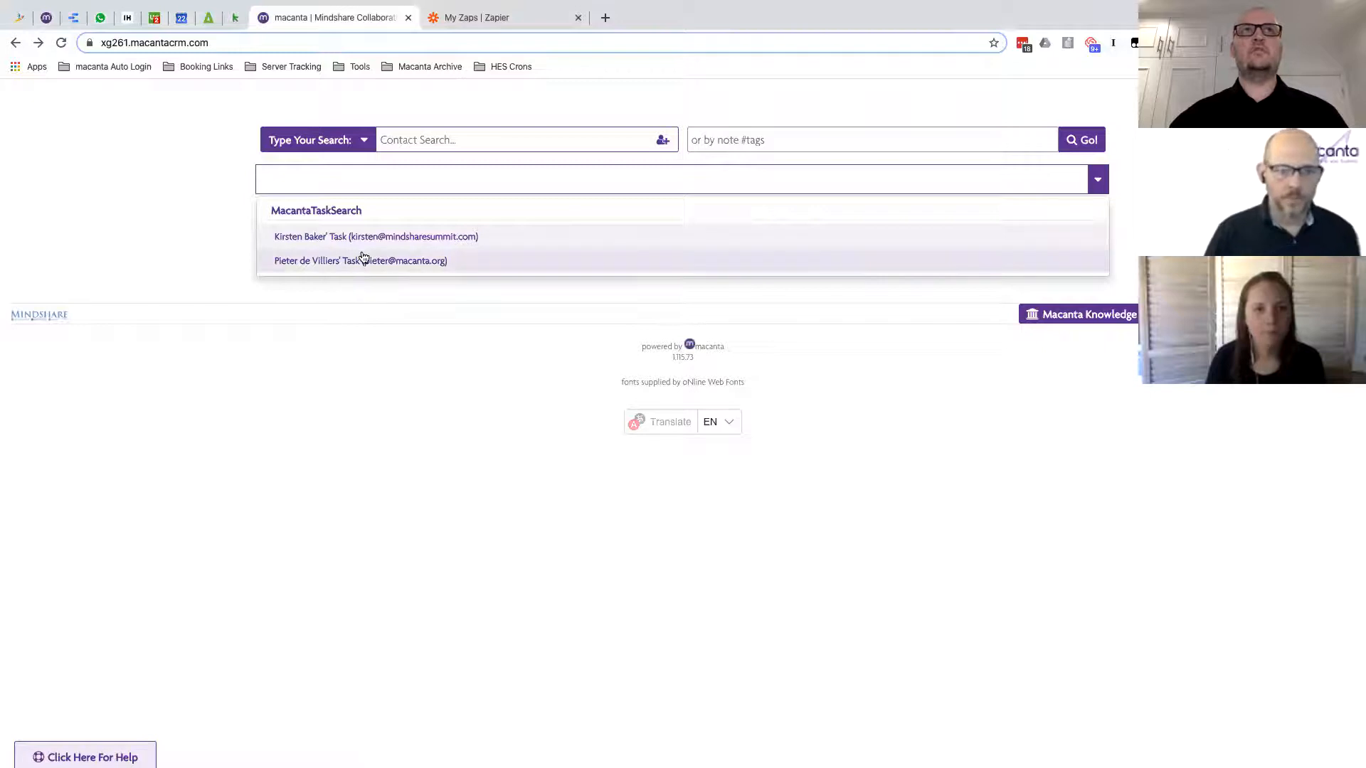
Search contacts by the contact's first name and open the single matching record
left_click(388, 355)
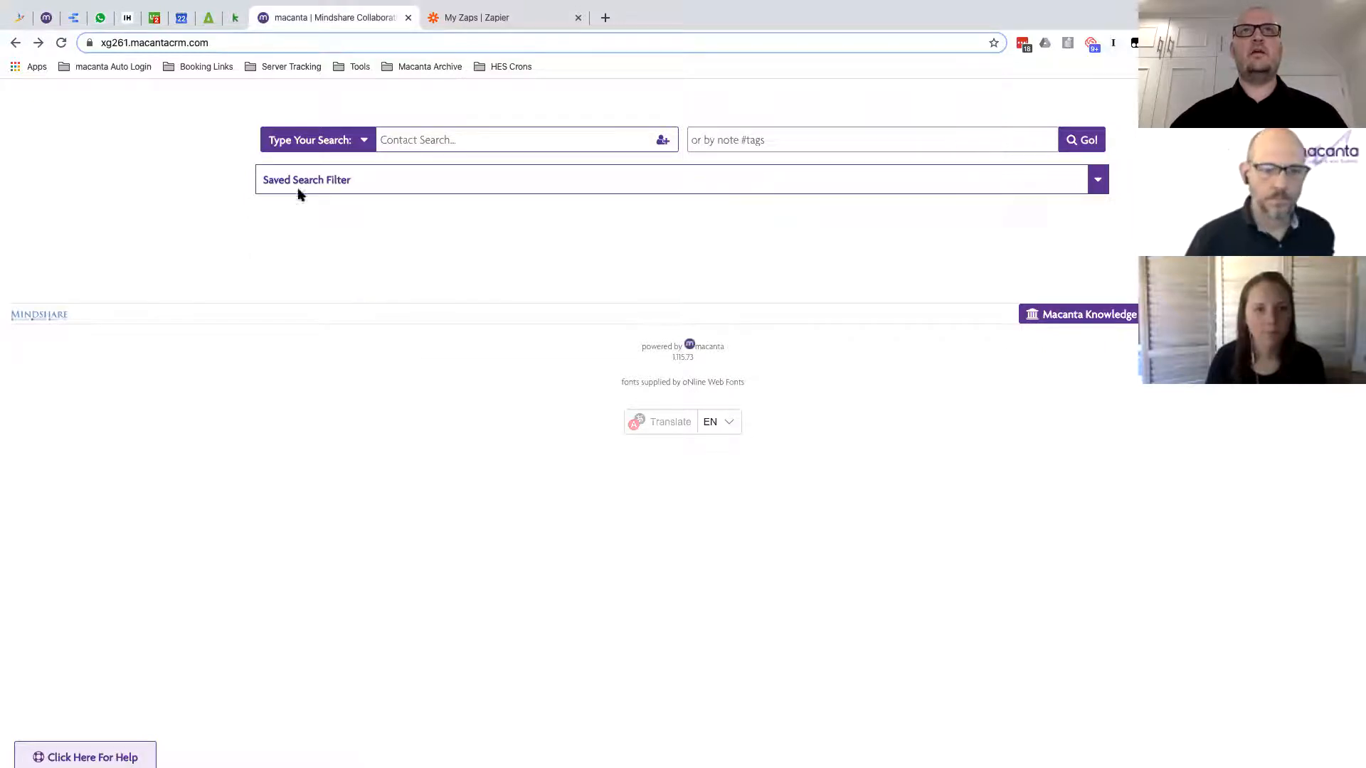
left_click(456, 137)
type("pieter")
key("Return")
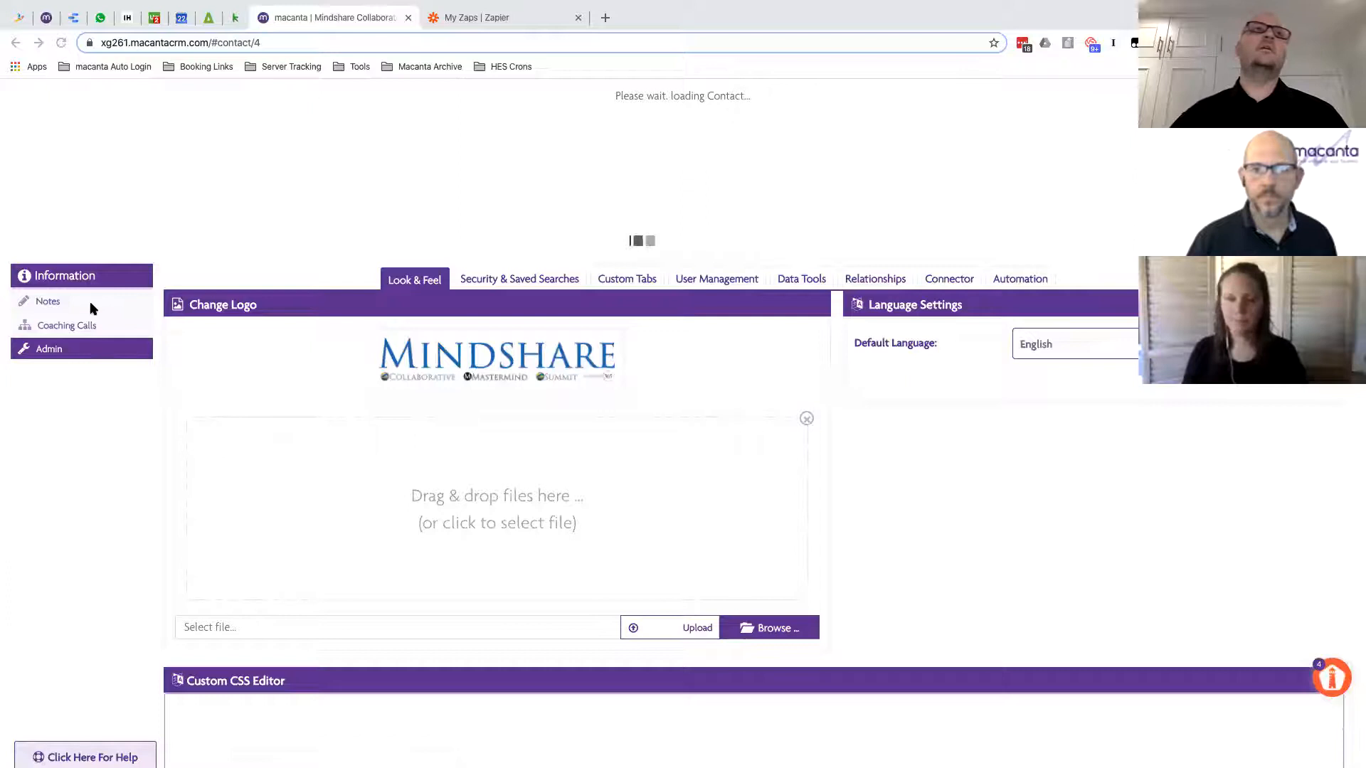
View the contact's notes, then the same contact's fuller record in the live crm.macantacrm.com account
left_click(49, 301)
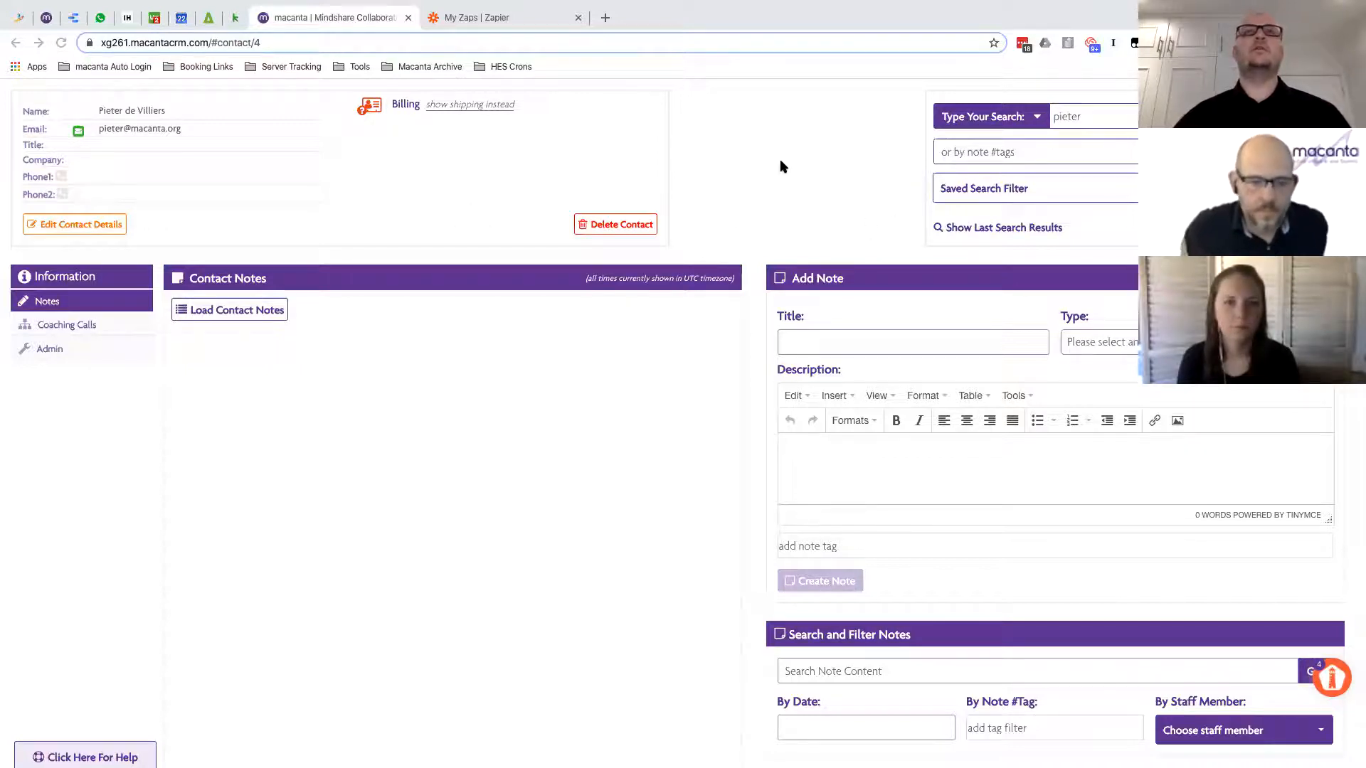
left_click(47, 20)
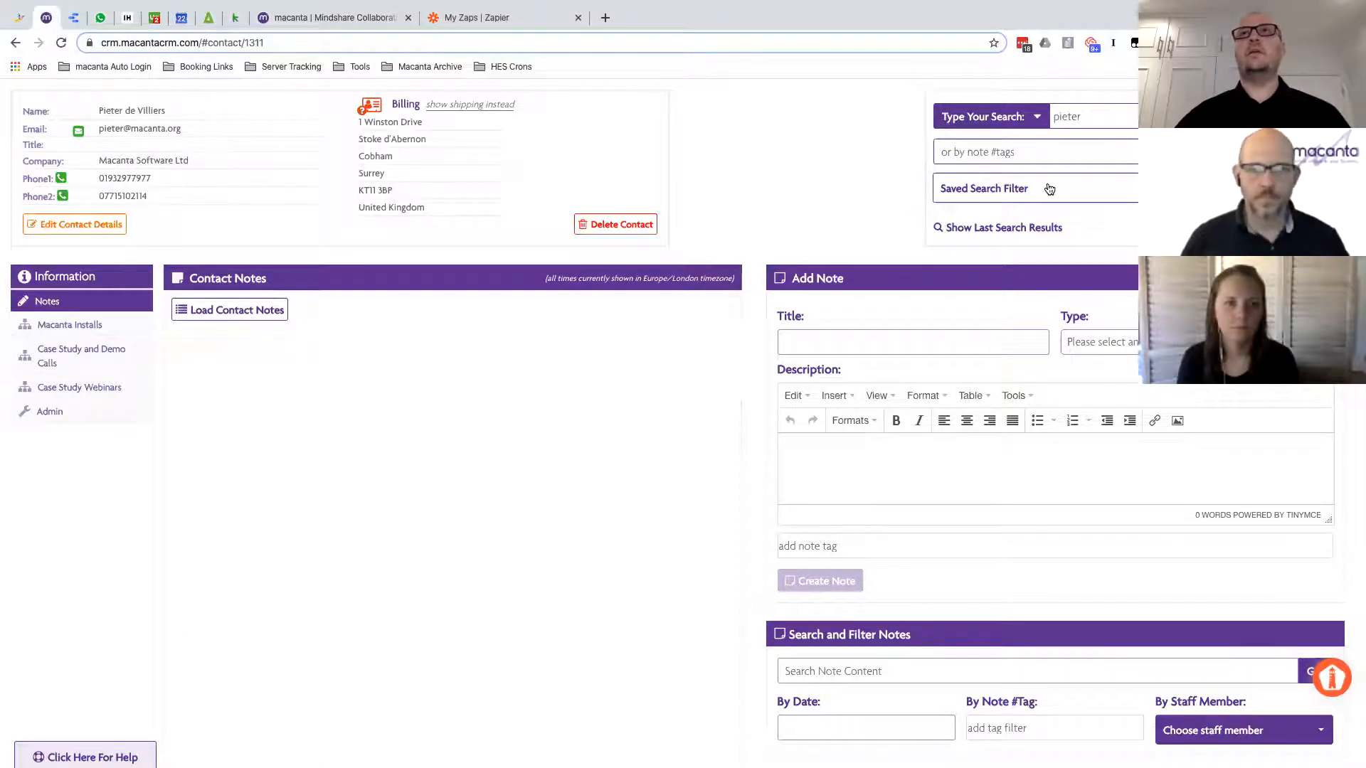
left_click(1032, 115)
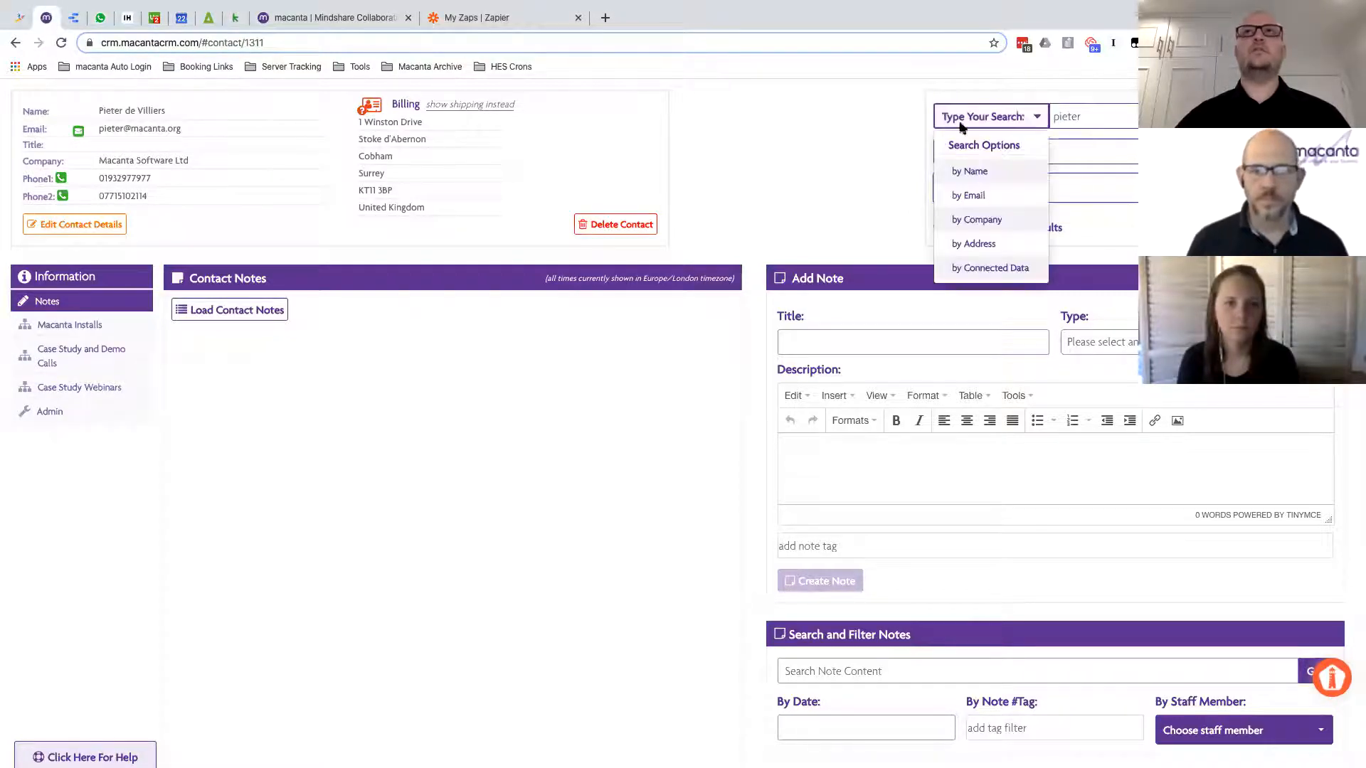
left_click(876, 105)
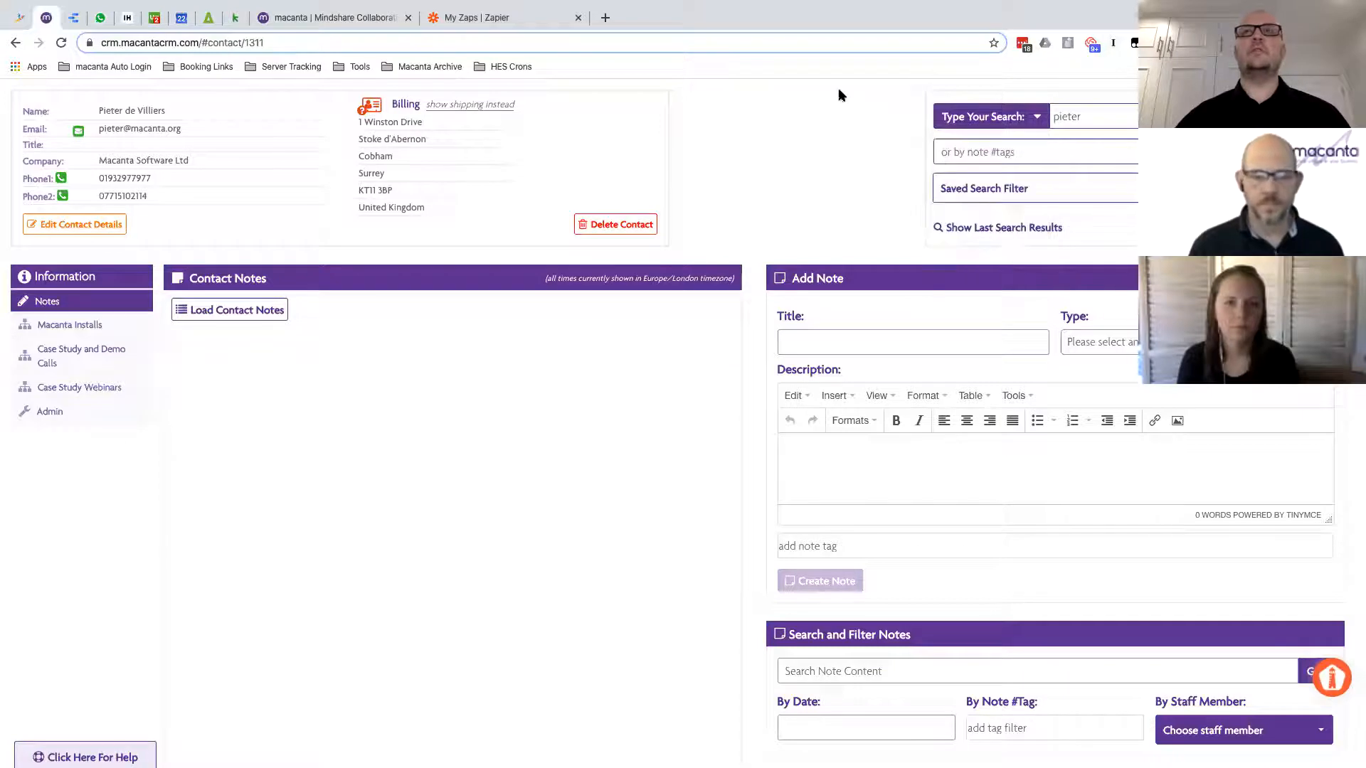
left_click(1038, 190)
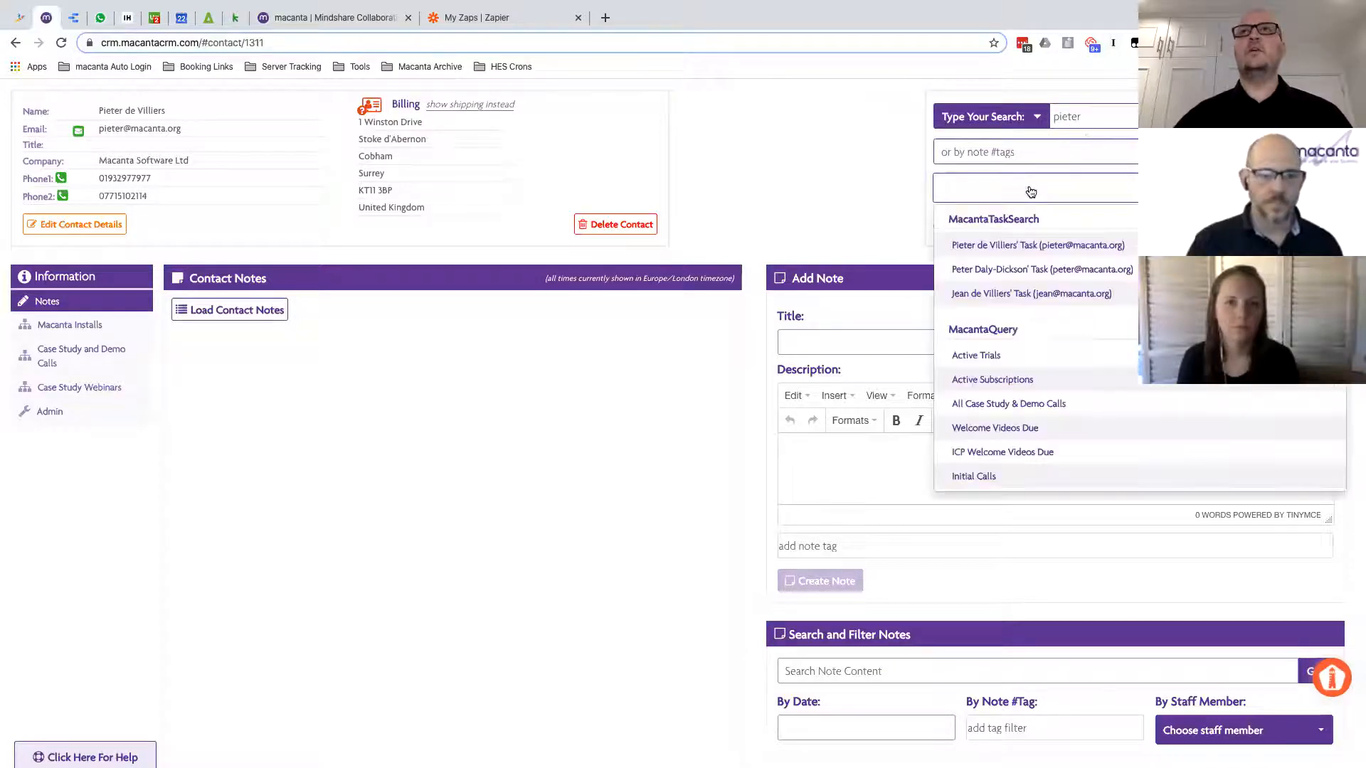
left_click(987, 357)
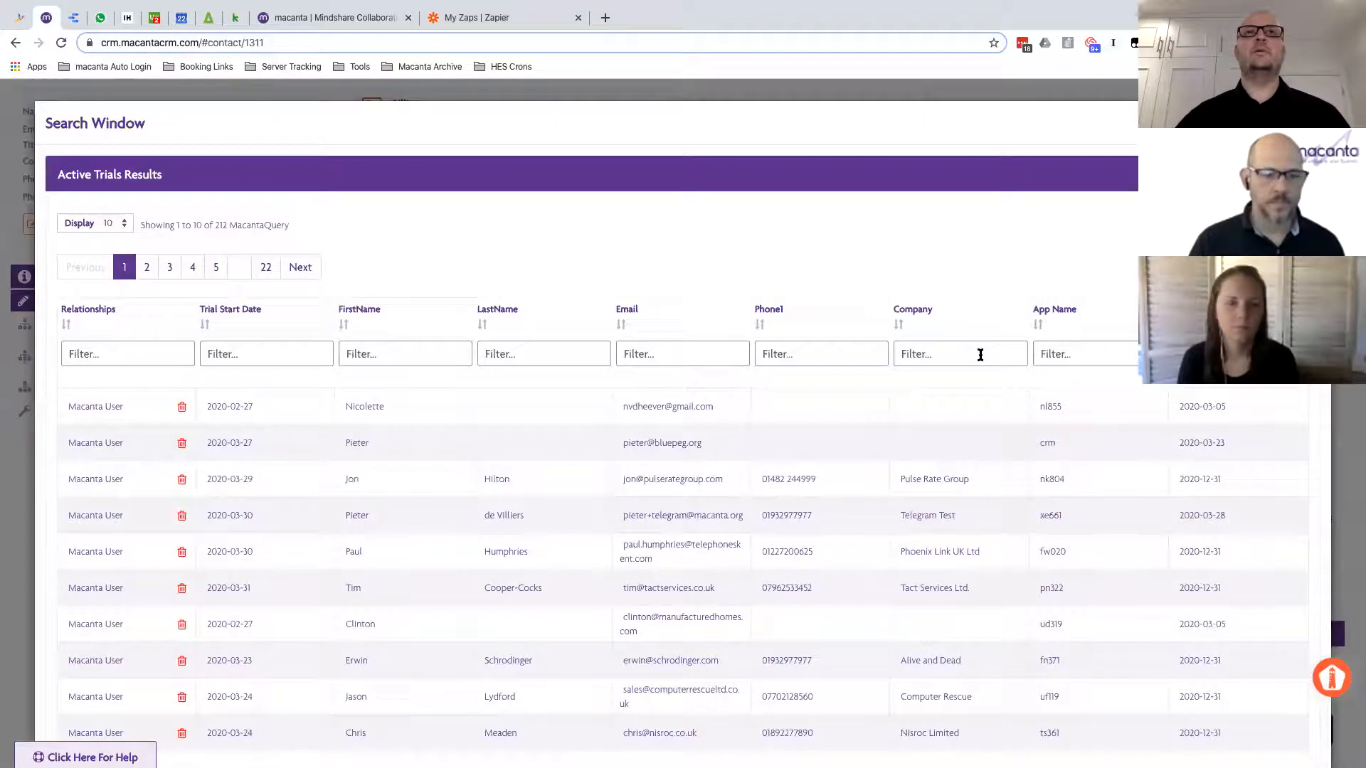
scroll(648, 701, "down", 2)
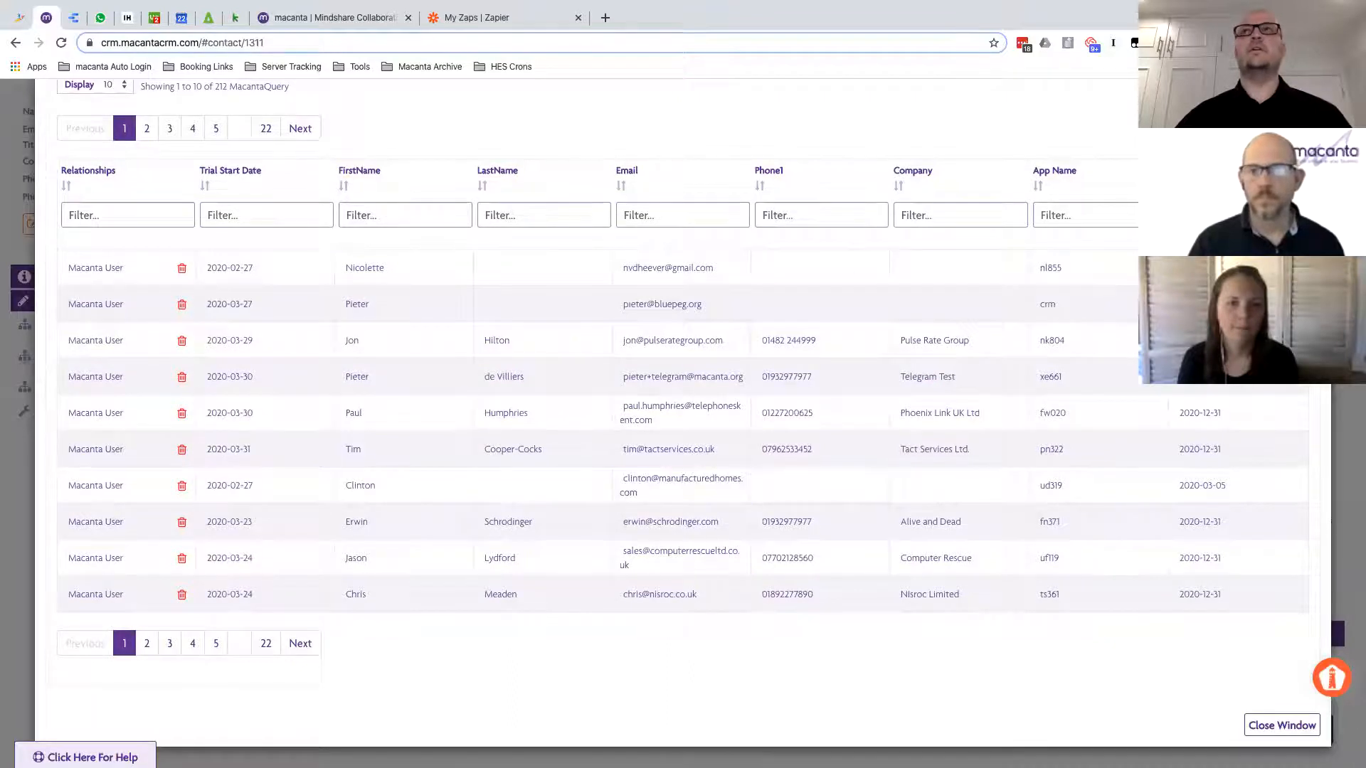
scroll(683, 427, "up", 2)
left_click(1315, 123)
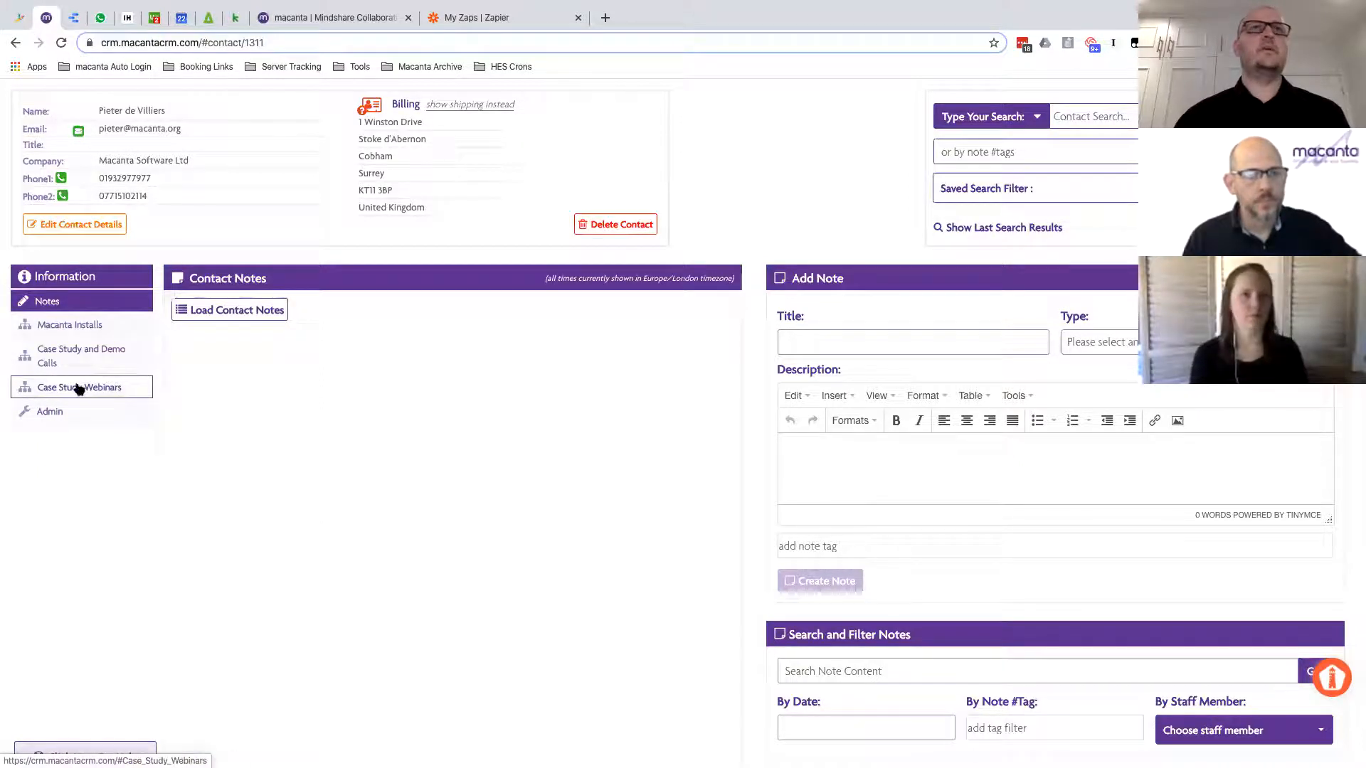
Review the contact's Macanta Installs table, then return to Admin's Look & Feel settings
left_click(80, 413)
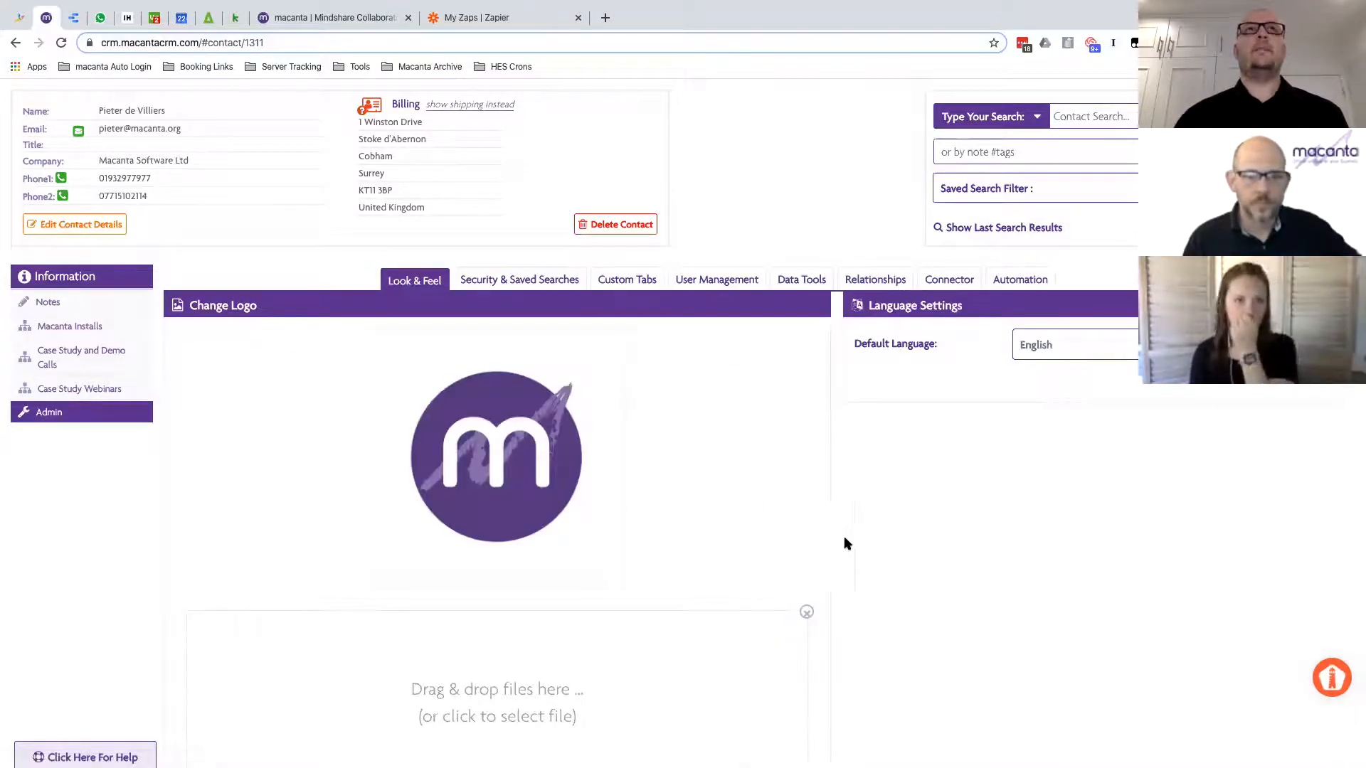
left_click(44, 327)
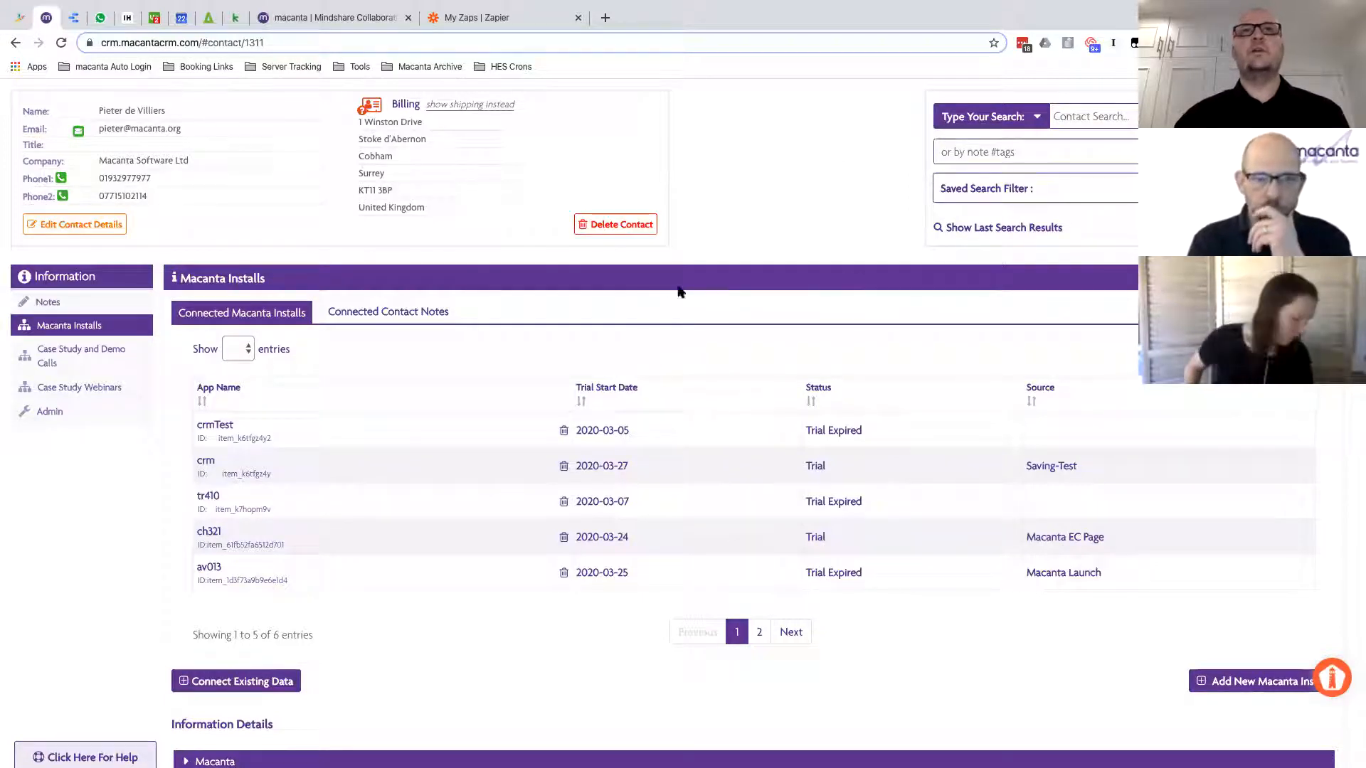
scroll(735, 332, "down", 3)
scroll(732, 342, "down", 2)
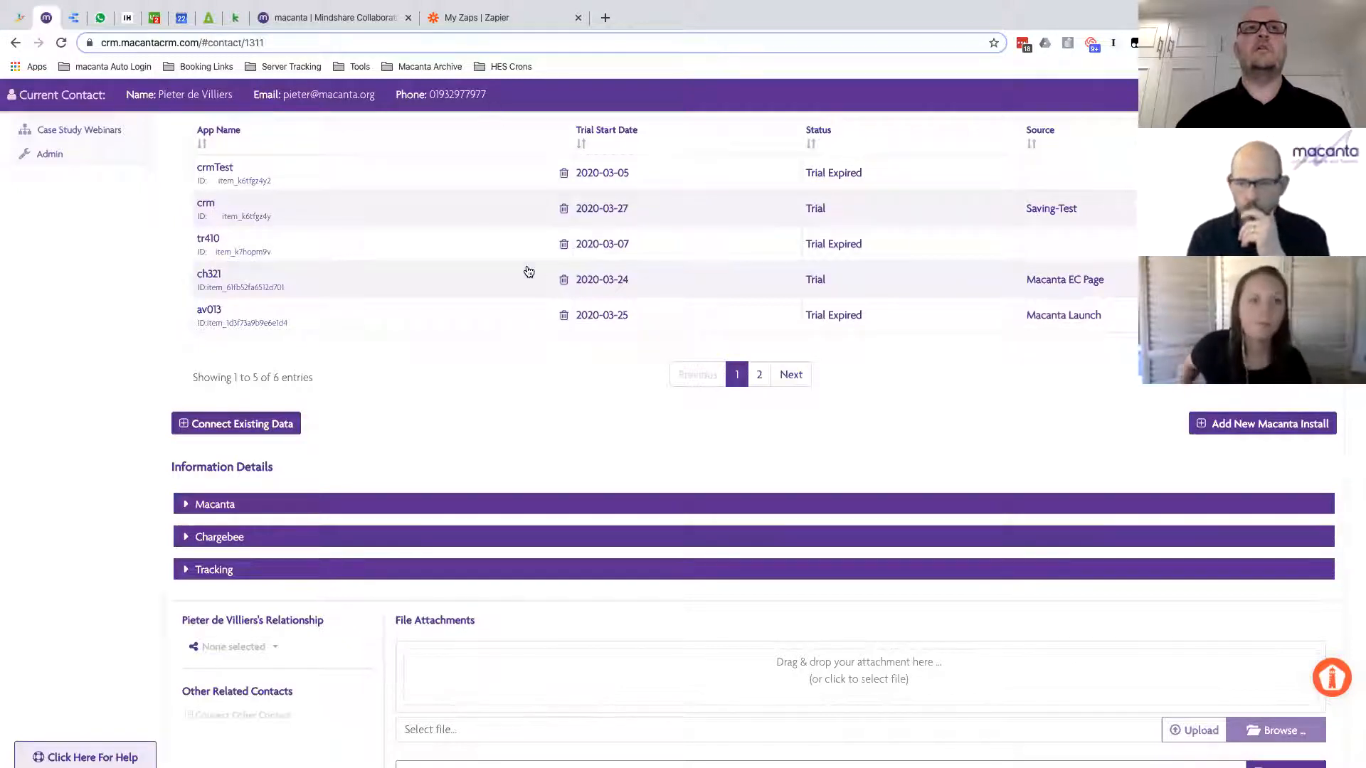
scroll(552, 403, "down", 5)
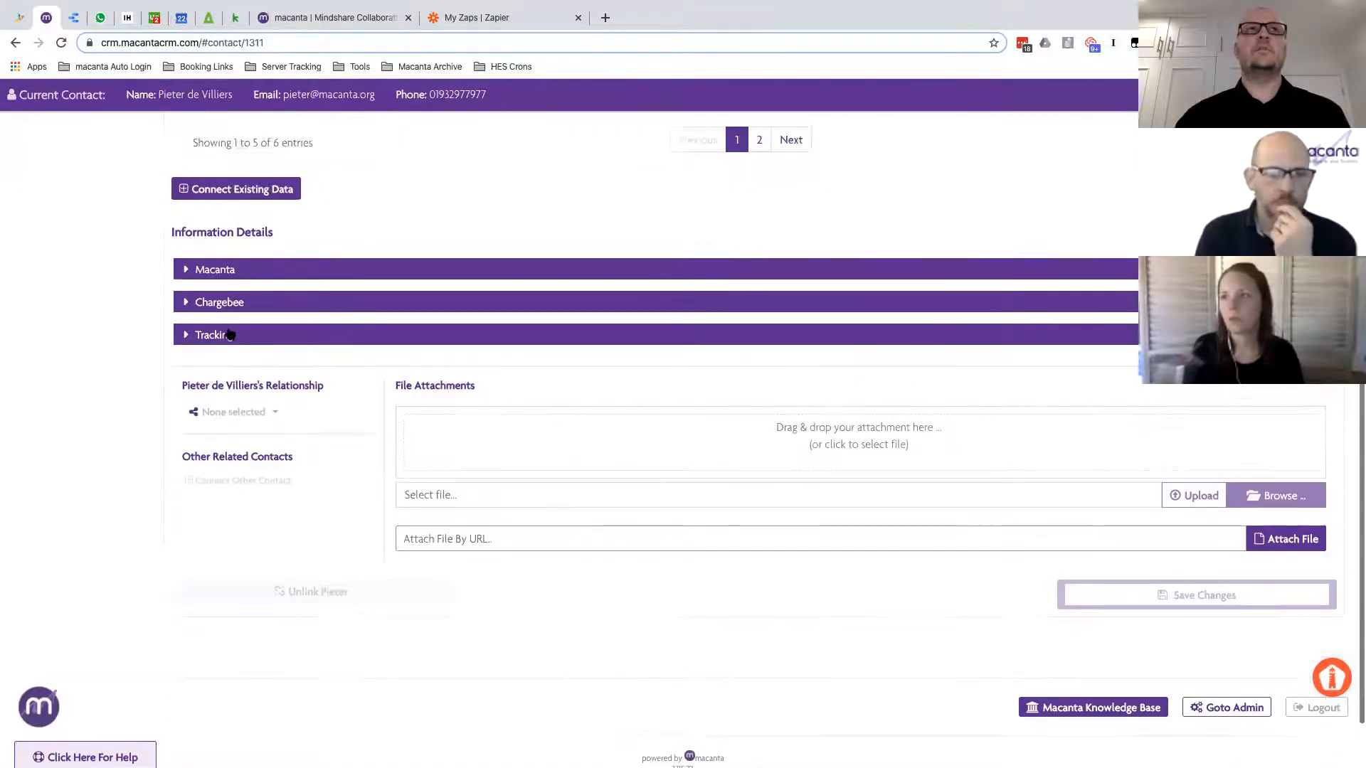
scroll(487, 249, "up", 8)
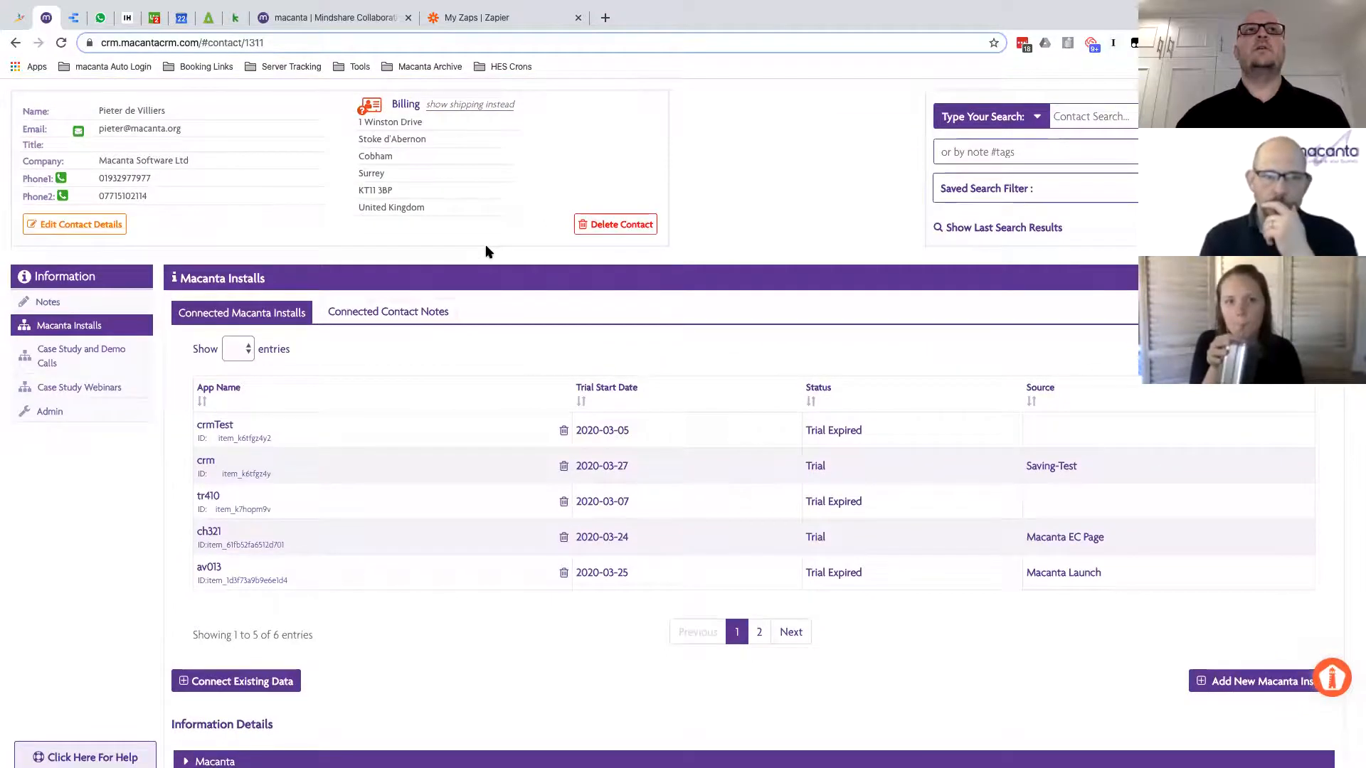
scroll(485, 251, "down", 5)
scroll(485, 251, "up", 5)
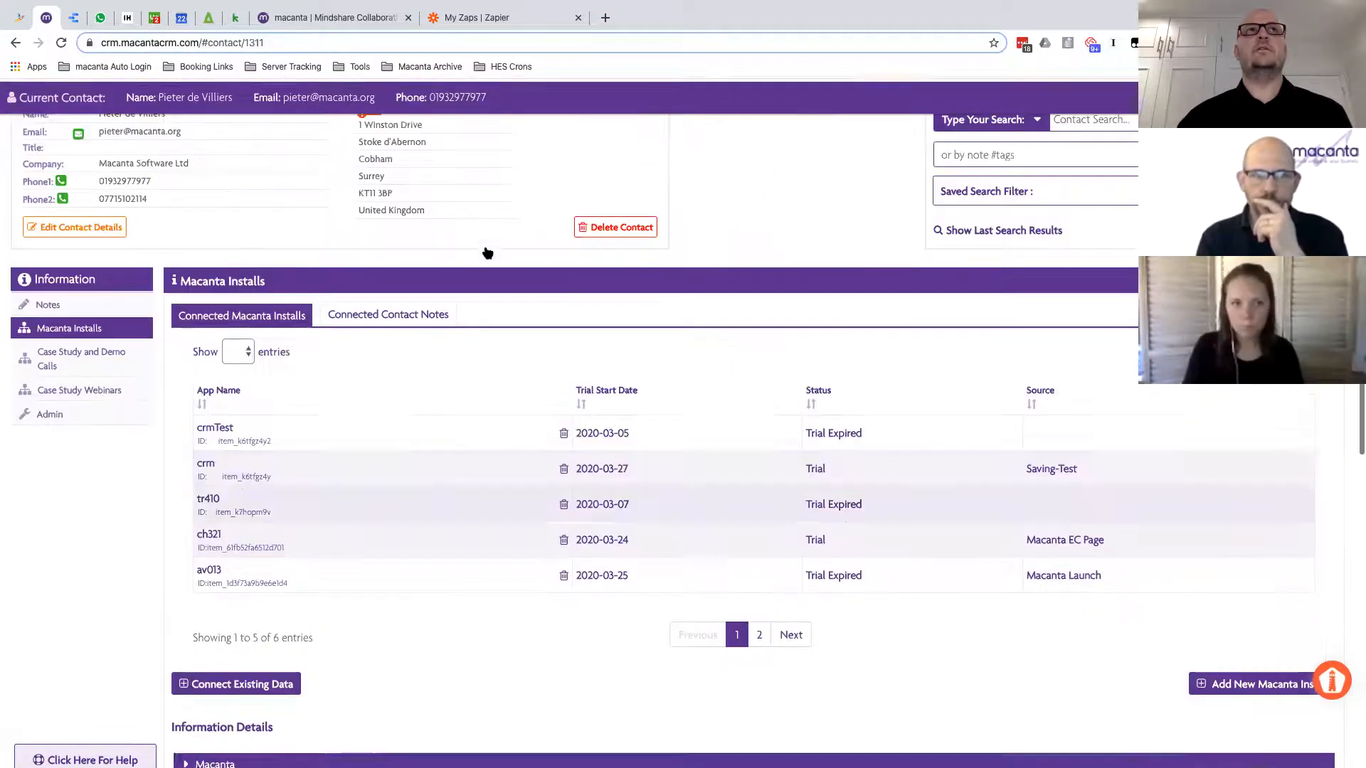
scroll(487, 253, "up", 1)
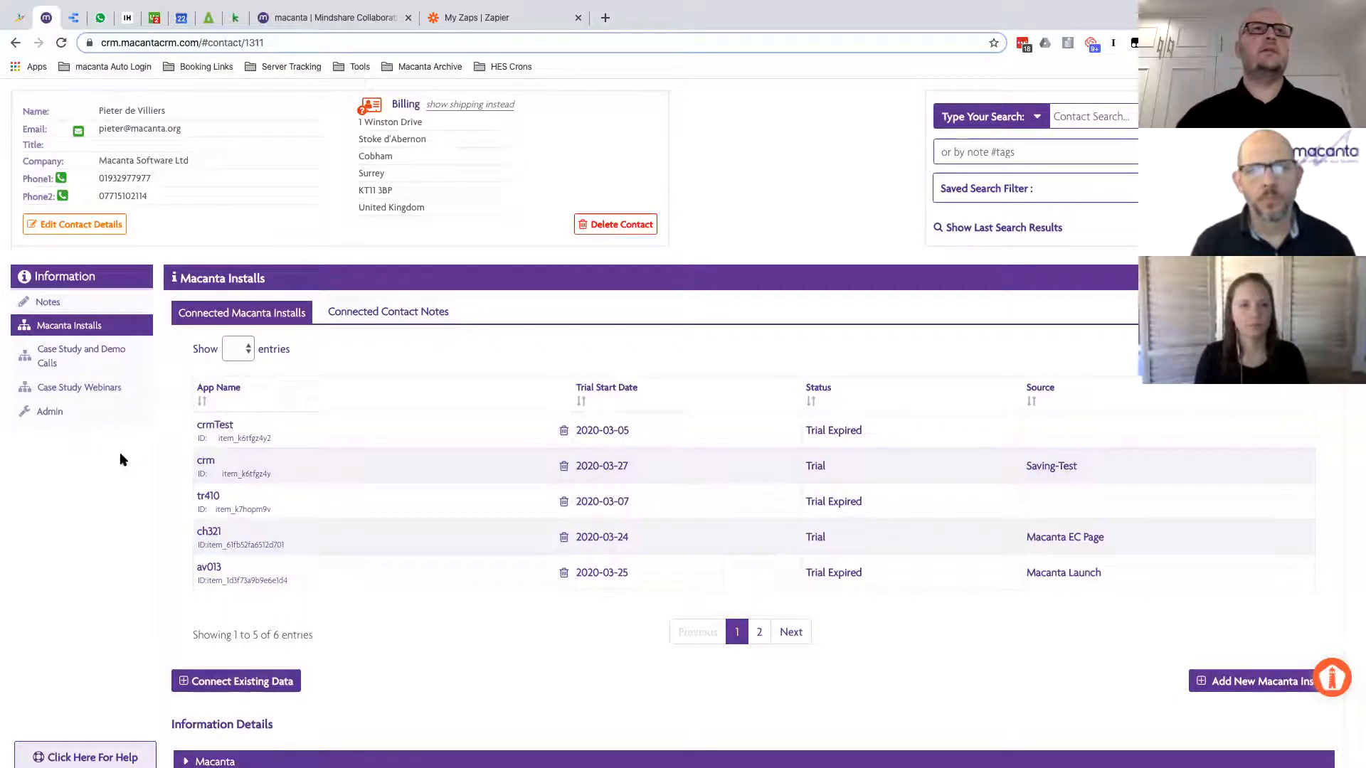
left_click(52, 414)
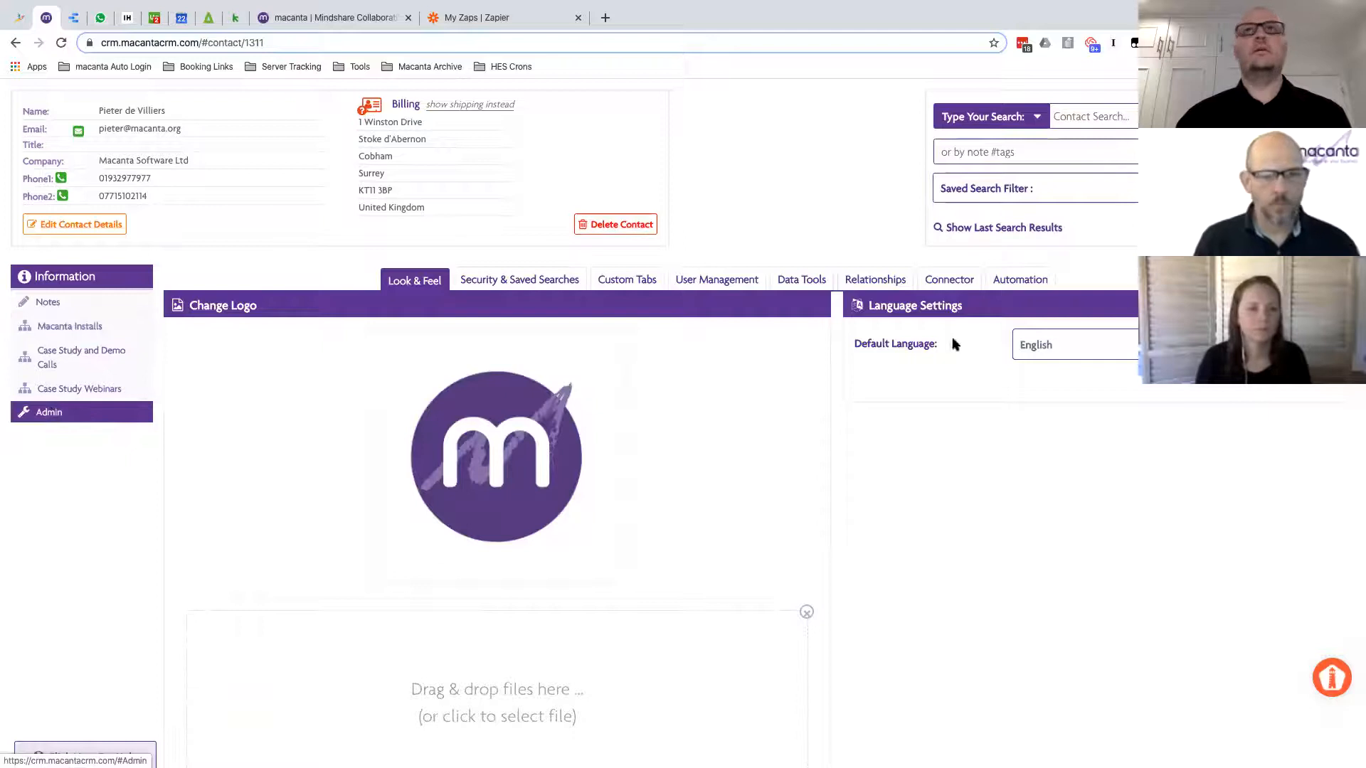
In the connected information manager, inspect the App Name field's settings and collapse its editor
left_click(947, 280)
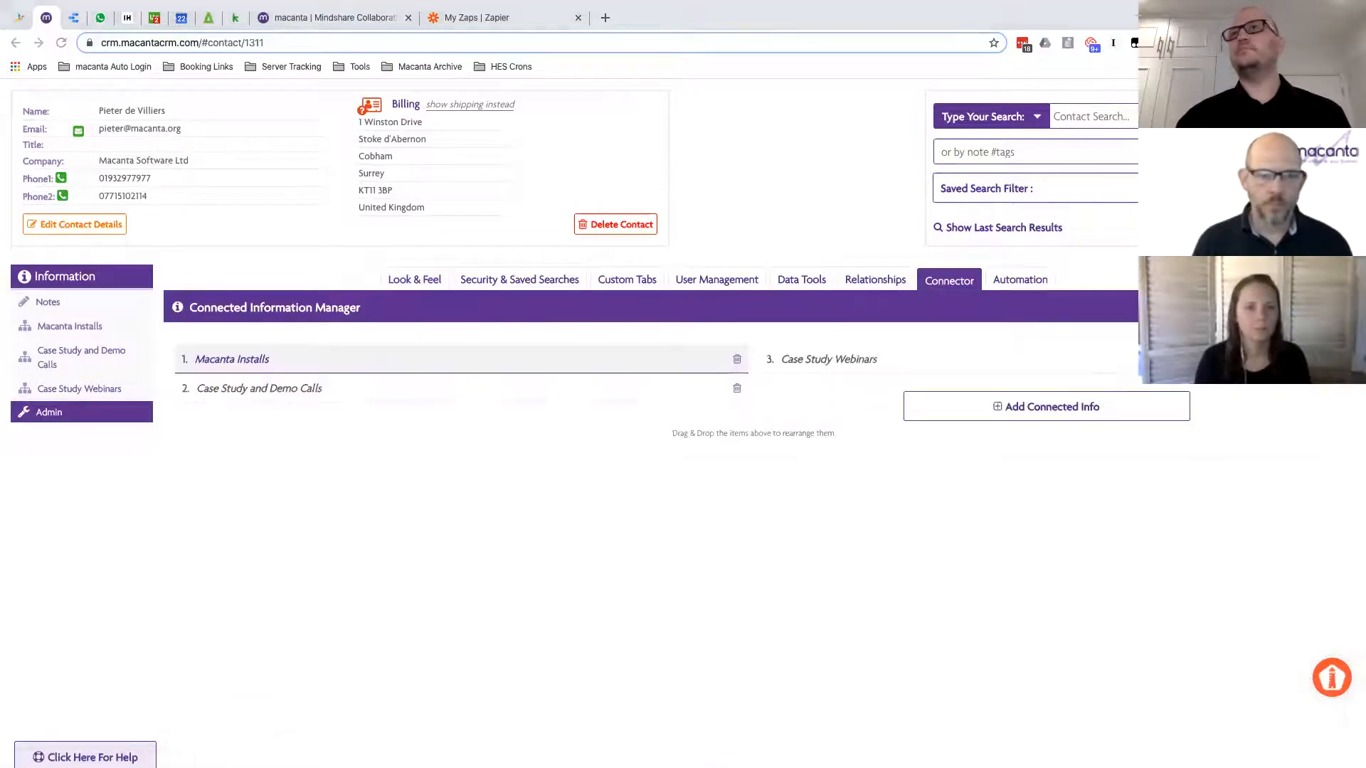
scroll(781, 518, "down", 4)
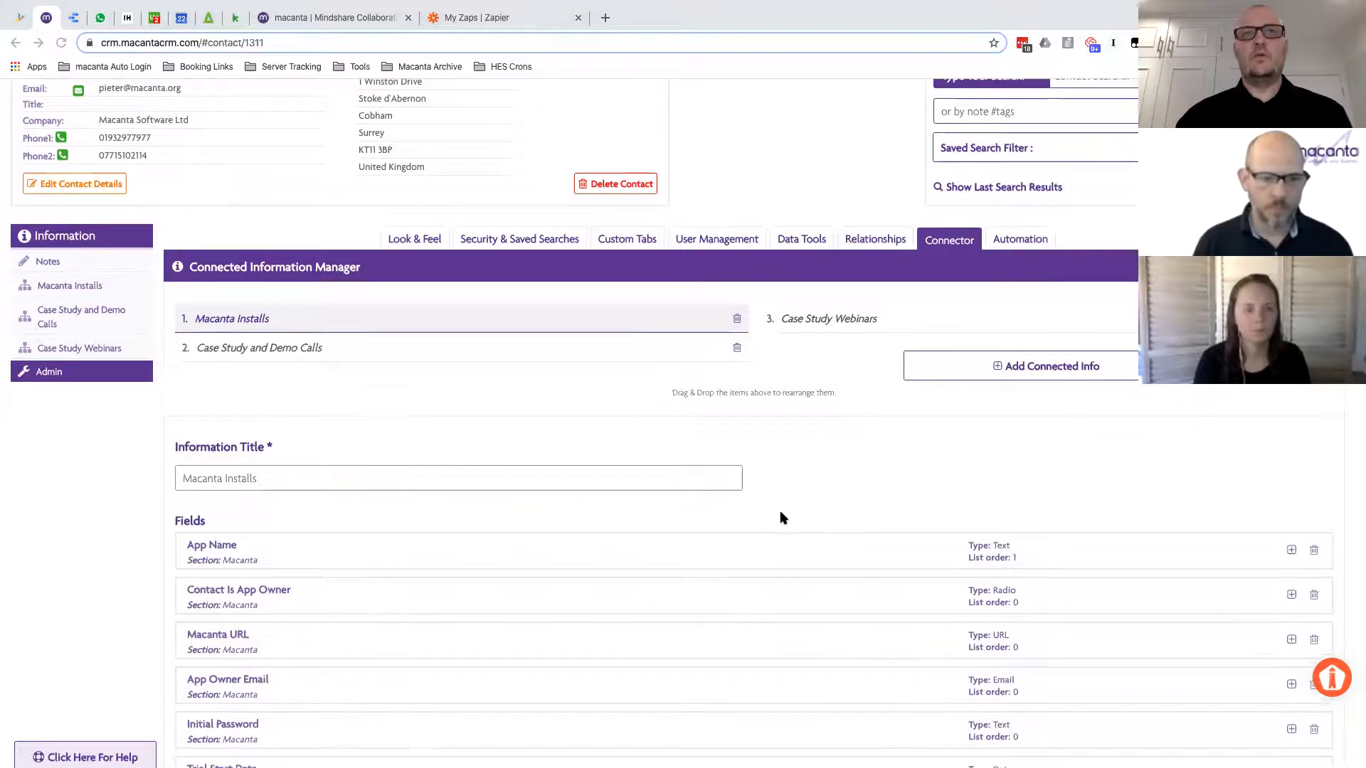
left_click(397, 336)
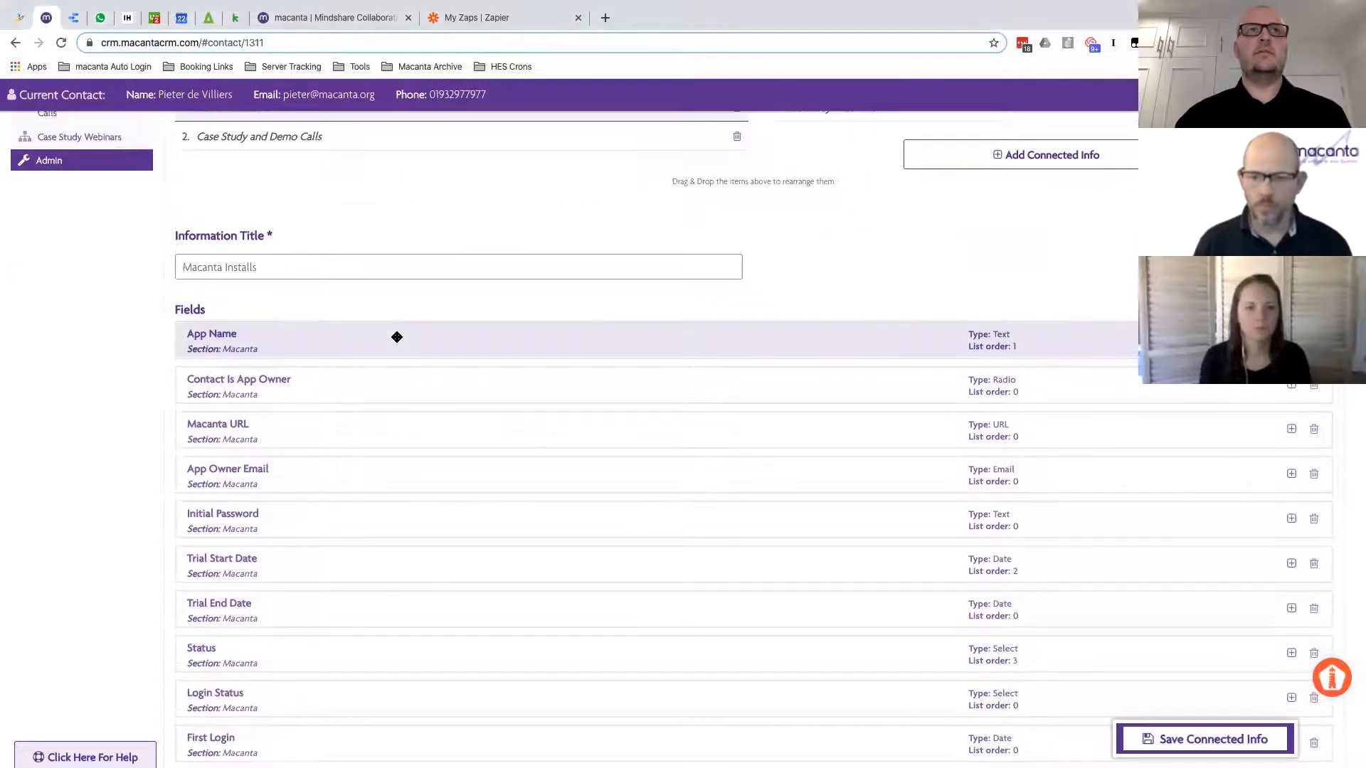
scroll(578, 521, "down", 5)
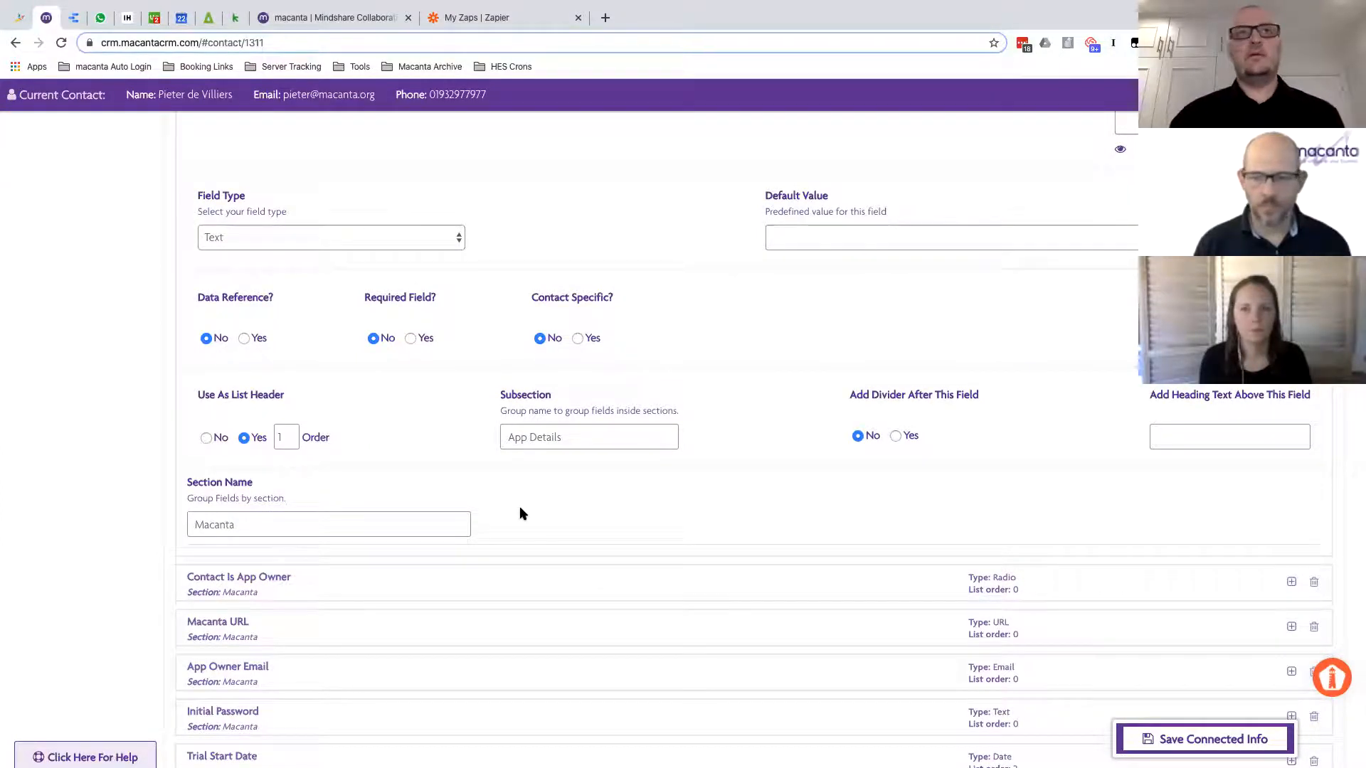
scroll(520, 513, "up", 1)
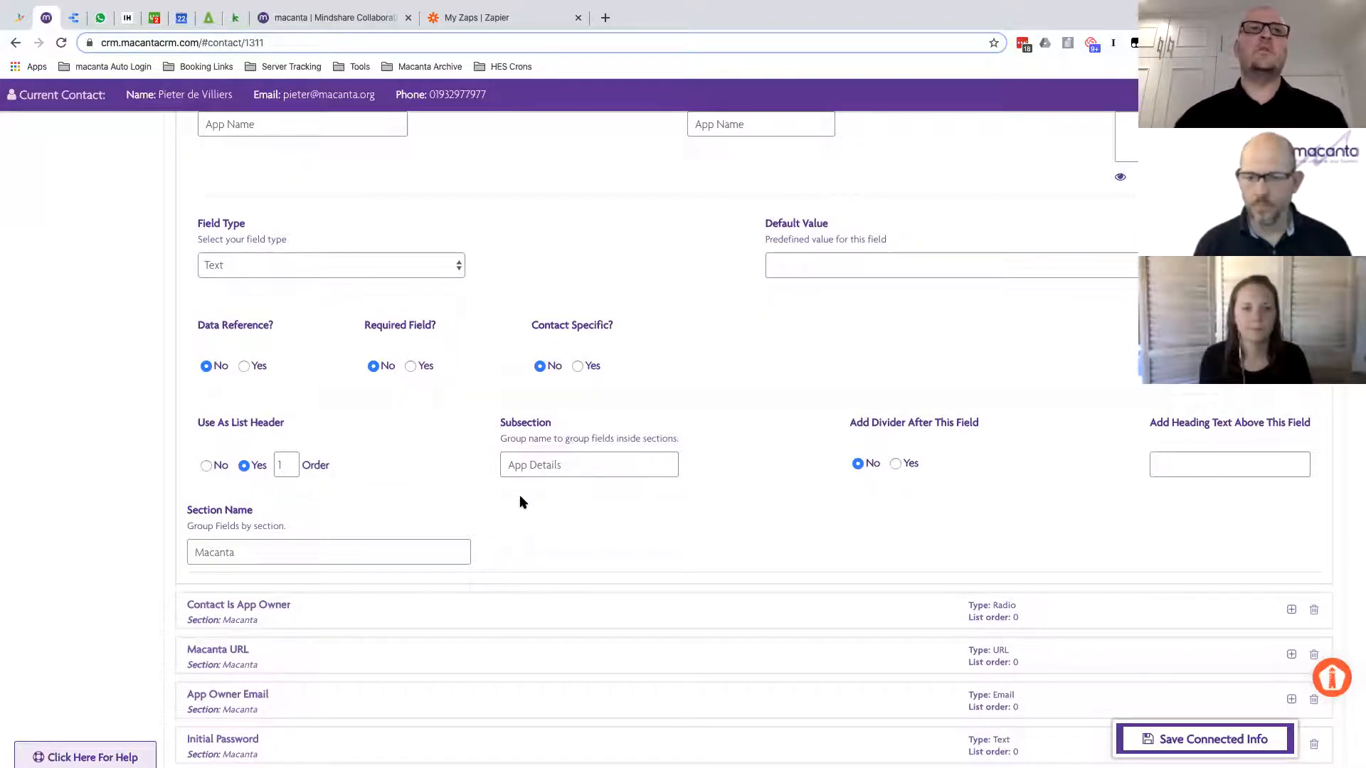
scroll(520, 497, "down", 2)
scroll(521, 497, "up", 3)
scroll(520, 497, "down", 4)
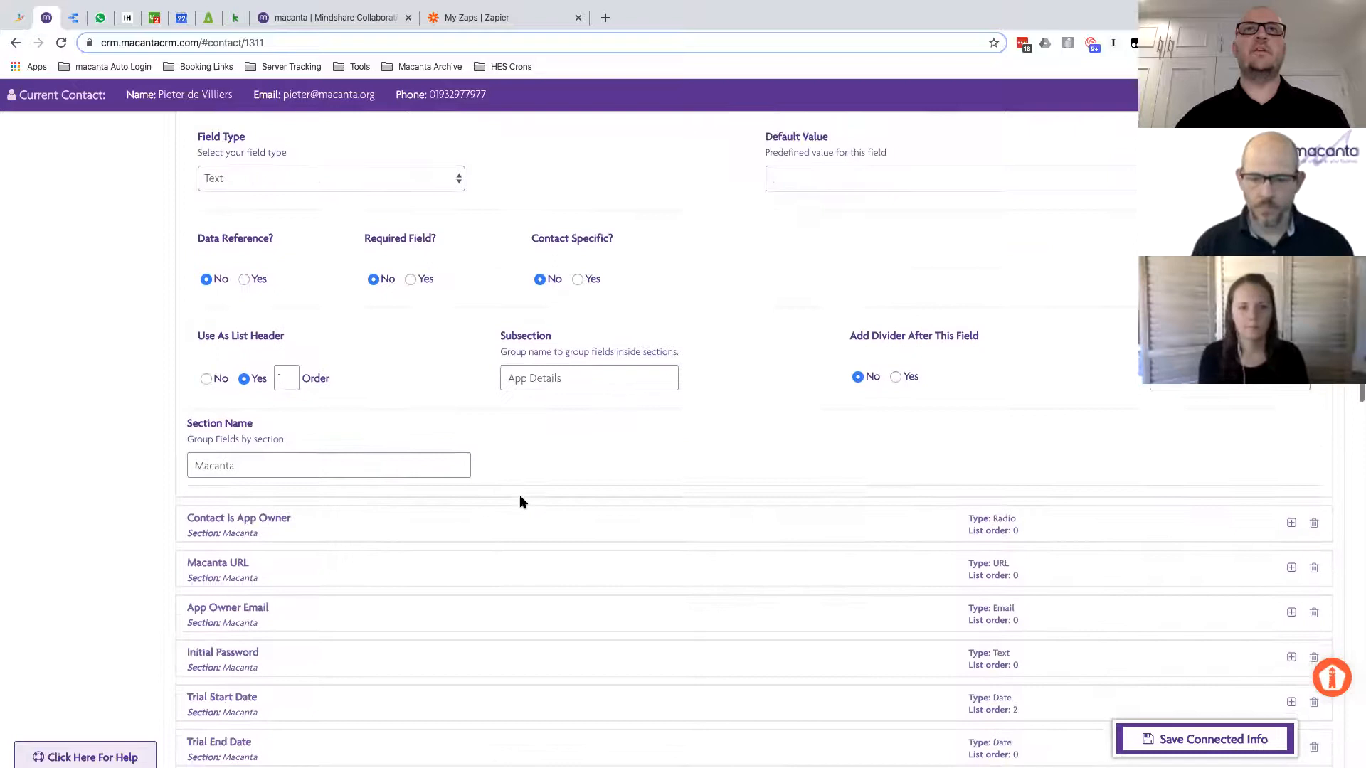
scroll(520, 503, "up", 3)
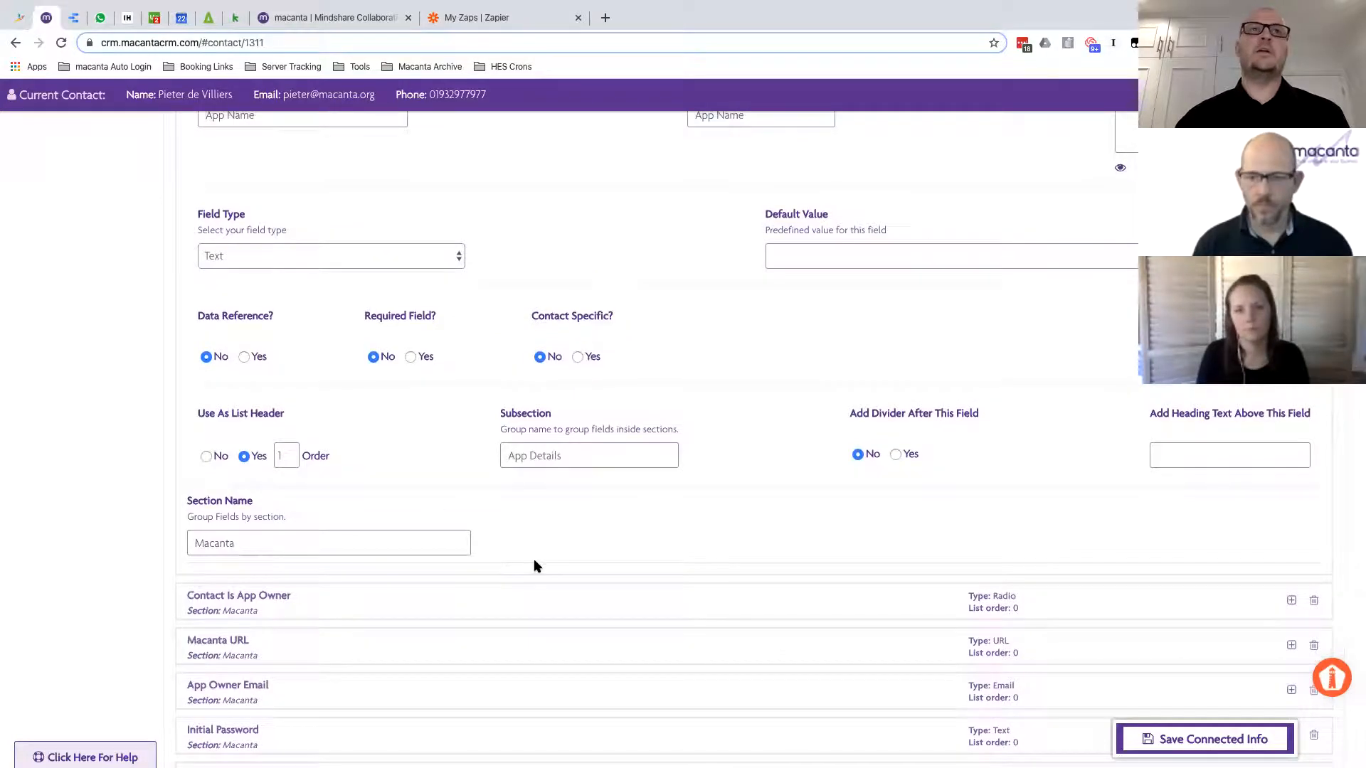
scroll(536, 566, "up", 5)
left_click(400, 228)
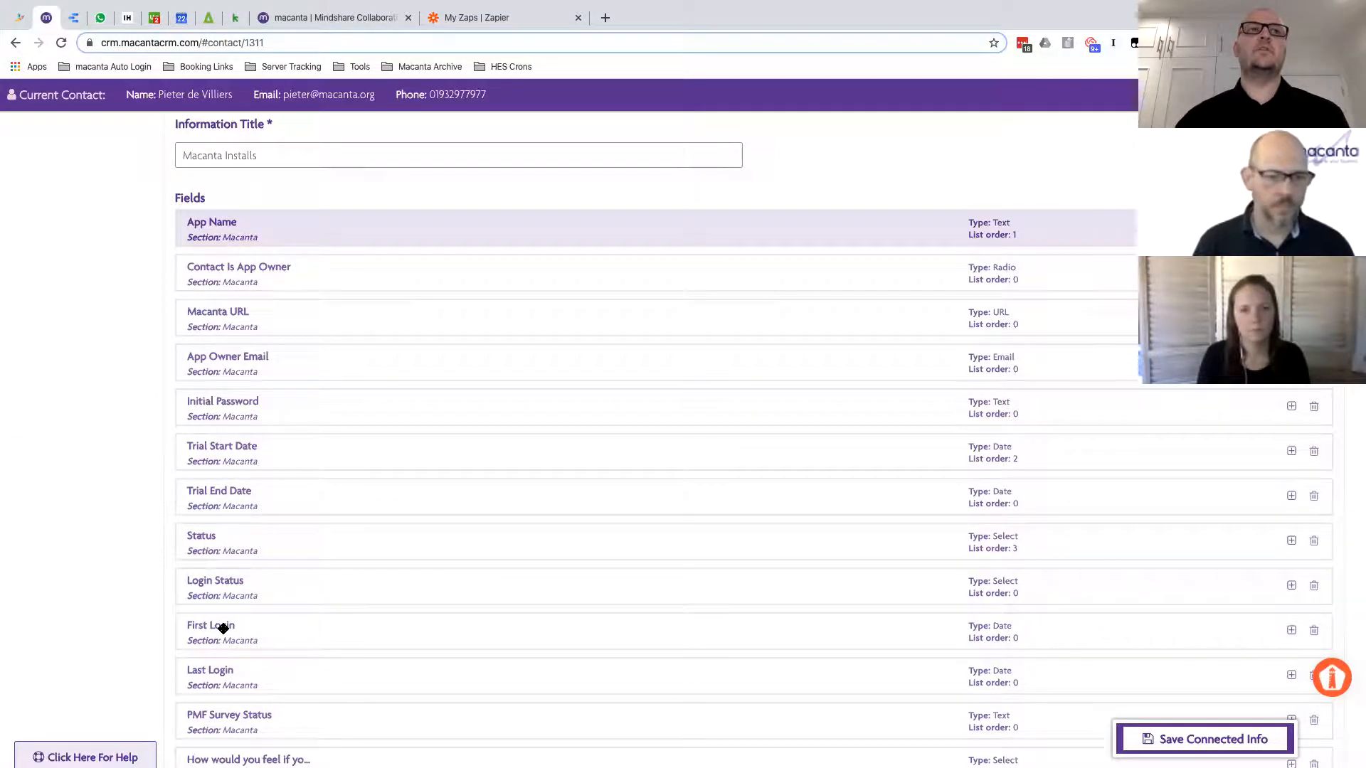
Scroll through the Macanta Installs field list and return to the other account's contact record
scroll(242, 629, "down", 3)
scroll(281, 647, "down", 3)
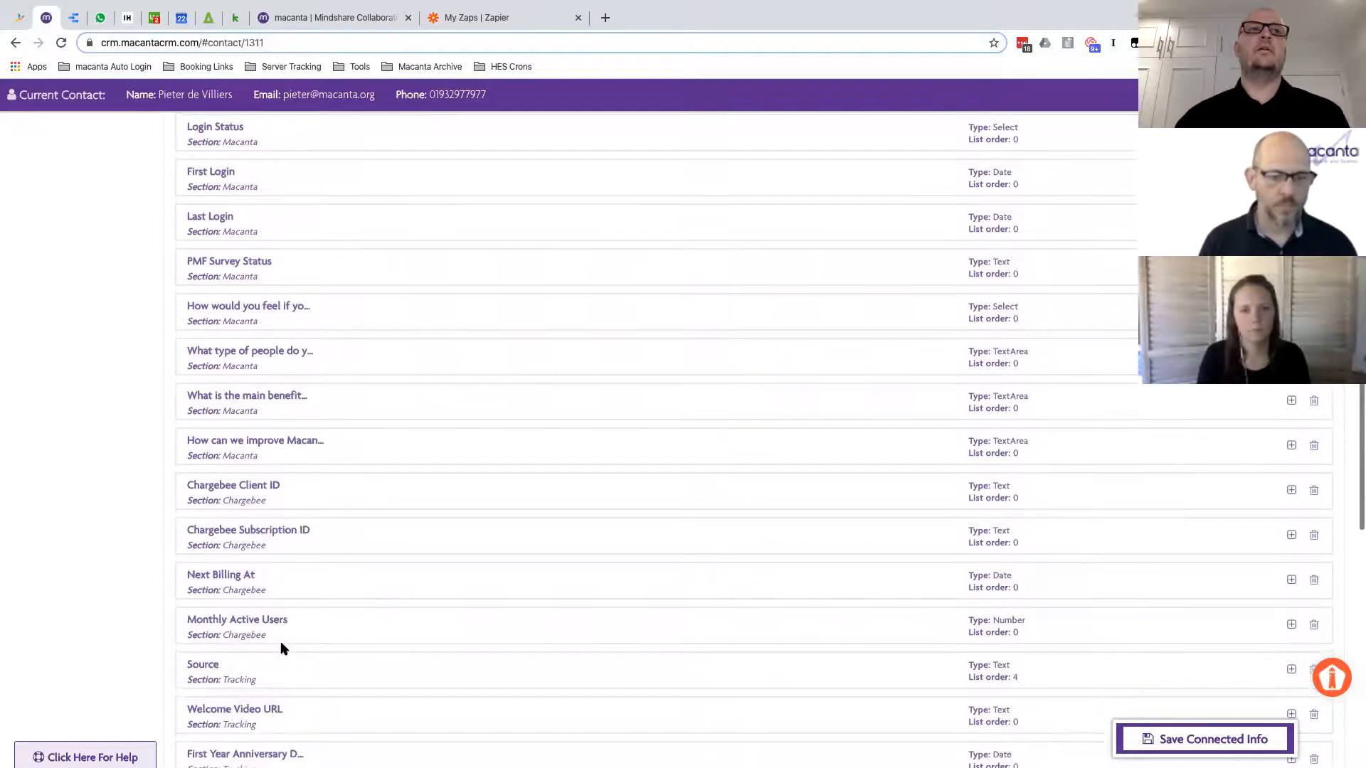
scroll(299, 701, "down", 4)
scroll(299, 701, "up", 7)
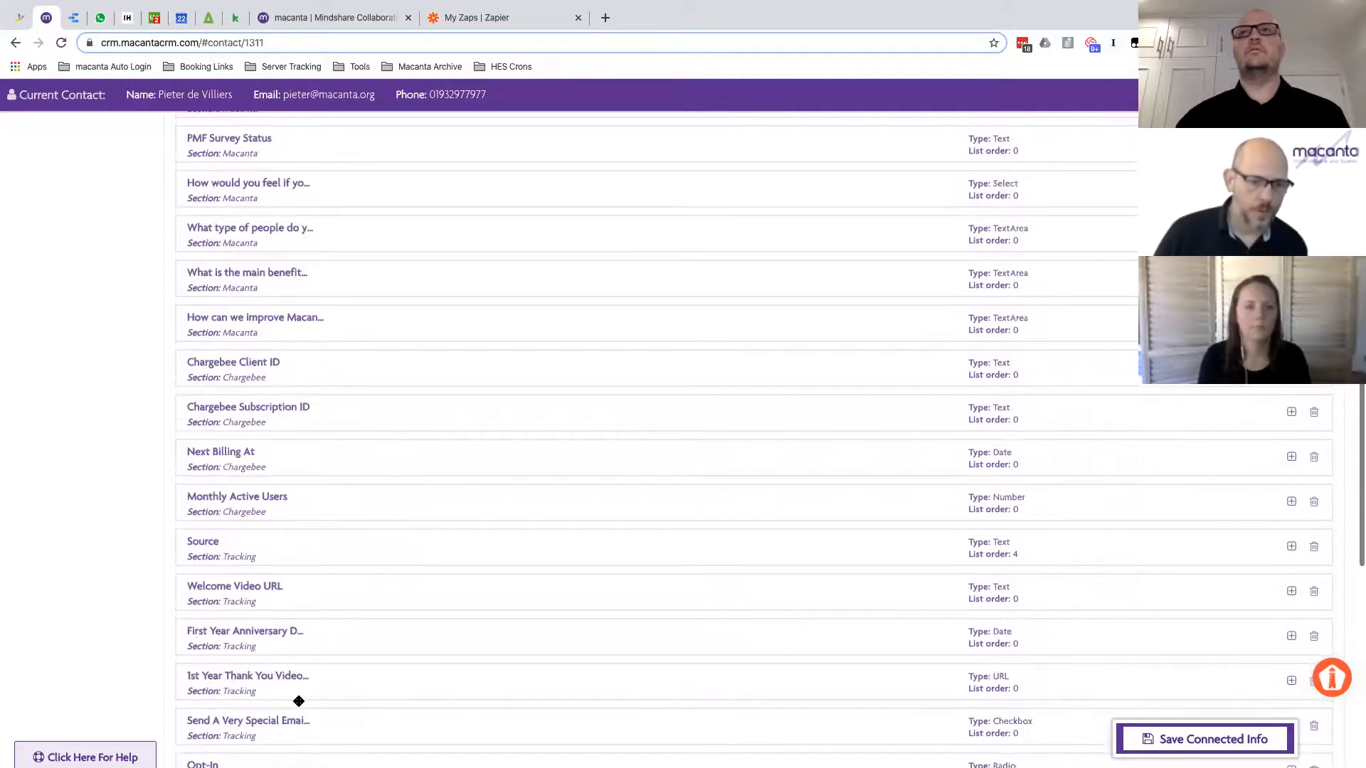
scroll(598, 414, "up", 3)
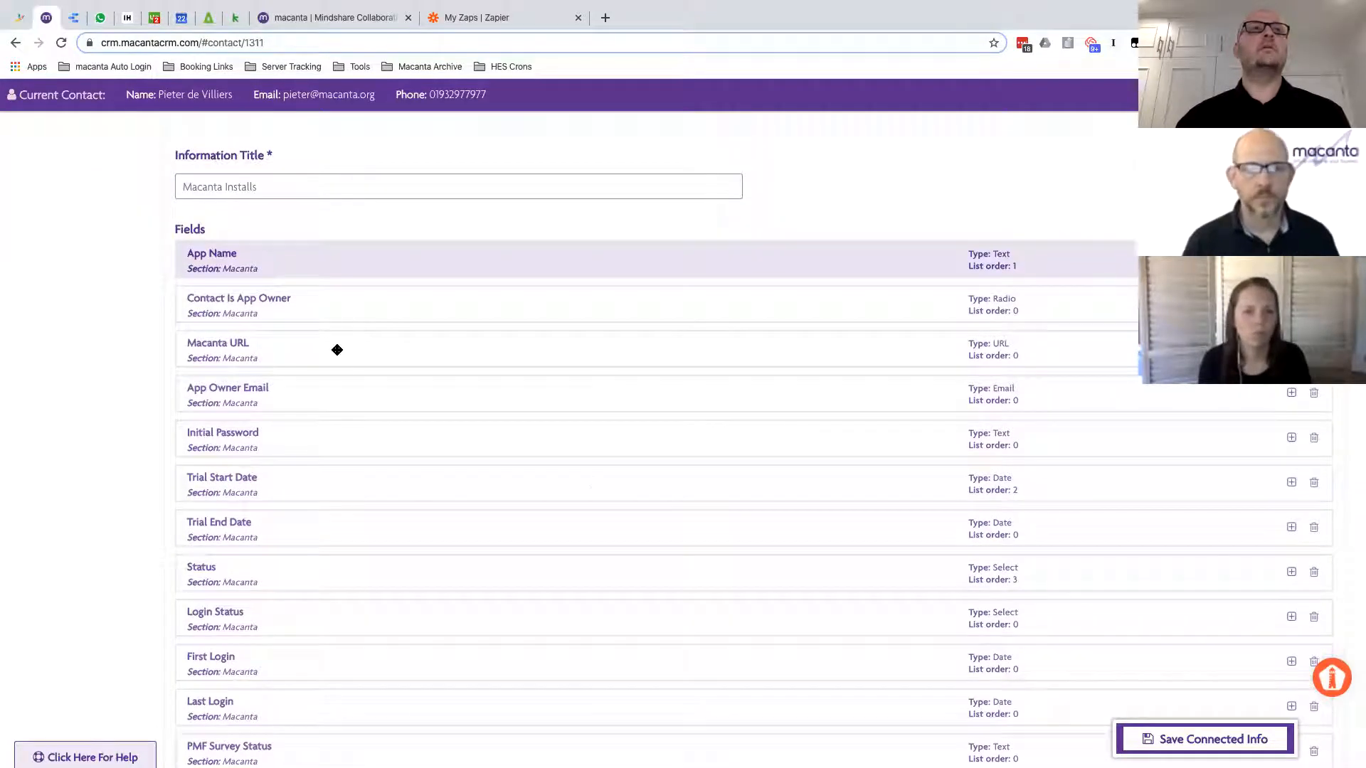
scroll(430, 319, "up", 5)
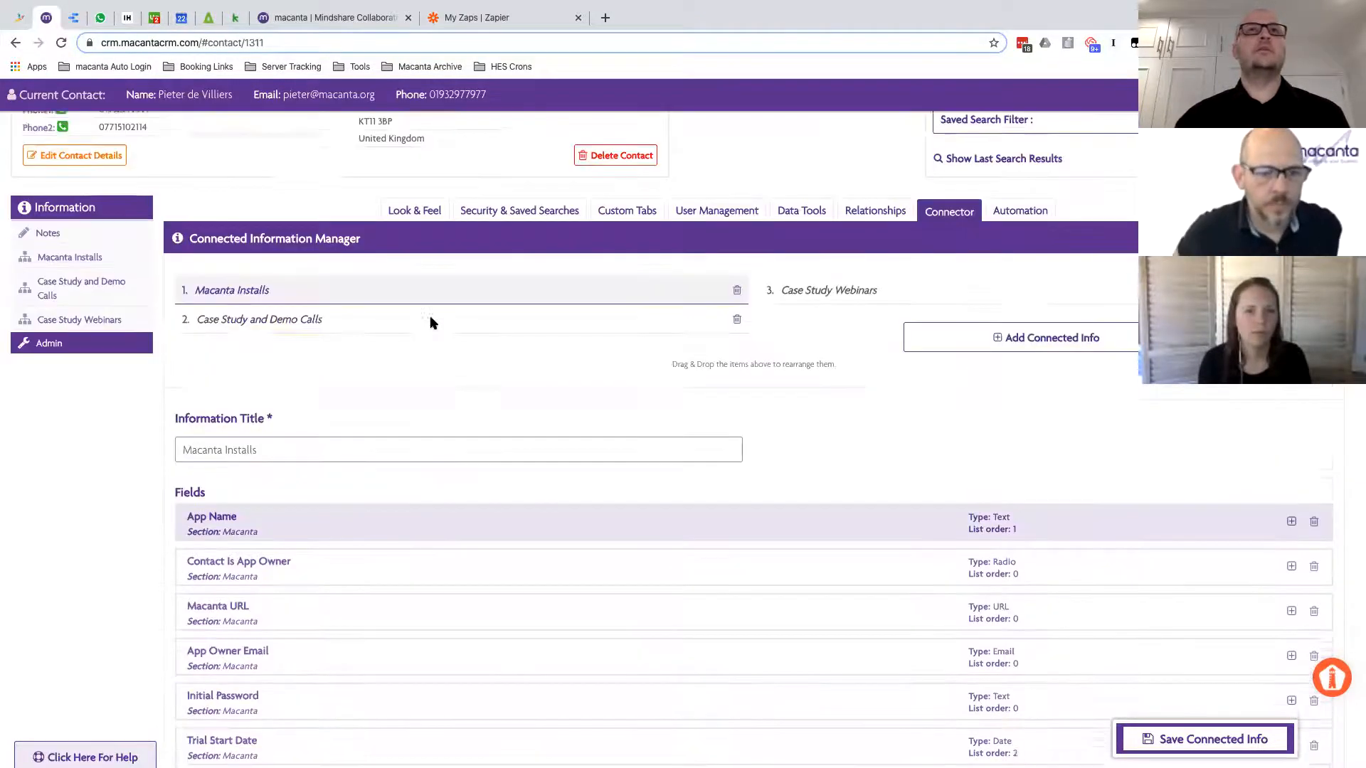
scroll(430, 323, "down", 2)
scroll(430, 323, "down", 1)
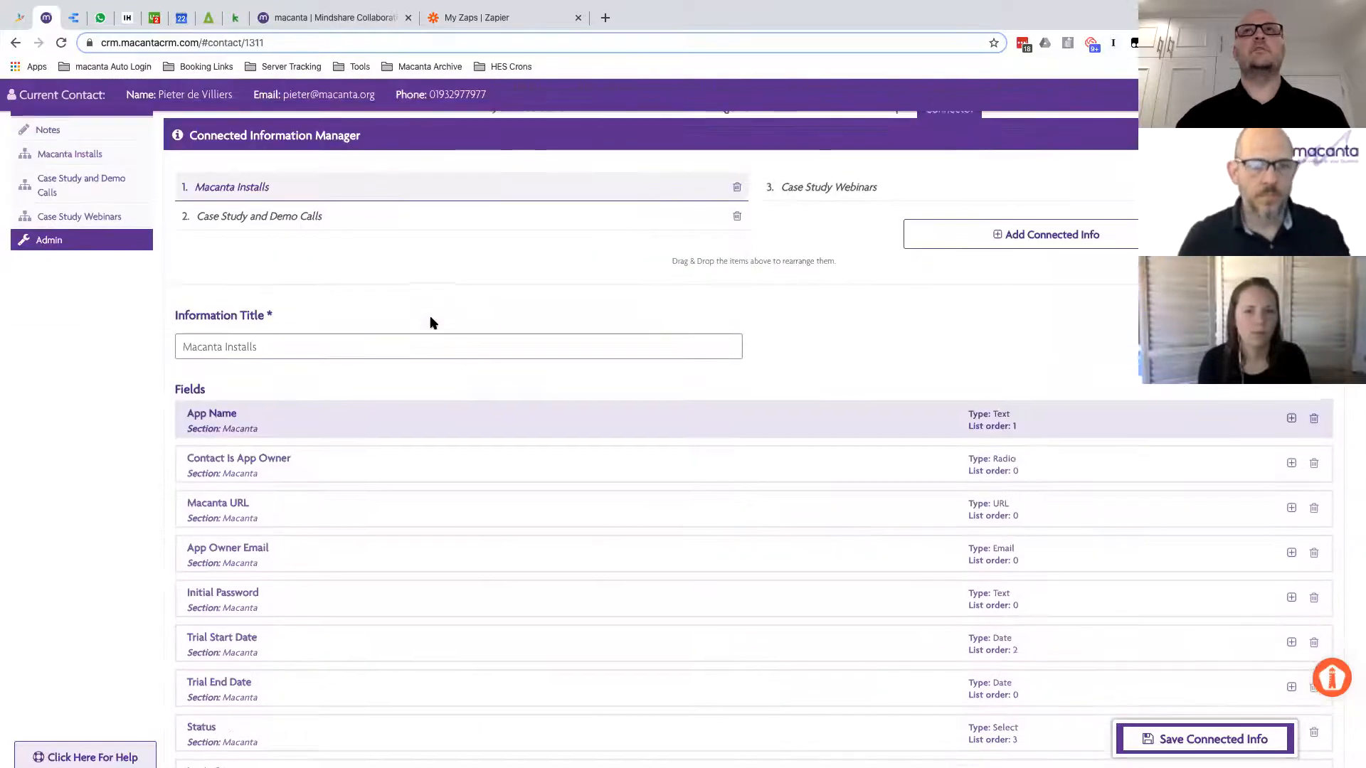
scroll(430, 317, "up", 3)
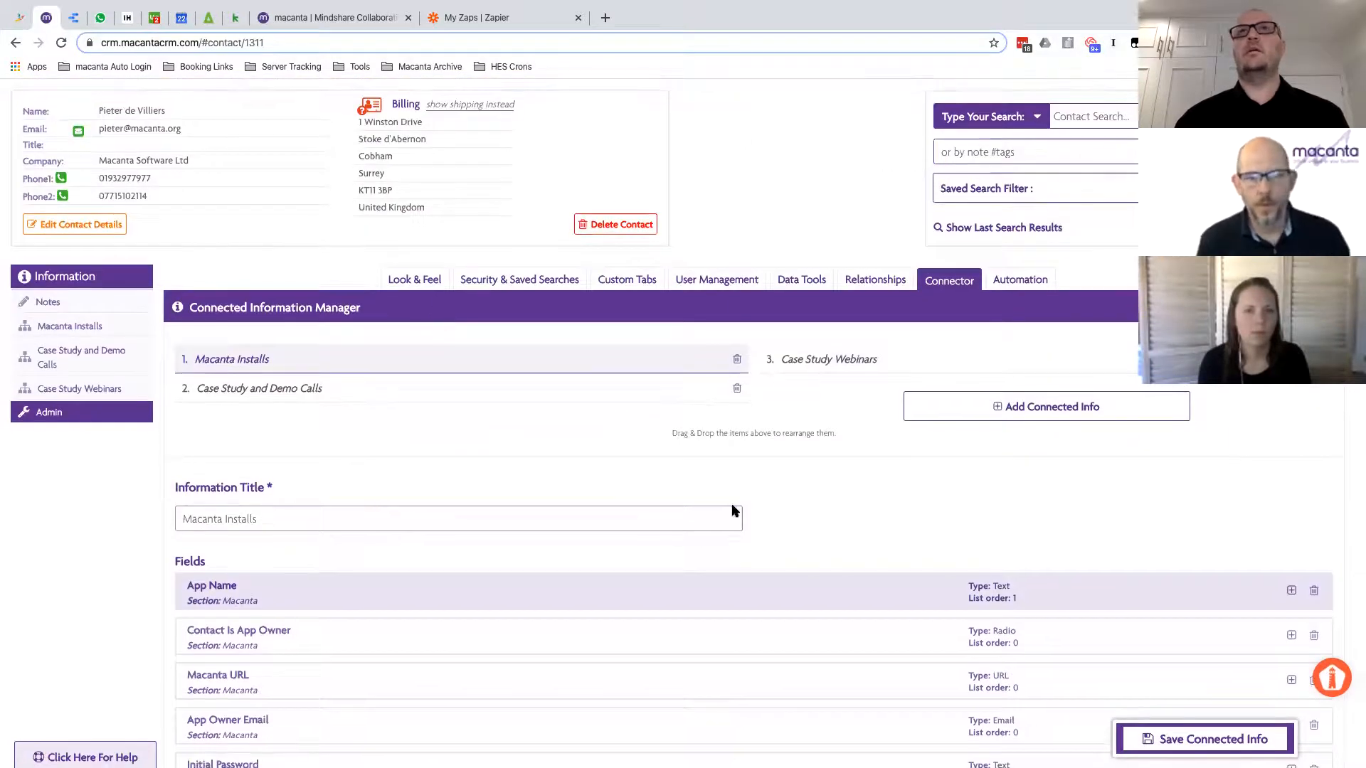
left_click(340, 20)
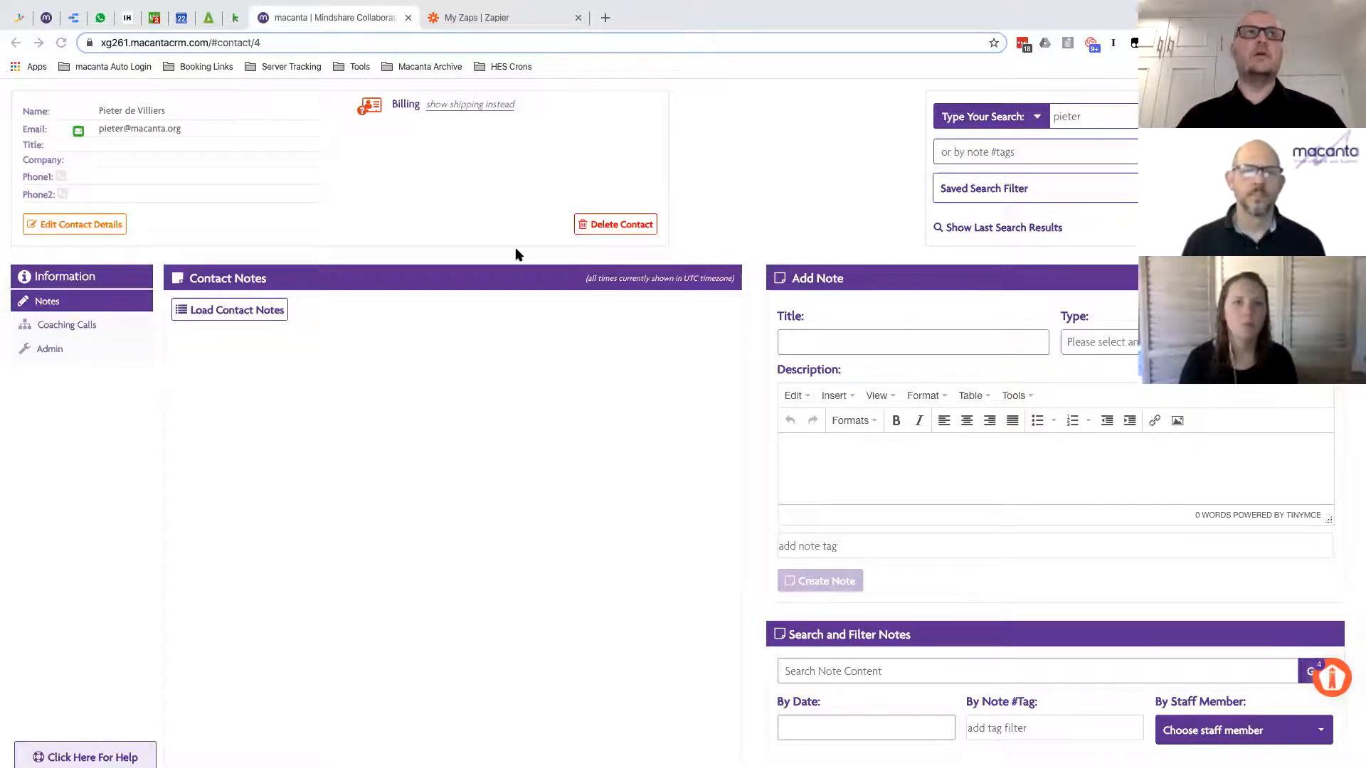
Browse the Coaching Calls General fields: Introduction, Goals & Challenges and Call Overview Details groups
left_click(69, 326)
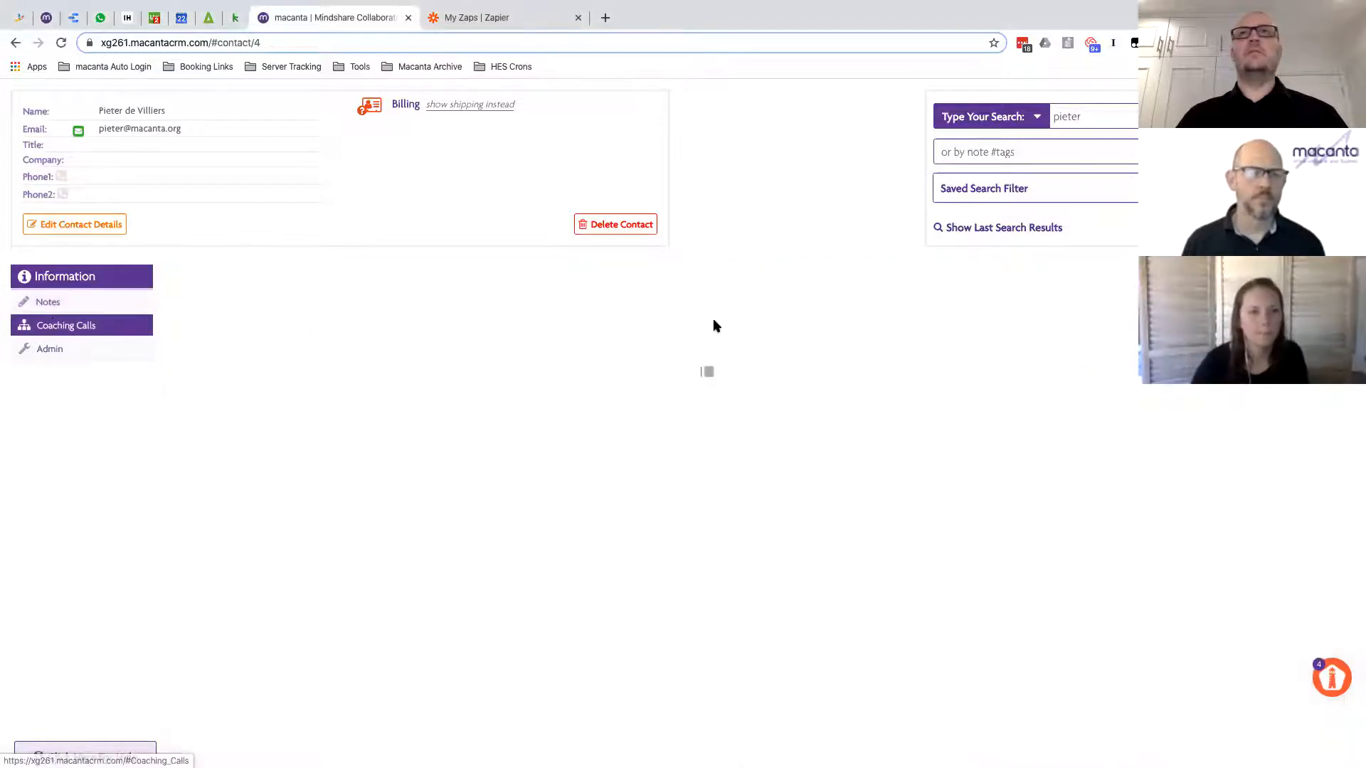
scroll(1026, 313, "down", 3)
scroll(1026, 314, "down", 10)
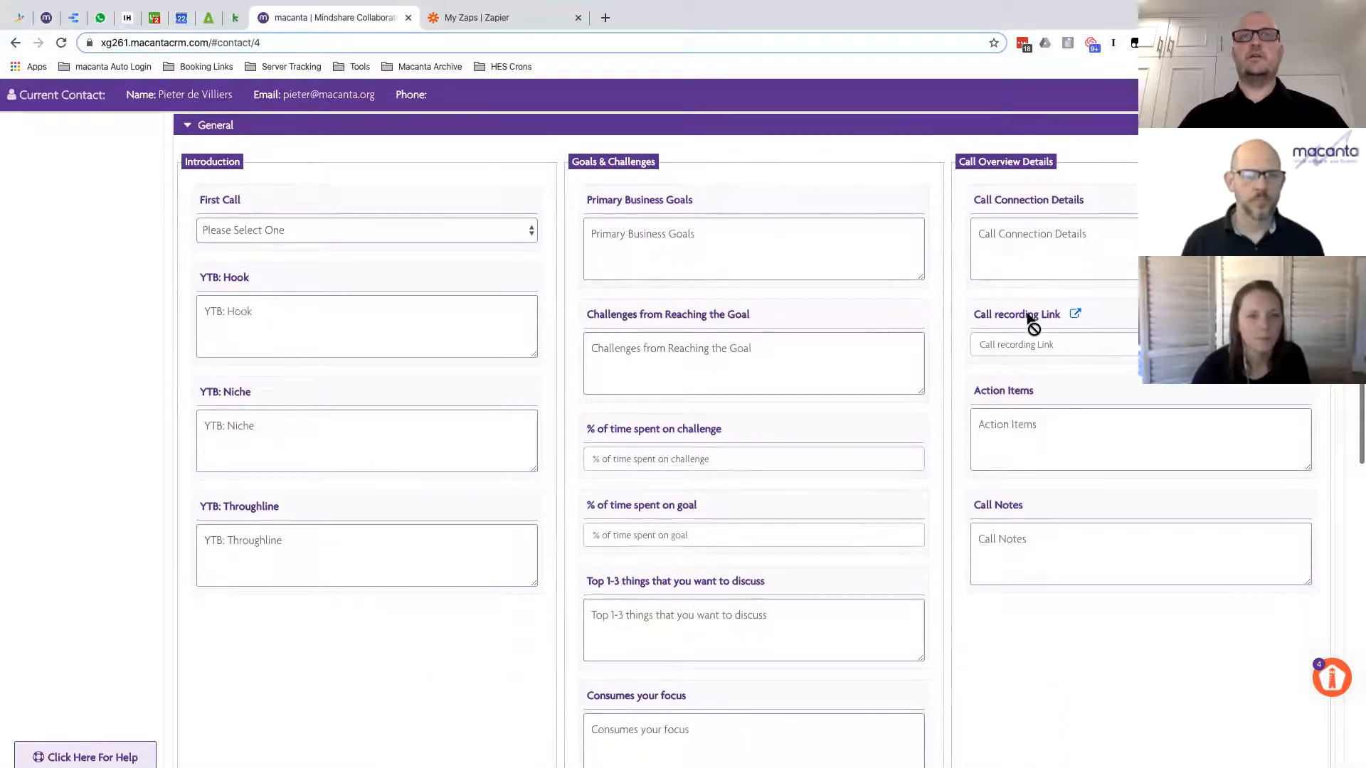
scroll(1027, 314, "up", 1)
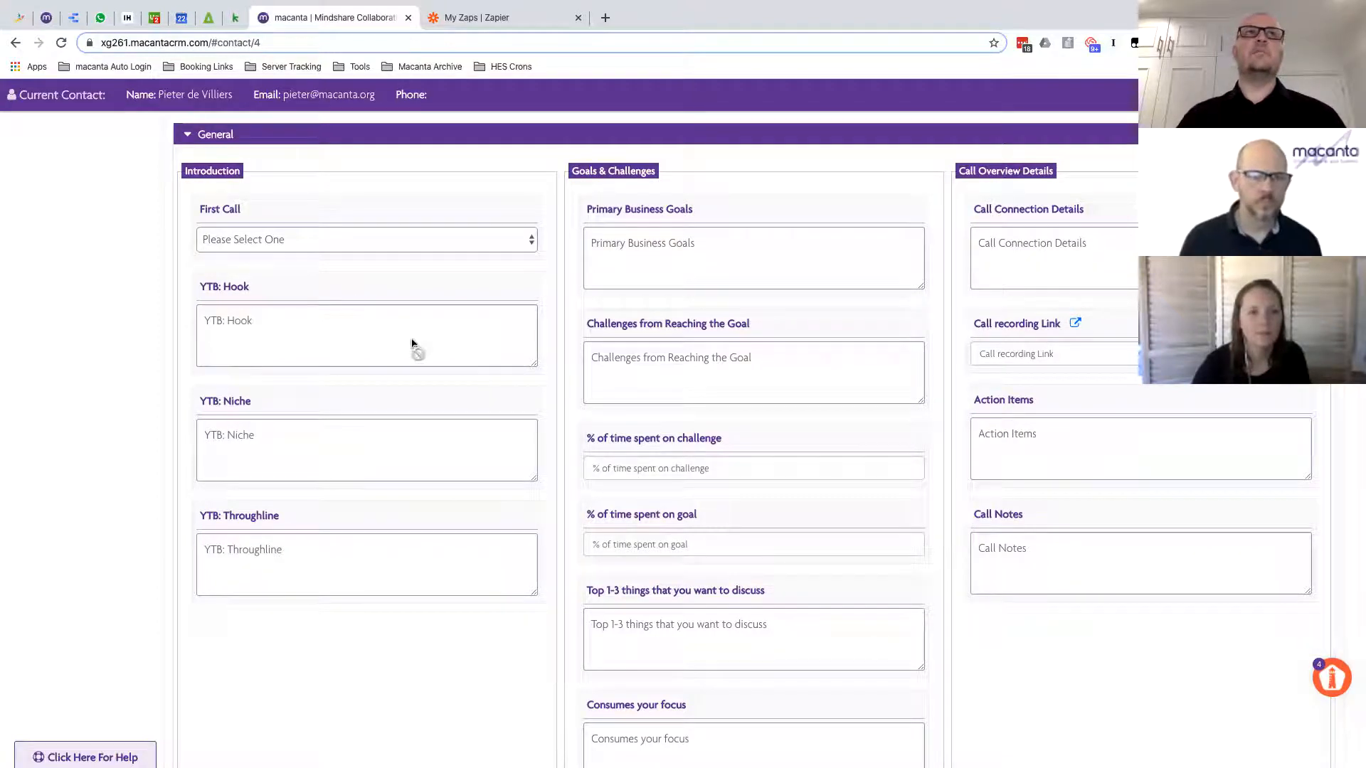
scroll(315, 183, "down", 1)
scroll(317, 183, "up", 1)
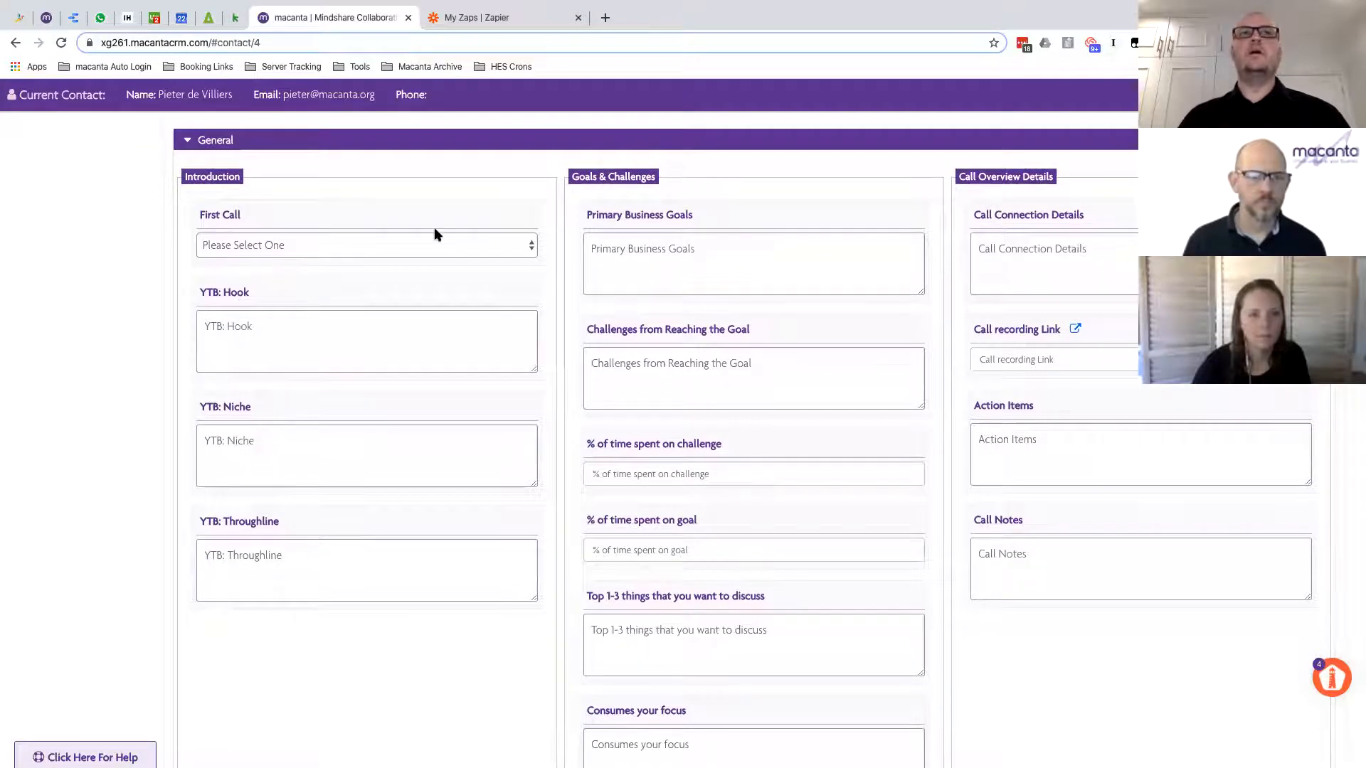
scroll(787, 390, "down", 2)
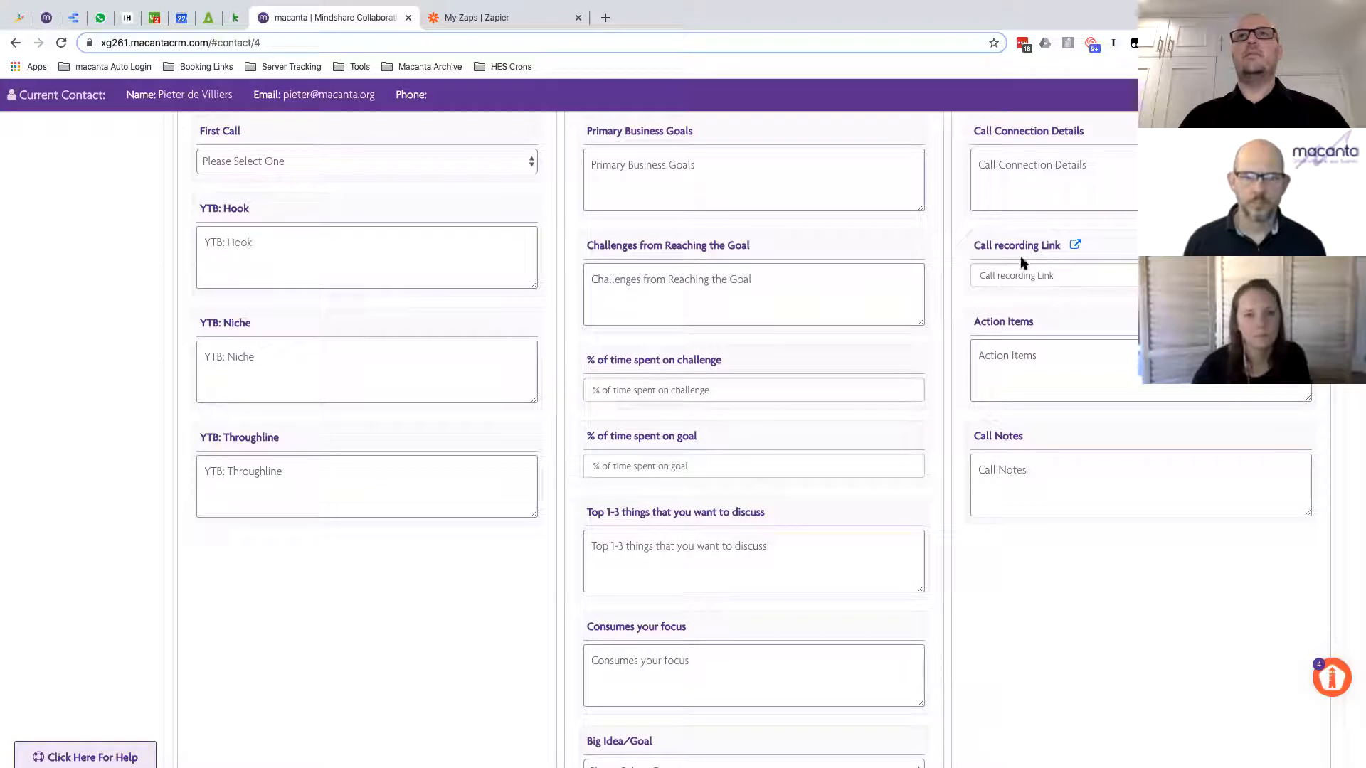
scroll(782, 384, "down", 5)
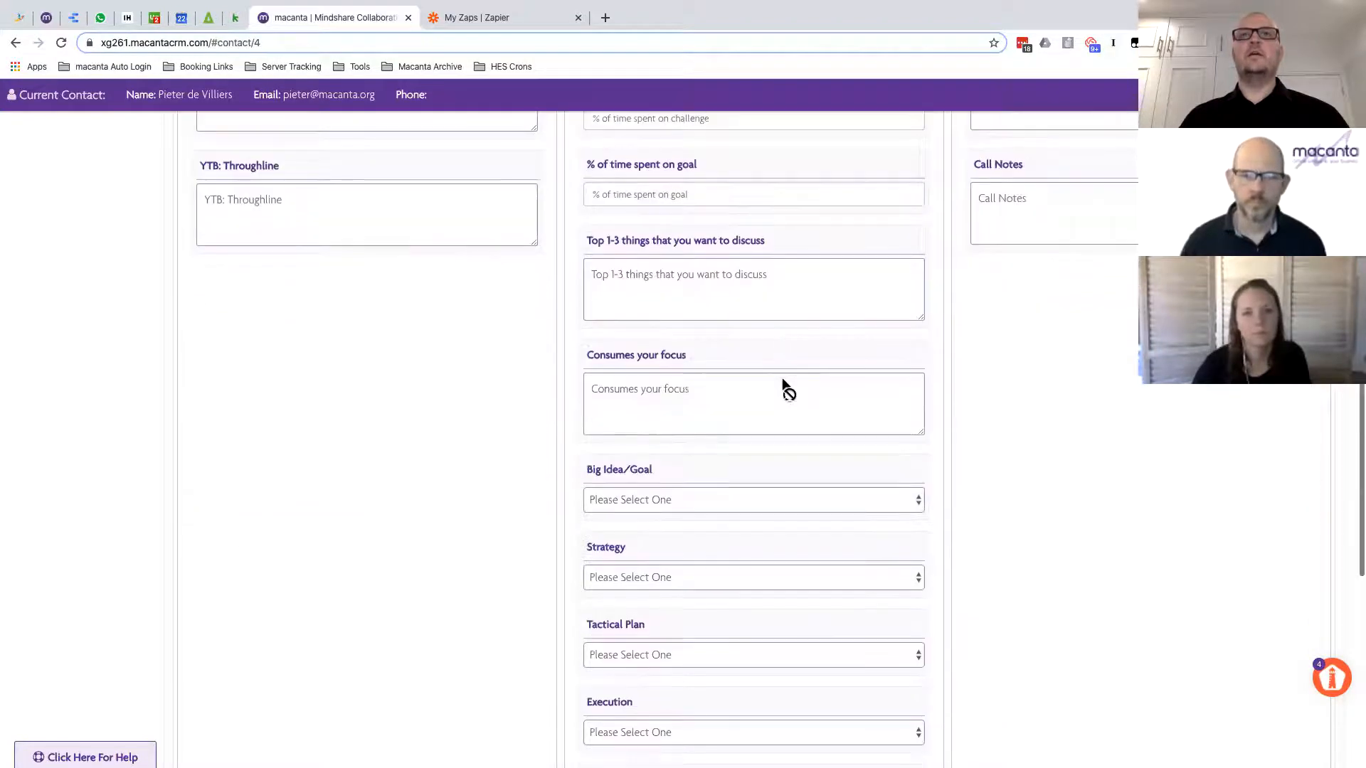
scroll(783, 387, "down", 3)
scroll(783, 387, "down", 2)
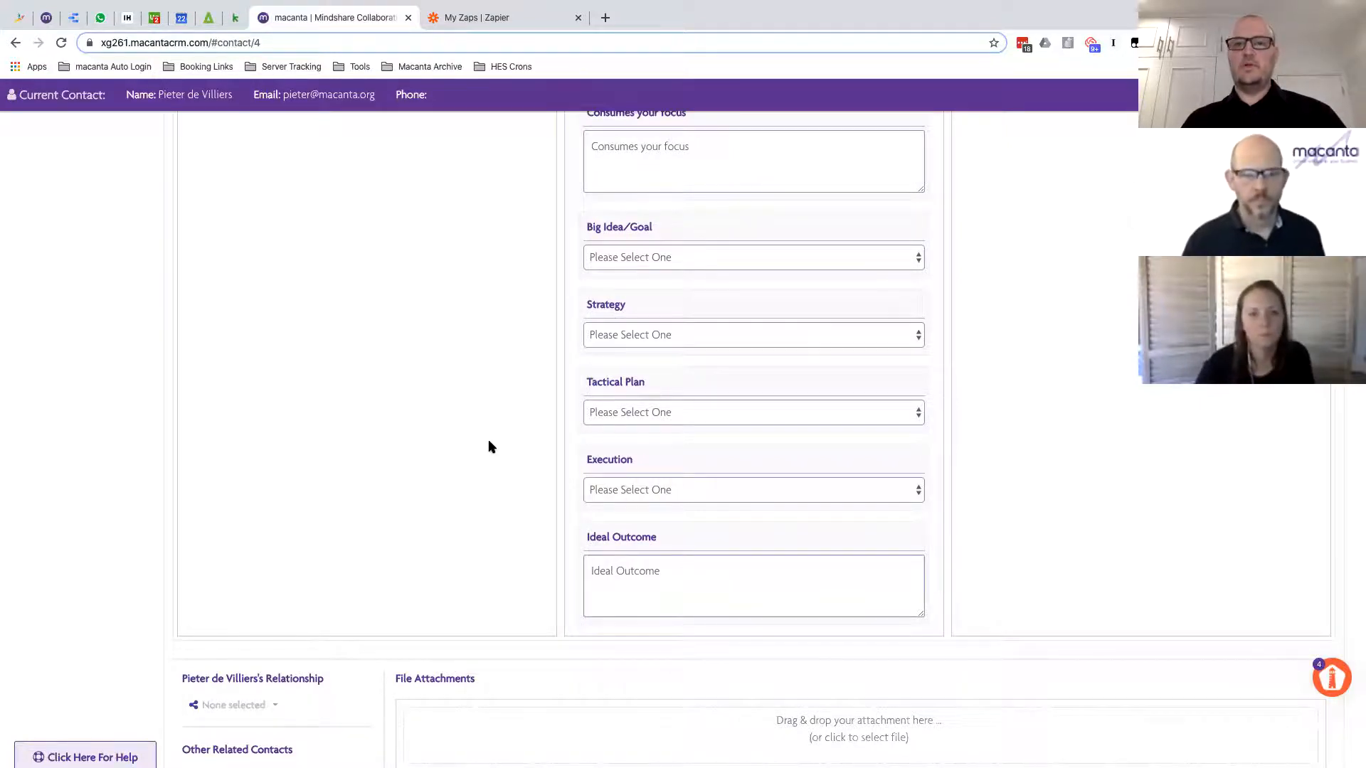
scroll(489, 442, "up", 12)
scroll(490, 446, "up", 3)
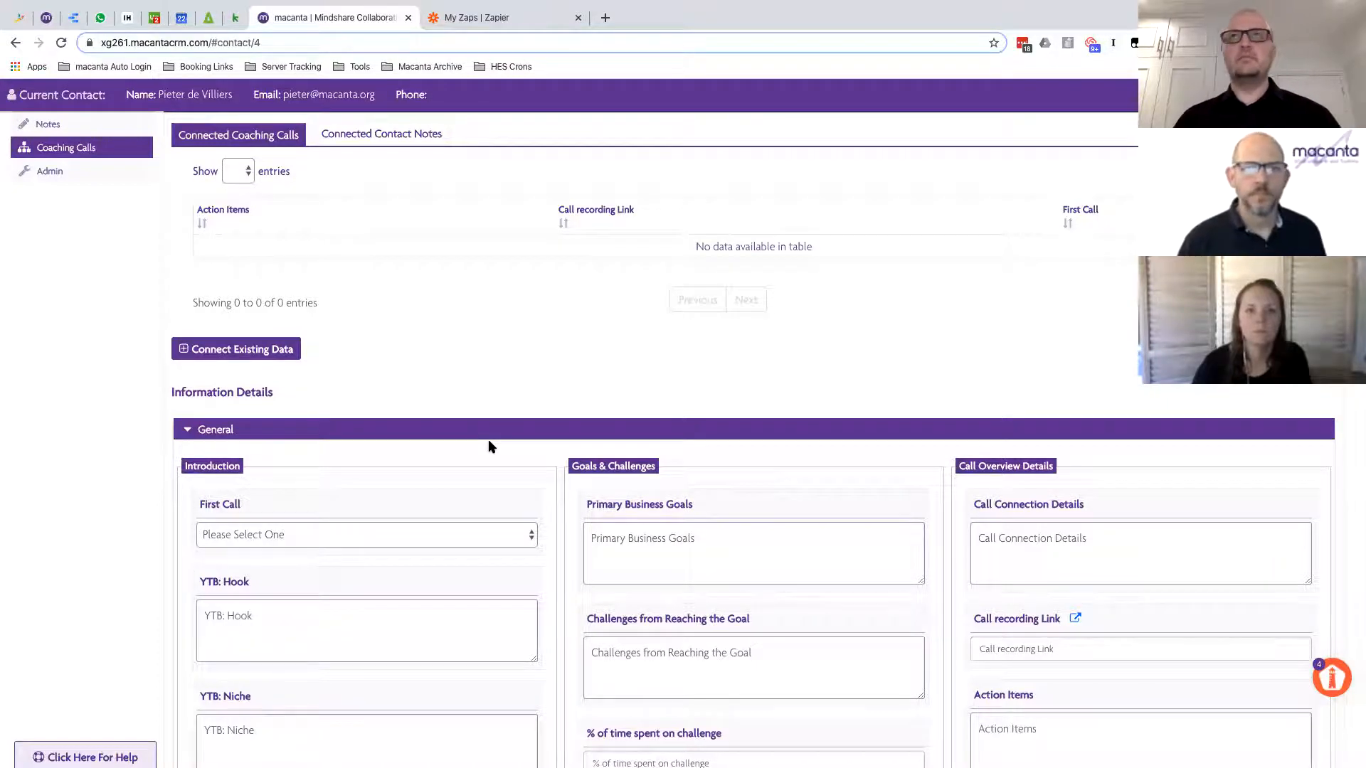
scroll(464, 314, "up", 2)
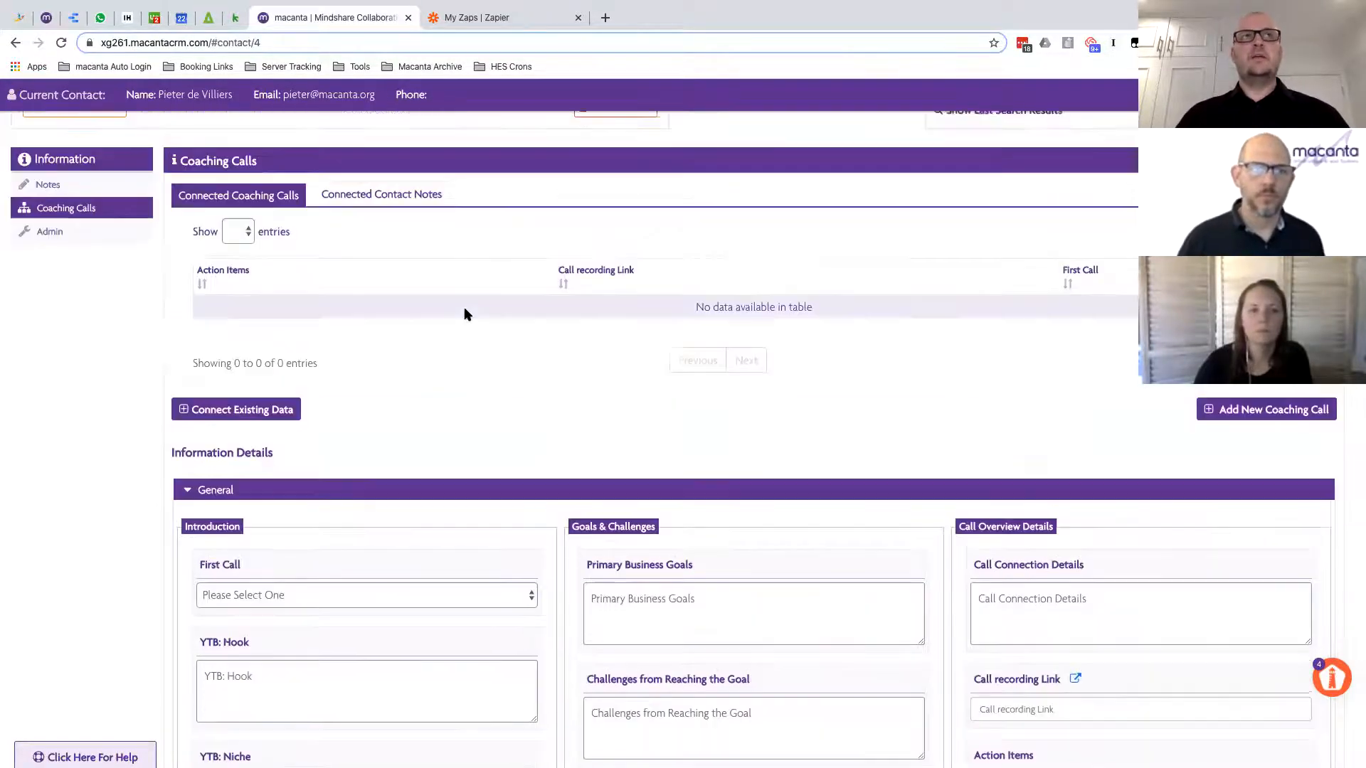
scroll(463, 314, "down", 3)
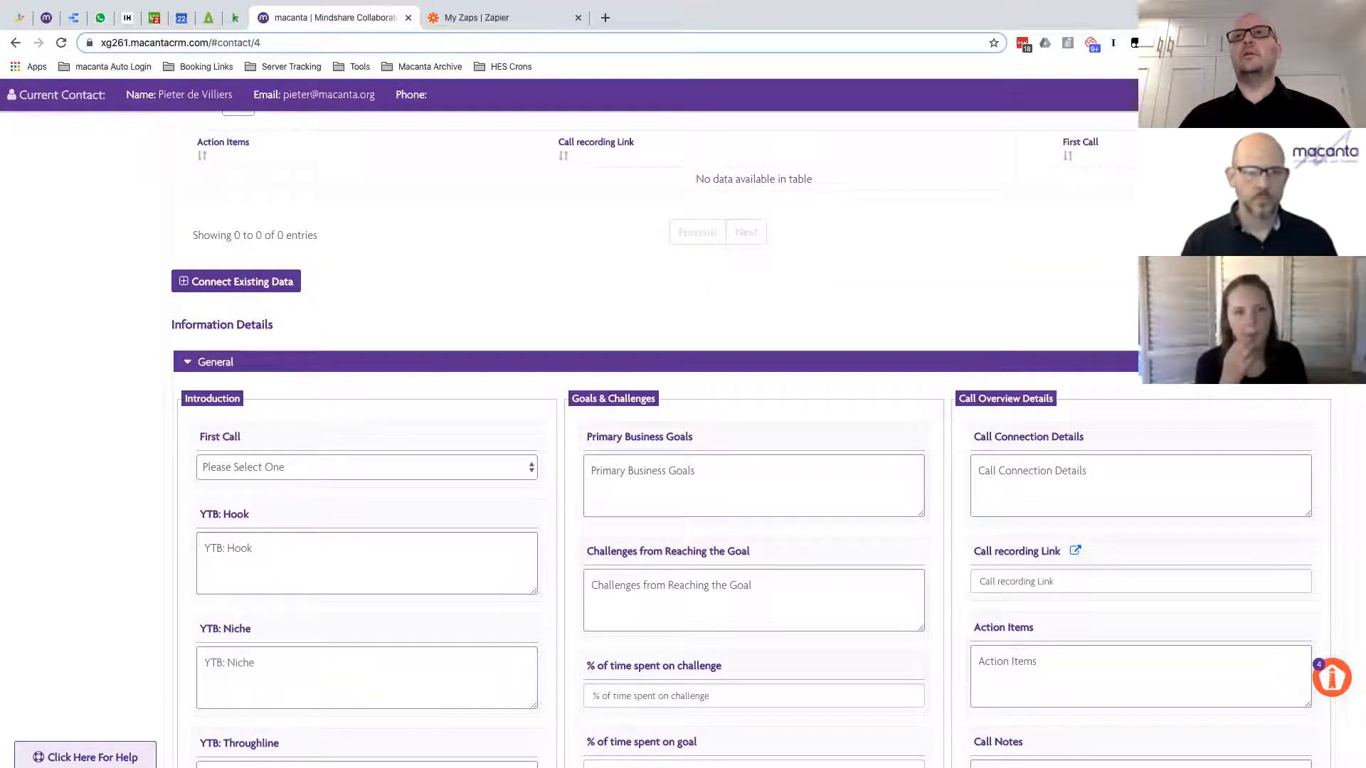
scroll(1064, 289, "down", 15)
scroll(509, 271, "up", 4)
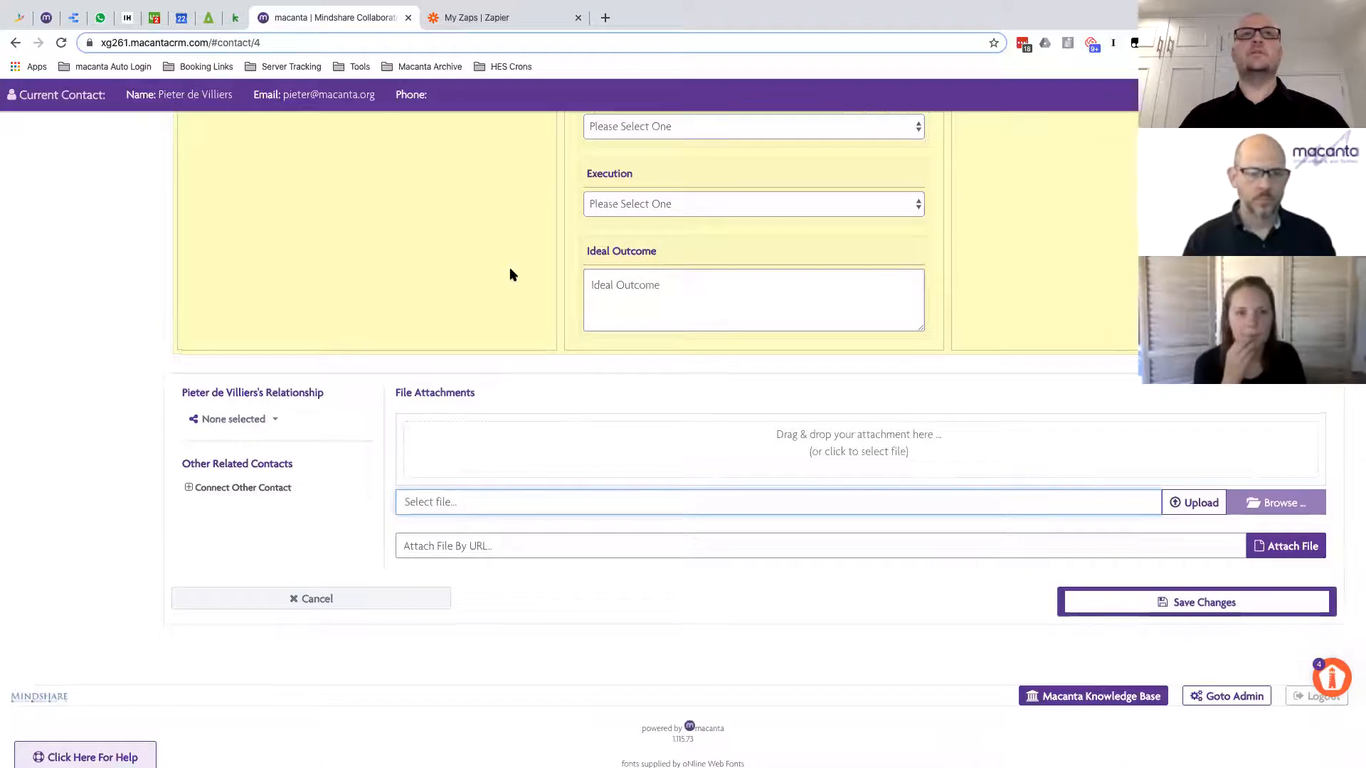
scroll(513, 275, "up", 10)
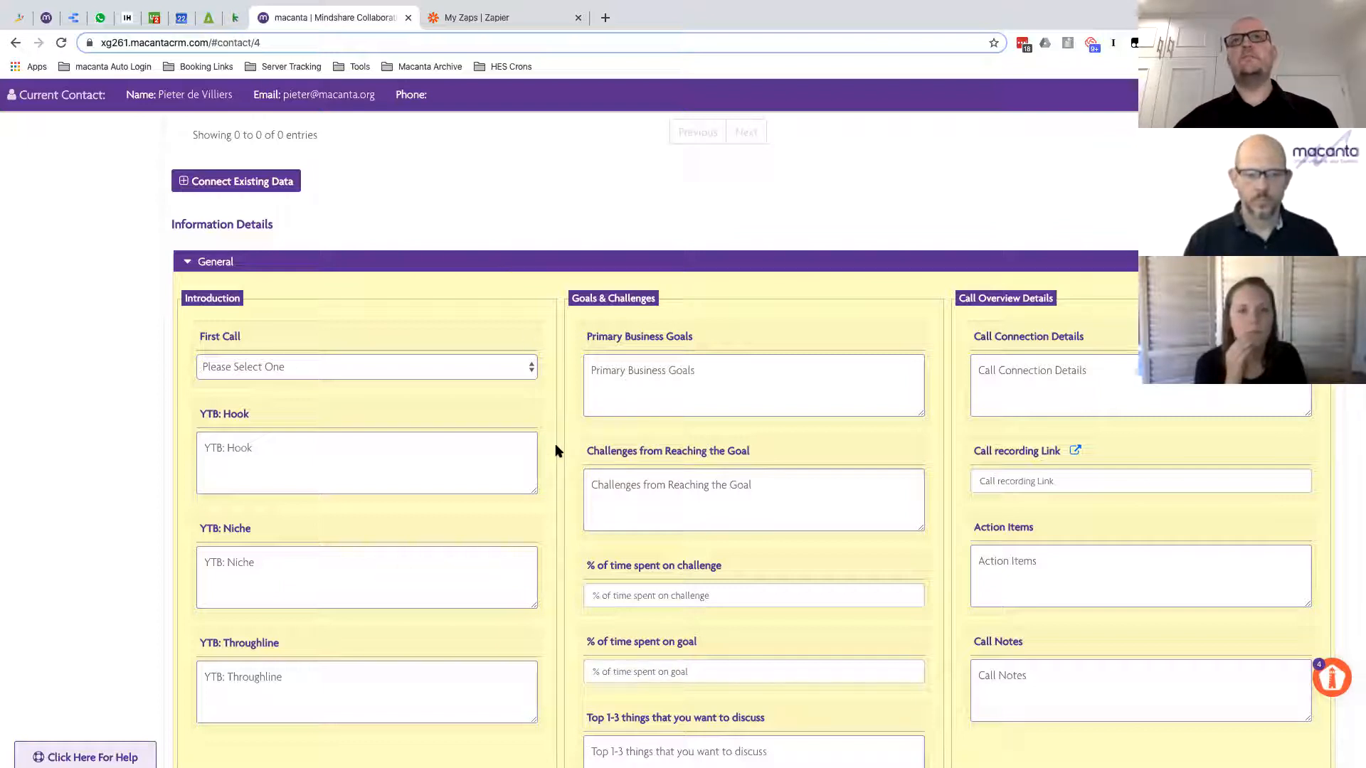
scroll(556, 450, "down", 3)
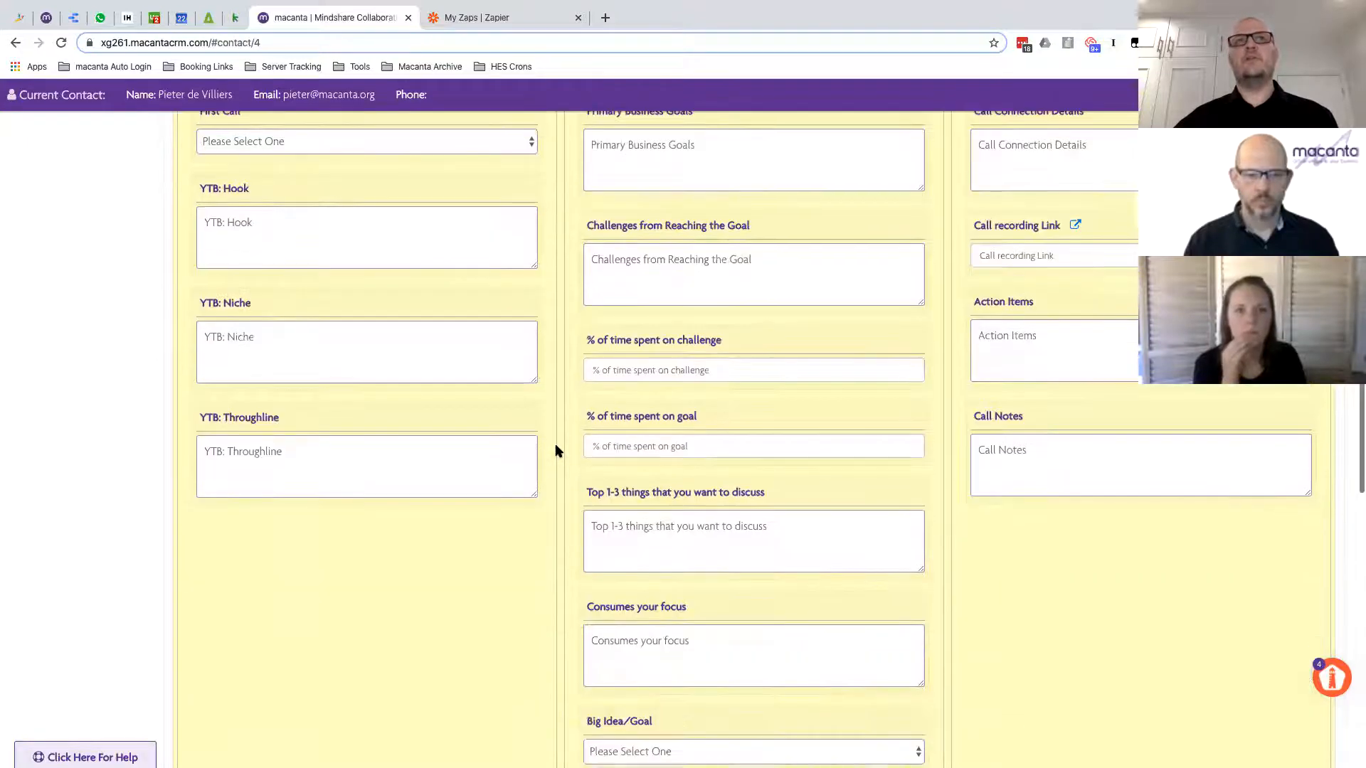
scroll(573, 308, "up", 1)
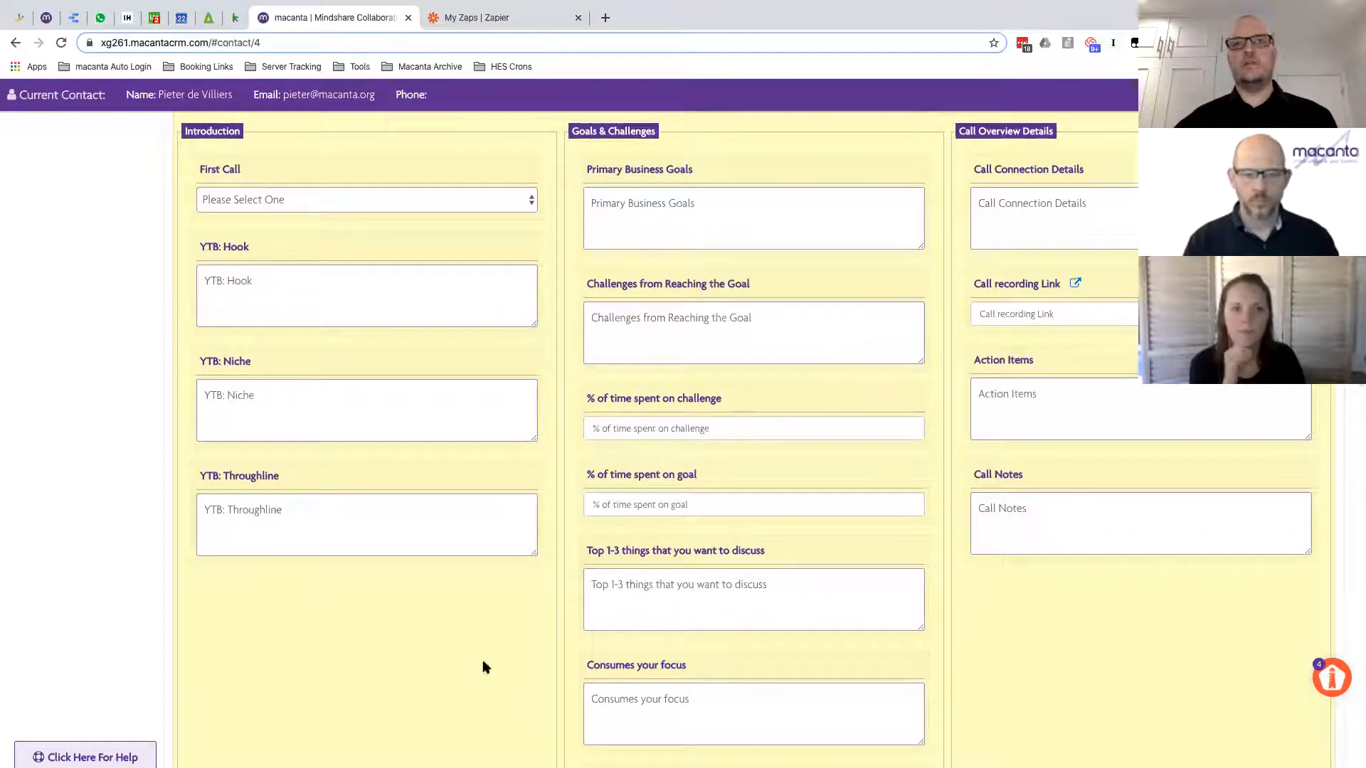
scroll(482, 665, "down", 5)
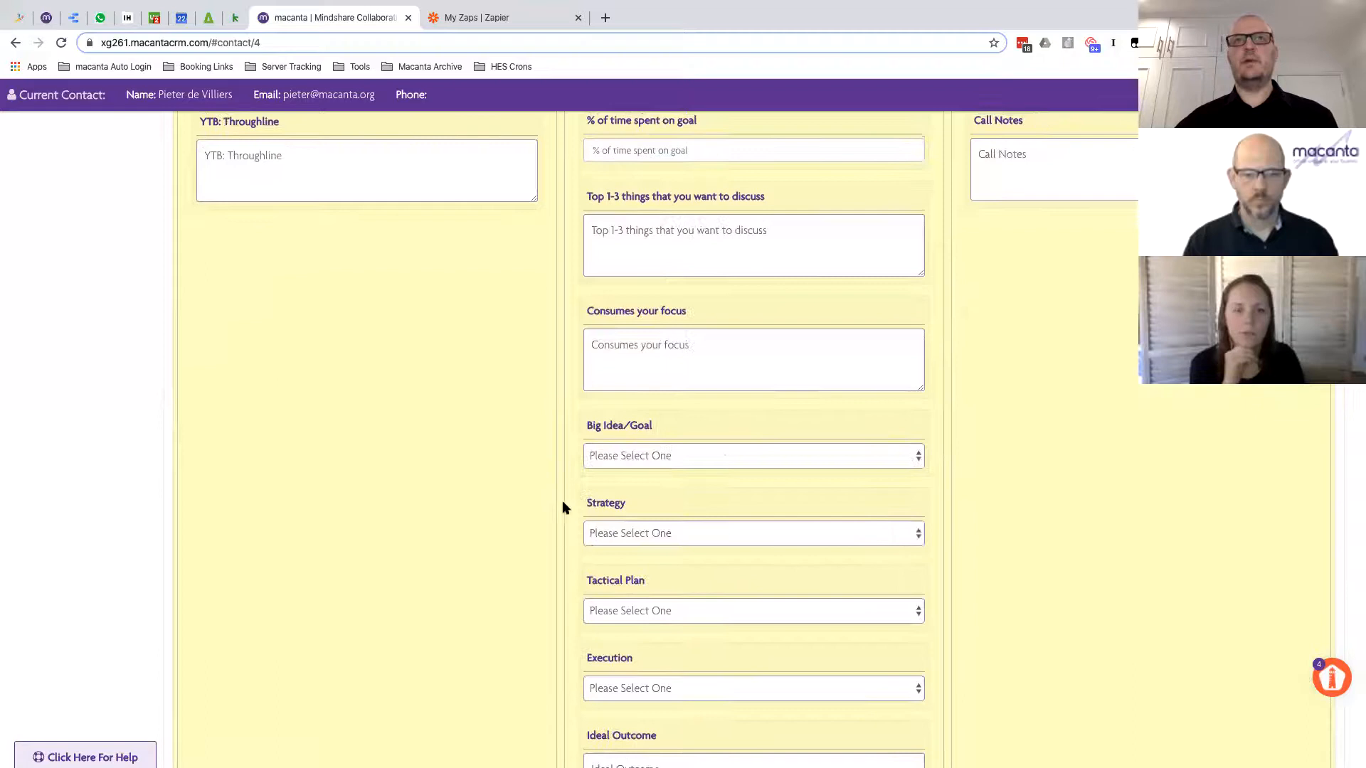
scroll(562, 504, "down", 4)
scroll(562, 501, "up", 13)
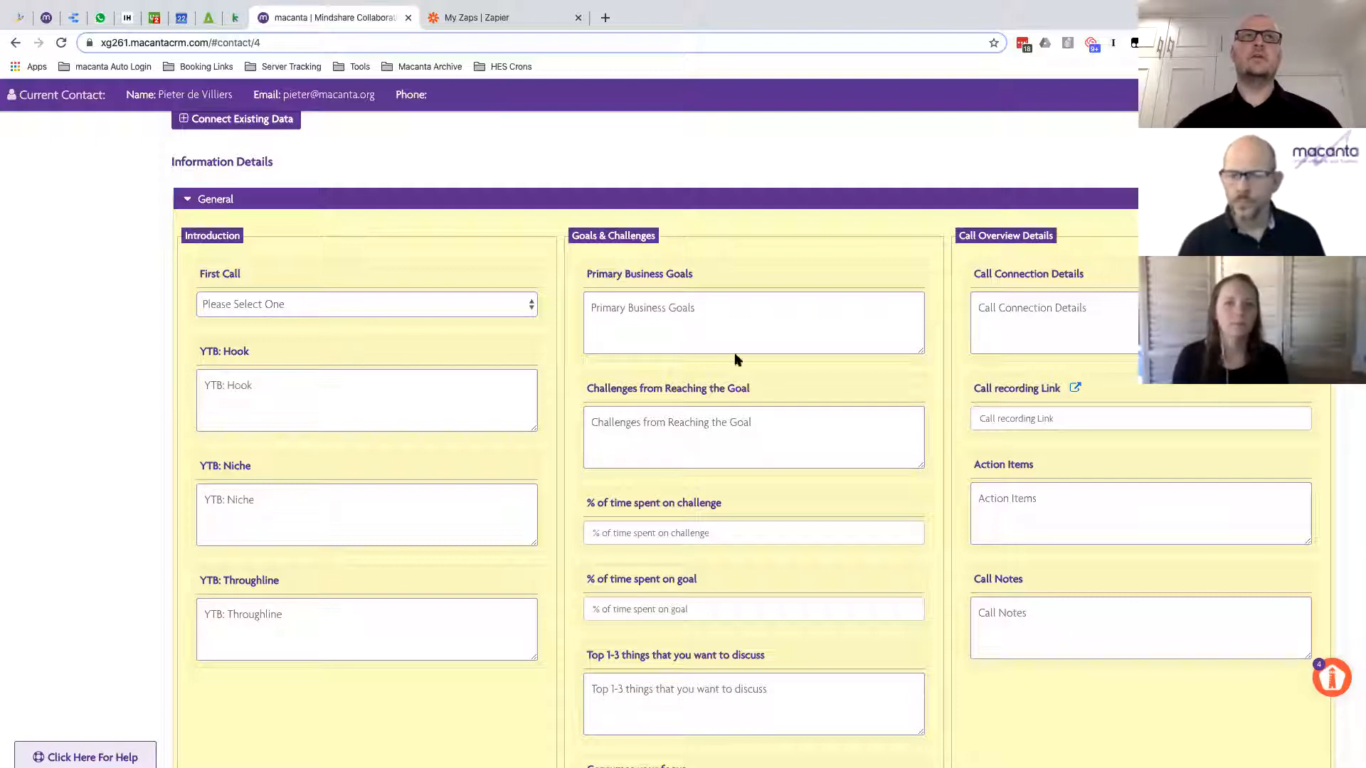
Set First Call to Yes and go through the YTB Hook, Niche and Throughline fields
left_click(335, 305)
left_click(270, 320)
left_click(320, 385)
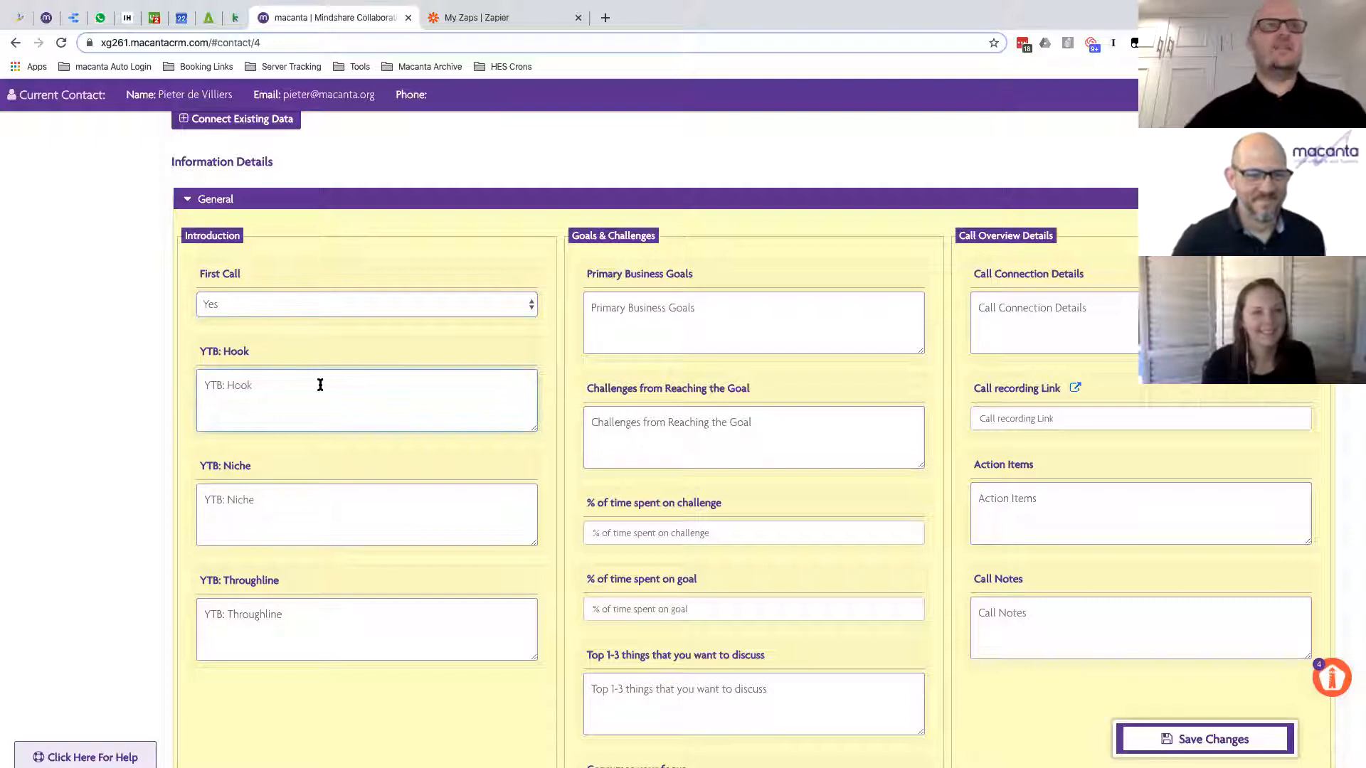
left_click_drag(251, 344, 199, 354)
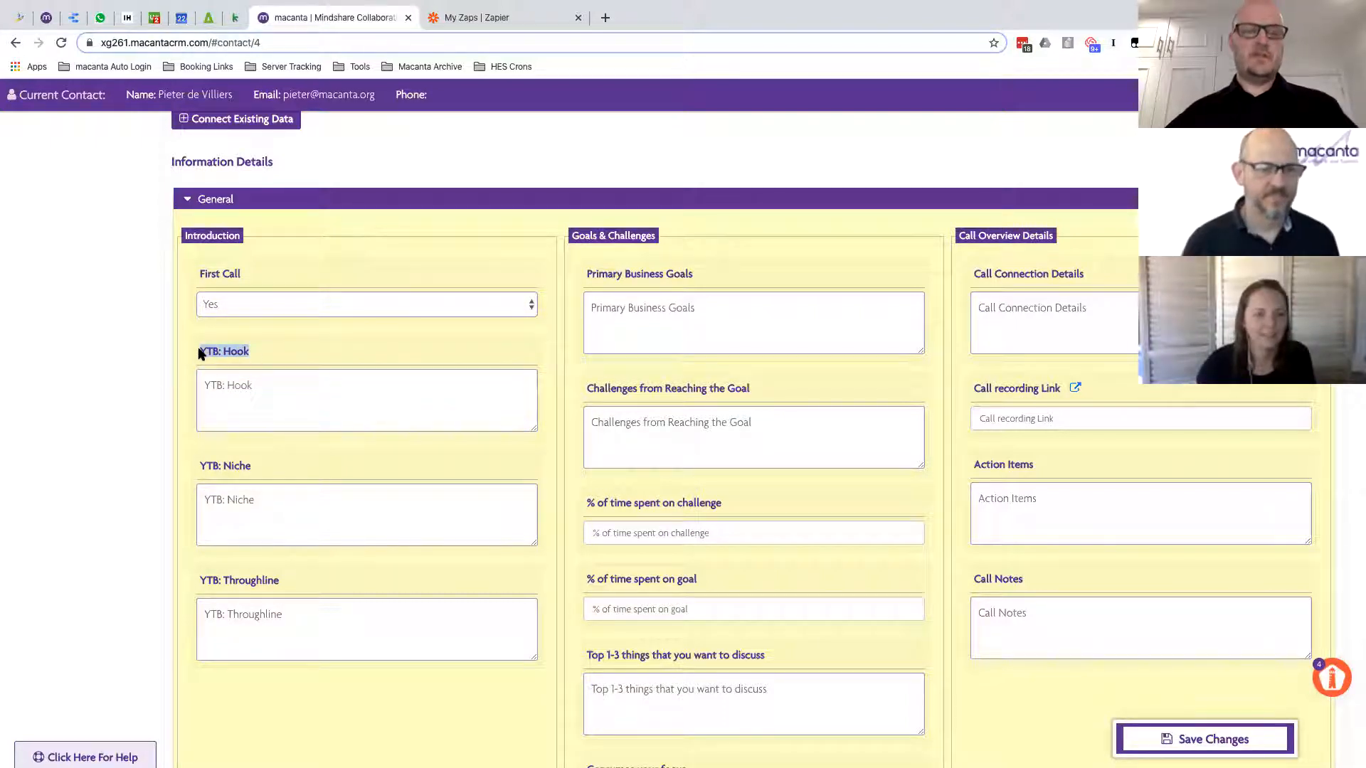
left_click(264, 400)
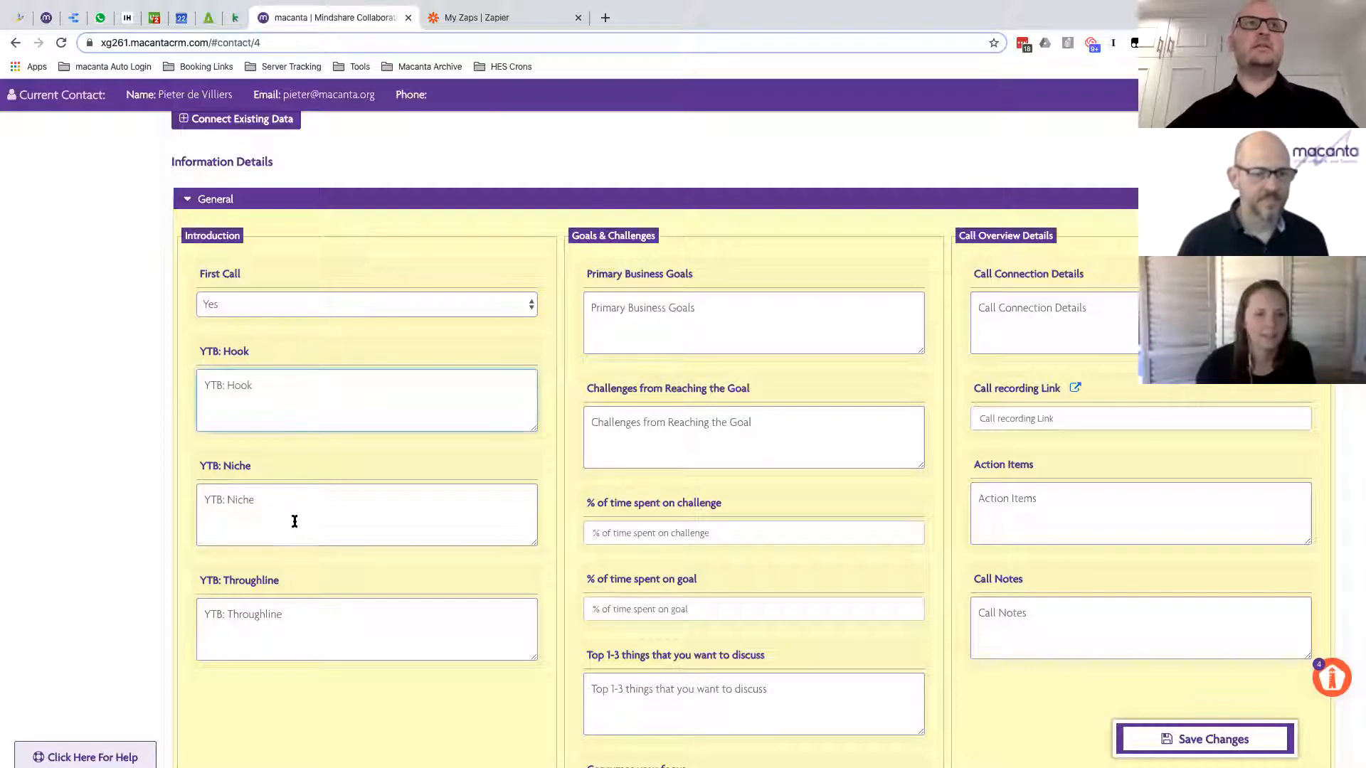
left_click_drag(251, 467, 199, 468)
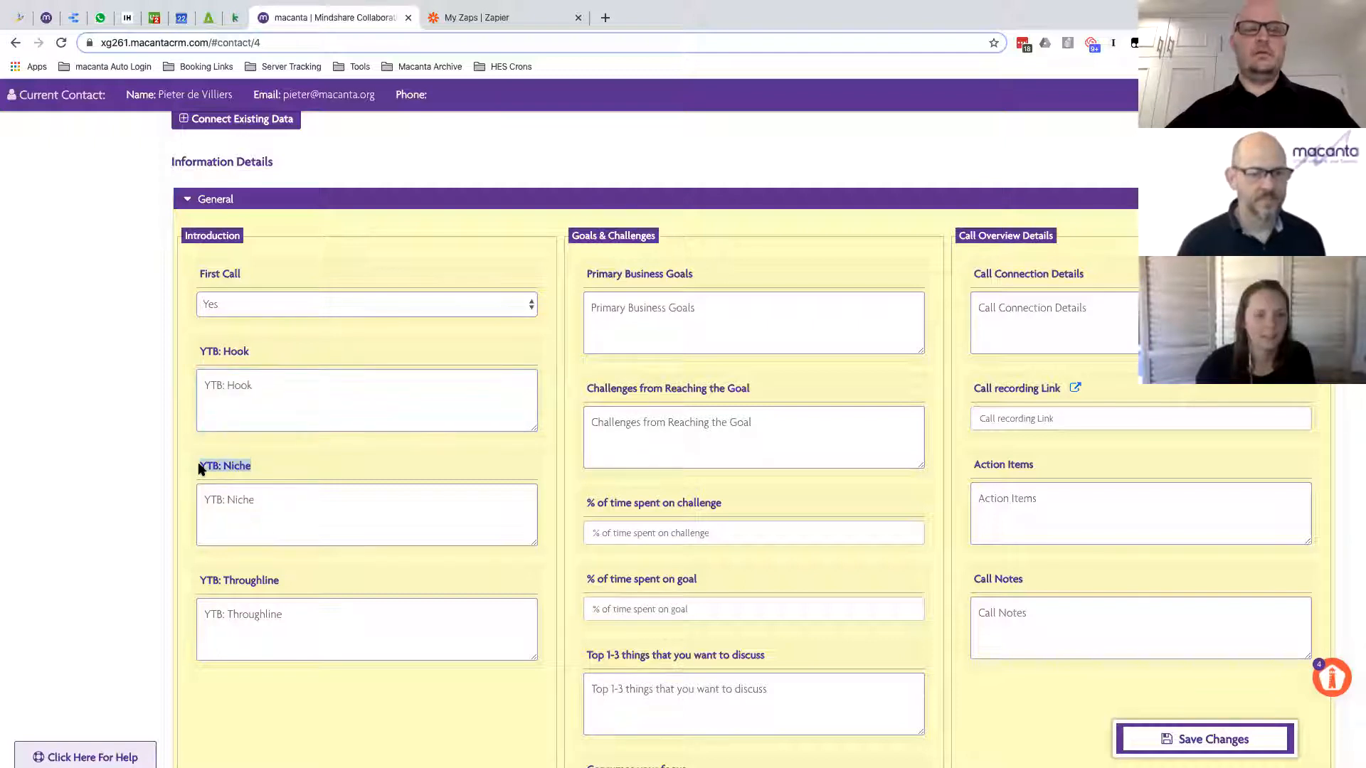
left_click(278, 540)
left_click_drag(280, 581, 199, 583)
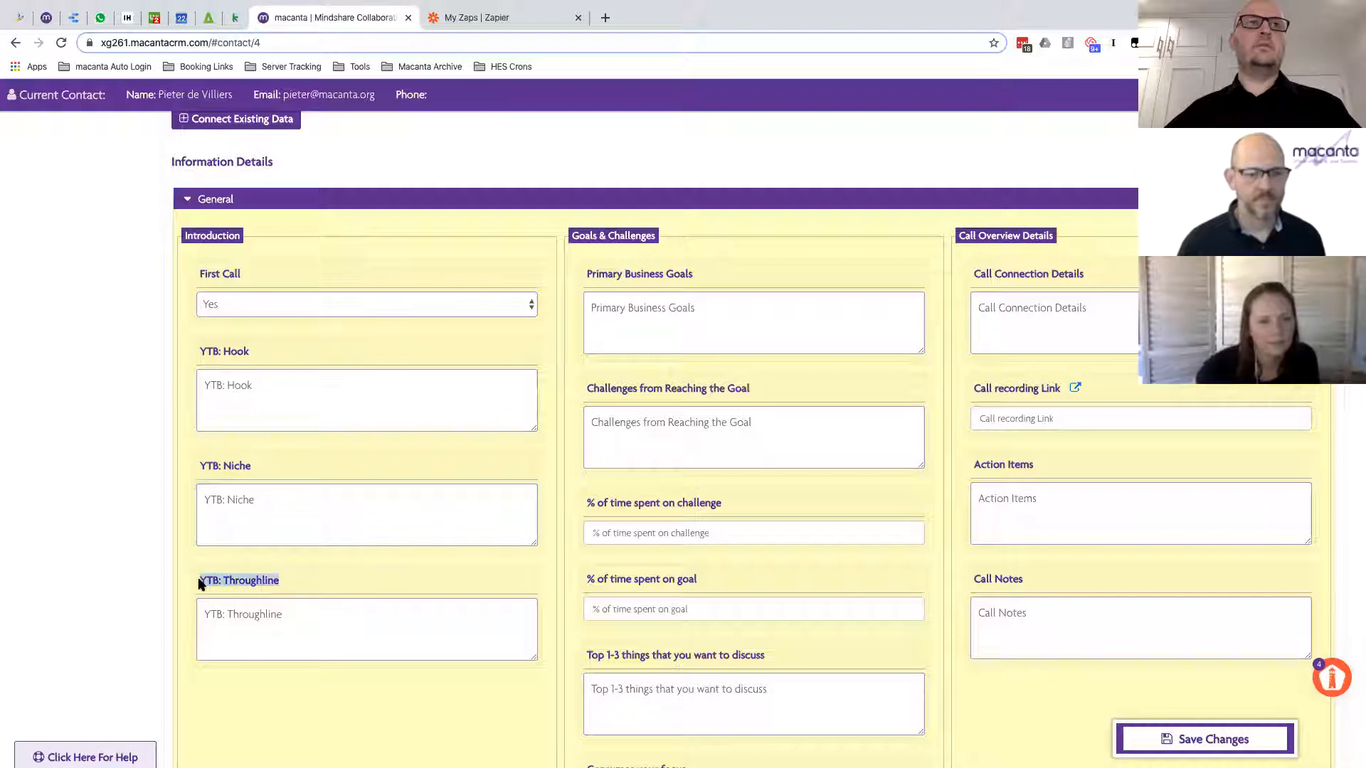
left_click(250, 618)
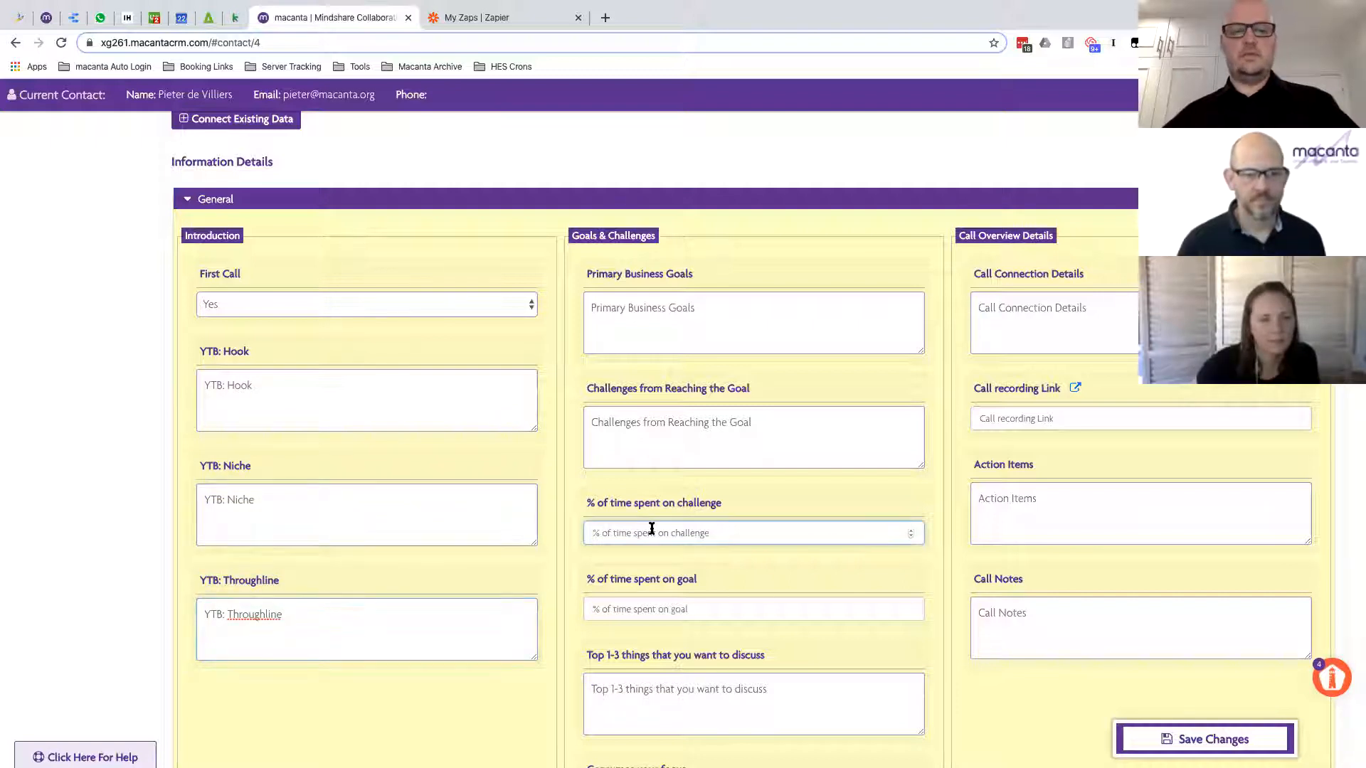
Enter 34% time on challenge, 56% on goal, Big Idea/Goal 6 and Tactical Plan 5
type("34")
left_click(631, 606)
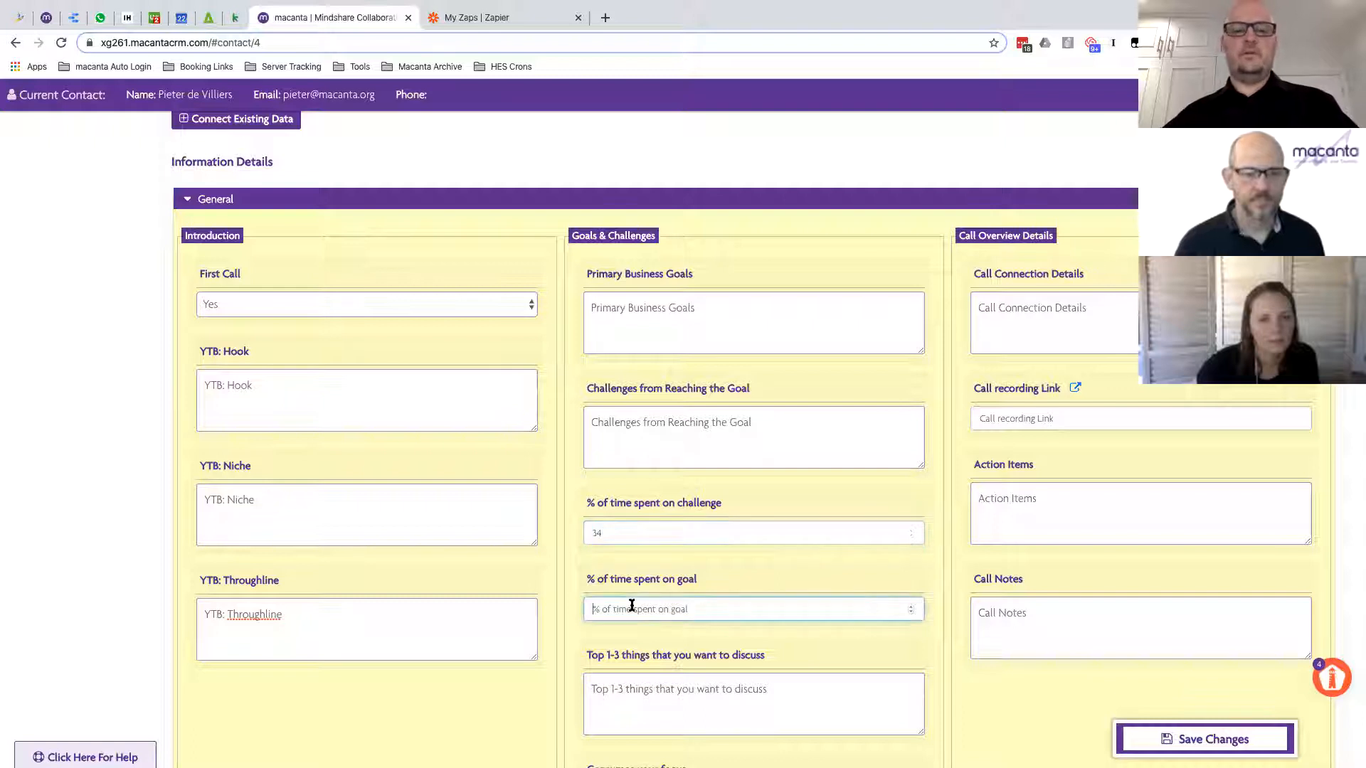
type("56")
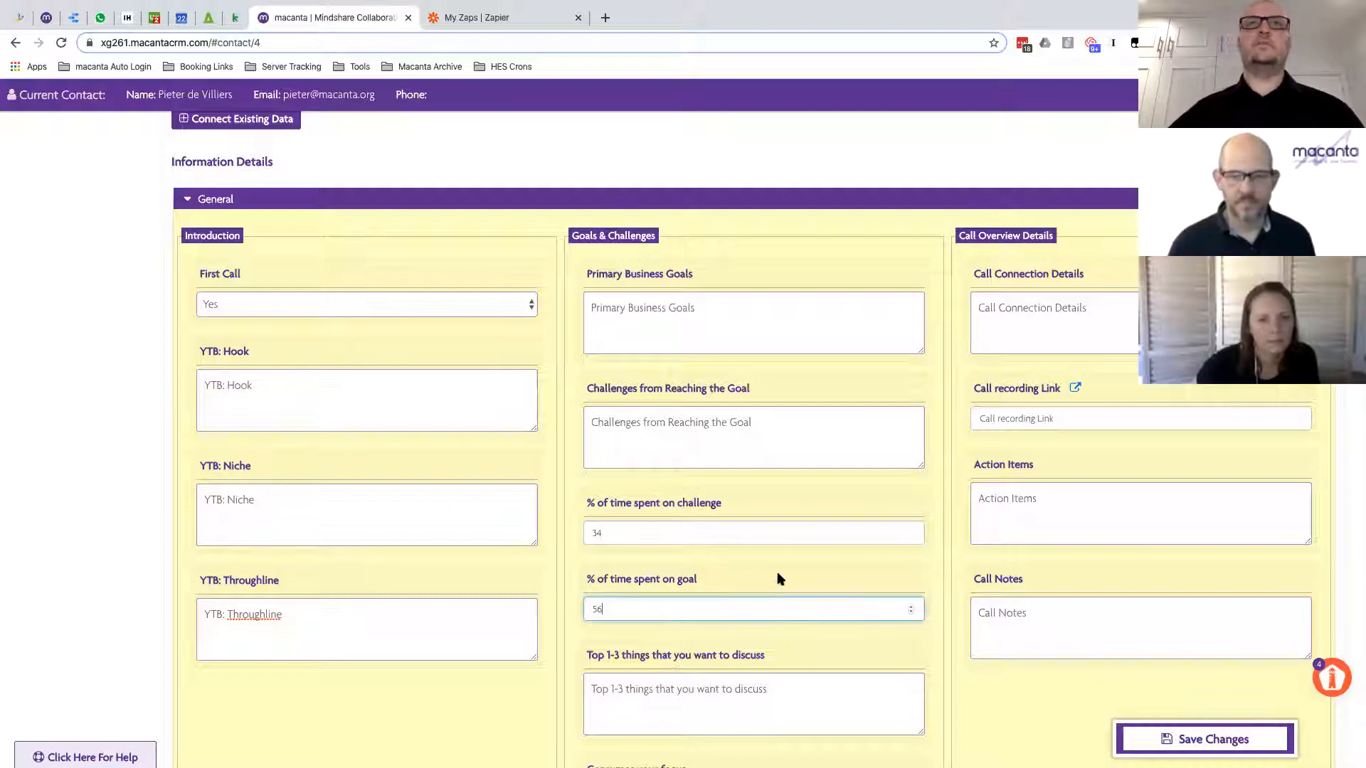
scroll(778, 573, "down", 7)
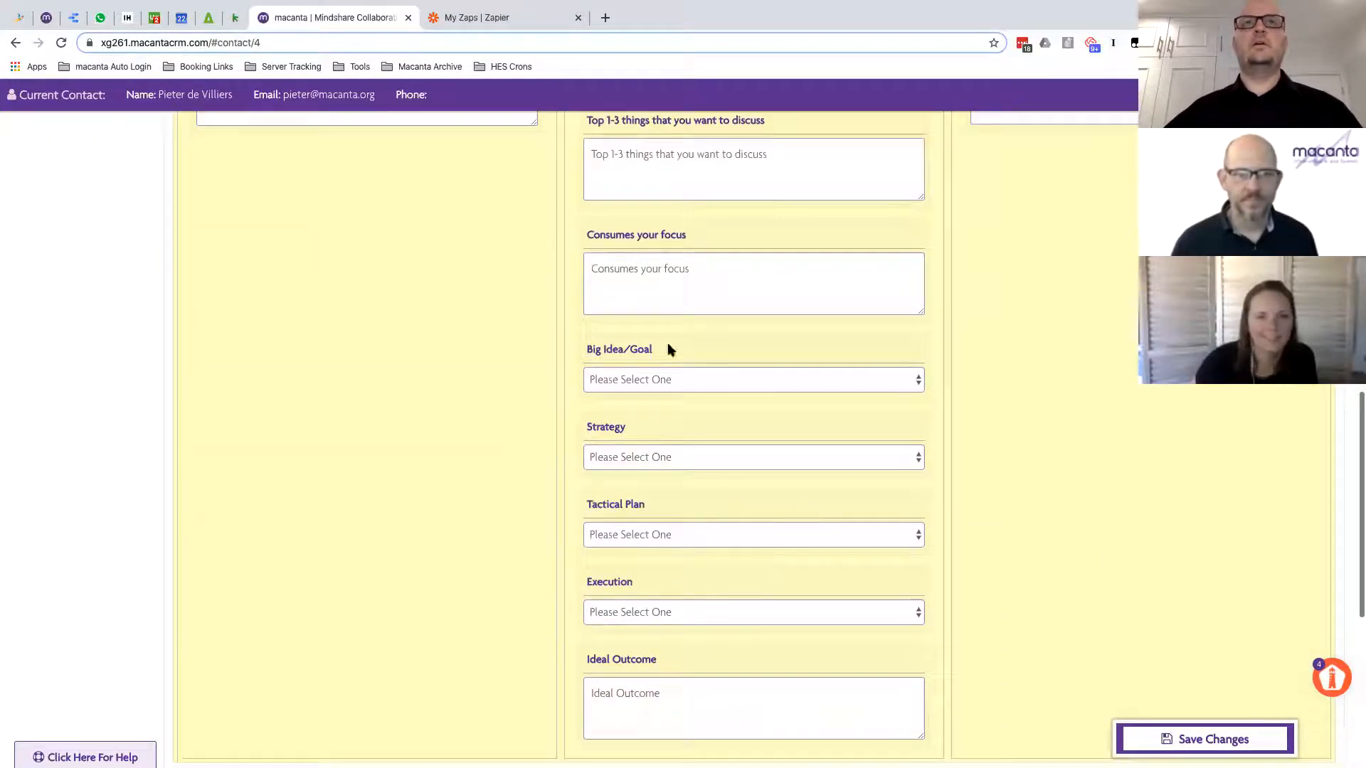
left_click(624, 379)
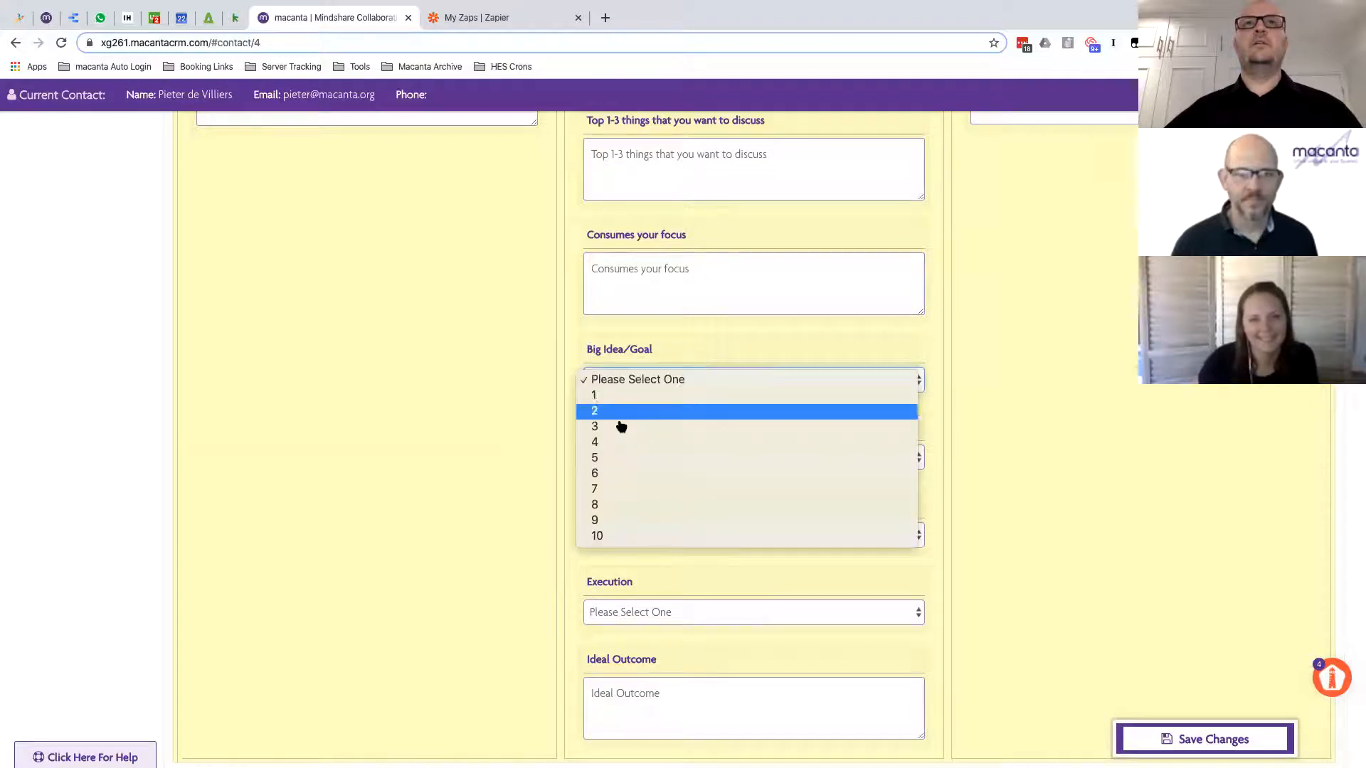
left_click(610, 473)
left_click(644, 539)
left_click(625, 613)
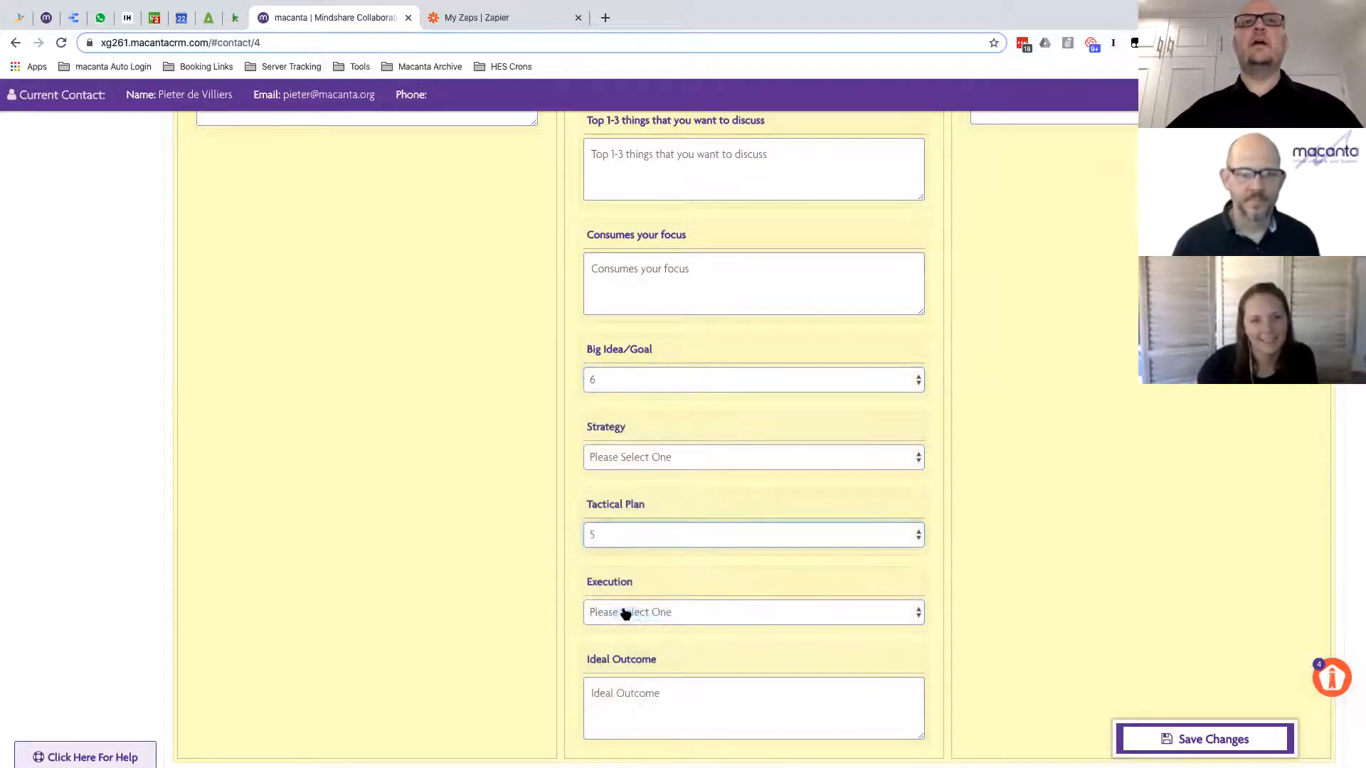
Set the contact's relationship to Client and save the coaching call
scroll(755, 597, "down", 3)
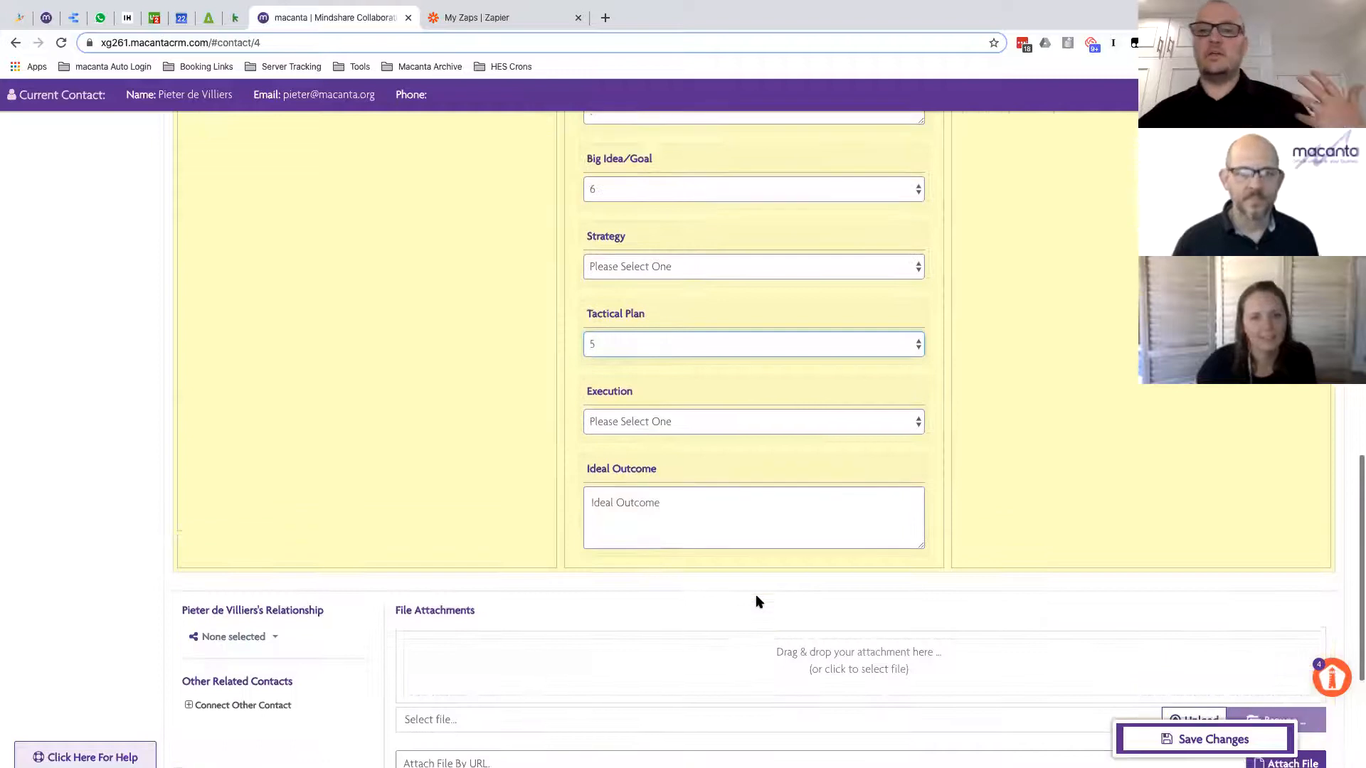
scroll(756, 595, "up", 2)
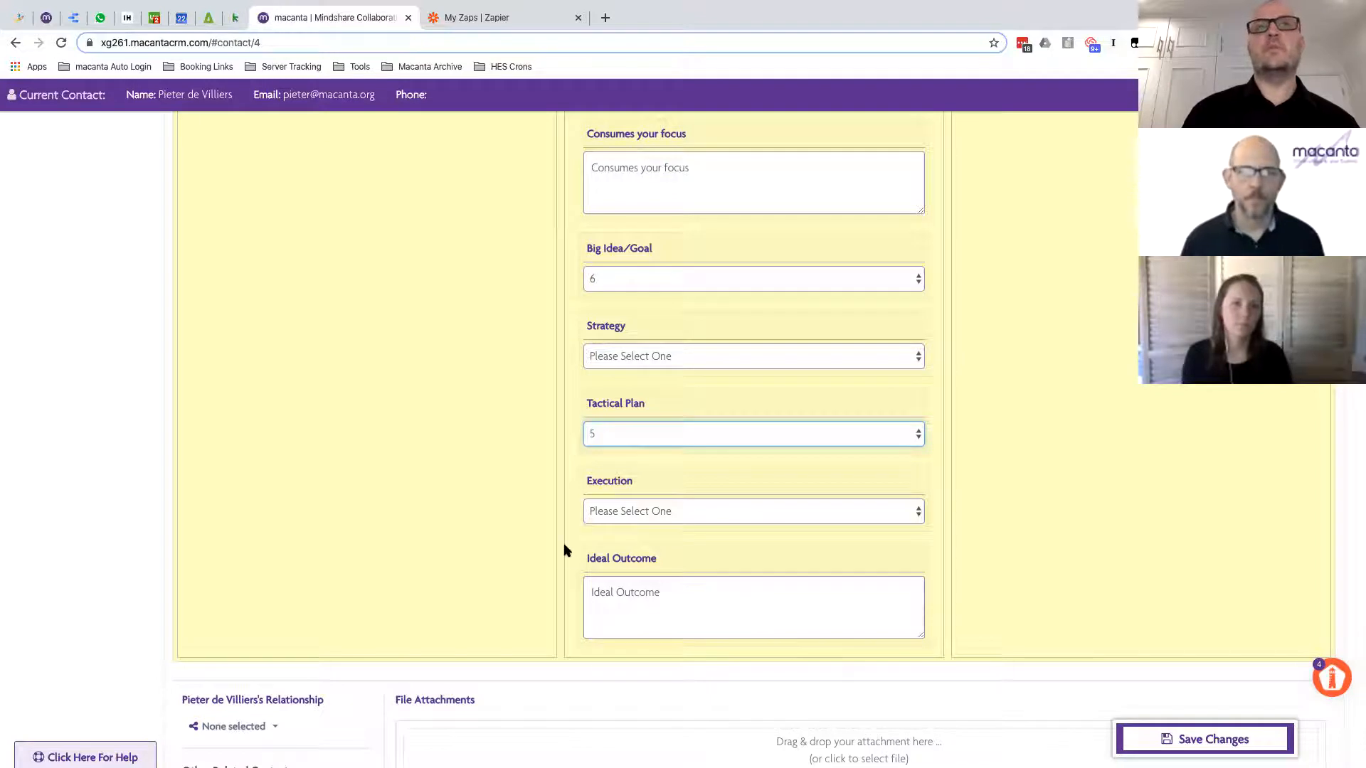
scroll(567, 551, "down", 1)
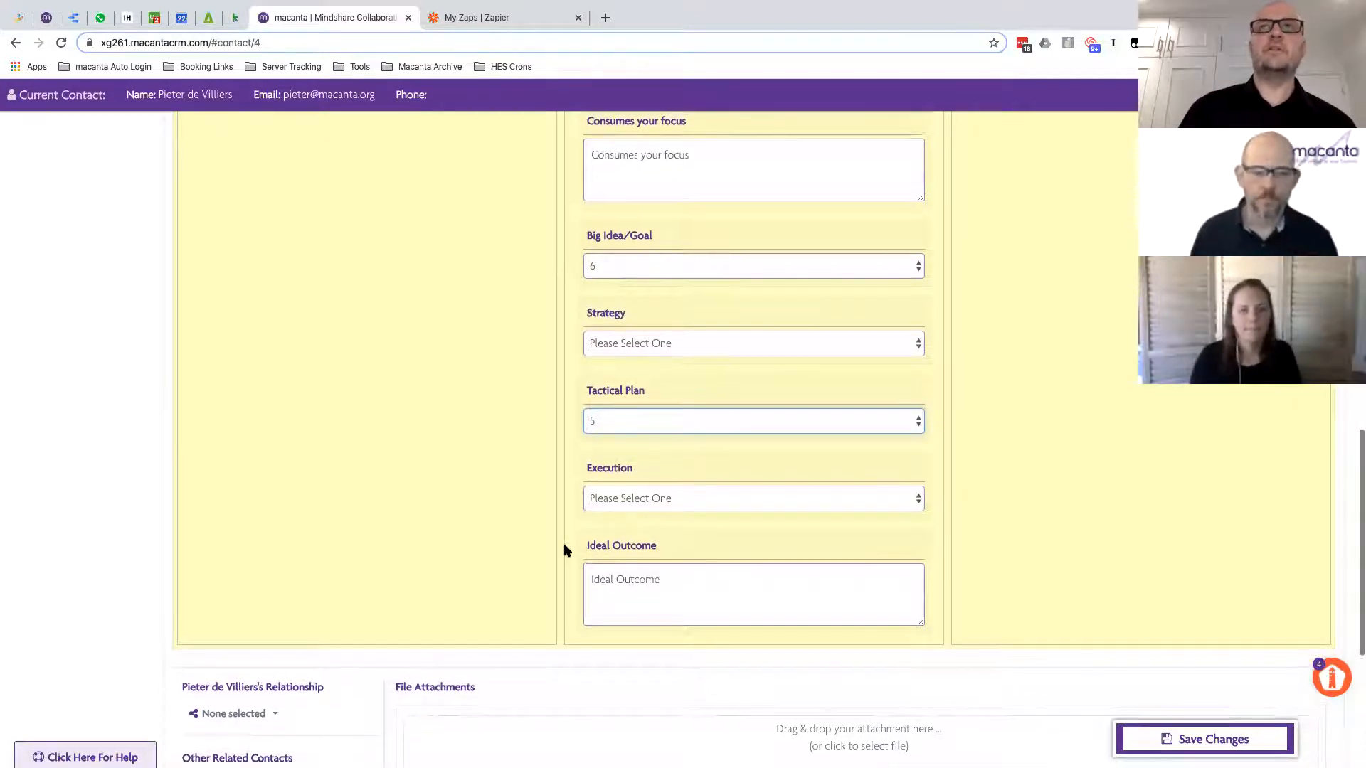
scroll(567, 551, "up", 1)
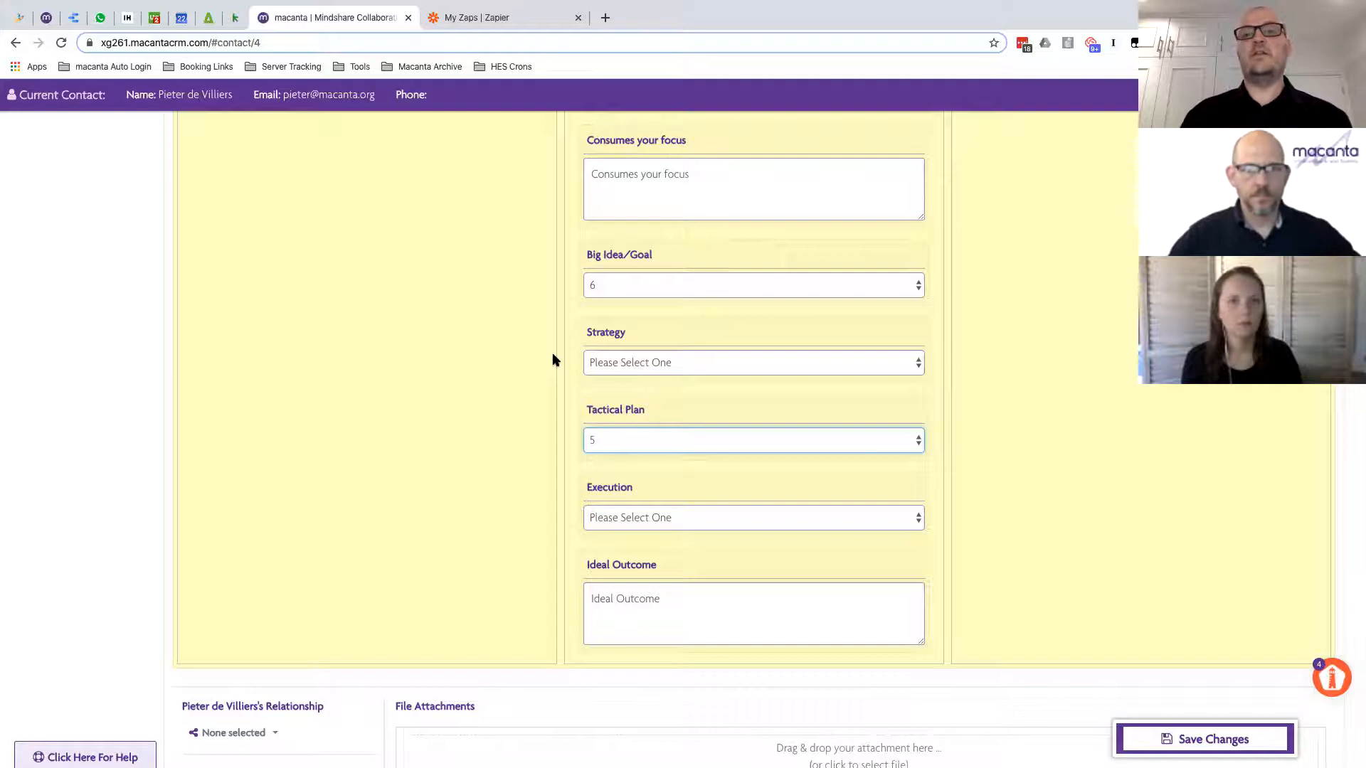
scroll(555, 359, "down", 4)
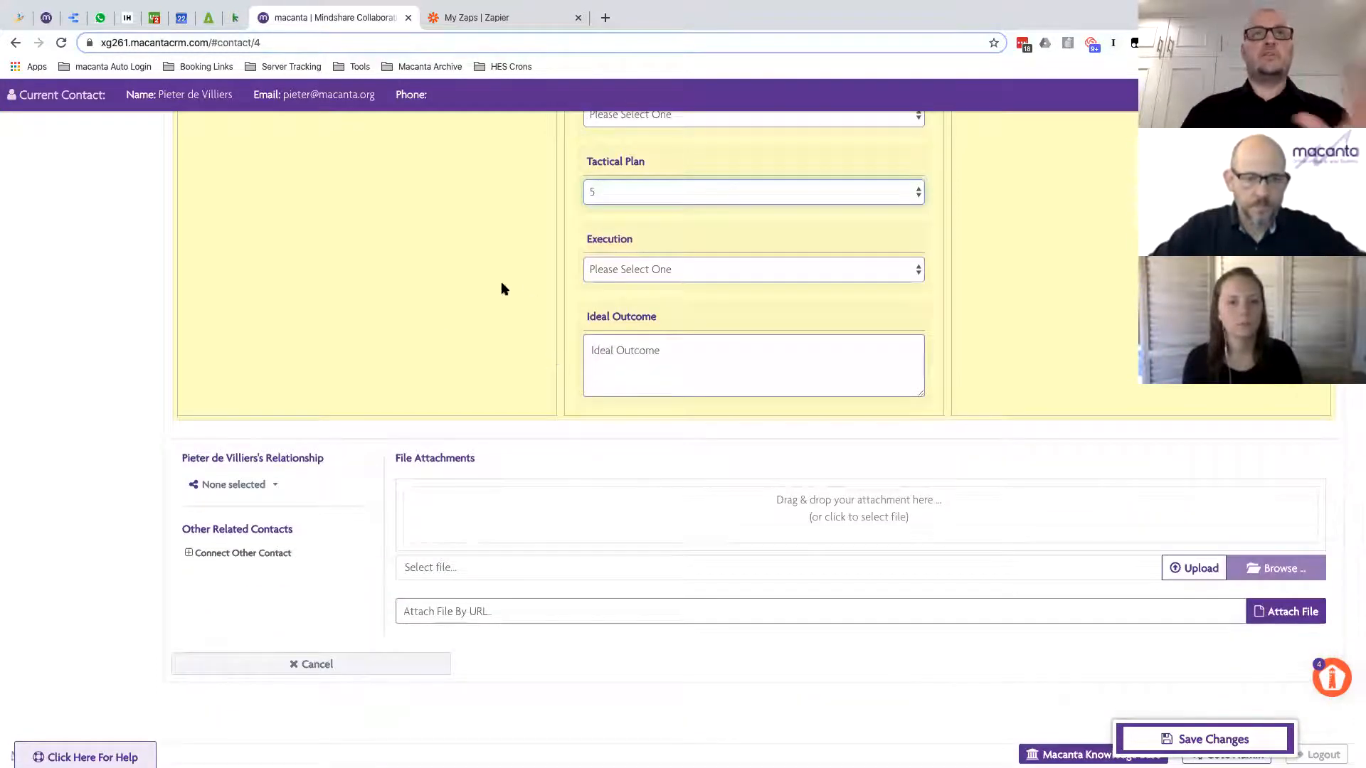
scroll(375, 352, "down", 1)
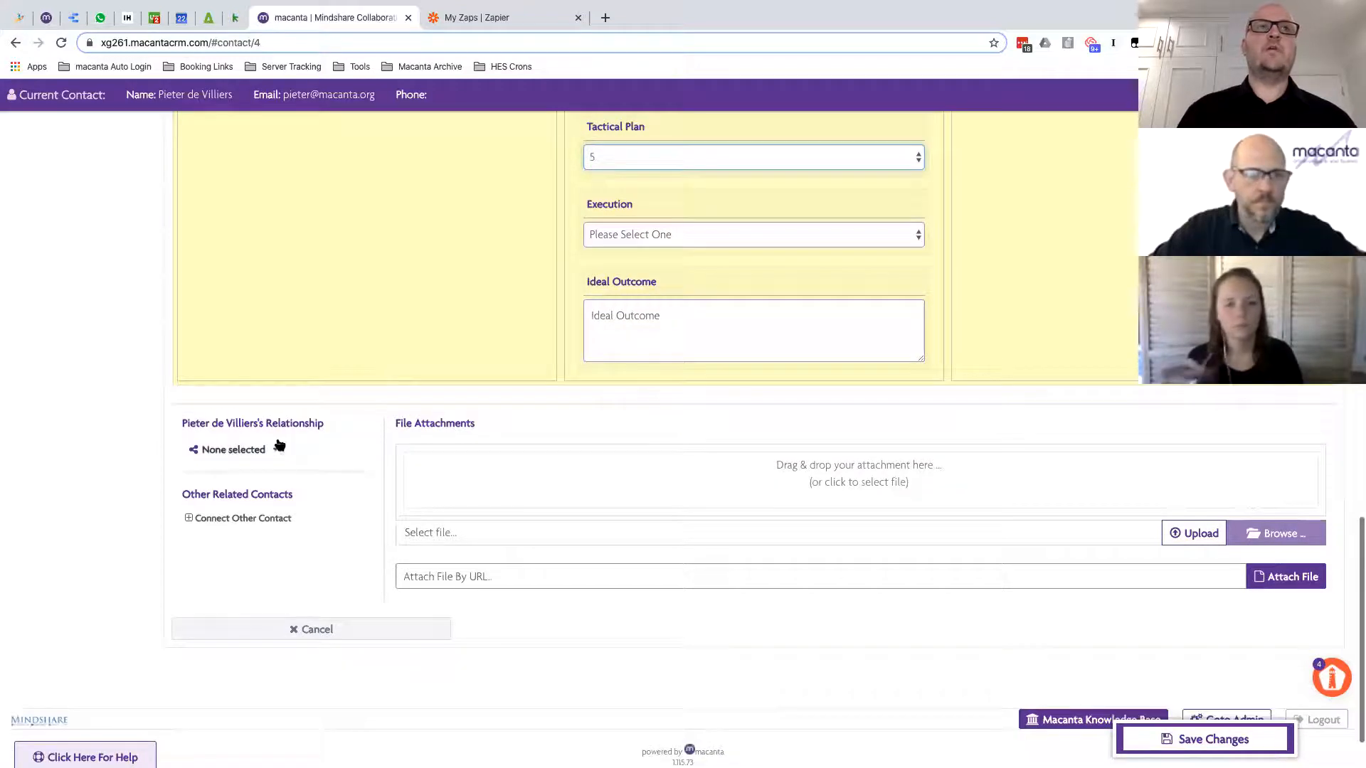
left_click(269, 449)
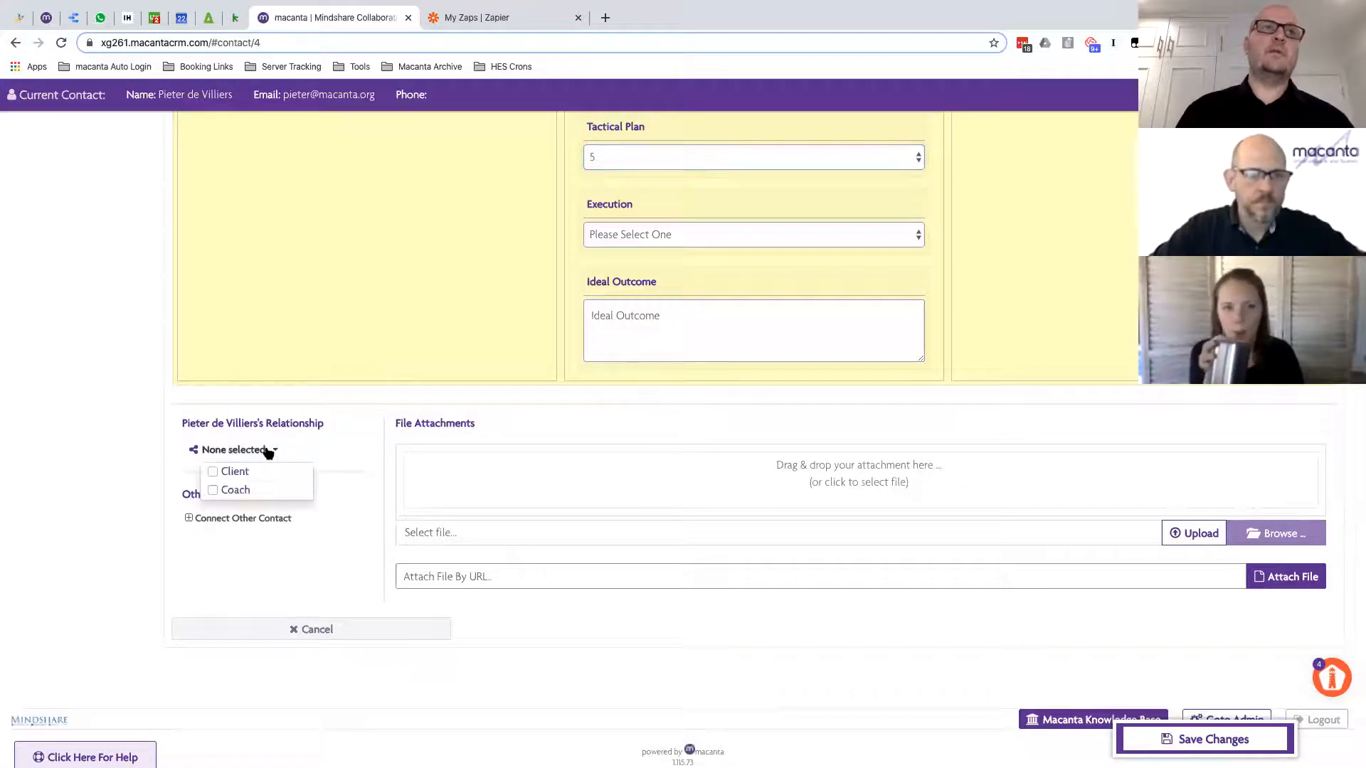
left_click(211, 471)
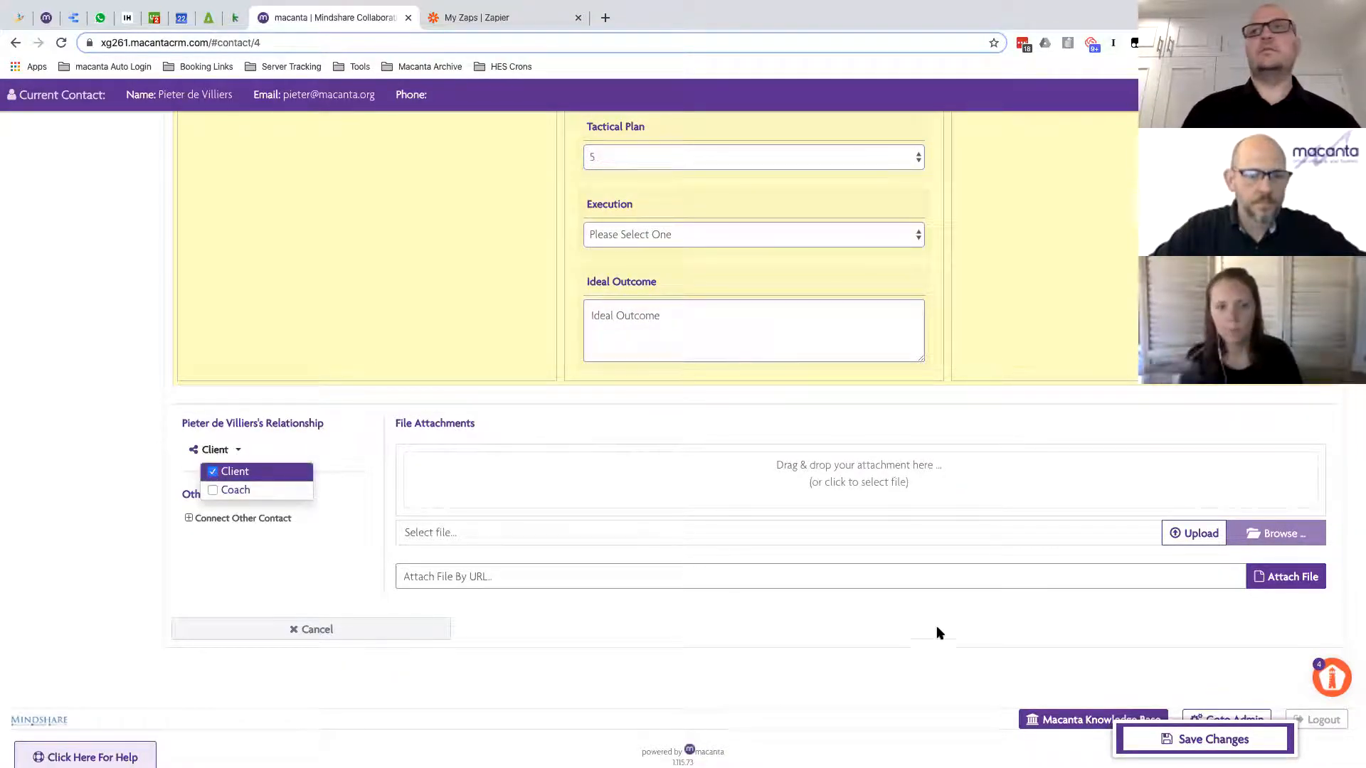
left_click(1150, 746)
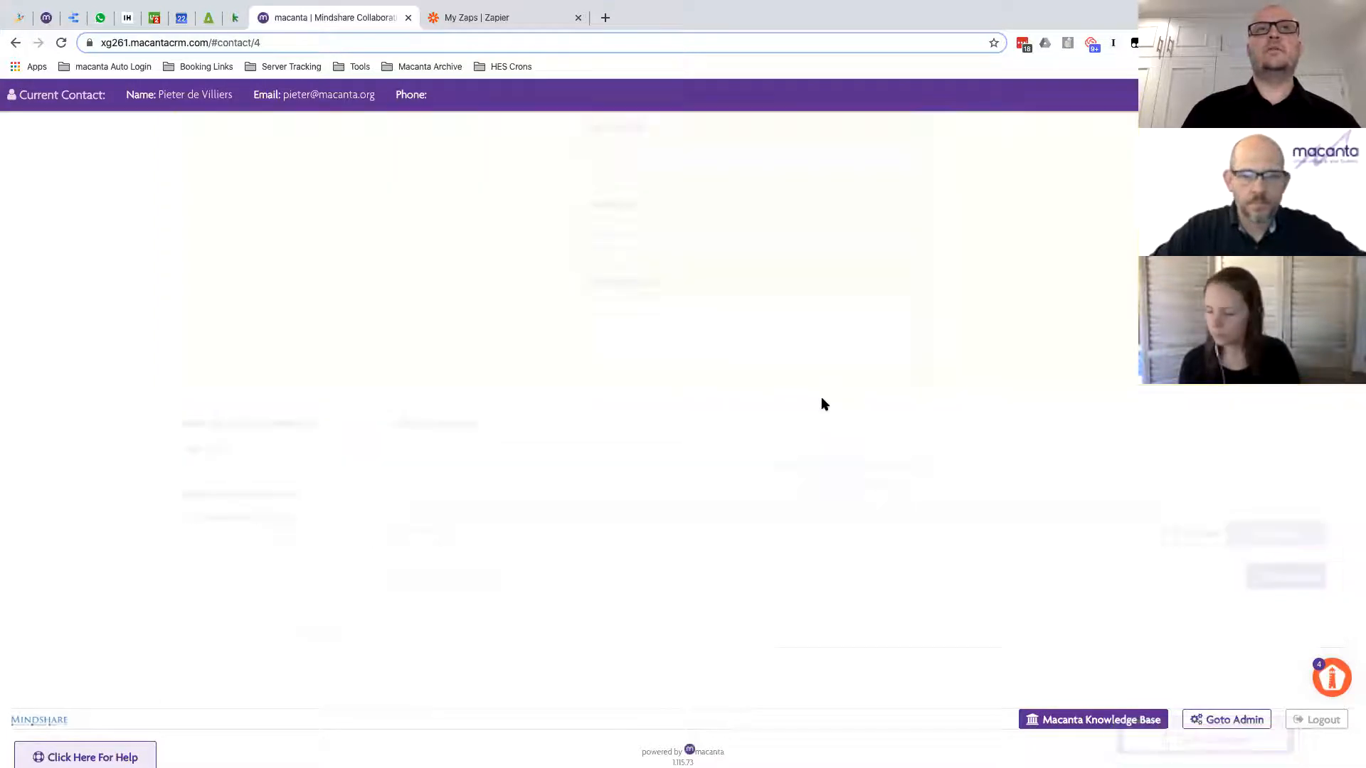
Add a new blank coaching call from the Coaching Calls table
scroll(823, 401, "up", 15)
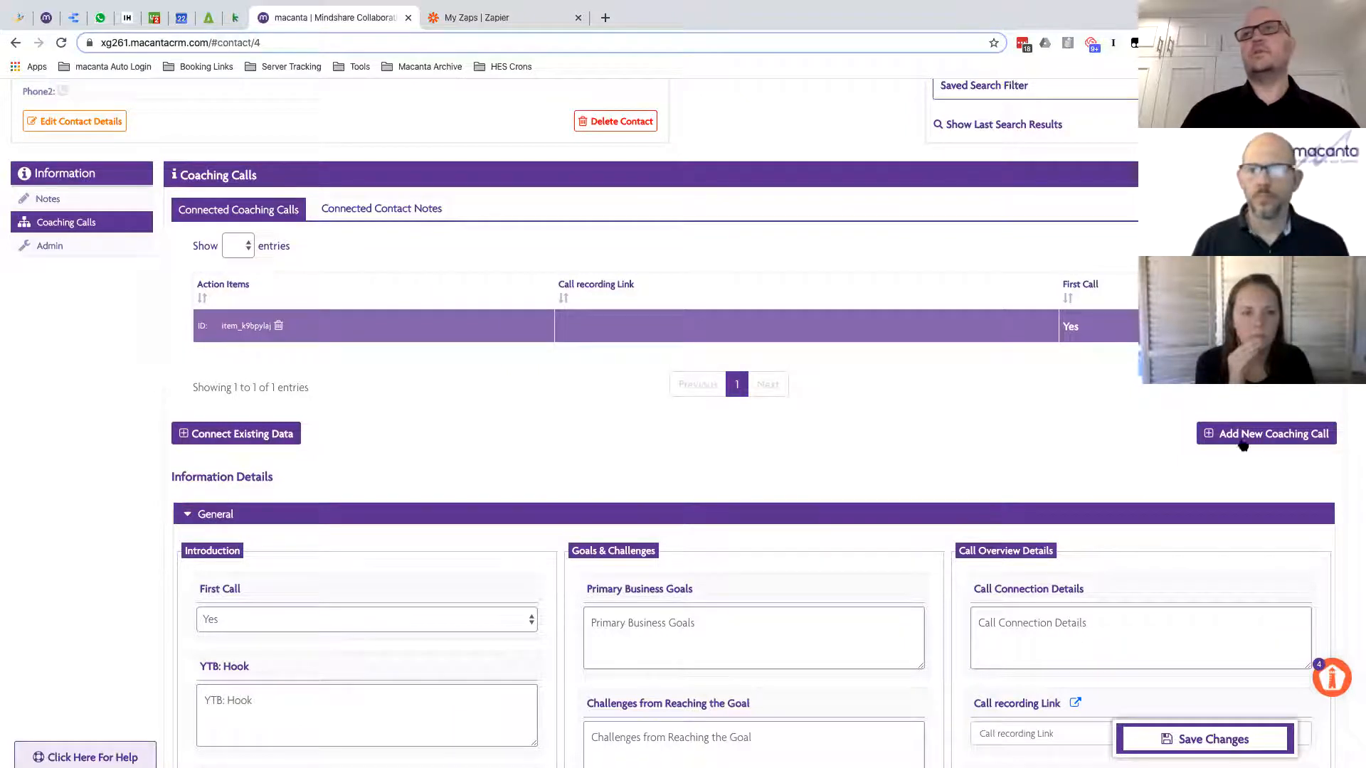
left_click(1272, 436)
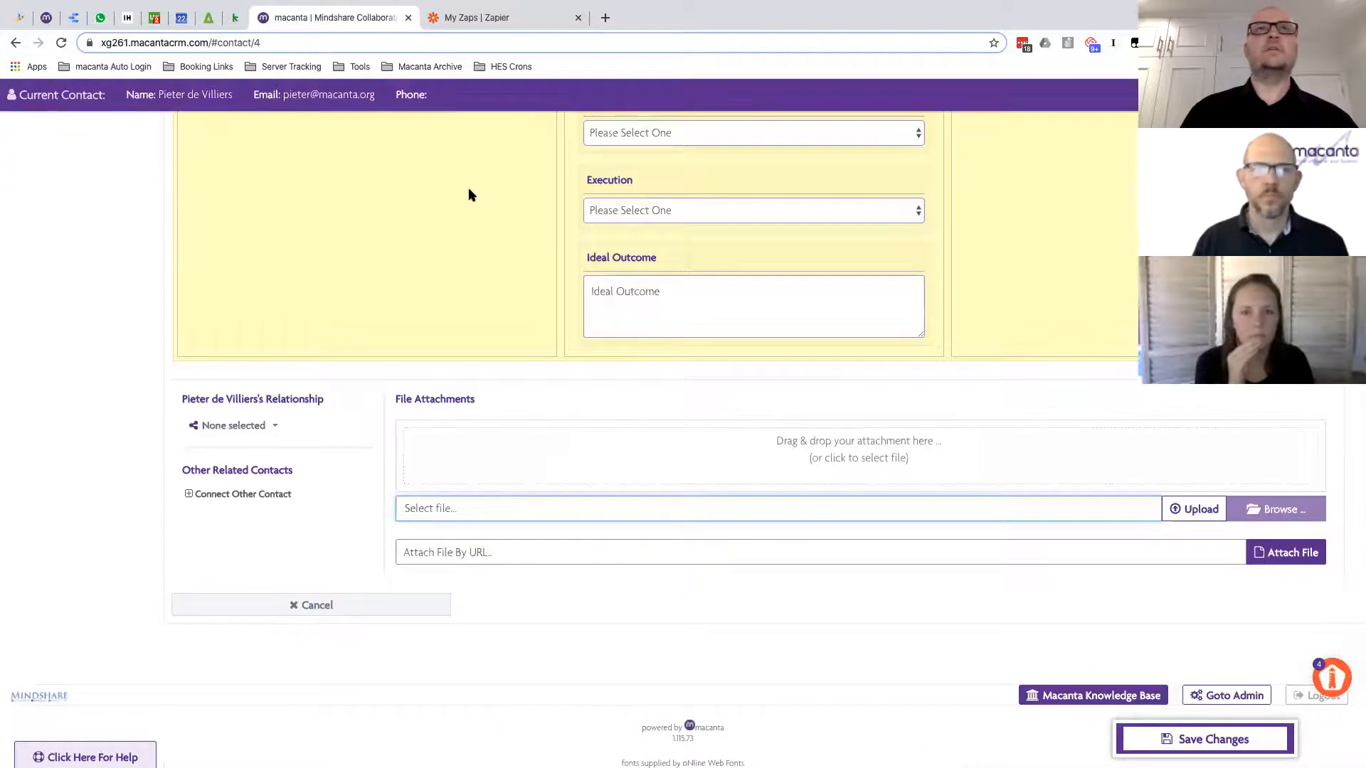
scroll(468, 194, "up", 8)
scroll(468, 191, "up", 5)
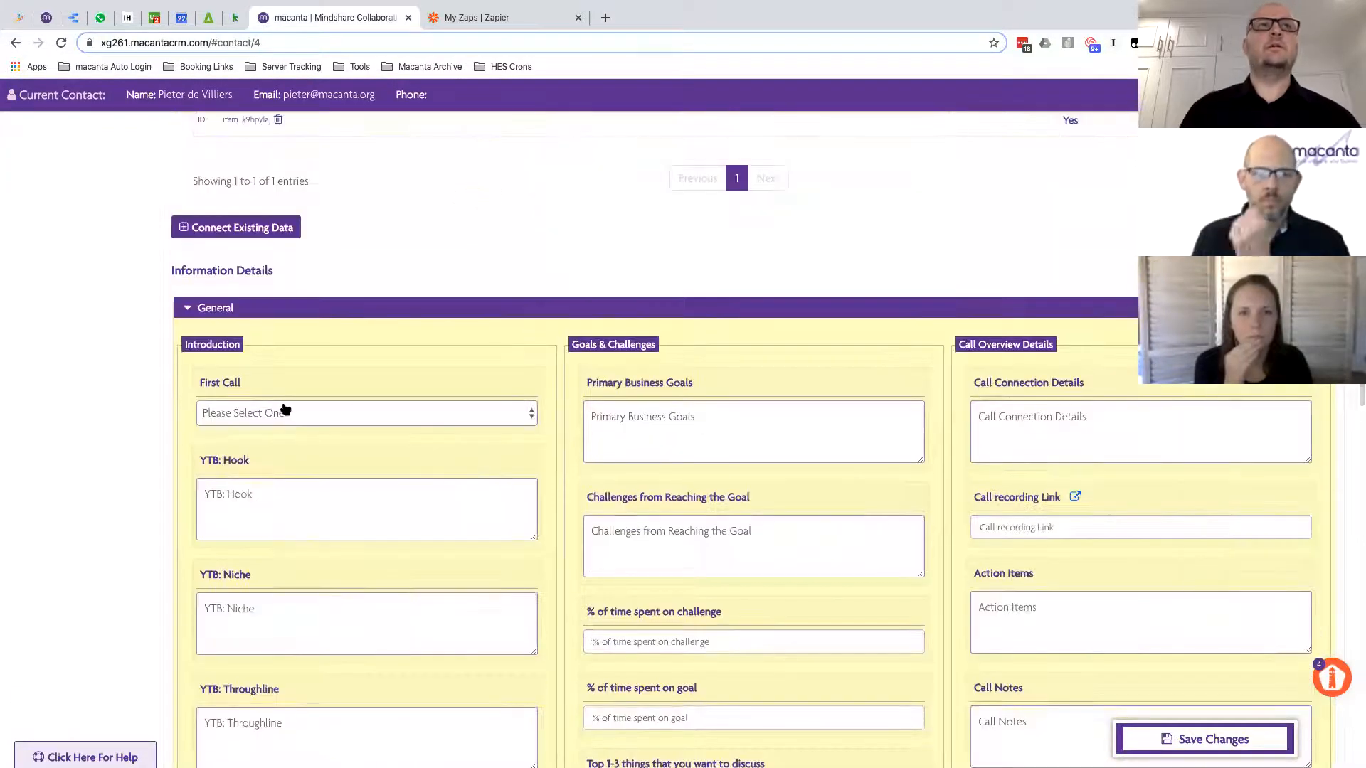
Set First Call to No and enter 'srhsrh' in YTB: Hook and 'sytj' in YTB: Niche
left_click(283, 413)
left_click(245, 447)
left_click(298, 494)
type("srhsrh")
left_click(264, 621)
type("sytj")
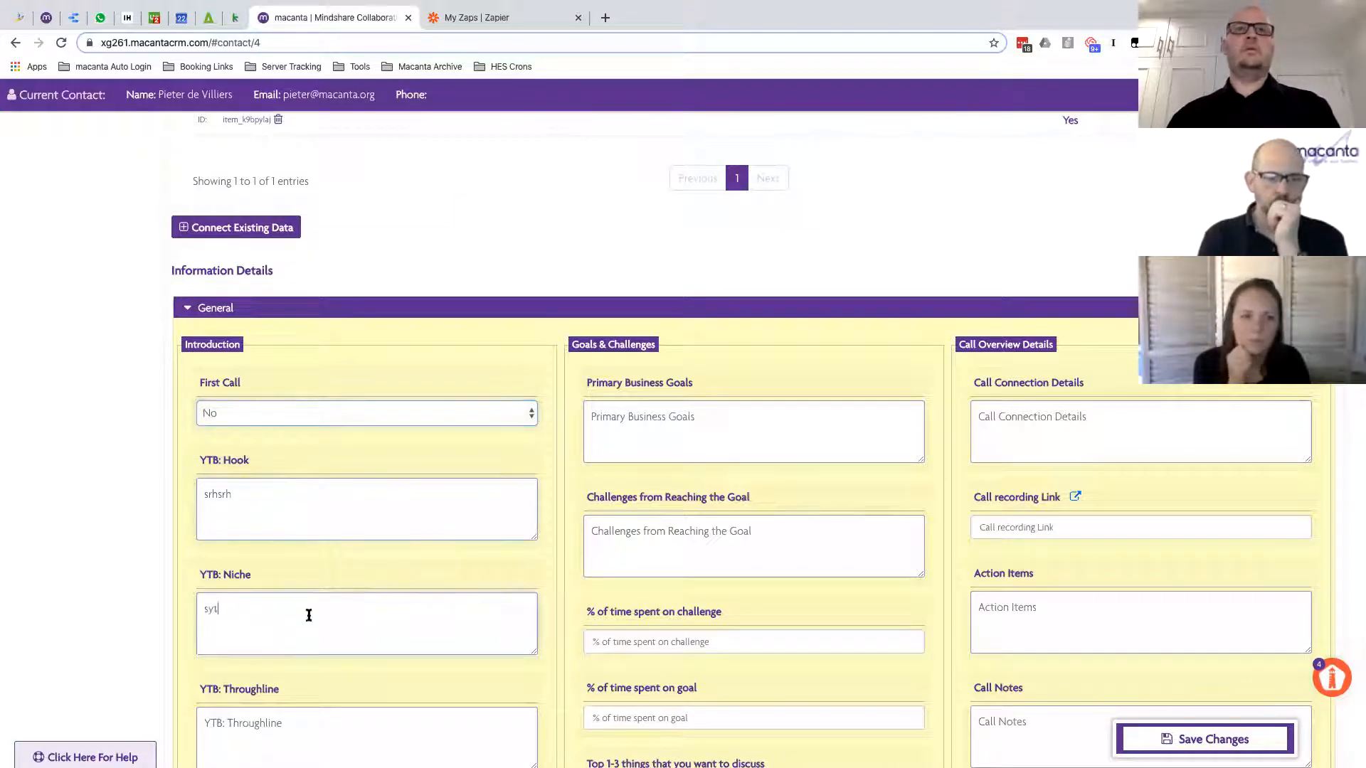
Enter 12% time on challenge, mark the relationship as Client, and save the call
left_click(616, 642)
type("12")
scroll(336, 586, "down", 13)
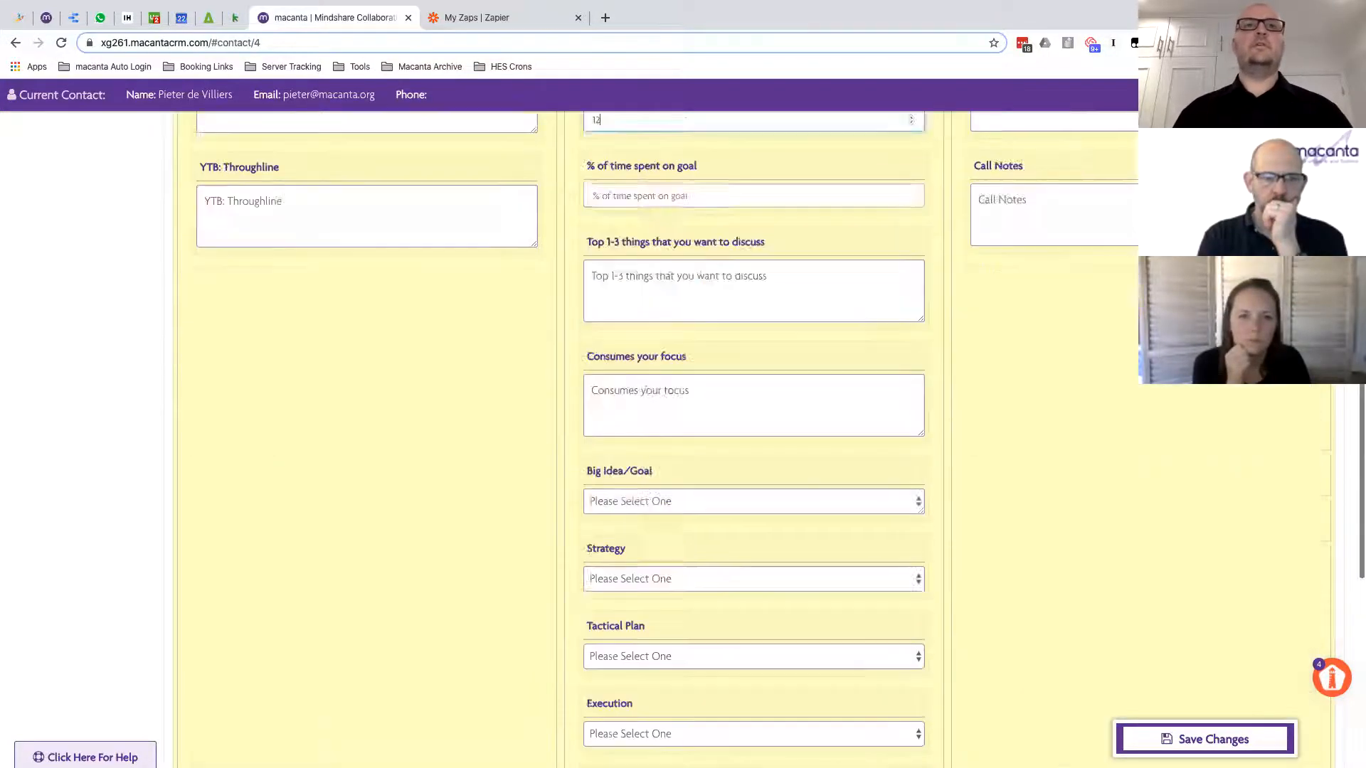
left_click(262, 552)
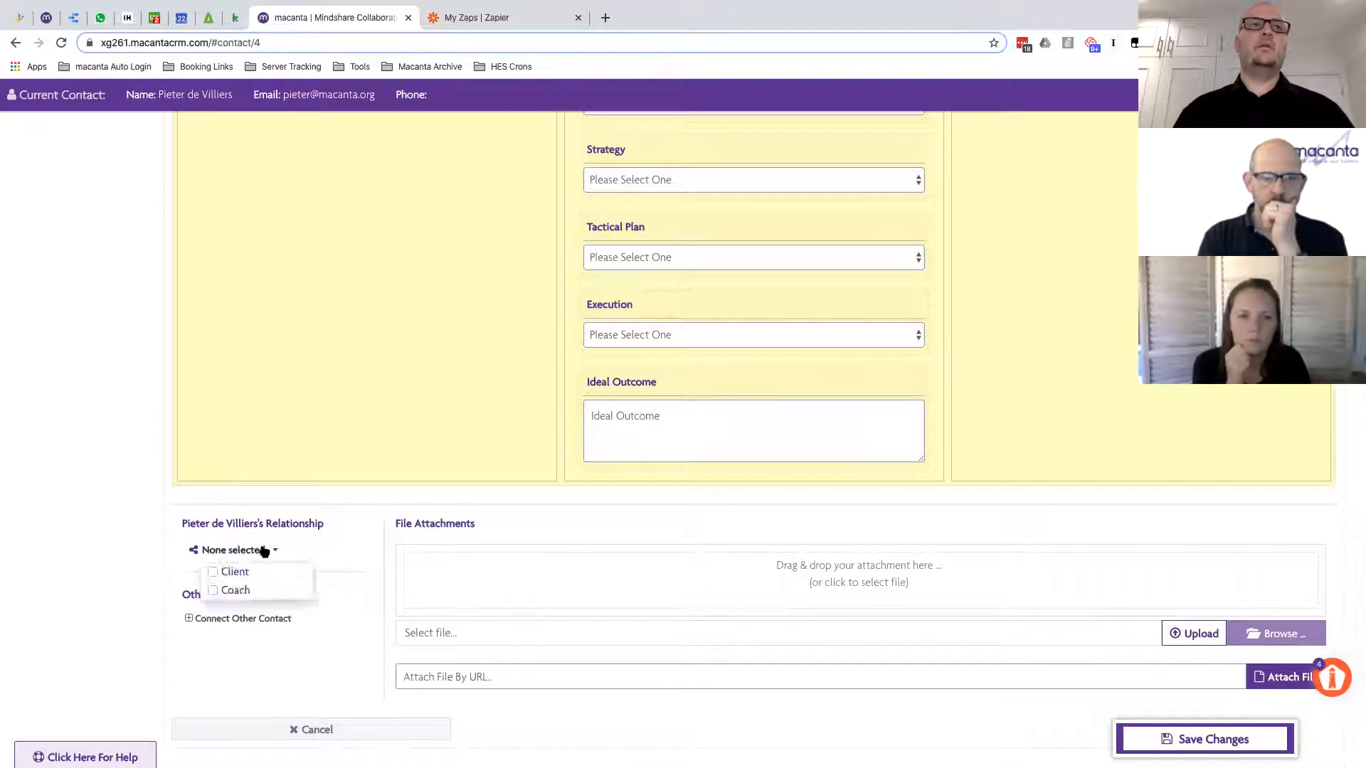
left_click(235, 571)
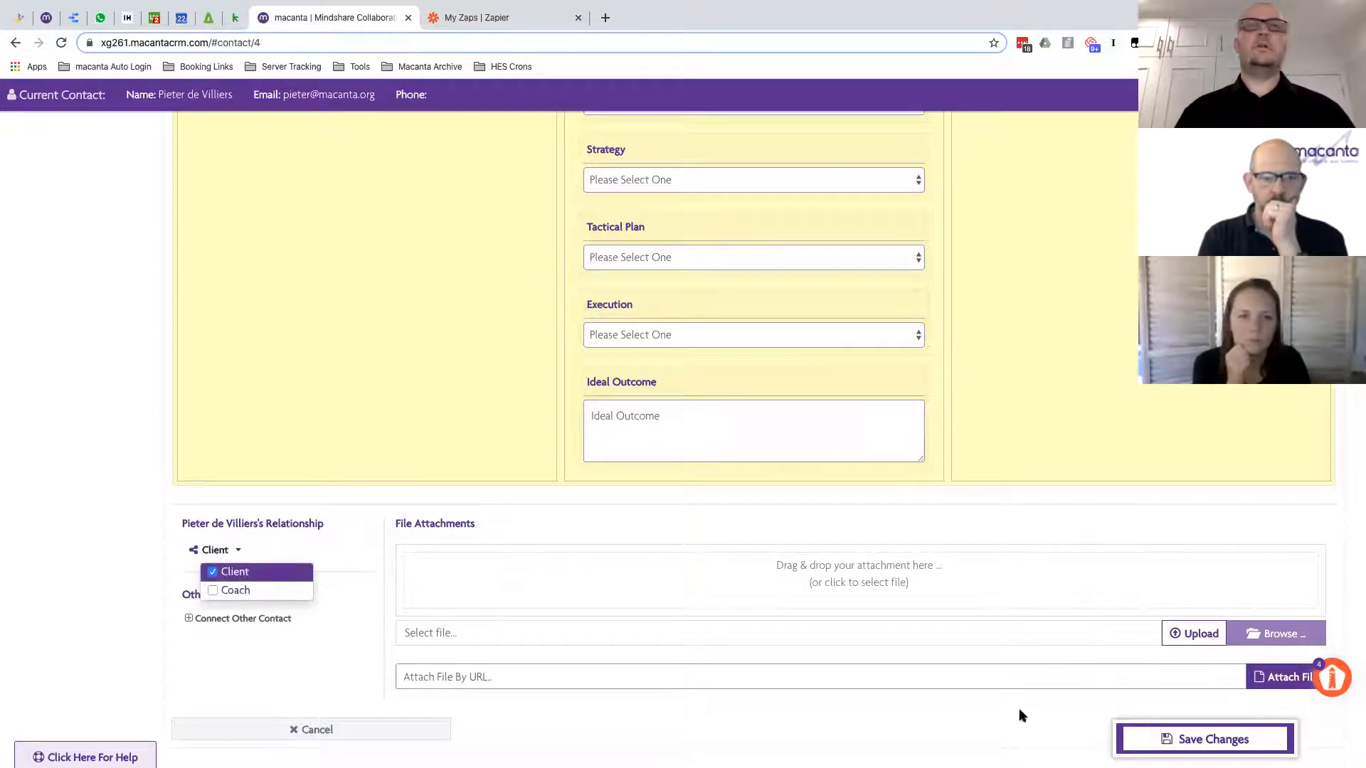
left_click(1186, 741)
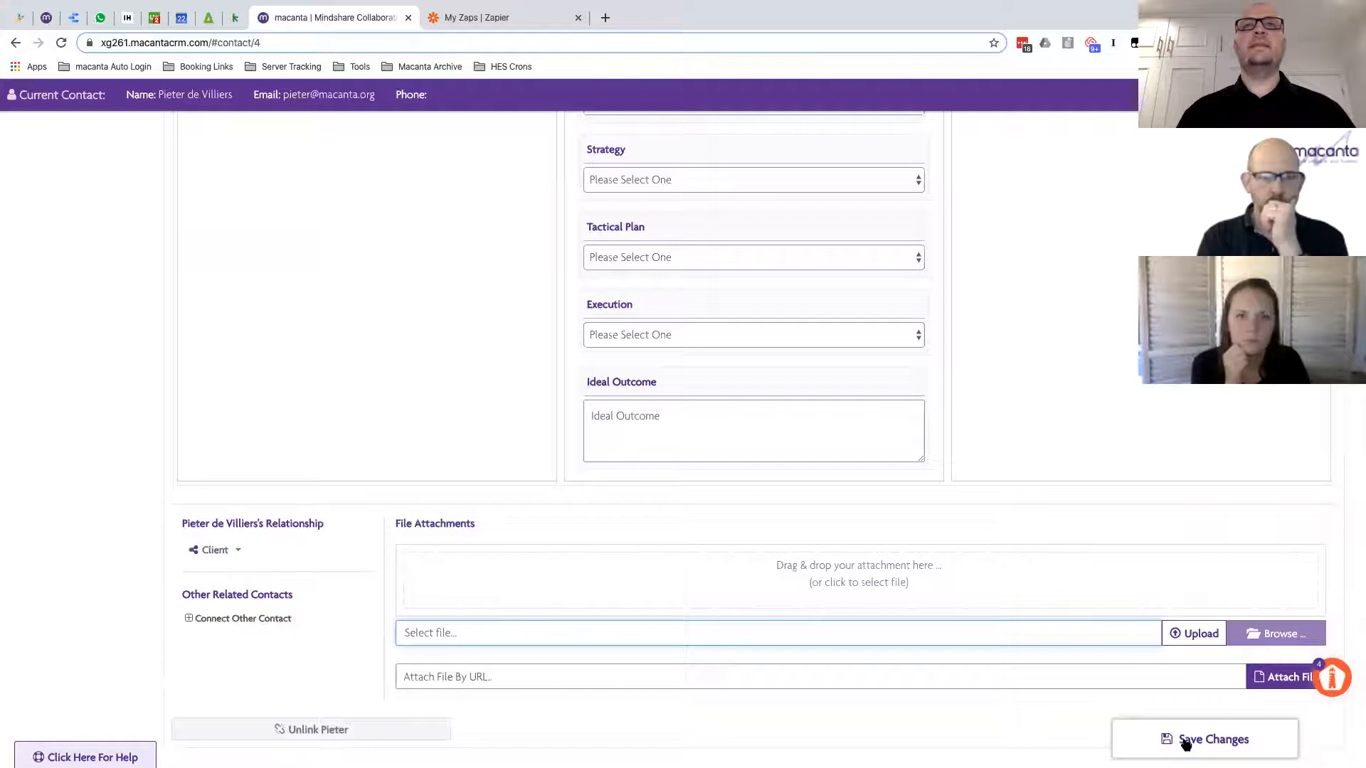
scroll(976, 456, "up", 15)
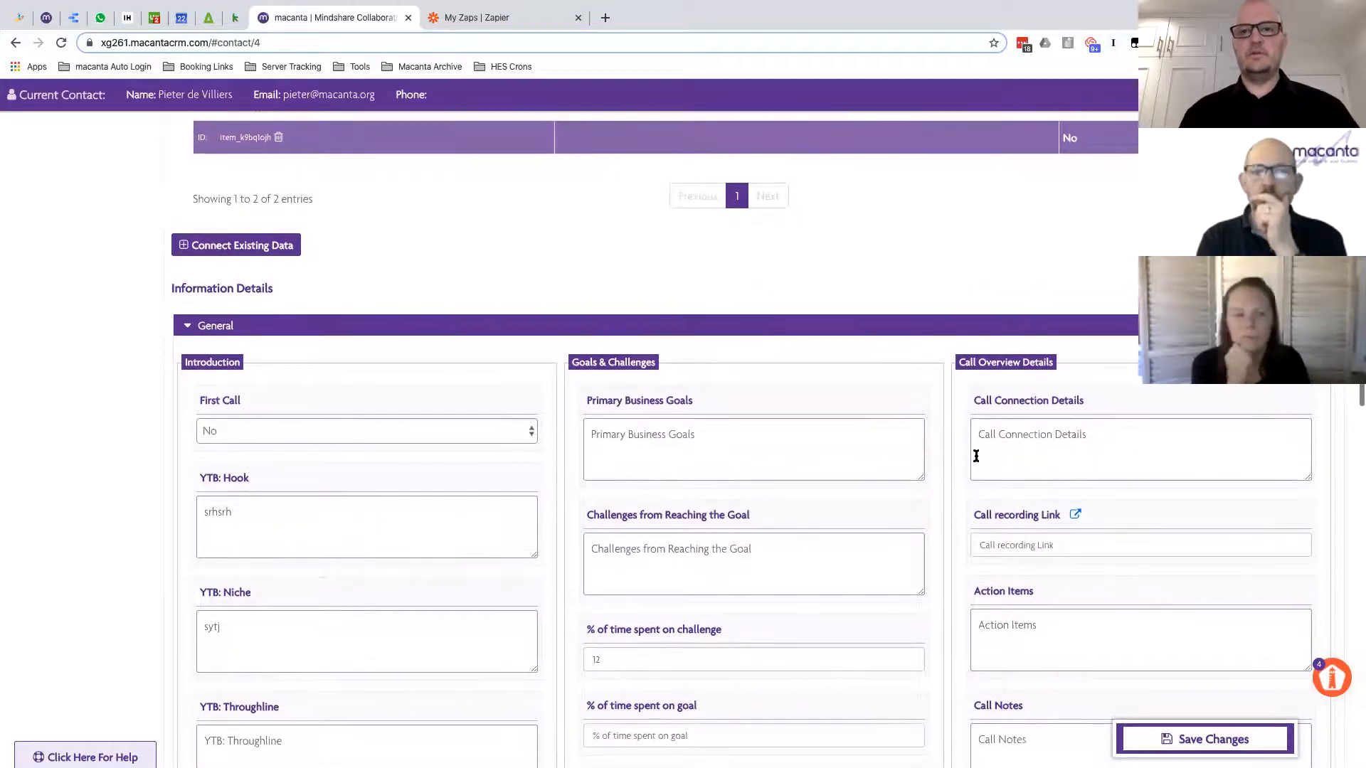
Review both coaching call rows, then collapse the General details section
scroll(976, 455, "up", 5)
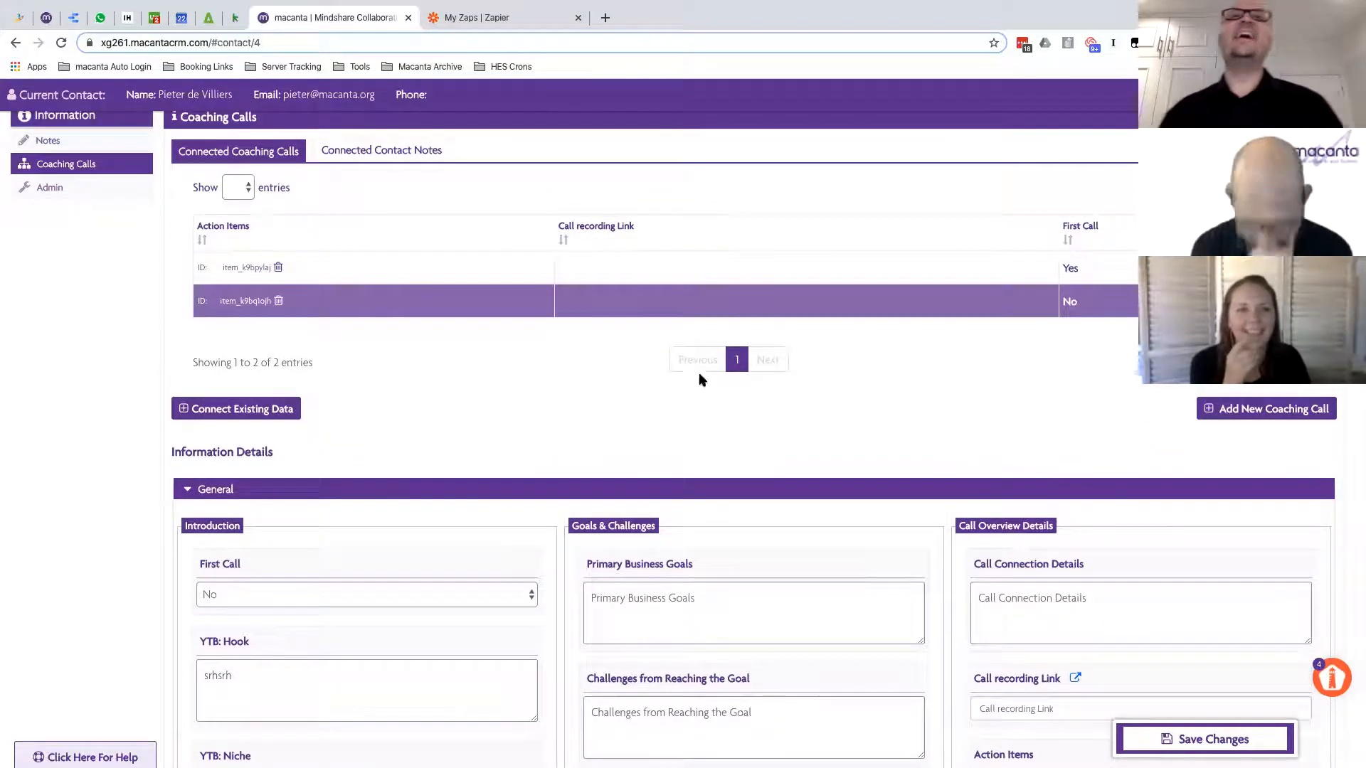
scroll(486, 362, "down", 2)
scroll(487, 363, "down", 2)
scroll(486, 363, "up", 2)
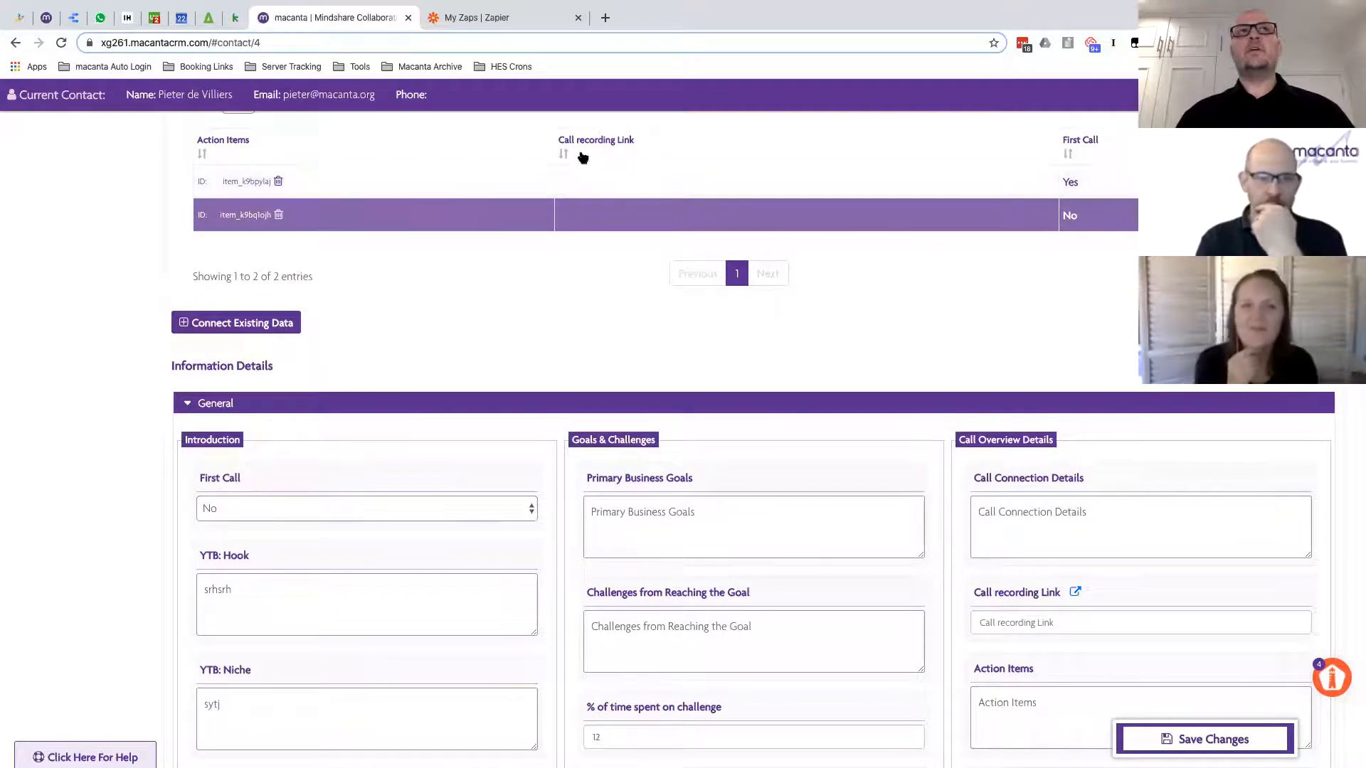
left_click(473, 188)
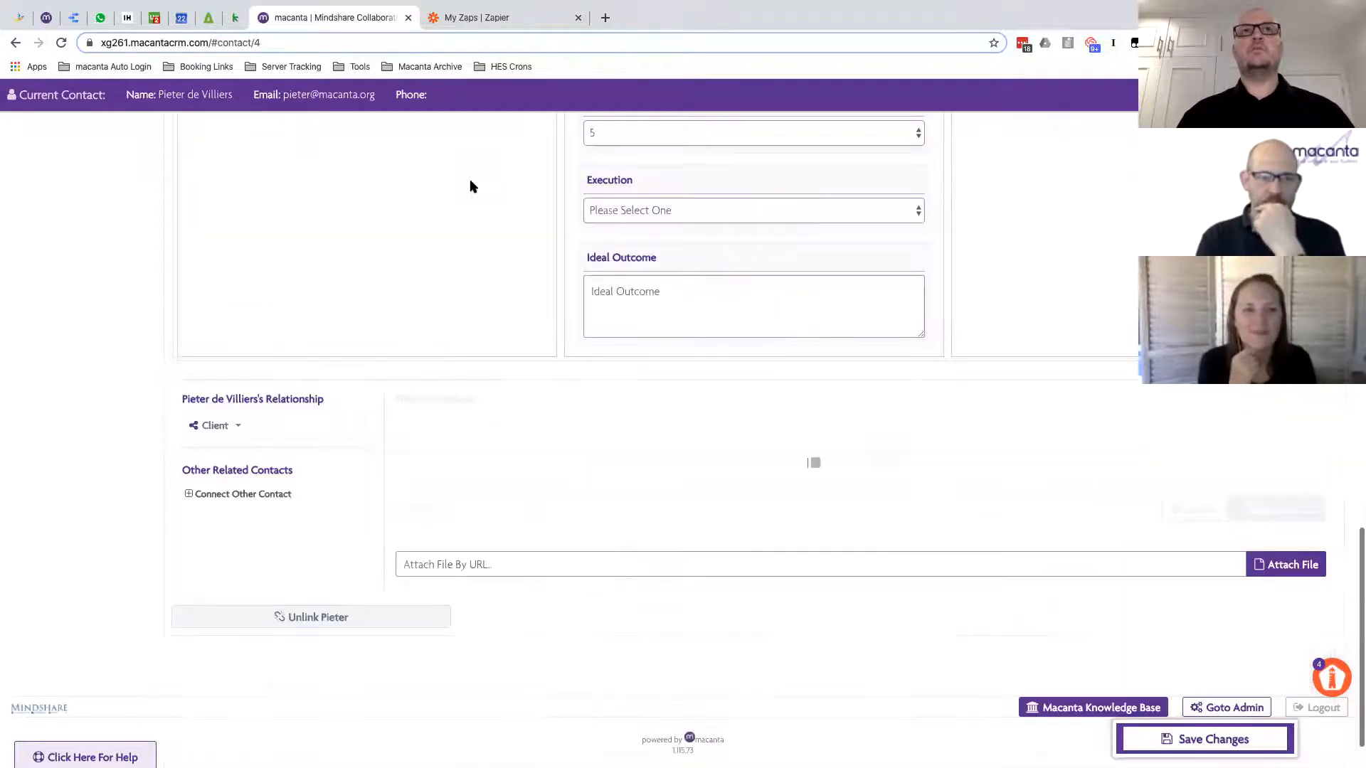
scroll(483, 295, "up", 16)
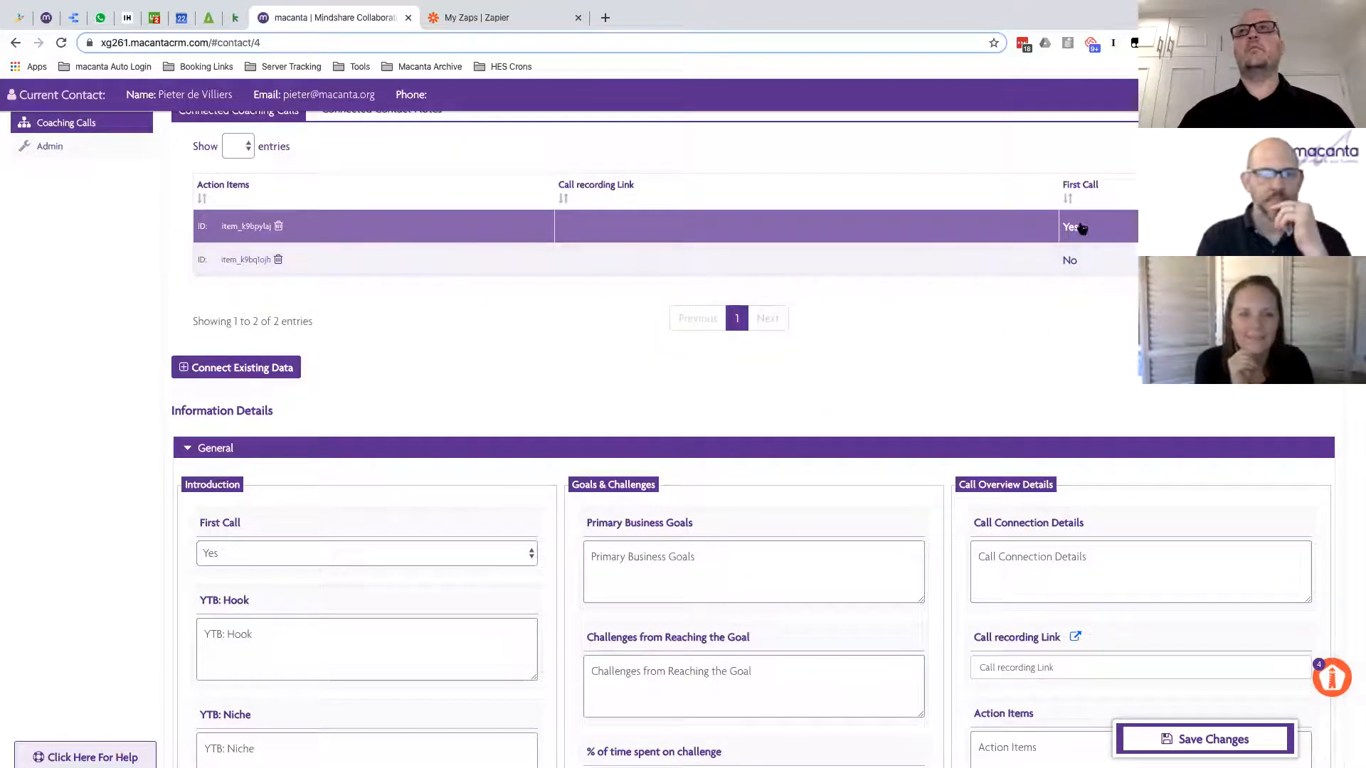
left_click(445, 259)
scroll(444, 257, "up", 10)
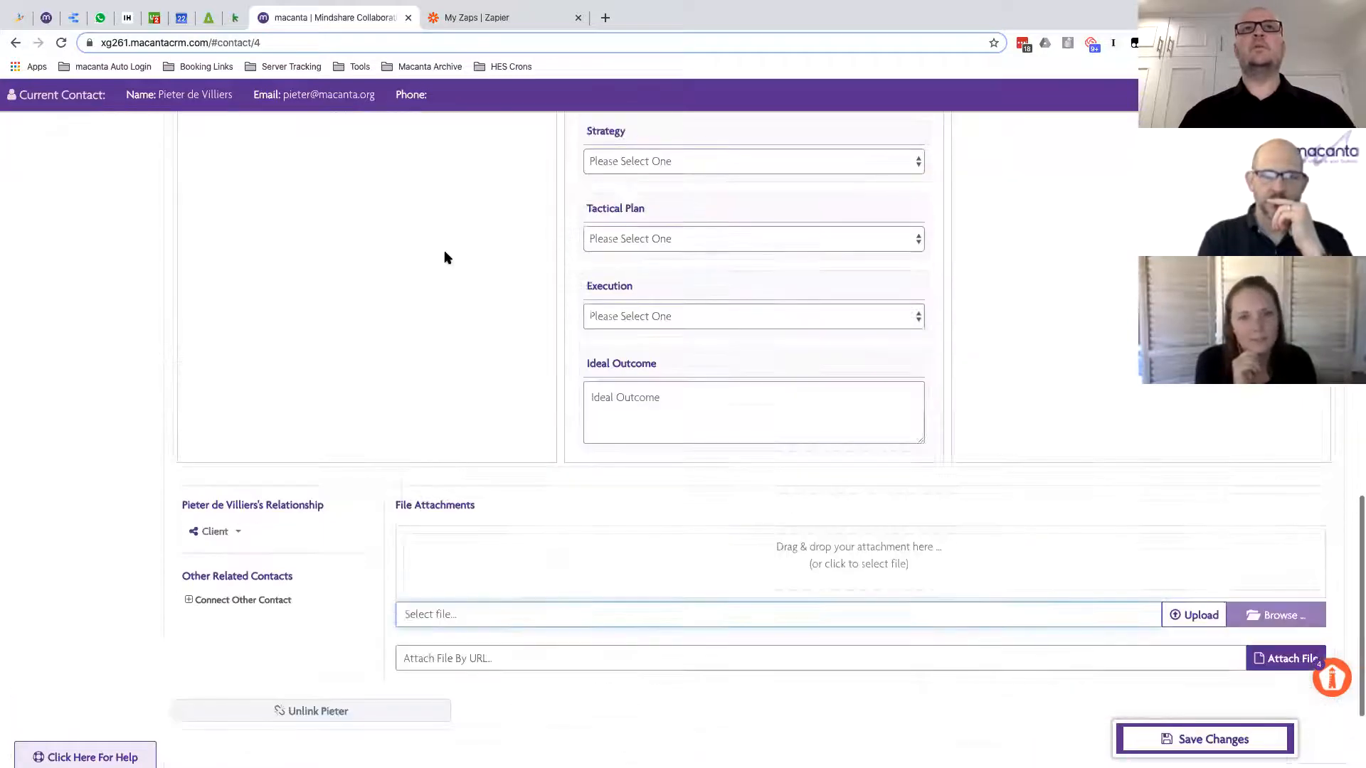
scroll(445, 256, "up", 4)
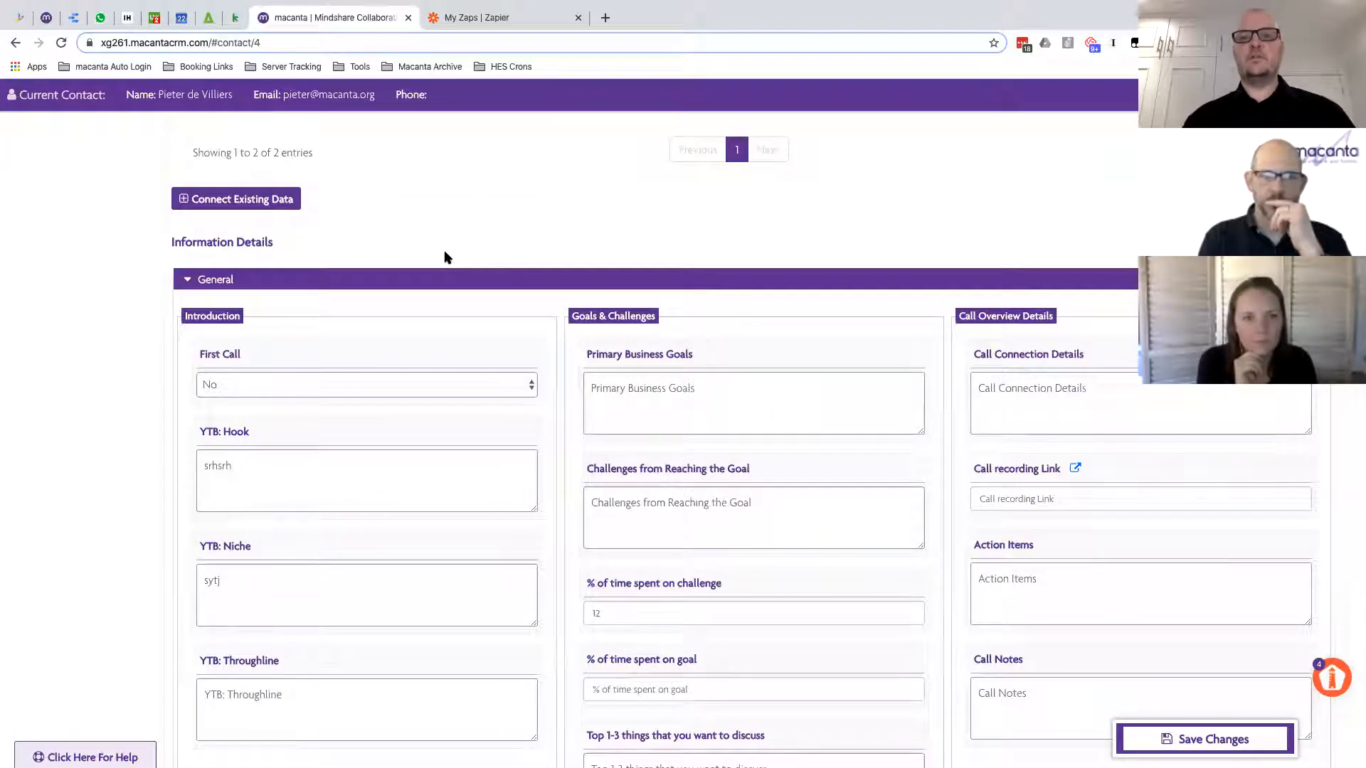
left_click(205, 278)
scroll(564, 223, "up", 3)
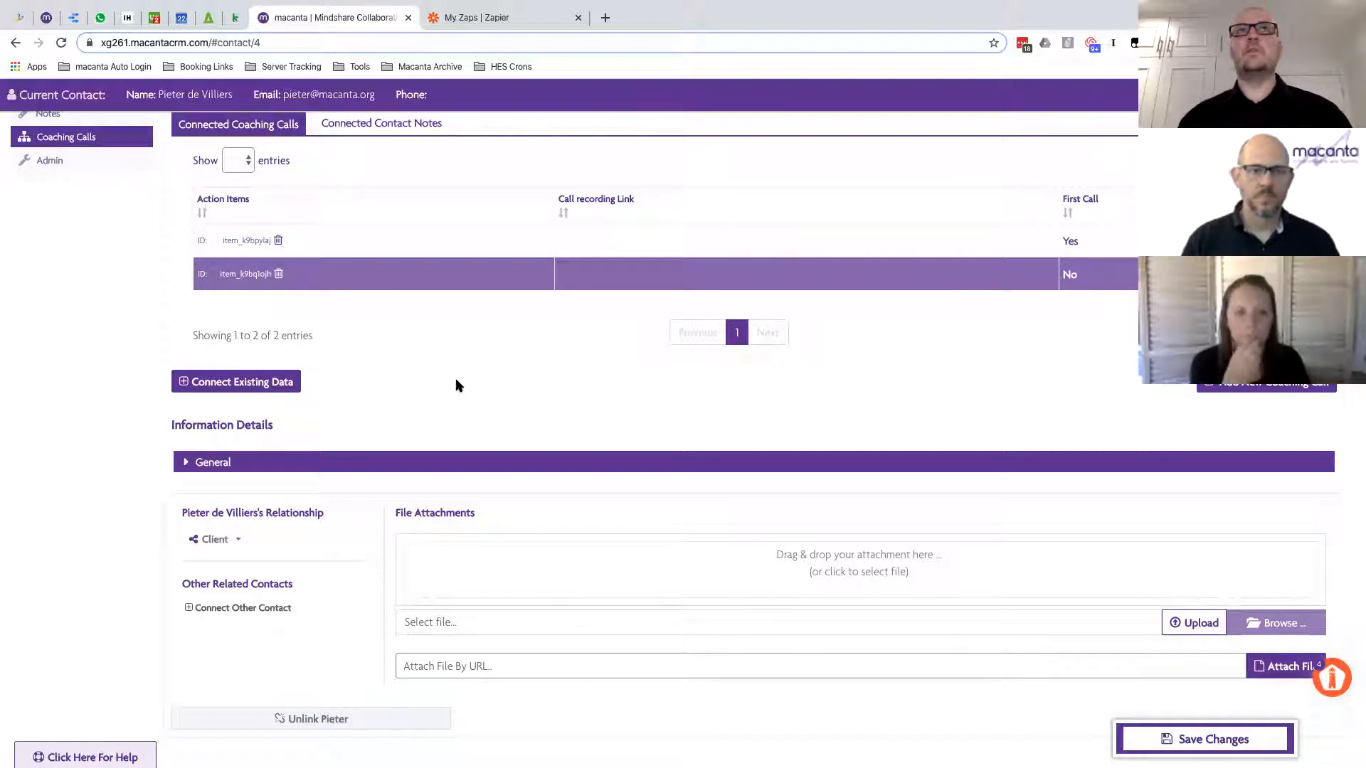
Show coaching call item_k9bpylaj's details and scroll through them below the table
left_click(652, 244)
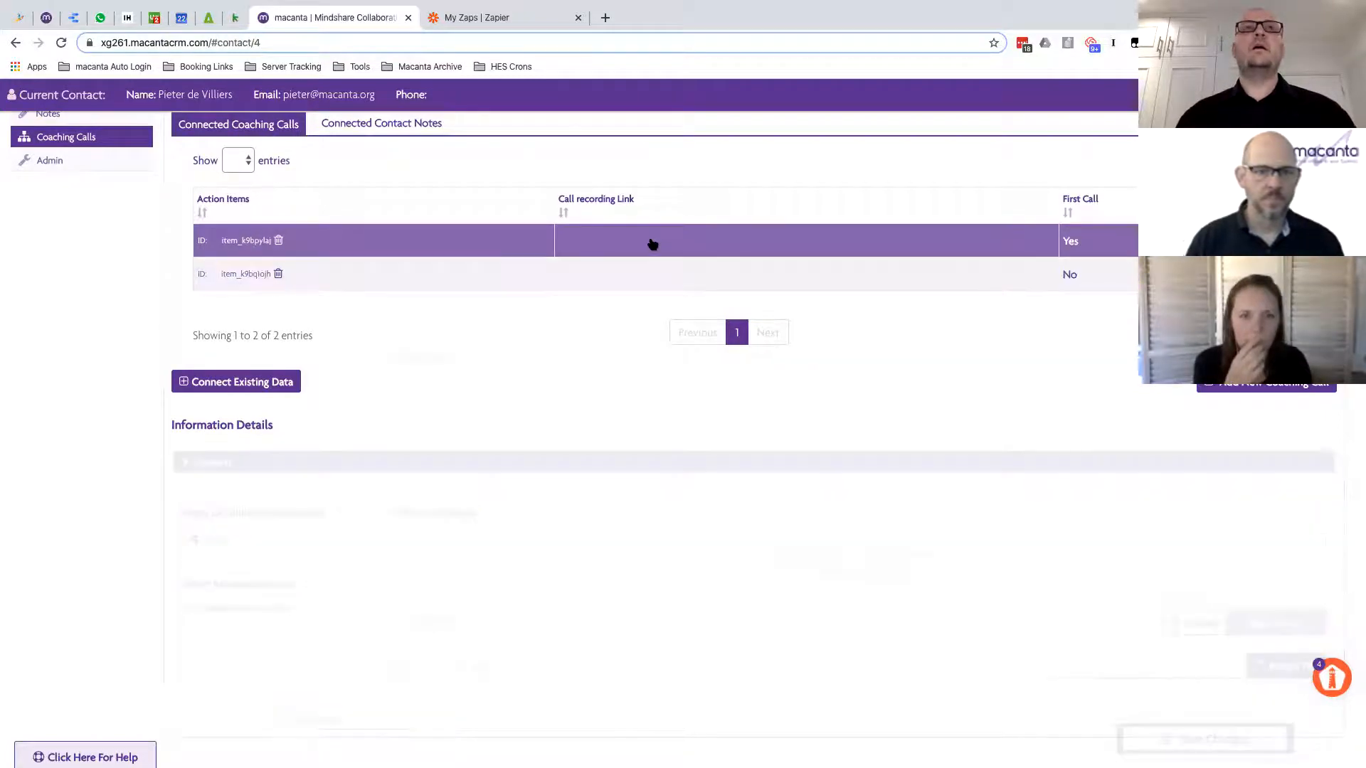
scroll(400, 372, "down", 1)
scroll(400, 370, "down", 1)
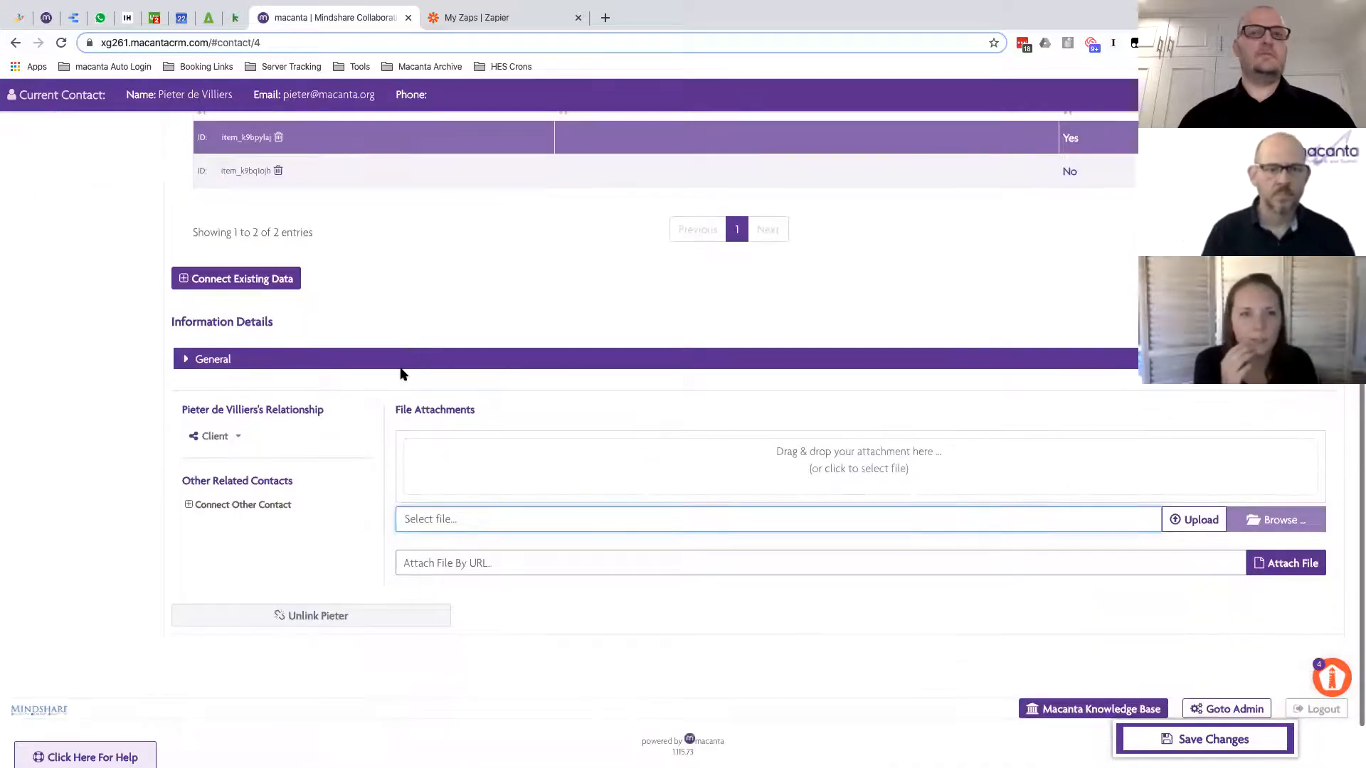
scroll(401, 369, "up", 2)
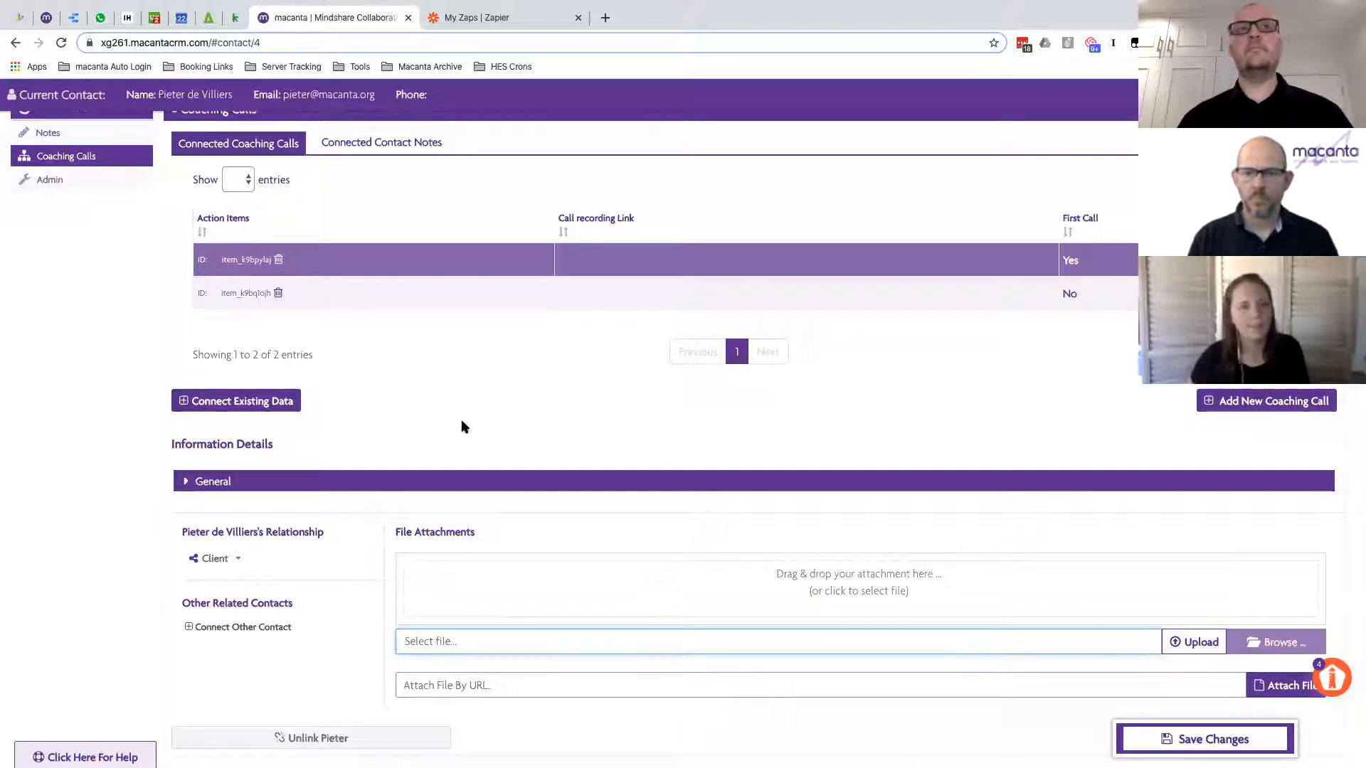
scroll(462, 427, "down", 2)
scroll(461, 427, "up", 3)
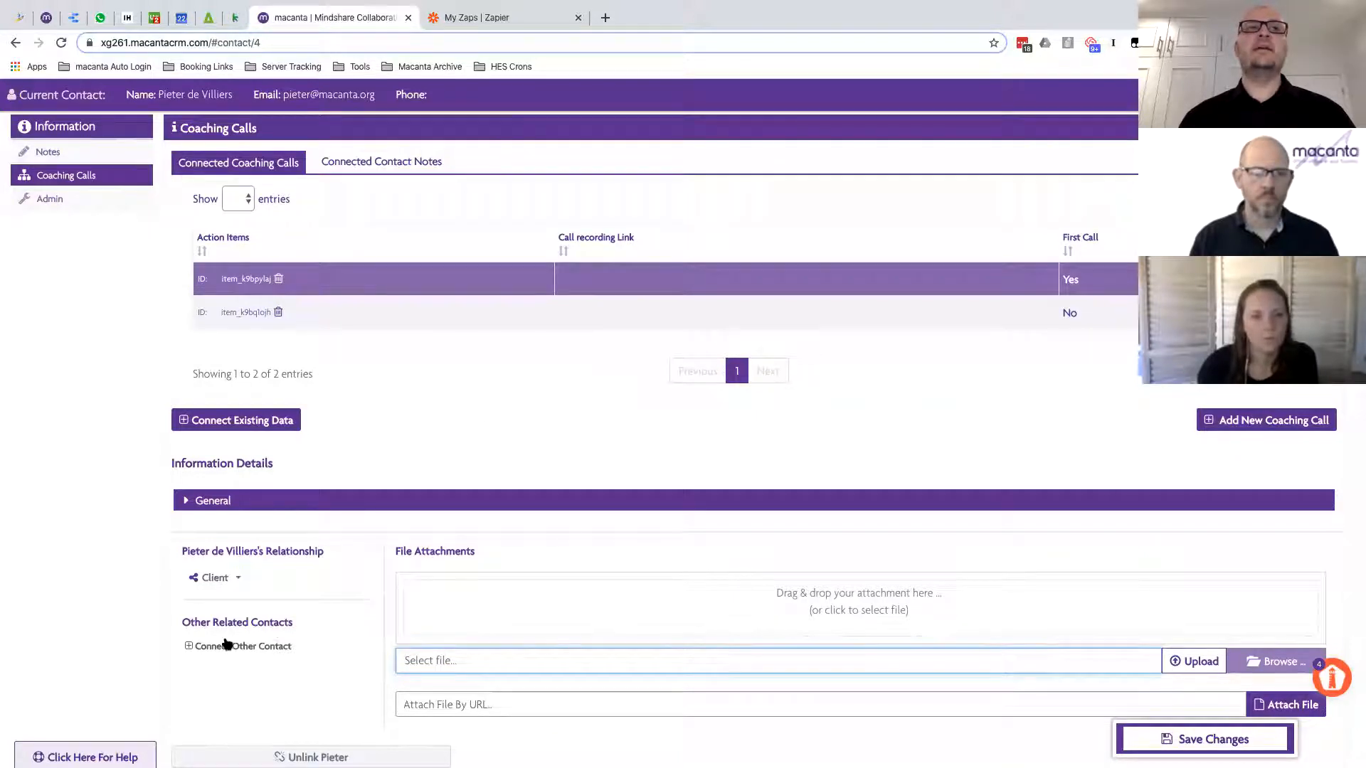
Connect the searched contact to the first coaching call with relationship Coach and save
left_click(215, 646)
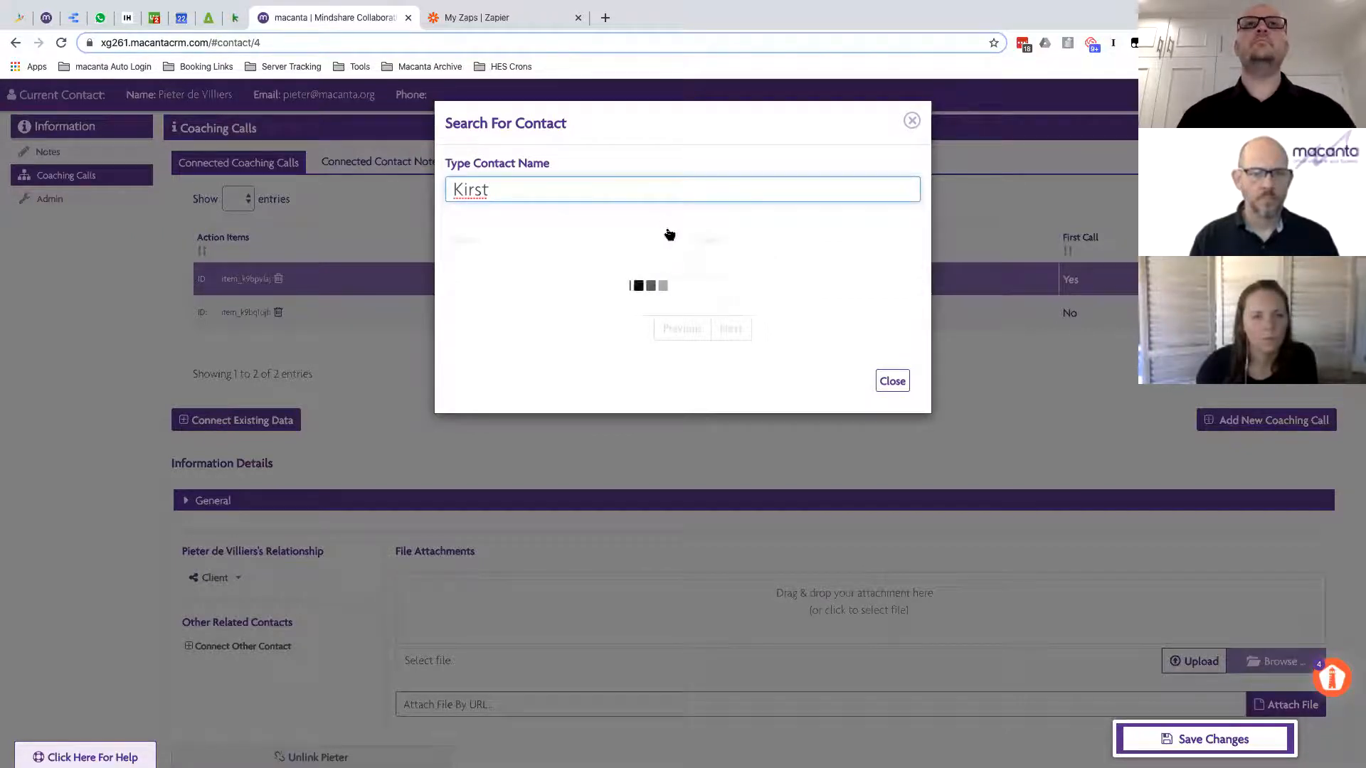
left_click(497, 275)
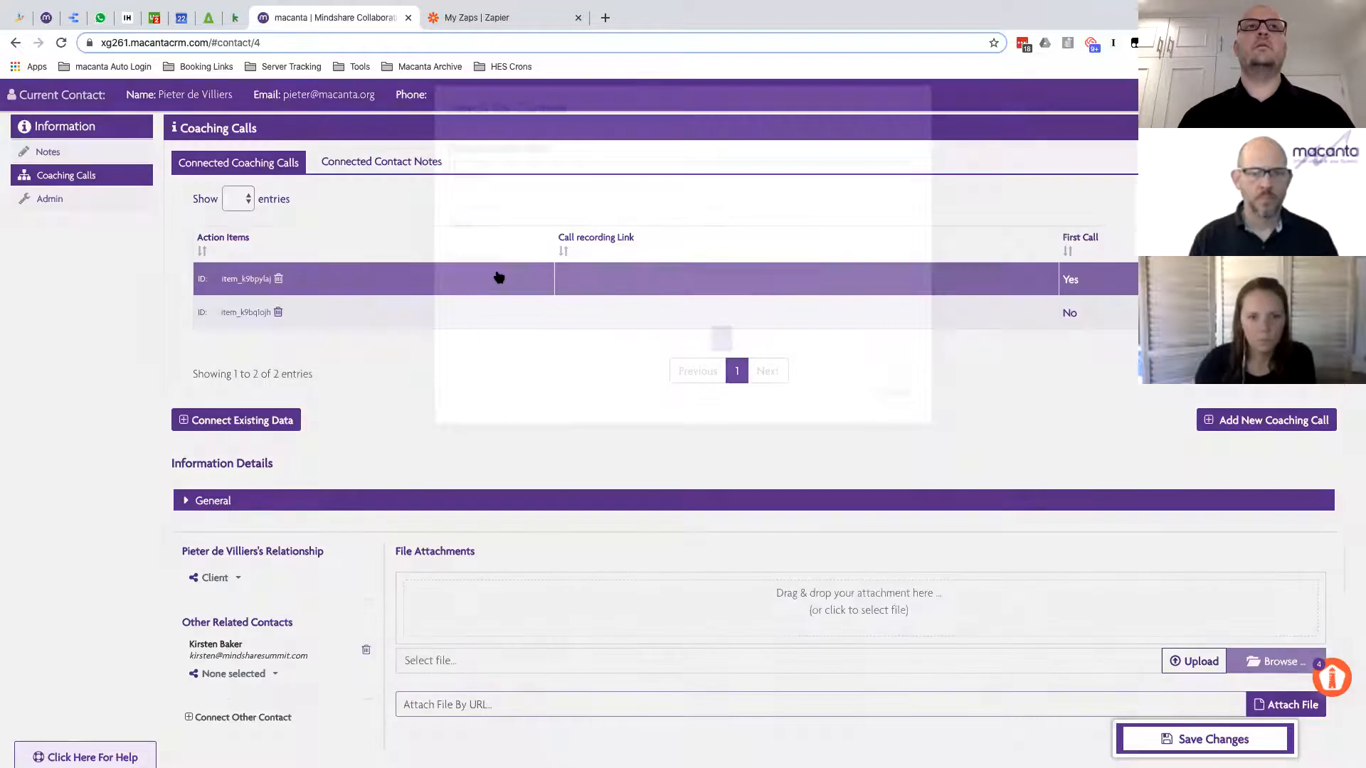
left_click(270, 674)
left_click(234, 697)
left_click(1156, 738)
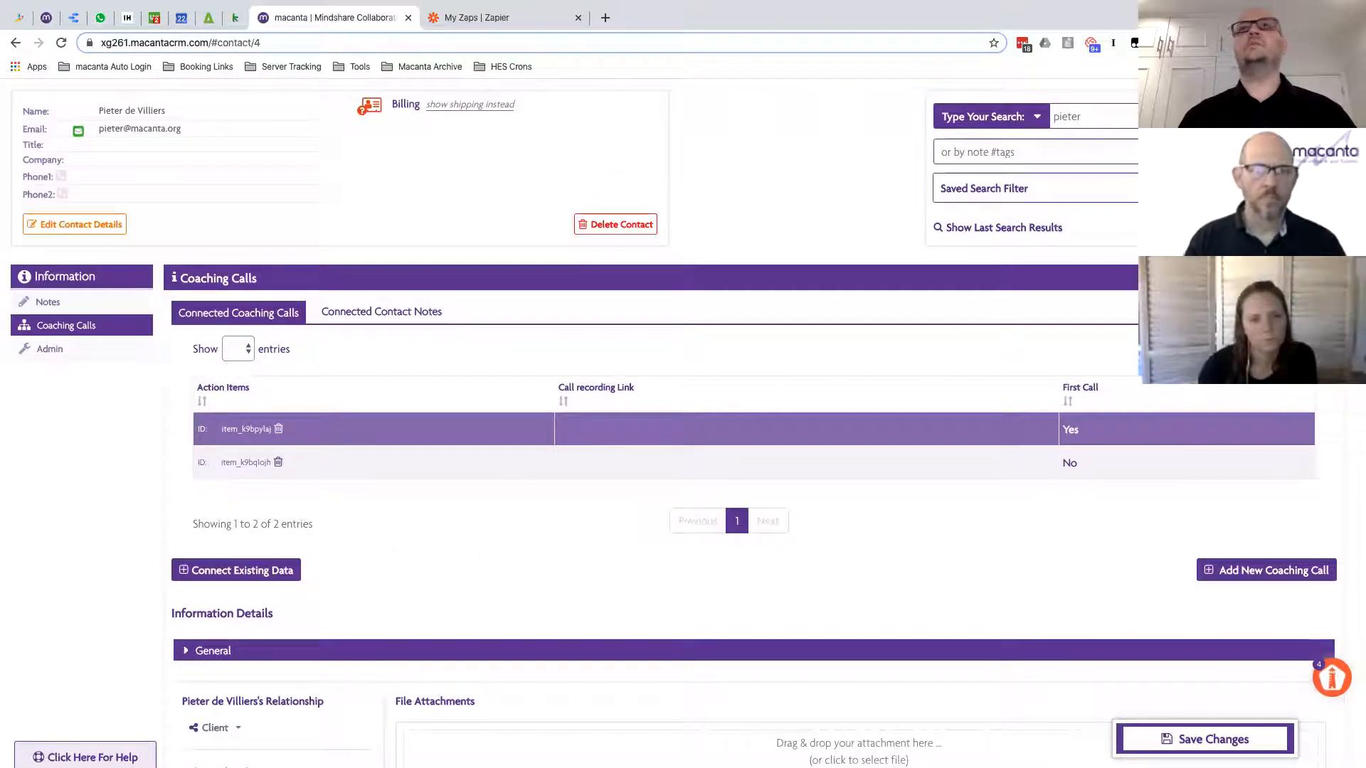
Add a contact with first name, last name and e-mail, grant marketing permission, and save
left_click(1296, 228)
left_click(478, 212)
type("Erwin")
key("Tab")
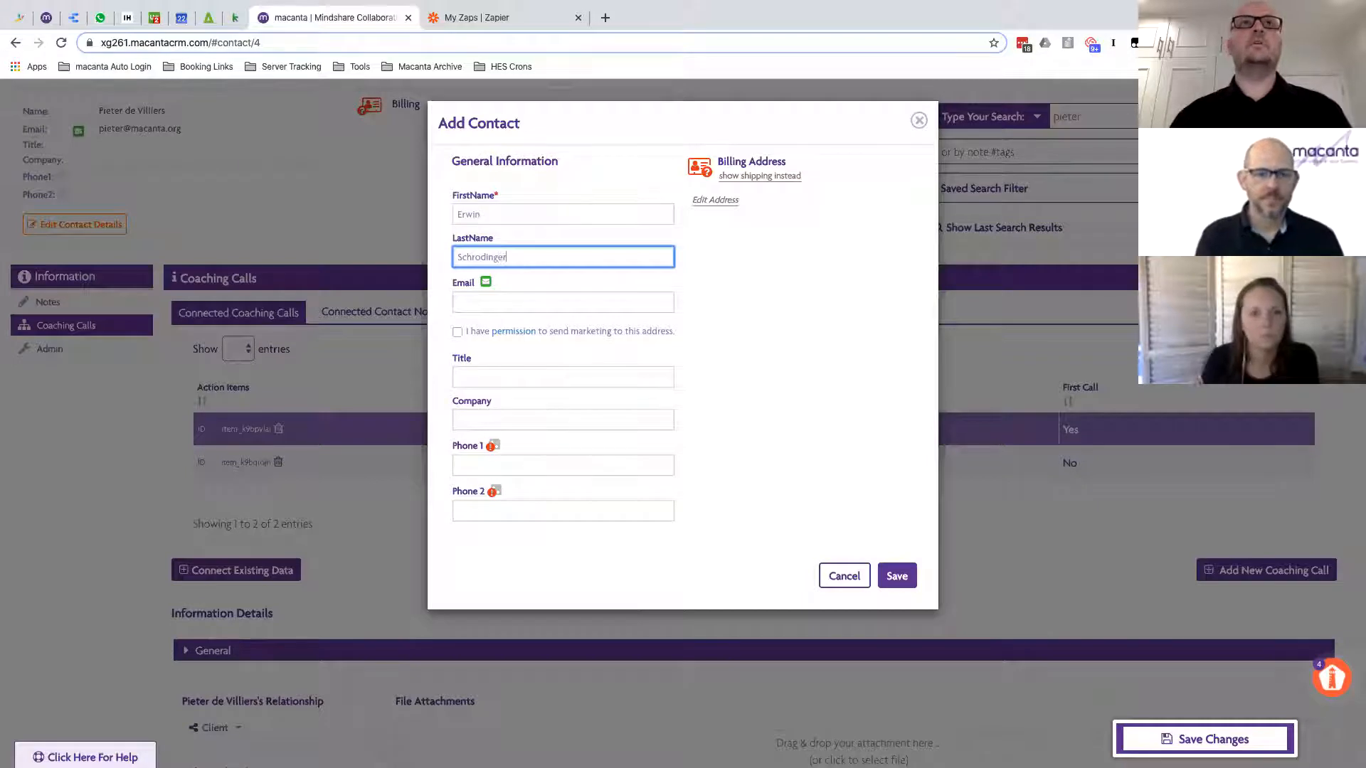
type("Schrodinger")
left_click(484, 305)
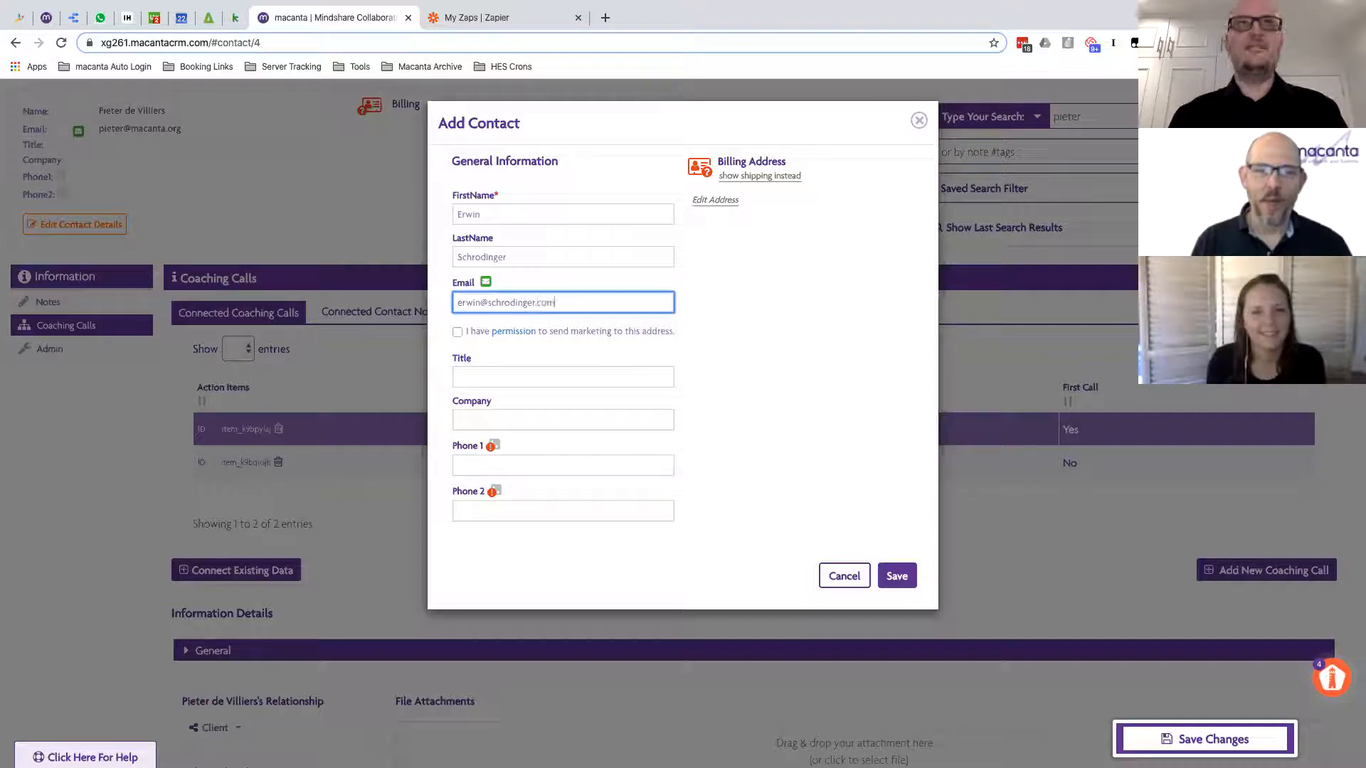
left_click(467, 334)
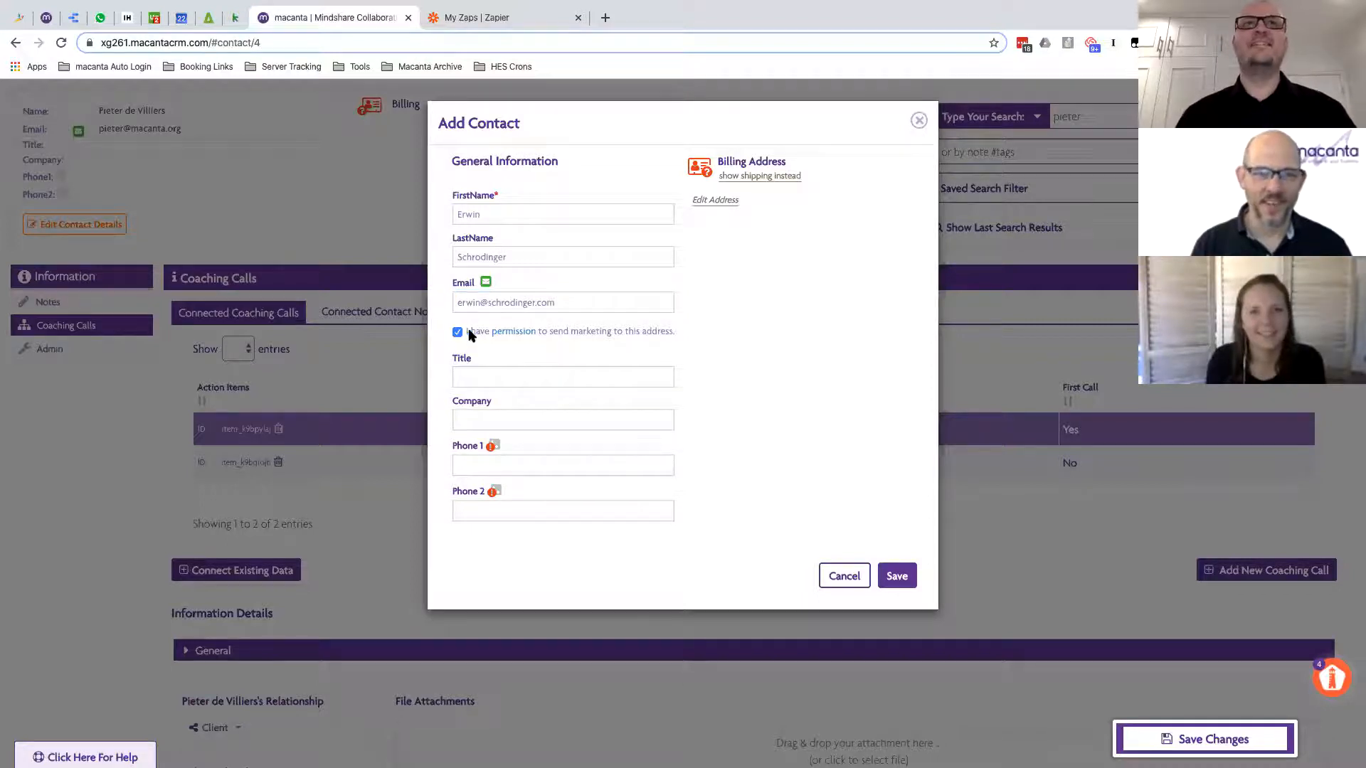
left_click(896, 577)
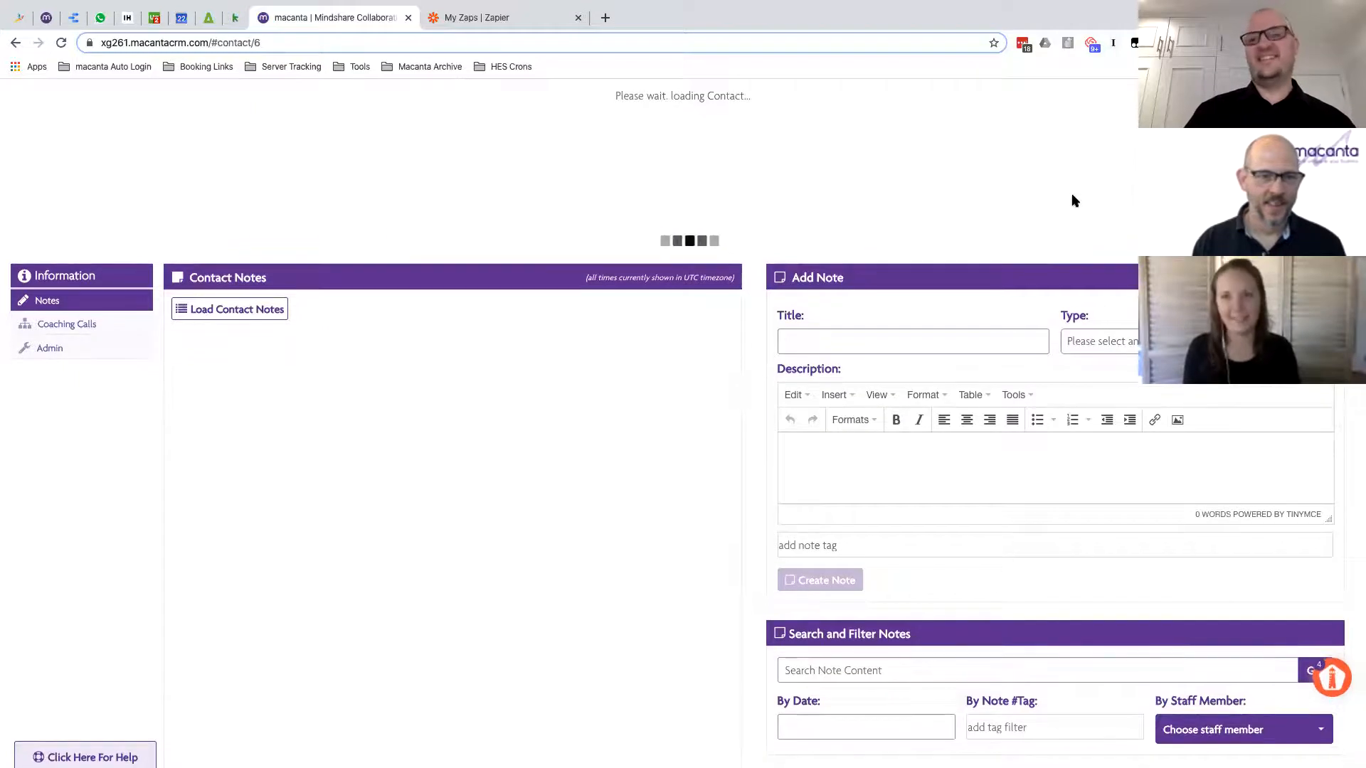
Search for the original client contact and open its record from the search results
left_click(46, 354)
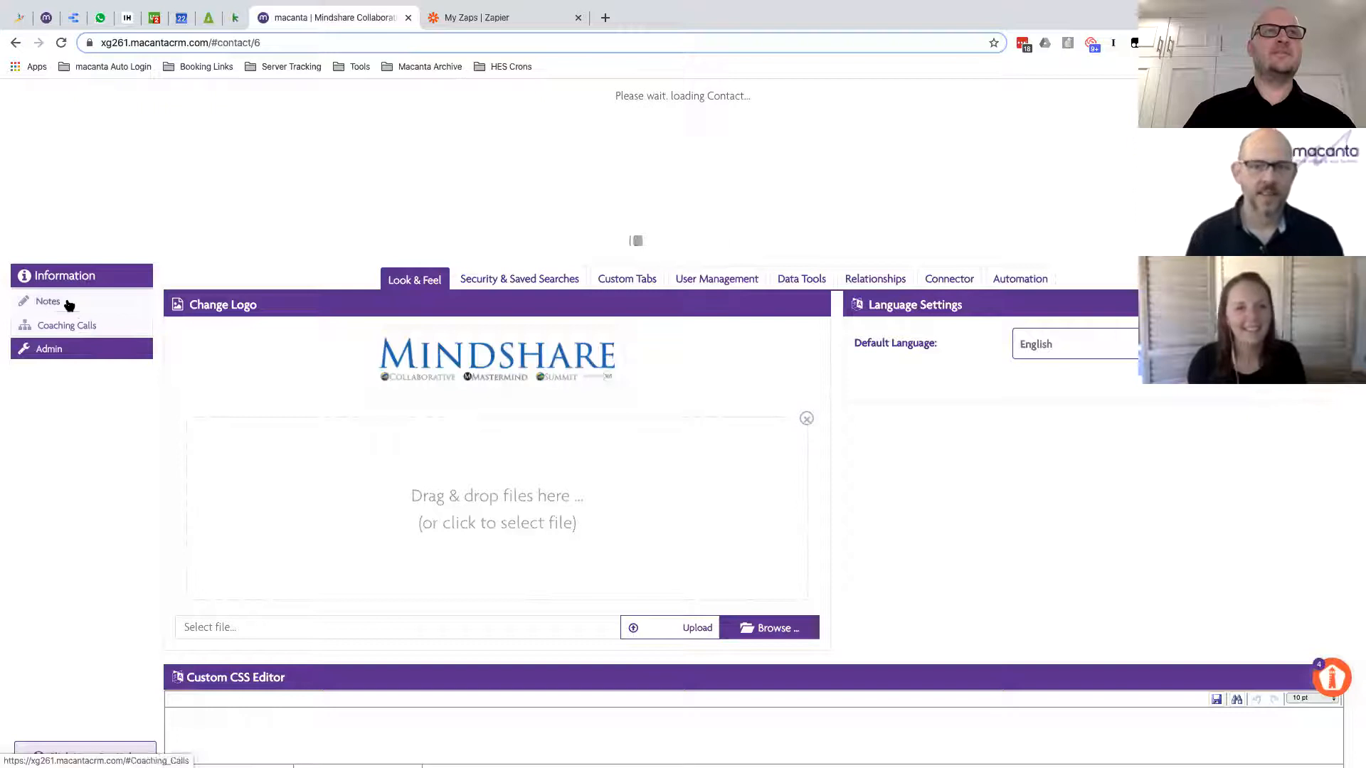
left_click(50, 300)
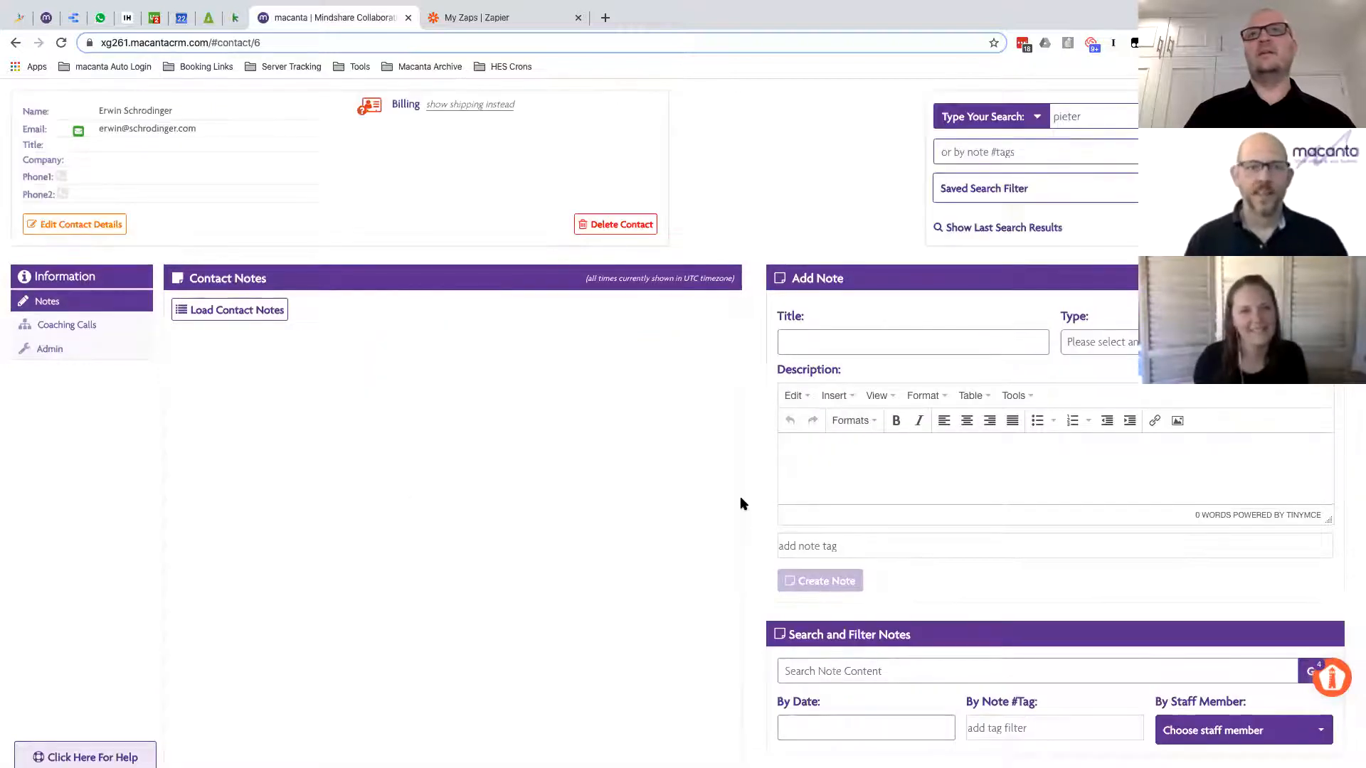
left_click(1120, 114)
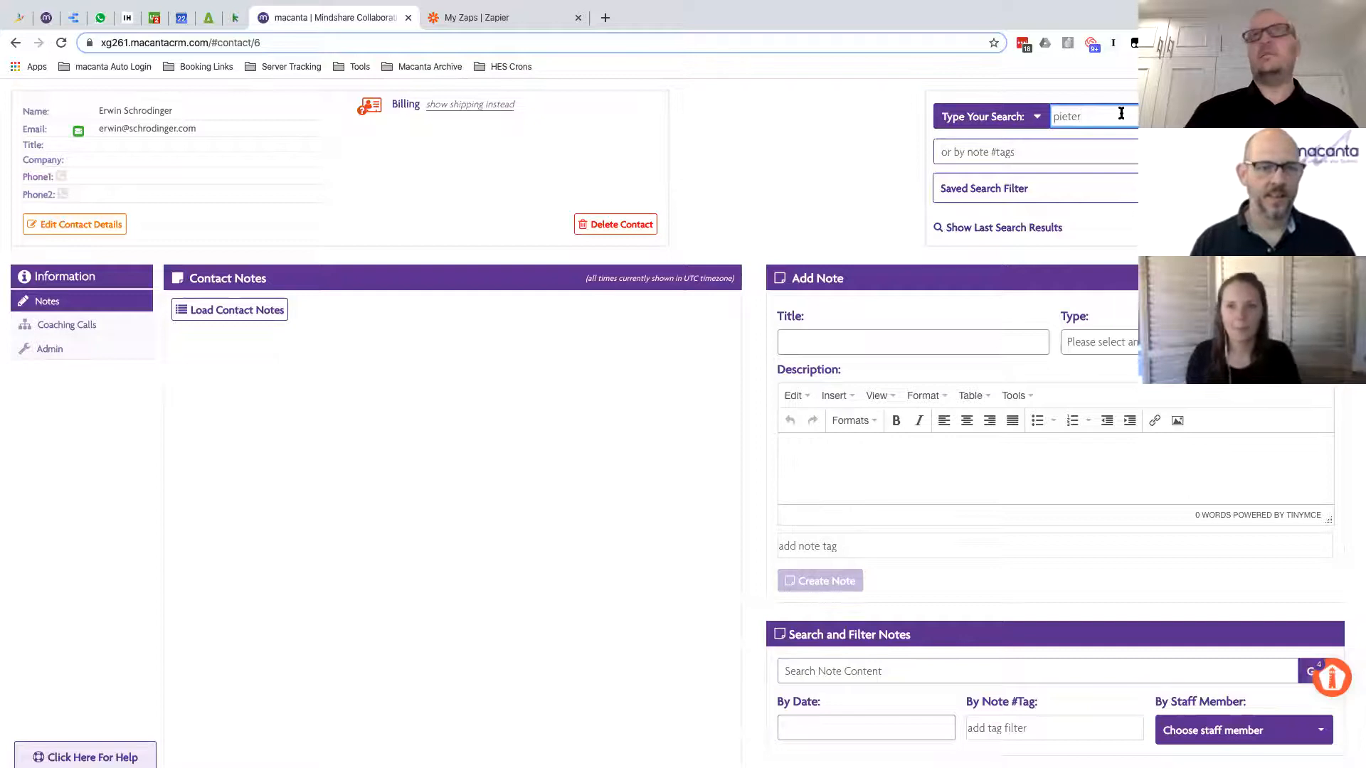
key("Return")
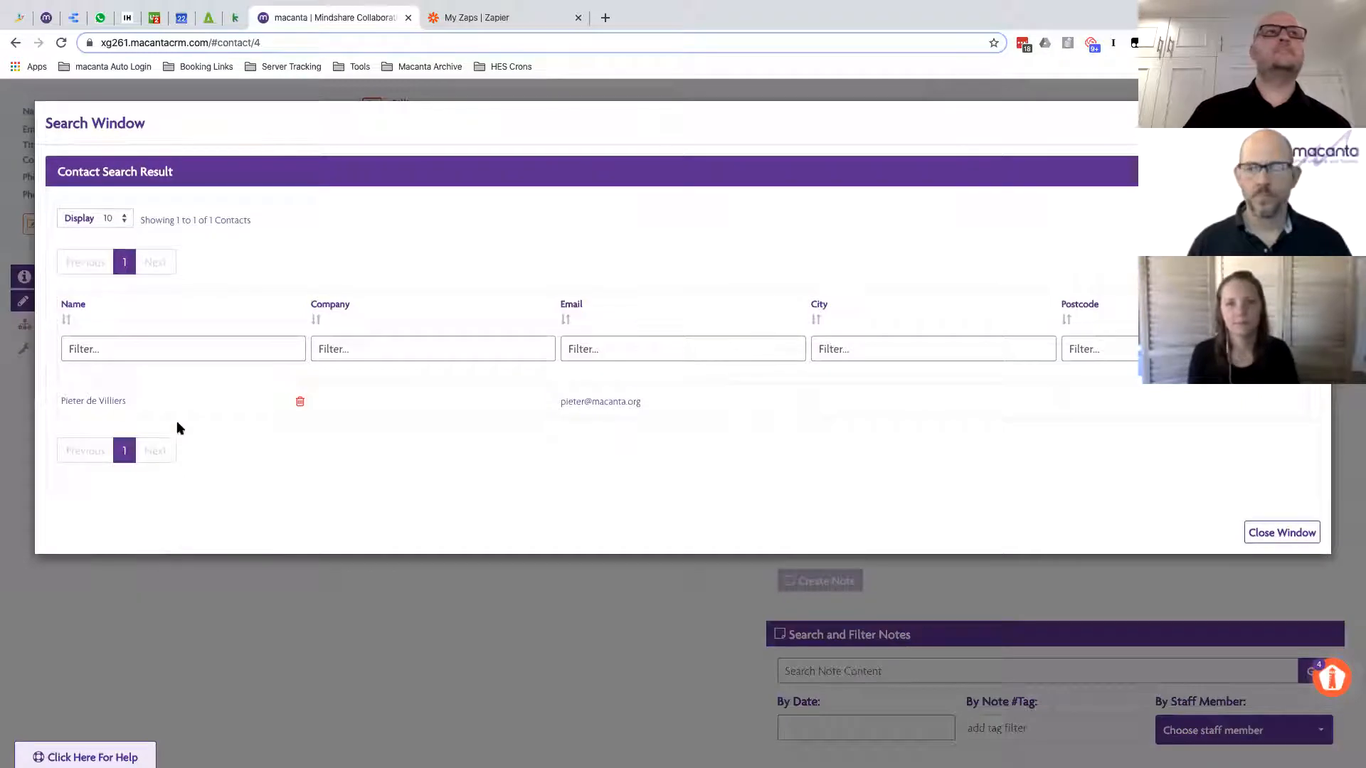
left_click(85, 401)
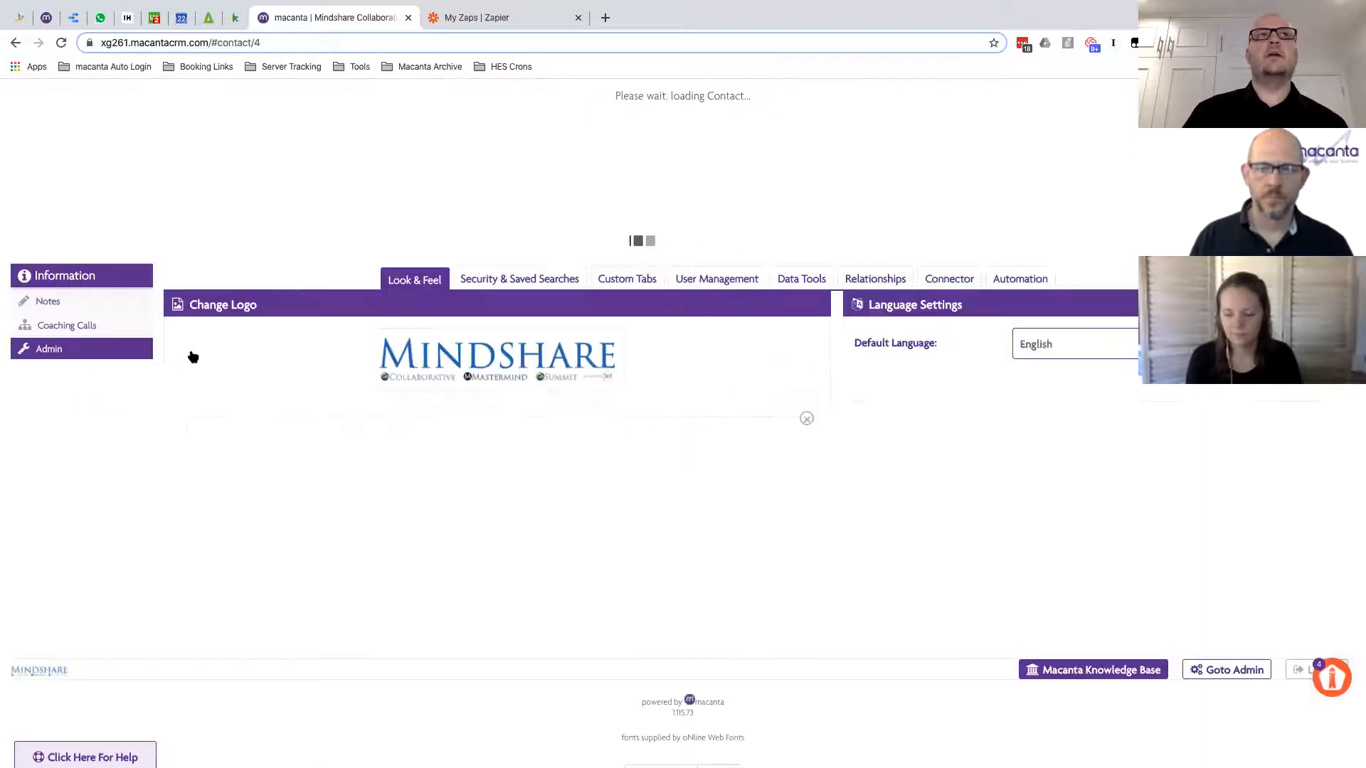
Show the contact's coaching calls, collapse General details, and select the second coaching call
left_click(63, 326)
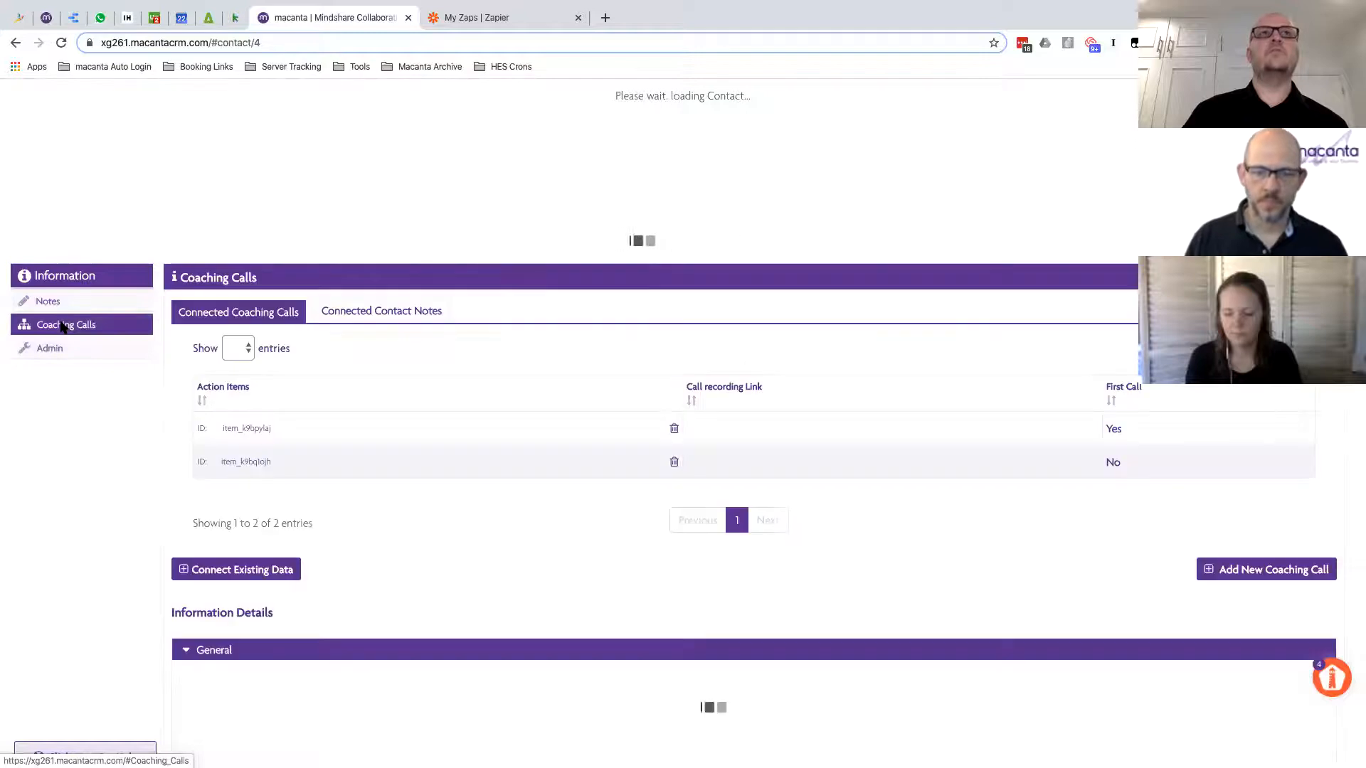
scroll(633, 391, "down", 3)
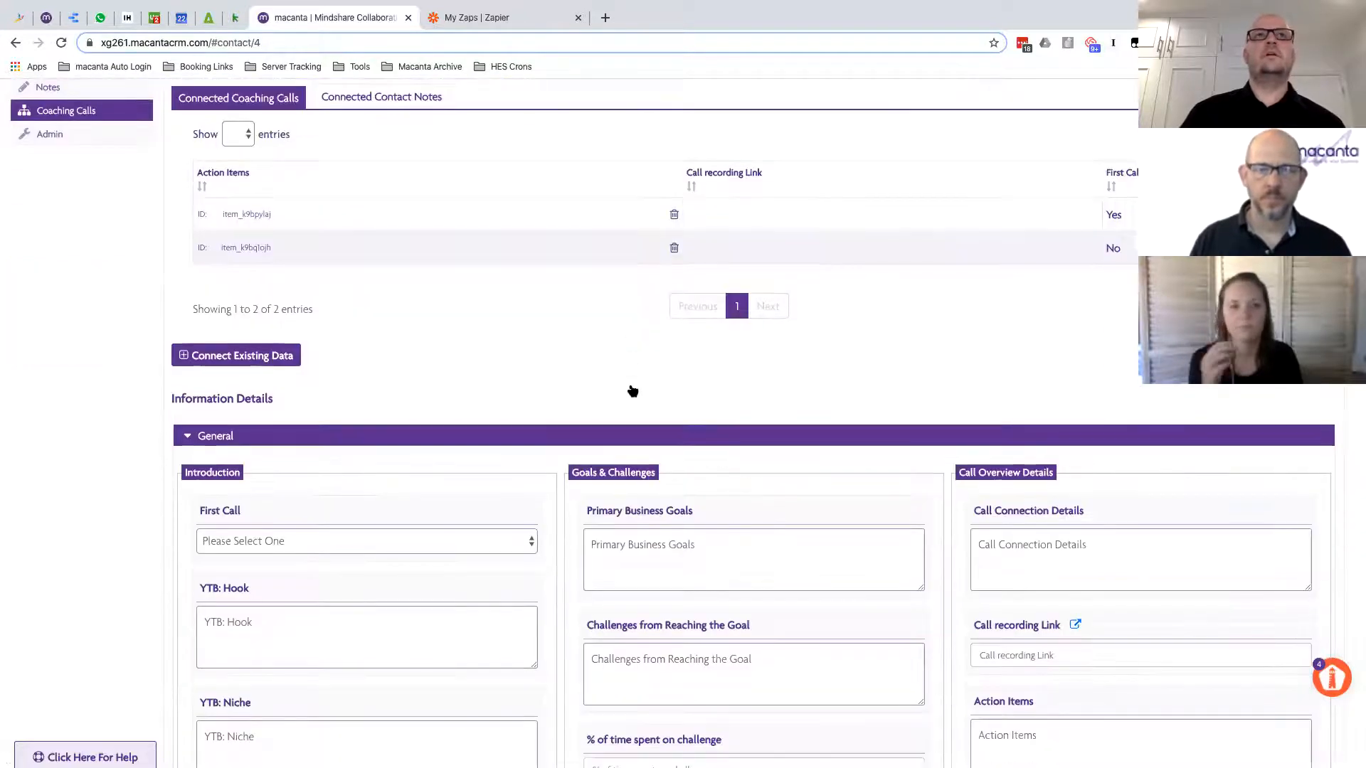
left_click(217, 436)
scroll(530, 362, "up", 2)
left_click(479, 307)
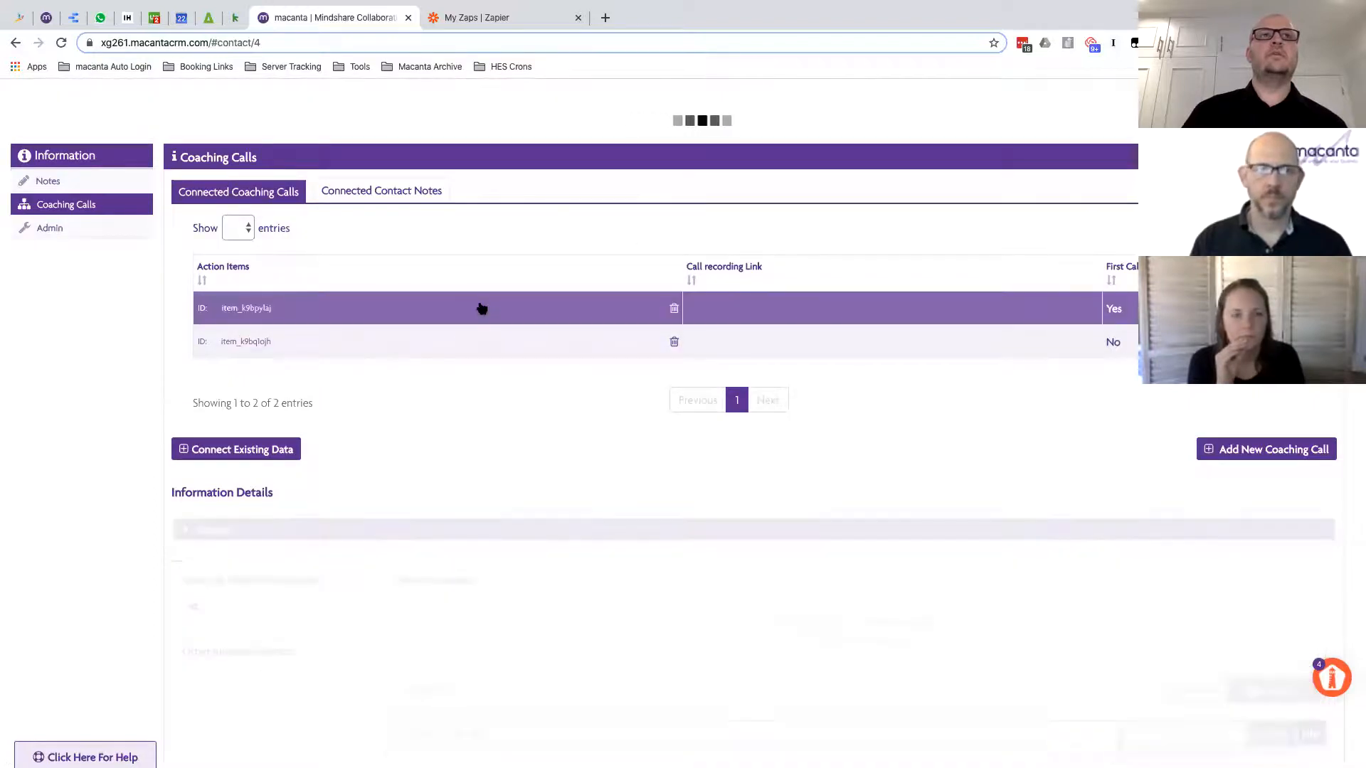
scroll(482, 308, "down", 2)
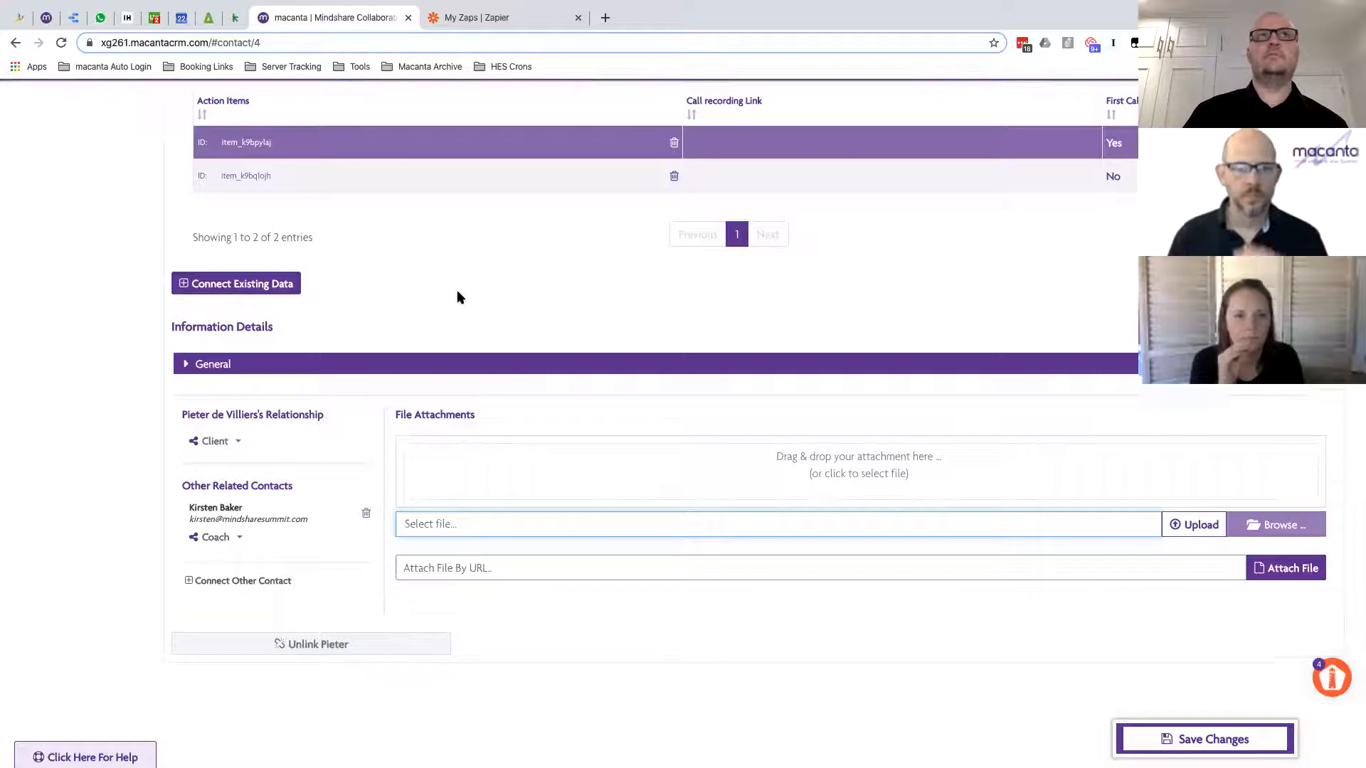
scroll(458, 296, "up", 1)
left_click(437, 207)
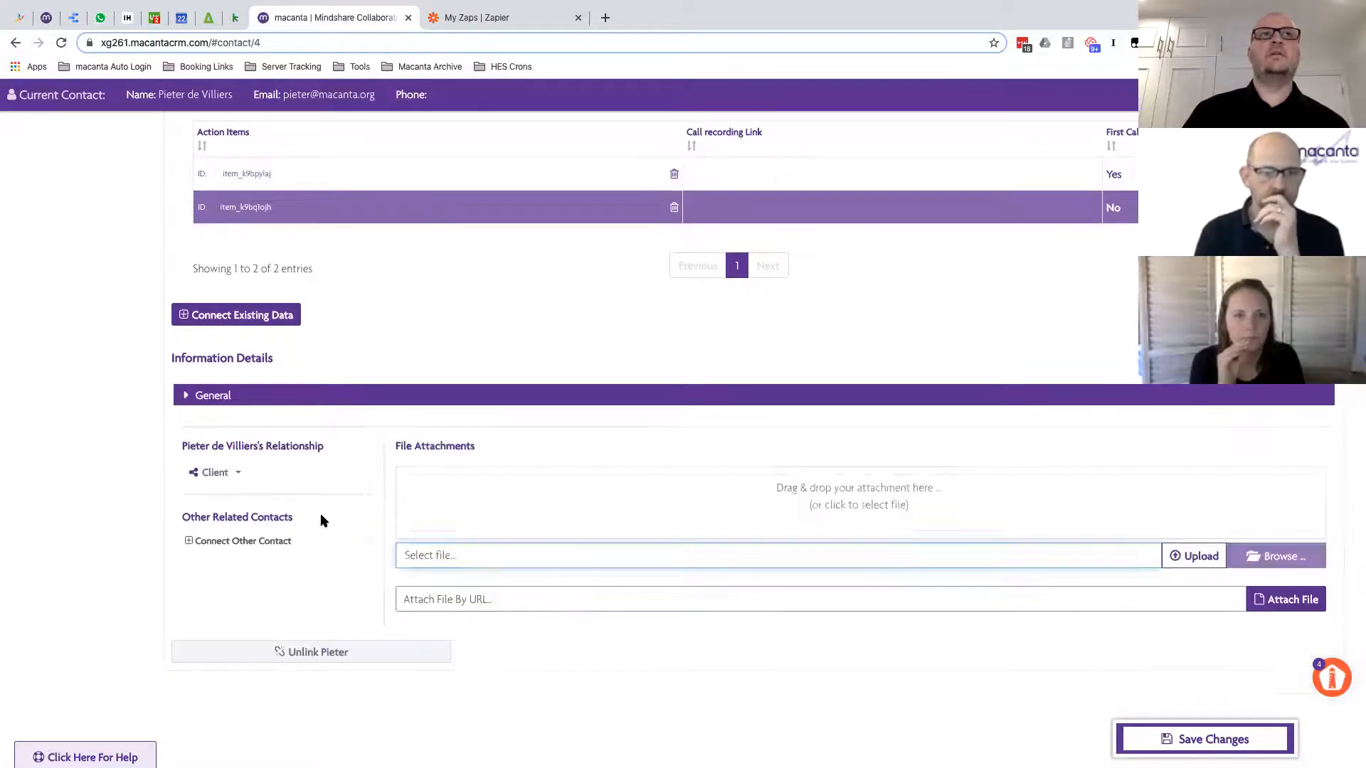
Link the newly created contact to call item_k9bqlojh as Coach and save
left_click(226, 542)
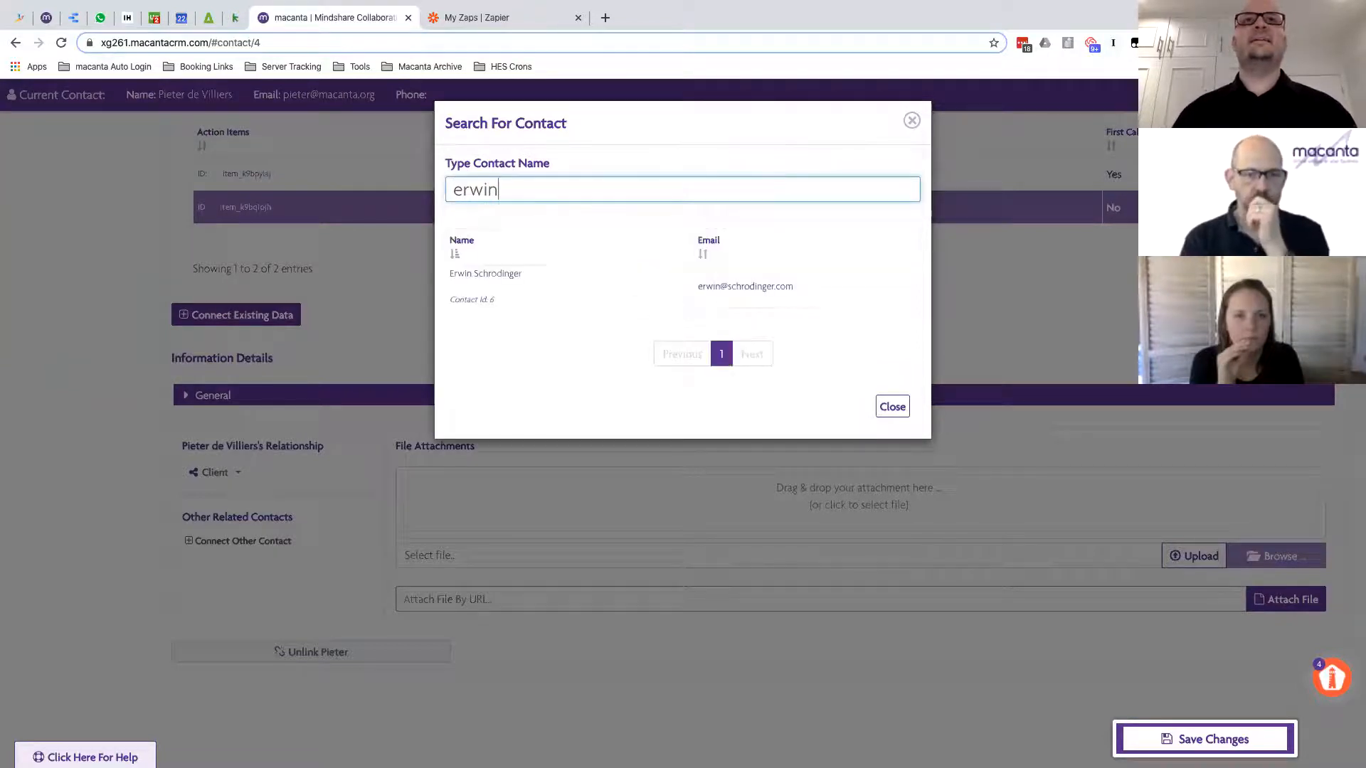
left_click(554, 278)
left_click(259, 580)
left_click(246, 592)
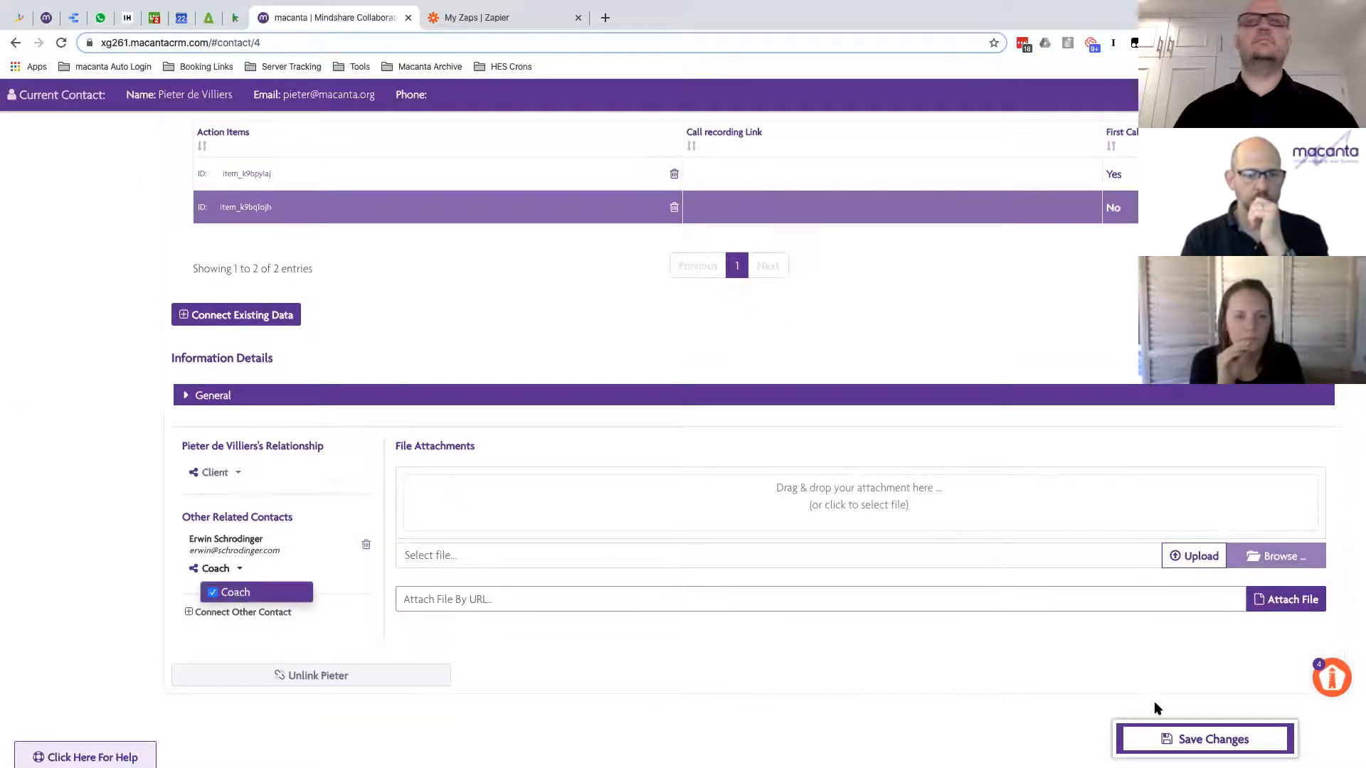
left_click(1177, 739)
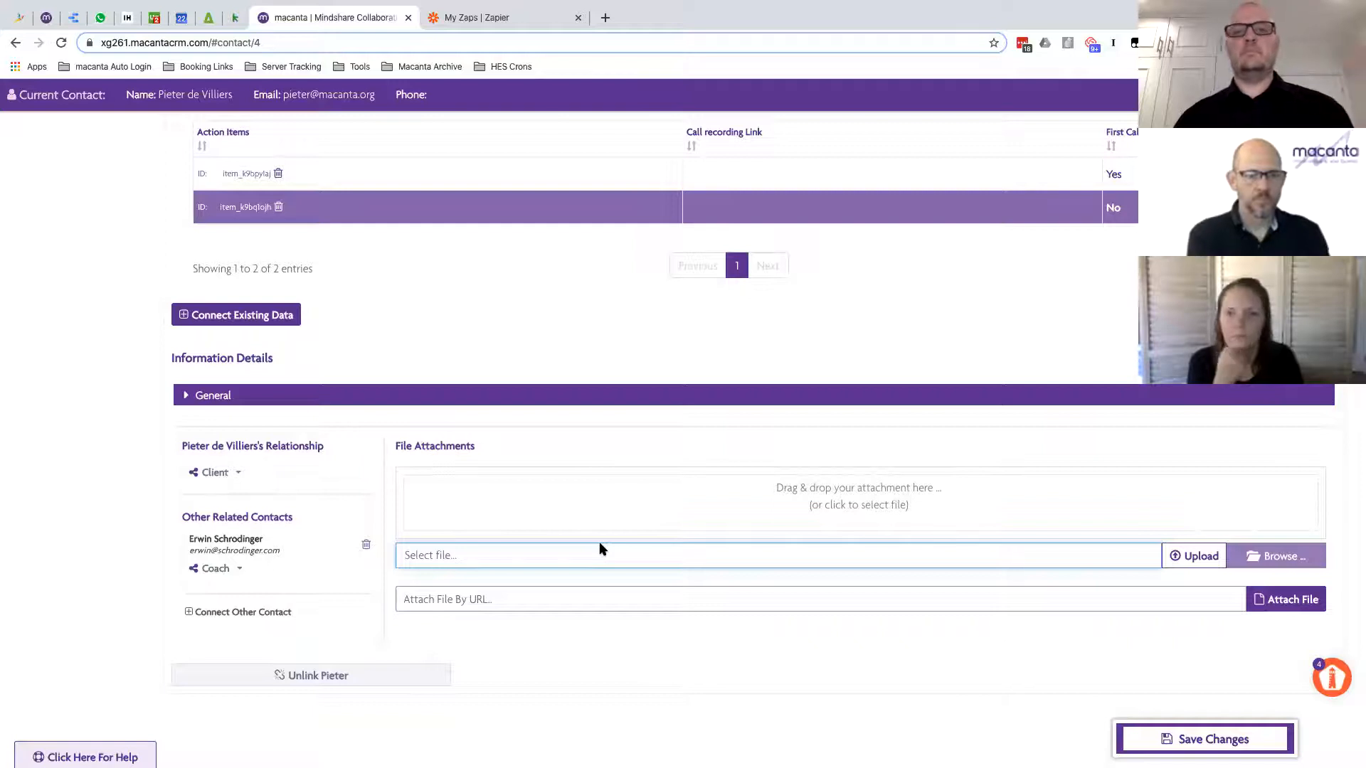
scroll(613, 524, "up", 2)
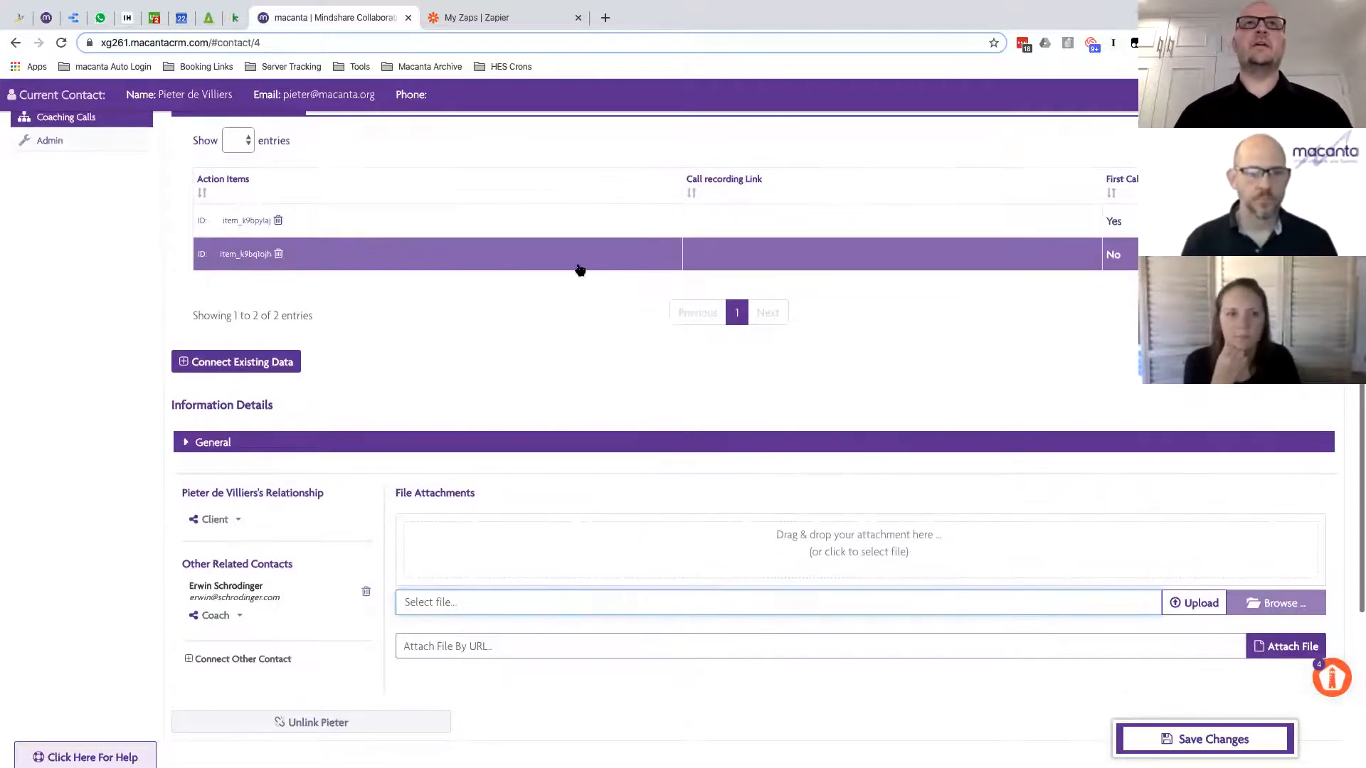
Load the first coaching call's details and review its related contacts, including the Coach
left_click(570, 221)
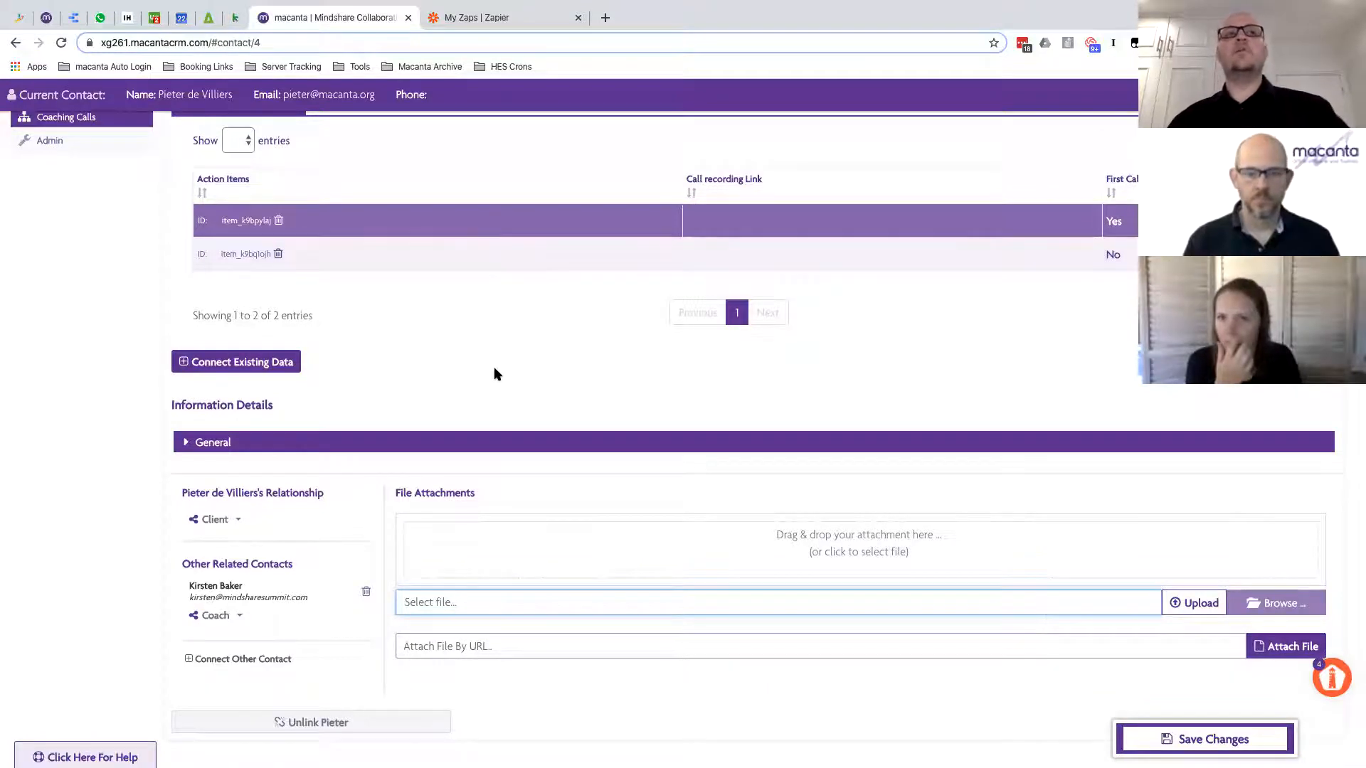
scroll(496, 374, "up", 1)
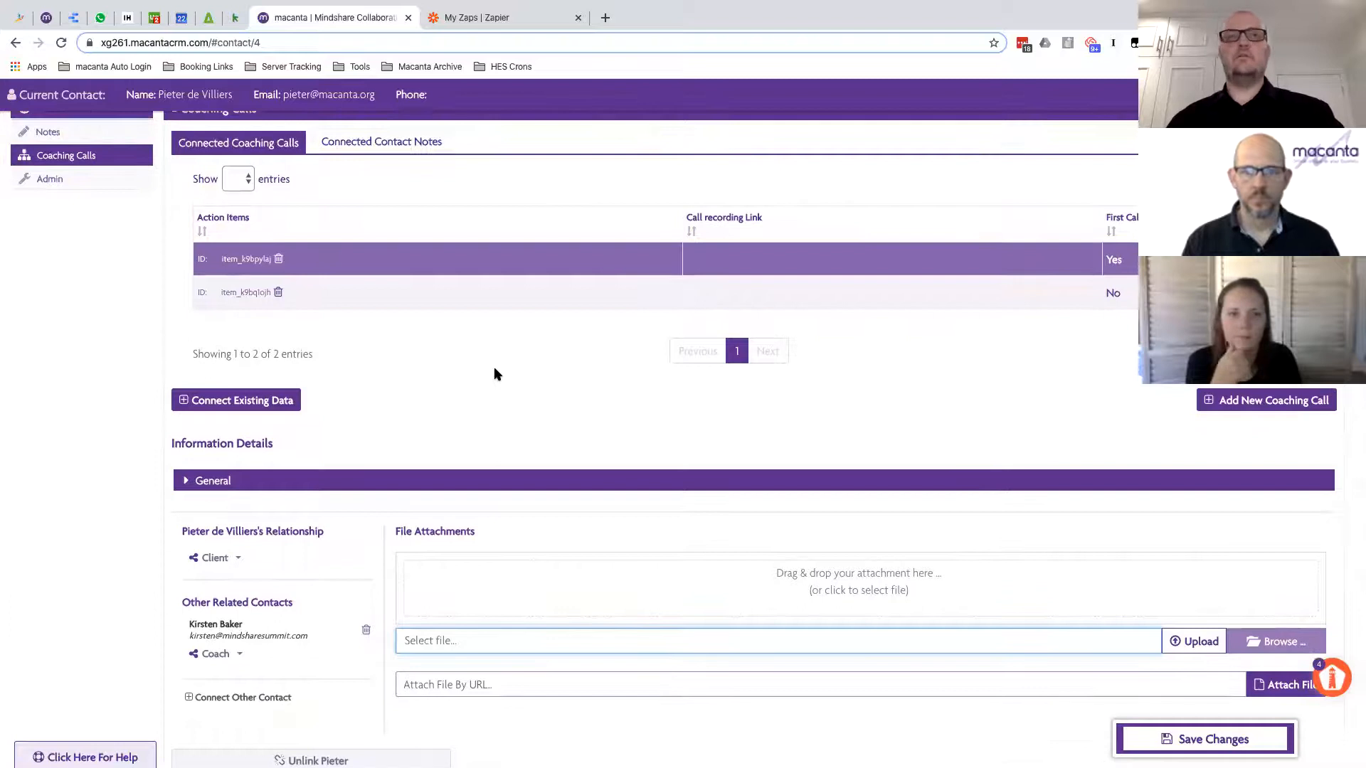
scroll(496, 374, "down", 1)
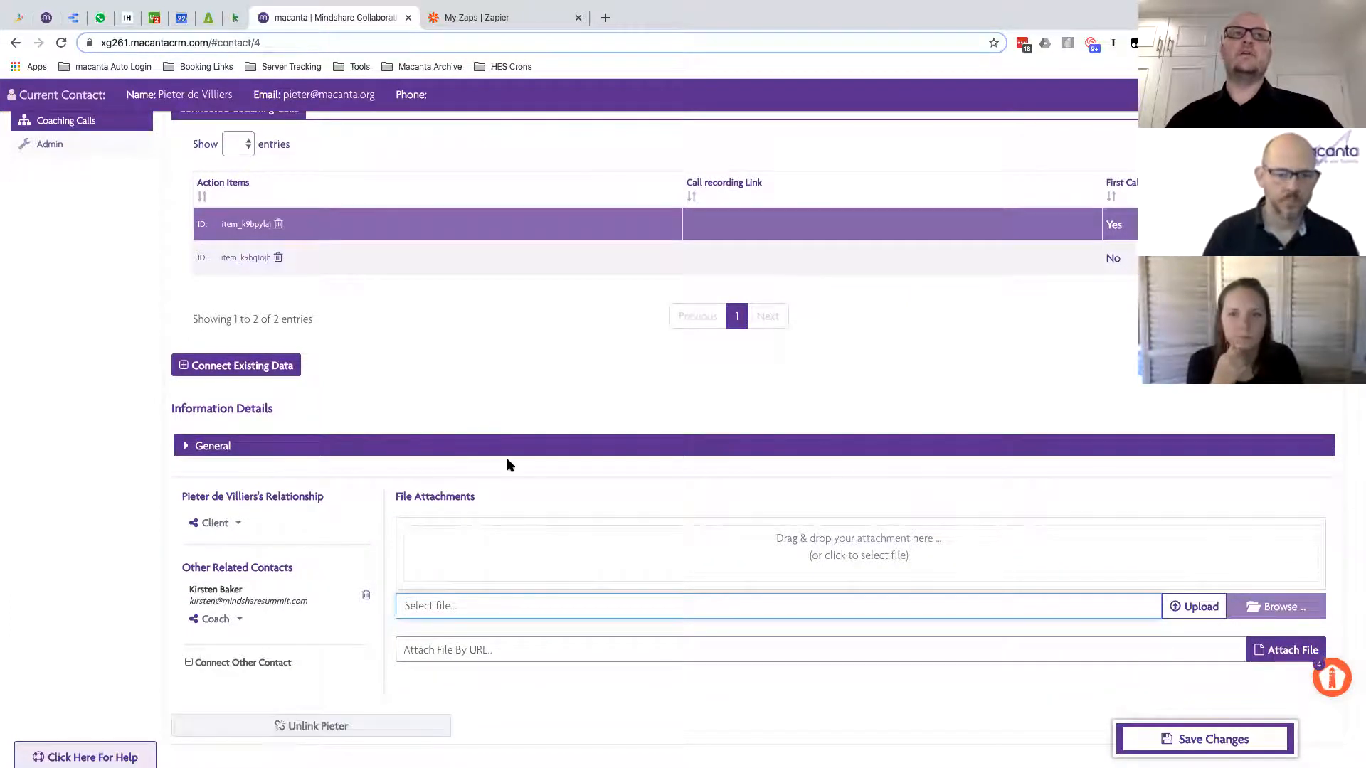
scroll(506, 463, "up", 5)
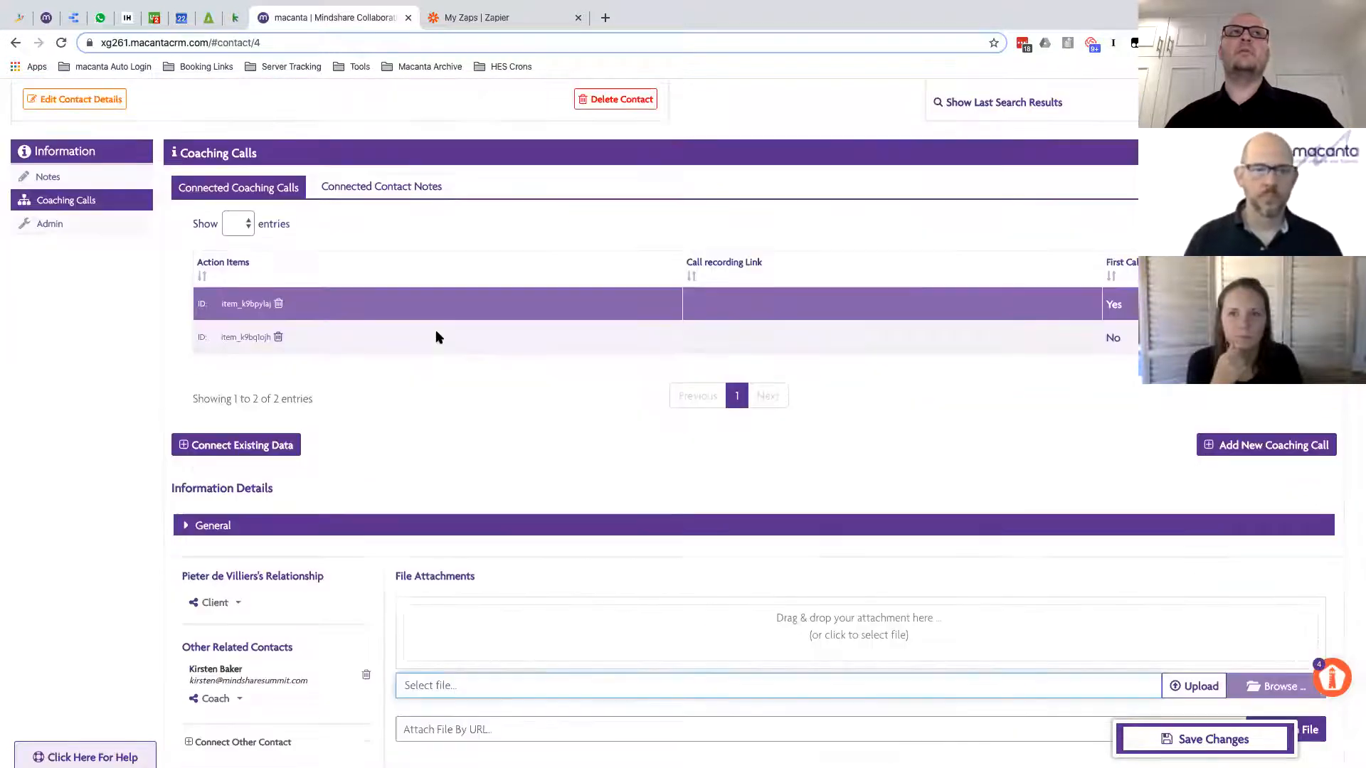
scroll(436, 335, "down", 6)
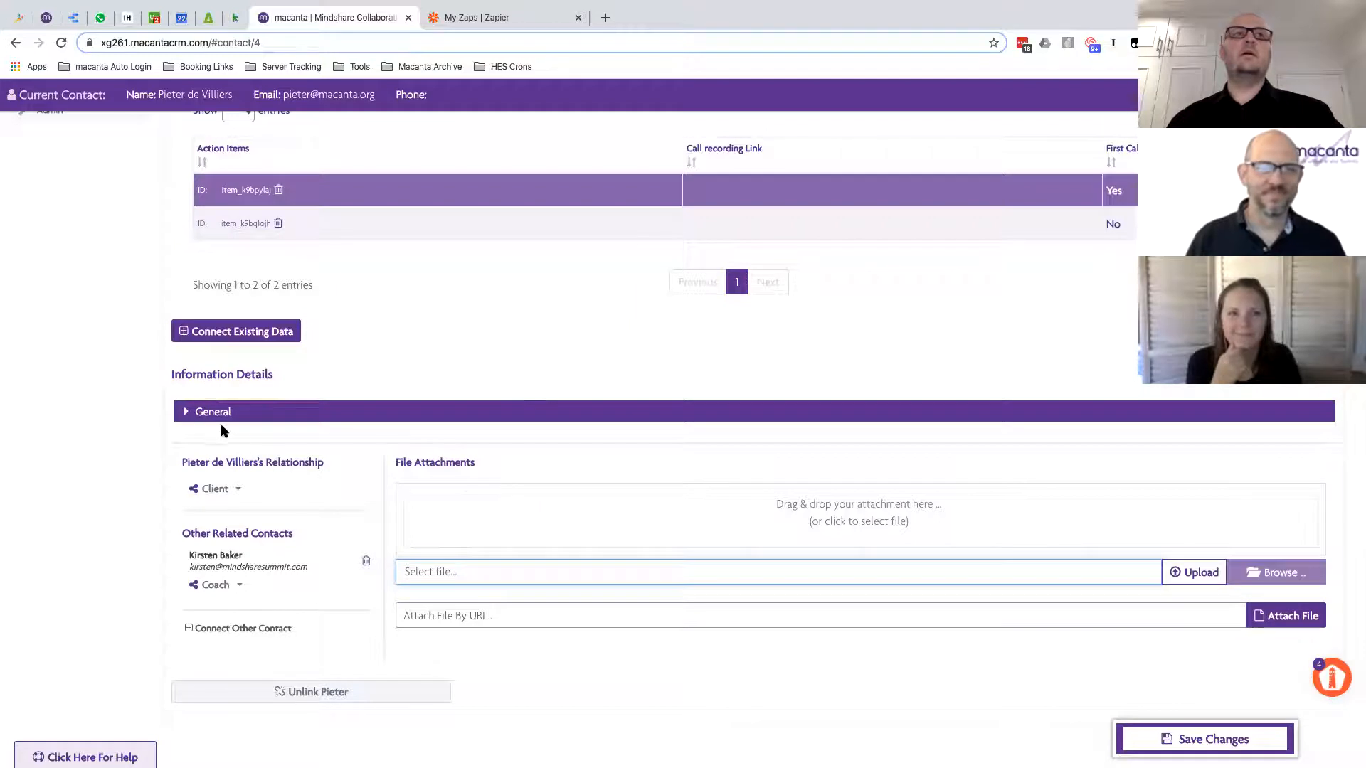
right_click(497, 221)
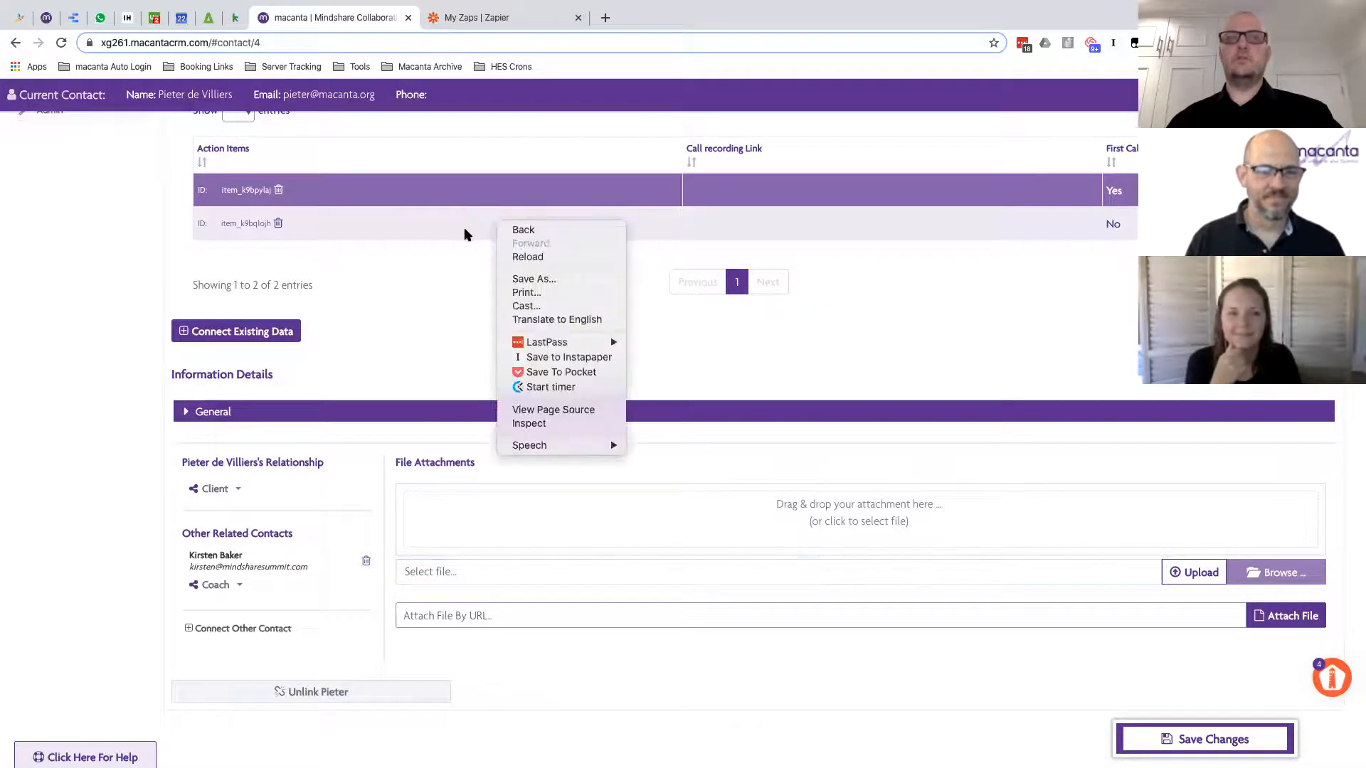
left_click(209, 561)
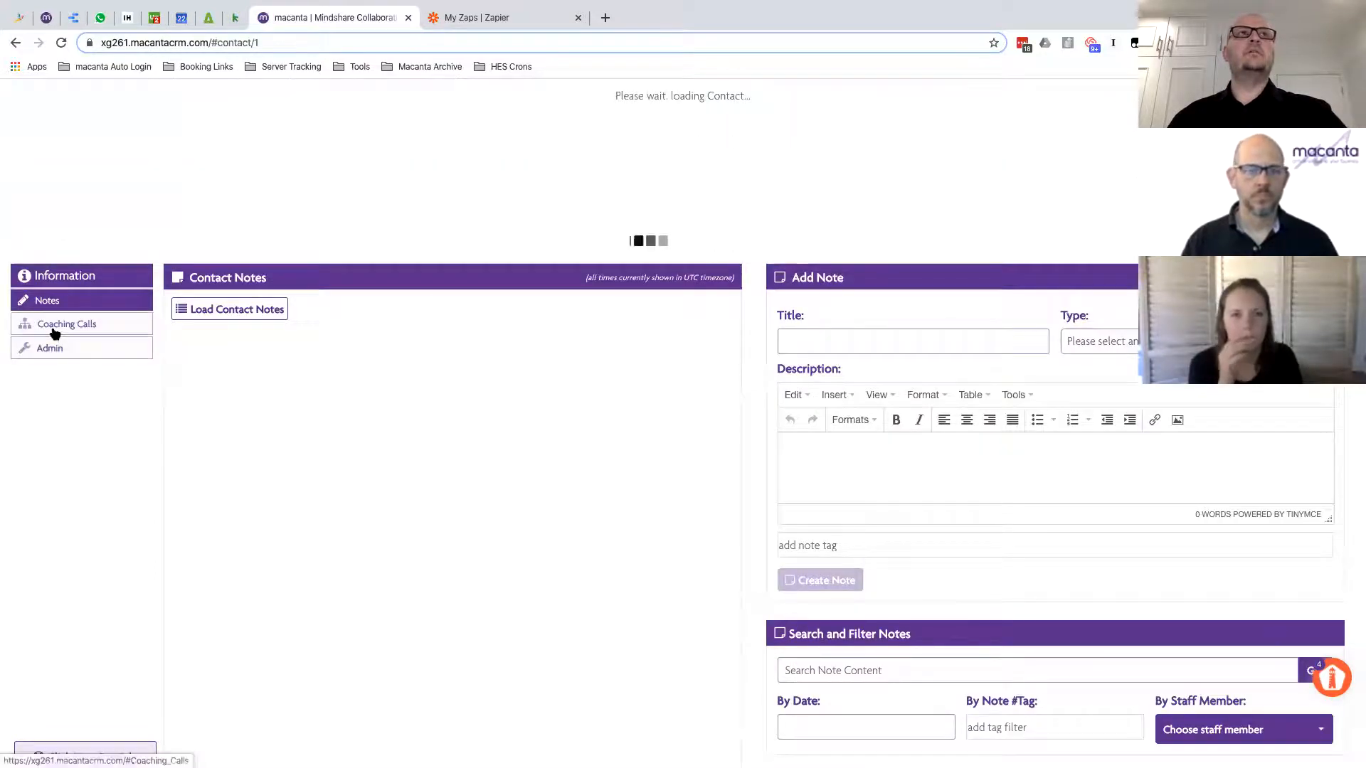
Show the coach's coaching calls and load item_k9bpylaj to check its Client contact
left_click(55, 332)
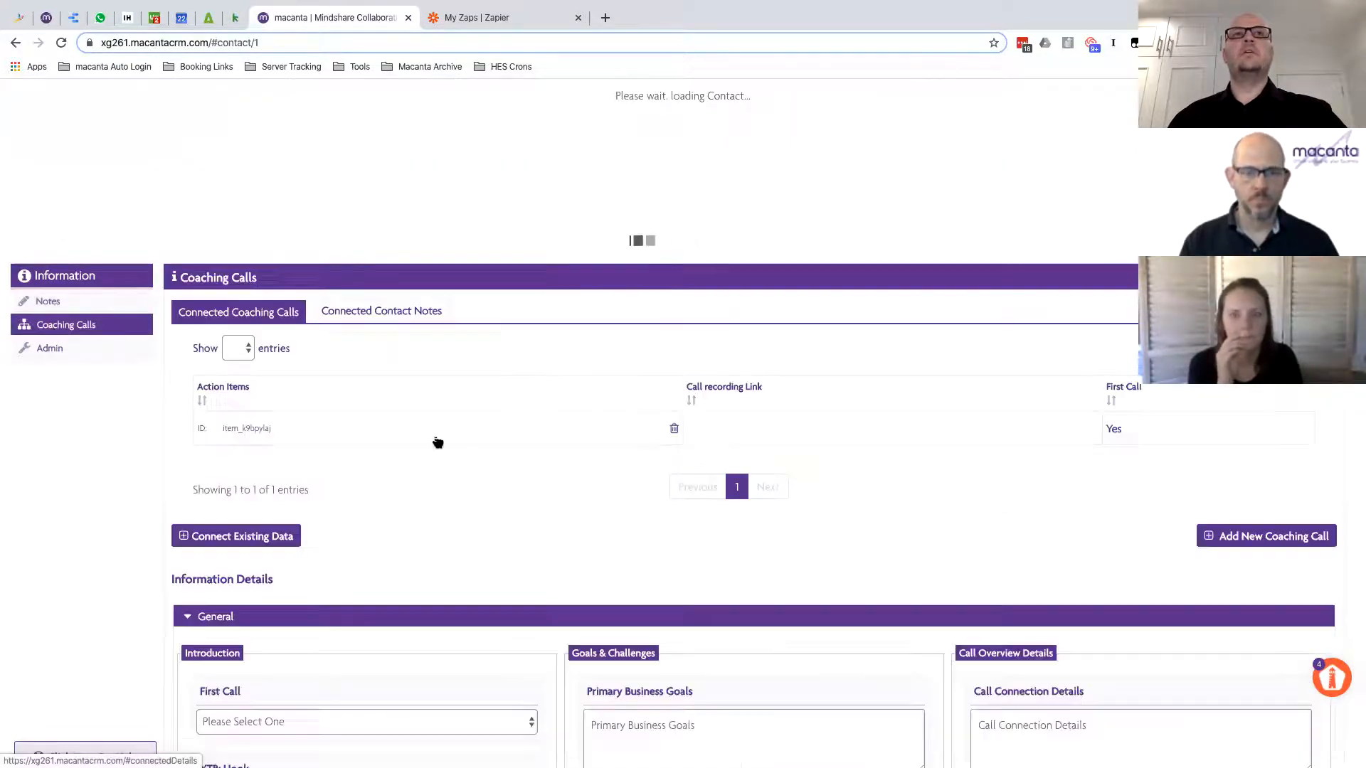
left_click(397, 428)
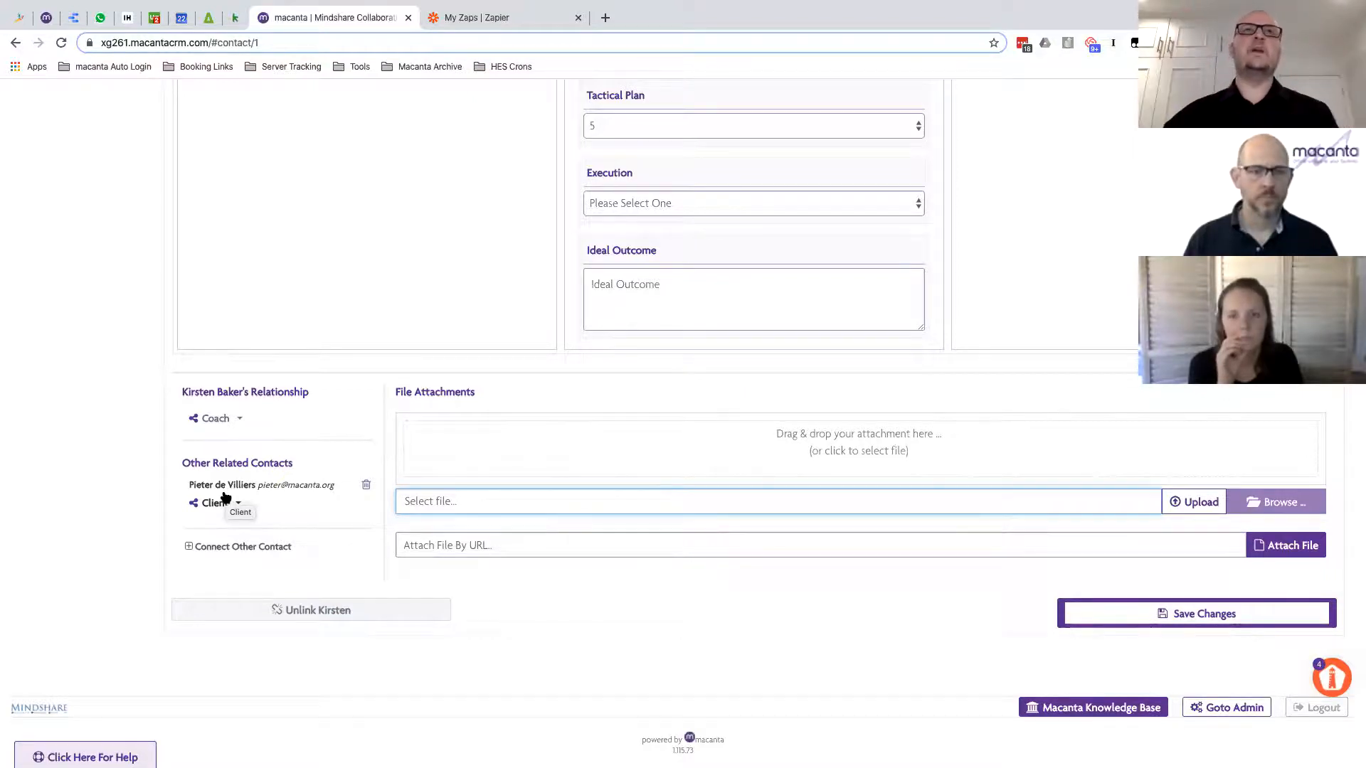
scroll(225, 497, "up", 15)
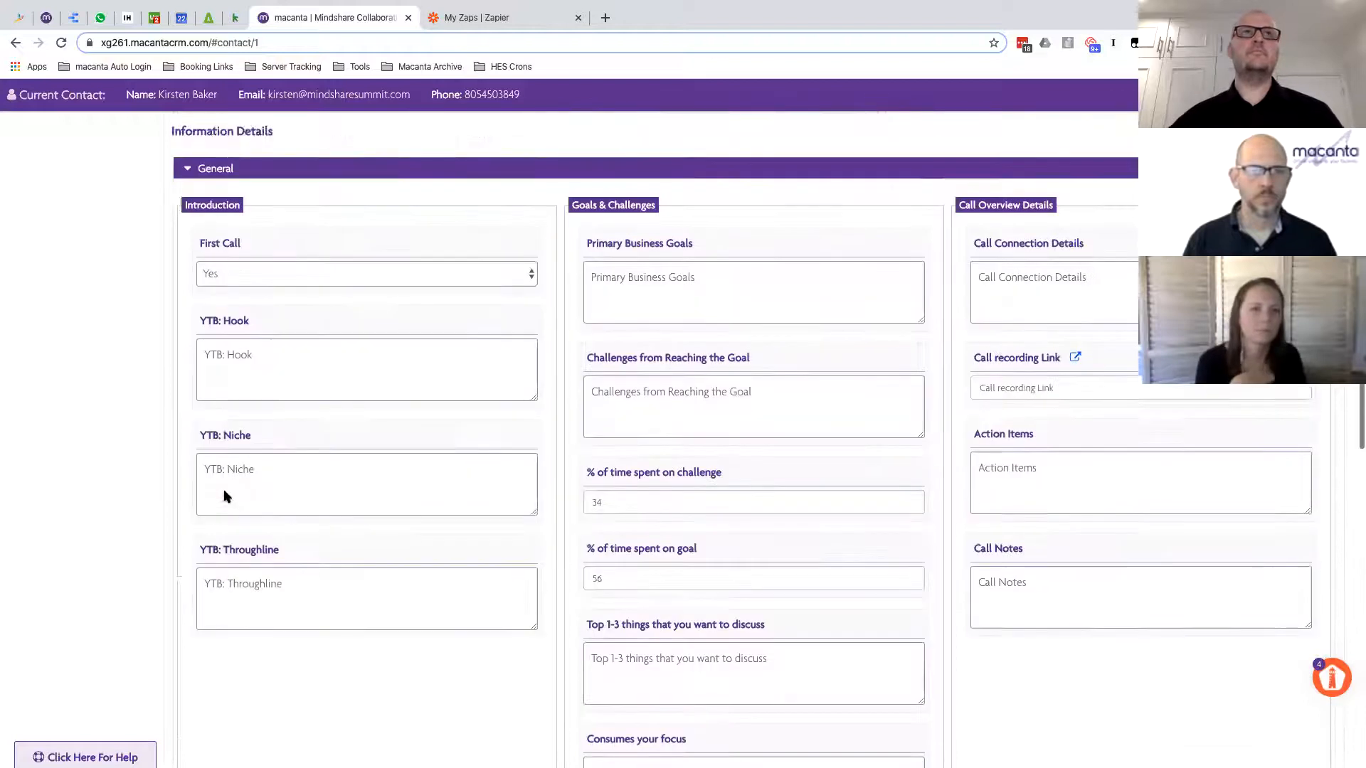
scroll(73, 448, "up", 3)
scroll(94, 335, "up", 3)
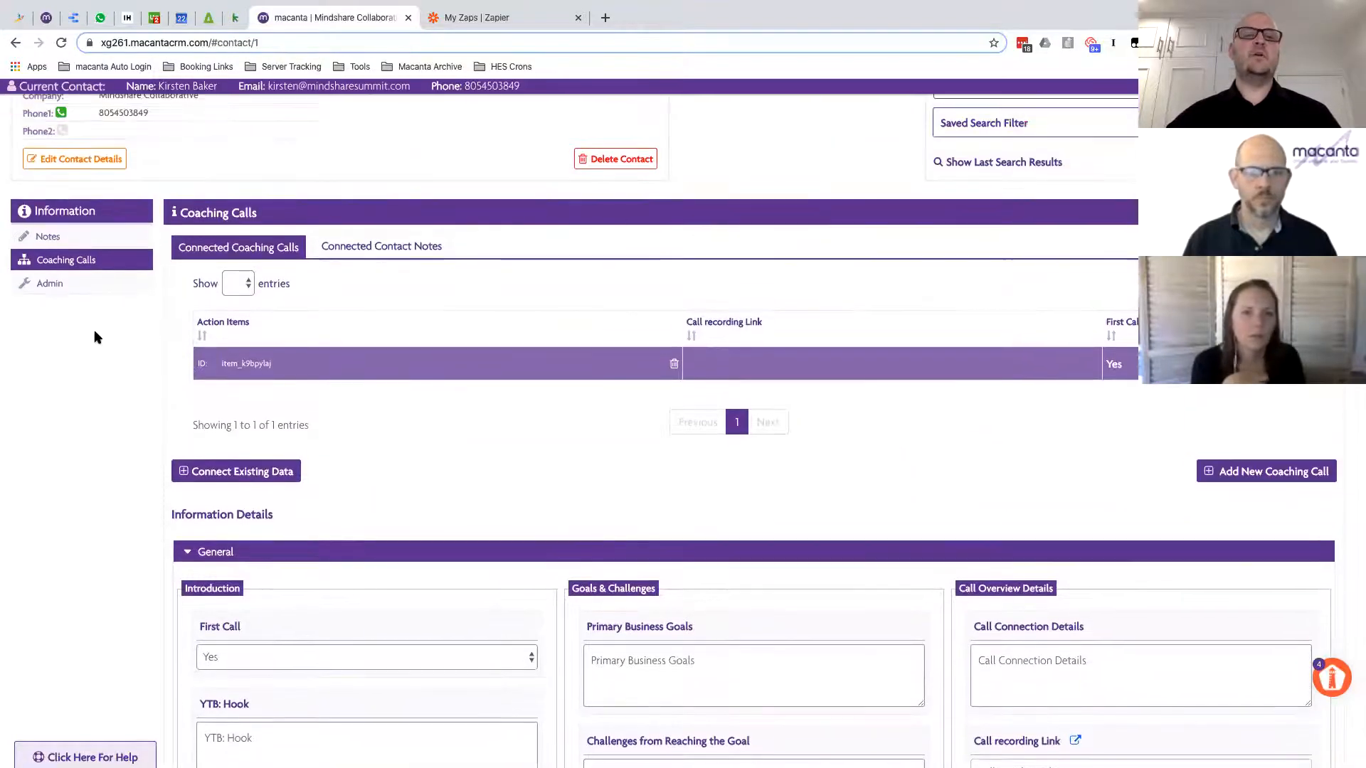
scroll(94, 330, "up", 1)
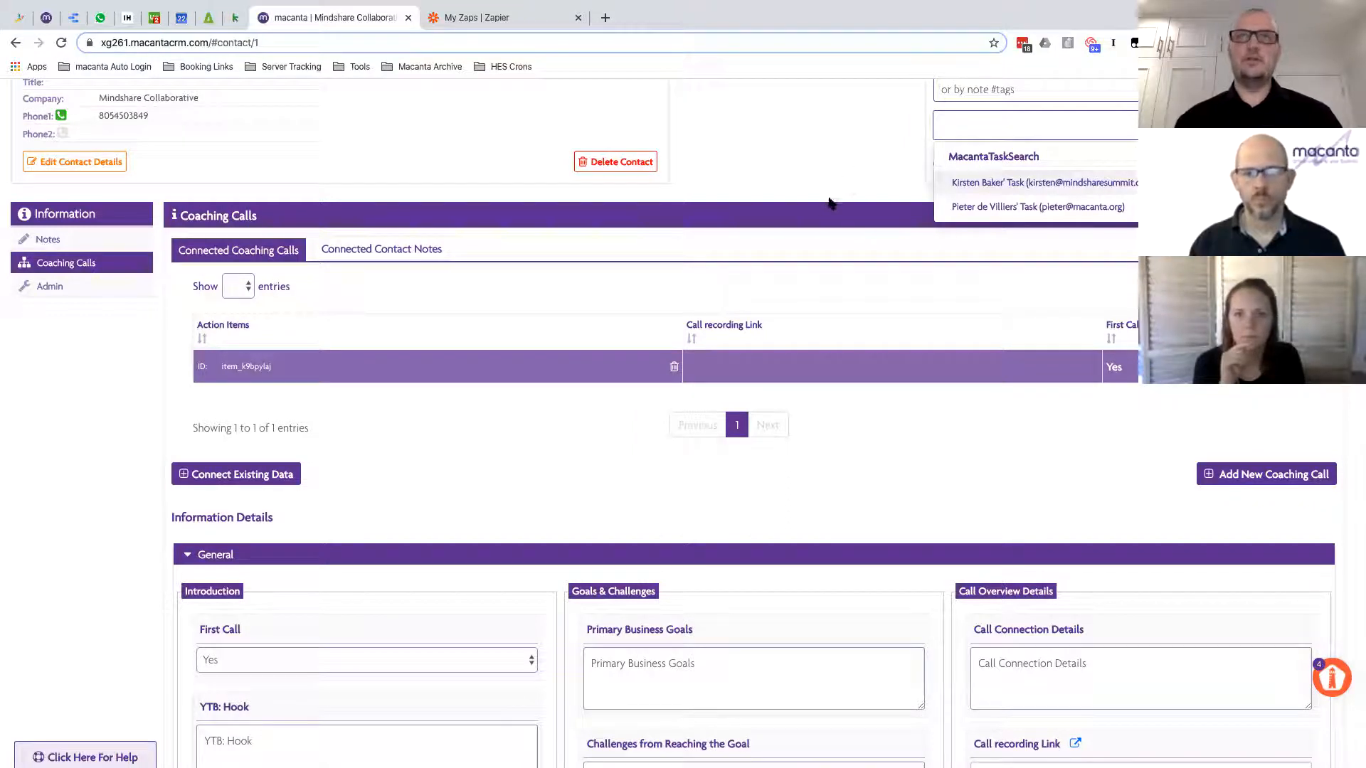
left_click(782, 197)
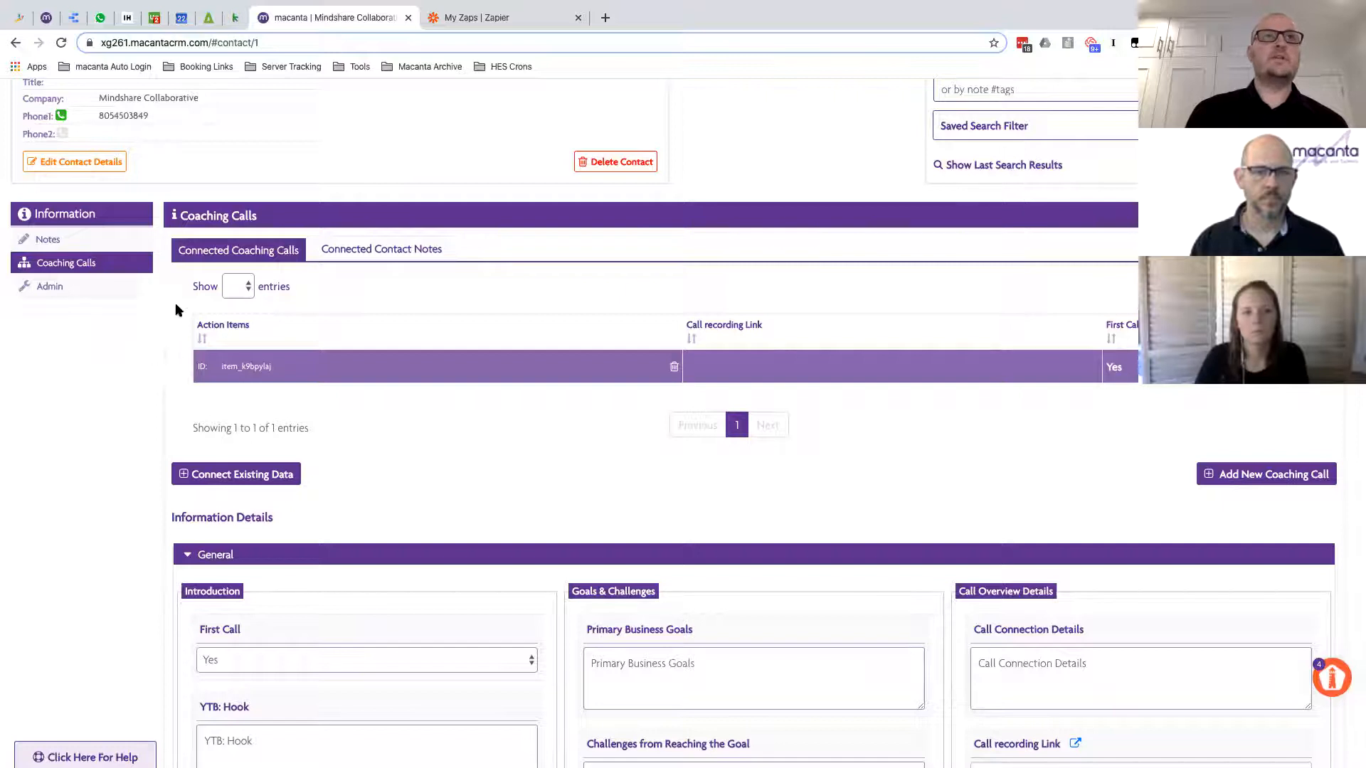
Open the Admin section from the left sidebar
left_click(53, 287)
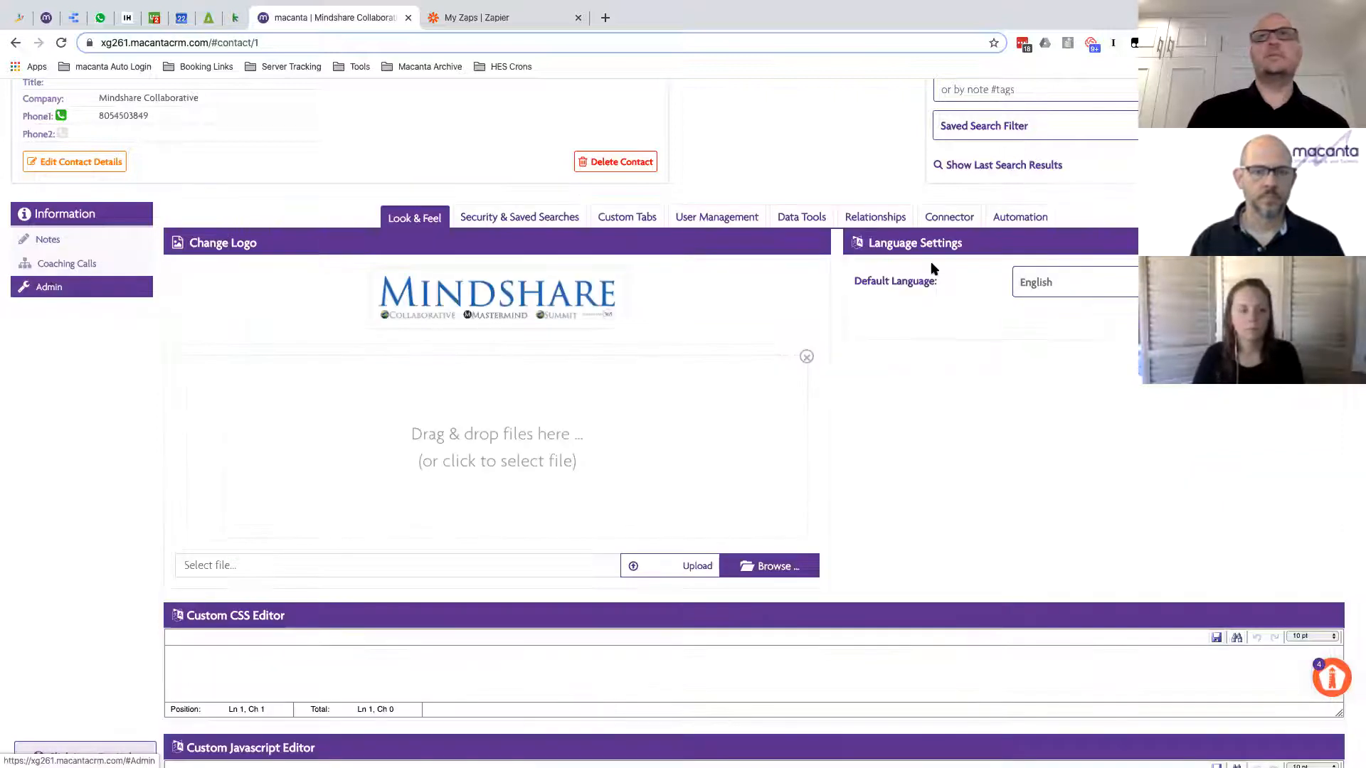
Rename the Client relationship to Member, save the relationships, and reload the page
left_click(882, 219)
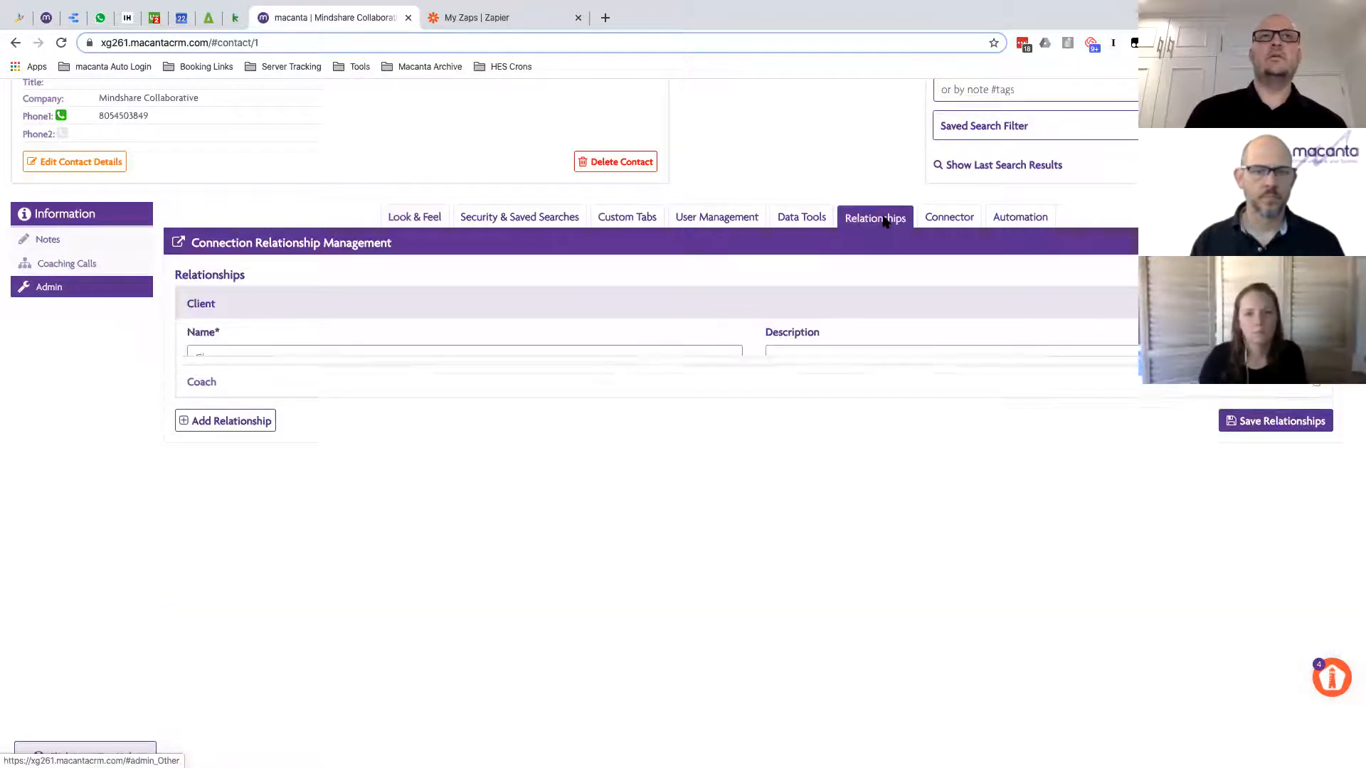
double_click(204, 359)
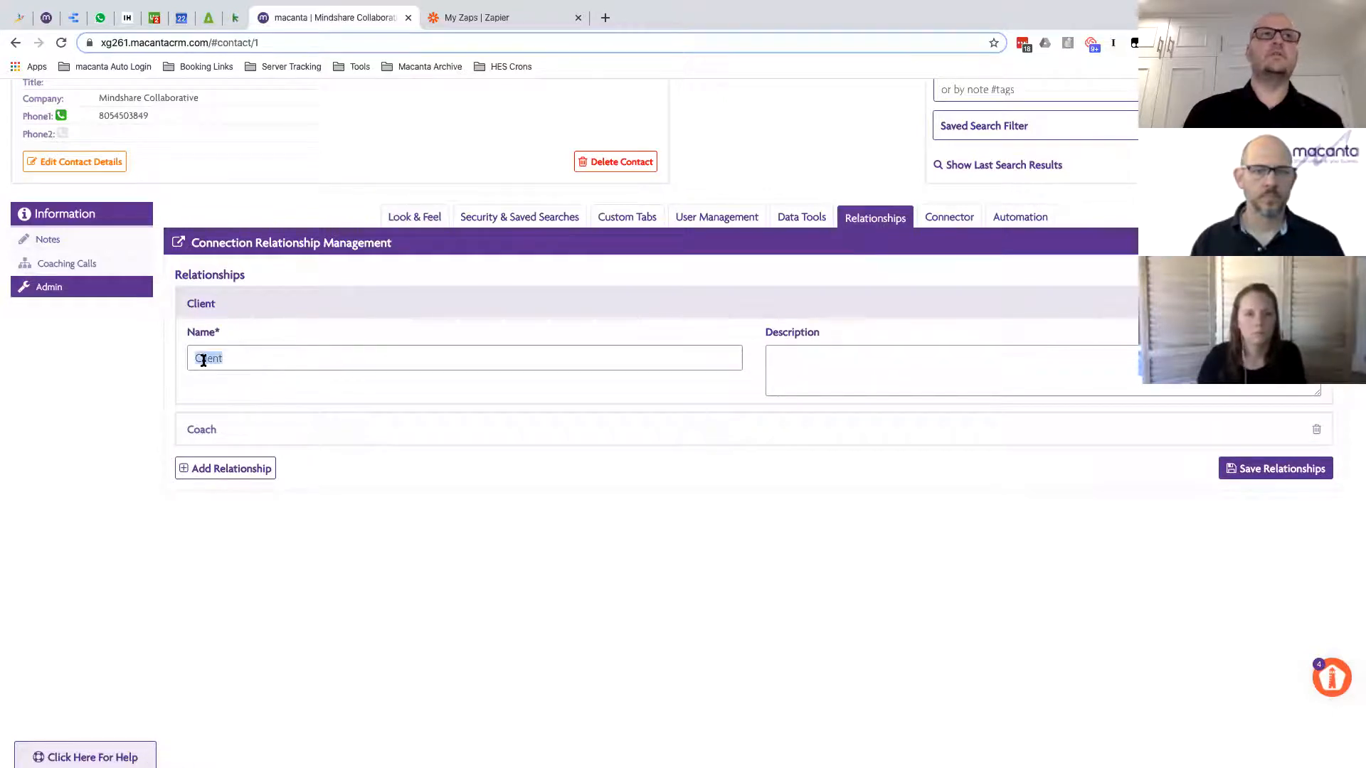
type("Member")
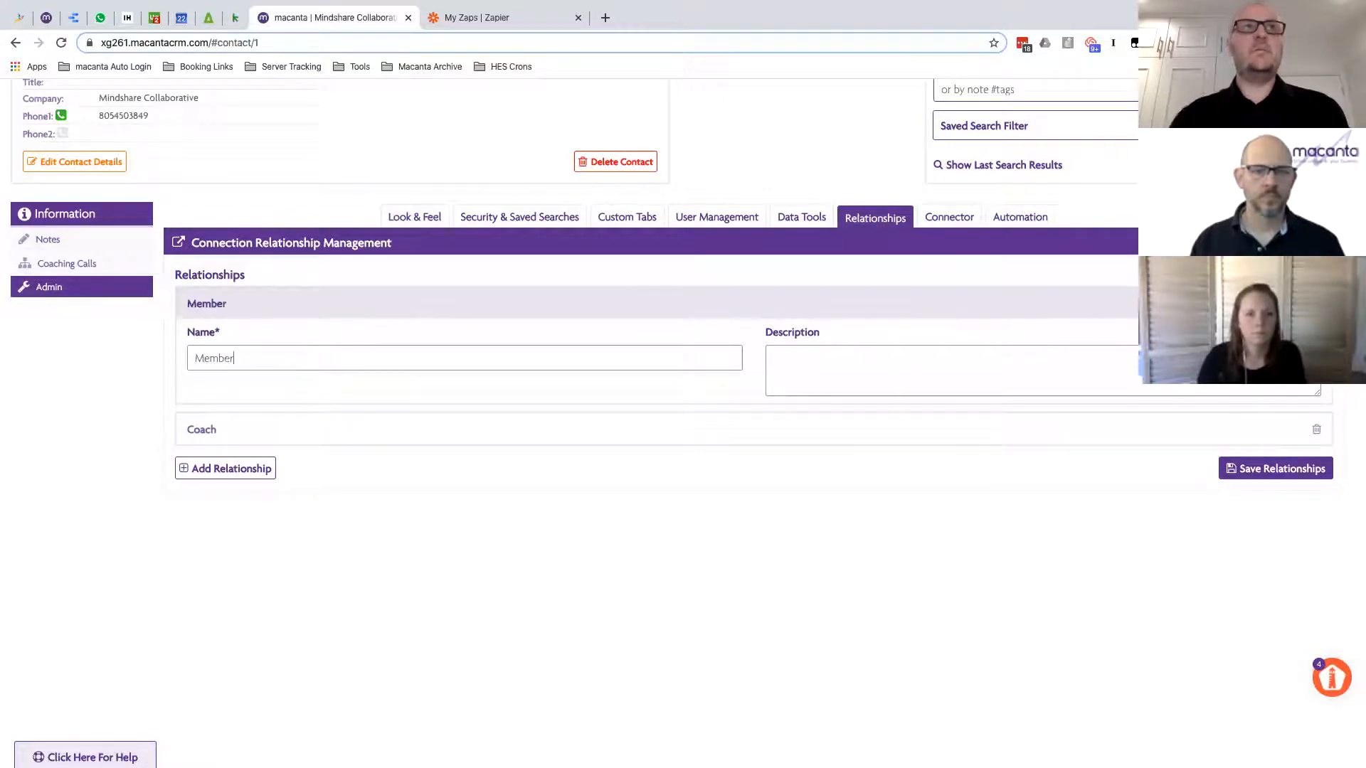
left_click(1274, 467)
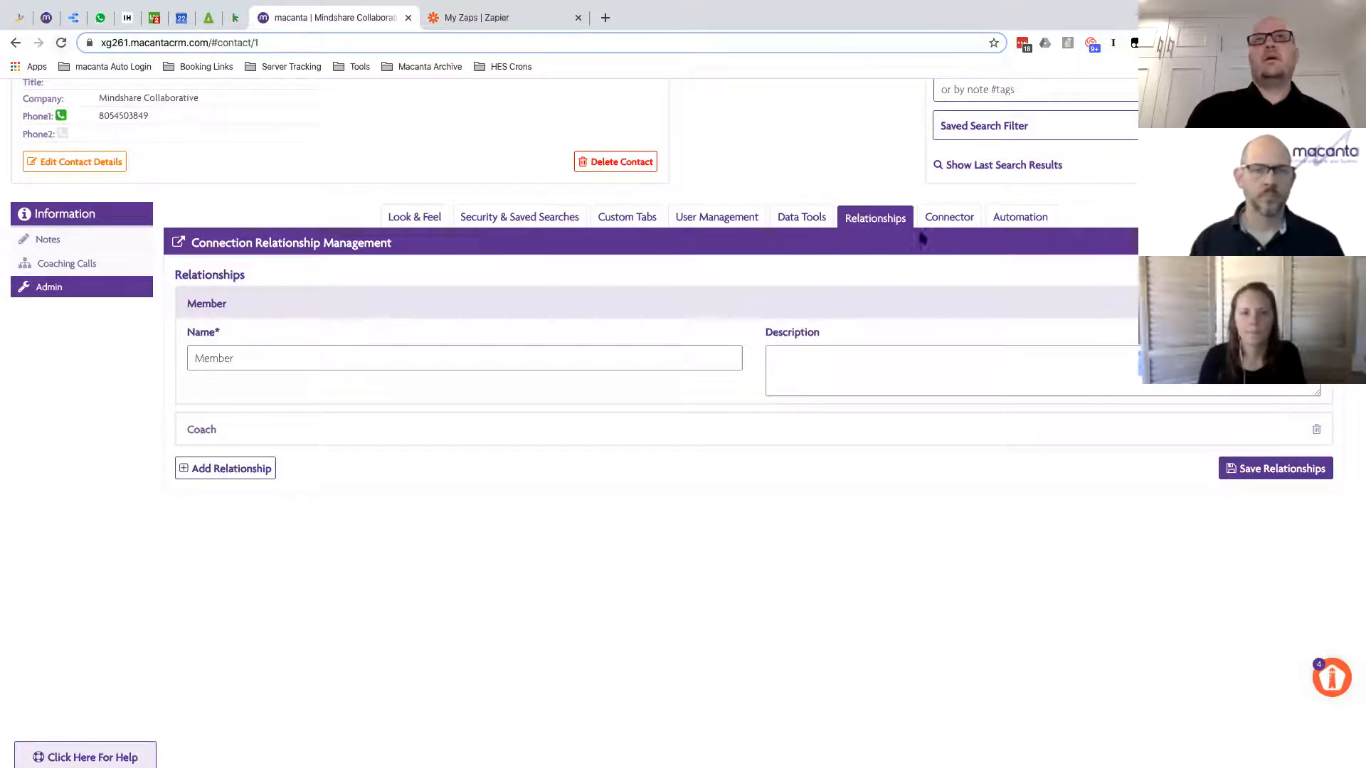
left_click(62, 43)
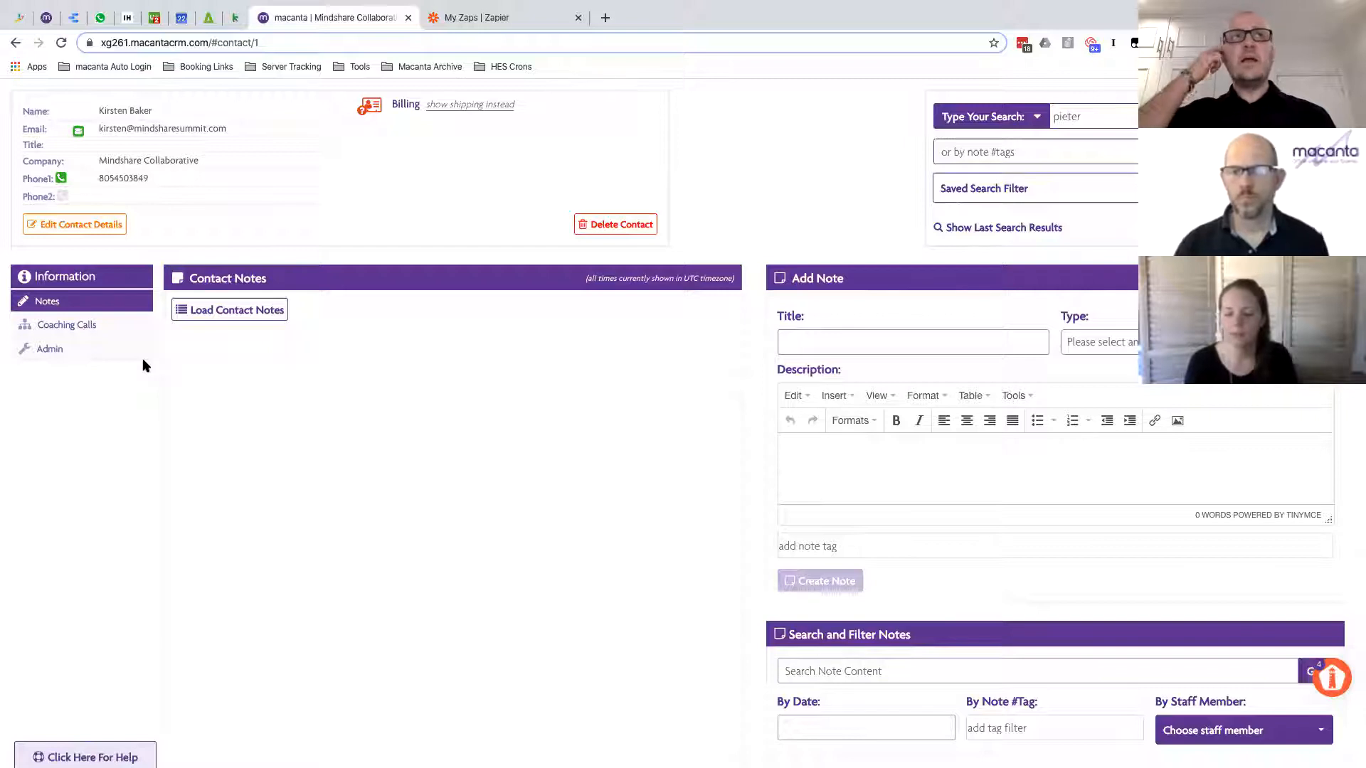
left_click(53, 351)
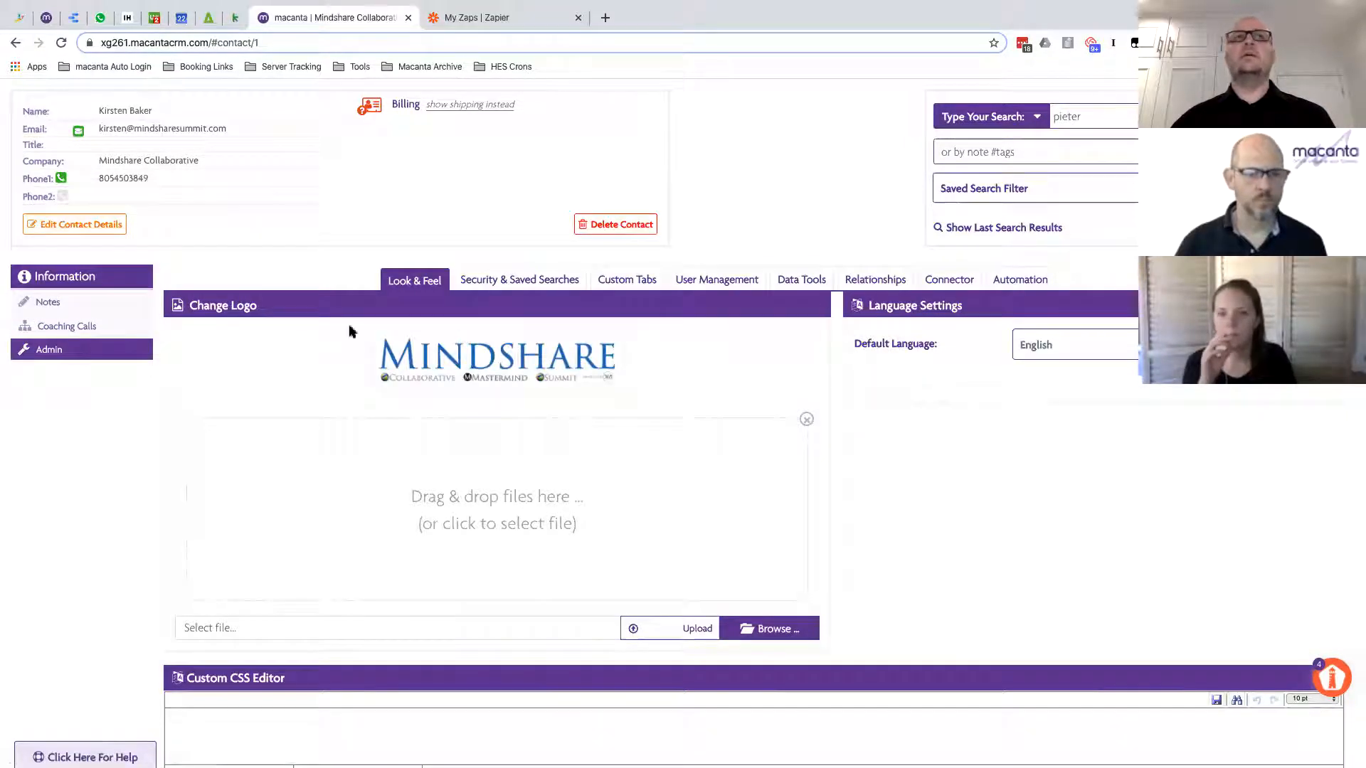
left_click(81, 329)
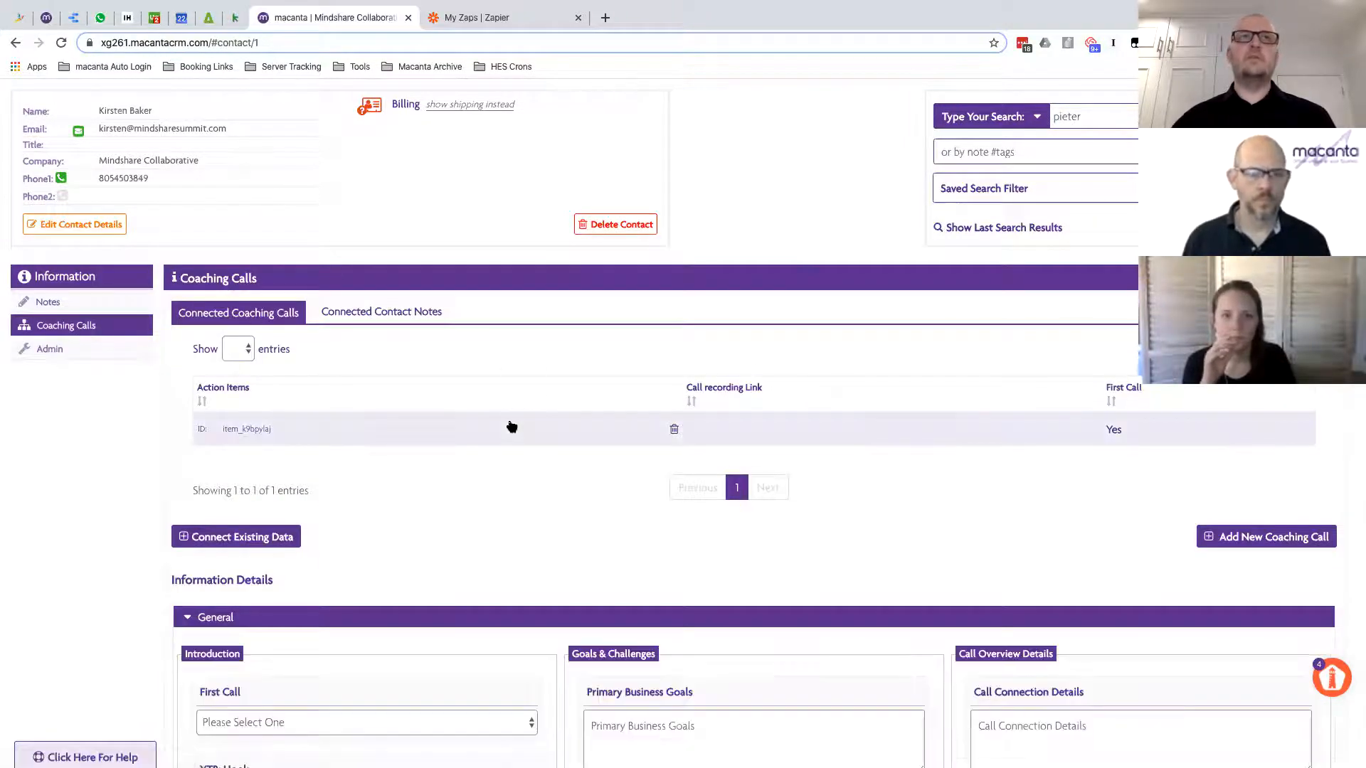
left_click(511, 429)
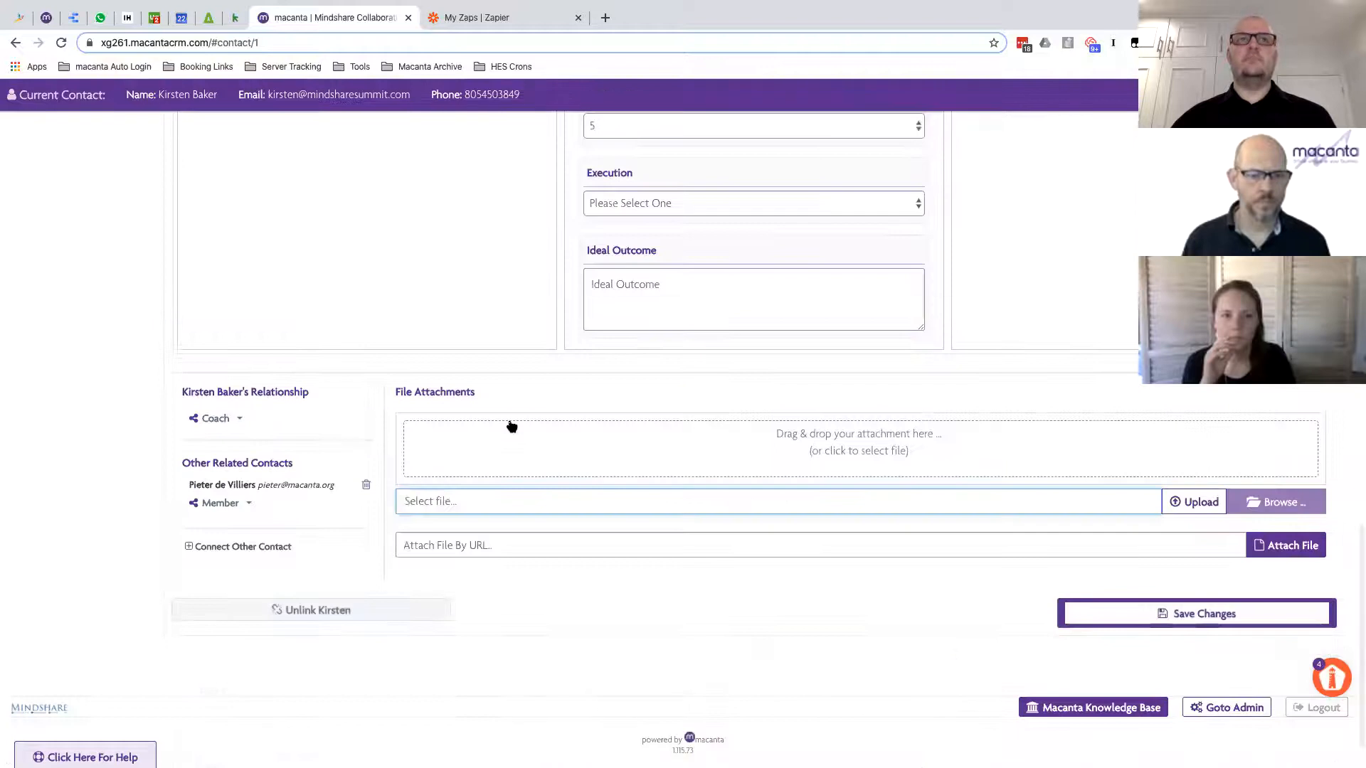
scroll(511, 427, "up", 4)
scroll(511, 427, "up", 10)
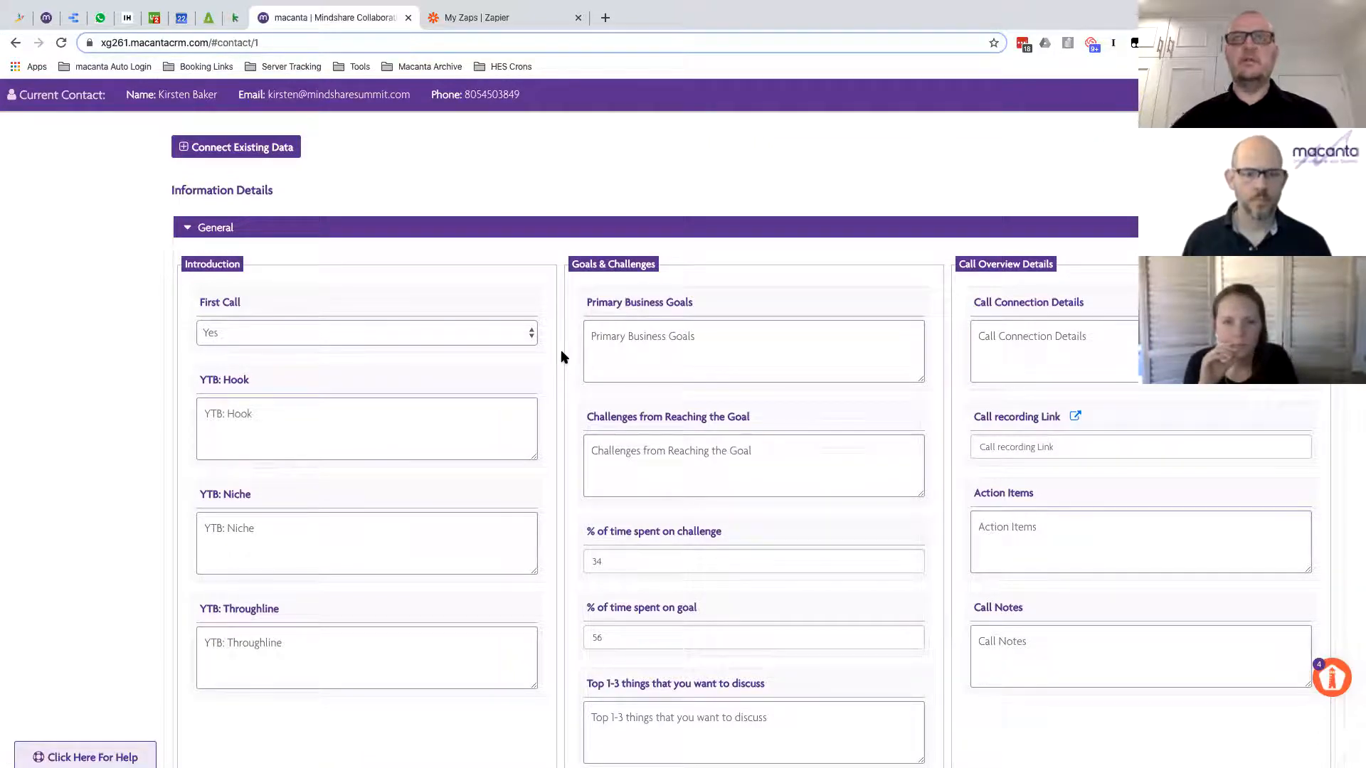
scroll(562, 356, "down", 3)
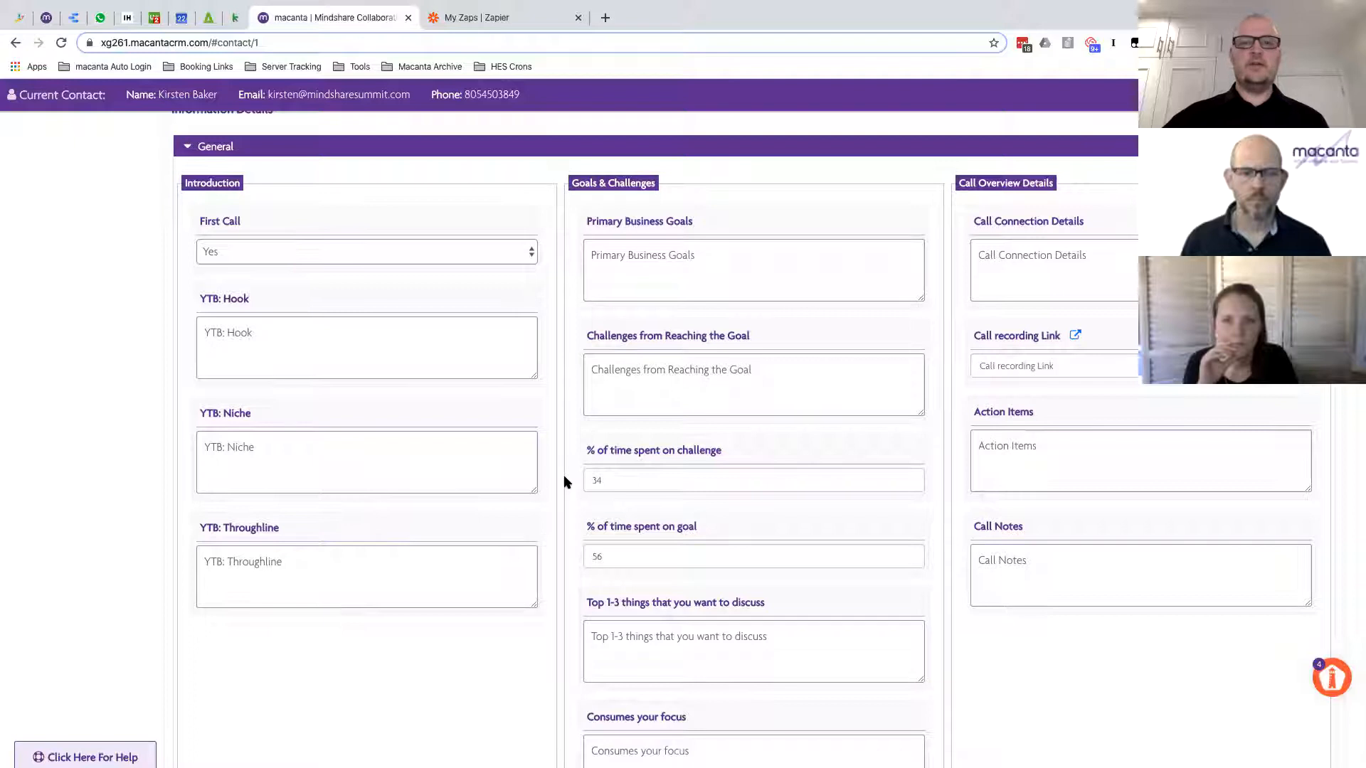
scroll(564, 482, "down", 7)
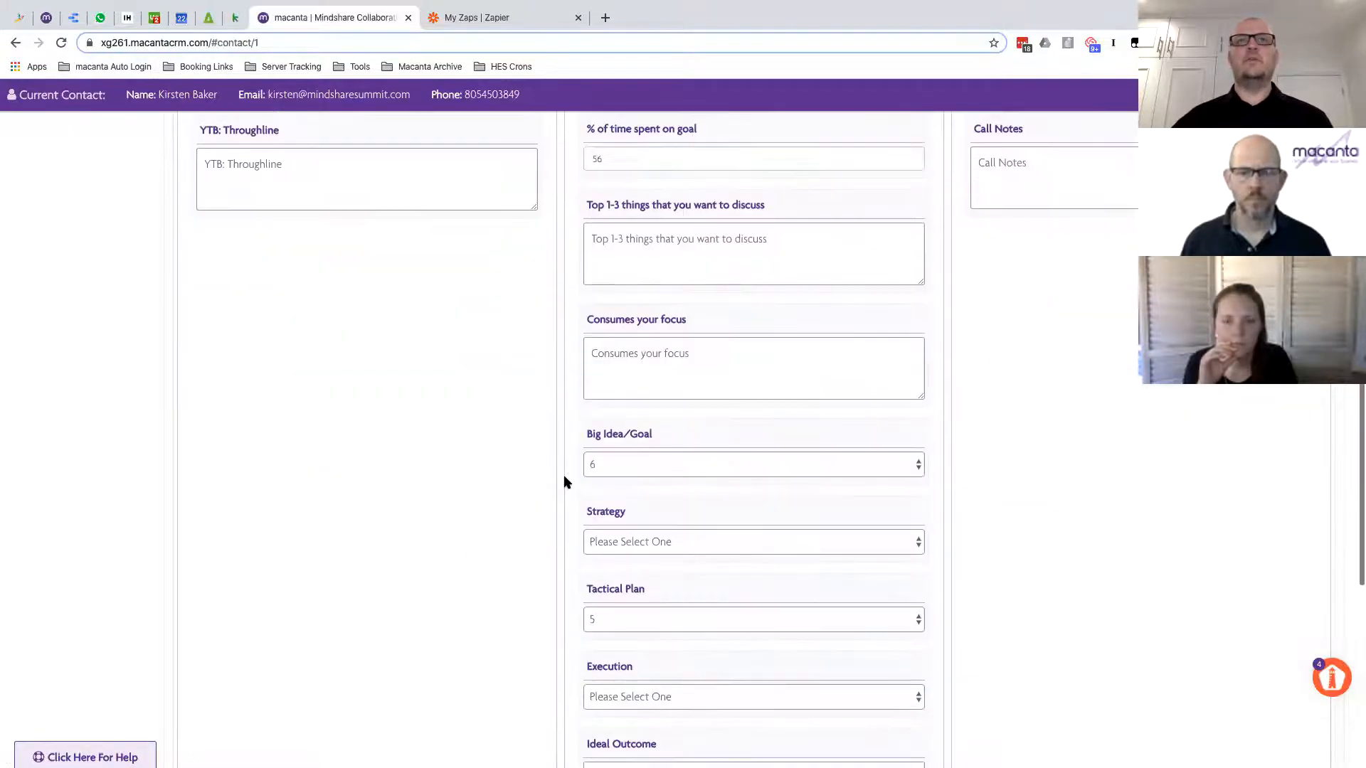
scroll(564, 481, "down", 3)
scroll(564, 482, "up", 1)
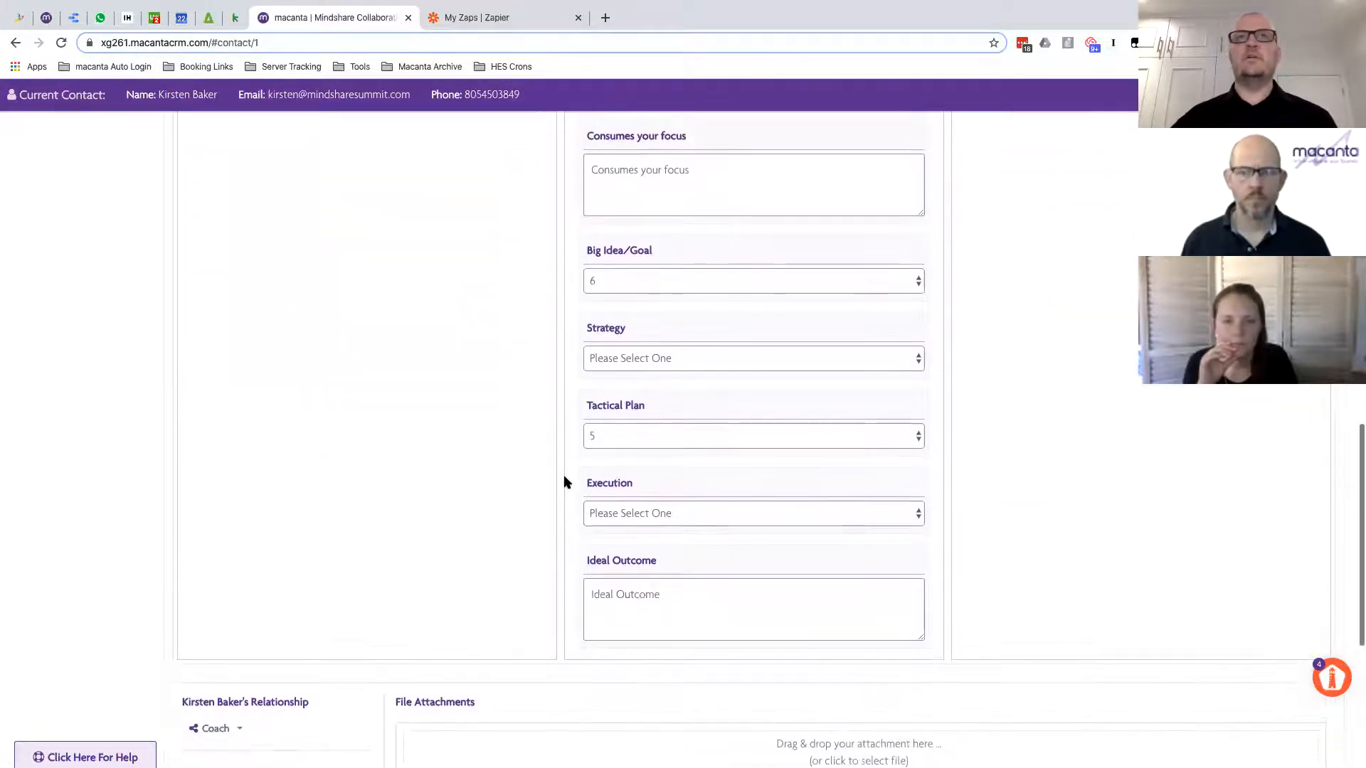
scroll(563, 477, "up", 6)
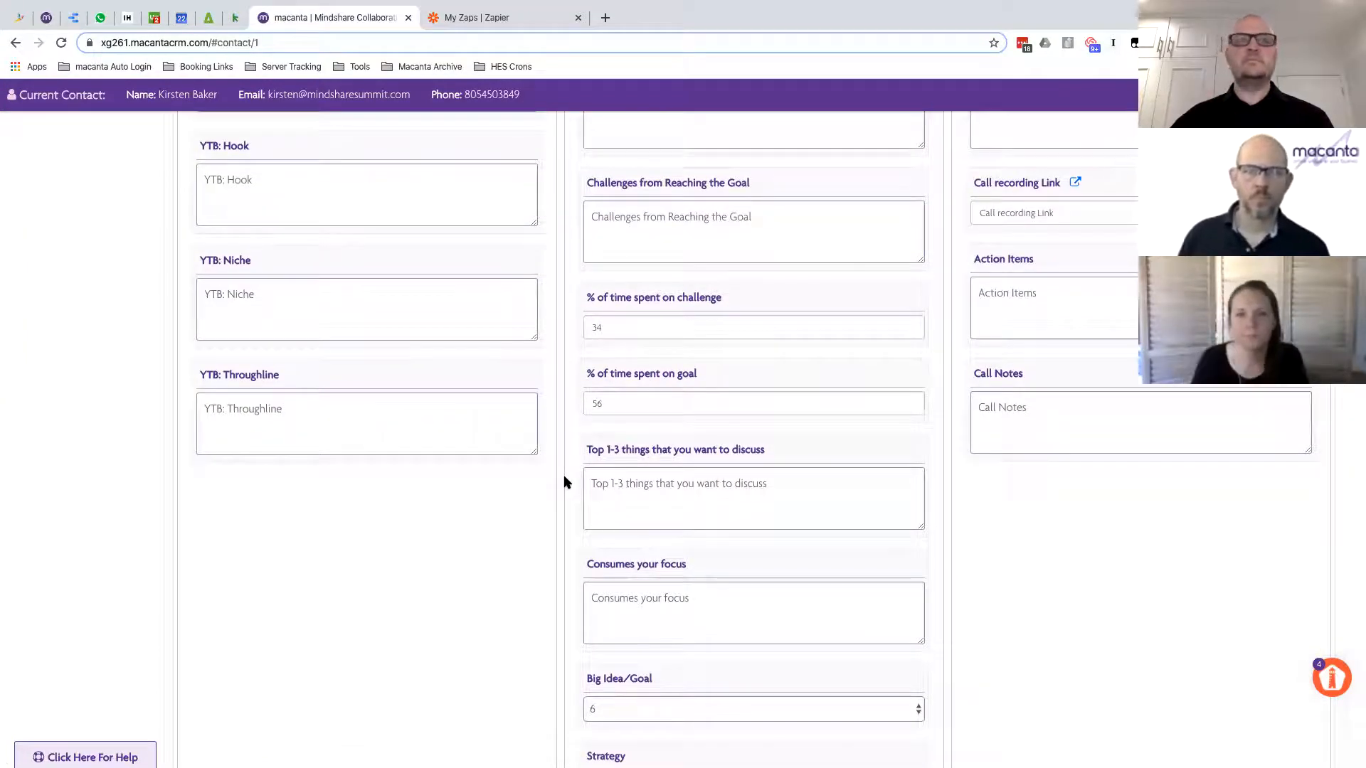
scroll(564, 482, "up", 1)
scroll(563, 481, "up", 2)
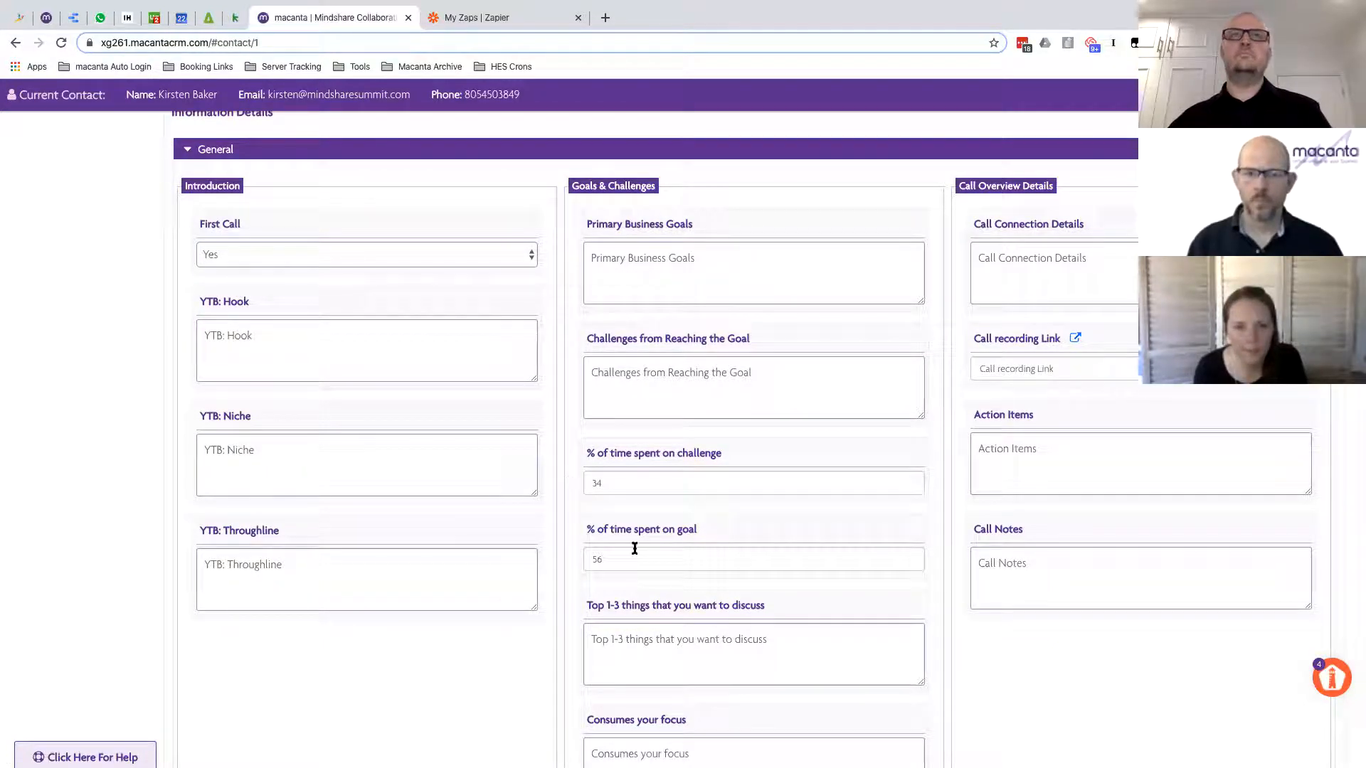
scroll(566, 601, "down", 2)
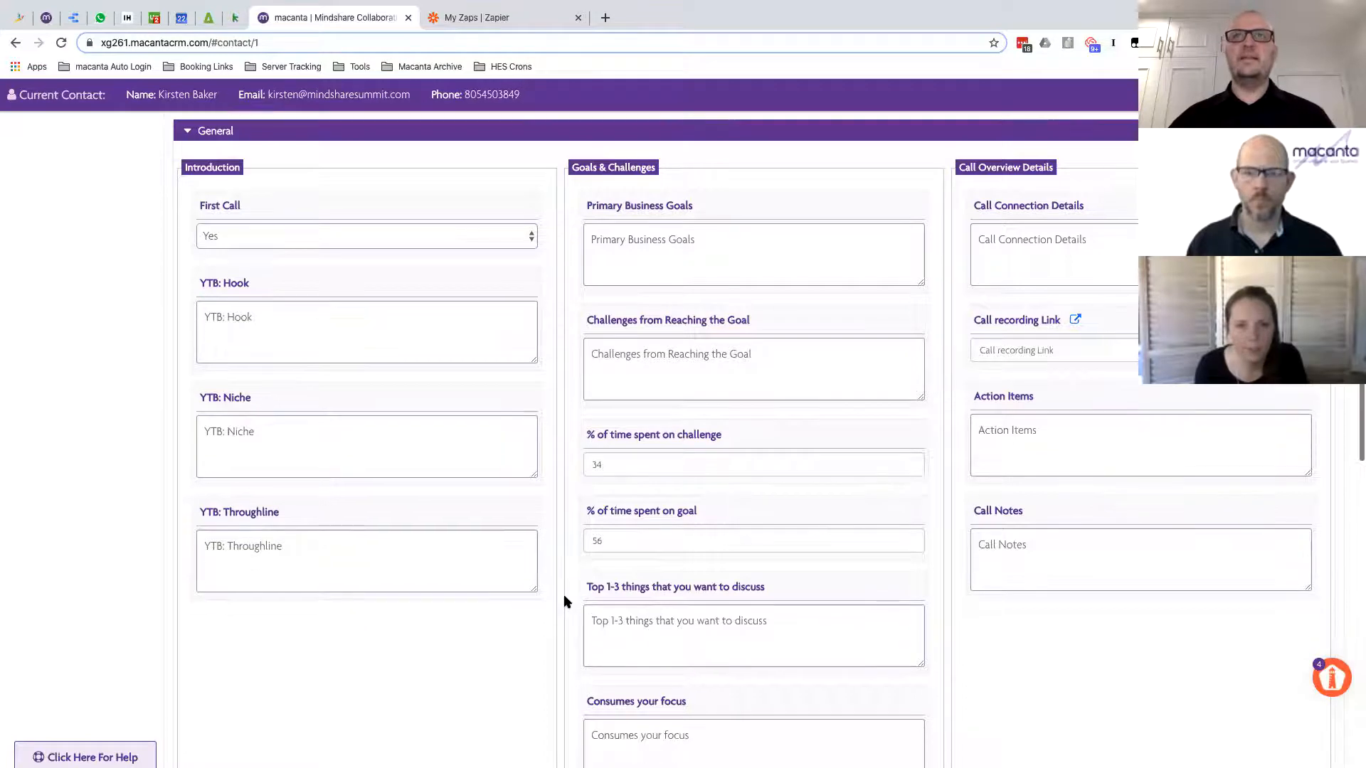
scroll(565, 602, "up", 1)
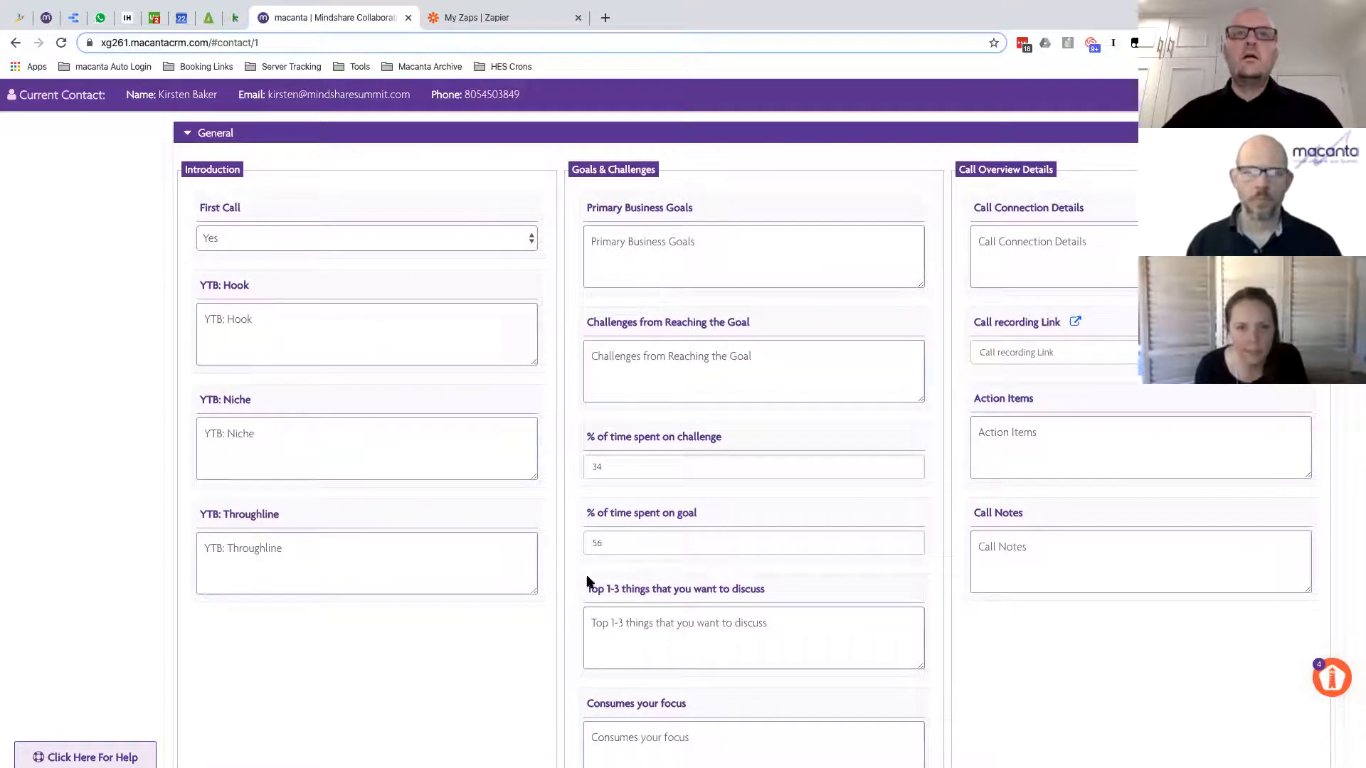
scroll(662, 605, "down", 5)
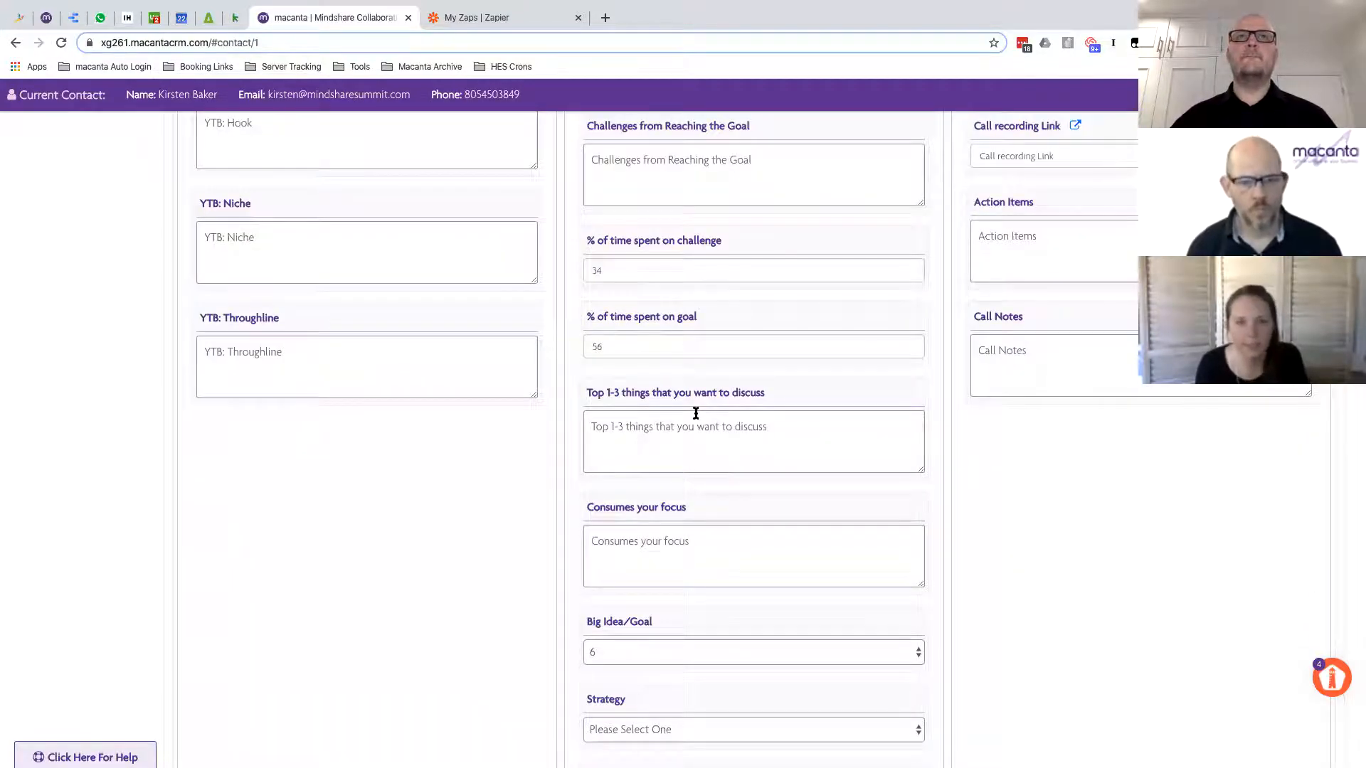
scroll(696, 414, "down", 10)
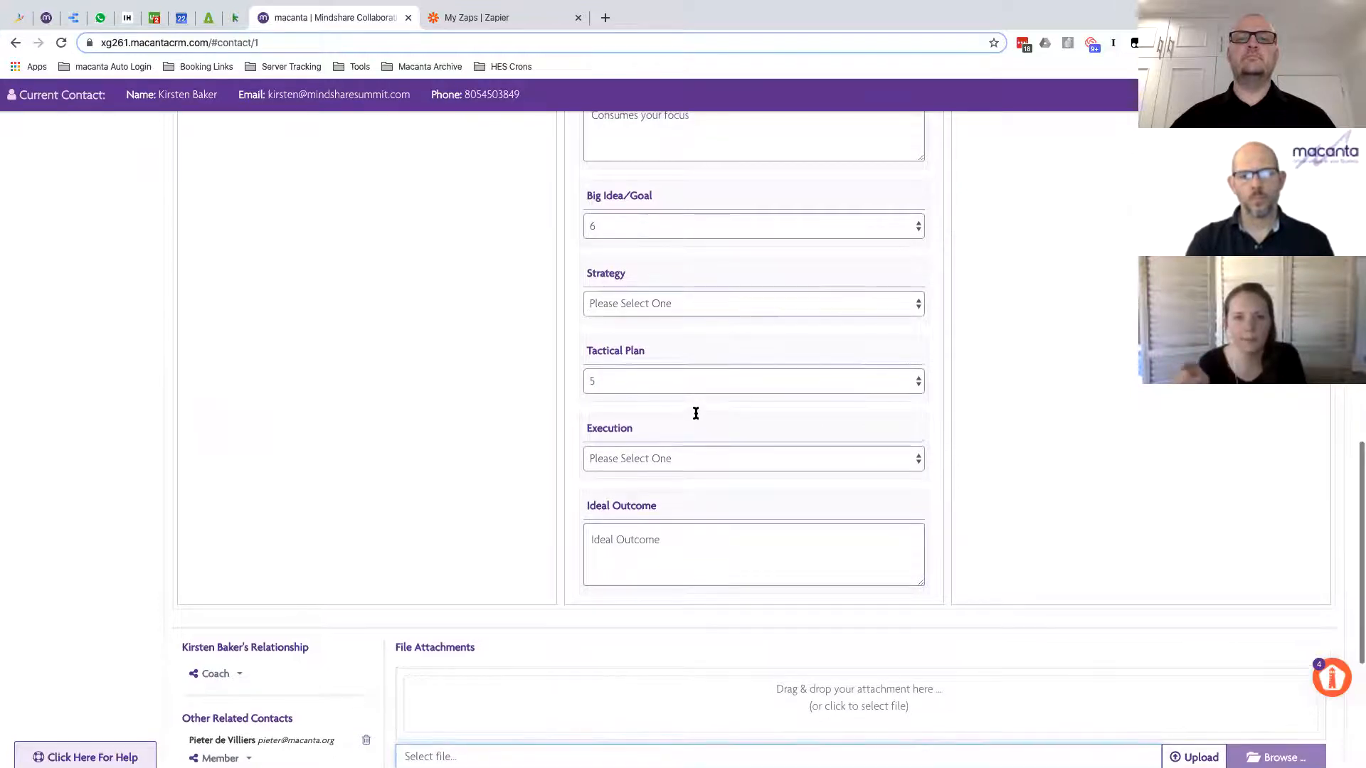
scroll(695, 413, "up", 12)
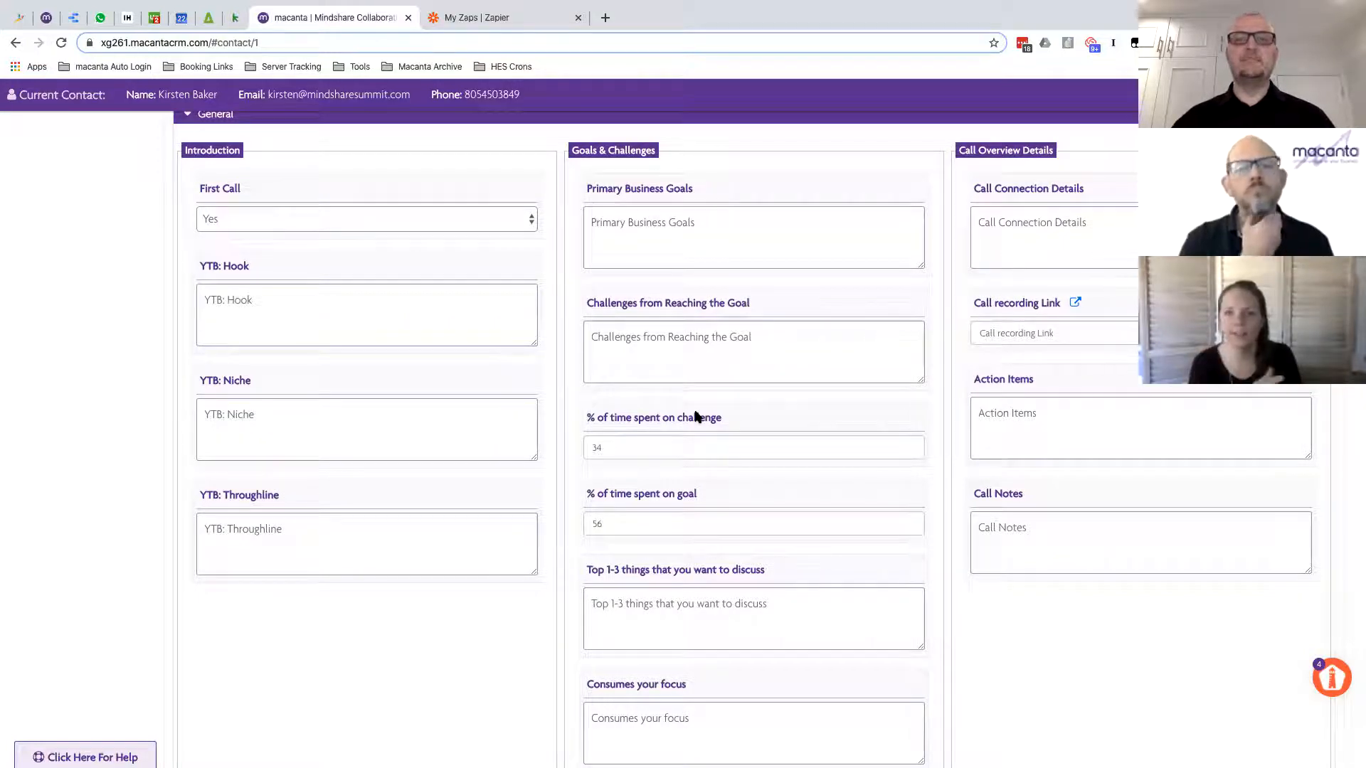
scroll(696, 417, "up", 1)
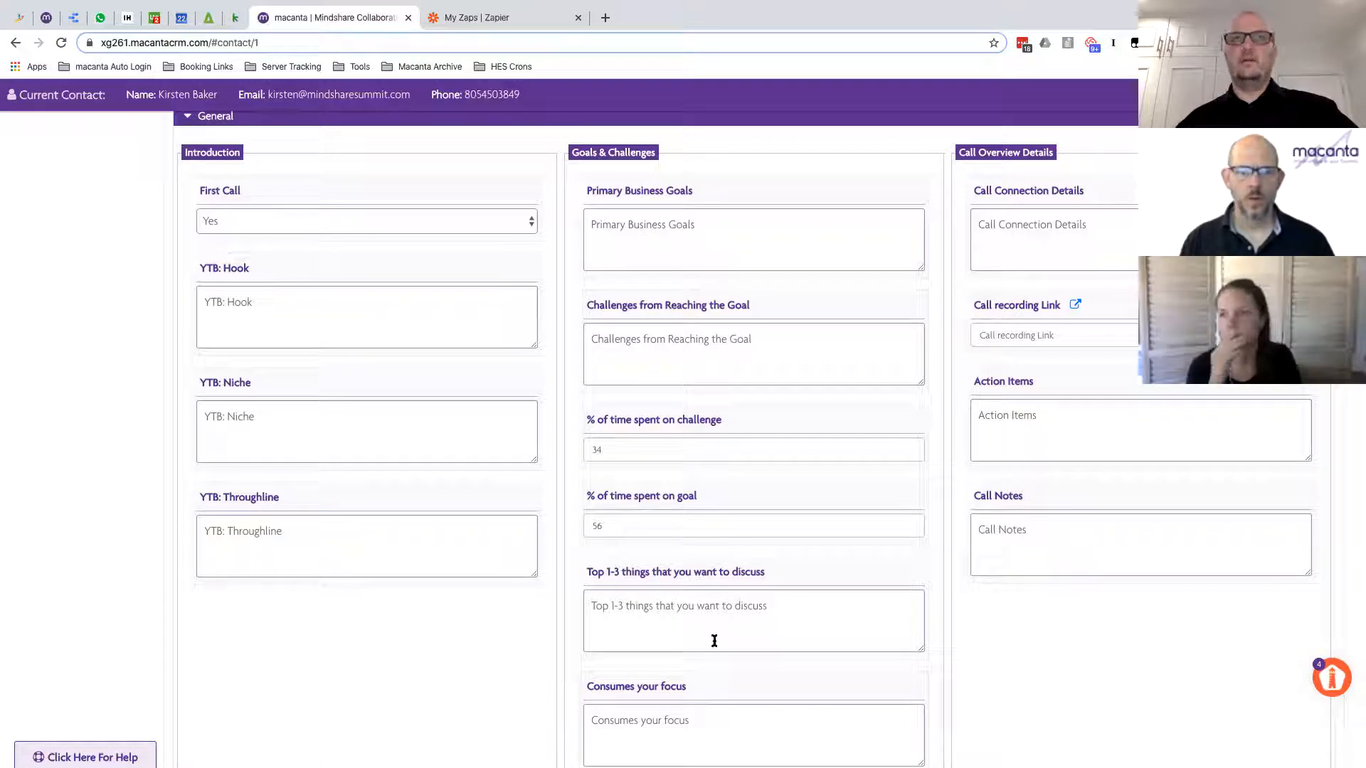
scroll(506, 661, "up", 7)
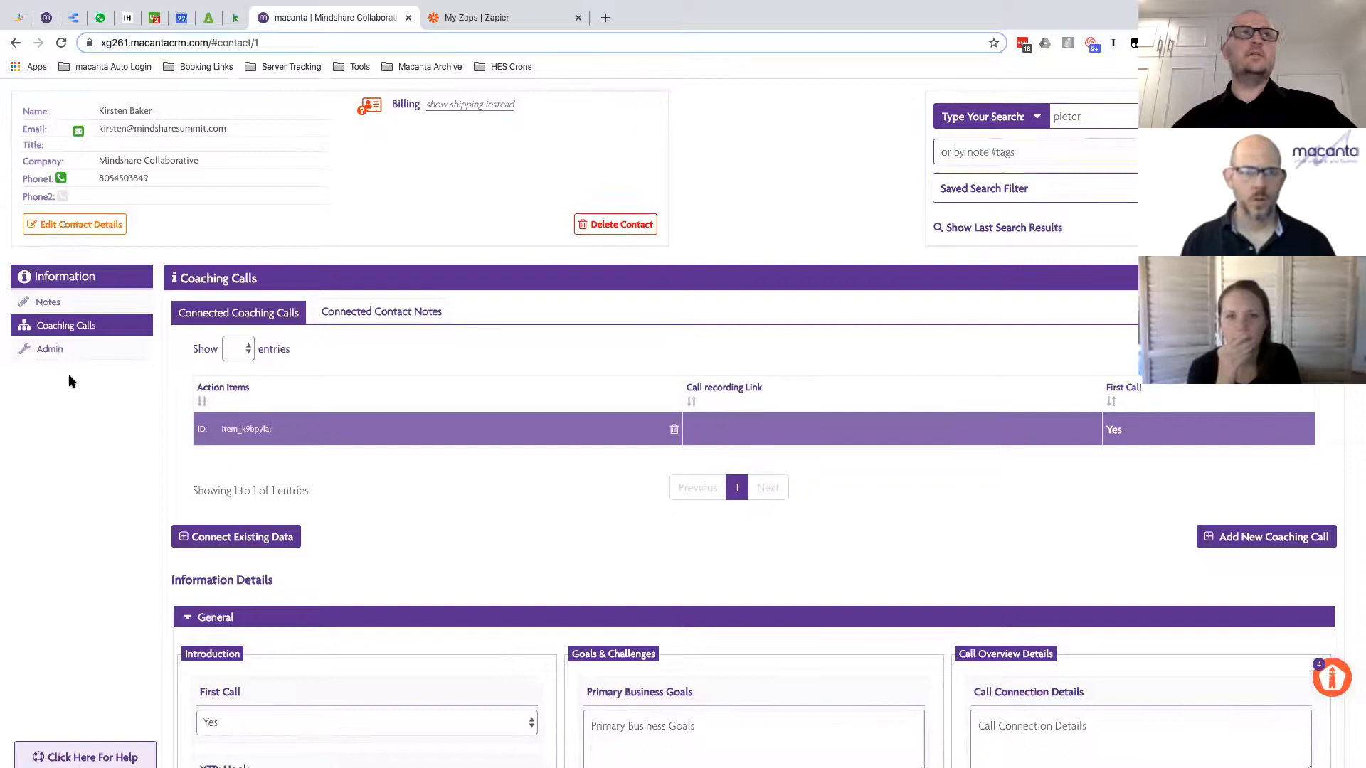
Bring up the Coaching Calls connected info field configuration in Admin
left_click(49, 350)
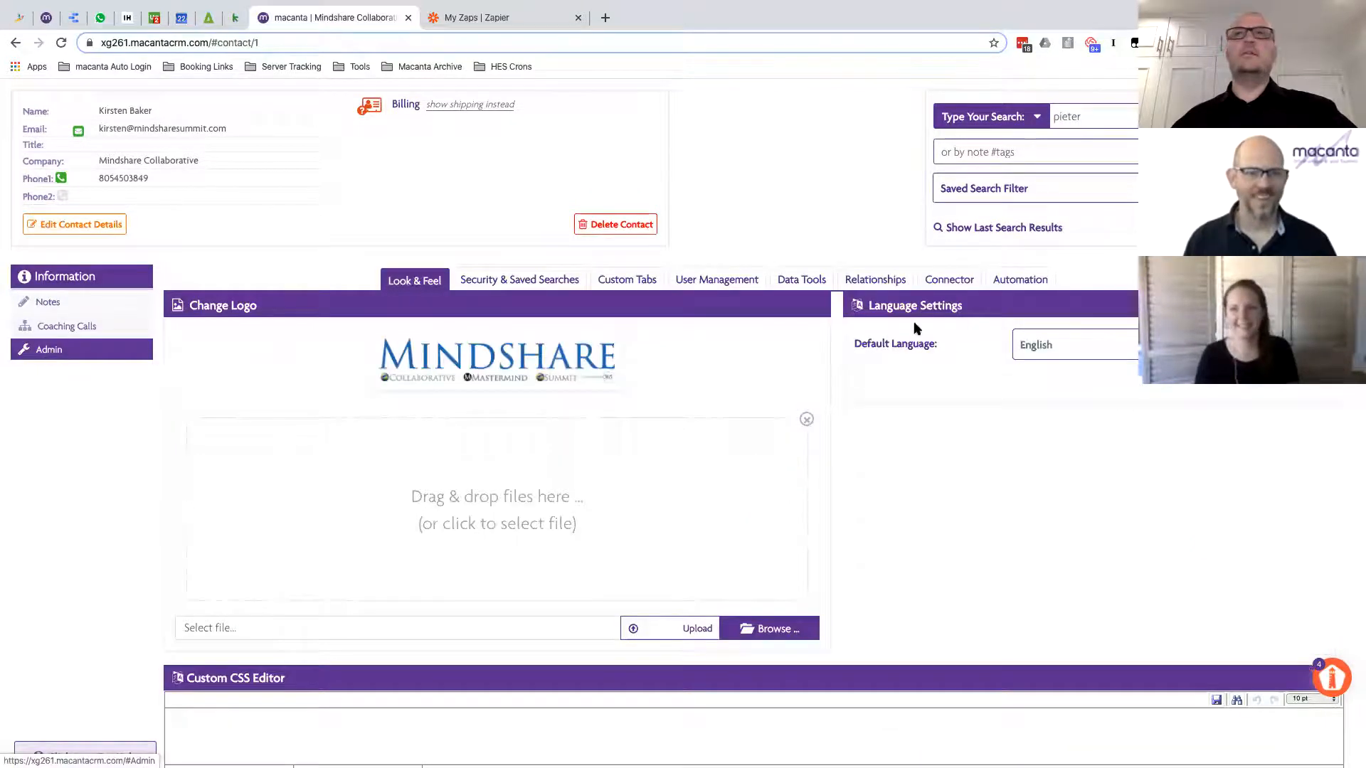
left_click(947, 282)
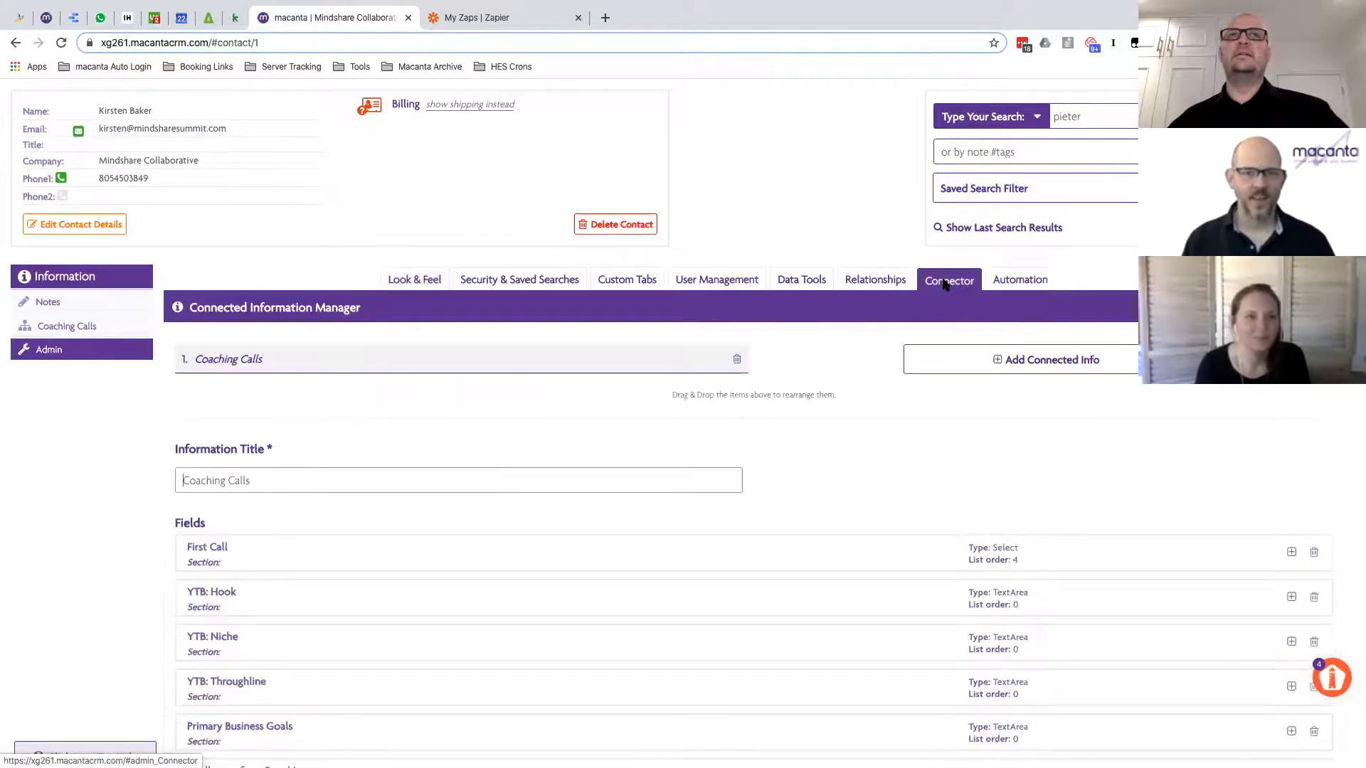
scroll(814, 506, "down", 10)
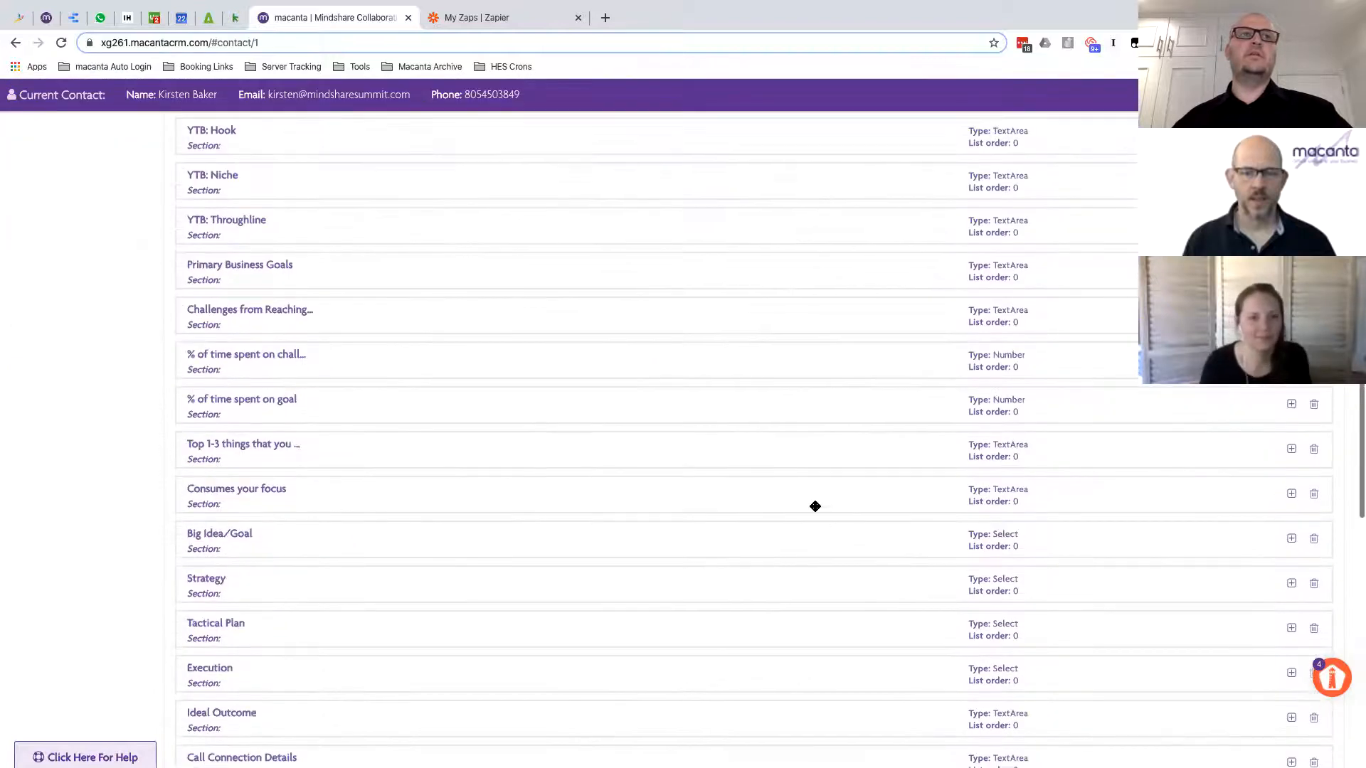
scroll(816, 506, "down", 2)
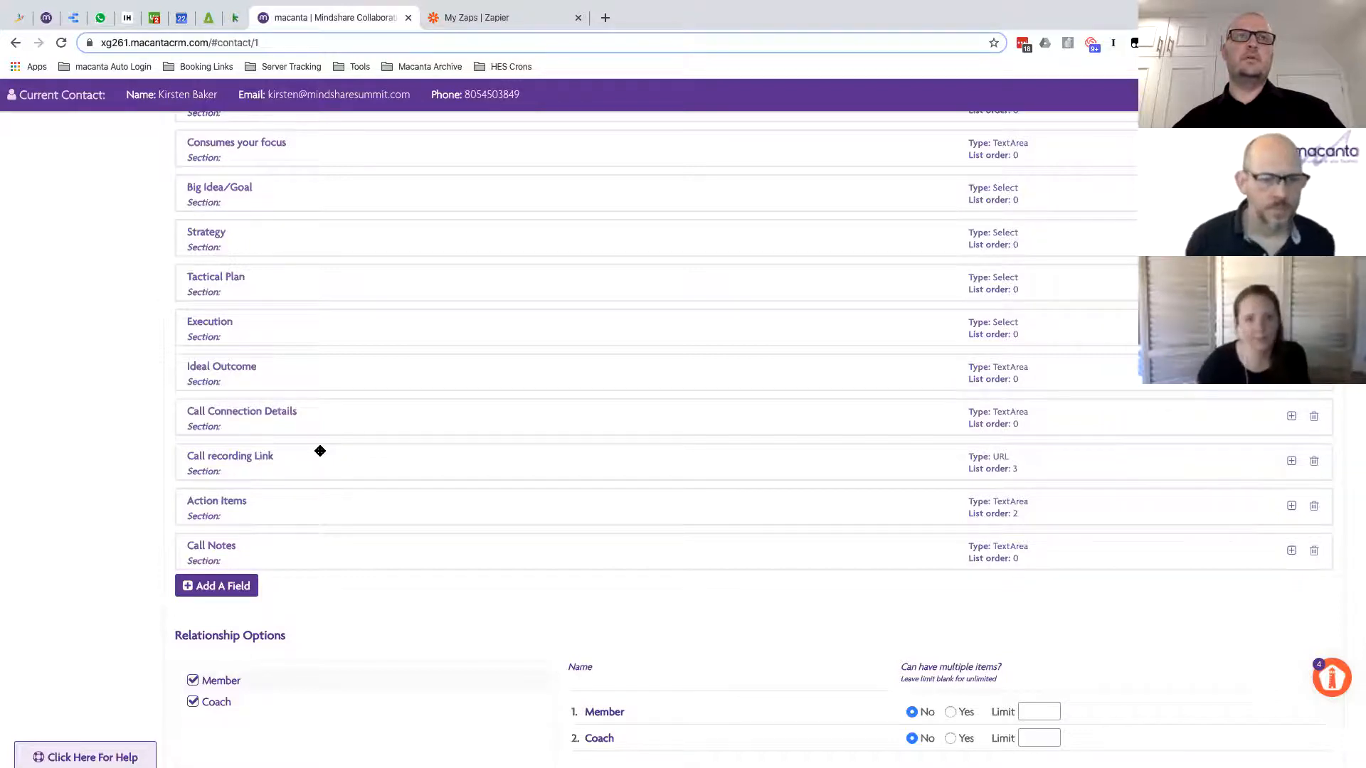
Move Call Connection Details and Call recording Link to the end, and Top 1-3 further down
left_click_drag(331, 422, 325, 551)
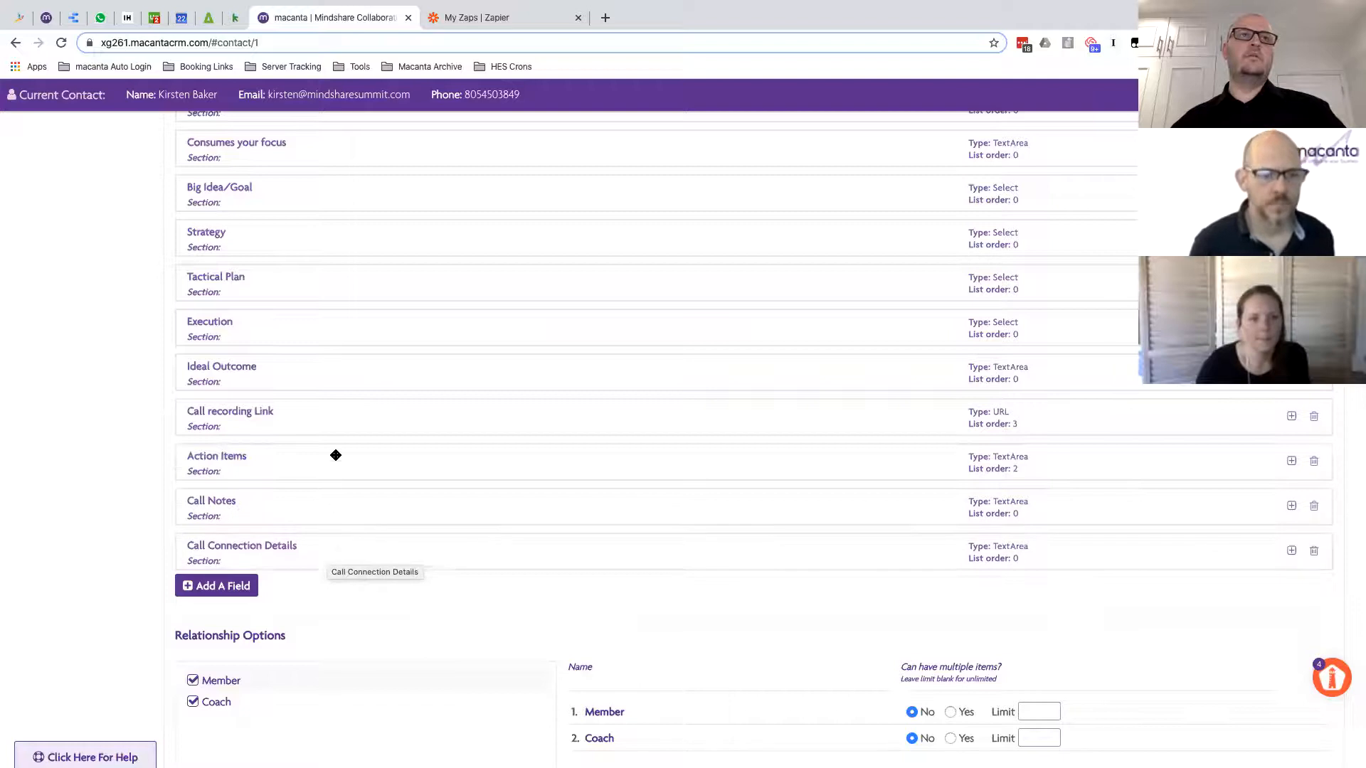
left_click_drag(320, 418, 321, 550)
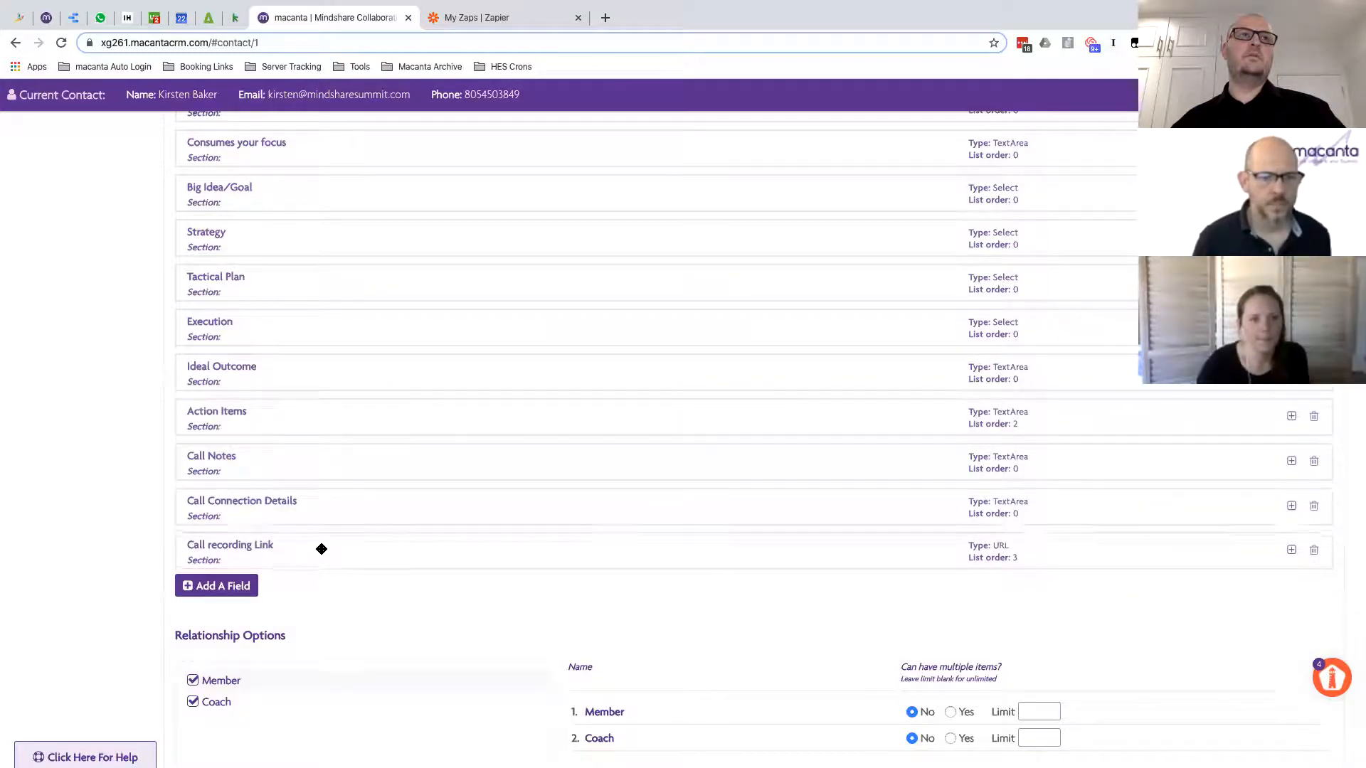
scroll(319, 403, "up", 3)
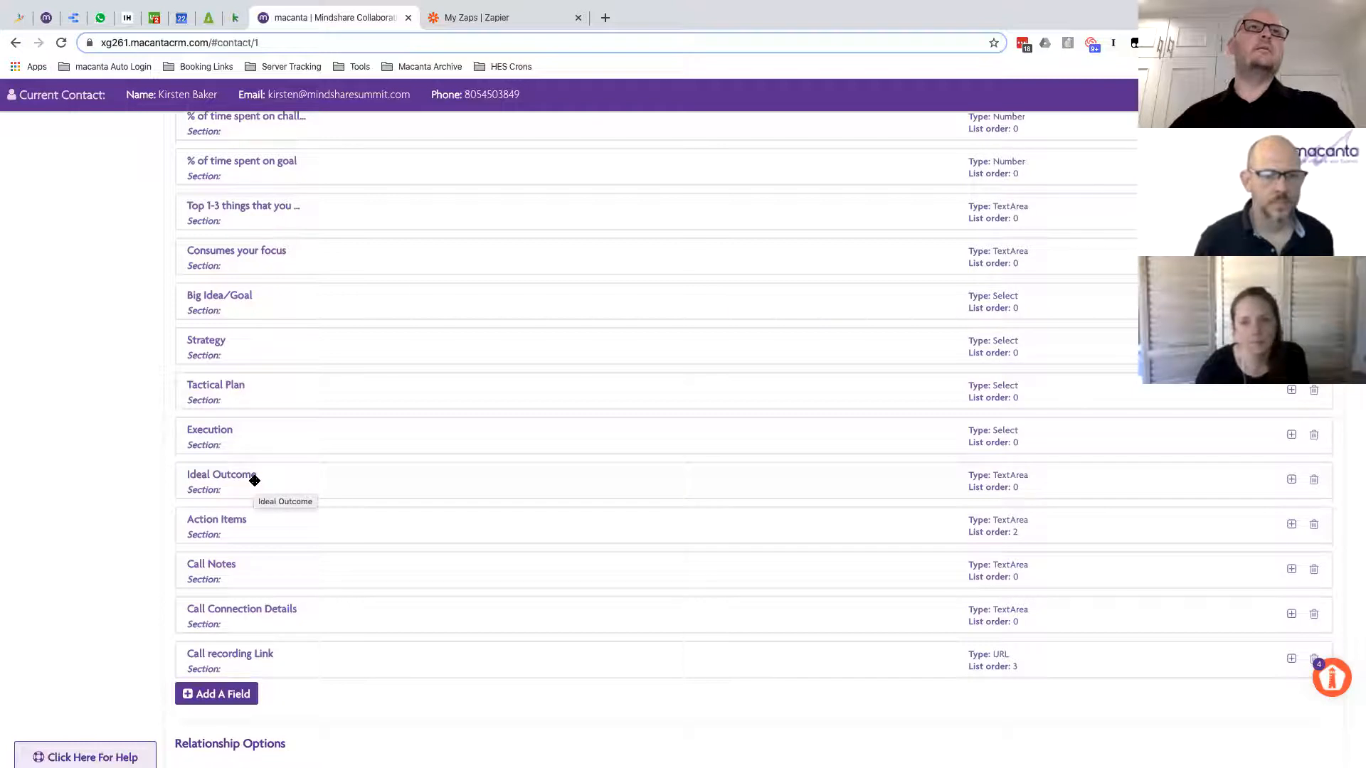
left_click_drag(323, 211, 313, 479)
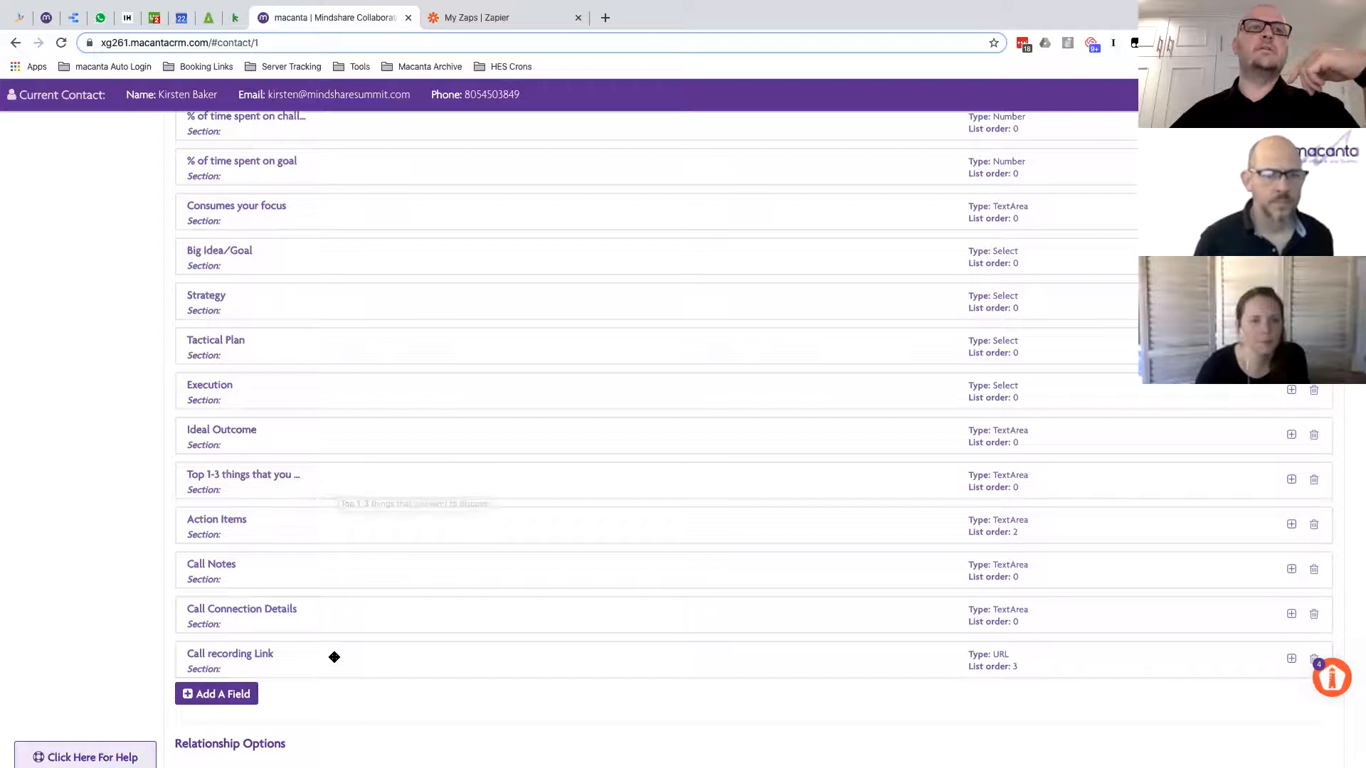
Select the Call Overview Details subsection name in Call recording Link's settings
left_click(335, 657)
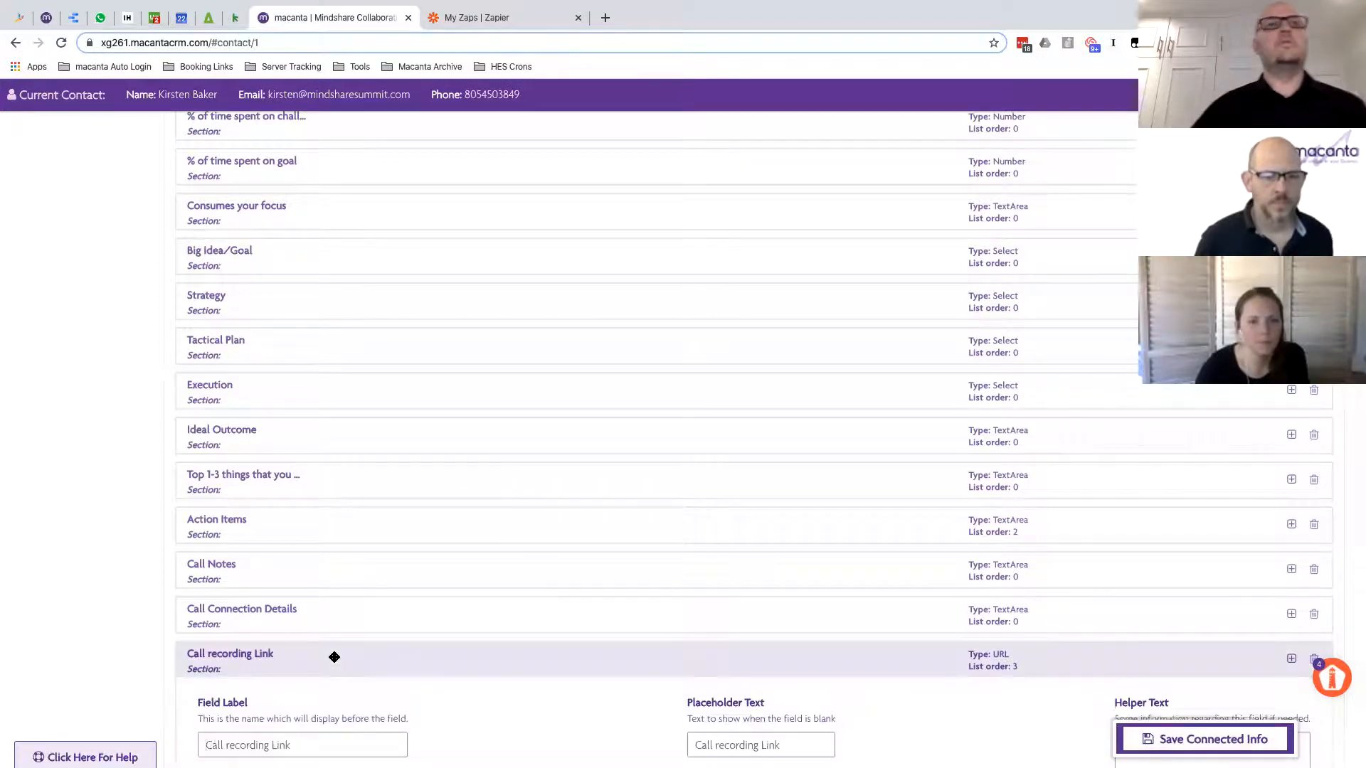
left_click_drag(616, 616, 474, 617)
key("super+c")
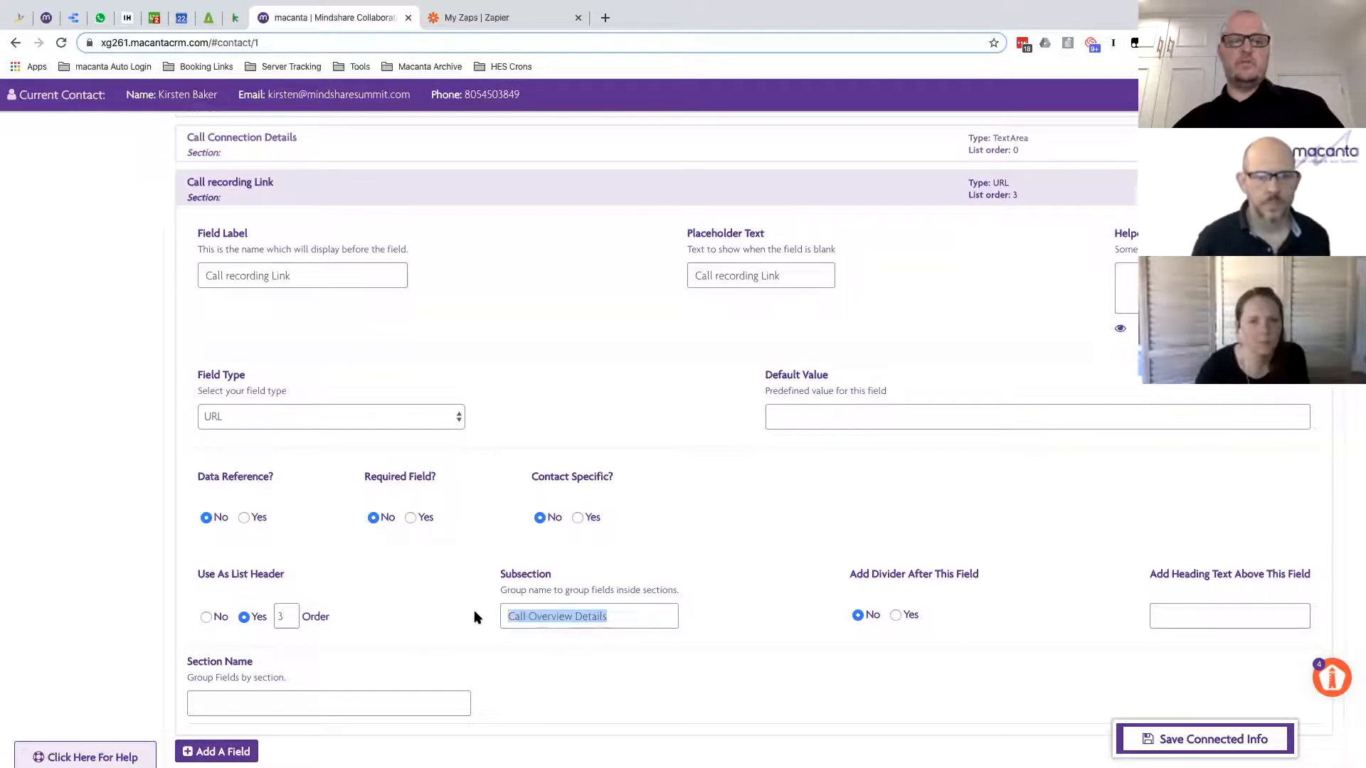
scroll(474, 617, "up", 4)
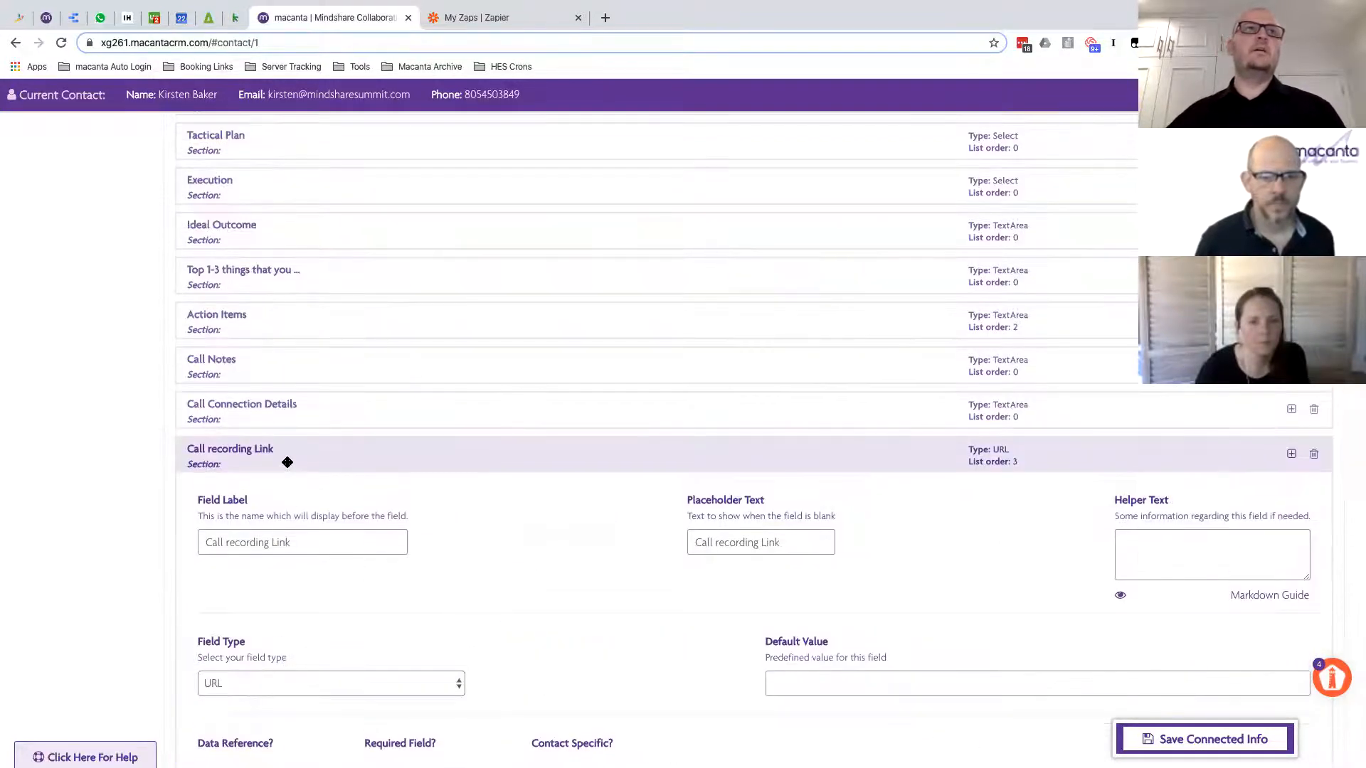
left_click(287, 462)
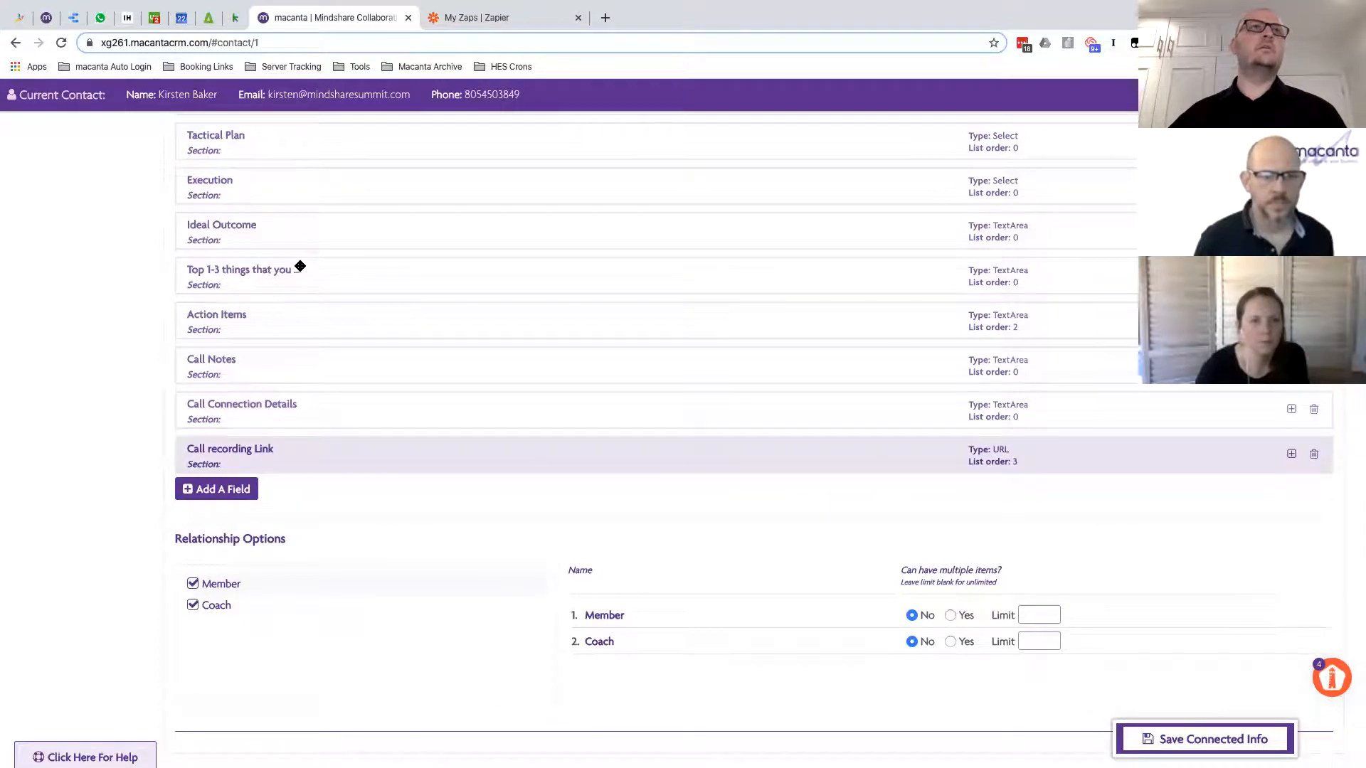
scroll(324, 285, "up", 1)
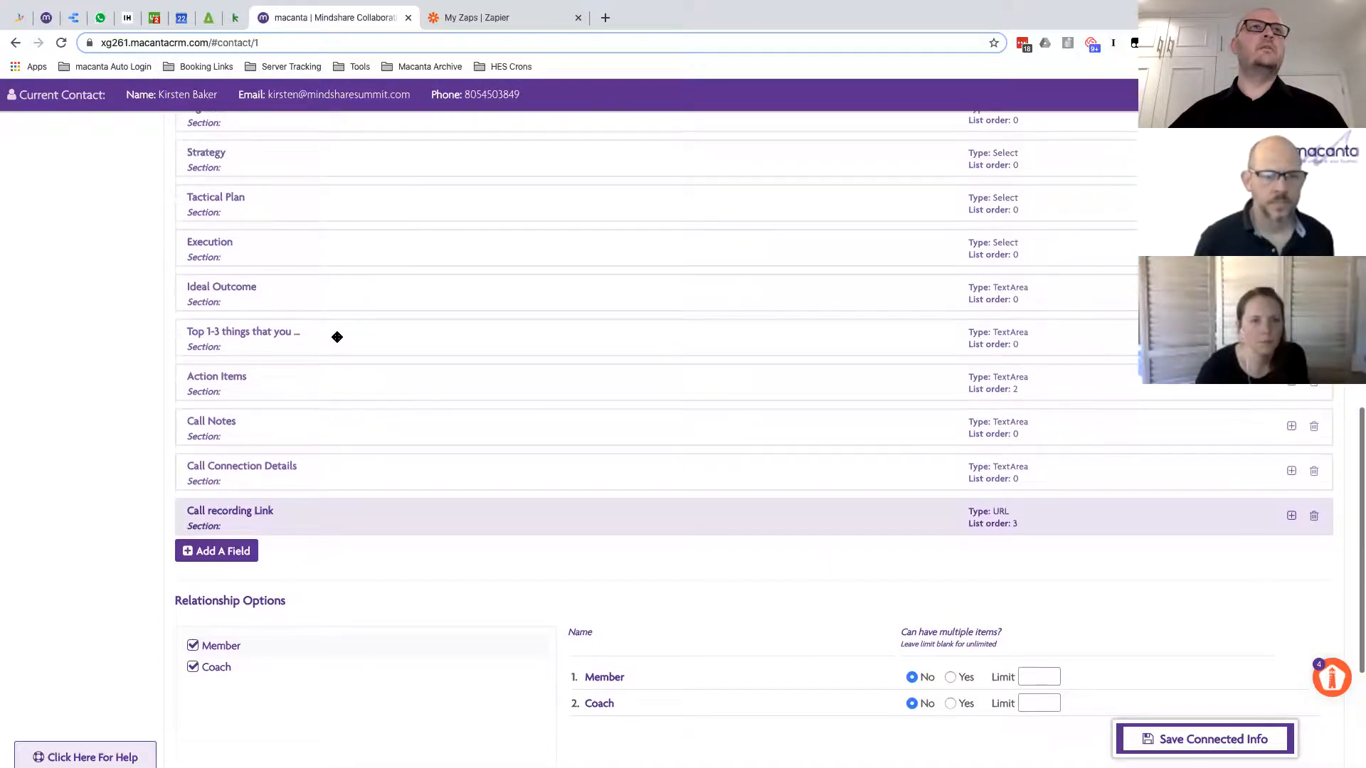
Move the Top 1-3 field above Ideal Outcome and clear its Goals & Challenges subsection
left_click_drag(339, 317, 338, 296)
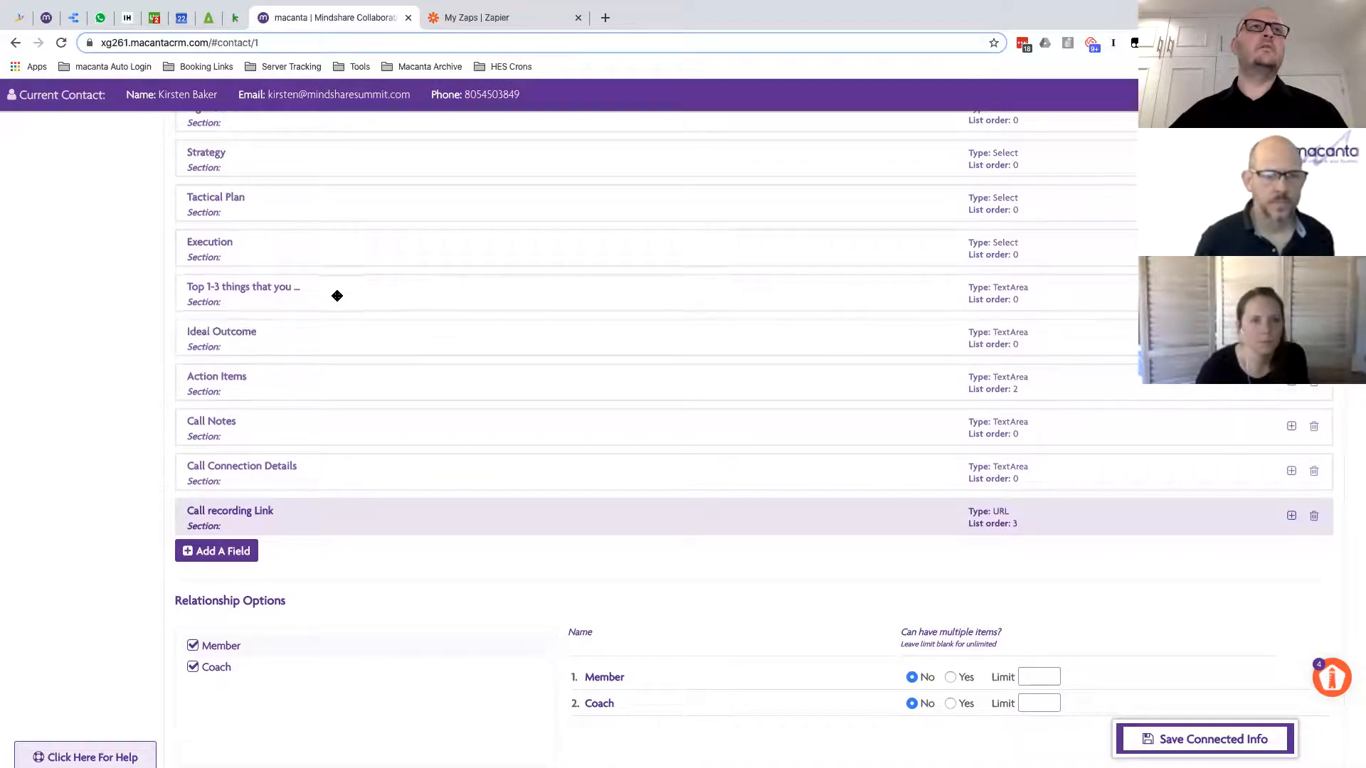
left_click(364, 298)
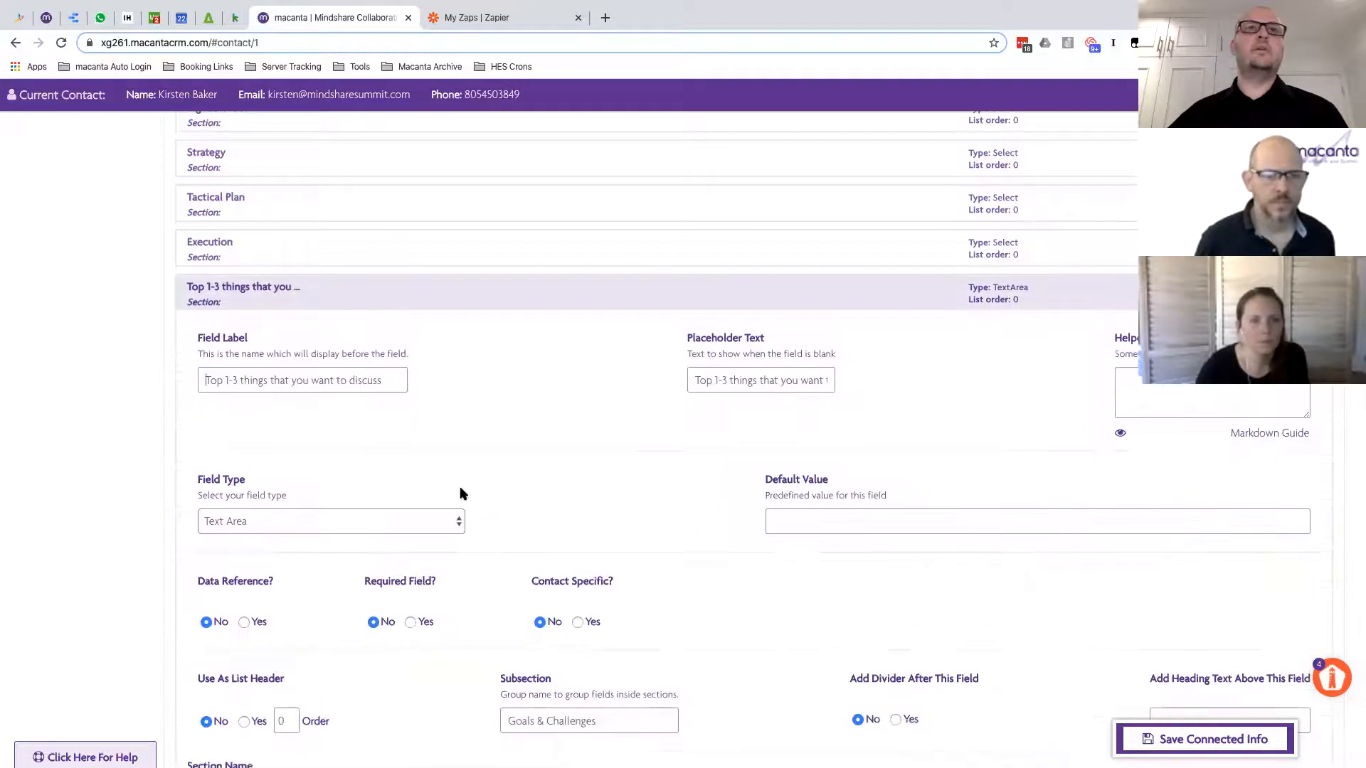
scroll(460, 491, "down", 2)
left_click_drag(602, 522, 455, 521)
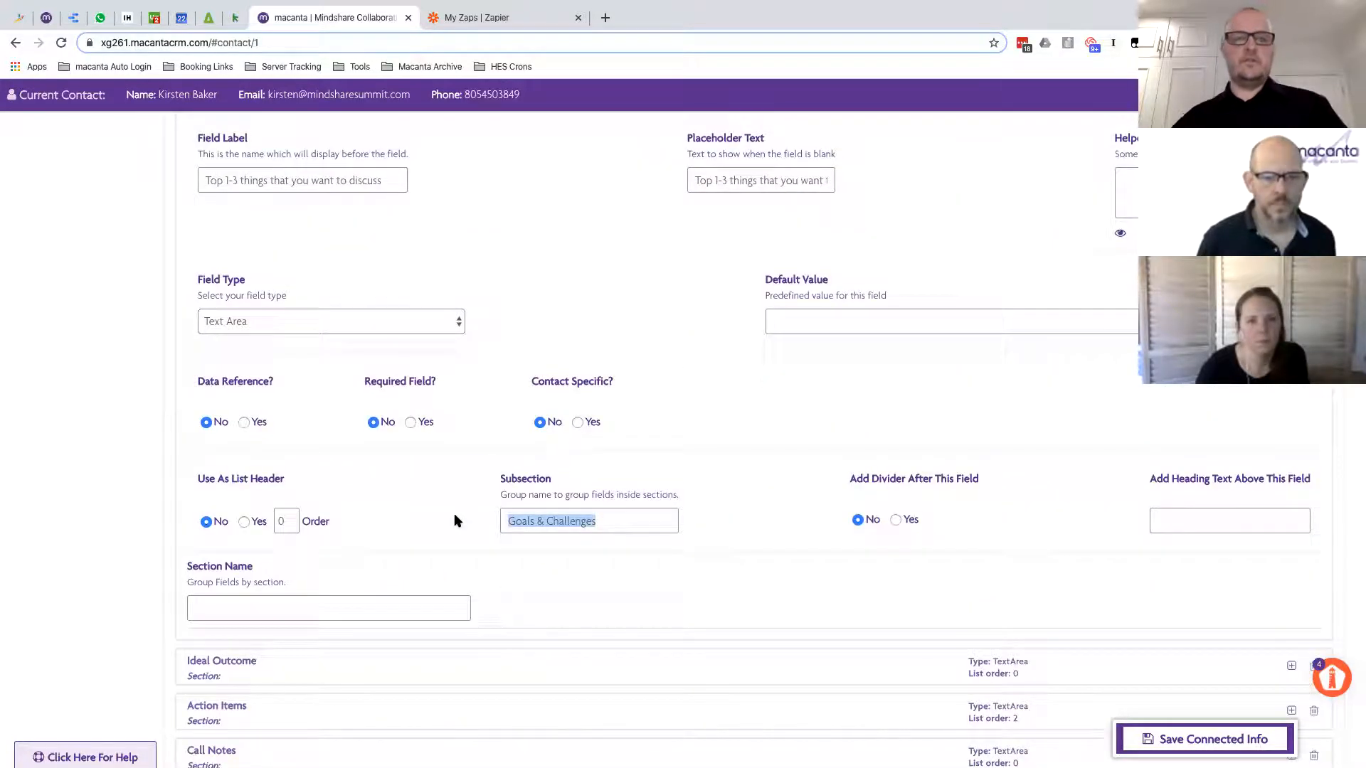
key("BackSpace")
Set Ideal Outcome's subsection to Call Overview Details and save the connected info
left_click(452, 661)
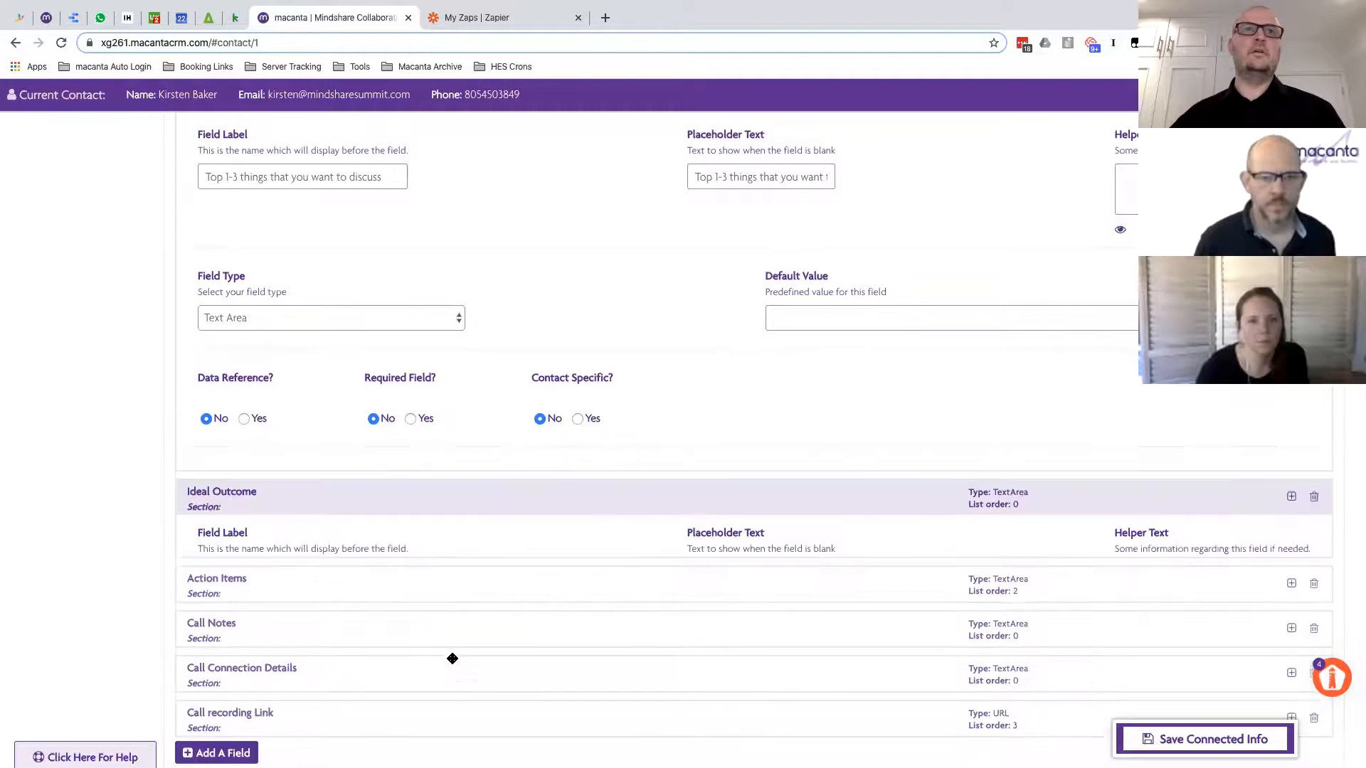
left_click_drag(612, 563, 480, 552)
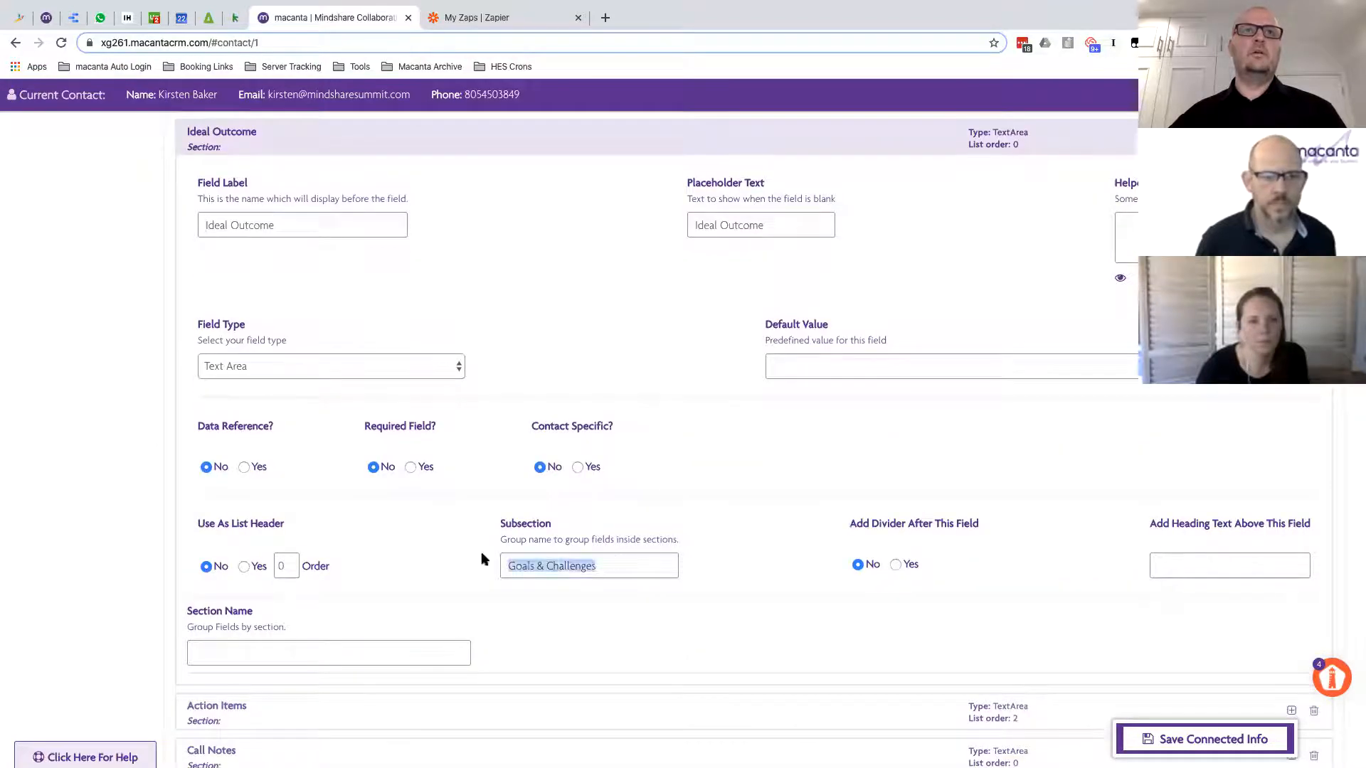
key("super+v")
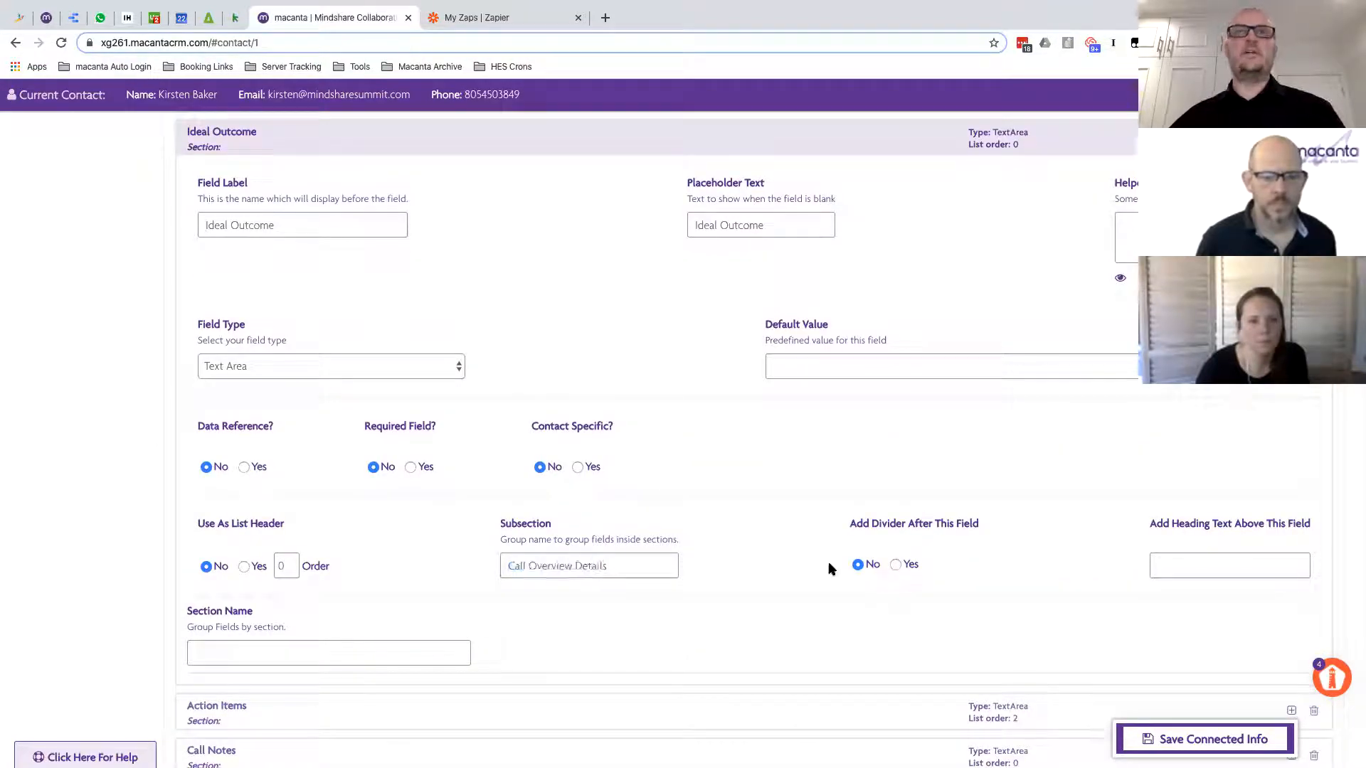
scroll(830, 567, "up", 3)
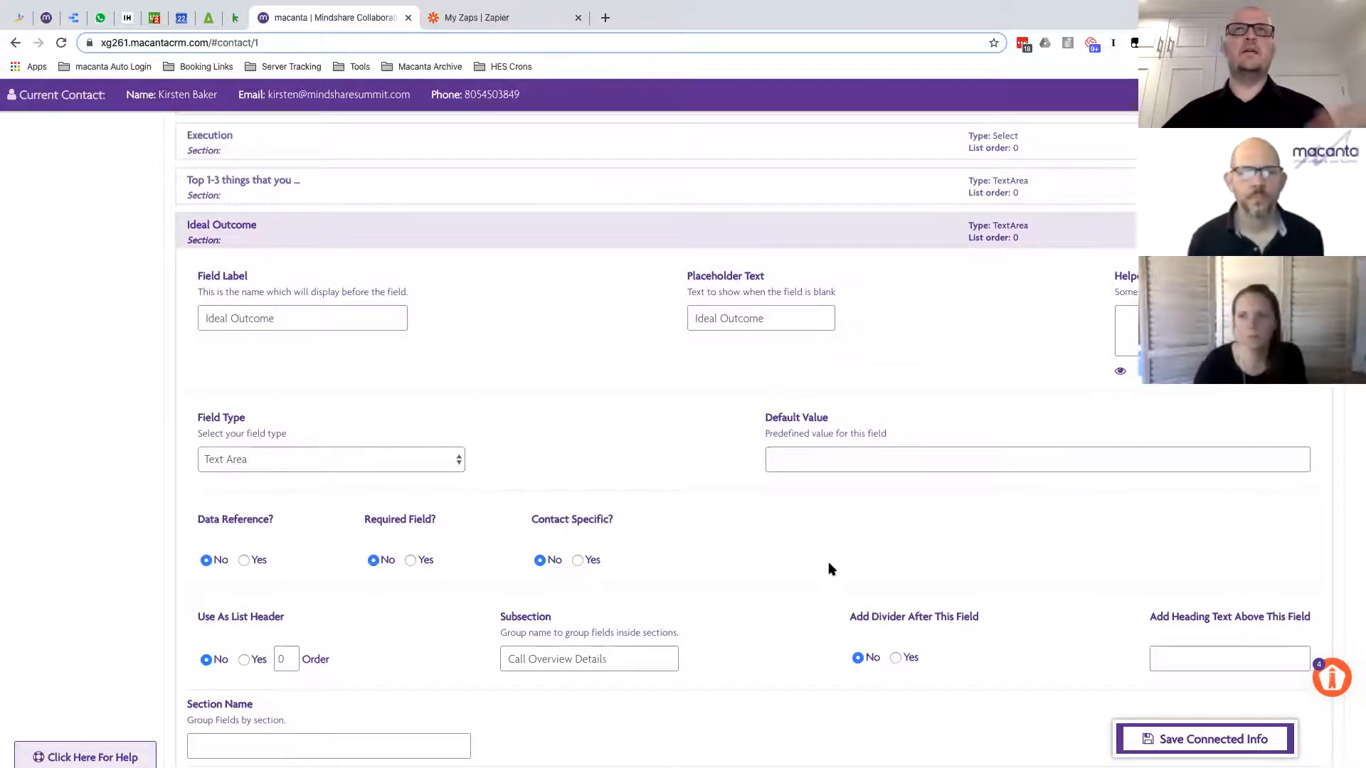
scroll(829, 566, "up", 3)
scroll(829, 567, "down", 5)
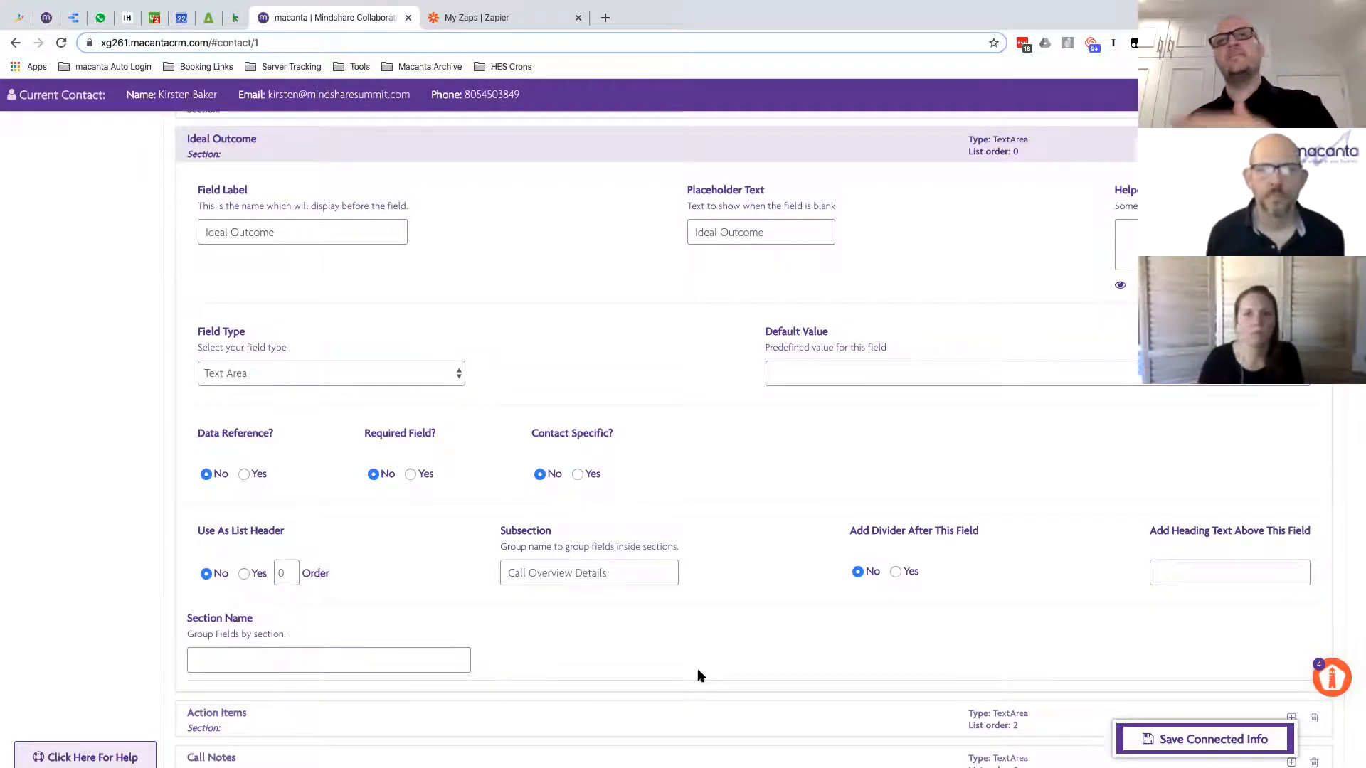
left_click(1175, 742)
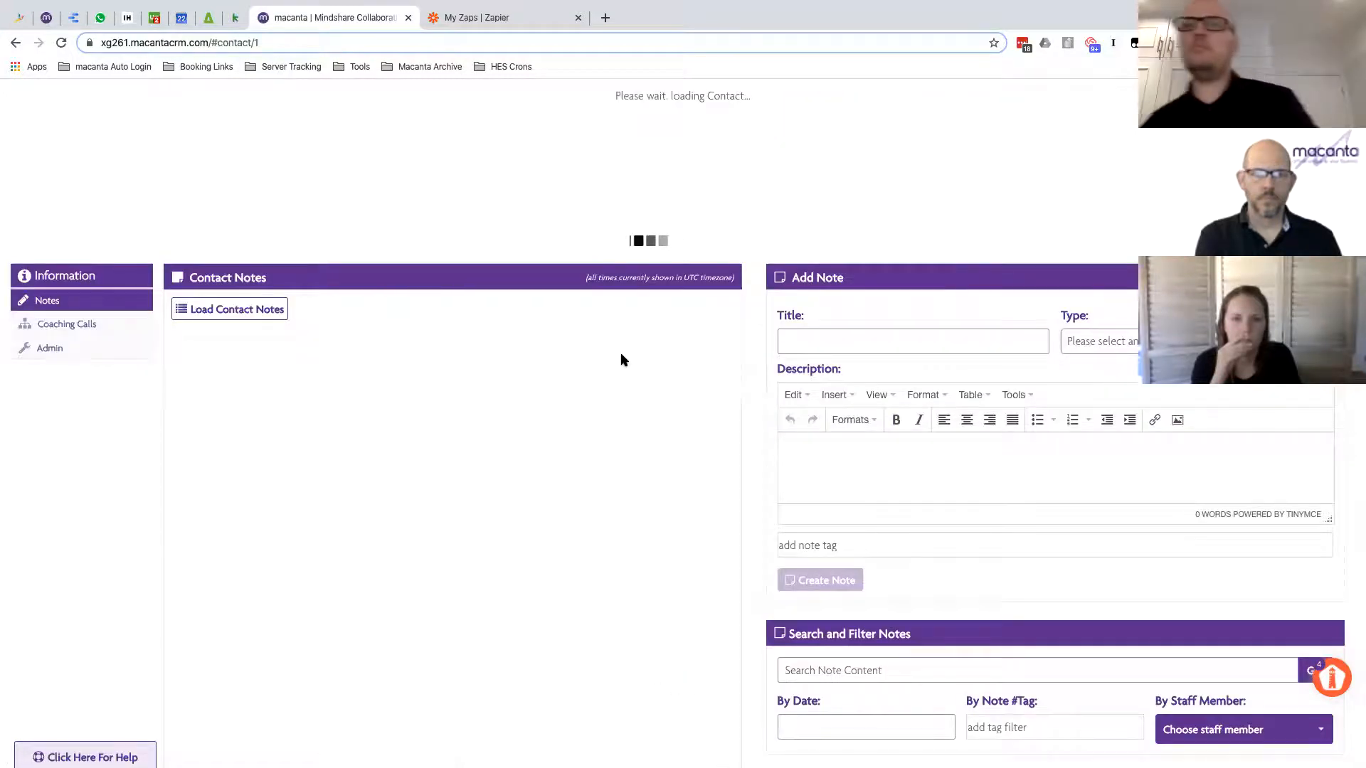
Review the coaching call's fields under Introduction, Goals & Challenges and Call Overview Details
left_click(100, 325)
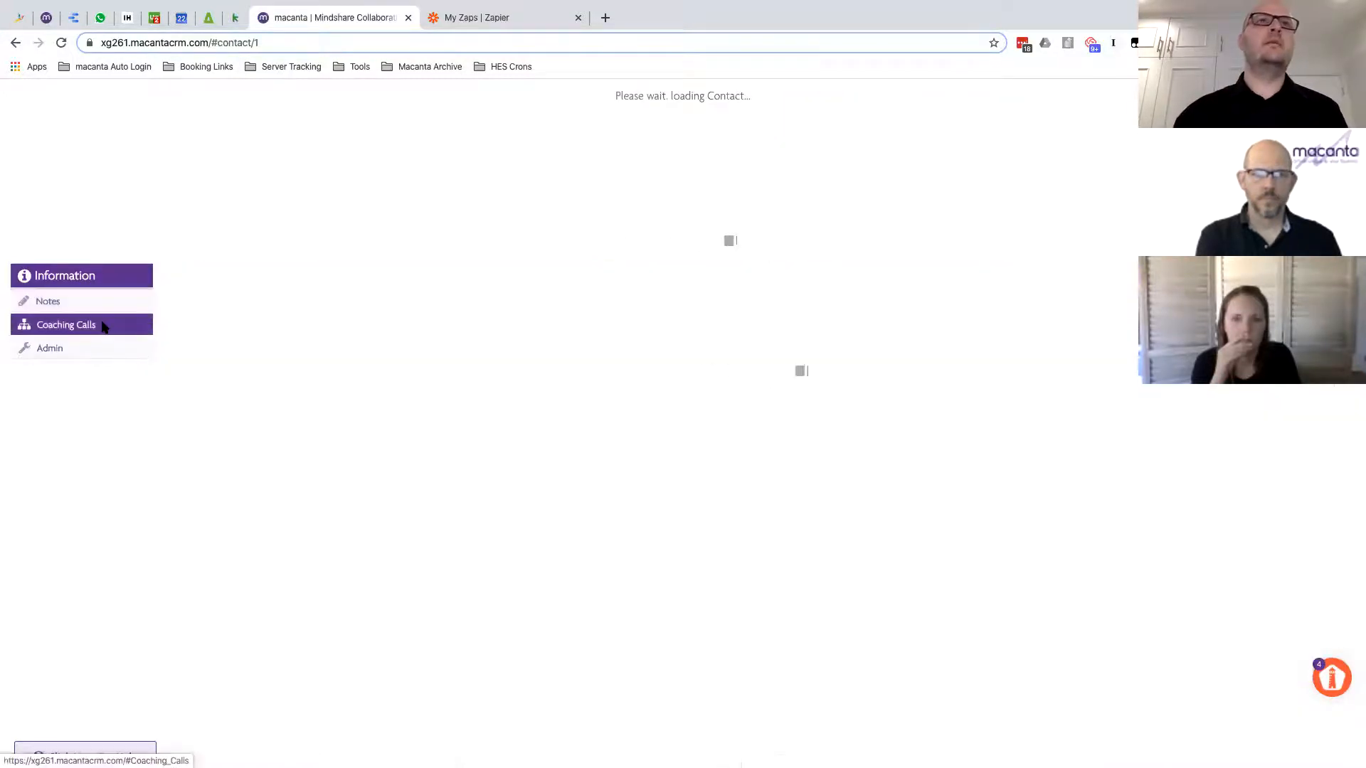
left_click(383, 440)
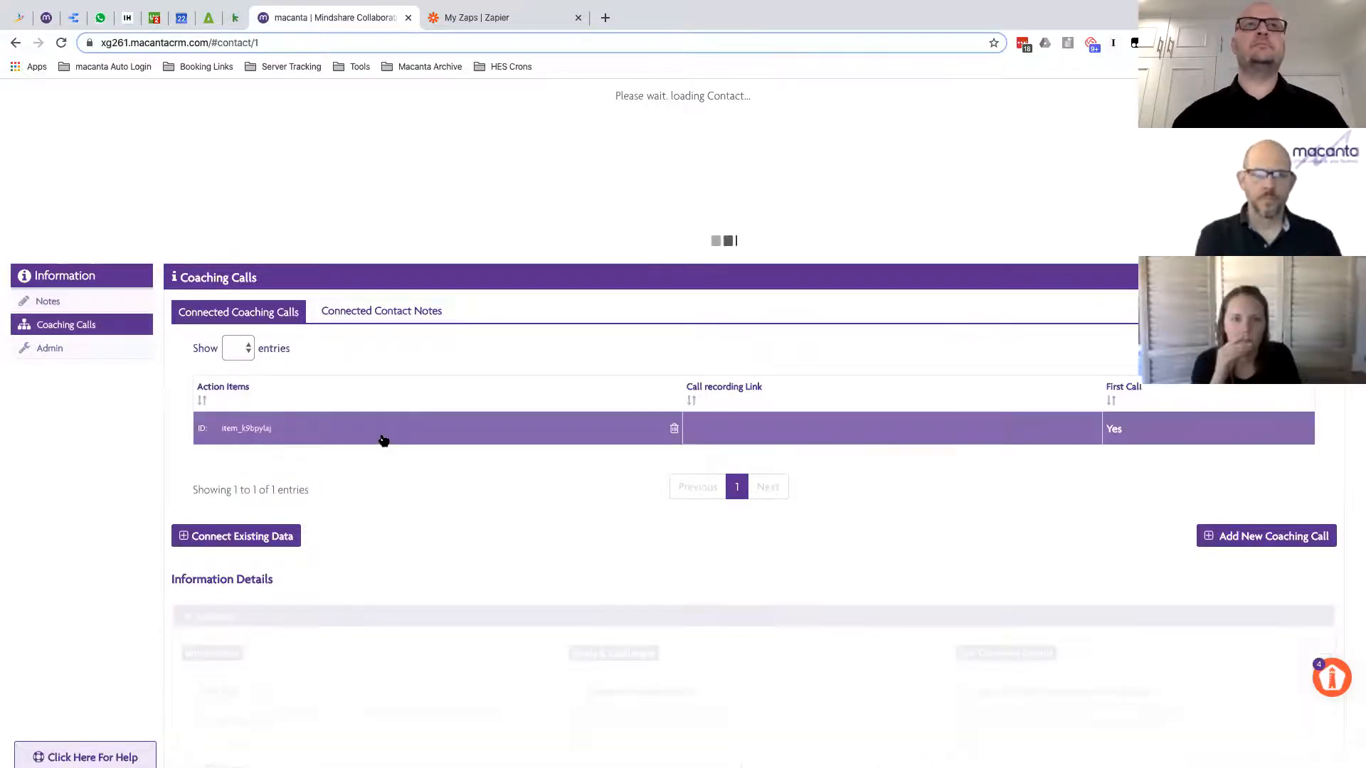
scroll(384, 441, "down", 15)
scroll(384, 441, "up", 10)
scroll(382, 440, "down", 3)
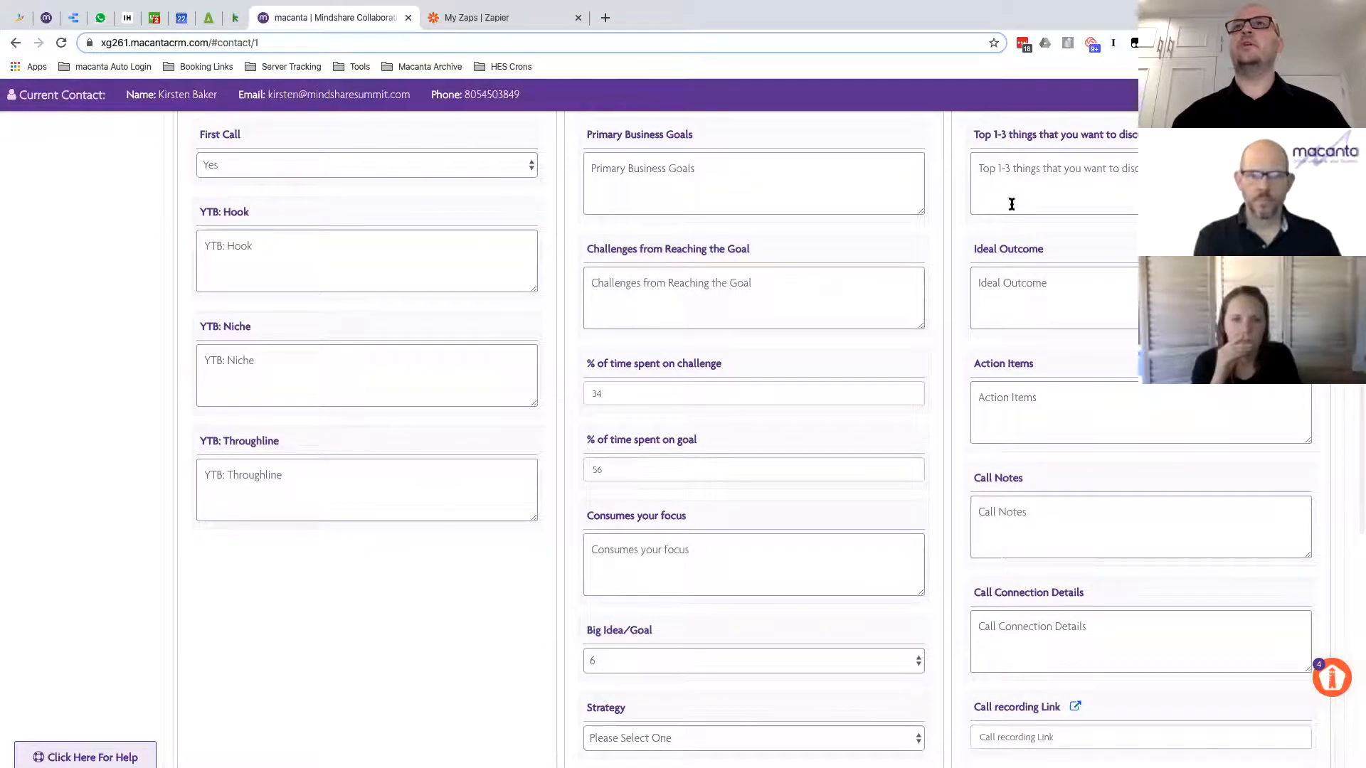
scroll(1029, 471, "down", 3)
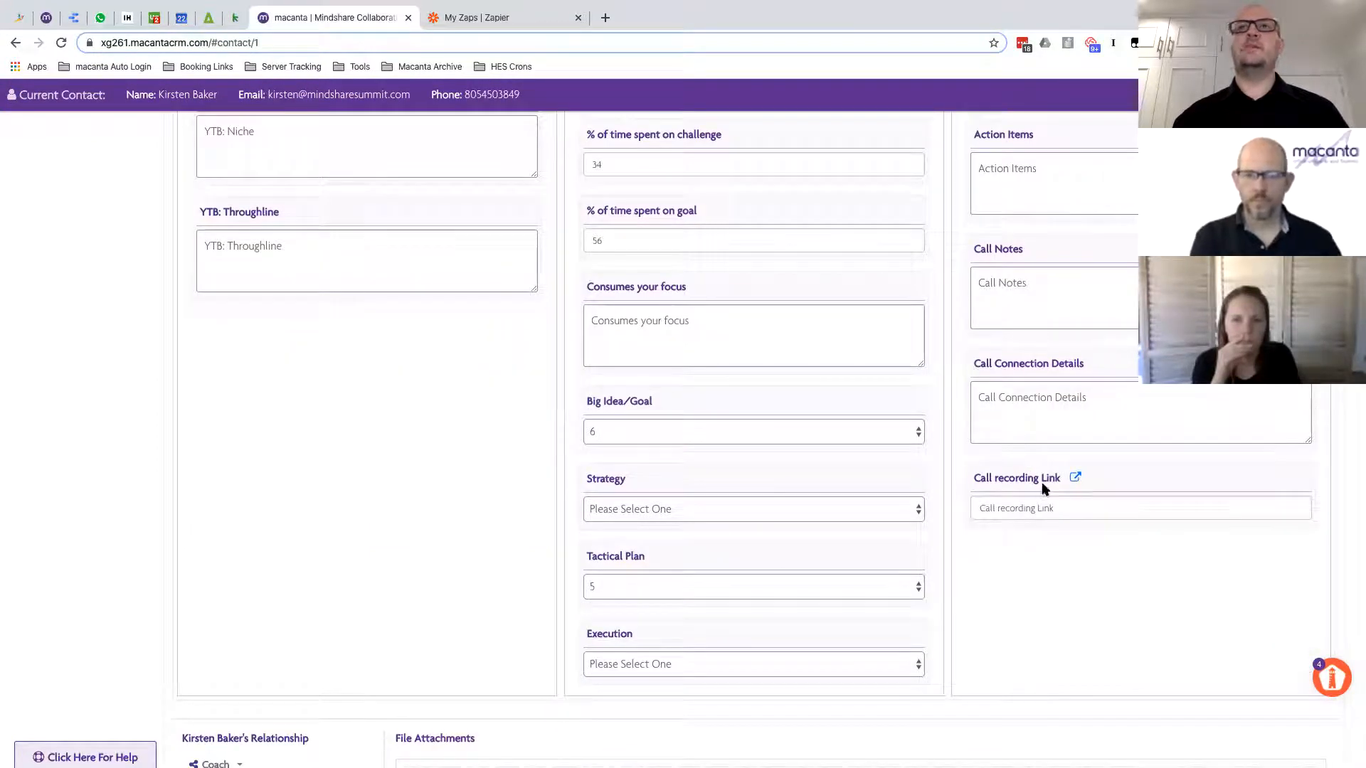
scroll(537, 506, "up", 5)
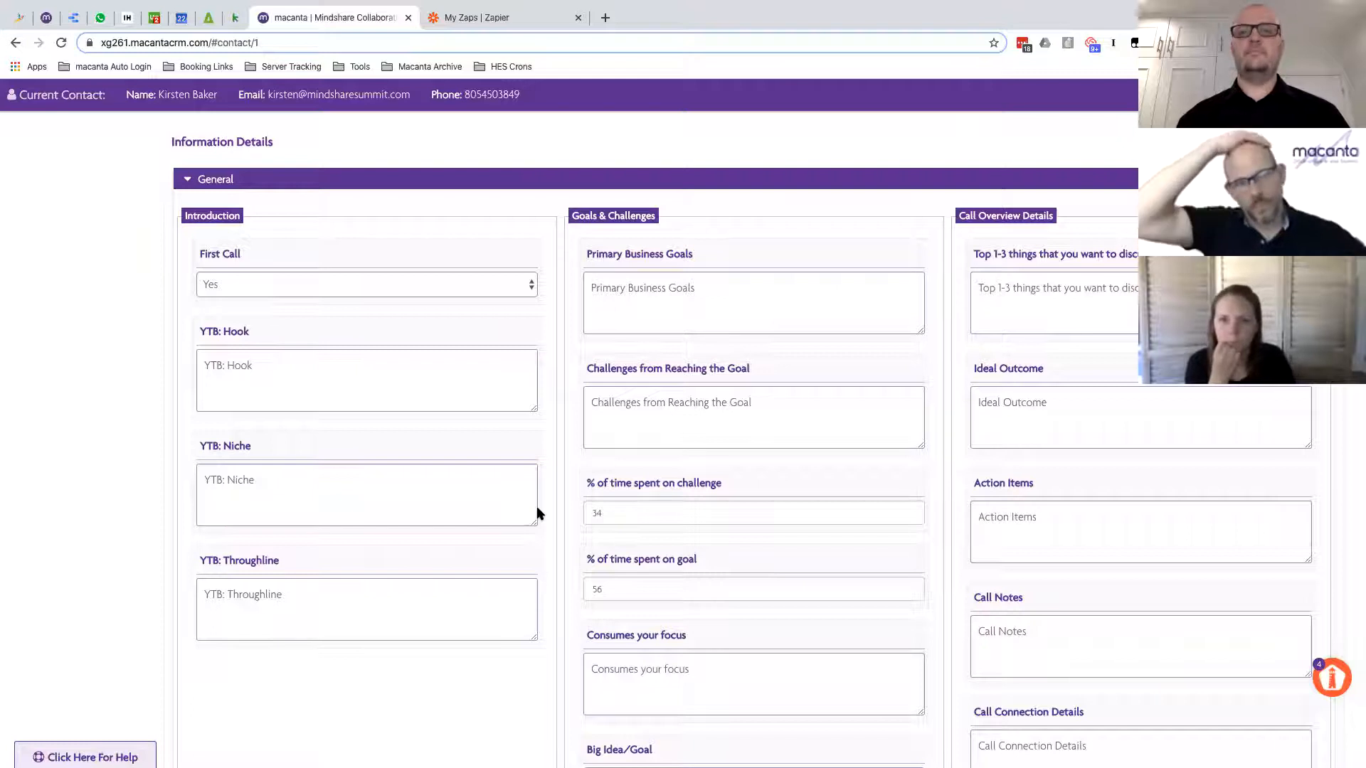
scroll(537, 508, "down", 1)
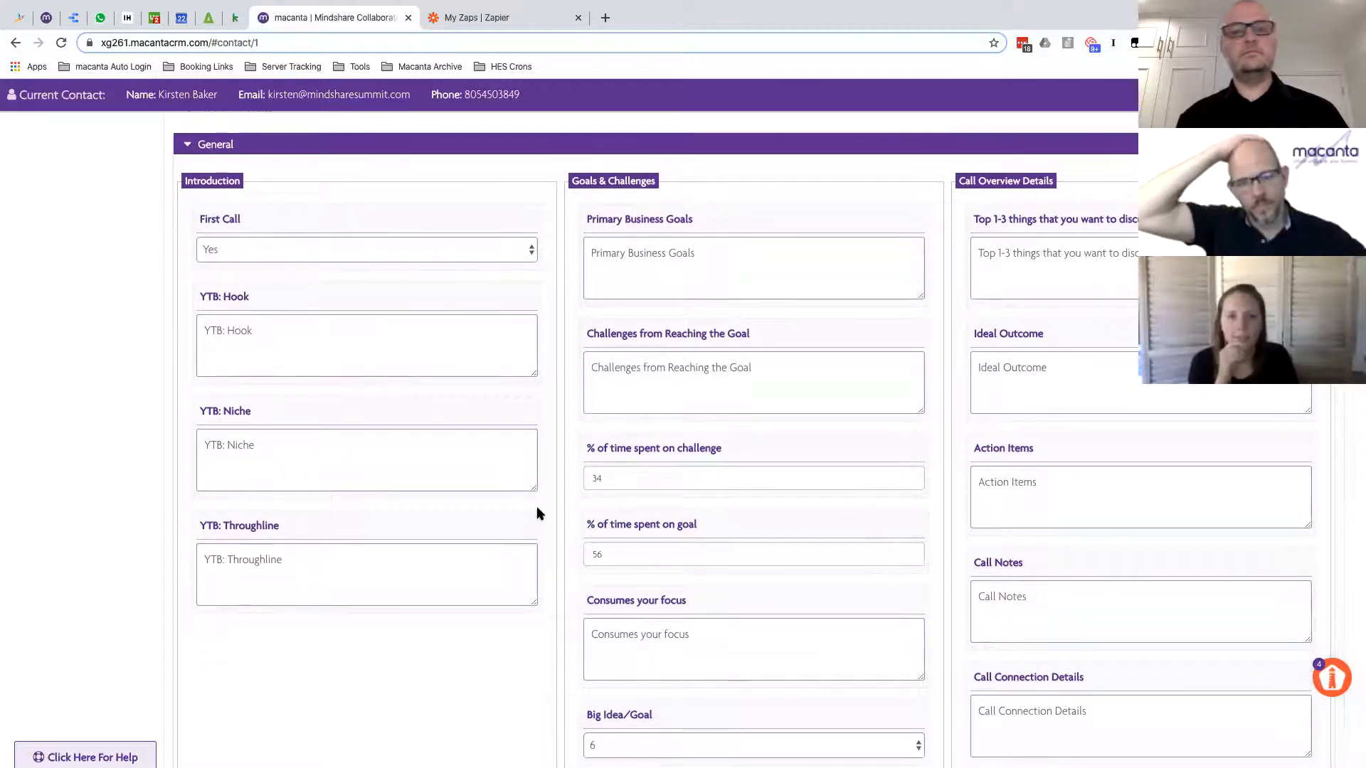
scroll(537, 508, "down", 2)
scroll(537, 514, "down", 2)
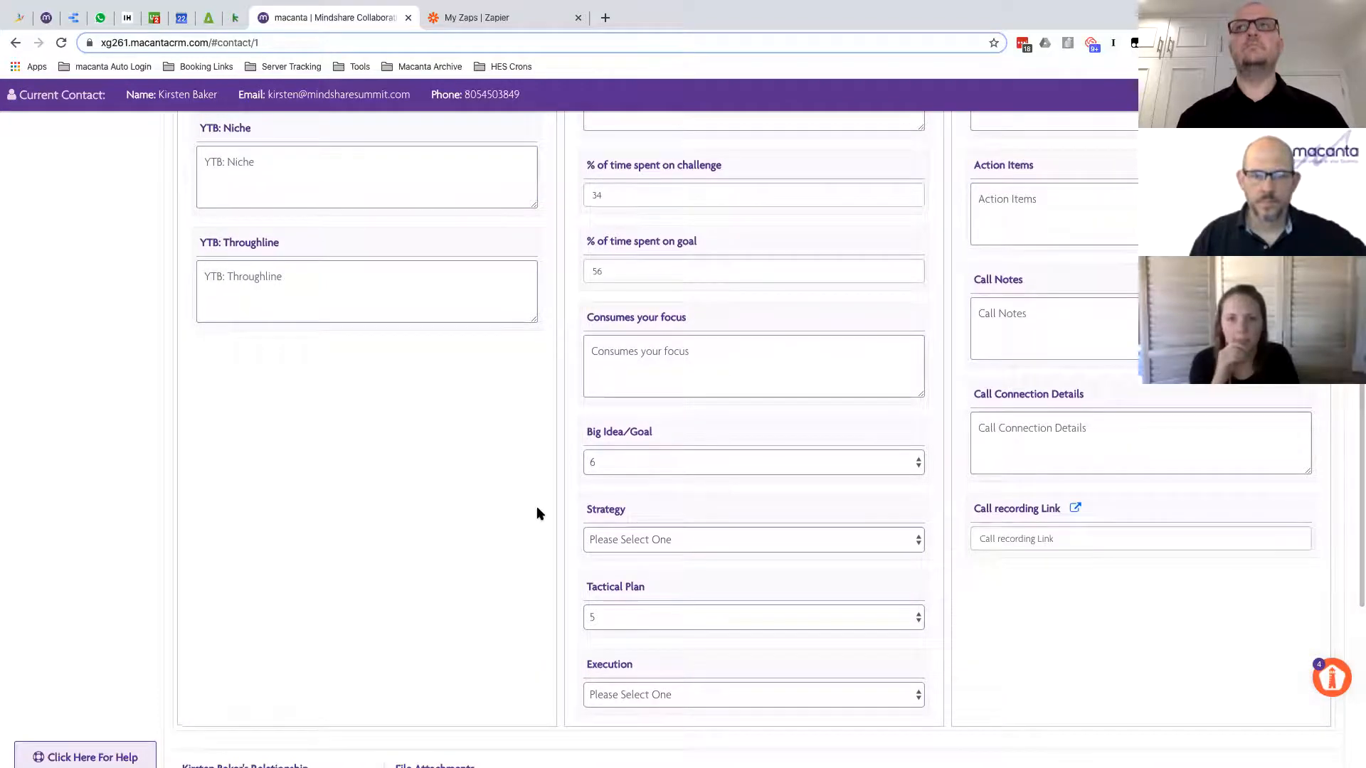
scroll(537, 508, "up", 1)
scroll(537, 508, "up", 2)
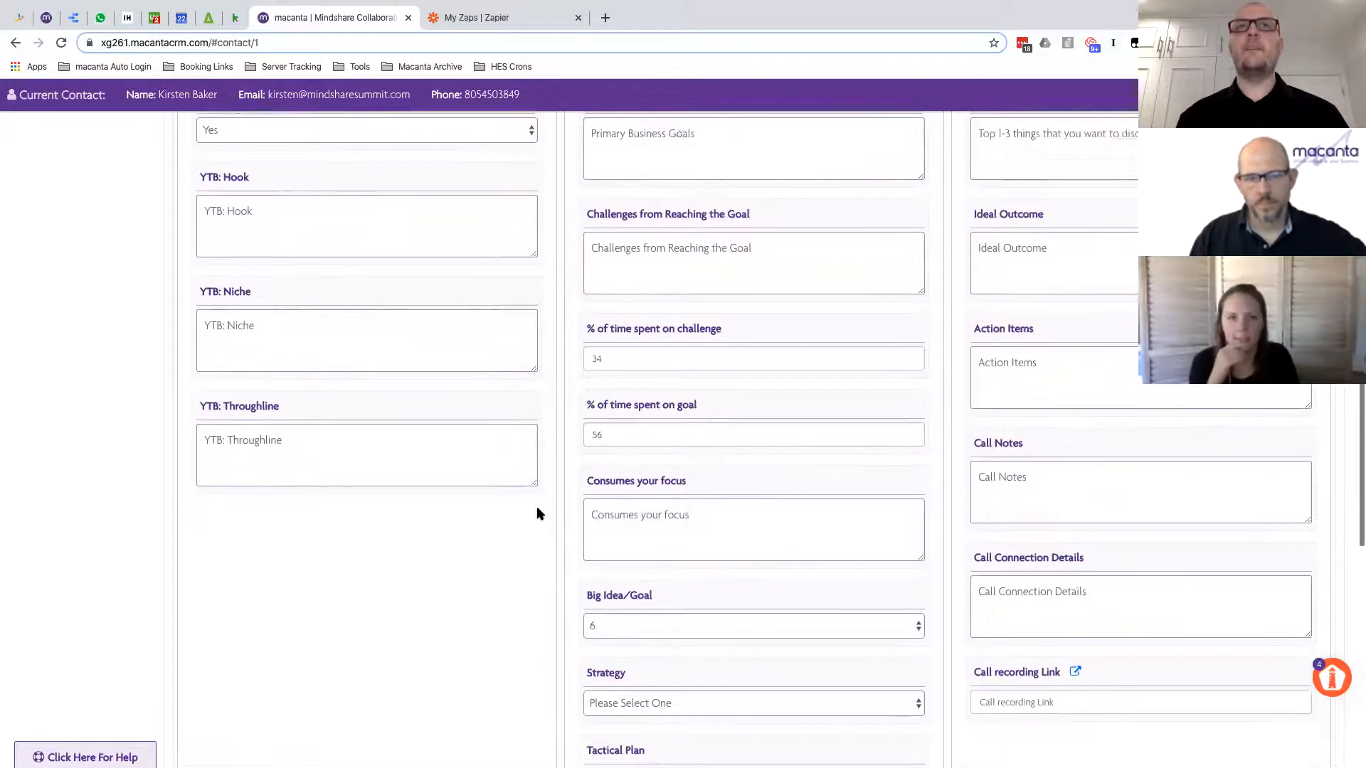
scroll(538, 514, "up", 2)
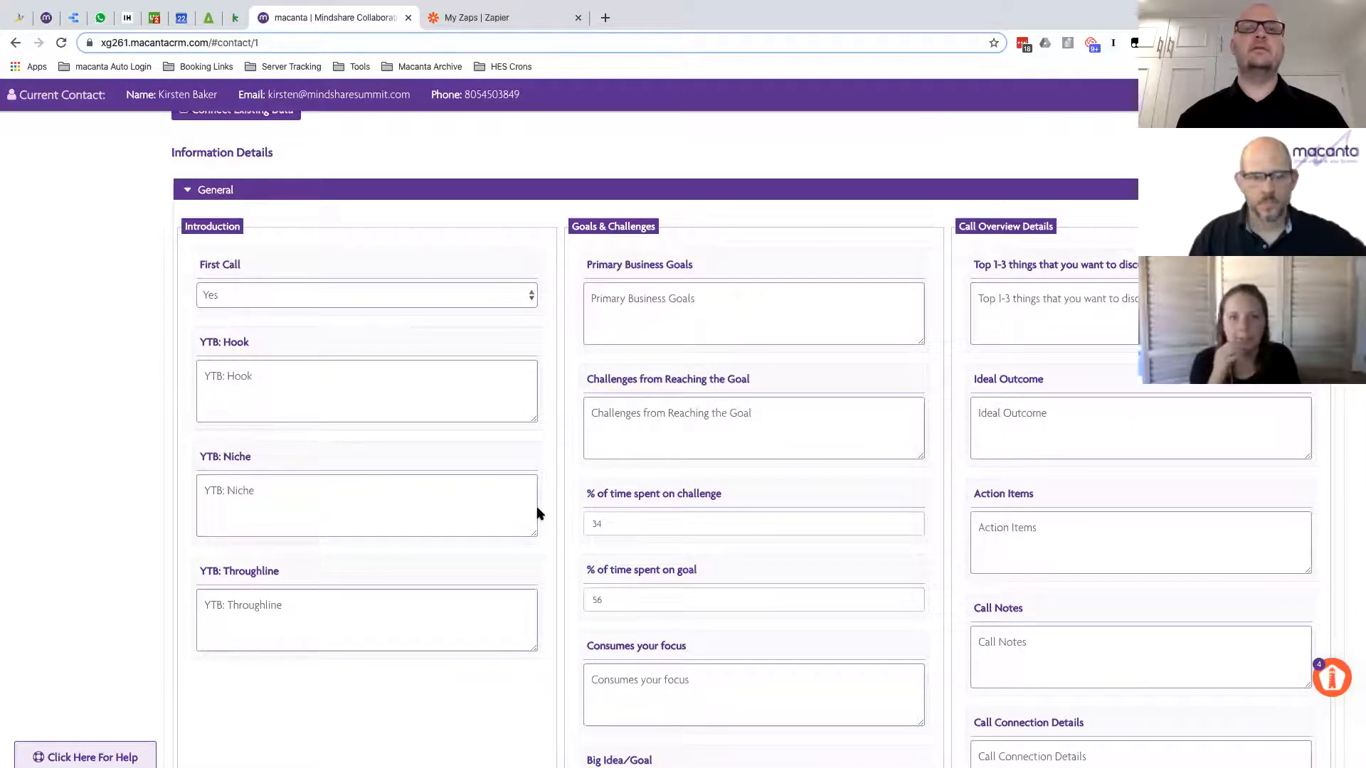
scroll(537, 512, "up", 1)
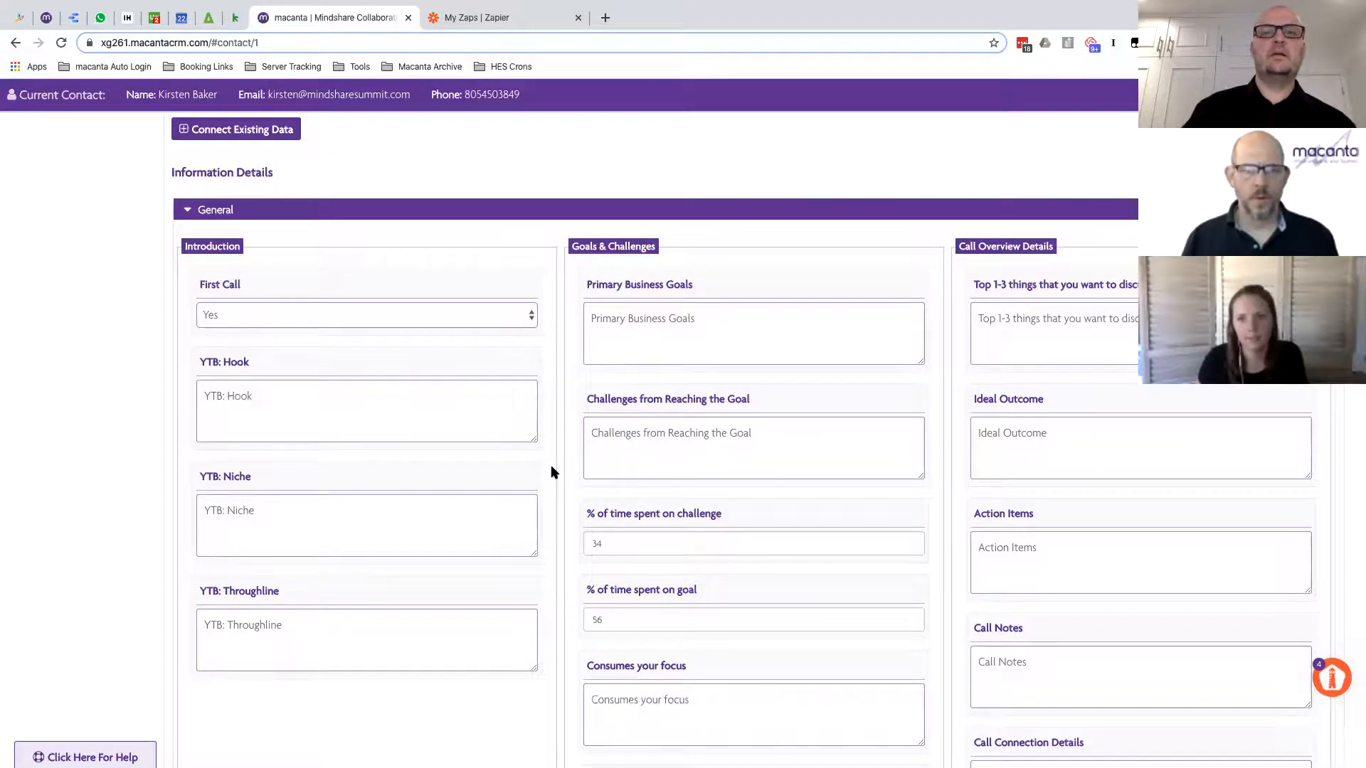
scroll(551, 472, "up", 4)
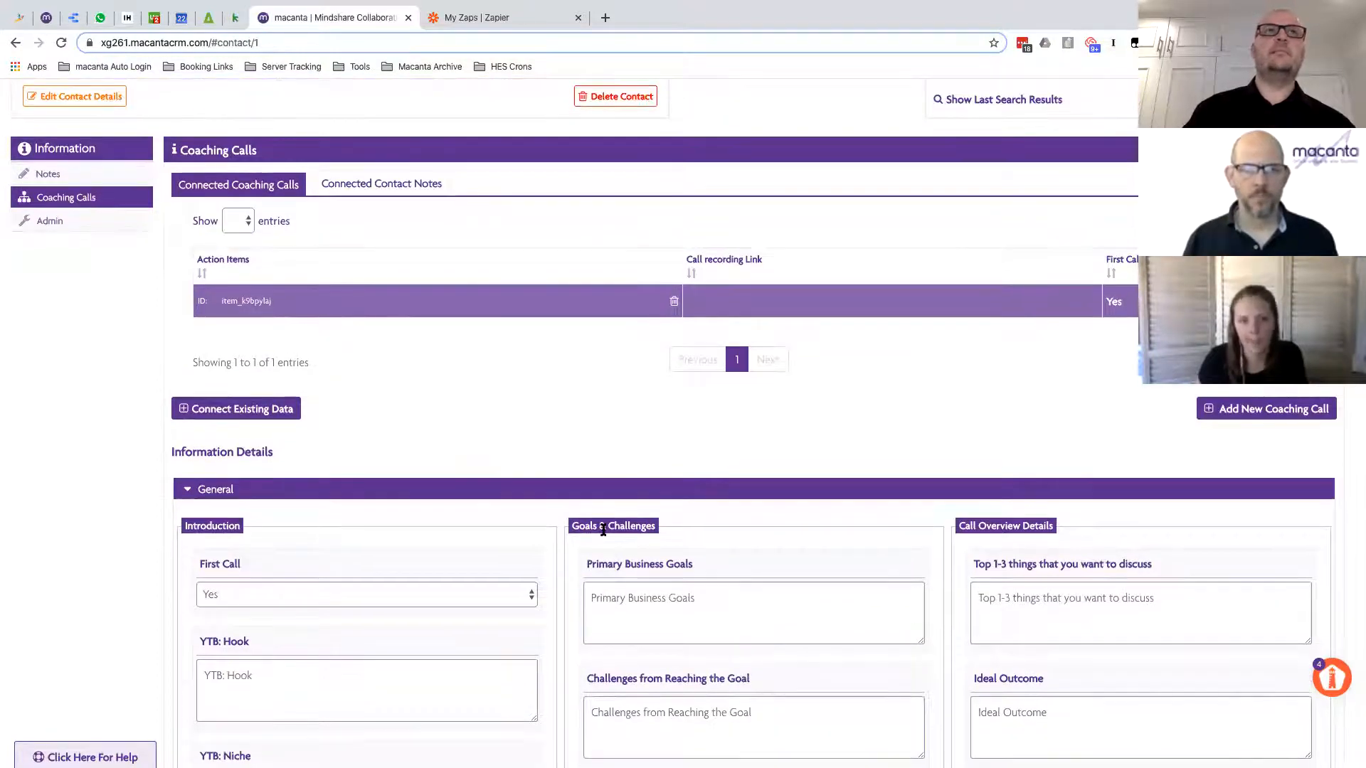
scroll(604, 530, "down", 3)
scroll(569, 509, "up", 2)
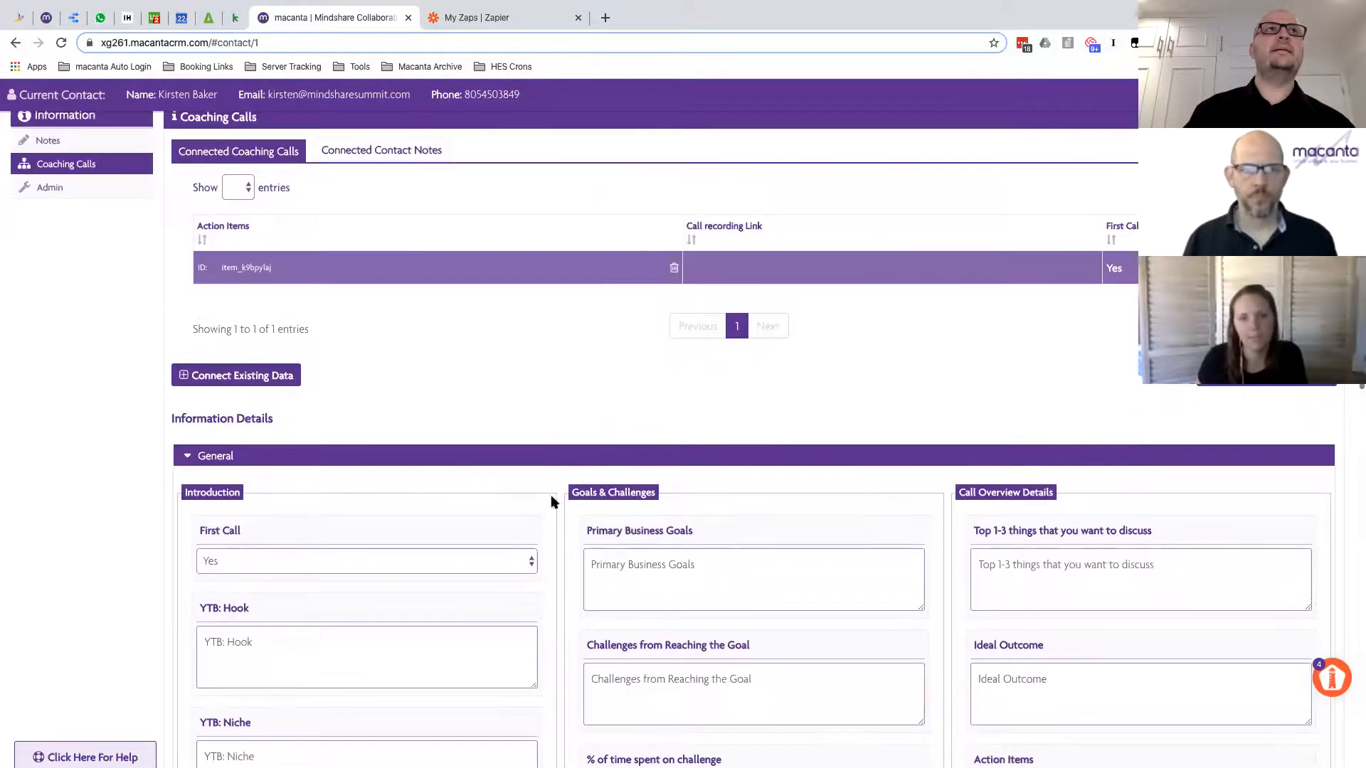
left_click(69, 189)
In the Connector configuration, add a new Coaching Calls field right after First Call
scroll(888, 309, "up", 2)
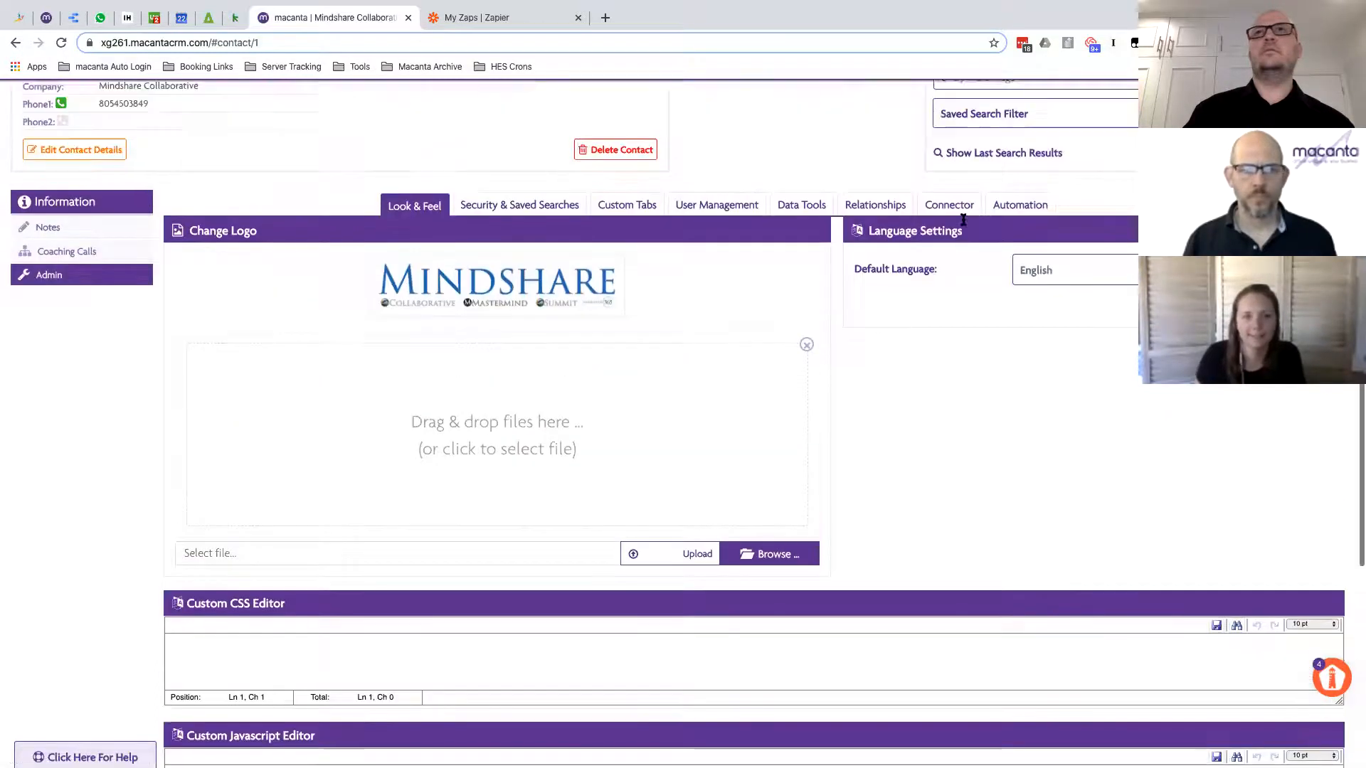
left_click(960, 203)
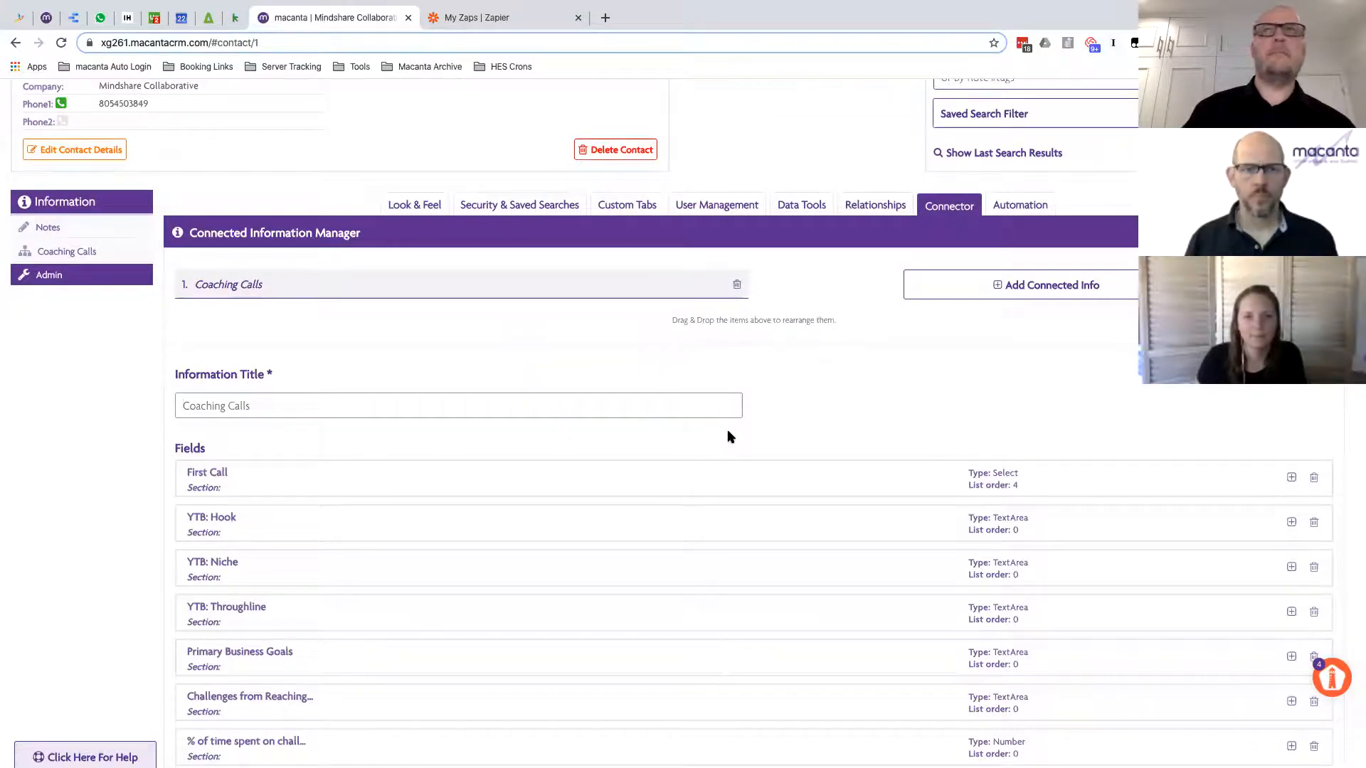
scroll(727, 431, "down", 10)
scroll(728, 433, "up", 8)
scroll(728, 434, "up", 1)
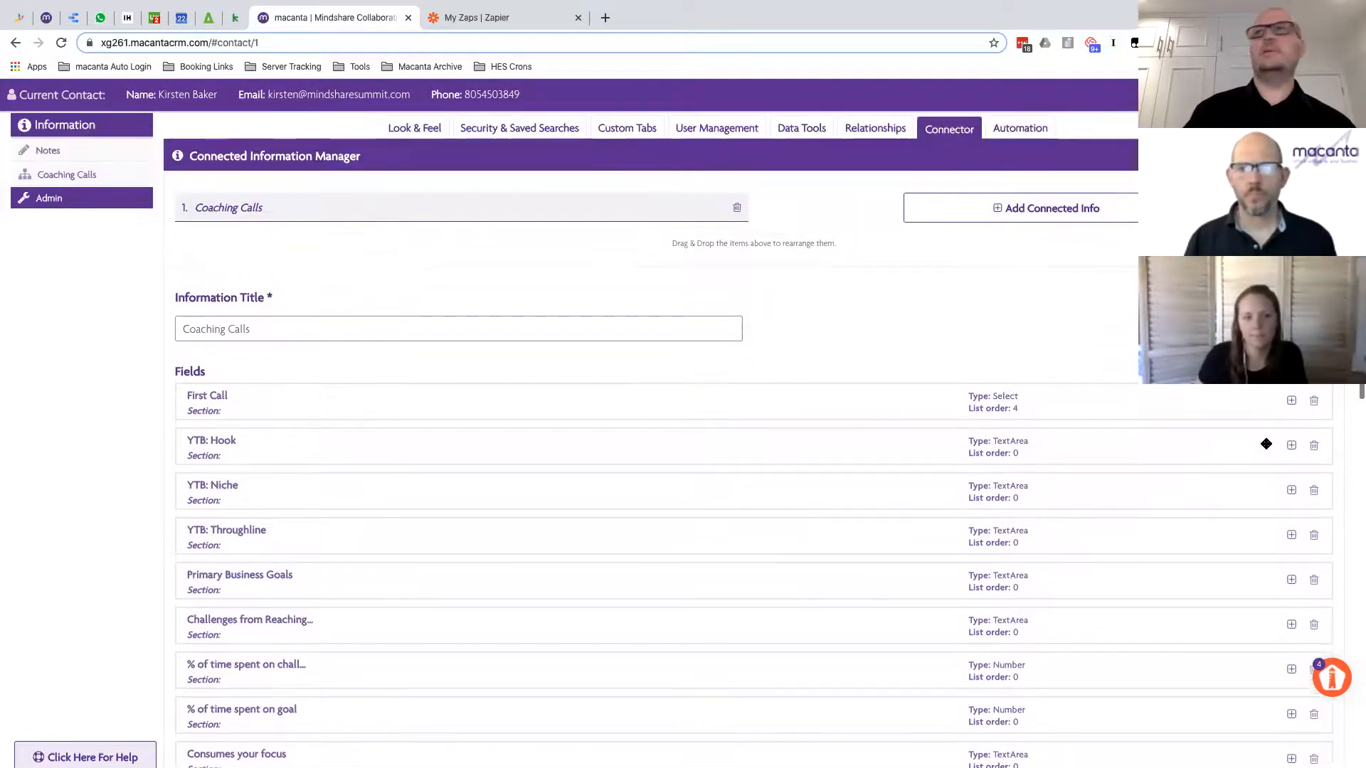
left_click(1292, 402)
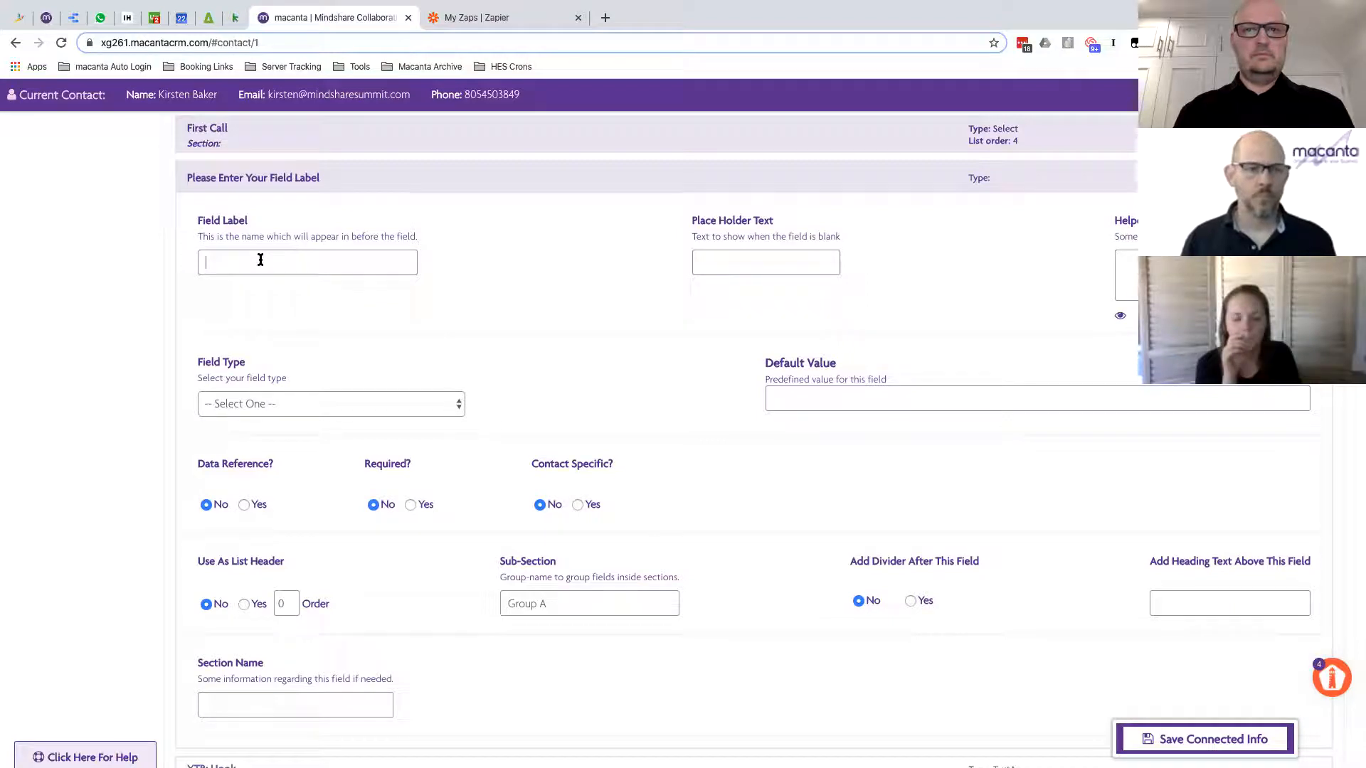
Label the new field 'Date & Time of Call', use it as the placeholder, and make it a date-time picker
type("Dat")
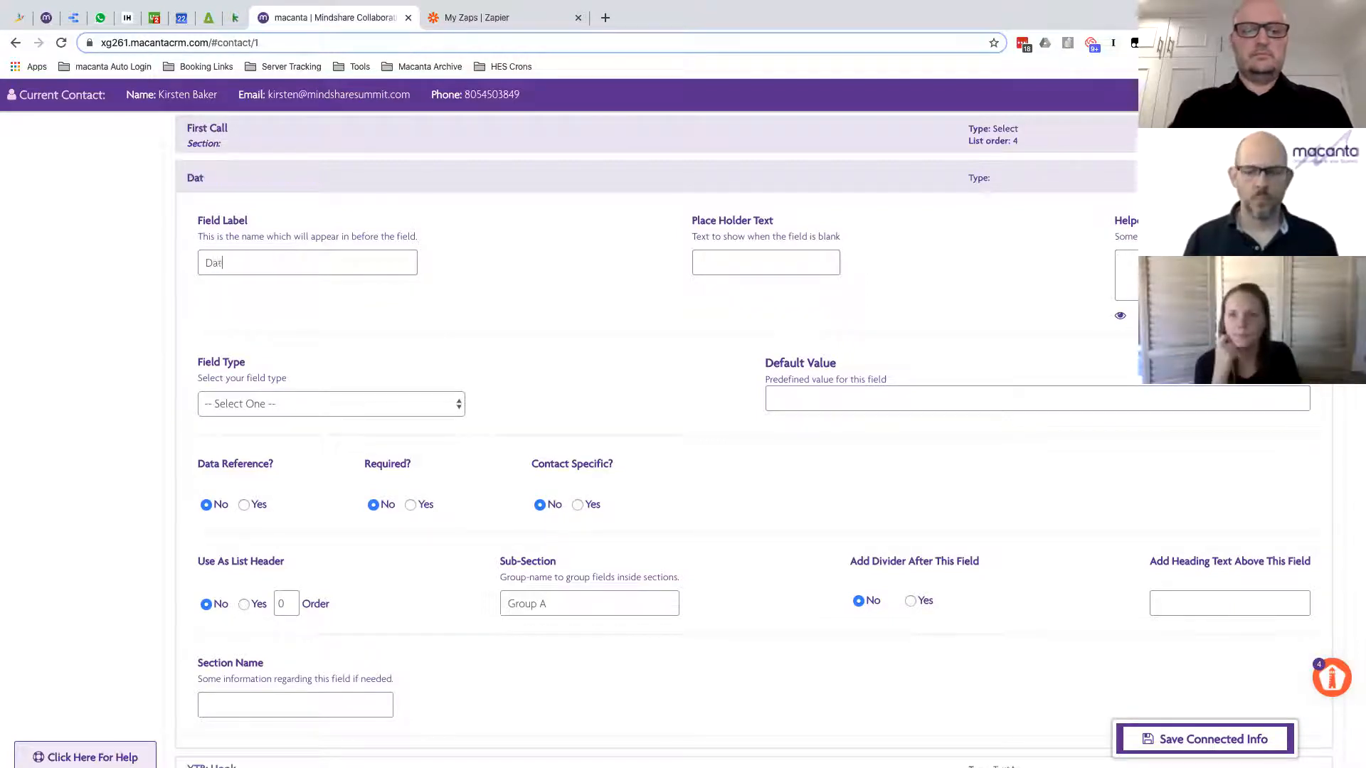
type("e & T")
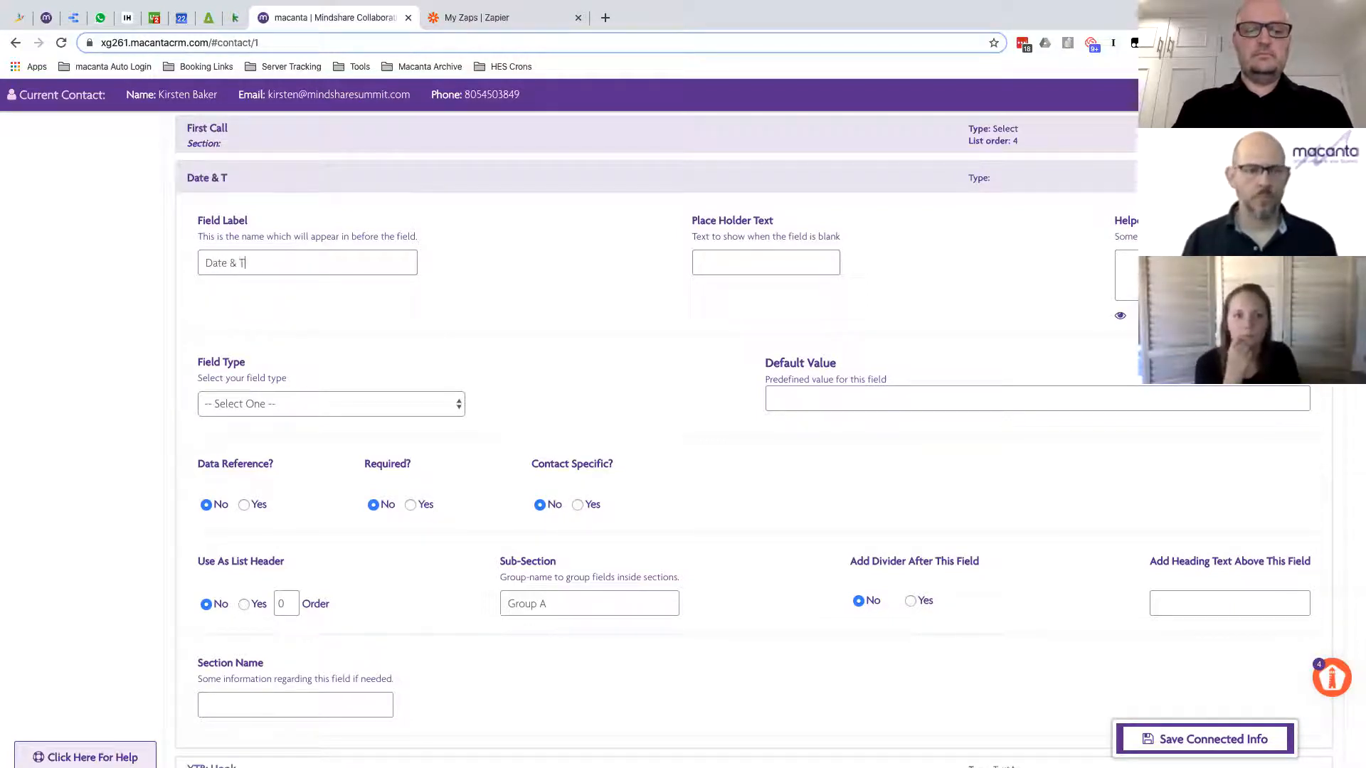
type("ime of Call")
key("super+a")
key("super+c")
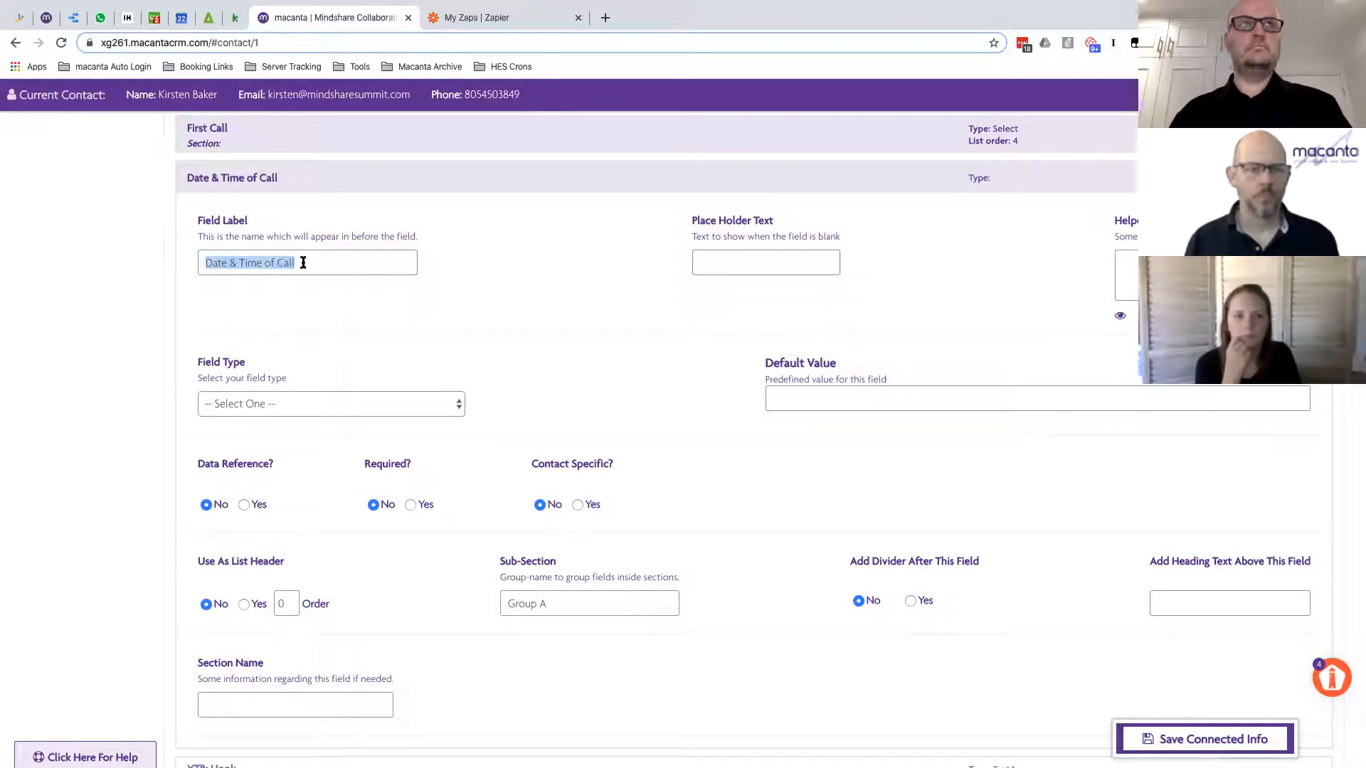
left_click(732, 269)
key("super+v")
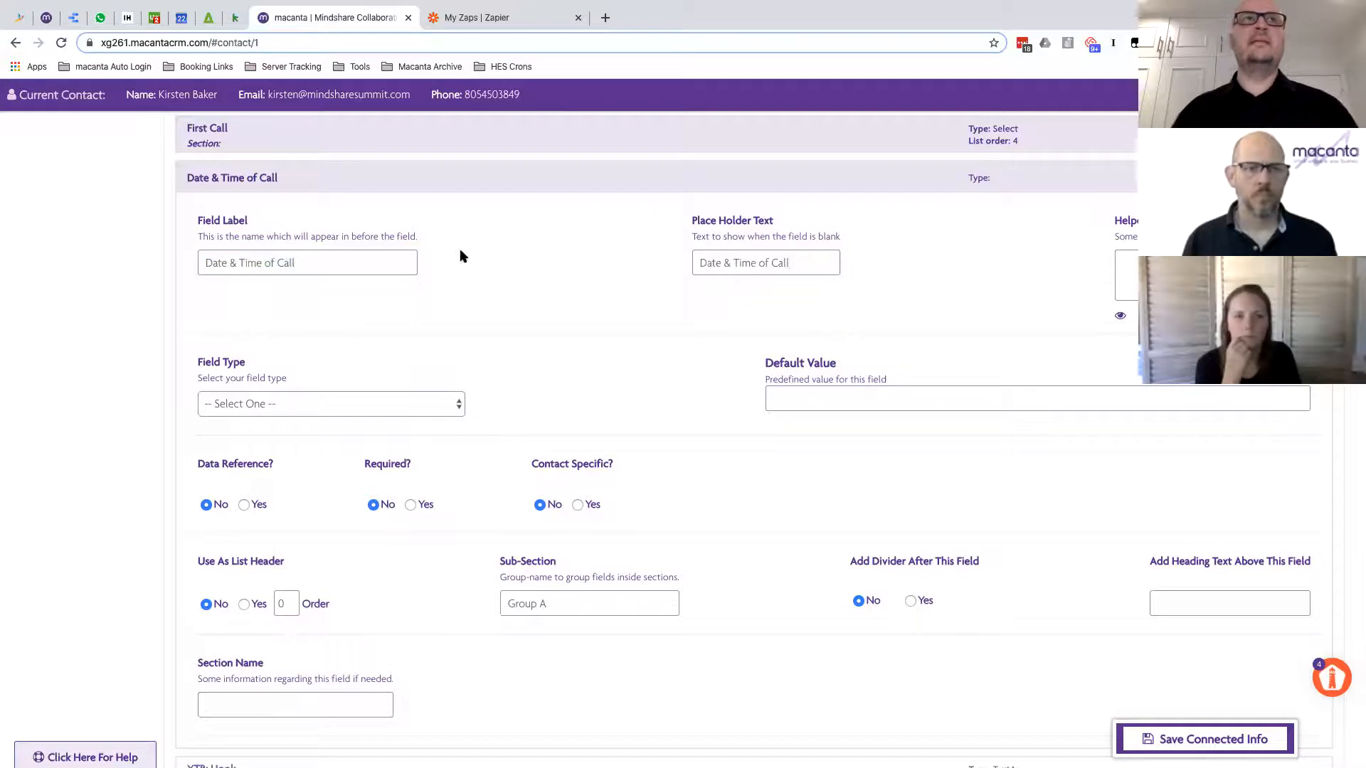
scroll(450, 246, "down", 1)
left_click(350, 350)
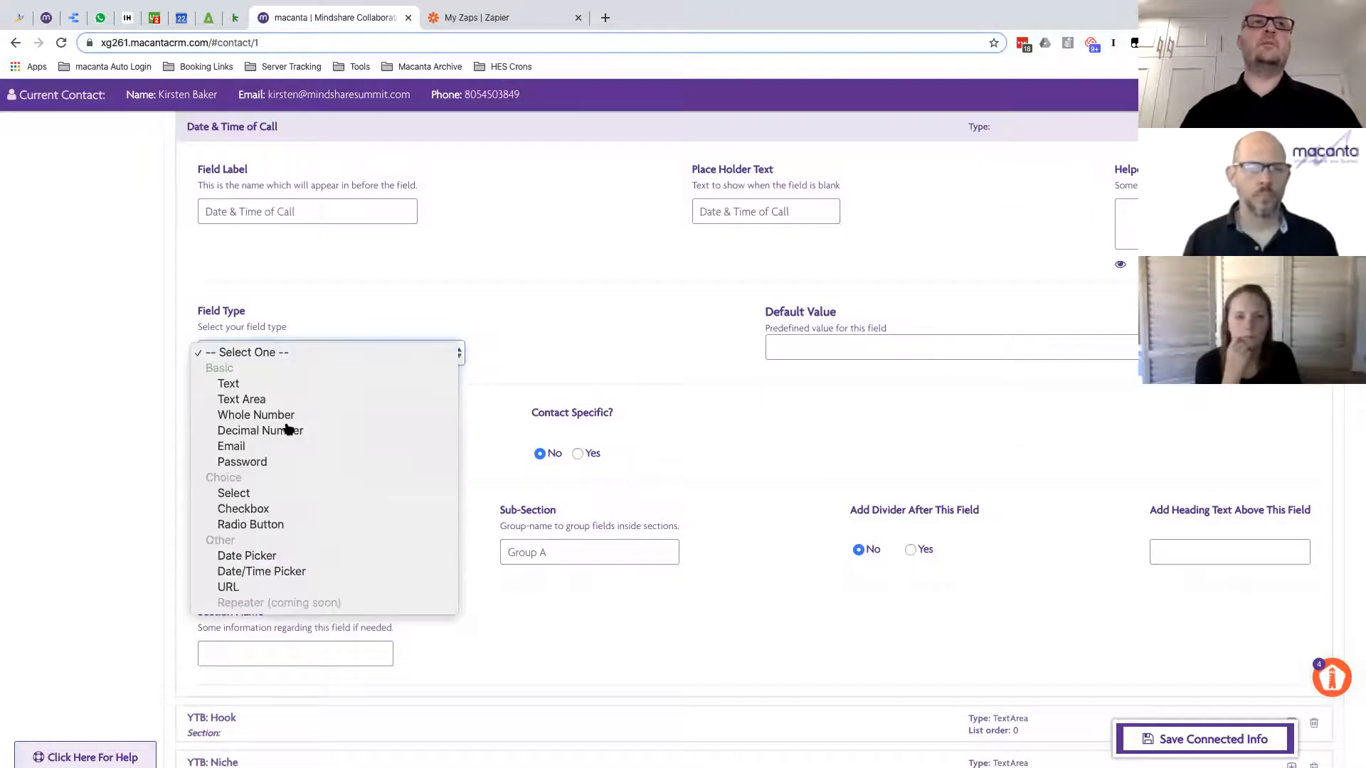
left_click(262, 574)
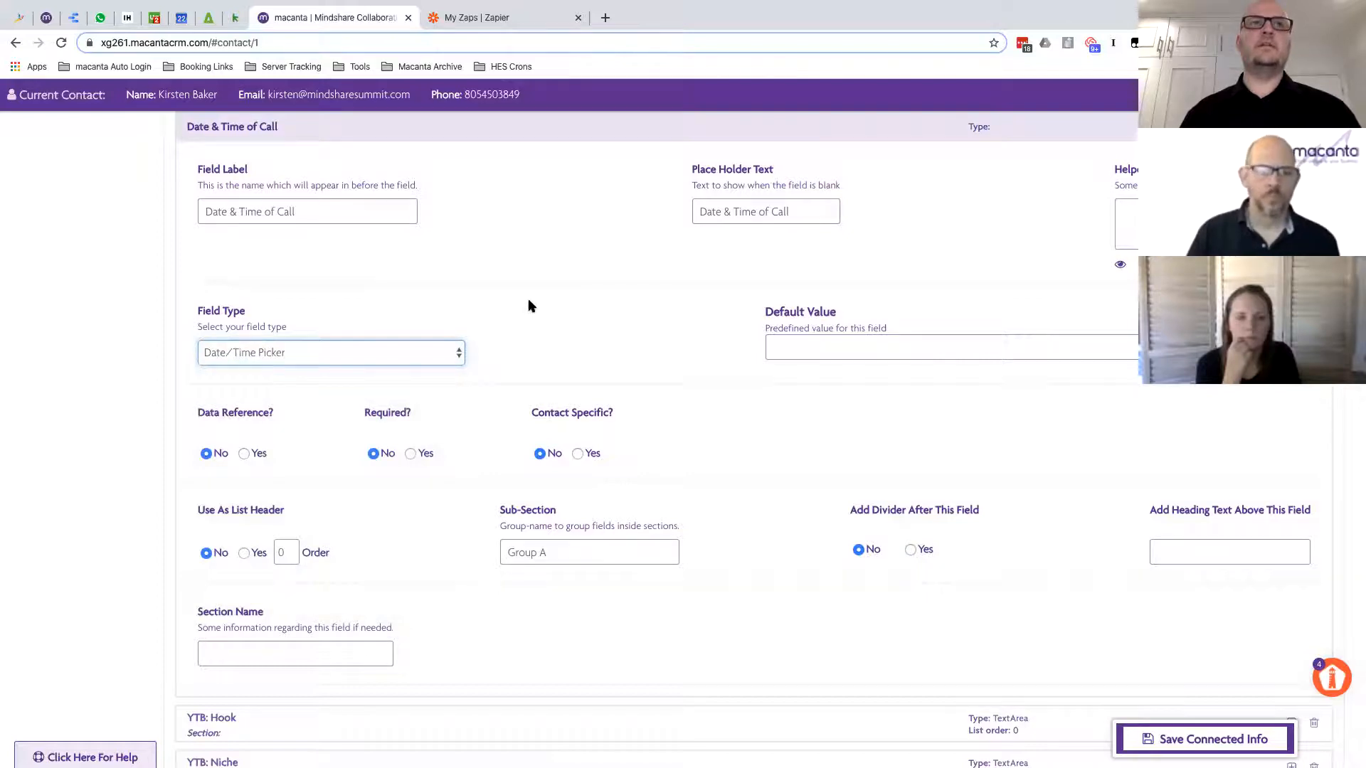
Make Date & Time of Call list header order 1 in the Introduction sub-section
scroll(528, 306, "down", 2)
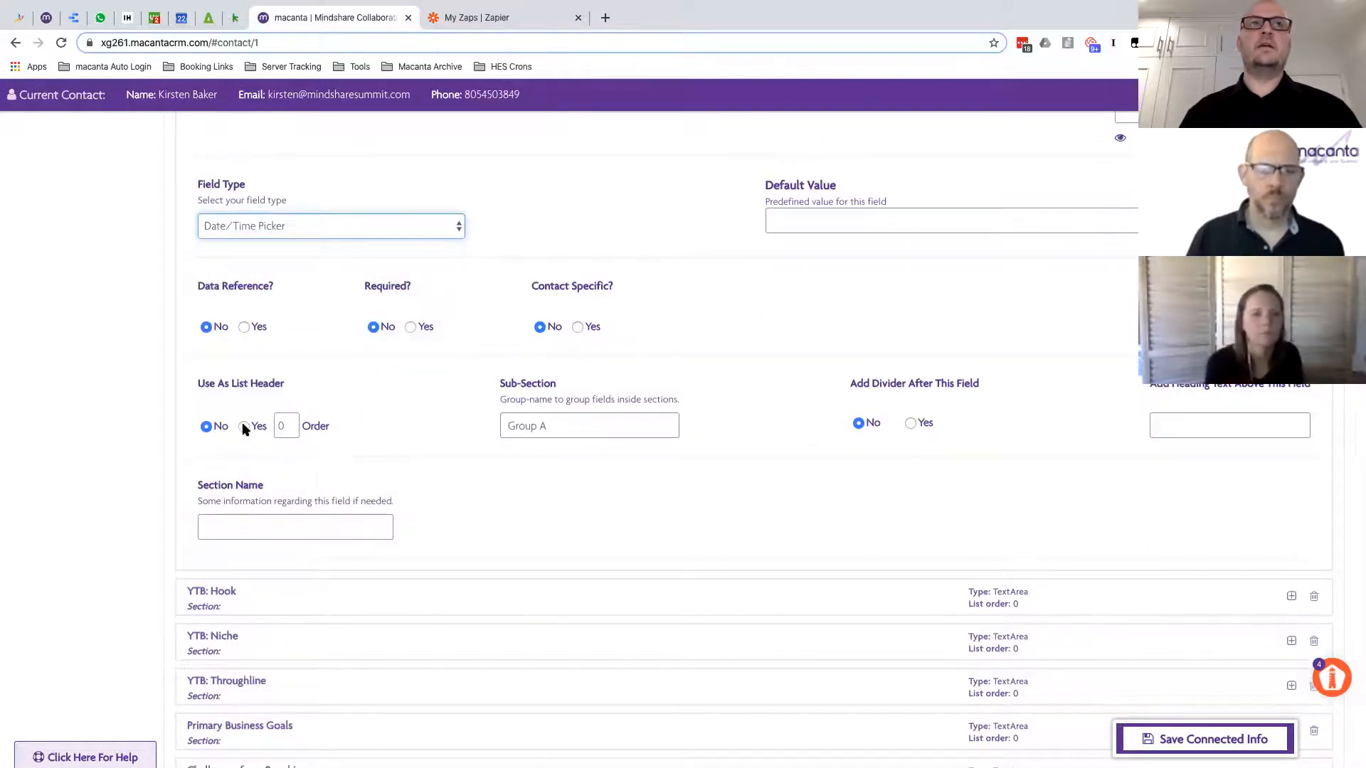
left_click(244, 427)
left_click(291, 424)
scroll(584, 501, "up", 5)
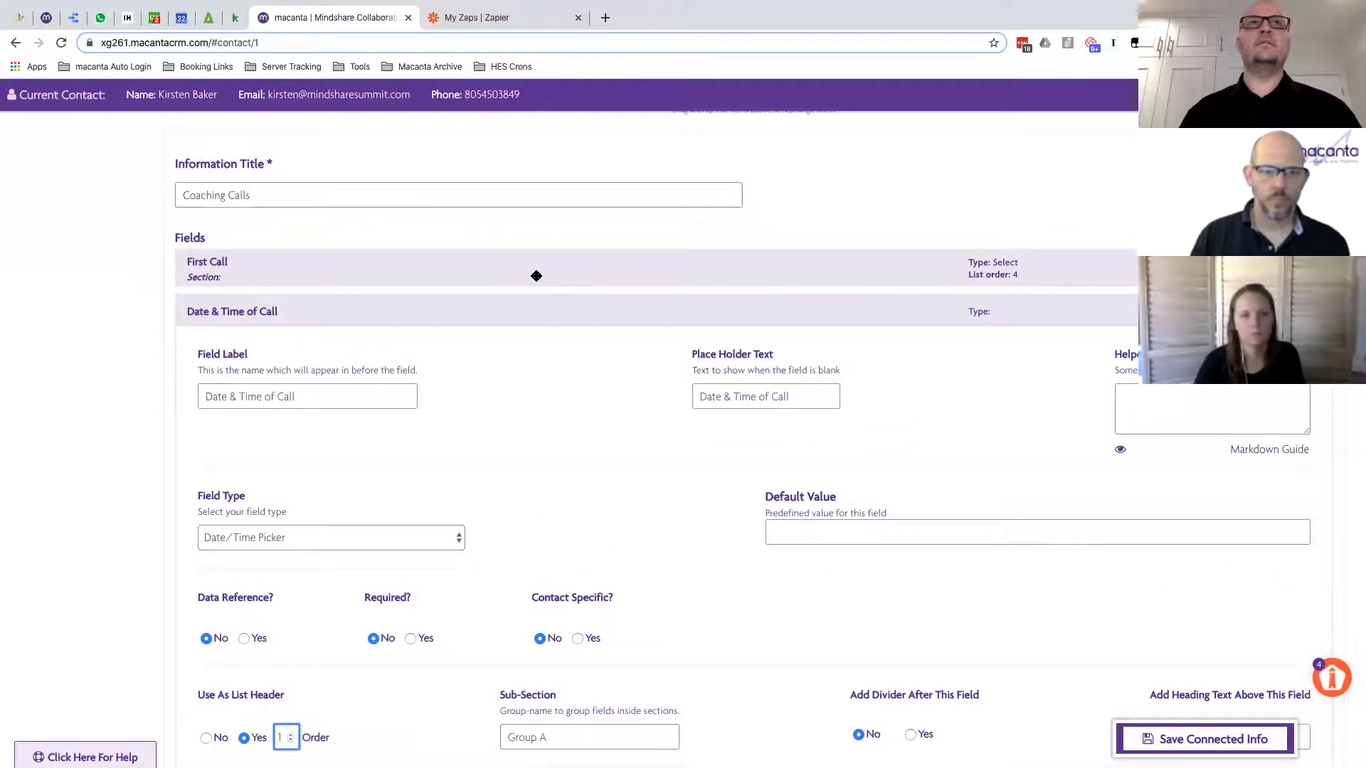
left_click(537, 275)
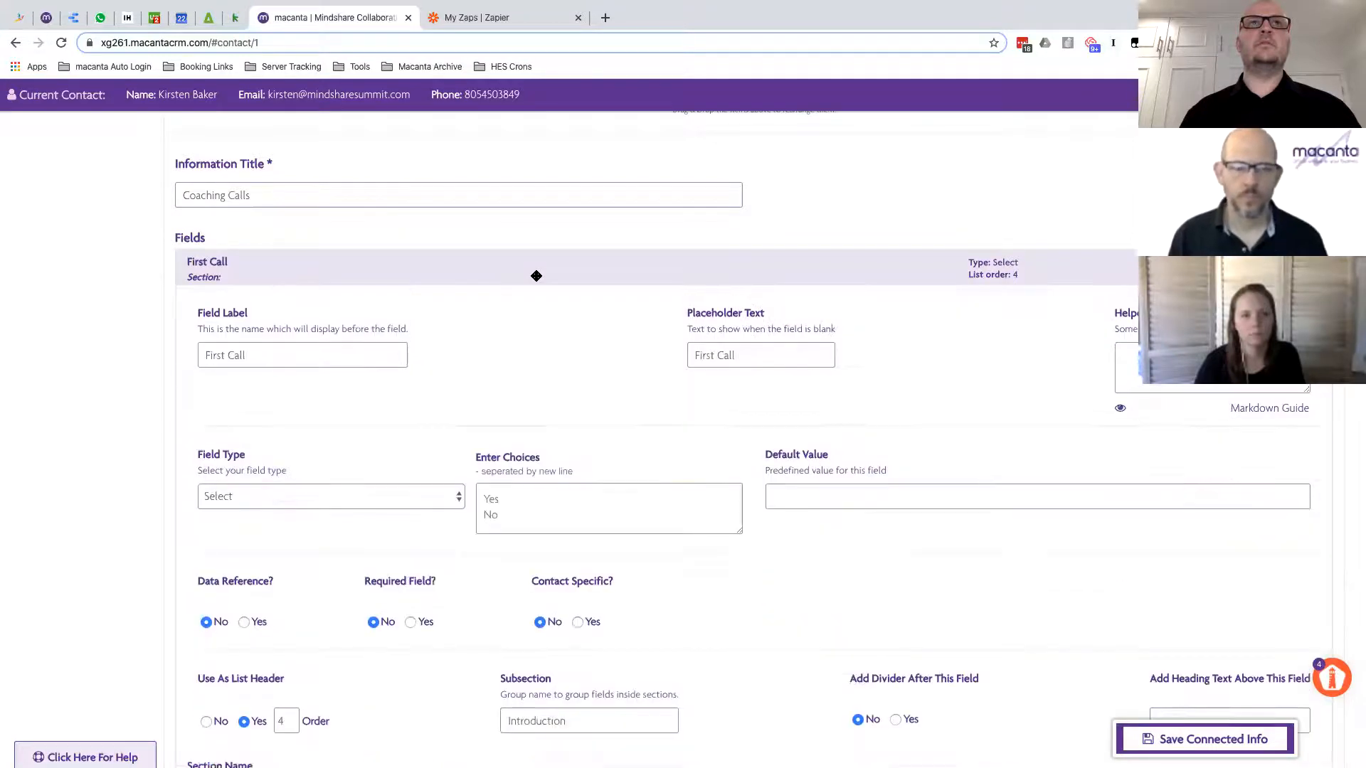
scroll(538, 279, "down", 5)
double_click(565, 409)
key("ctrl+c")
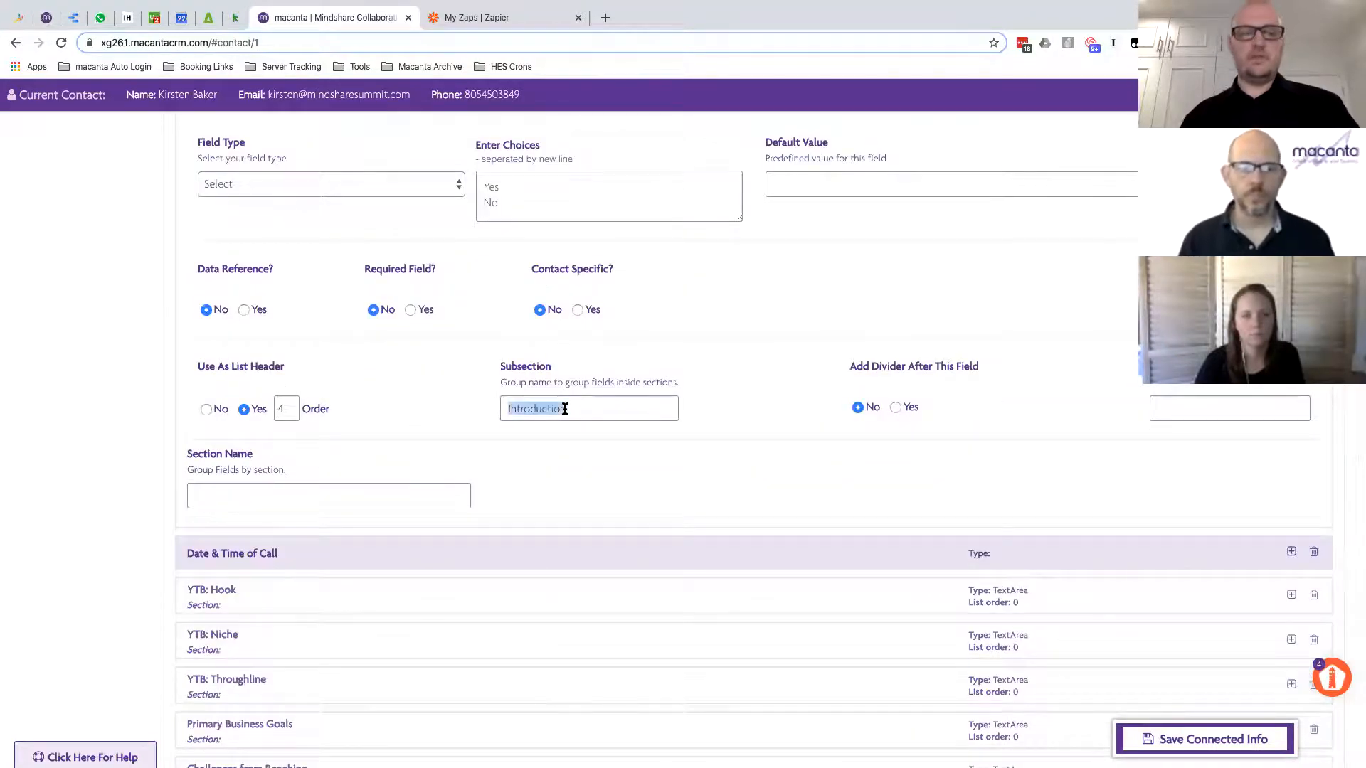
left_click(529, 551)
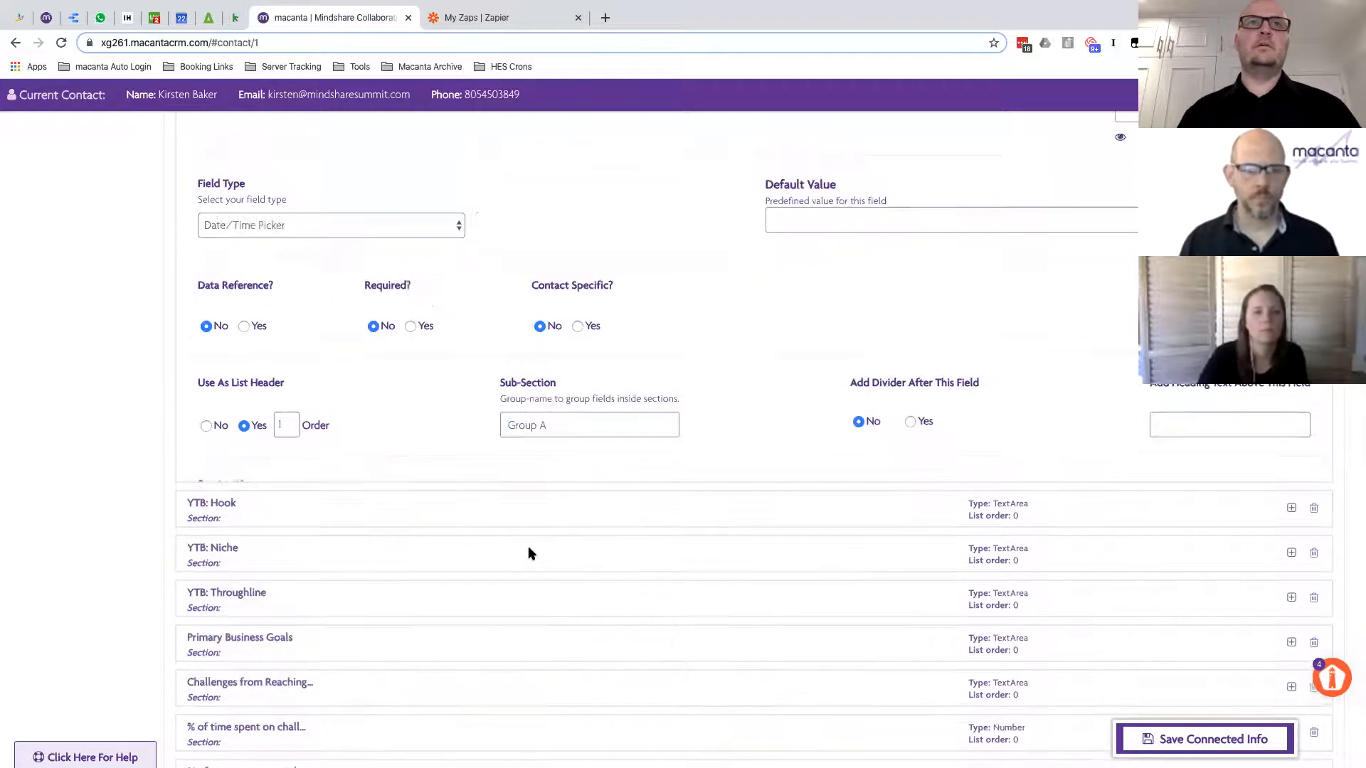
triple_click(552, 430)
key("ctrl+v")
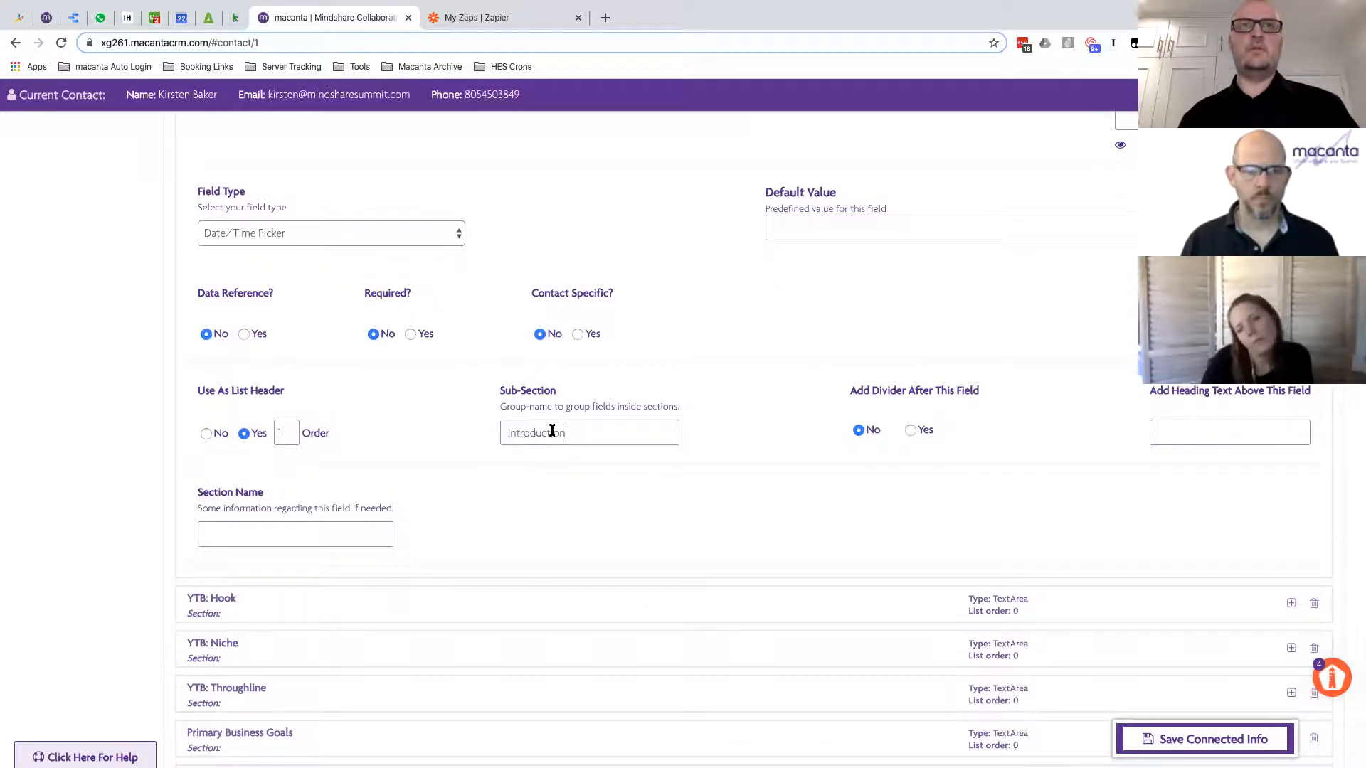
Move Date & Time of Call above First Call and save the Coaching Calls fields
scroll(851, 501, "up", 4)
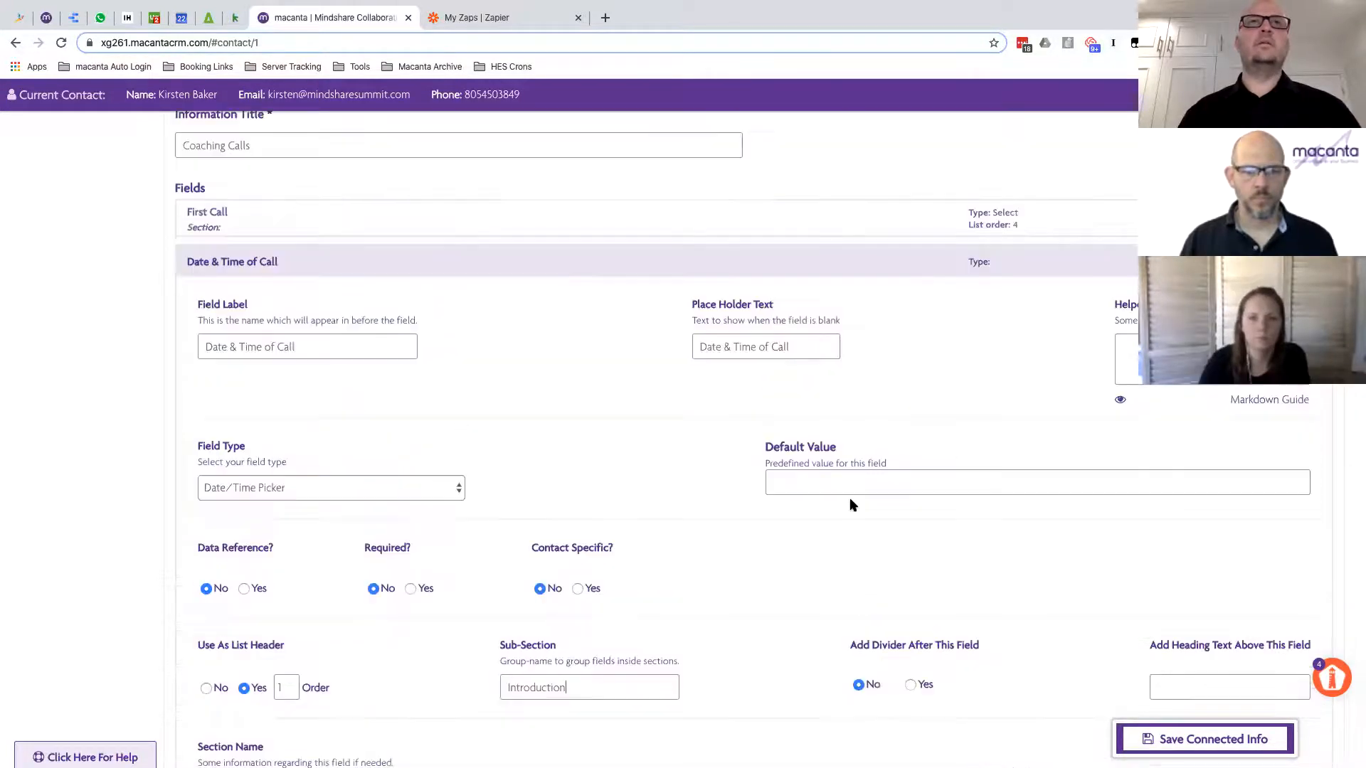
left_click(647, 265)
left_click_drag(534, 256, 530, 214)
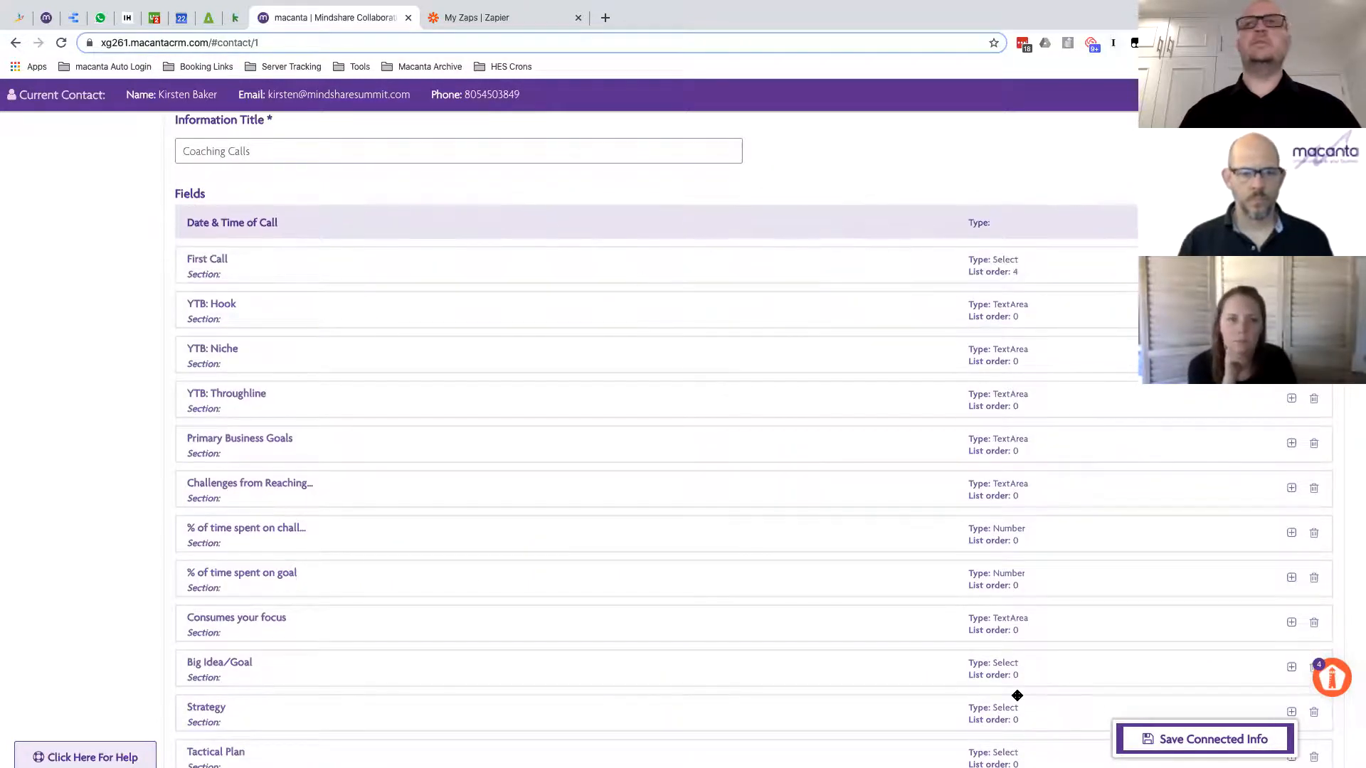
left_click(1159, 741)
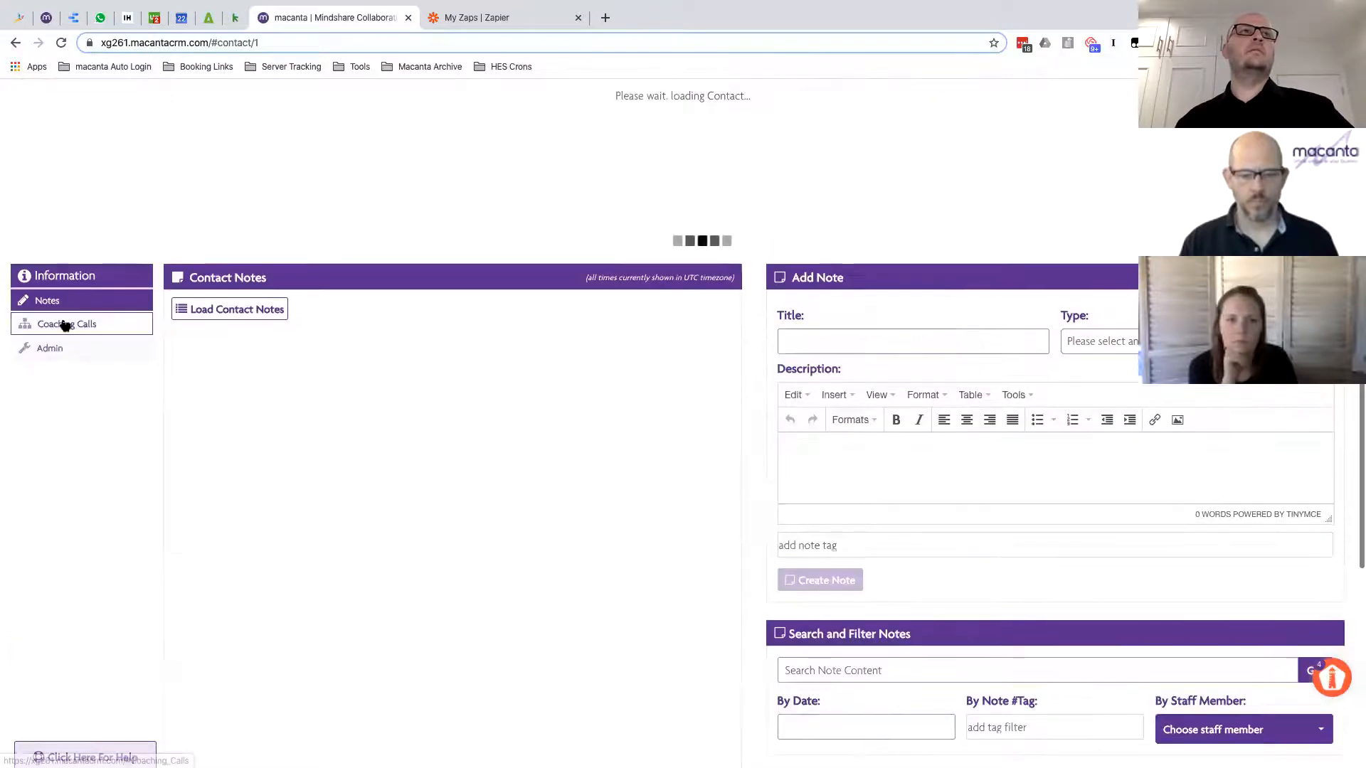
Open the contact's coaching call and confirm Date & Time of Call now sits first under Introduction
left_click(64, 324)
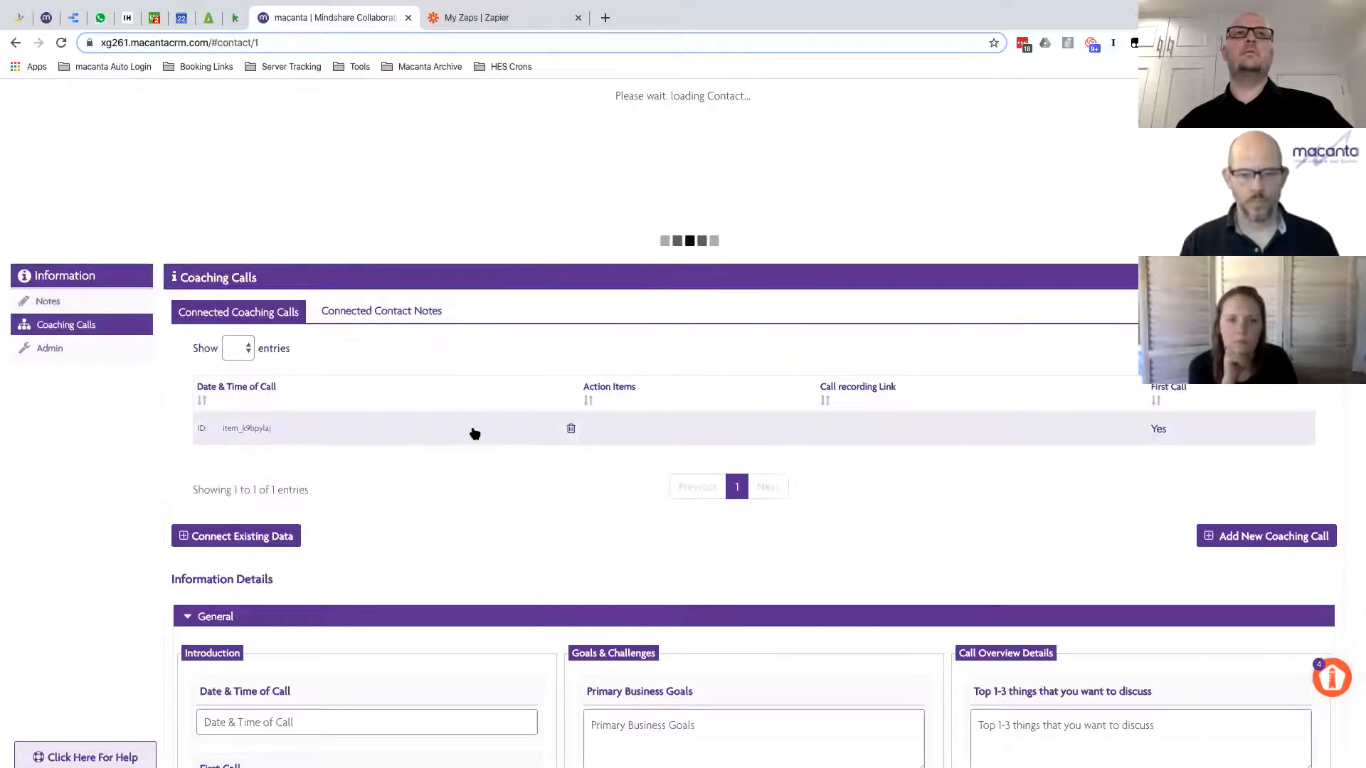
left_click(470, 431)
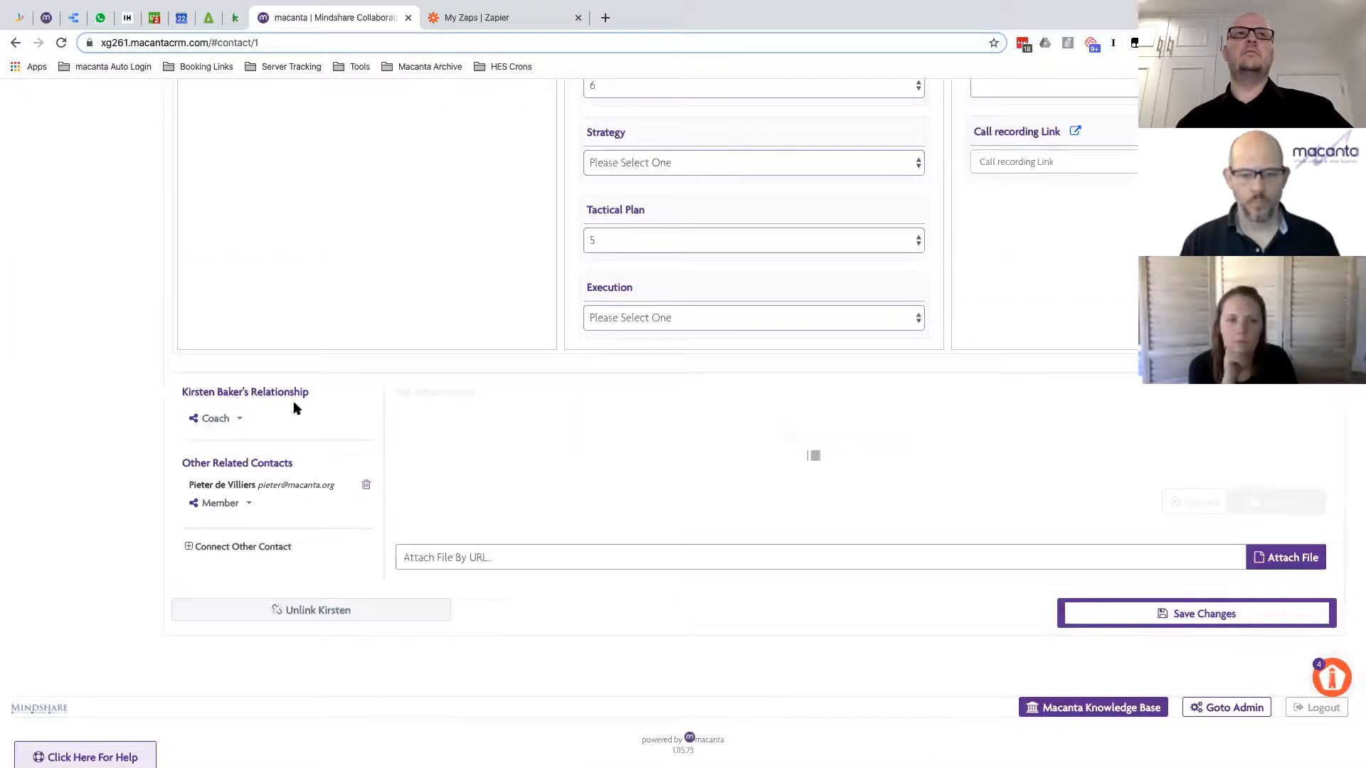
scroll(459, 405, "up", 15)
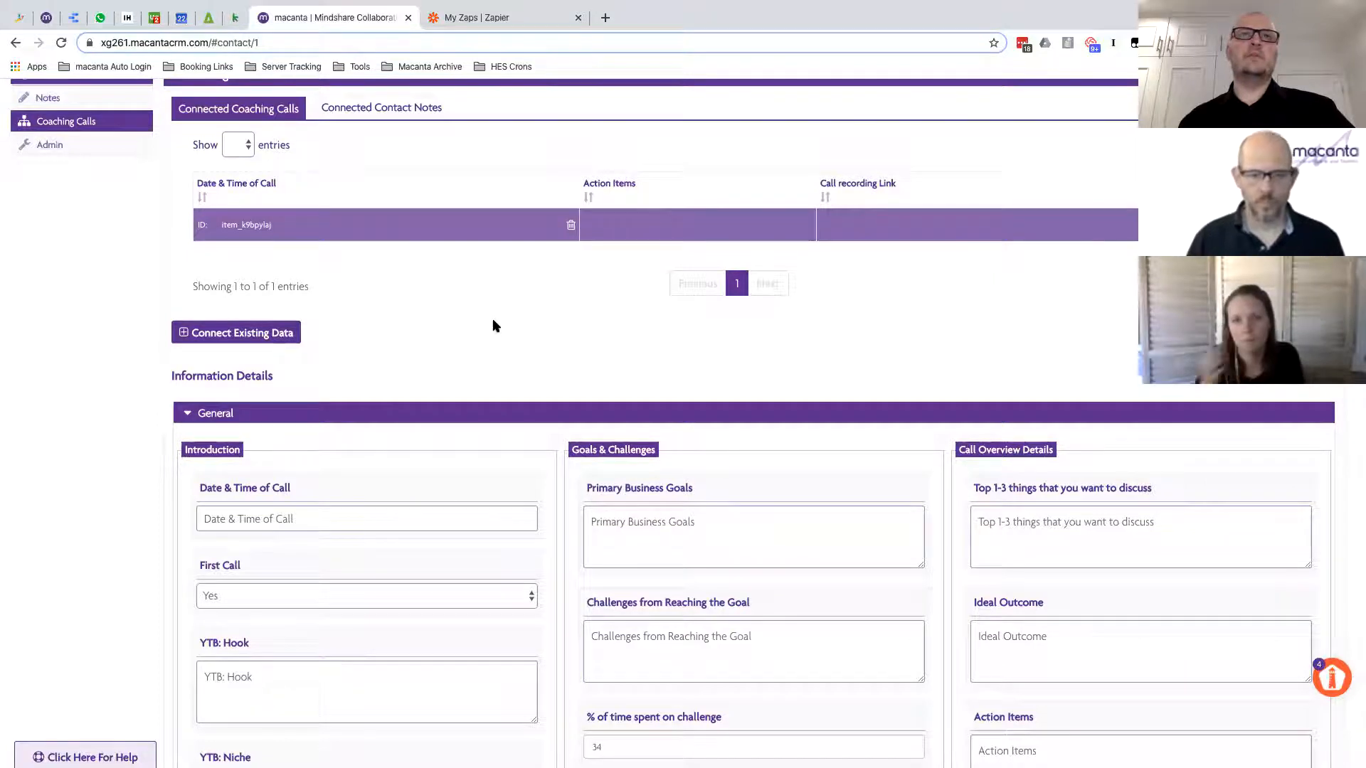
scroll(496, 326, "down", 3)
scroll(496, 326, "up", 2)
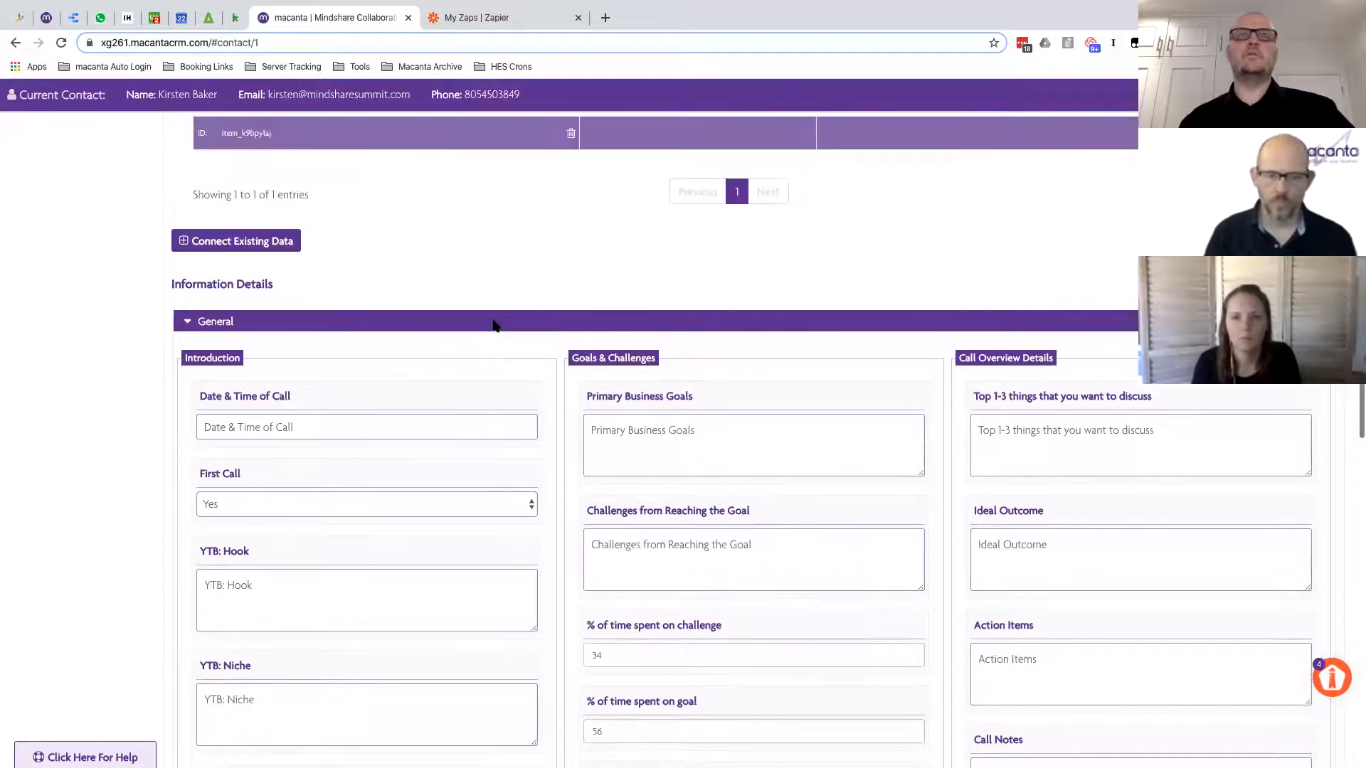
scroll(496, 326, "up", 1)
scroll(496, 326, "down", 1)
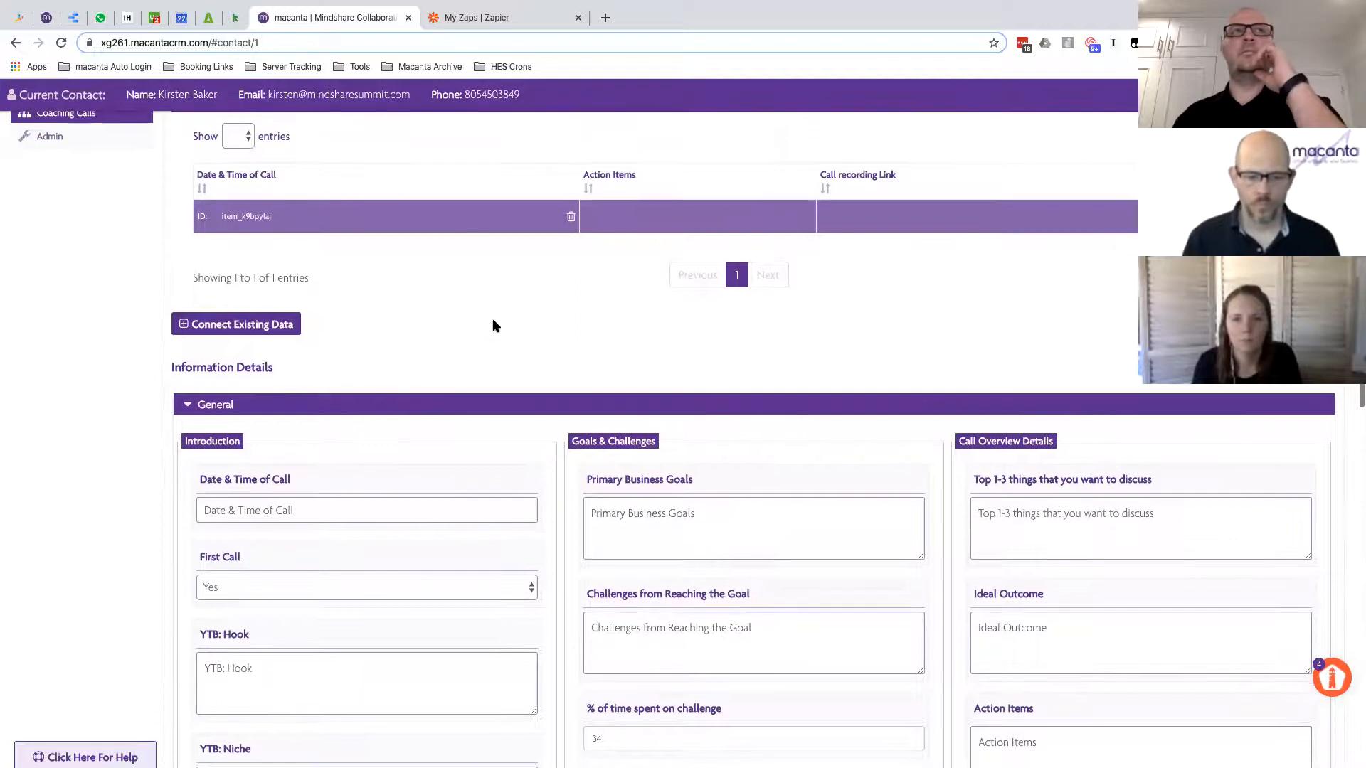
scroll(496, 326, "down", 4)
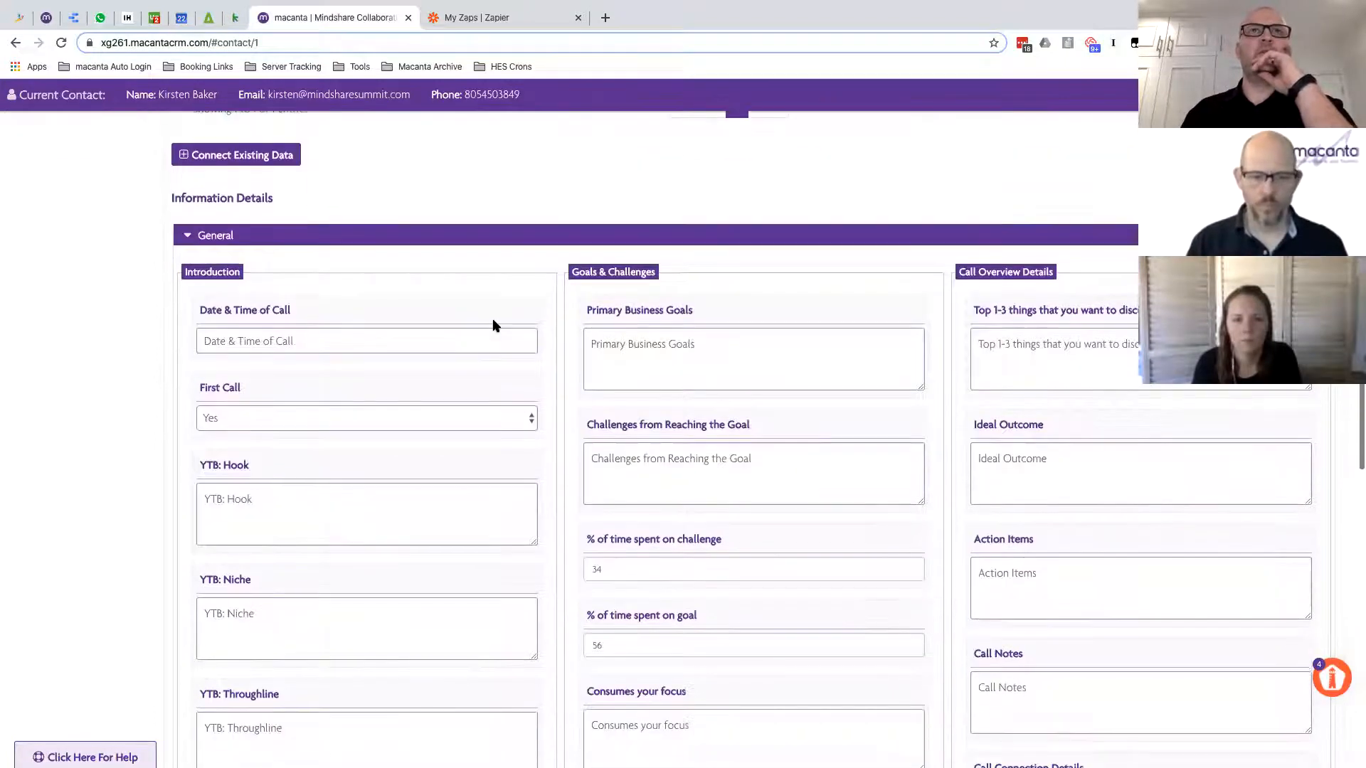
scroll(496, 326, "down", 2)
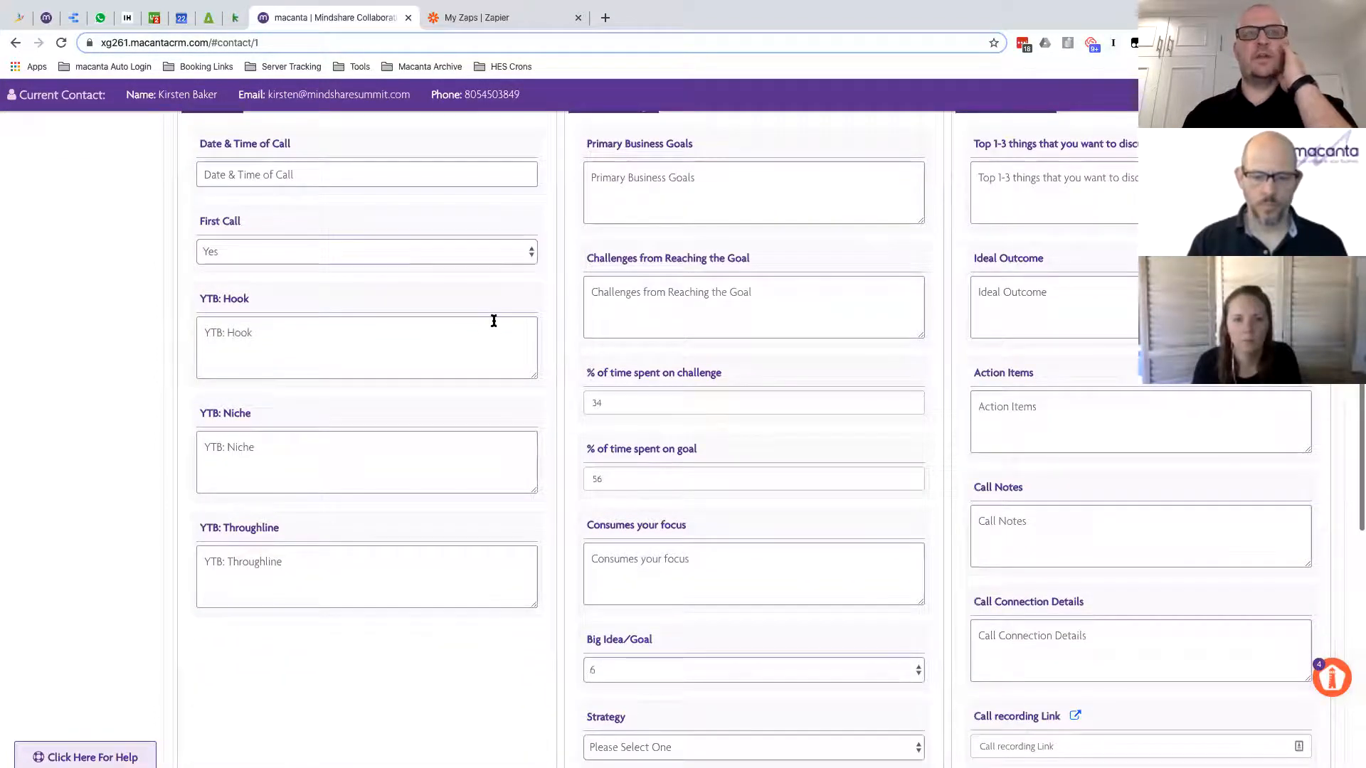
scroll(493, 321, "down", 4)
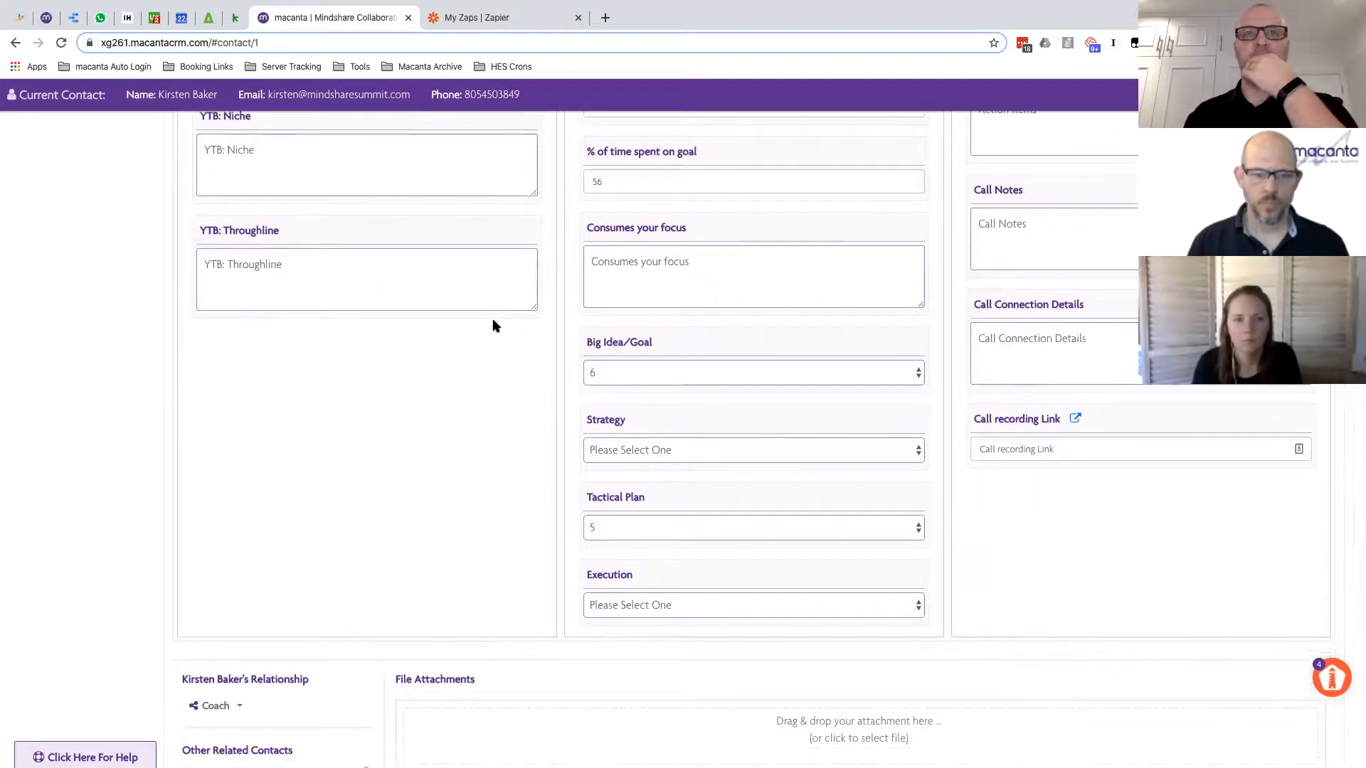
scroll(496, 326, "up", 1)
scroll(496, 326, "up", 8)
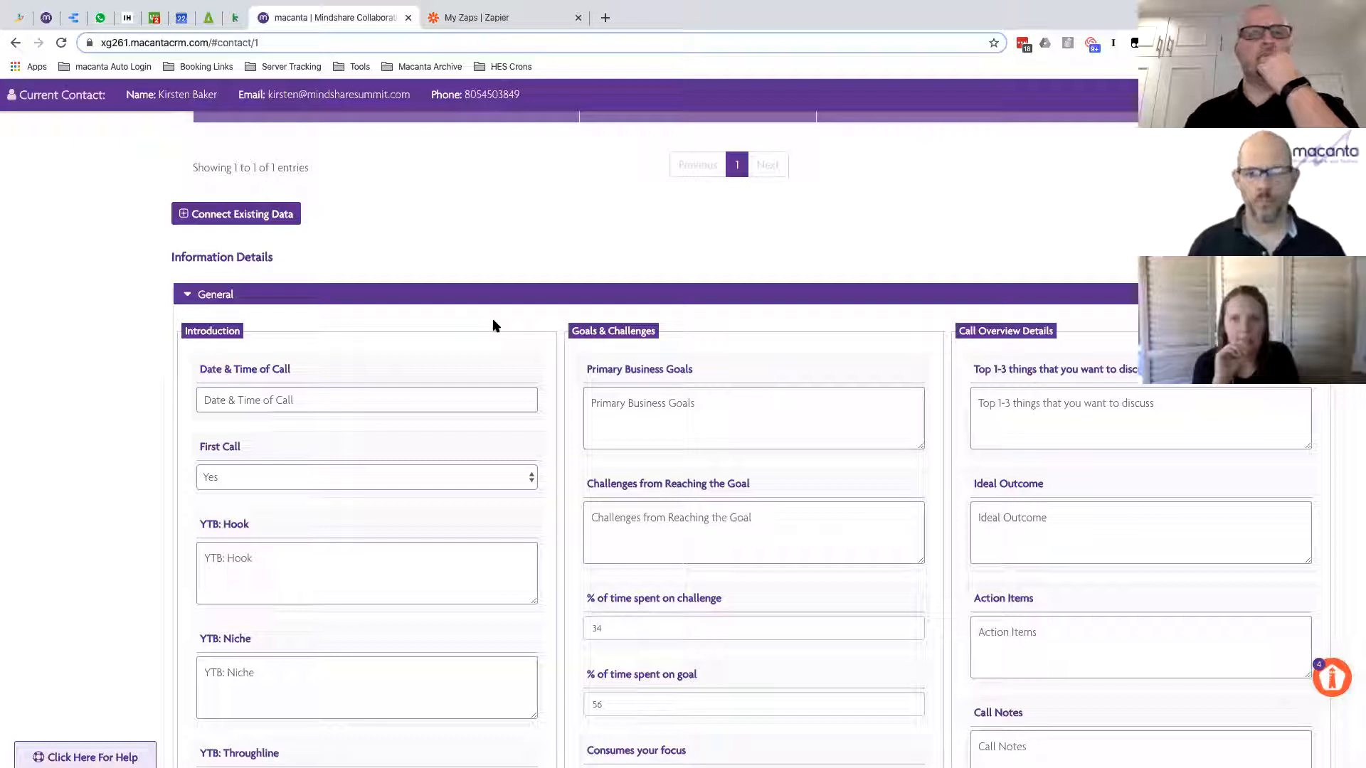
scroll(495, 326, "up", 2)
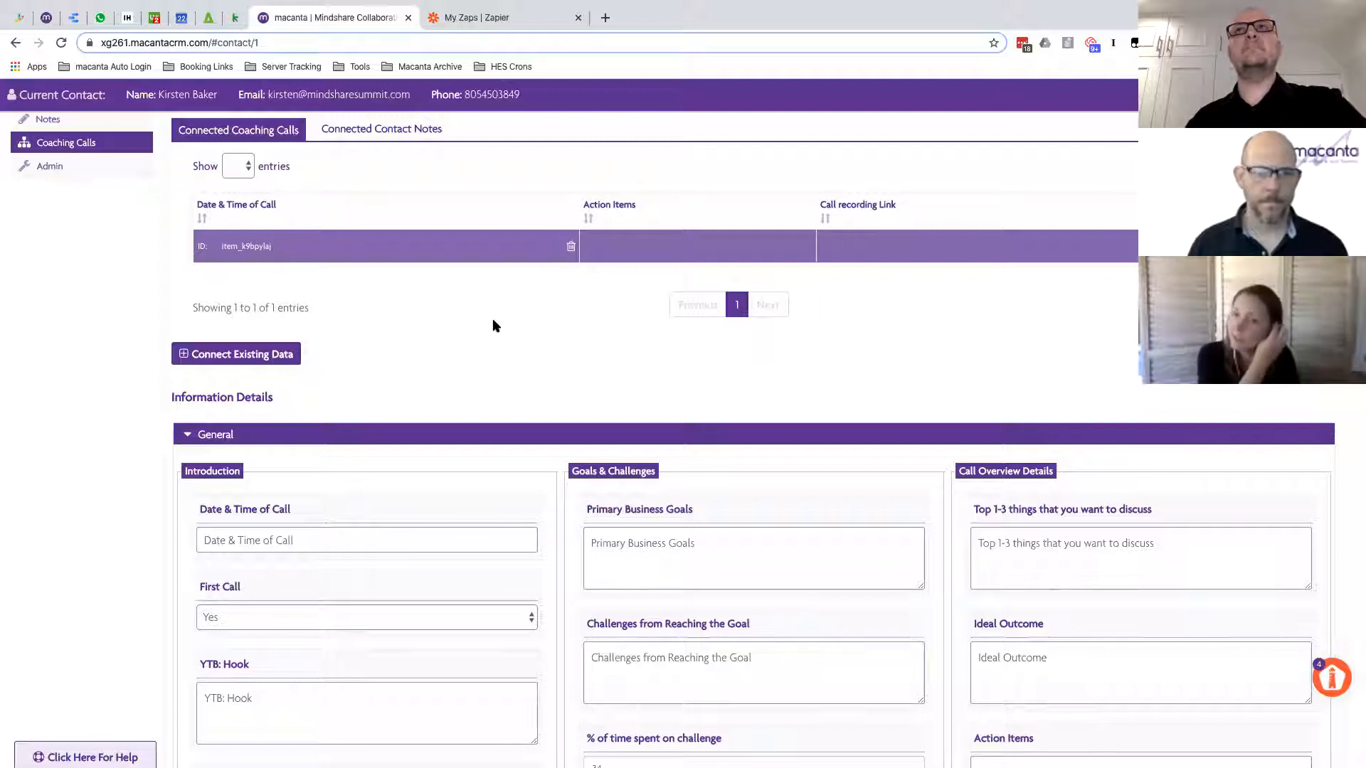
scroll(495, 326, "down", 1)
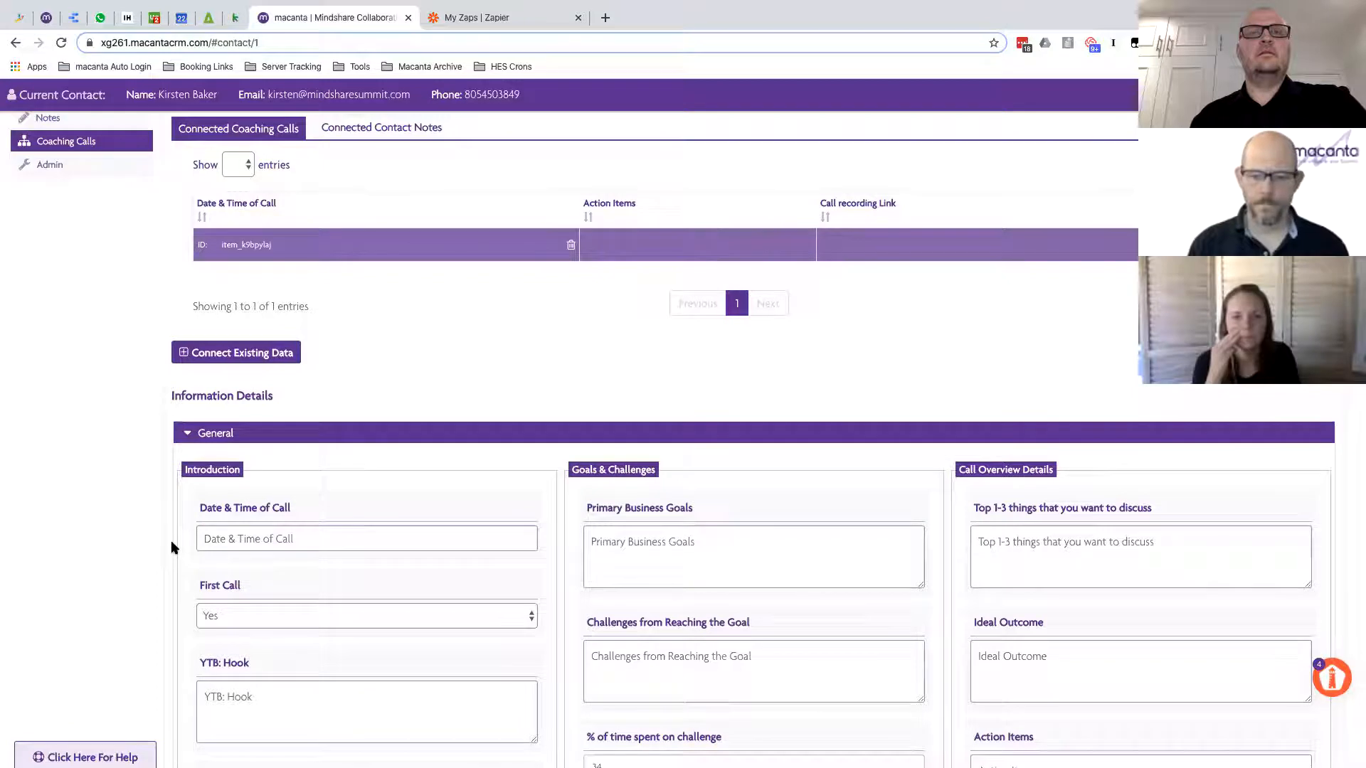
scroll(171, 544, "down", 1)
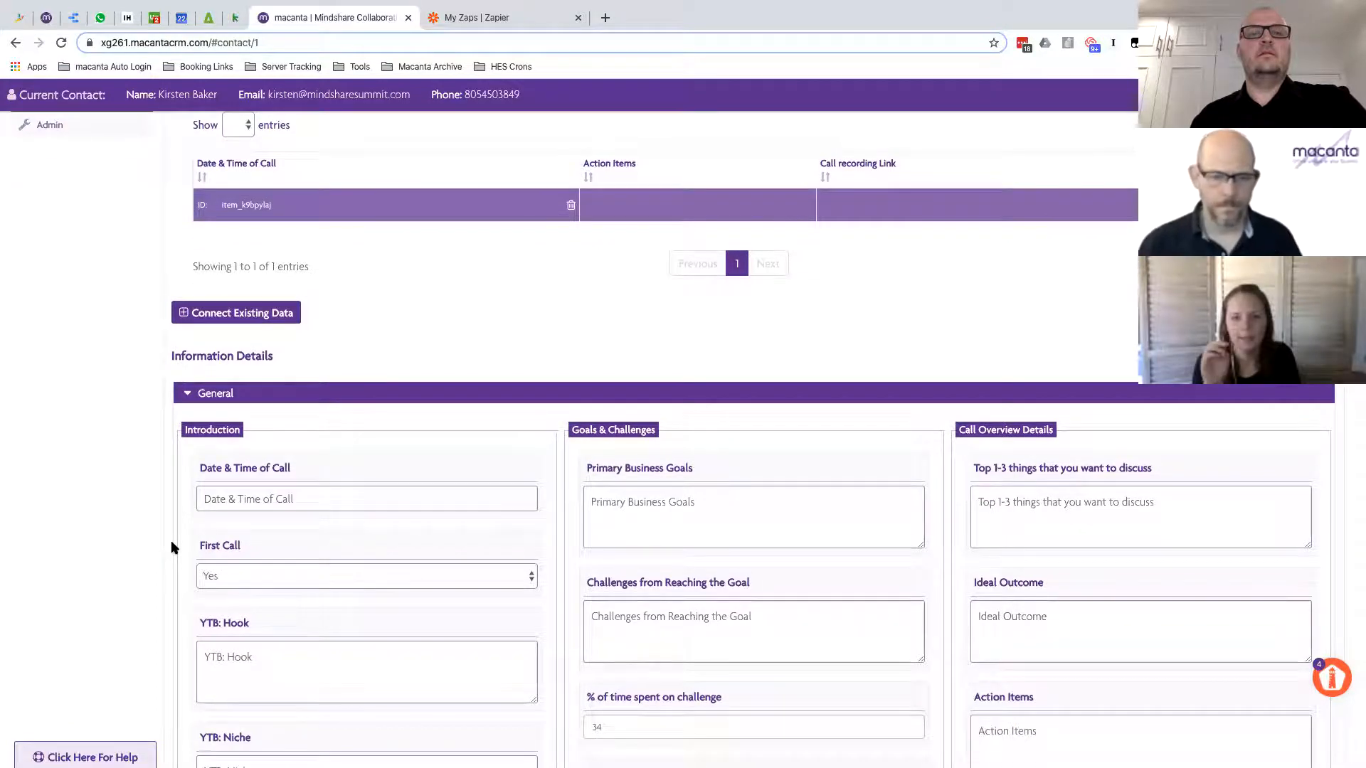
scroll(172, 546, "up", 2)
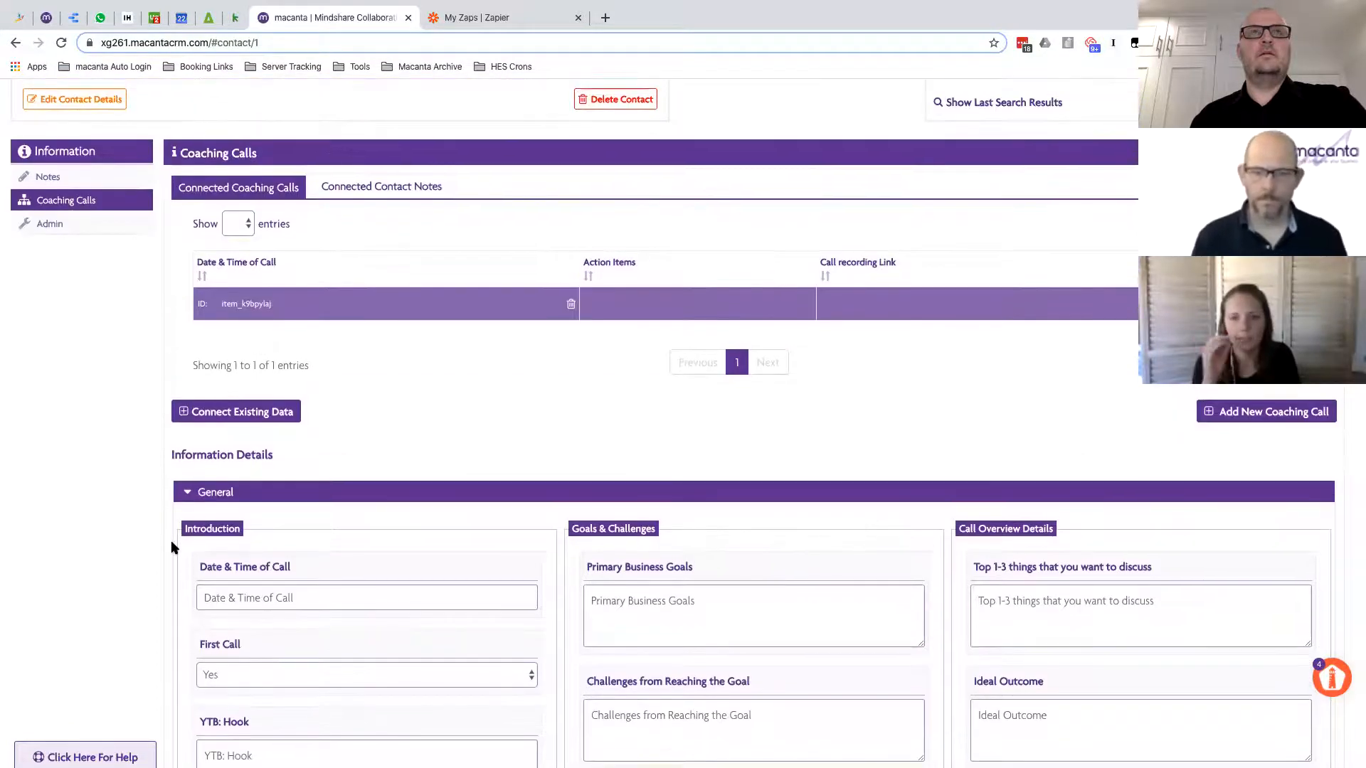
scroll(171, 547, "down", 10)
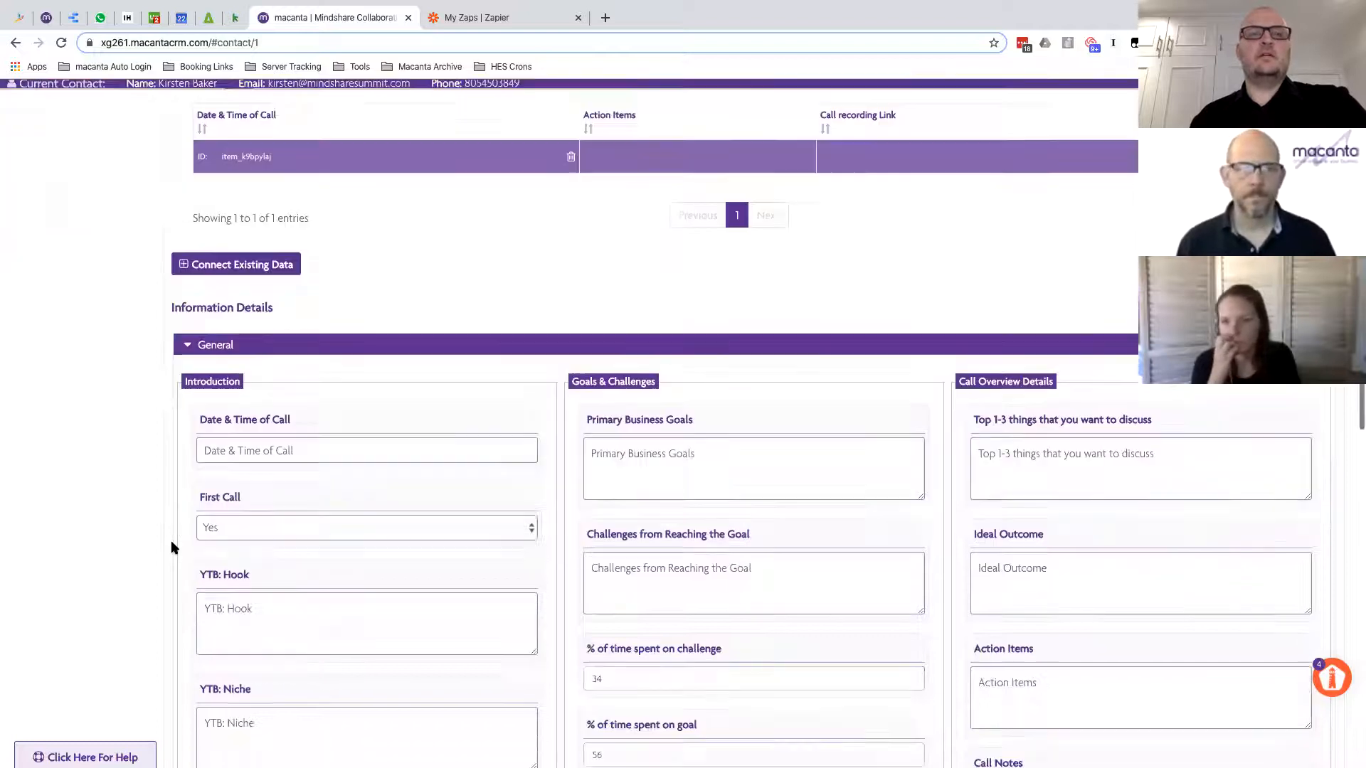
scroll(171, 544, "down", 2)
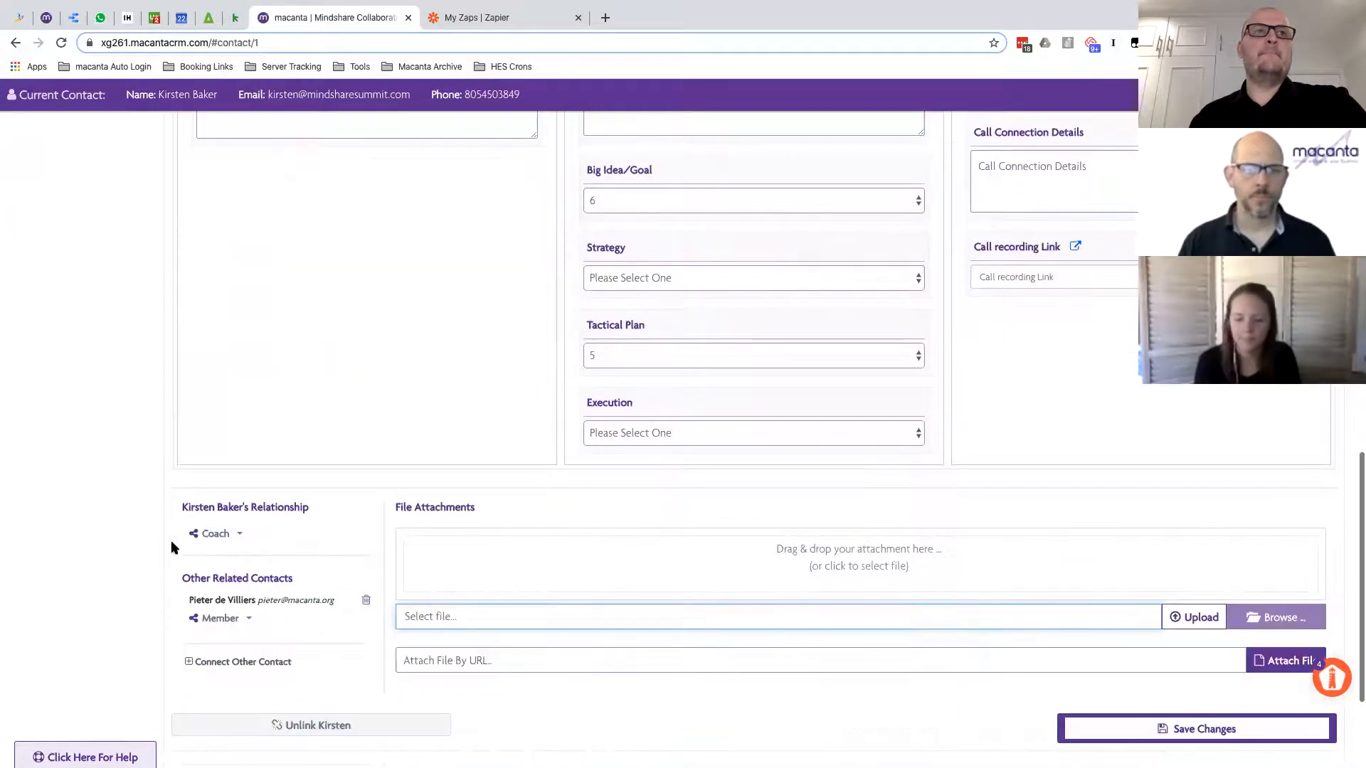
scroll(329, 671, "up", 8)
scroll(329, 671, "up", 1)
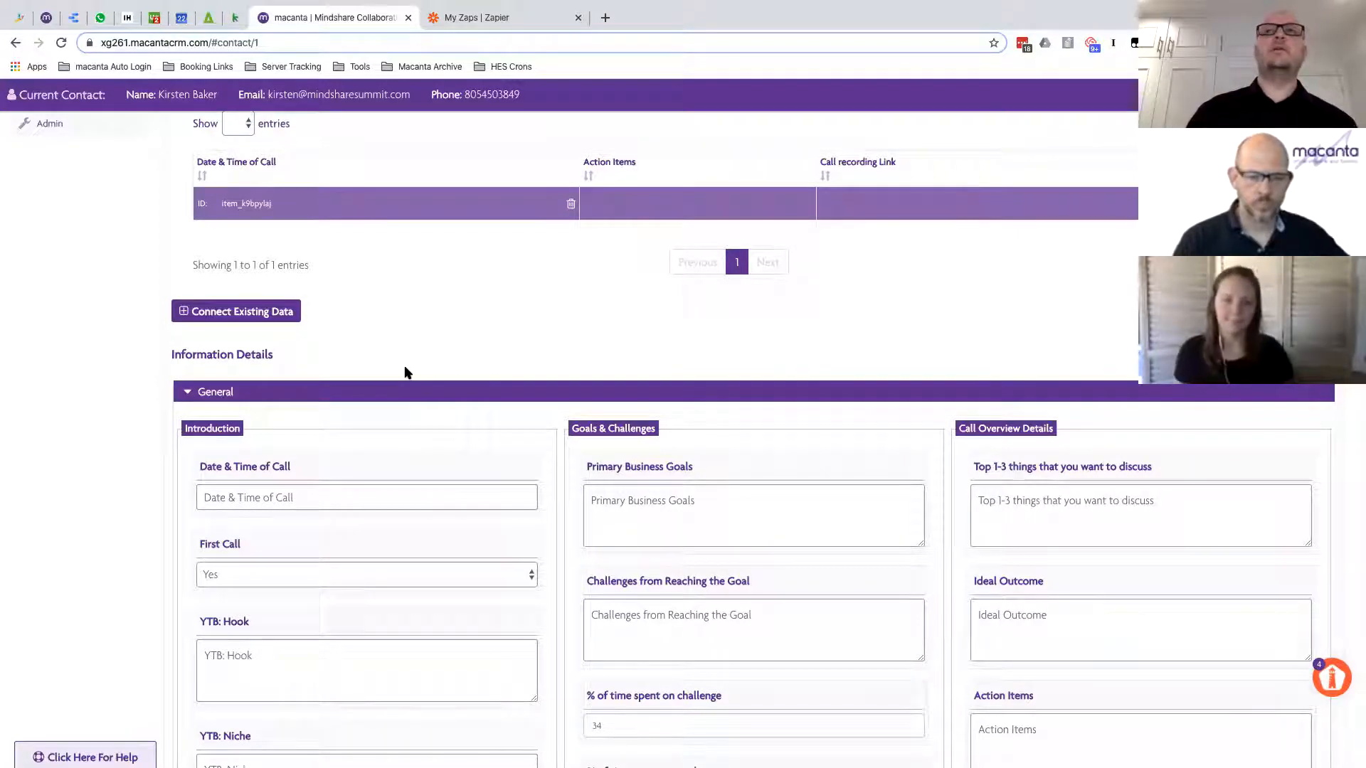
scroll(431, 507, "down", 4)
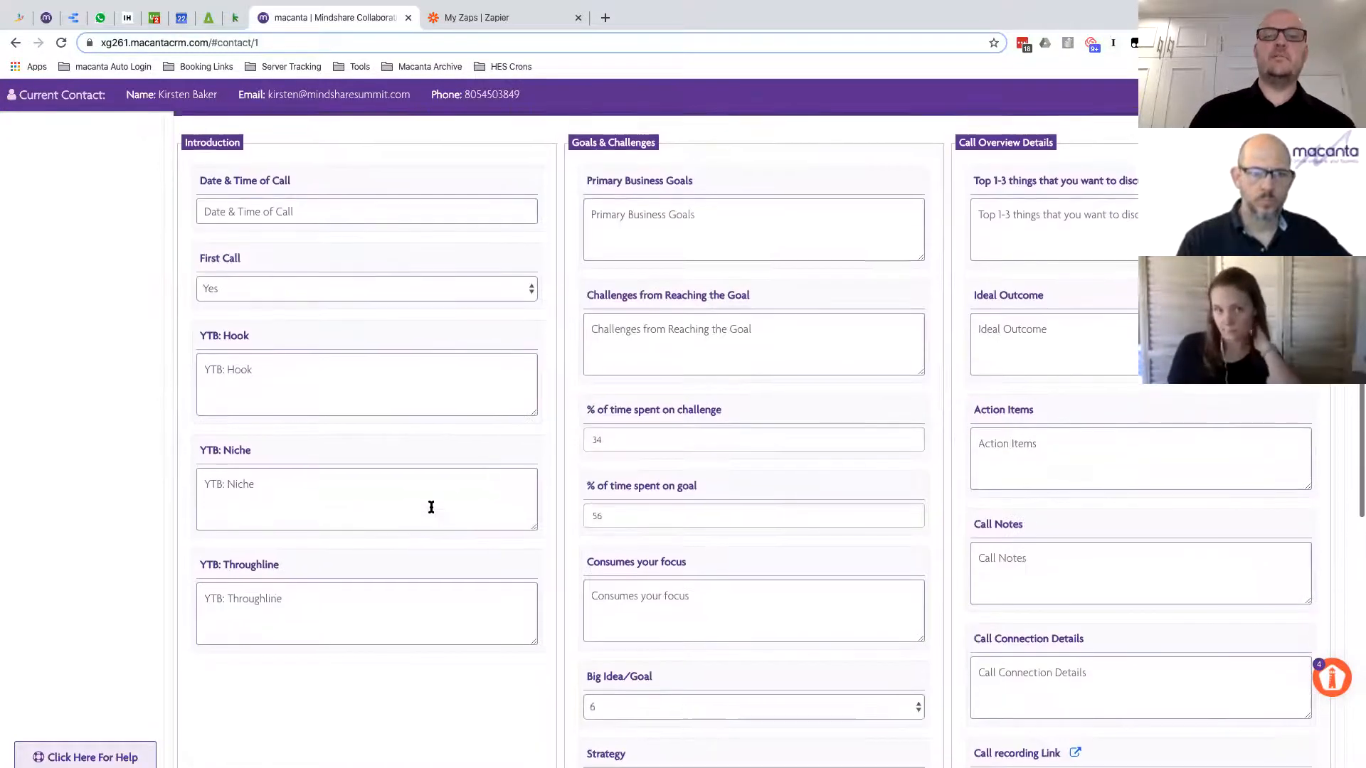
scroll(431, 506, "up", 2)
scroll(431, 506, "up", 1)
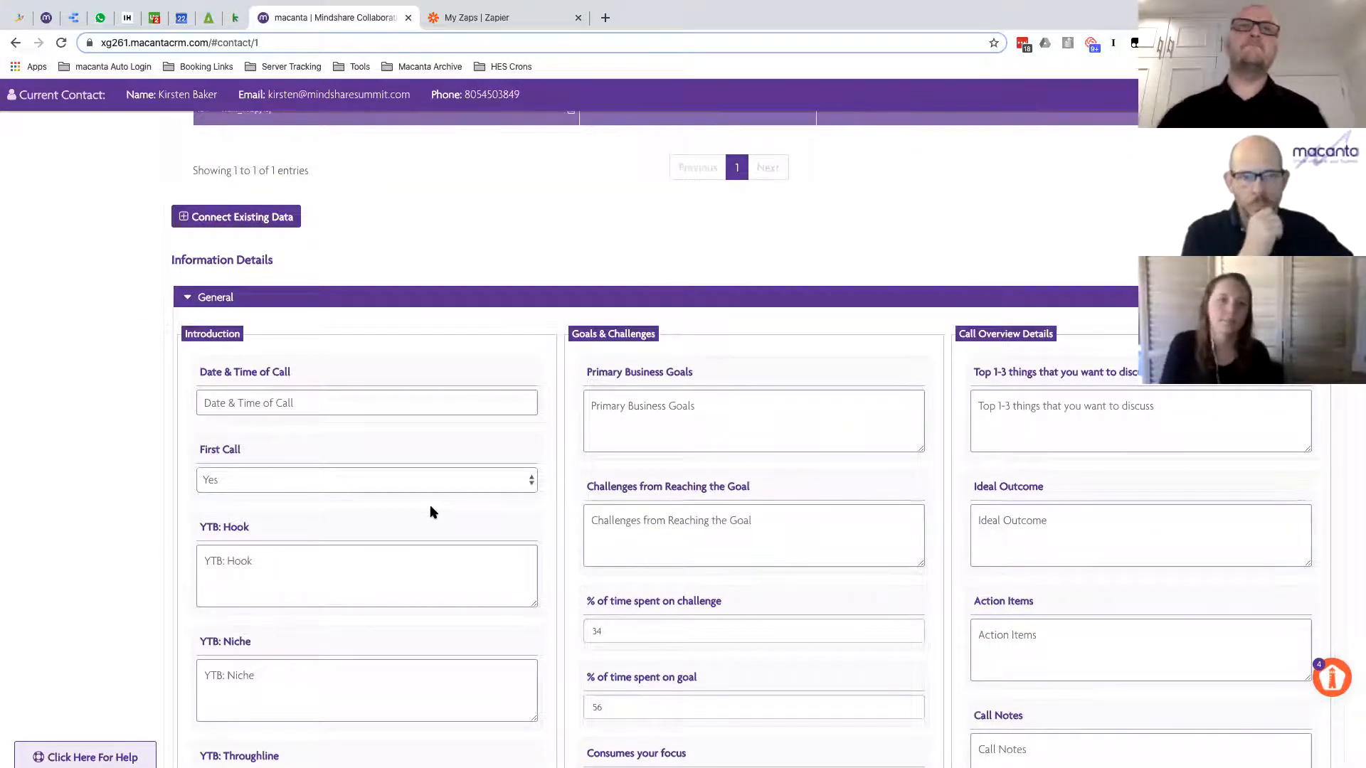
scroll(431, 512, "up", 3)
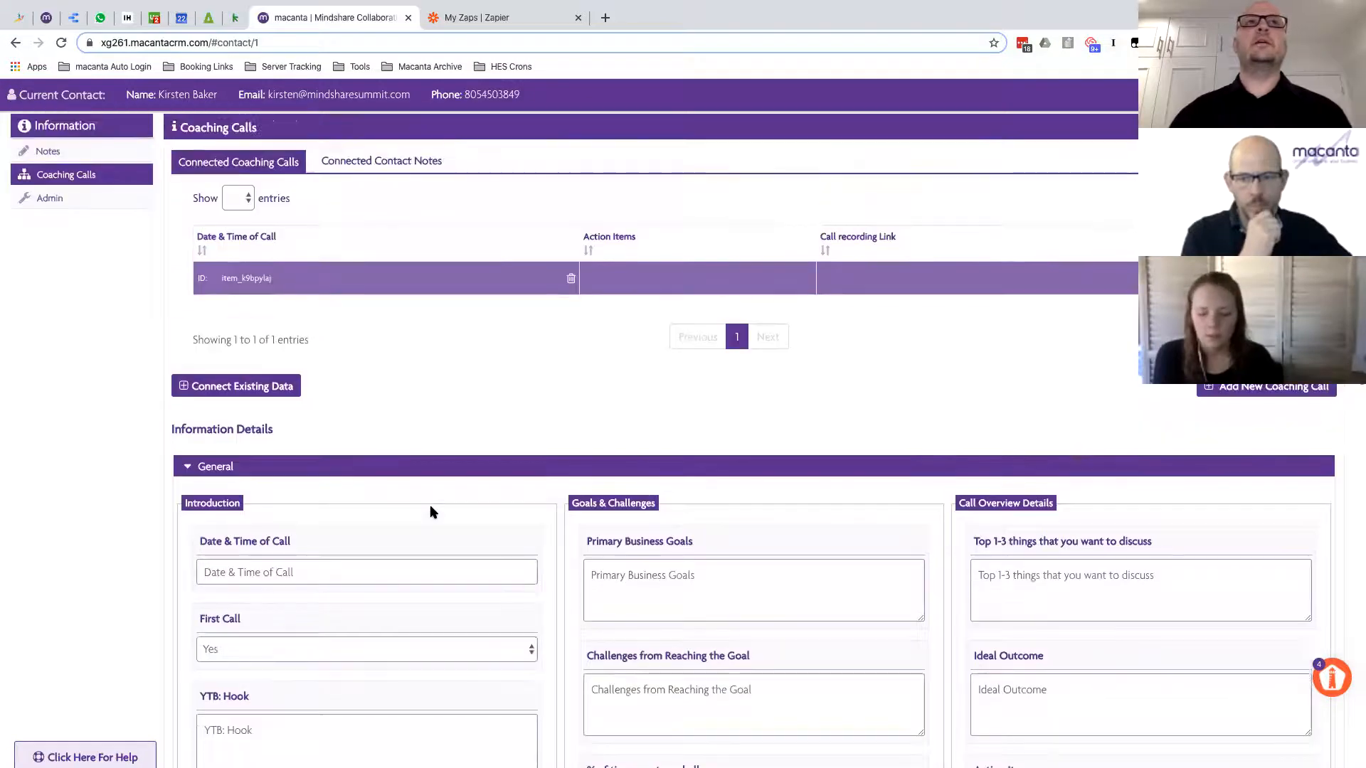
scroll(431, 511, "down", 1)
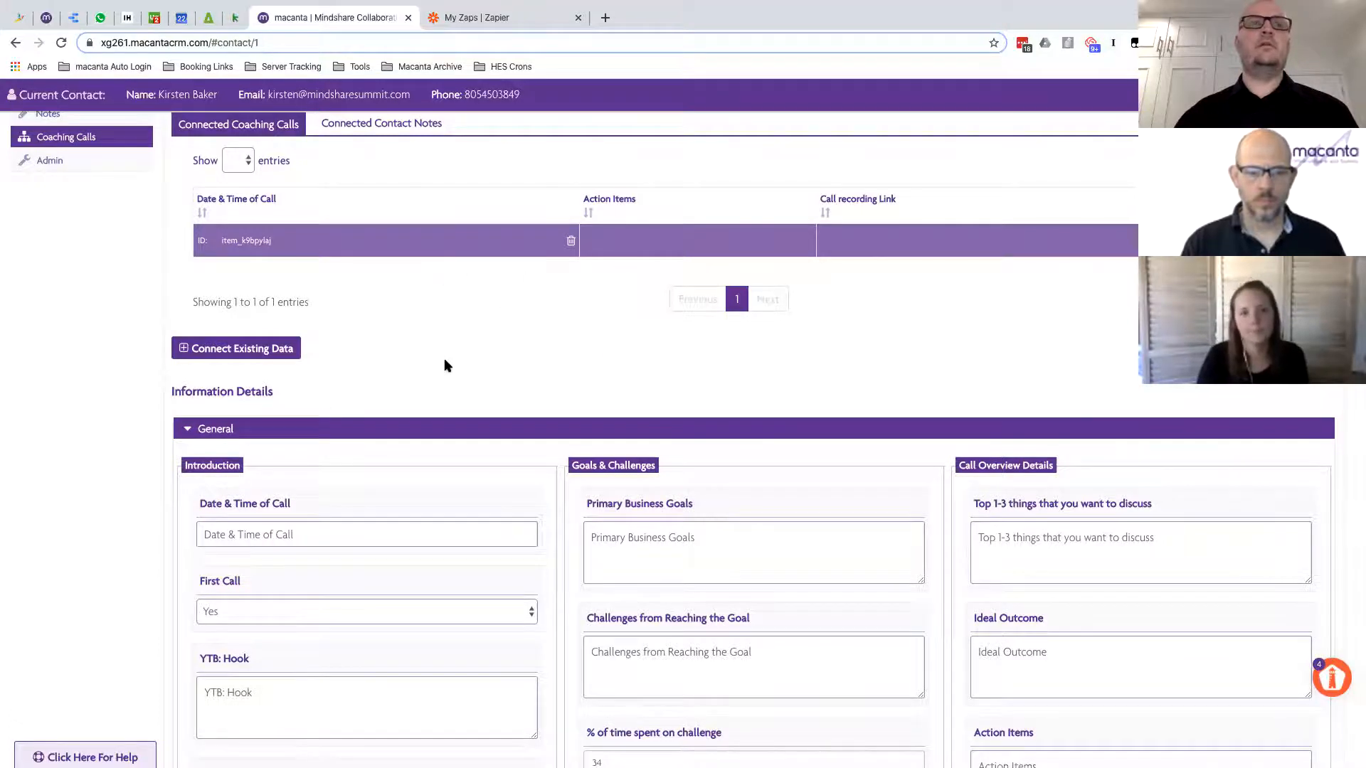
scroll(445, 362, "down", 15)
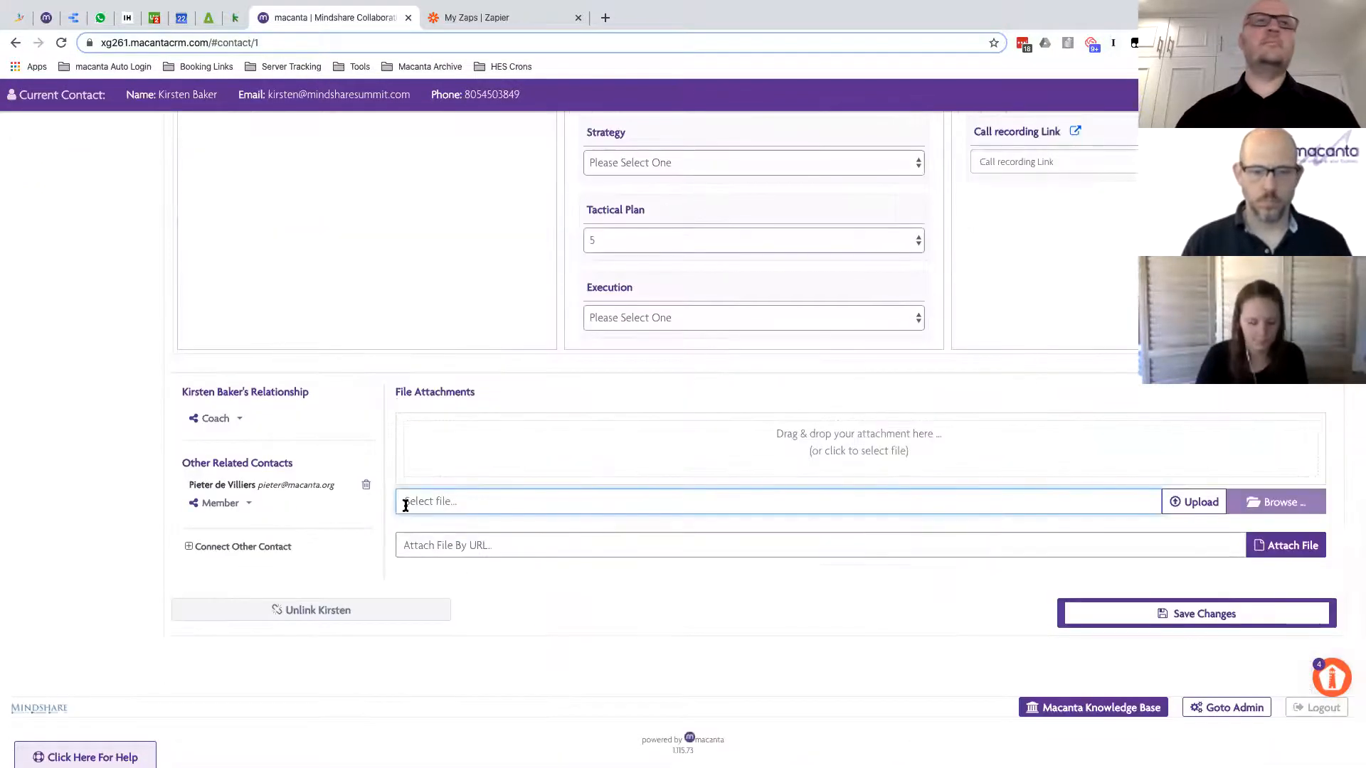
scroll(406, 507, "up", 15)
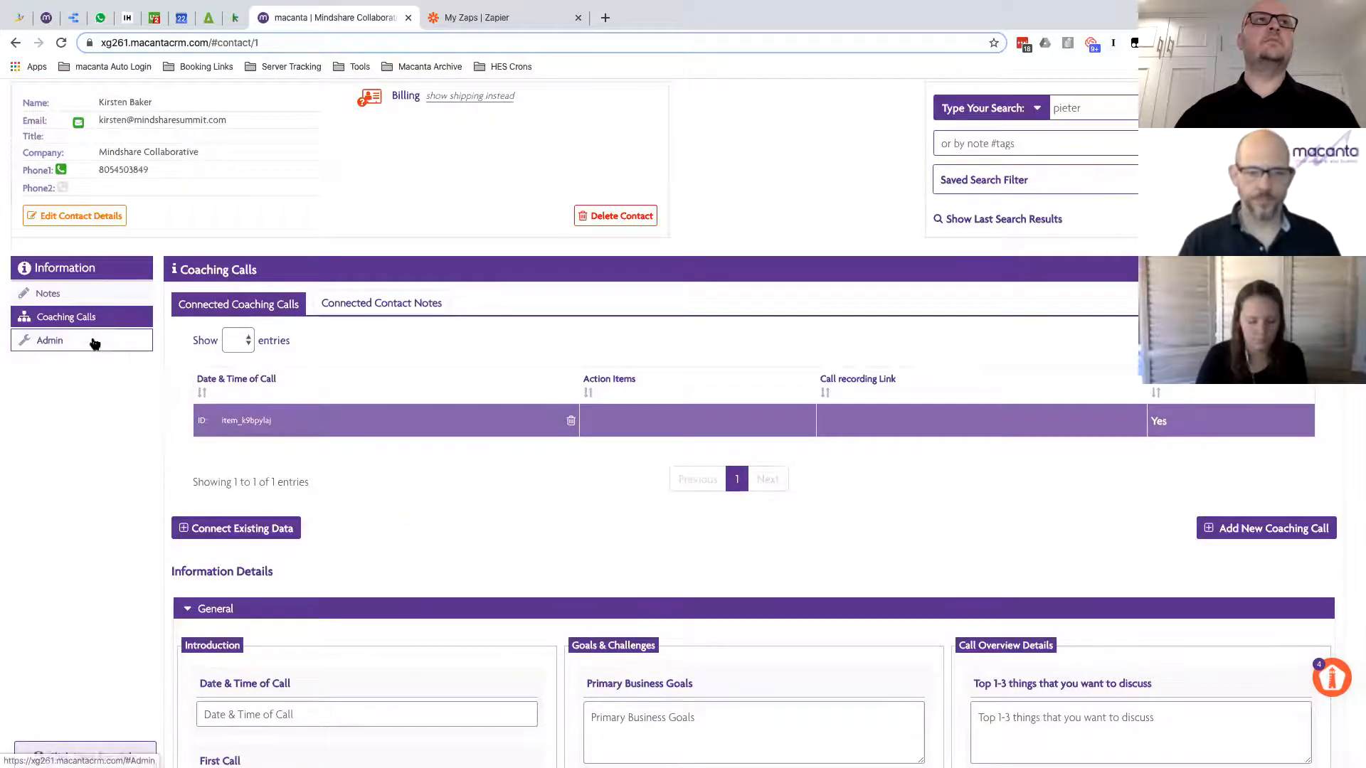
Stop using First Call as a Coaching Calls list header
left_click(94, 344)
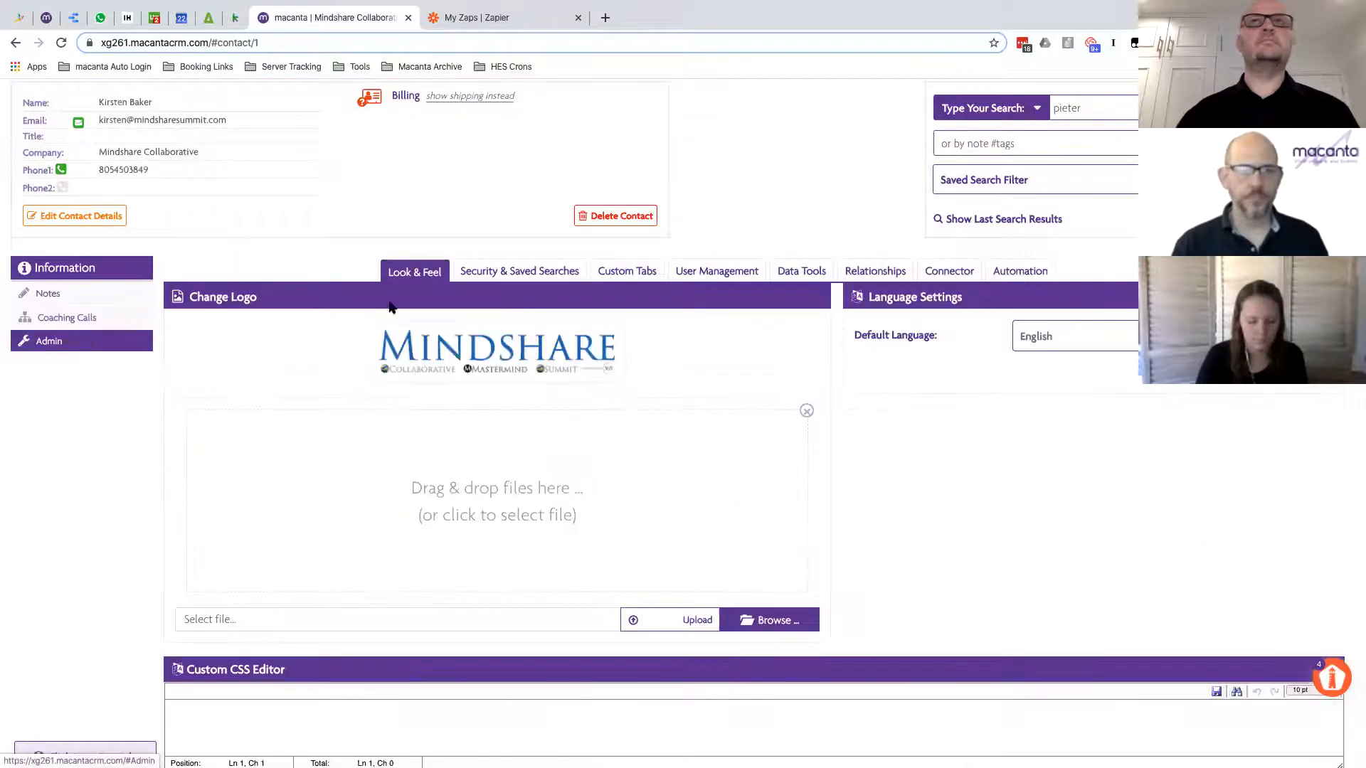
left_click(955, 281)
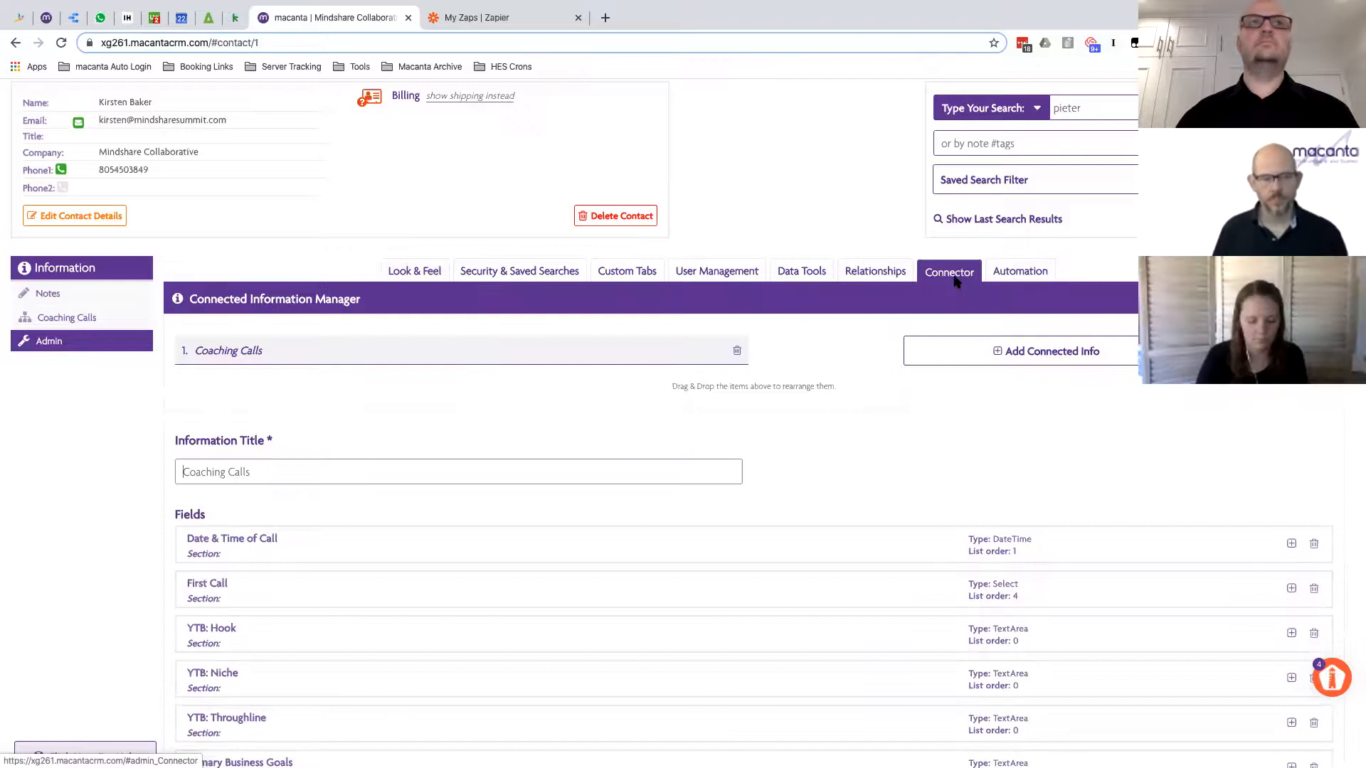
scroll(524, 519, "down", 3)
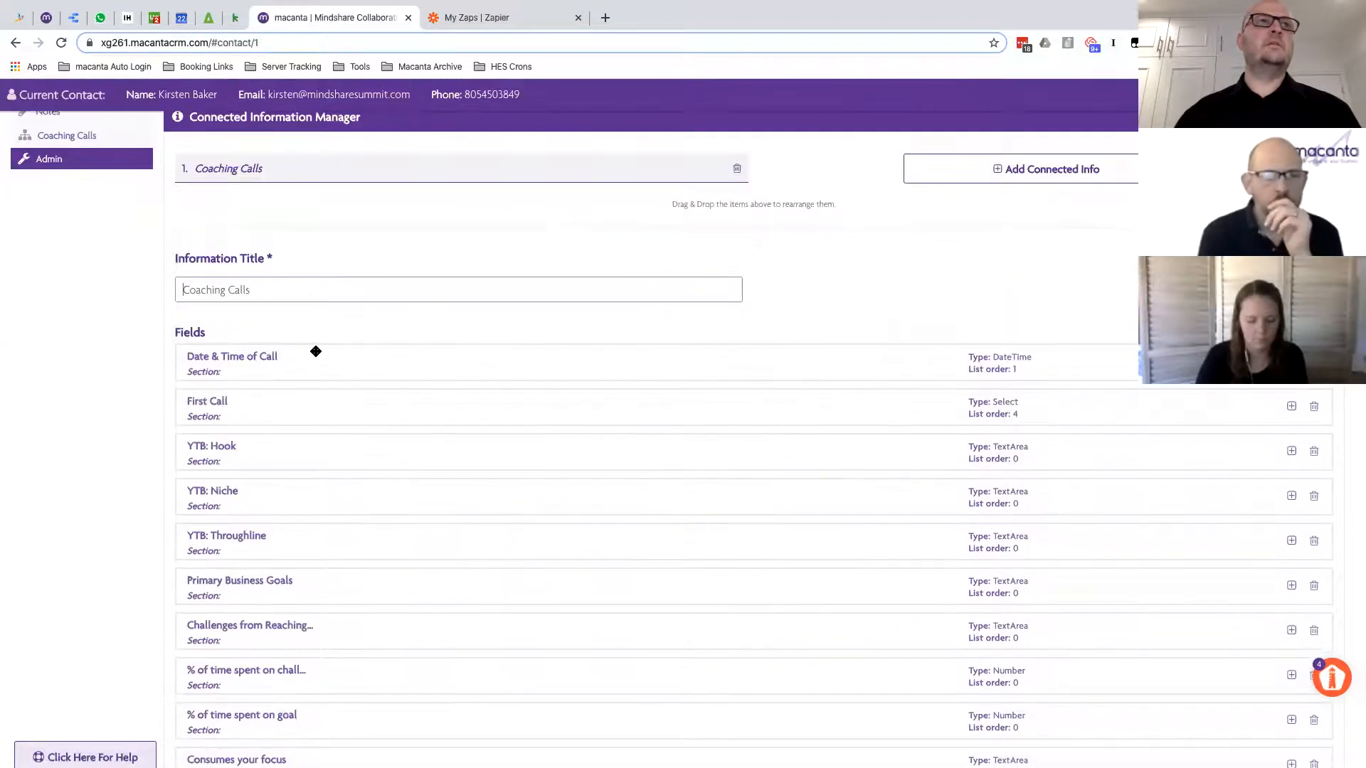
left_click(314, 414)
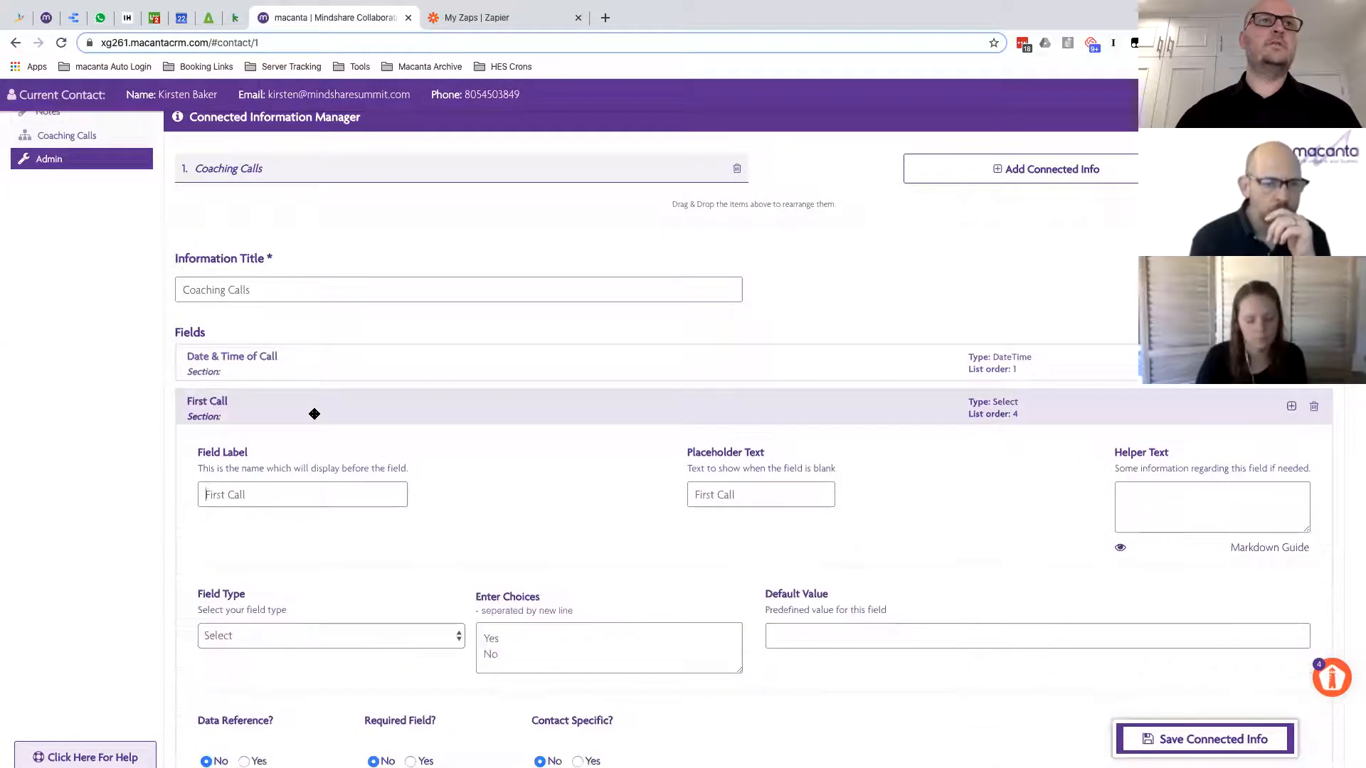
scroll(314, 414, "down", 5)
left_click(205, 560)
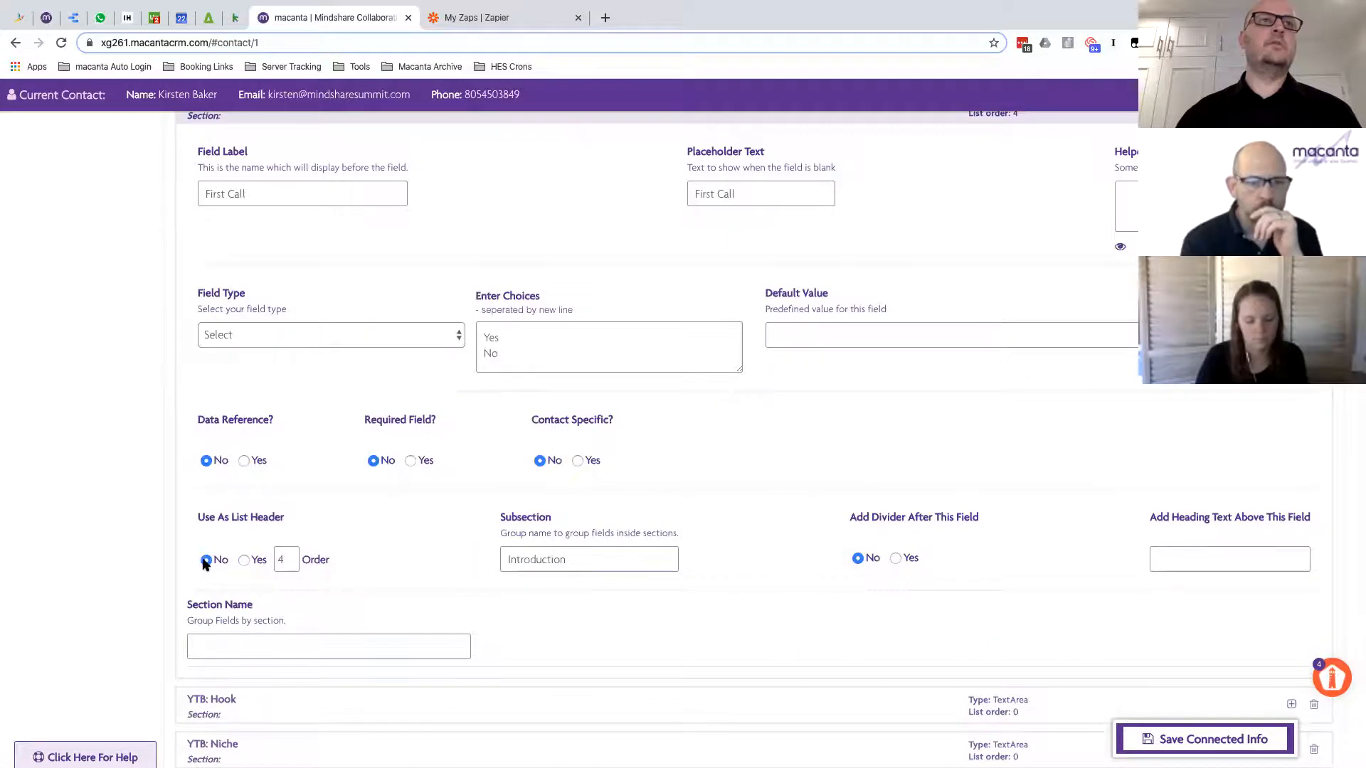
scroll(436, 555, "down", 7)
scroll(438, 555, "down", 2)
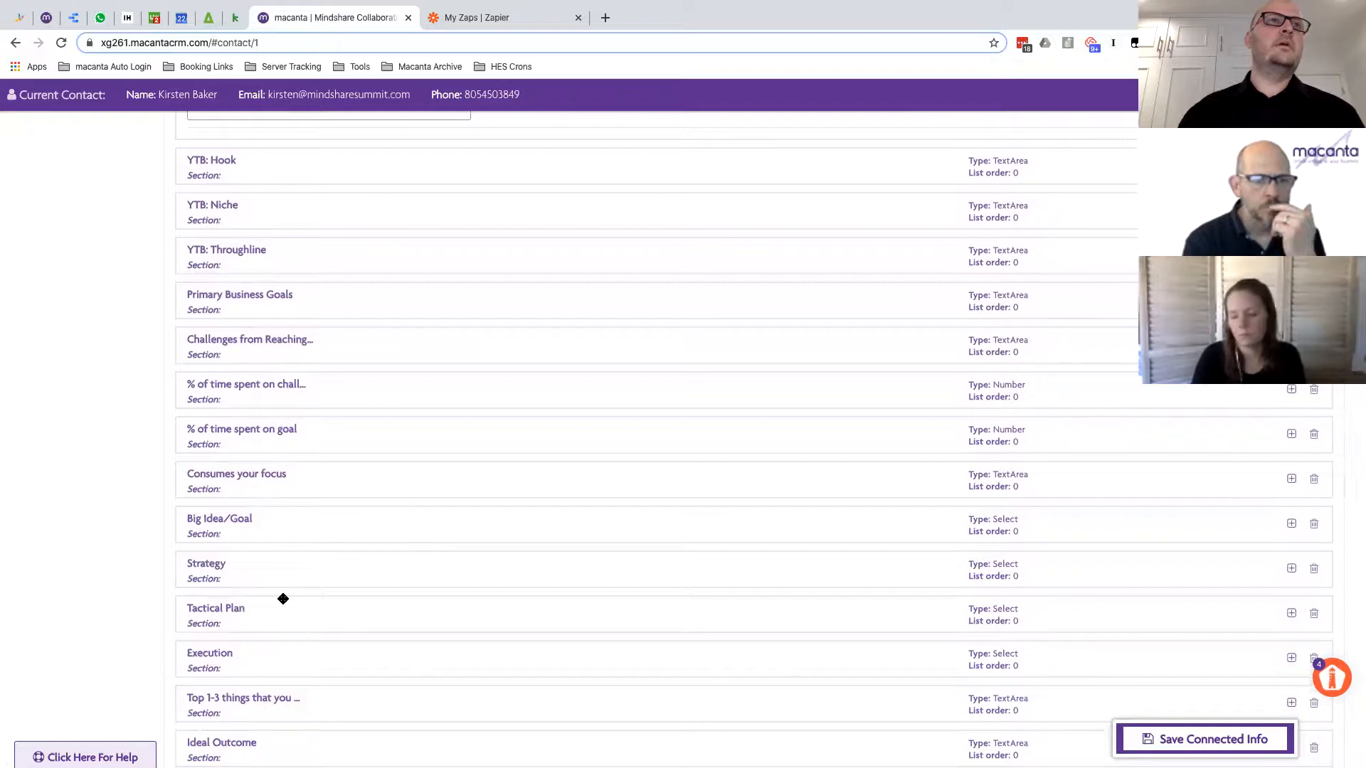
scroll(311, 332, "up", 9)
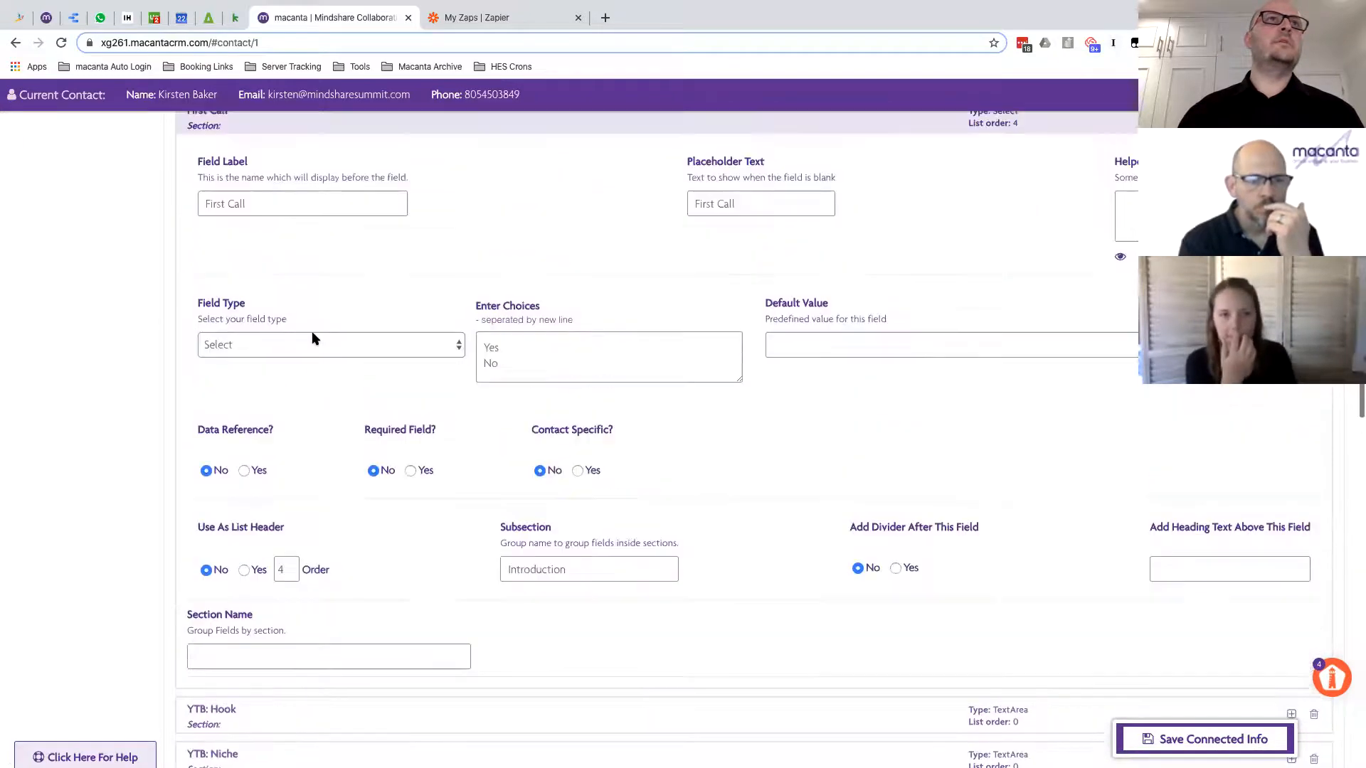
scroll(311, 333, "up", 4)
left_click(235, 379)
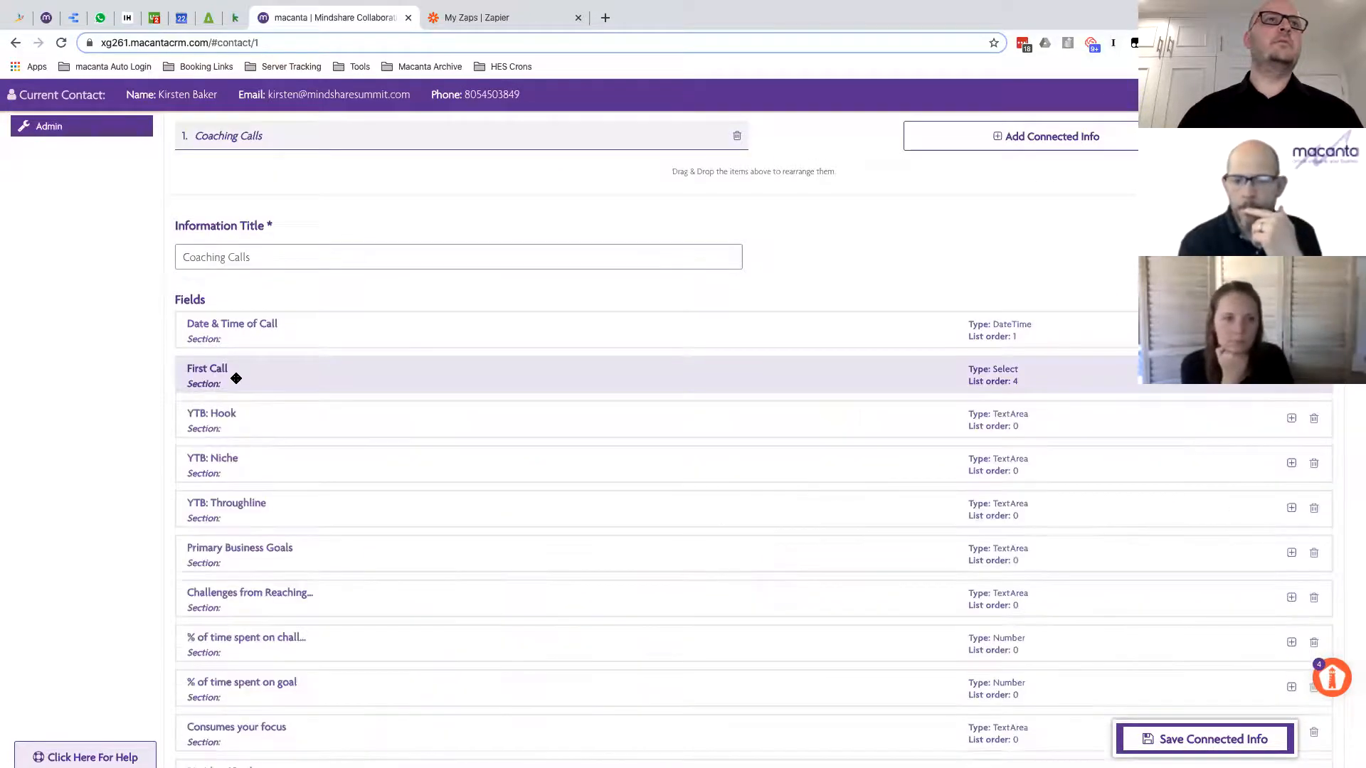
Make Ideal Outcome list header order 3 and Call Connection Details order 2, then save
scroll(271, 565, "down", 5)
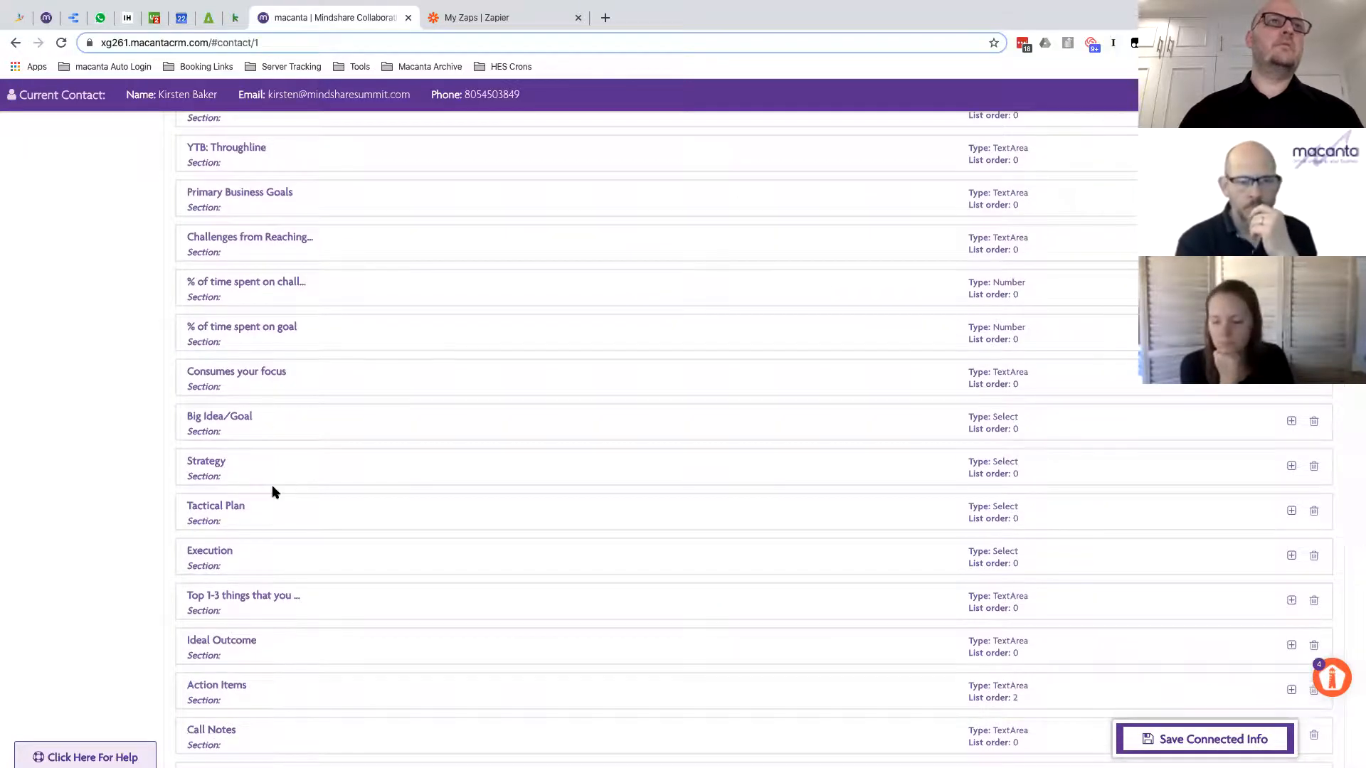
scroll(264, 552, "down", 3)
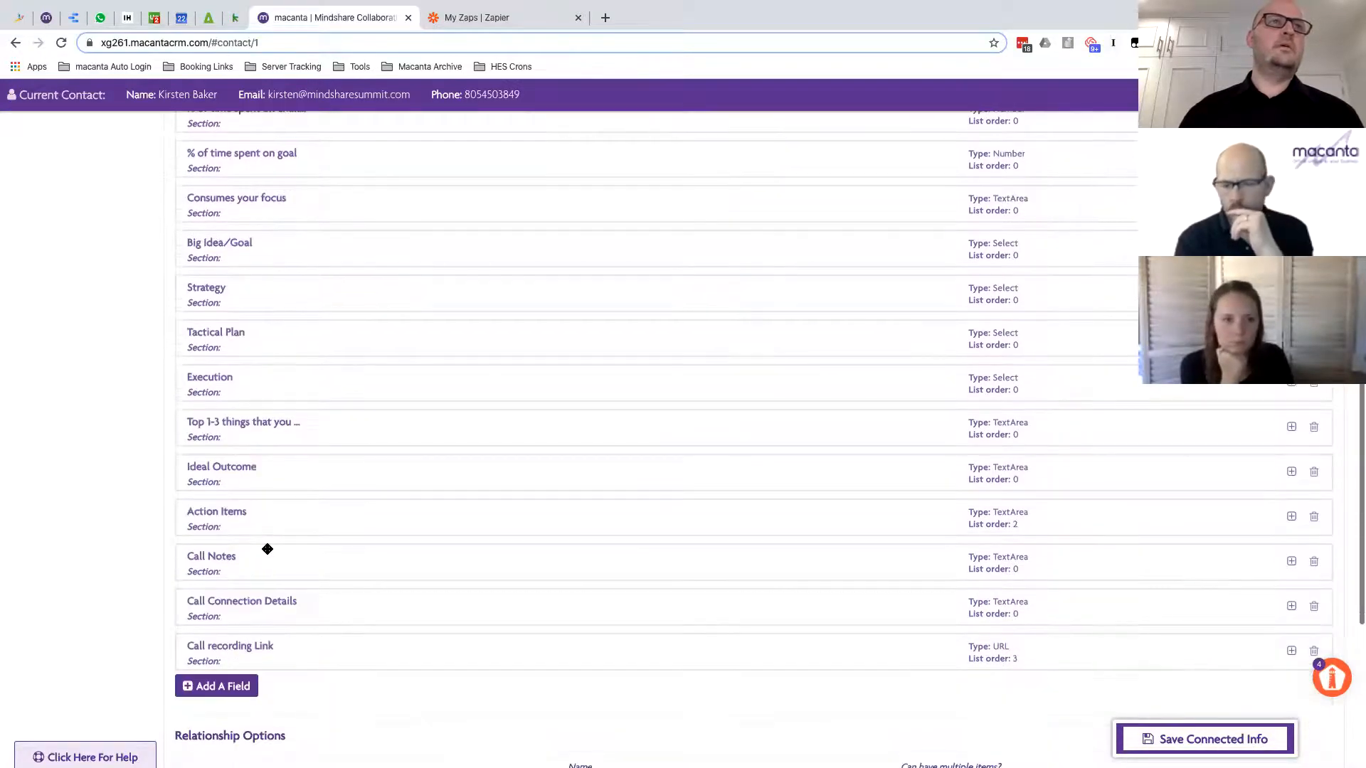
left_click(288, 467)
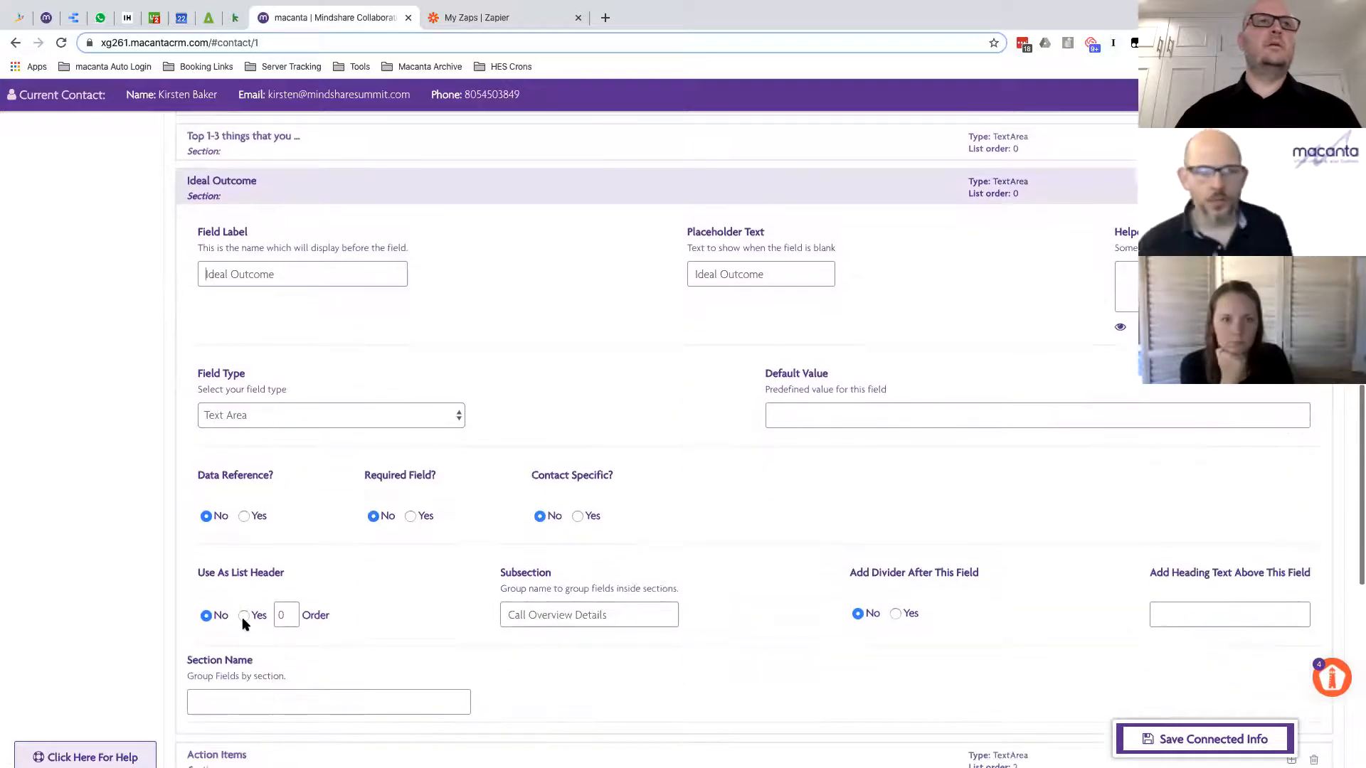
left_click(245, 616)
left_click(287, 616)
type("3")
scroll(348, 553, "down", 5)
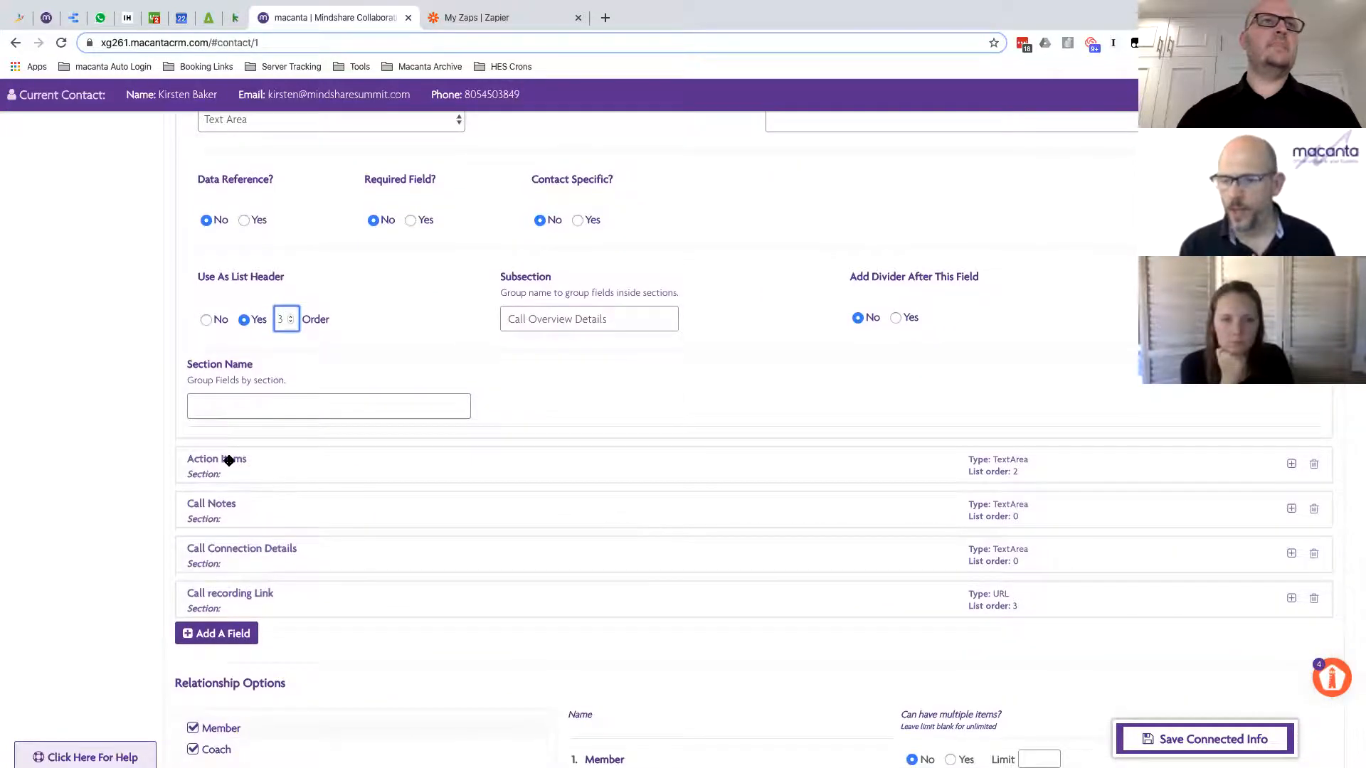
left_click(294, 550)
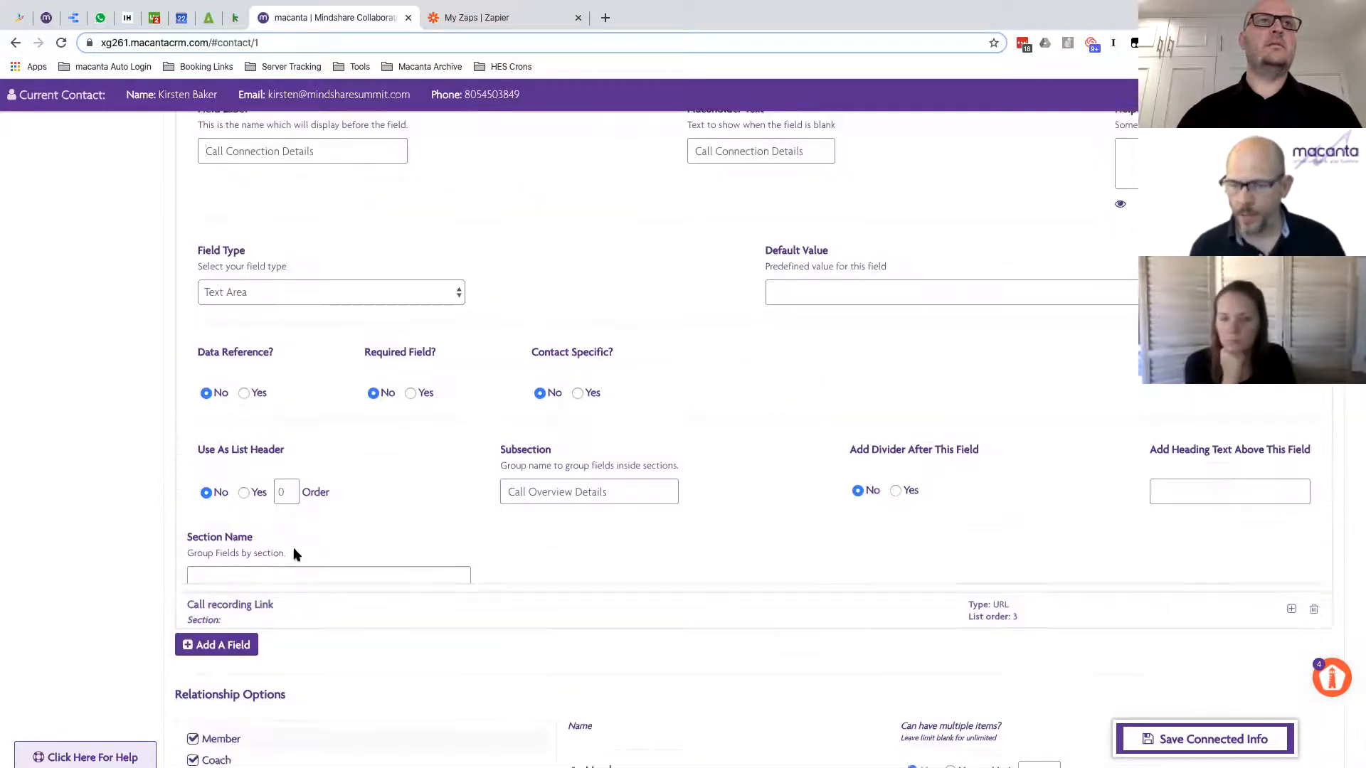
left_click(287, 493)
type("2")
left_click(1183, 741)
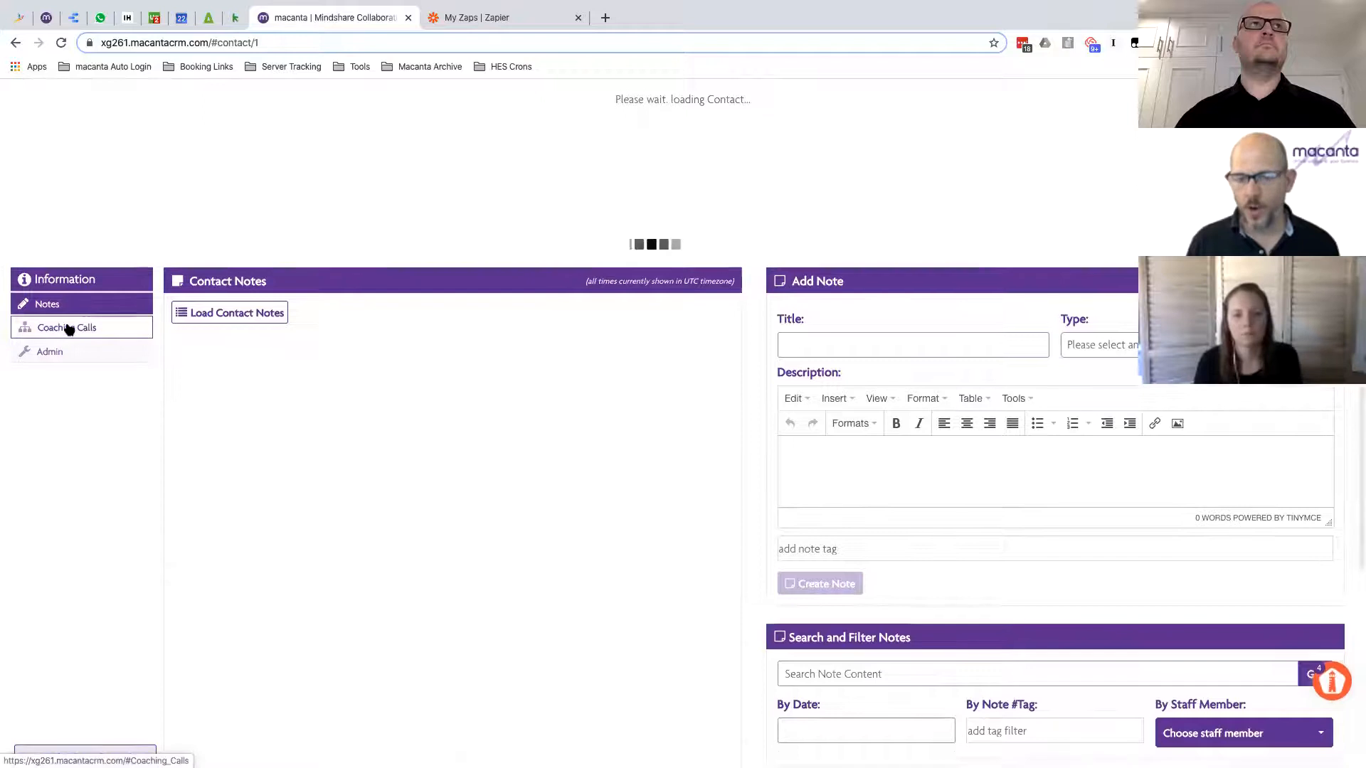
Check the Coaching Calls table's new column headers, then return to Admin
left_click(64, 326)
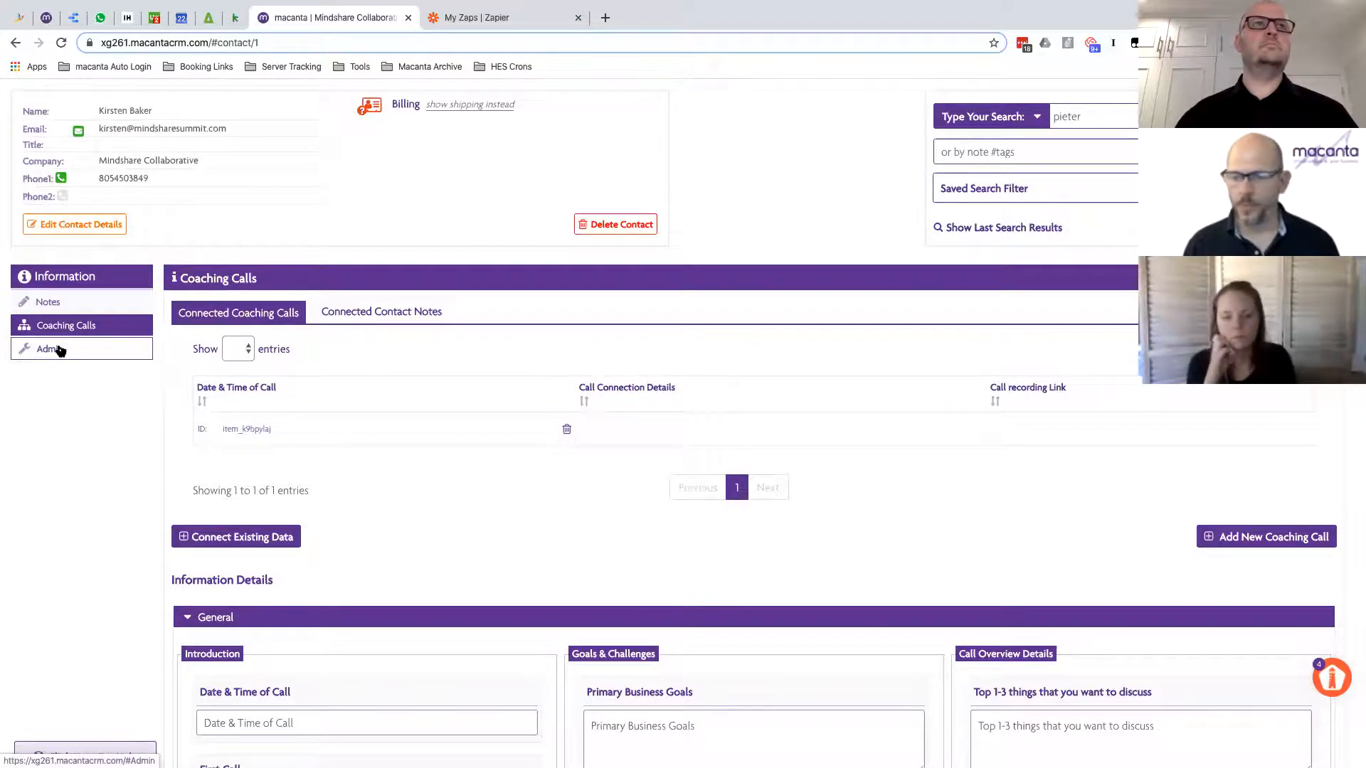
left_click(60, 349)
Set Call recording Link's Use As List Header to No and save the connected info
left_click(1025, 280)
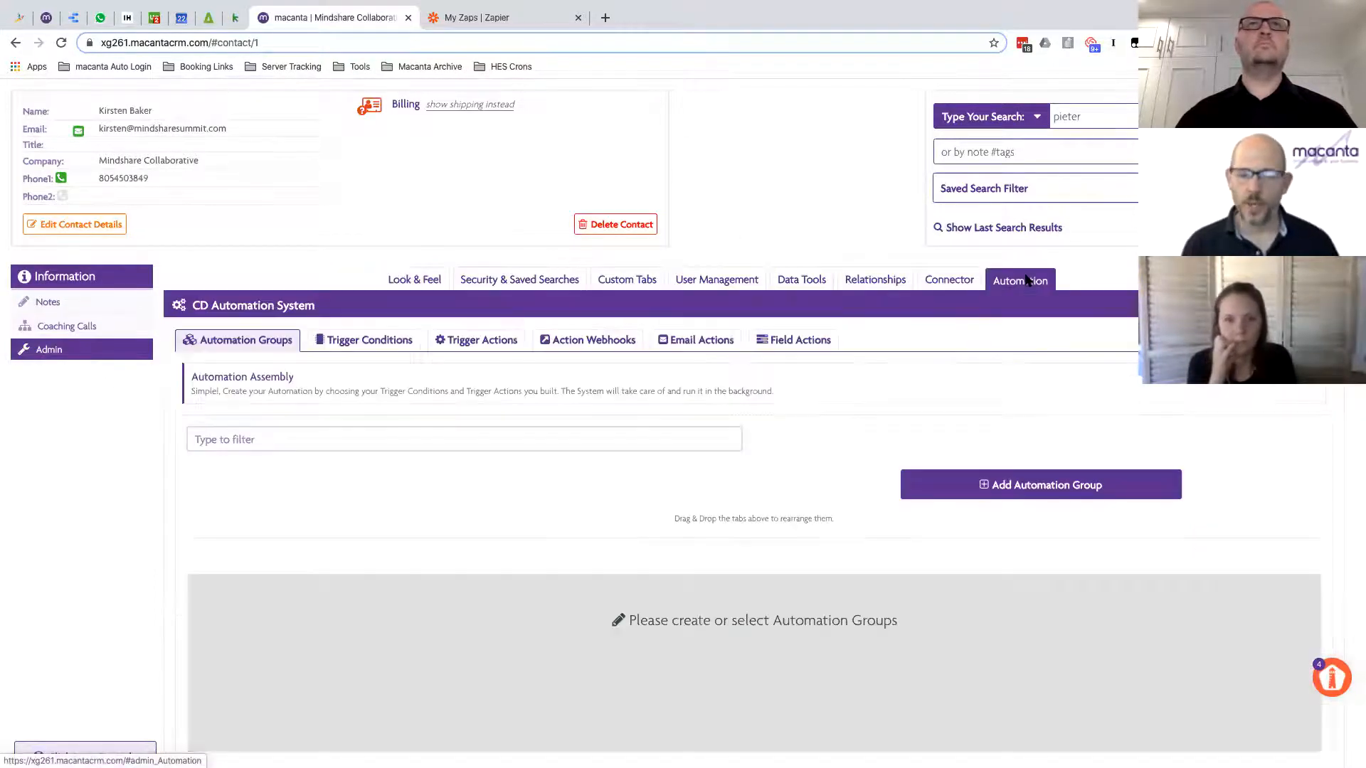
left_click(941, 284)
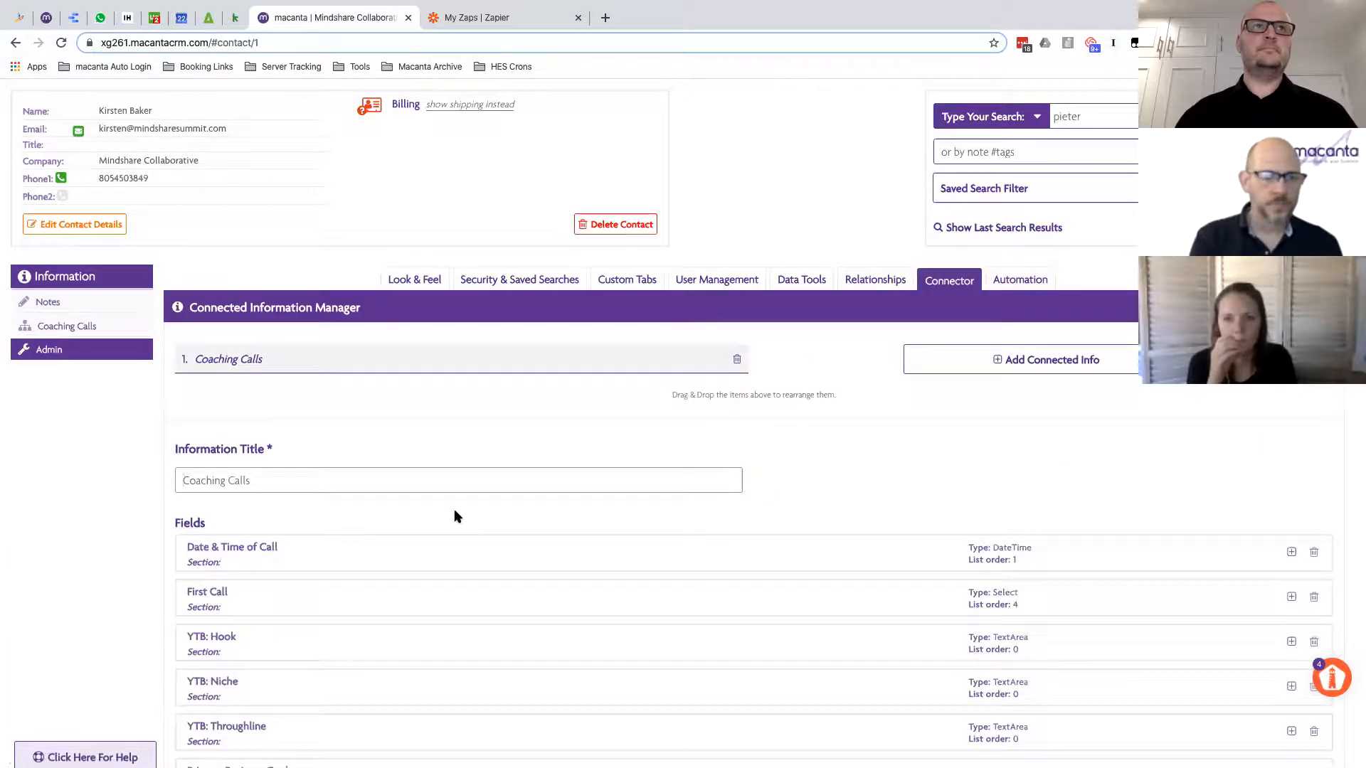
scroll(454, 510, "down", 5)
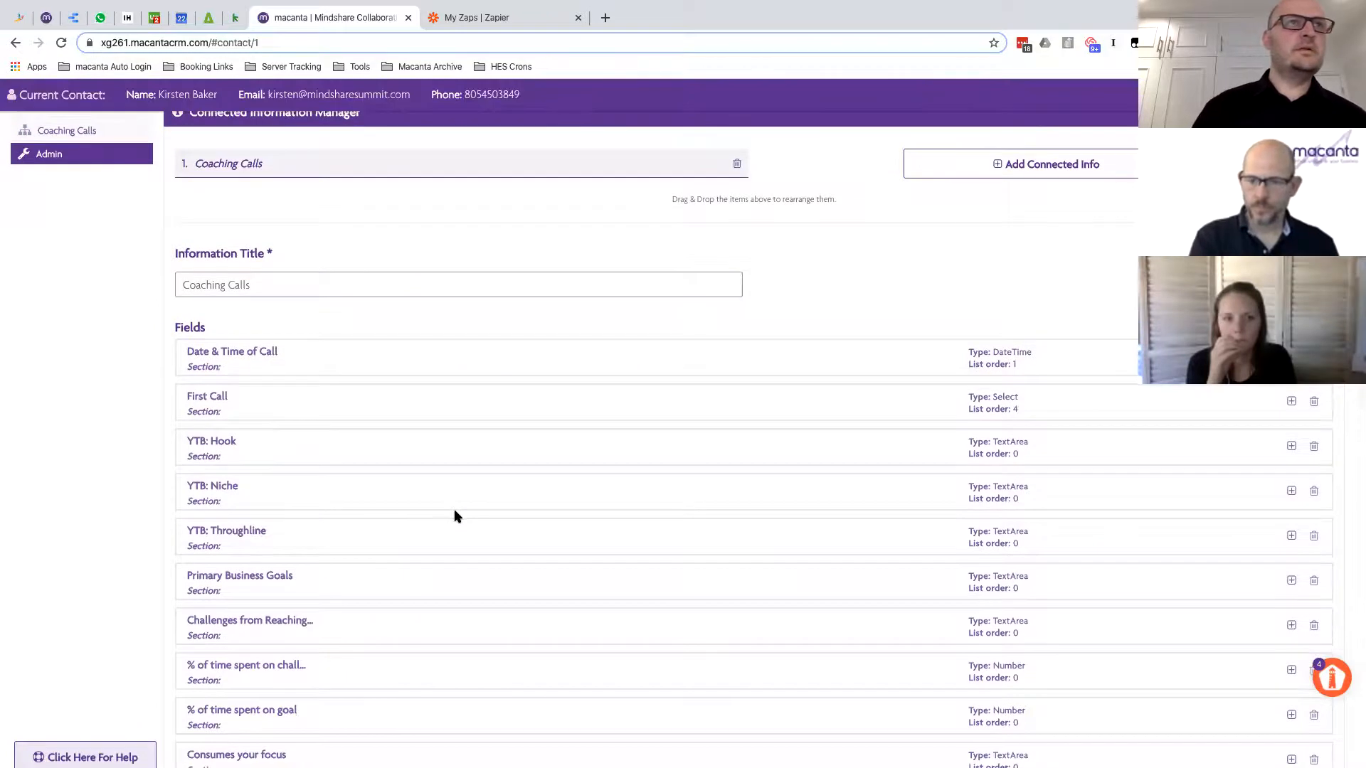
scroll(454, 509, "down", 11)
scroll(457, 513, "down", 5)
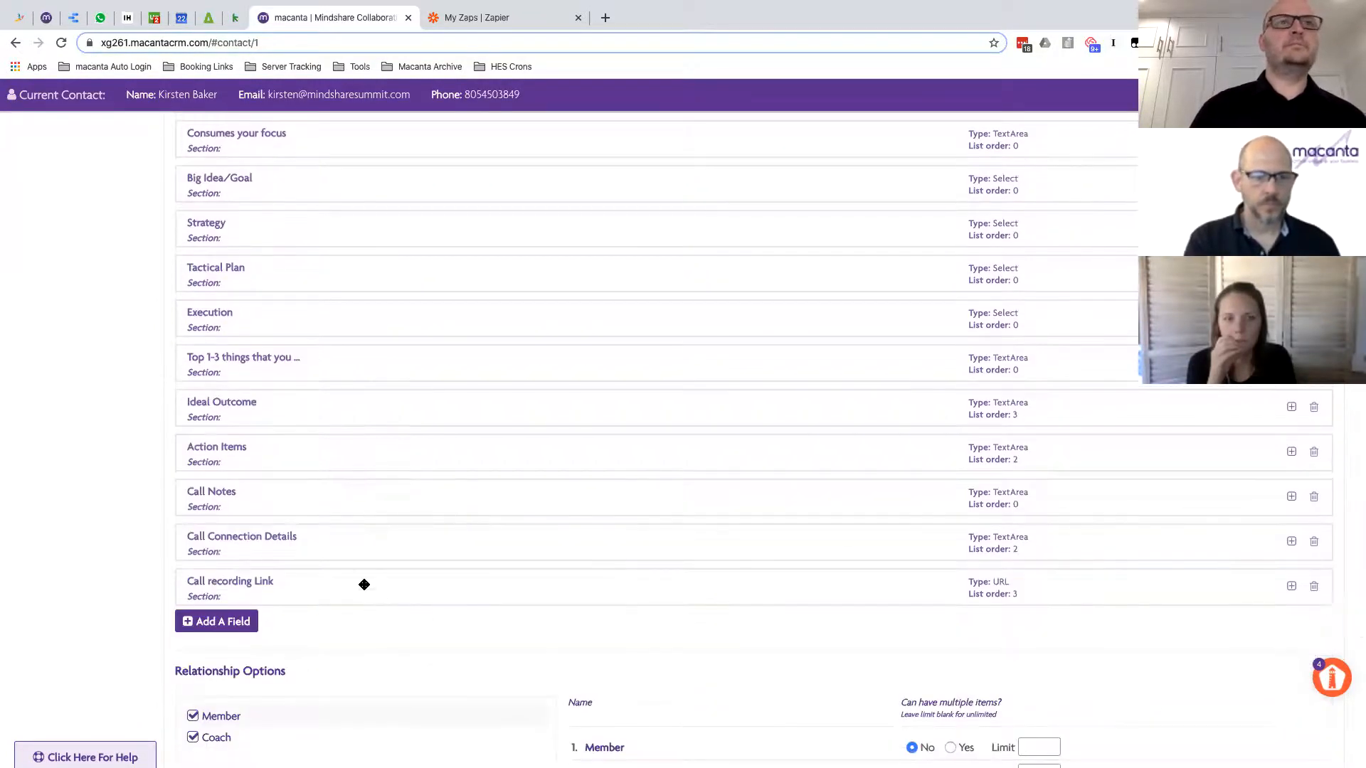
left_click(365, 584)
scroll(359, 591, "down", 11)
left_click(205, 598)
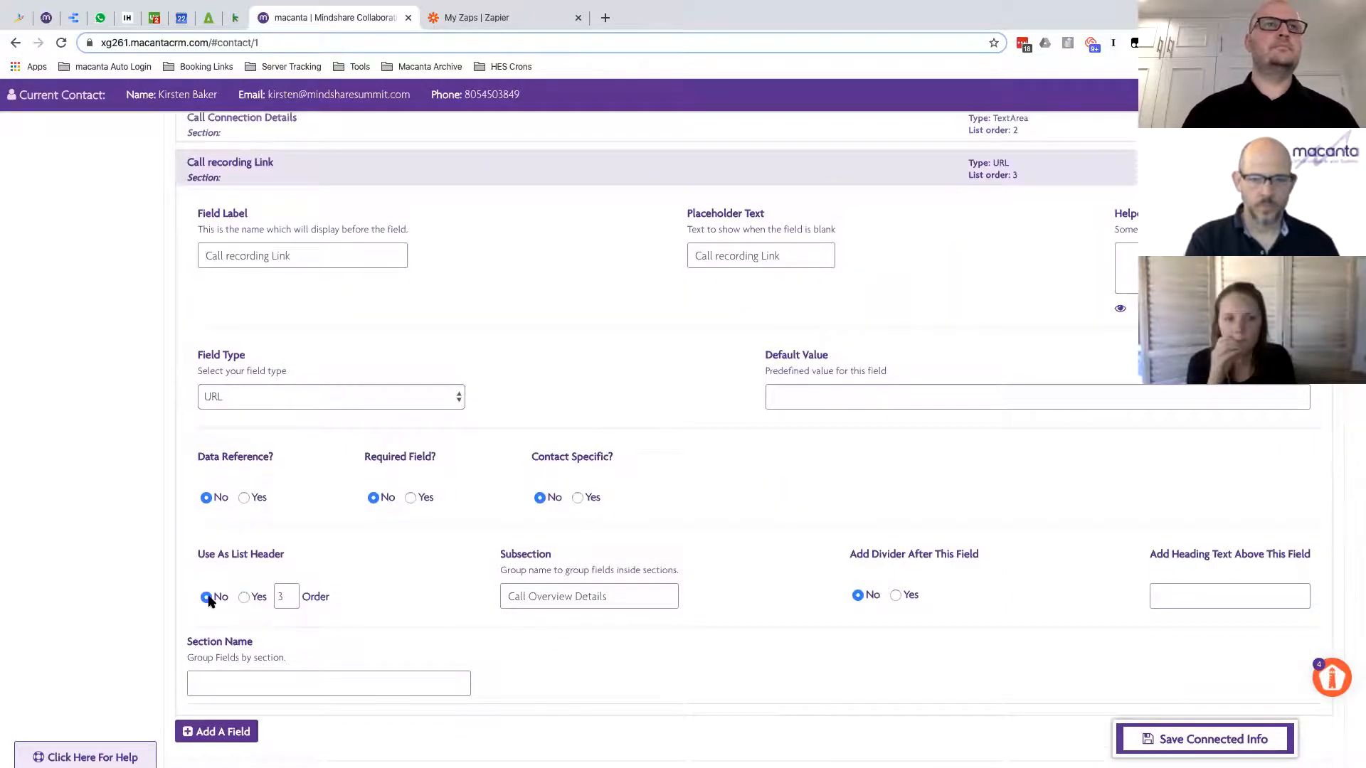
left_click(1153, 735)
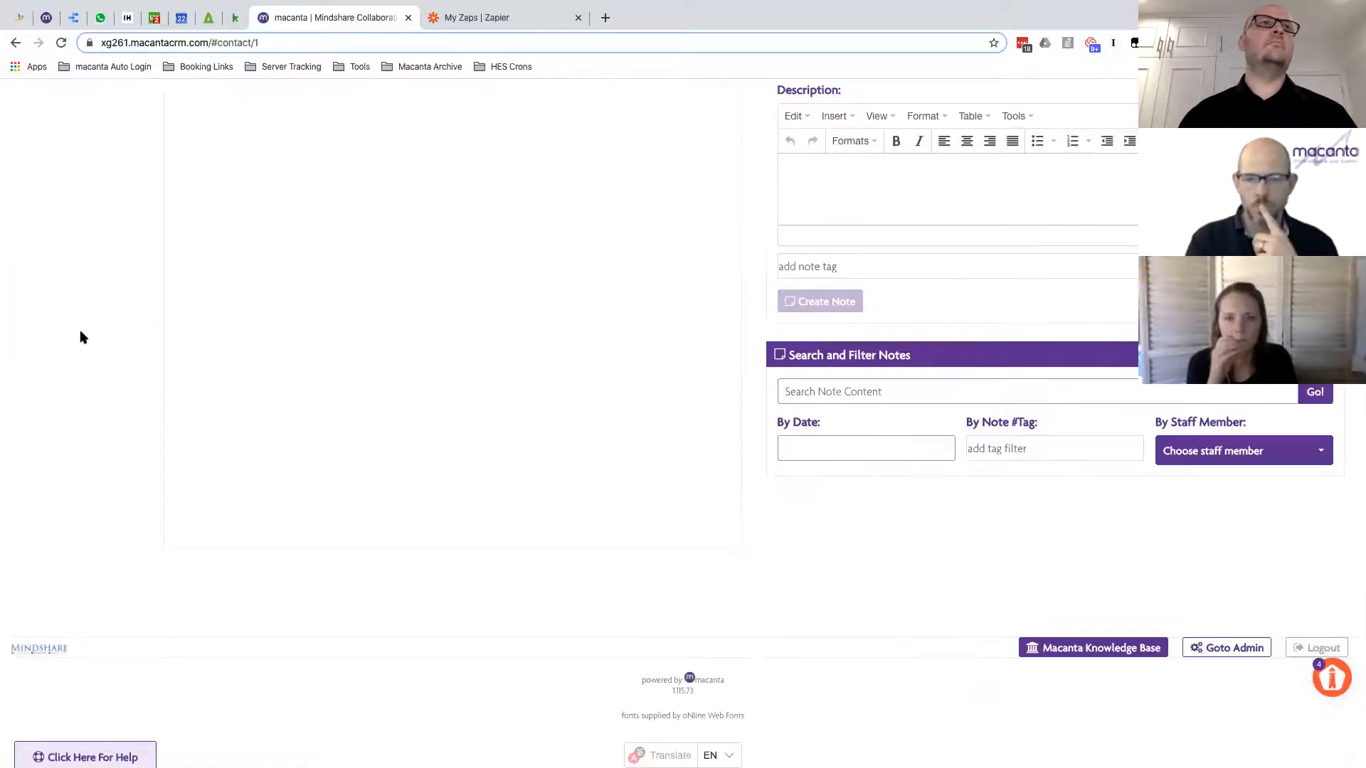
left_click(63, 325)
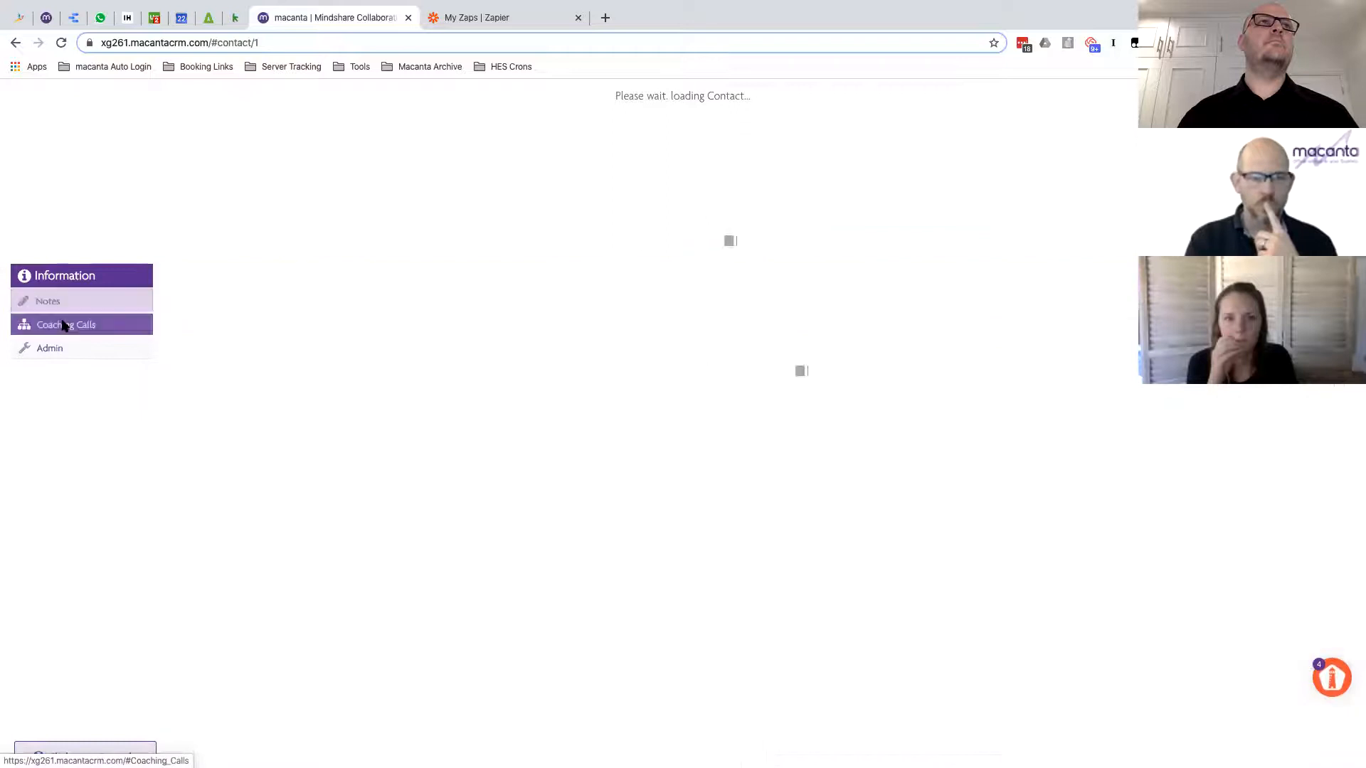
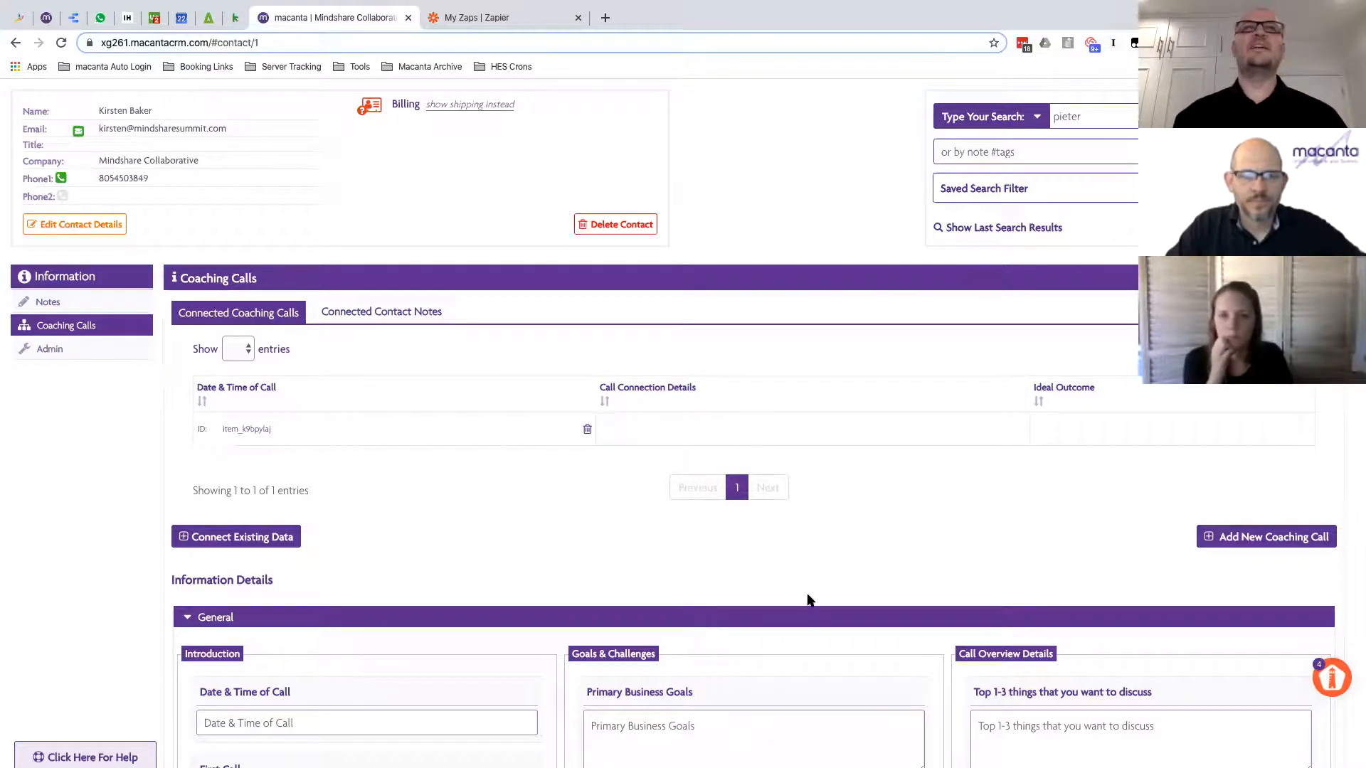
Load coaching call item_k9bpylaj so First Call Yes, 34% and 56% fill the form
scroll(130, 573, "down", 3)
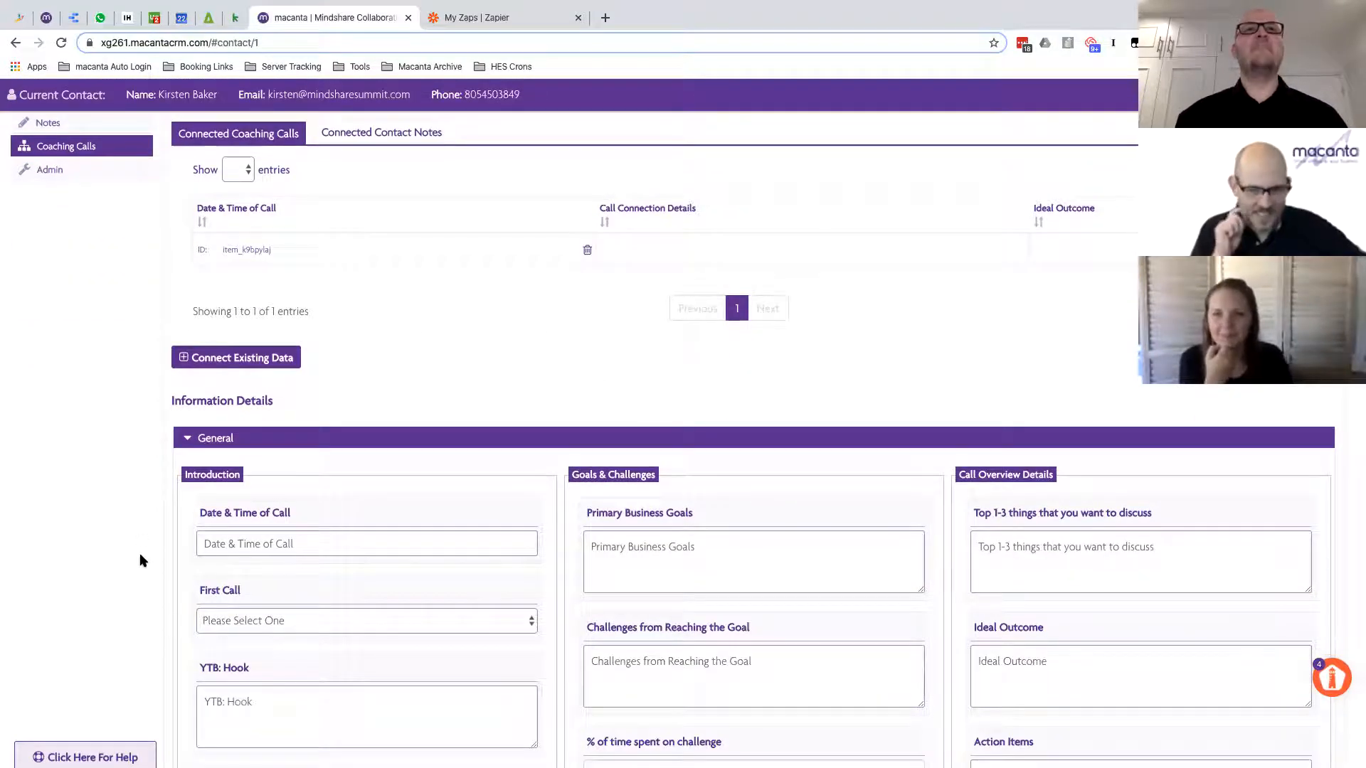
scroll(140, 555, "down", 3)
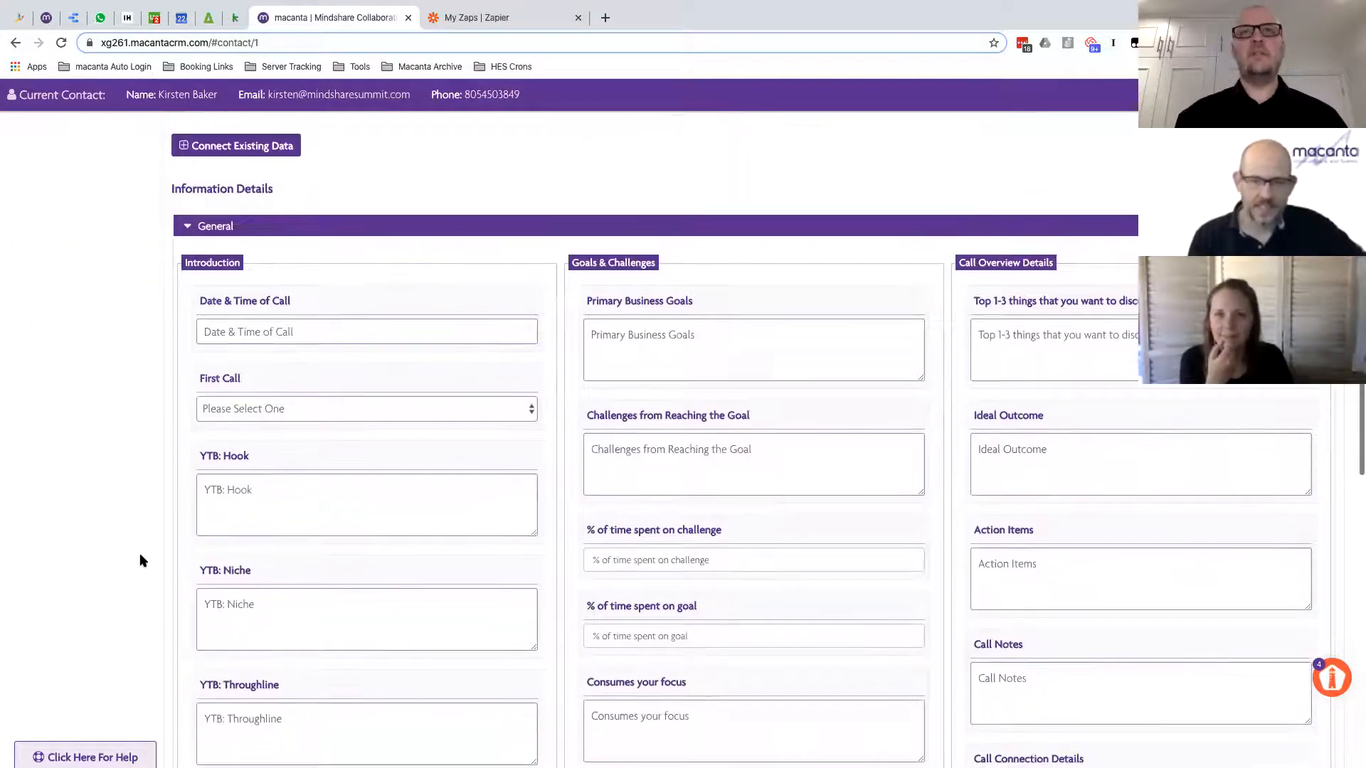
scroll(140, 561, "down", 5)
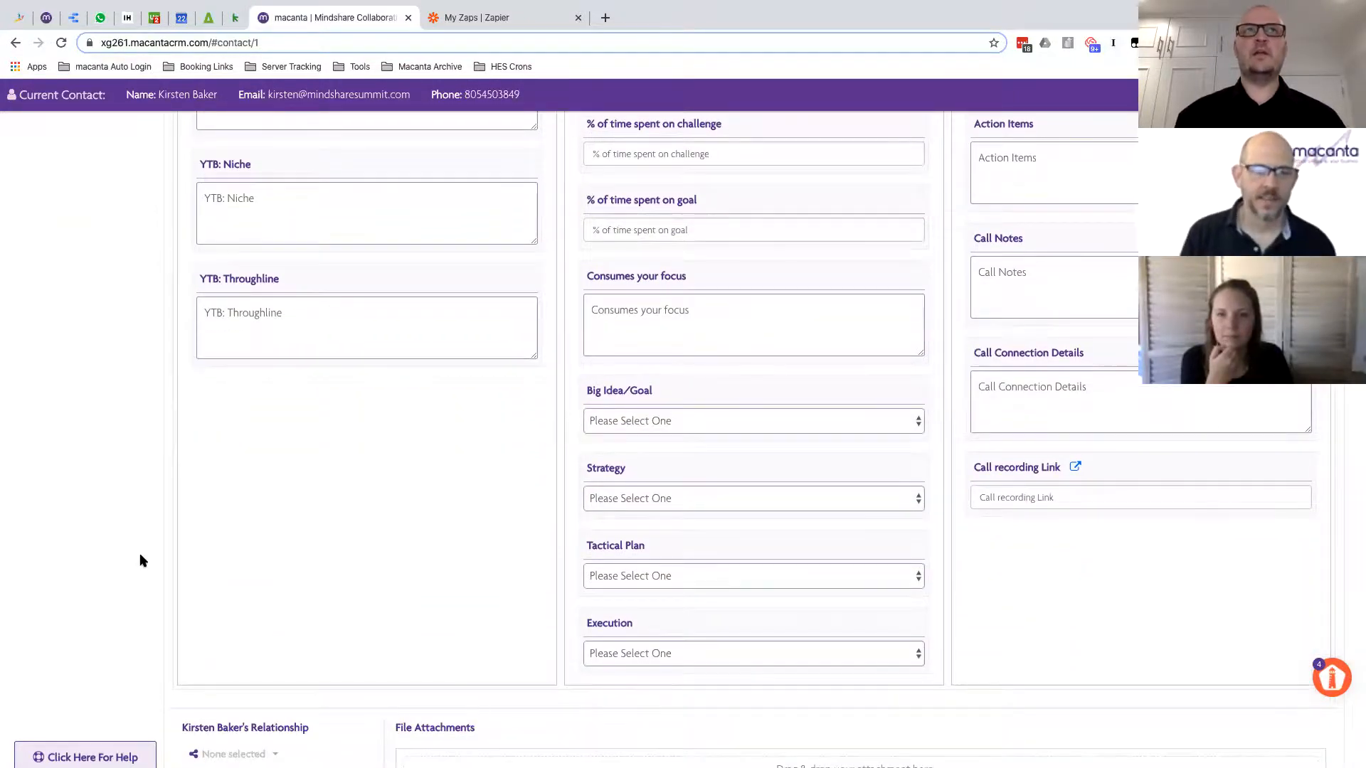
scroll(140, 559, "up", 8)
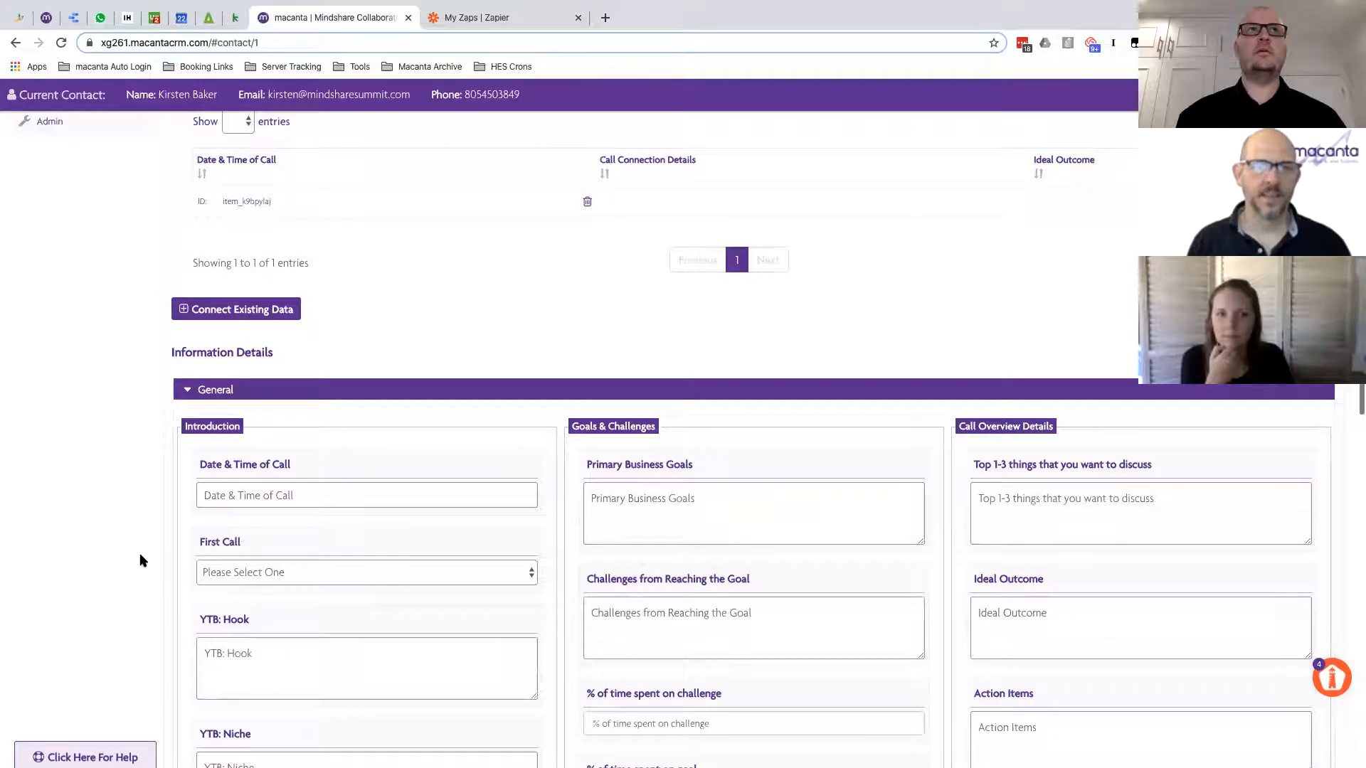
left_click(430, 207)
scroll(129, 442, "down", 10)
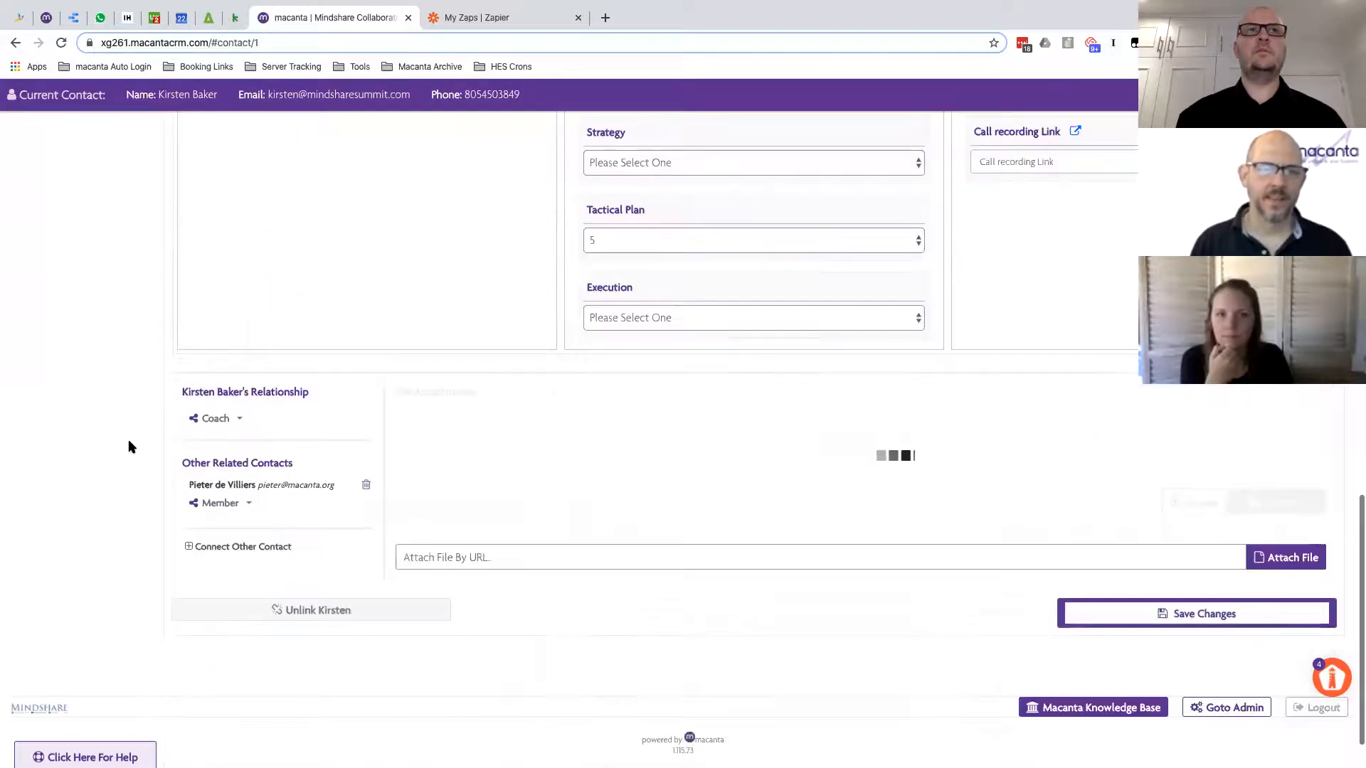
scroll(129, 447, "up", 2)
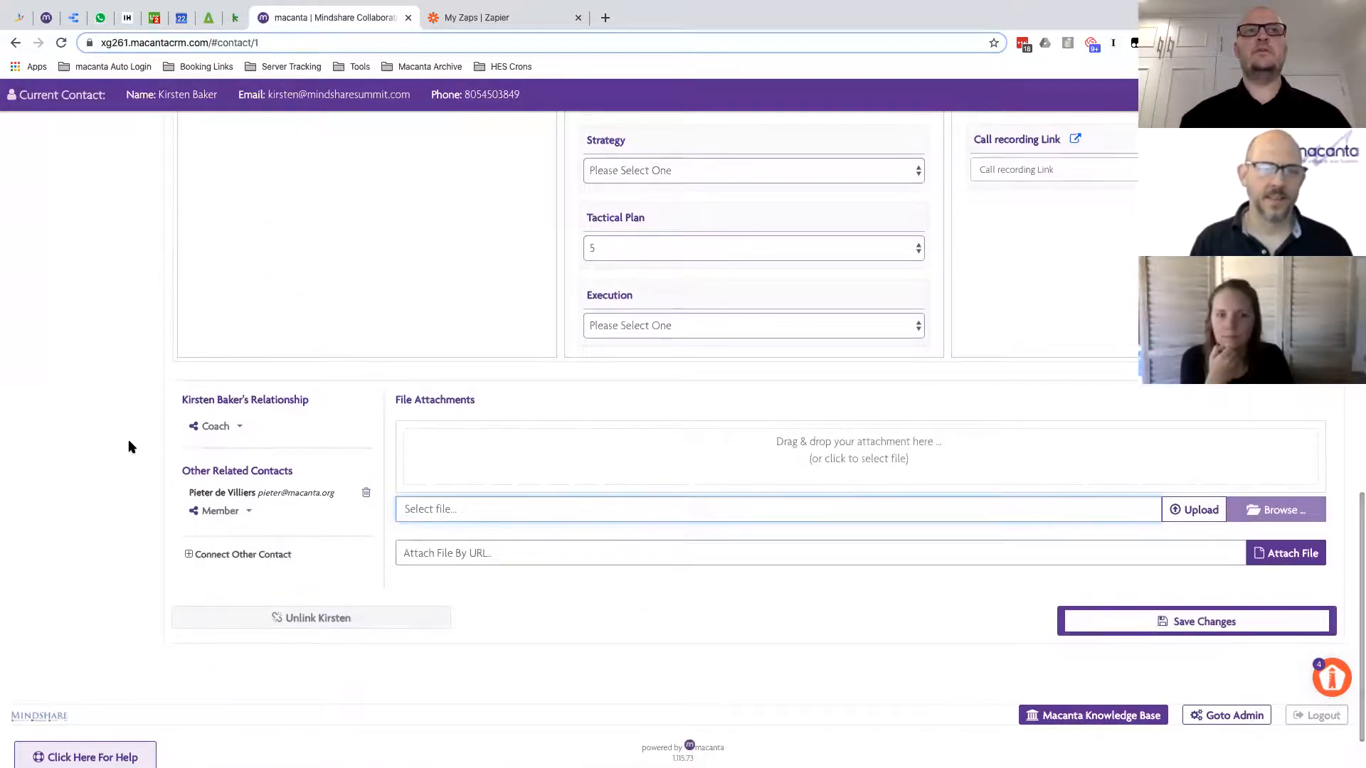
scroll(128, 447, "up", 6)
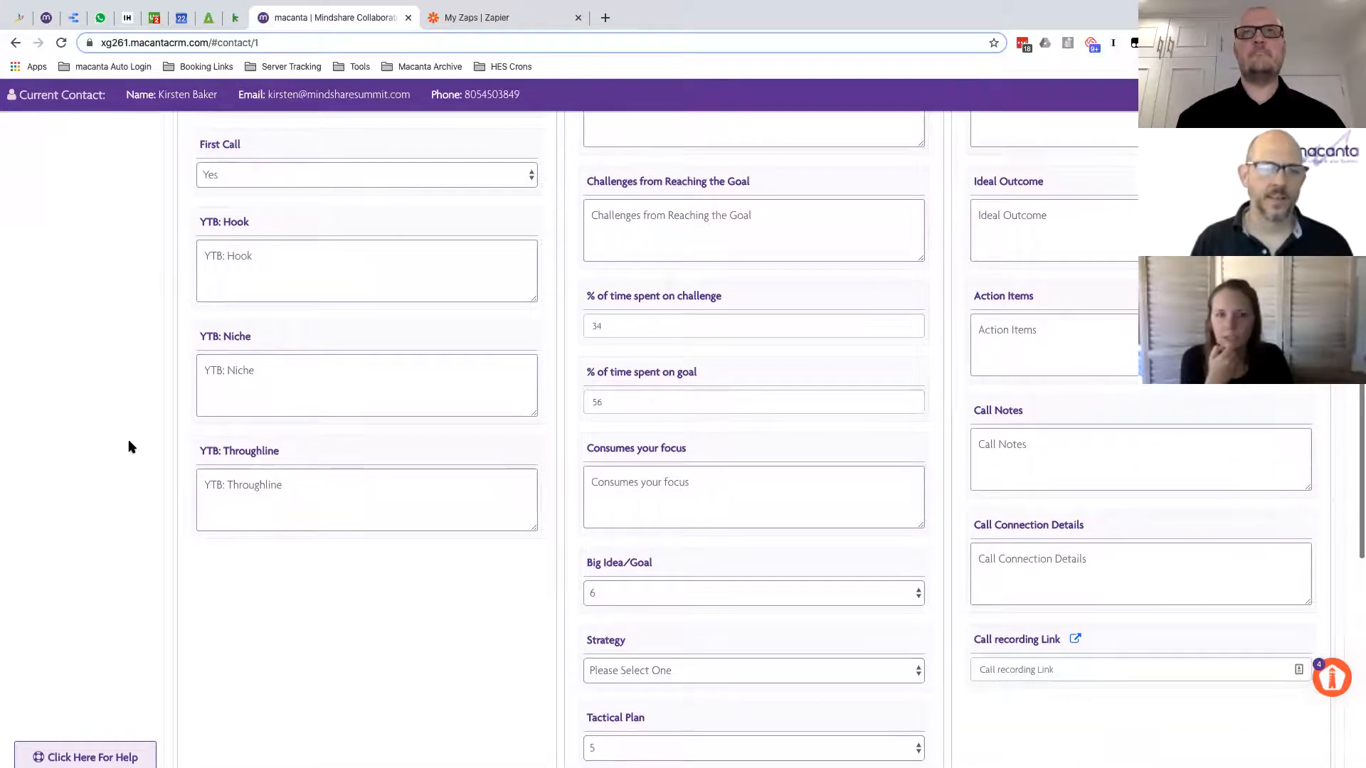
scroll(129, 447, "up", 2)
scroll(129, 446, "up", 2)
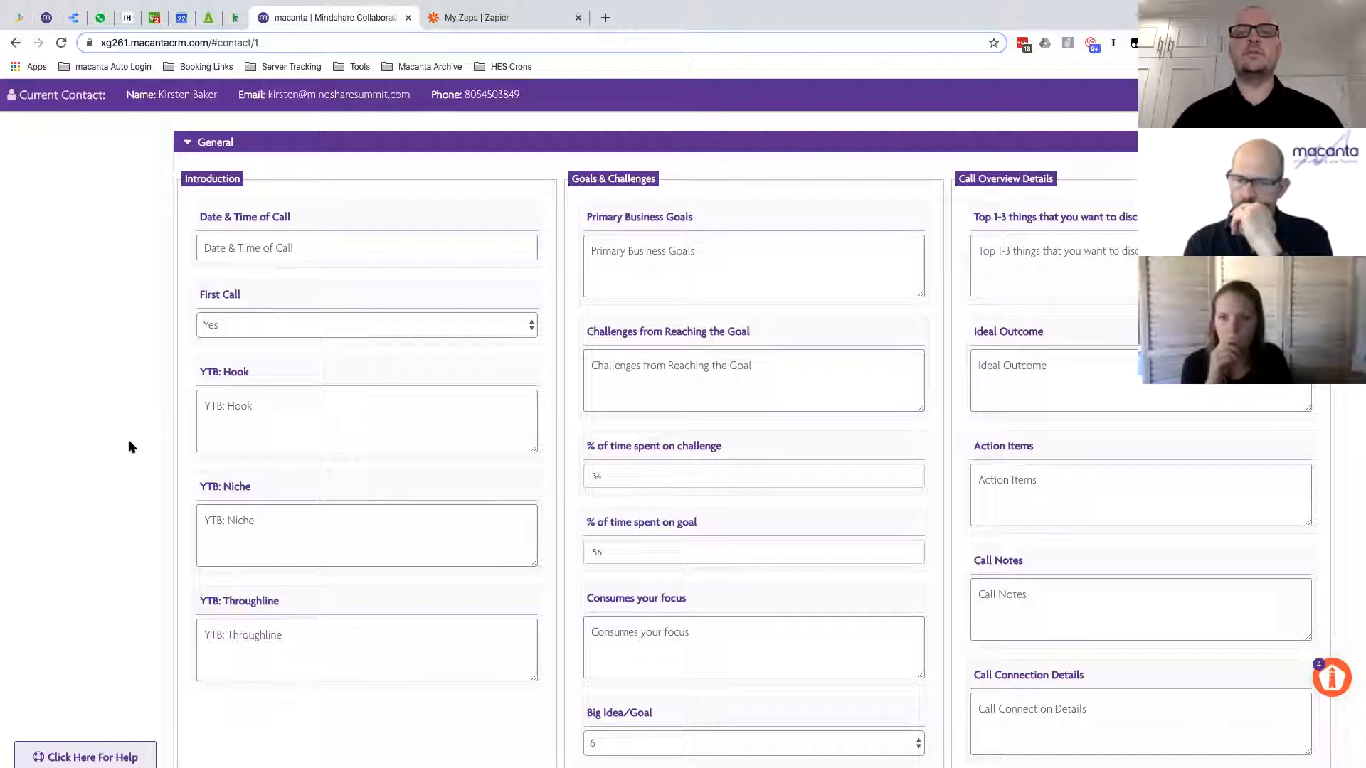
scroll(773, 231, "up", 7)
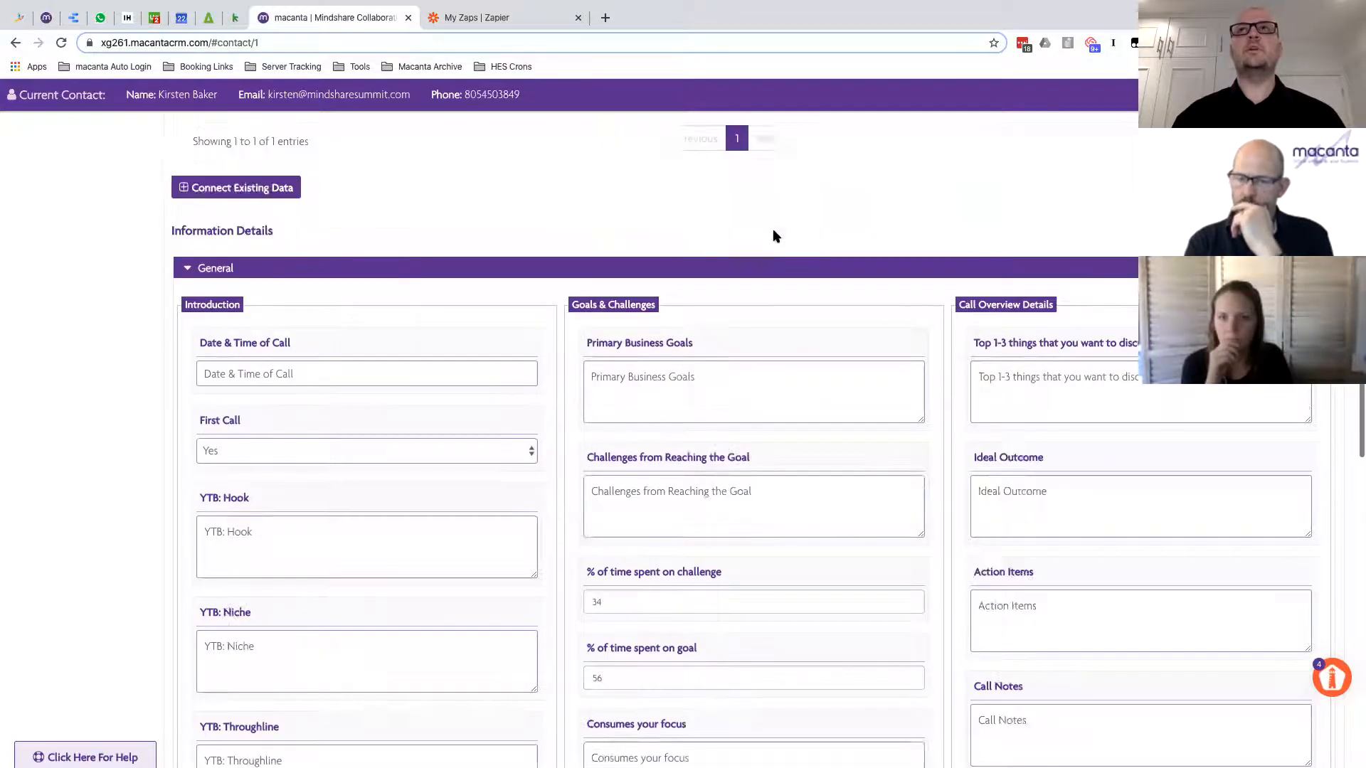
left_click(1053, 188)
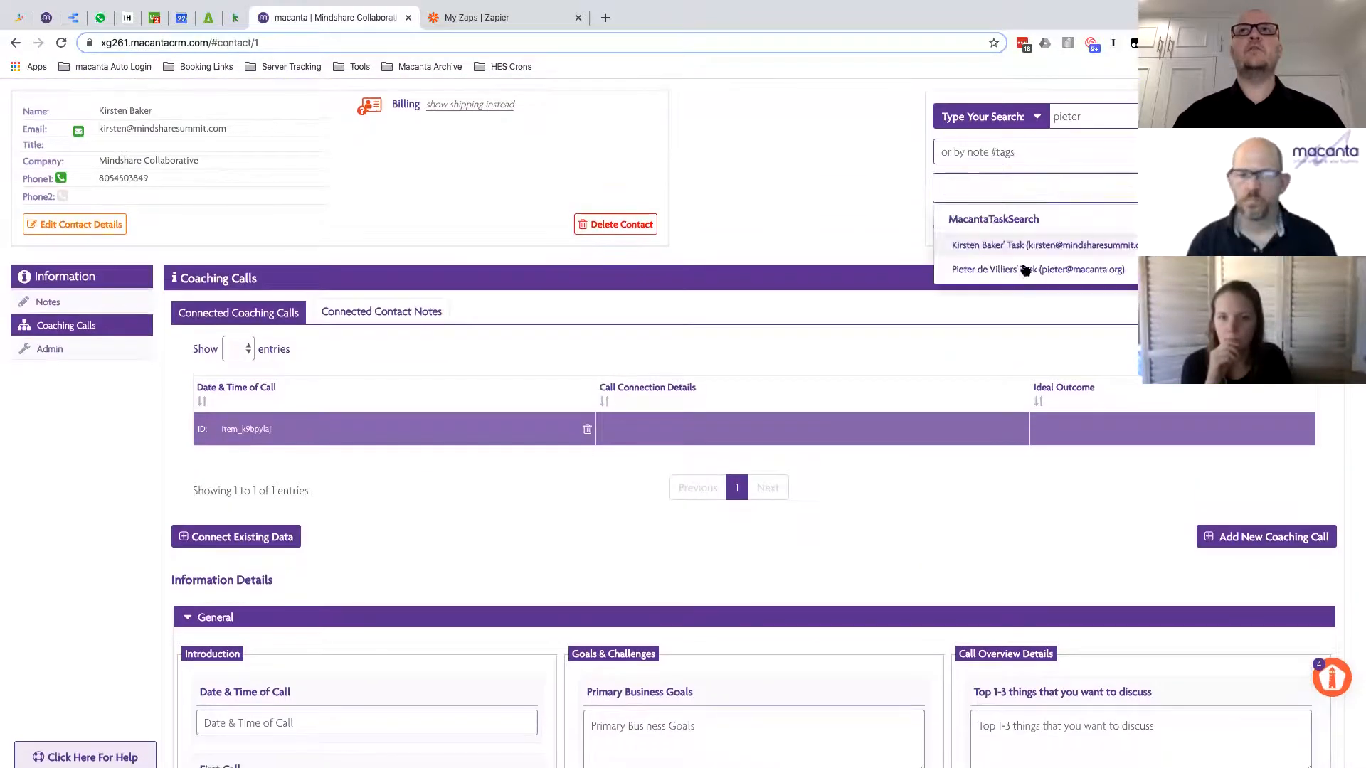
left_click(793, 230)
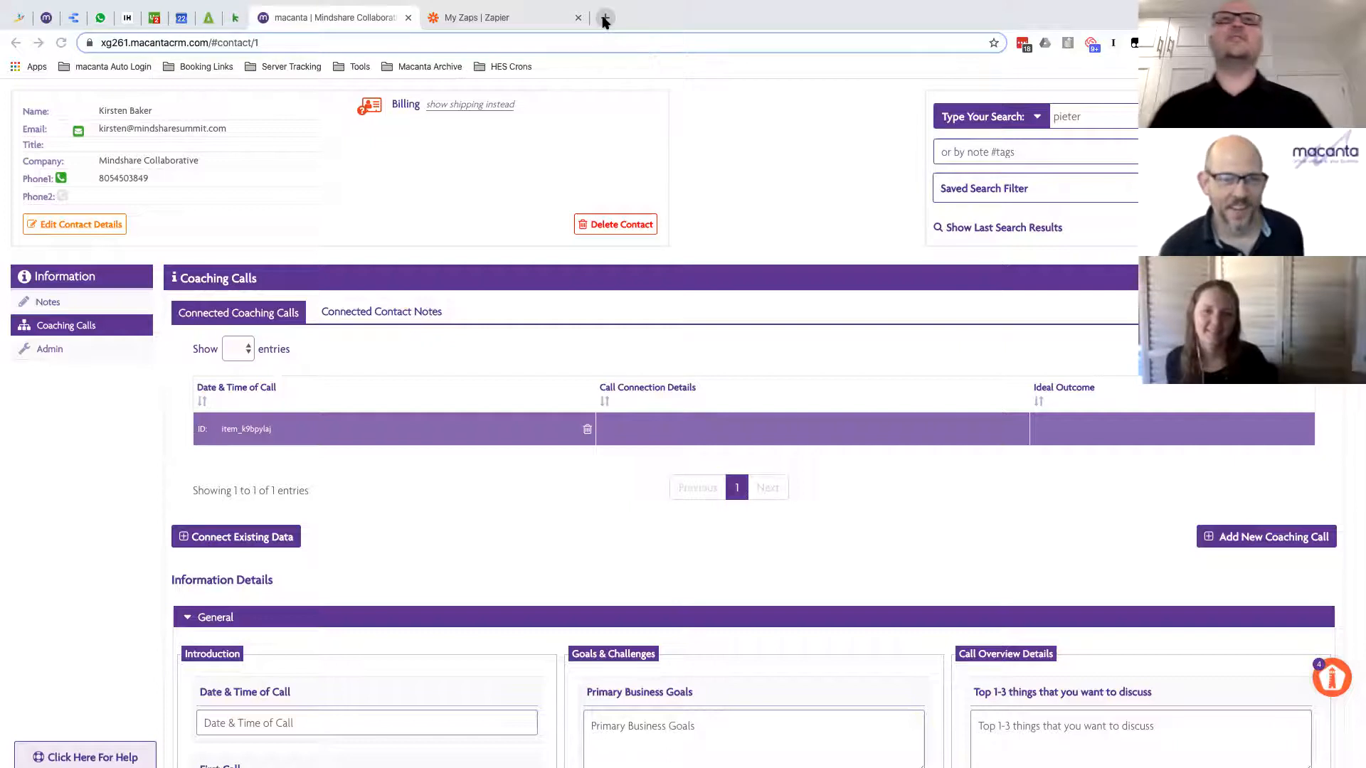
Go to Landingi in a new browser tab and open the account's Landing Pages list
left_click(604, 20)
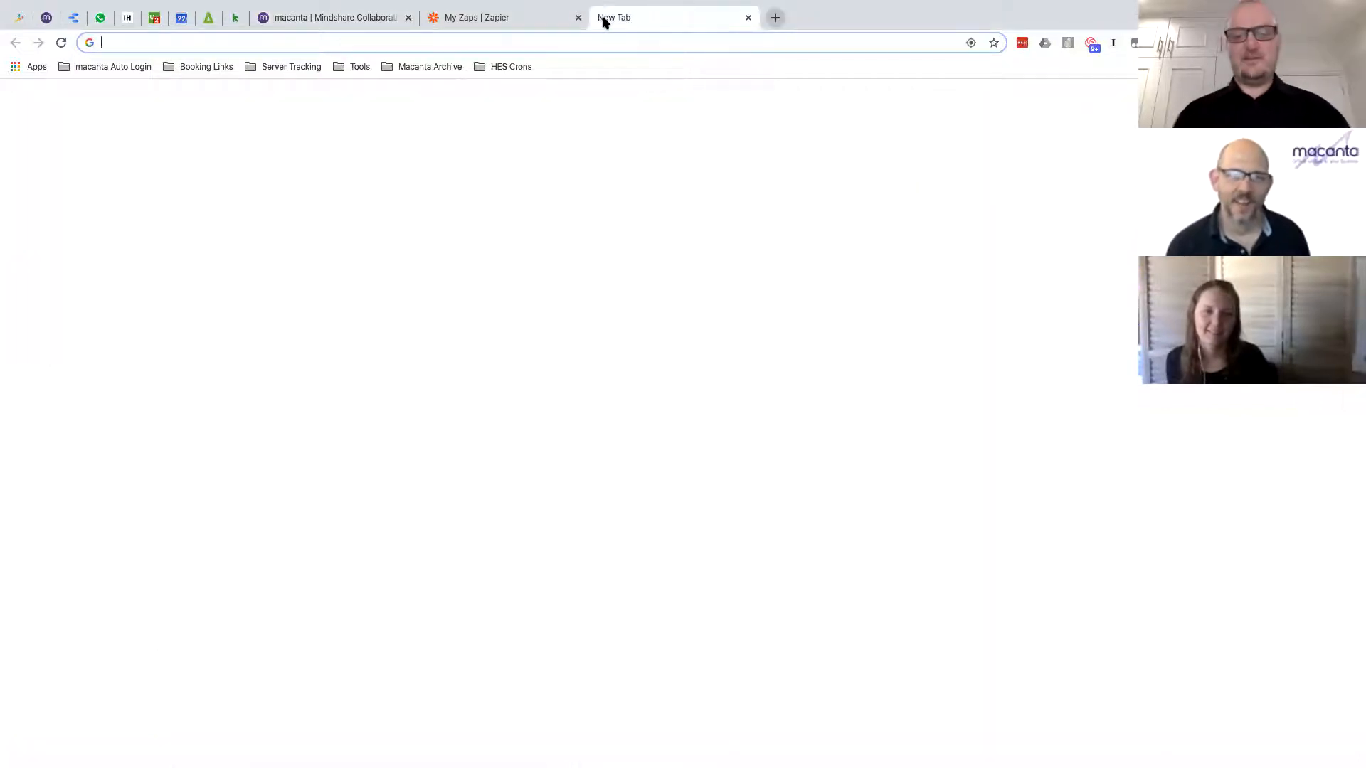
type("landingi")
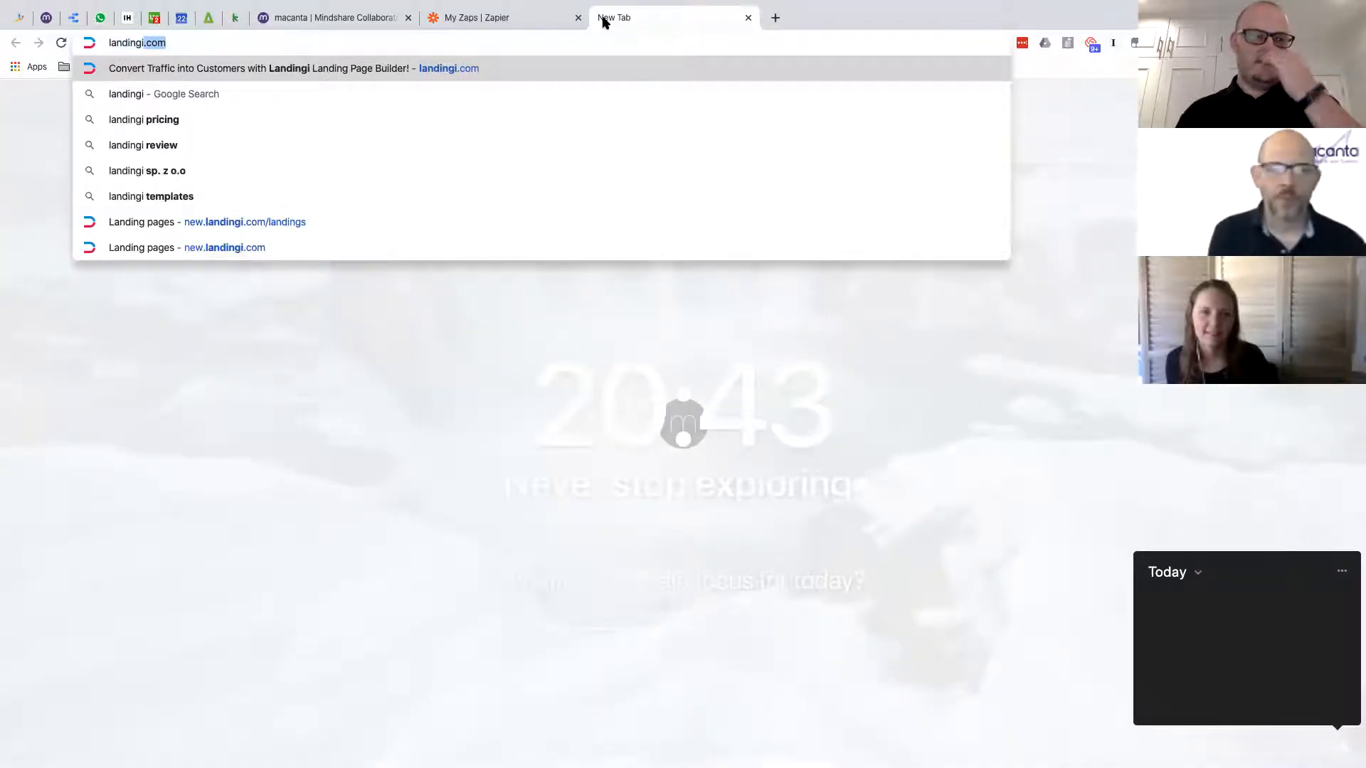
key("Return")
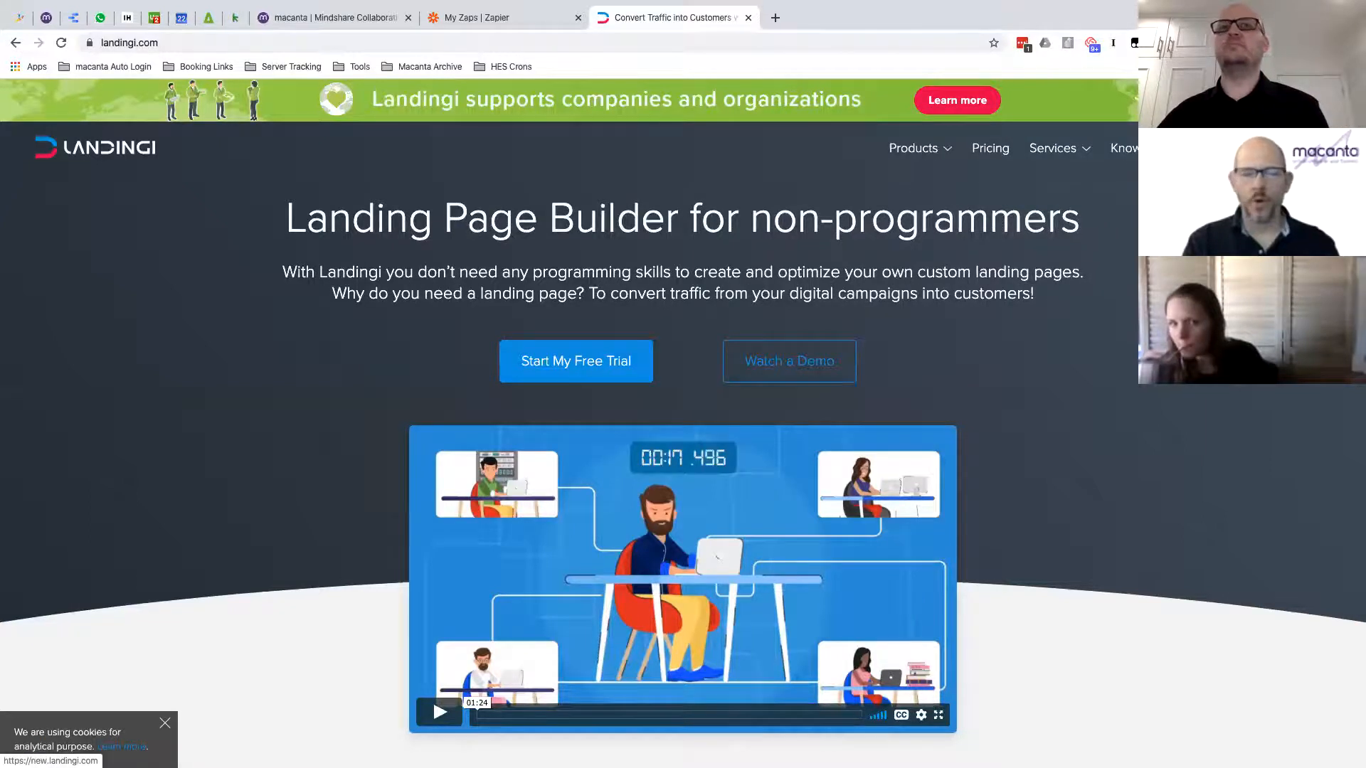
left_click(1225, 148)
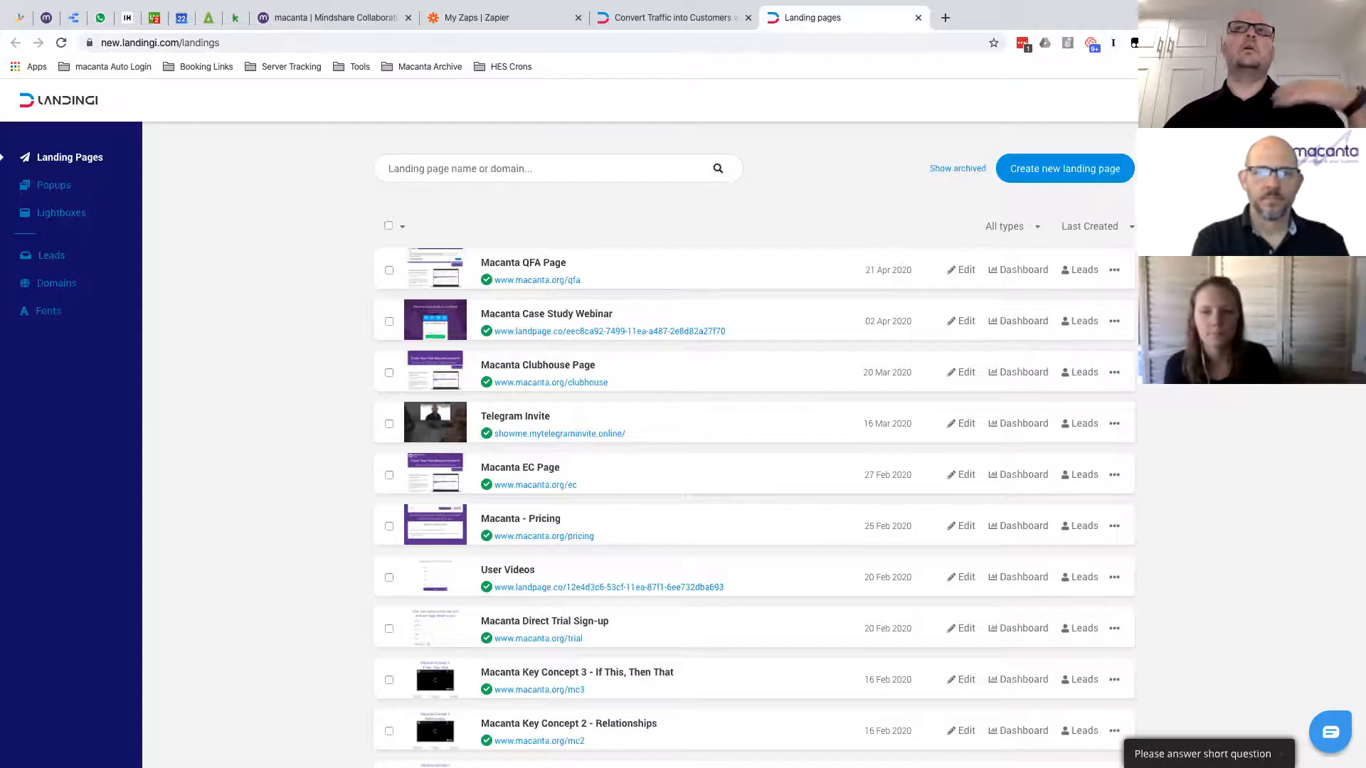
Start a new landing page and choose to build it from a template
left_click(1059, 175)
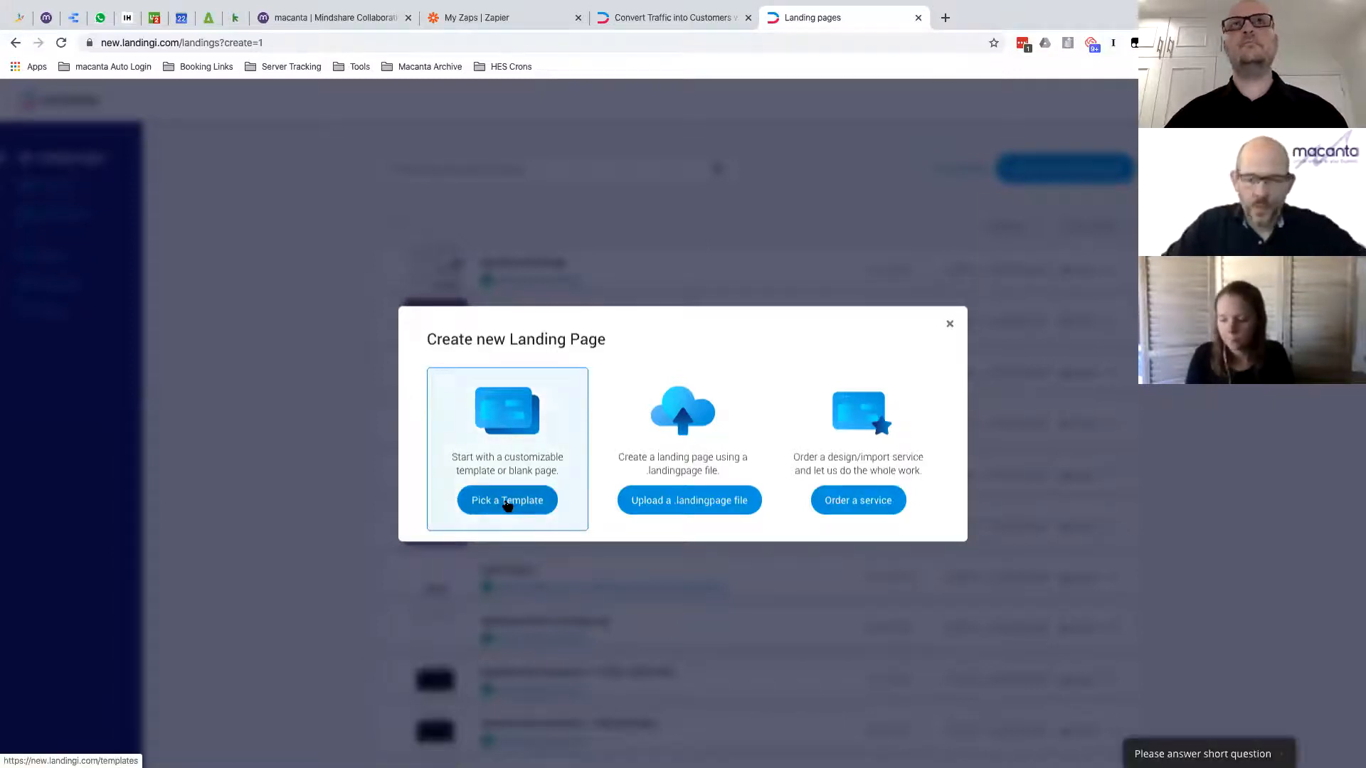
left_click(507, 501)
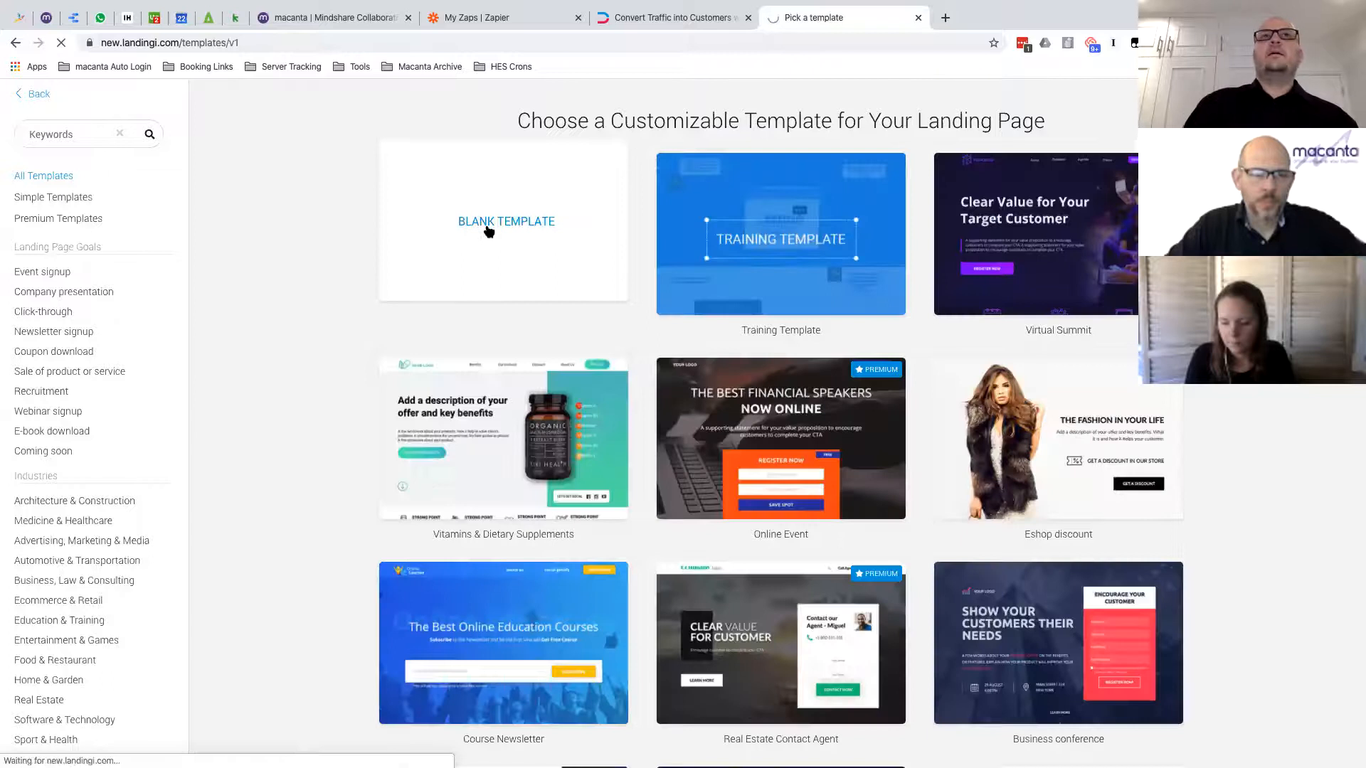
Create a blank landing page named 'Coach Call Form' for editing, then return to Zapier's Zaps list
left_click(501, 223)
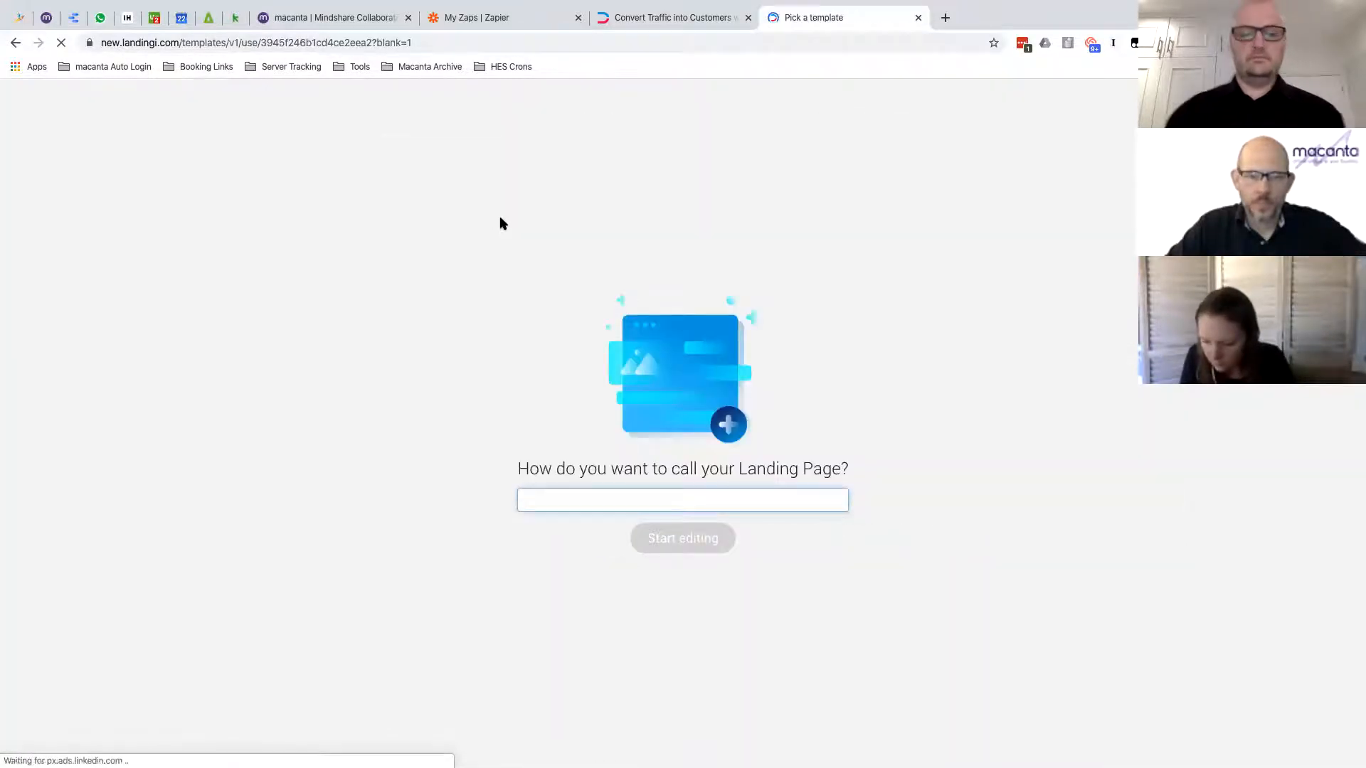
type("C")
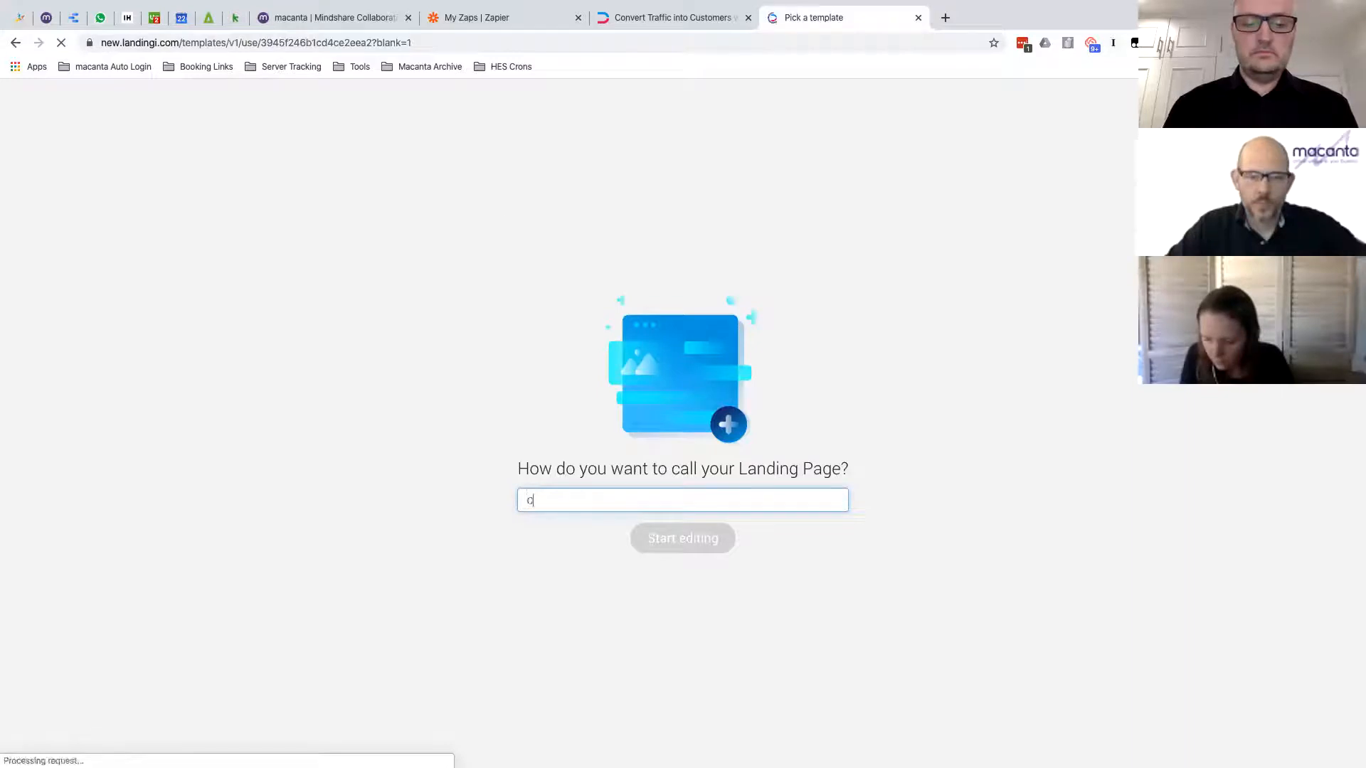
type("oach Call Form")
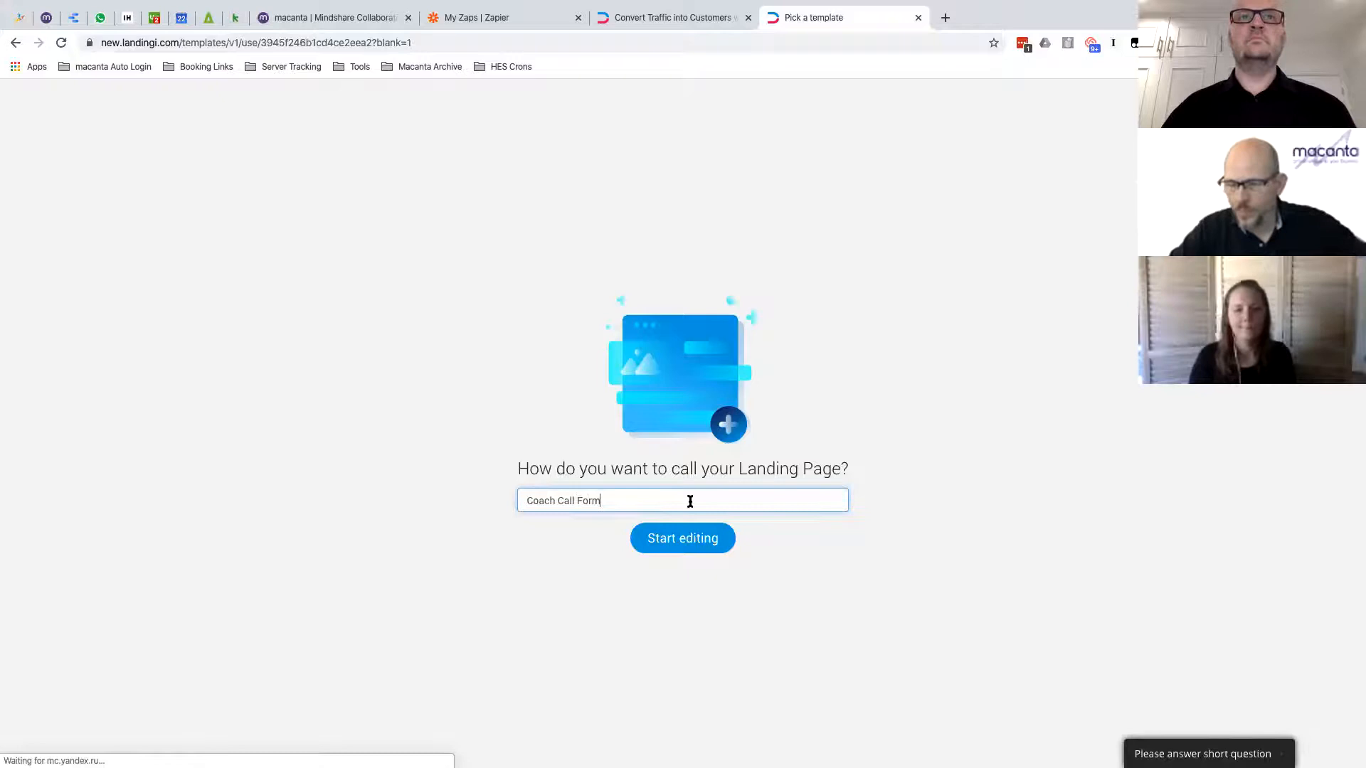
left_click(678, 540)
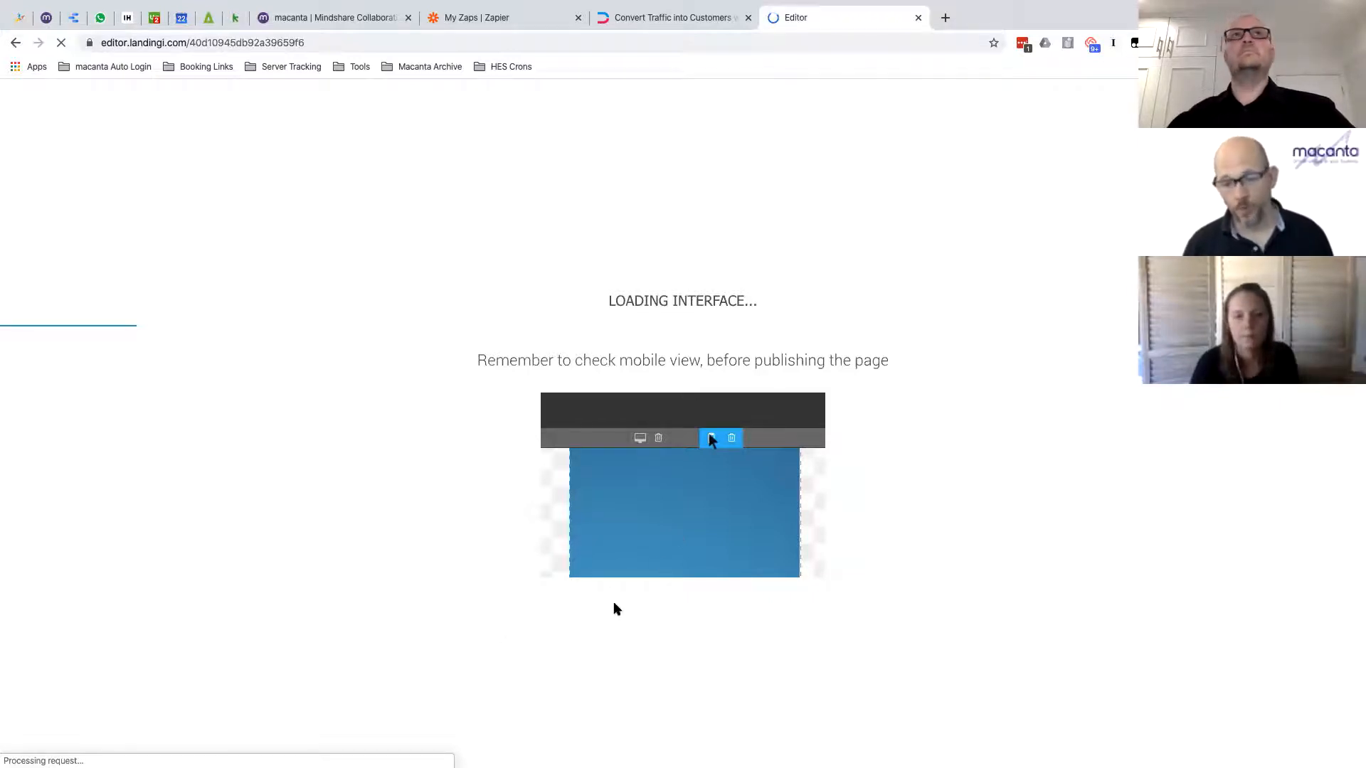
left_click(520, 22)
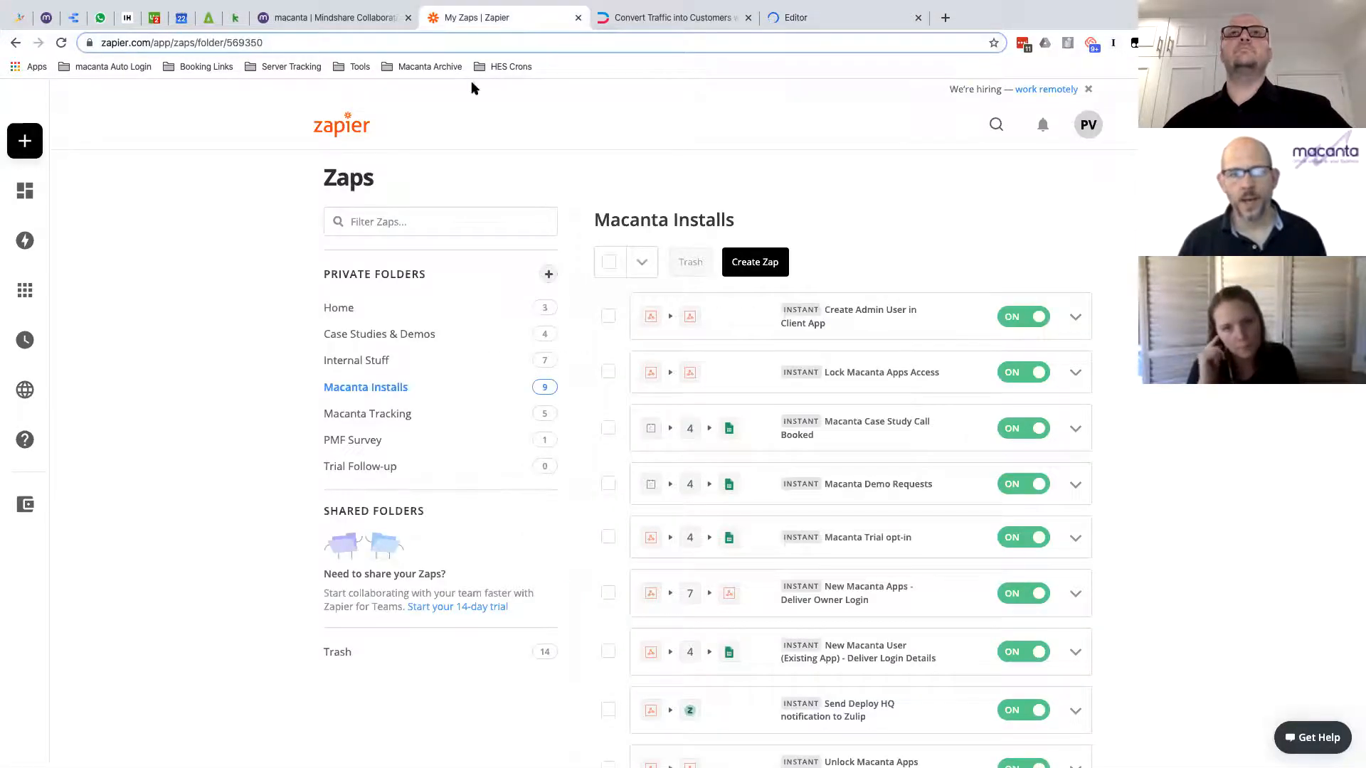
Toggle Zapier's app search on and off, then switch to the Landingi page editor
mouse_move(24, 285)
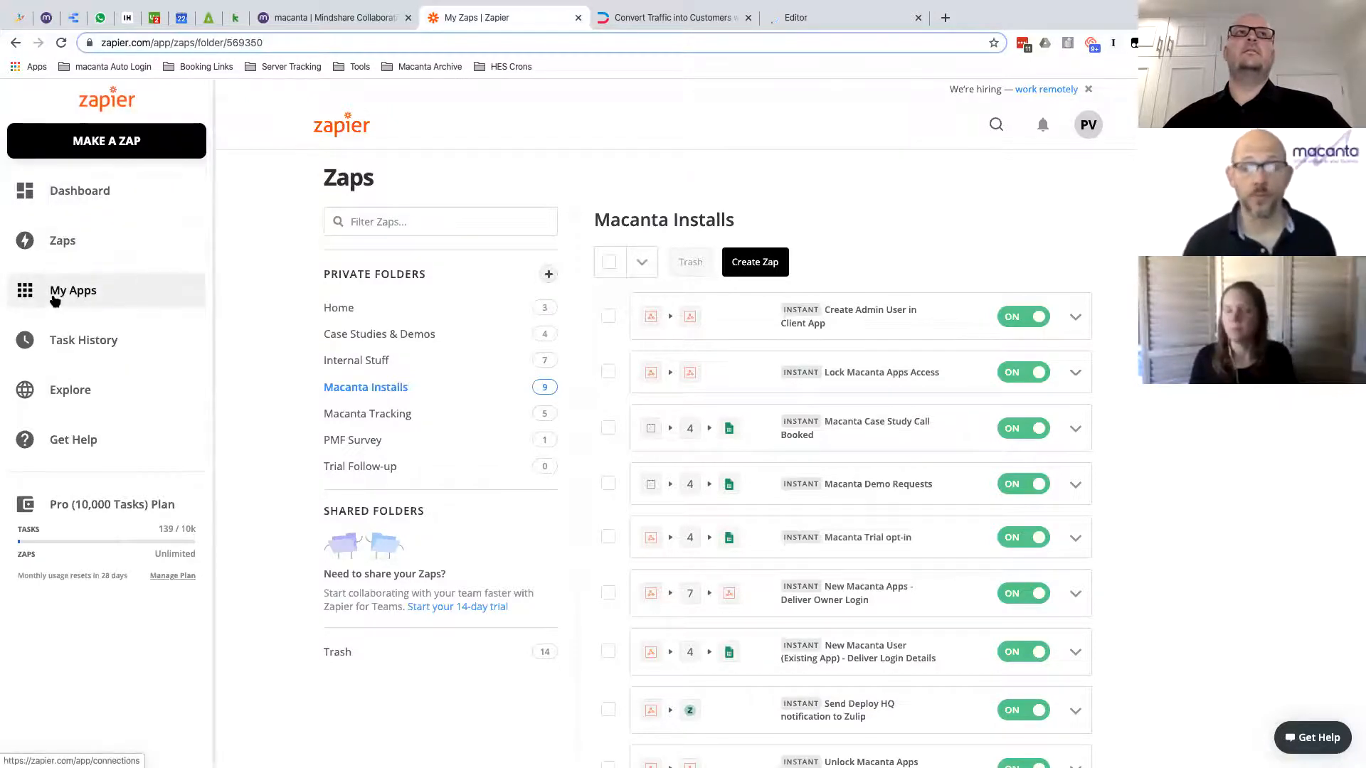
left_click(995, 125)
left_click(995, 126)
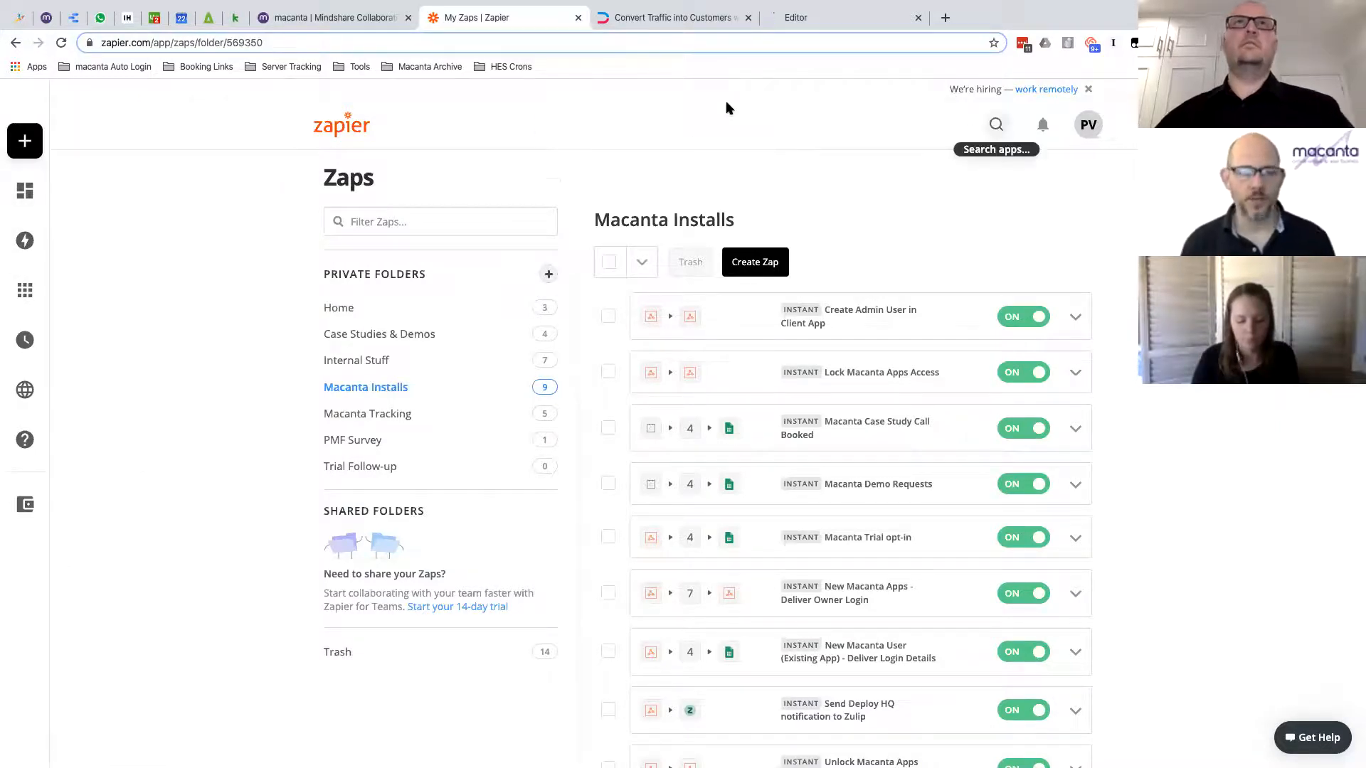
left_click(831, 17)
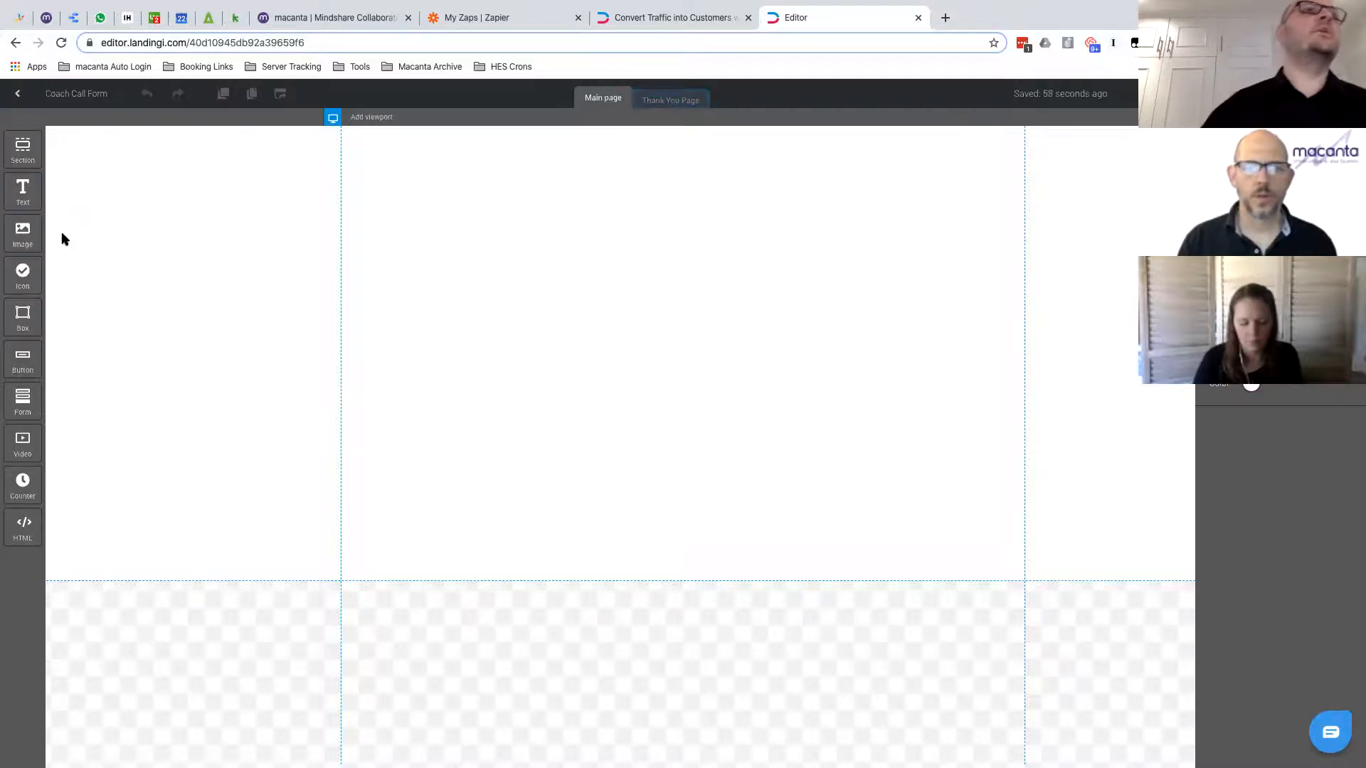
Place a form with an Email field and Send button on the page and open its settings
left_click_drag(23, 398, 636, 246)
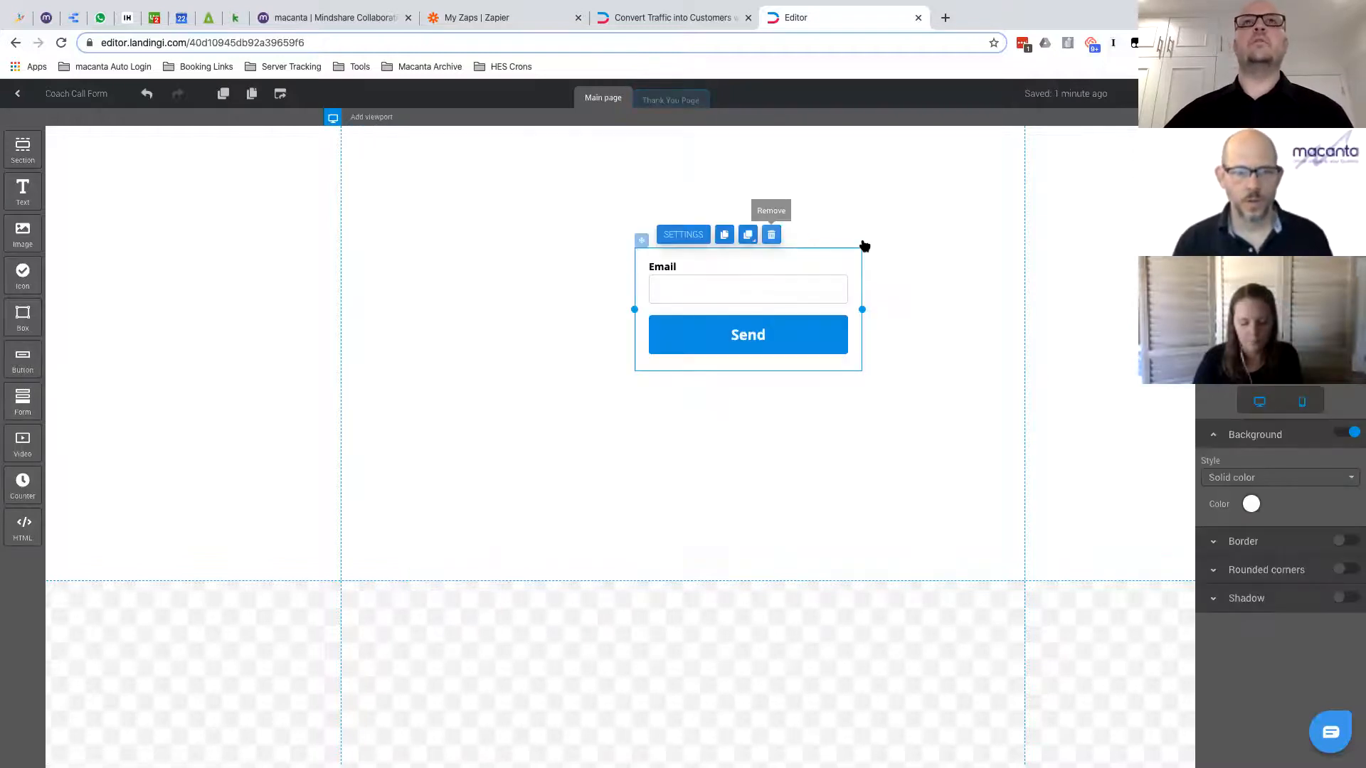
left_click(683, 235)
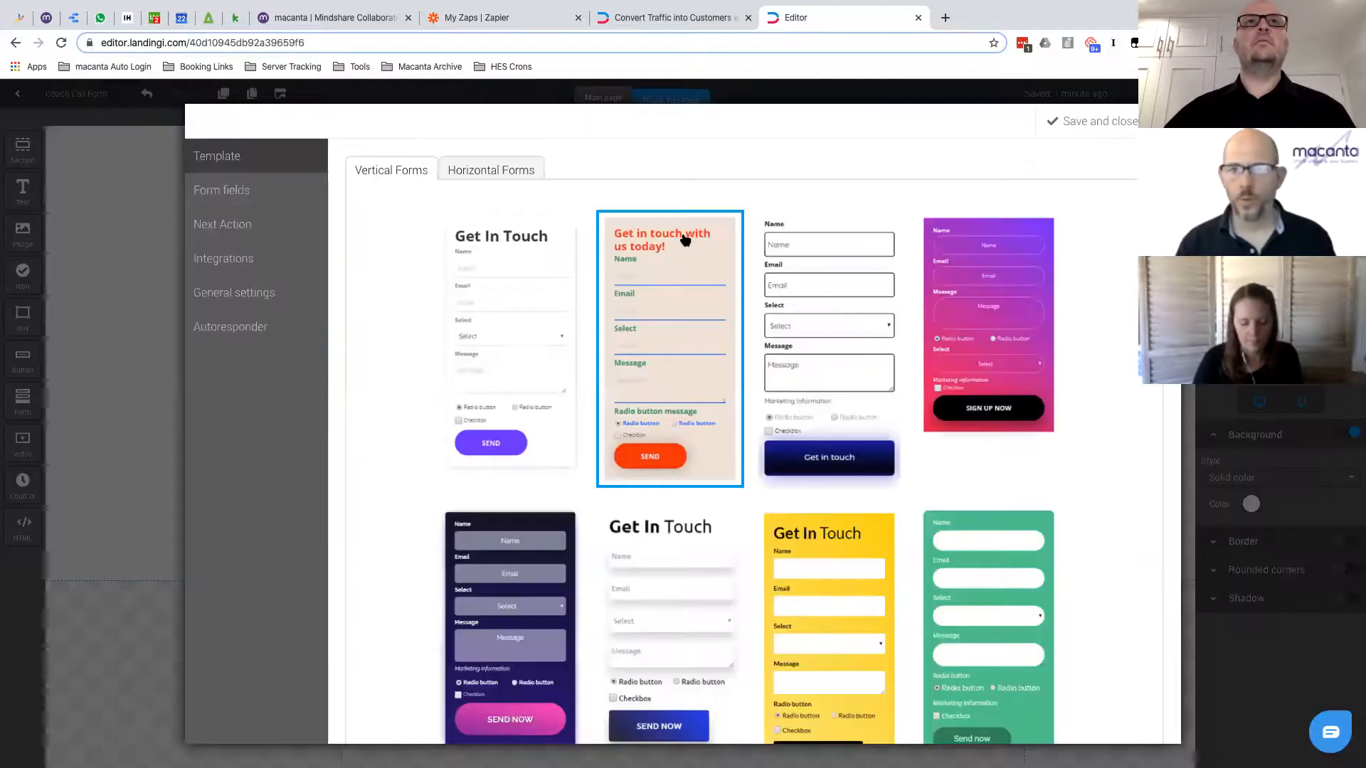
Add a predefined Name field to the form labelled 'Member First Name'
left_click(223, 189)
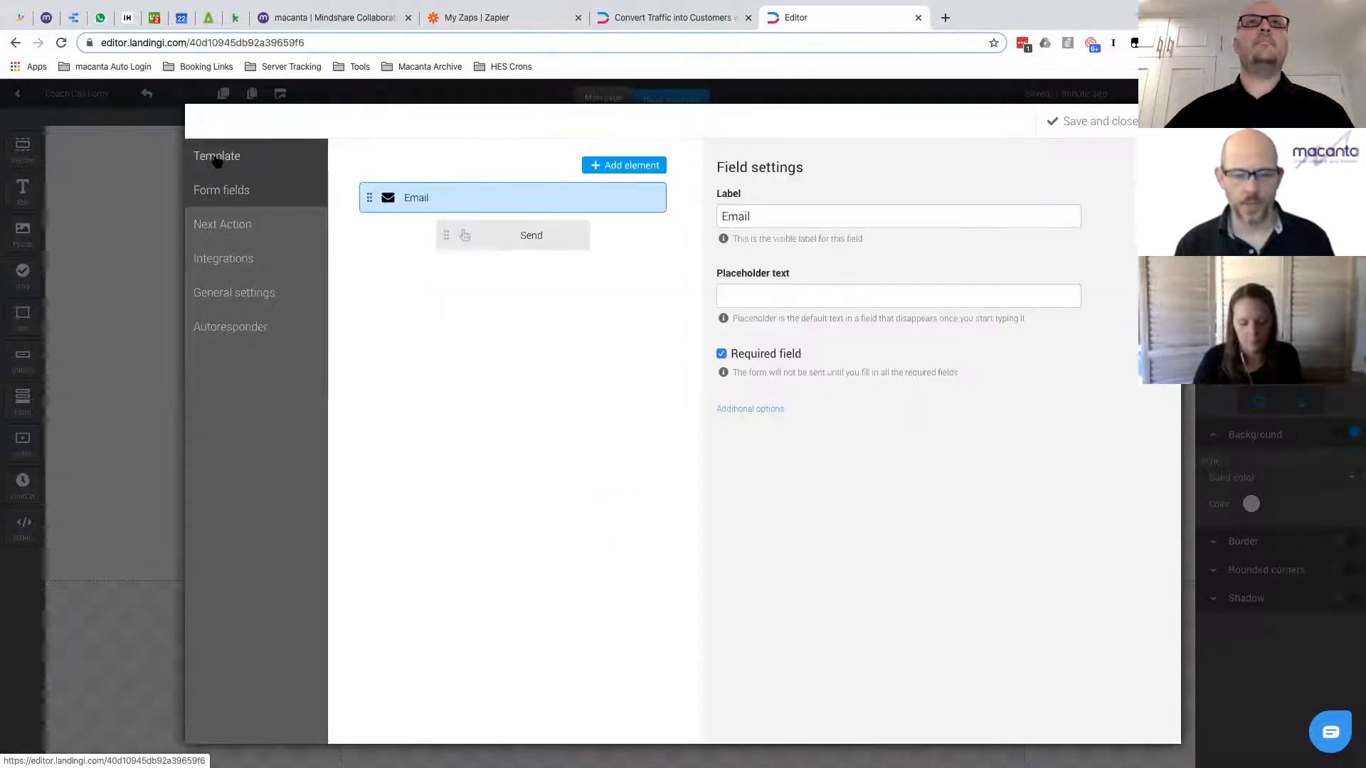
left_click(600, 165)
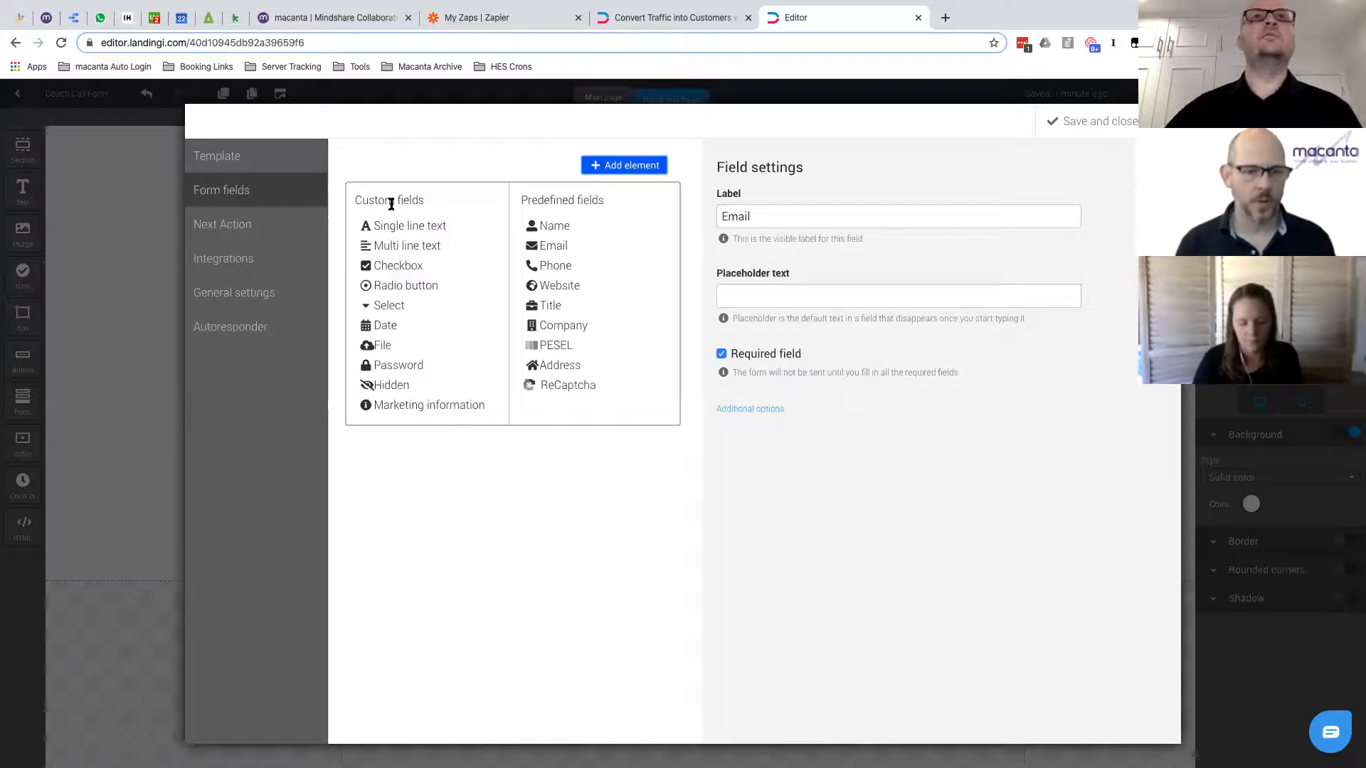
left_click(555, 225)
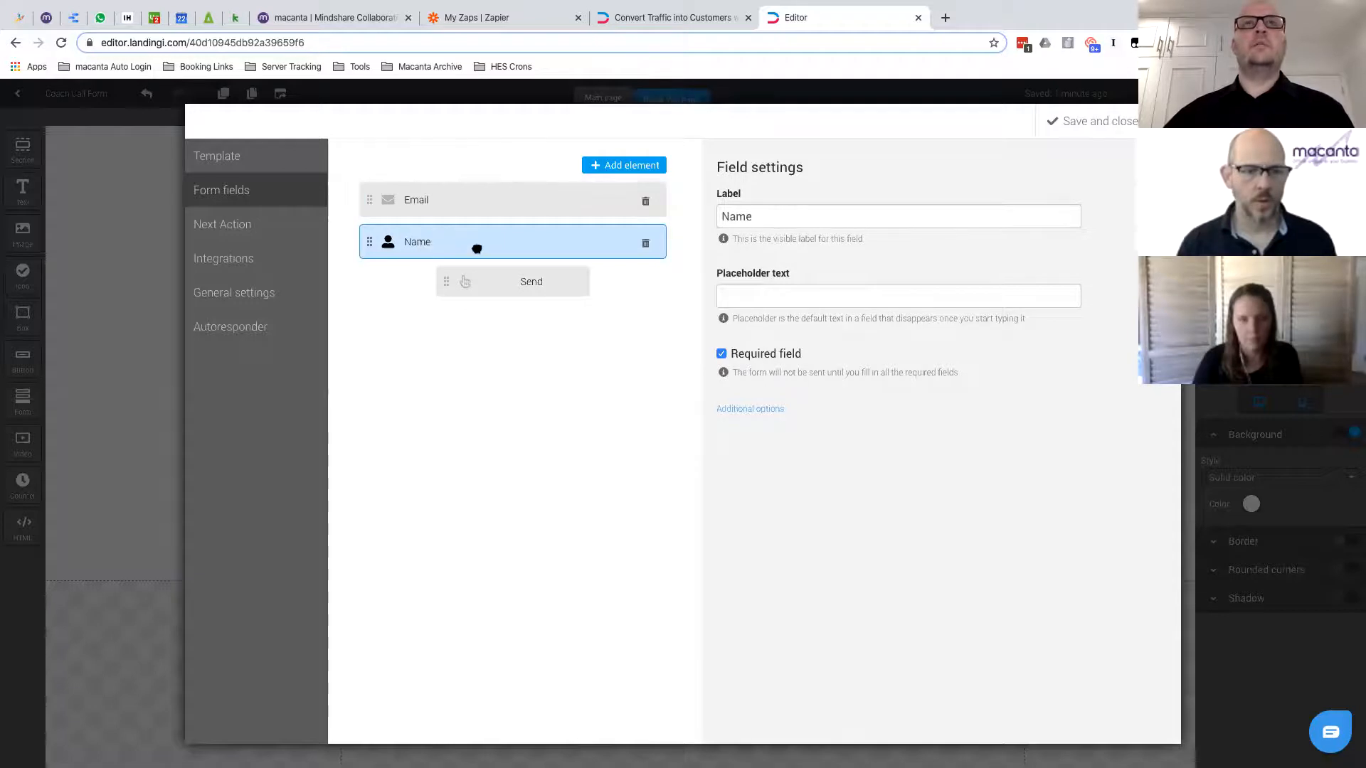
left_click(720, 216)
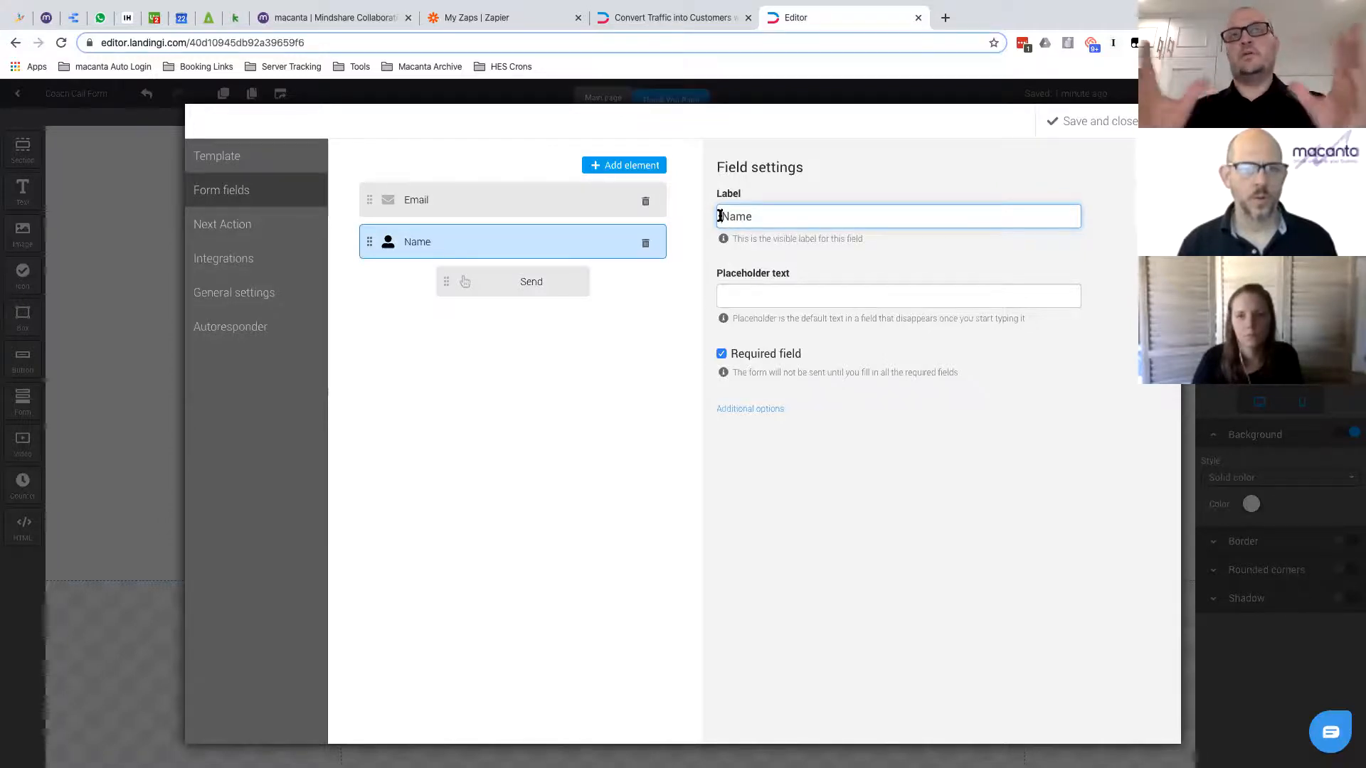
type("Member")
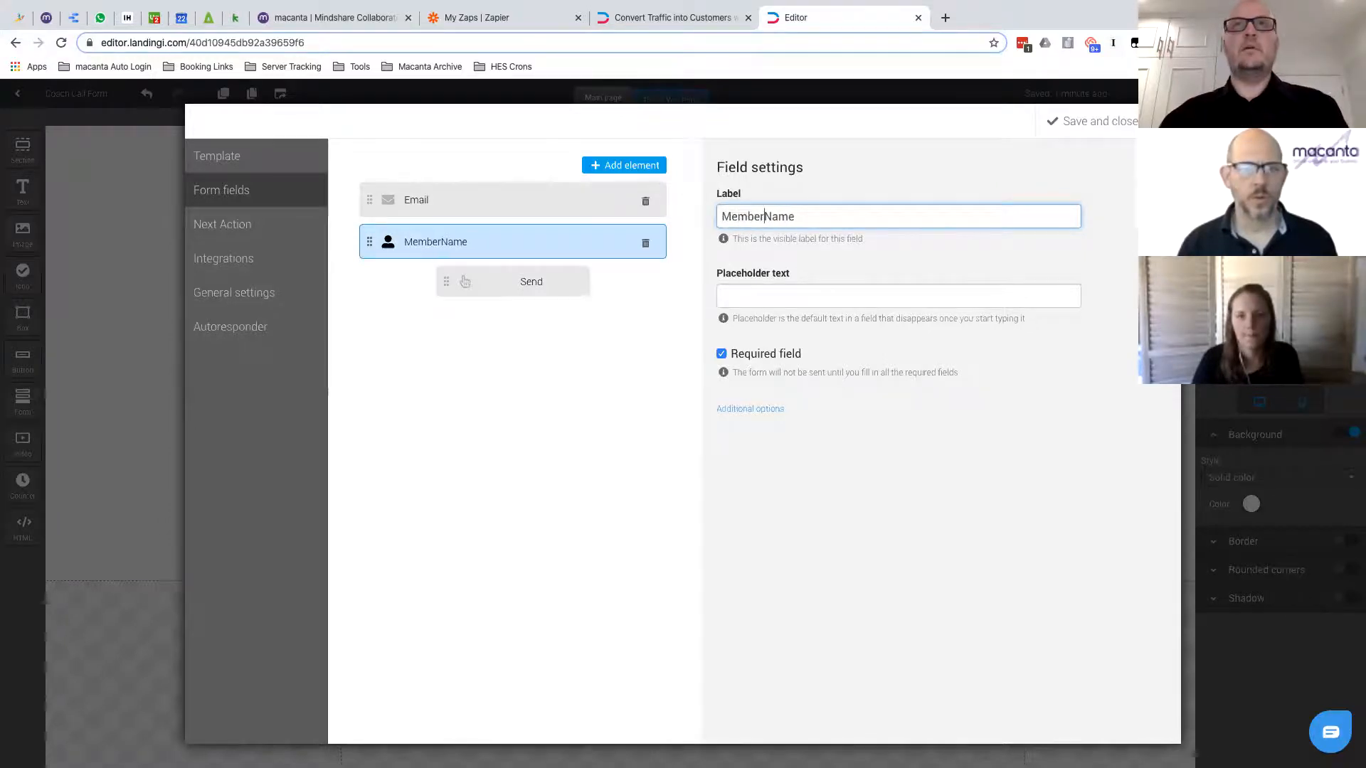
type(" First")
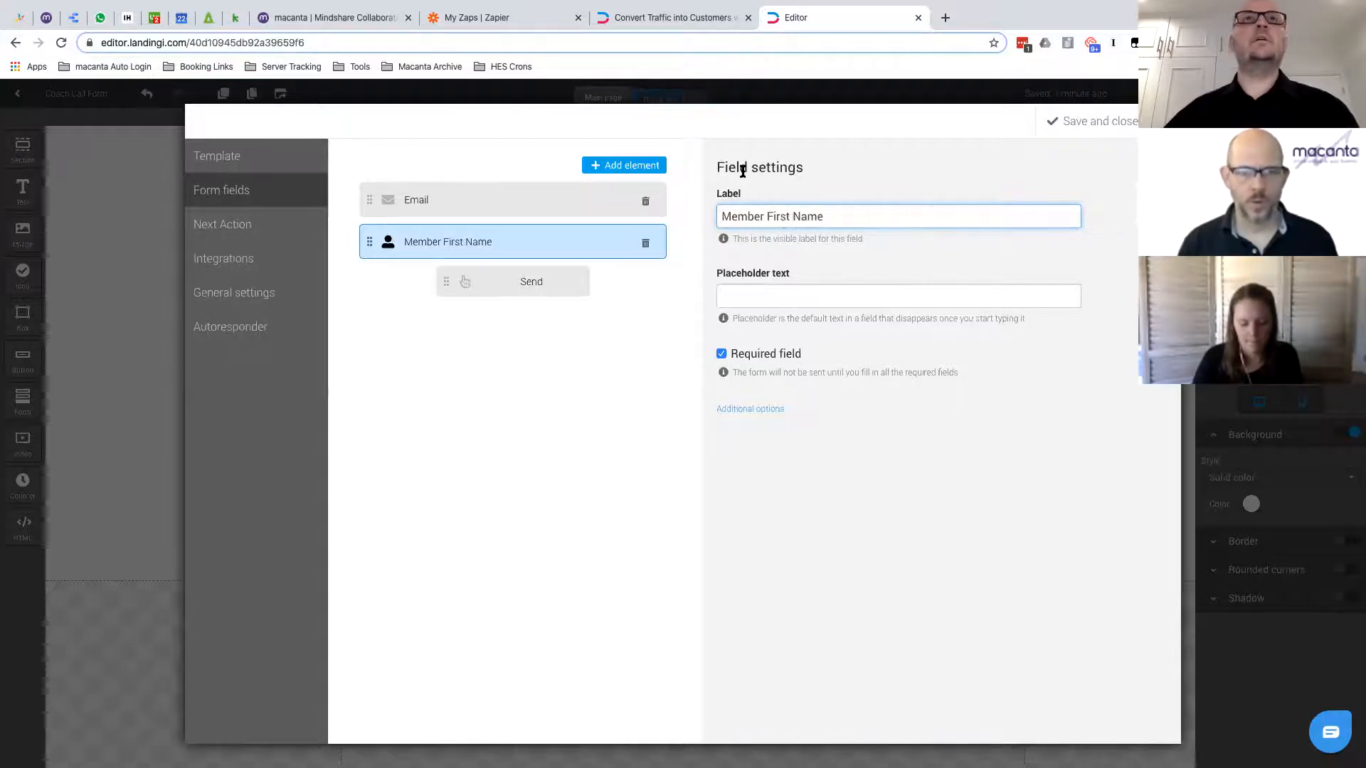
left_click(611, 169)
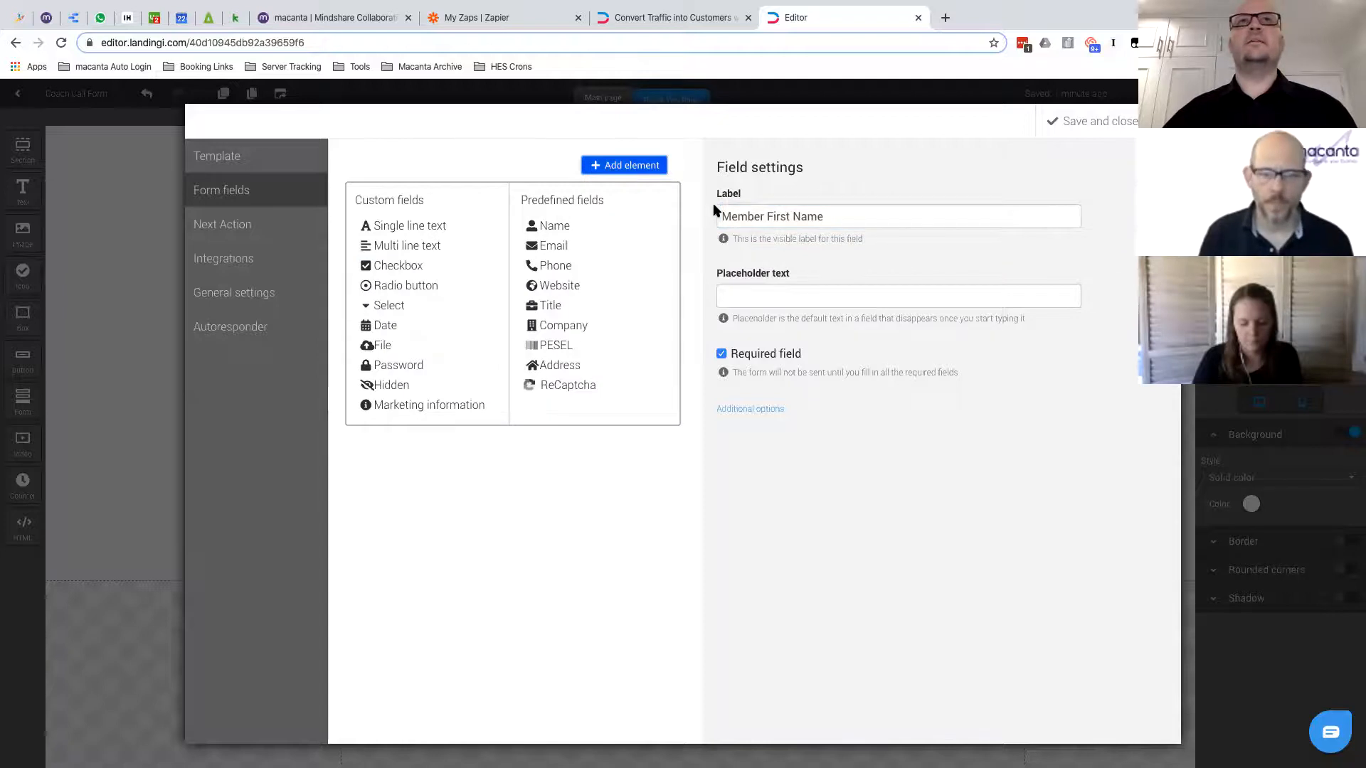
Add another predefined Name field labelled 'Coach First Name'
left_click(568, 227)
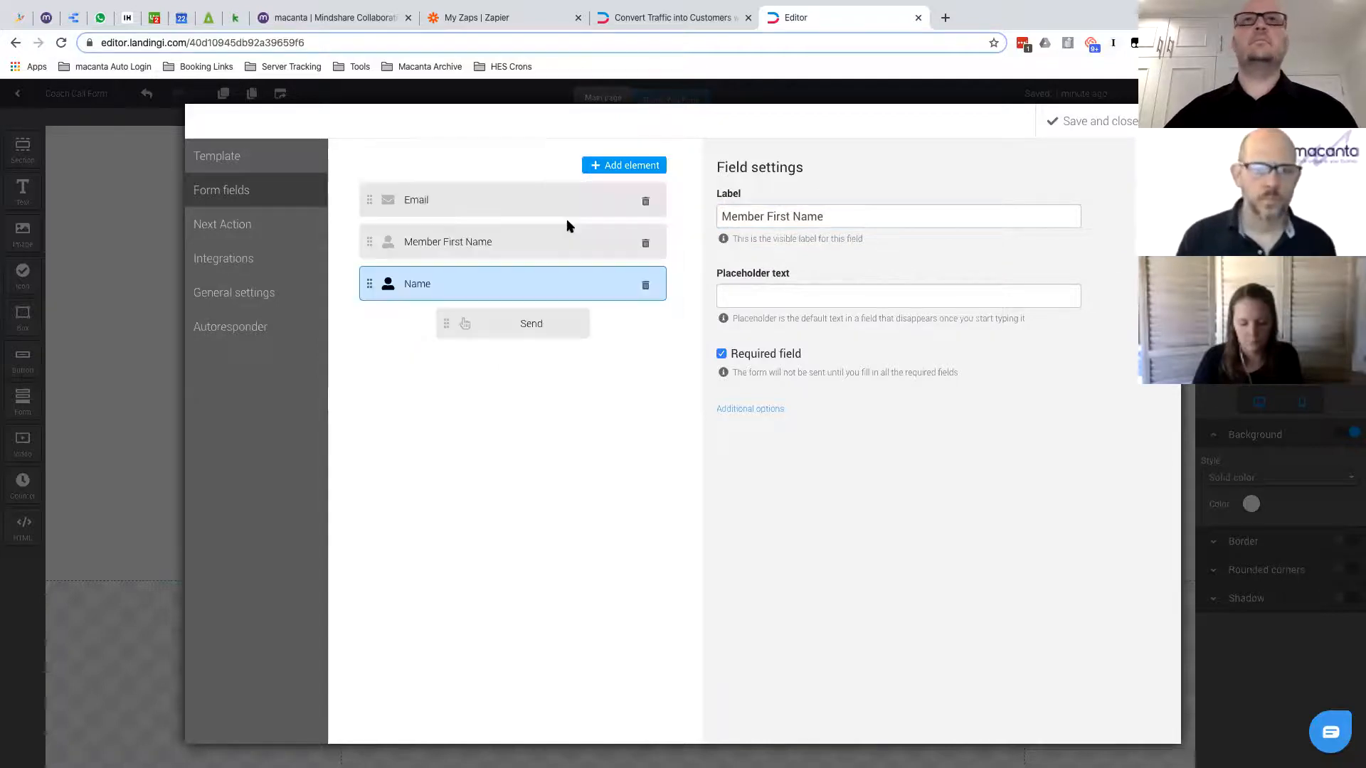
left_click(760, 215)
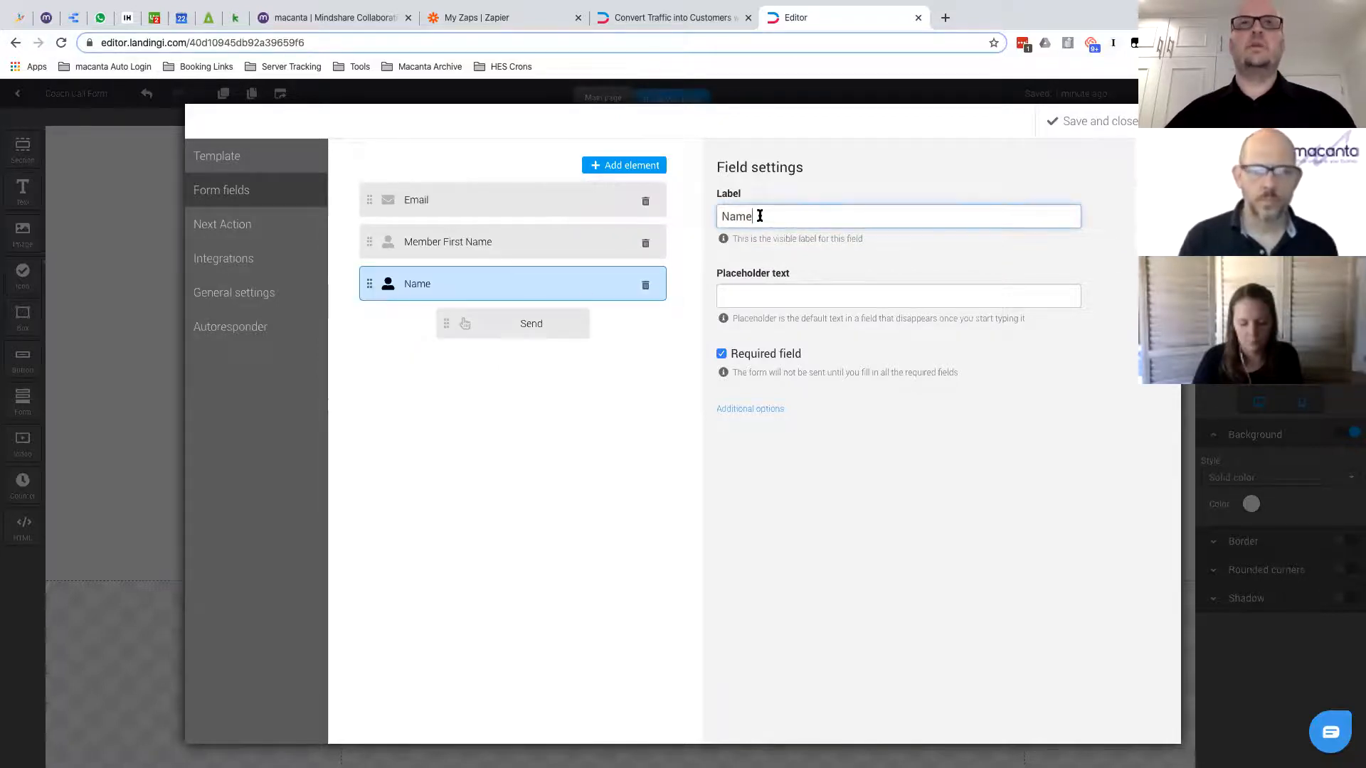
type("Coach Firs")
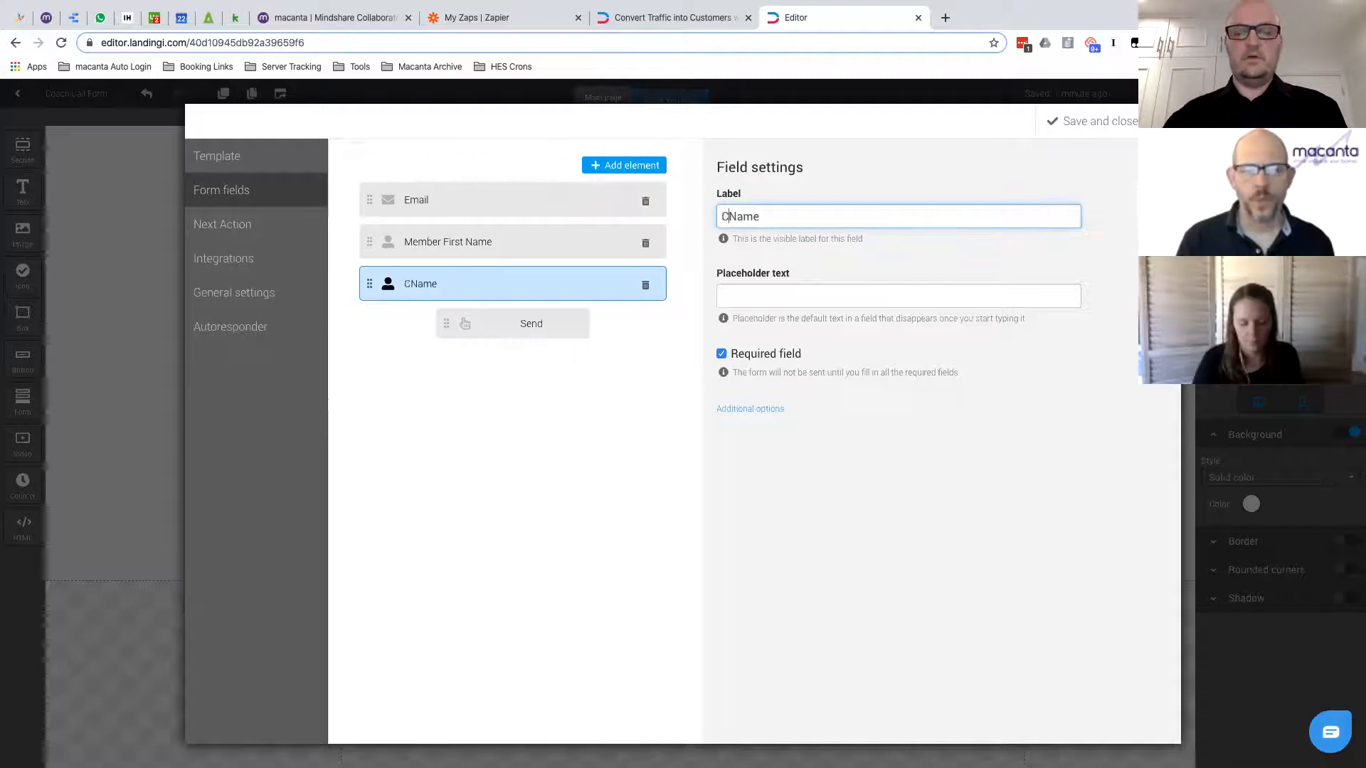
type("t Name")
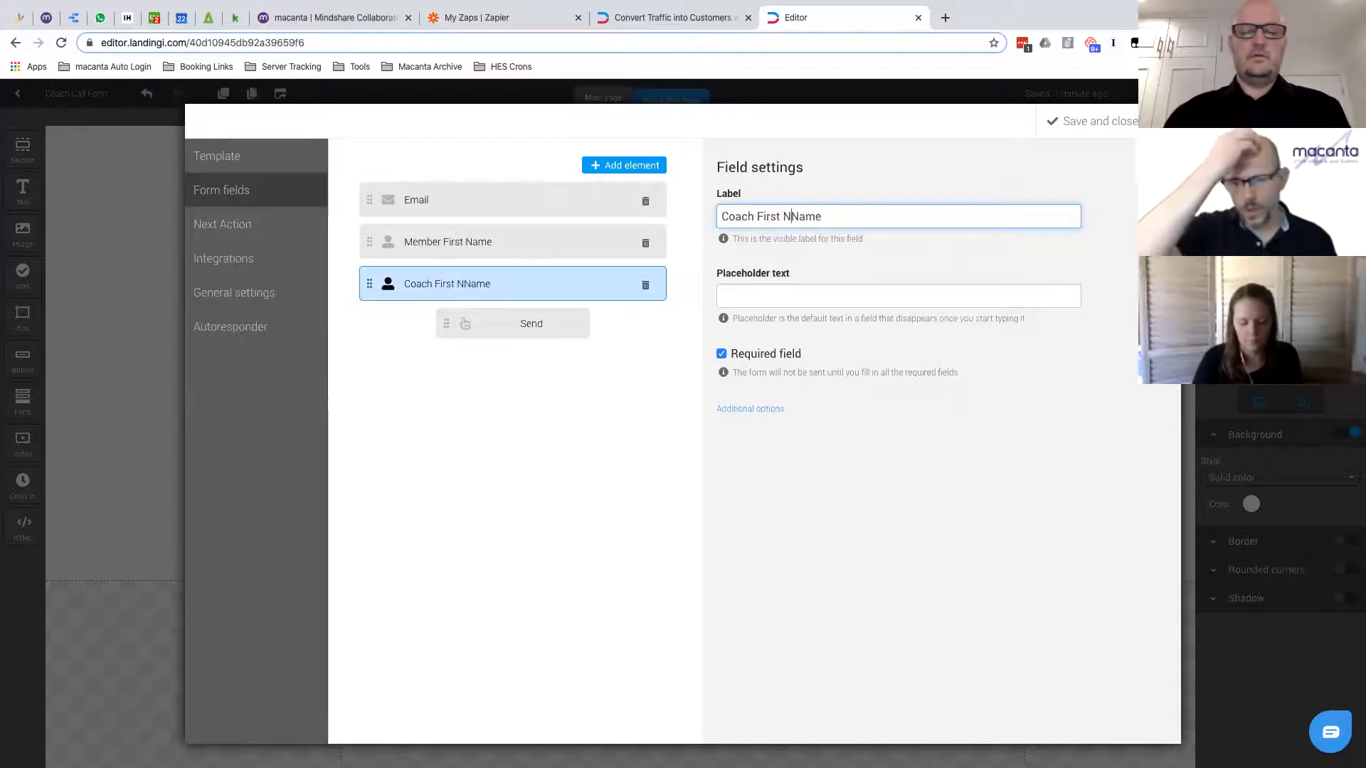
key("BackSpace")
key("BackSpace")
key("BackSpace")
key("BackSpace")
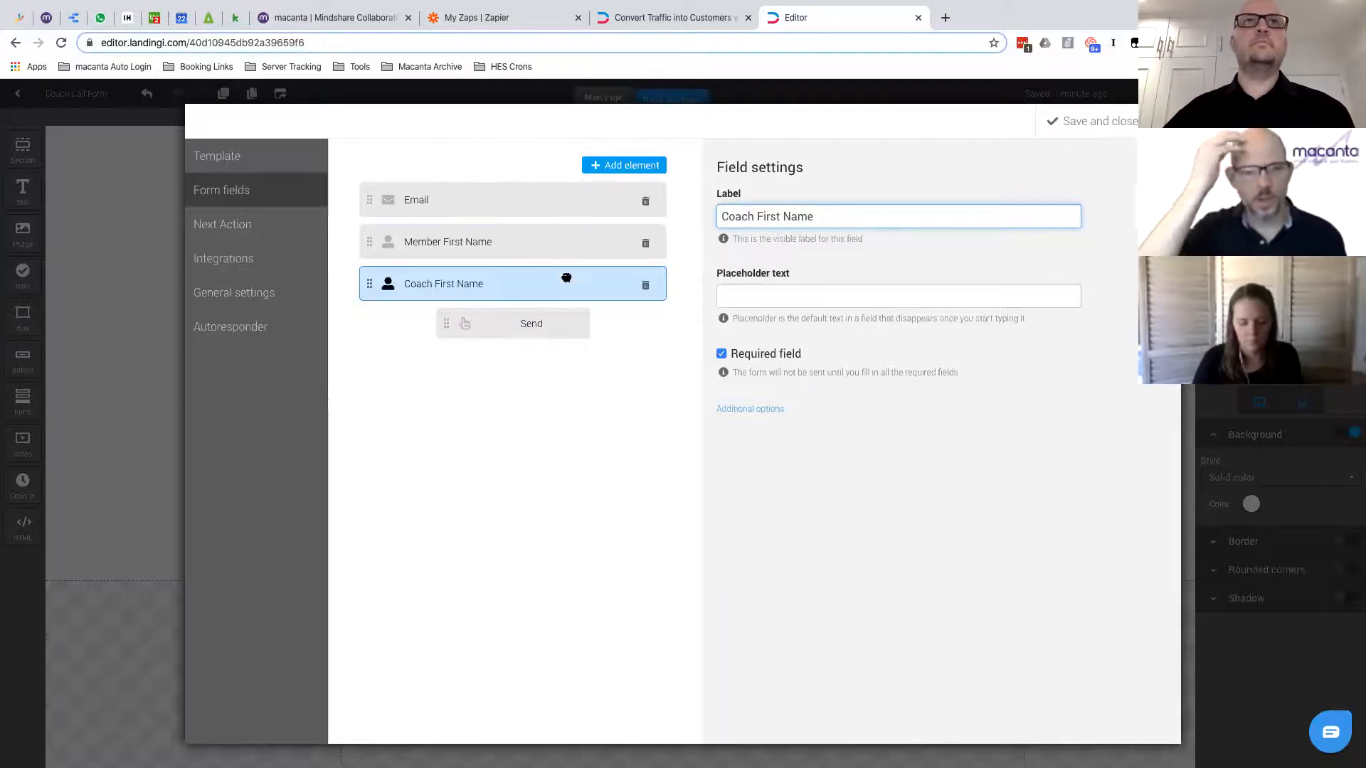
Add a Date field to the form labelled 'Call Date'
left_click(629, 165)
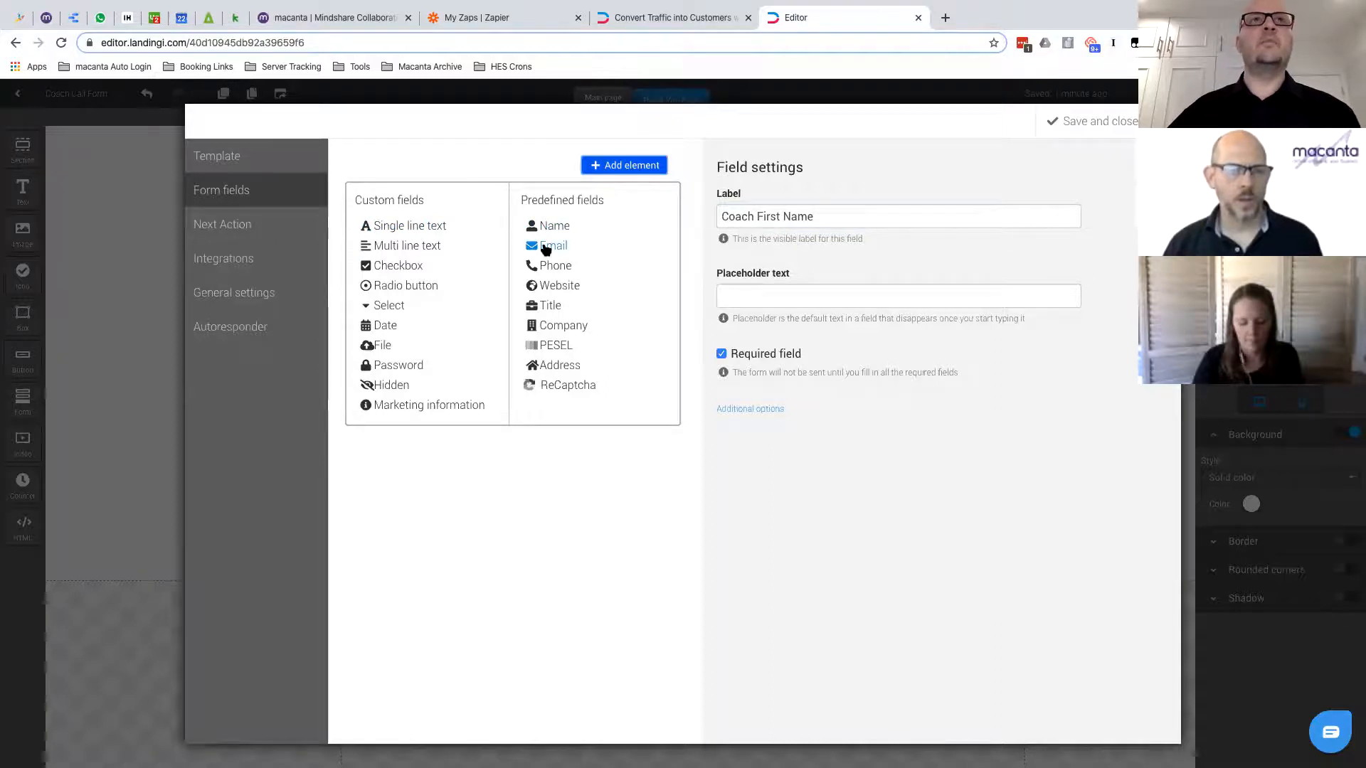
left_click(384, 327)
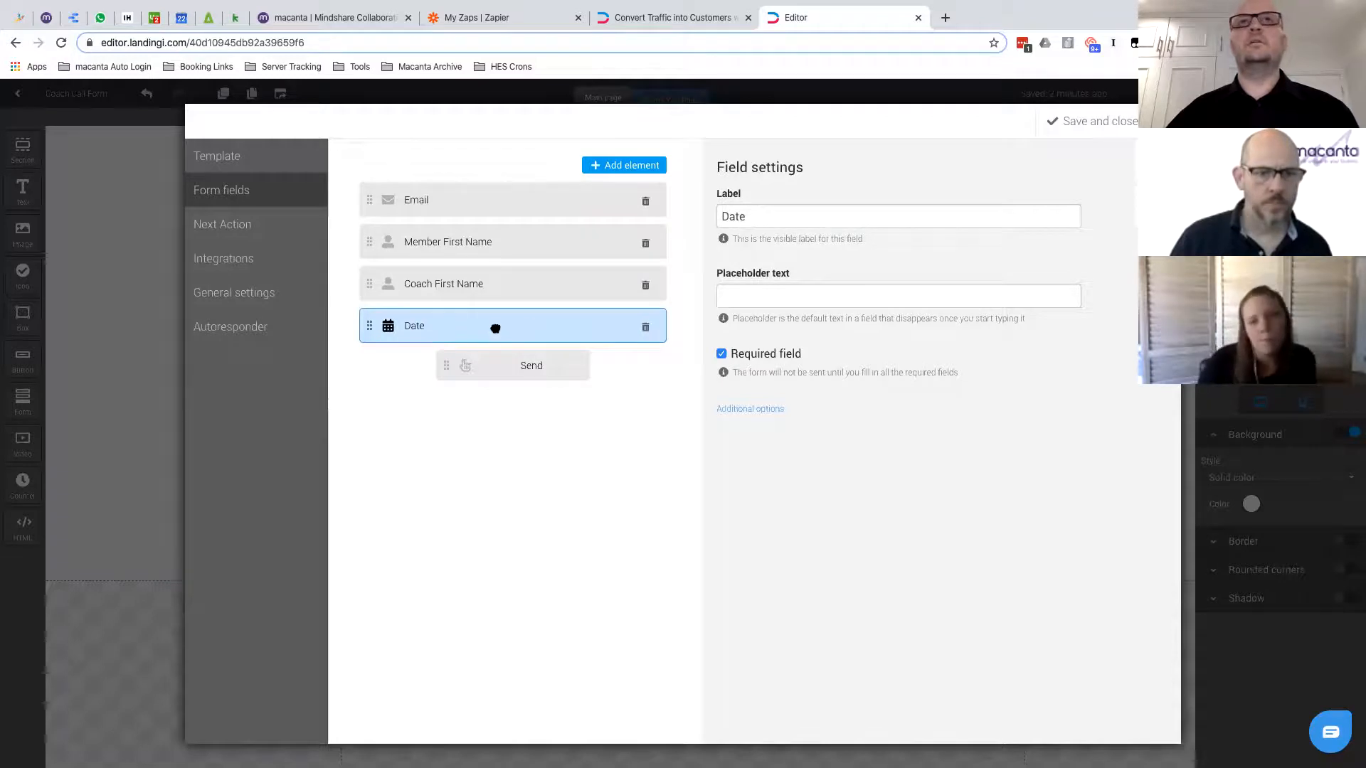
left_click(720, 217)
type("Call Date")
key("BackSpace")
key("BackSpace")
key("BackSpace")
key("BackSpace")
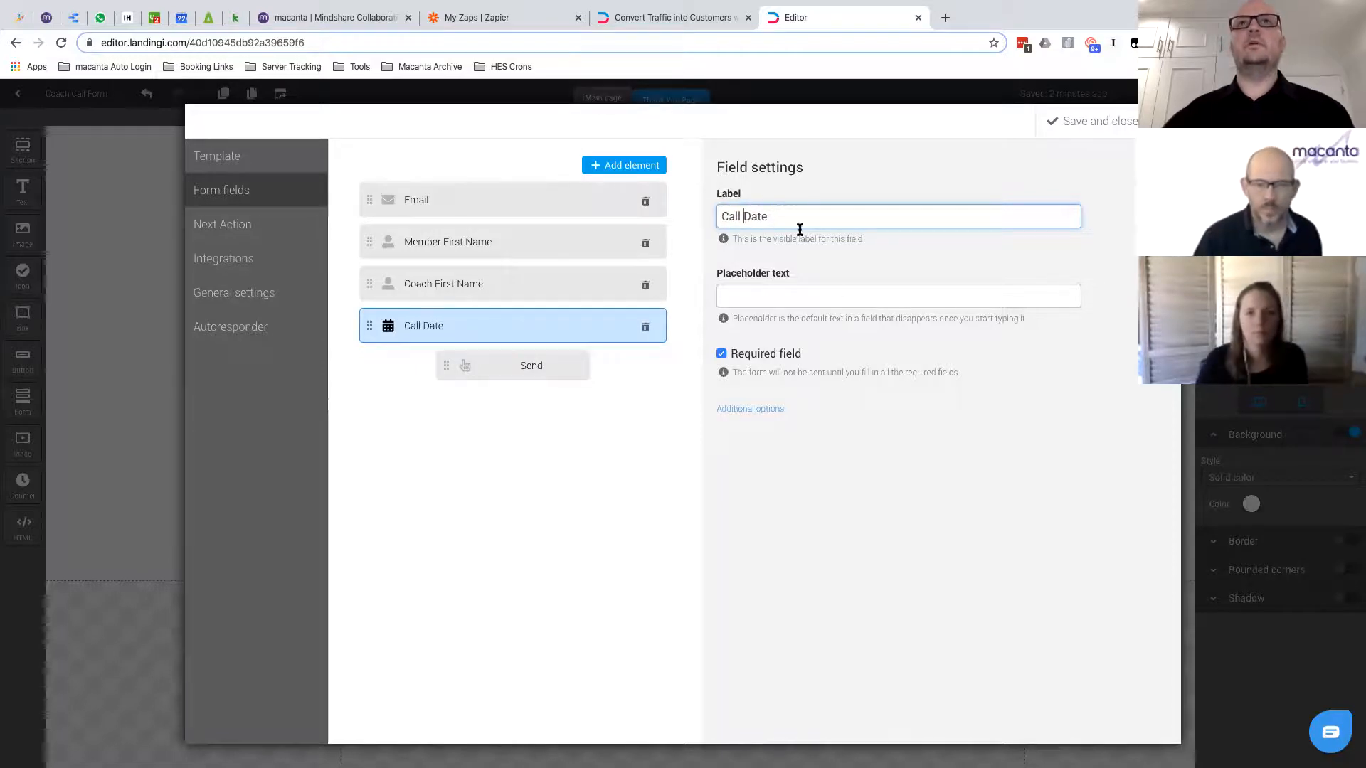
left_click(743, 411)
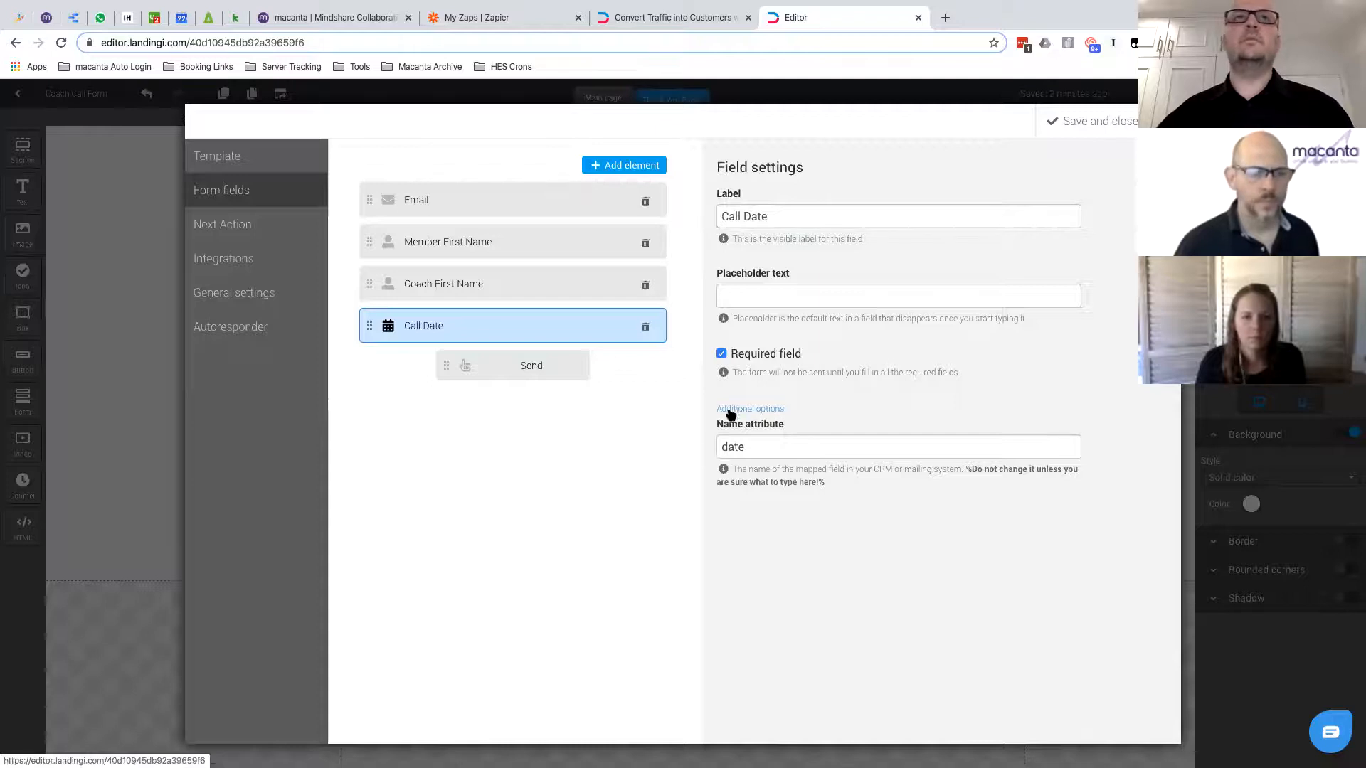
left_click(733, 411)
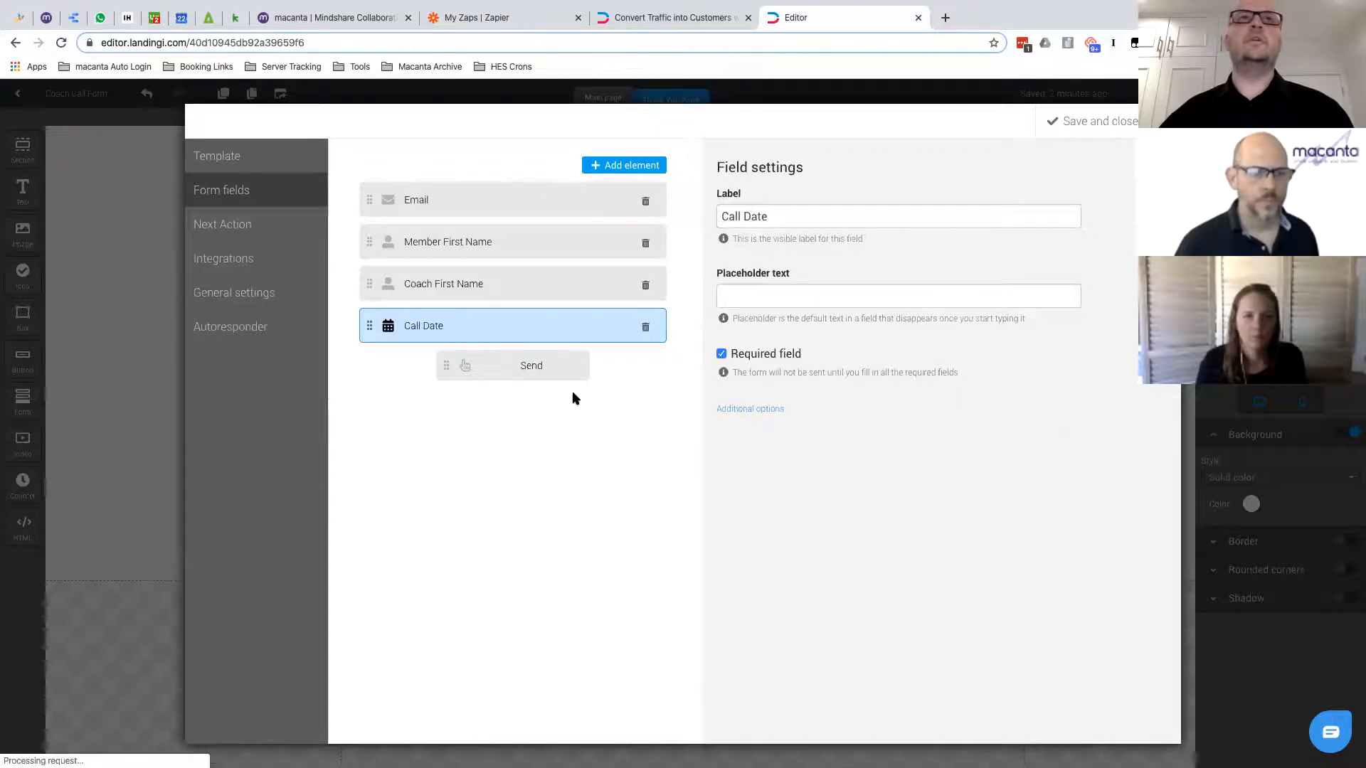
left_click(602, 167)
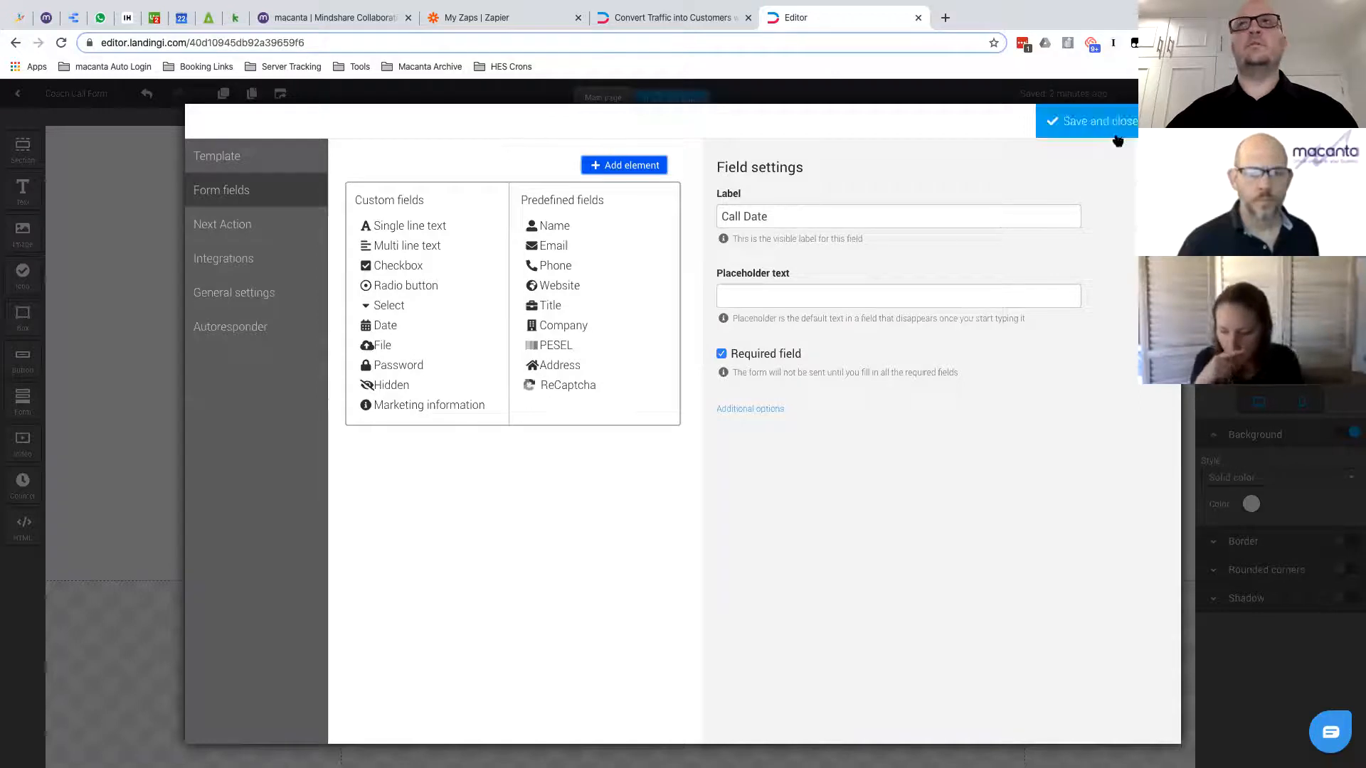
left_click(536, 158)
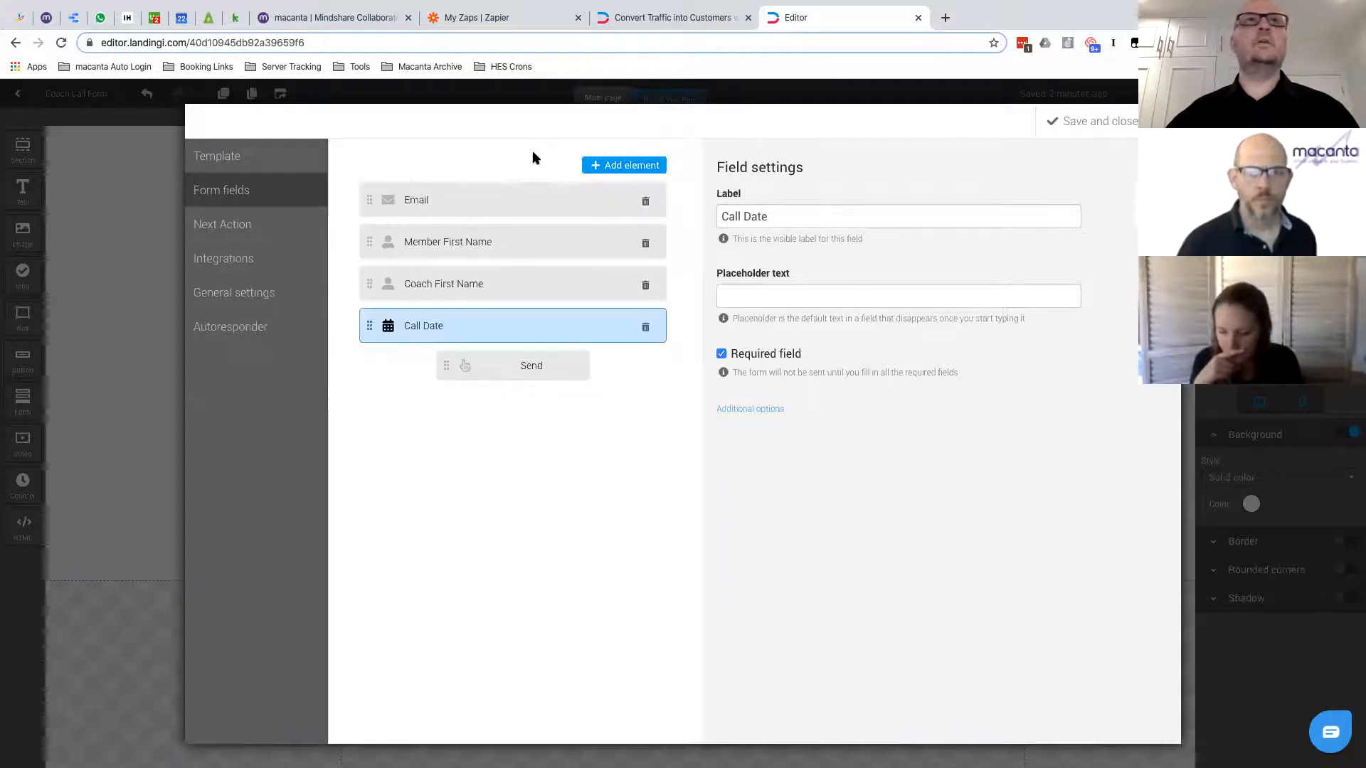
Delete the Coach First Name field from the form
left_click(448, 285)
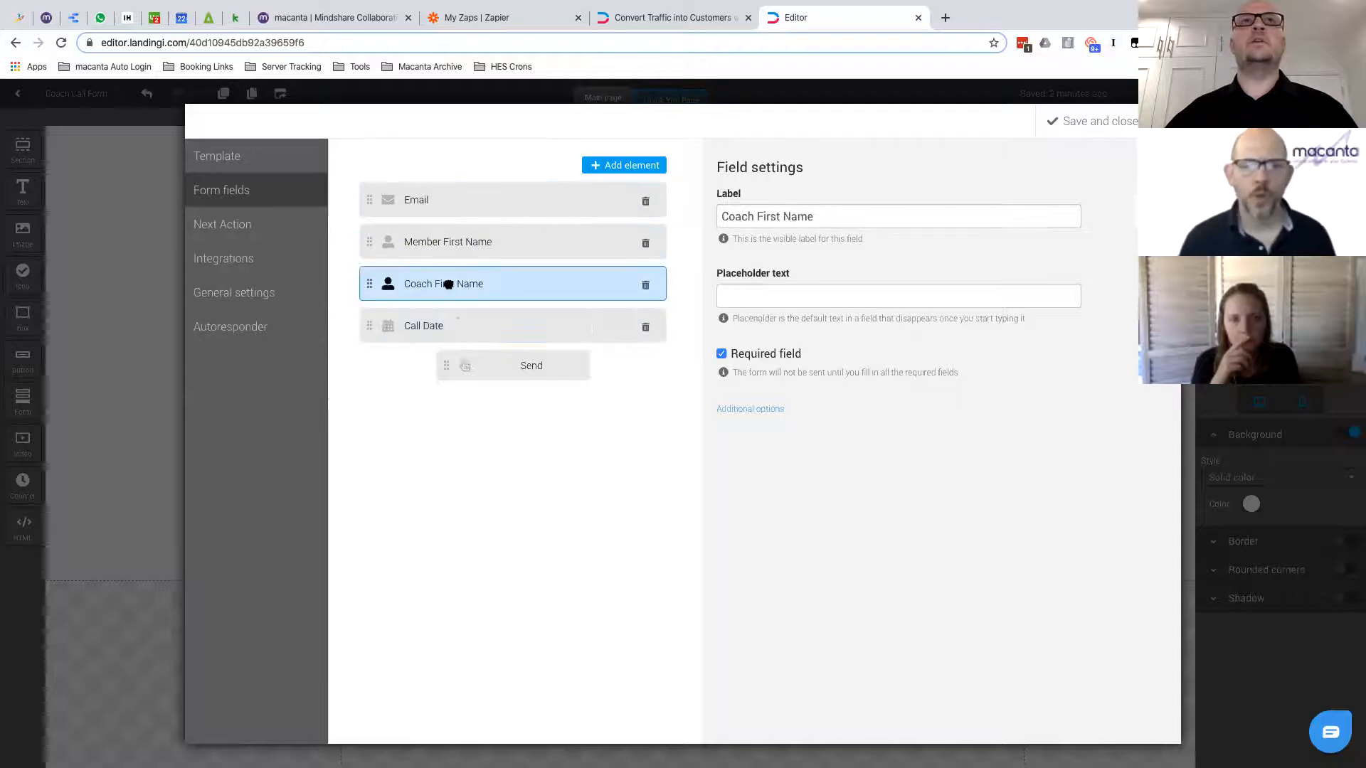
left_click(816, 215)
left_click_drag(726, 214, 713, 214)
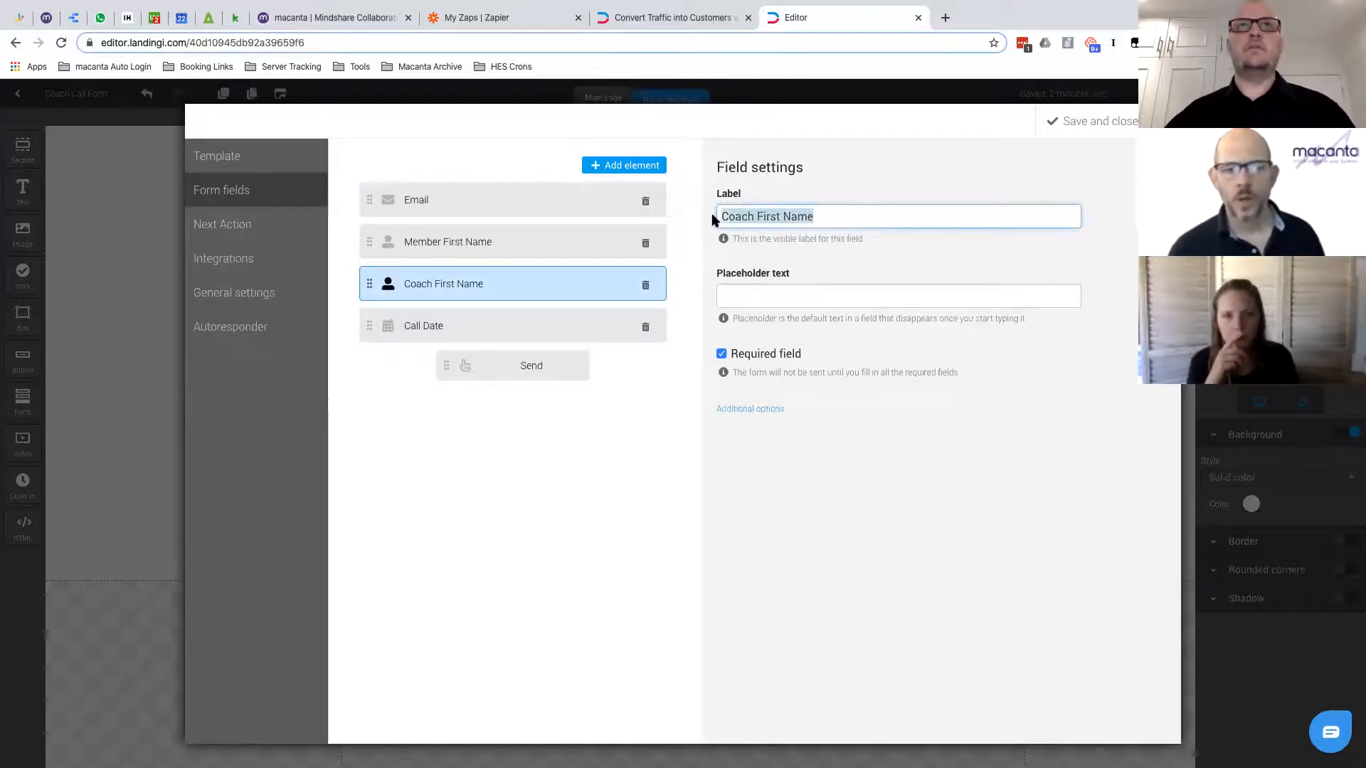
left_click(645, 286)
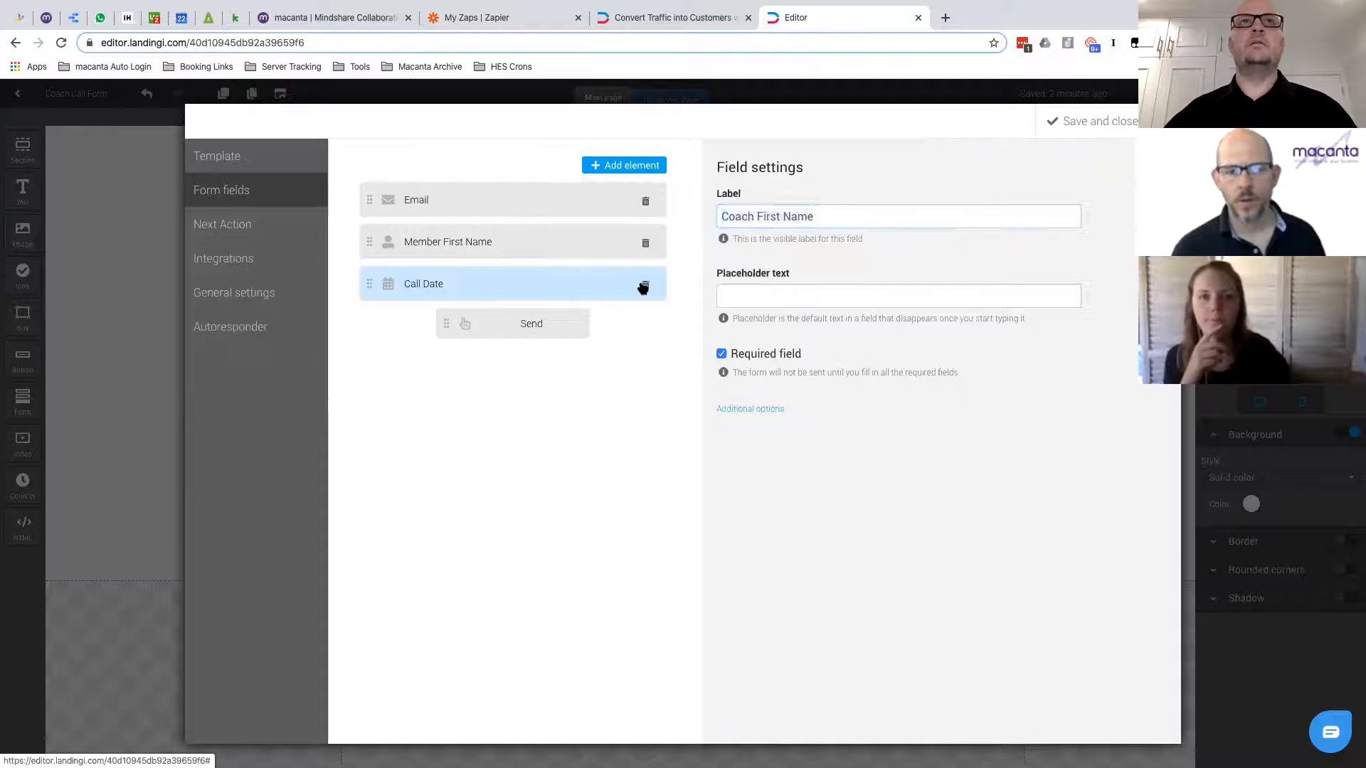
Add a 'Coach Email' email field and move Member First Name to the top of the form
left_click(606, 166)
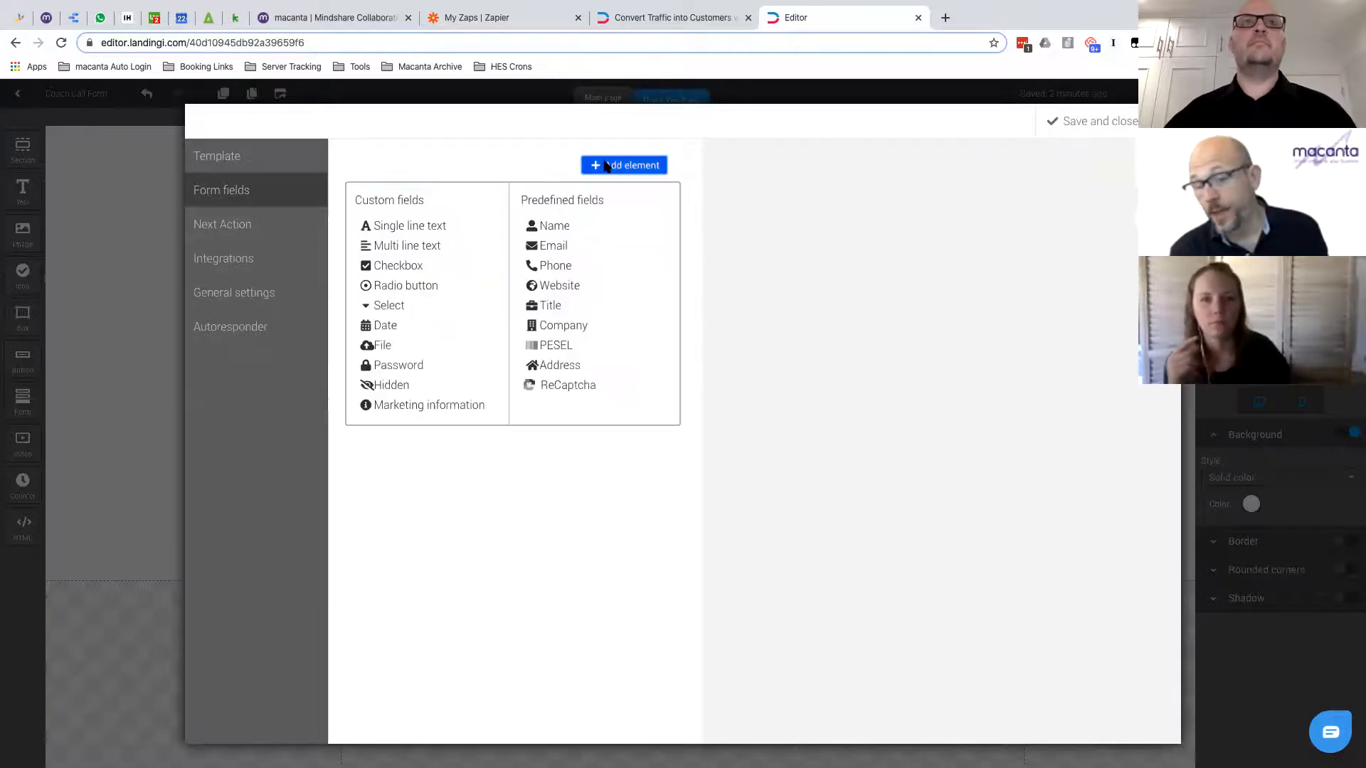
left_click(543, 245)
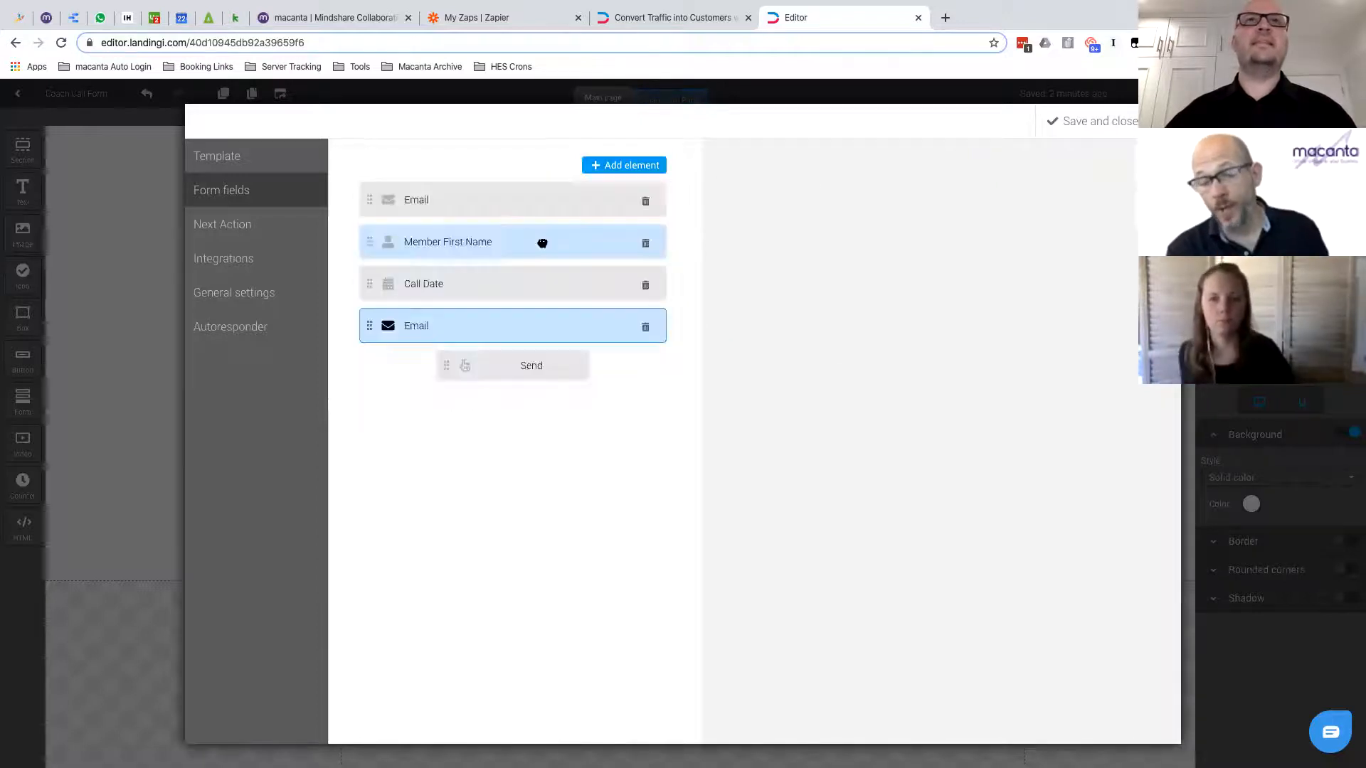
left_click(720, 216)
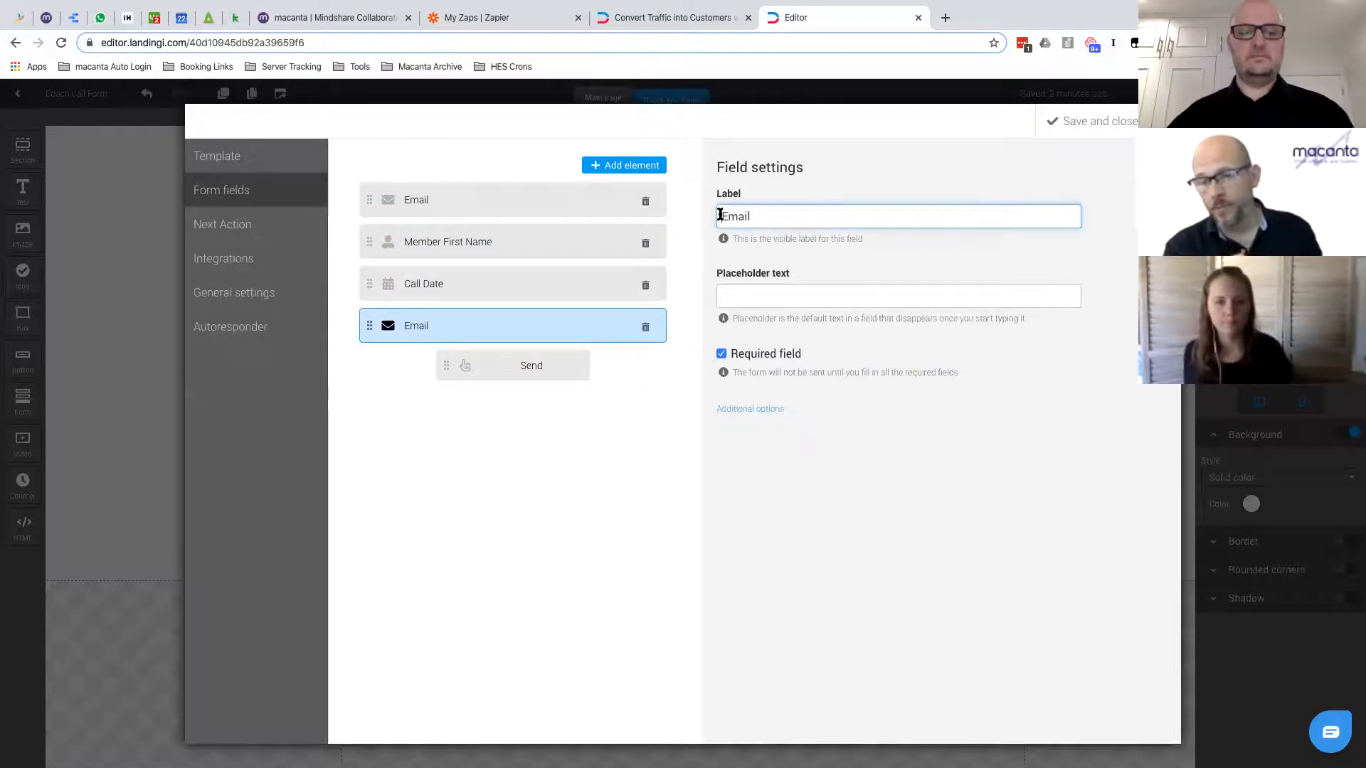
type("Coach")
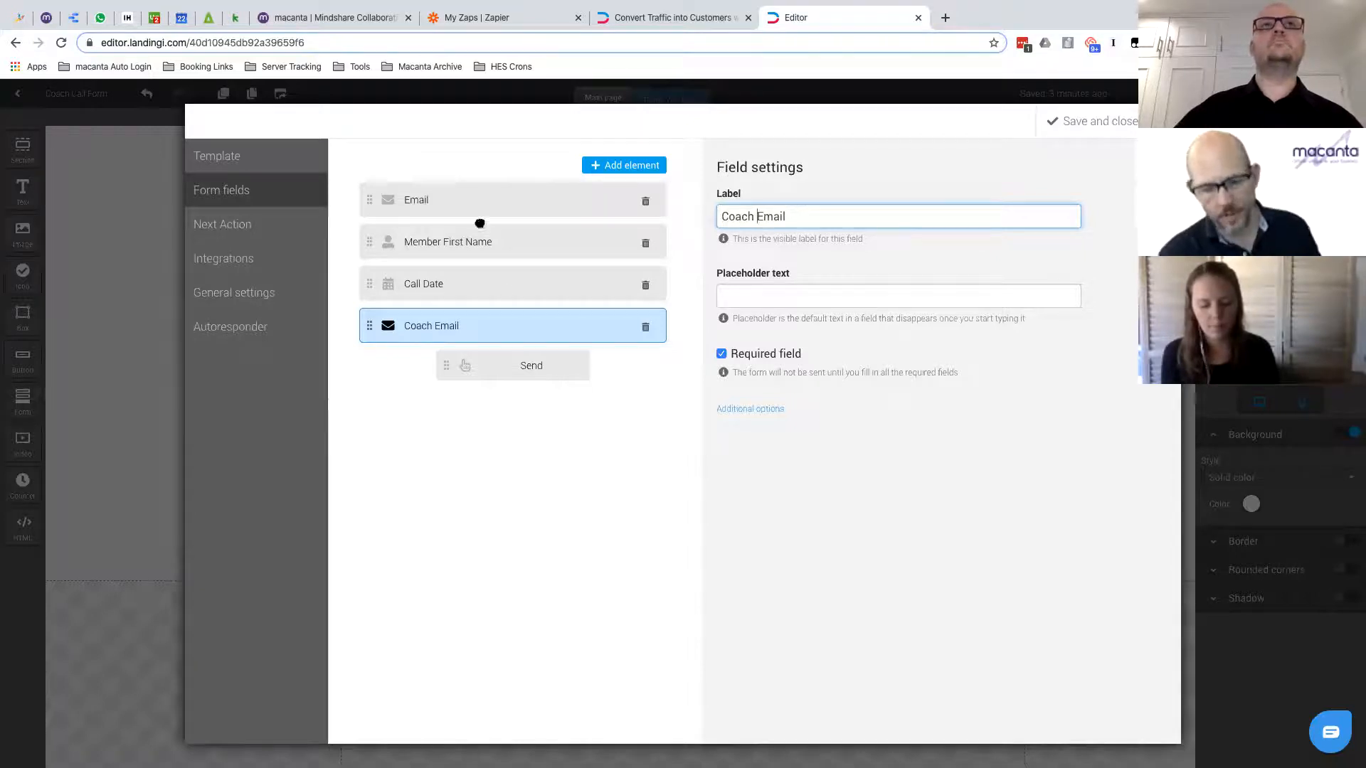
left_click_drag(469, 246, 466, 189)
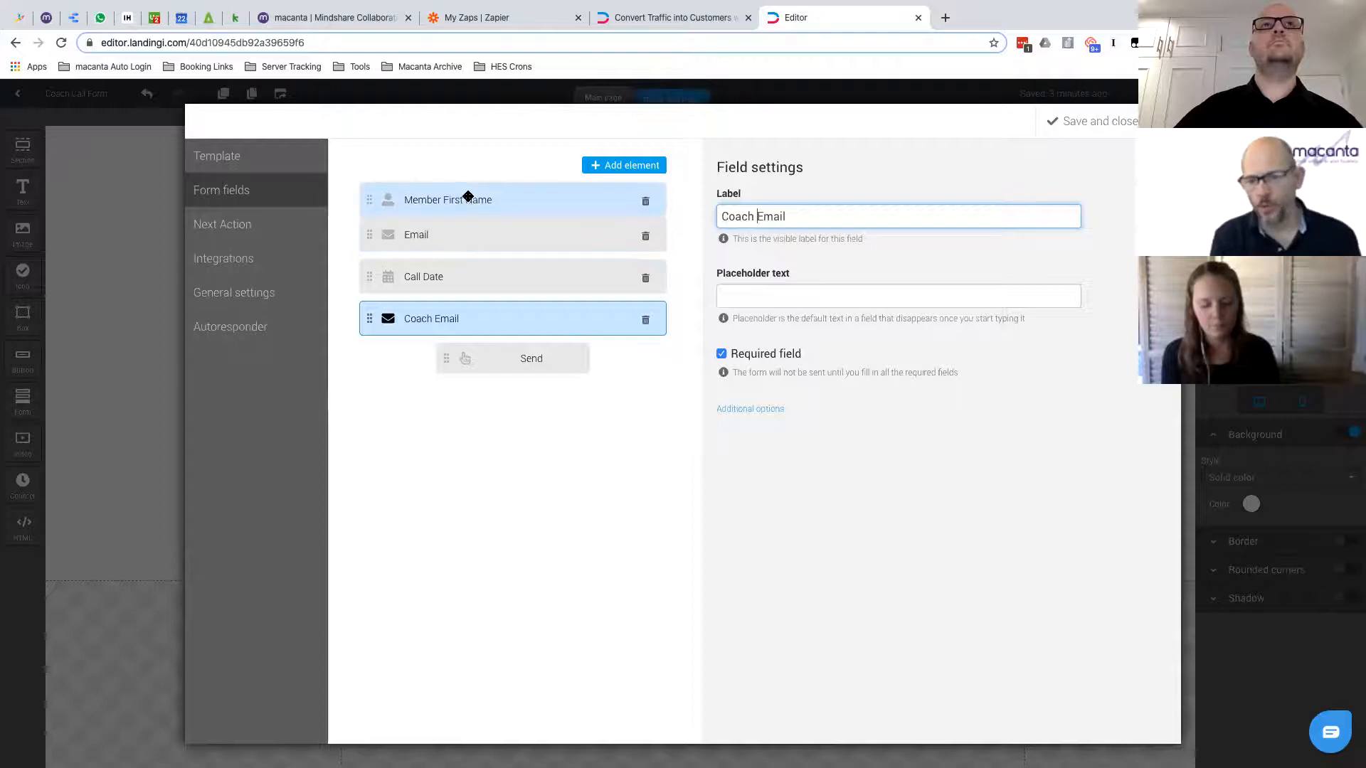
Relabel the original Email field 'Member Email' and delete the Coach Email field
left_click(631, 232)
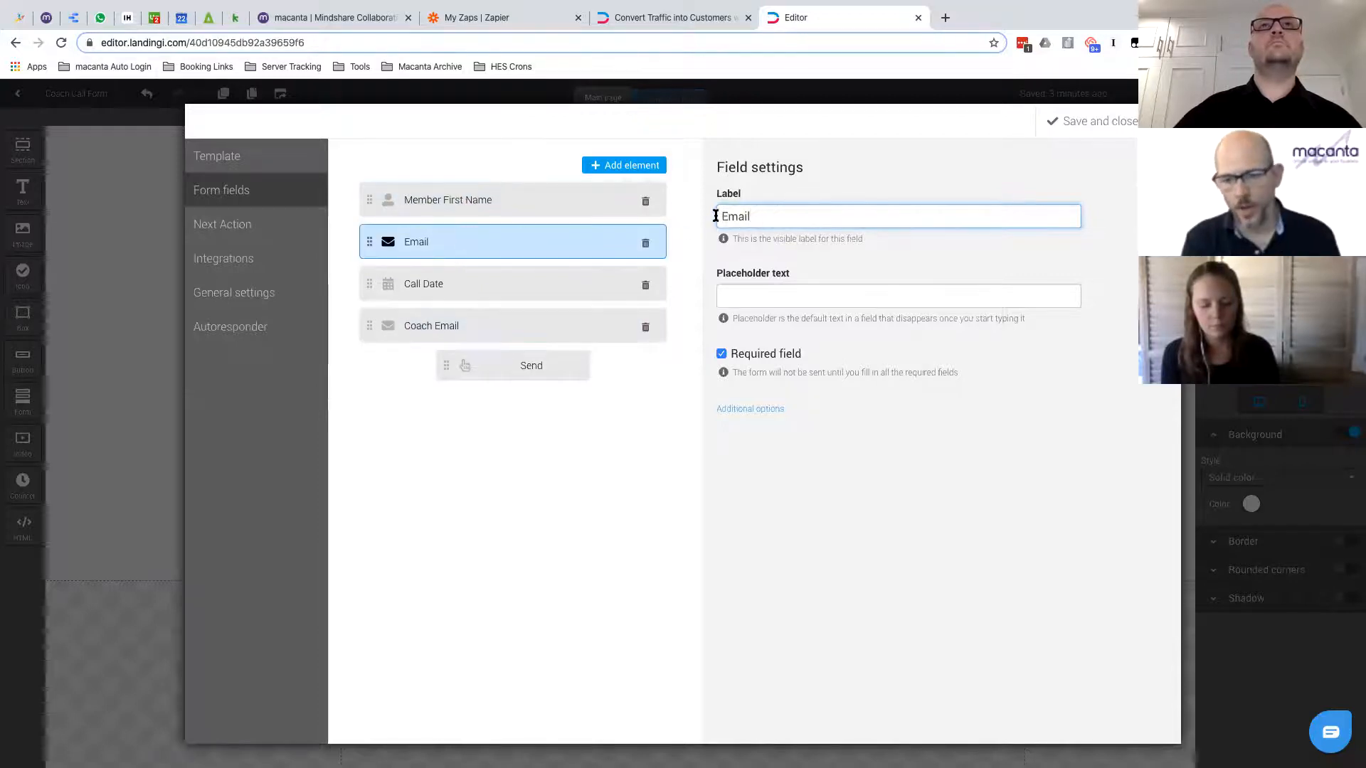
type("Mamber")
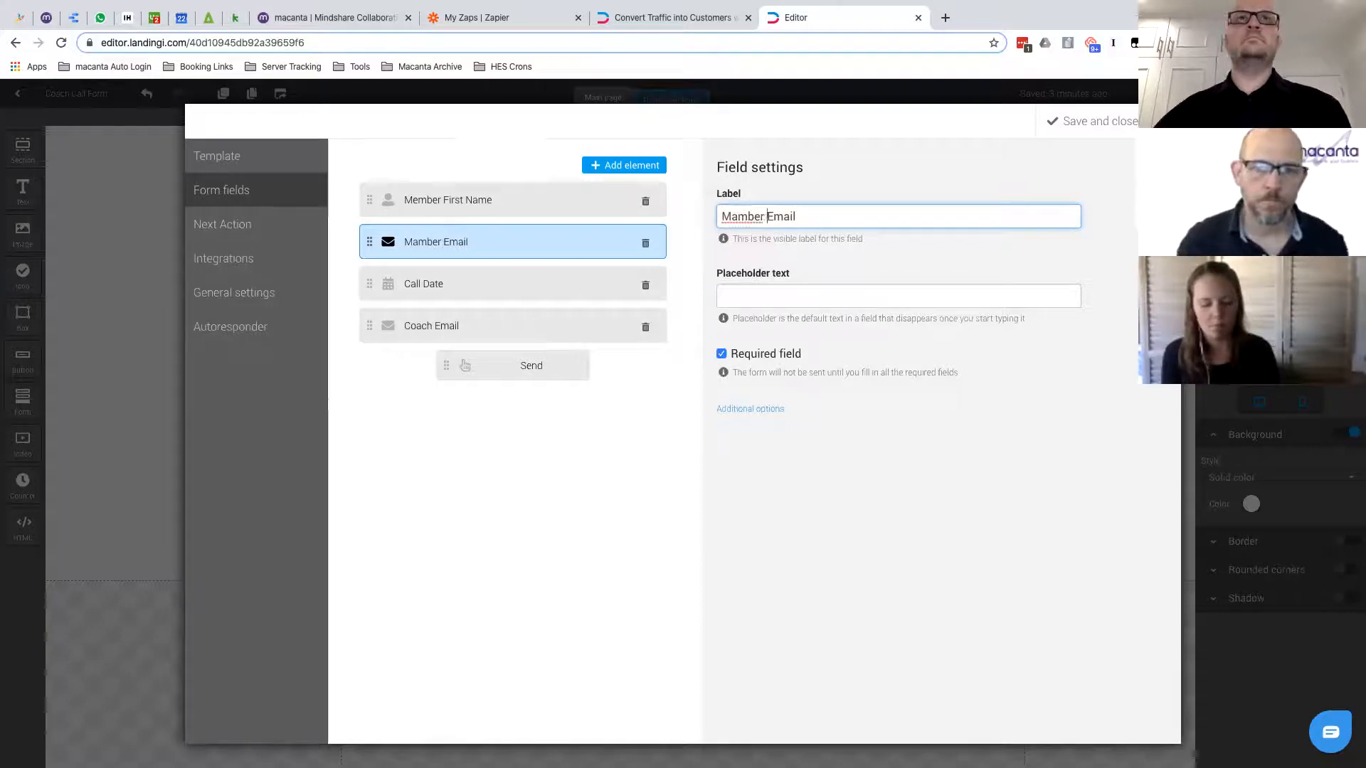
left_click(736, 213)
key("BackSpace")
type("e")
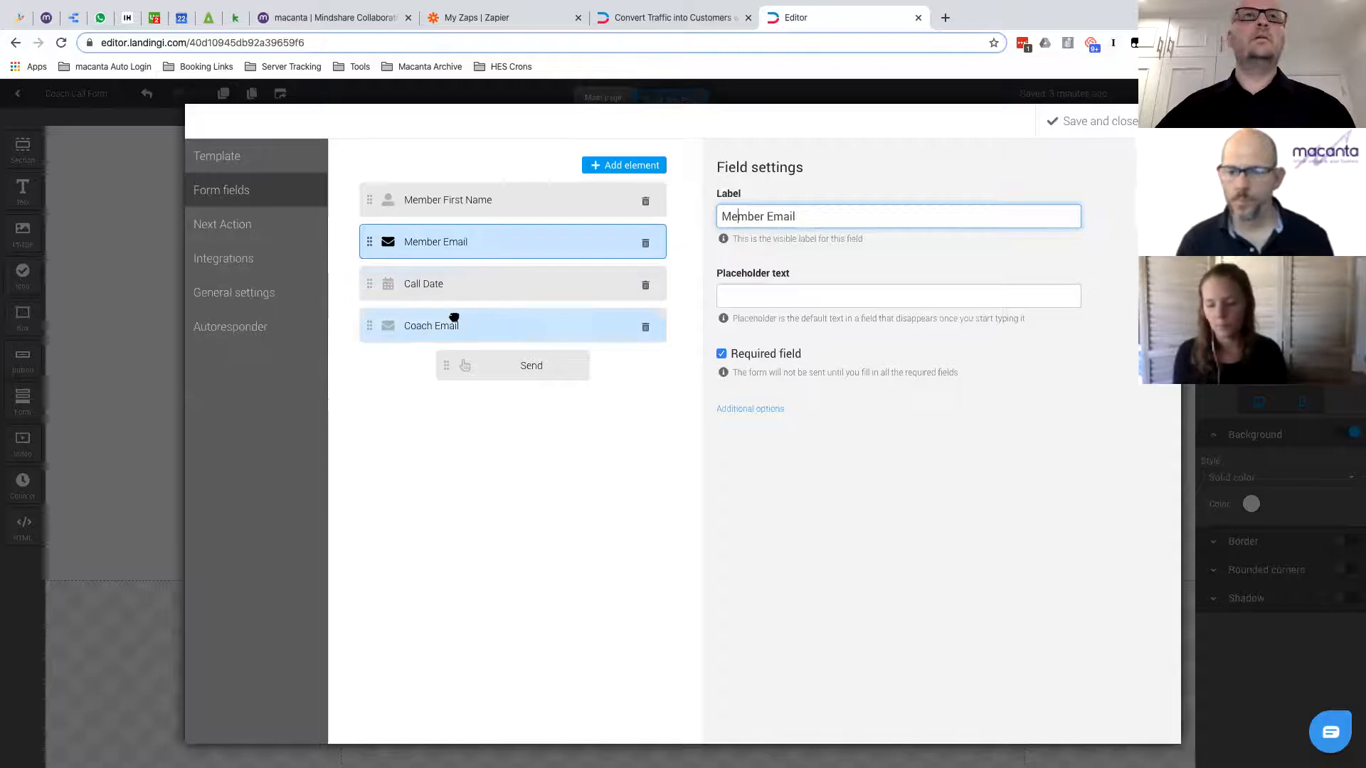
left_click(648, 328)
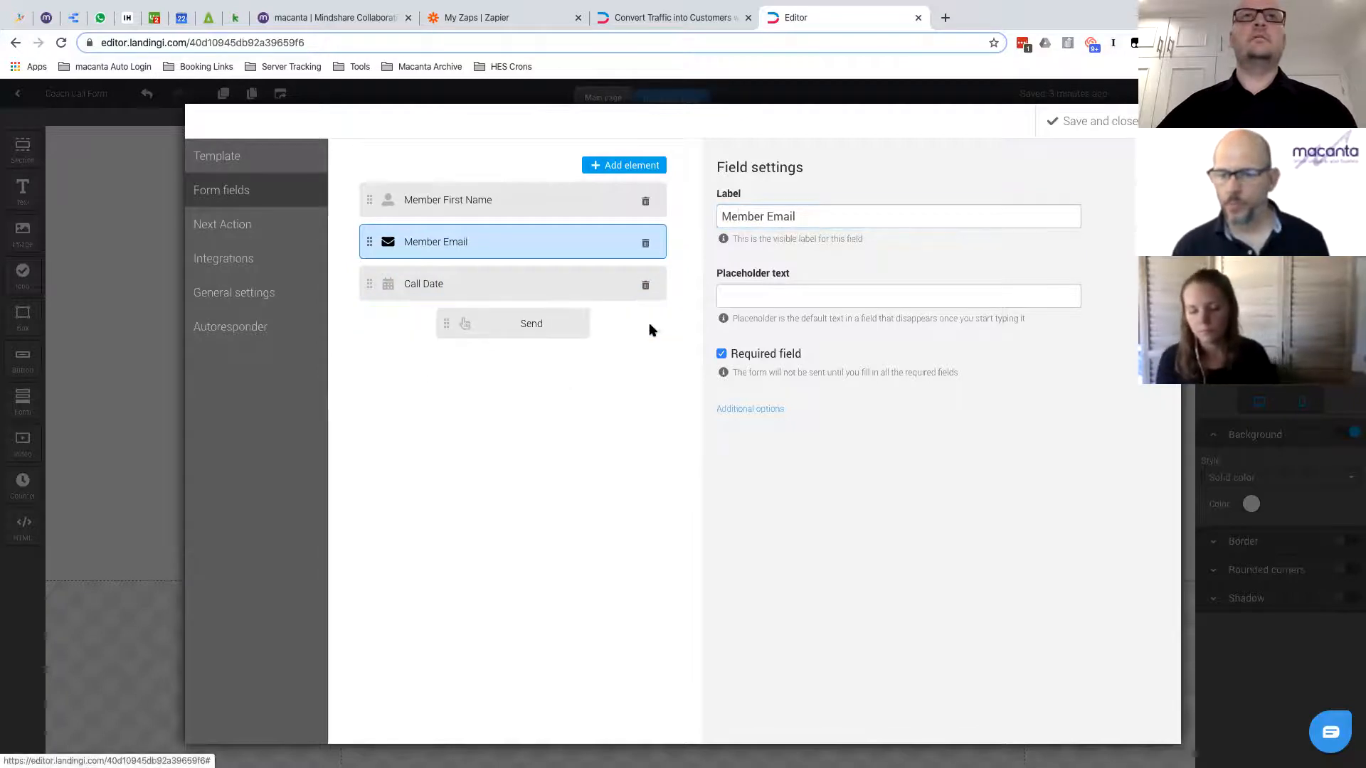
Add a single-line text field labelled 'Coach Email', then return to the Macanta contact page
left_click(629, 164)
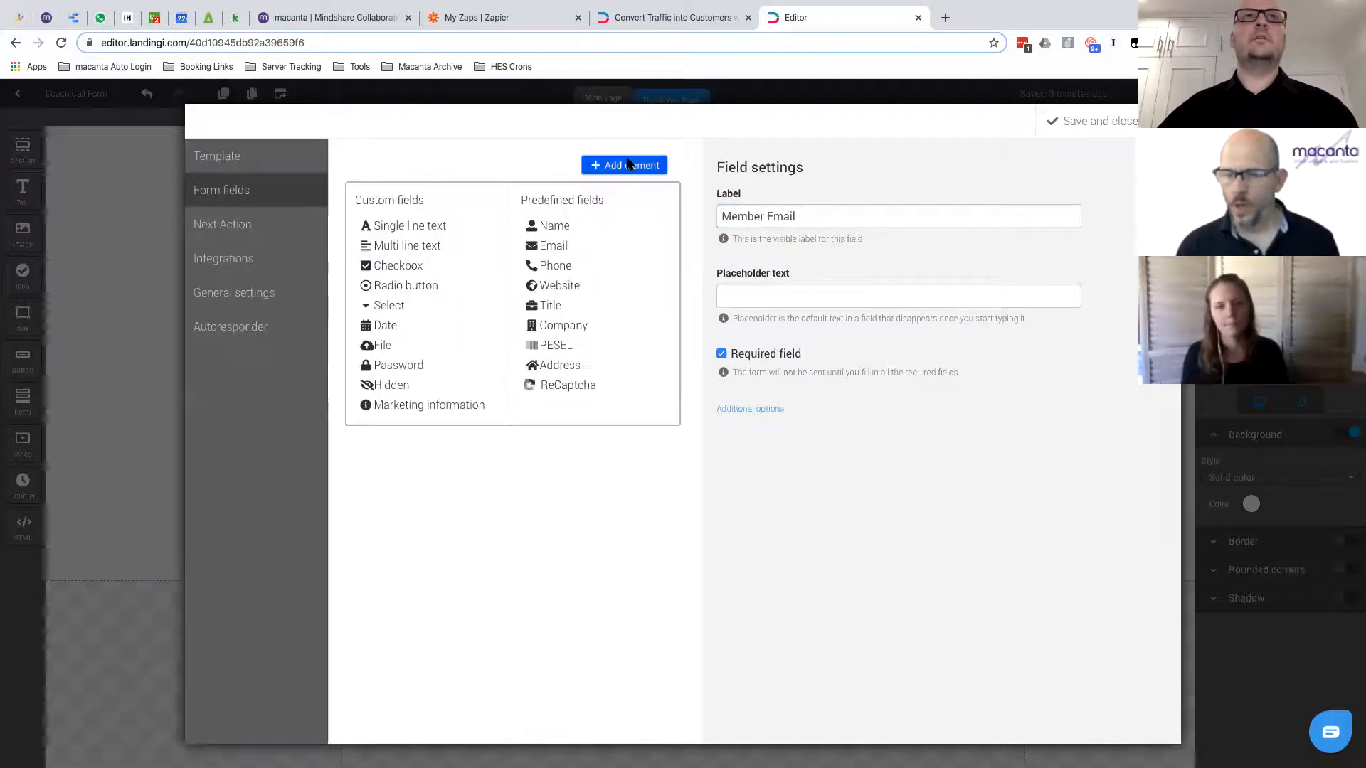
left_click(398, 228)
double_click(739, 215)
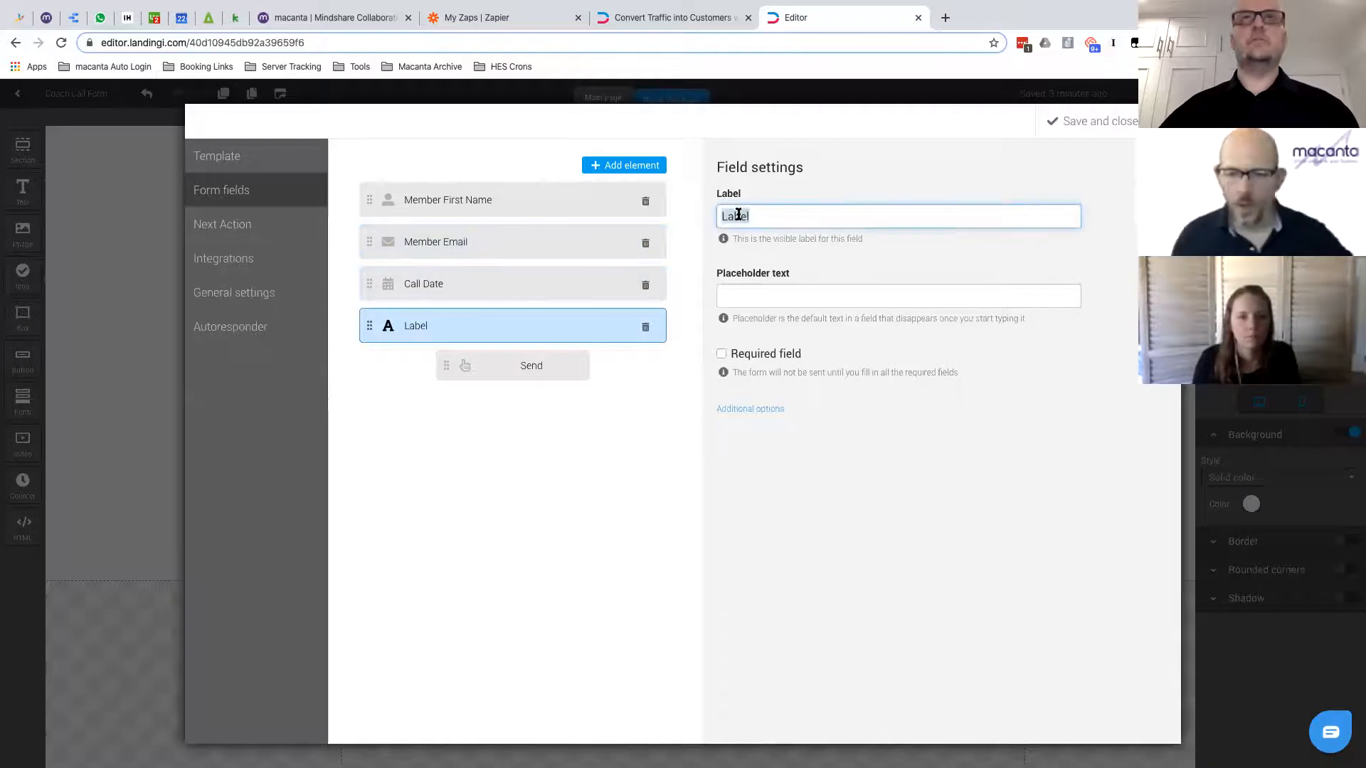
type("Coach Email")
left_click(687, 412)
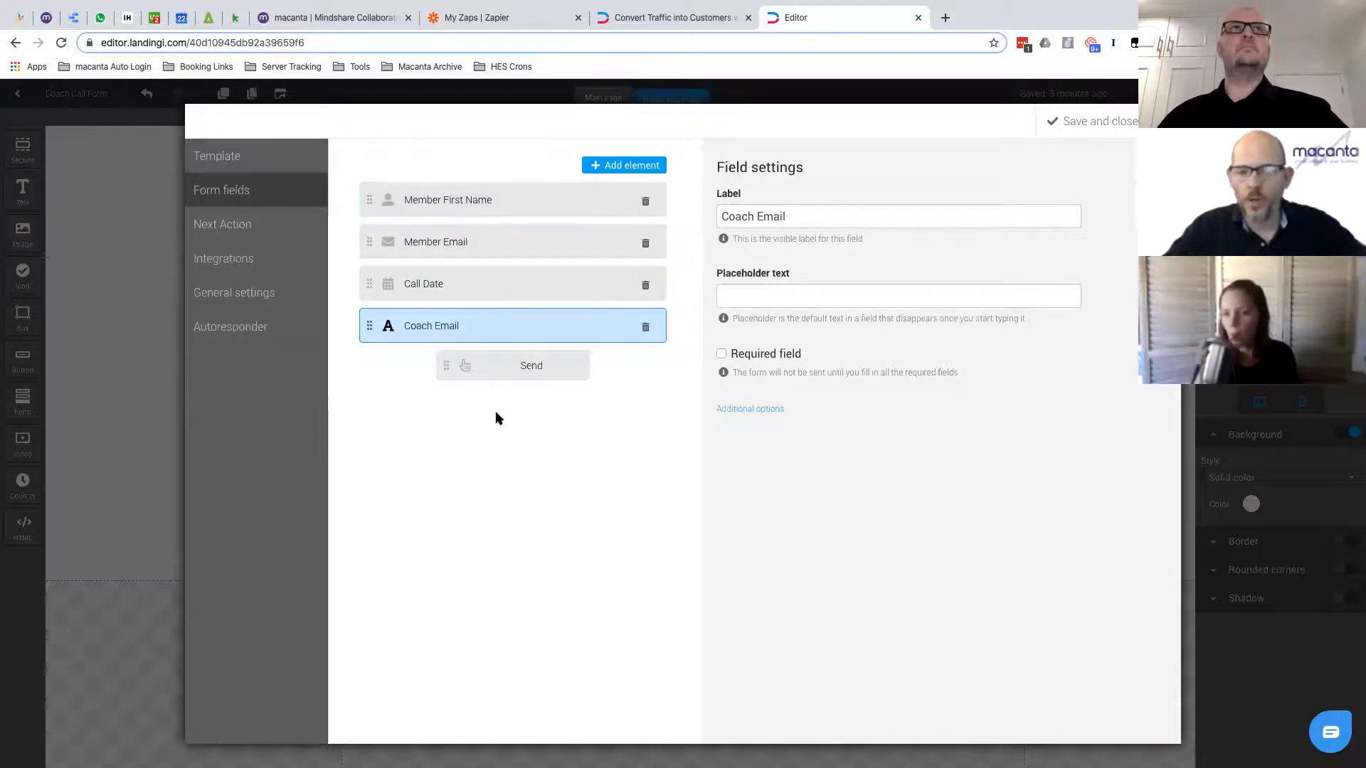
left_click(293, 22)
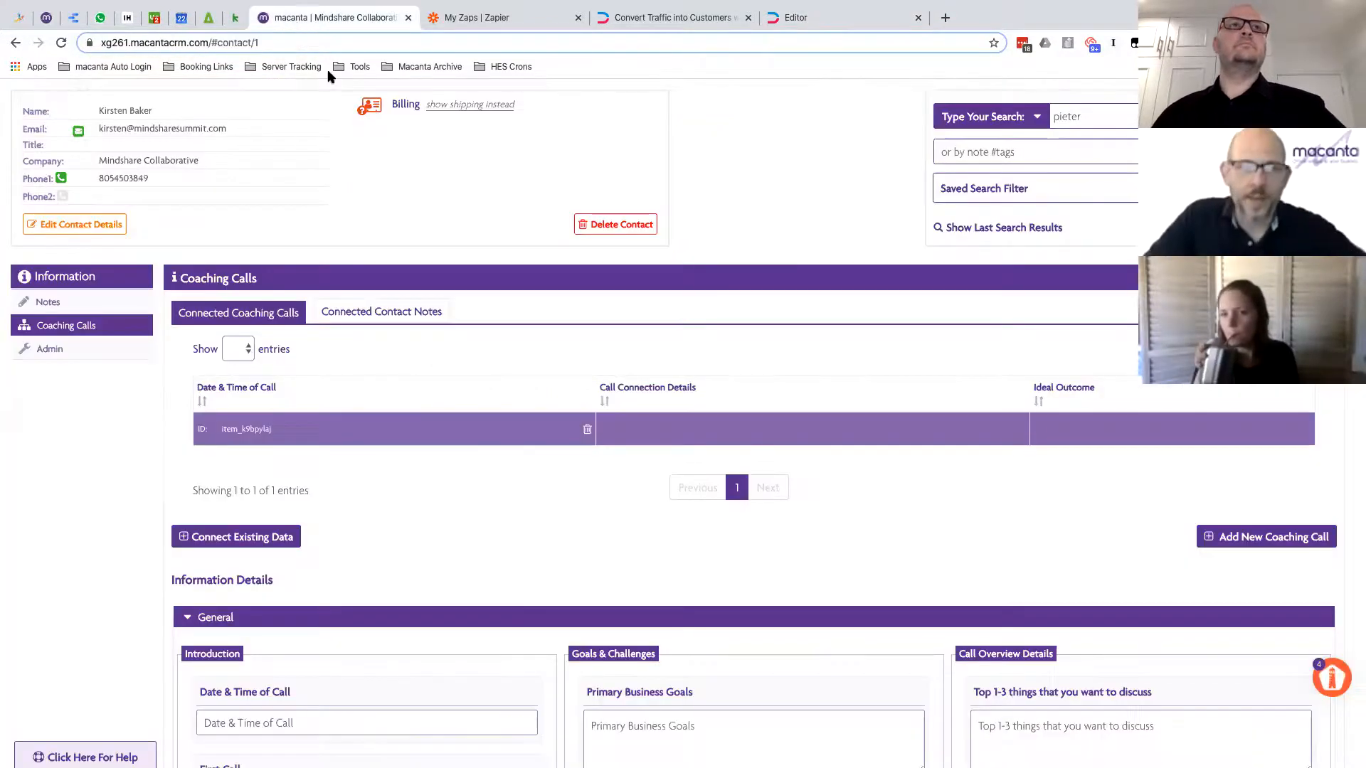
scroll(427, 480, "down", 2)
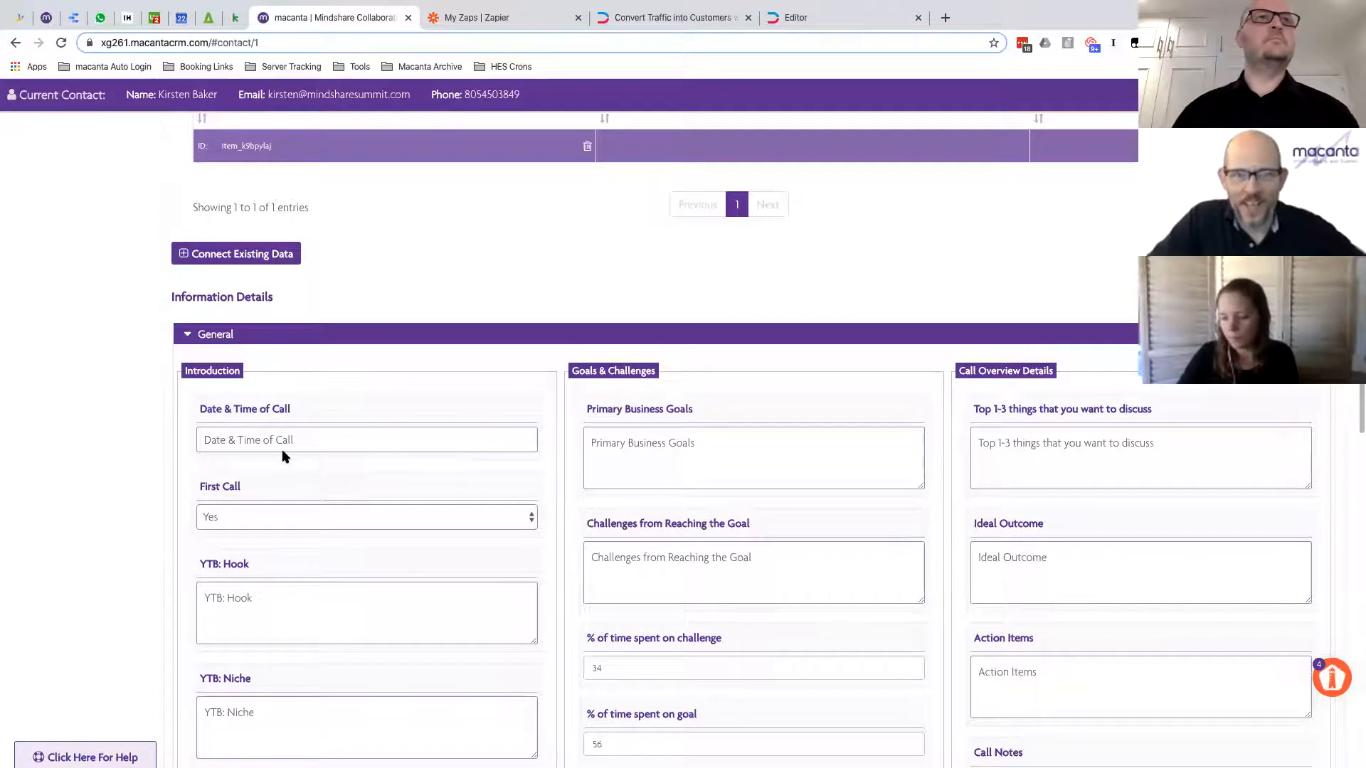
left_click_drag(291, 410, 204, 414)
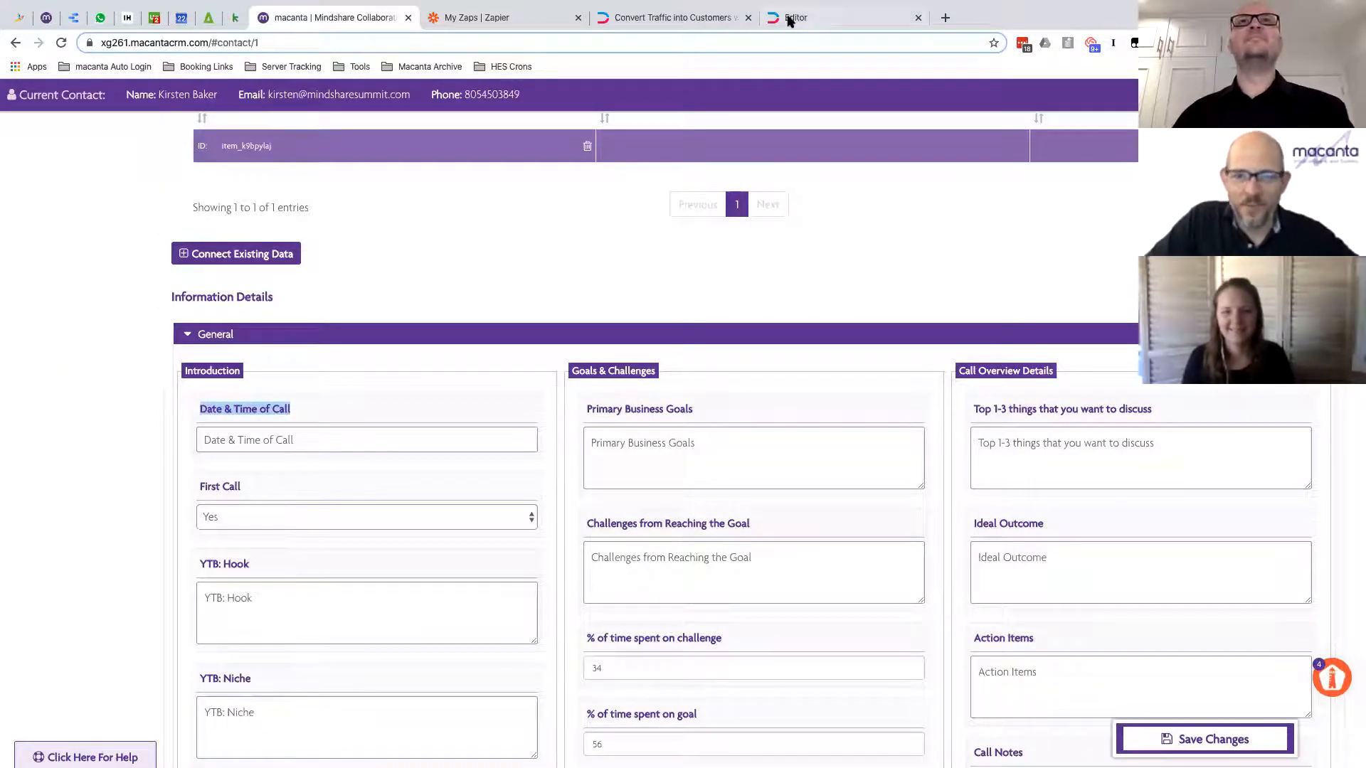
left_click(809, 20)
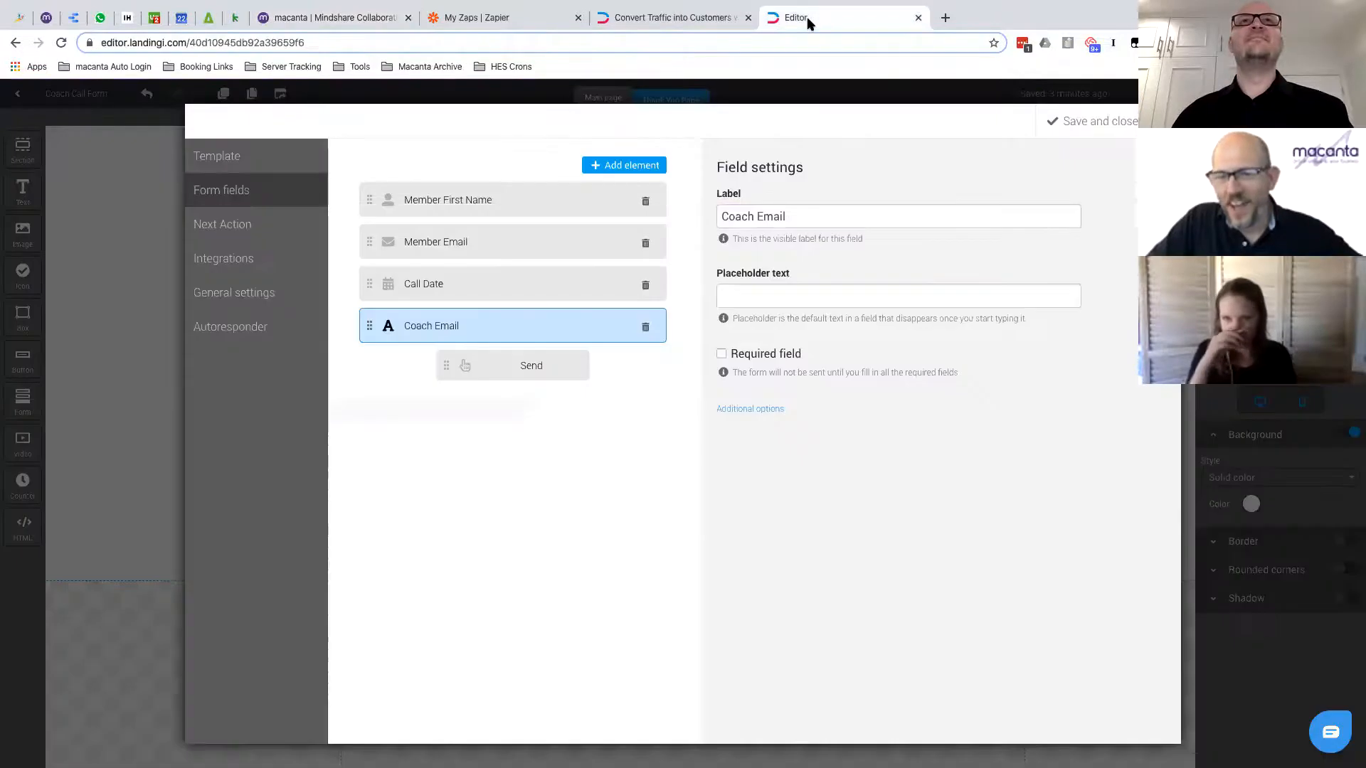
left_click(620, 165)
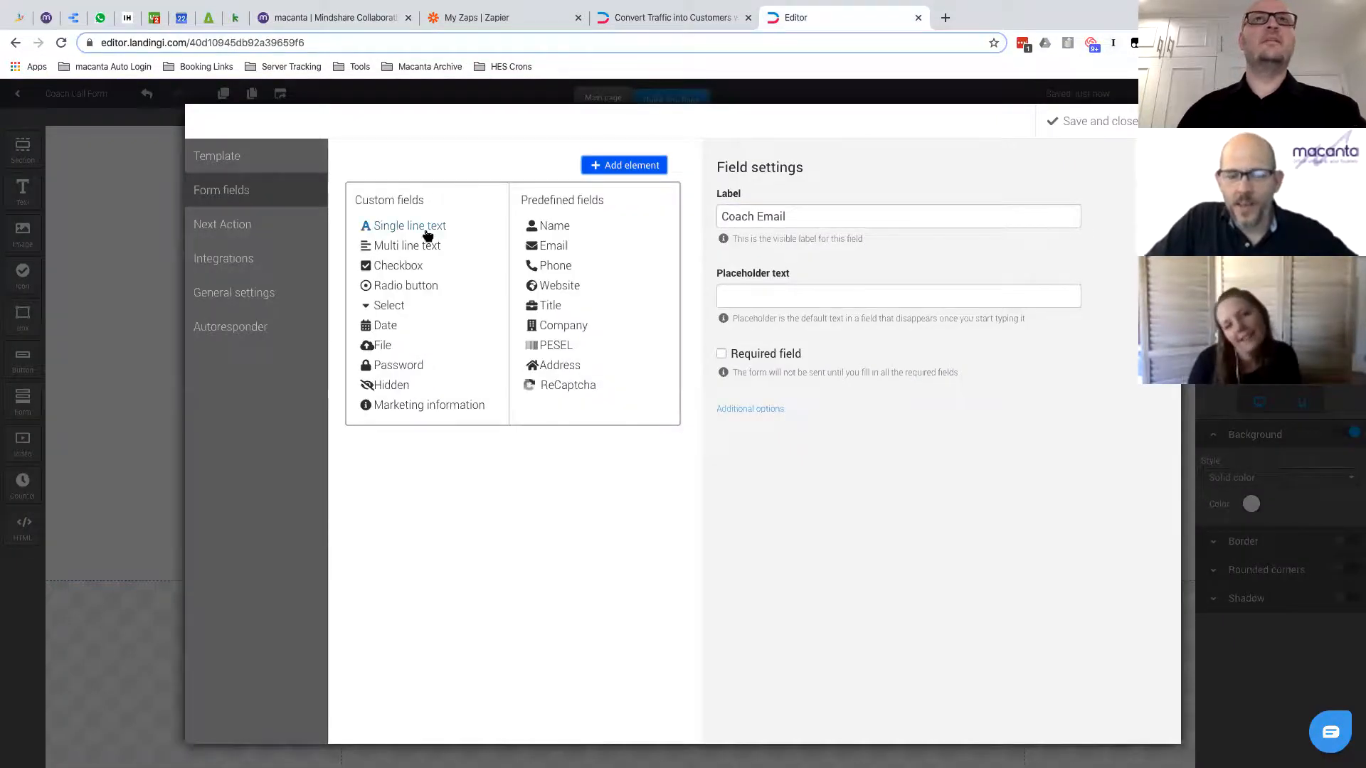
left_click(456, 150)
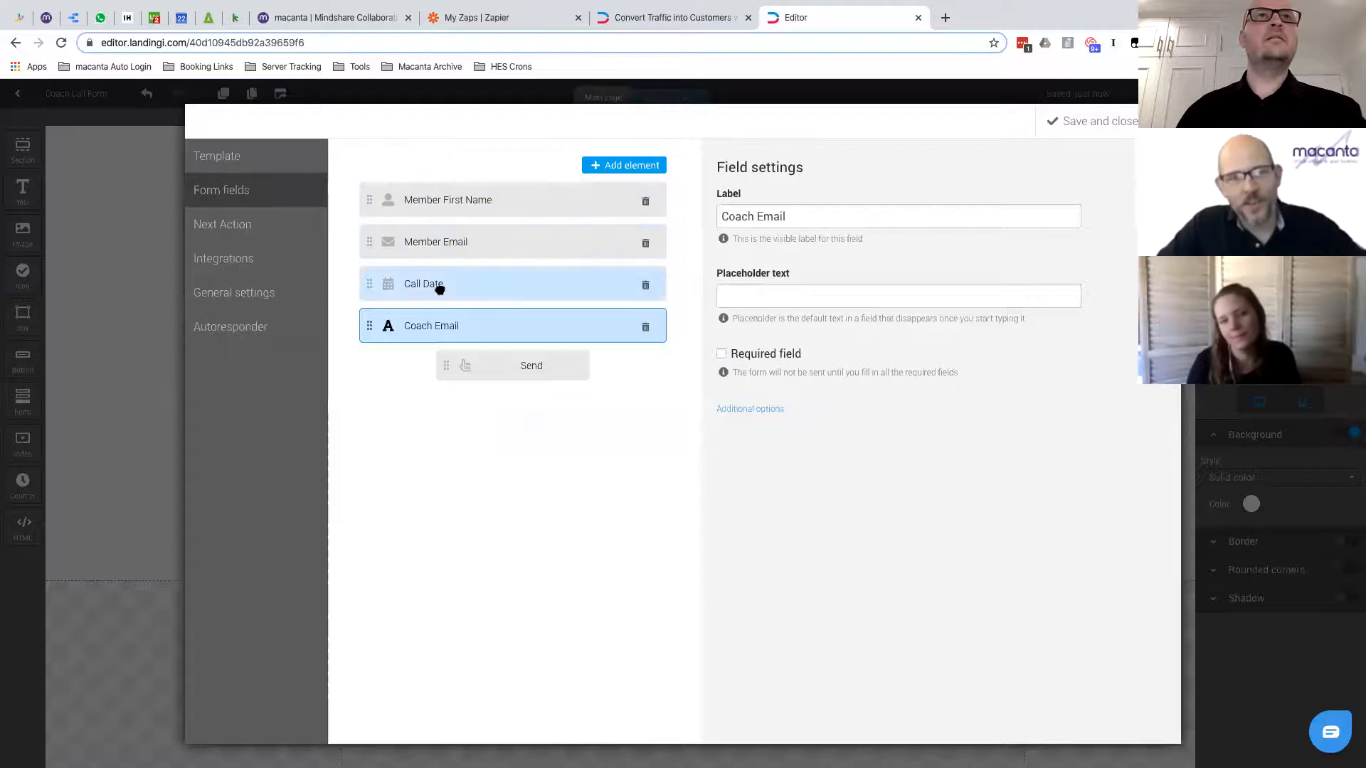
left_click(524, 286)
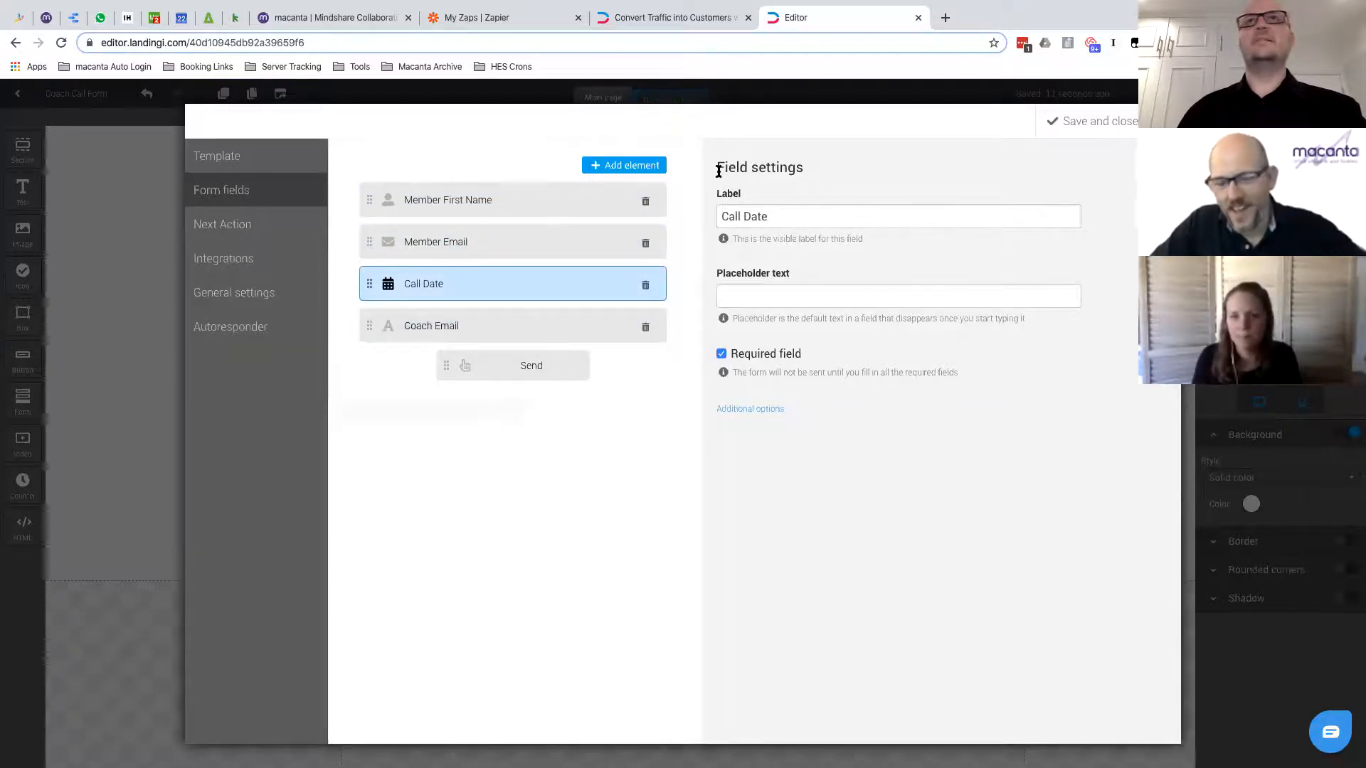
left_click(644, 165)
left_click(287, 19)
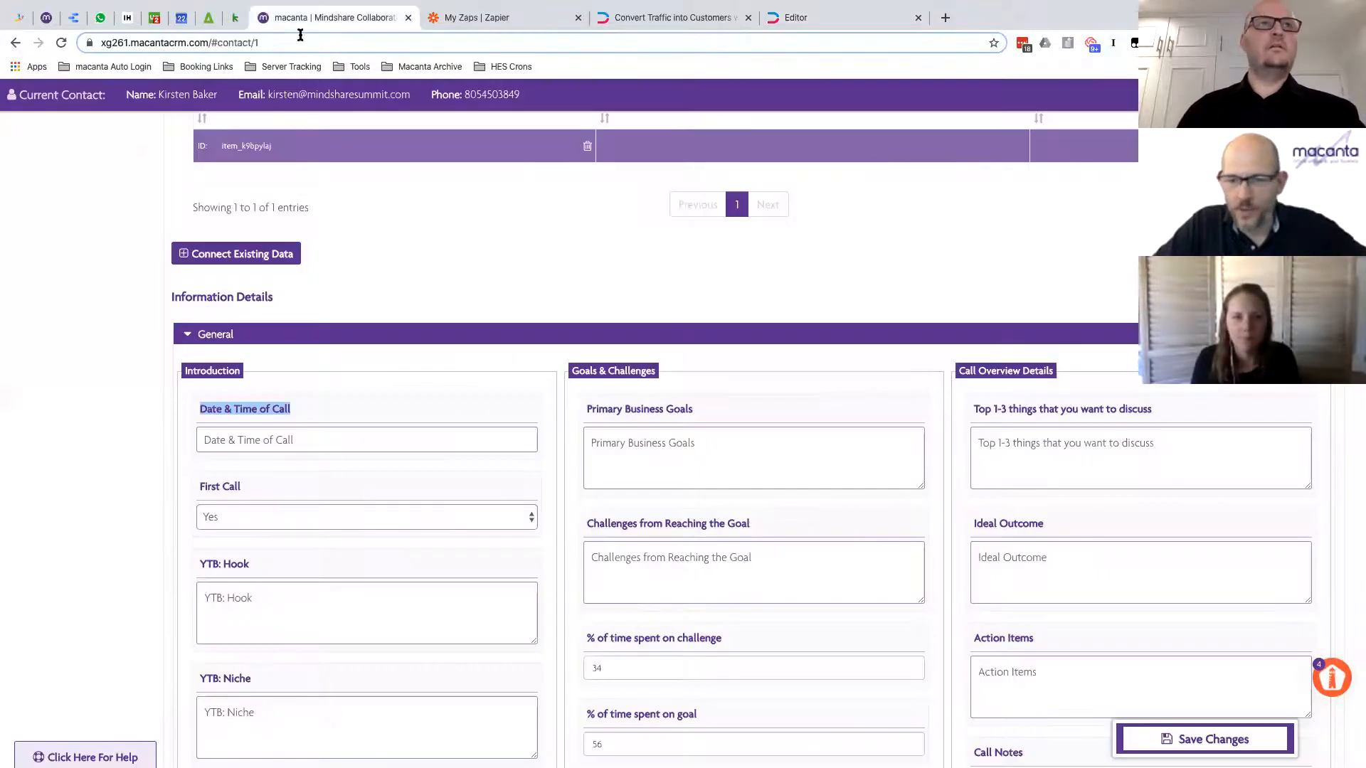
Highlight the 'YTB: Hook' field label among Macanta's call fields, then go back to the Landingi editor
left_click_drag(253, 564, 200, 567)
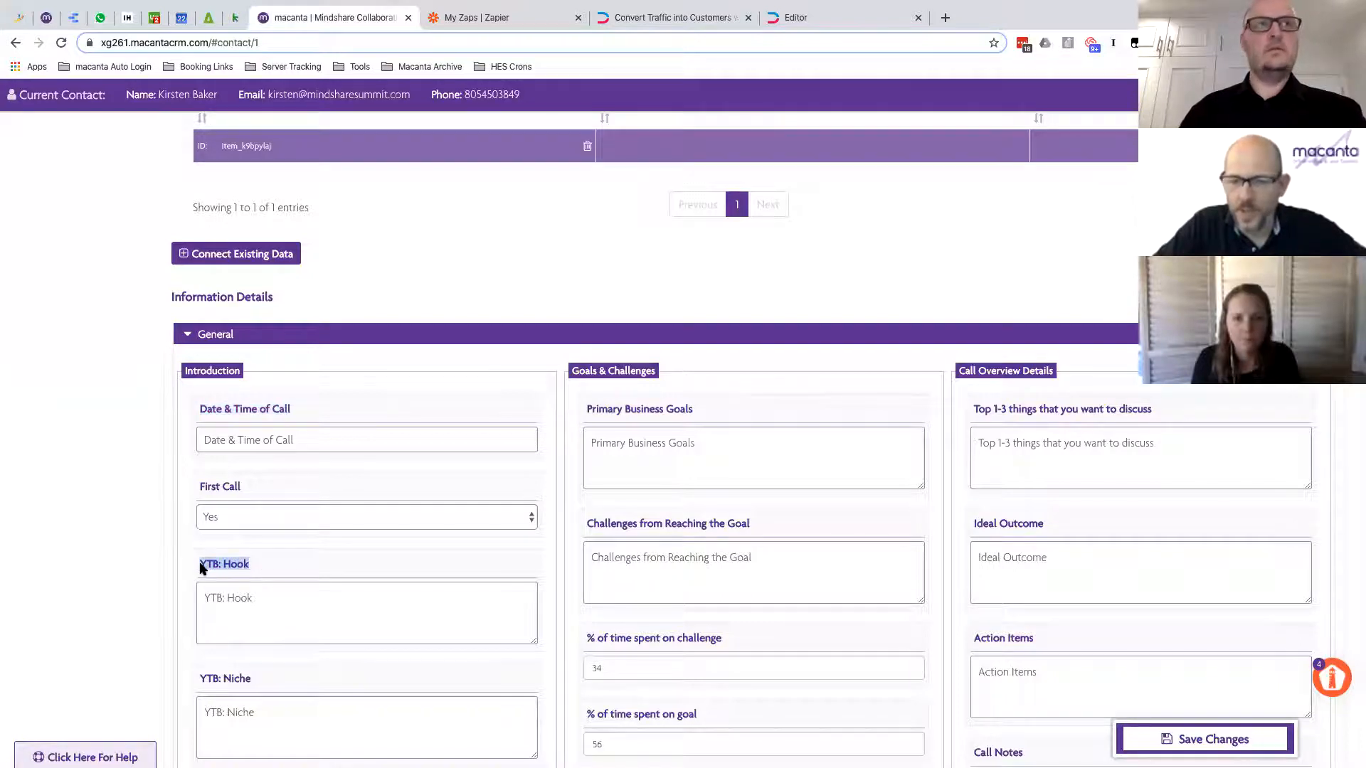
scroll(200, 567, "down", 3)
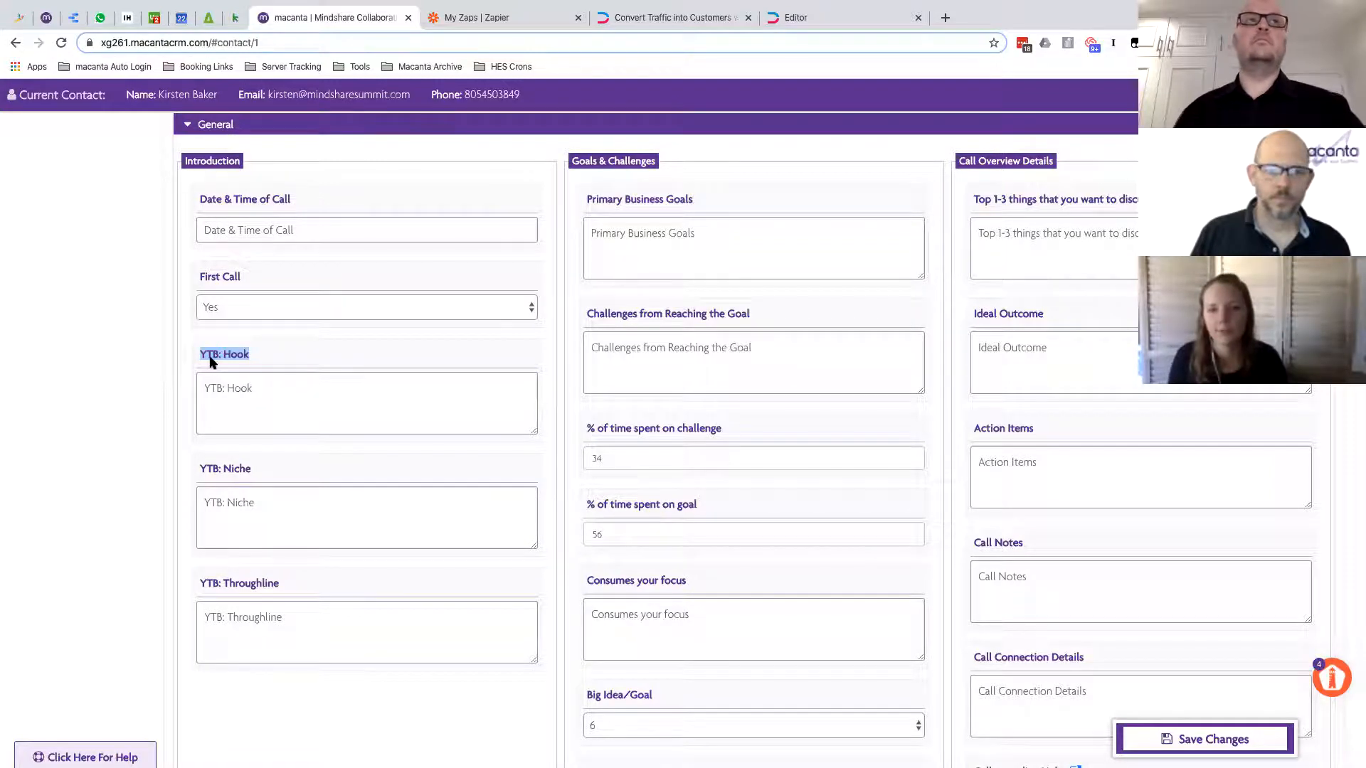
left_click_drag(269, 357, 200, 359)
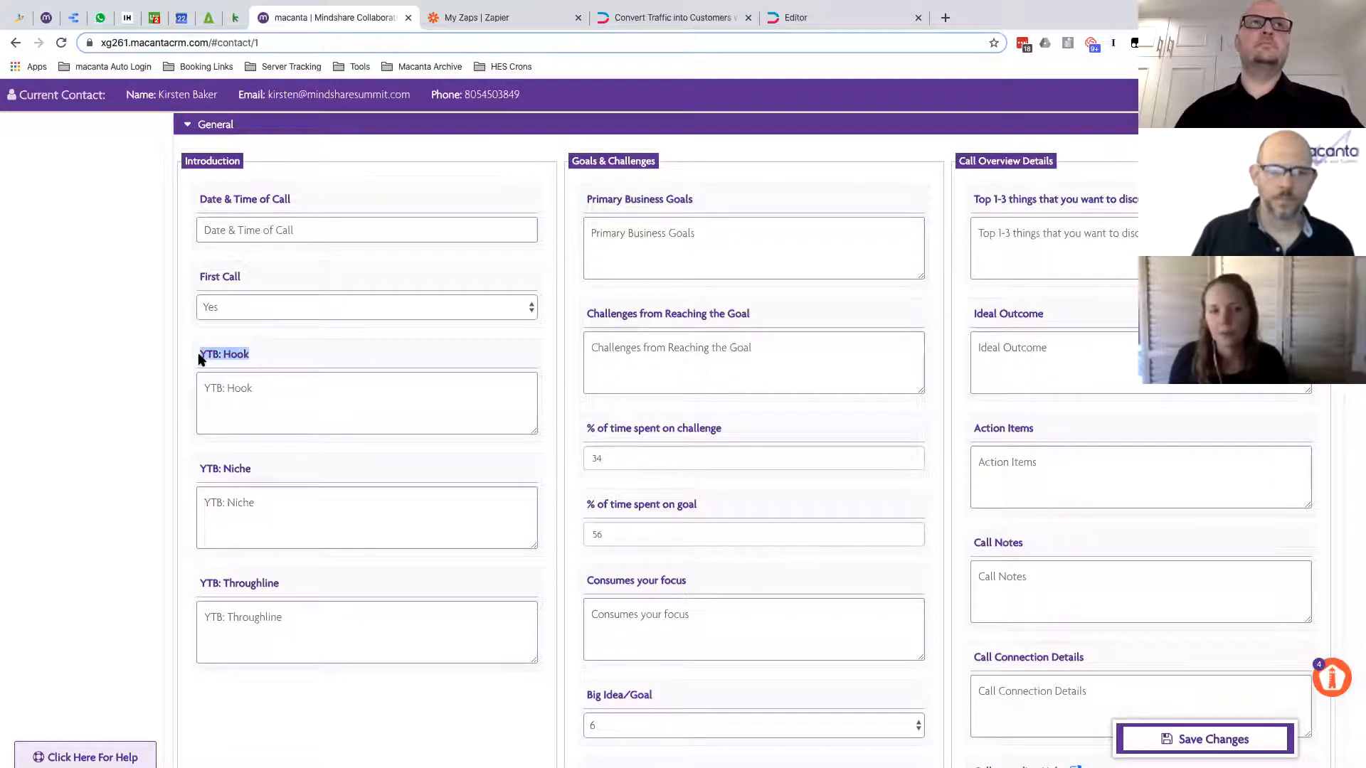
left_click(829, 19)
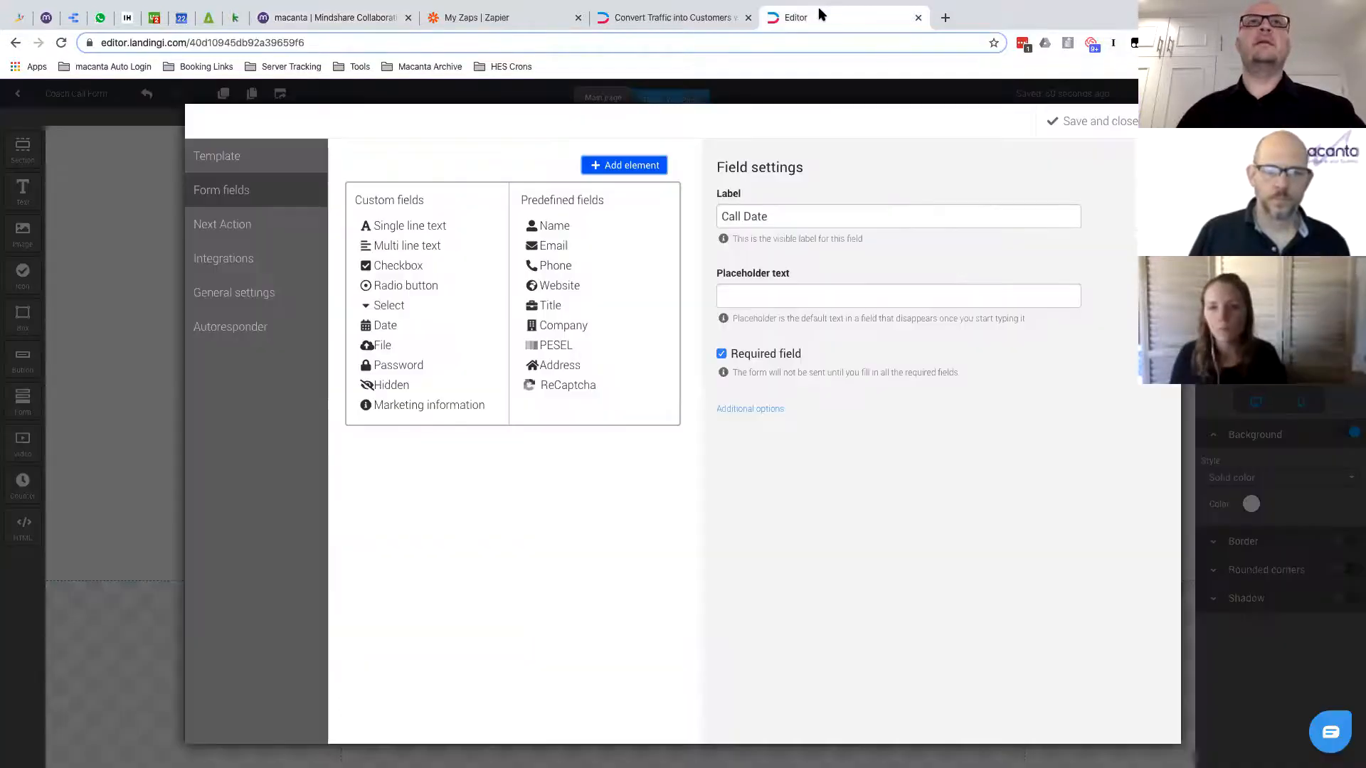
Add a multi-line text field labelled 'YTB: Hook' to the Coach Call Form
left_click(614, 167)
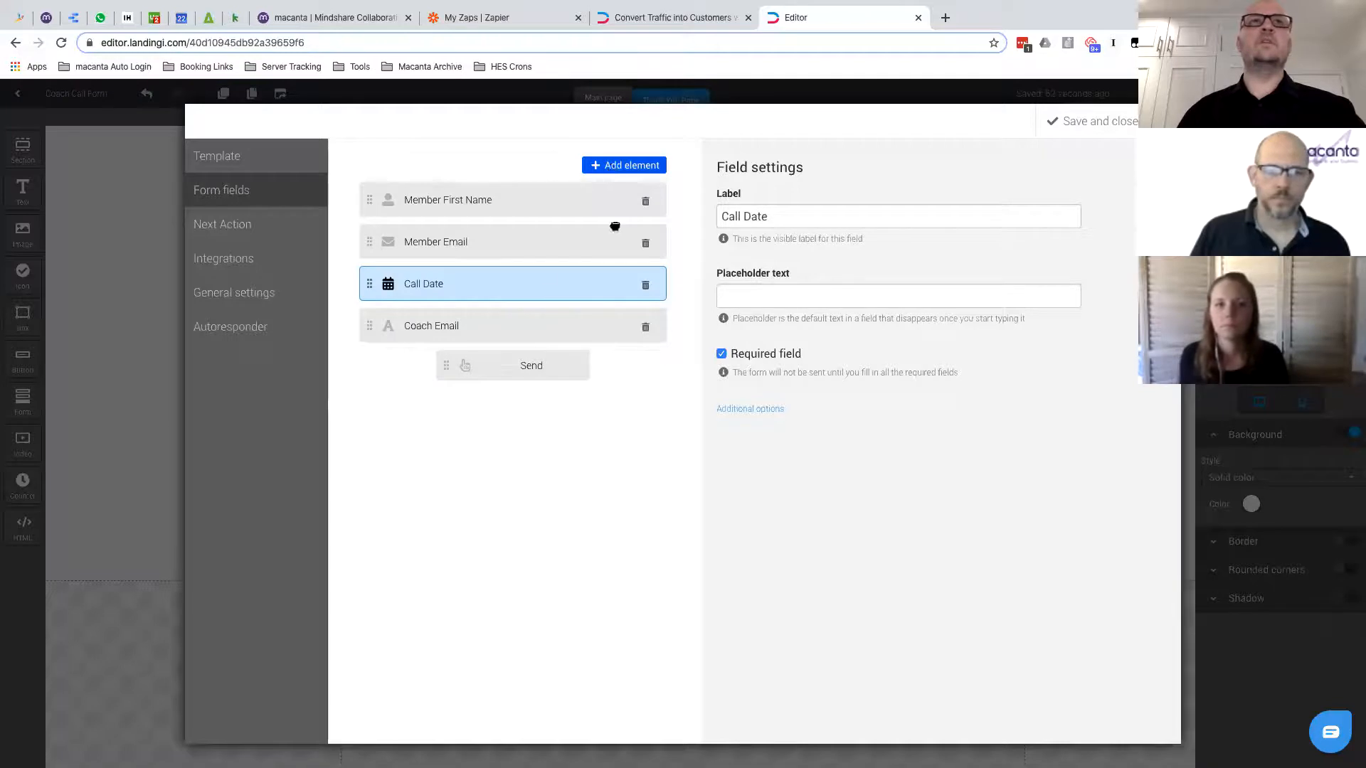
left_click(626, 166)
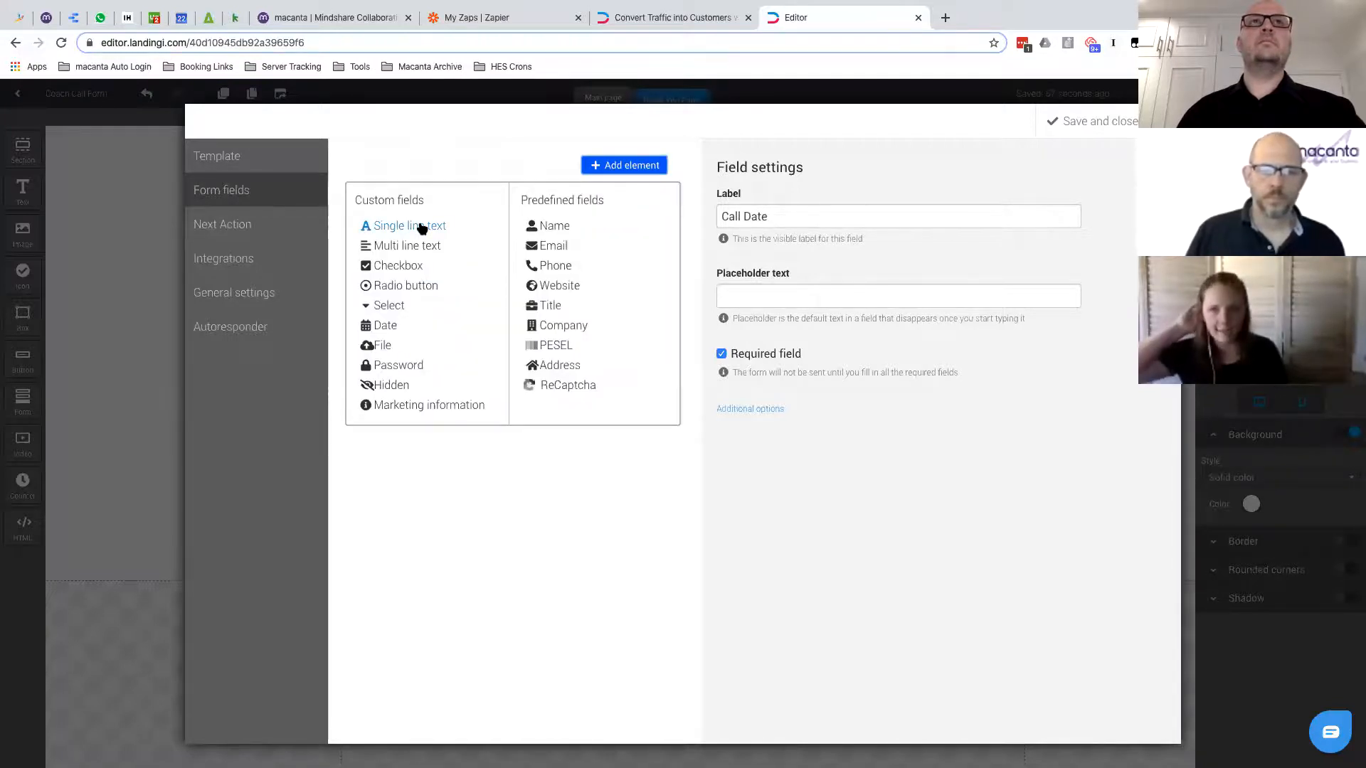
left_click(411, 246)
double_click(766, 215)
type("YTB: Hook")
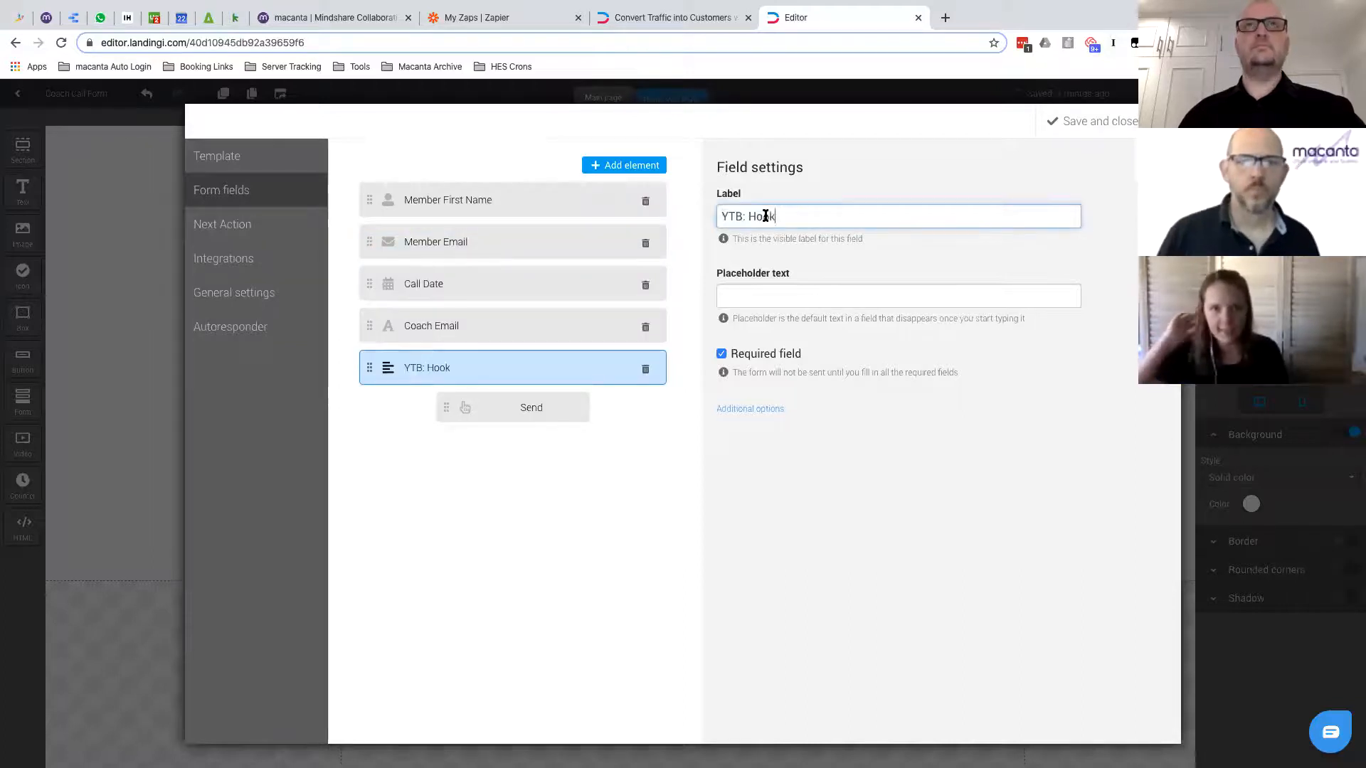
Copy the 'YTB: Niche' label from Macanta and add it as a second multi-line field
left_click(626, 166)
left_click(336, 20)
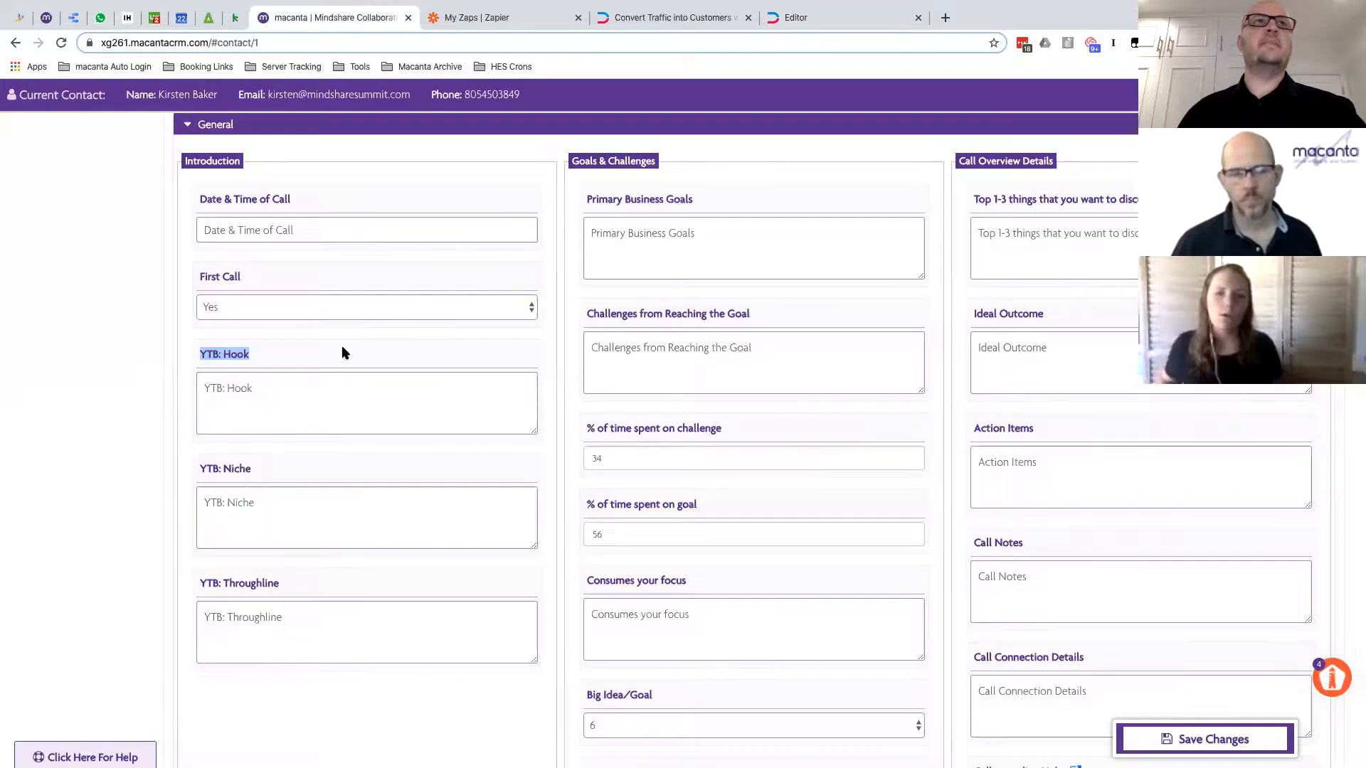
left_click_drag(254, 471, 202, 472)
key("ctrl+c")
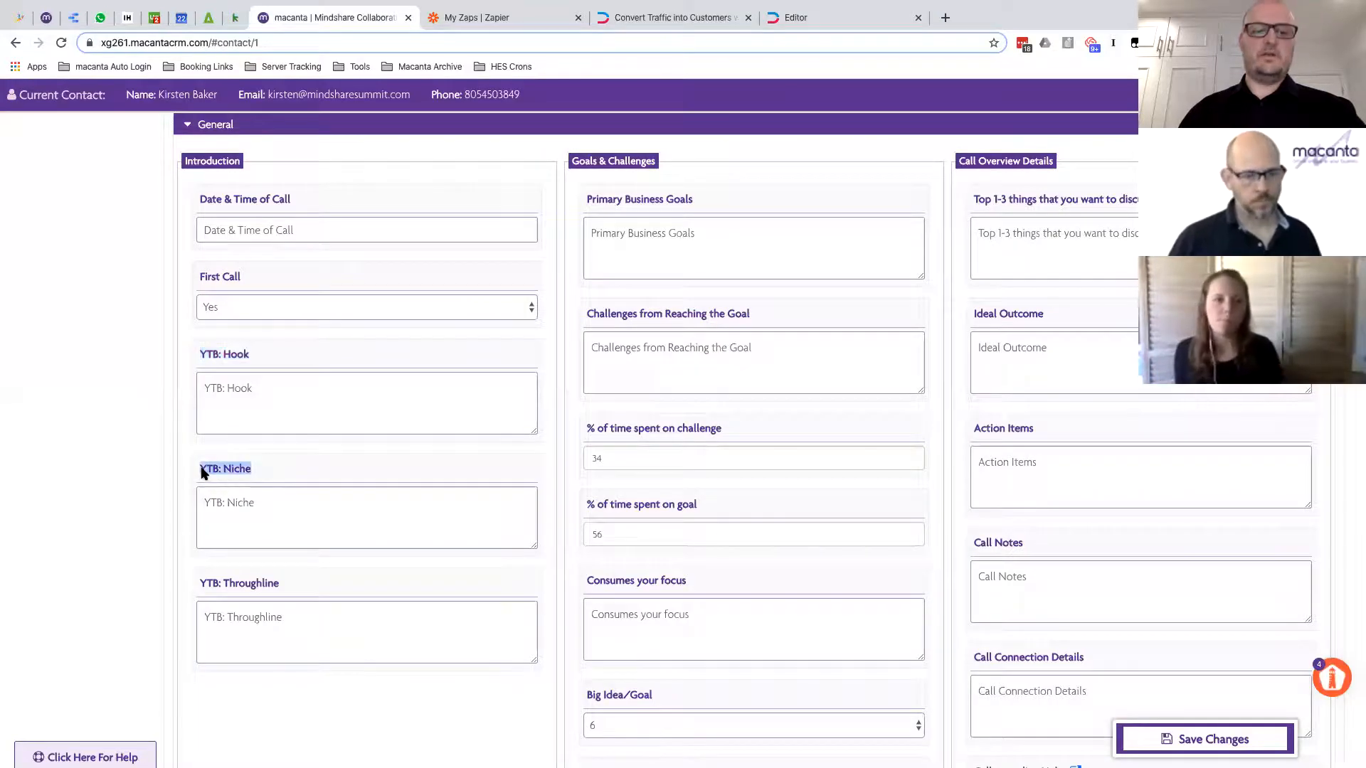
left_click(812, 22)
left_click(633, 170)
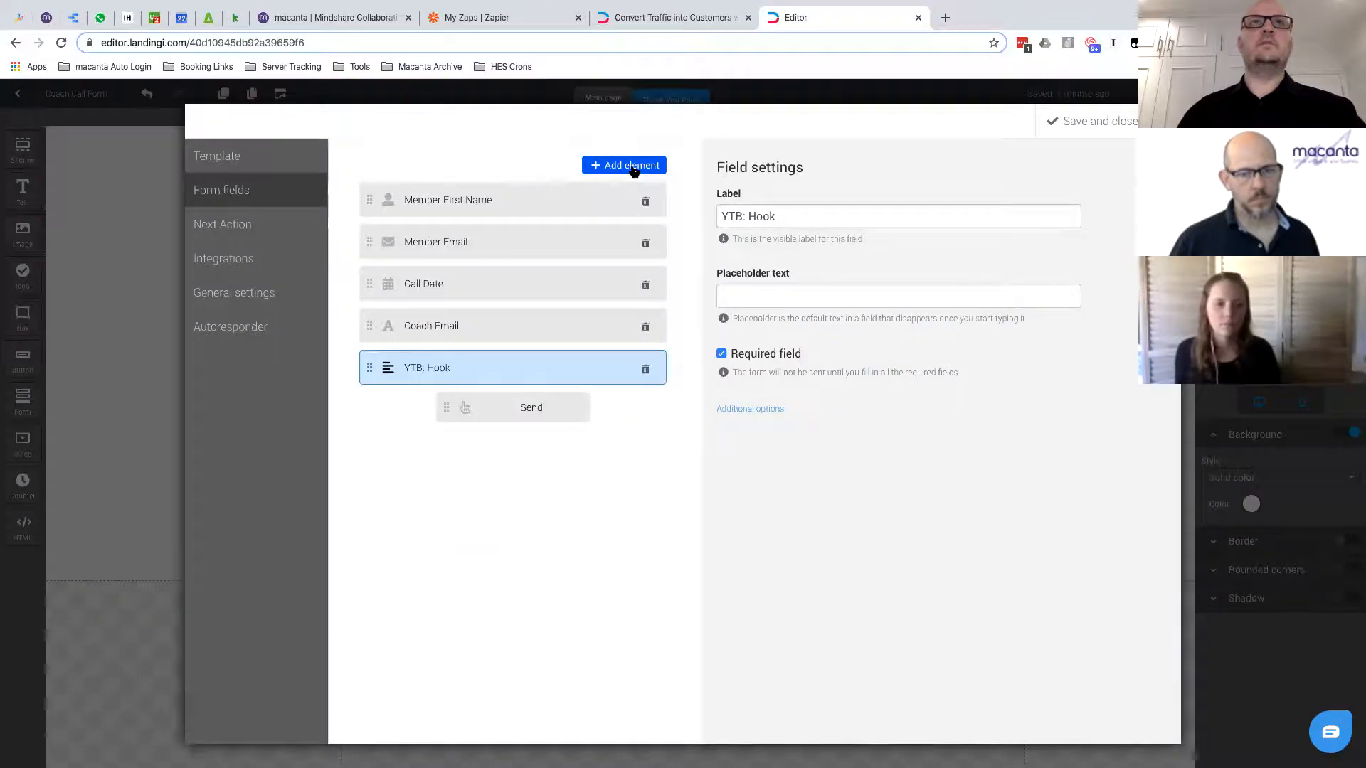
left_click(629, 168)
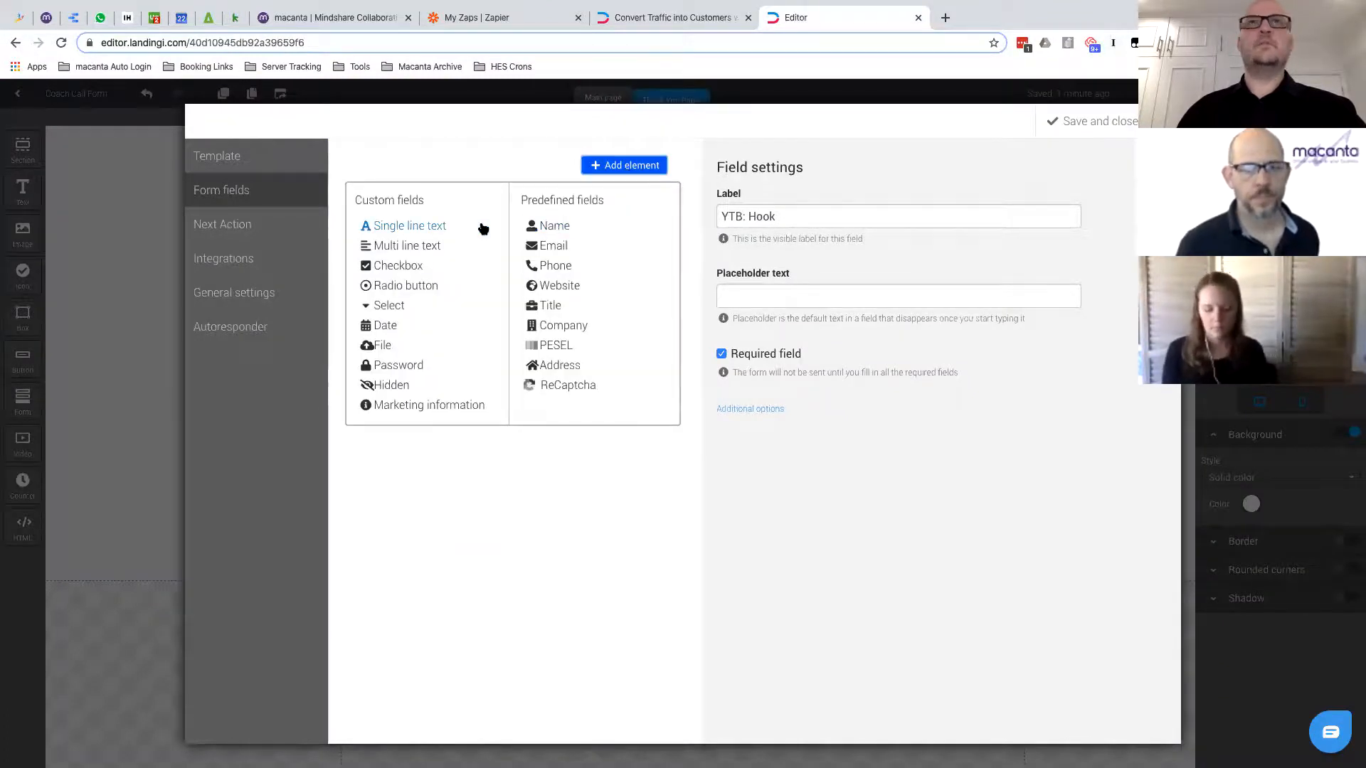
left_click(400, 226)
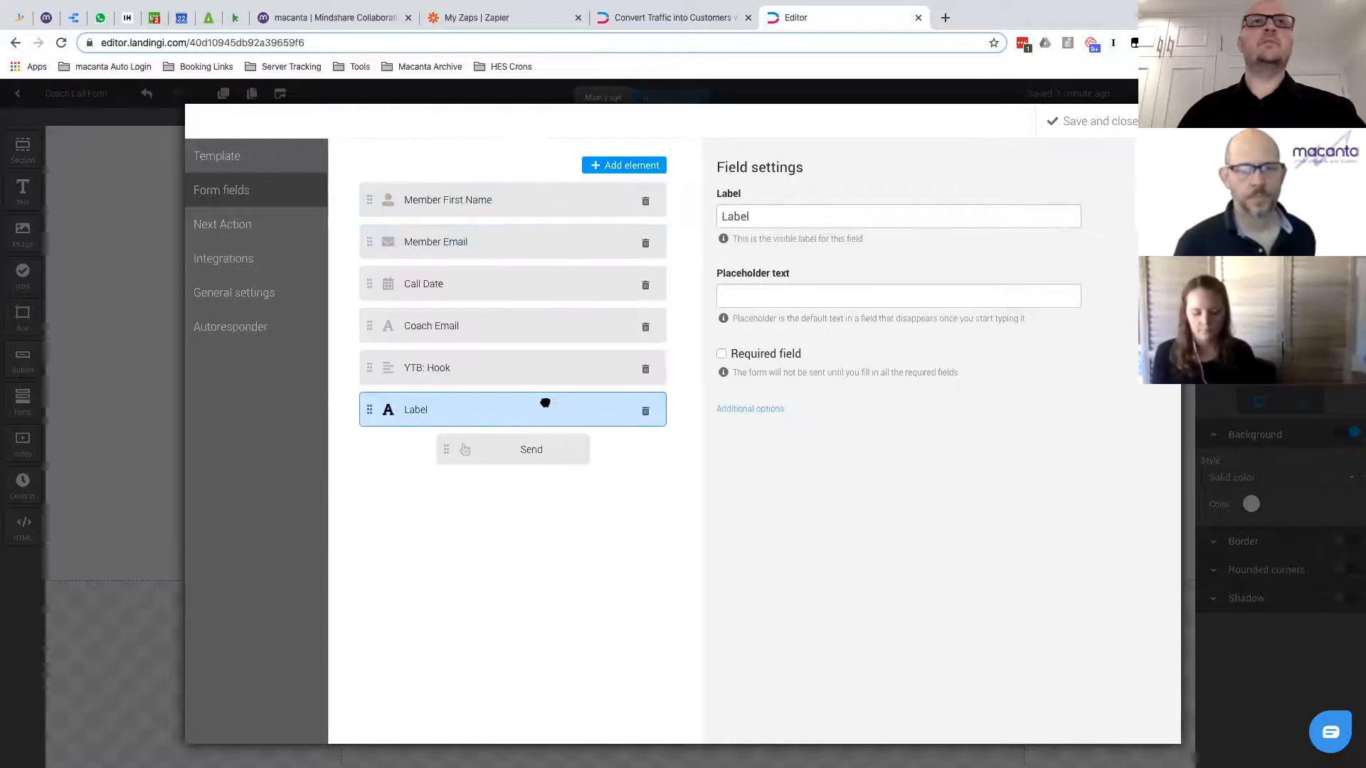
left_click(642, 413)
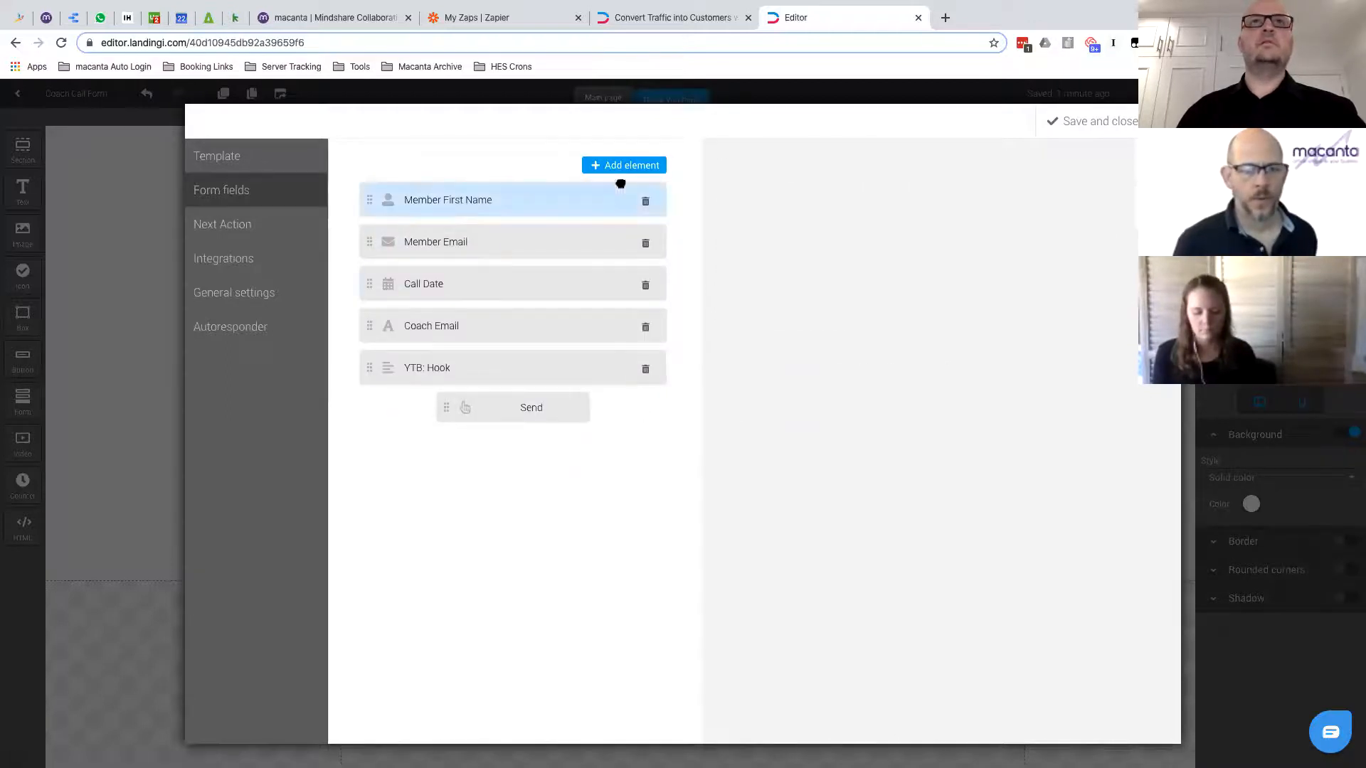
left_click(621, 165)
left_click(408, 244)
double_click(756, 216)
key("ctrl+v")
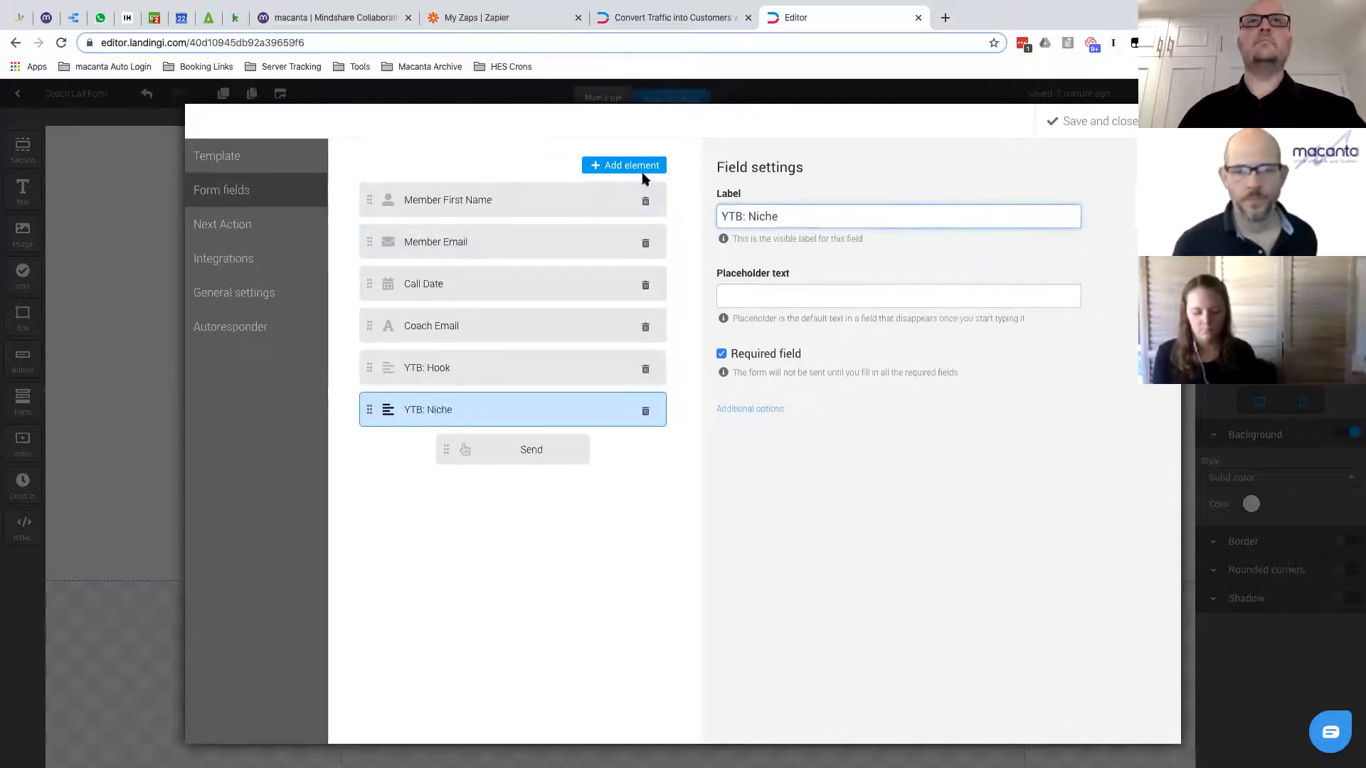
Copy 'YTB: Throughline' from Macanta and add it as a third multi-line field
left_click(624, 165)
left_click(331, 21)
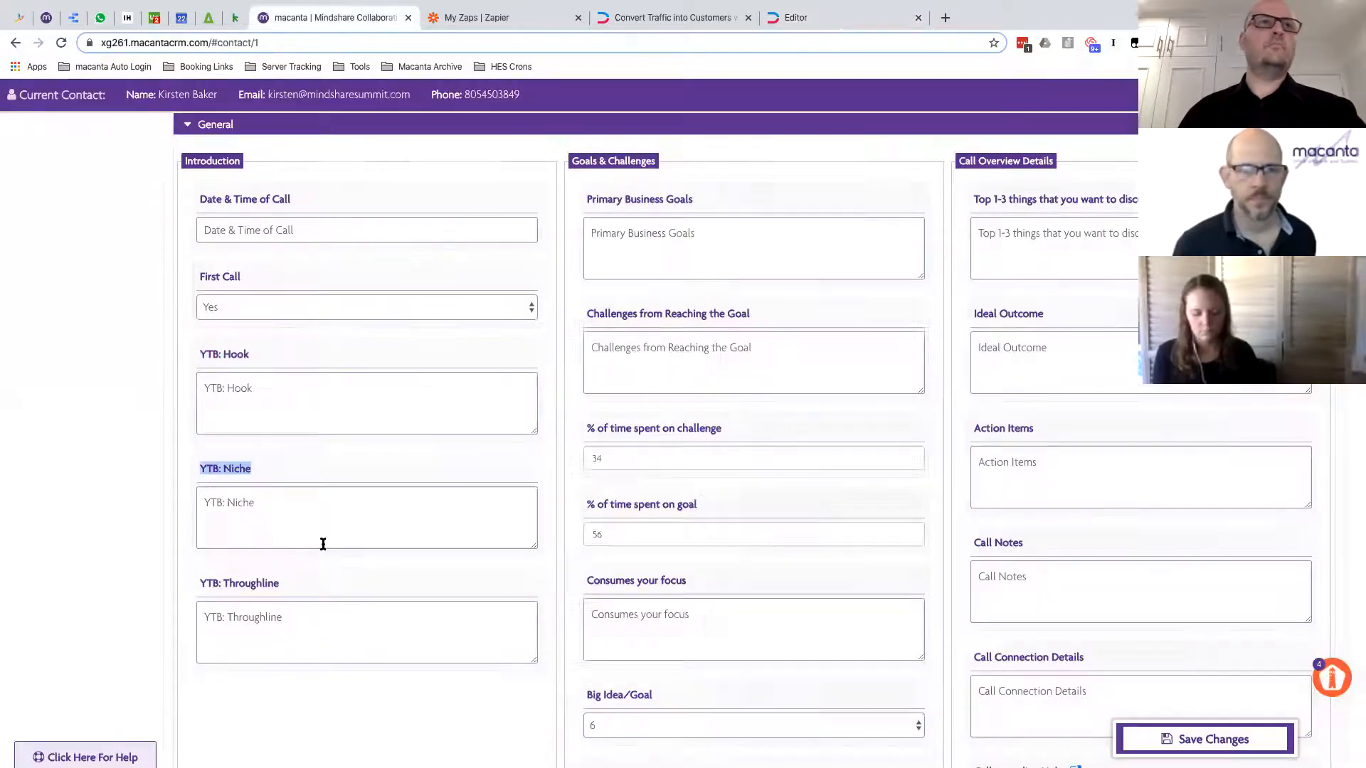
left_click_drag(283, 586, 195, 584)
key("super+c")
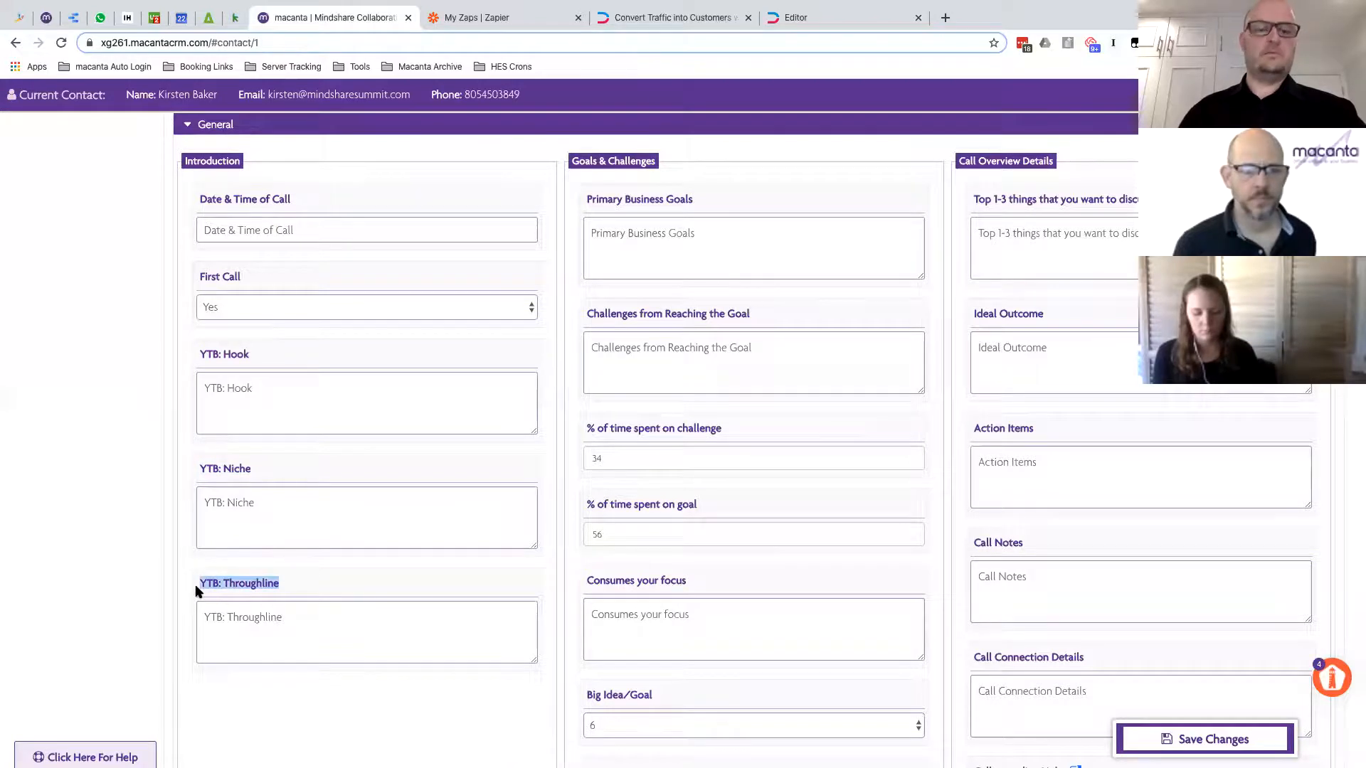
left_click(837, 20)
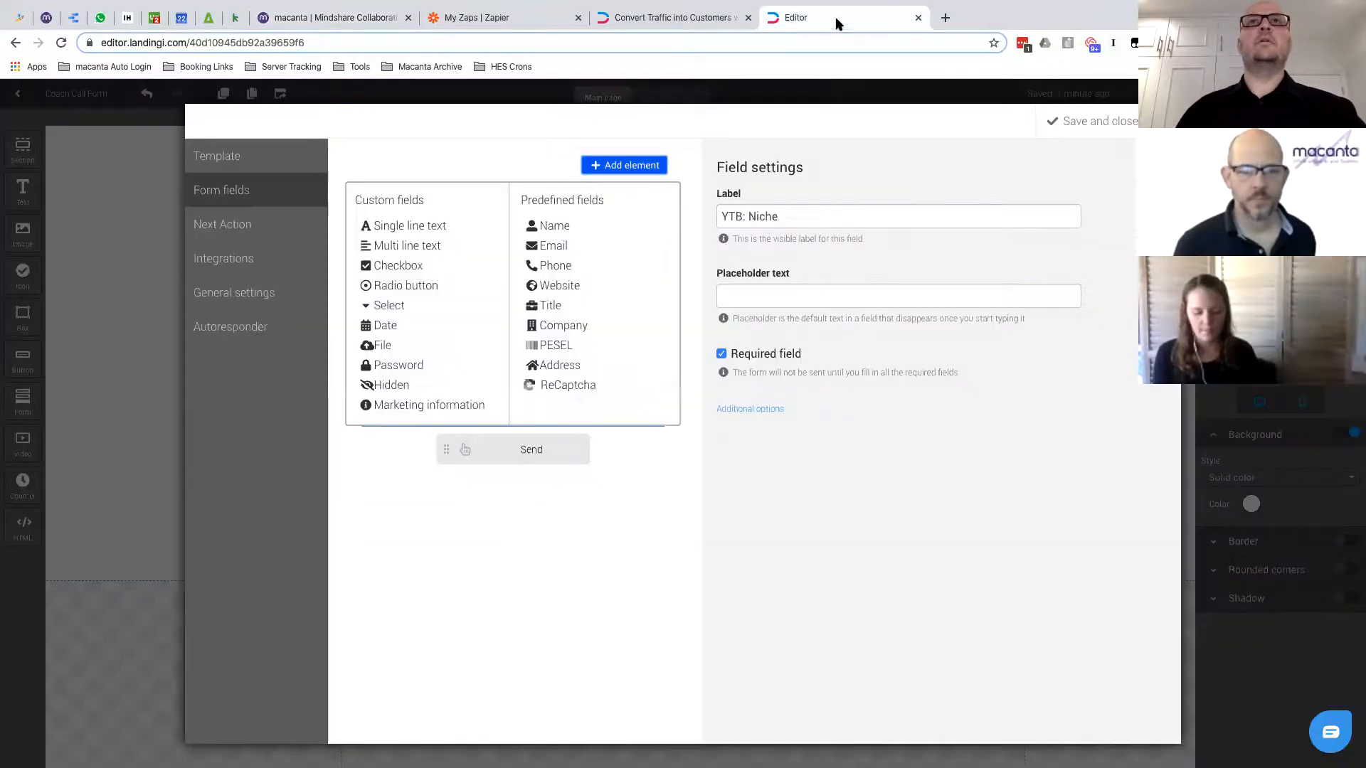
left_click(624, 169)
left_click(624, 169)
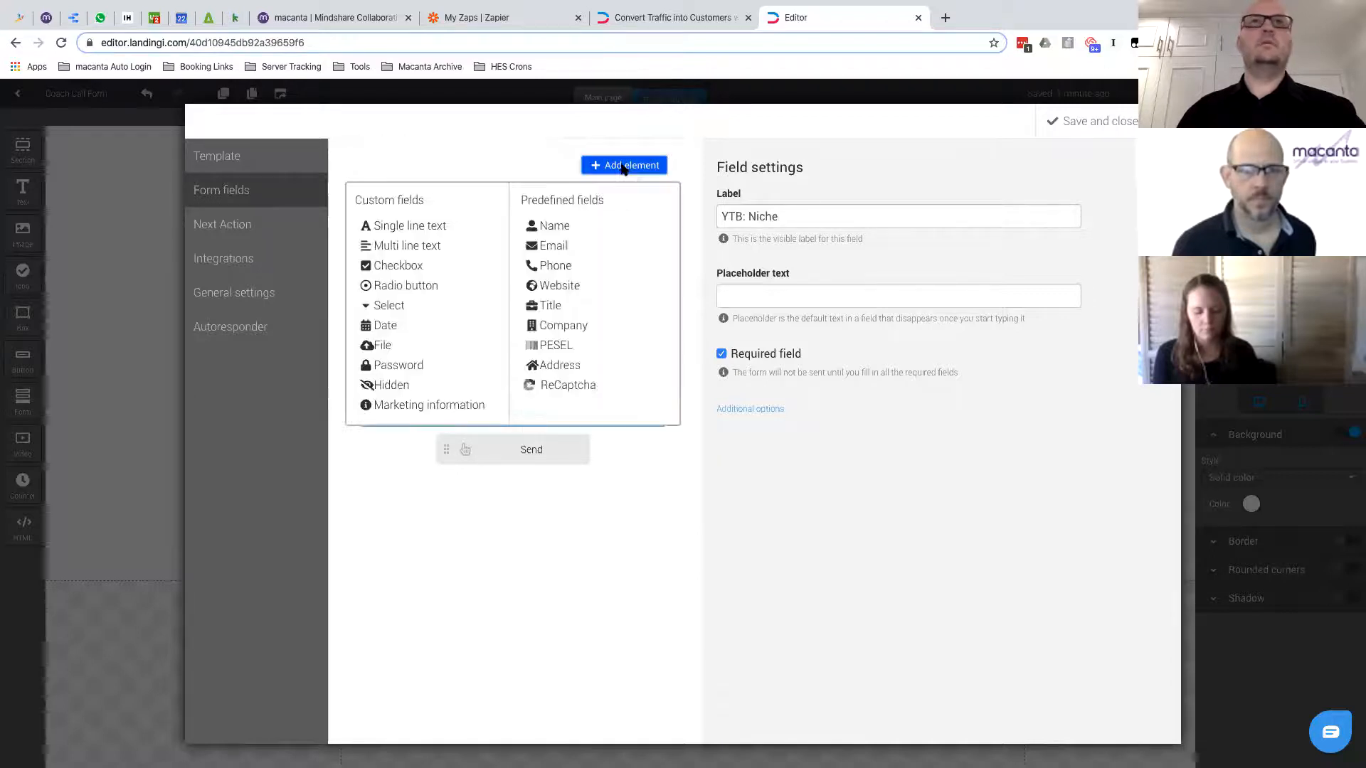
left_click(429, 246)
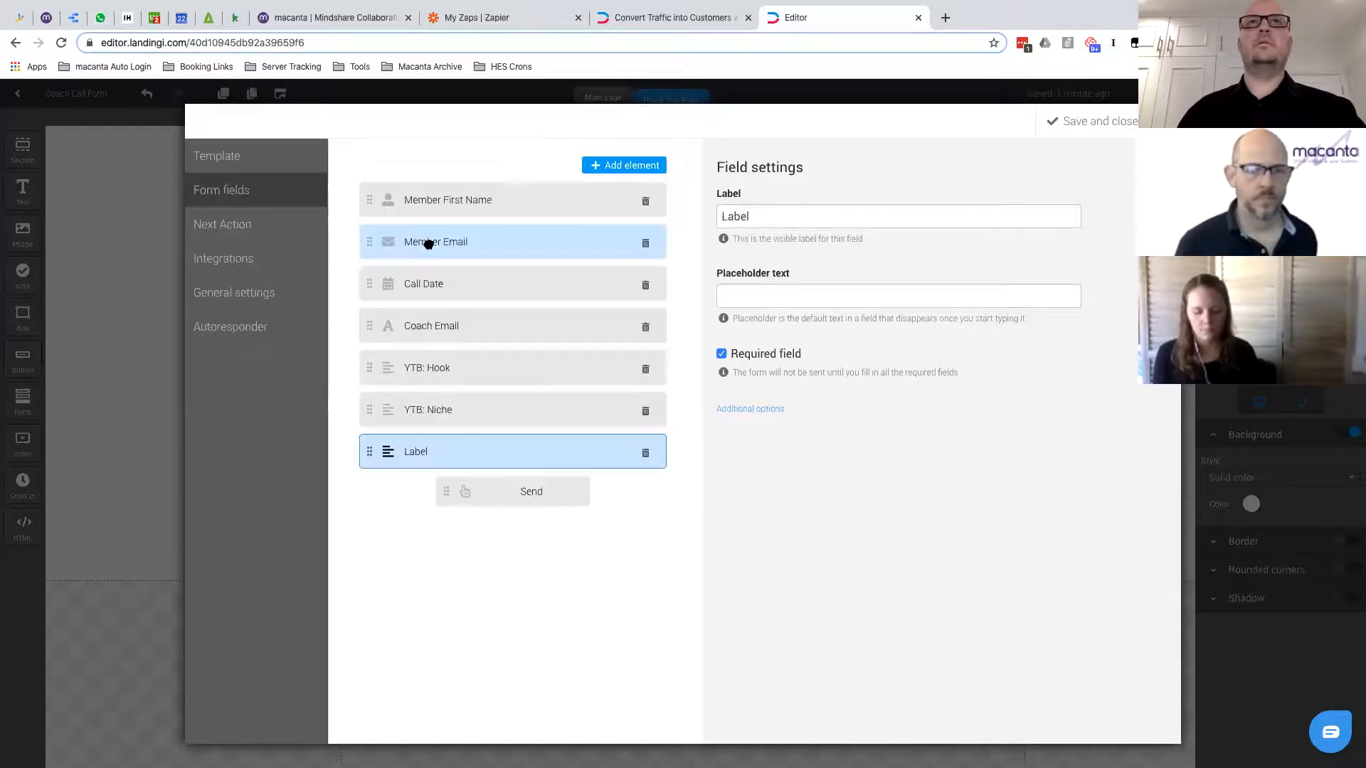
double_click(745, 216)
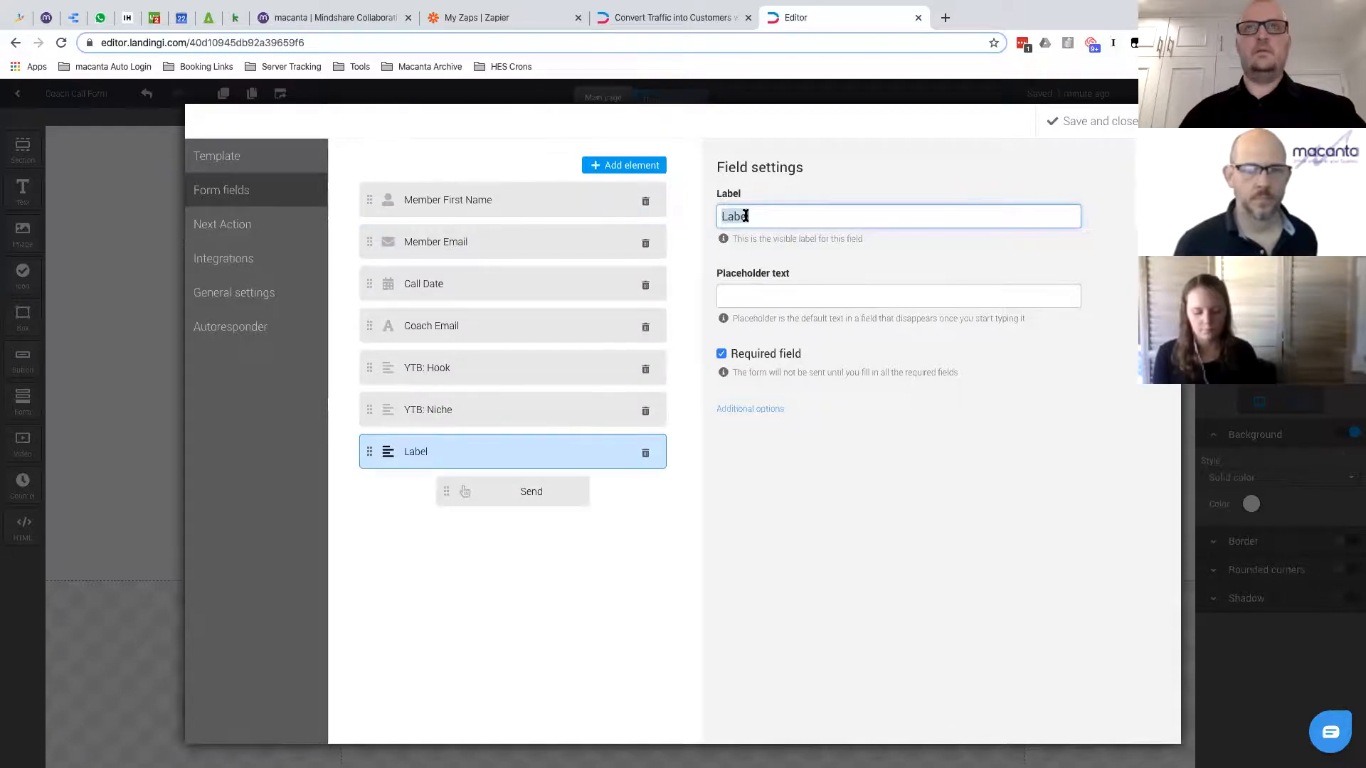
key("super+v")
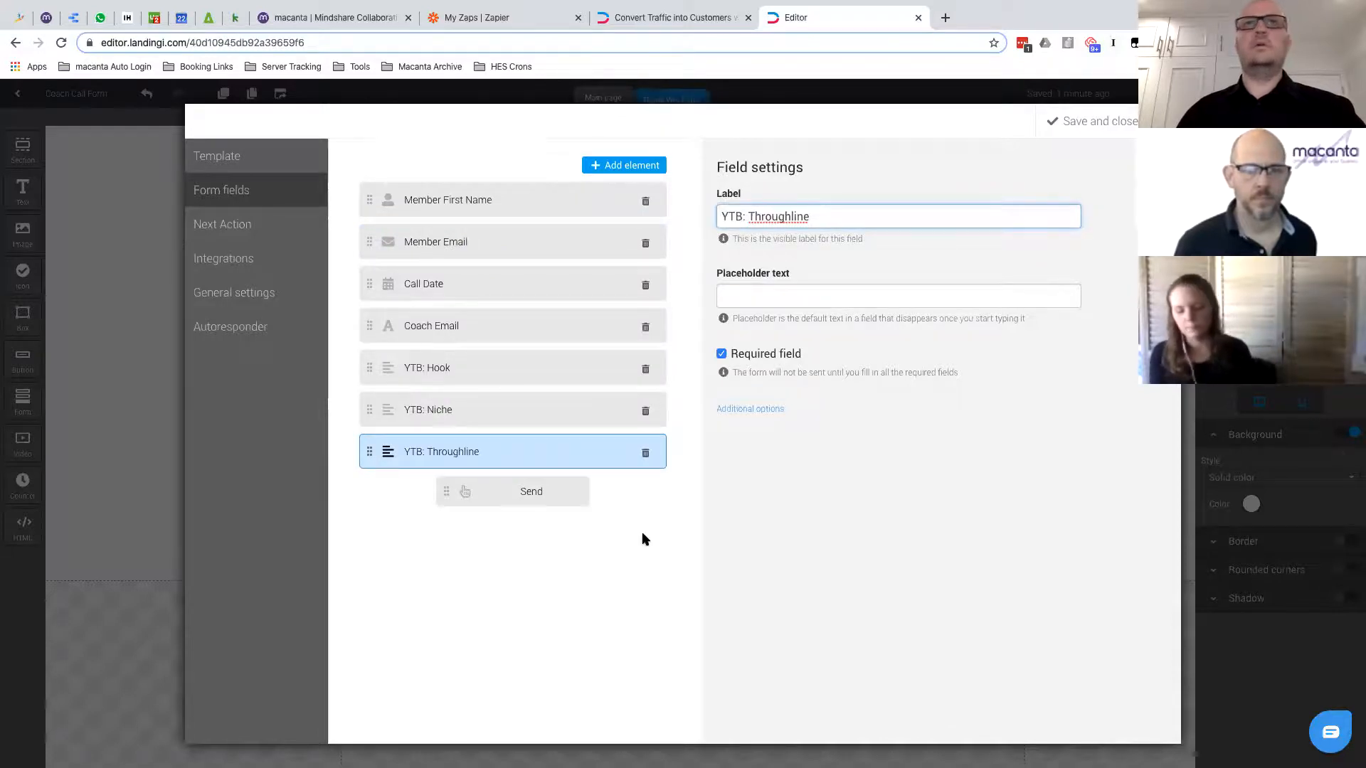
left_click(644, 539)
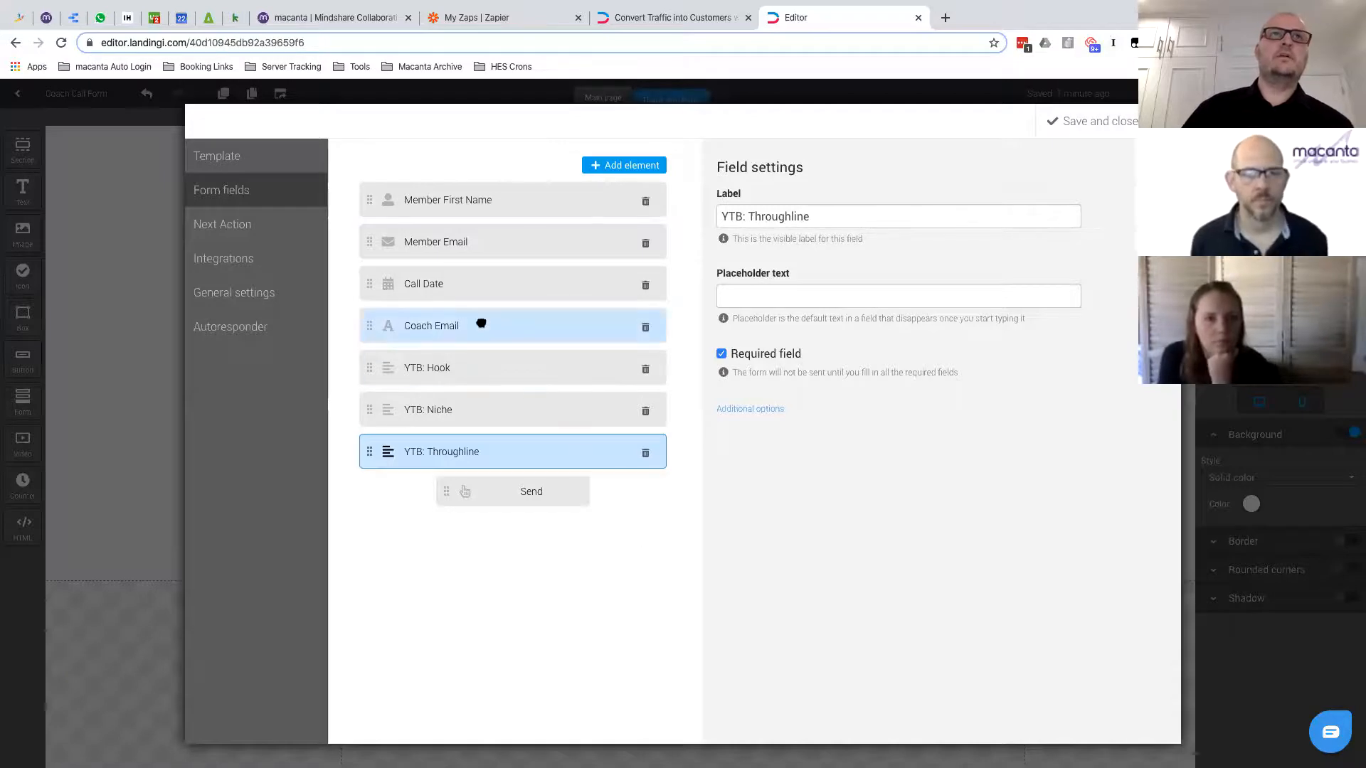
Move Coach Email after YTB: Throughline and compare the field order with Macanta's contact form
left_click_drag(481, 324, 479, 442)
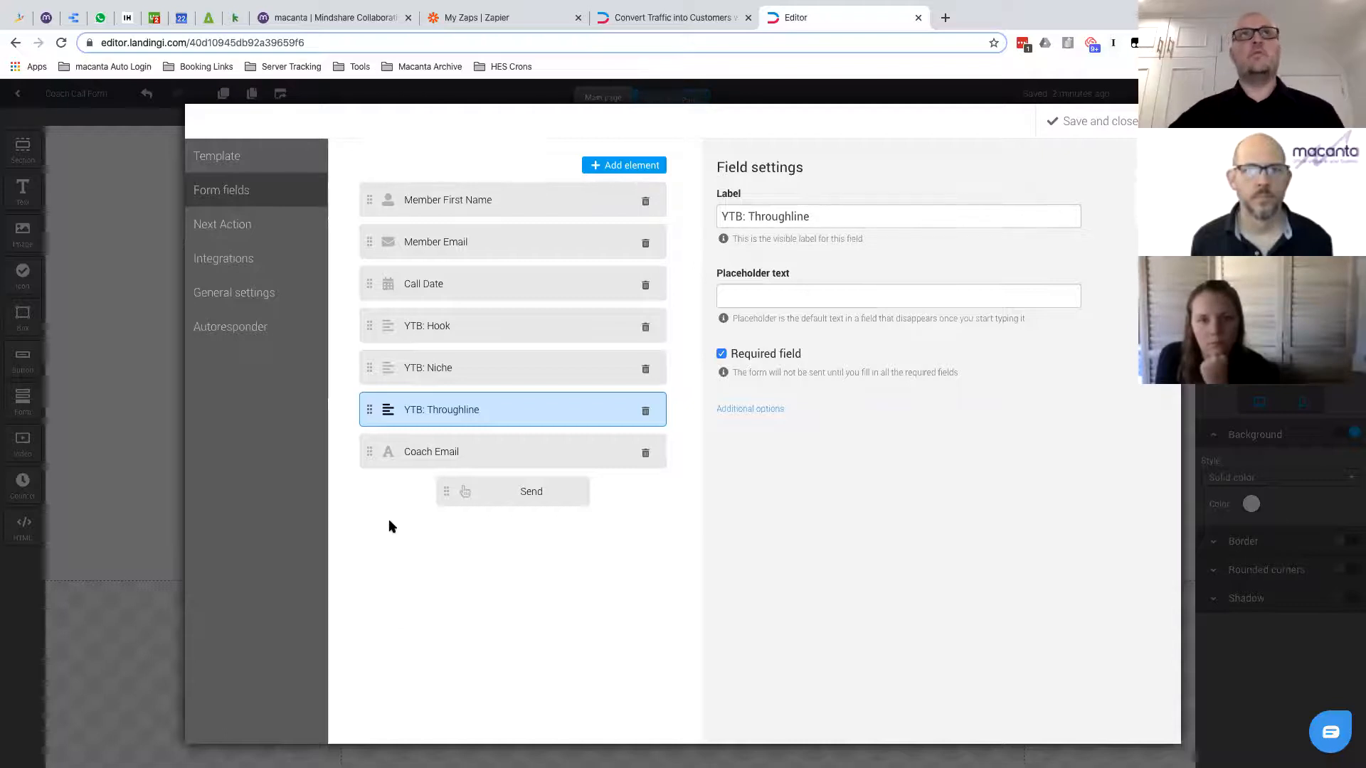
left_click(321, 22)
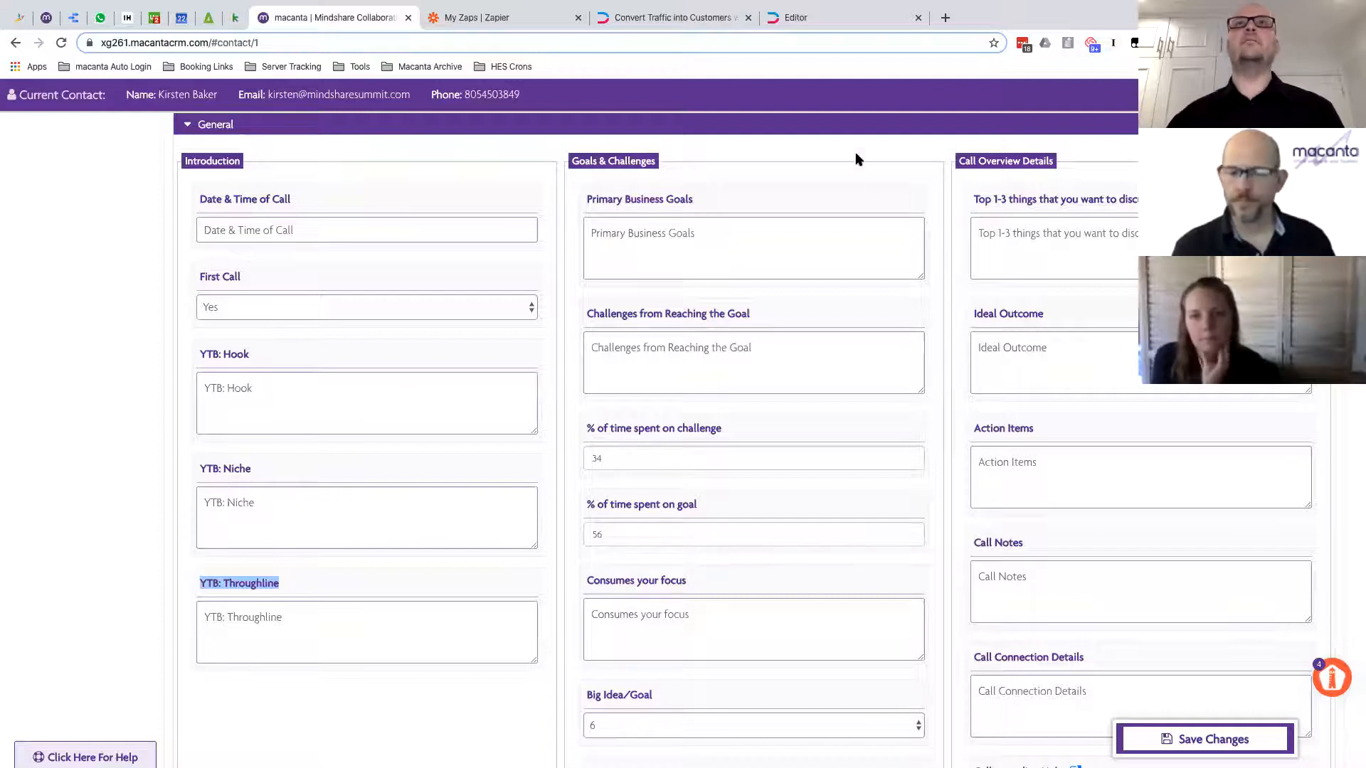
left_click(828, 16)
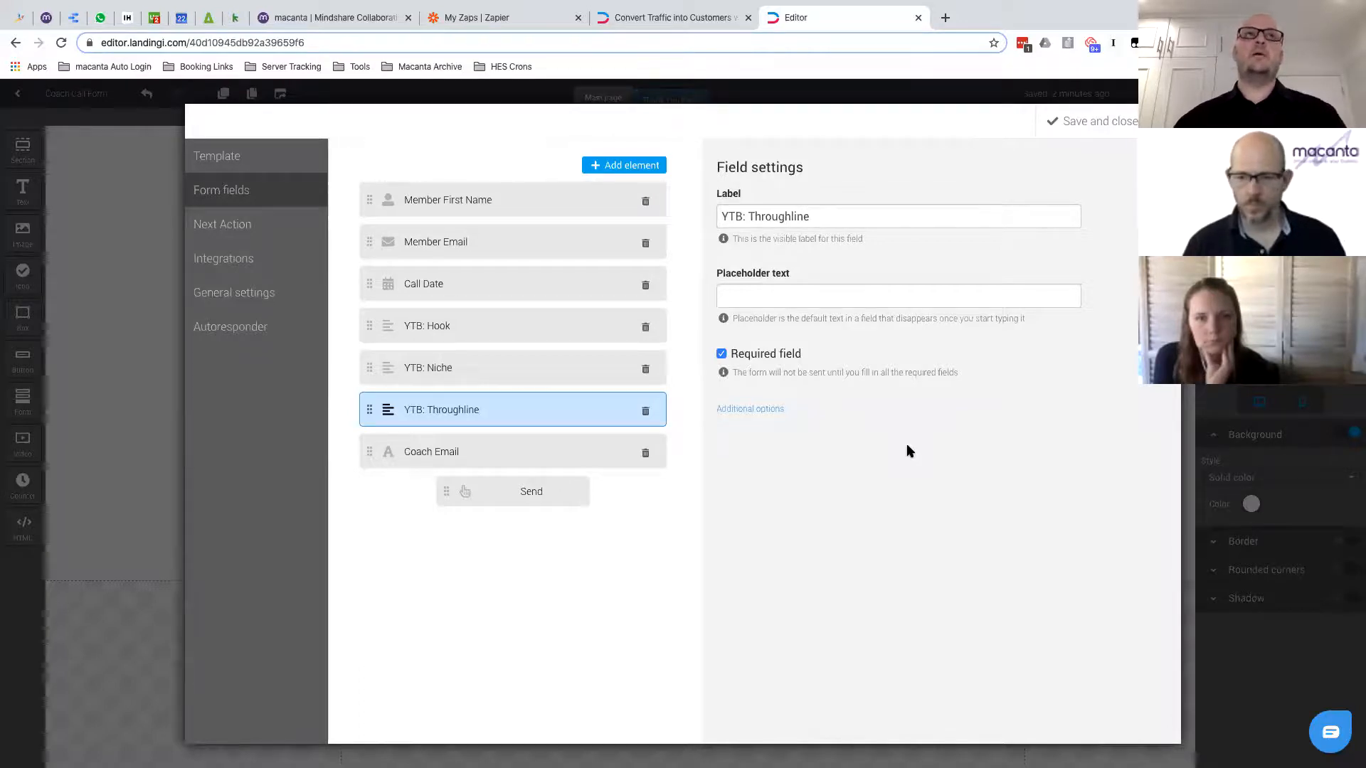
Set the form's integration to Zapier, then switch to Zapier's My Zaps list
left_click(230, 260)
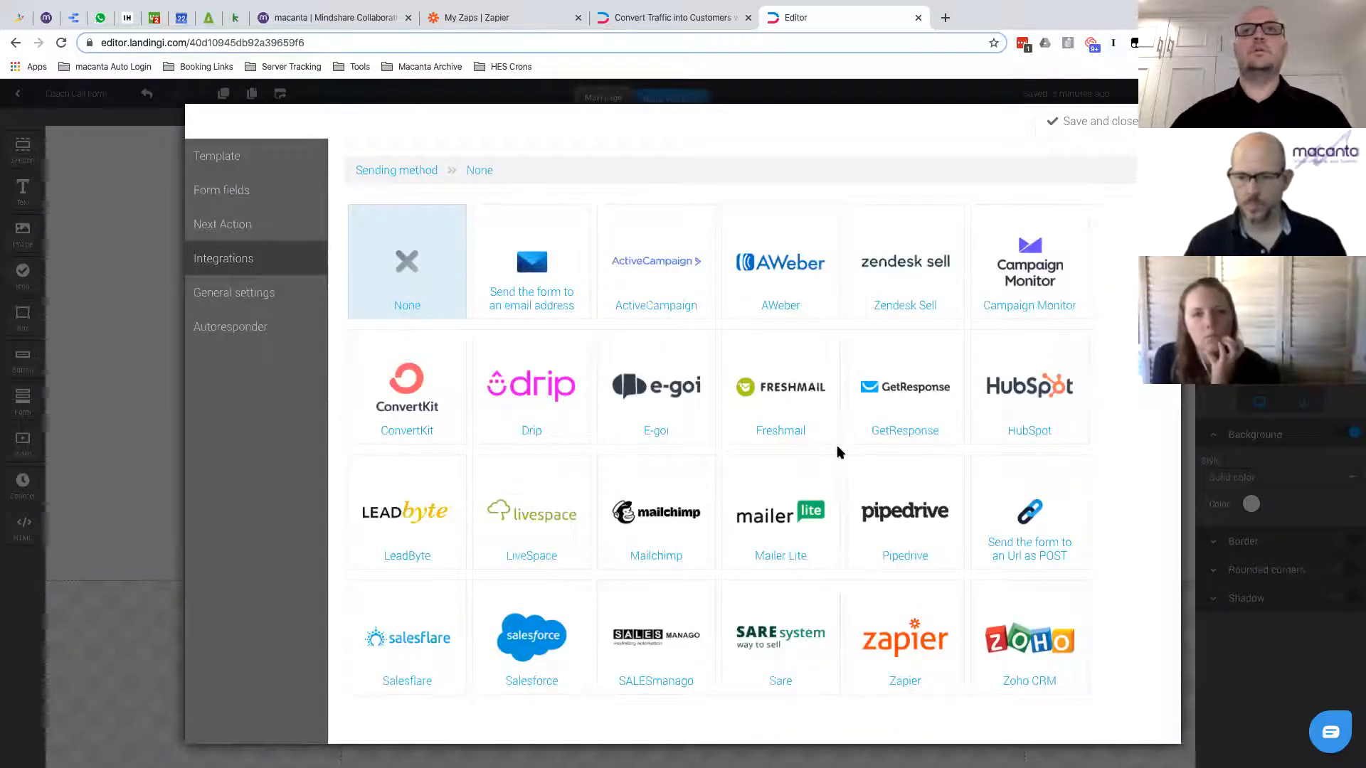
left_click(907, 642)
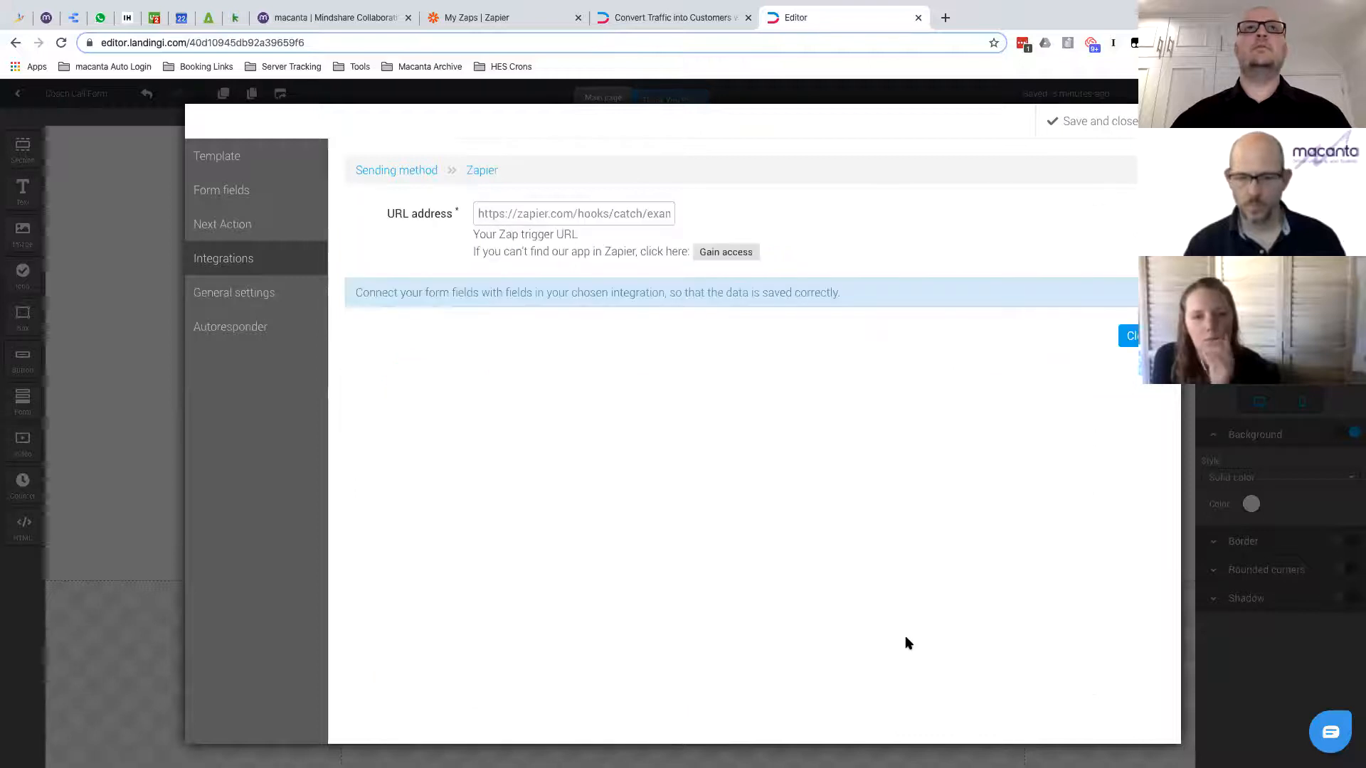
left_click(509, 24)
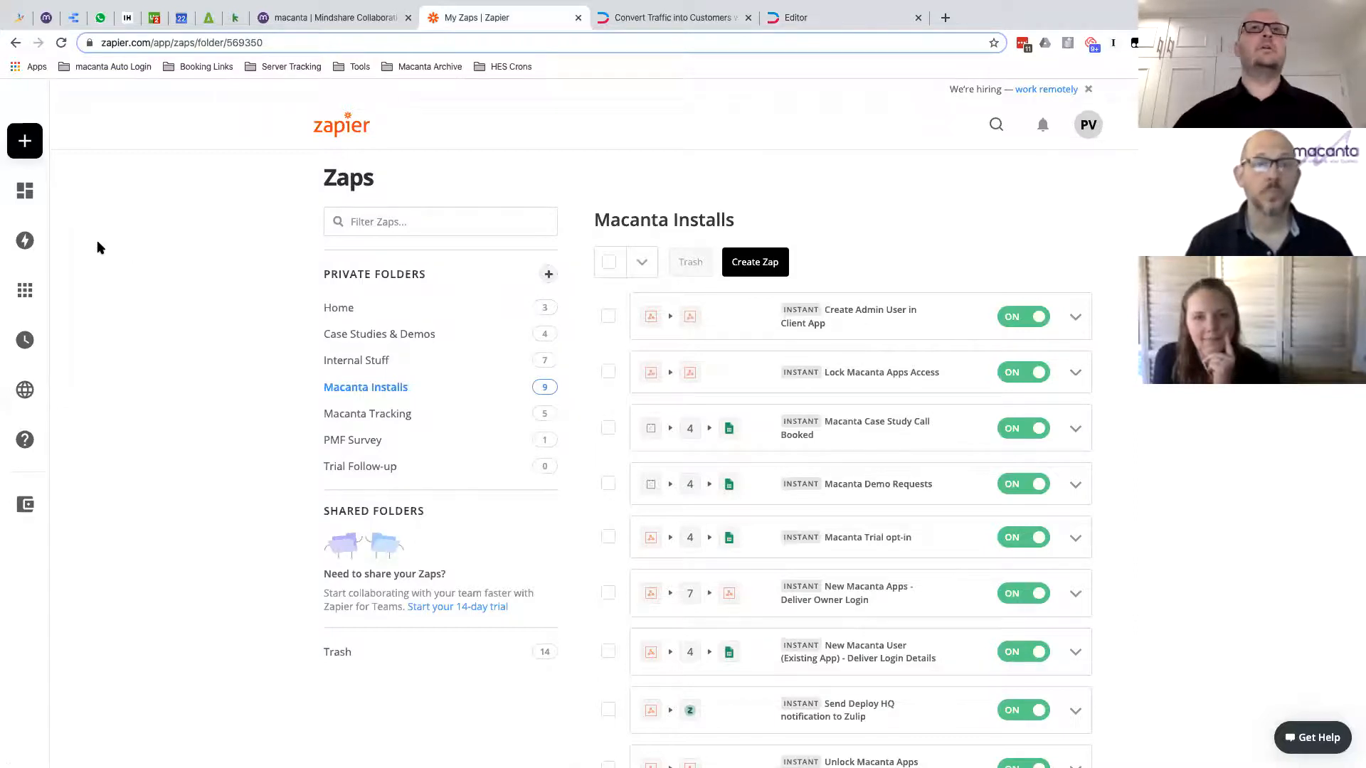
Create a new Zap with a Webhooks by Zapier Catch Hook trigger and copy its webhook URL
left_click(753, 265)
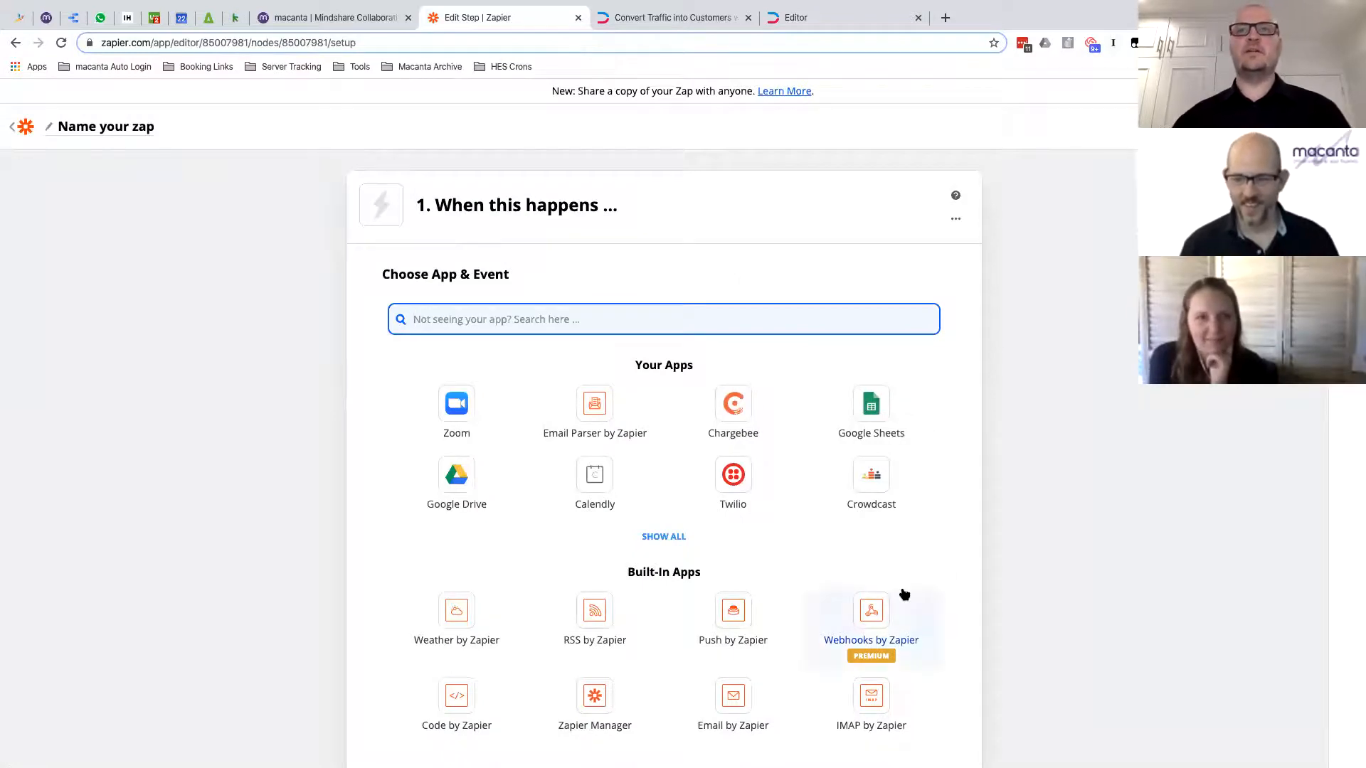
left_click(875, 610)
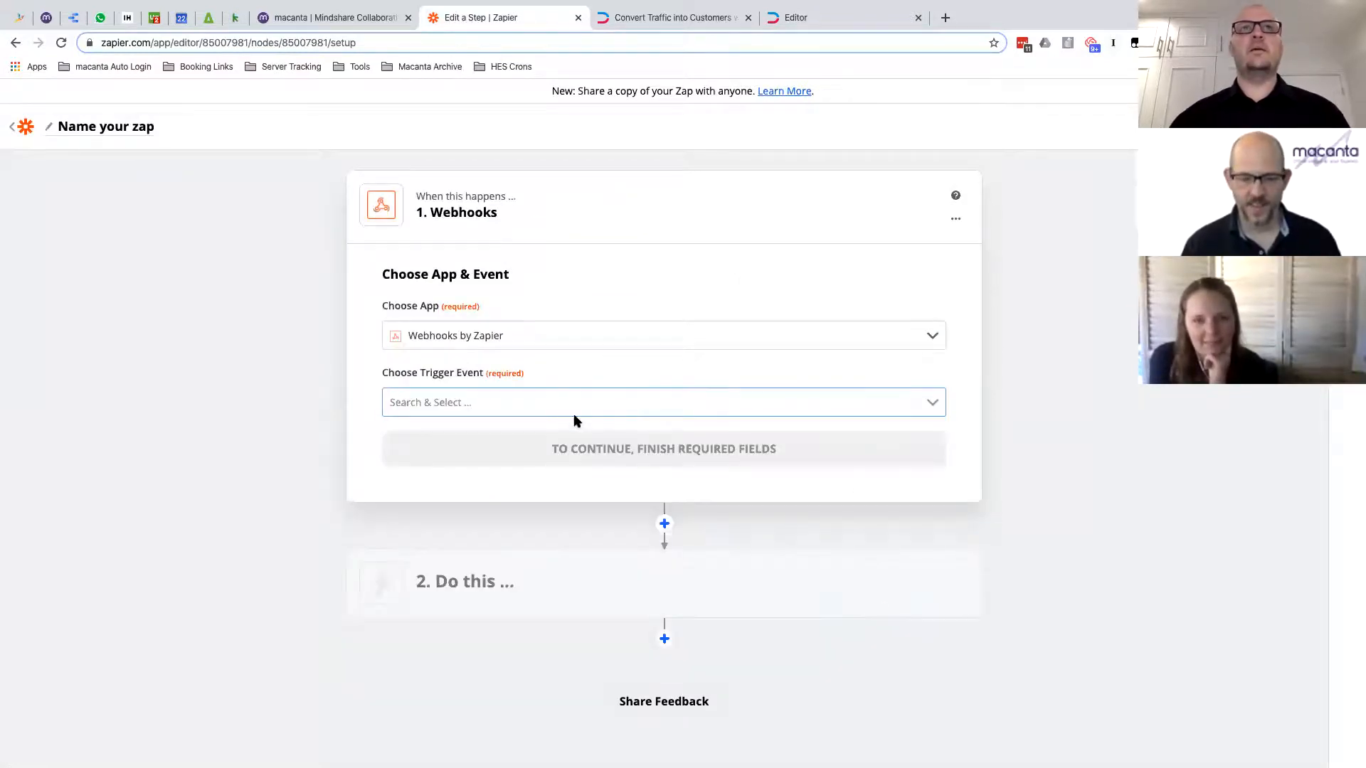
left_click(534, 396)
left_click(457, 489)
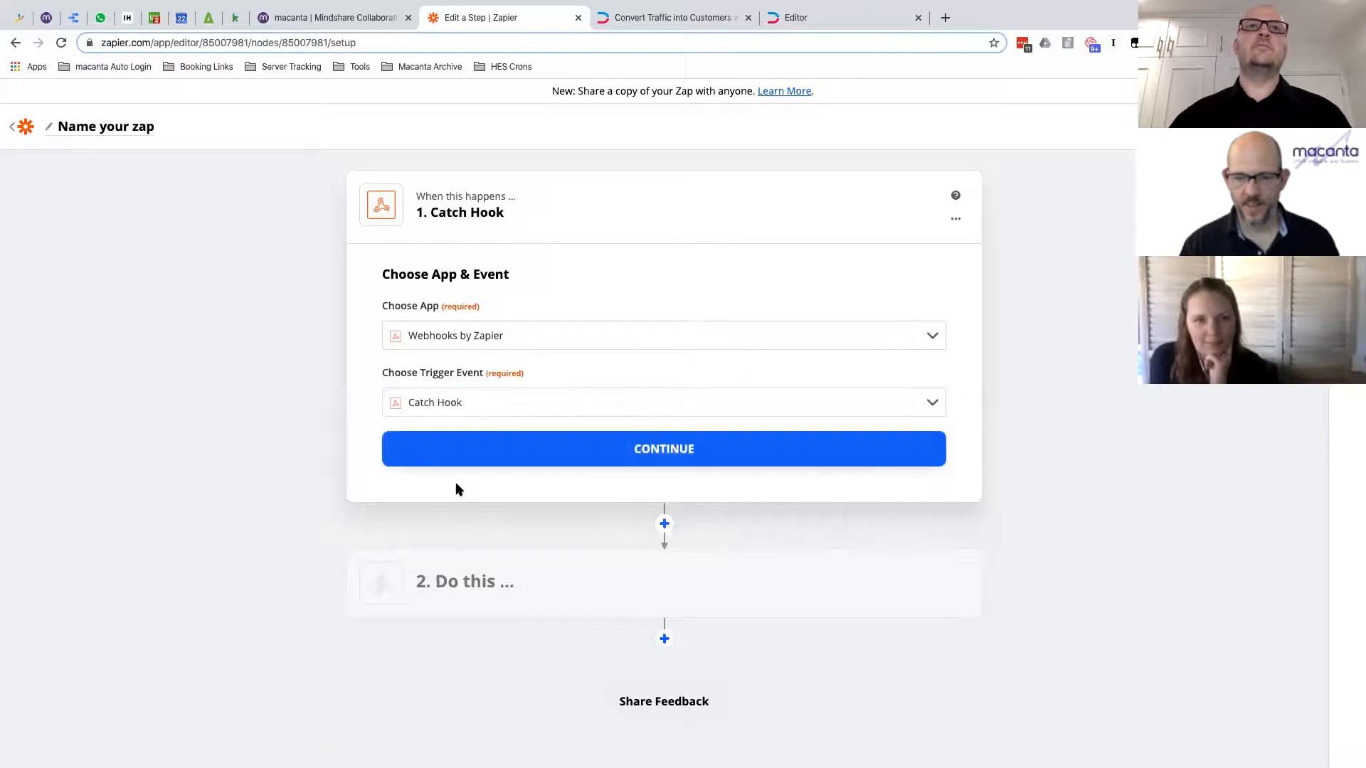
left_click(553, 454)
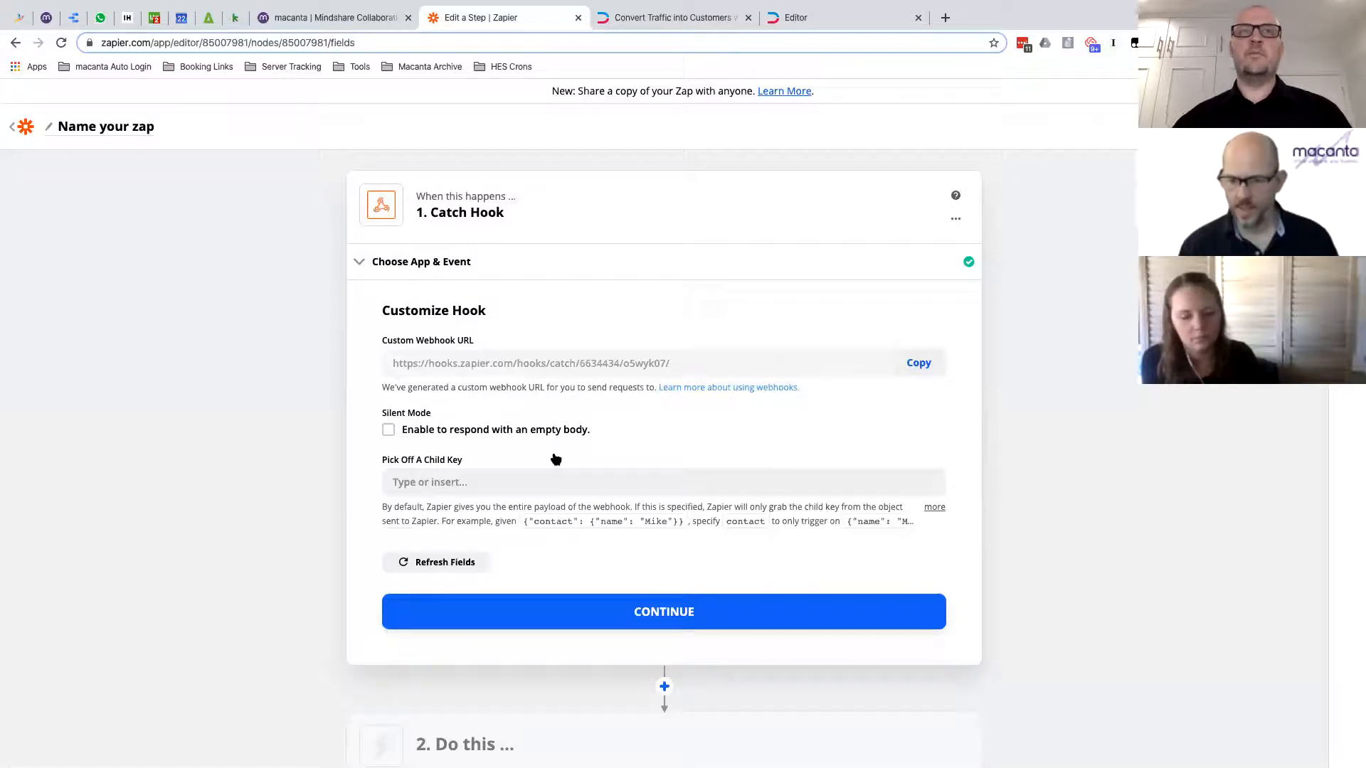
left_click(918, 362)
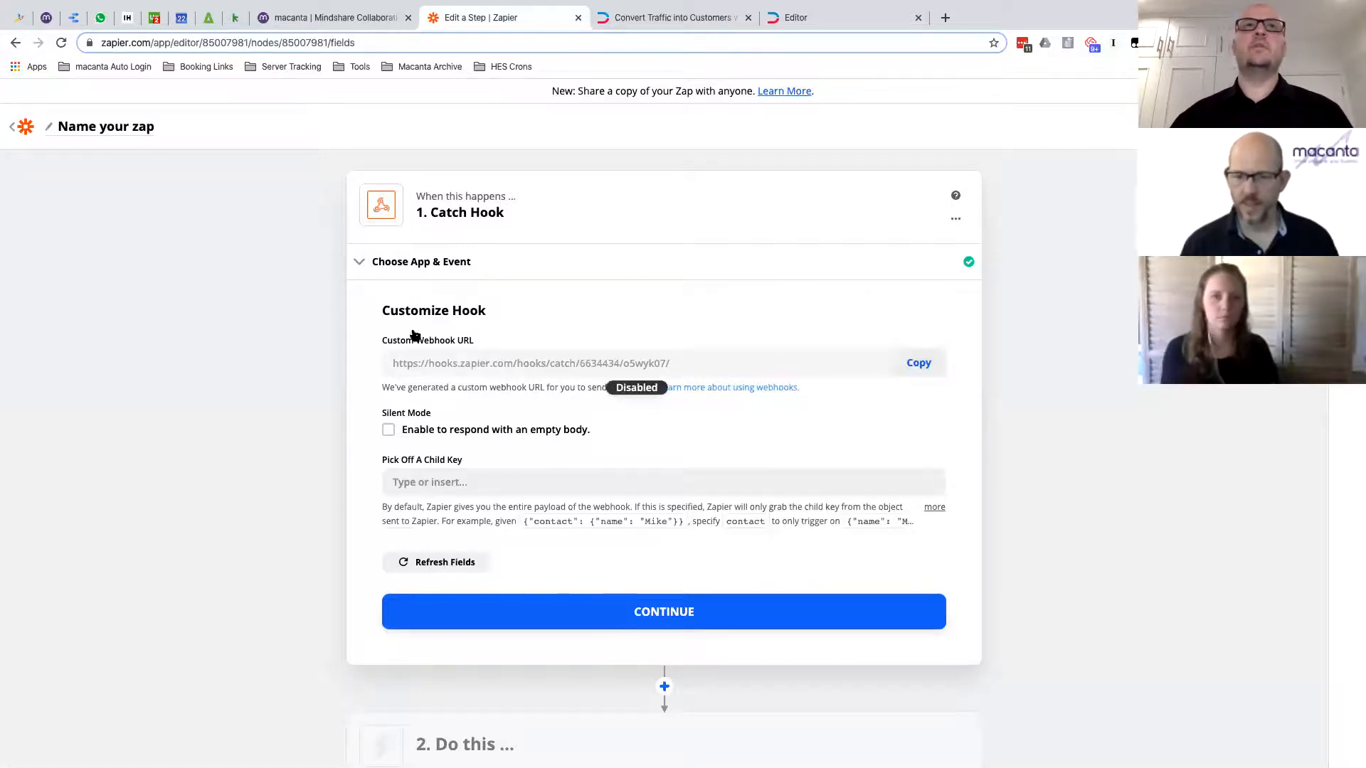
left_click(918, 364)
Paste the Zapier catch-hook URL into the form's URL address and save the form settings
left_click(822, 18)
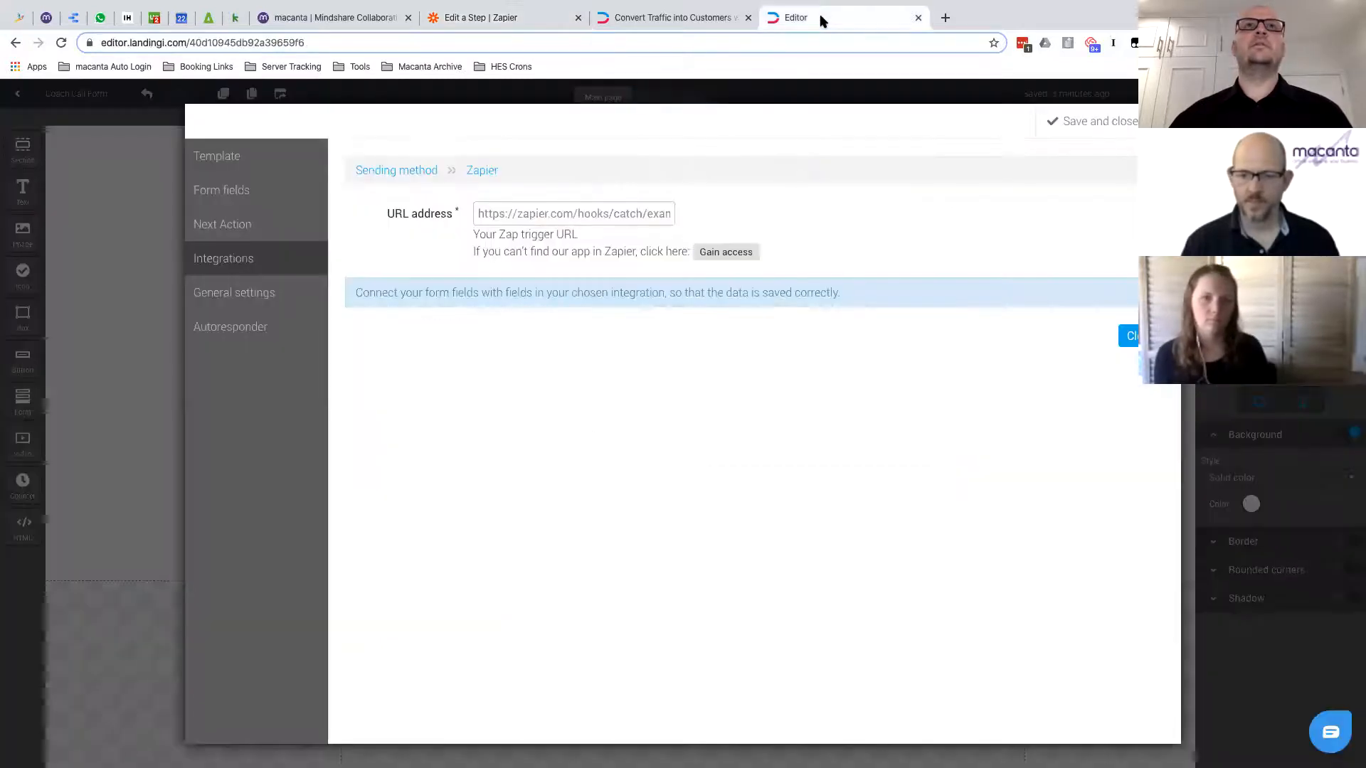
left_click(515, 211)
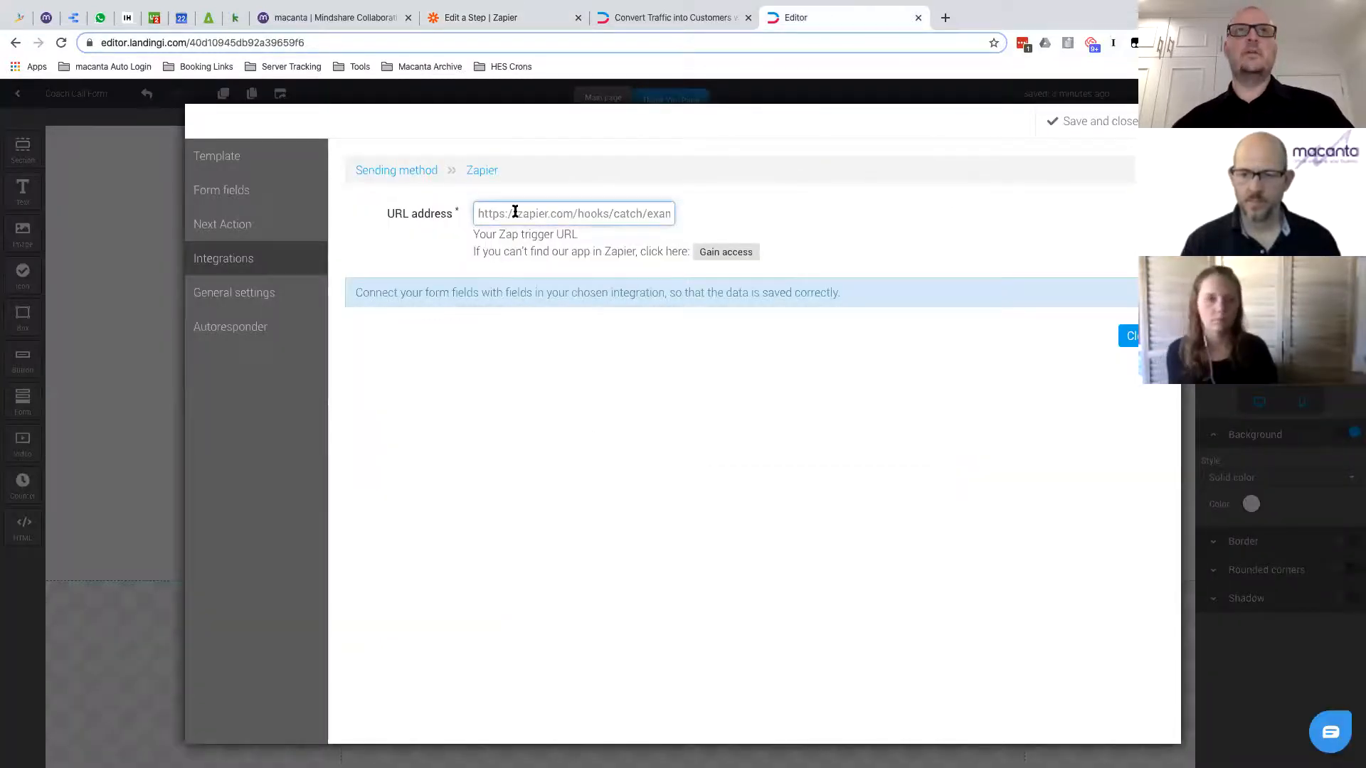
key("ctrl+v")
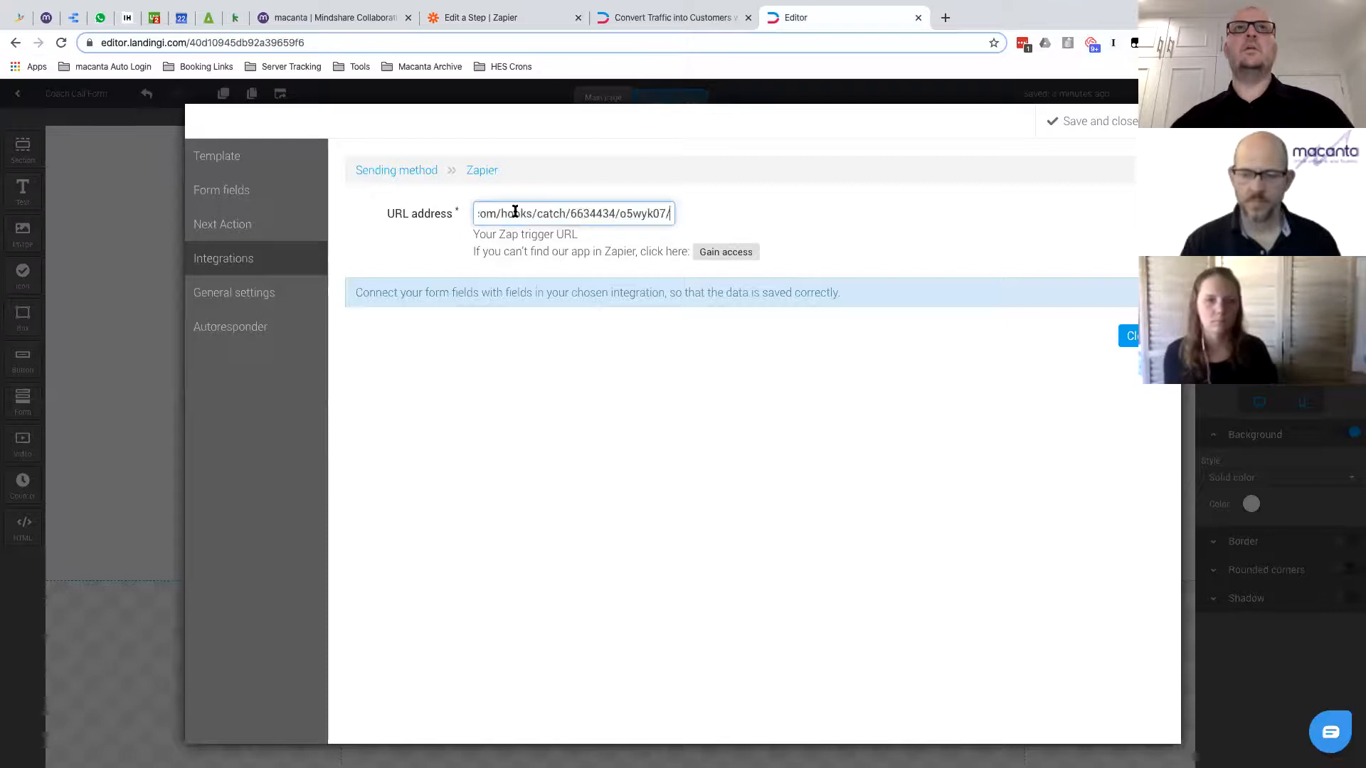
left_click(864, 214)
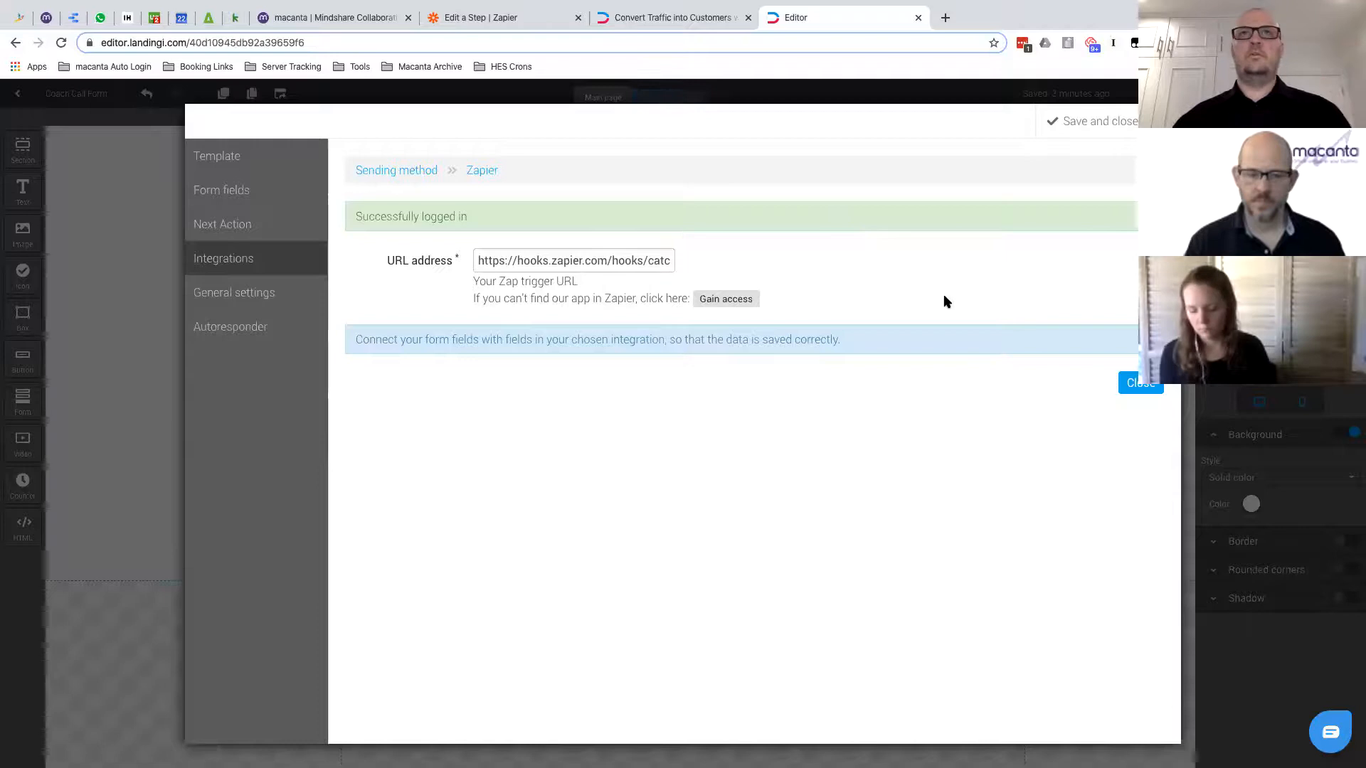
left_click(1088, 123)
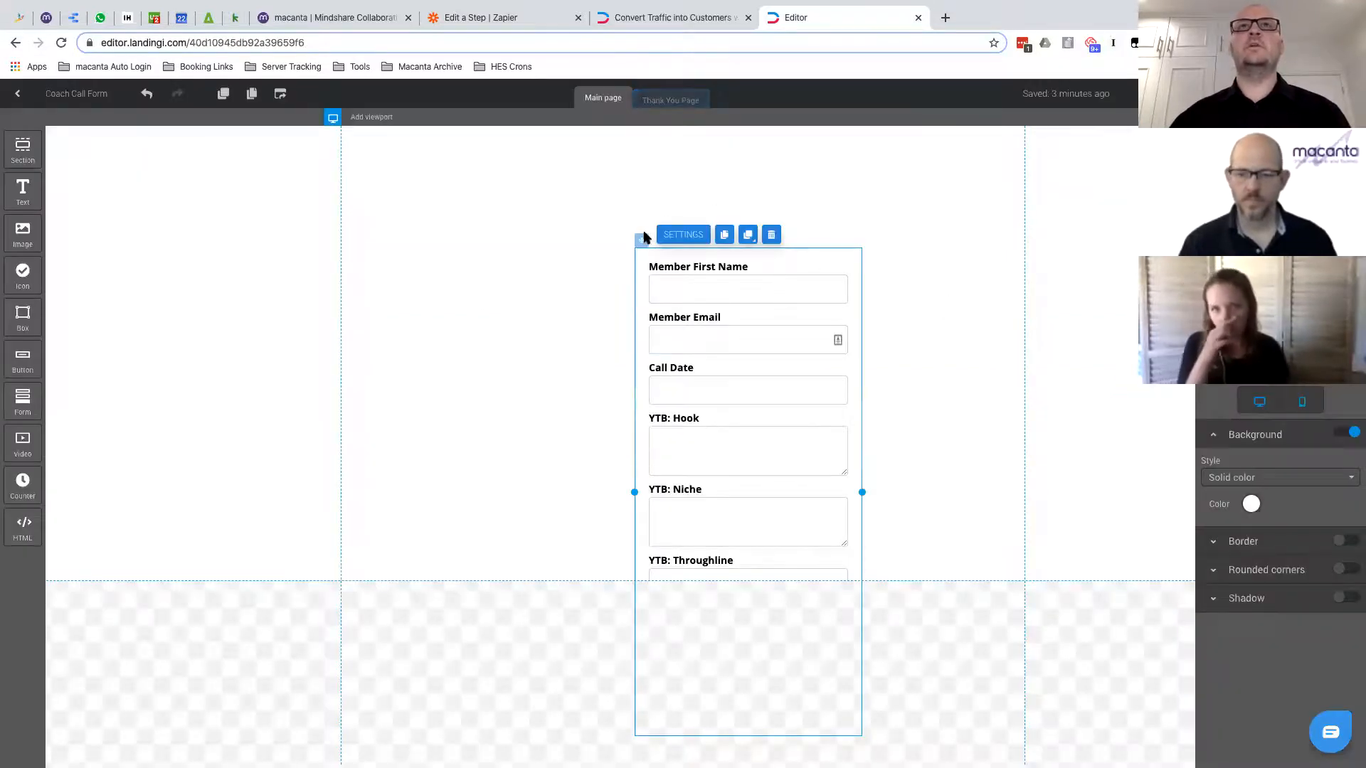
Move the form up and make its section taller so the Send button fits
left_click_drag(641, 240, 547, 125)
left_click(347, 553)
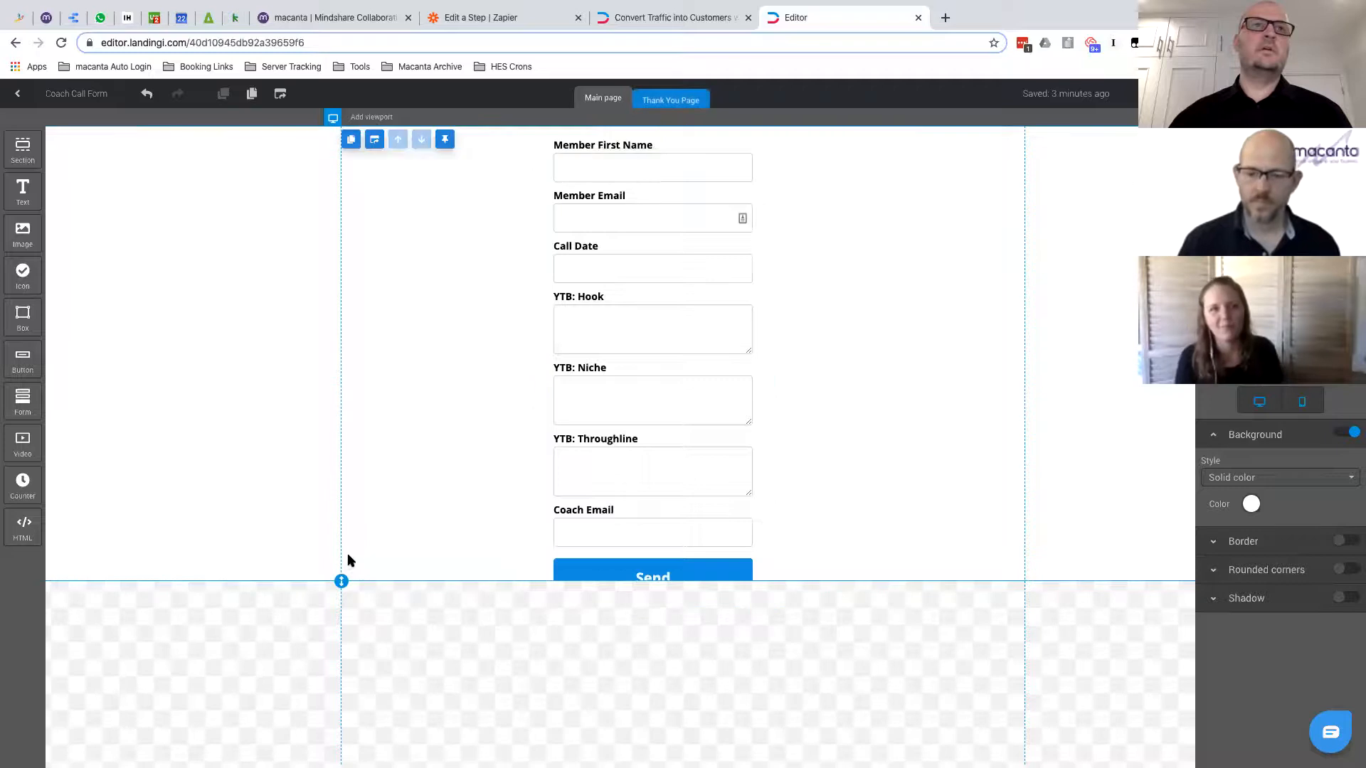
left_click_drag(341, 582, 339, 658)
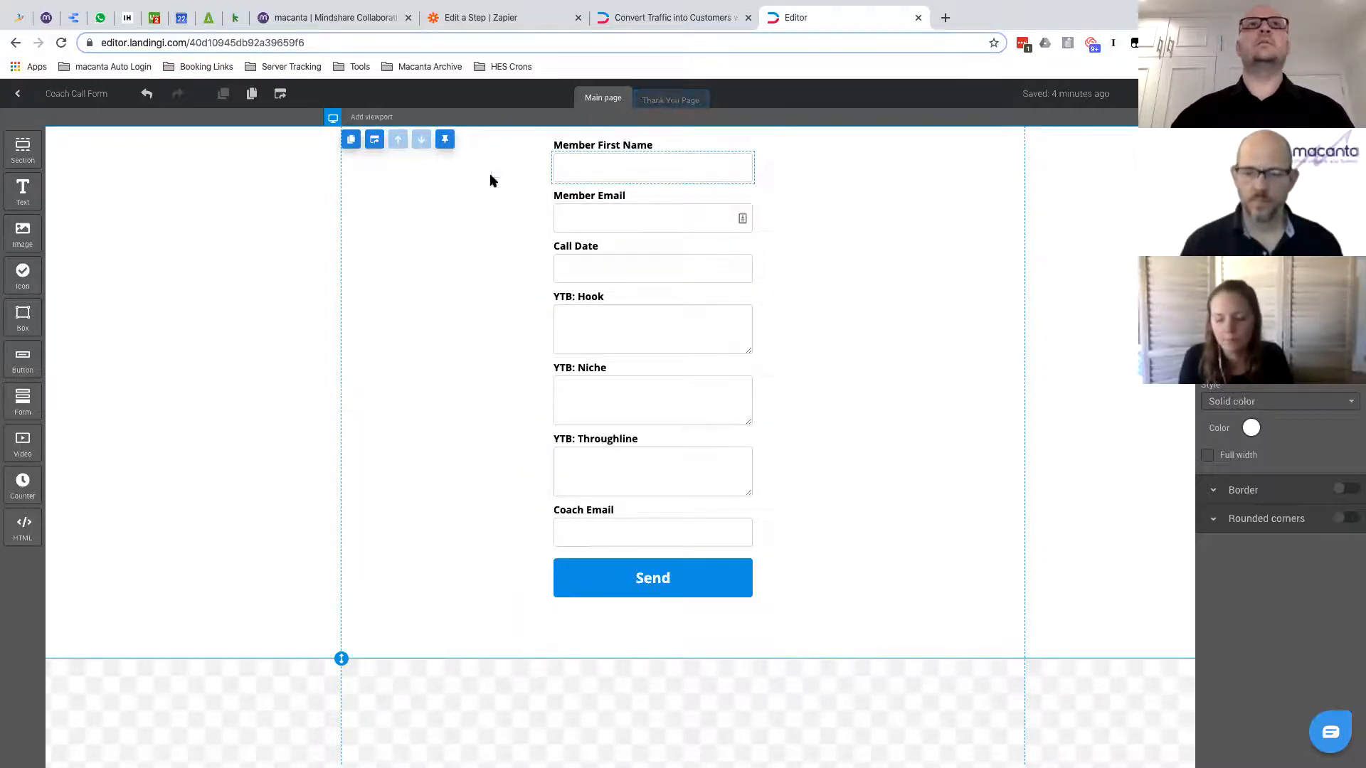
left_click(580, 247)
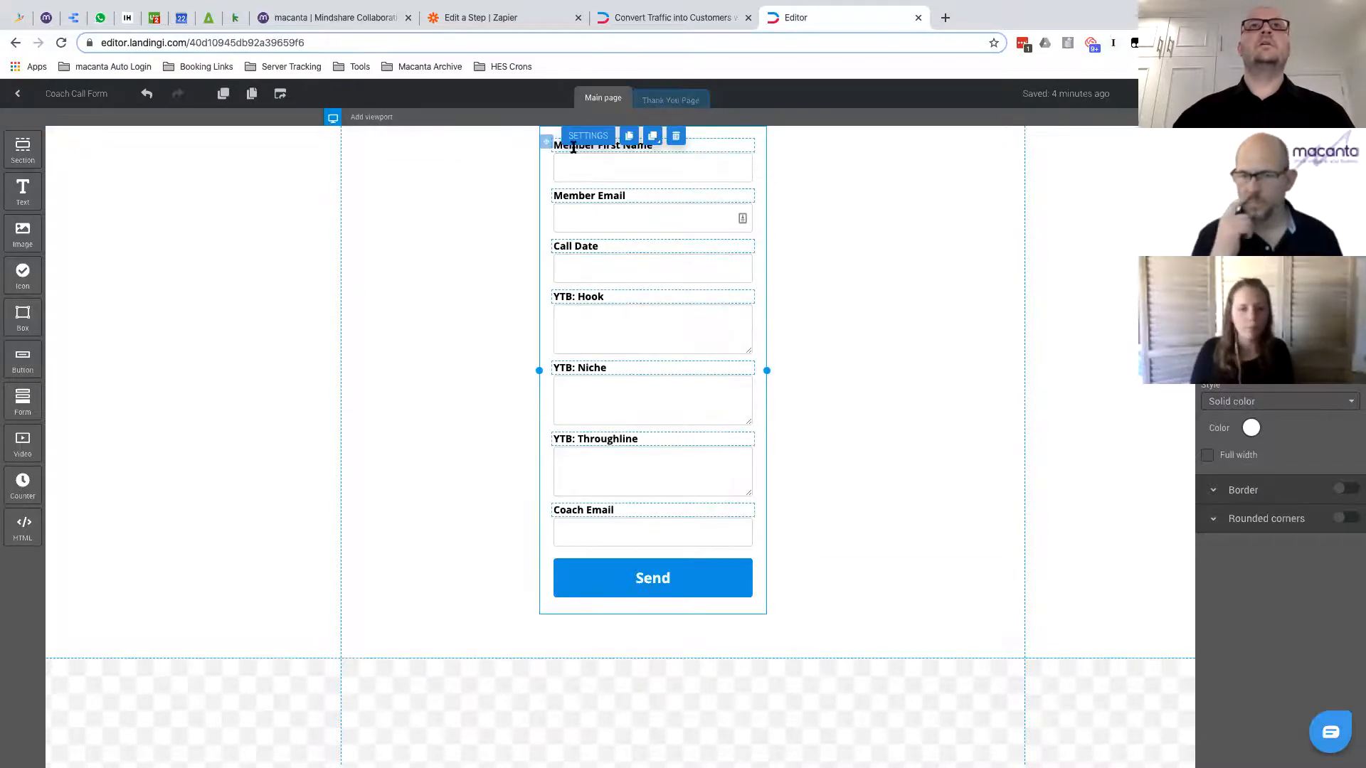
left_click(578, 138)
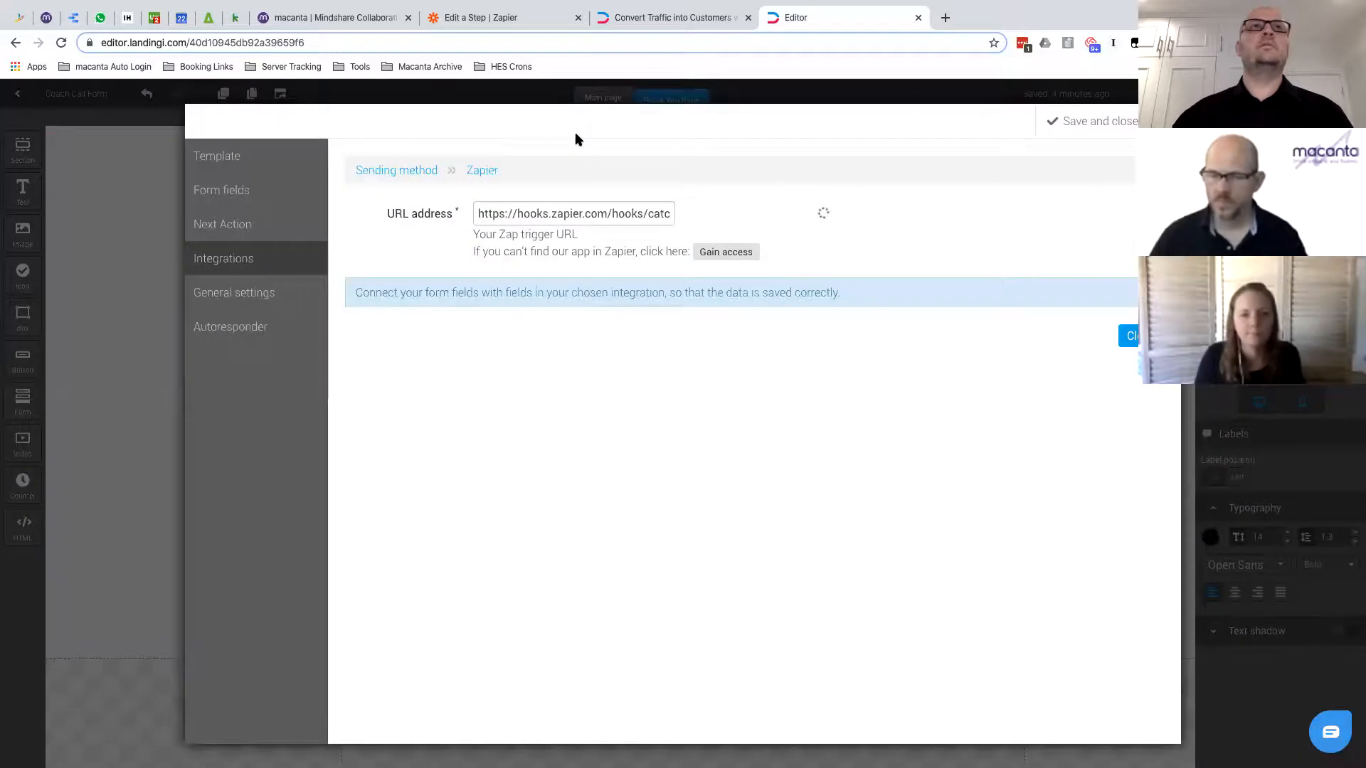
Set the form's Next Action to 'Go to default Thank You Page' and save the settings
left_click(233, 225)
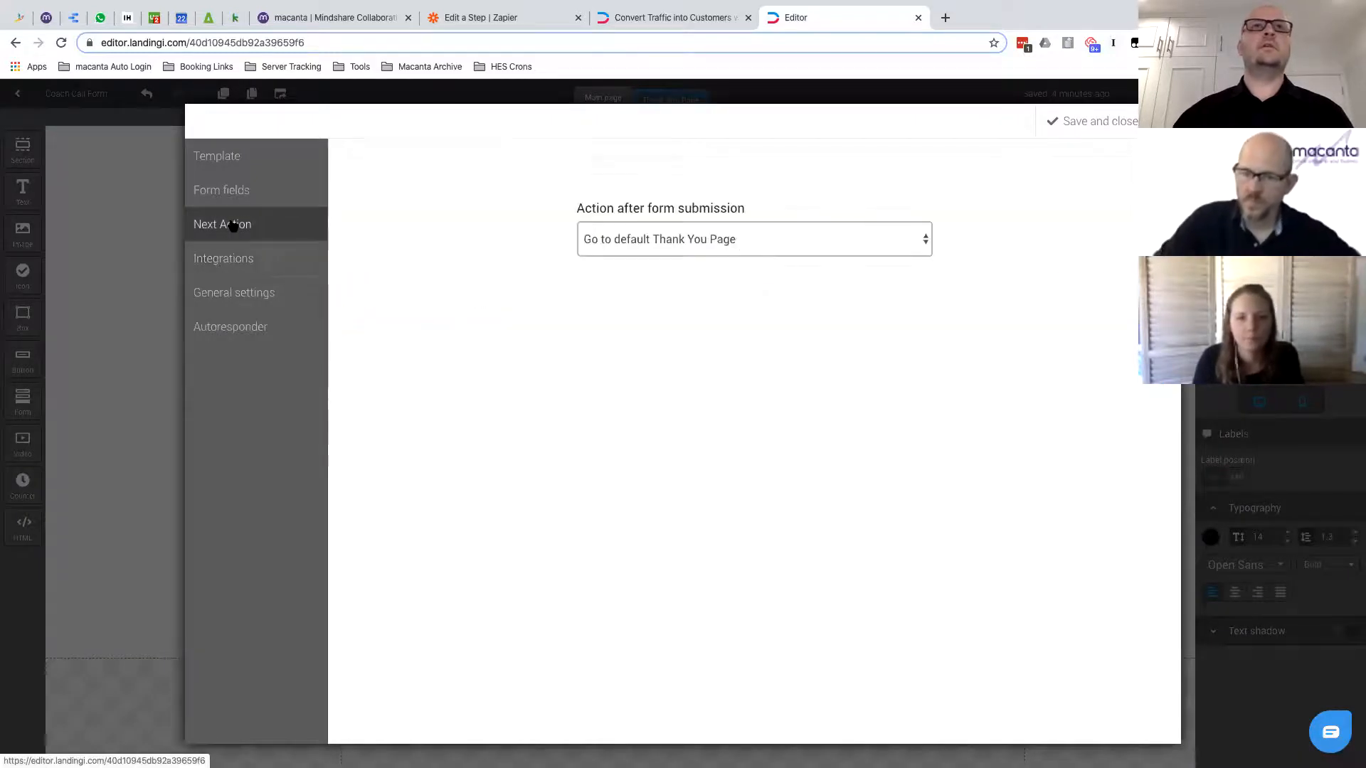
left_click(746, 240)
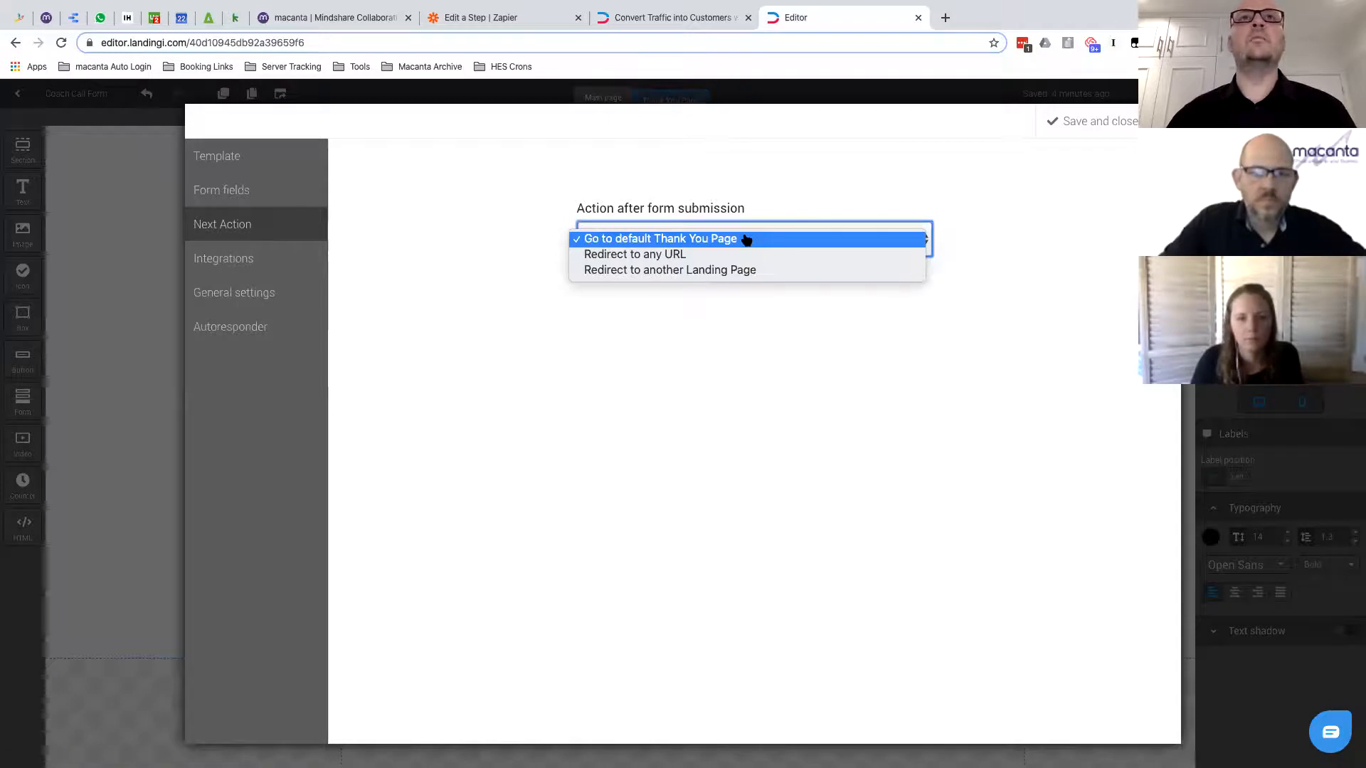
left_click(745, 239)
left_click(1091, 121)
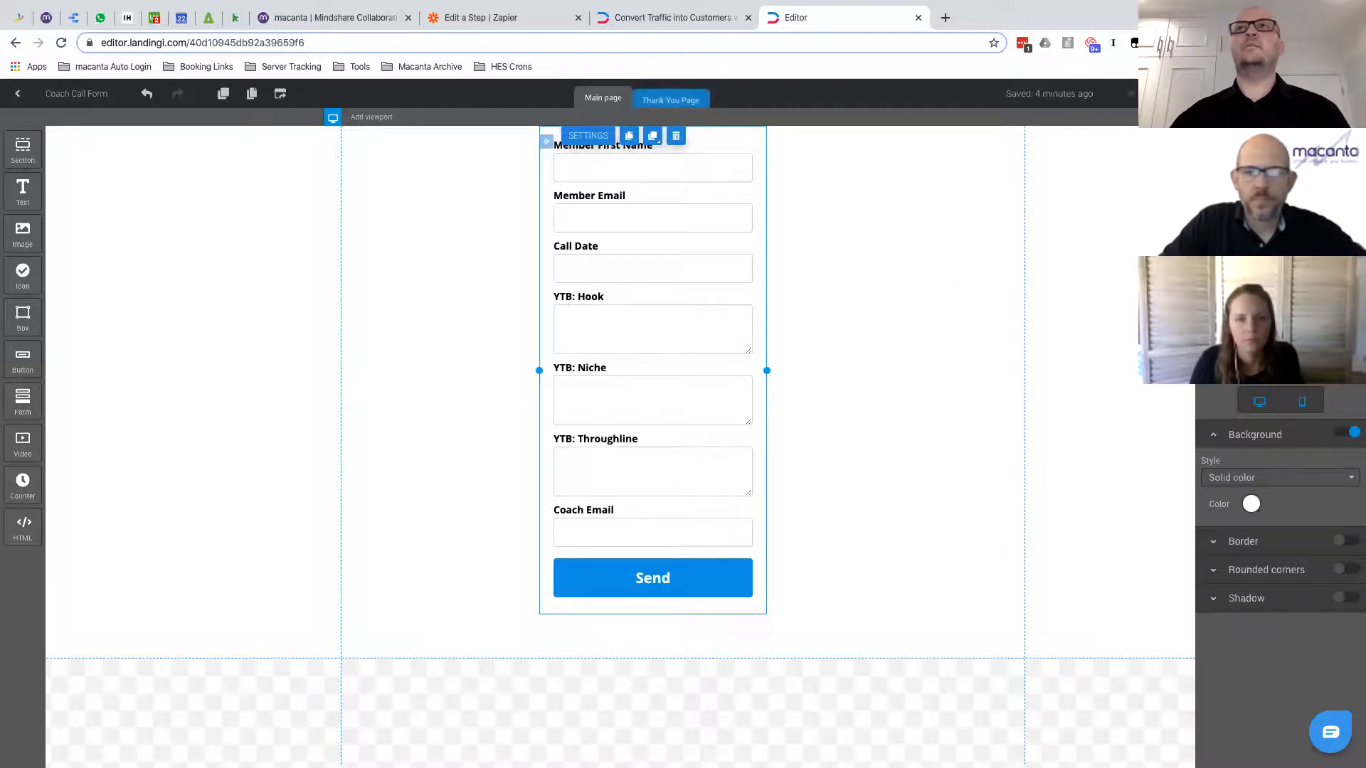
left_click(588, 136)
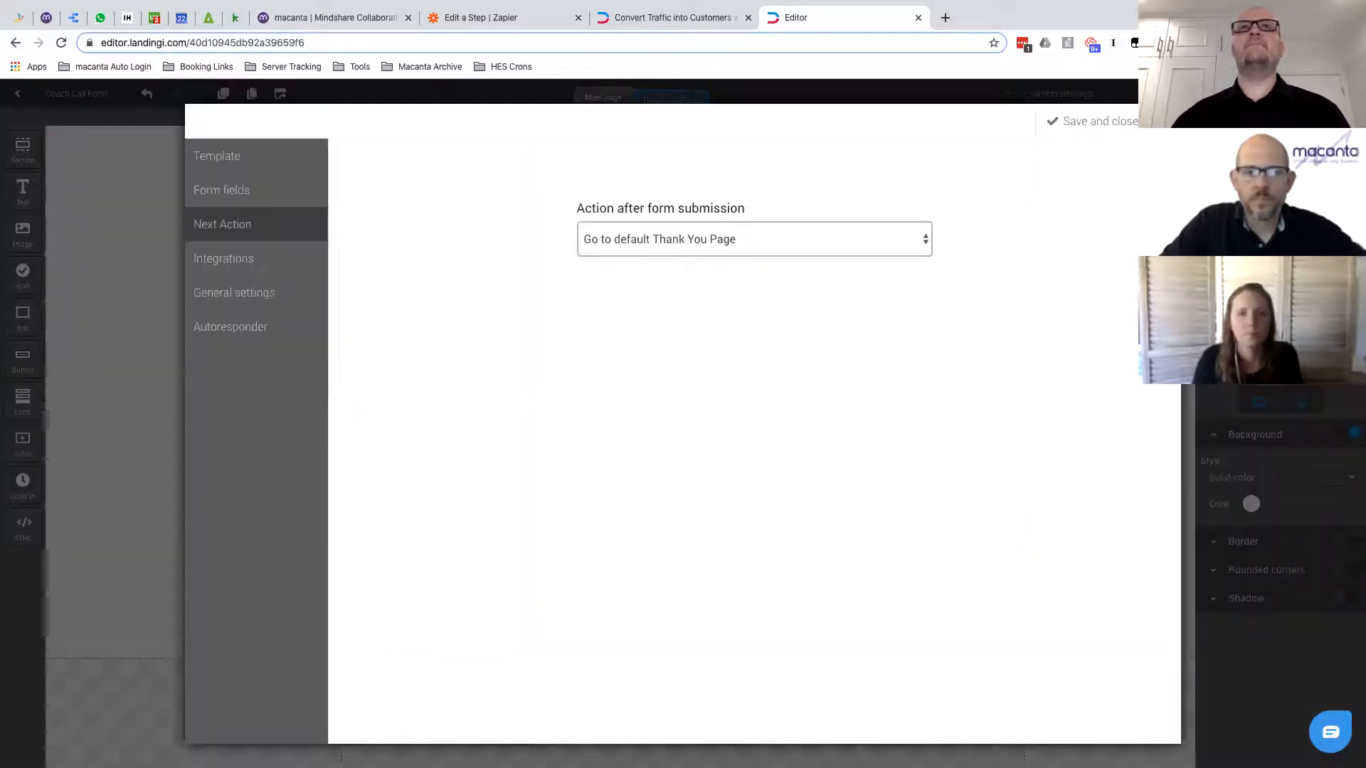
left_click(1092, 124)
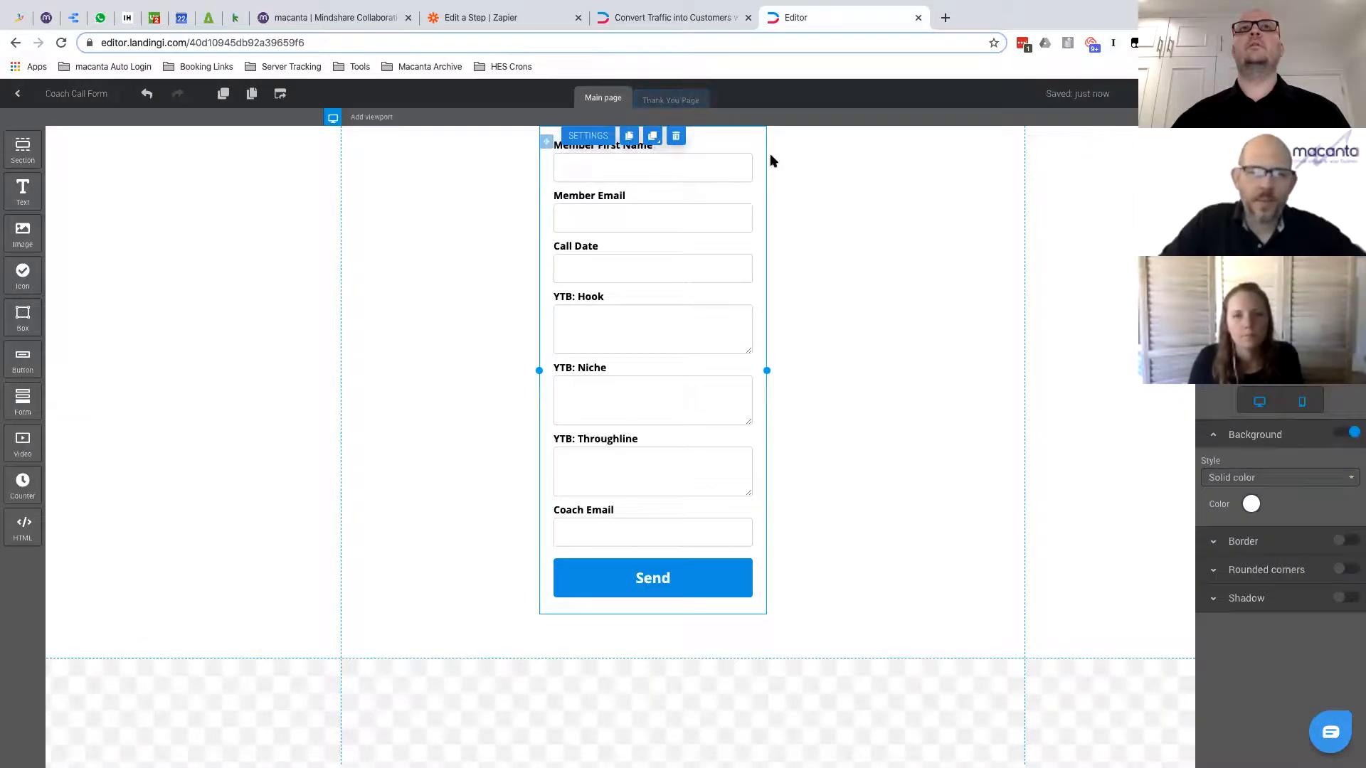
left_click(669, 102)
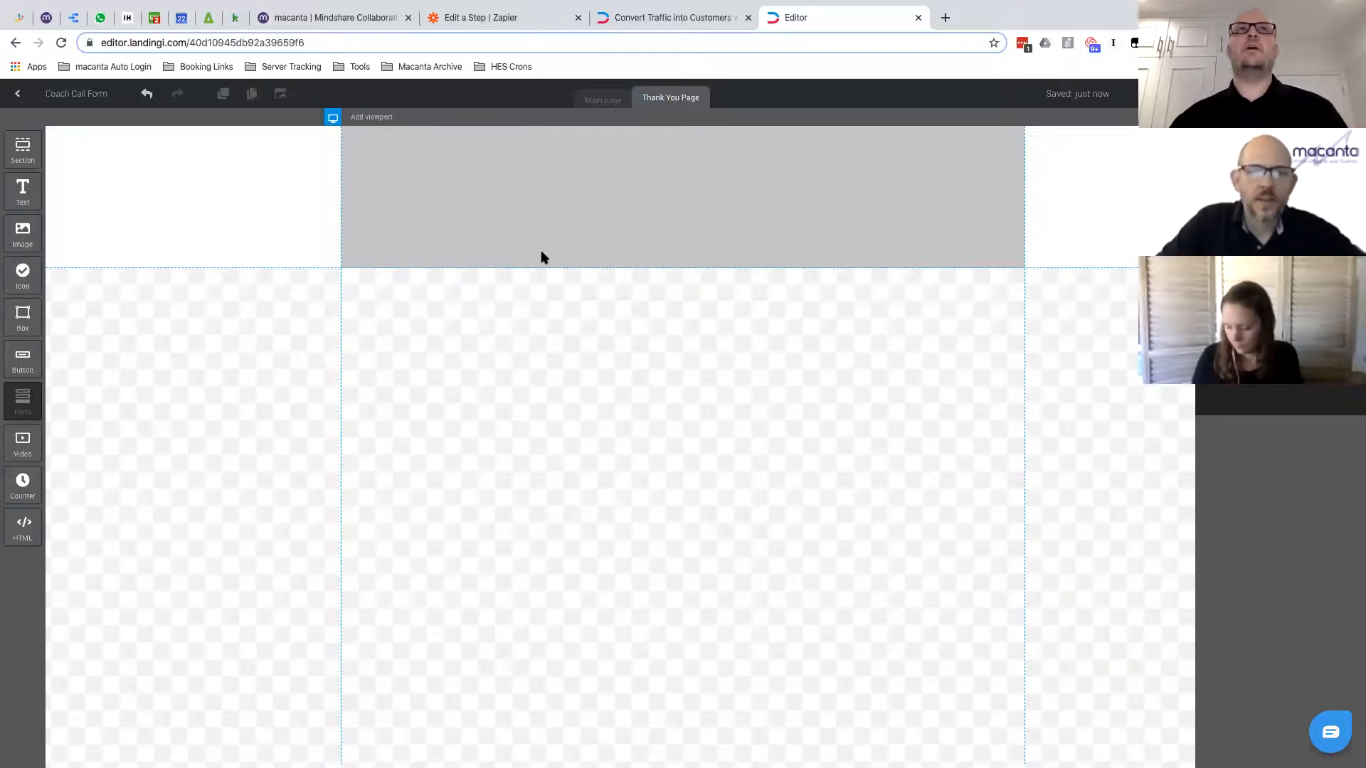
Add a text element reading 'Thank' to the Thank You Page, then return to the main page
left_click_drag(14, 191, 621, 185)
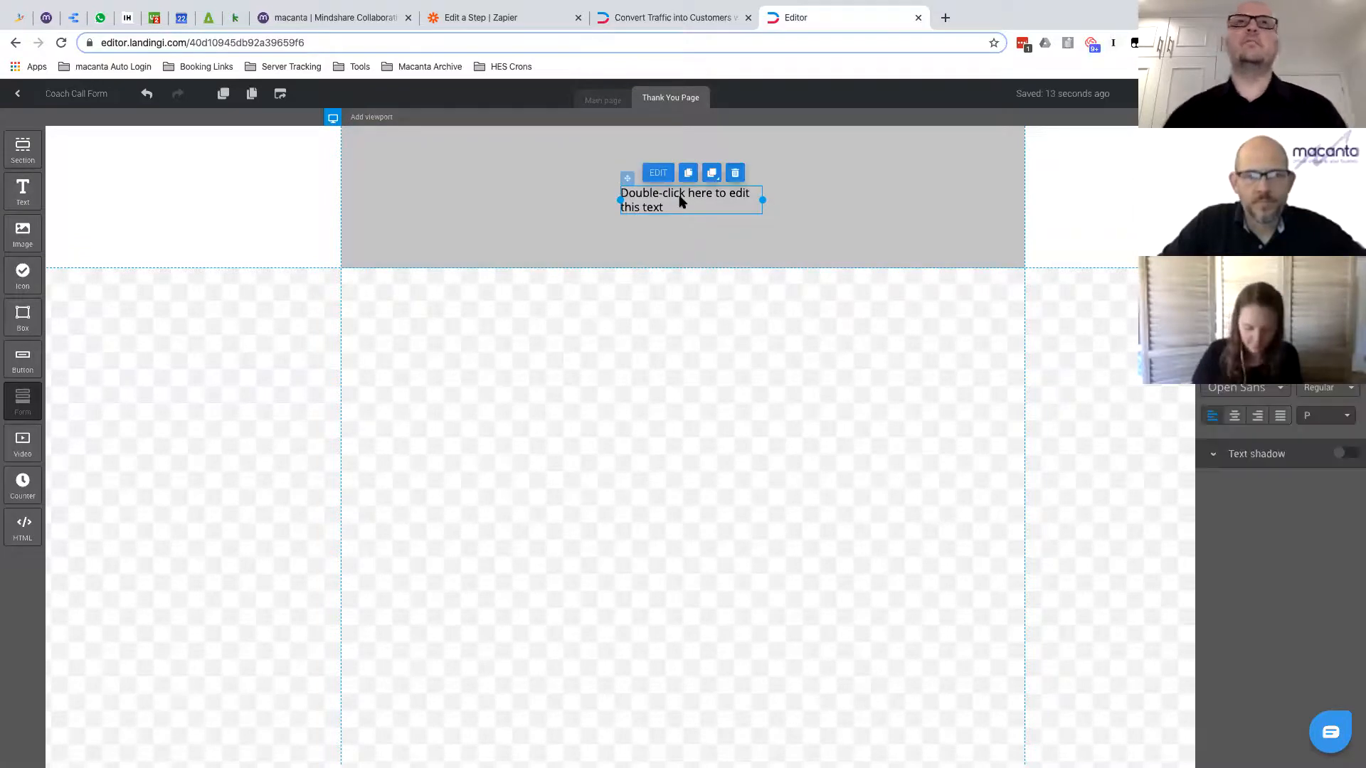
double_click(681, 200)
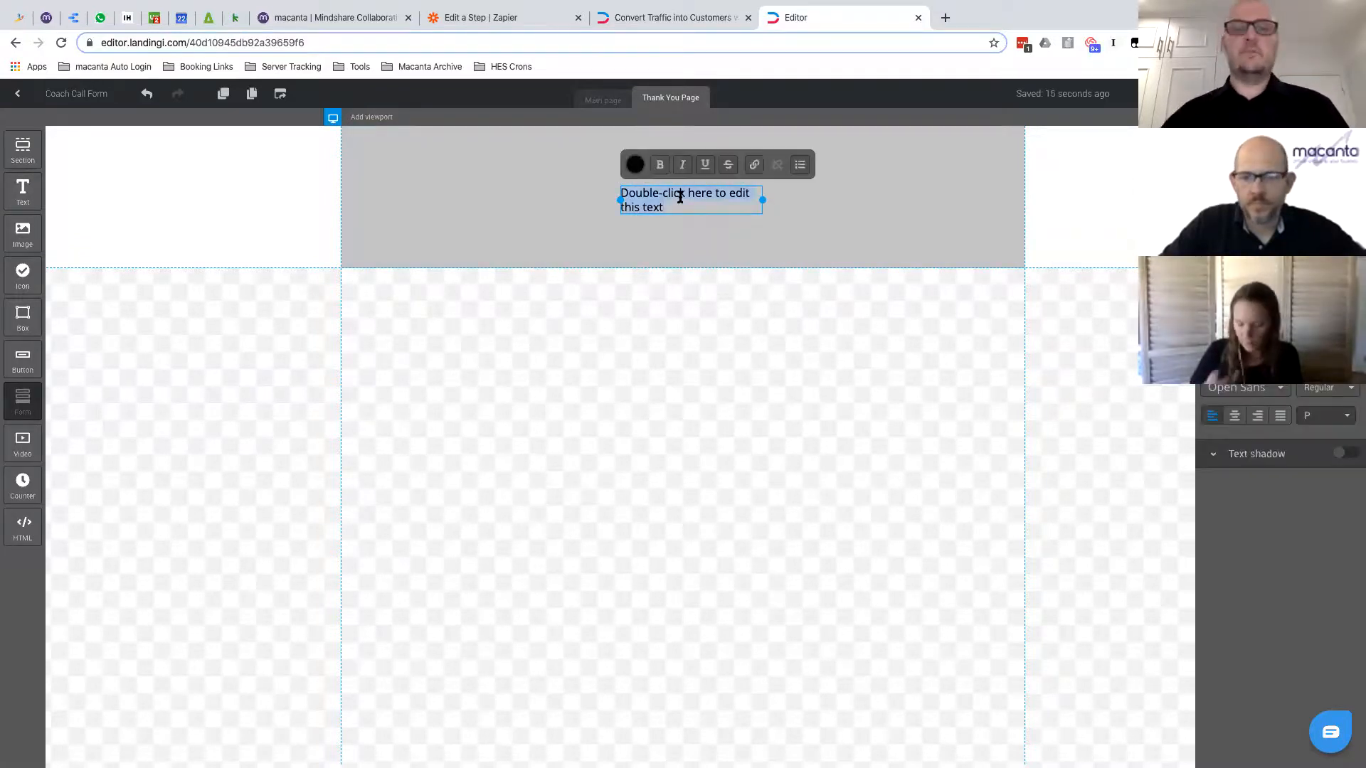
type("Thanks")
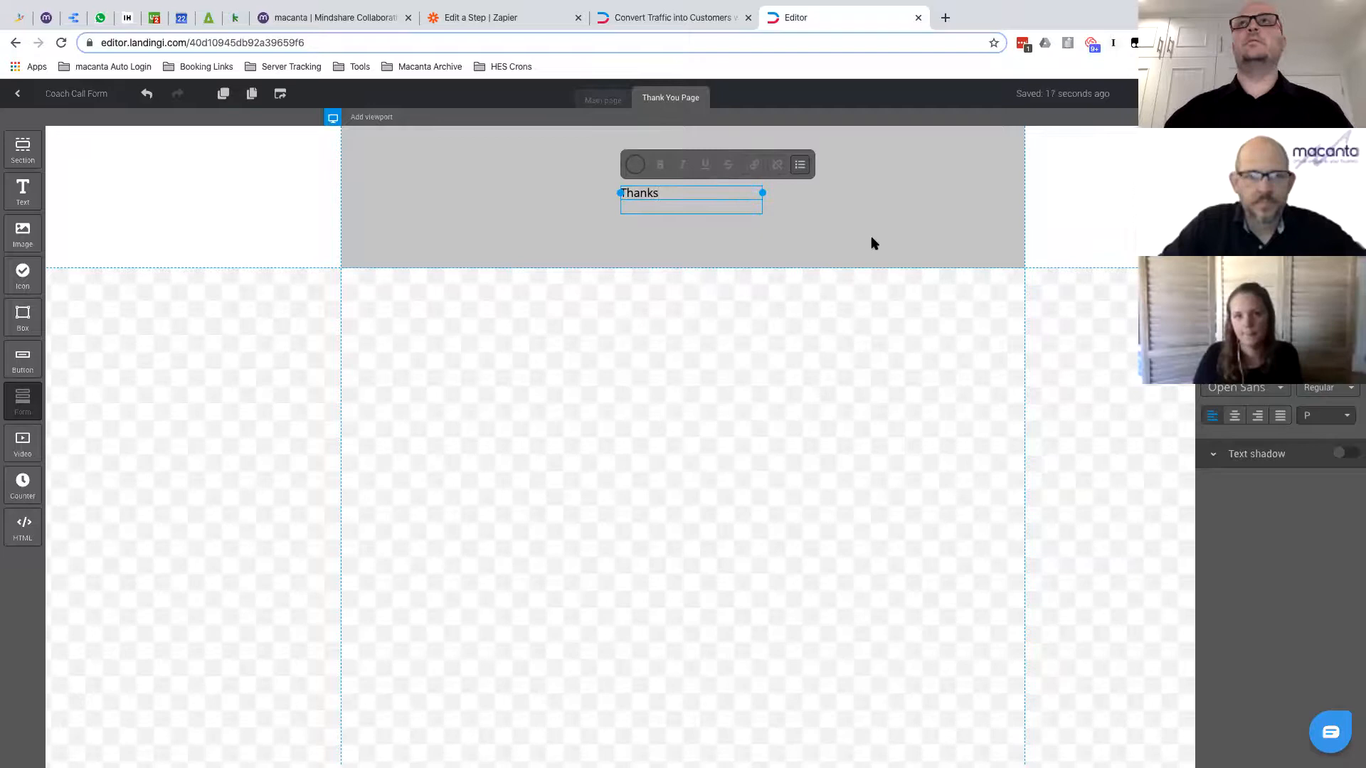
left_click(840, 192)
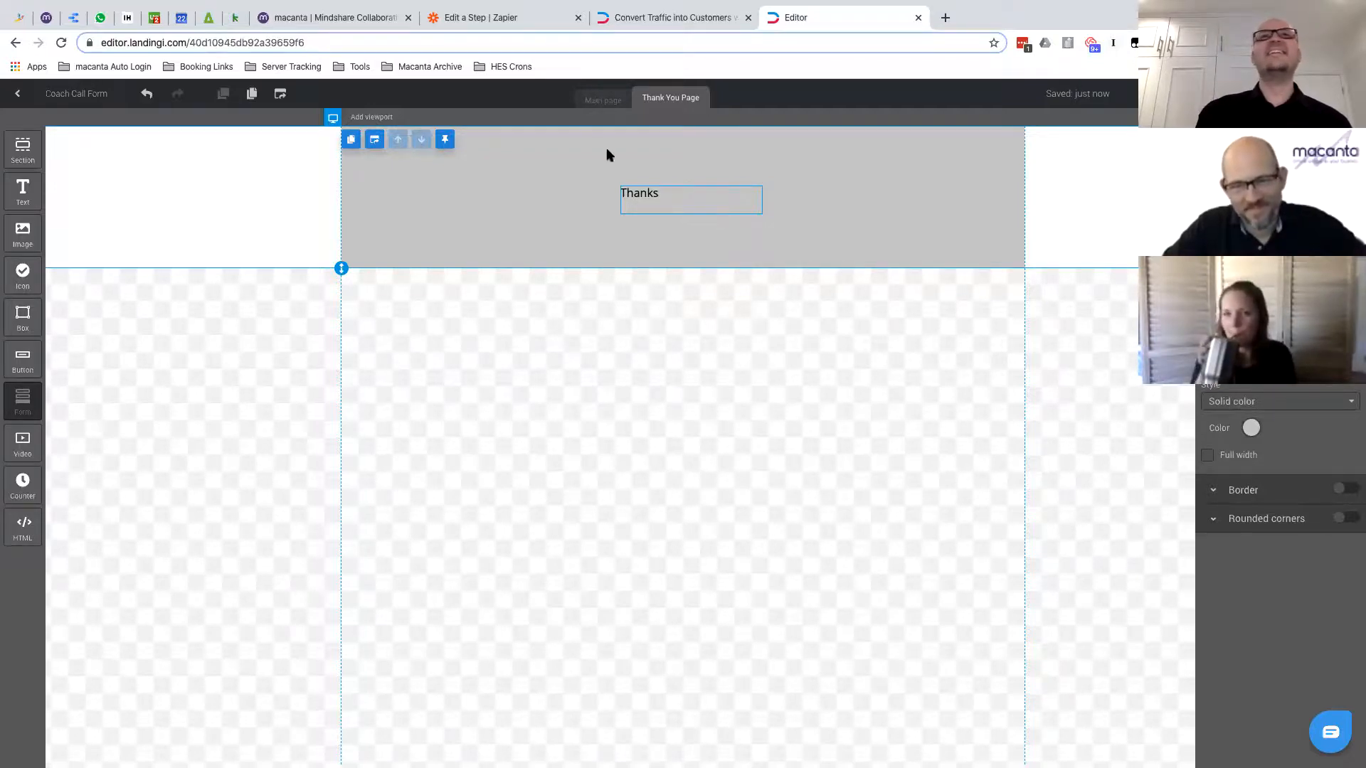
left_click(597, 103)
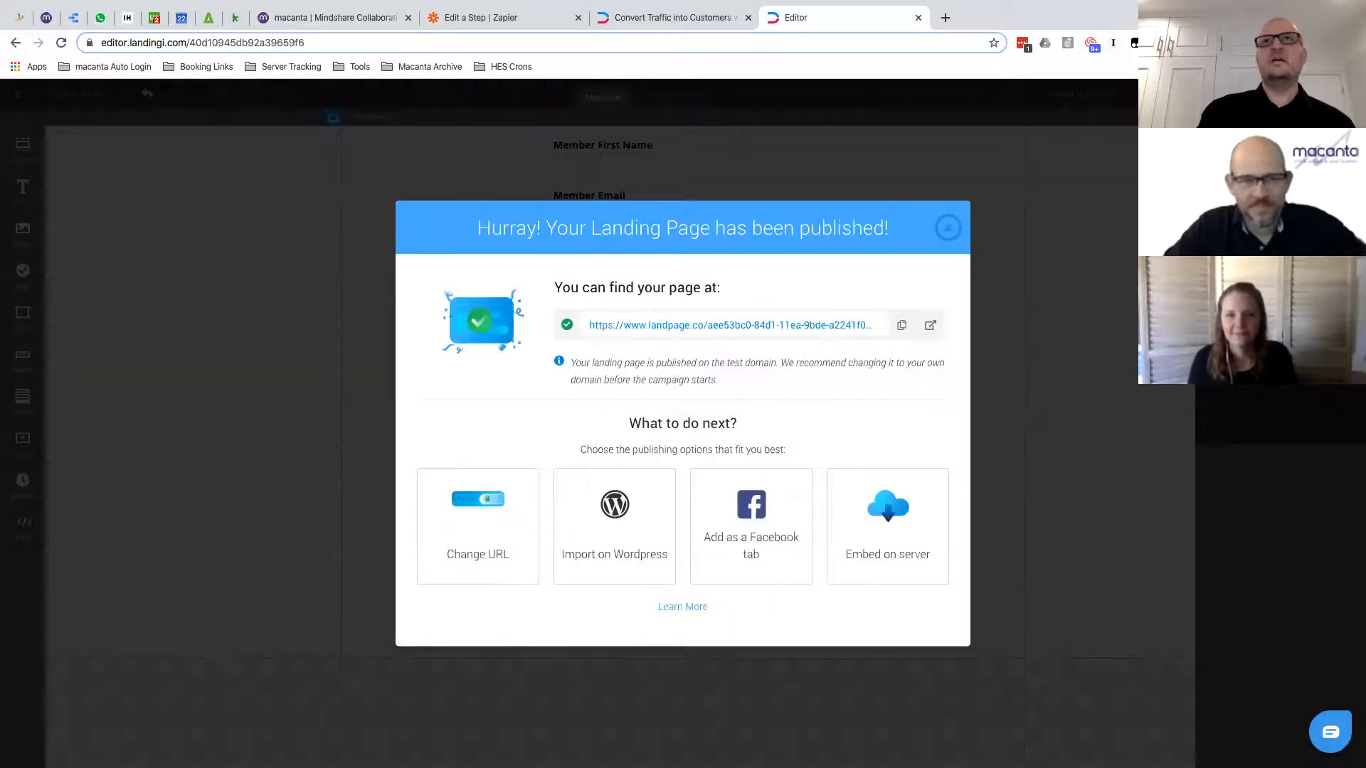
Copy the published page link and load the live Coach Call Form in a new tab
left_click(901, 327)
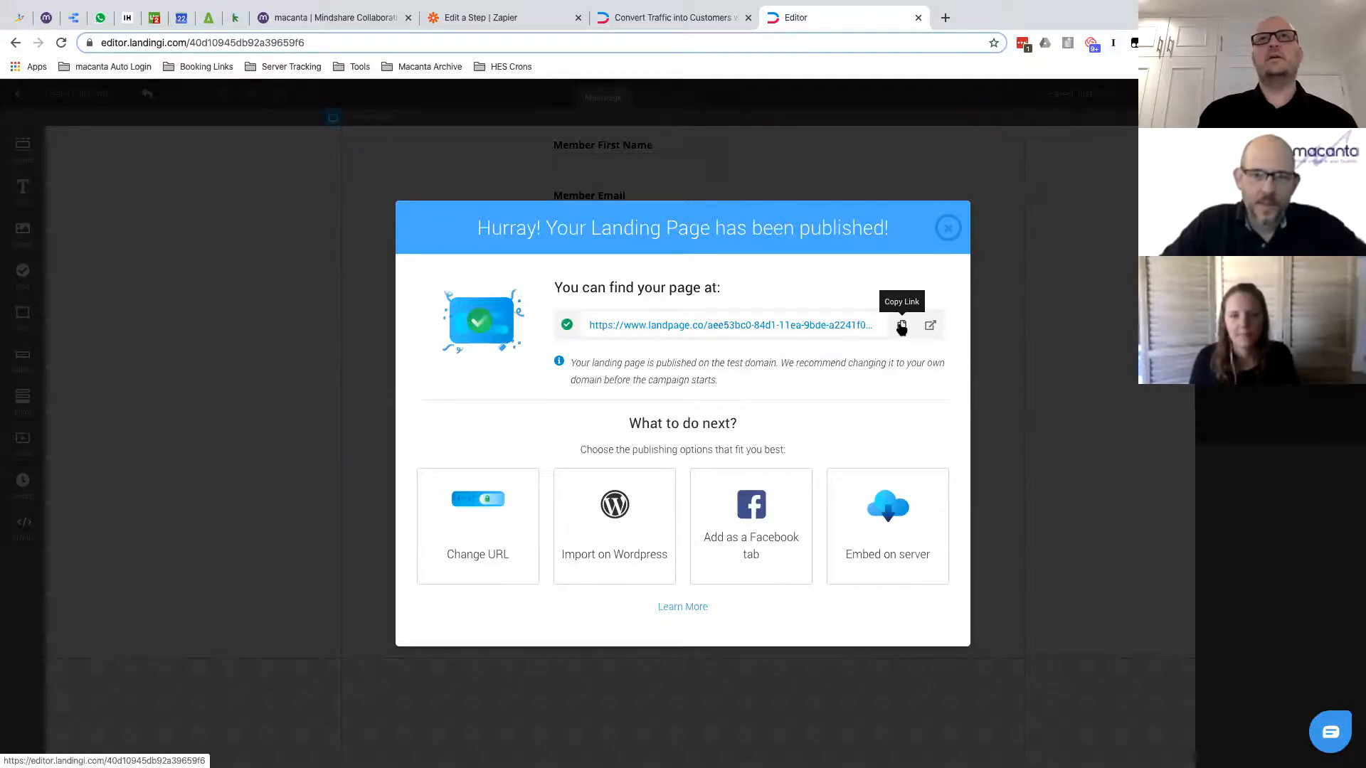
left_click(945, 20)
key("super+v")
key("Return")
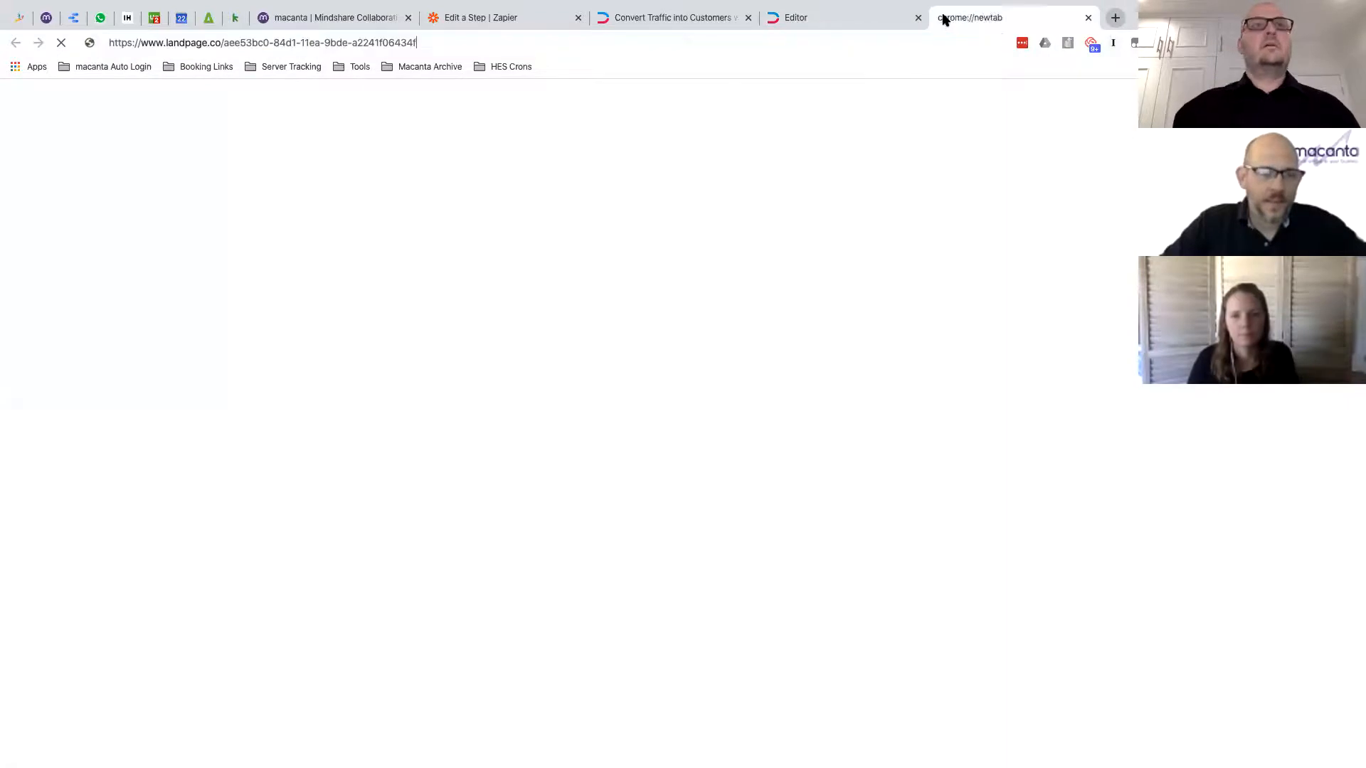
key("Return")
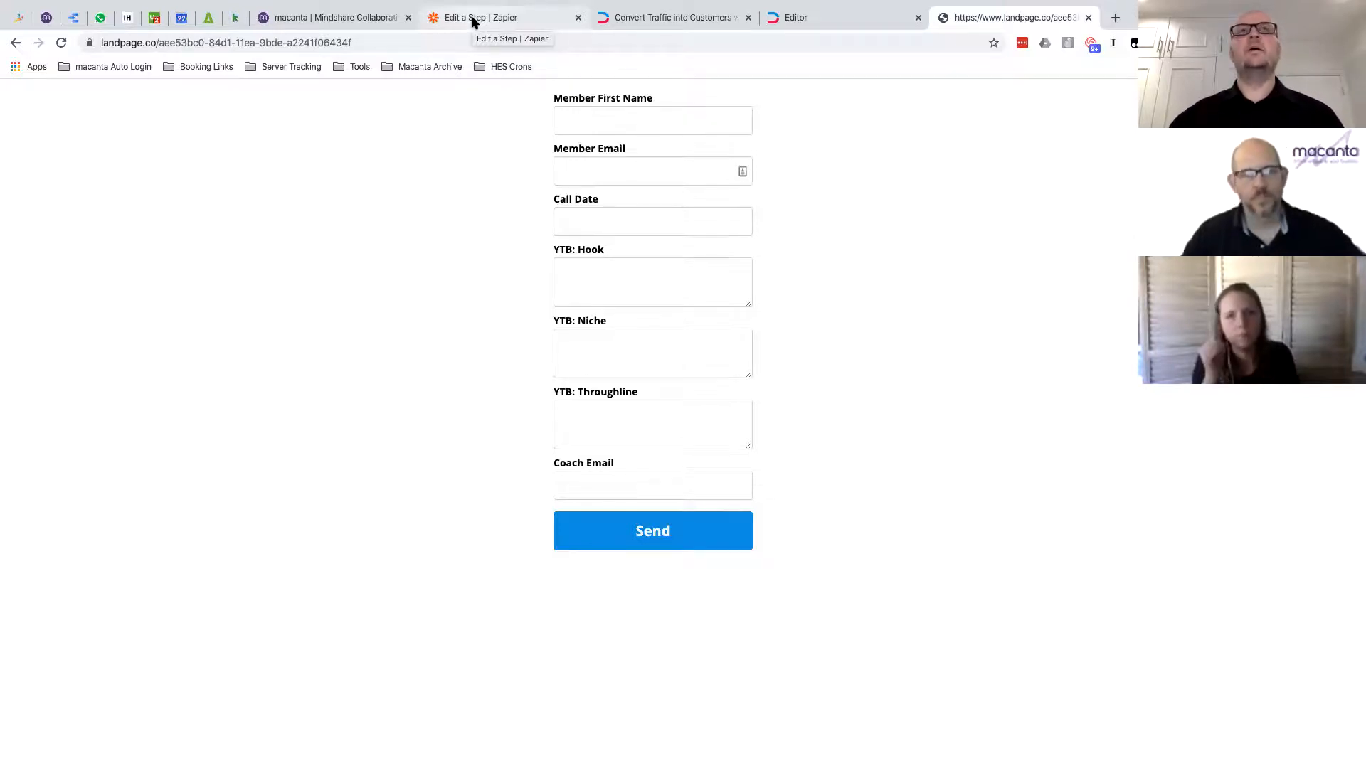
left_click(474, 21)
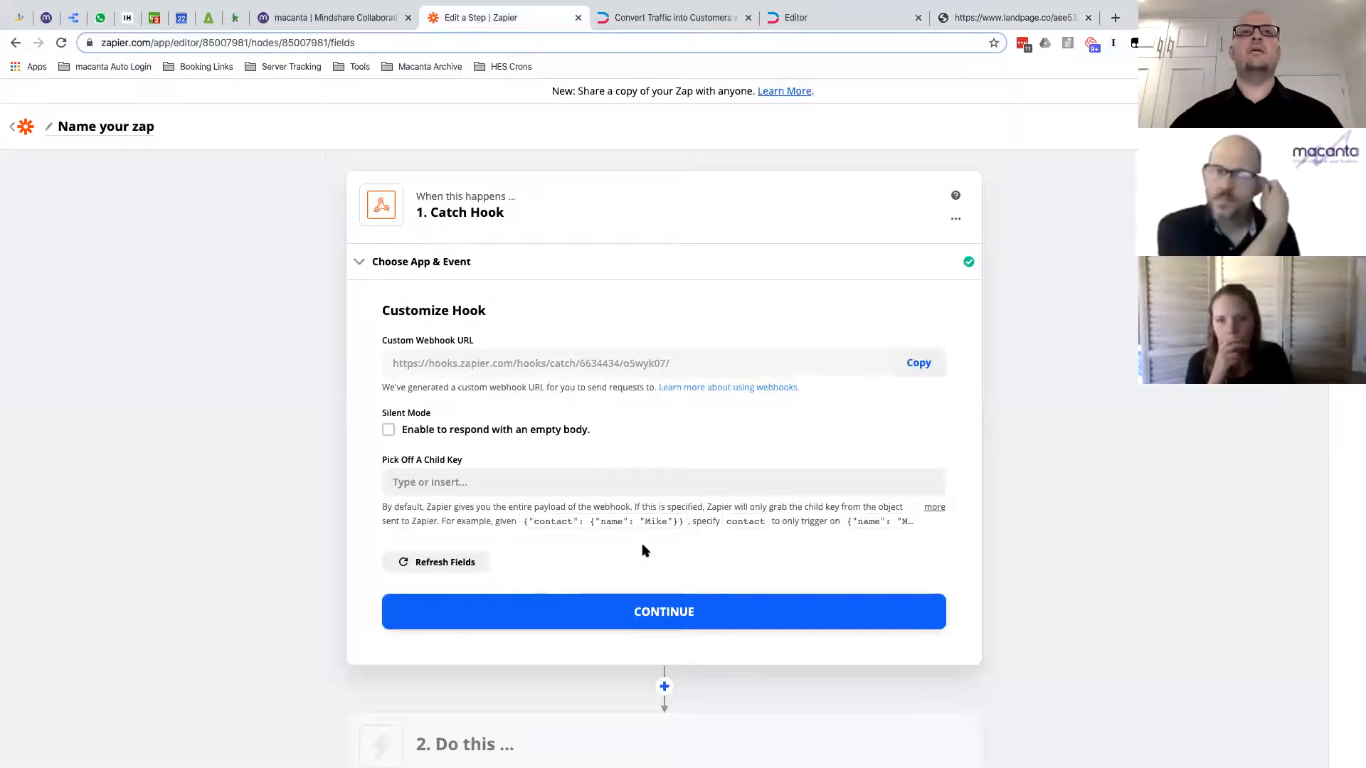
Confirm the Catch Hook customization to reach its test step, then return to the live form
left_click(601, 612)
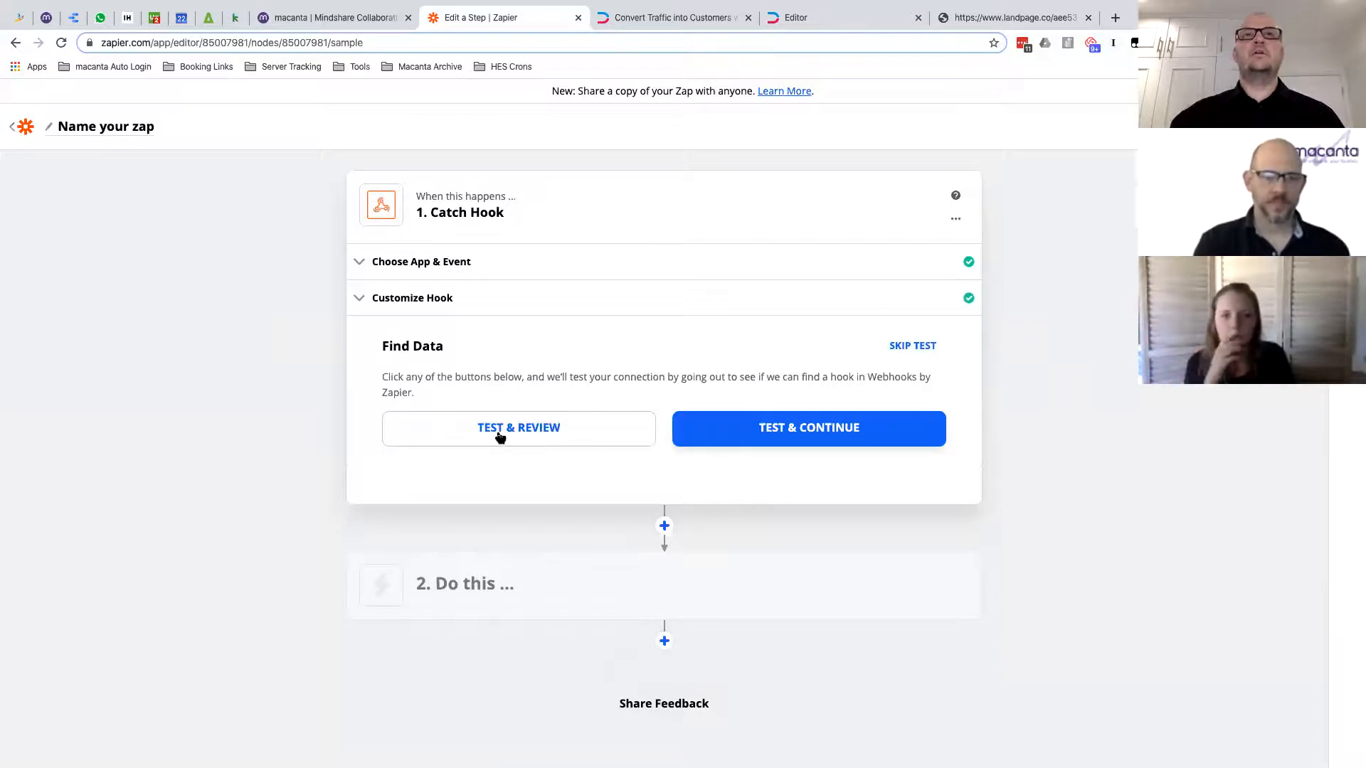
left_click(1007, 19)
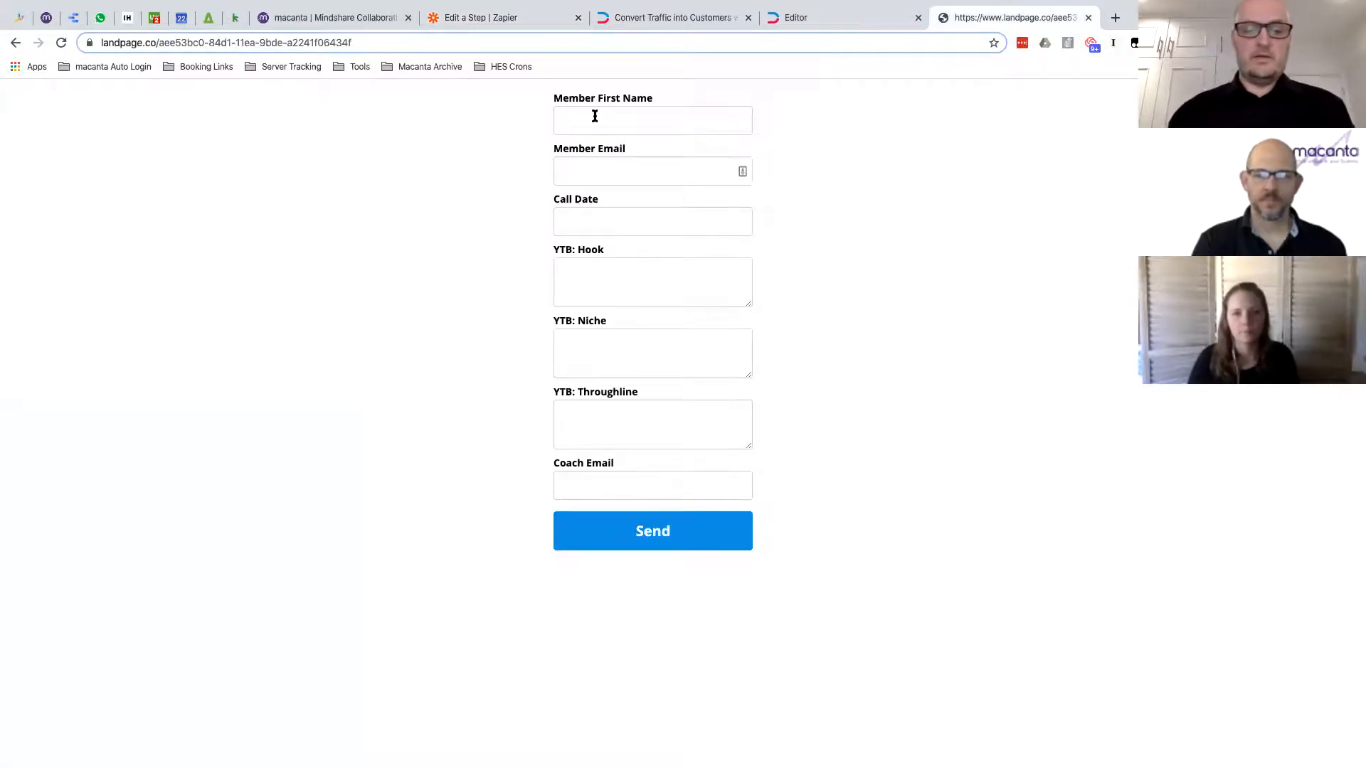
Complete the member's email field and set the Call Date to 29 April 2020
type("Erwin")
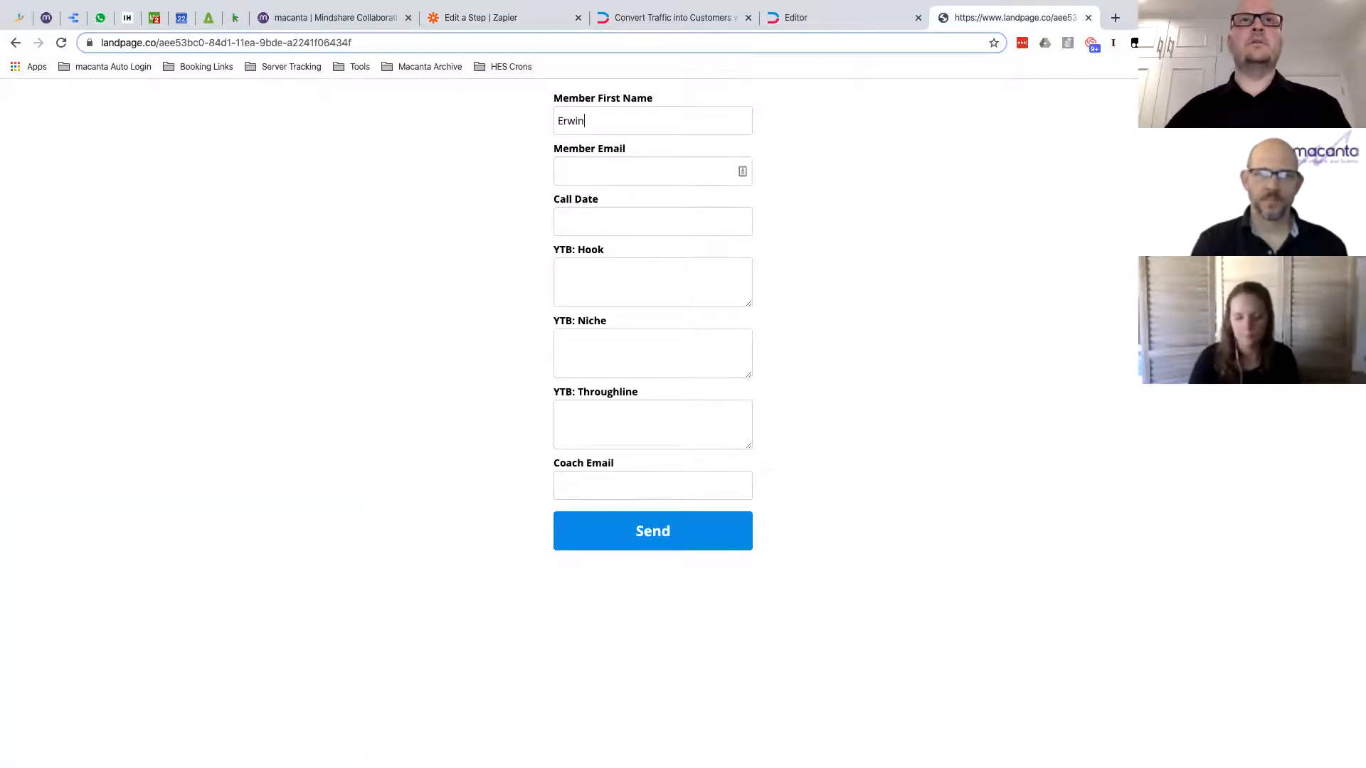
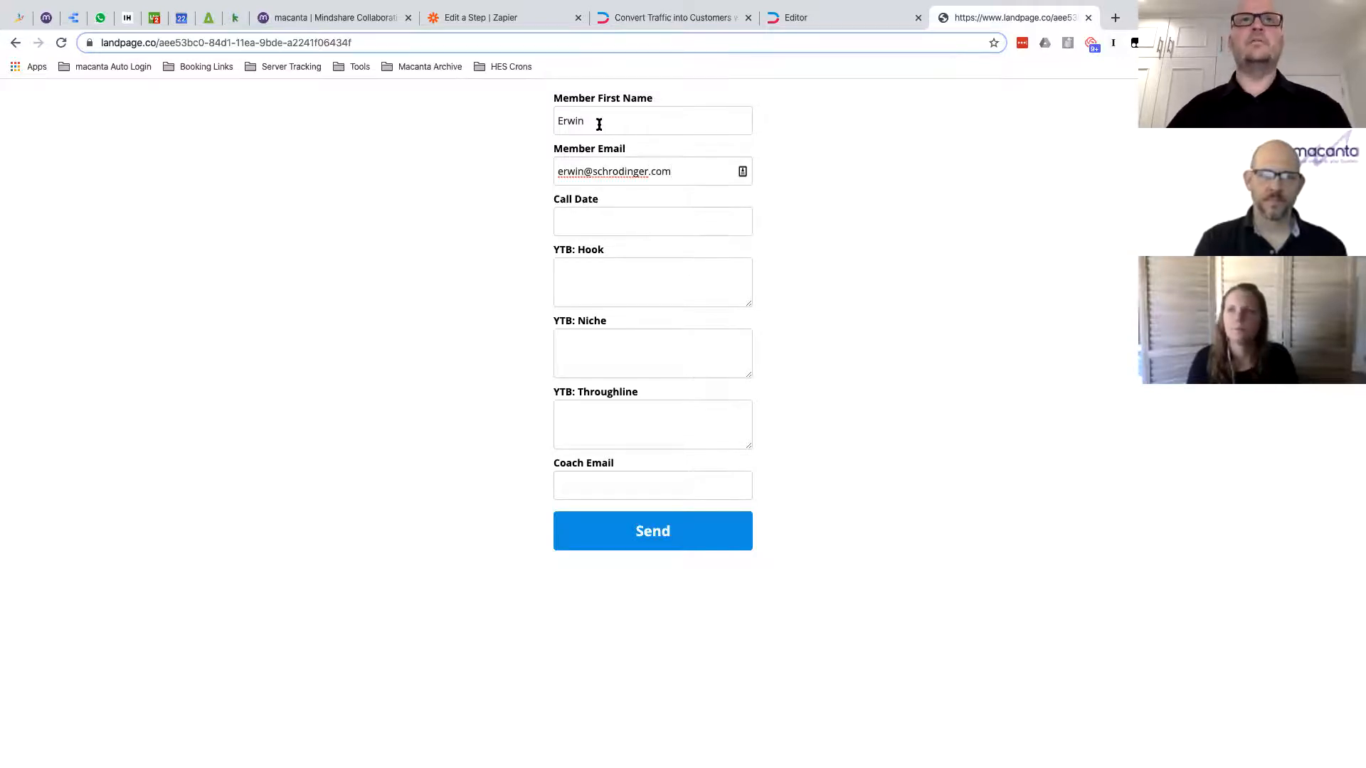
left_click(622, 218)
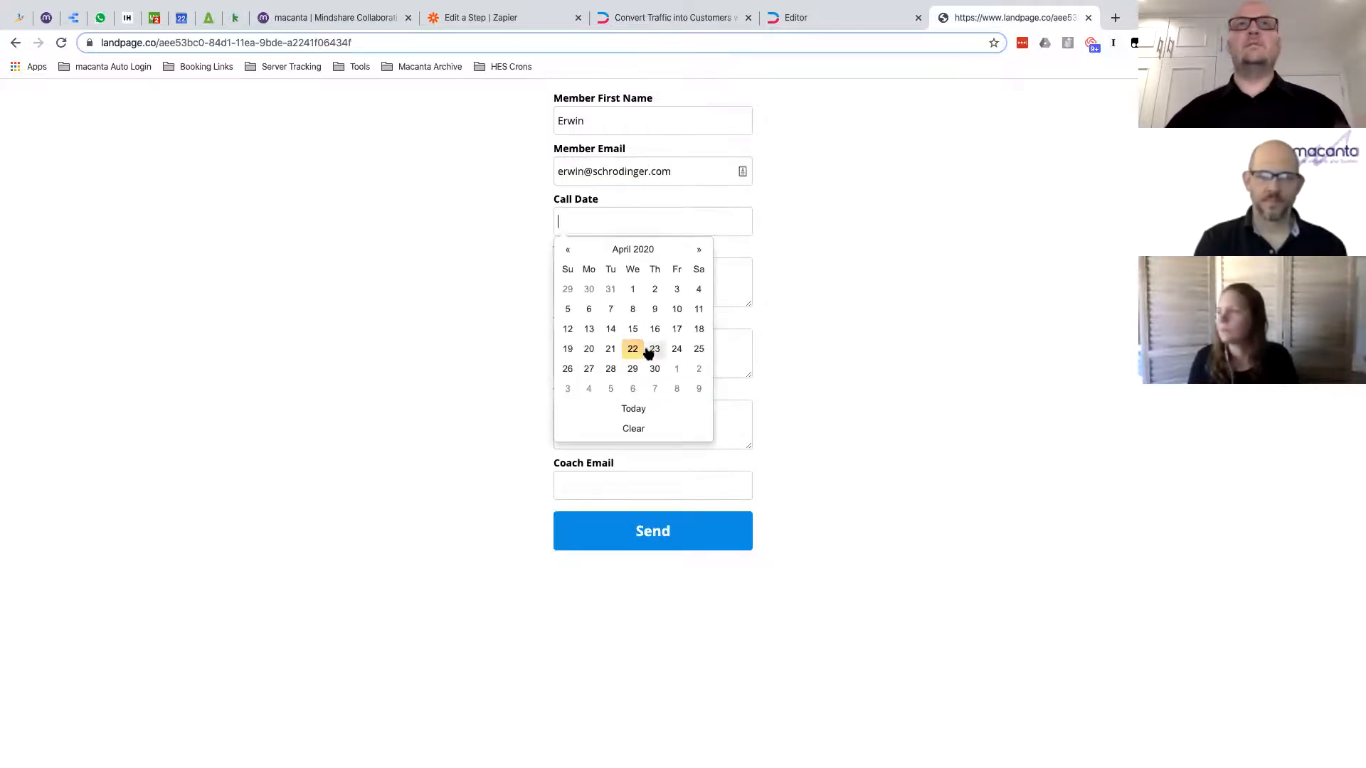
left_click(632, 368)
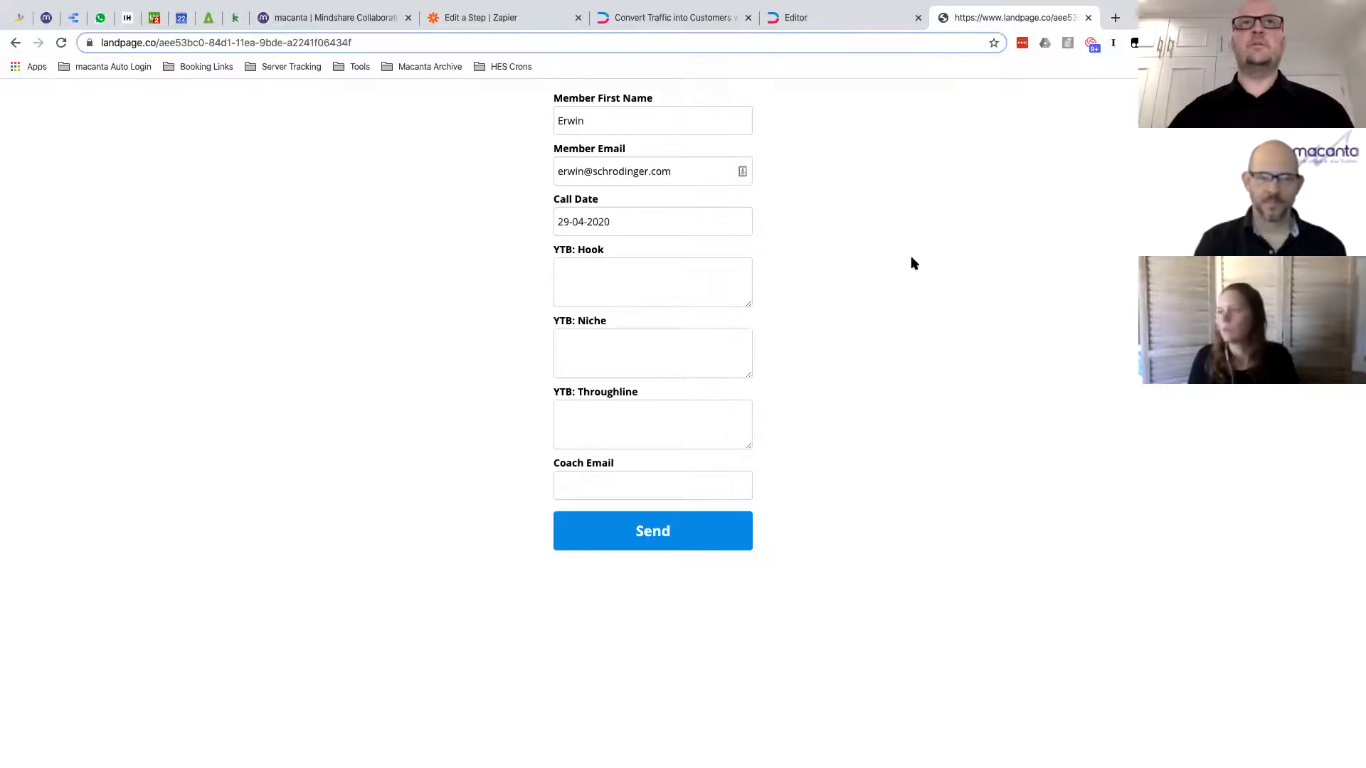
Fill YTB: Hook with 'YTB Hook Det' and YTB: Niche with the matching Niche text
left_click(566, 274)
type("YTB Hook Details")
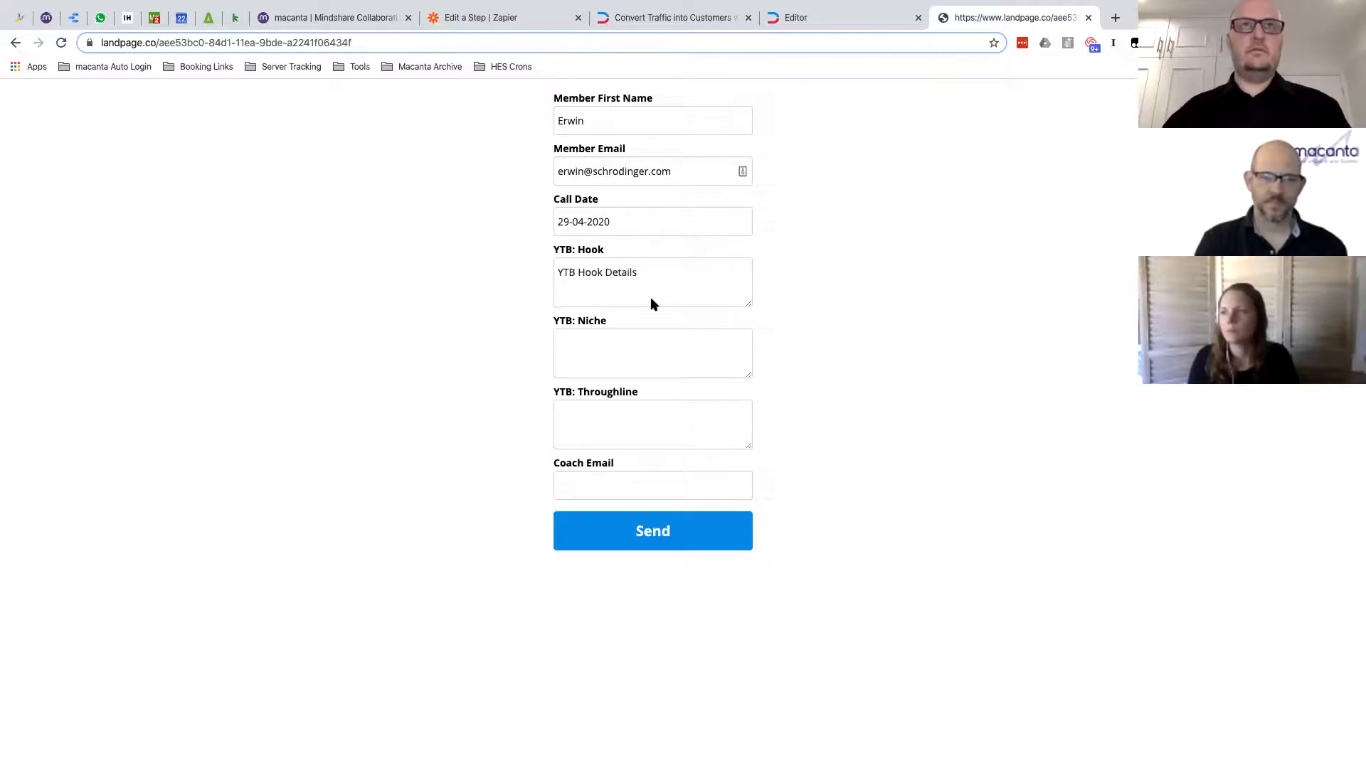
key("super+a")
key("super+c")
left_click(588, 348)
key("super+v")
double_click(585, 344)
type("Niche")
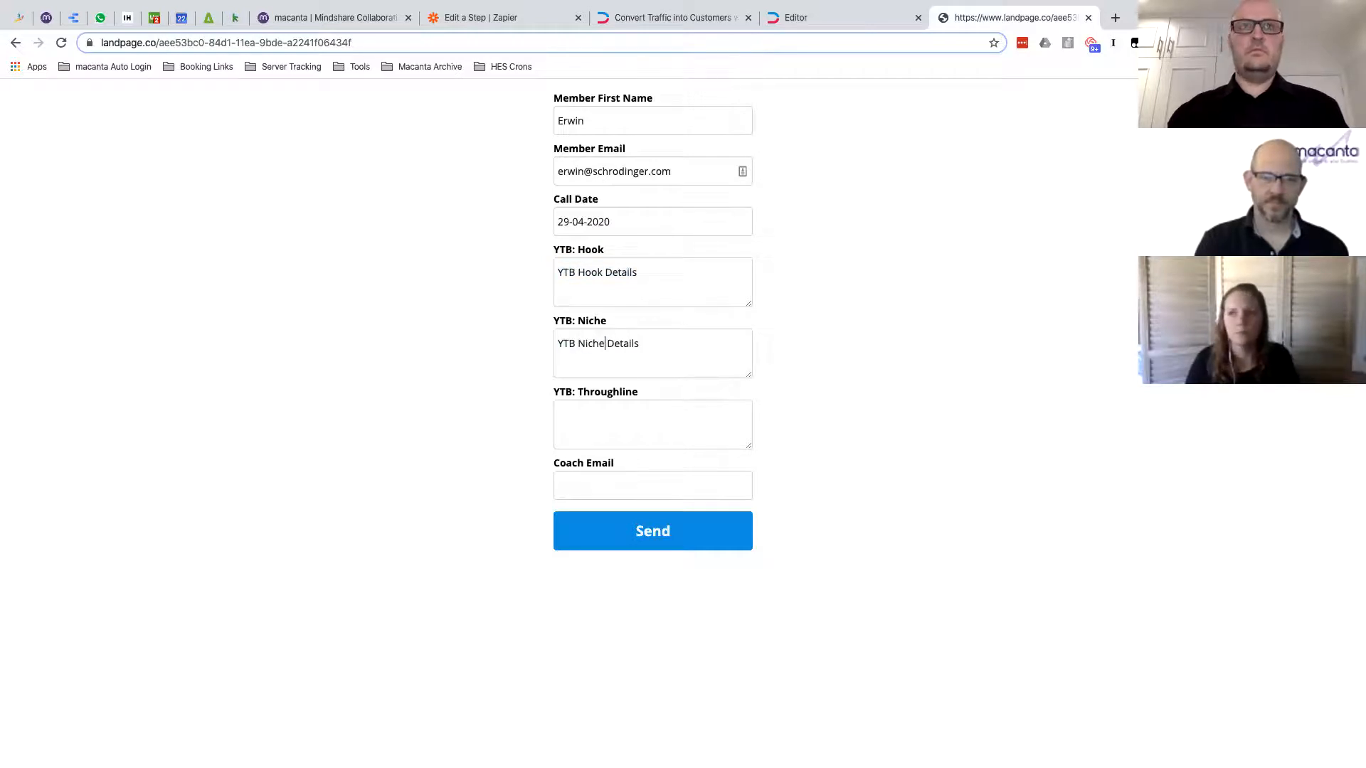
Fill YTB: Throughline with Throughline text, enter the coach's email, and send the form
left_click(588, 417)
key("super+v")
double_click(587, 415)
left_click(637, 415, "shift")
type("Thr")
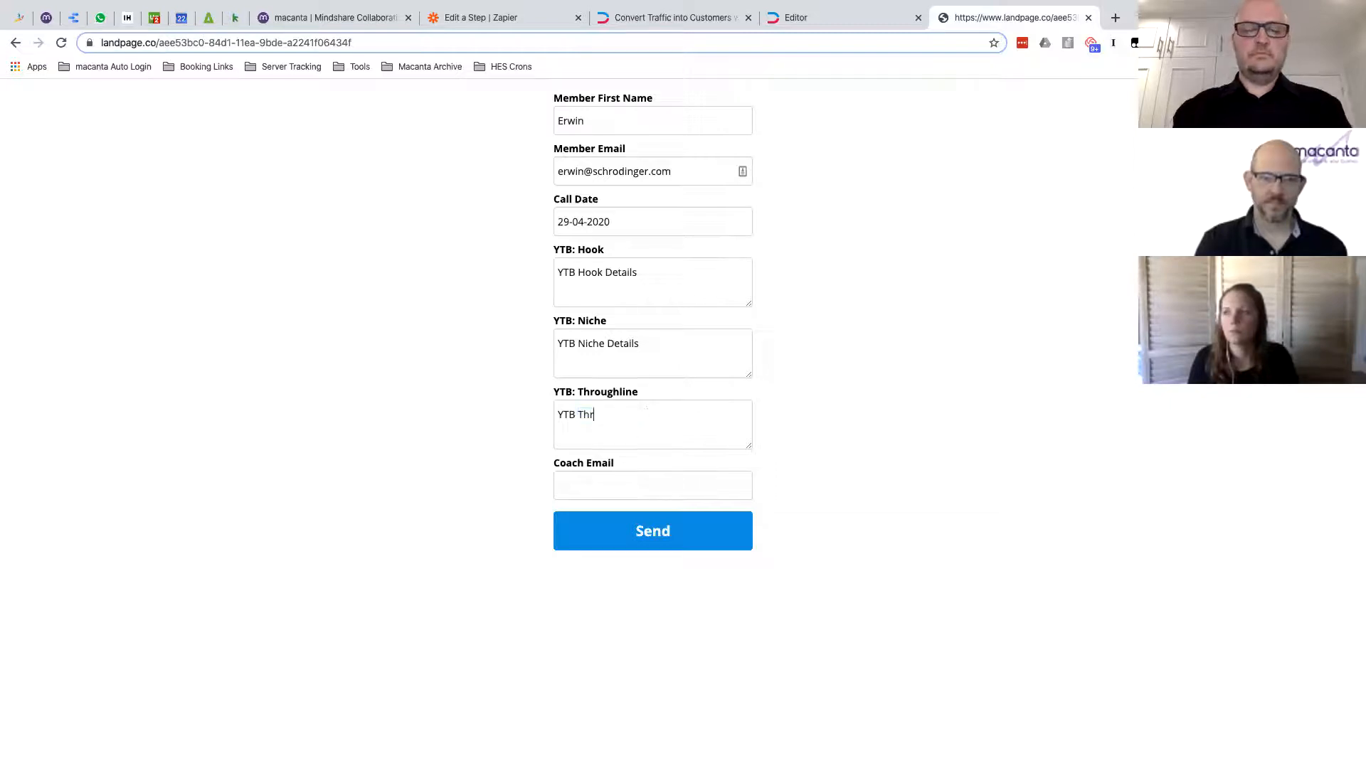
type("oughline")
left_click(689, 485)
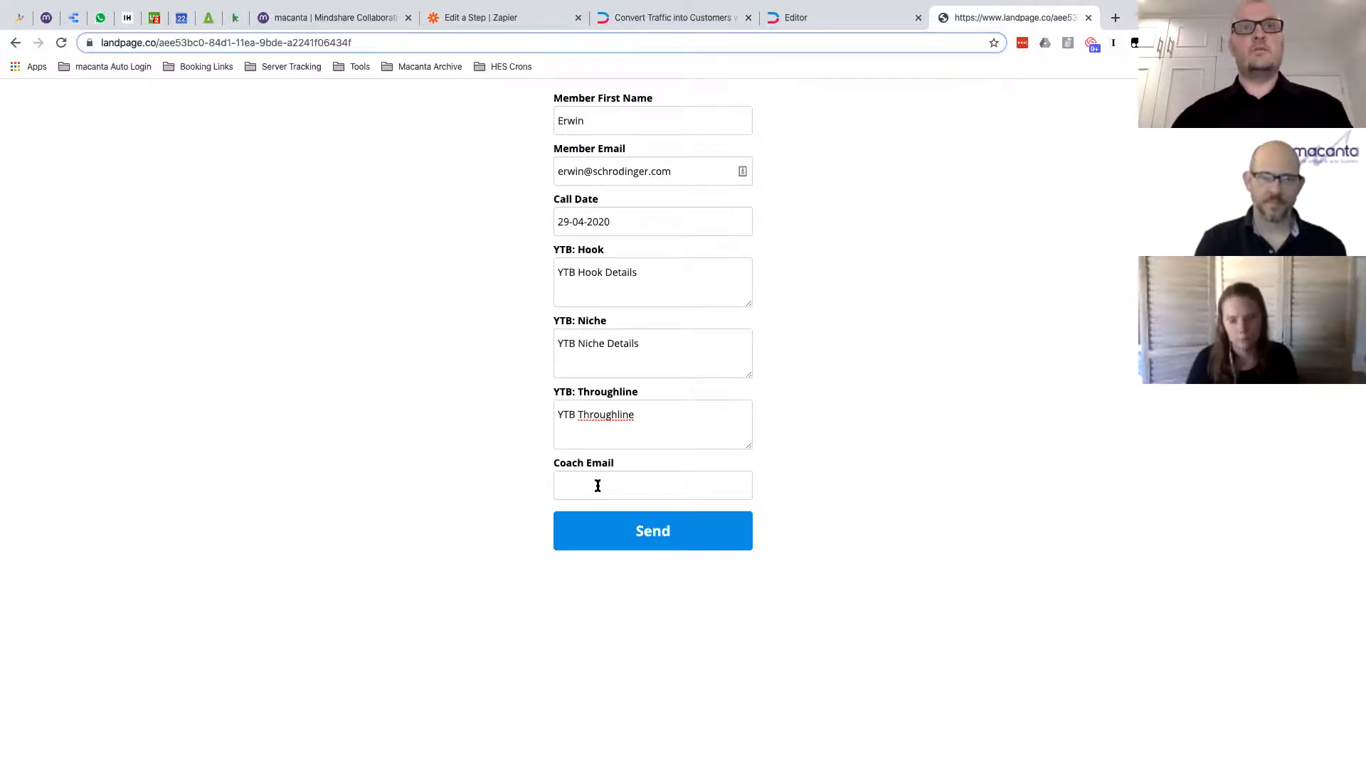
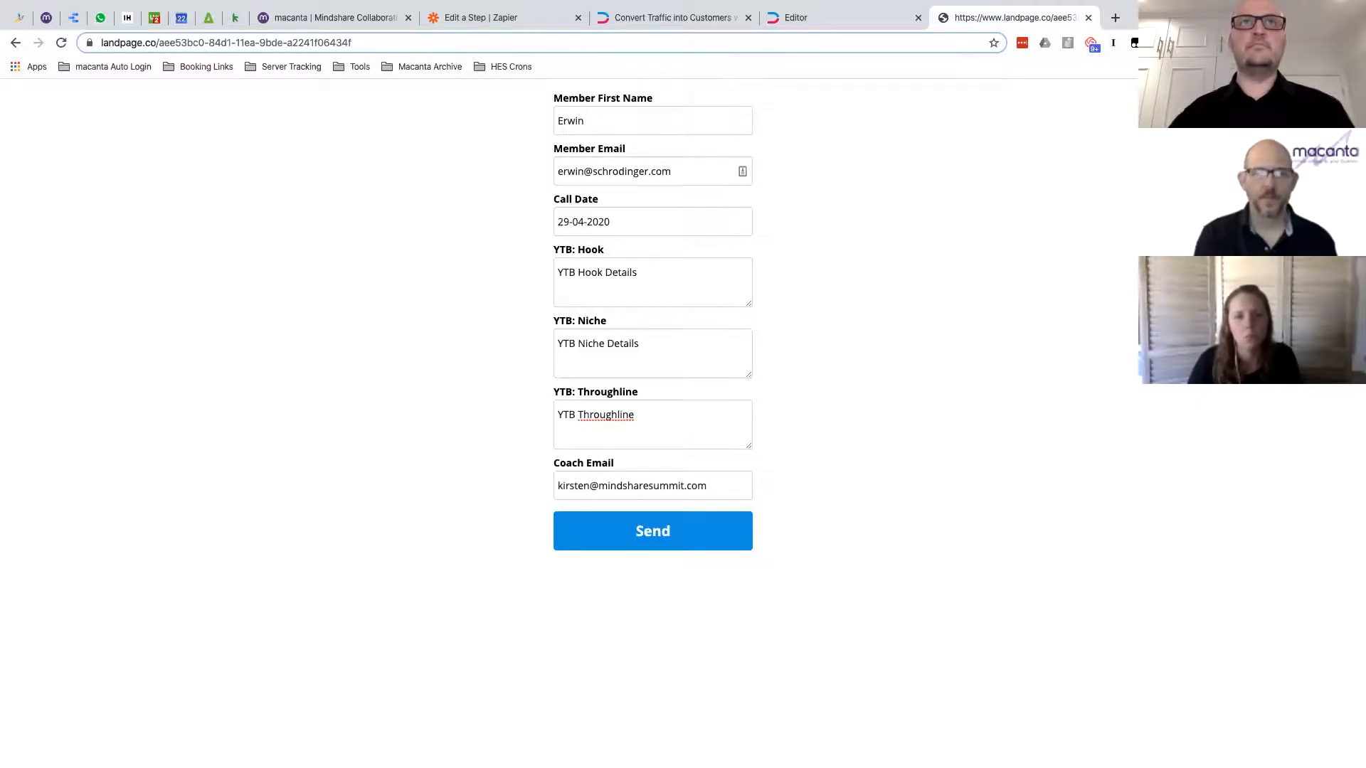
left_click(653, 537)
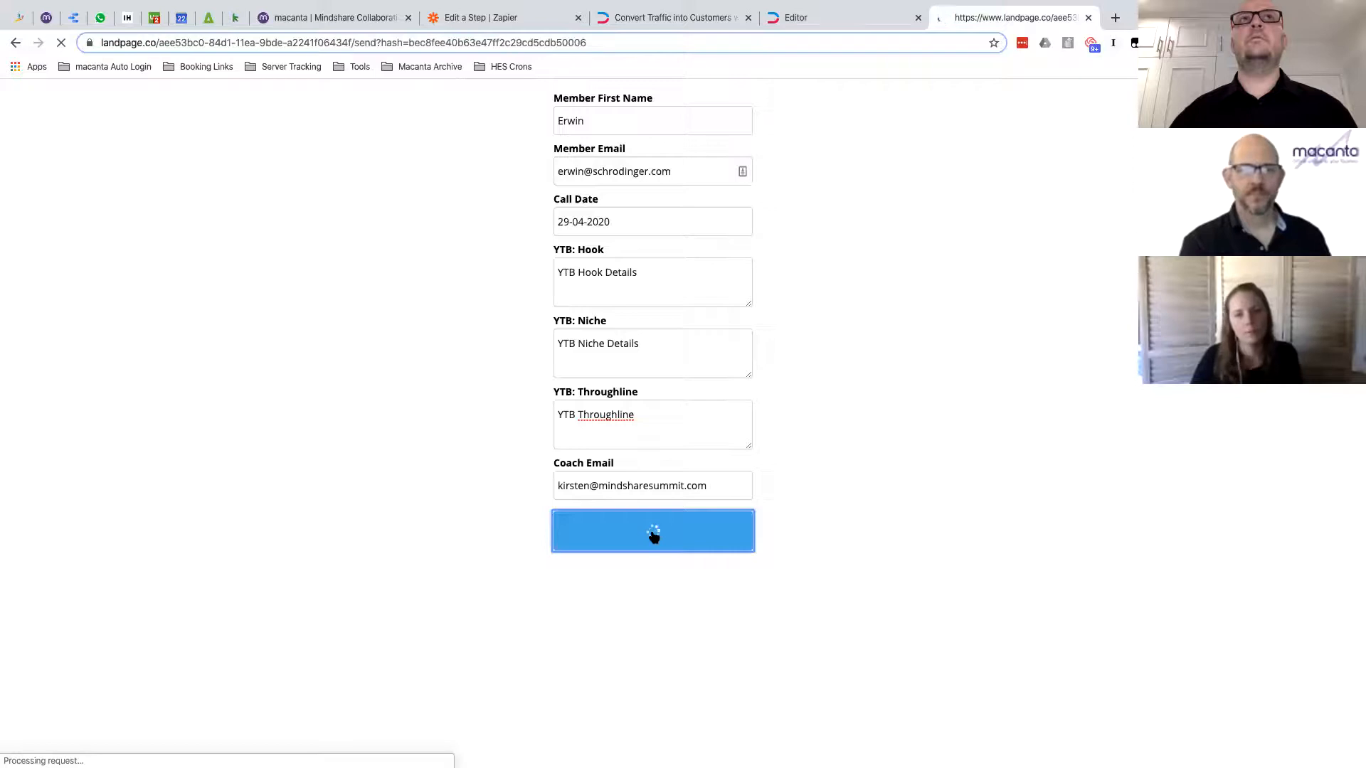
Retest the Catch Hook until the Landingi submission arrives, and accept it as sample data
left_click(496, 16)
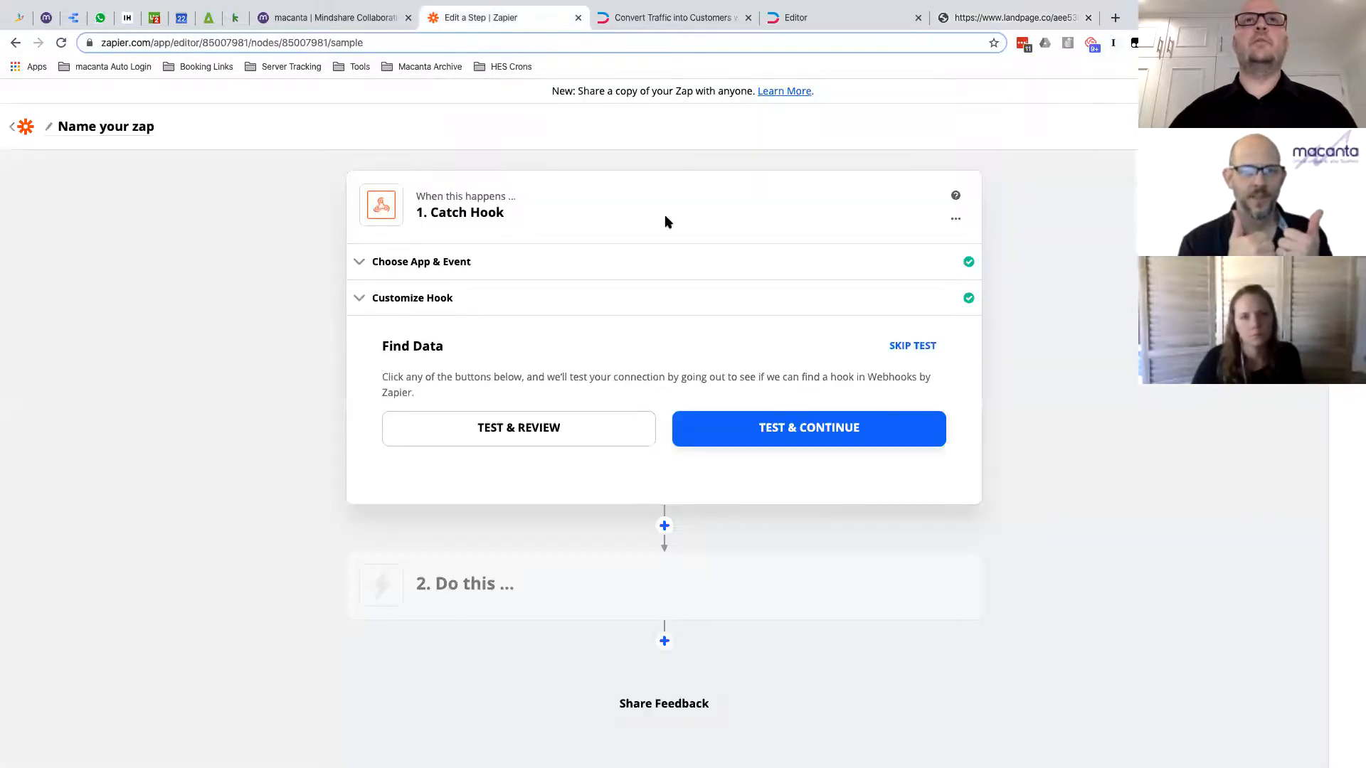
left_click(522, 429)
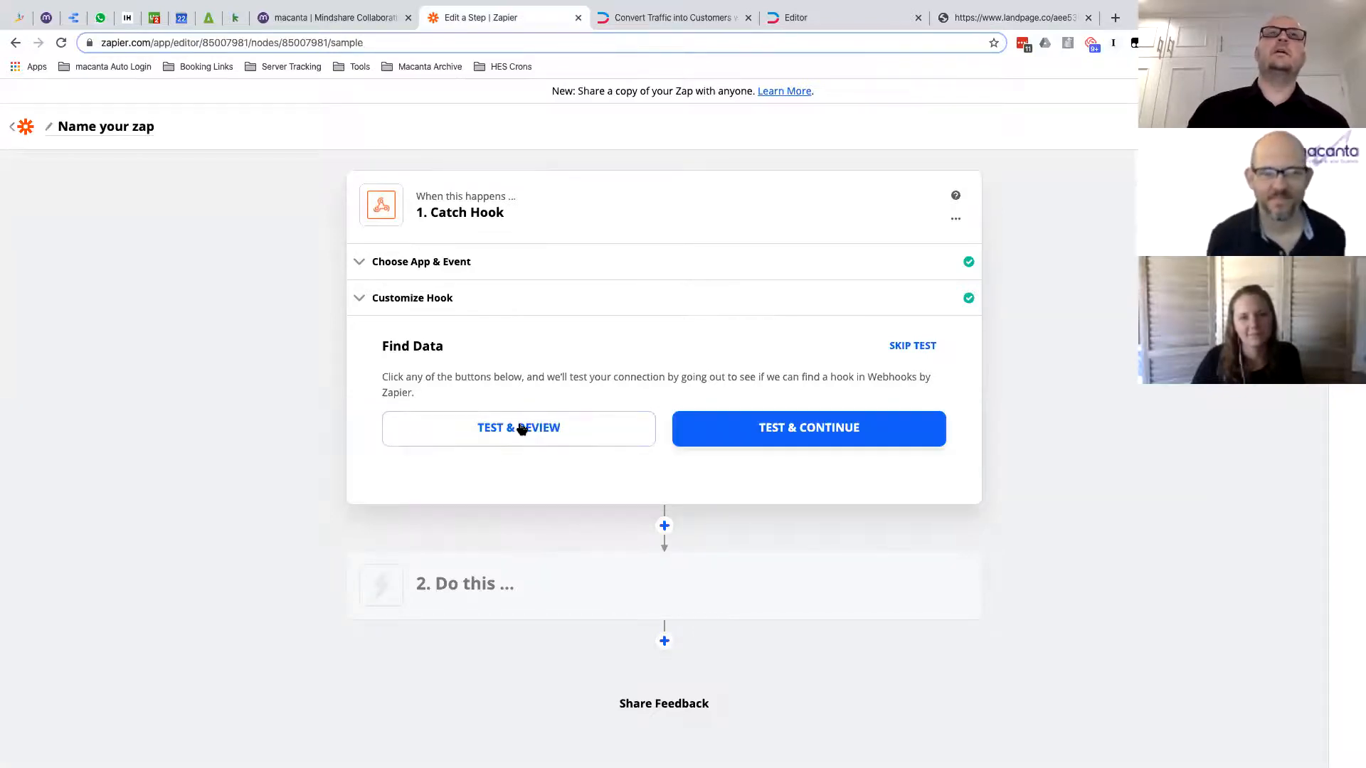
left_click(517, 436)
left_click(522, 429)
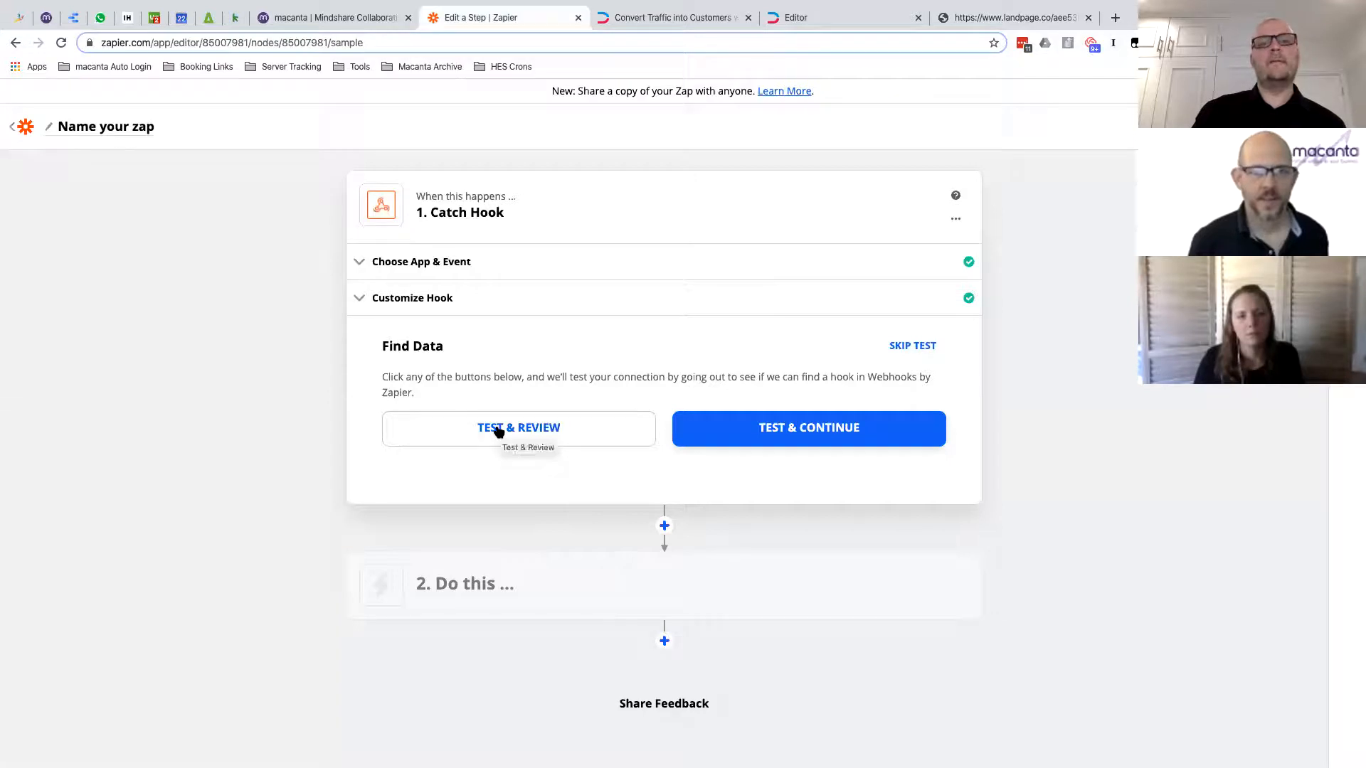
left_click(498, 430)
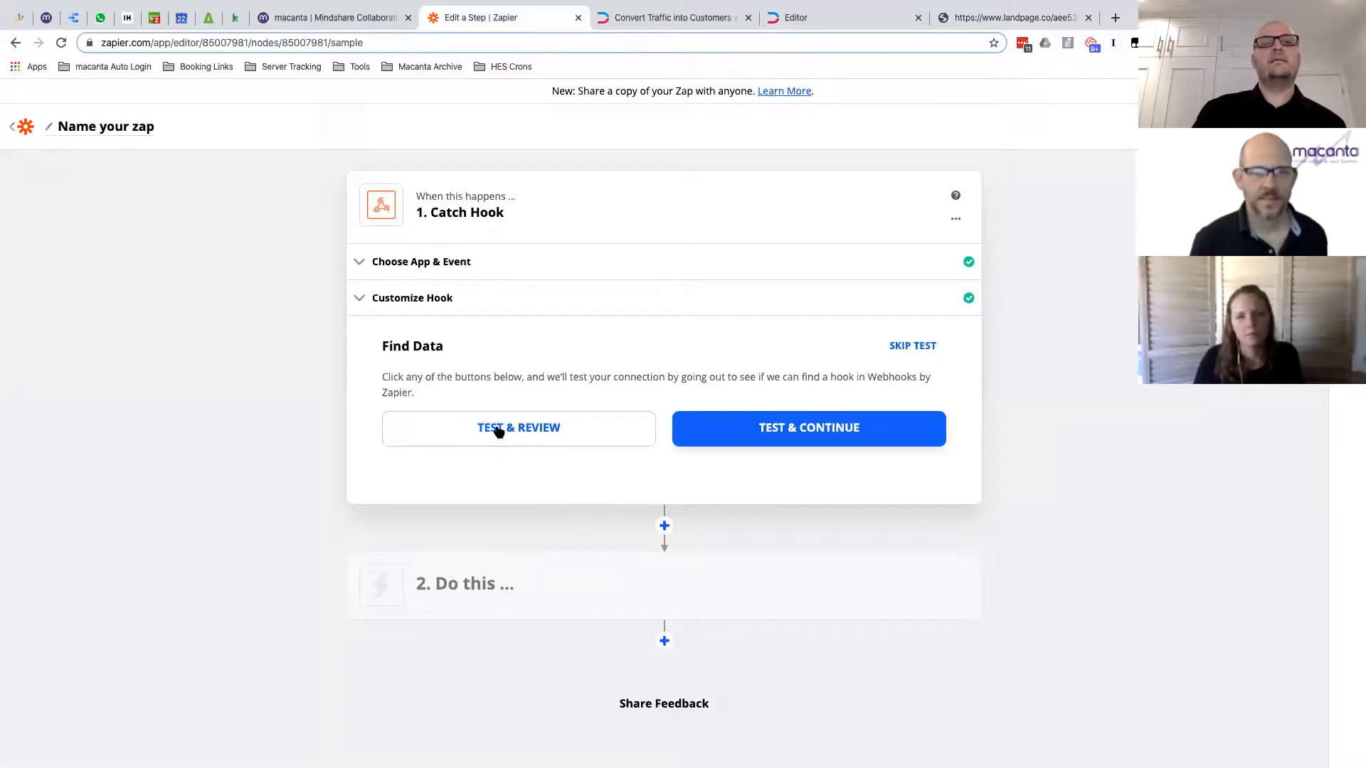
left_click(525, 443)
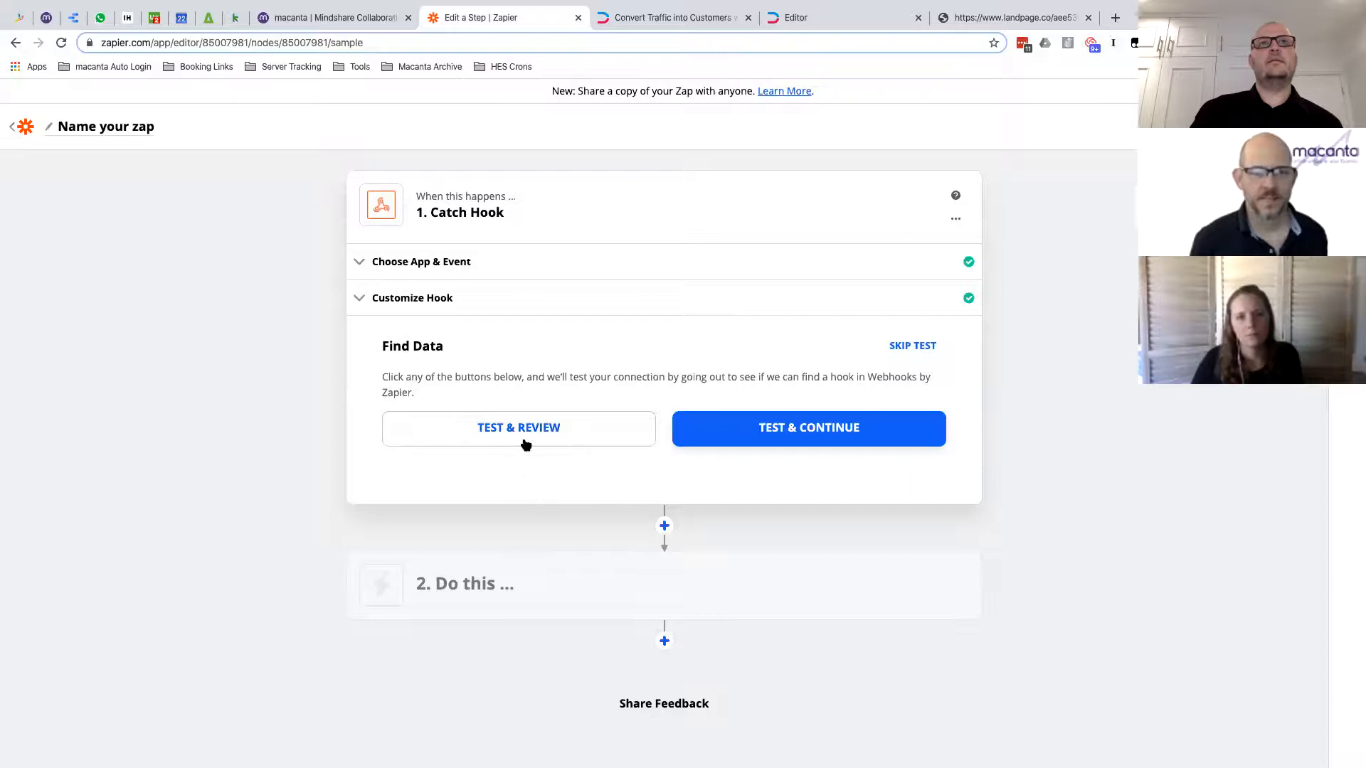
left_click(522, 427)
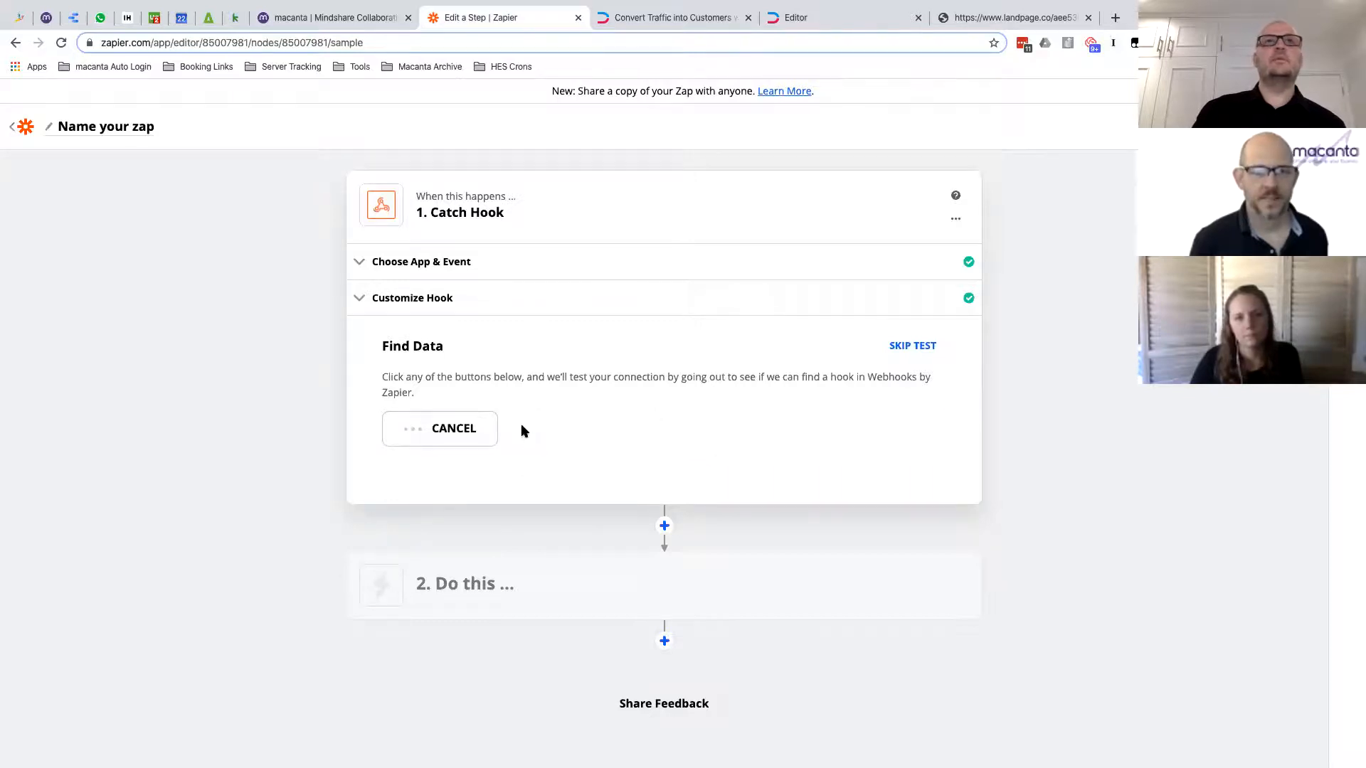
scroll(374, 437, "down", 3)
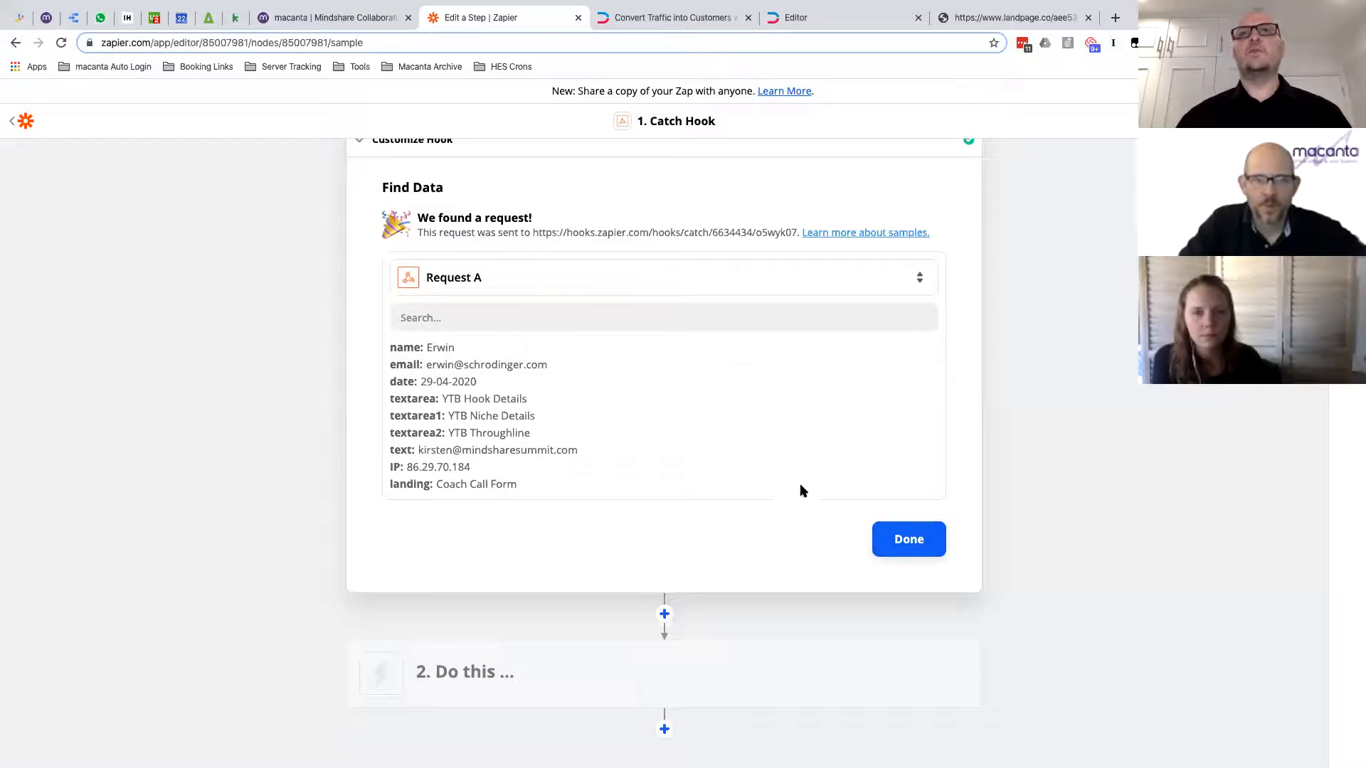
left_click(908, 543)
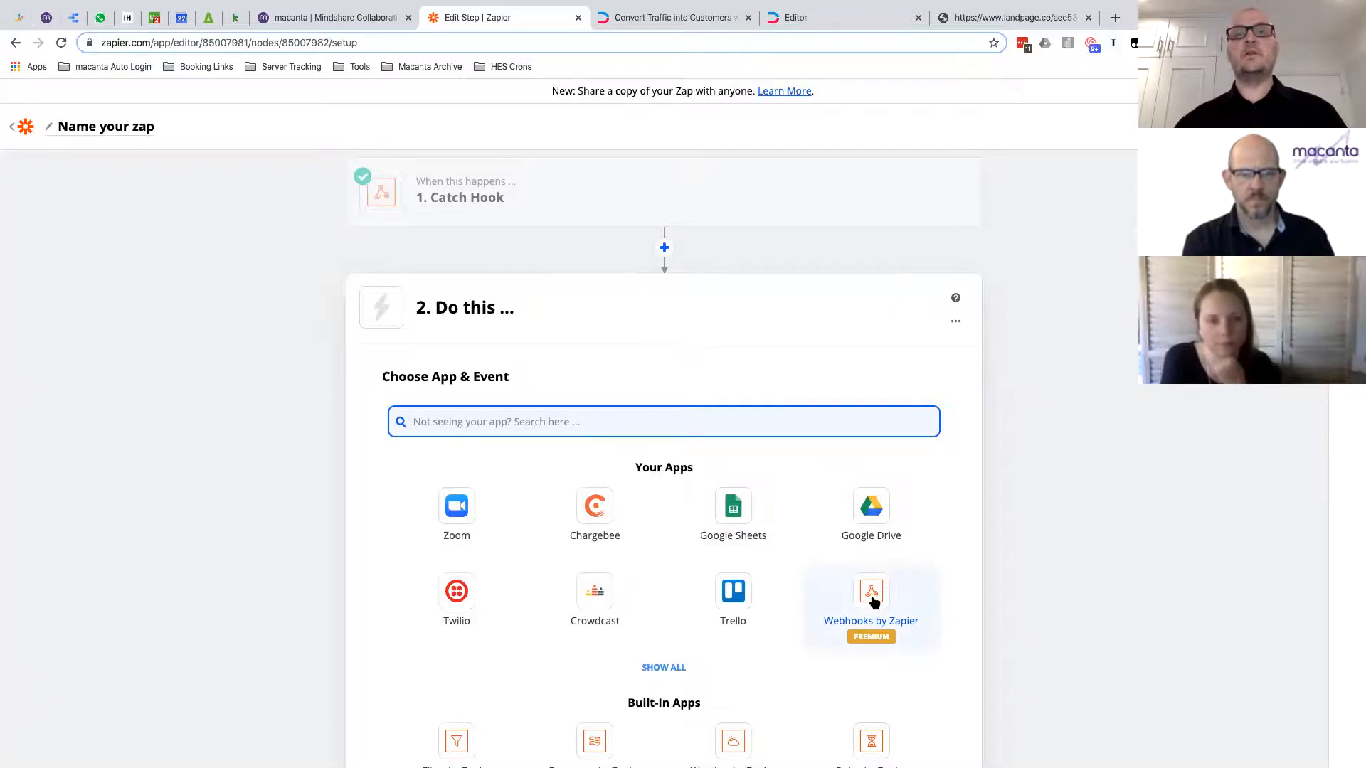
Use Webhooks by Zapier for step 2, rename it 'Get Member ID', and choose POST
left_click(873, 599)
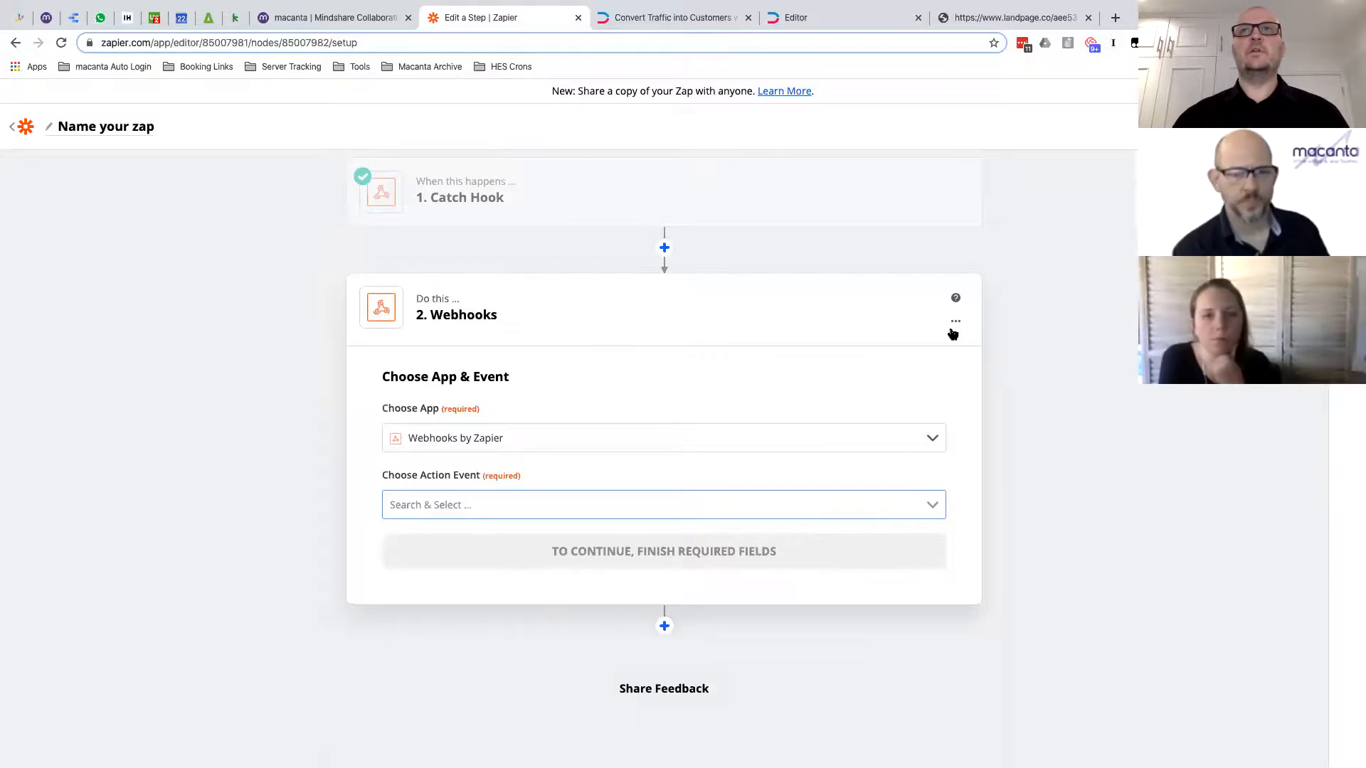
left_click(955, 323)
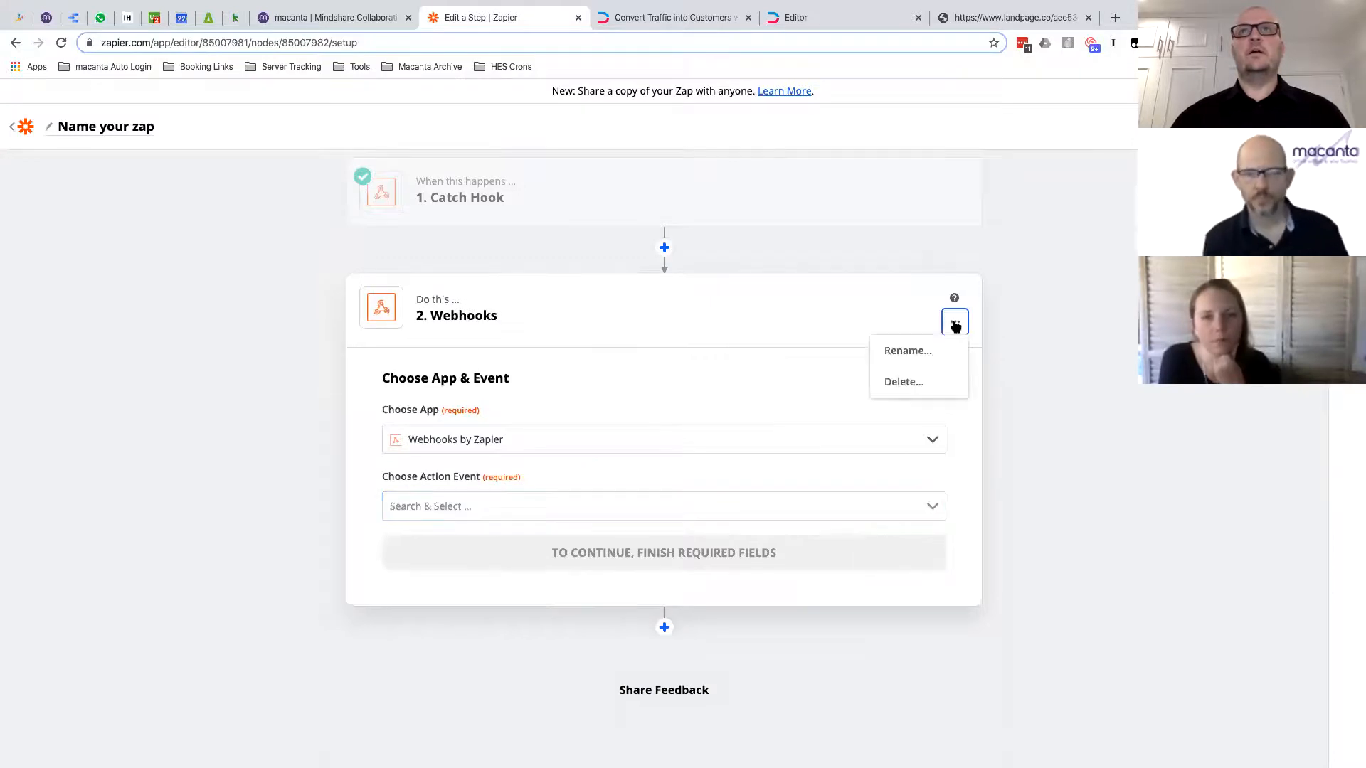
left_click(904, 351)
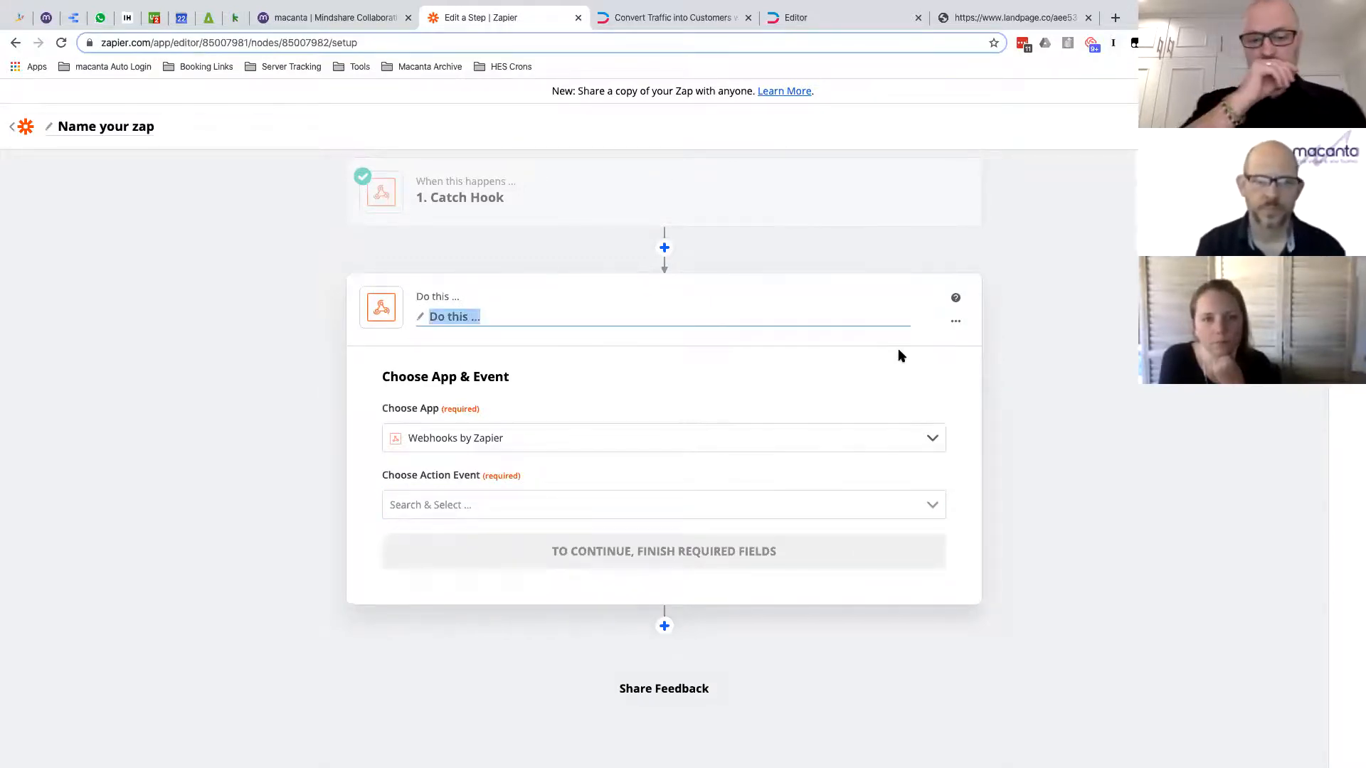
type("Get")
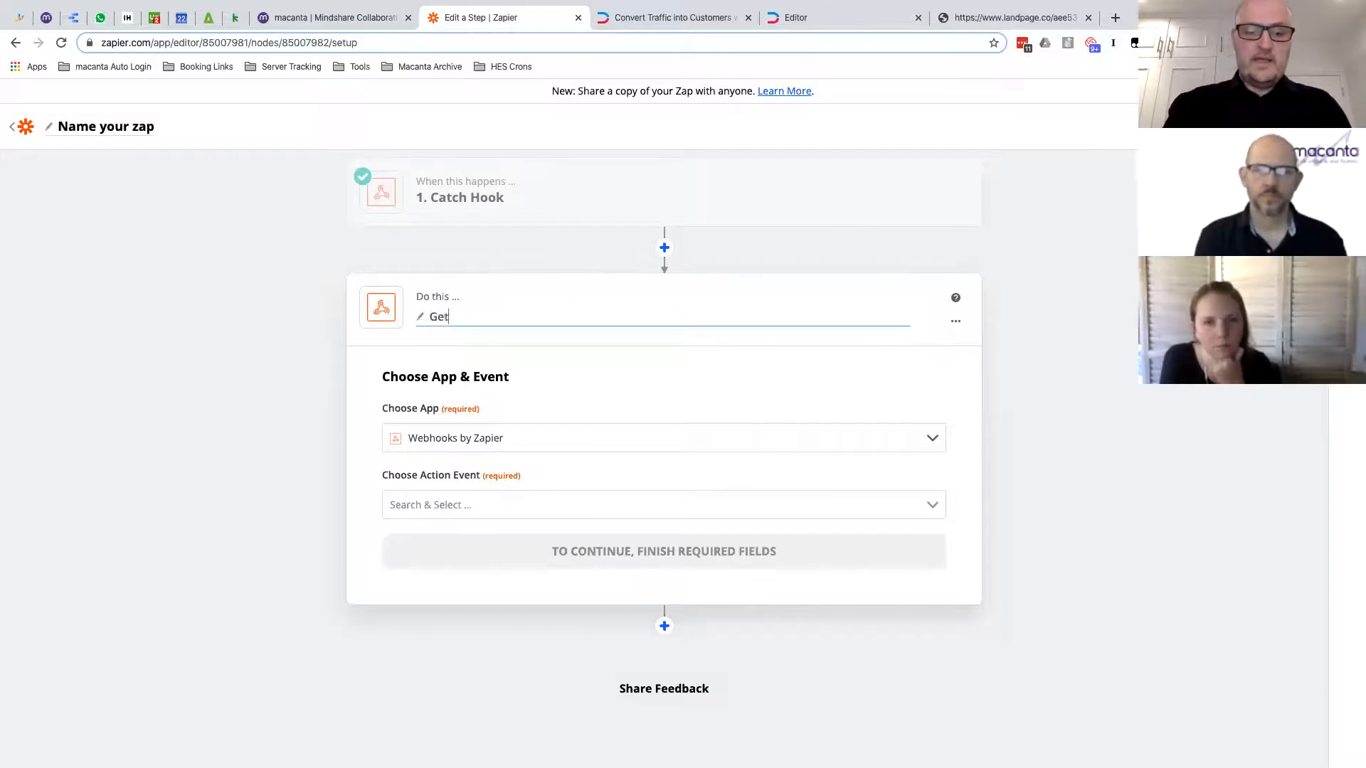
type(" Member ID")
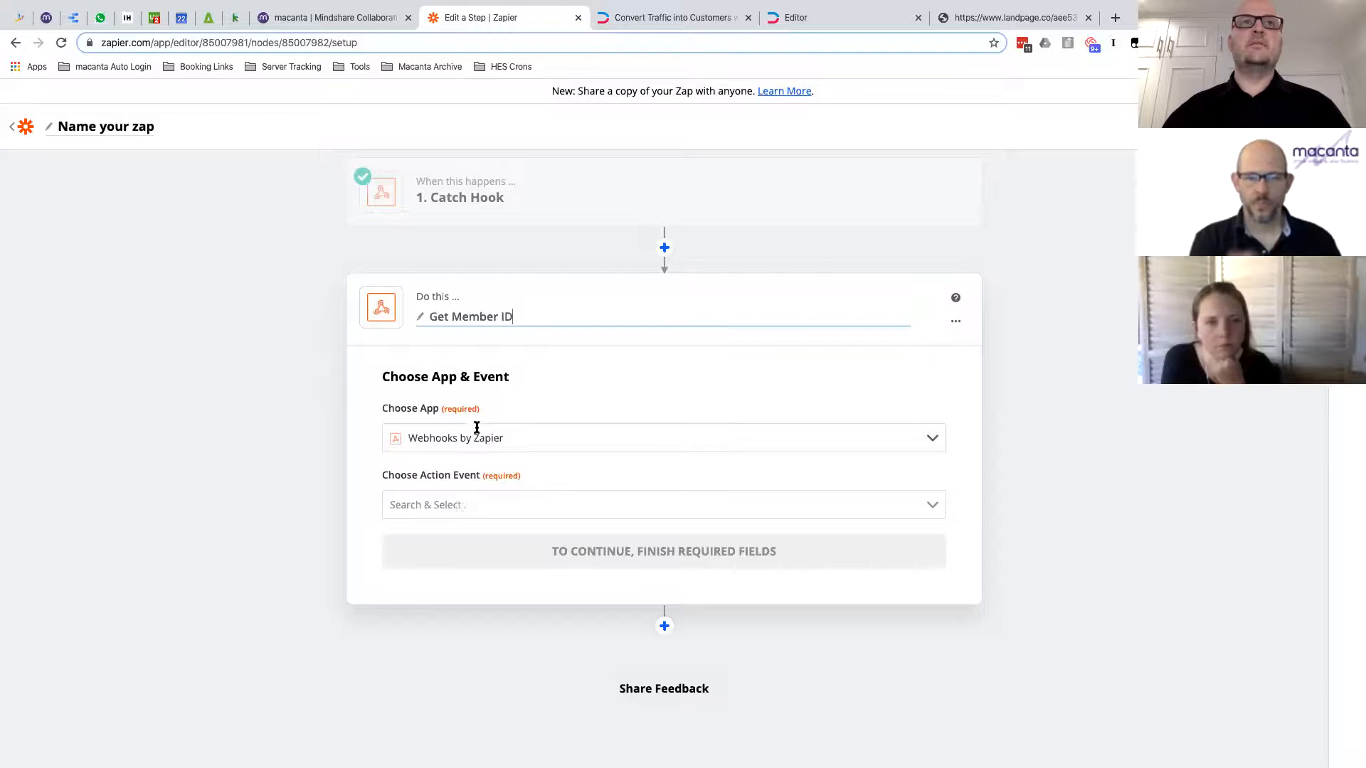
left_click(476, 506)
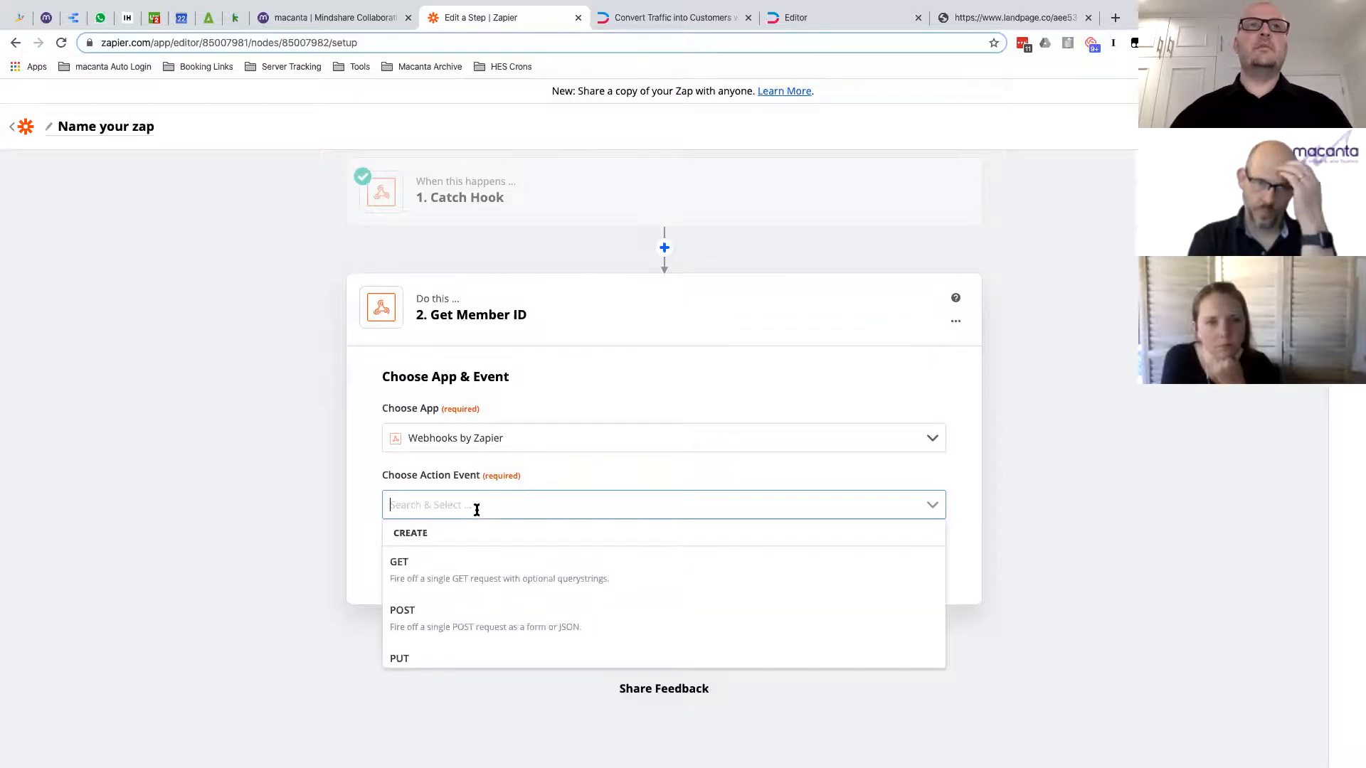
left_click(441, 612)
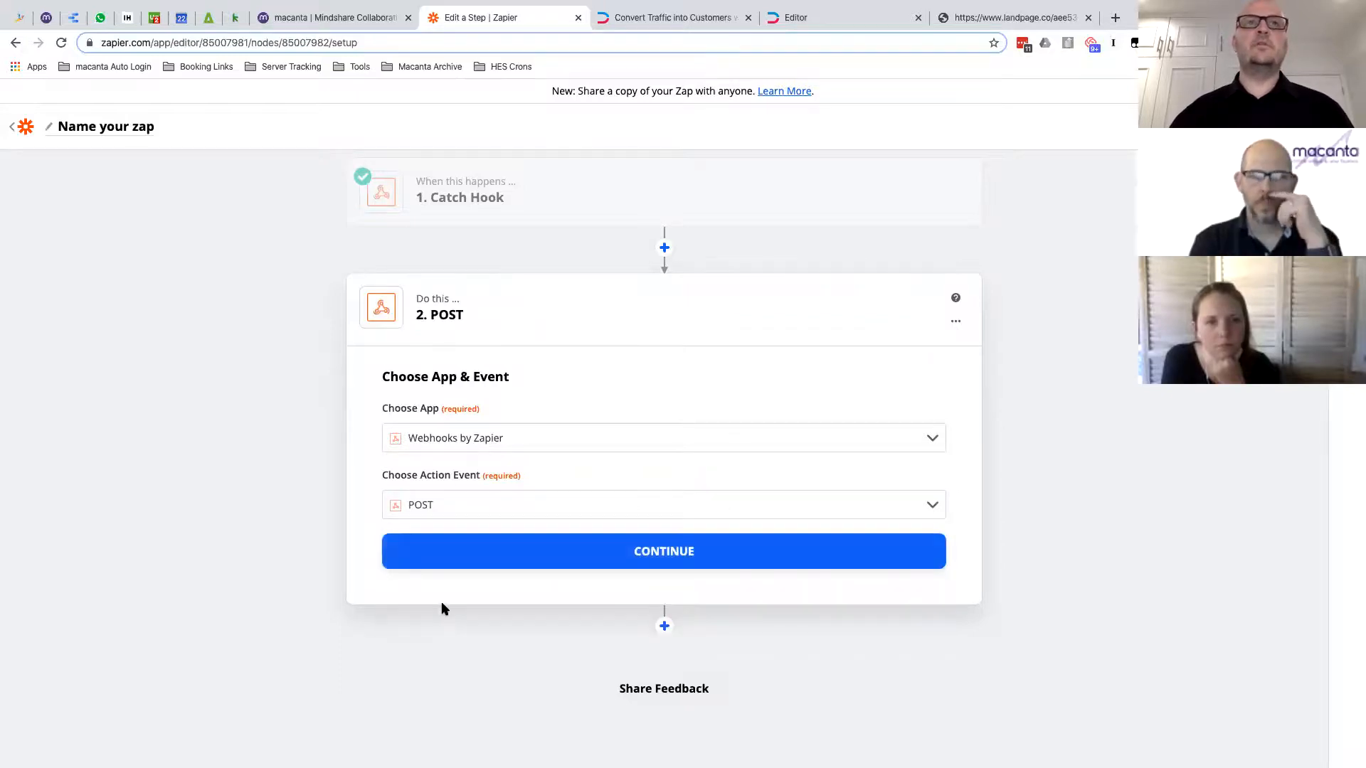
left_click(560, 559)
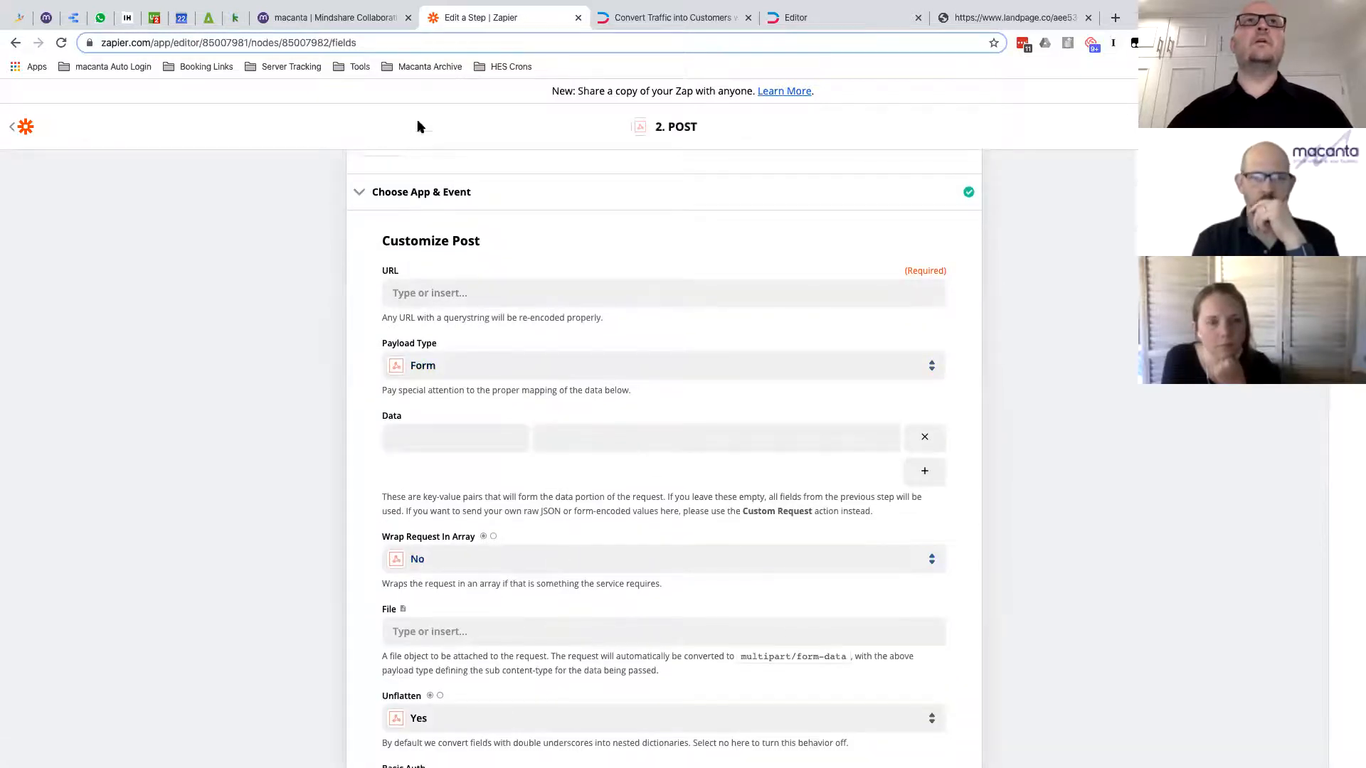
Set the POST URL to the Macanta site address followed by rest/v1/contact
left_click(334, 17)
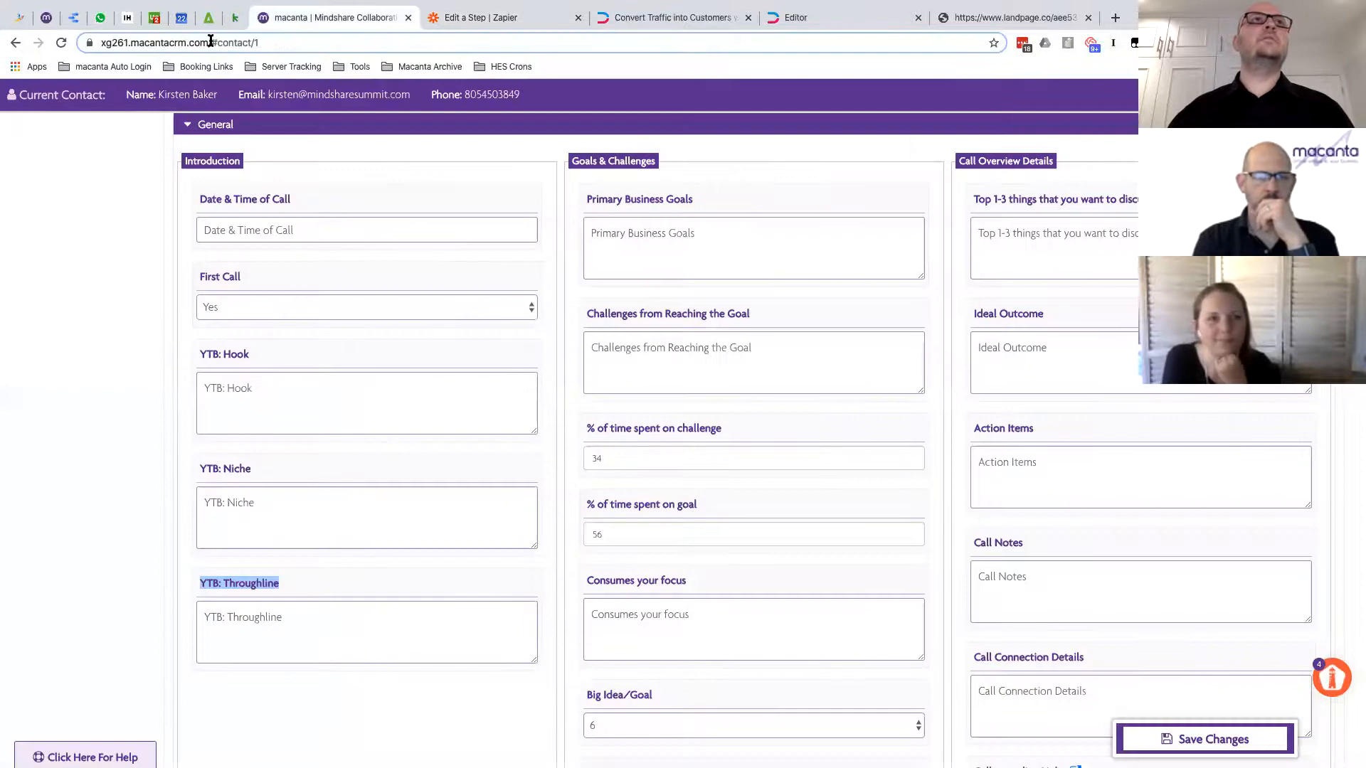
left_click_drag(207, 39, 89, 44)
key("super+c")
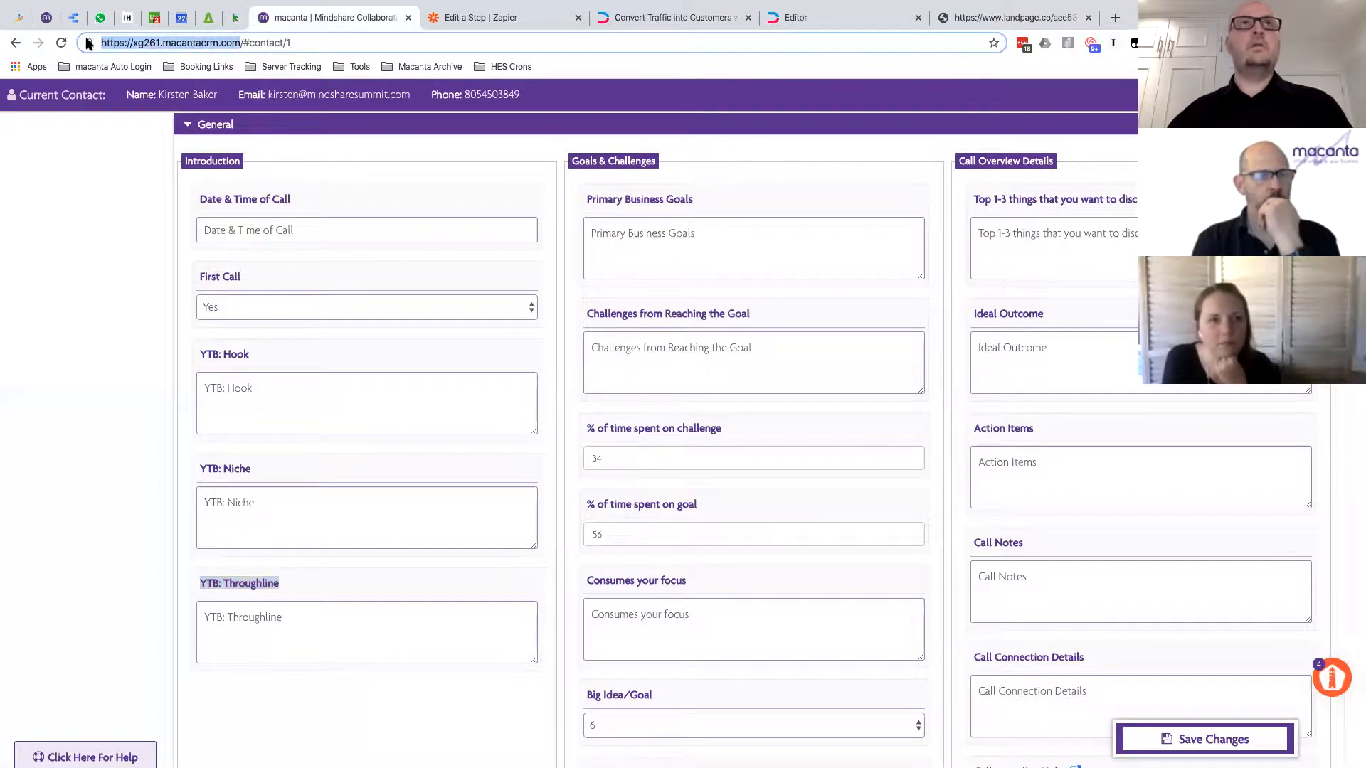
left_click(487, 17)
left_click(454, 291)
key("super+v")
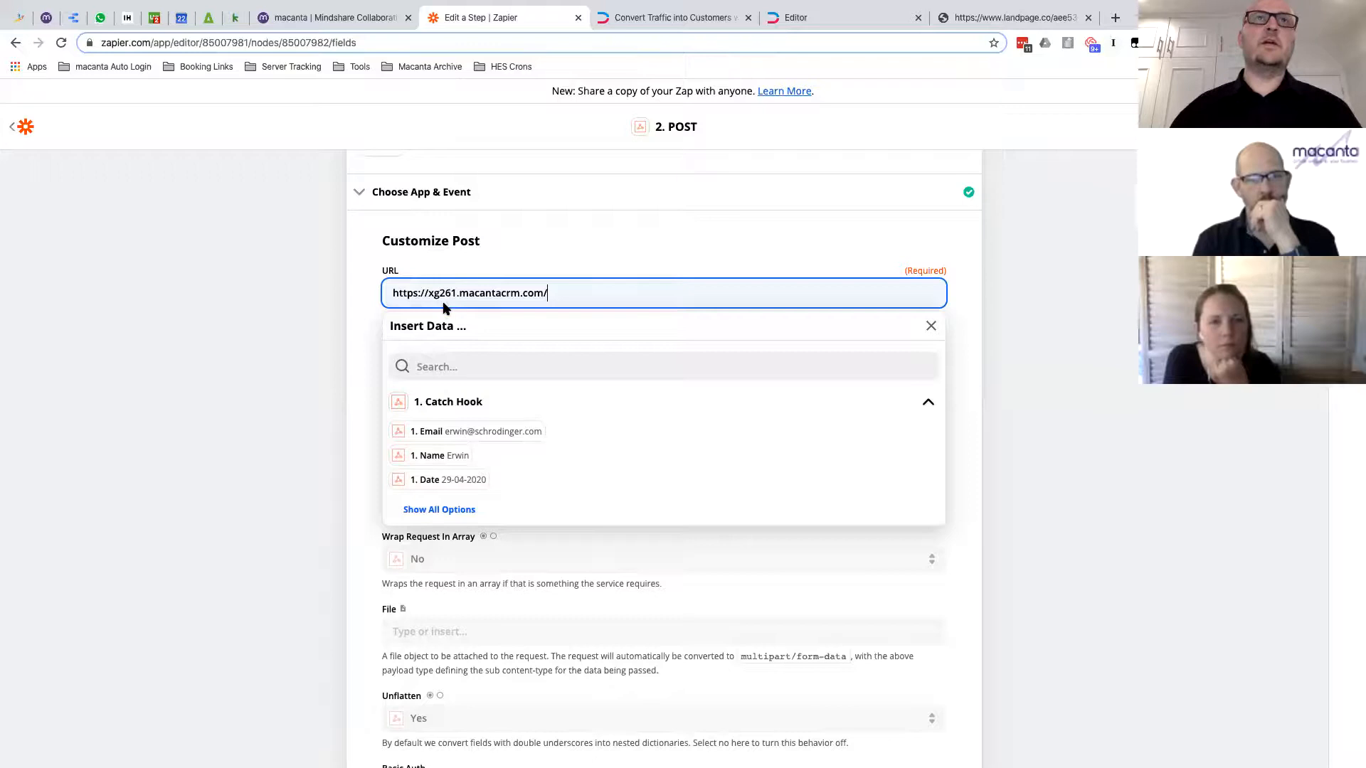
double_click(440, 294)
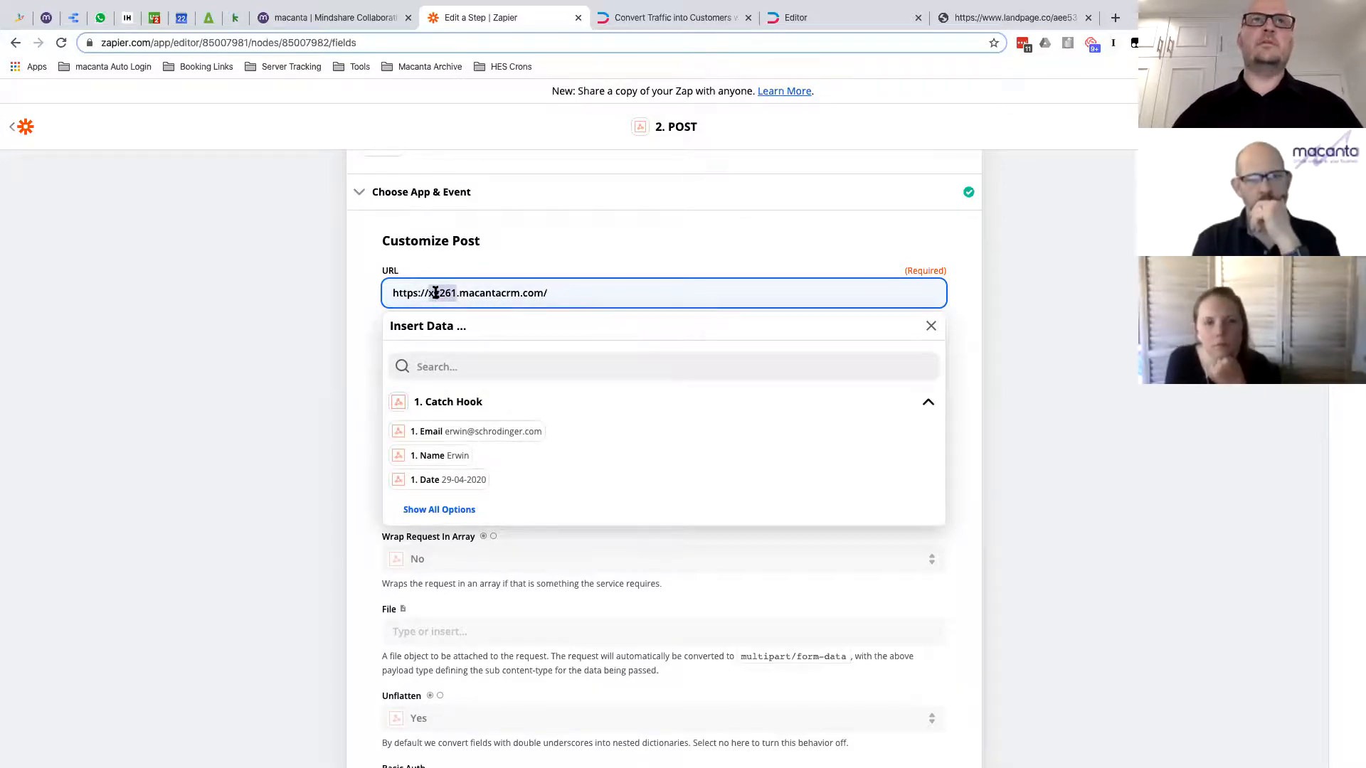
left_click(562, 292)
type("re")
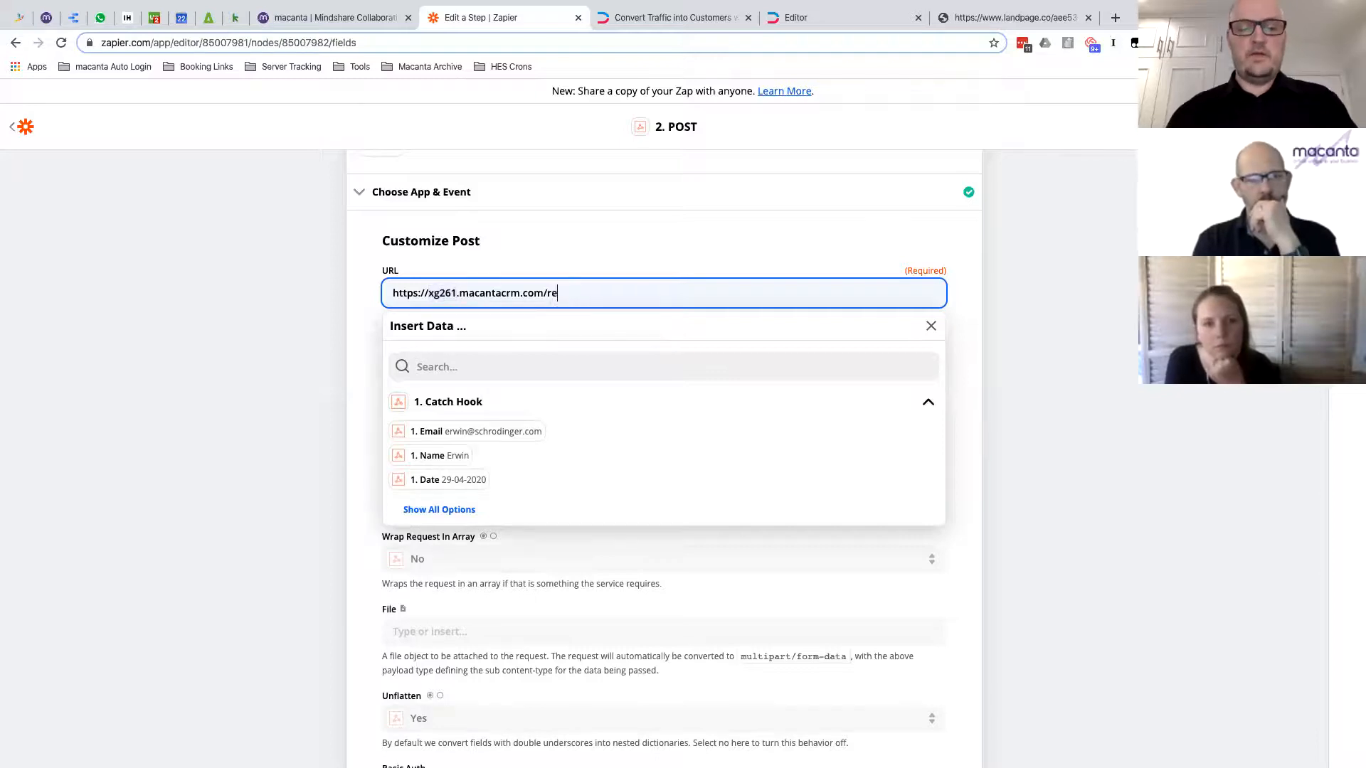
type("st/v")
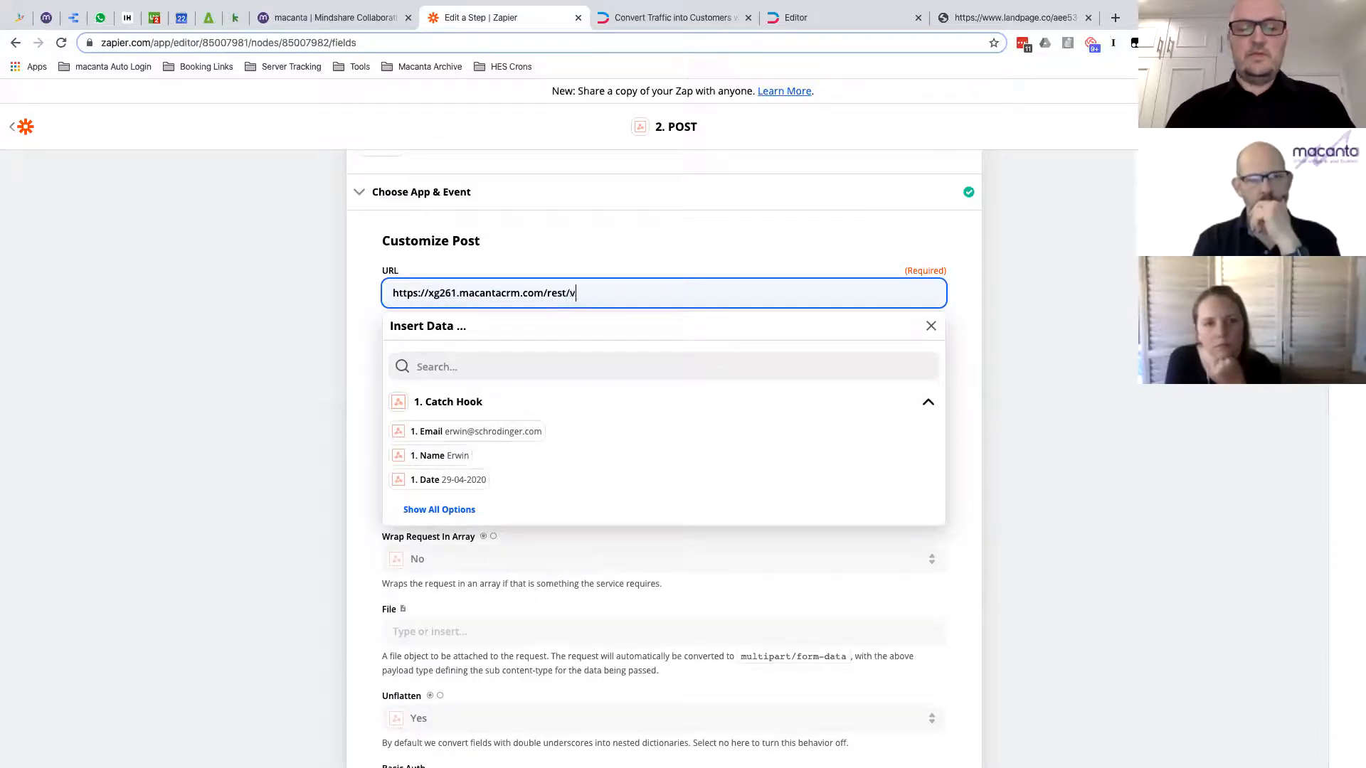
type("1/contact")
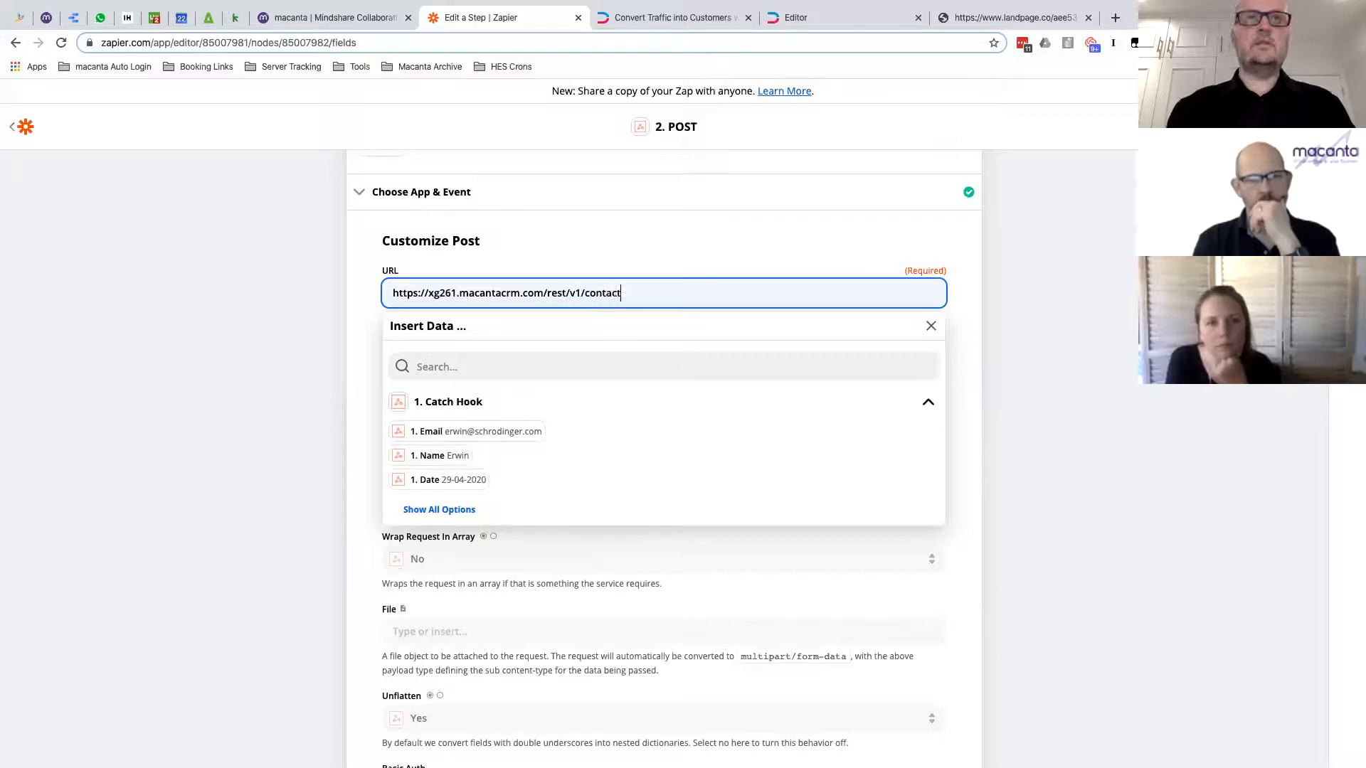
left_click(363, 313)
Set payload type to Json and add FirstName, Email and api_key data keys
left_click(454, 371)
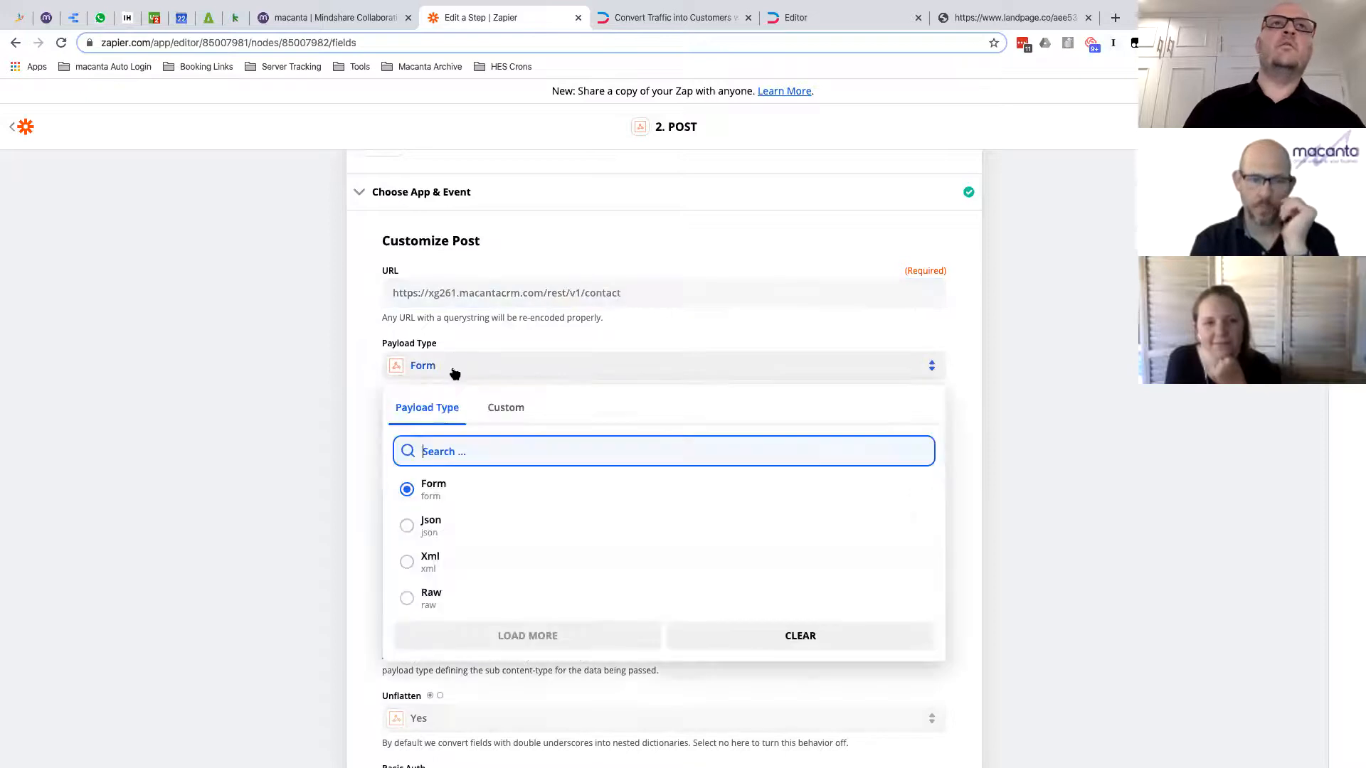
left_click(437, 524)
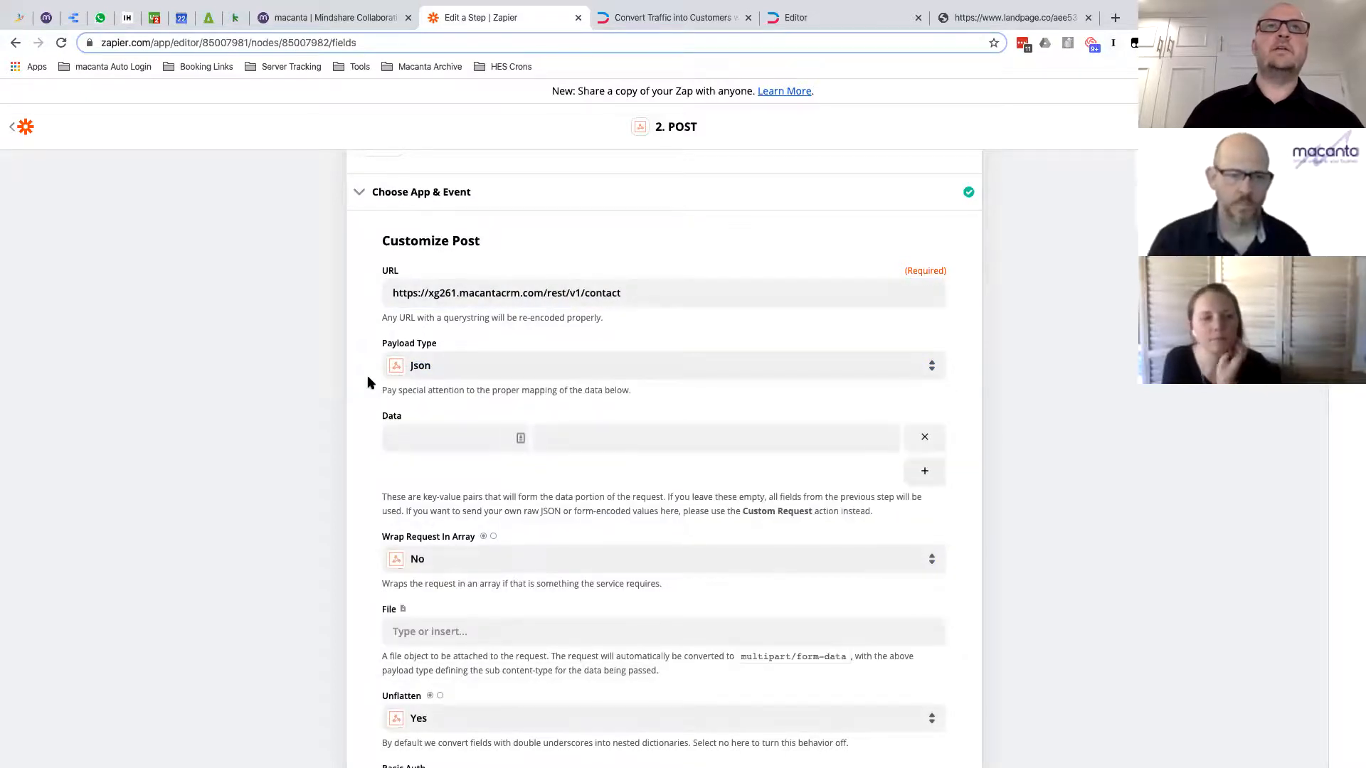
left_click(447, 439)
type("FirstName")
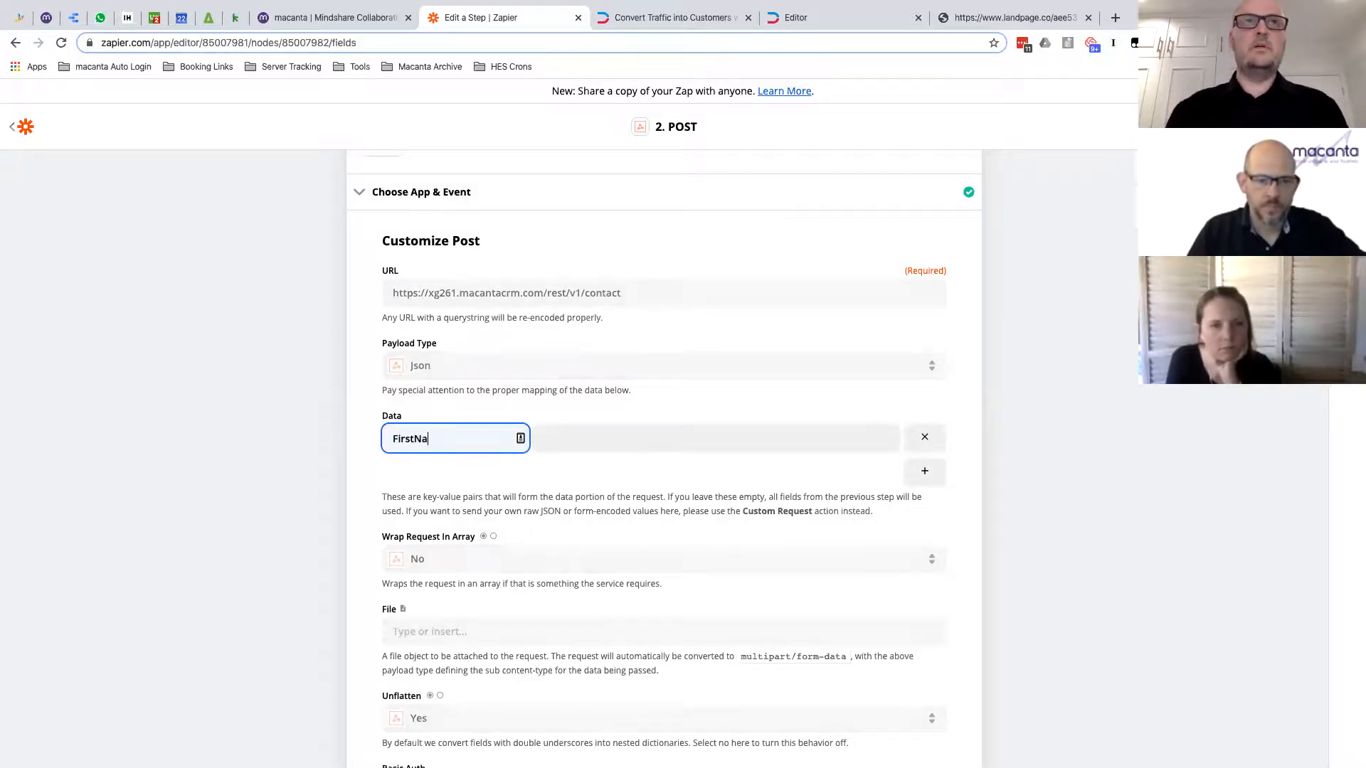
left_click(925, 472)
left_click(427, 470)
type("Email")
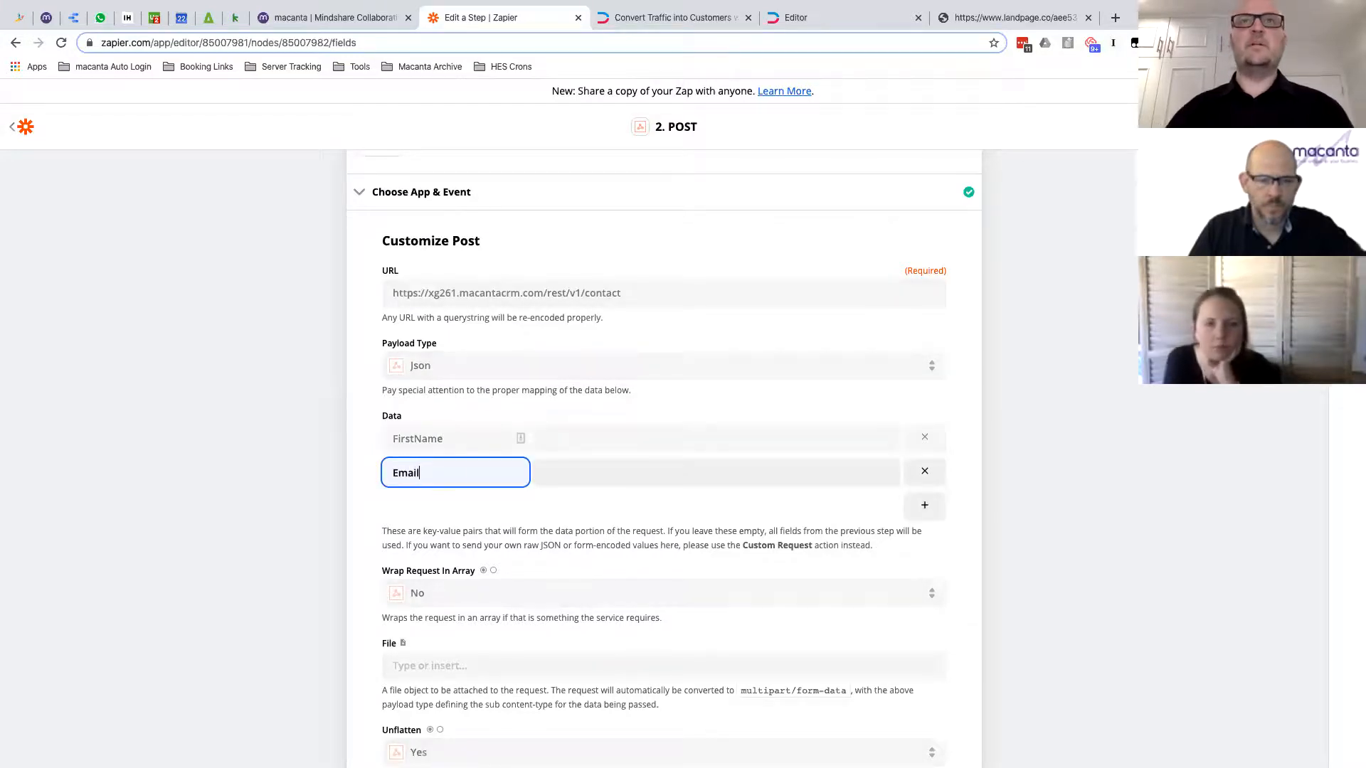
left_click(925, 505)
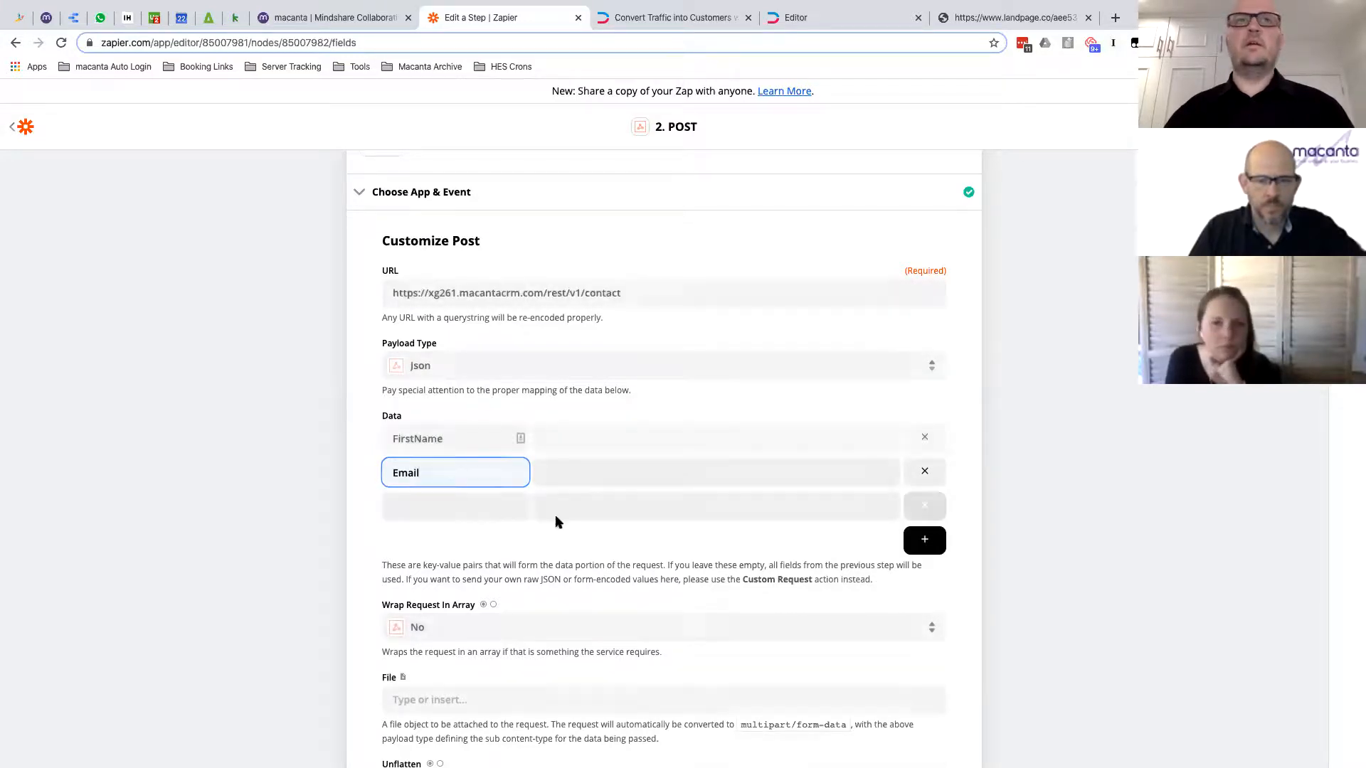
left_click(436, 505)
type("api_key")
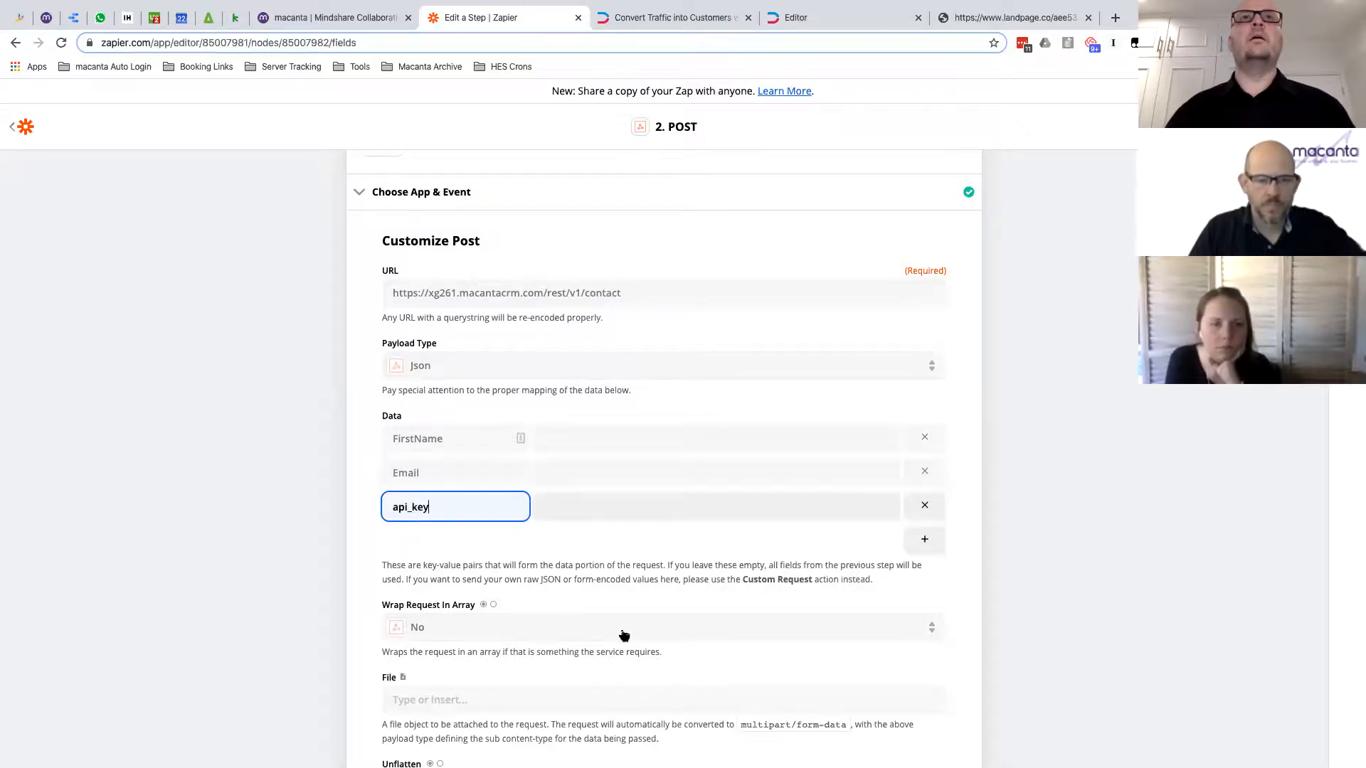
left_click(359, 516)
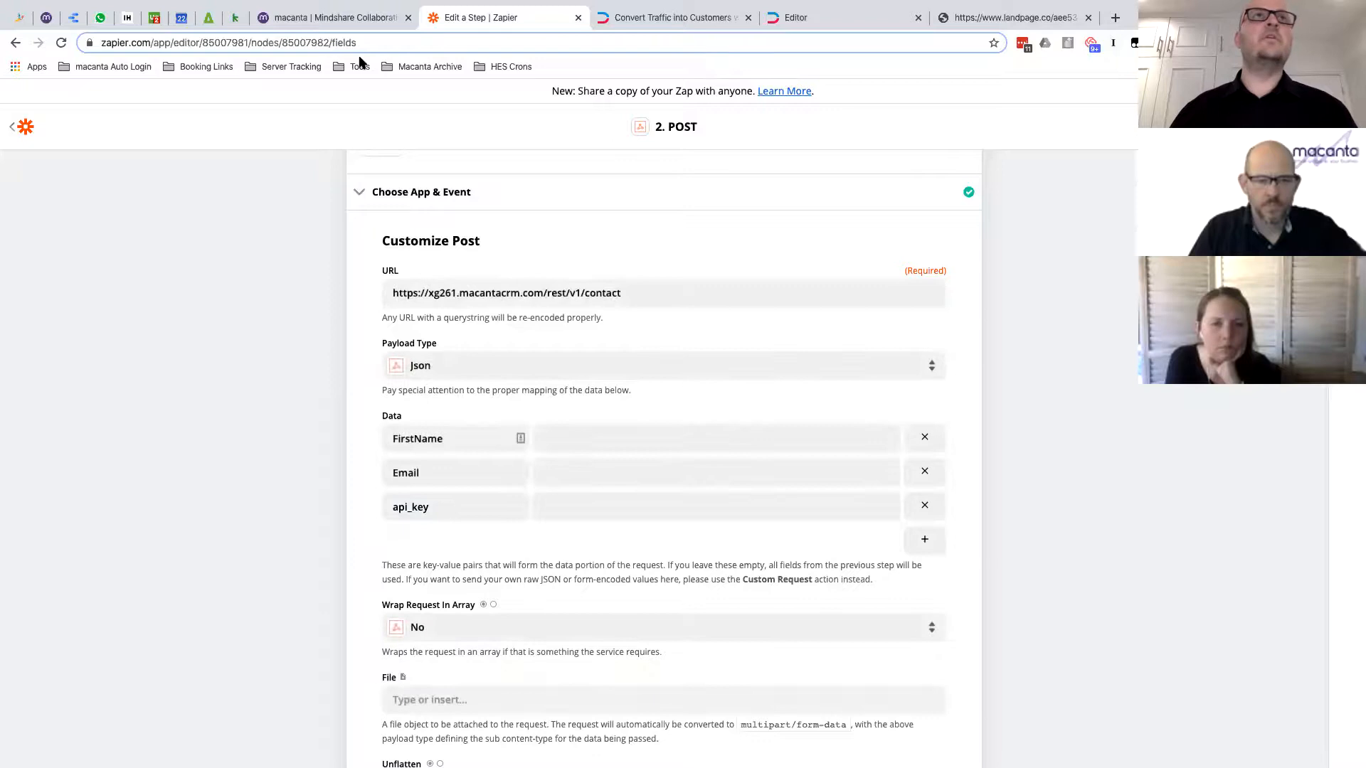
left_click(318, 14)
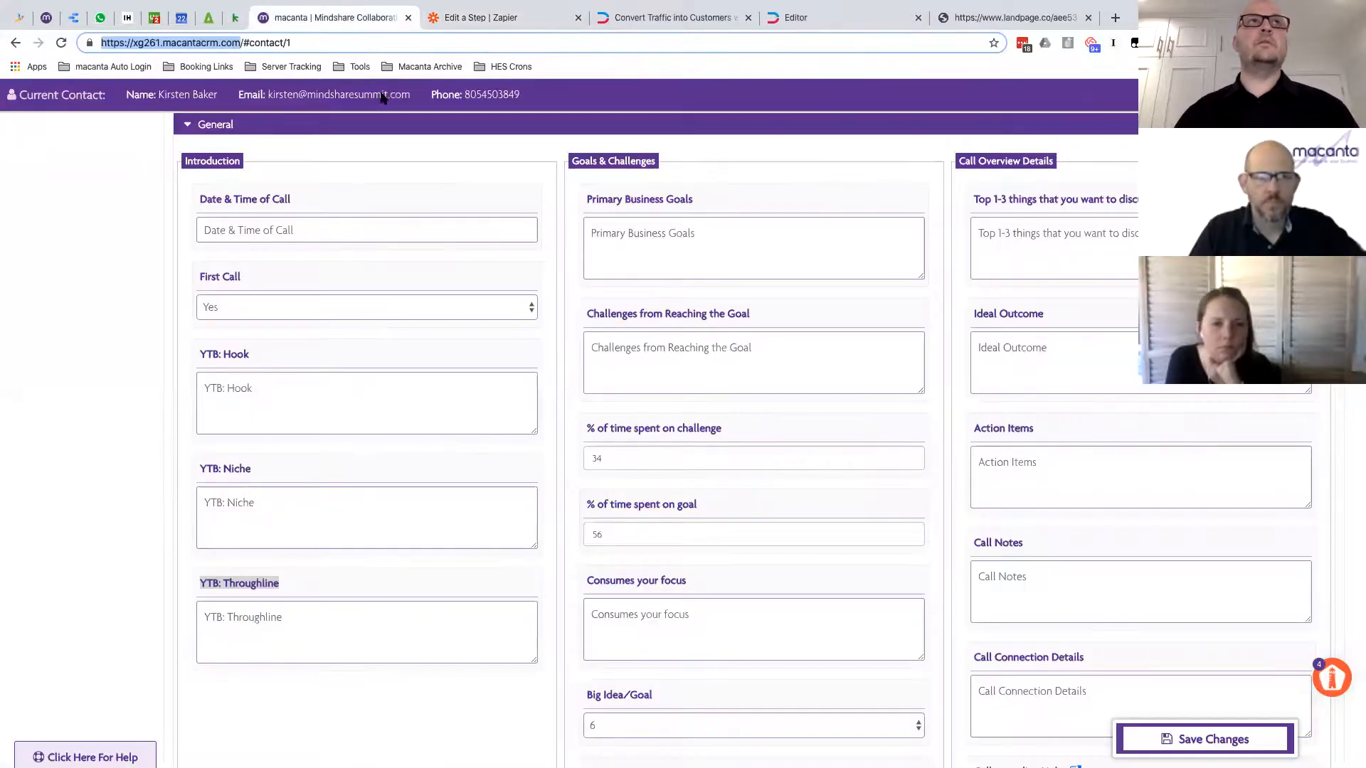
Copy Macanta's HTTP Post Key from Admin security settings into the api_key value
scroll(172, 177, "up", 7)
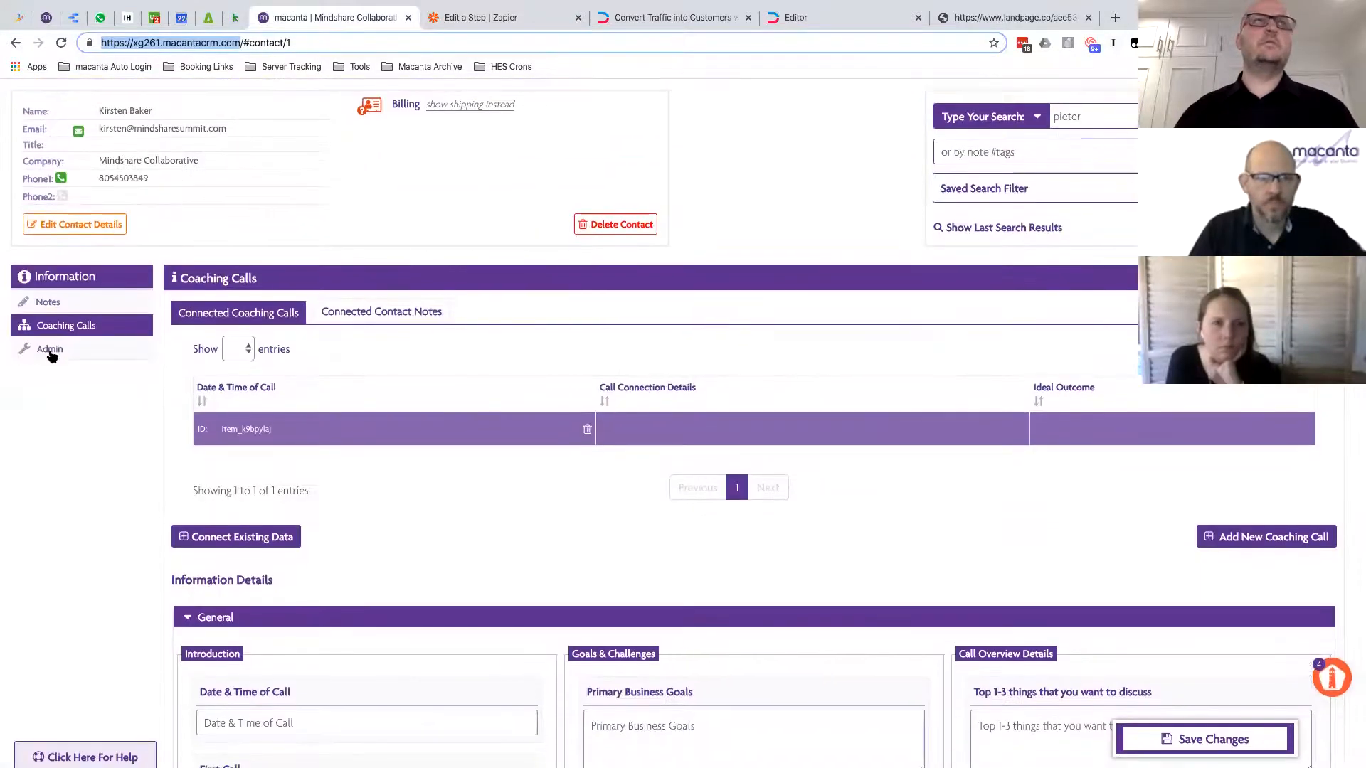
left_click(51, 353)
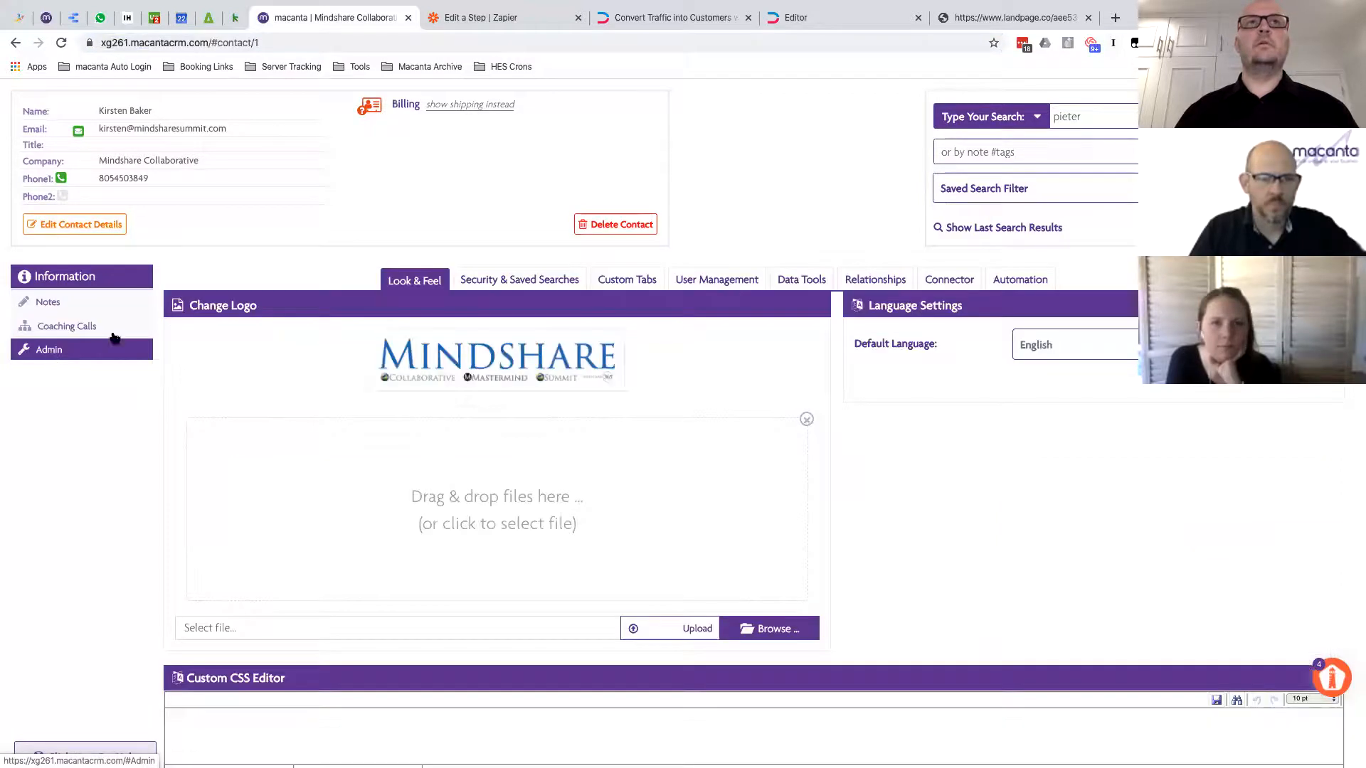
left_click(555, 281)
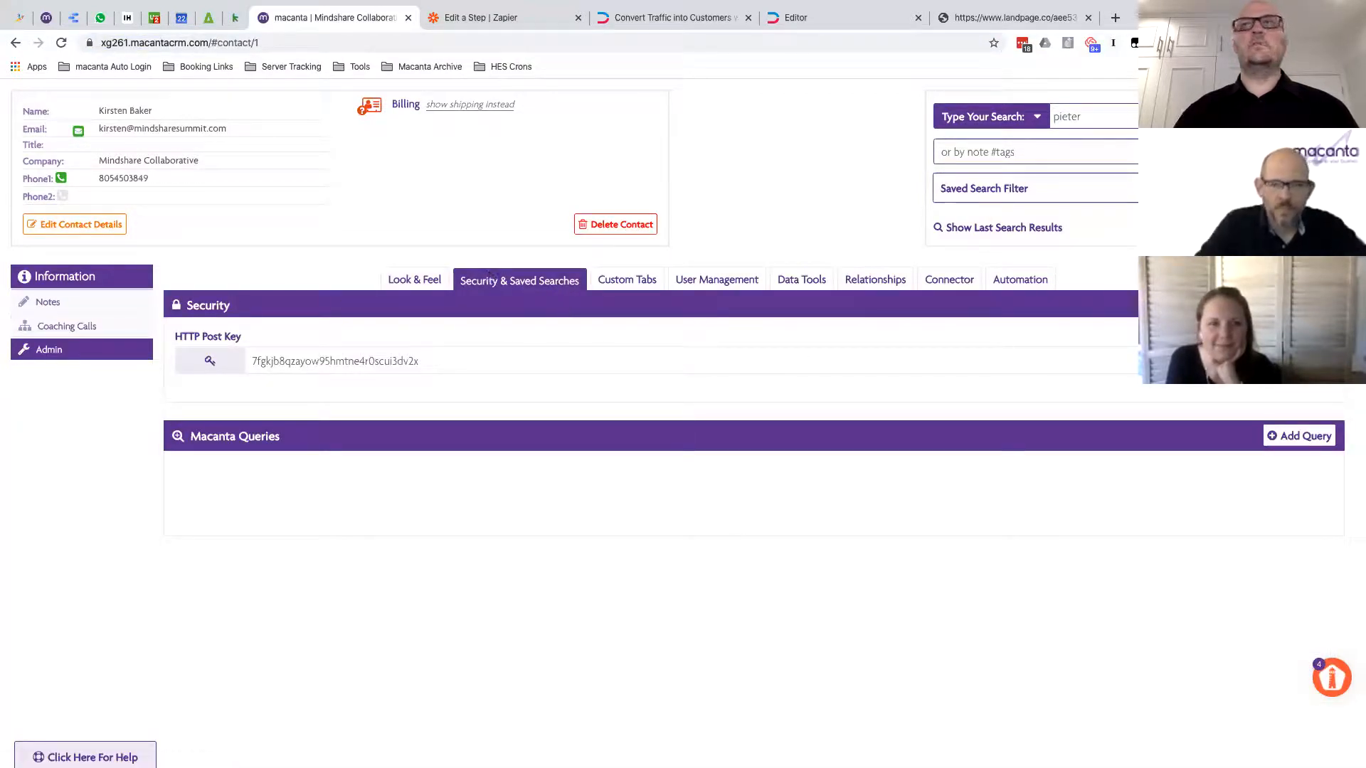
double_click(336, 361)
key("super+c")
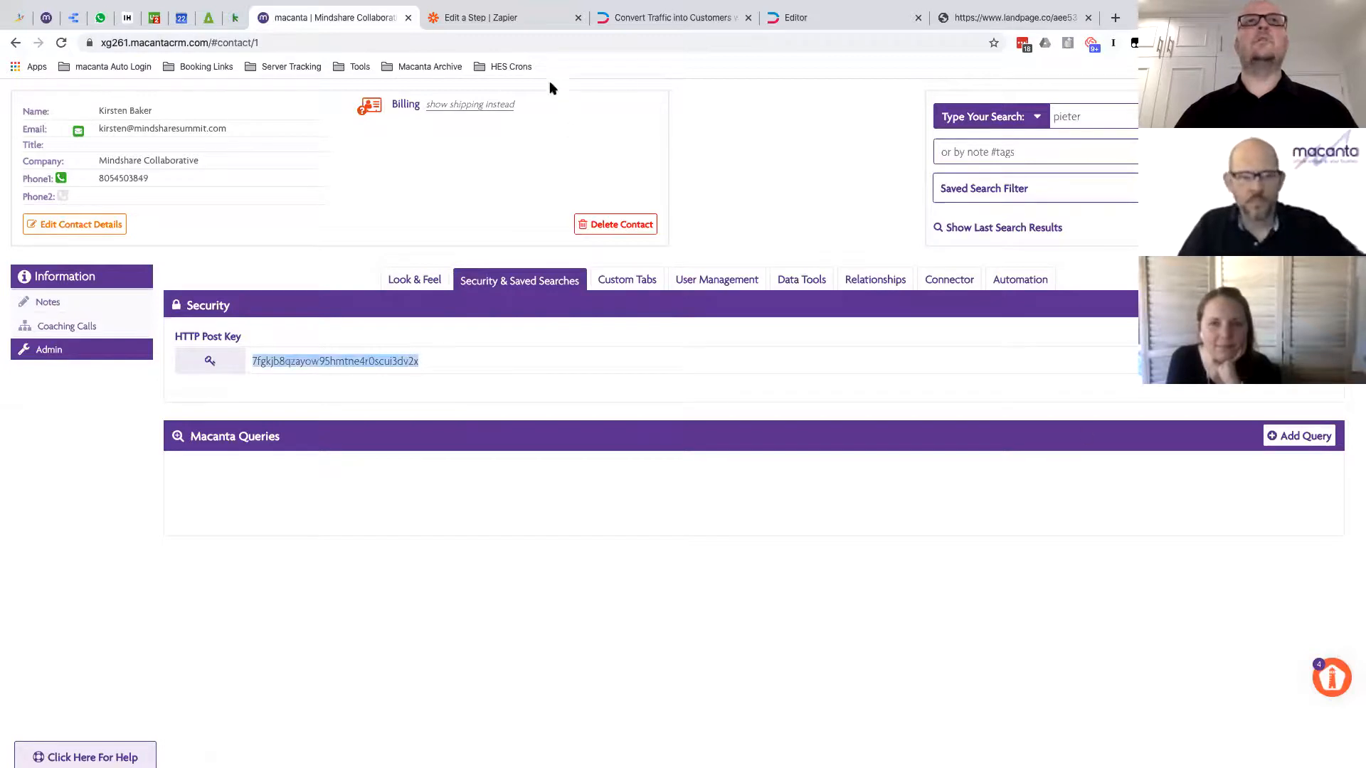
left_click(501, 19)
left_click(560, 502)
key("super+v")
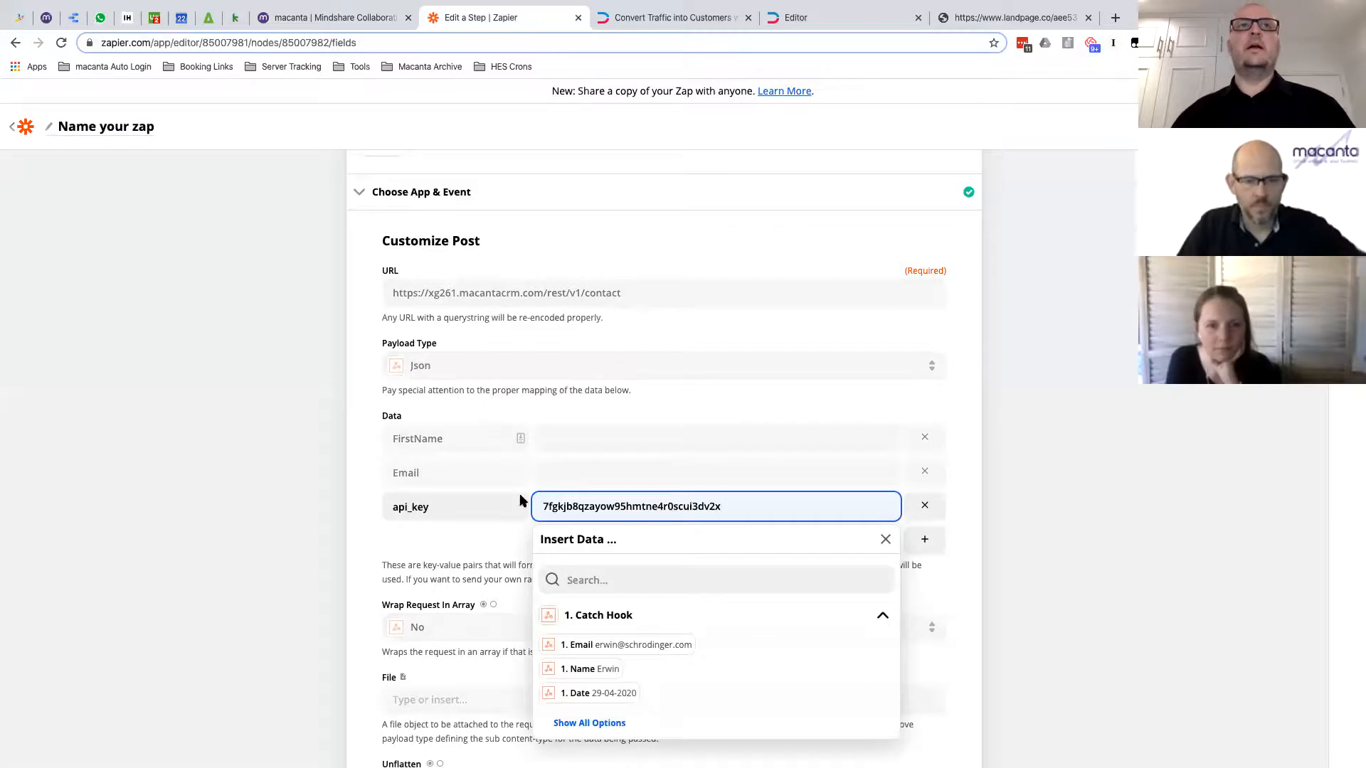
Map FirstName to the Catch Hook Name and Email to the Catch Hook Email
left_click(366, 436)
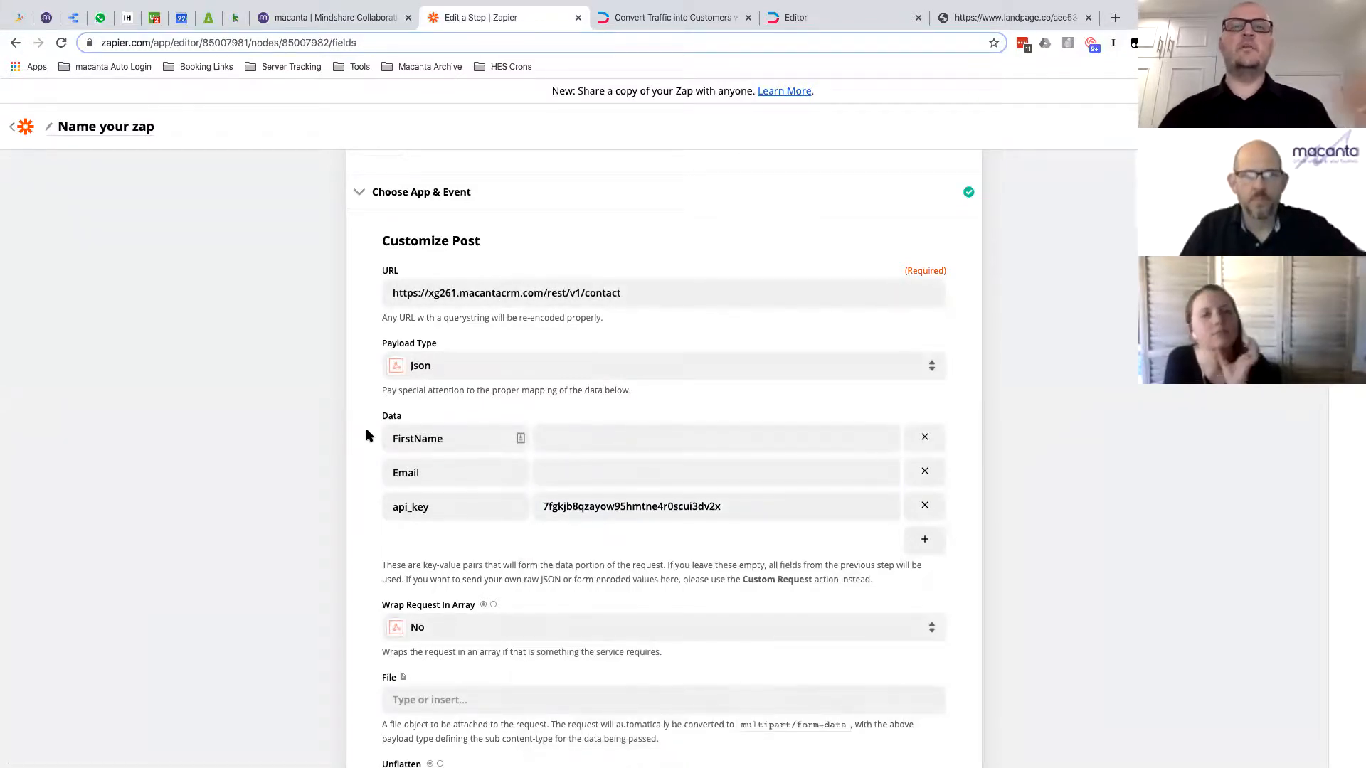
left_click(587, 441)
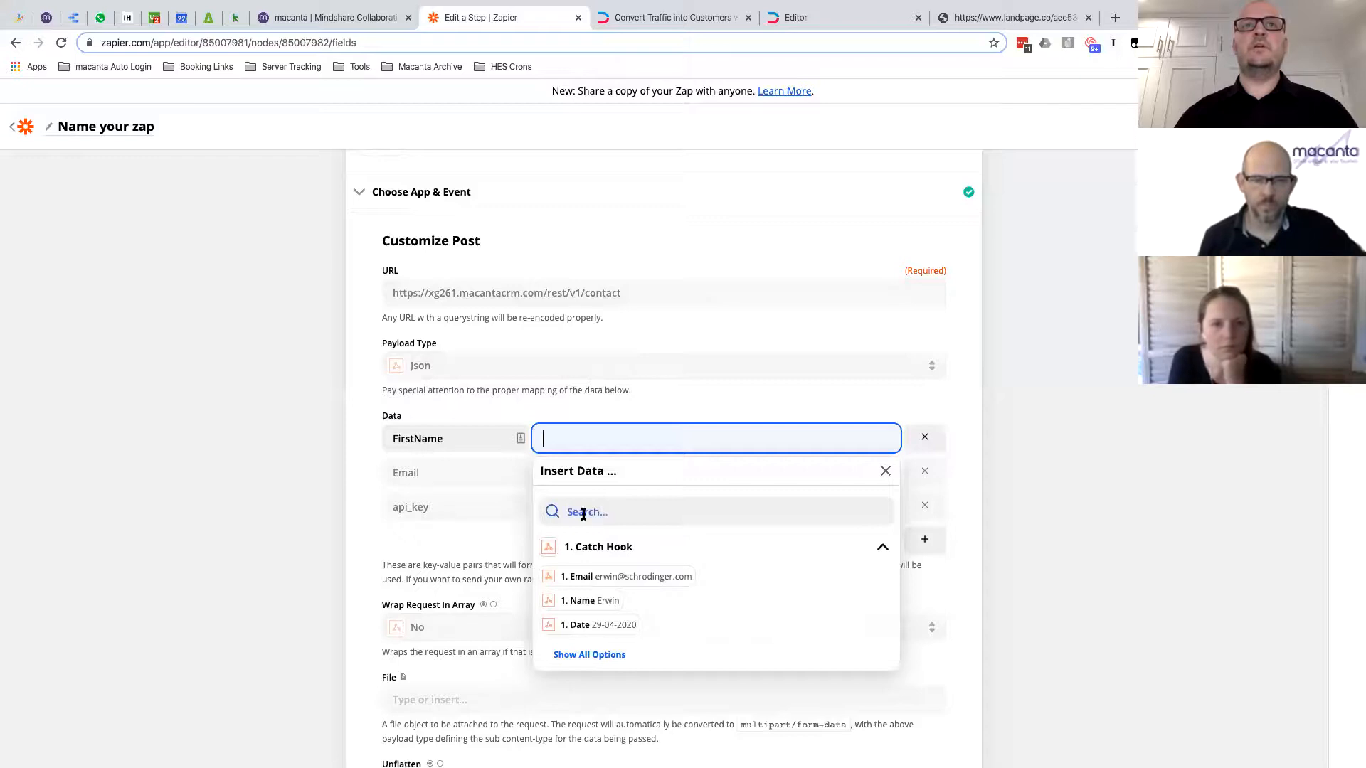
left_click(577, 604)
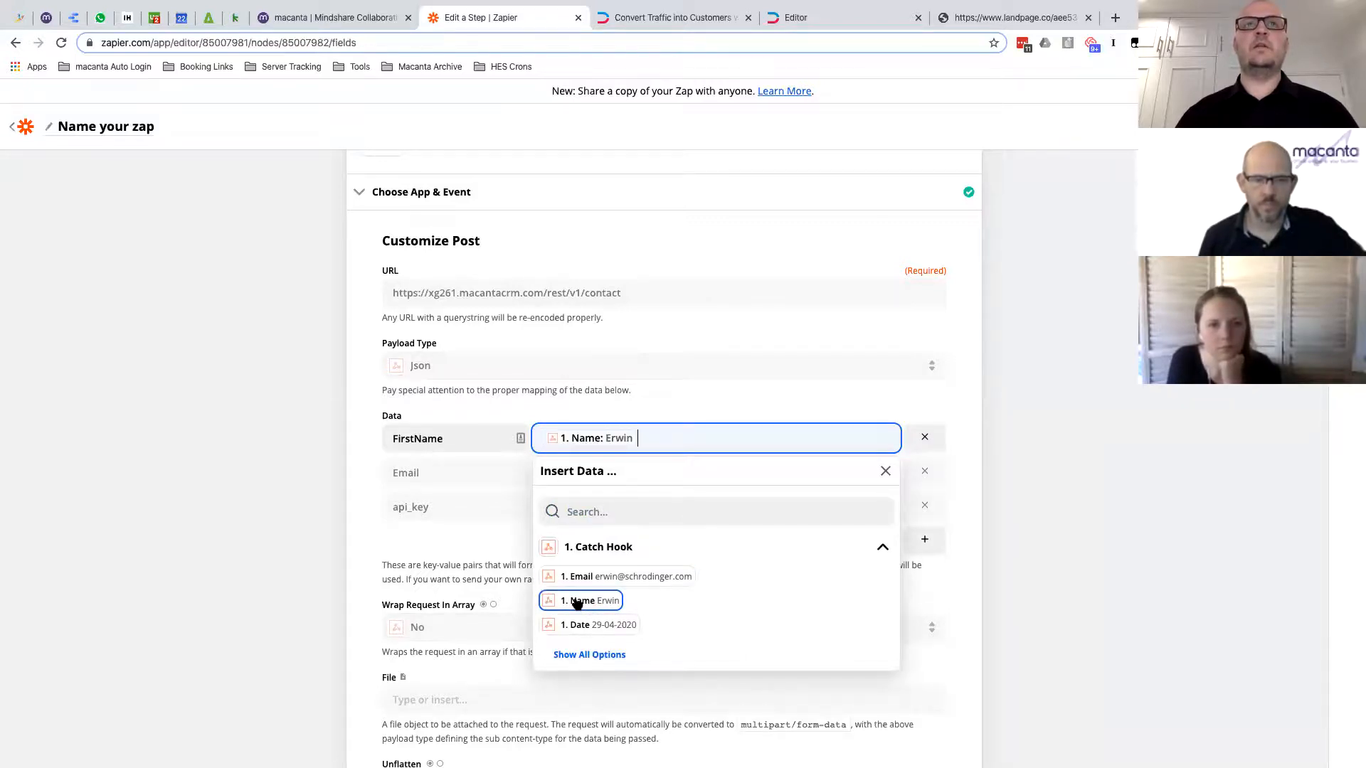
left_click(370, 493)
left_click(579, 471)
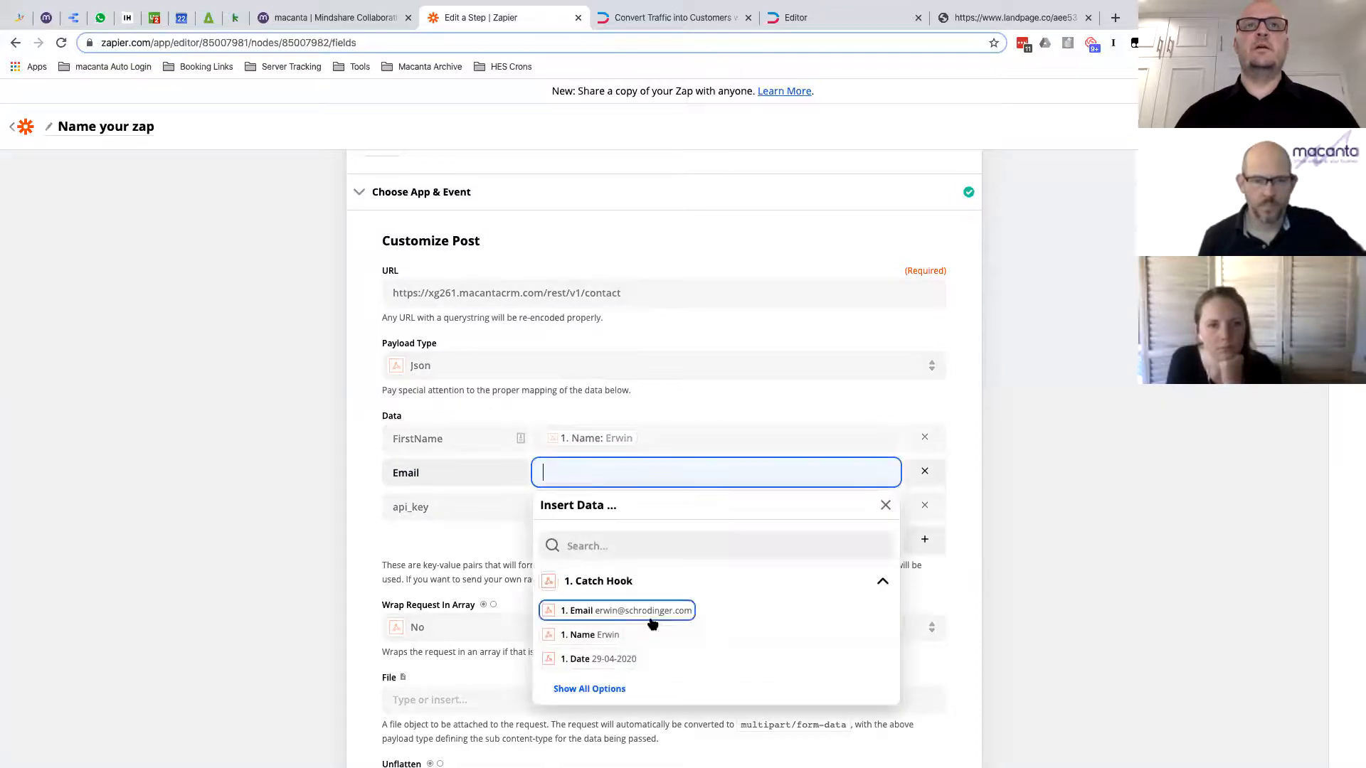
left_click(604, 612)
left_click(359, 490)
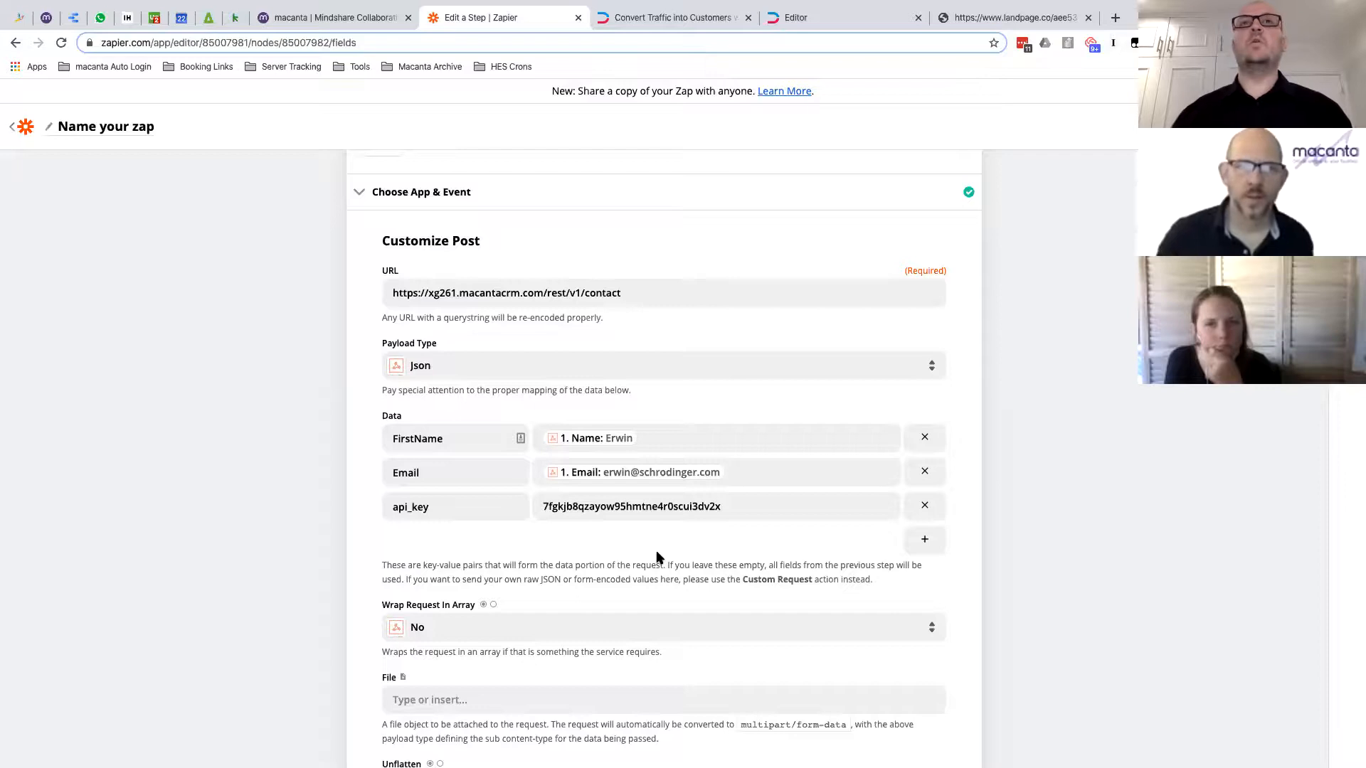
scroll(658, 558, "down", 7)
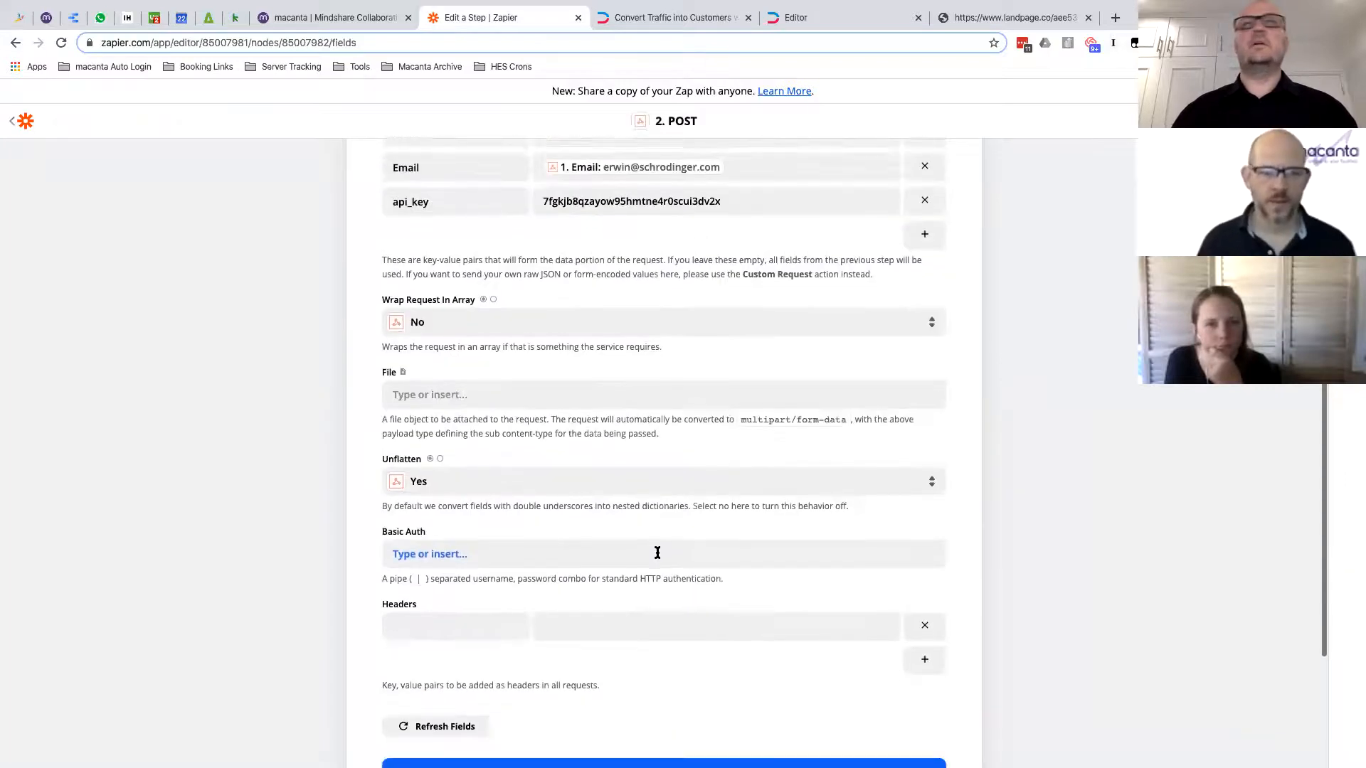
Test the POST to Macanta successfully, getting contactId 6, then return to the zap overview
left_click(566, 586)
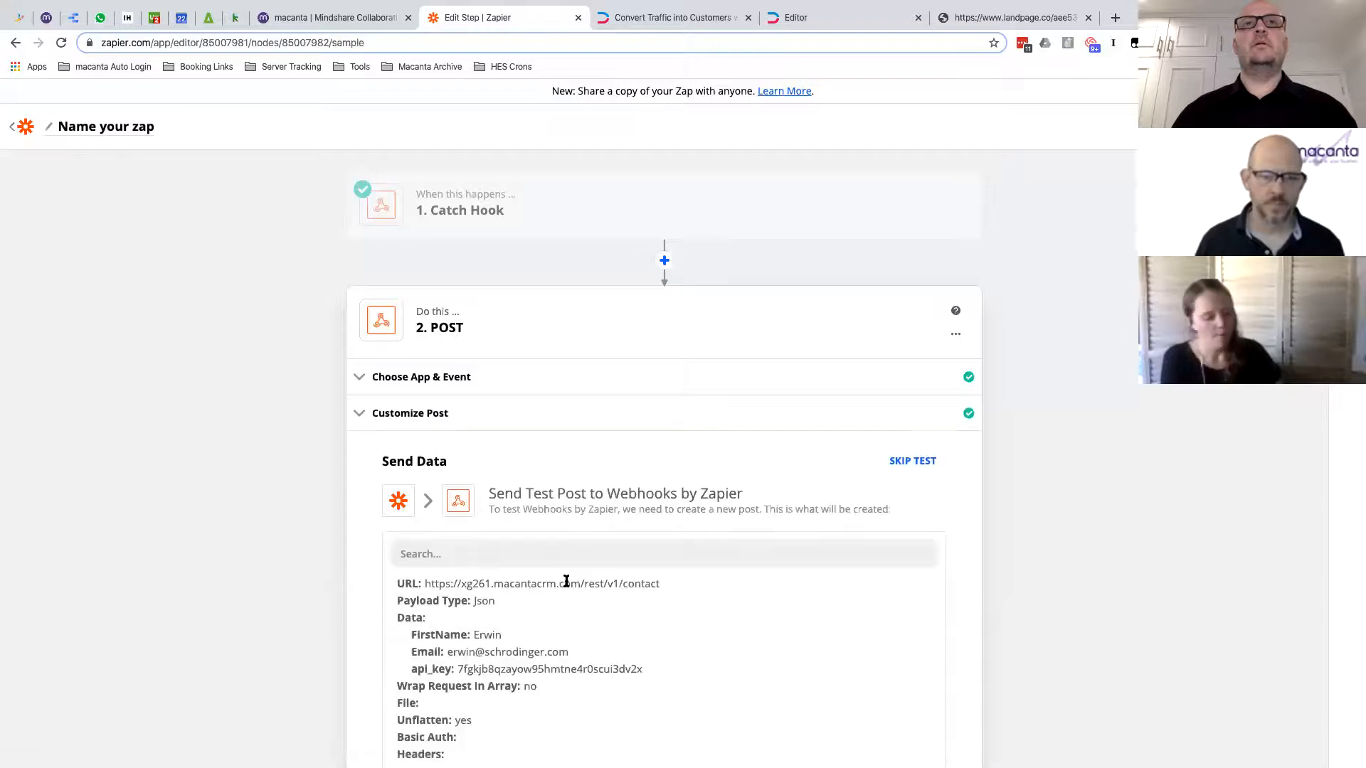
scroll(364, 563, "down", 5)
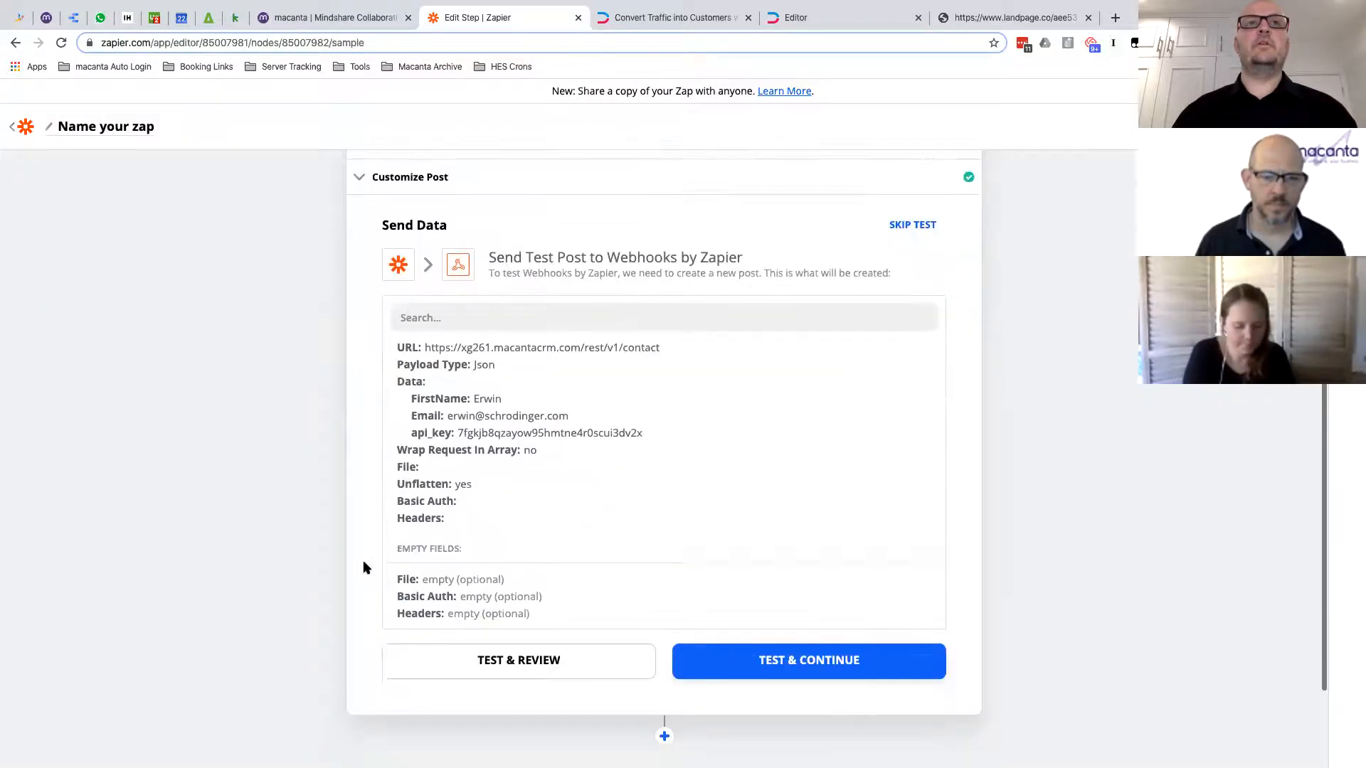
left_click(520, 579)
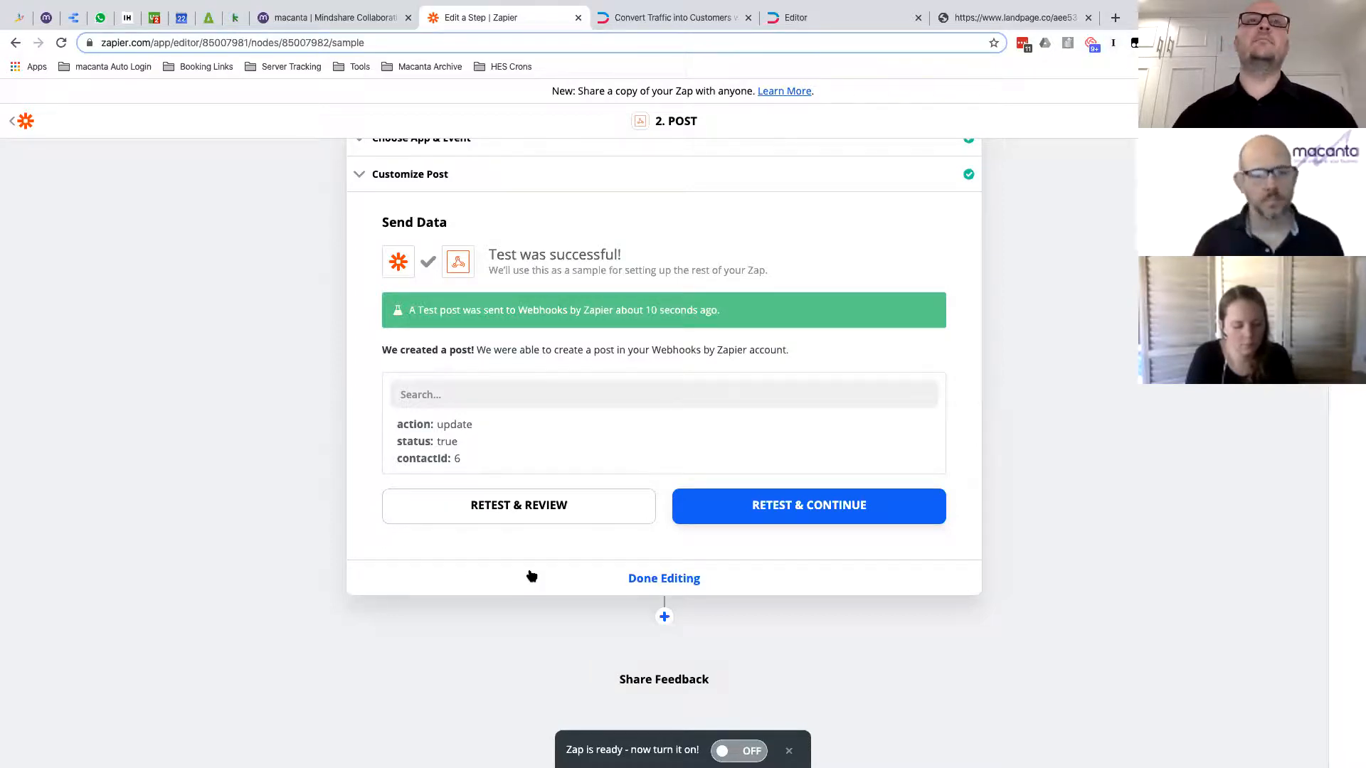
left_click(670, 582)
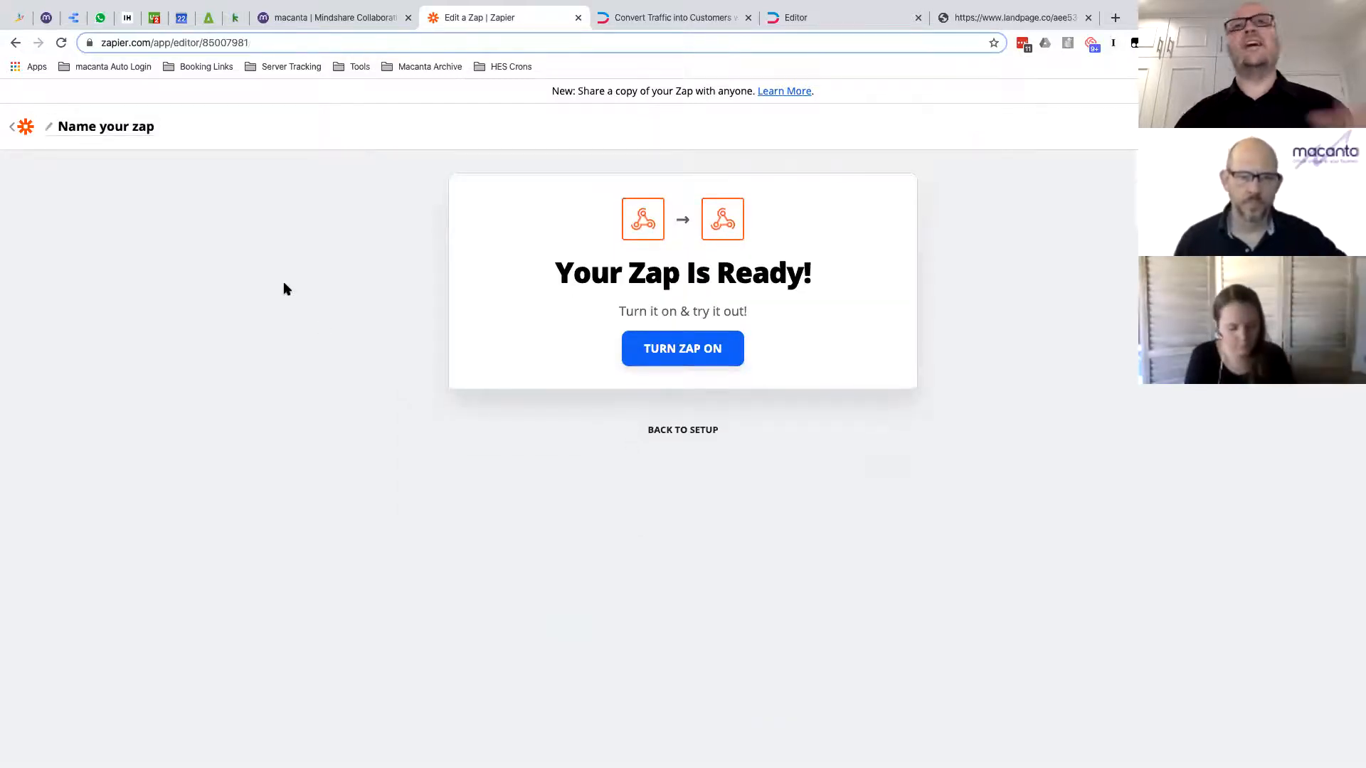
left_click(663, 431)
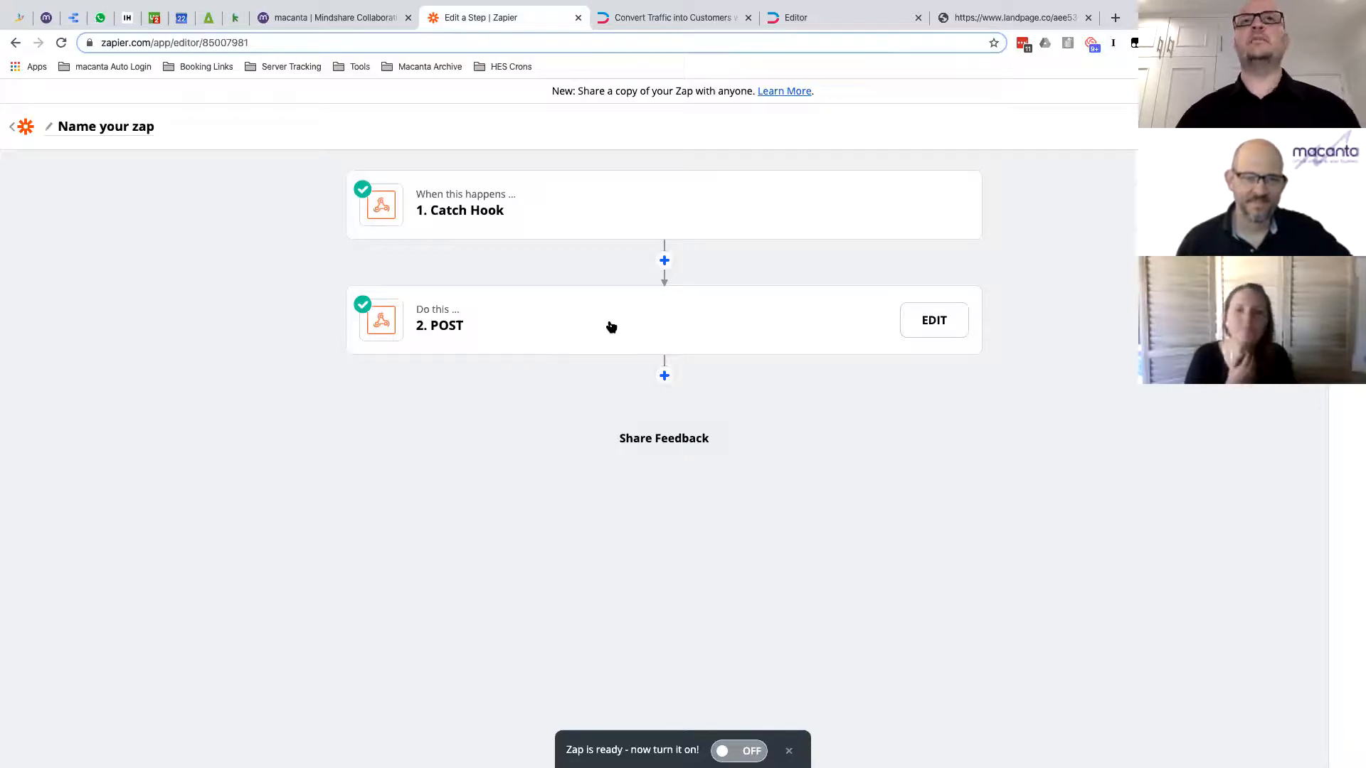
Rename the POST step to 'Get Member ID'
left_click(950, 331)
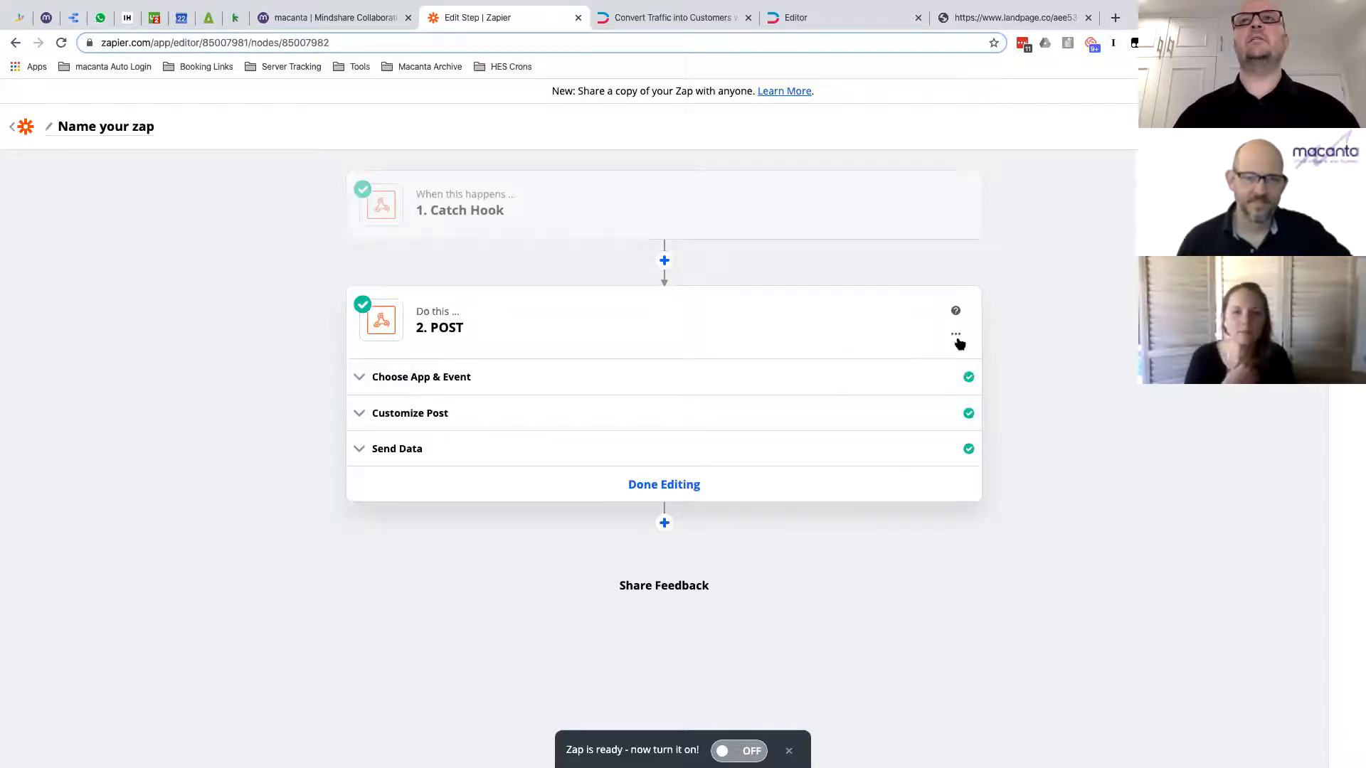
left_click(956, 335)
left_click(895, 363)
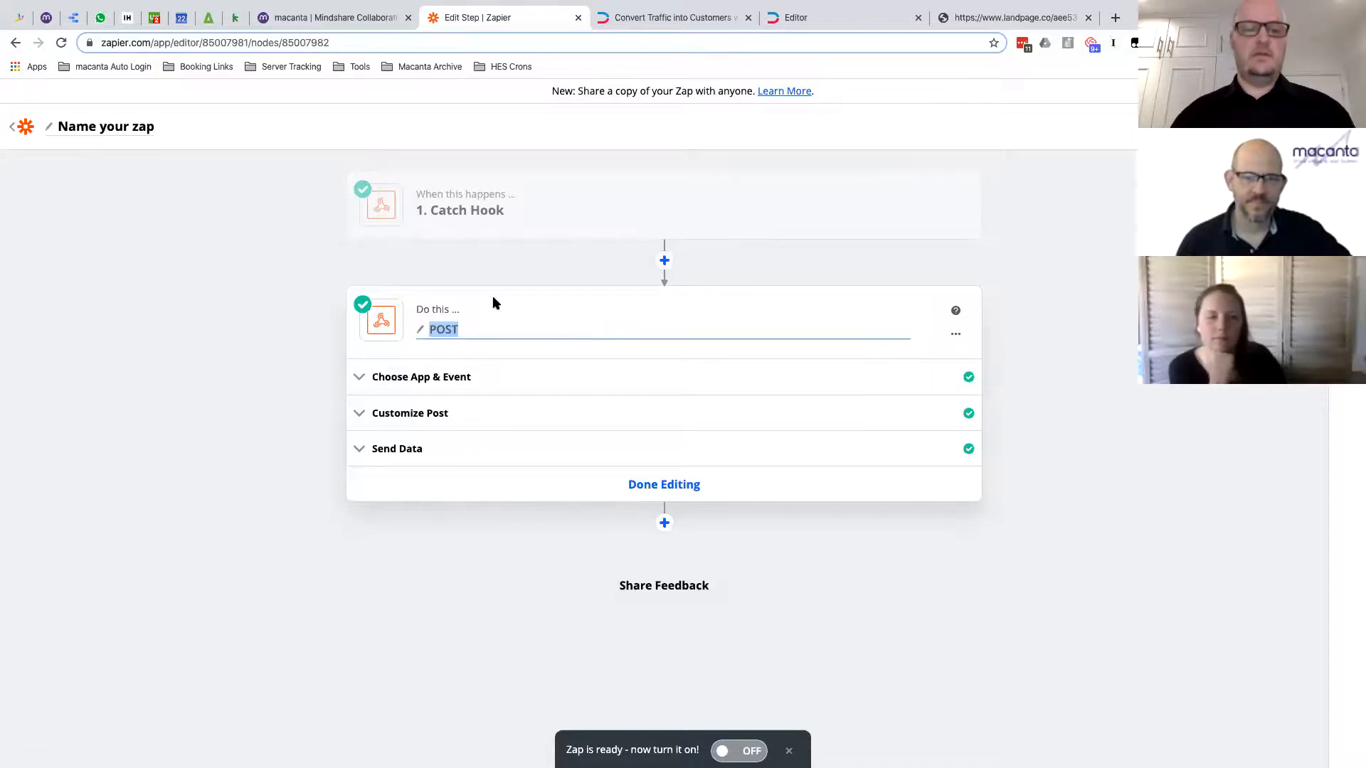
type("Get Member ID")
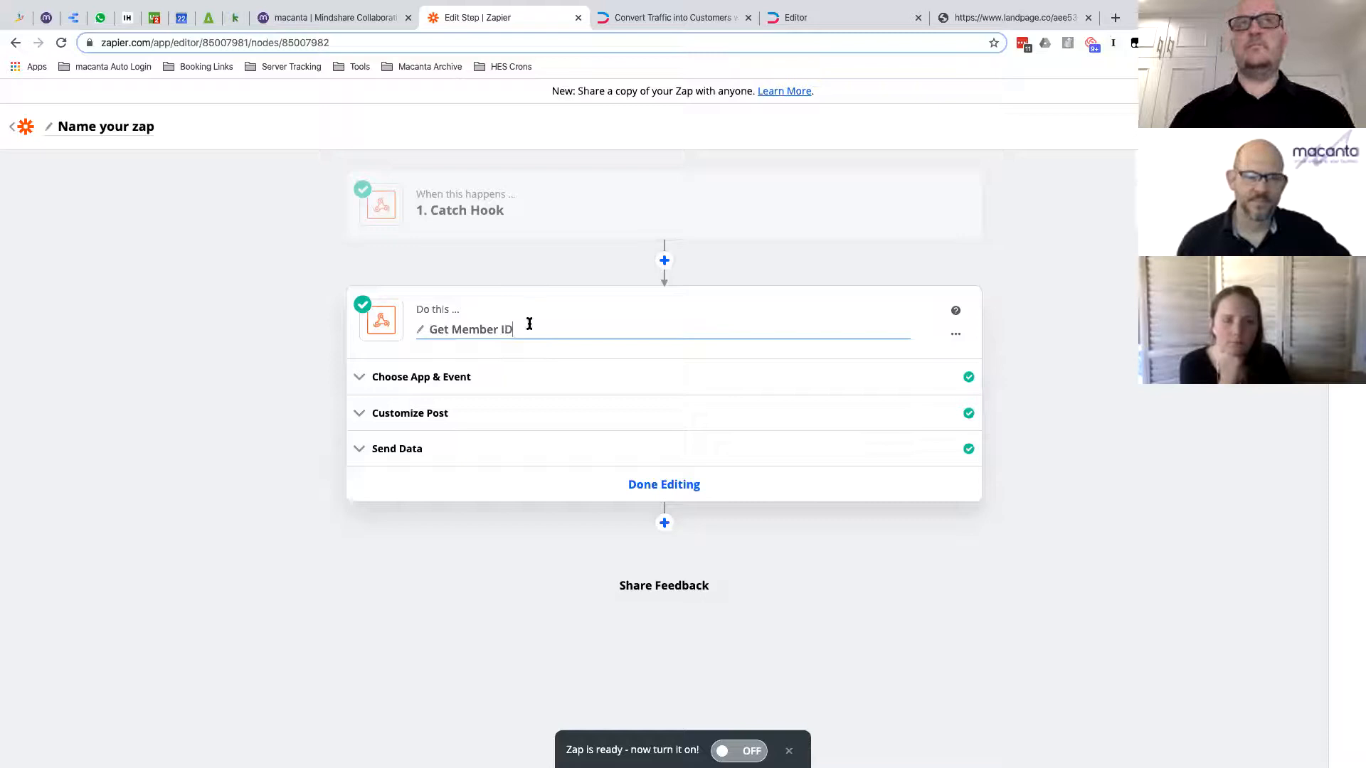
key("Return")
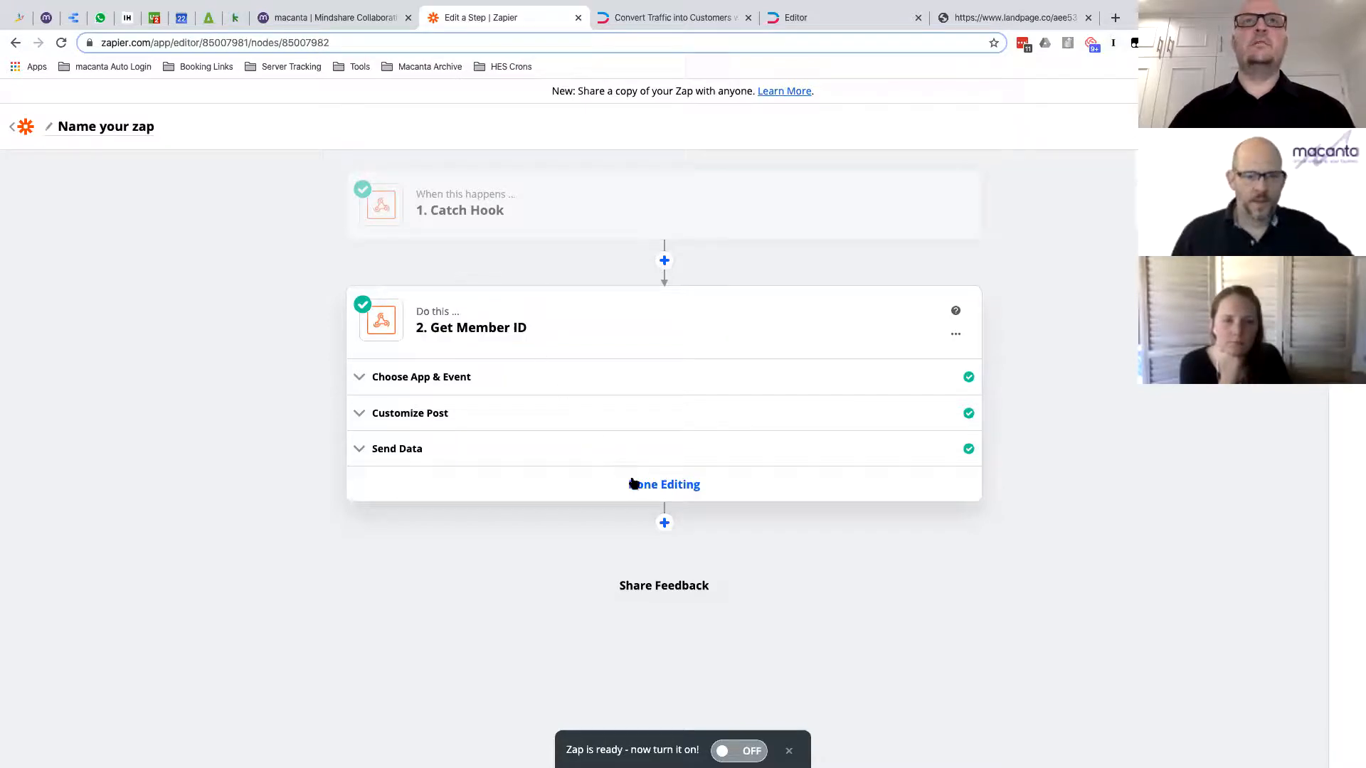
Add a third step using Webhooks by Zapier with POST as the action event
left_click(665, 523)
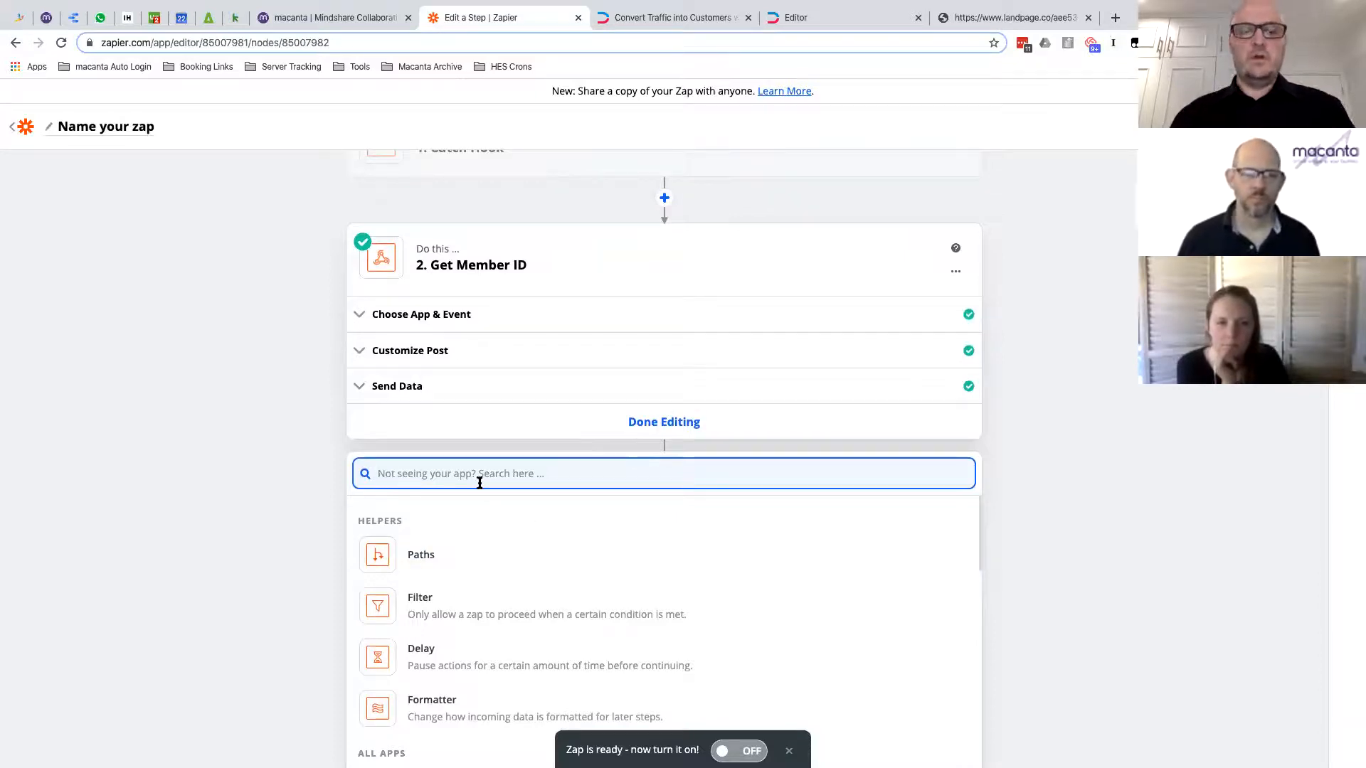
type("webh")
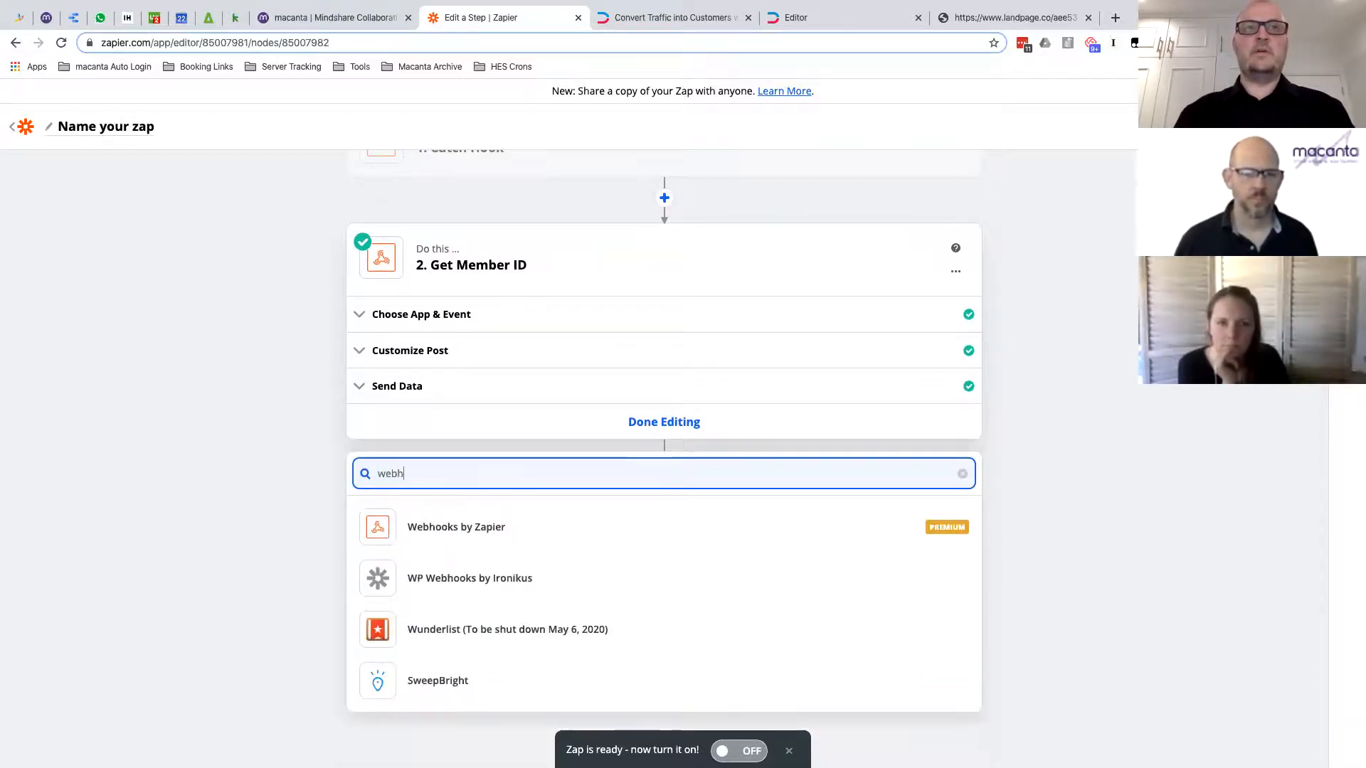
left_click(442, 527)
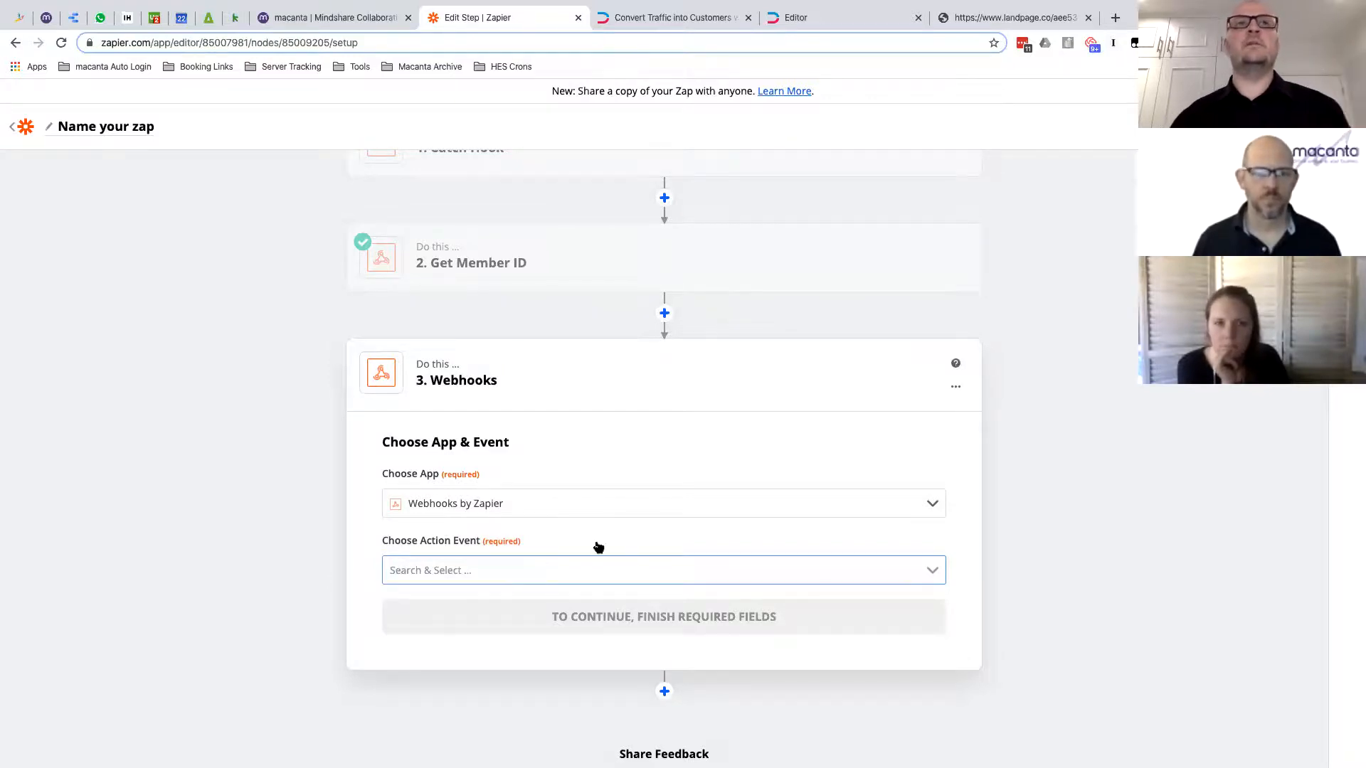
left_click(478, 565)
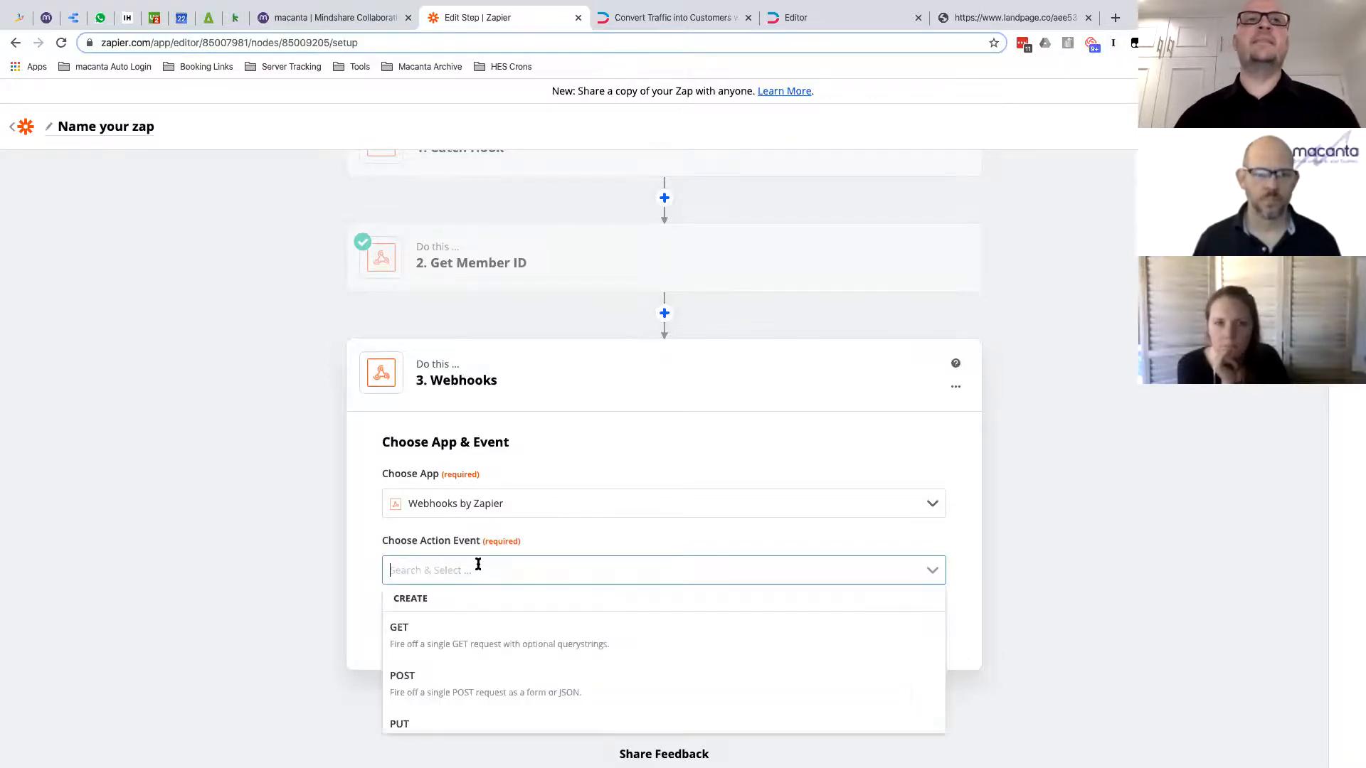
left_click(411, 674)
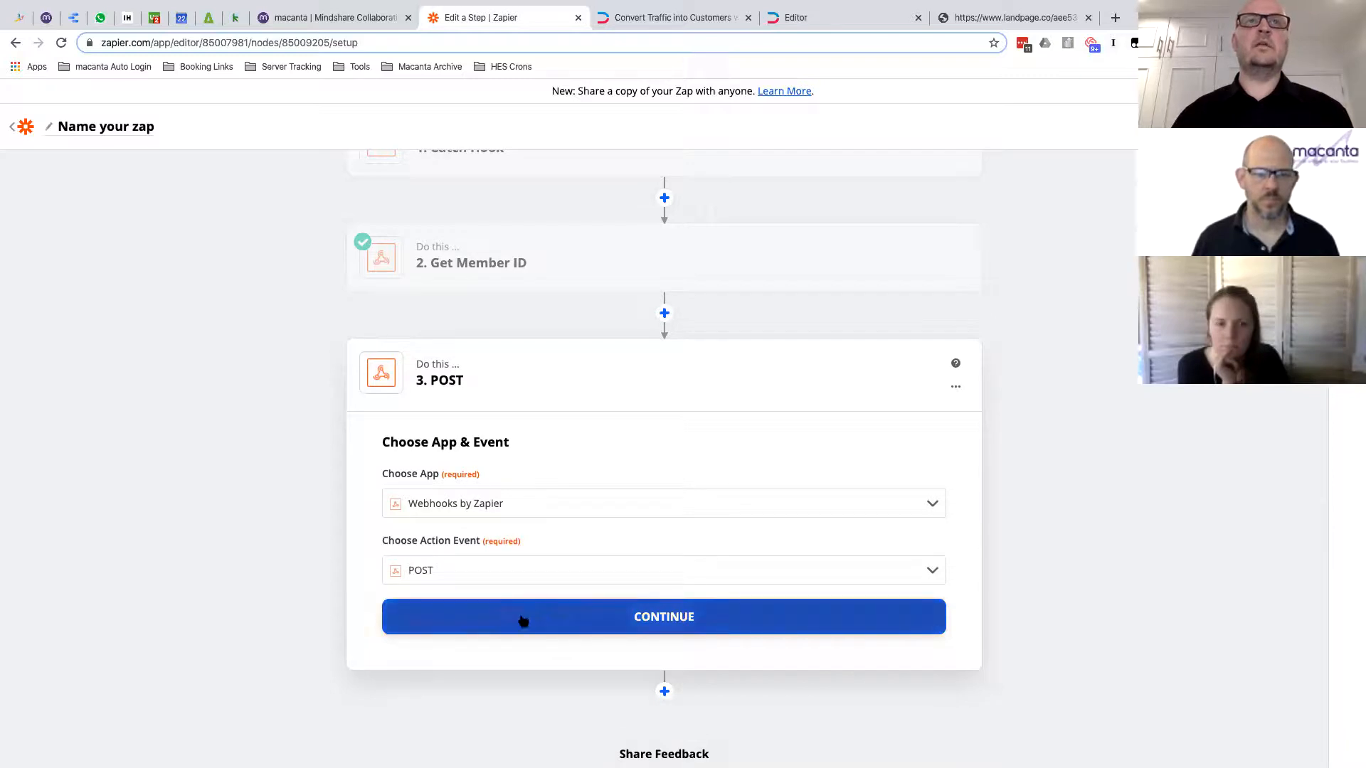
scroll(420, 445, "down", 1)
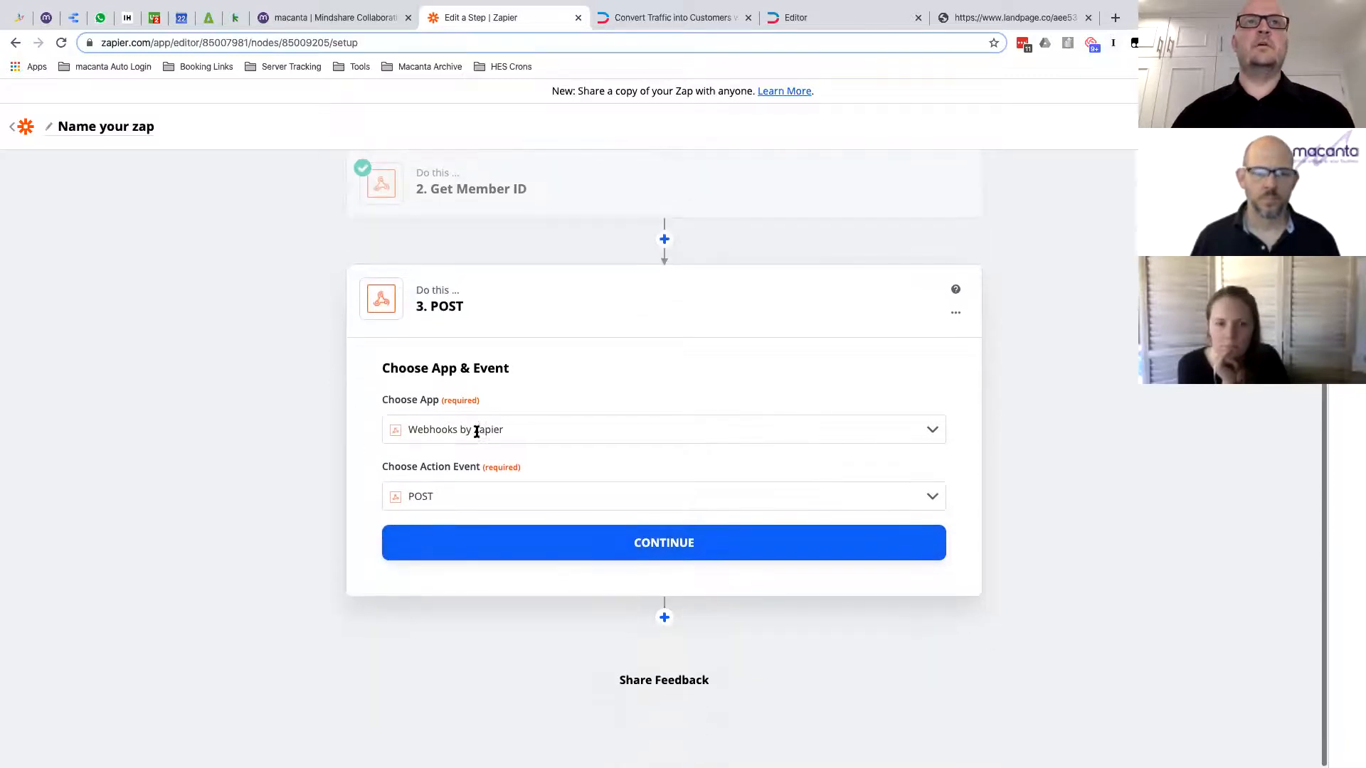
left_click(621, 544)
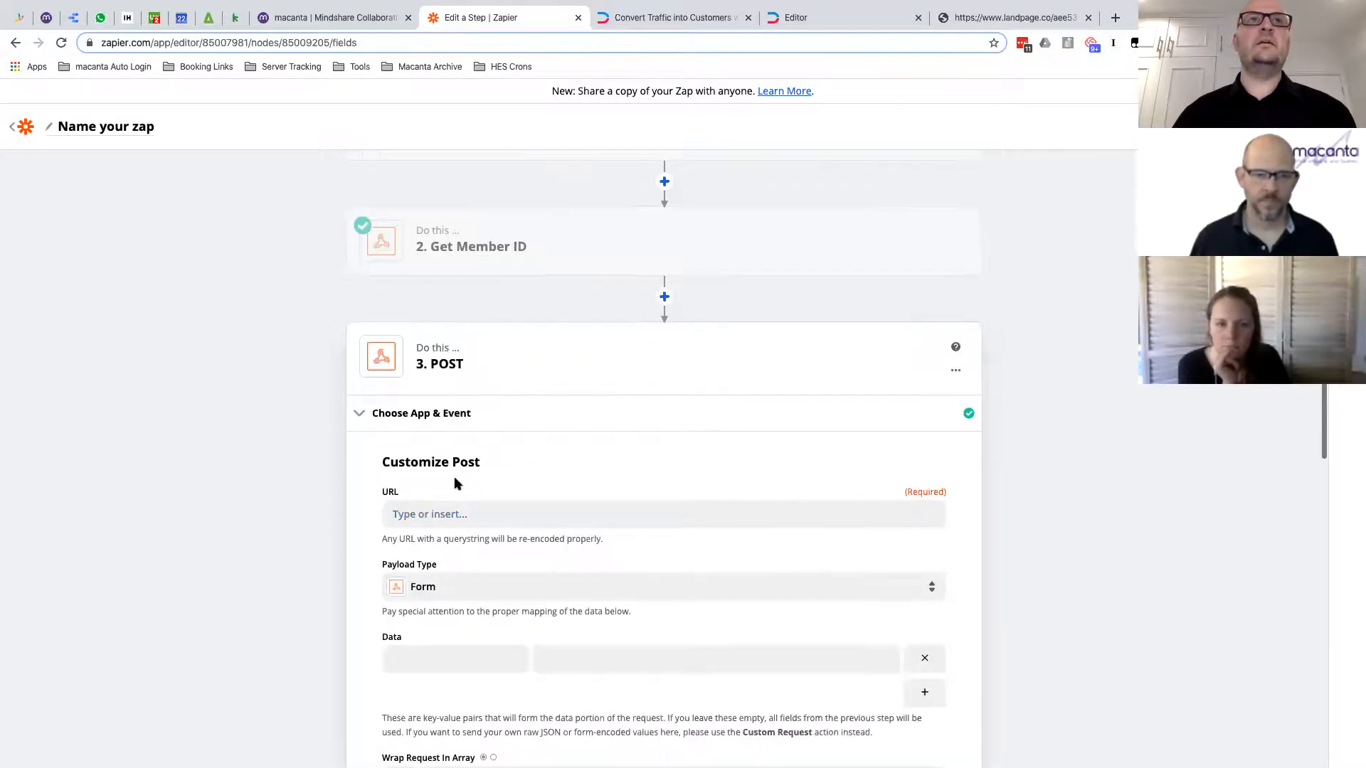
left_click(425, 515)
key("ctrl+v")
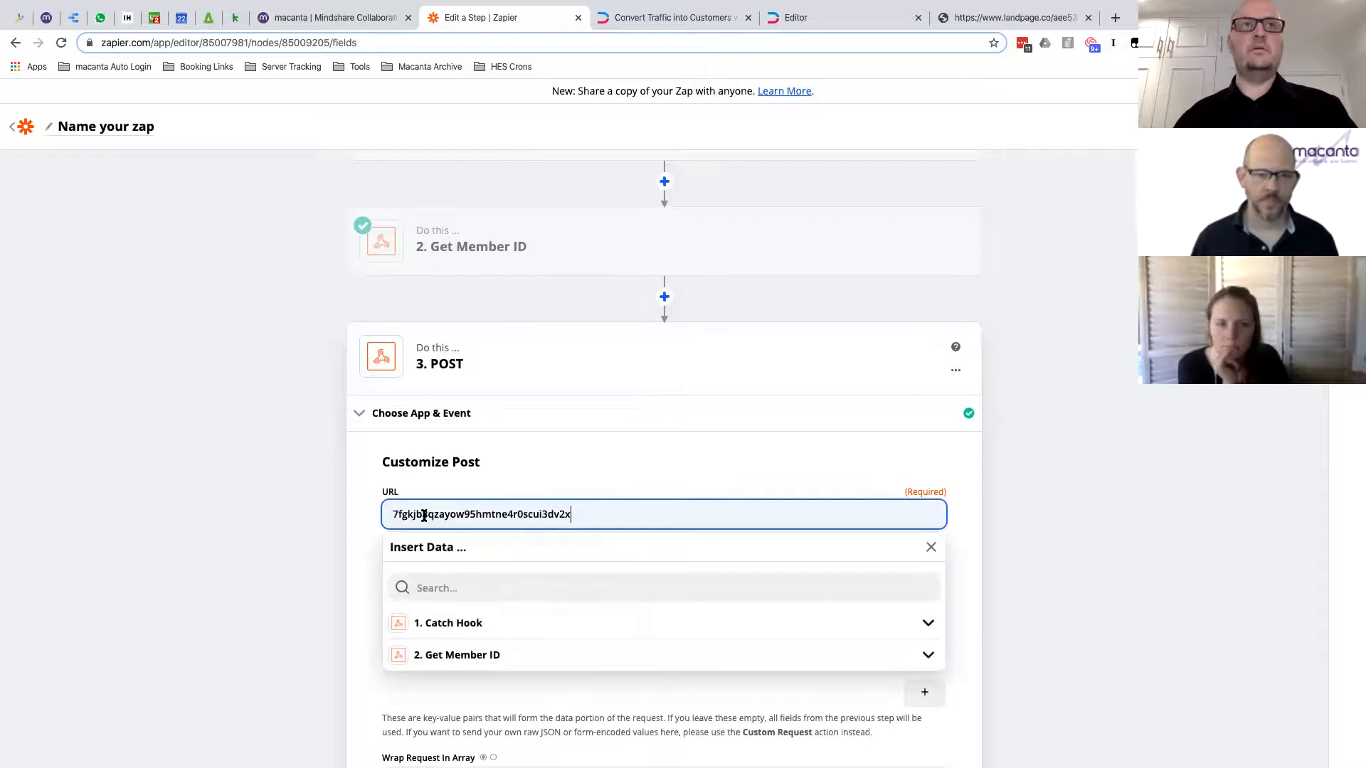
key("ctrl+a")
key("ctrl+c")
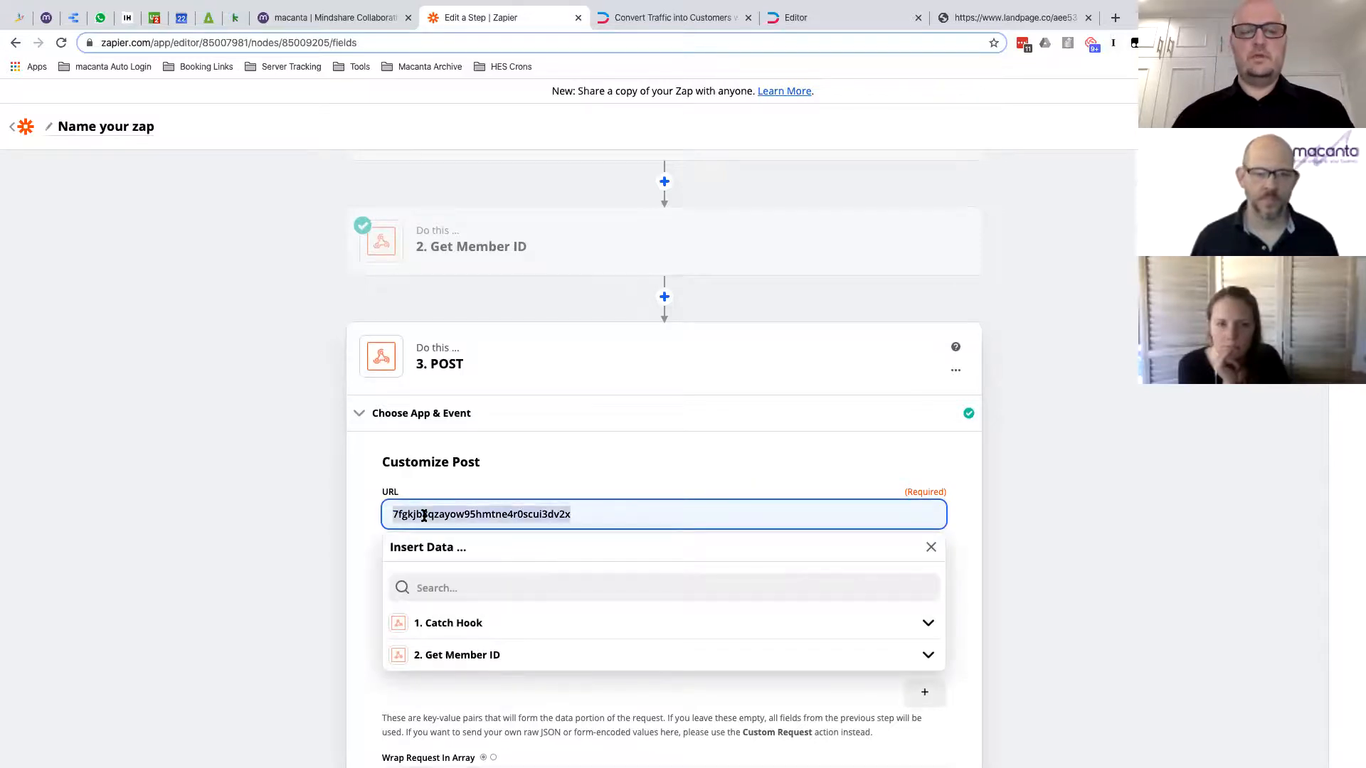
type("https://x")
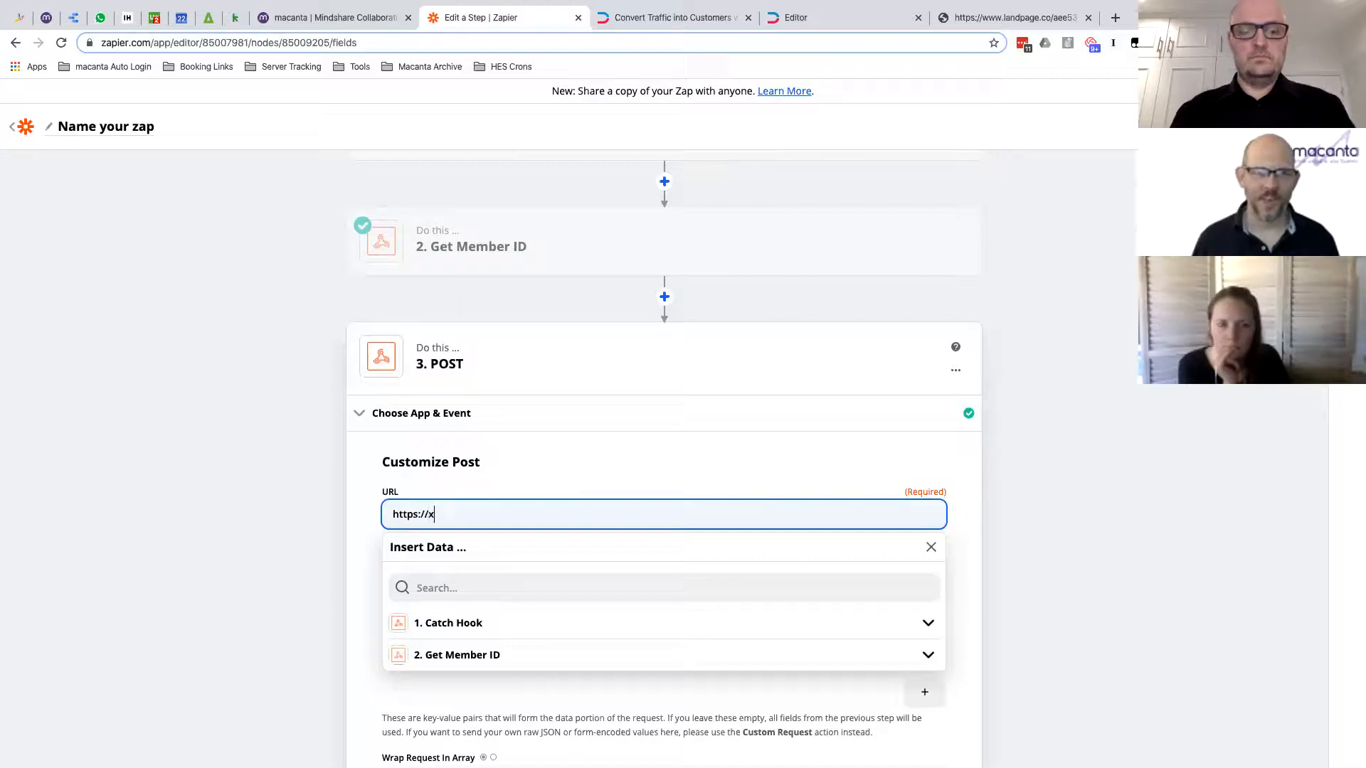
type("g261")
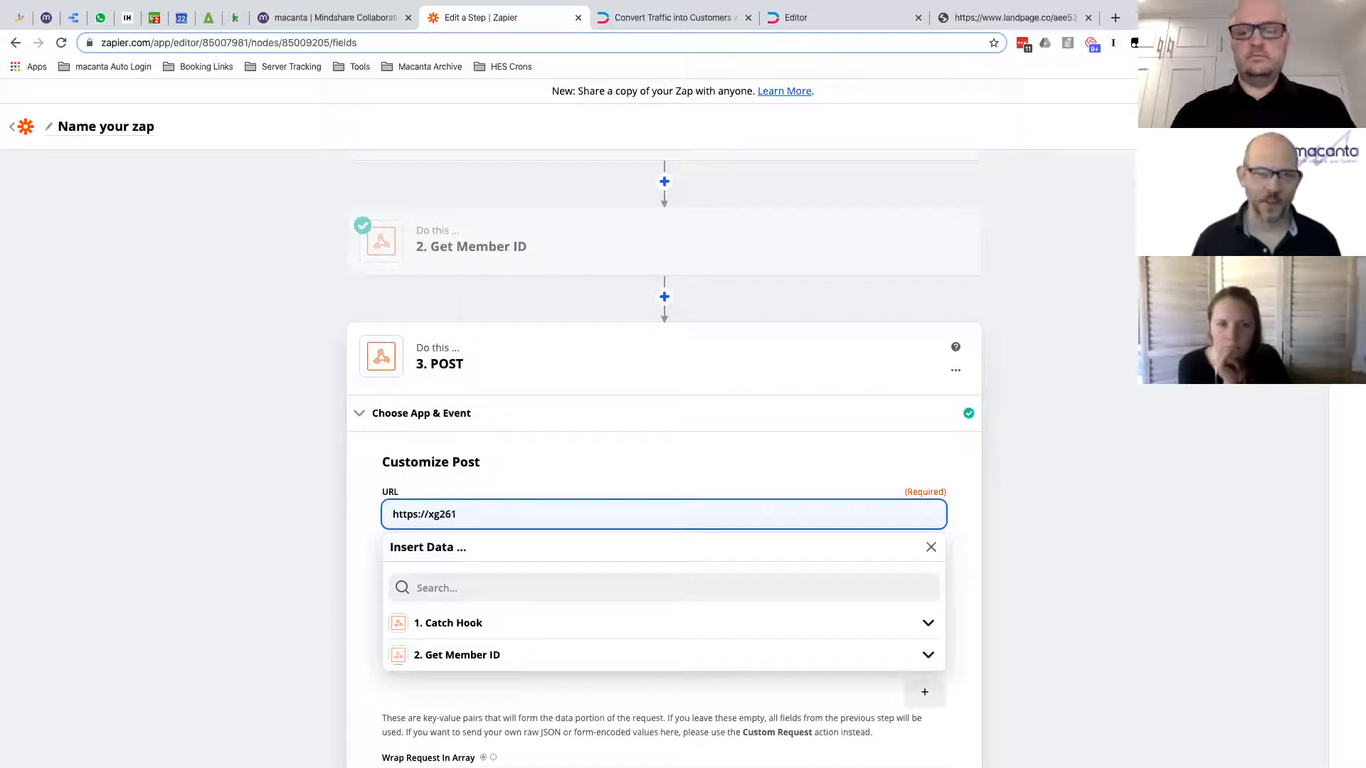
type(".macanta")
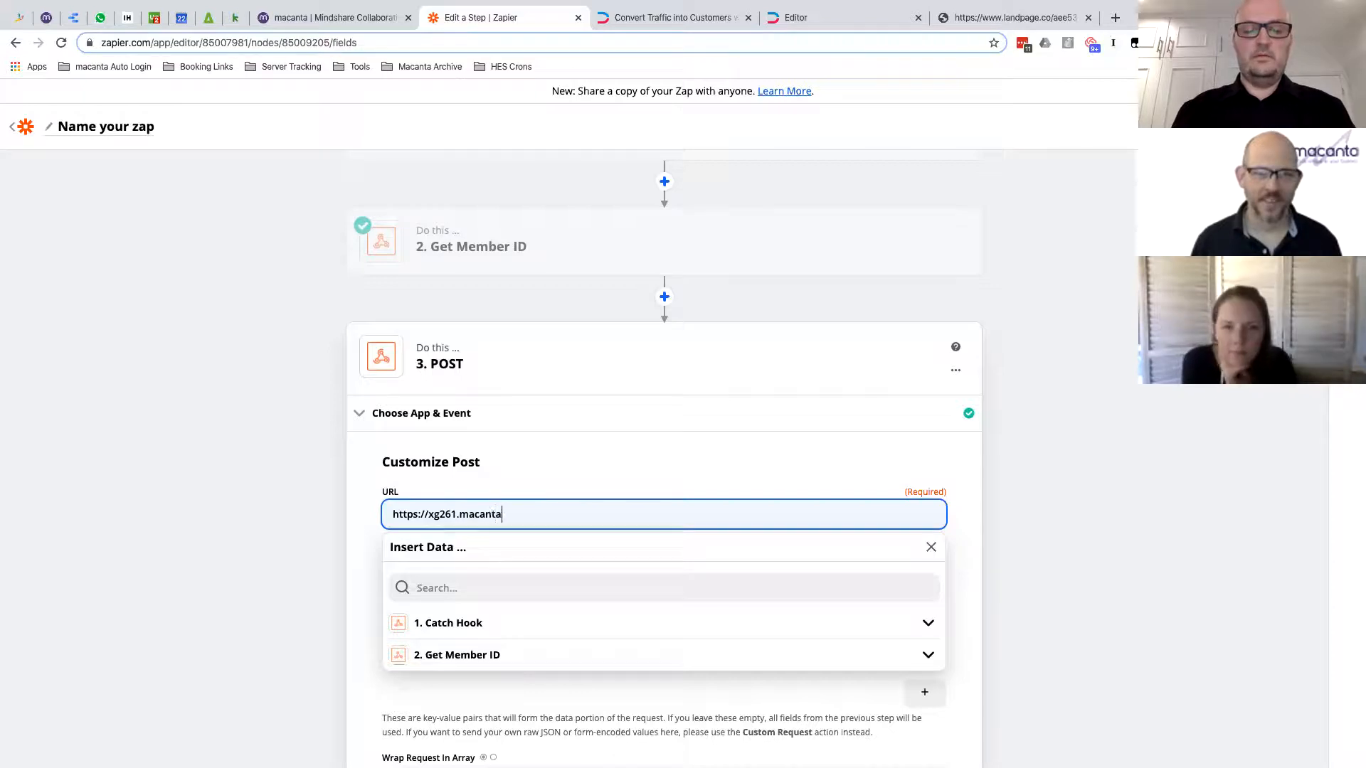
type("crm.com")
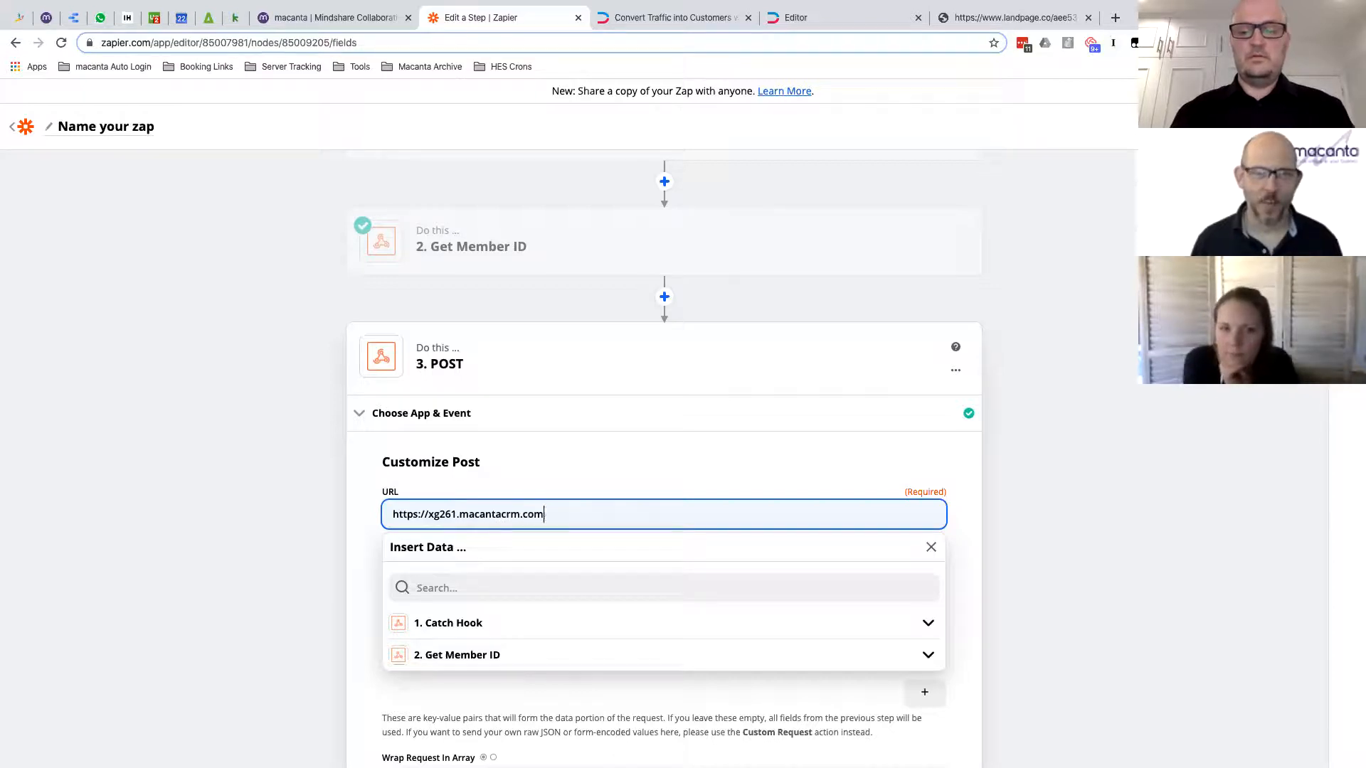
type("/")
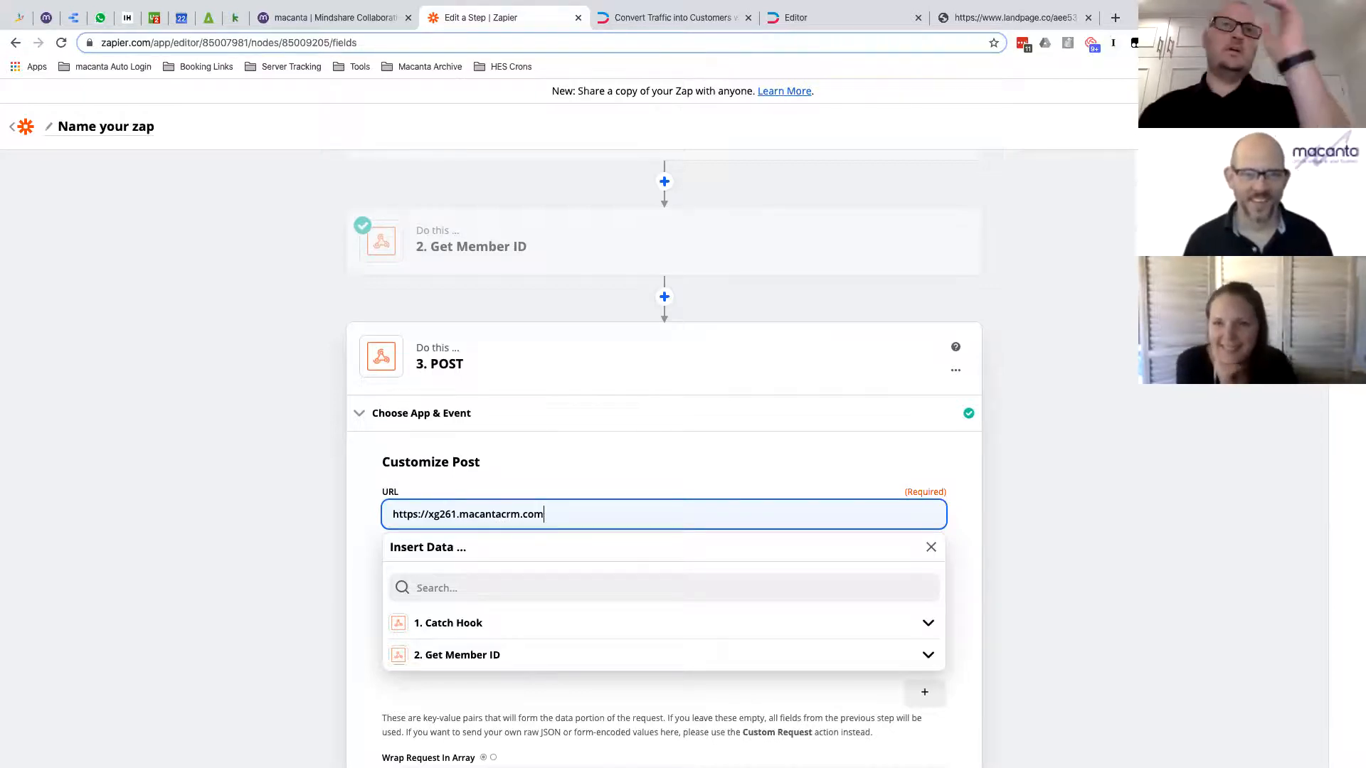
type("res")
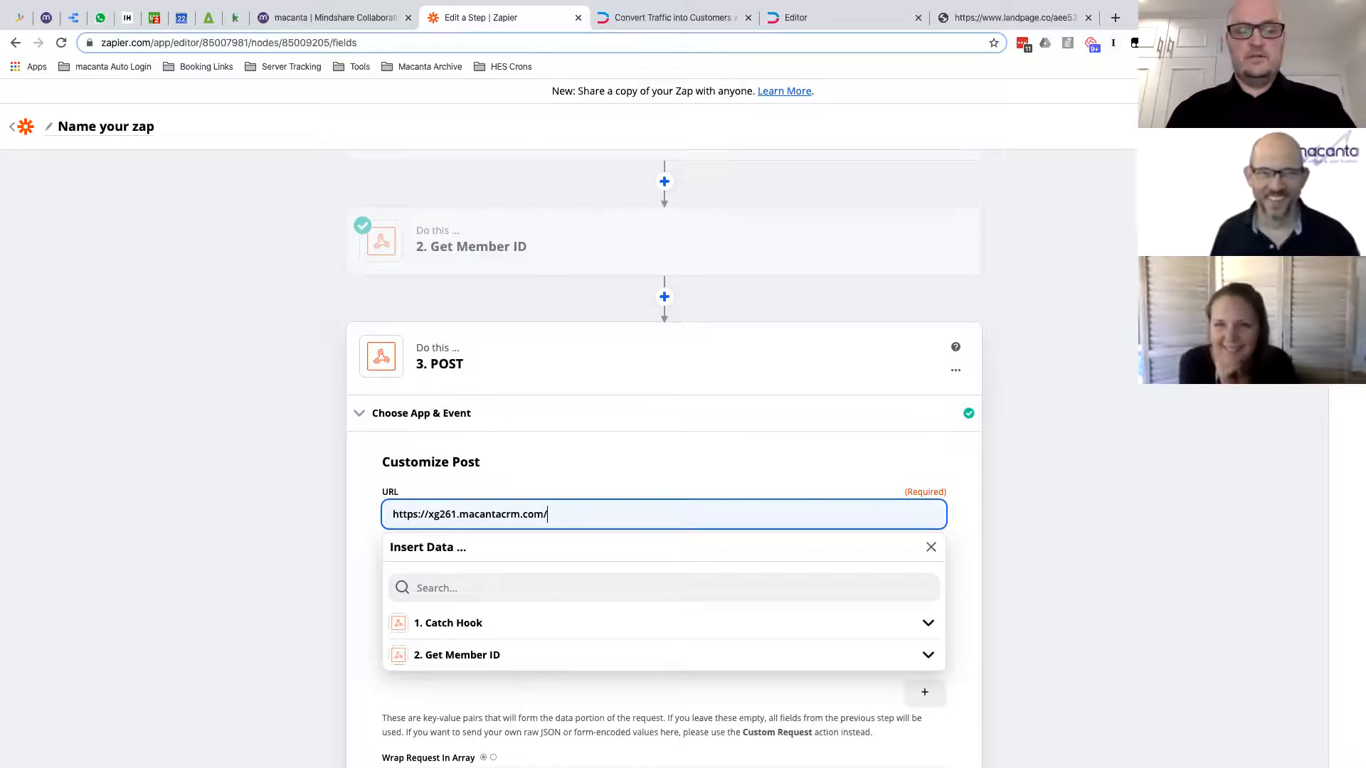
type("t/v1")
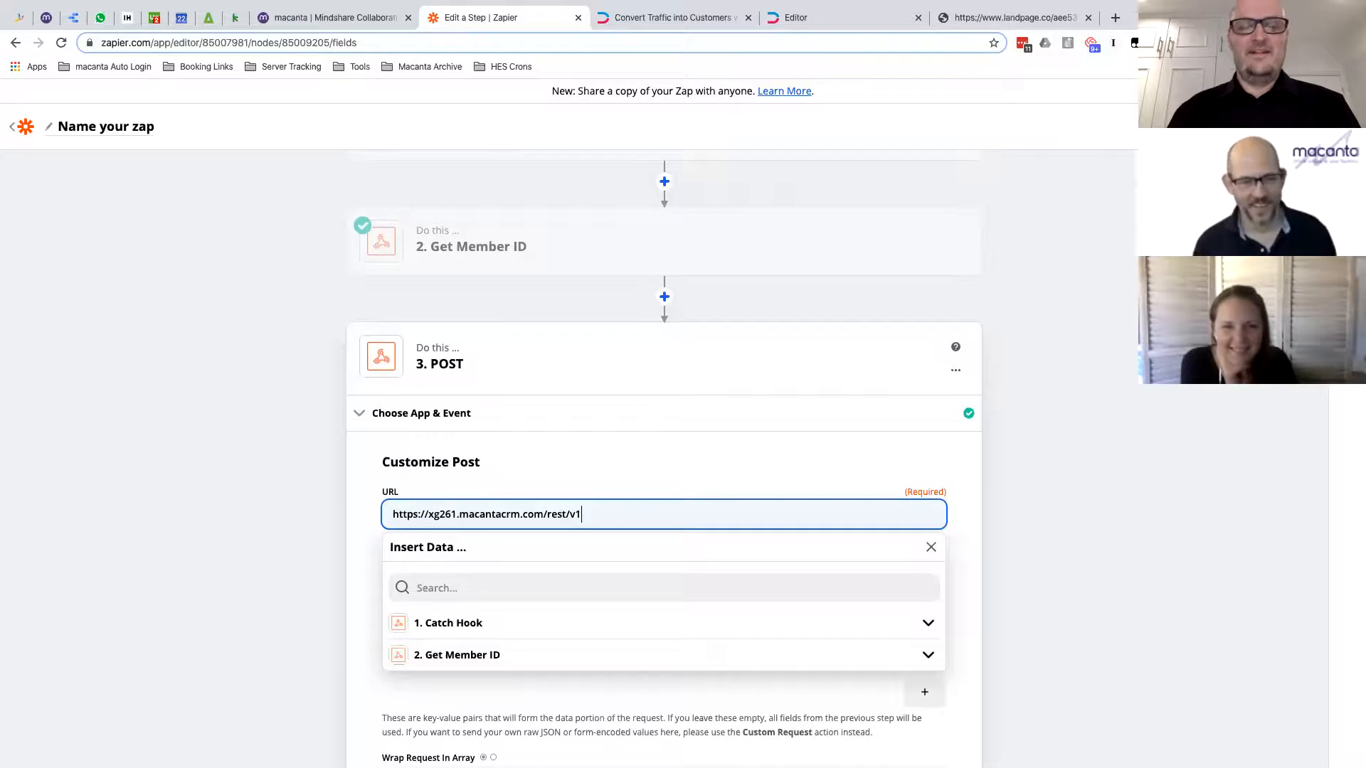
type("/contact")
left_click(355, 491)
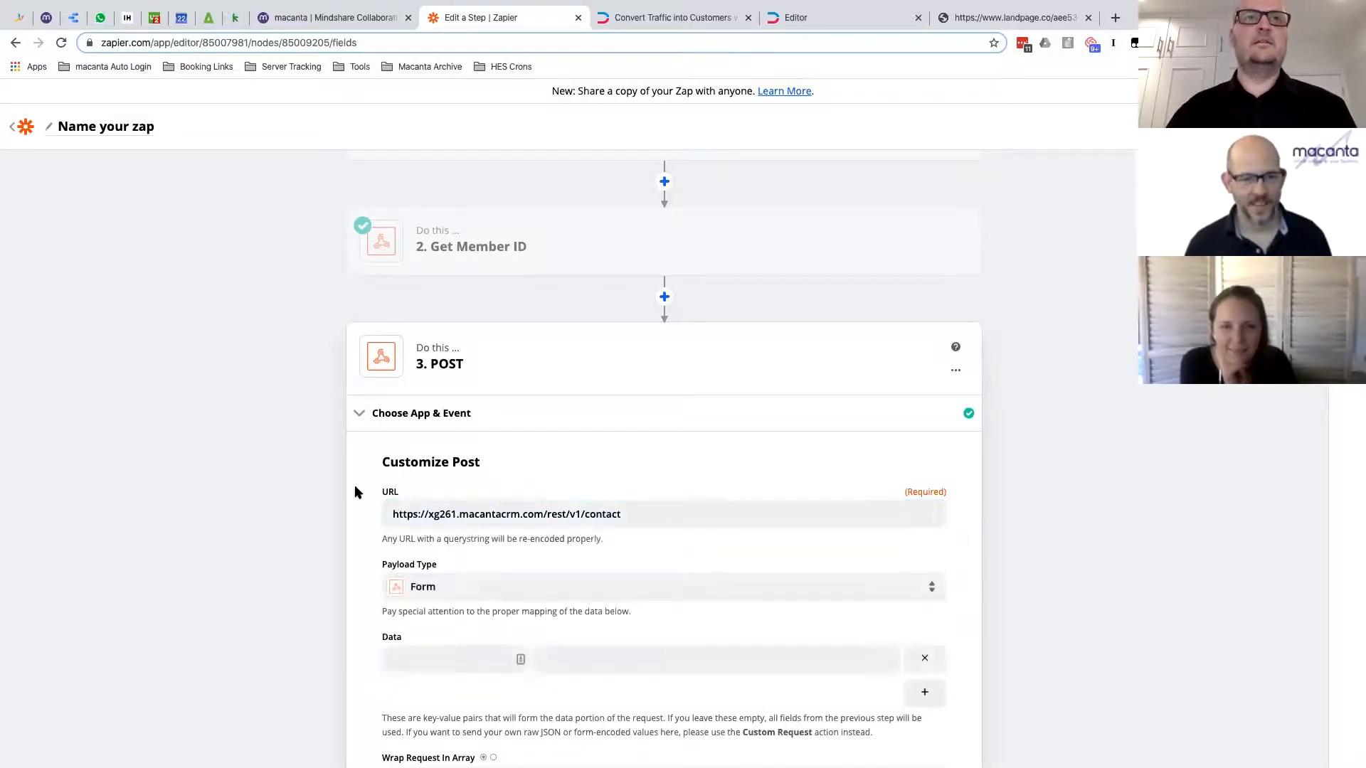
scroll(356, 491, "down", 3)
left_click(452, 405)
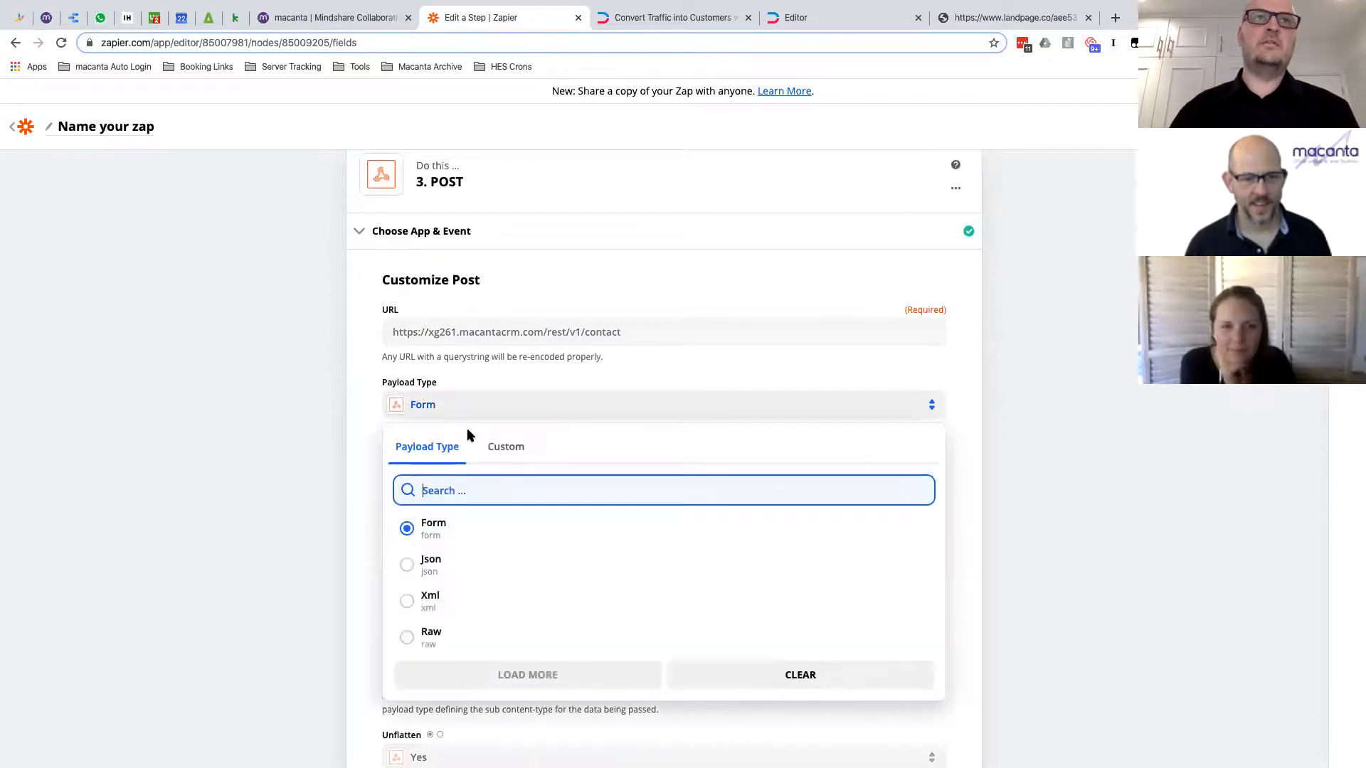
left_click(429, 559)
Add FirstName, Email and api_key data keys, pasting the API key as api_key's value
left_click(431, 481)
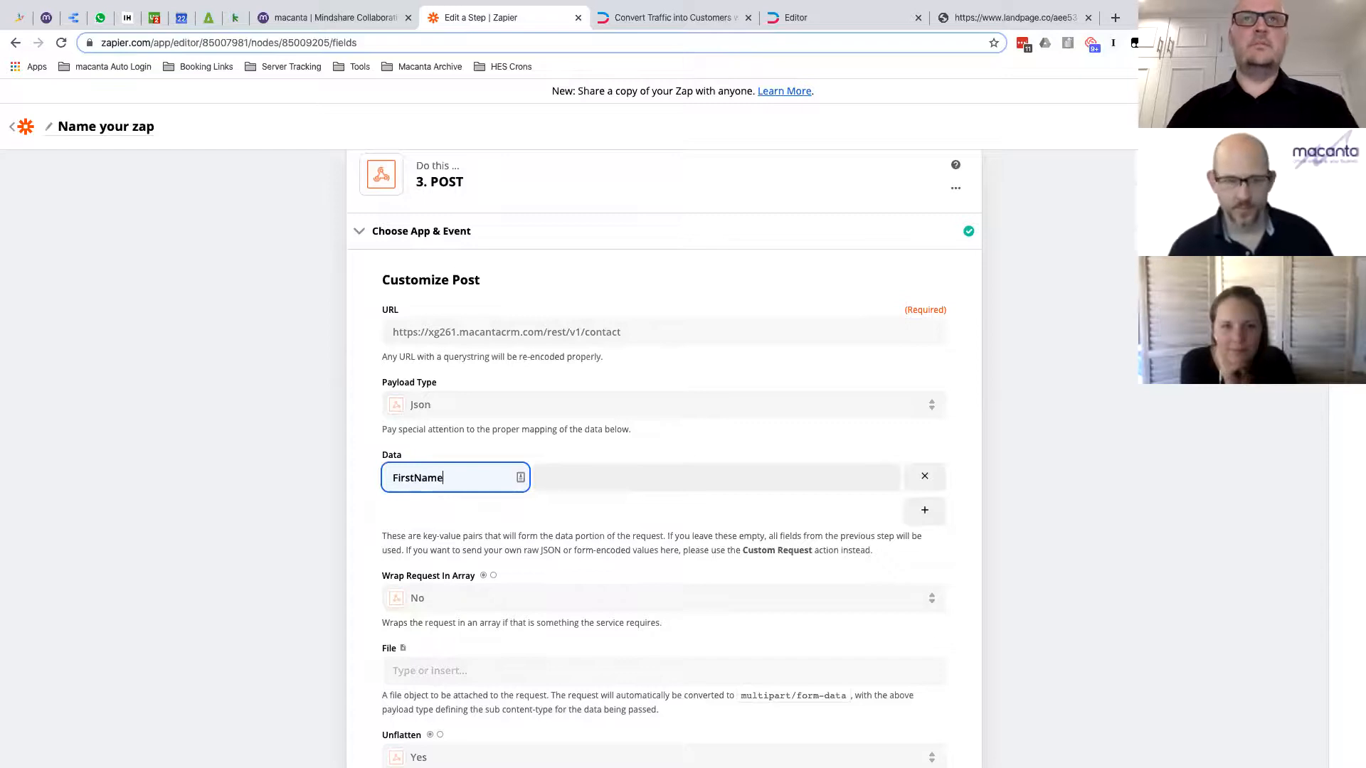
type("FirstName")
left_click(925, 510)
left_click(451, 506)
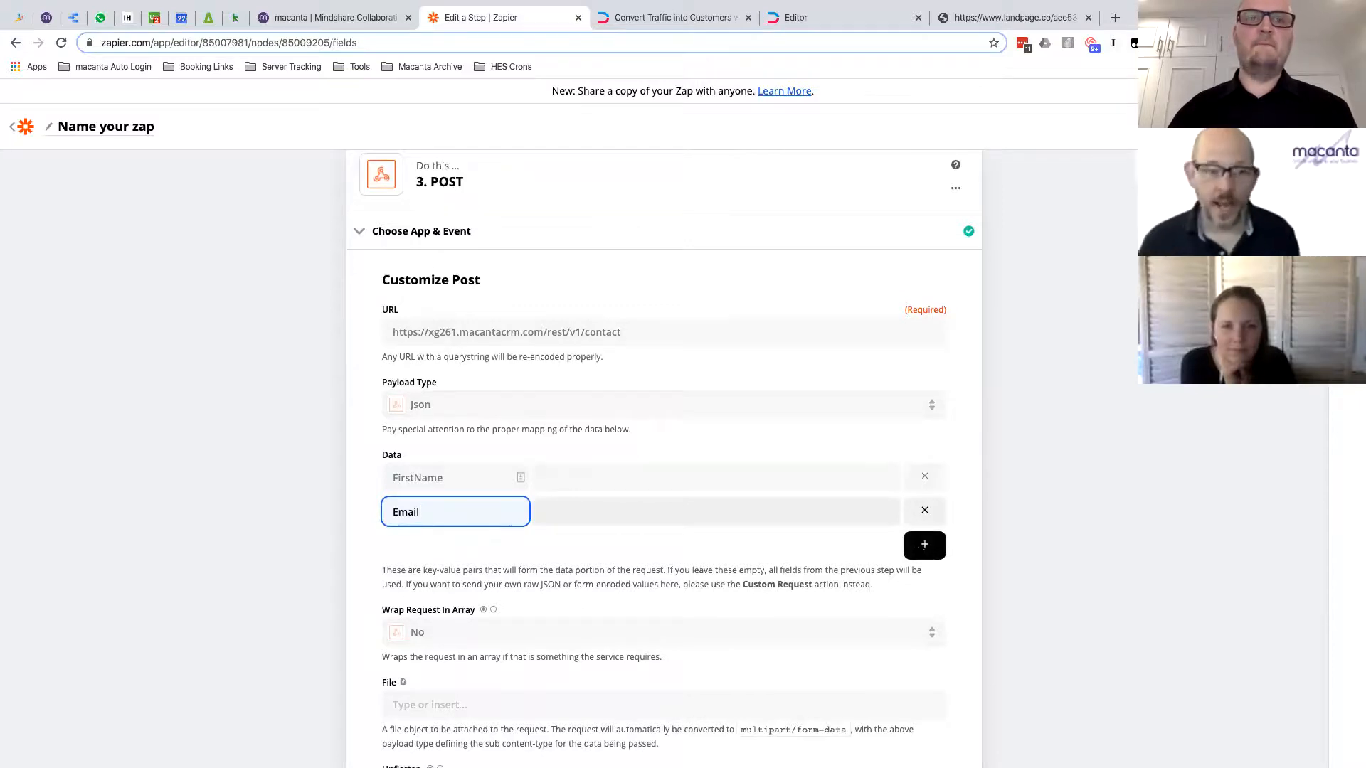
left_click(923, 546)
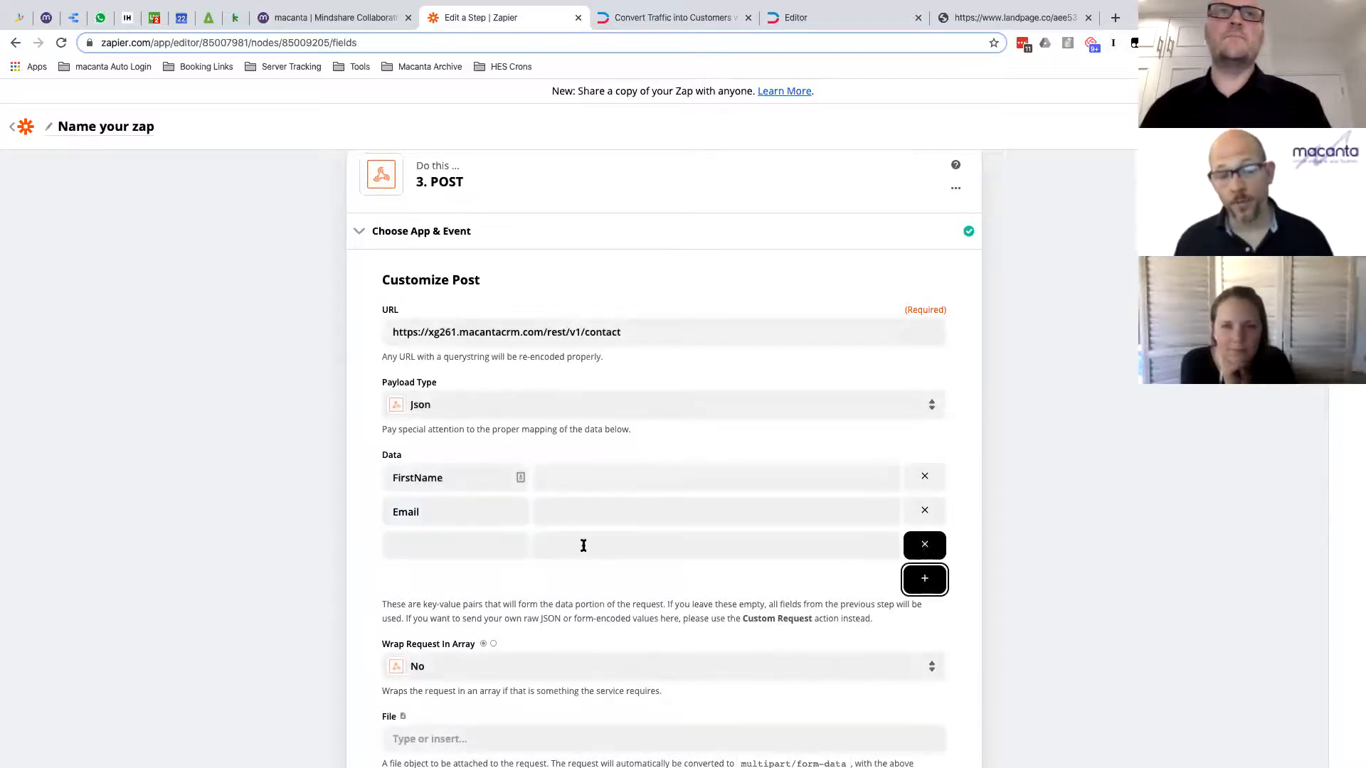
left_click(442, 546)
type("api_ke")
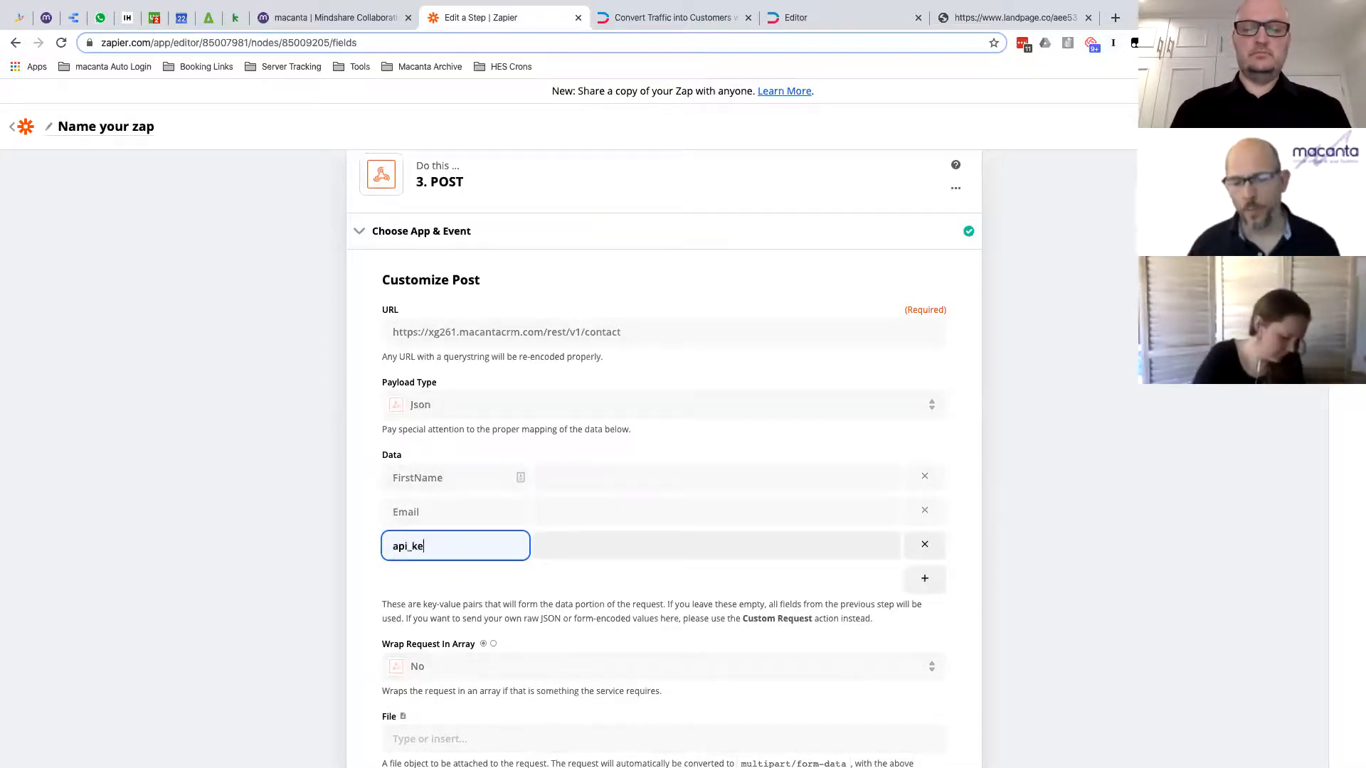
type("y")
left_click(588, 548)
key("ctrl+v")
Fill the FirstName value with the coach's name field
left_click(582, 483)
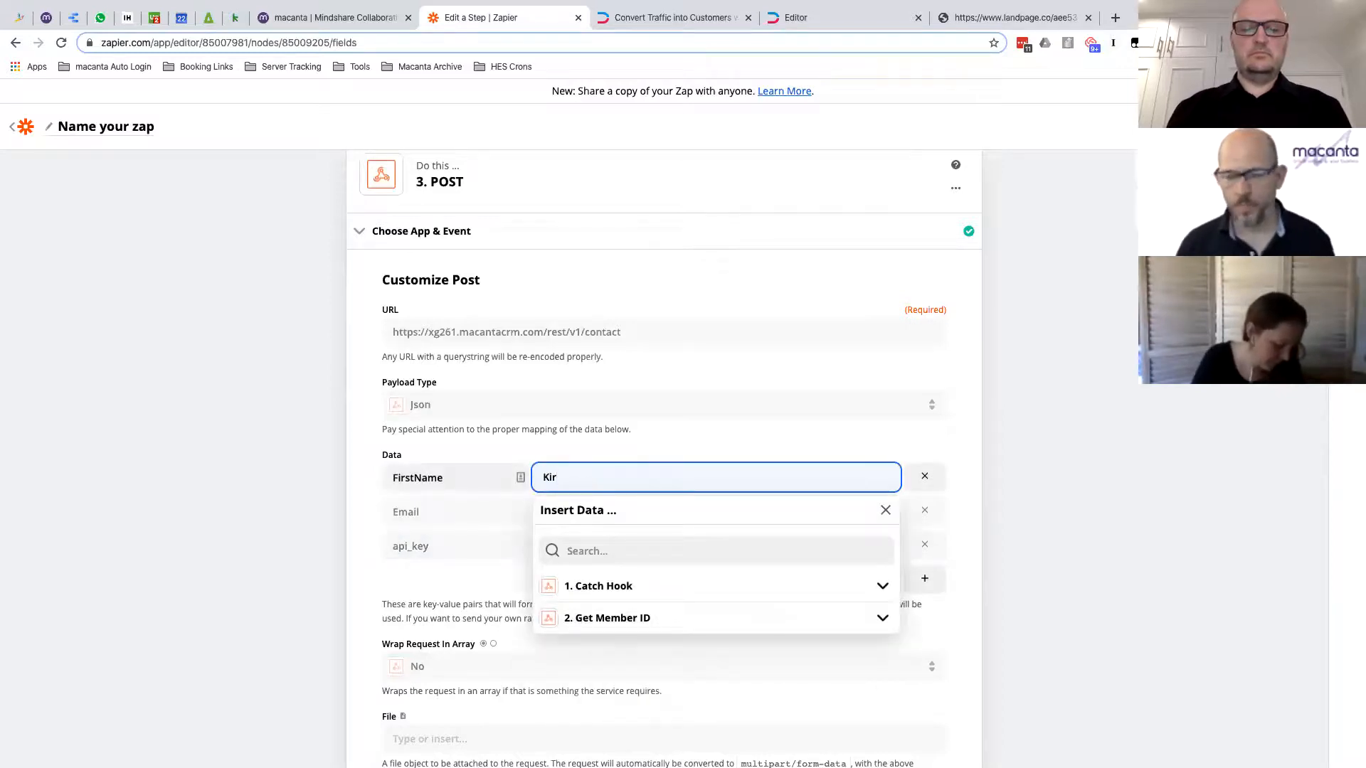
left_click(369, 493)
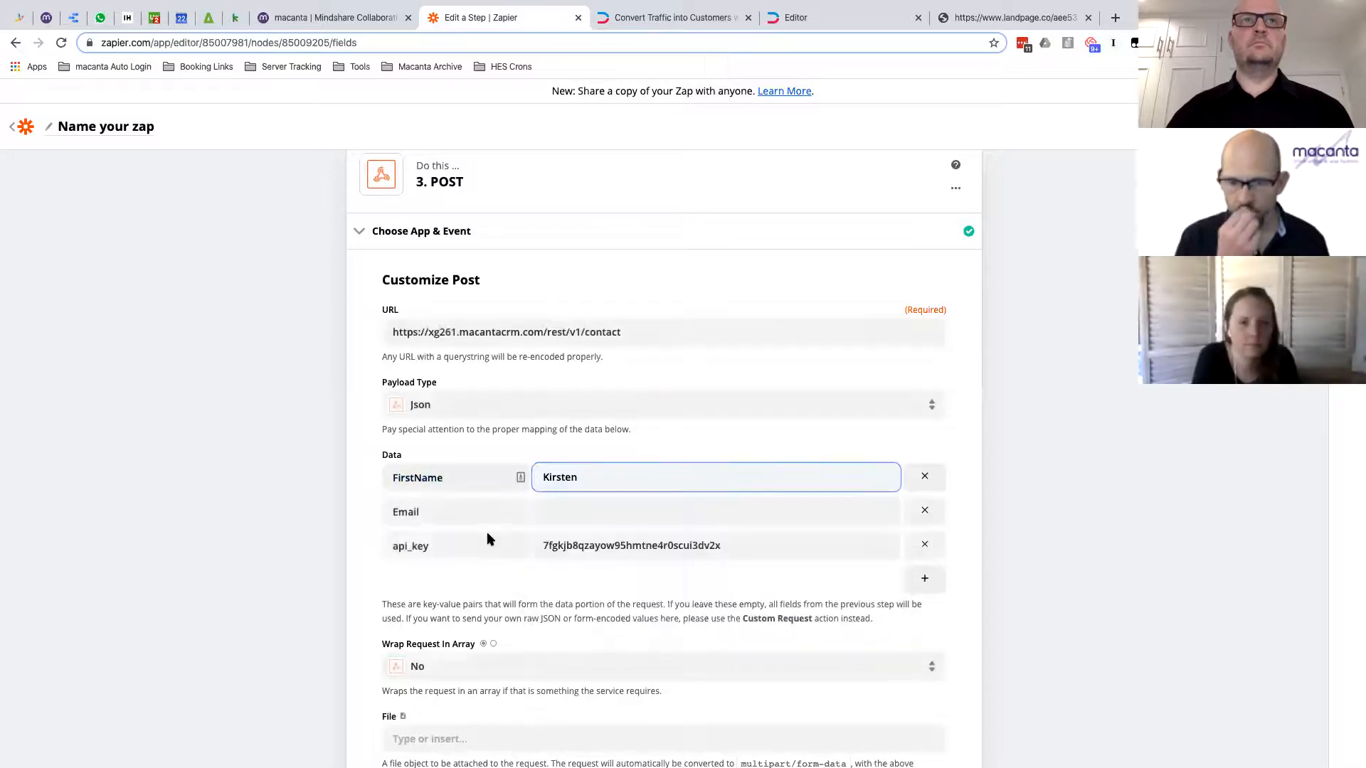
left_click(601, 509)
left_click(601, 619)
left_click(364, 503)
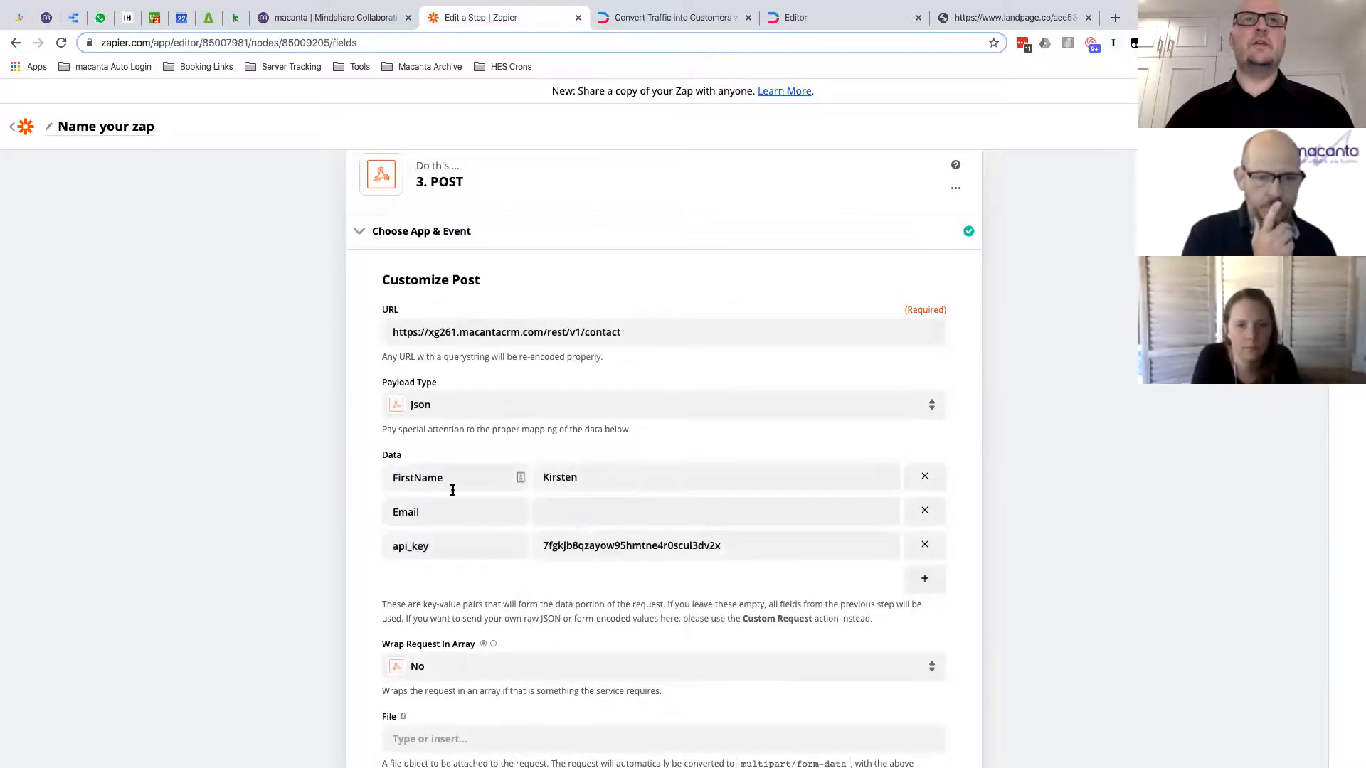
Map Email to the Catch Hook's submitted email text and continue to testing
left_click(583, 510)
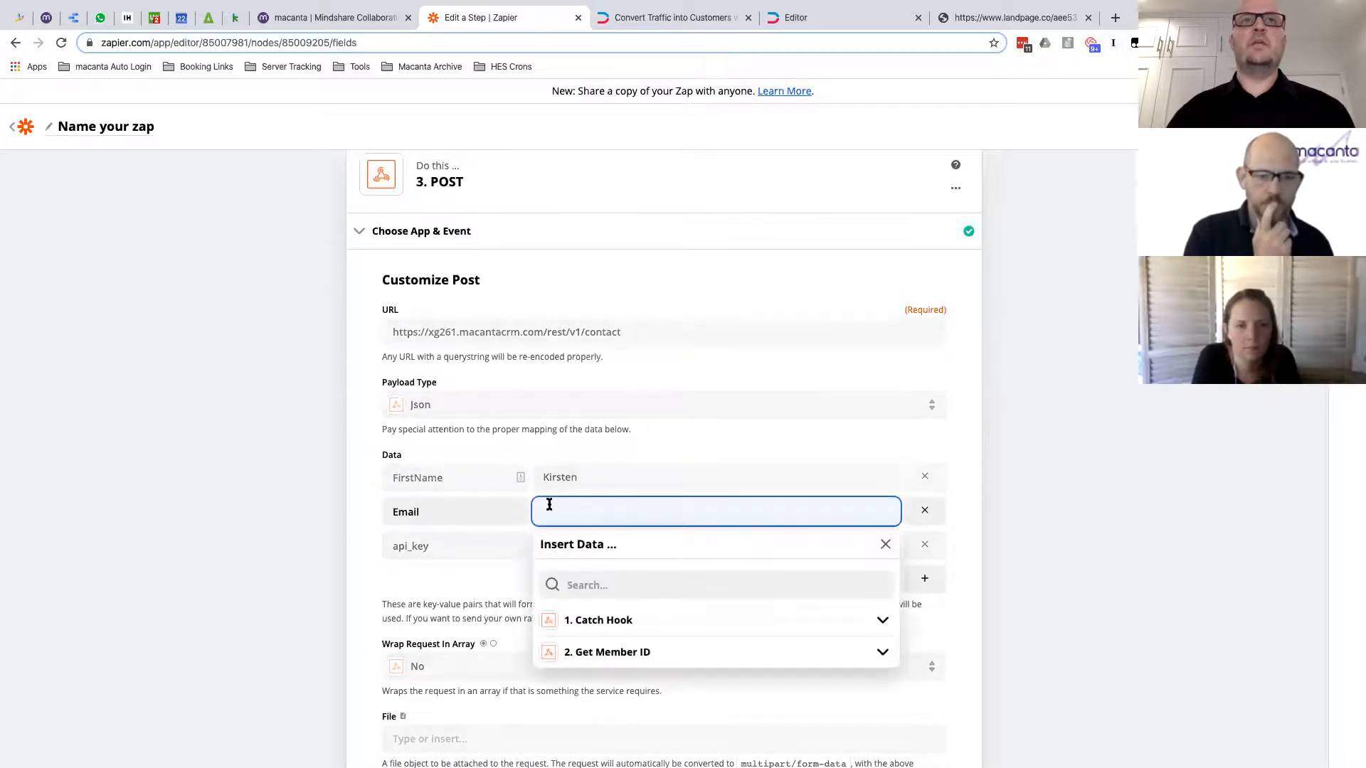
left_click(586, 653)
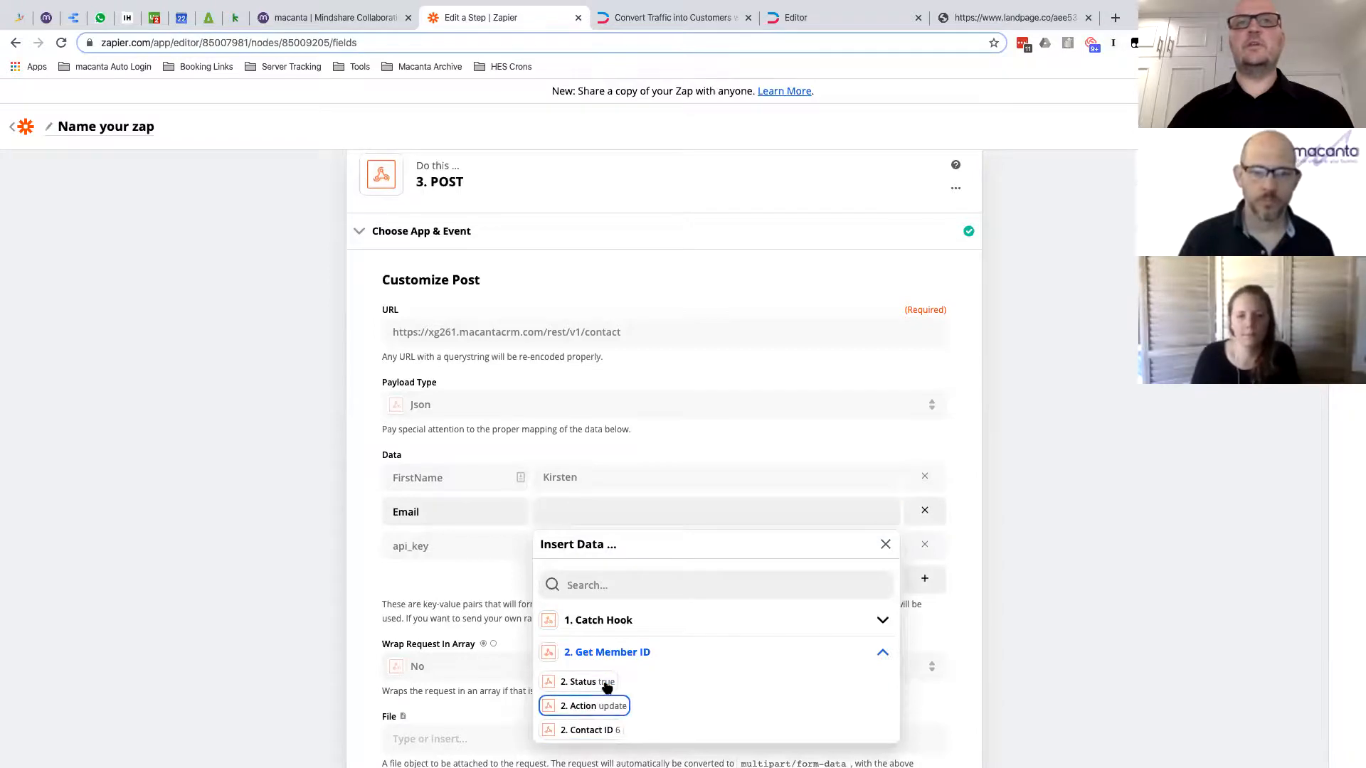
left_click(593, 622)
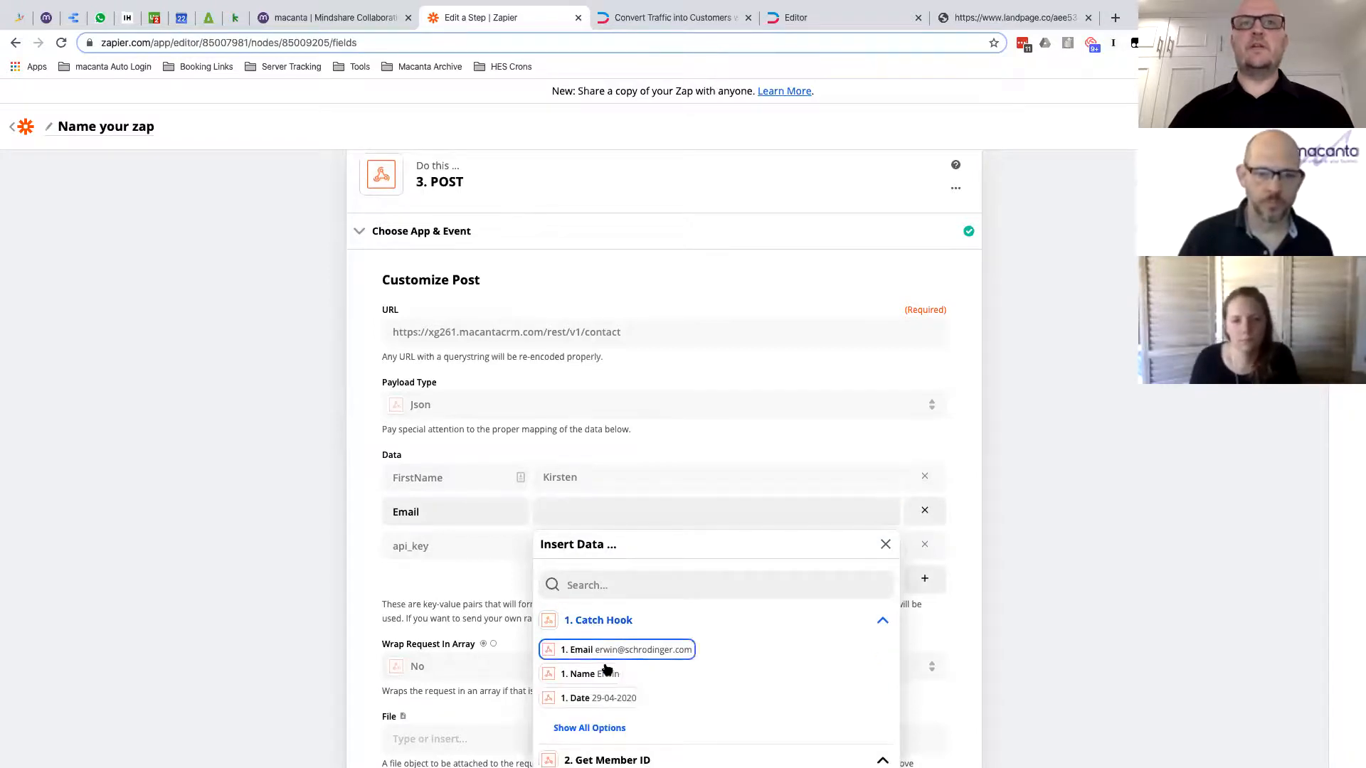
scroll(603, 635, "down", 2)
scroll(597, 619, "down", 1)
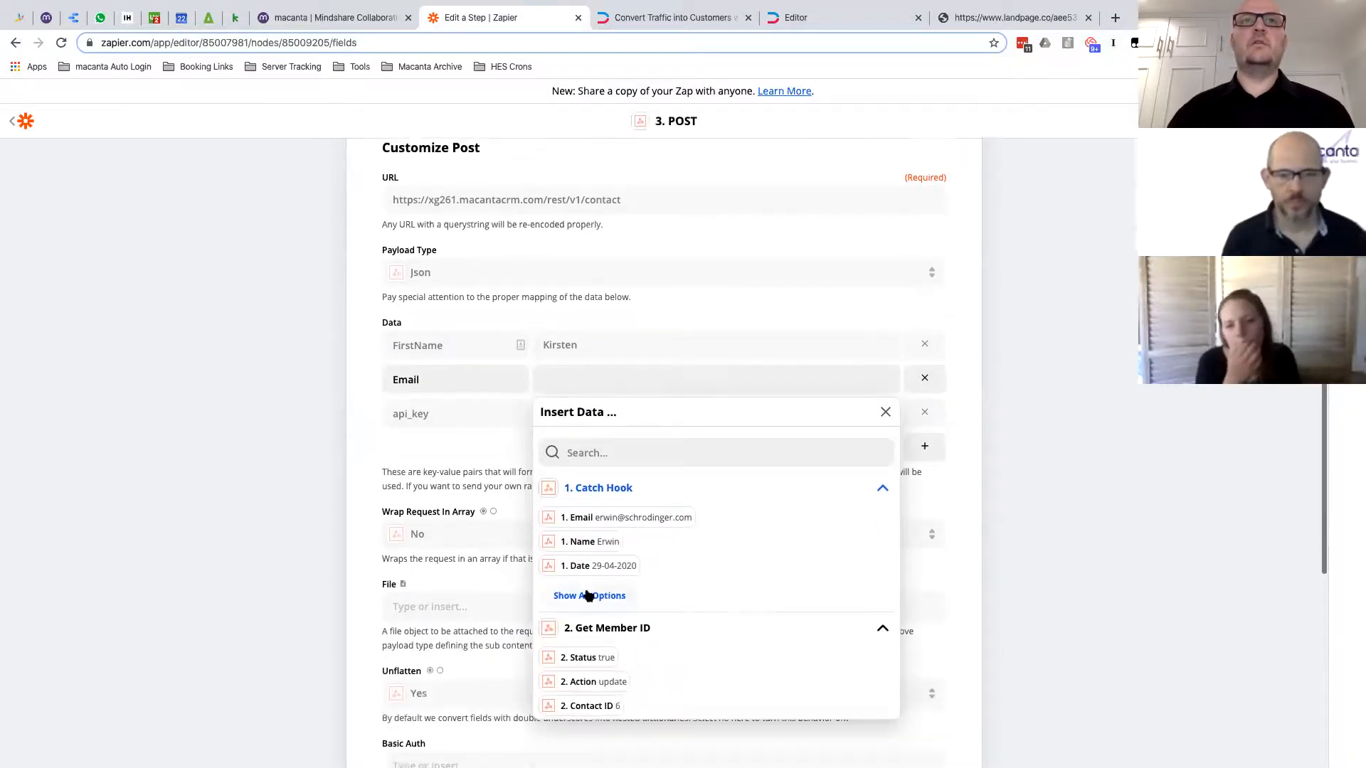
left_click(589, 595)
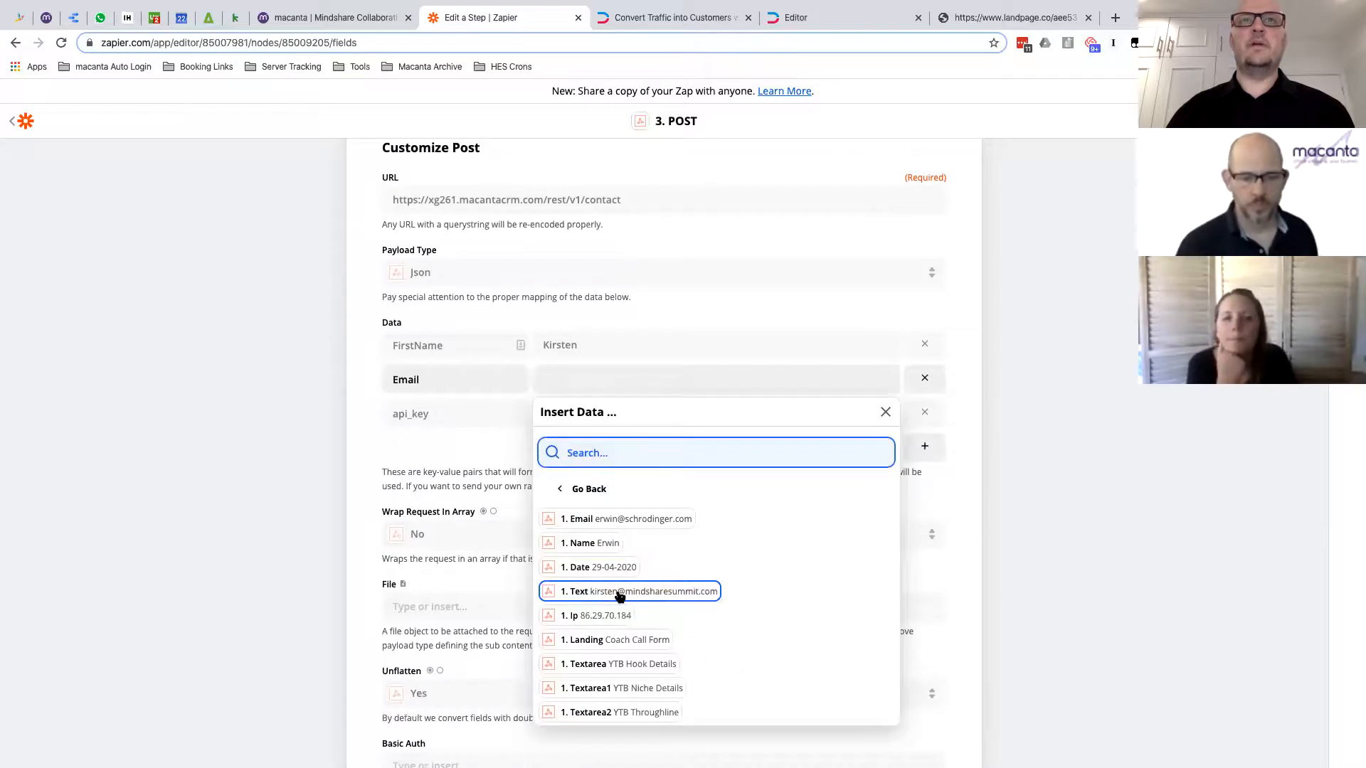
left_click(623, 593)
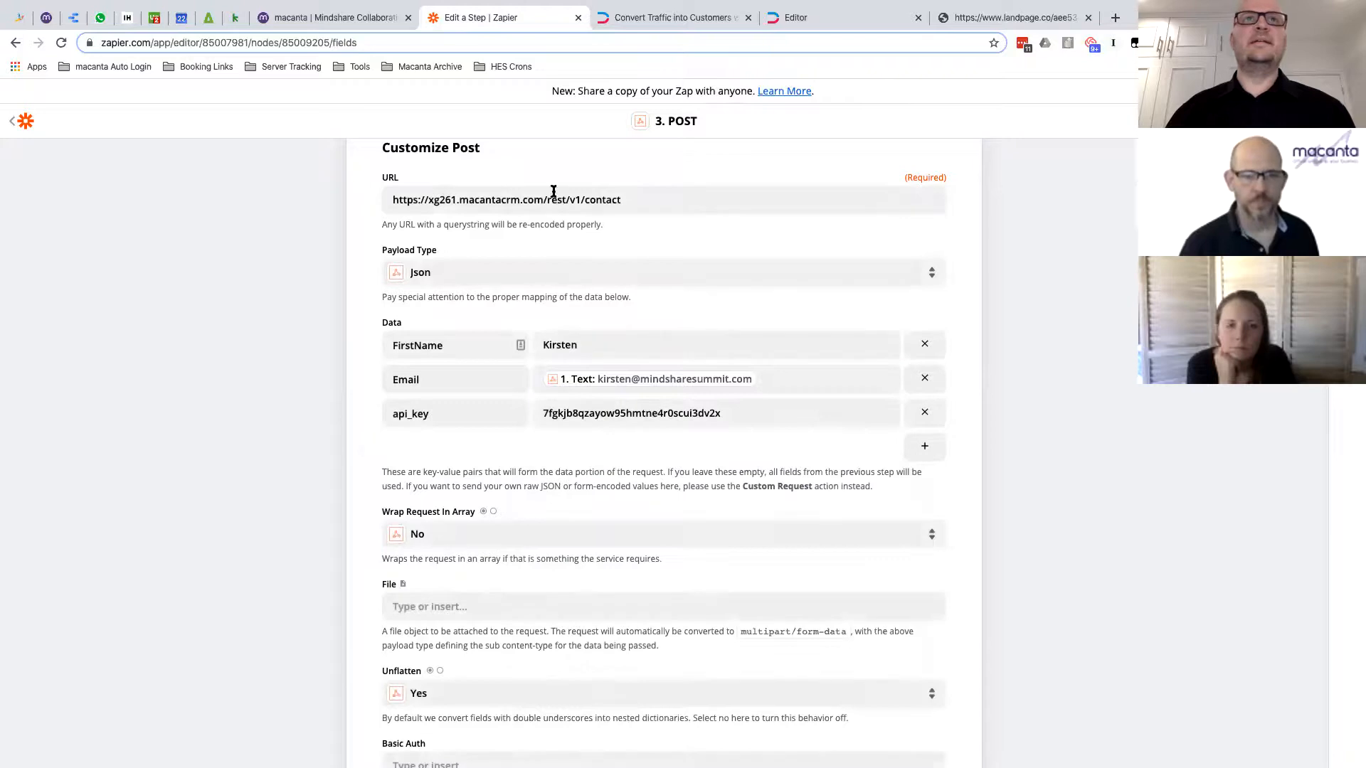
scroll(624, 448, "down", 4)
scroll(625, 450, "down", 2)
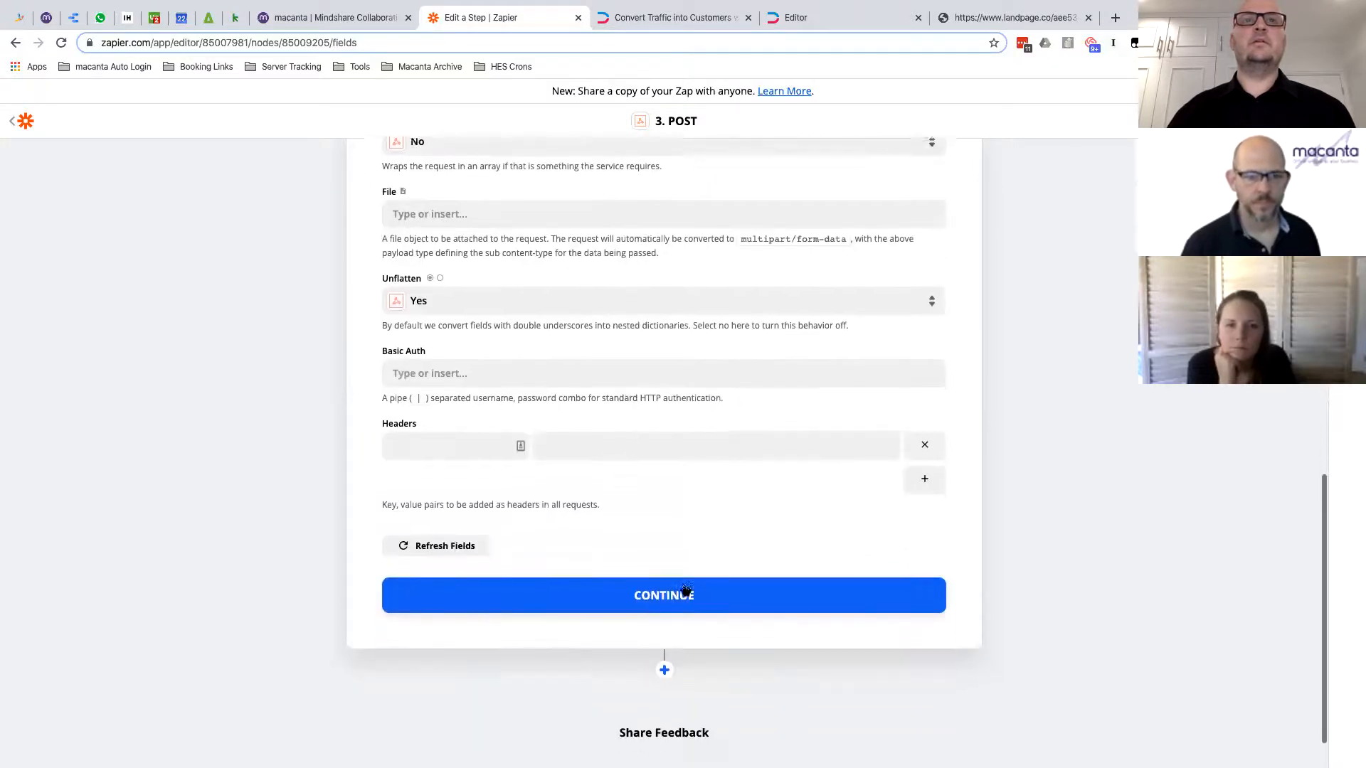
left_click(617, 592)
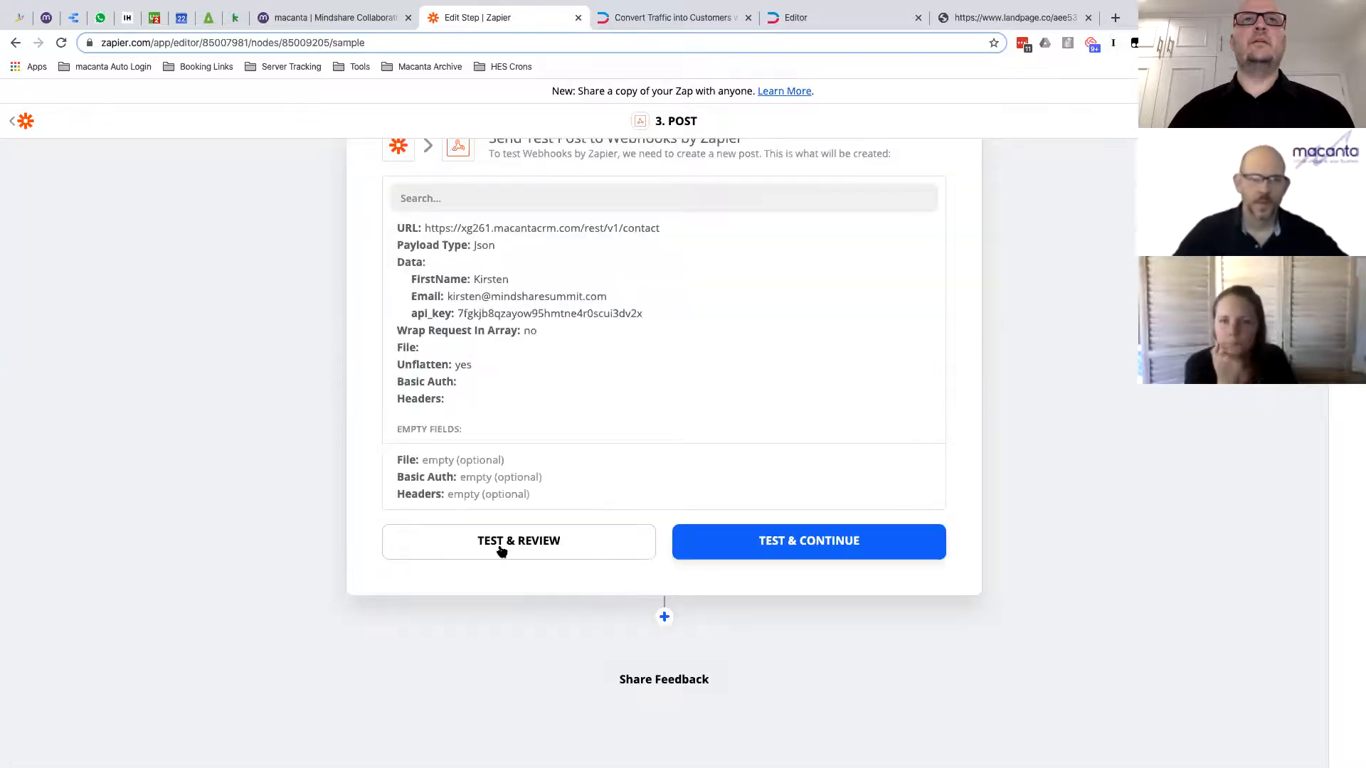
Test step 3 so it returns contactId 1, then add a Webhooks by Zapier POST step as step 4
left_click(501, 551)
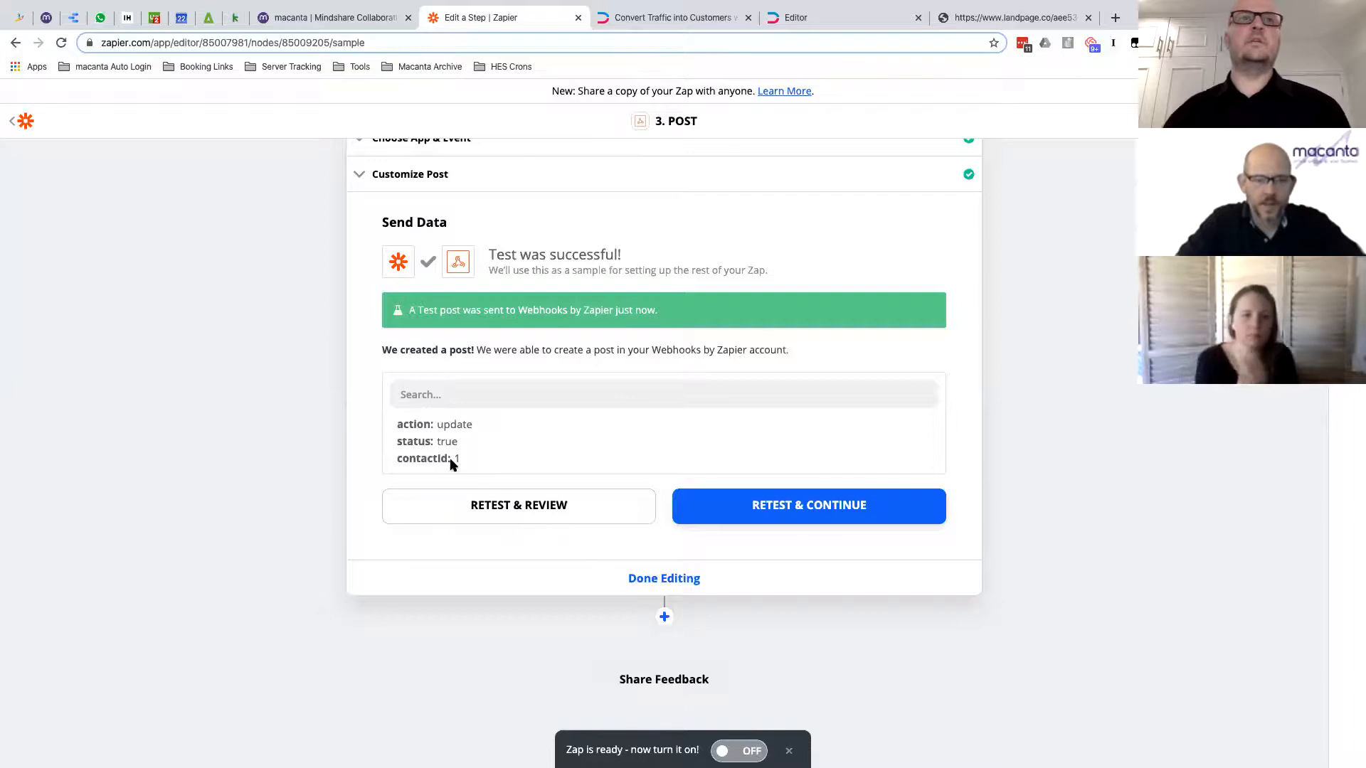
left_click(664, 619)
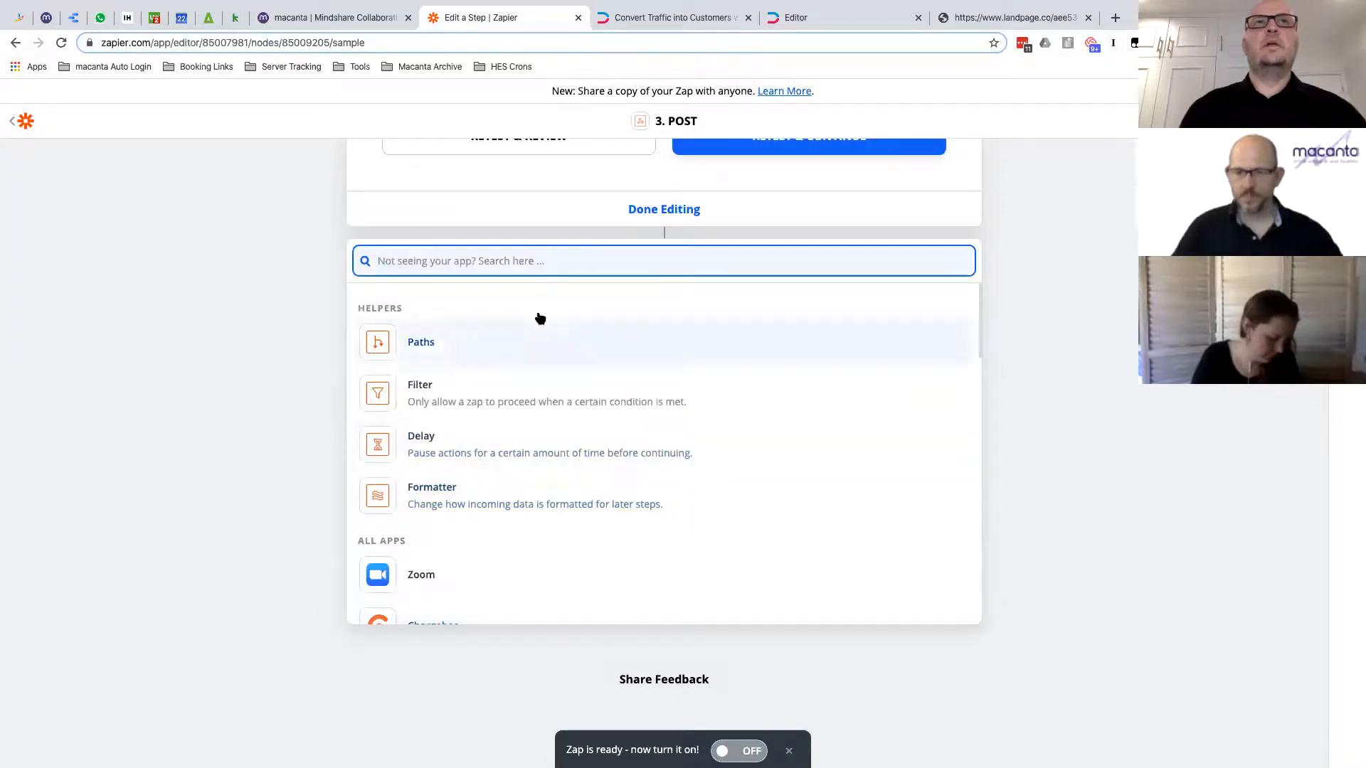
type("web")
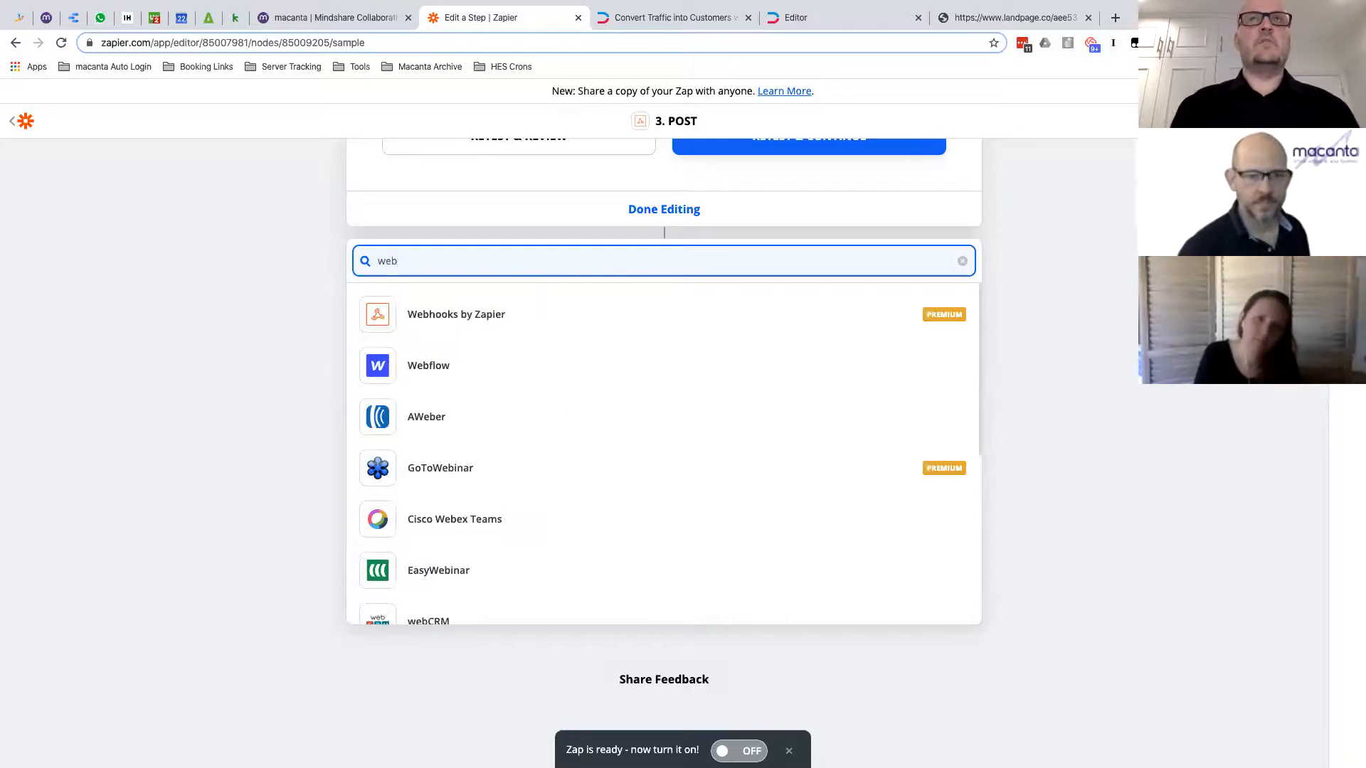
left_click(427, 314)
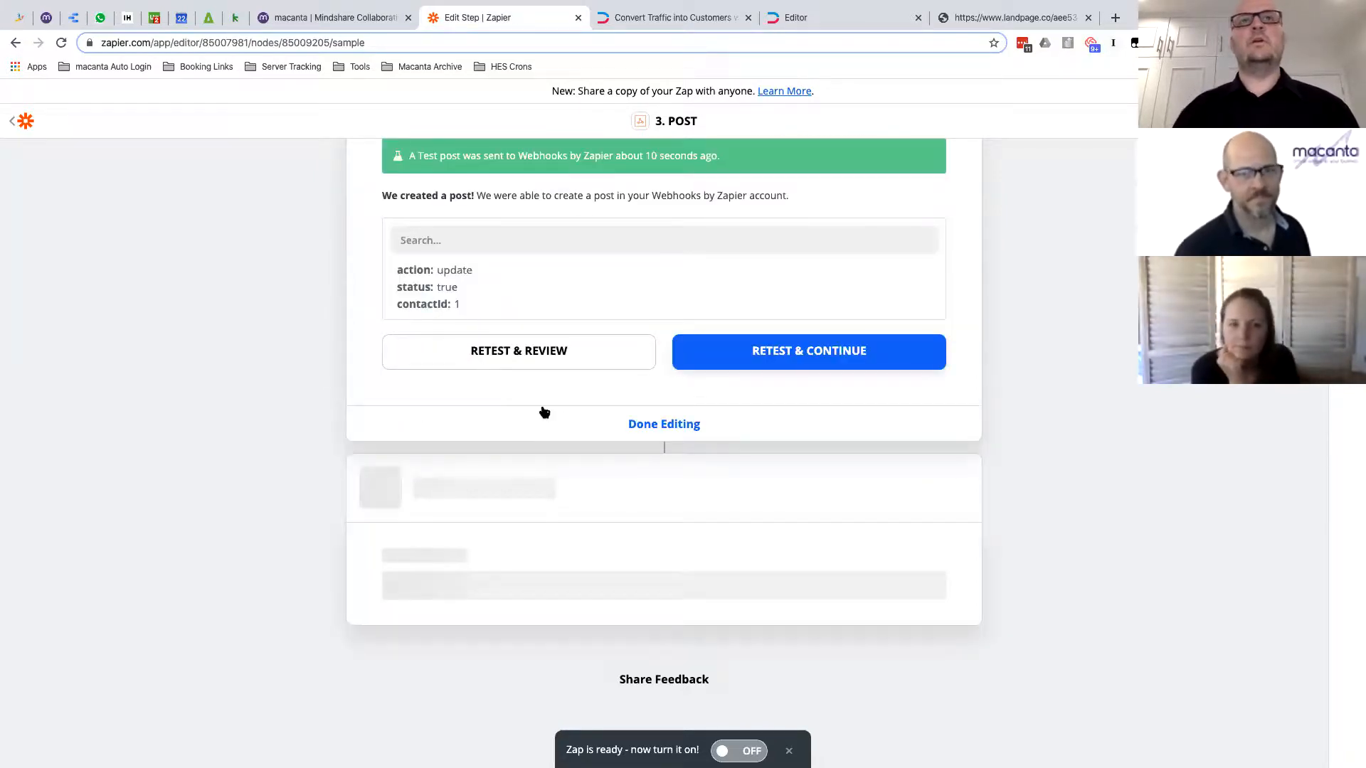
left_click(448, 491)
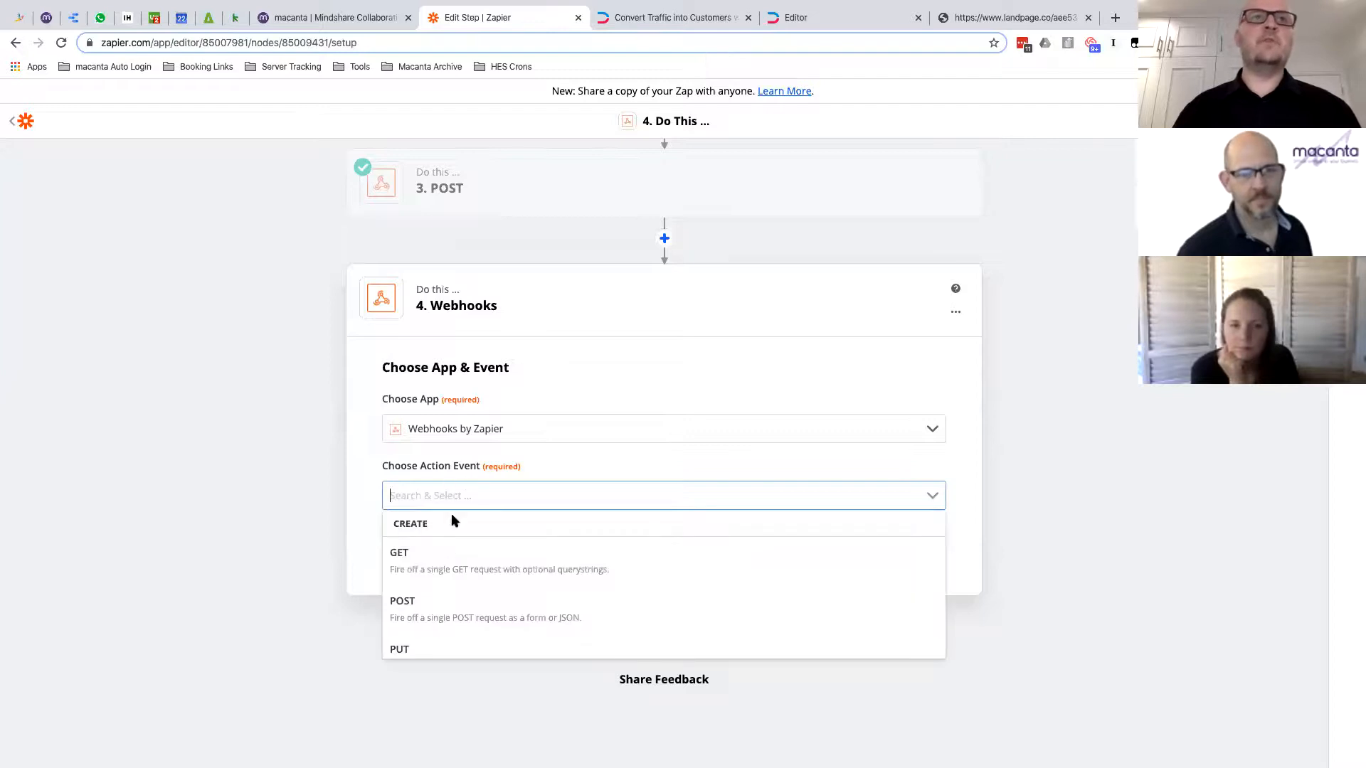
left_click(437, 604)
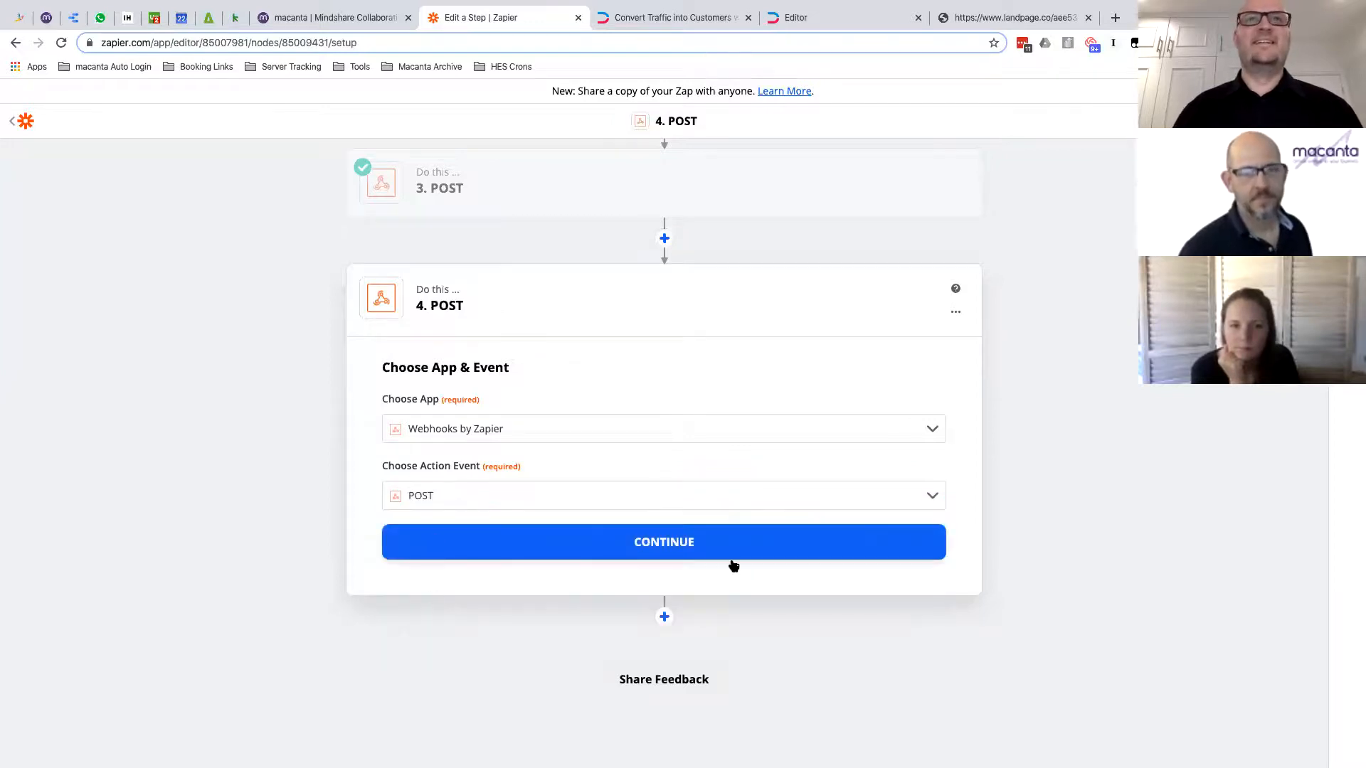
left_click(654, 548)
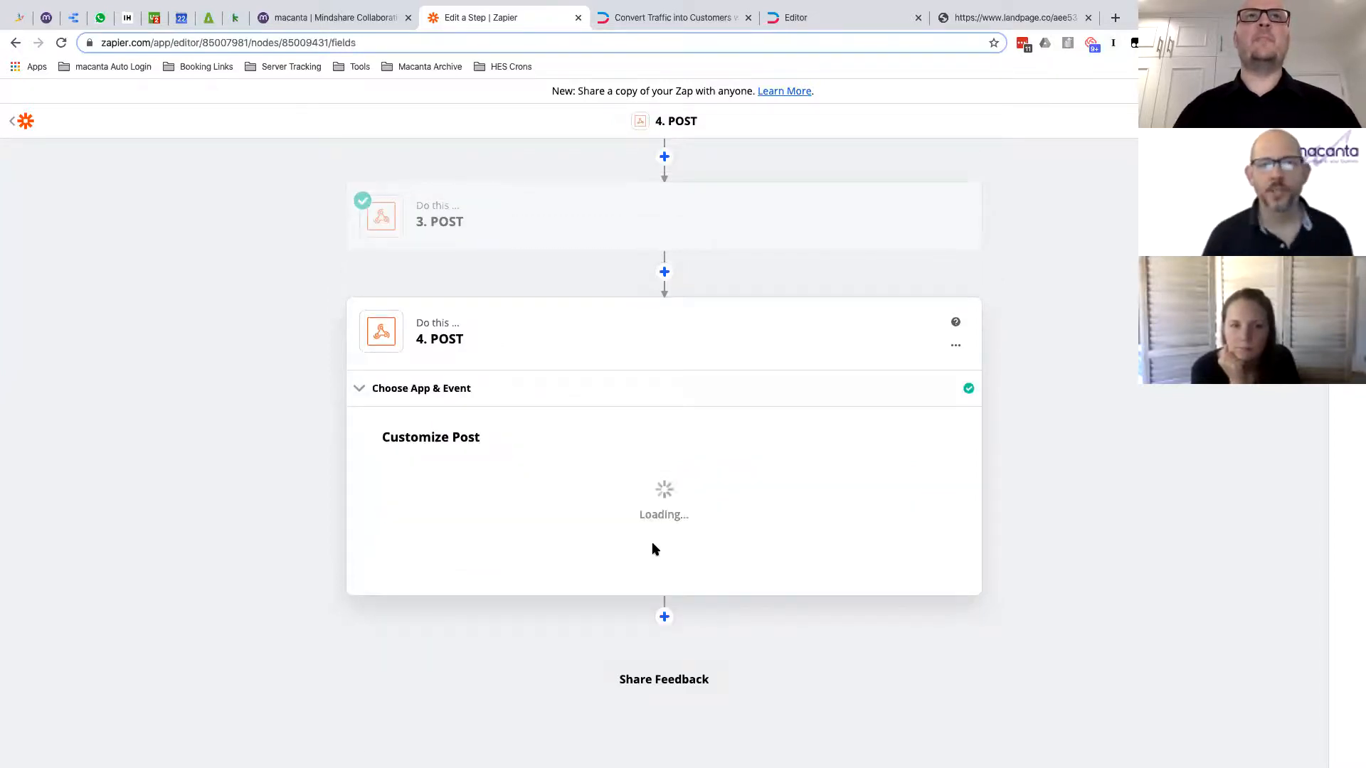
scroll(654, 548, "up", 5)
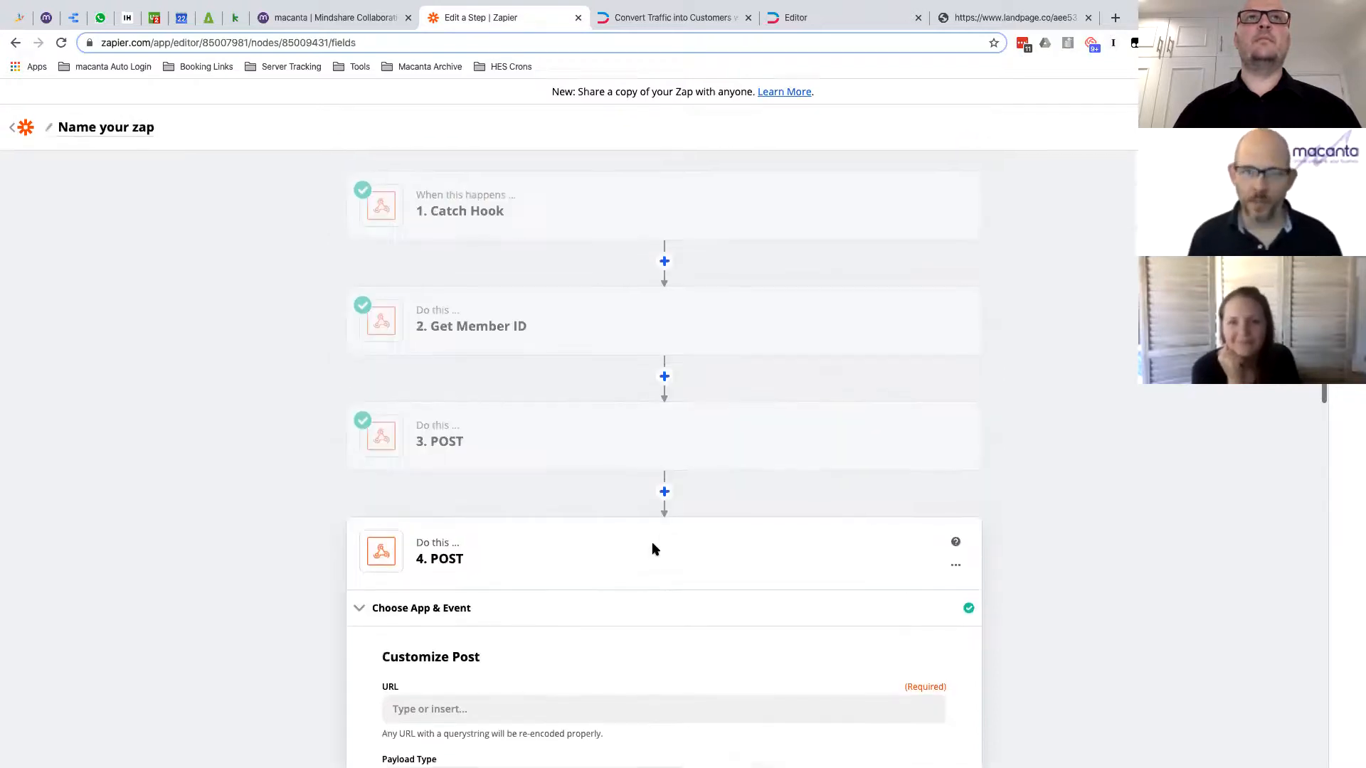
Rename step 3 to 'Get Coach ID'
left_click(715, 441)
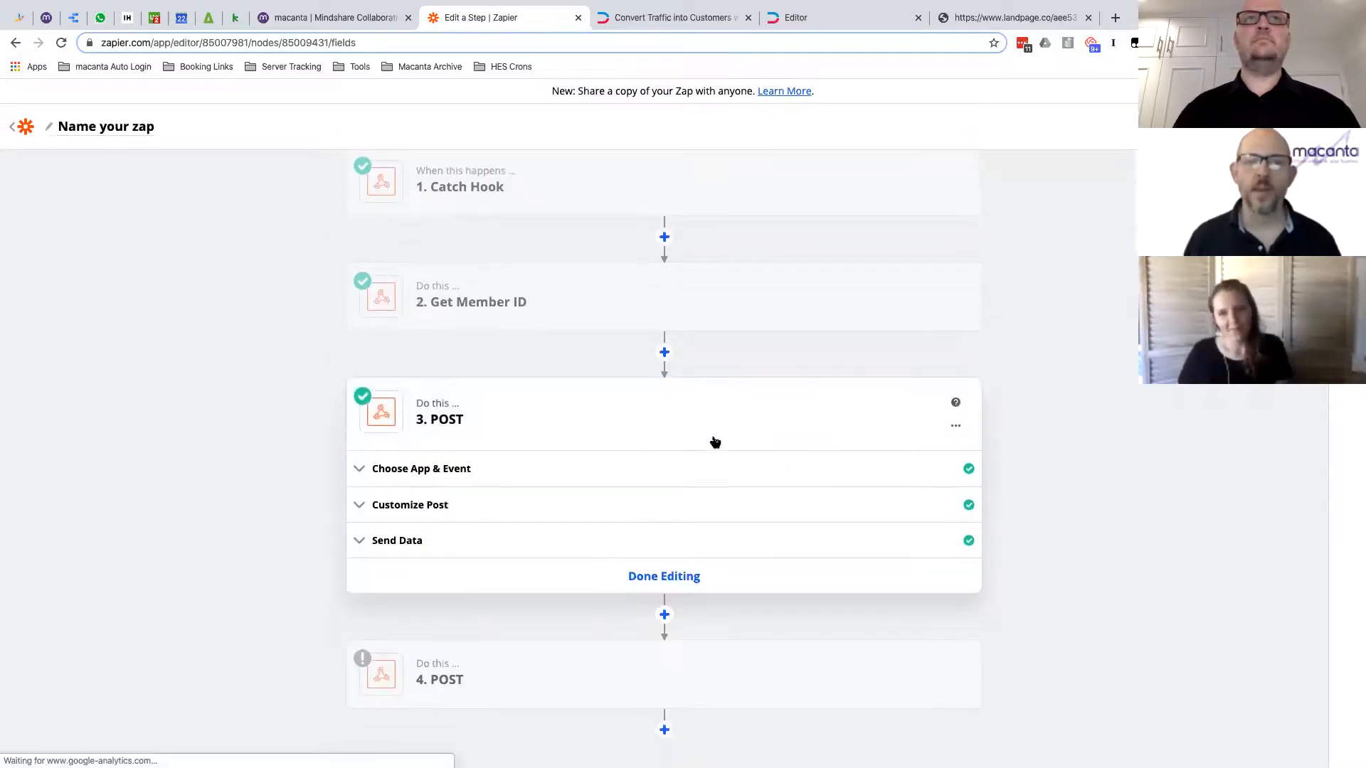
left_click(955, 313)
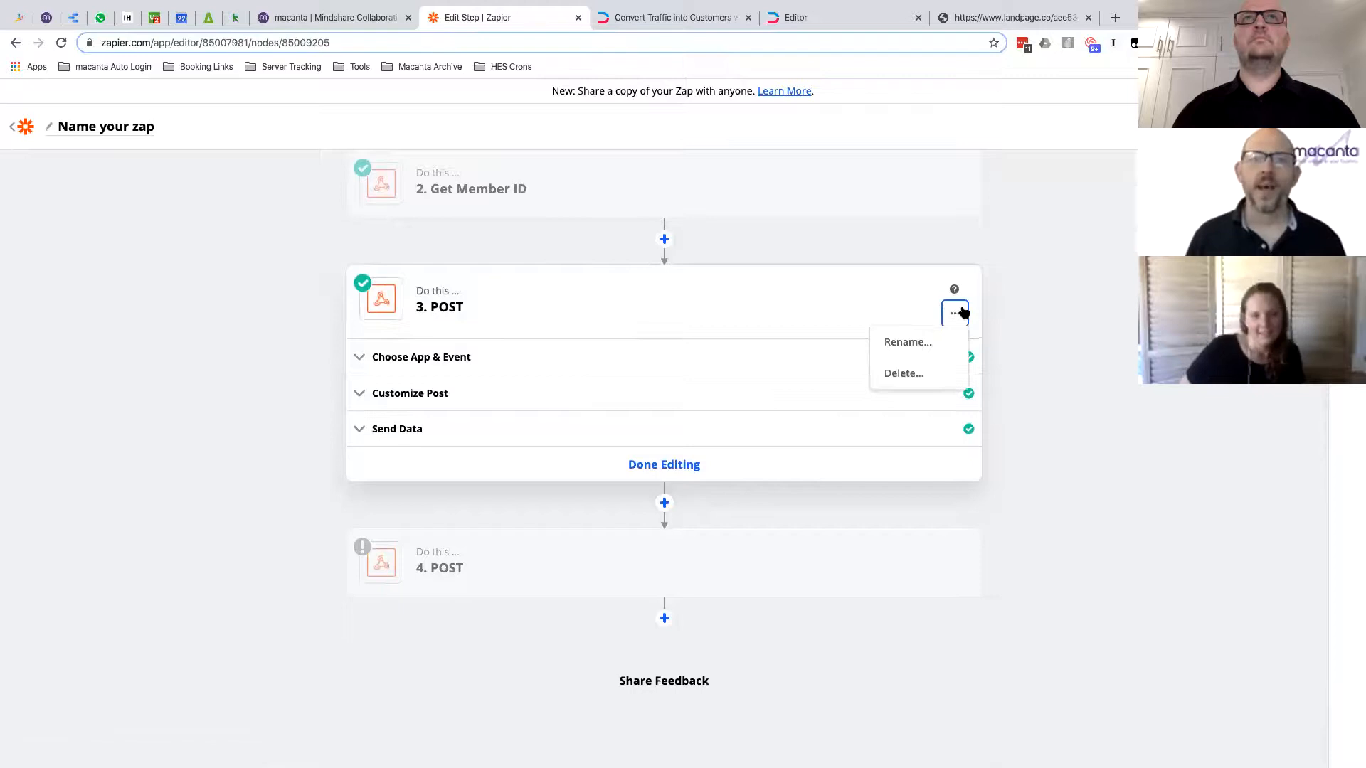
left_click(896, 341)
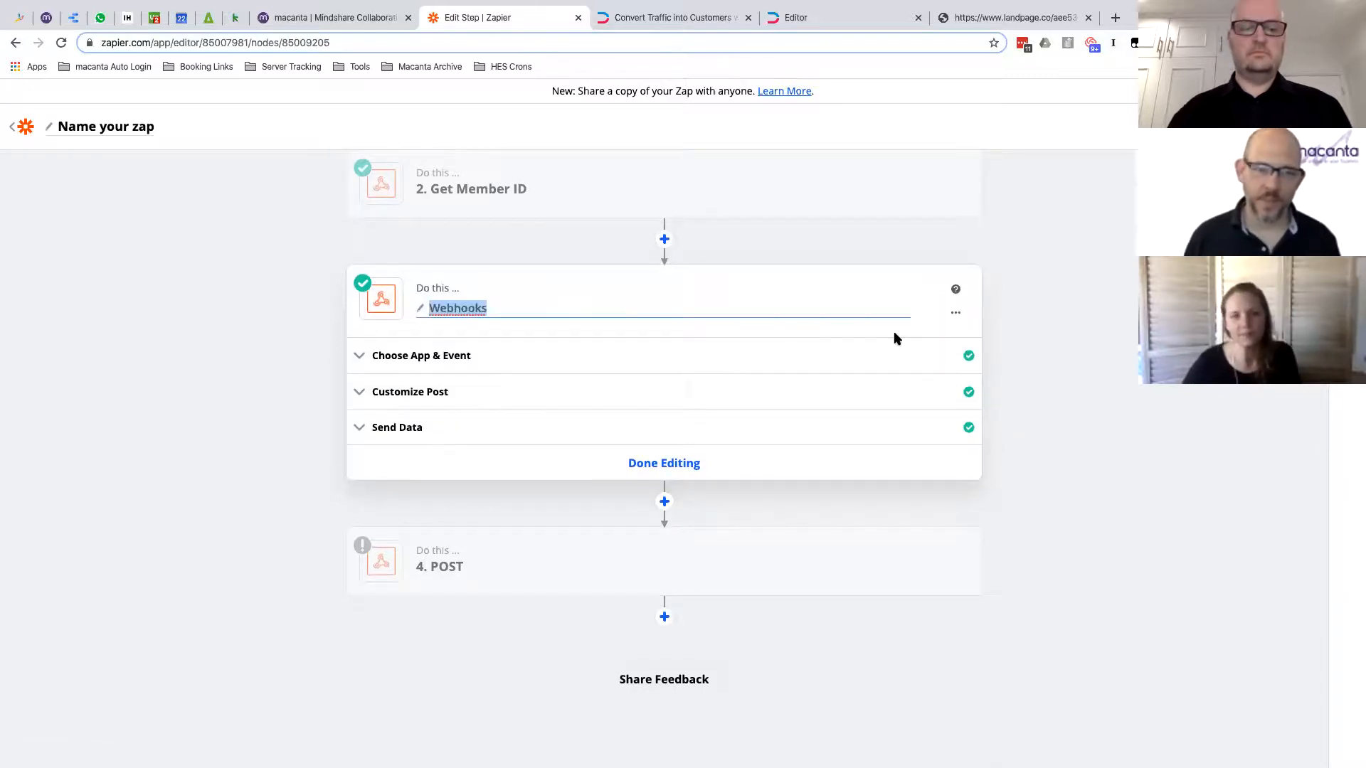
type("Get Coach ID")
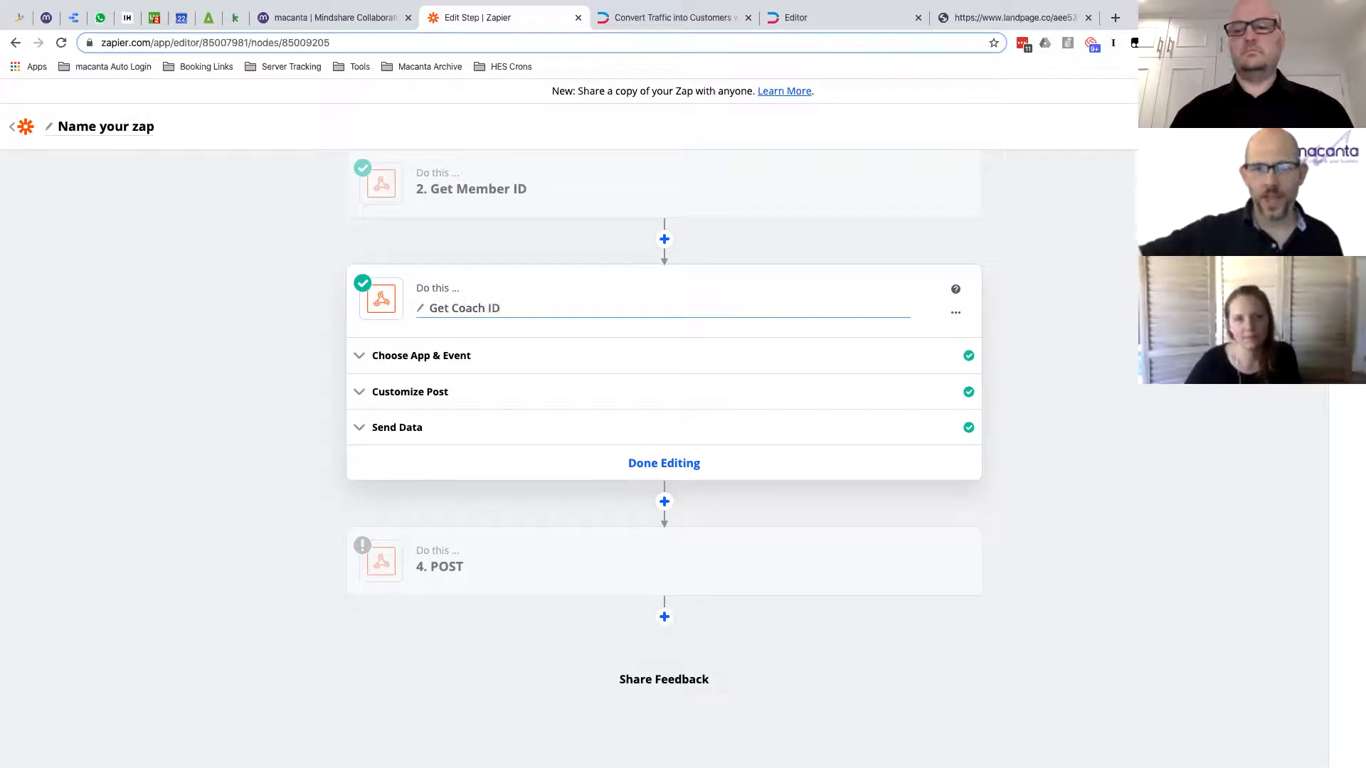
key("Return")
left_click(647, 461)
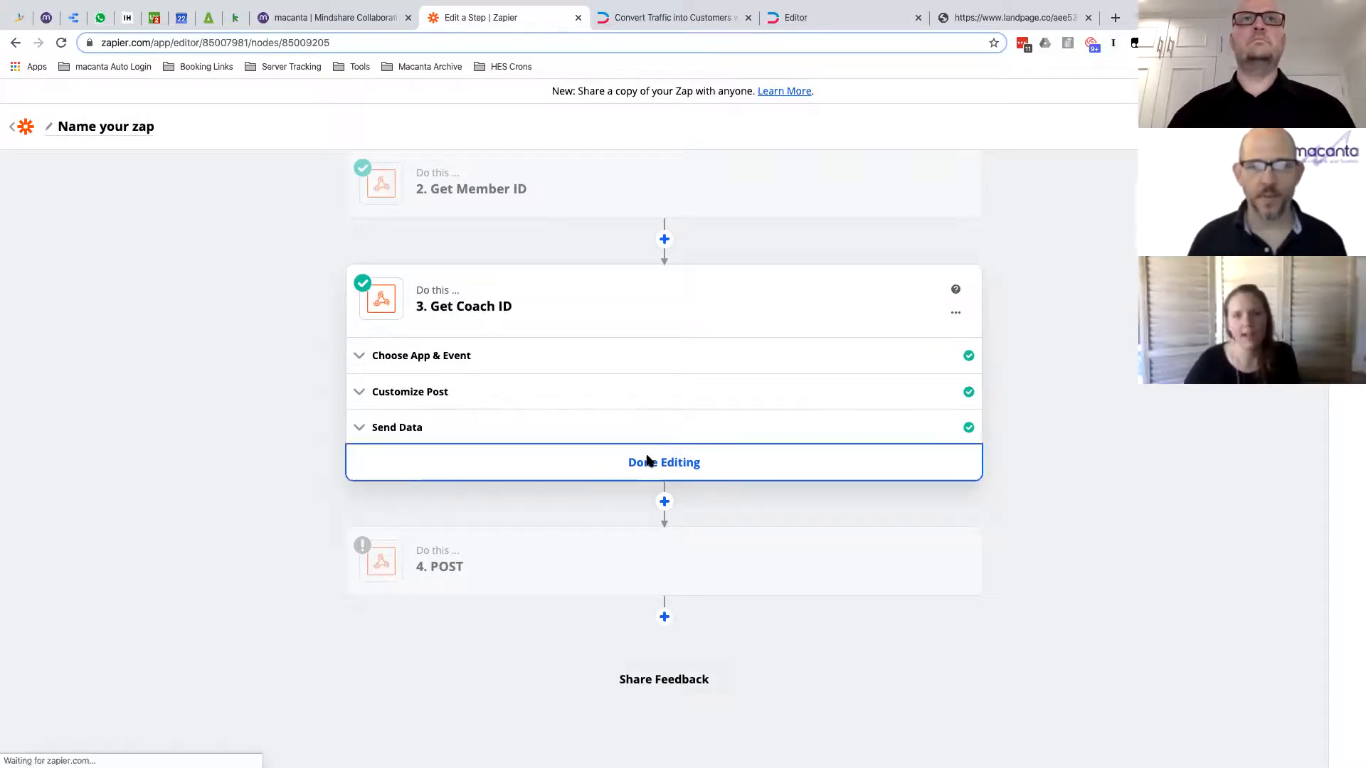
Rename step 4 to 'Create Call'
left_click(510, 554)
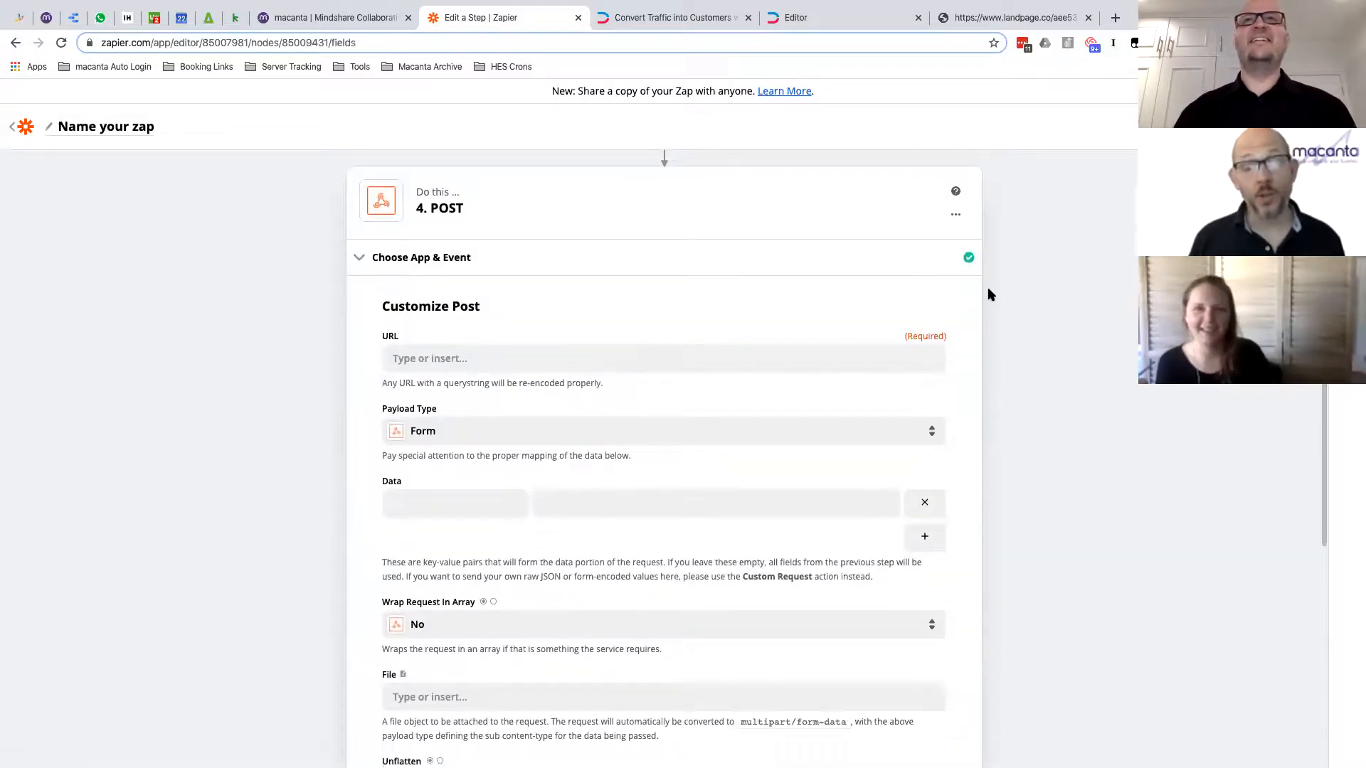
left_click(955, 214)
left_click(912, 238)
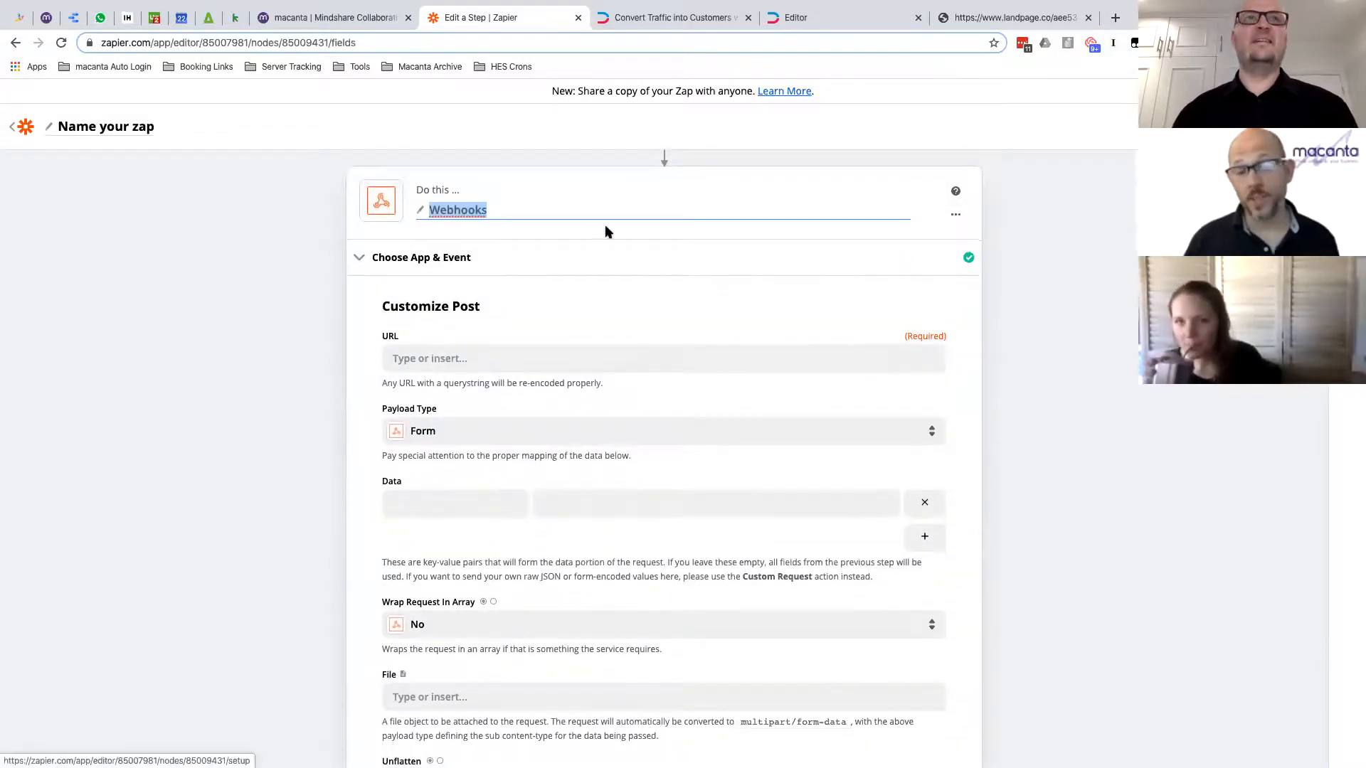
type("Create")
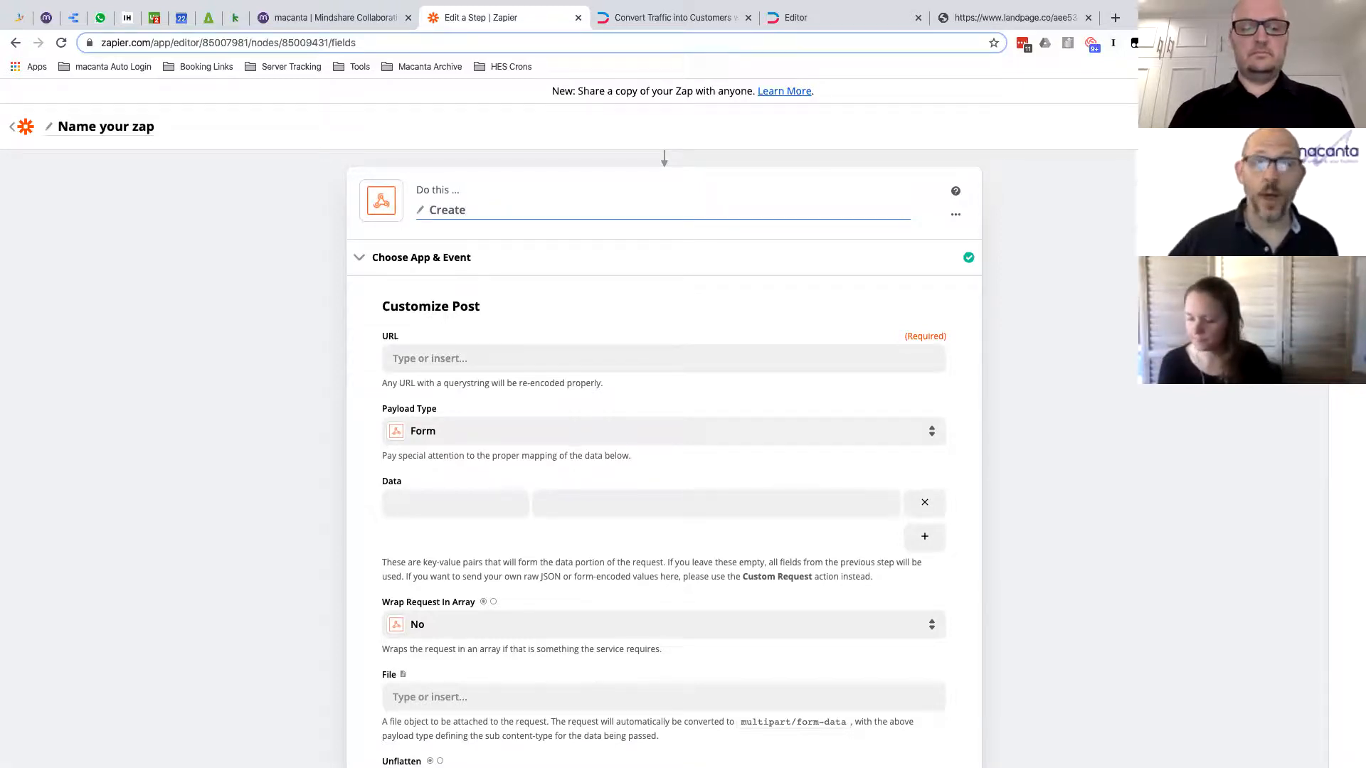
type(" Call")
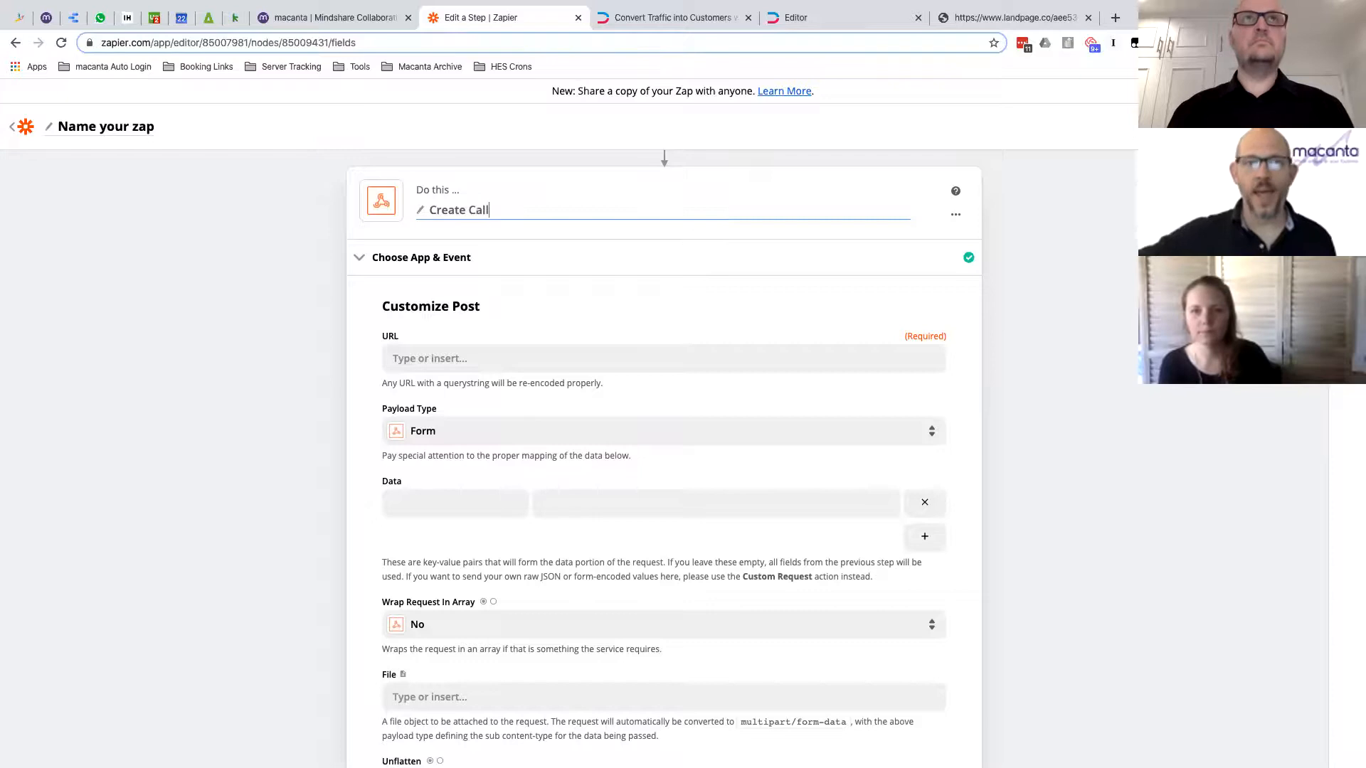
key("Return")
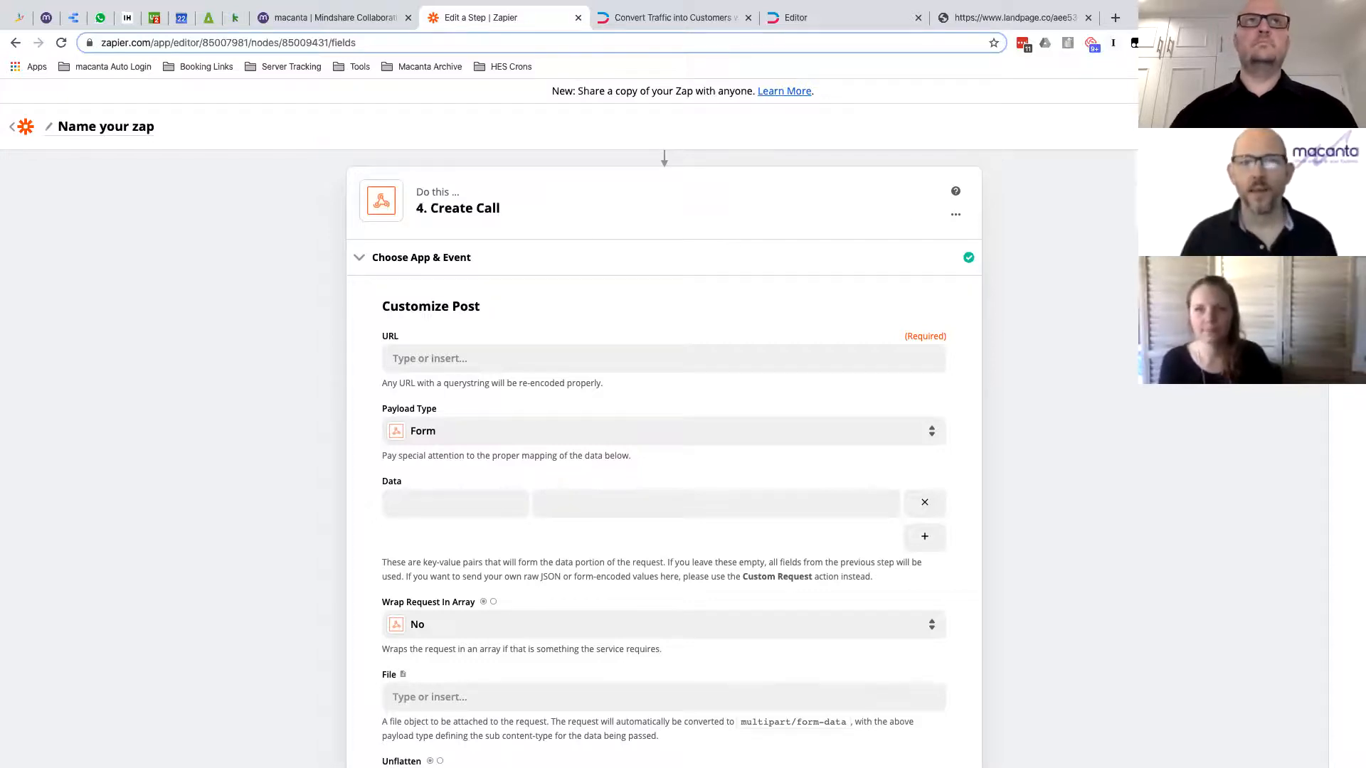
left_click(450, 358)
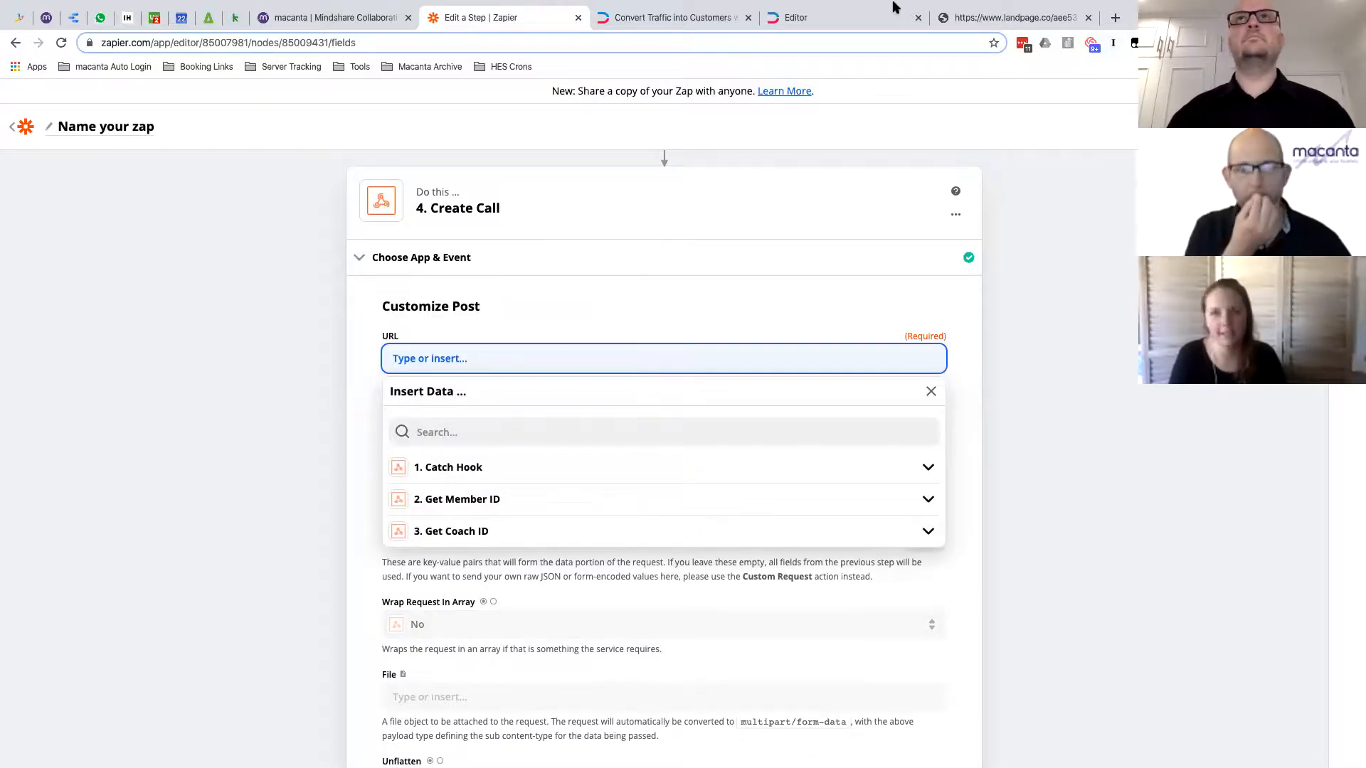
left_click(358, 363)
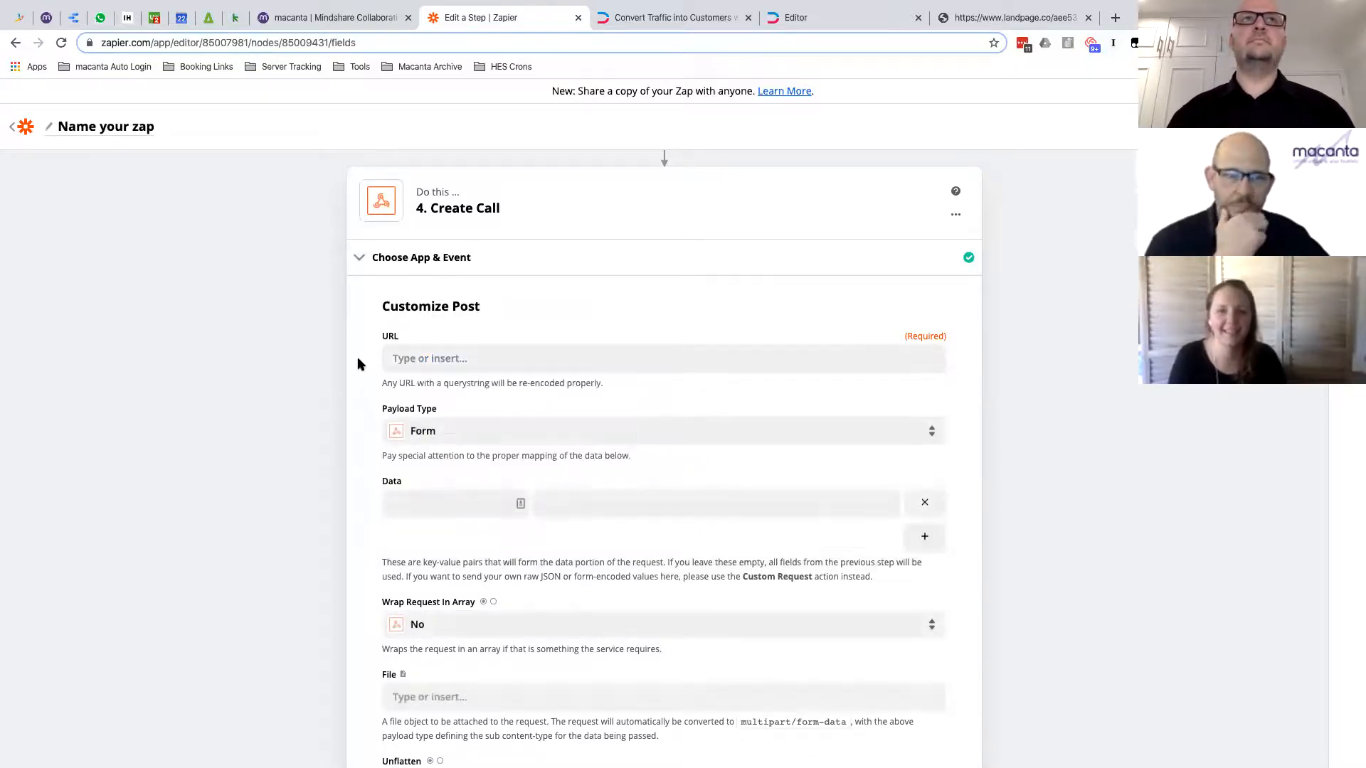
left_click(426, 353)
type("https")
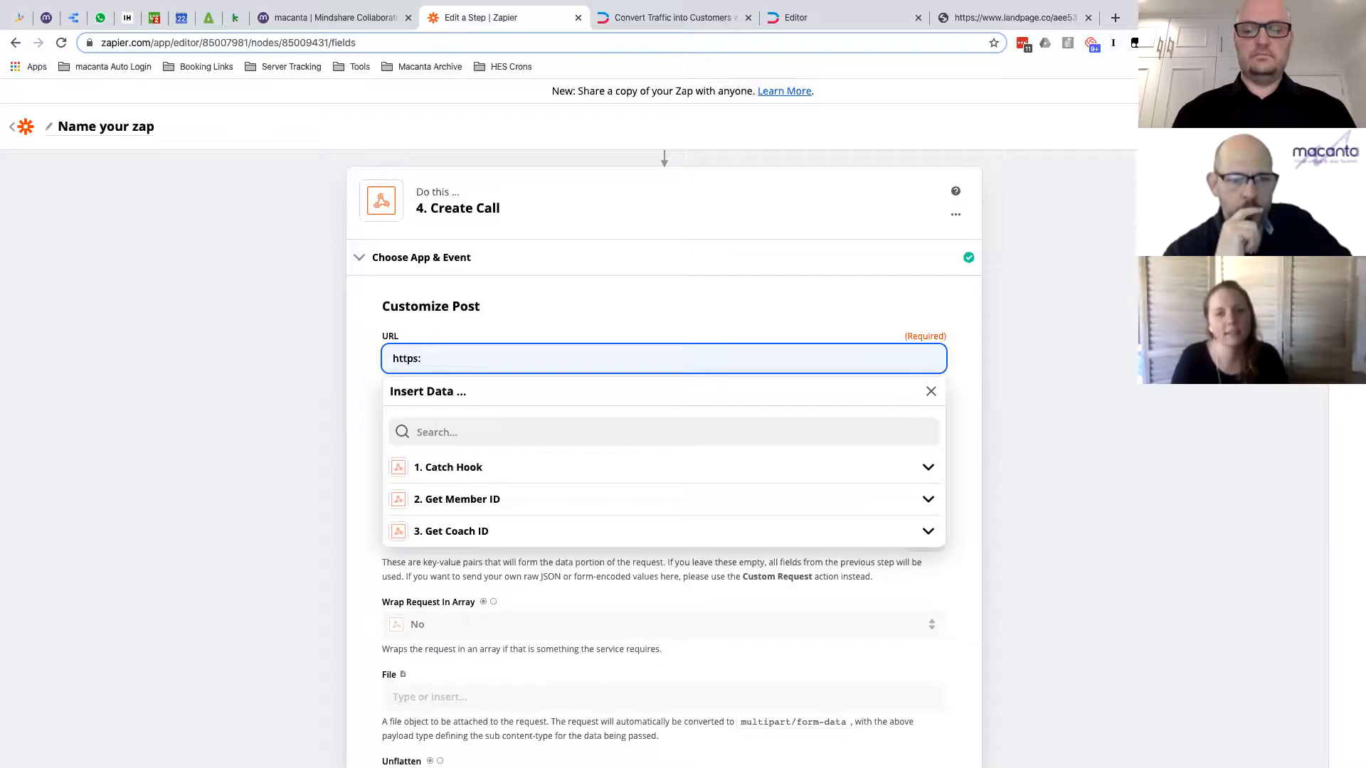
type("://")
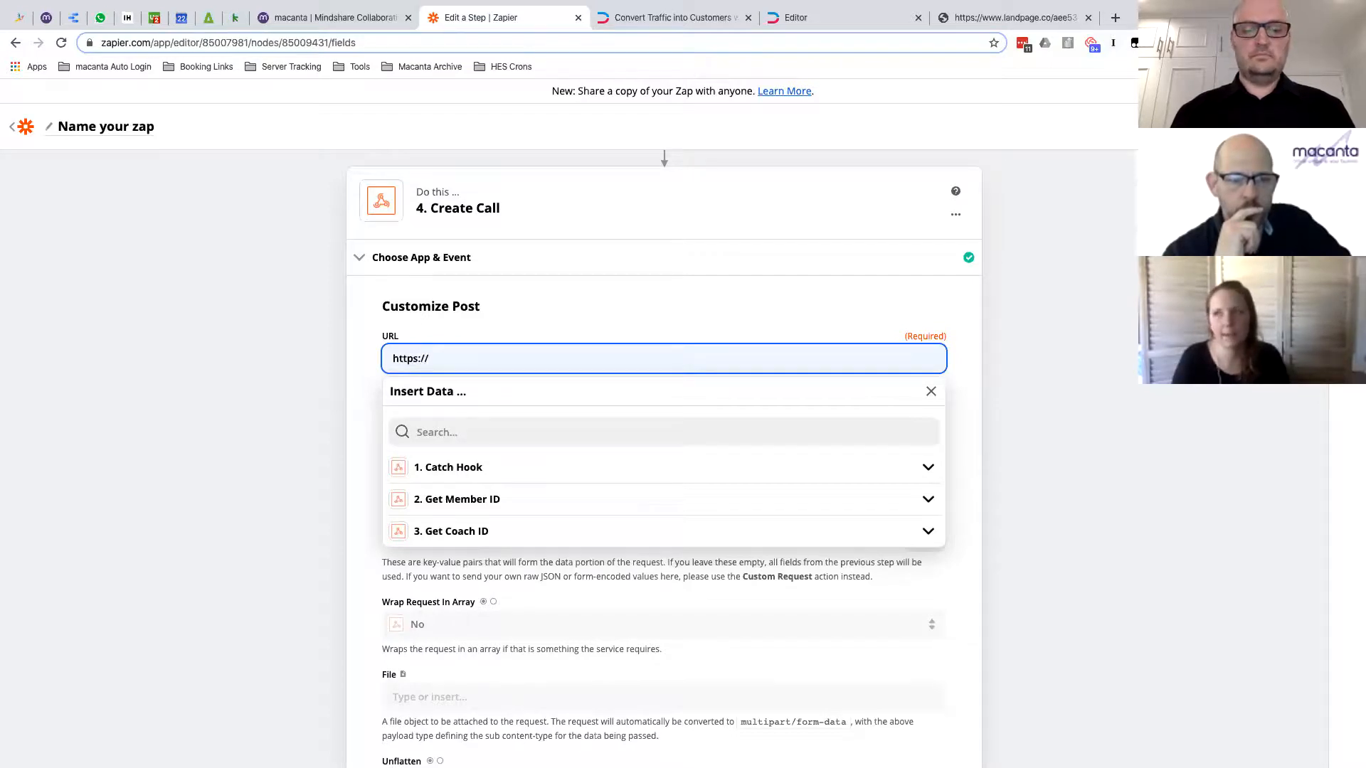
type("xg261.macantacrm.com/rest/v1/add")
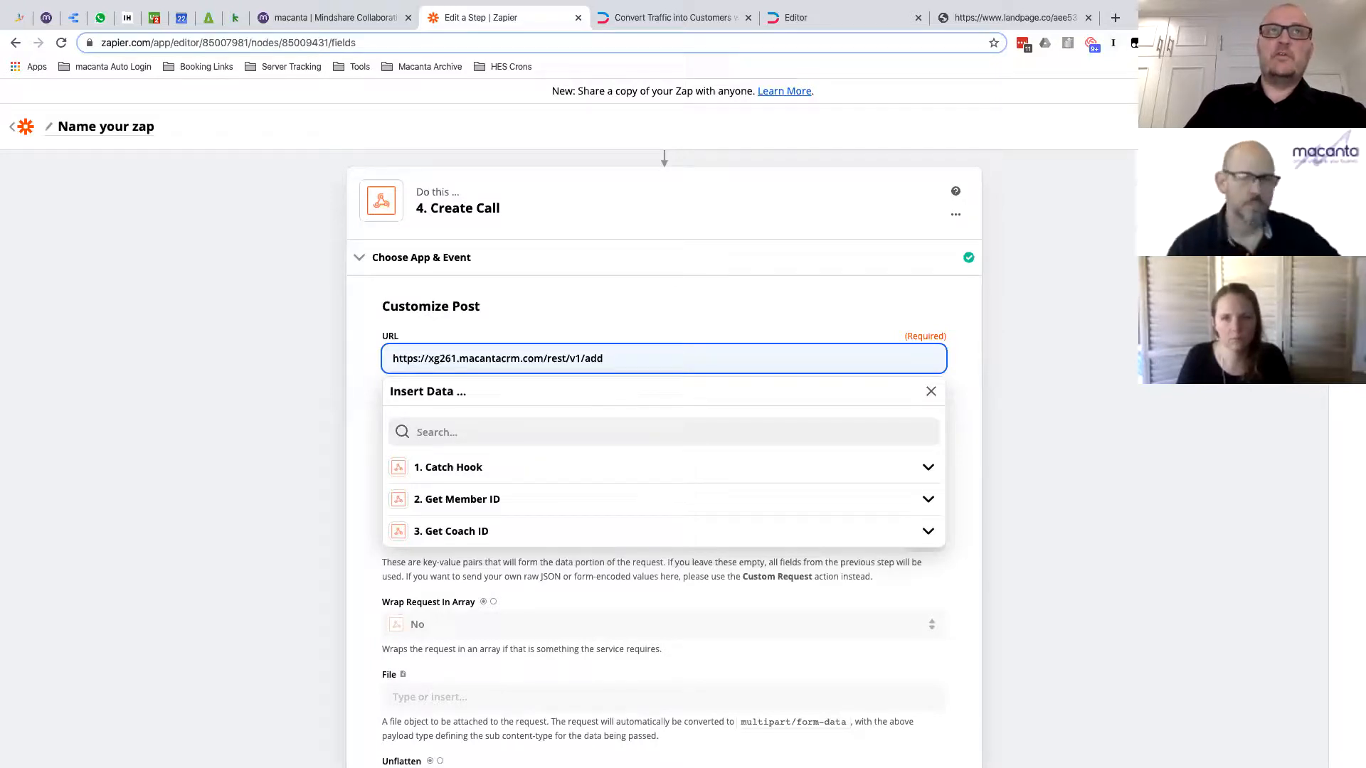
left_click(362, 363)
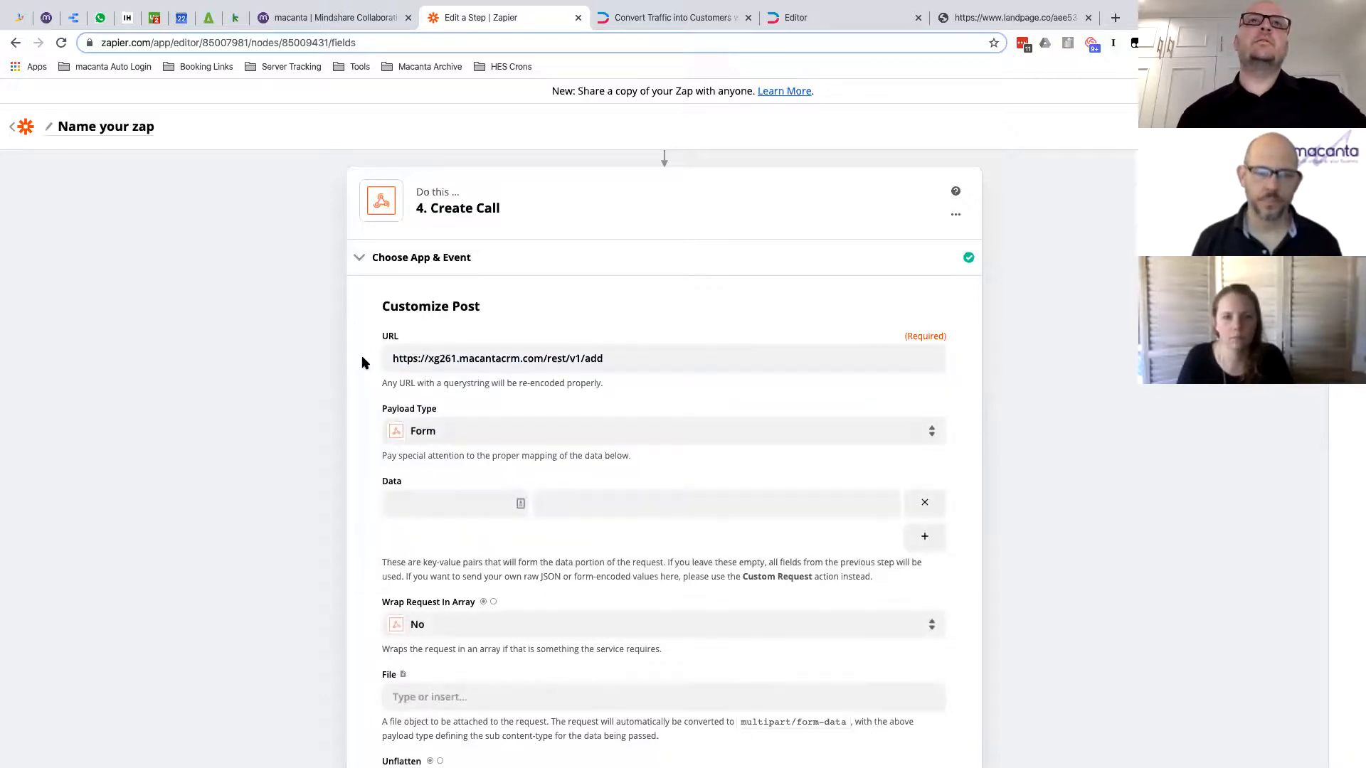
left_click(456, 433)
left_click(430, 587)
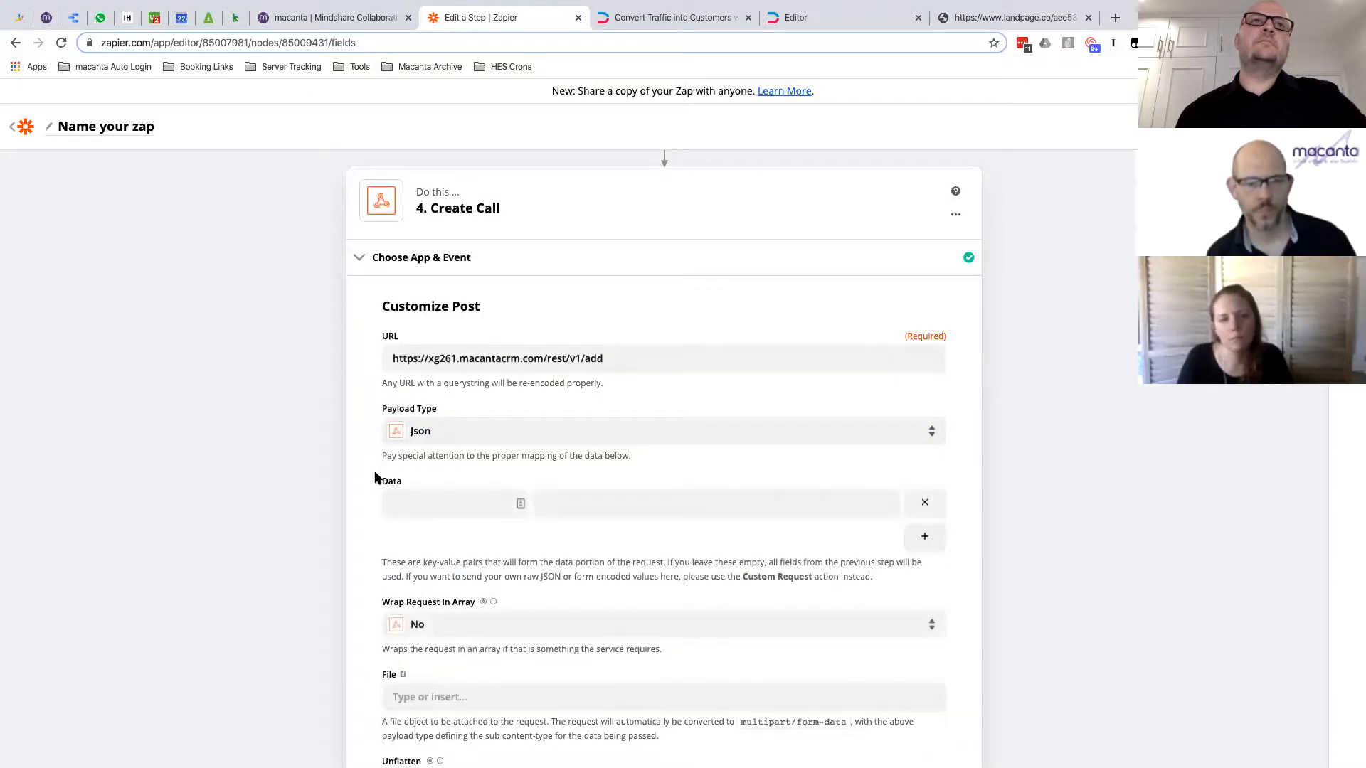
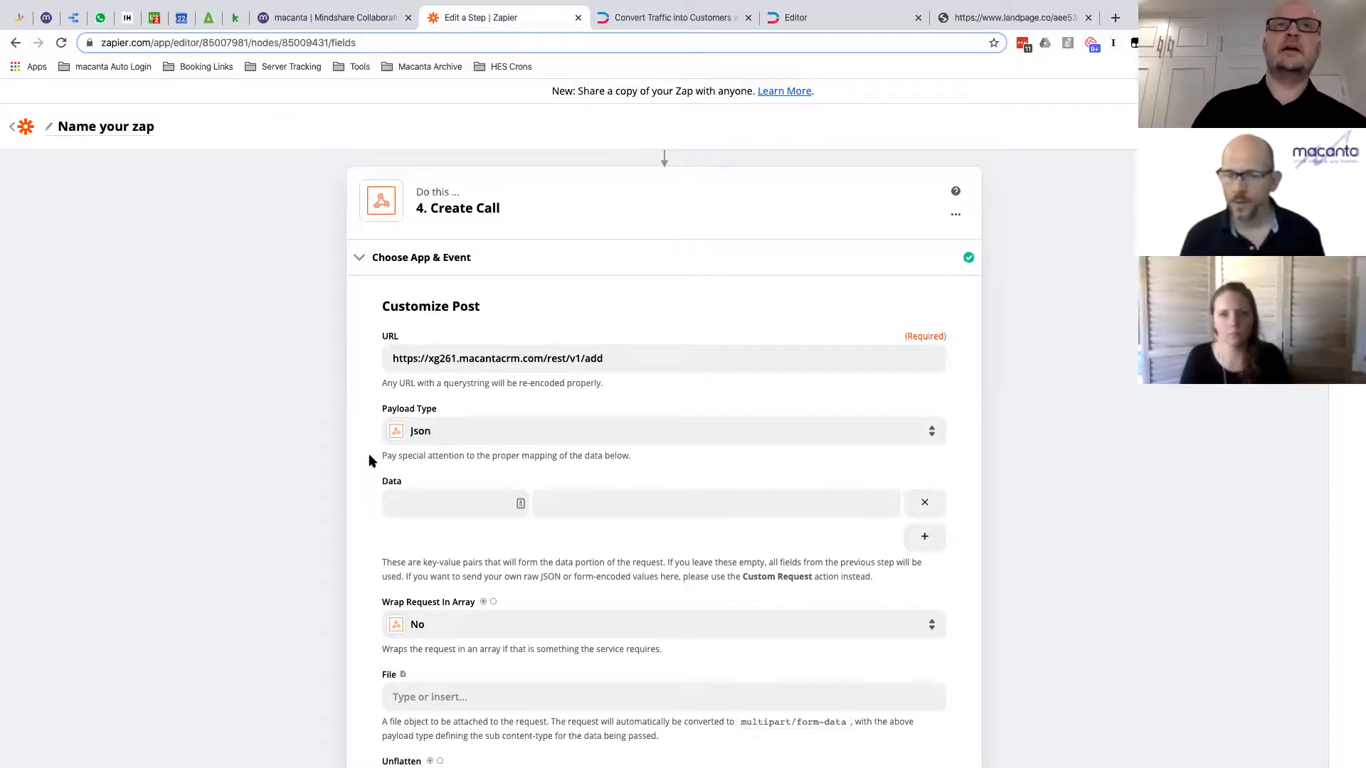
Add the data keys contactId and connected_group to the Create Call request
scroll(369, 459, "down", 3)
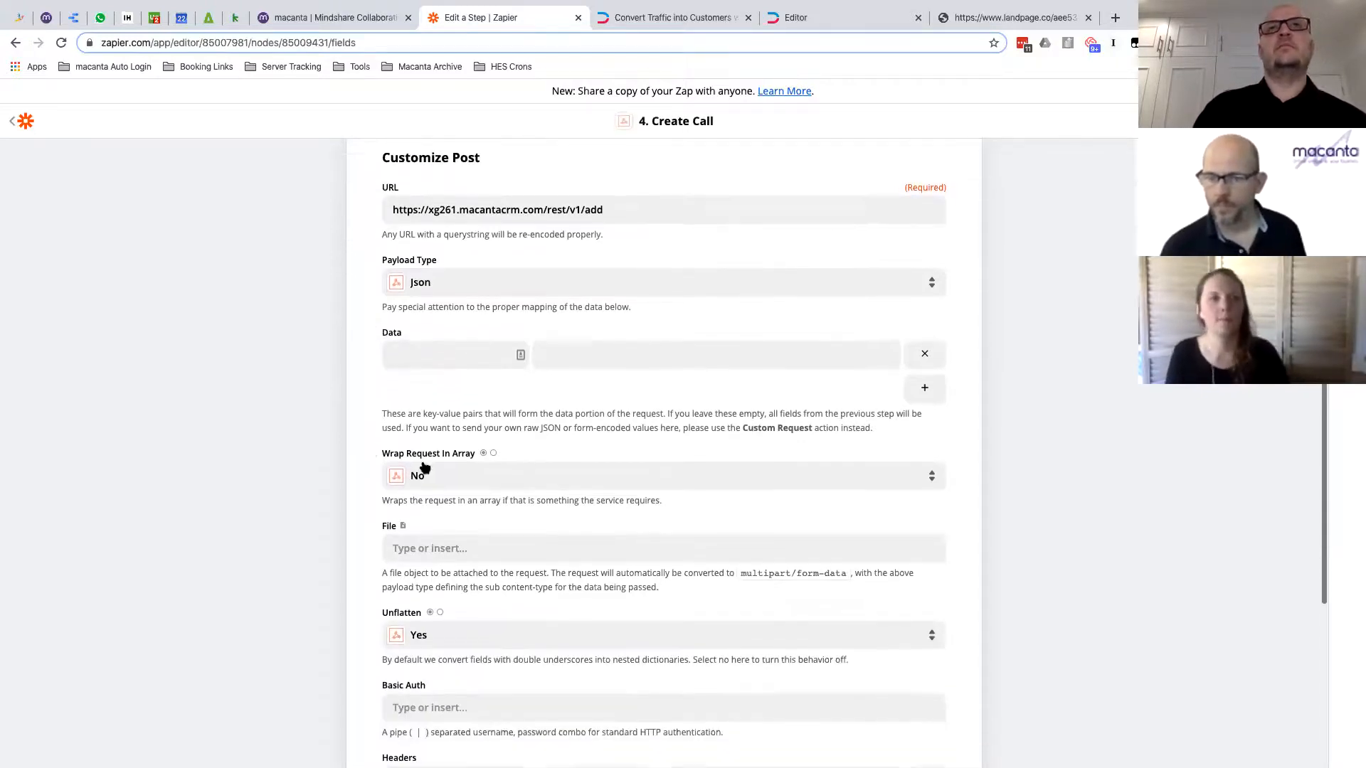
left_click(463, 354)
type("contactId")
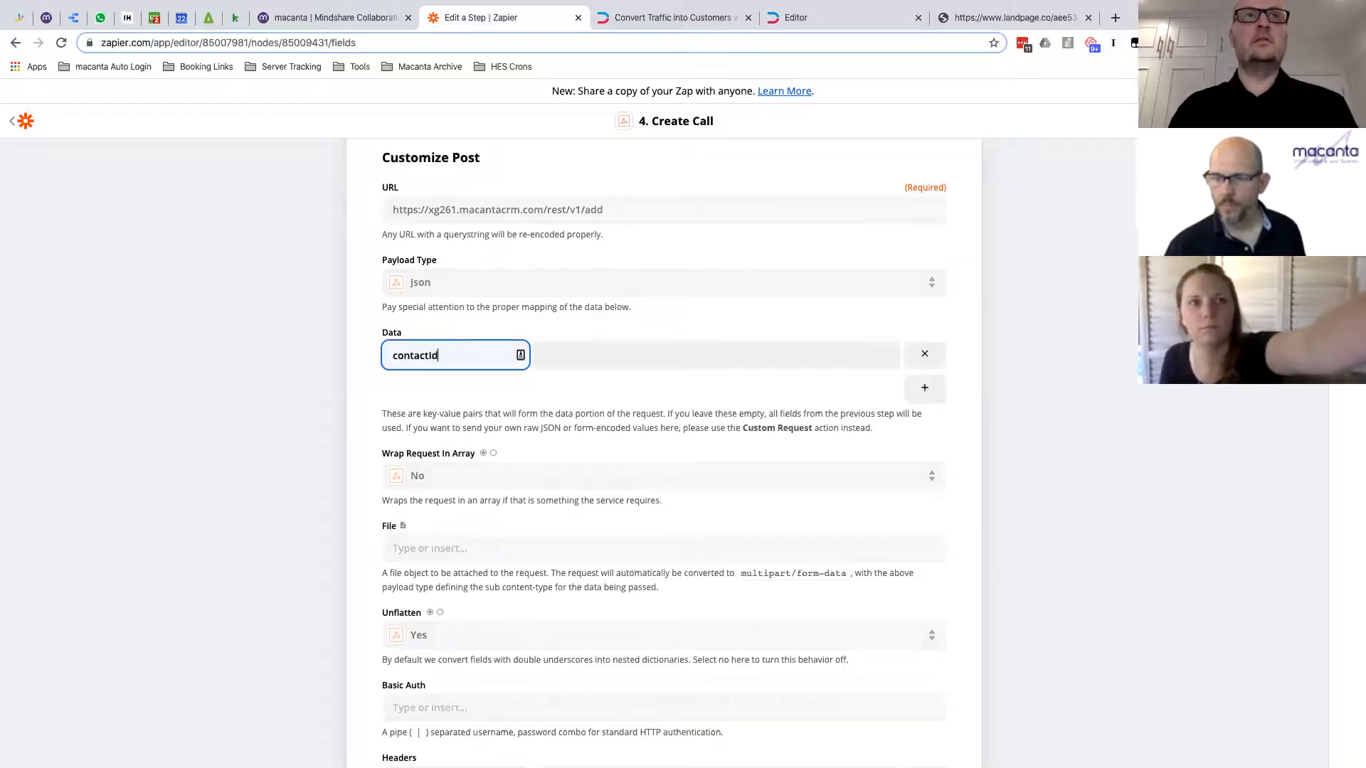
left_click(442, 388)
type("connected")
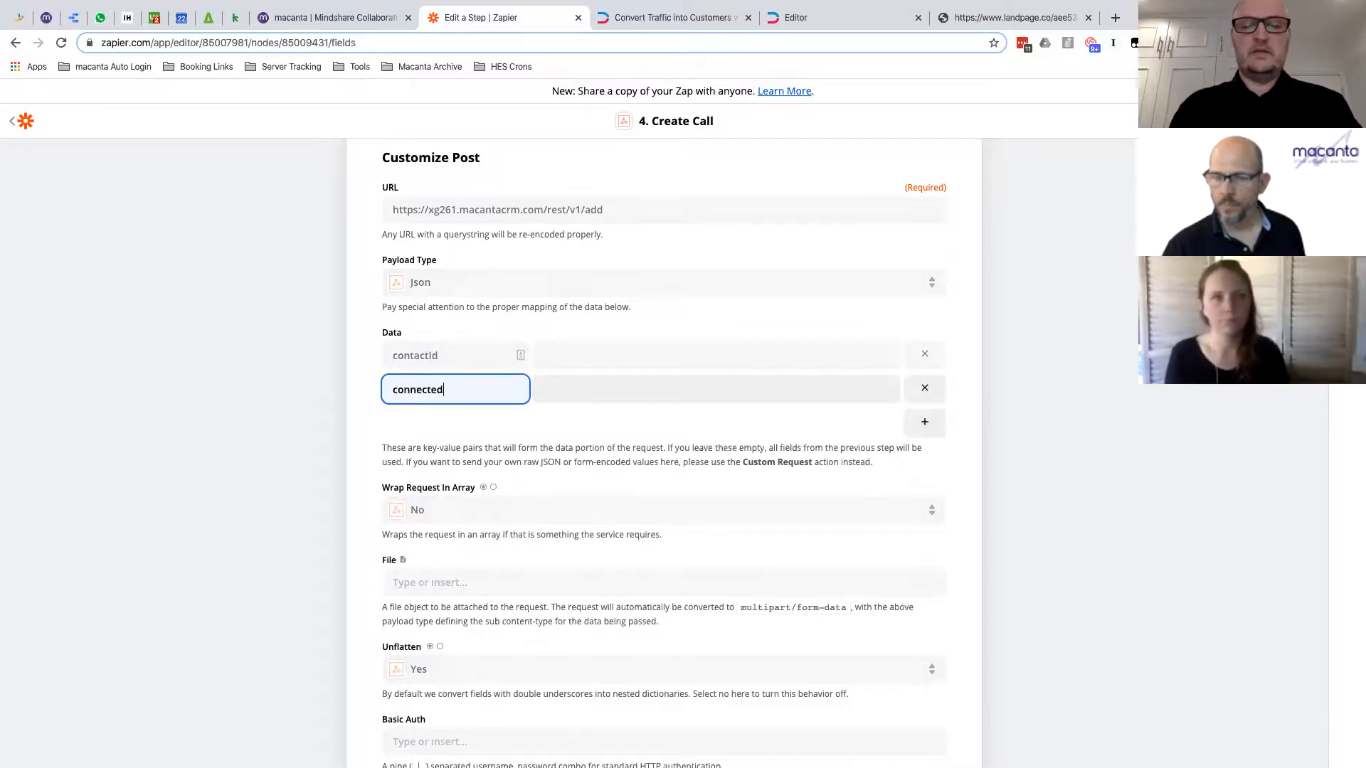
type("_group")
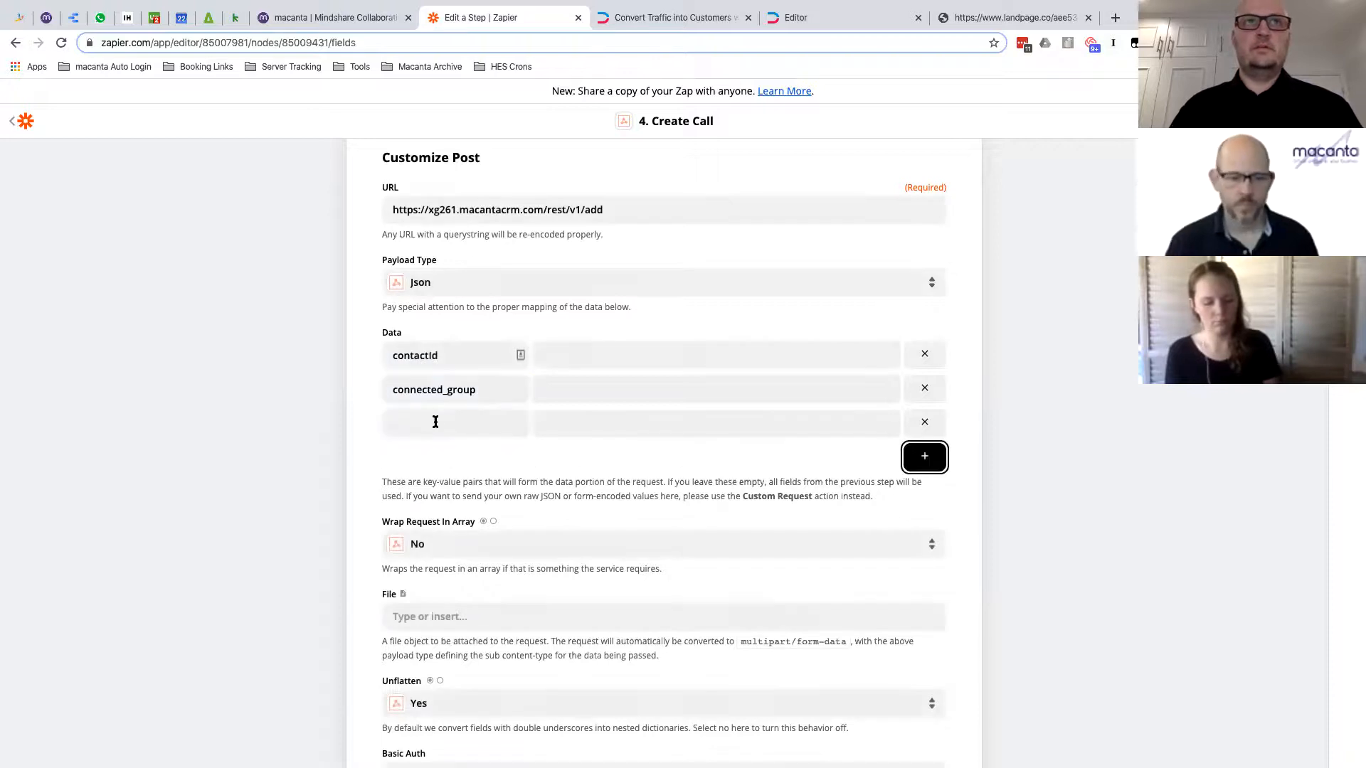
Add the data keys connected_relationship and api_key, then switch to the Macanta admin page
left_click(436, 424)
type("connecte")
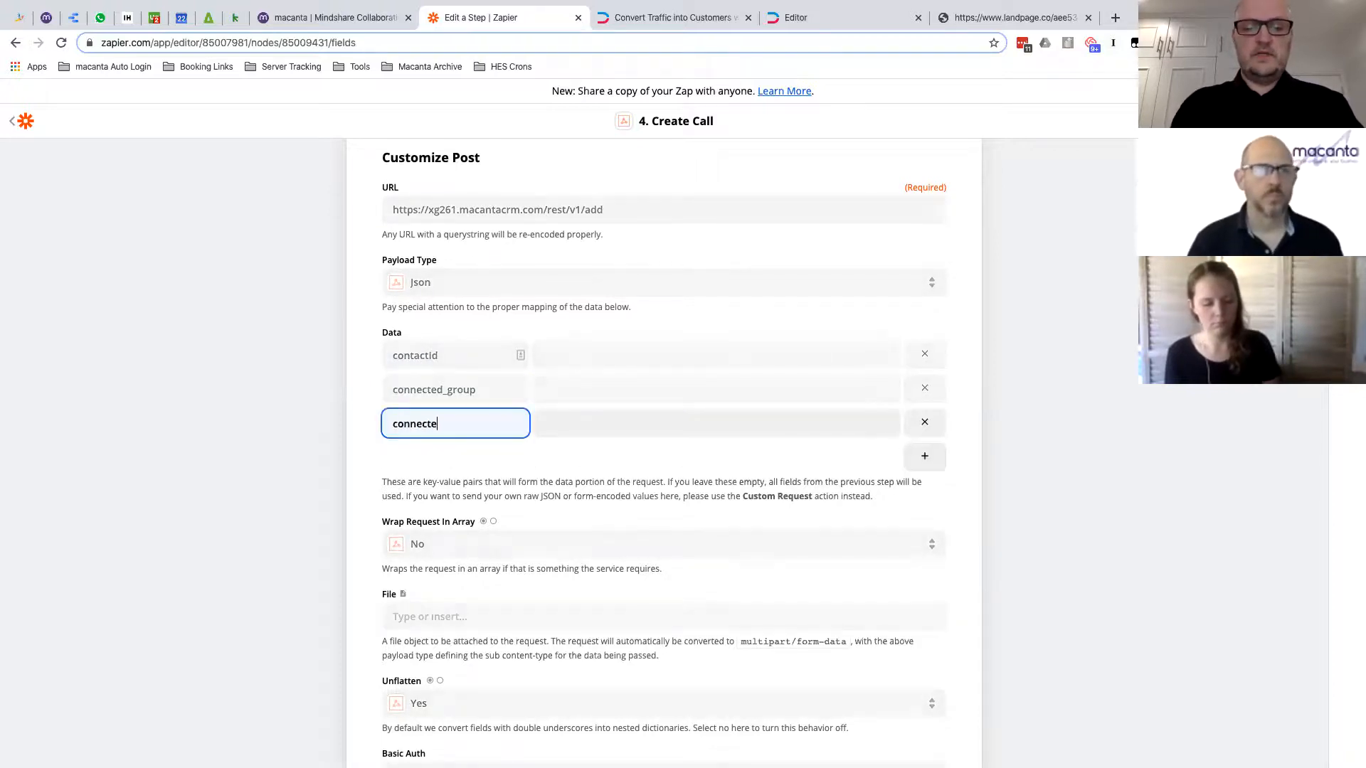
type("d_relationship")
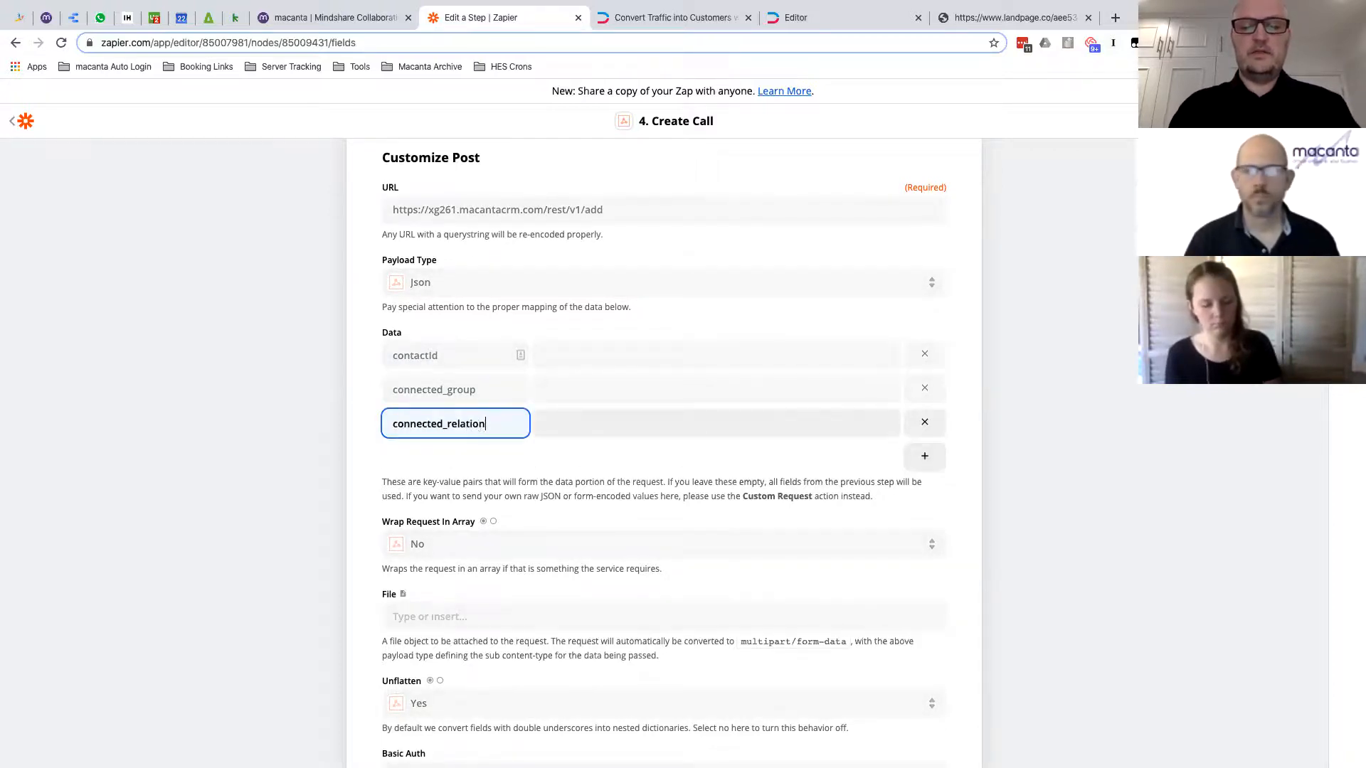
left_click(924, 457)
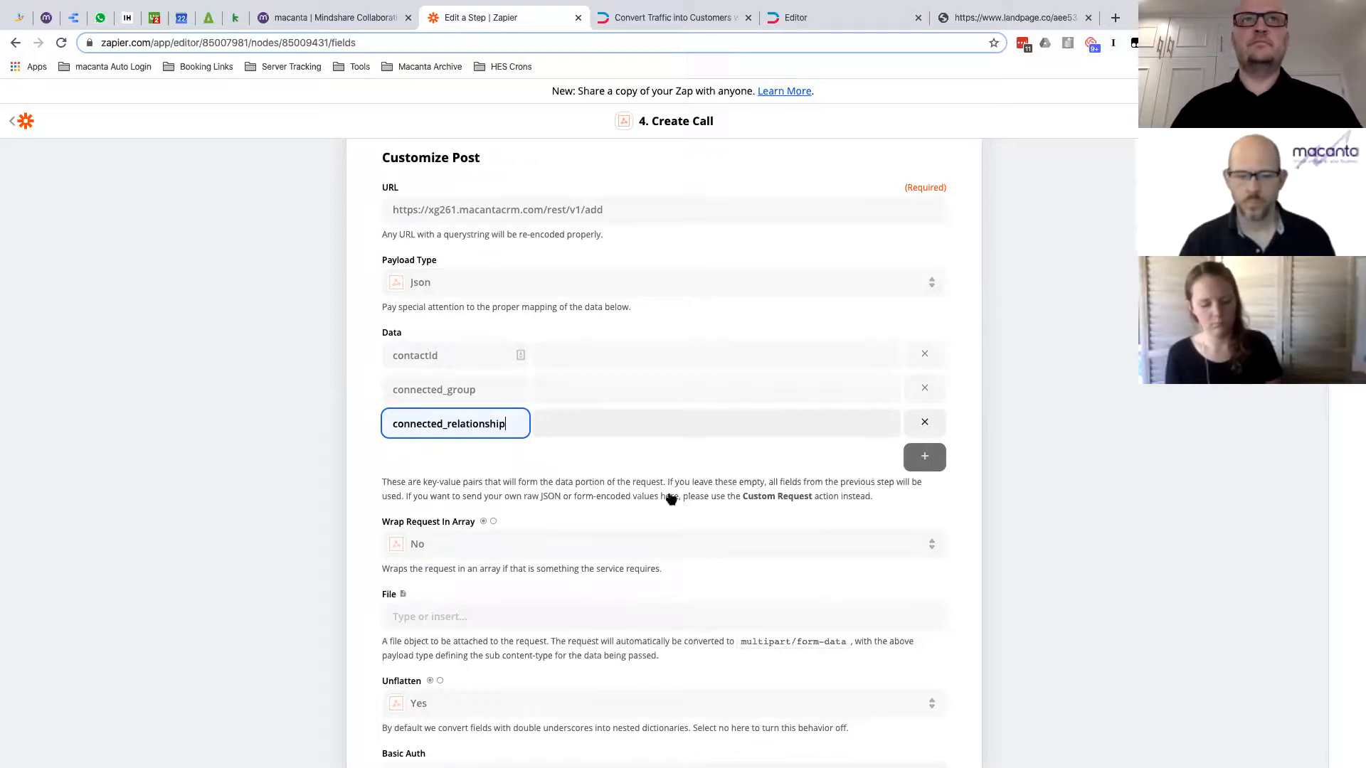
left_click(425, 456)
type("api_key")
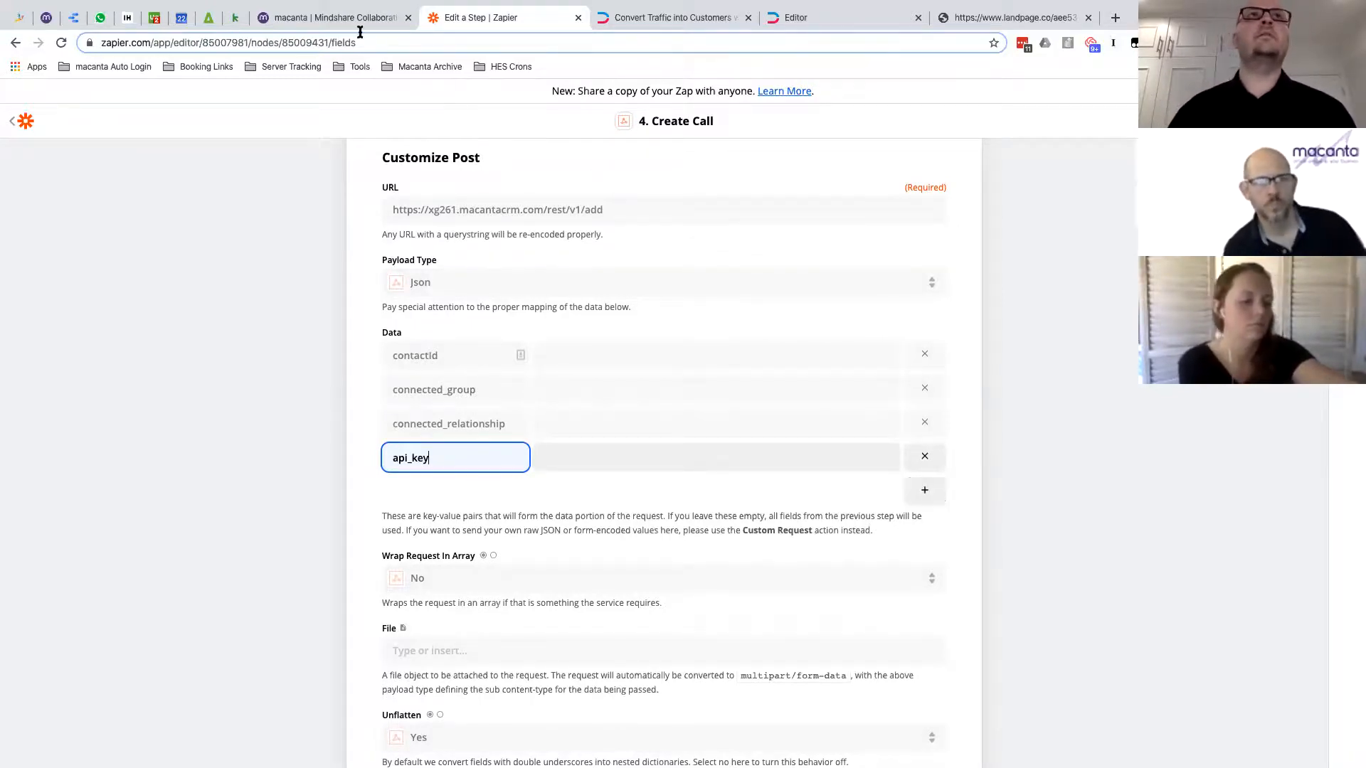
left_click(333, 19)
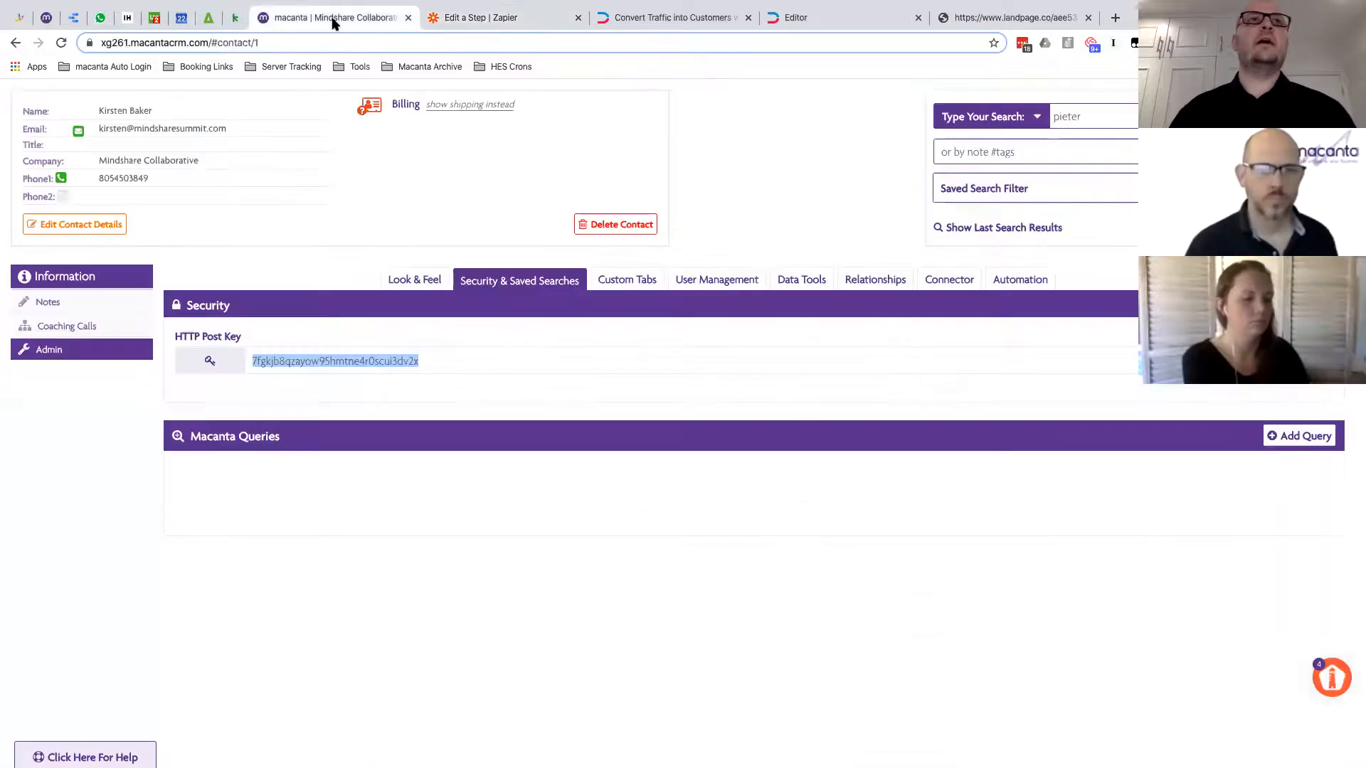
Copy the YTB: Hook label from the contact's Coaching Calls form and return to Zapier
left_click(71, 325)
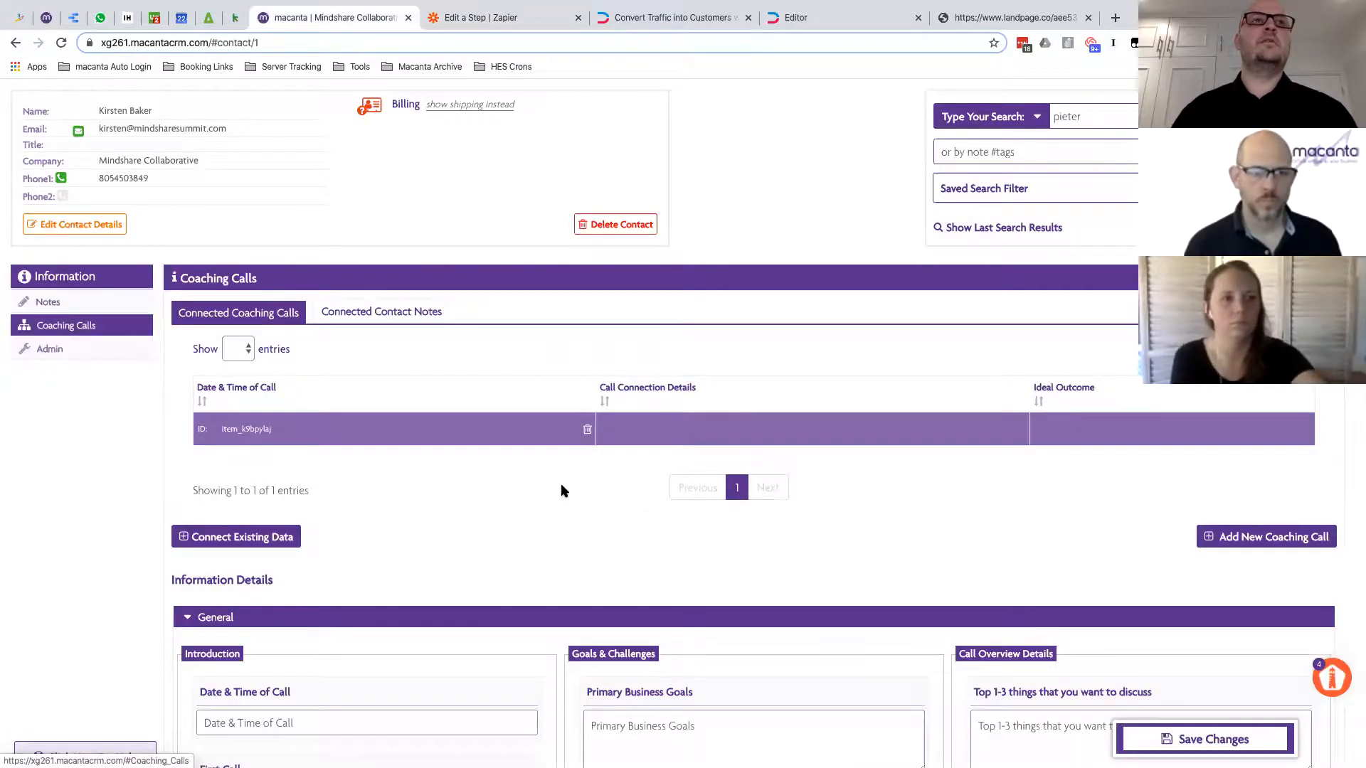
scroll(579, 503, "down", 7)
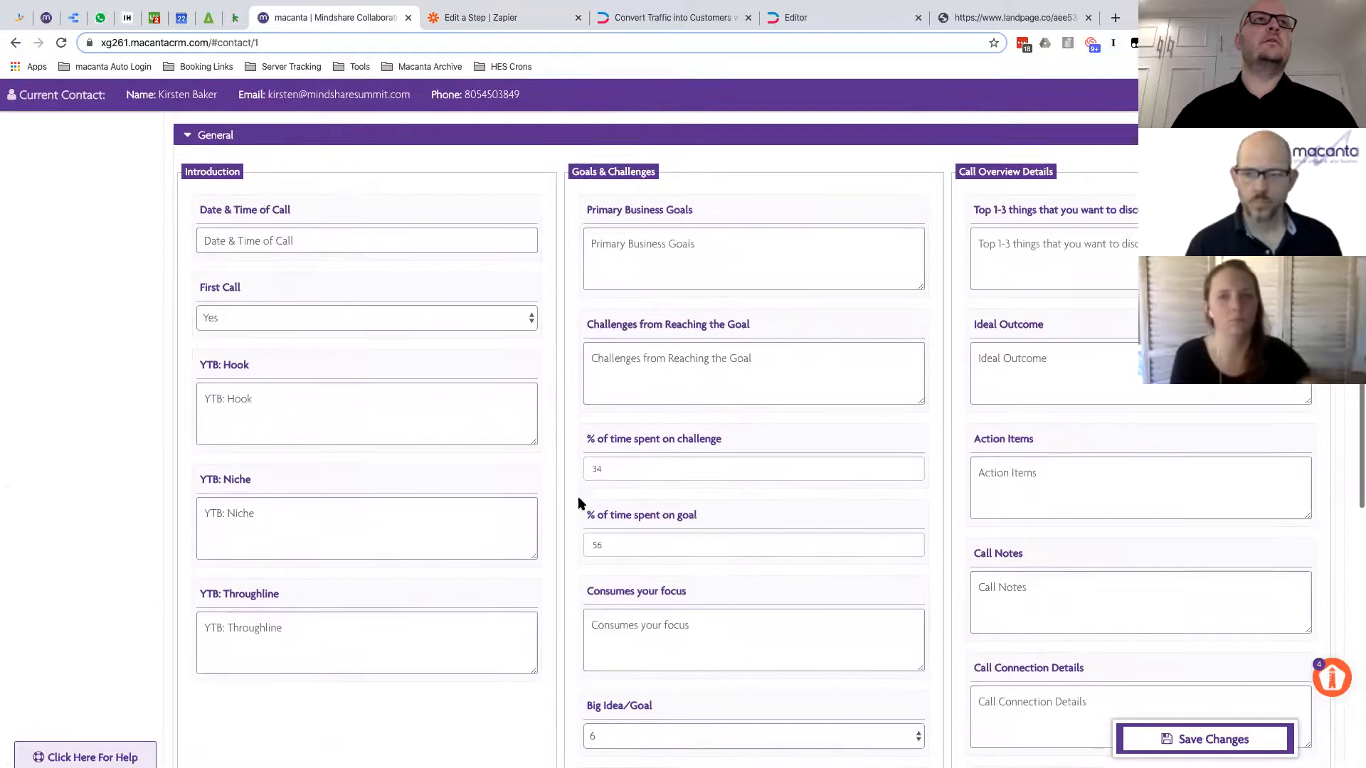
left_click_drag(250, 366, 201, 365)
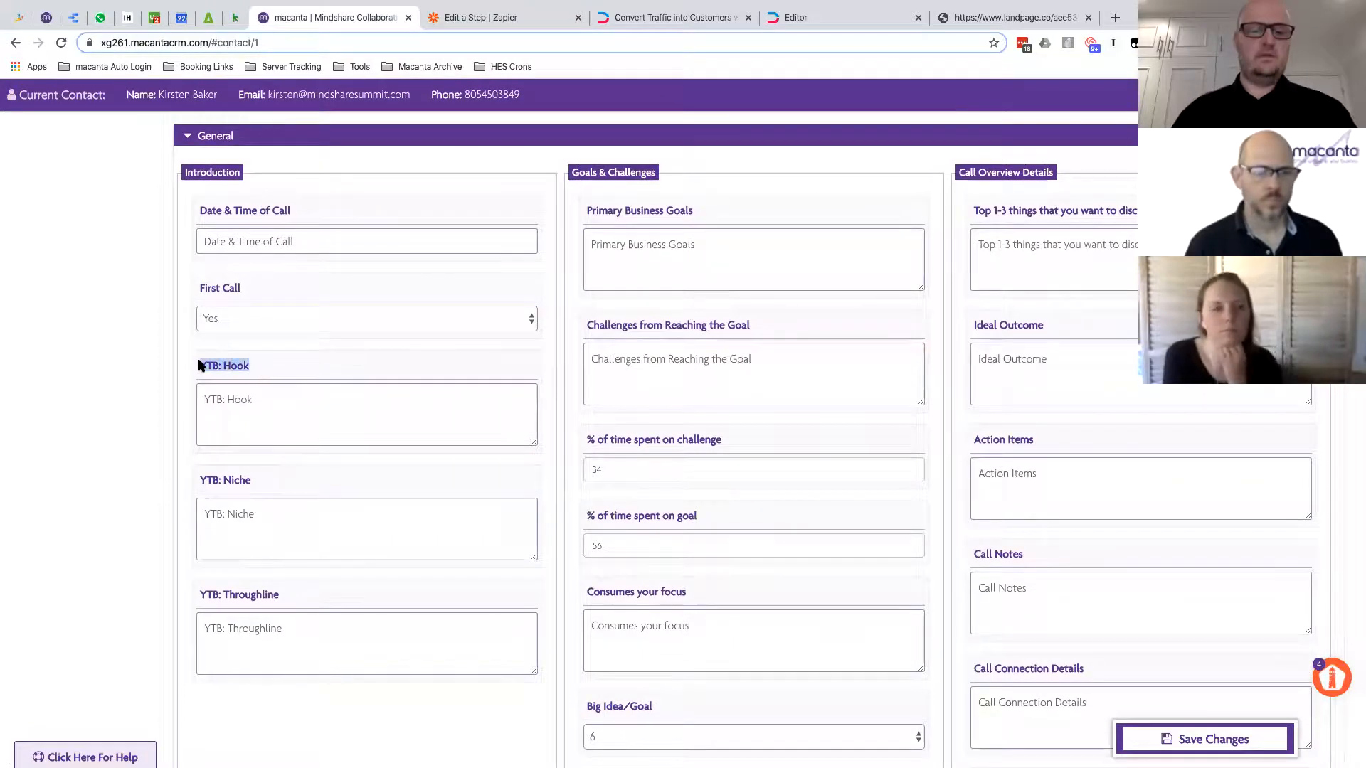
left_click(485, 17)
Add YTB: Hook and YTB: Niche as data keys, pasting the labels copied from Macanta
left_click(925, 490)
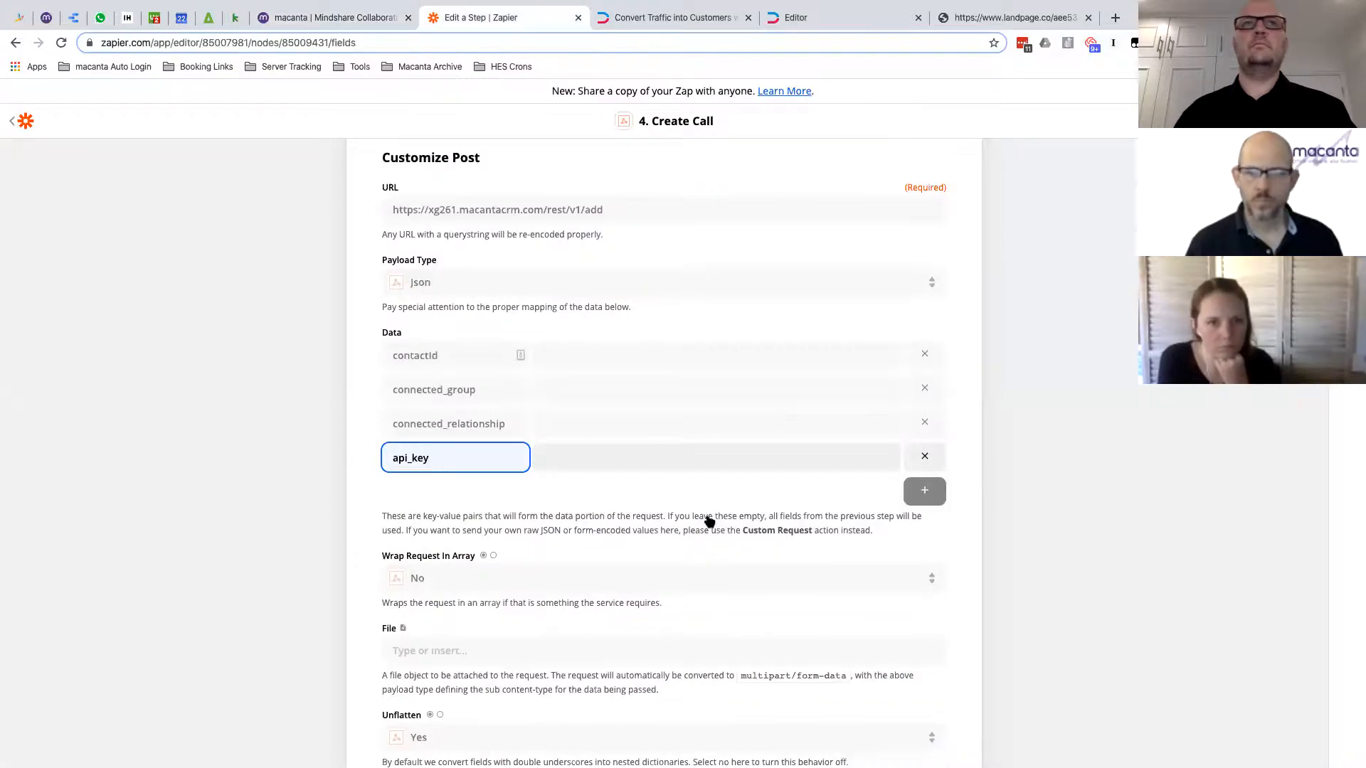
left_click(446, 493)
type("YTB: Hook")
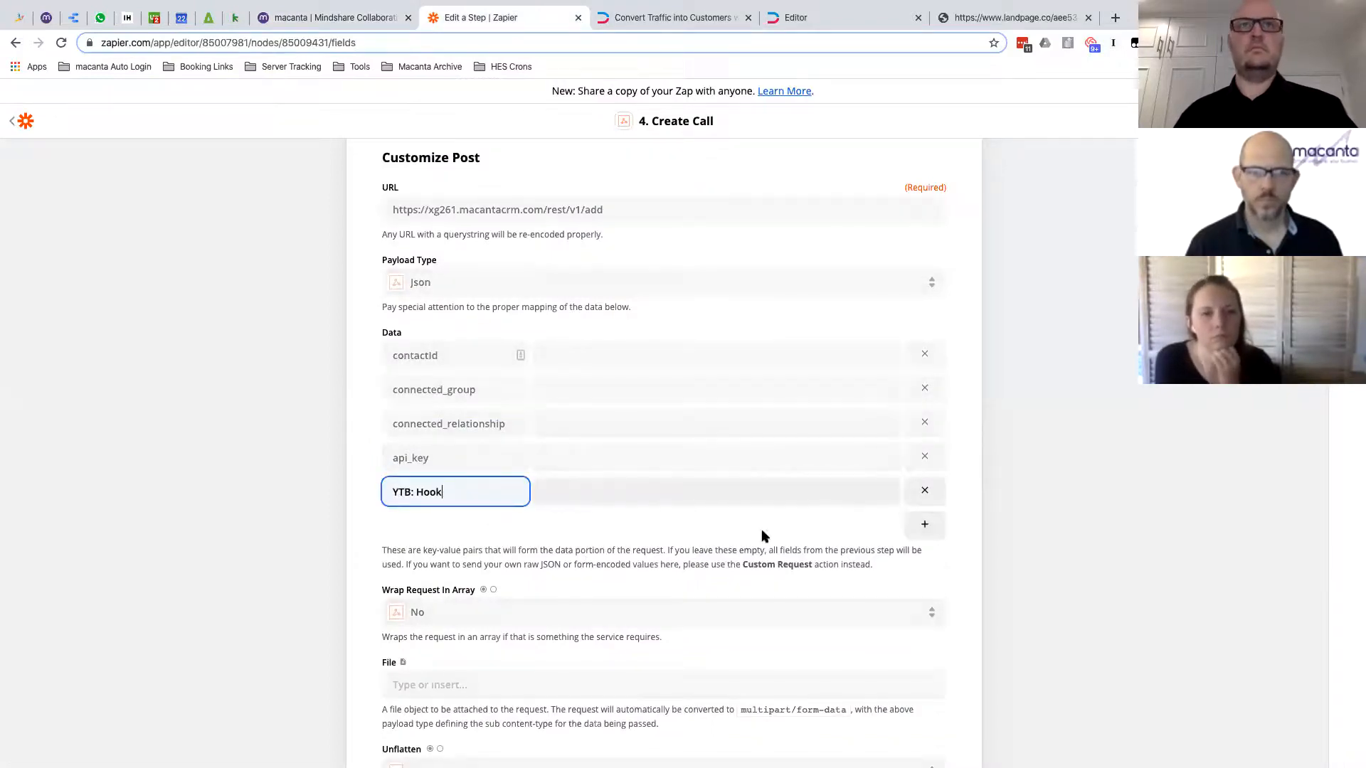
left_click(925, 528)
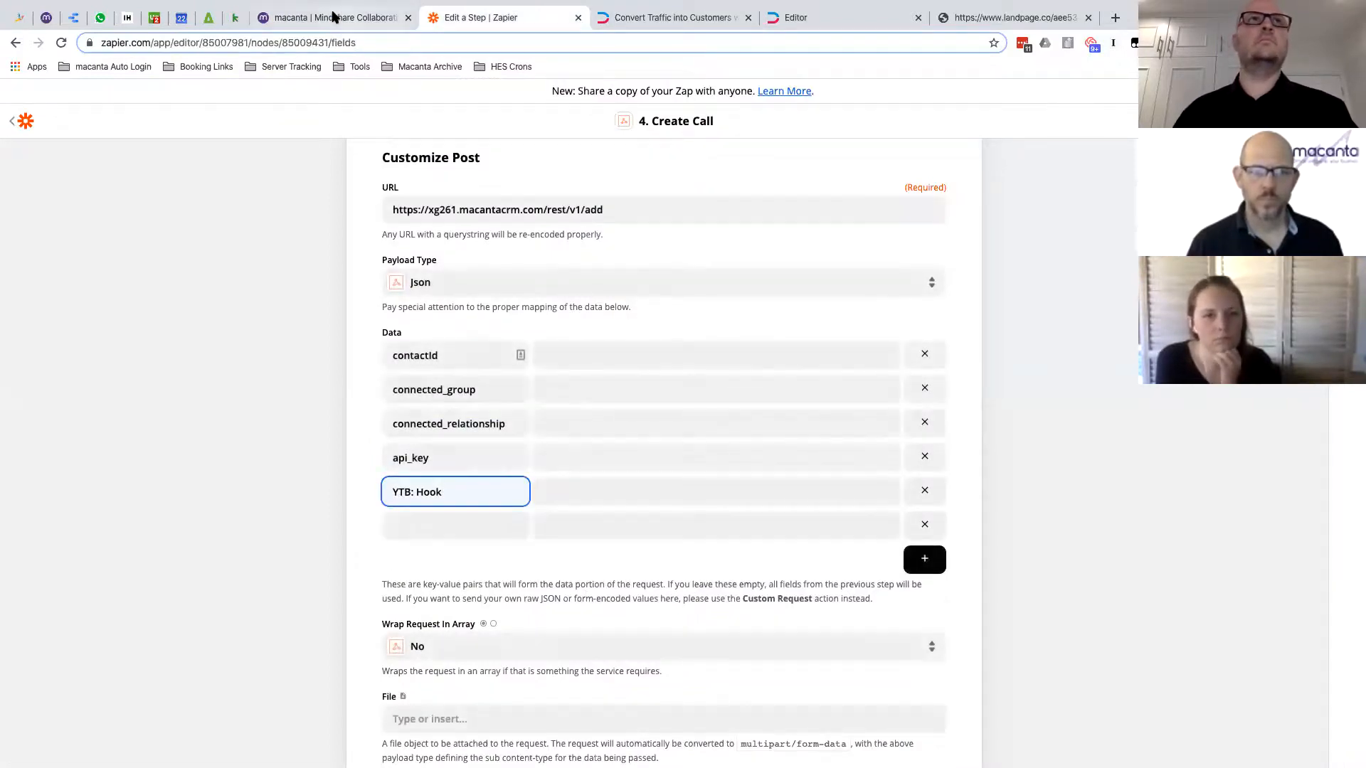
left_click(333, 17)
left_click_drag(256, 480, 201, 482)
key("ctrl+c")
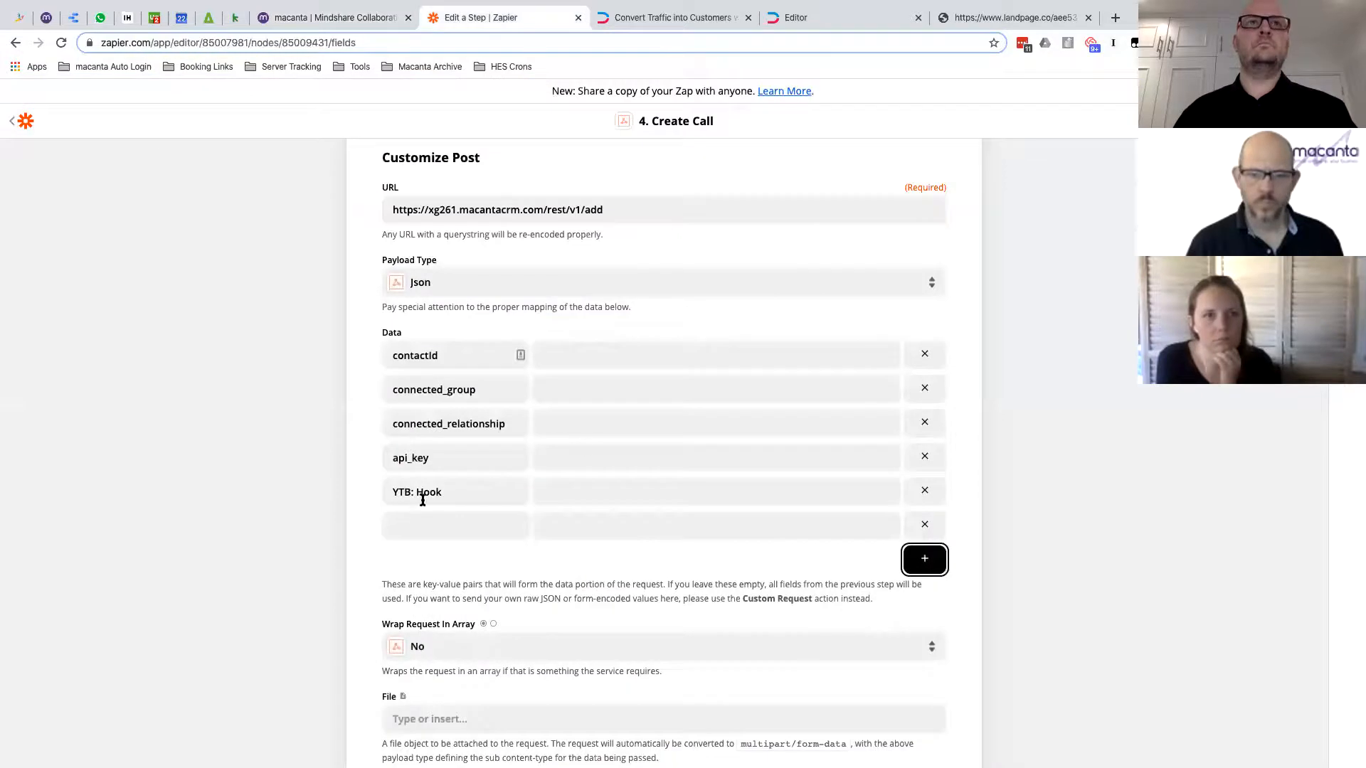
left_click(416, 522)
key("ctrl+v")
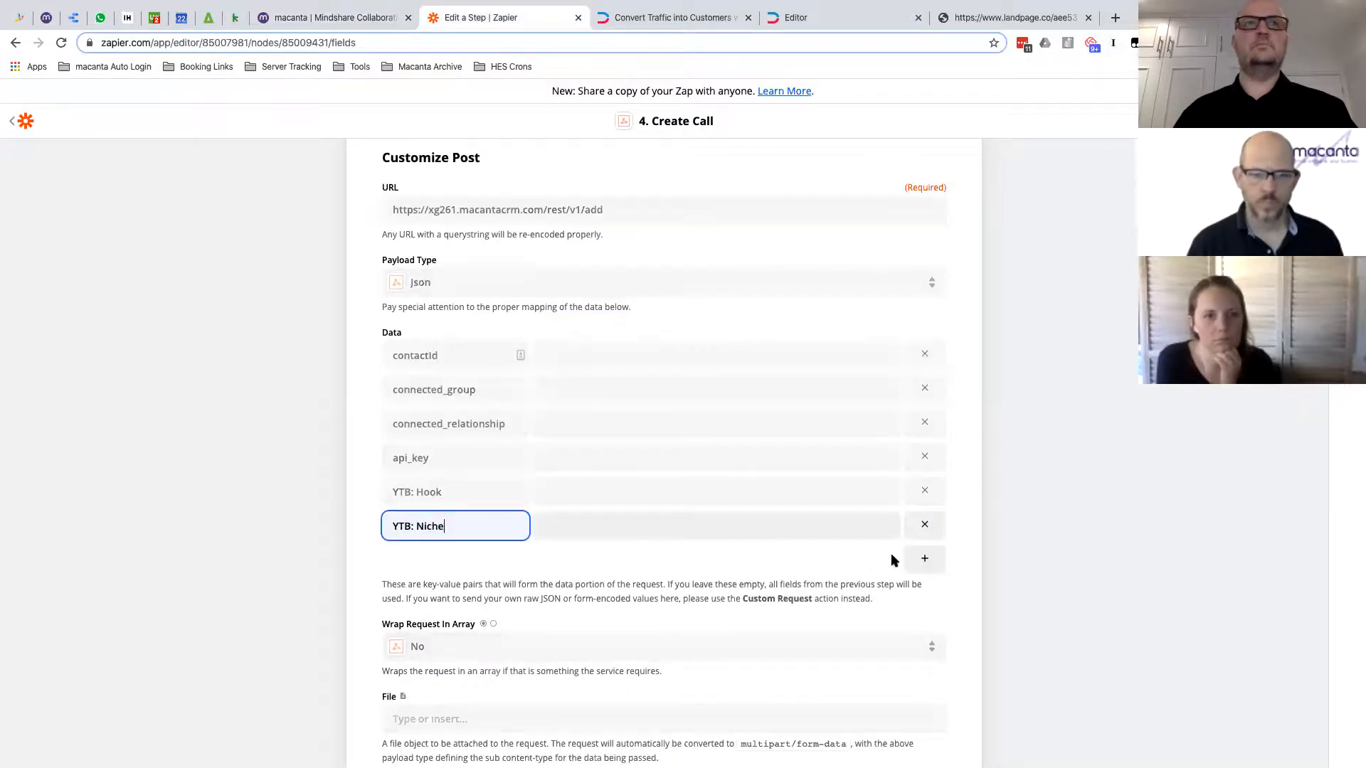
Copy the YTB: Throughline label from Macanta and paste it as a seventh data key
left_click(924, 560)
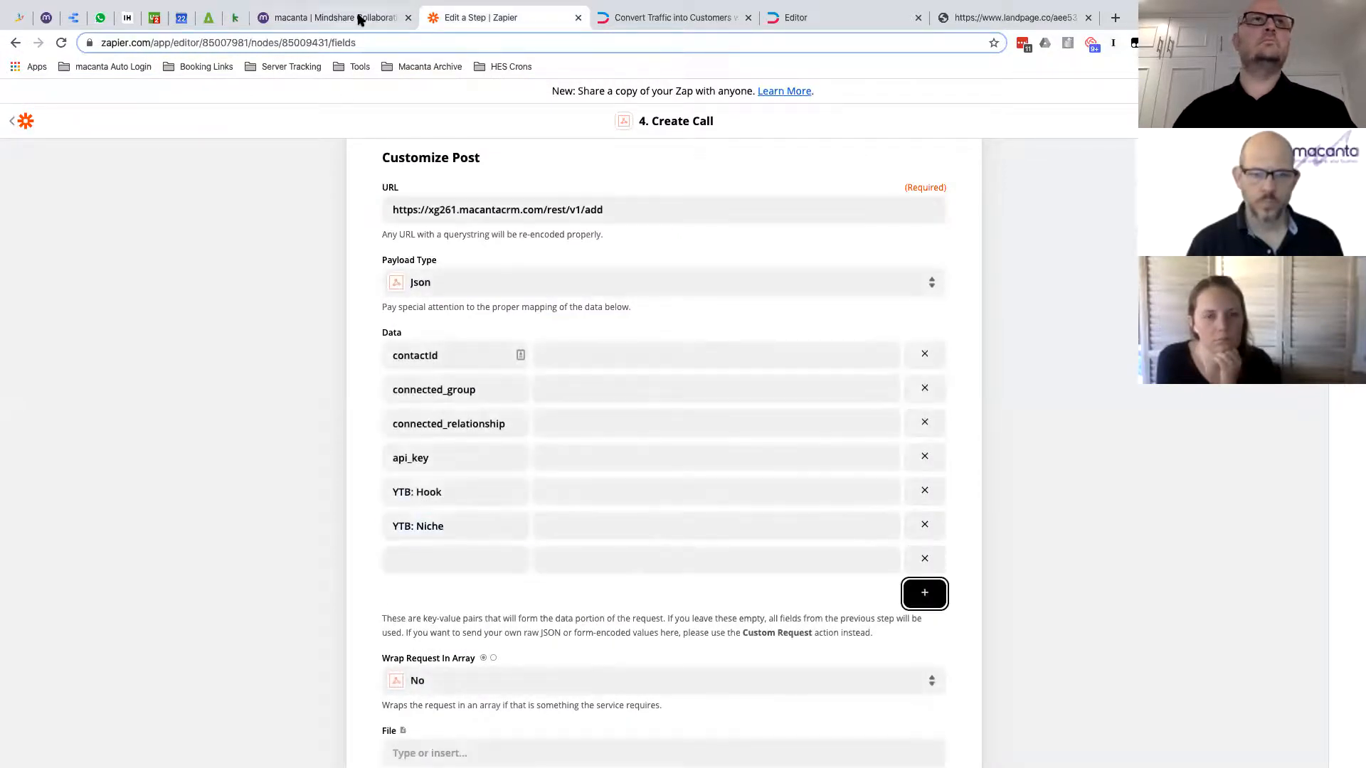
left_click(359, 18)
left_click_drag(298, 596, 203, 596)
key("super+c")
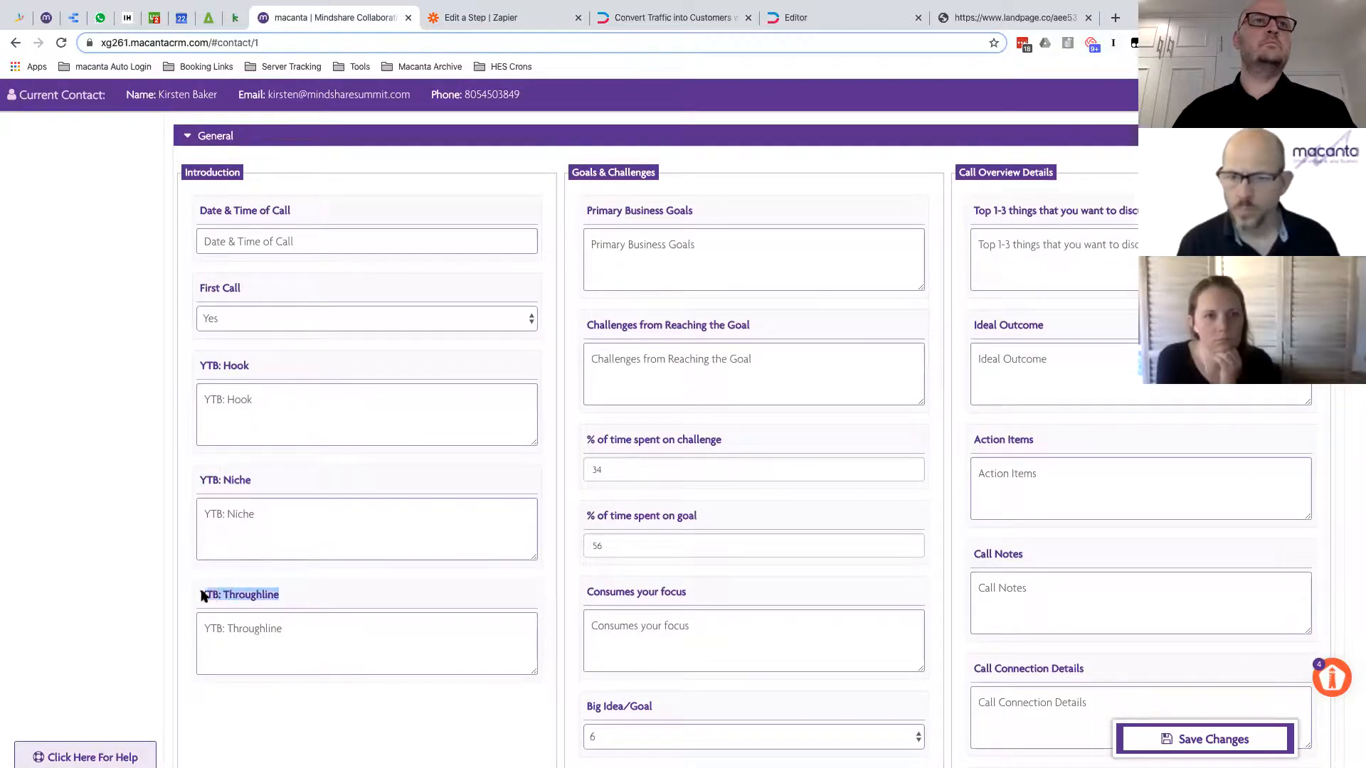
left_click(521, 27)
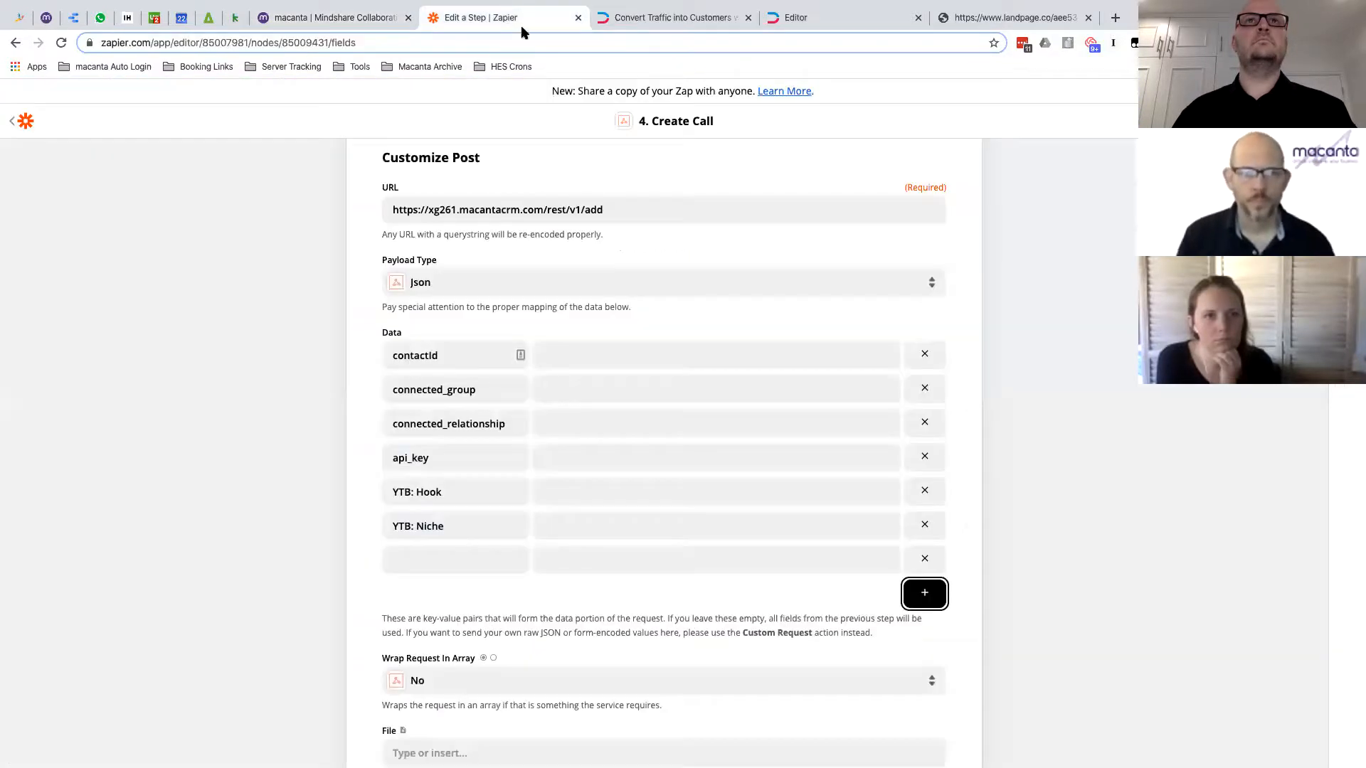
left_click(417, 558)
key("super+v")
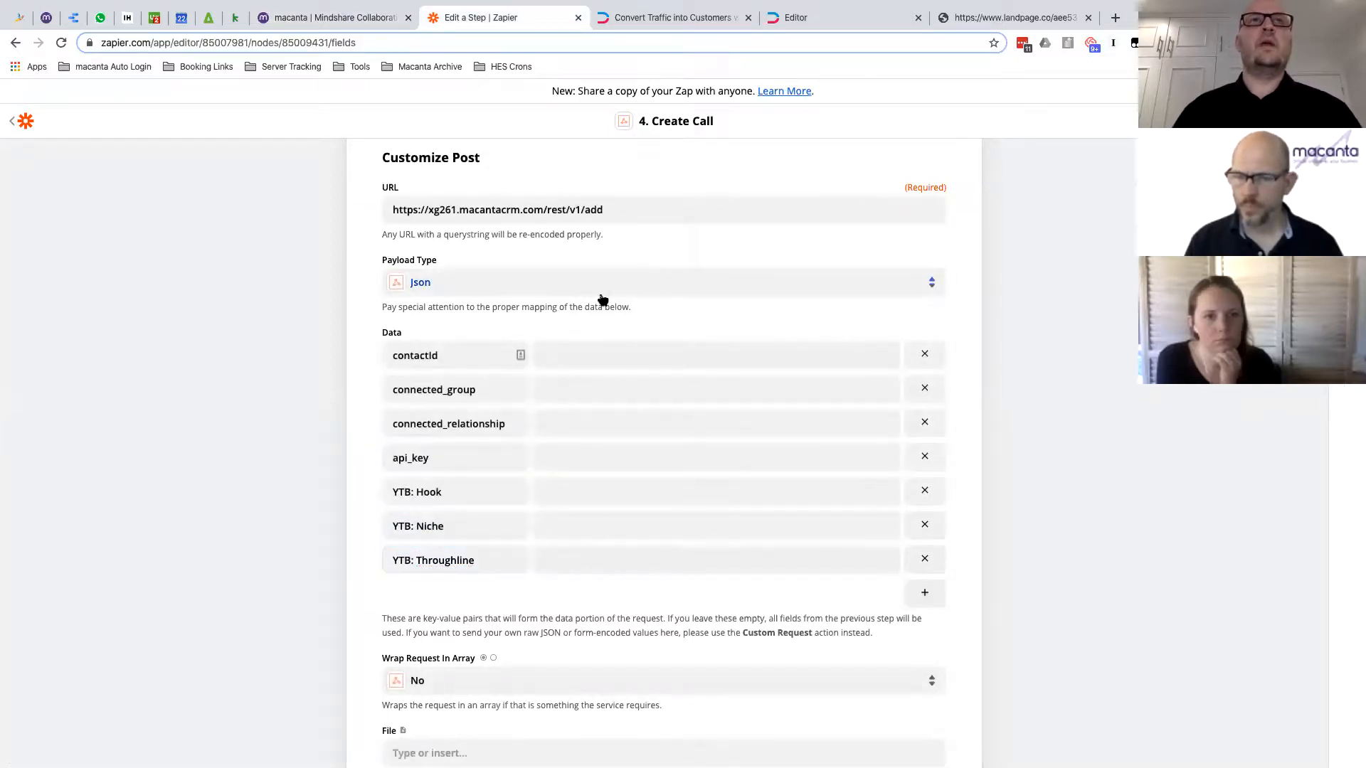
scroll(602, 299, "up", 5)
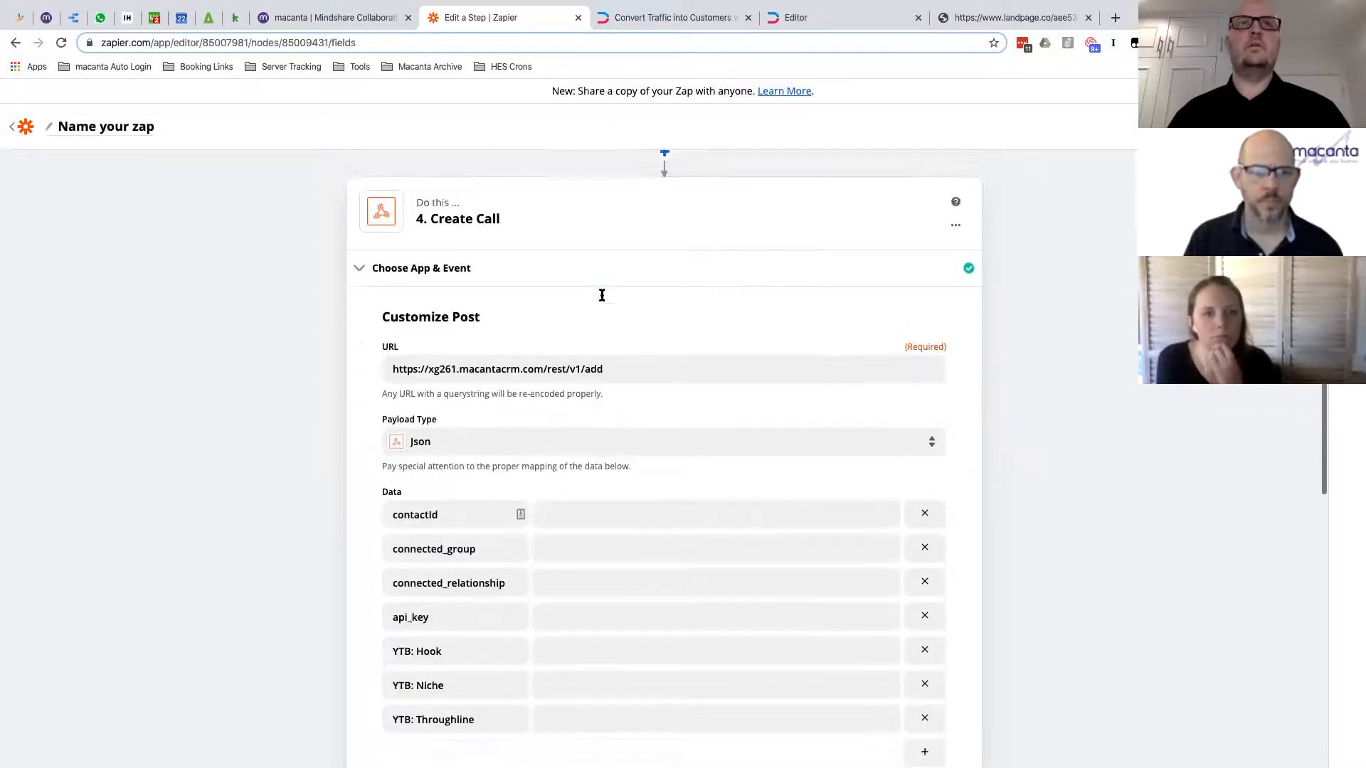
scroll(602, 294, "down", 4)
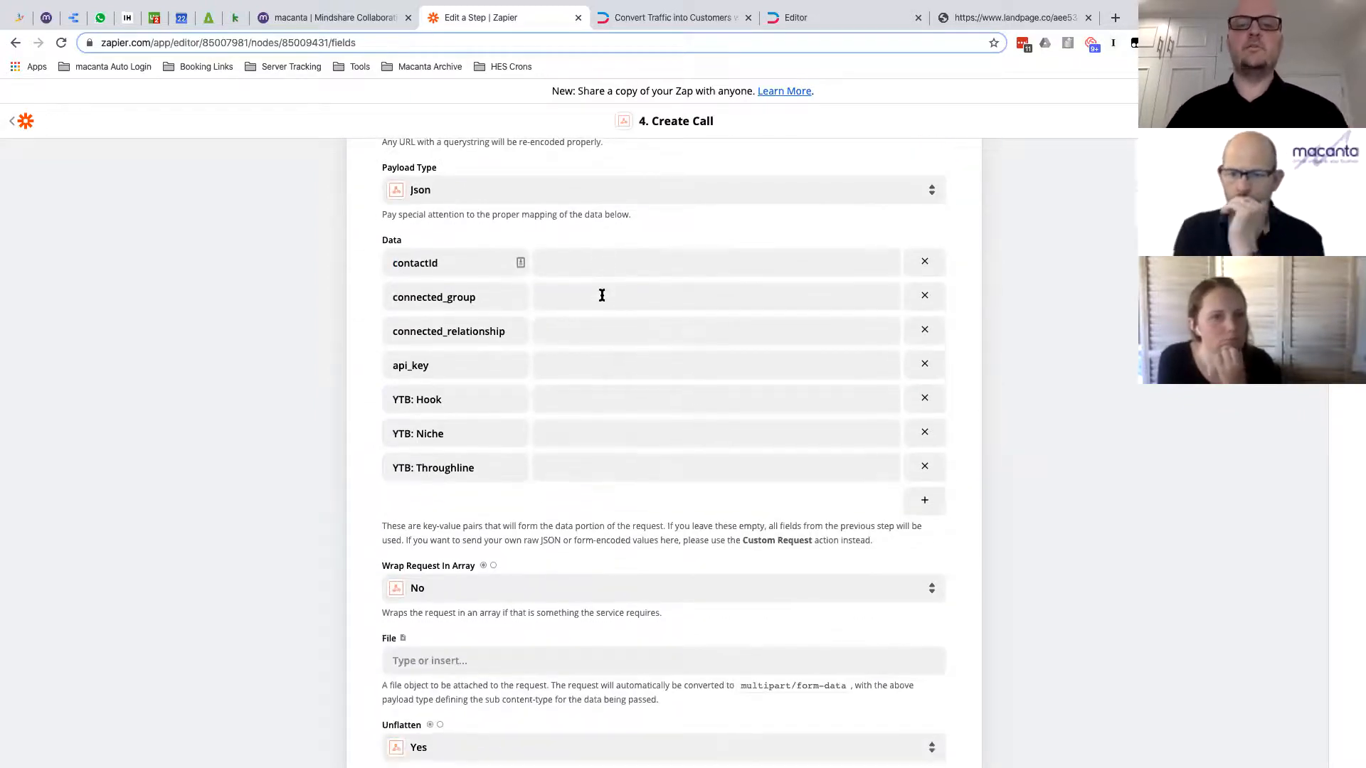
Map contactId to the Contact ID output of the Get Member ID step
left_click(611, 261)
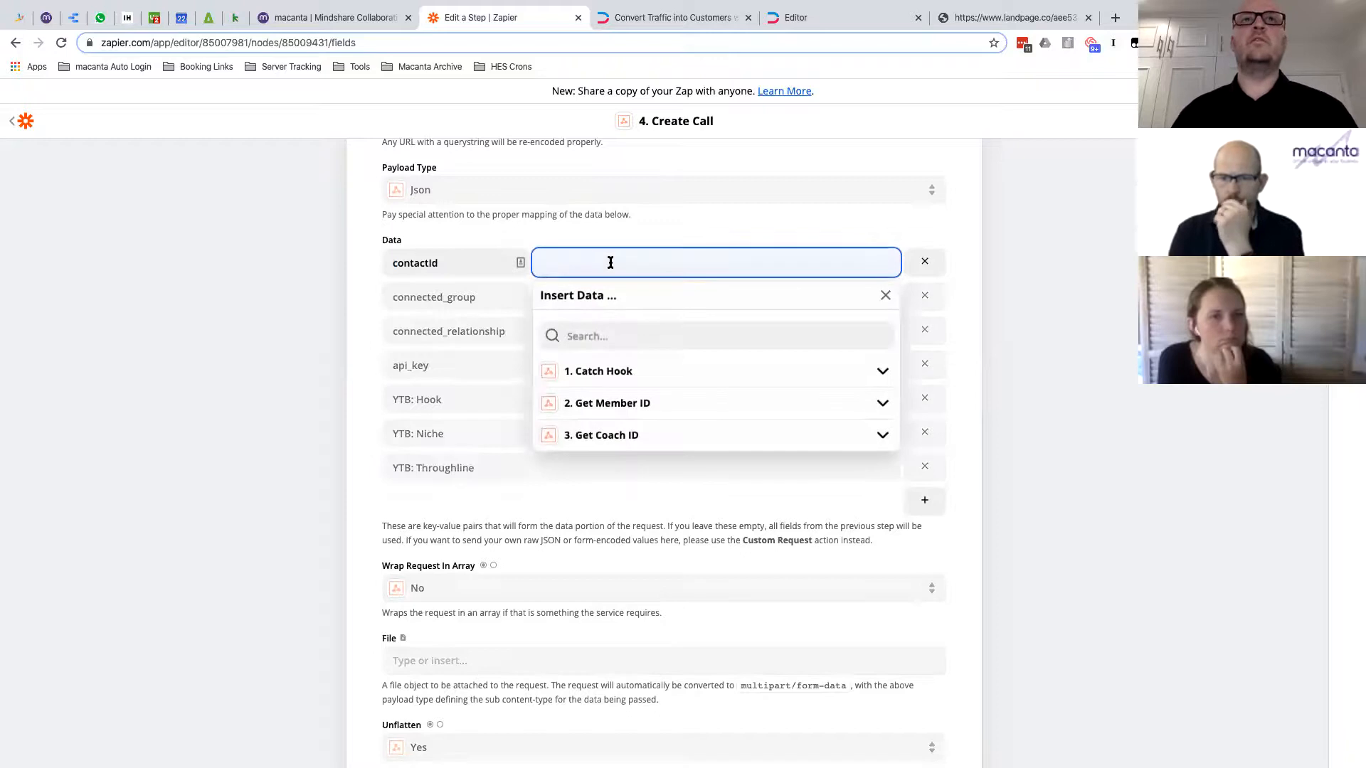
left_click(607, 403)
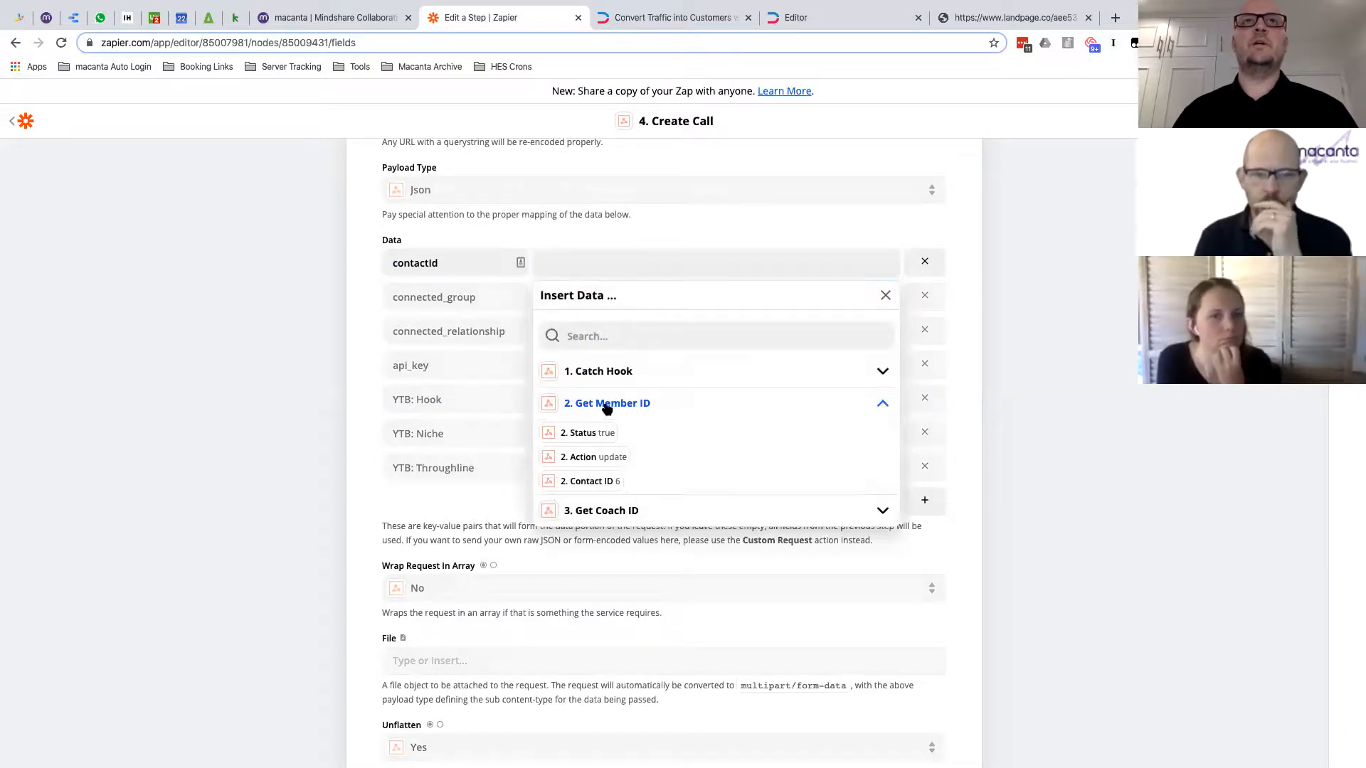
left_click(587, 481)
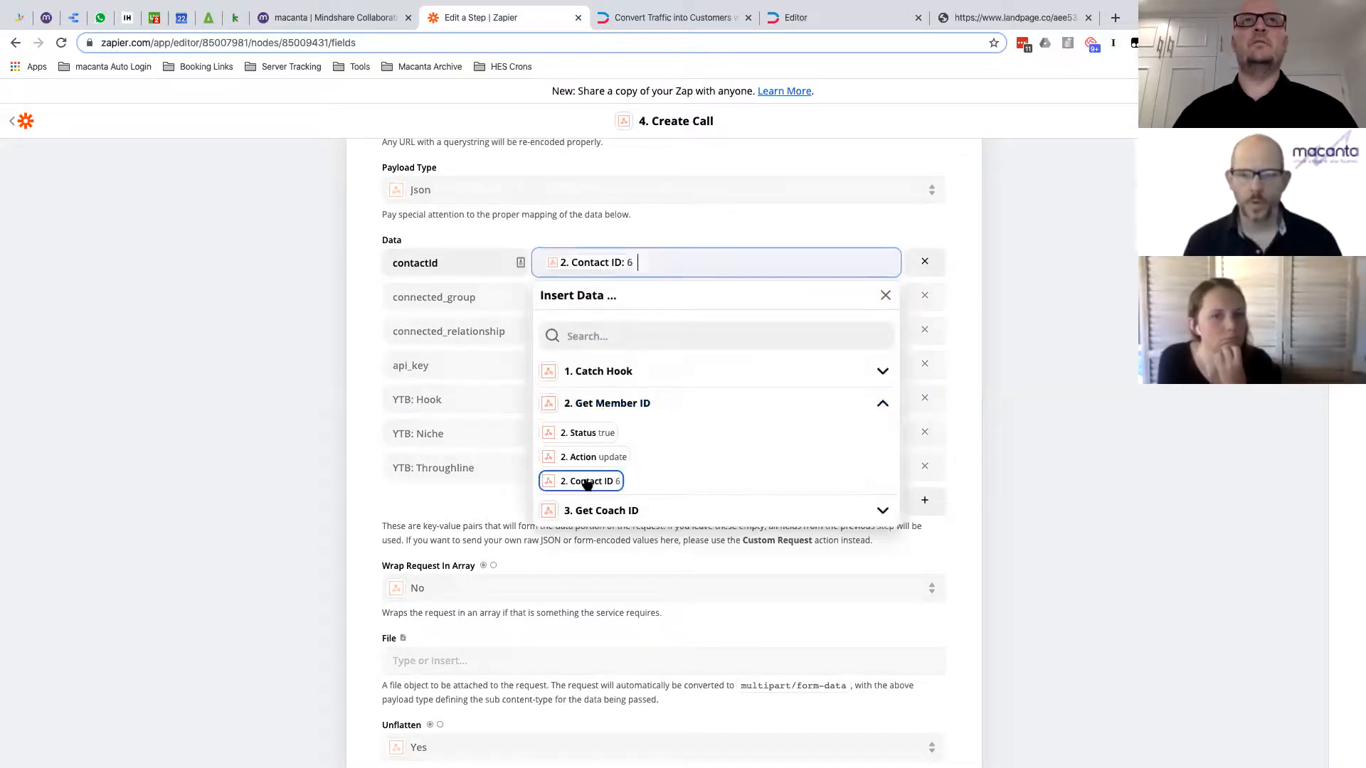
left_click(369, 350)
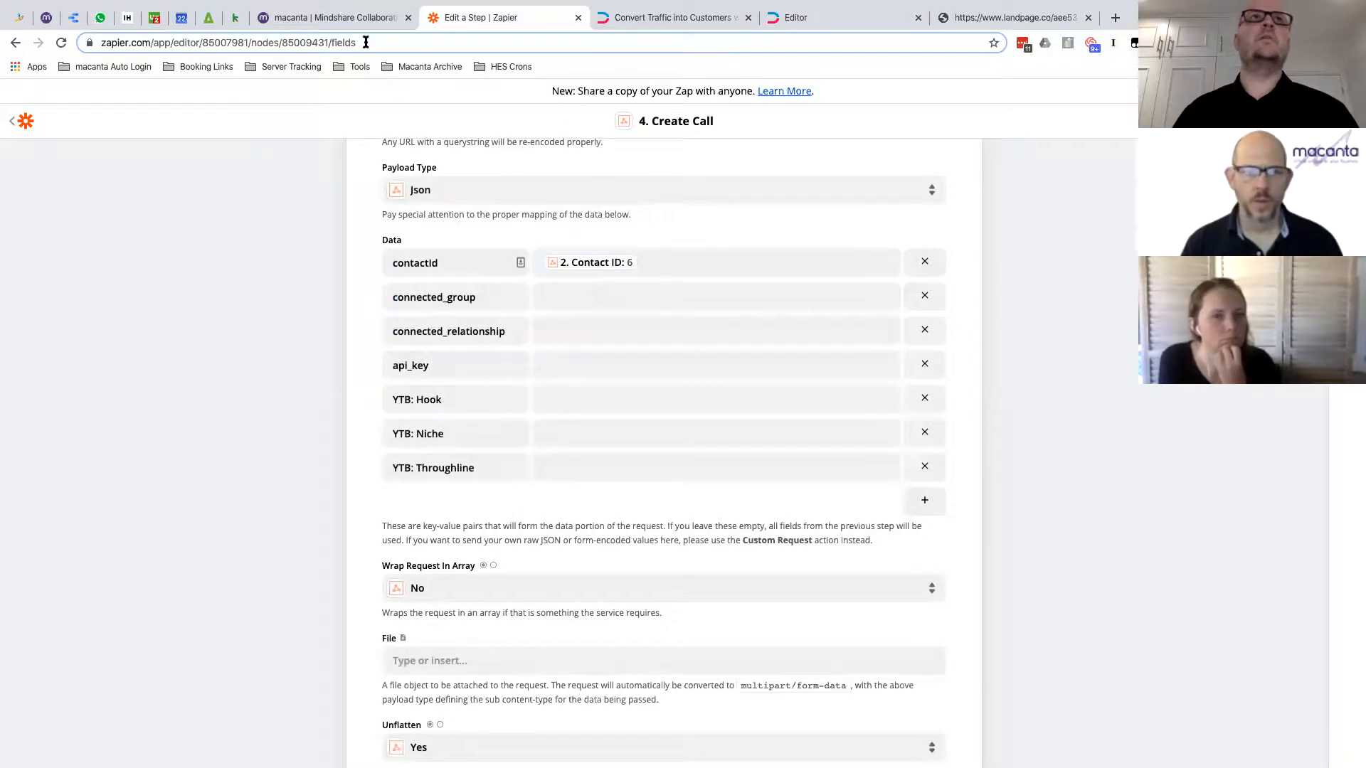
left_click(335, 19)
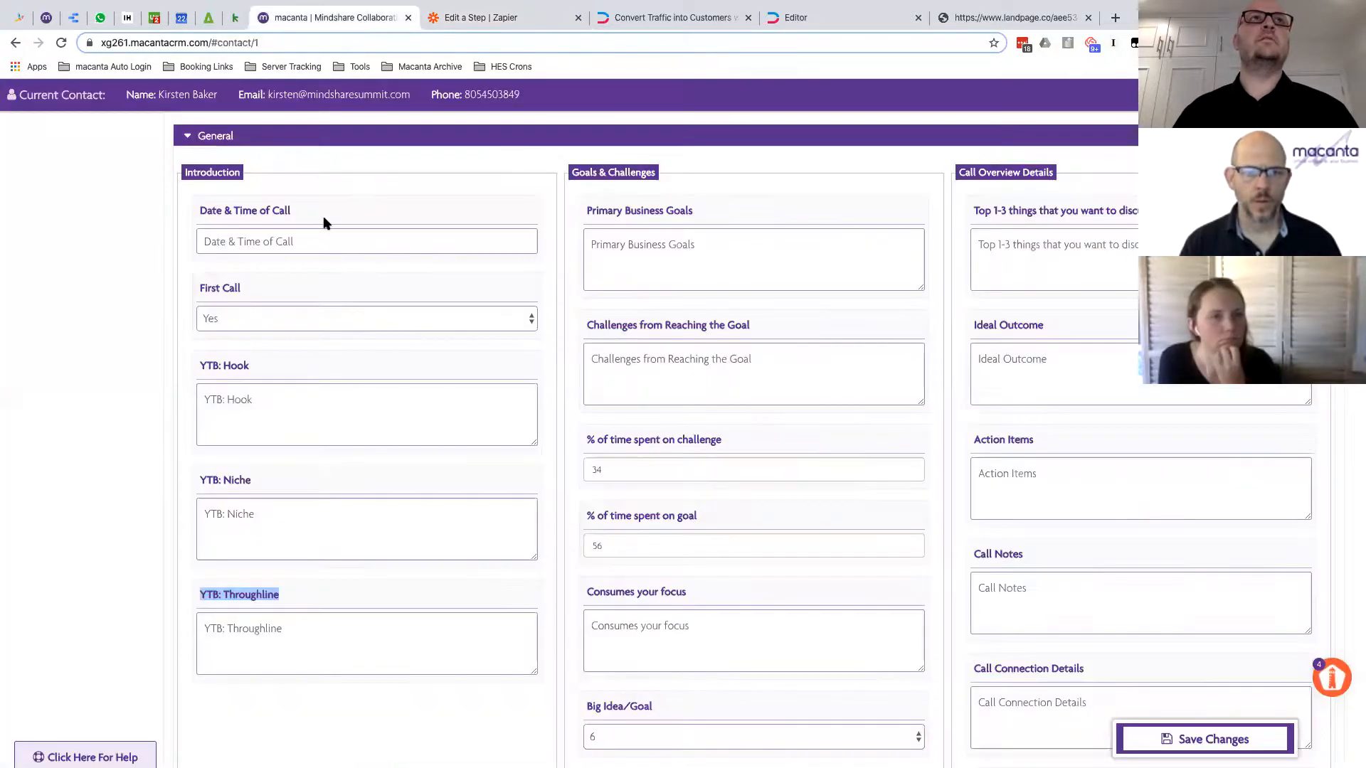
scroll(324, 223, "up", 5)
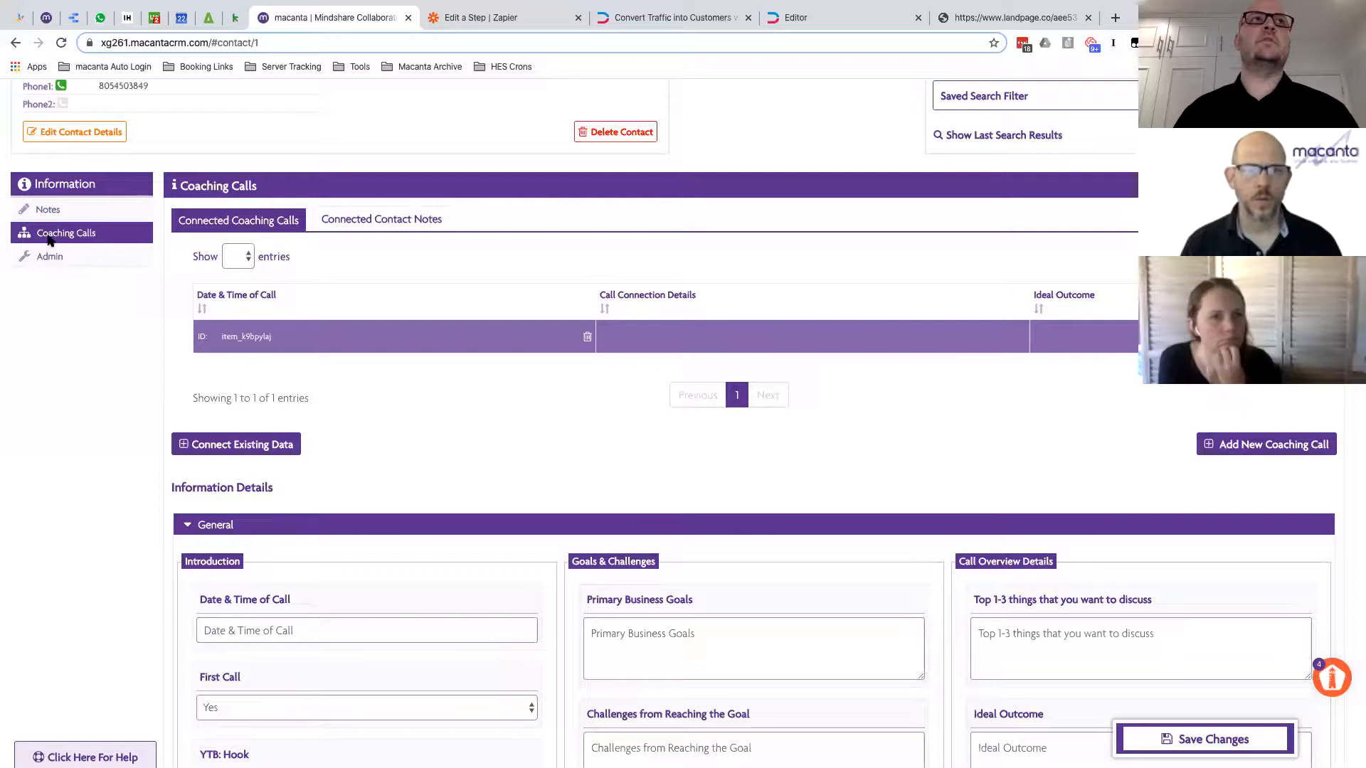
left_click(488, 17)
Set connected_group to 'Coaching Calls' and connected_relationship to 'Member'
left_click(555, 296)
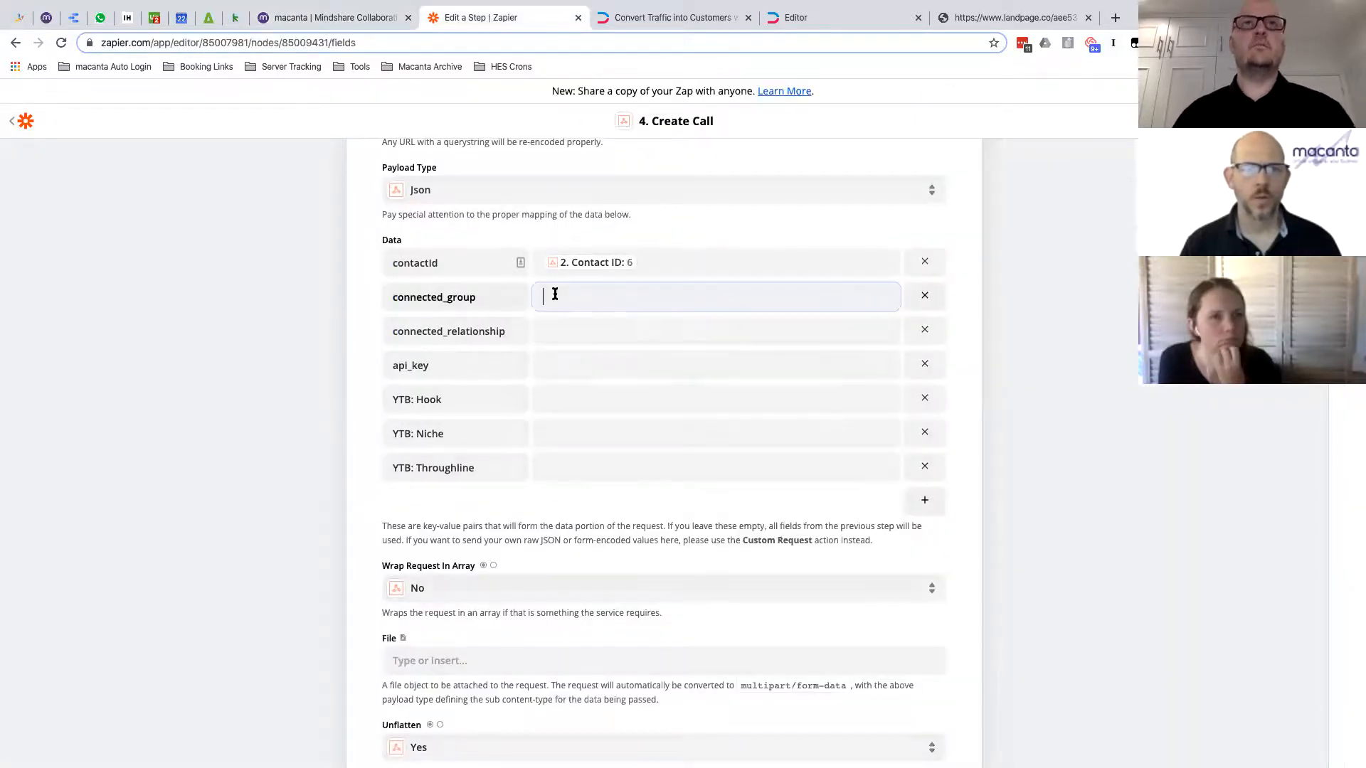
type("Coaching Calls")
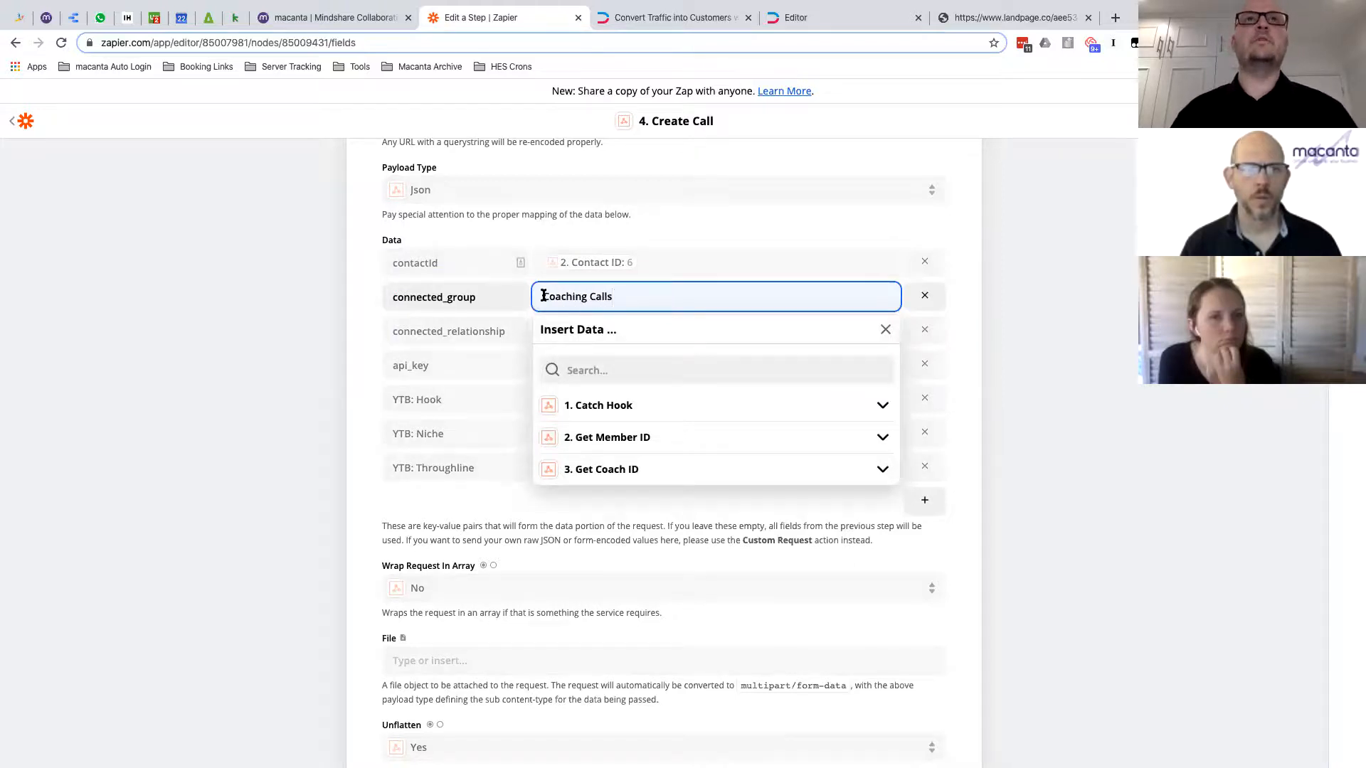
left_click(374, 294)
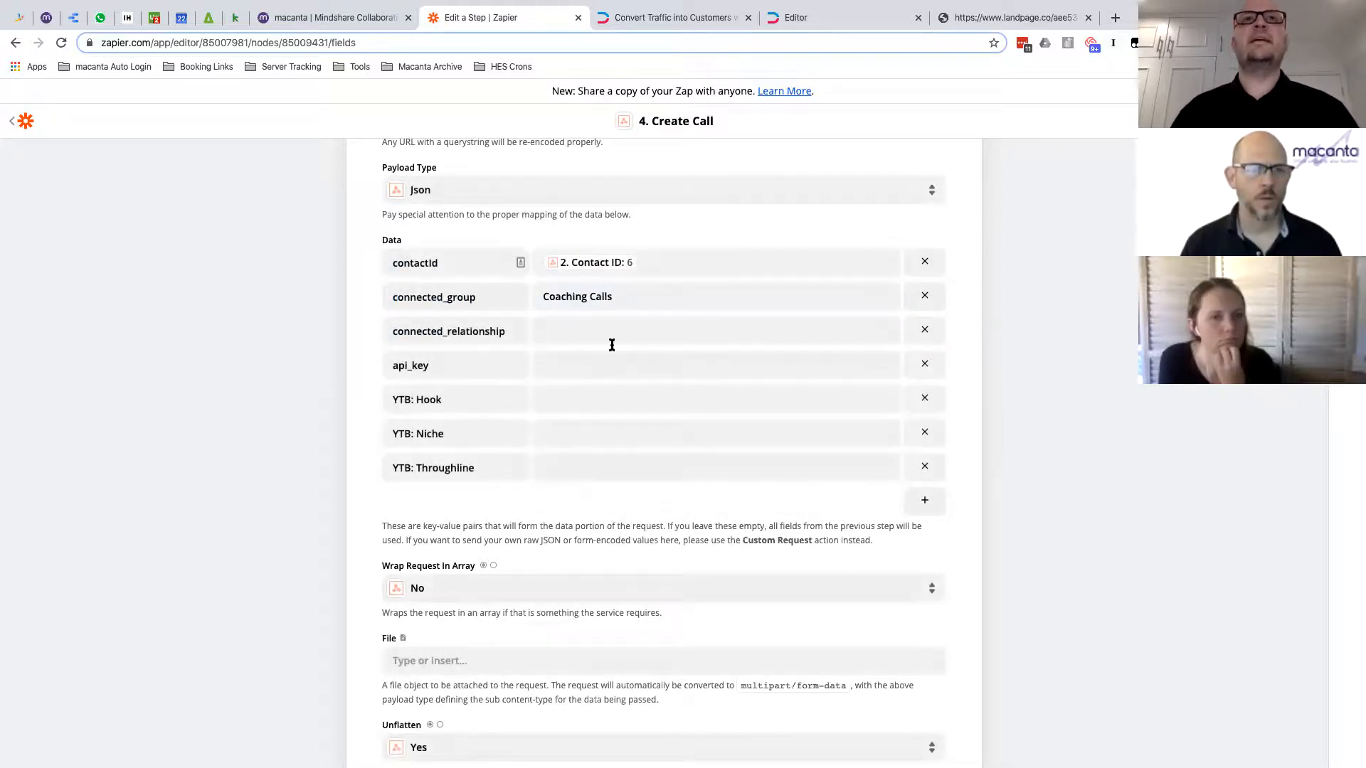
left_click(575, 332)
type("Member")
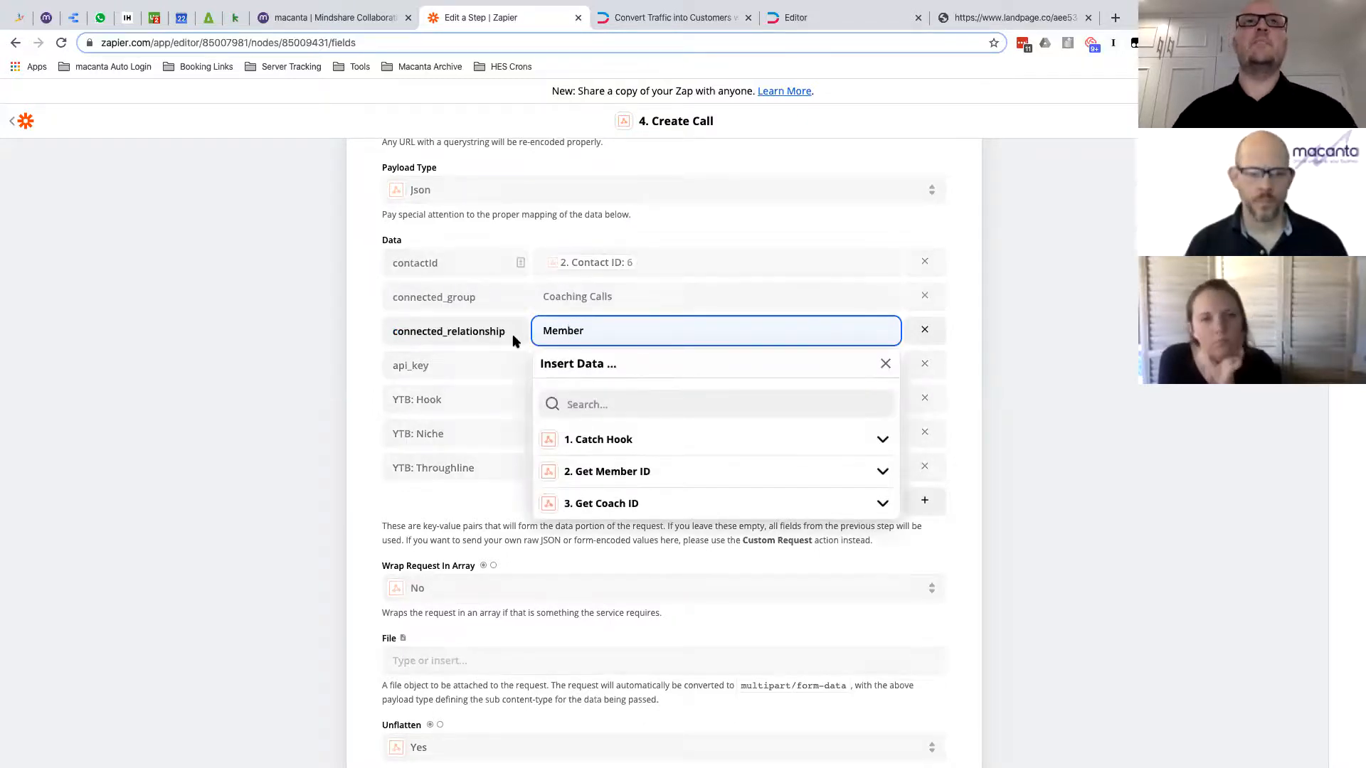
left_click(371, 331)
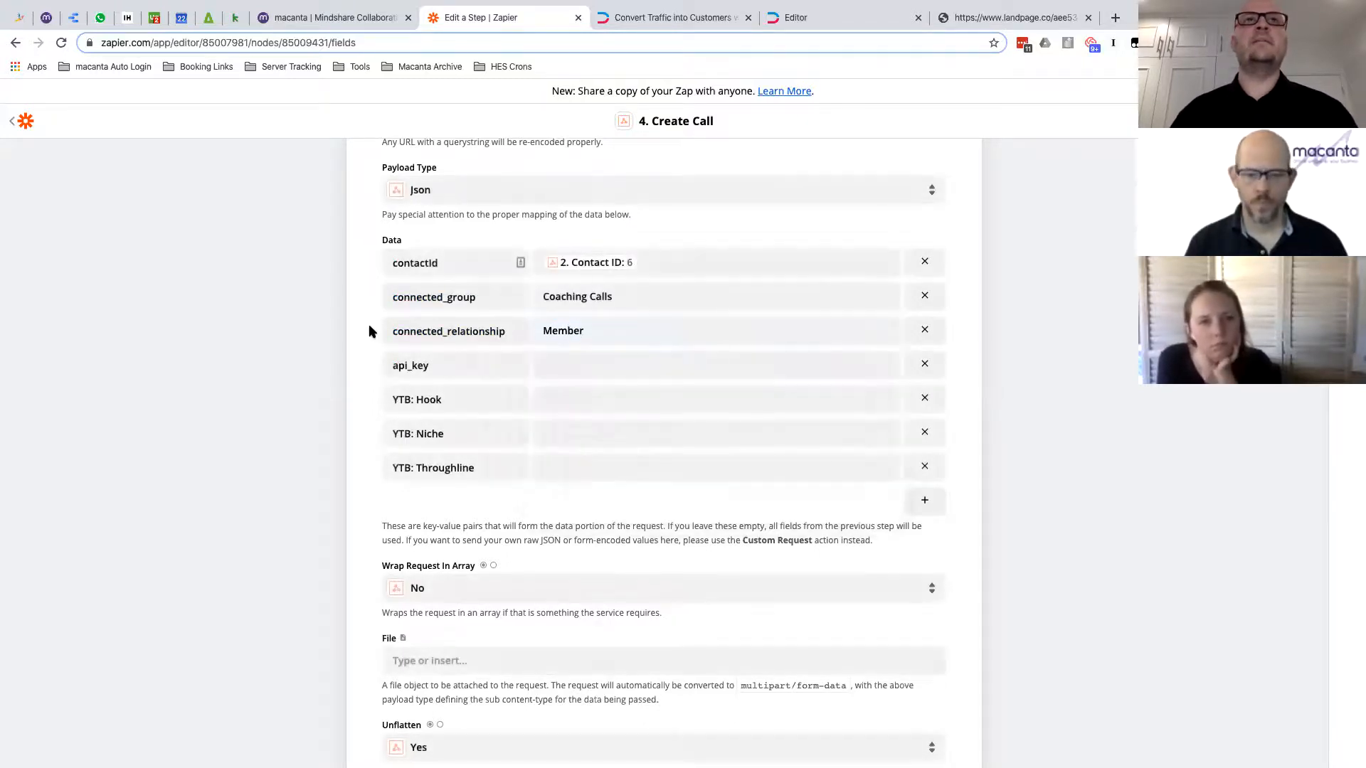
Fill api_key with the API key from clipboard history, replacing a wrongly pasted value
left_click(555, 361)
key("super+v")
key("super+a")
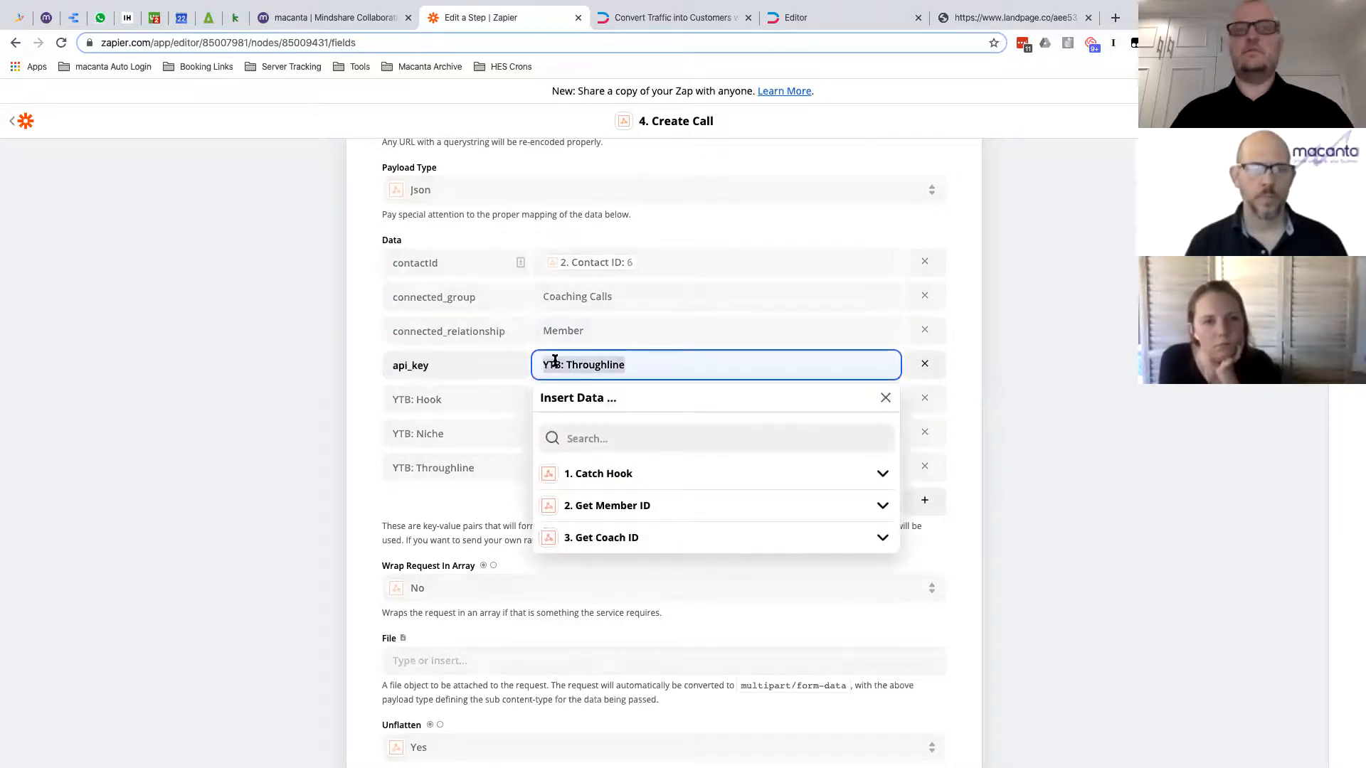
key("BackSpace")
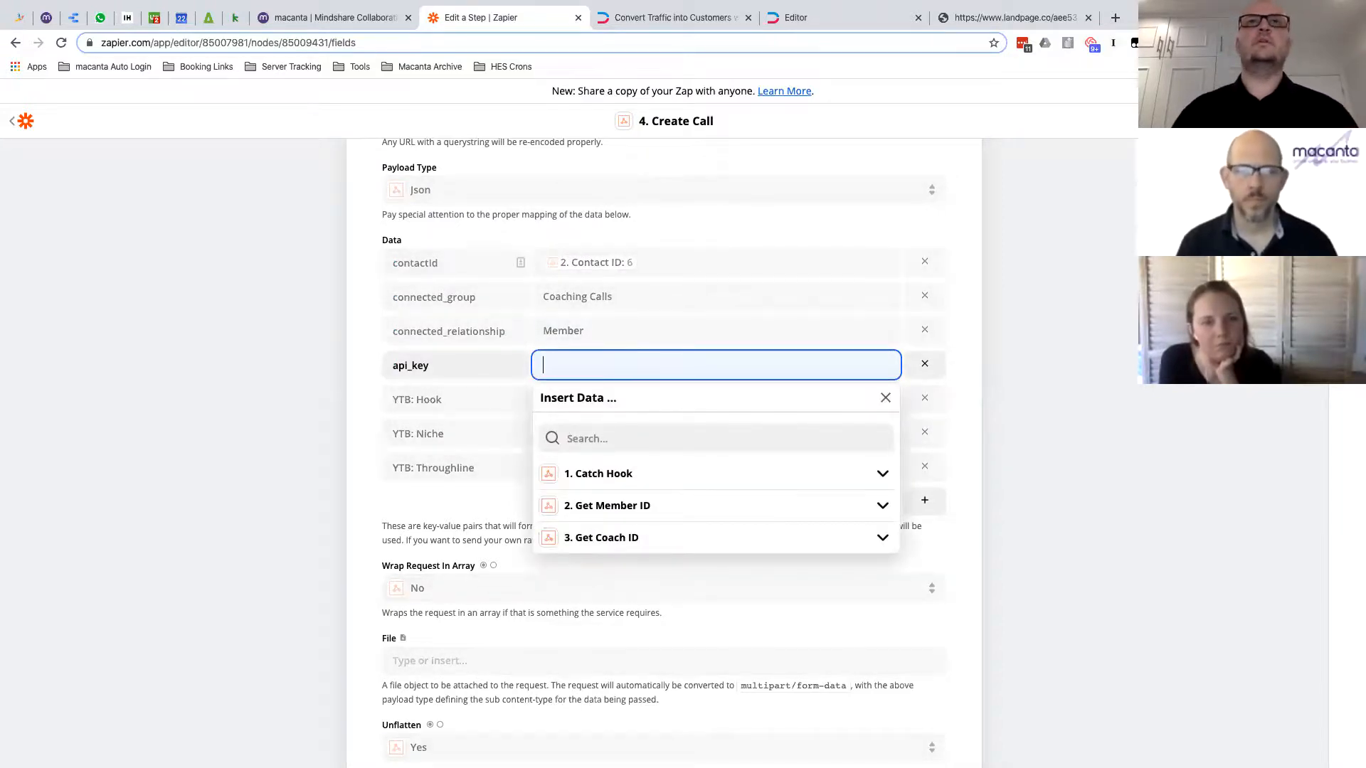
left_click(939, 299)
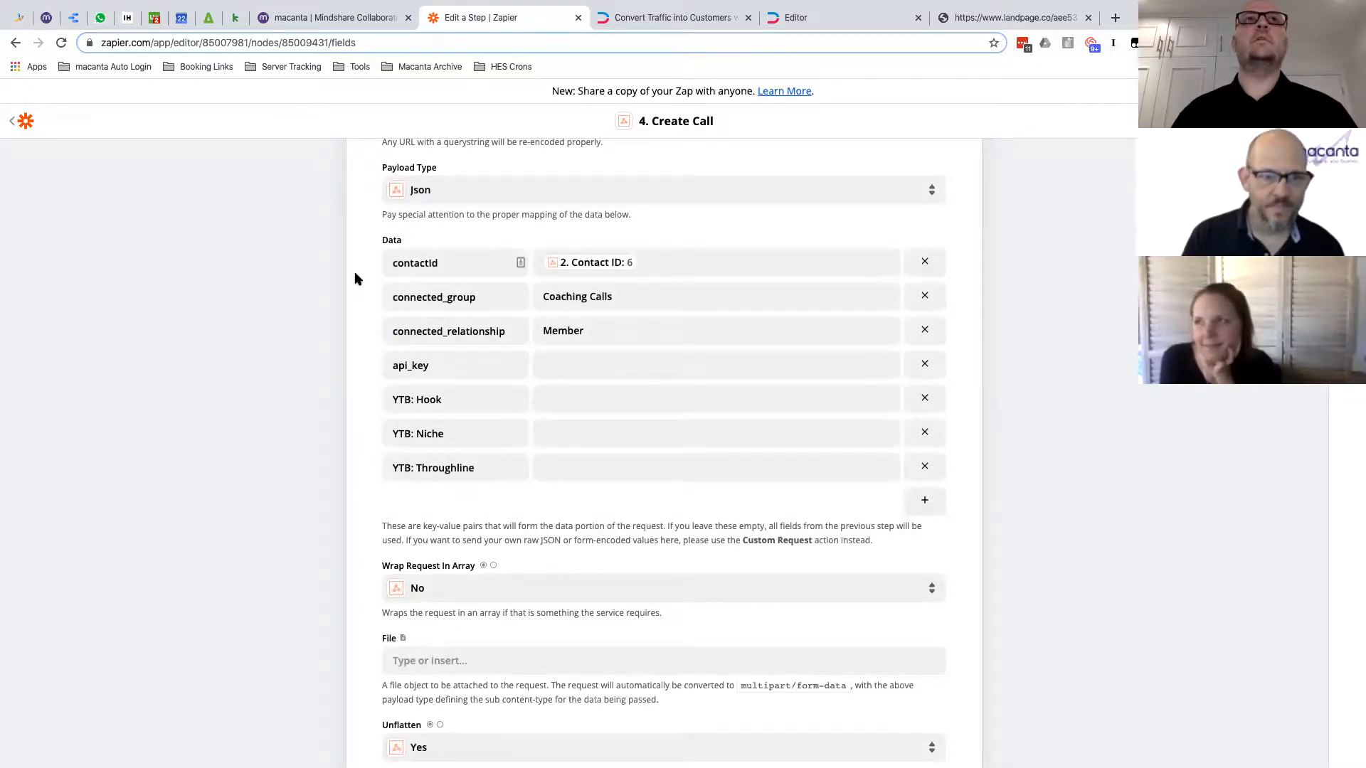
key("ctrl+Left")
key("ctrl+Right")
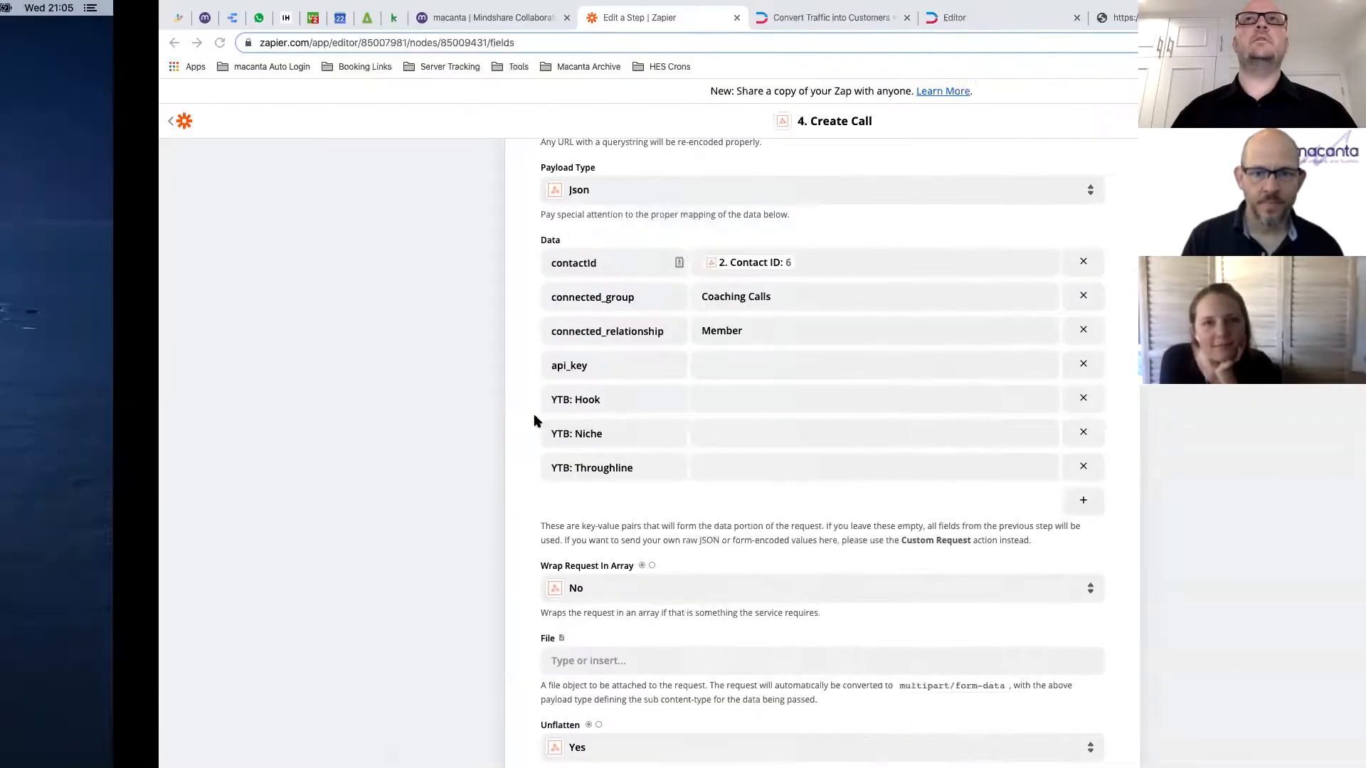
left_click(1026, 9)
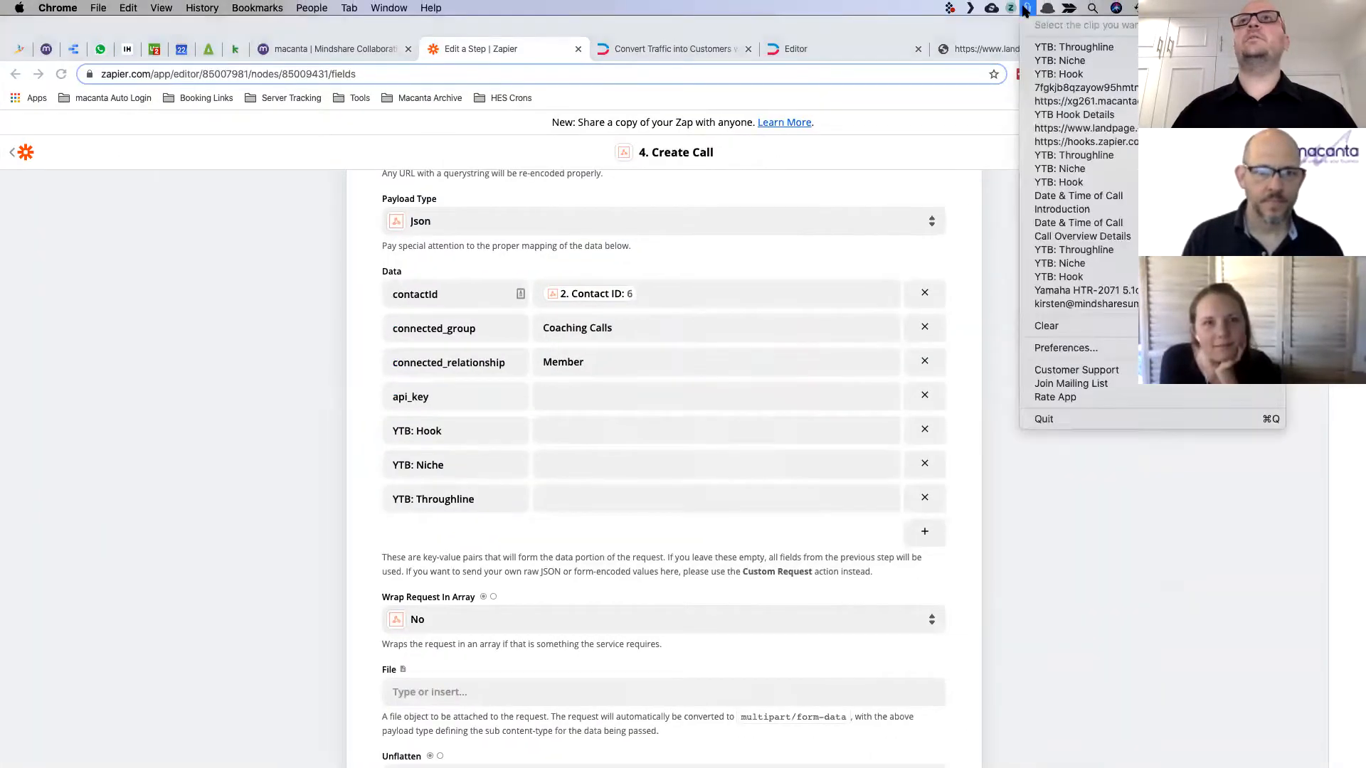
left_click(1043, 74)
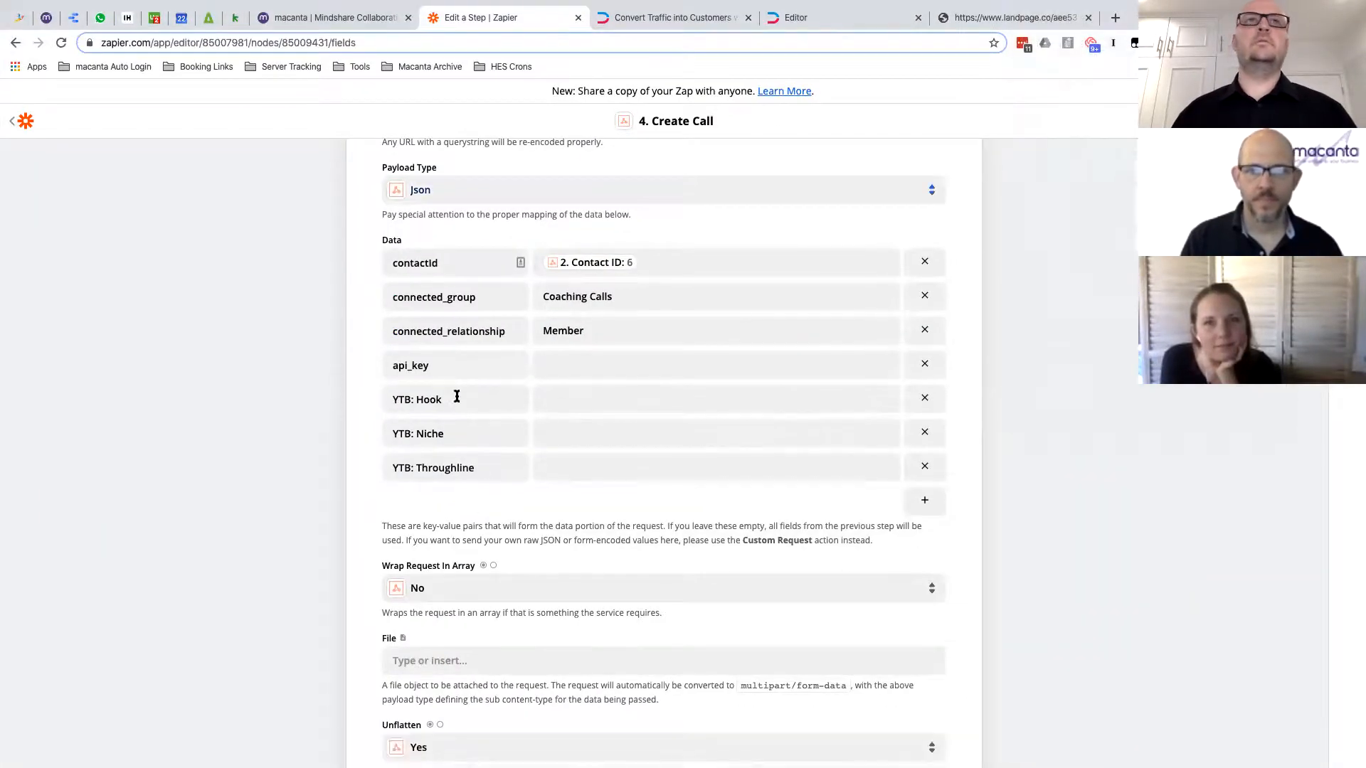
left_click(585, 363)
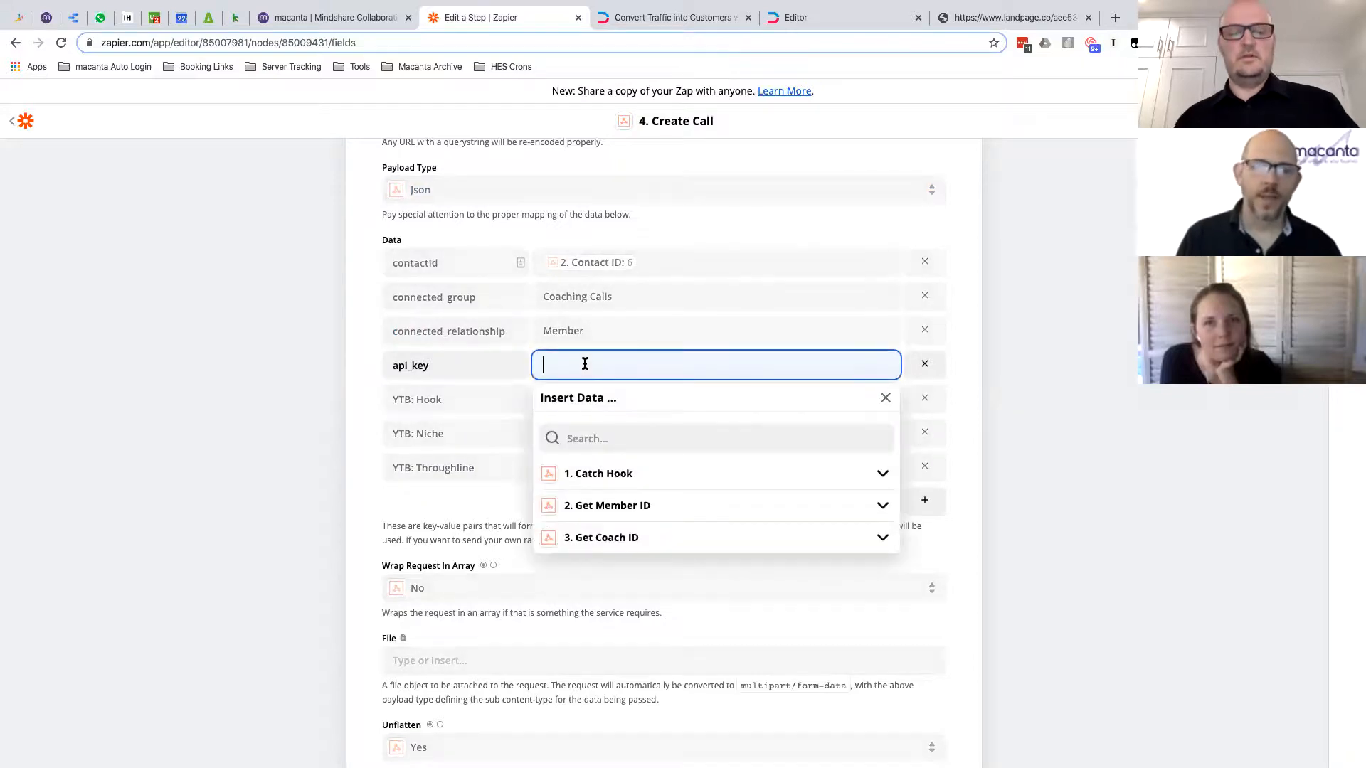
left_click(358, 393)
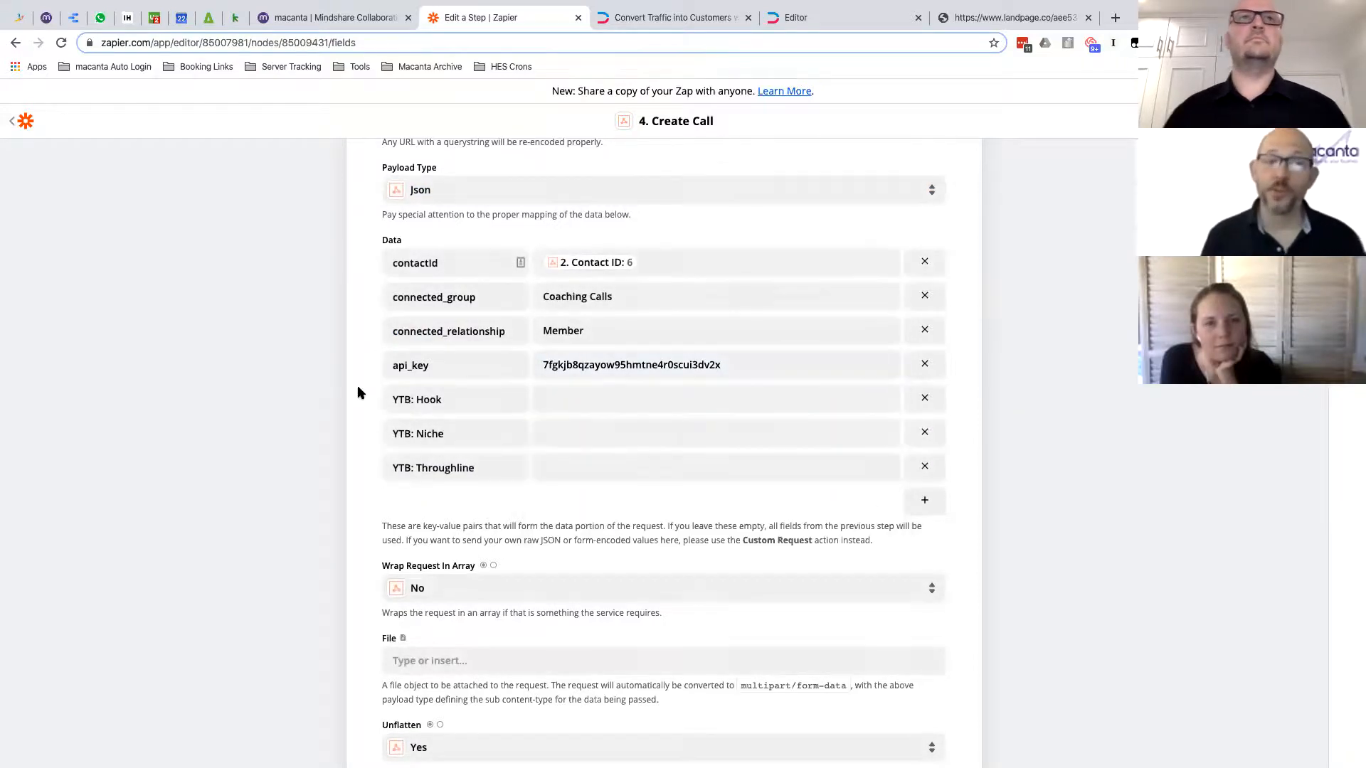
Map YTB: Hook to the form submission's Textarea answer
left_click(575, 399)
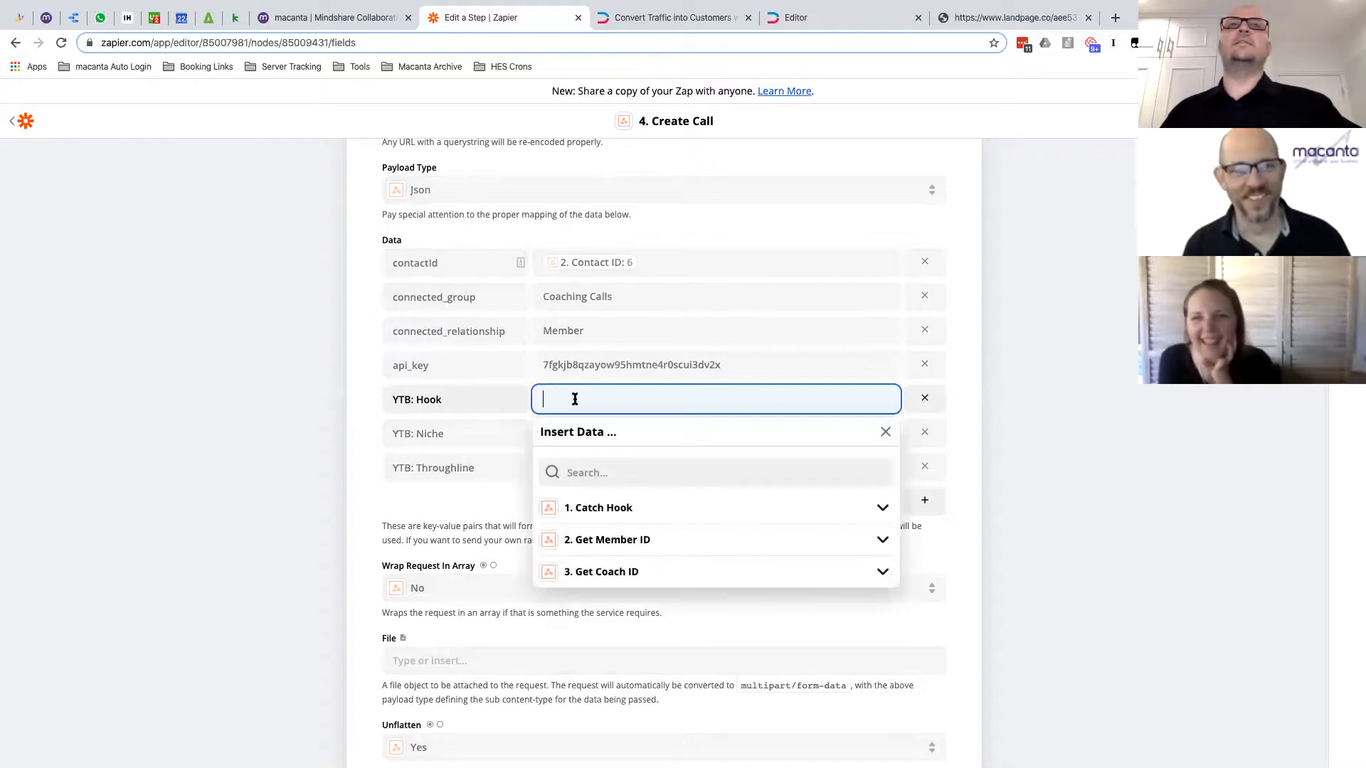
left_click(616, 510)
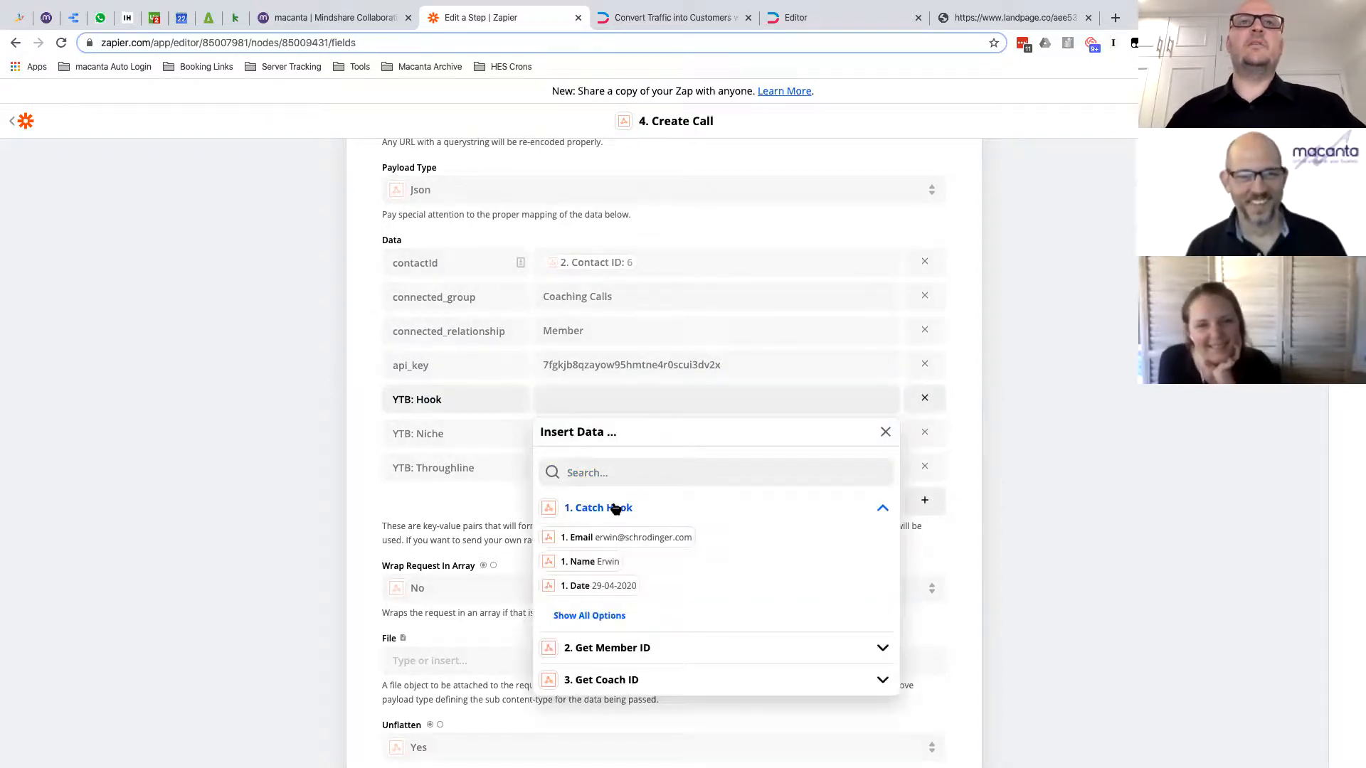
left_click(589, 615)
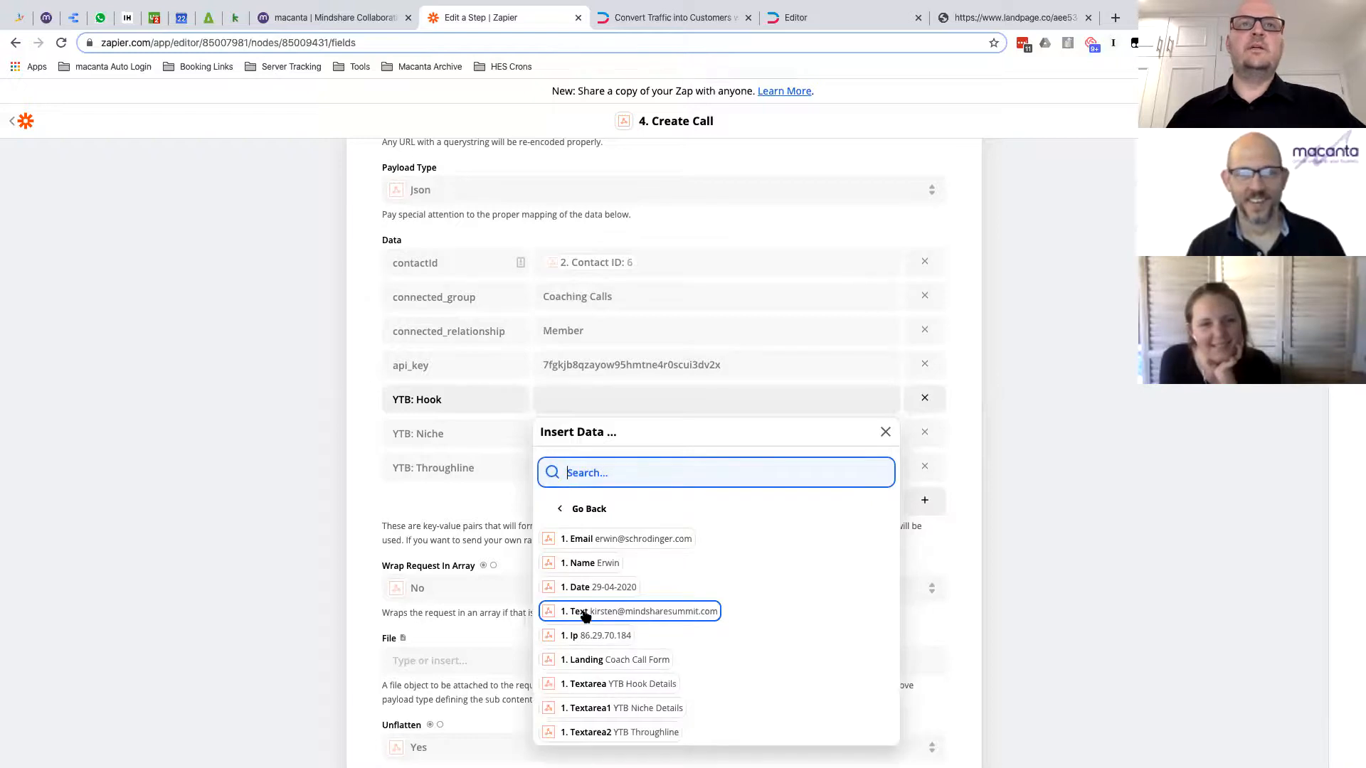
scroll(585, 616, "down", 2)
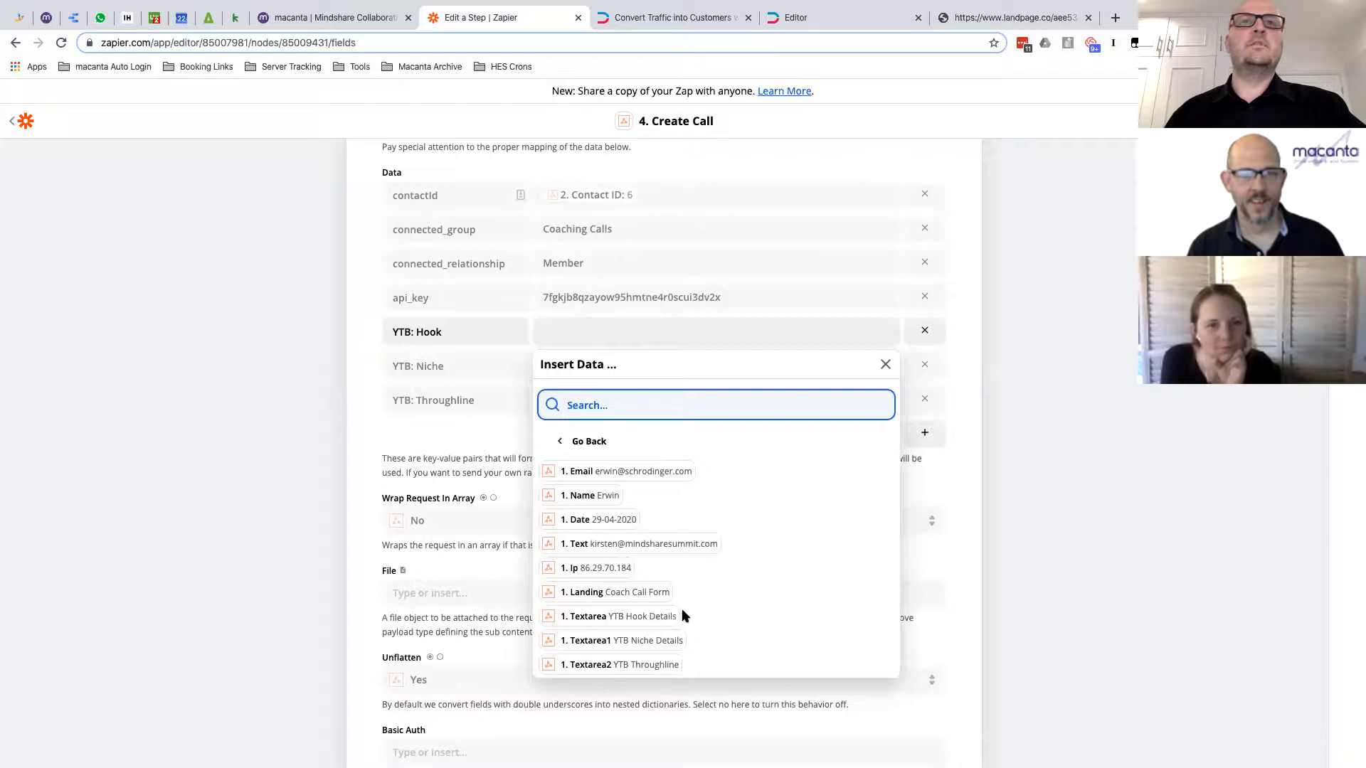
left_click(630, 617)
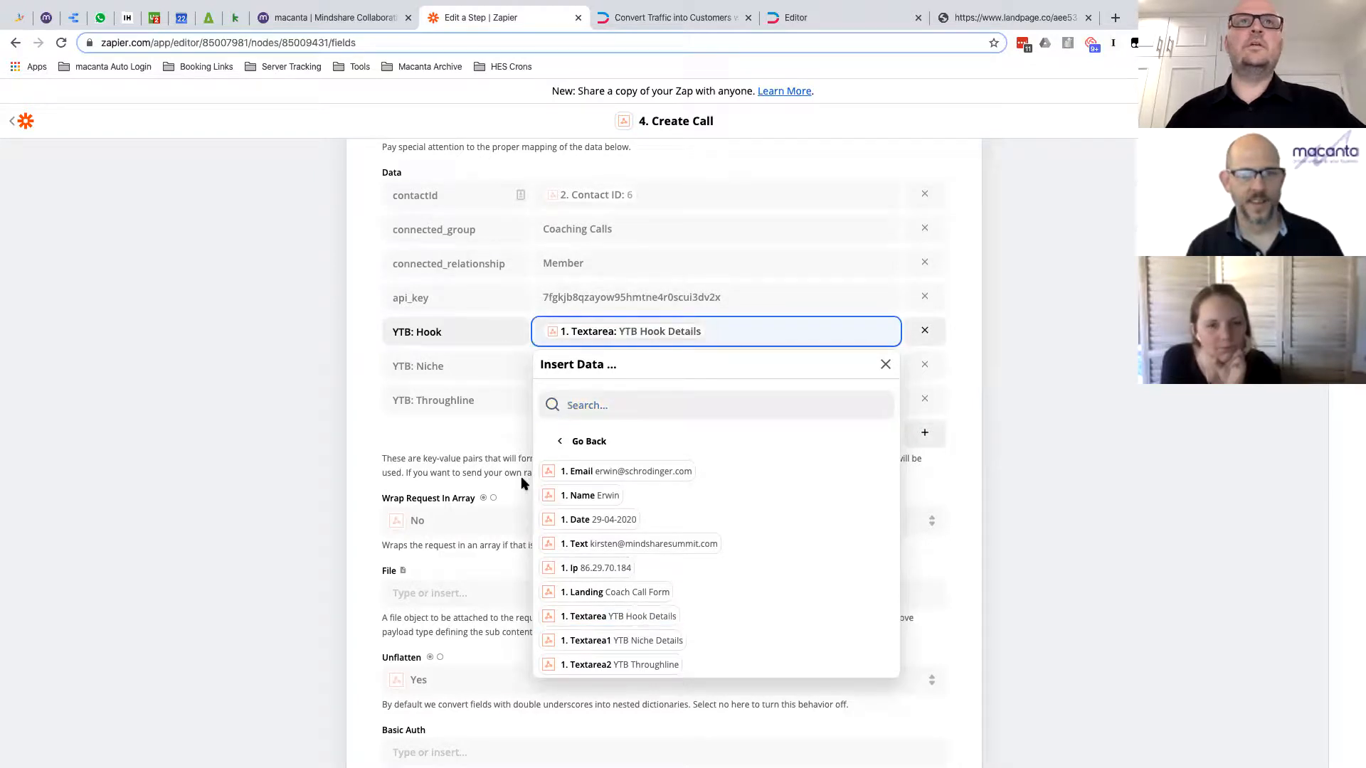
left_click(469, 424)
Map YTB: Niche to Textarea1 and YTB: Throughline to Textarea2 from the form submission
left_click(586, 367)
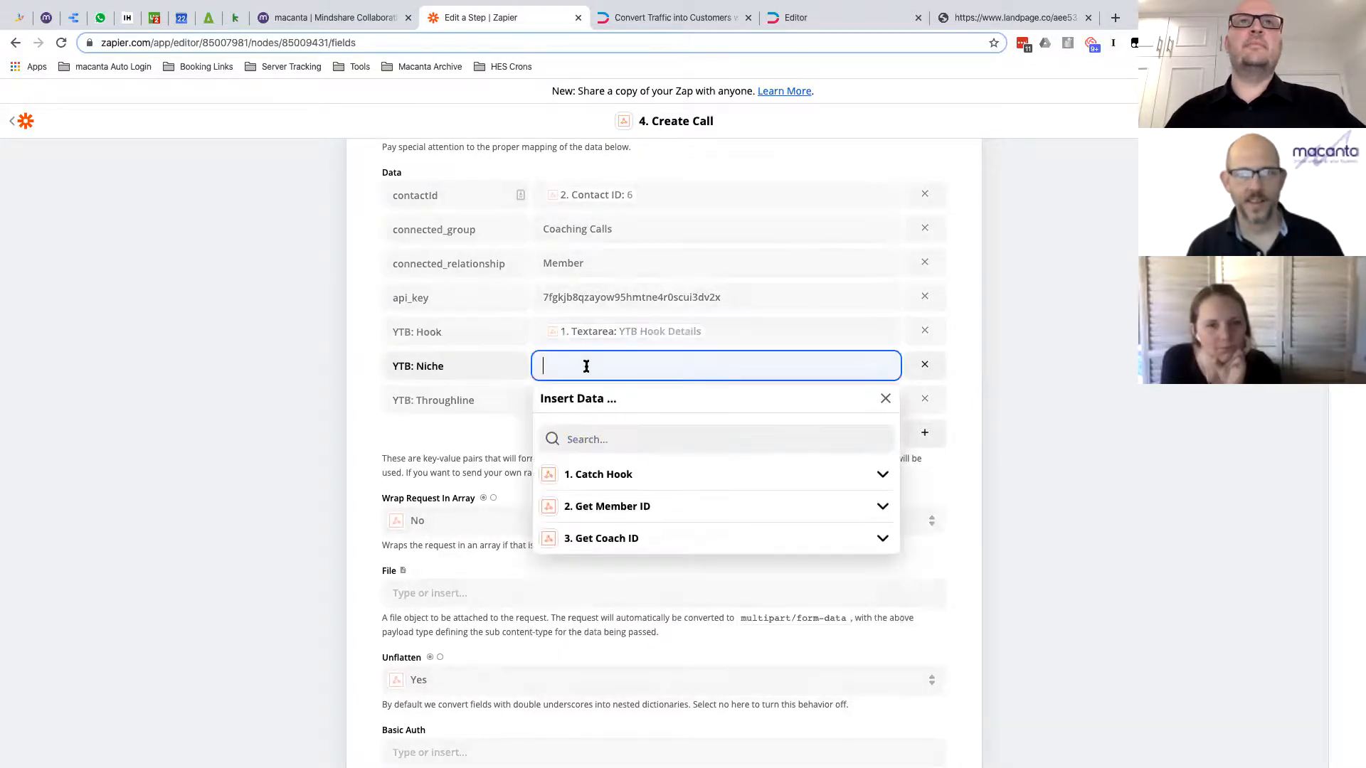
left_click(638, 473)
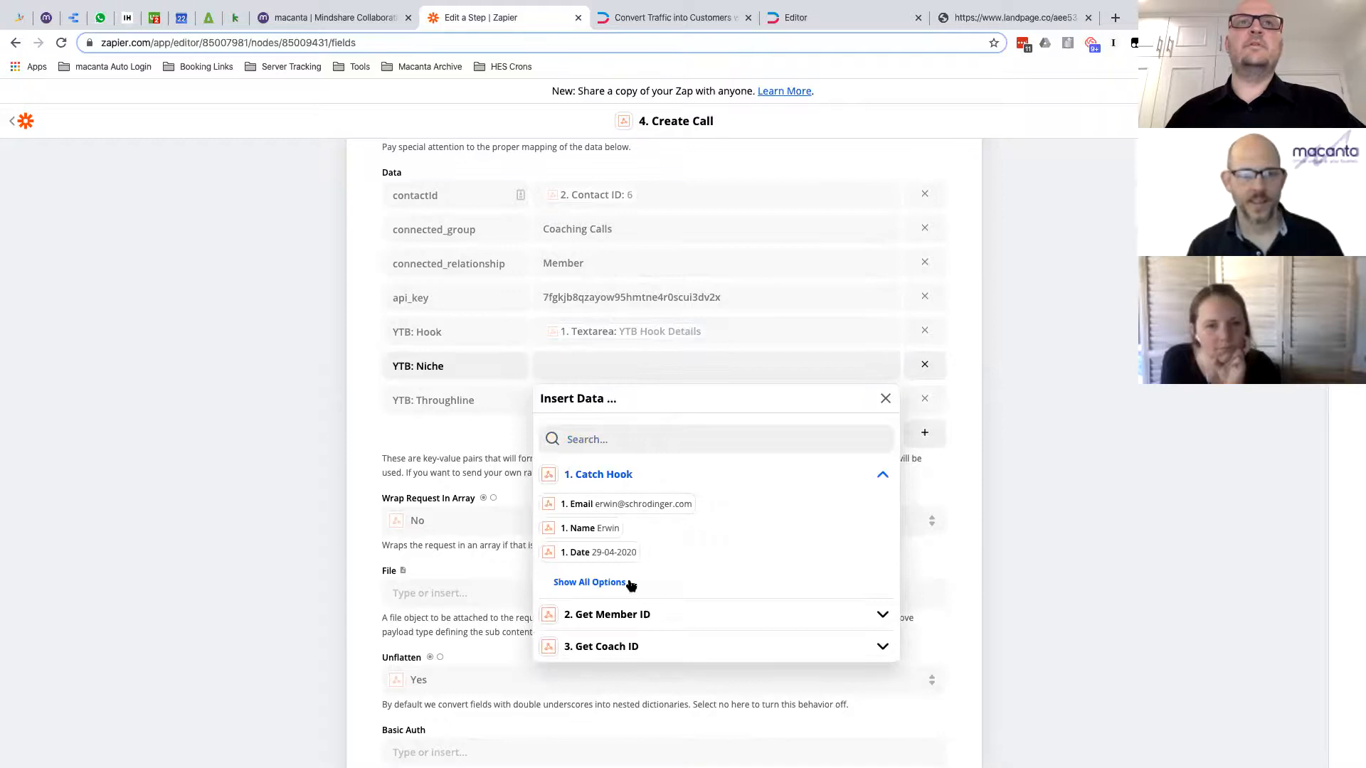
left_click(588, 582)
left_click(611, 674)
left_click(489, 434)
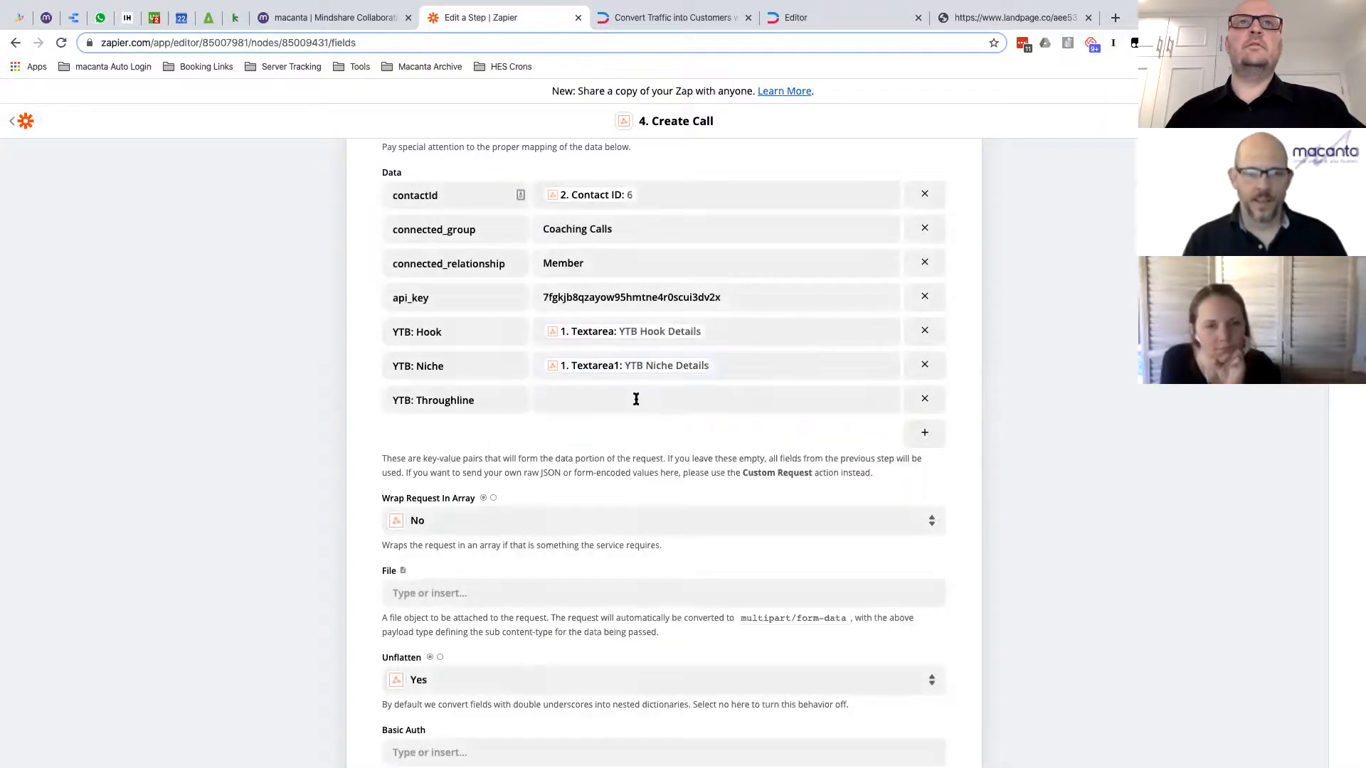
left_click(636, 399)
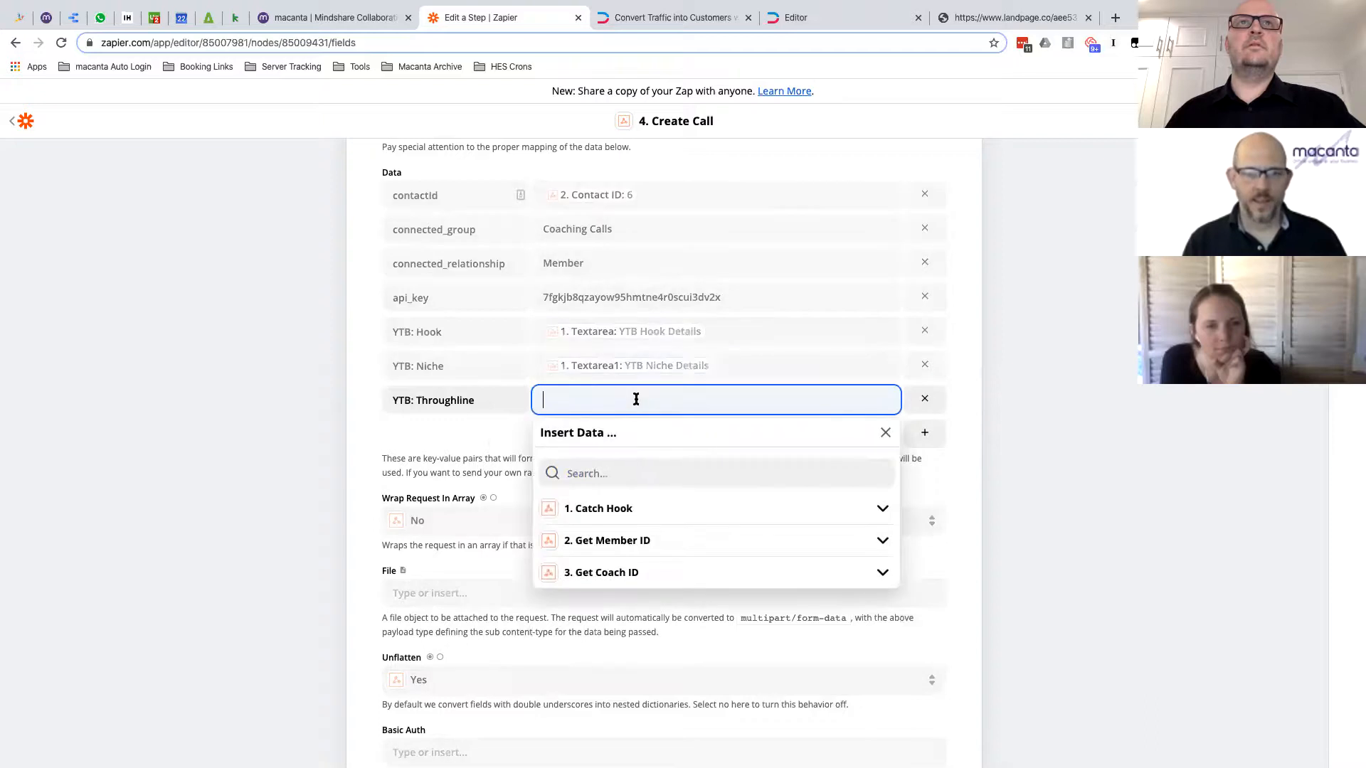
left_click(603, 511)
left_click(588, 618)
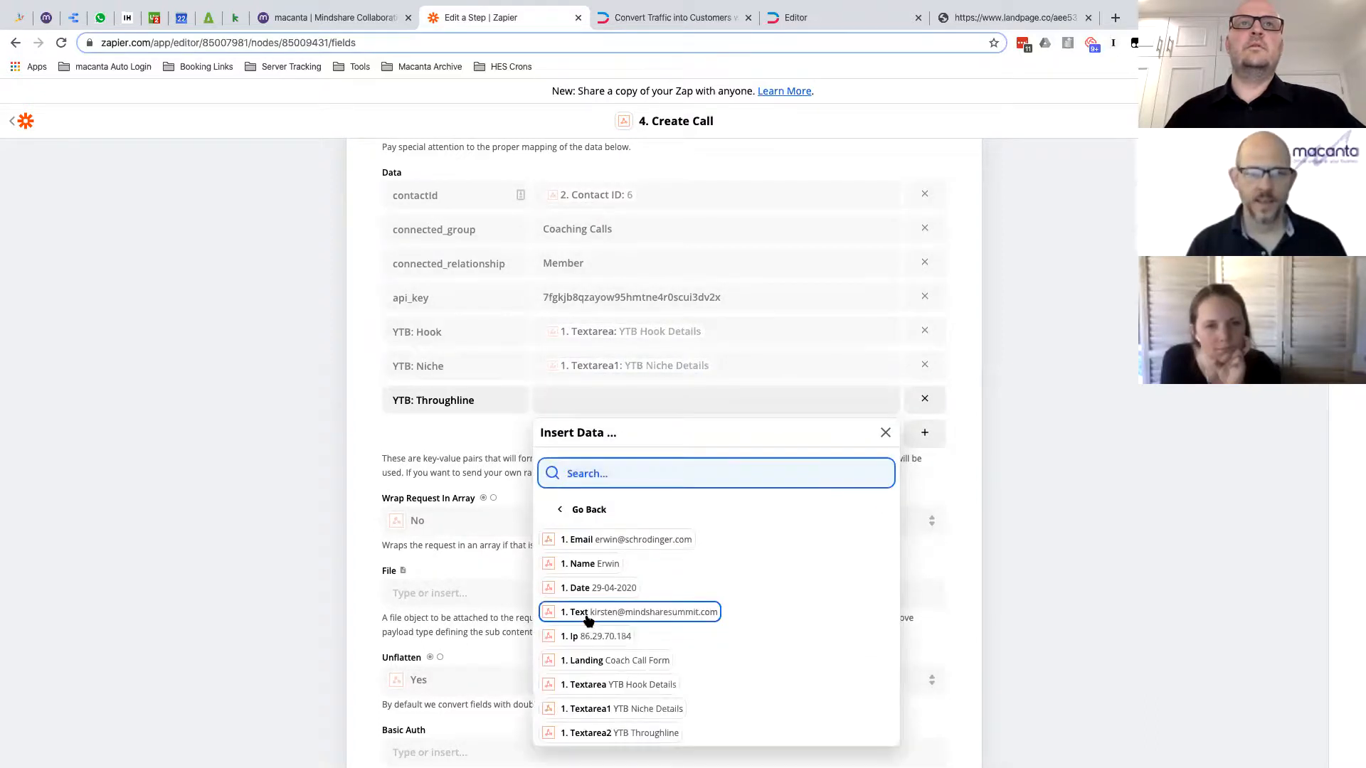
left_click(626, 735)
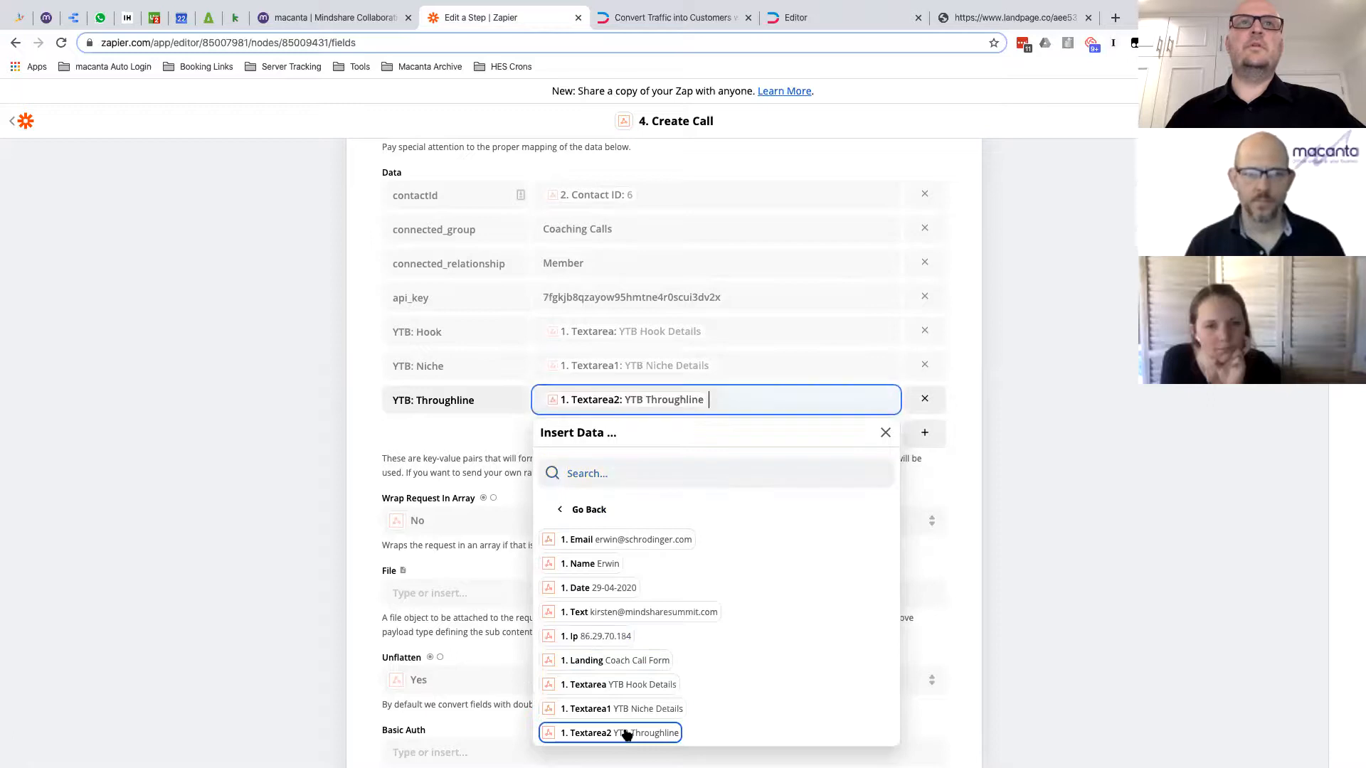
left_click(367, 412)
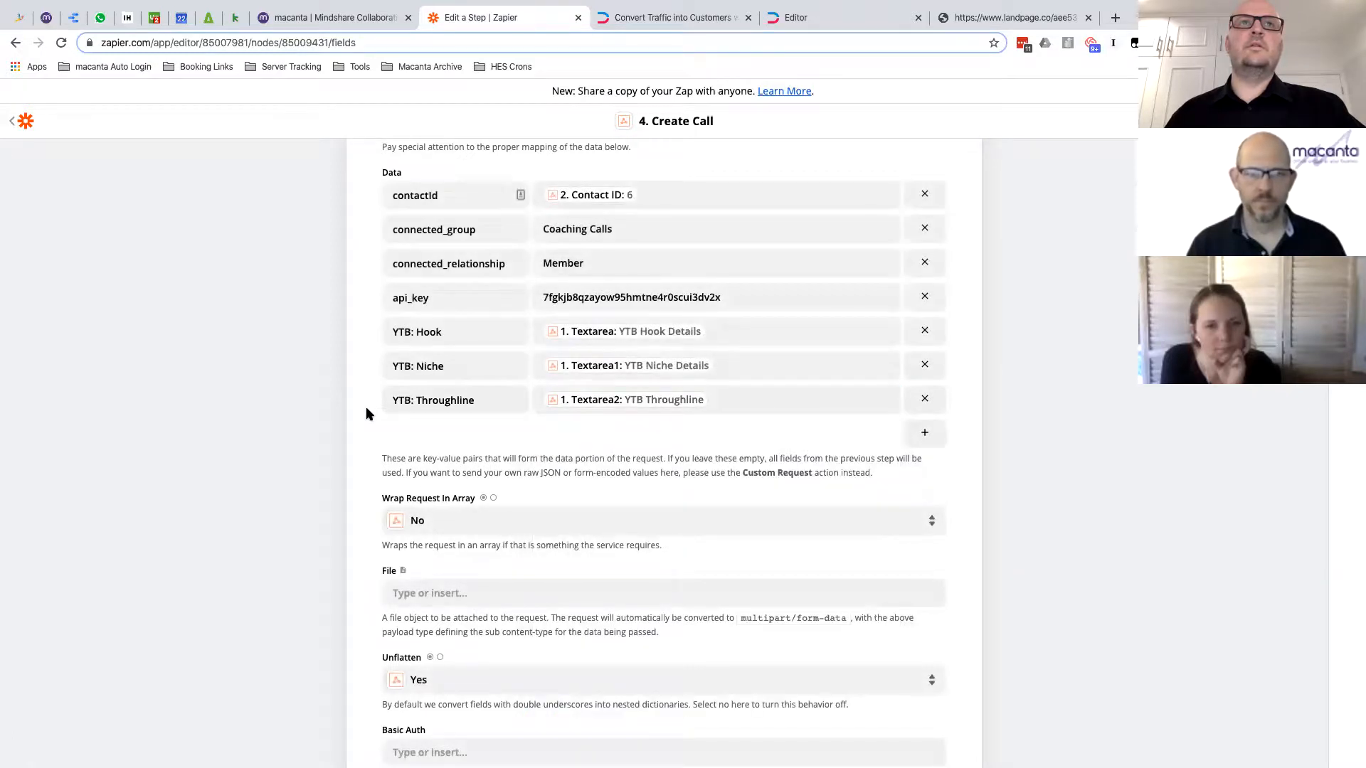
scroll(366, 413, "down", 5)
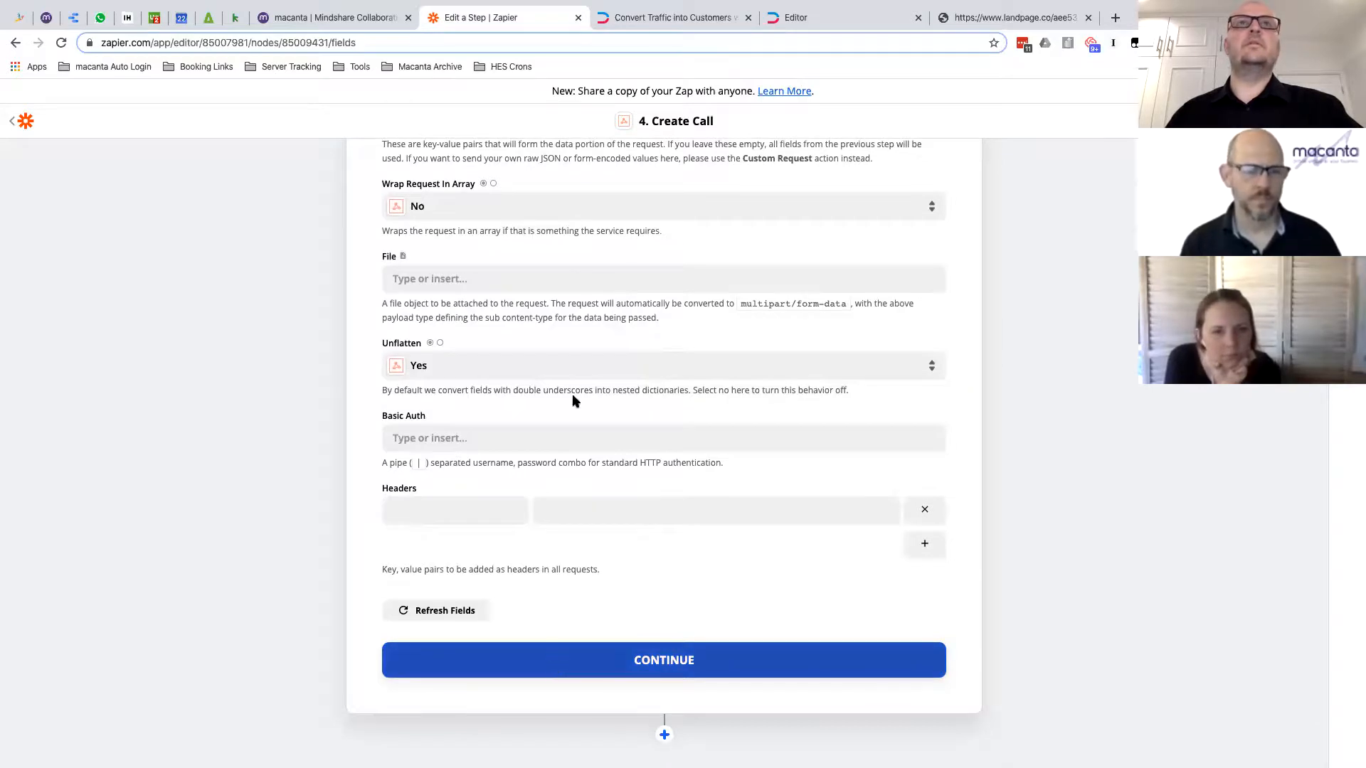
Continue past the Create Call settings and send a test post, which succeeds
scroll(574, 296, "up", 10)
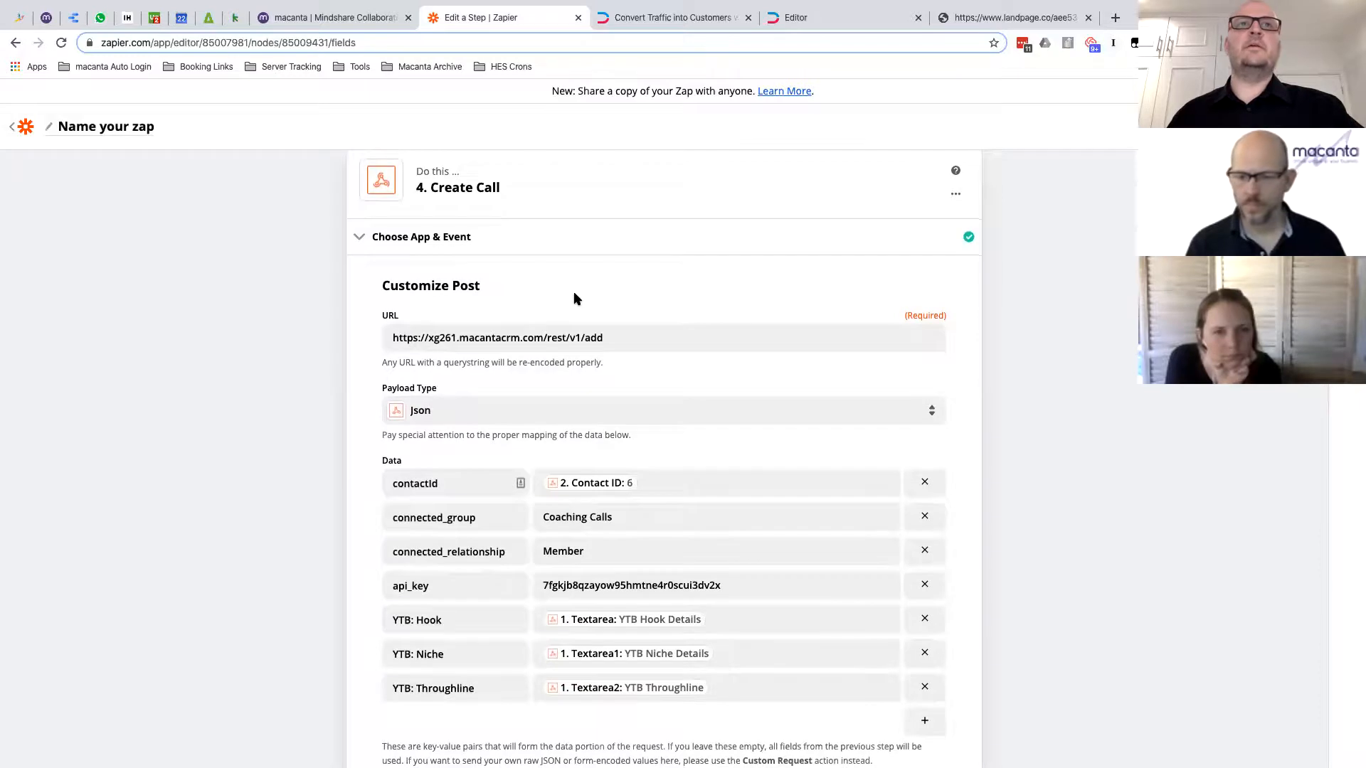
scroll(575, 294, "down", 4)
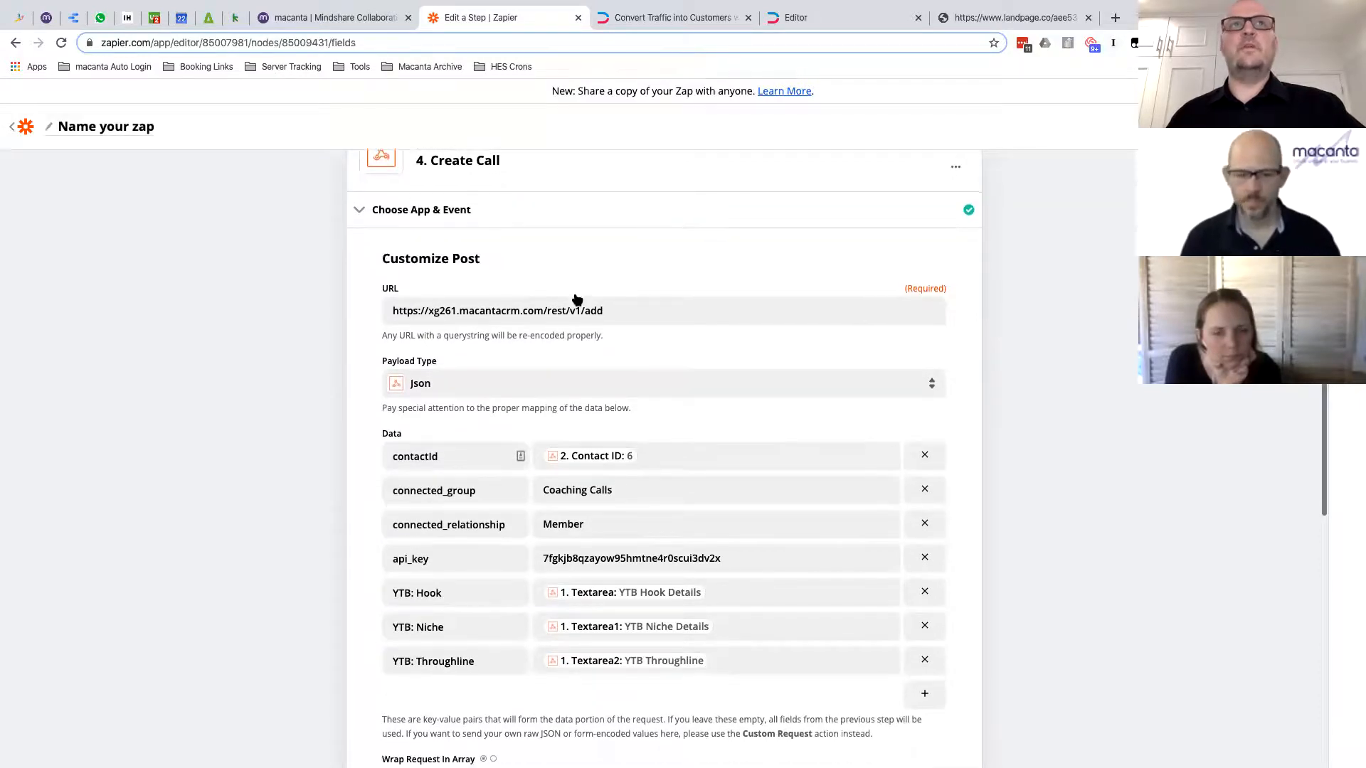
scroll(577, 298, "down", 5)
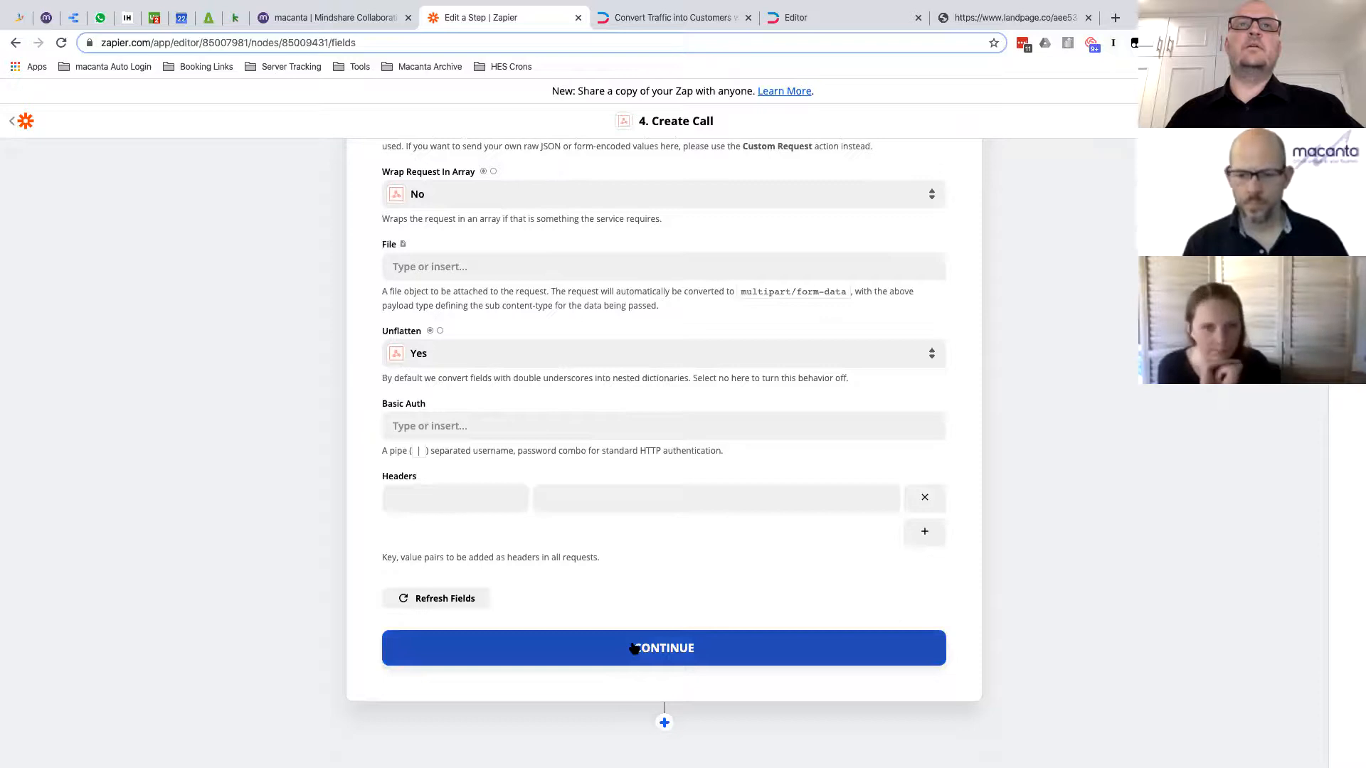
left_click(633, 647)
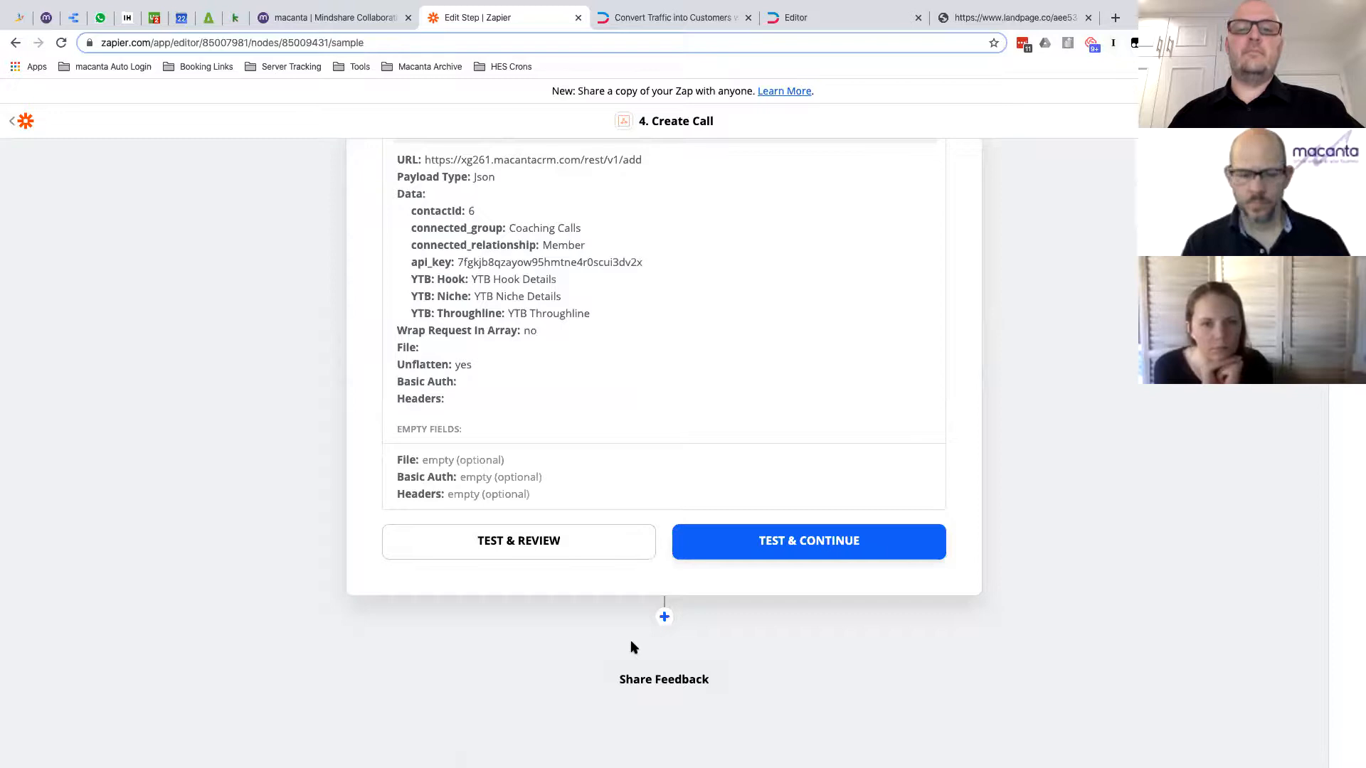
left_click(482, 547)
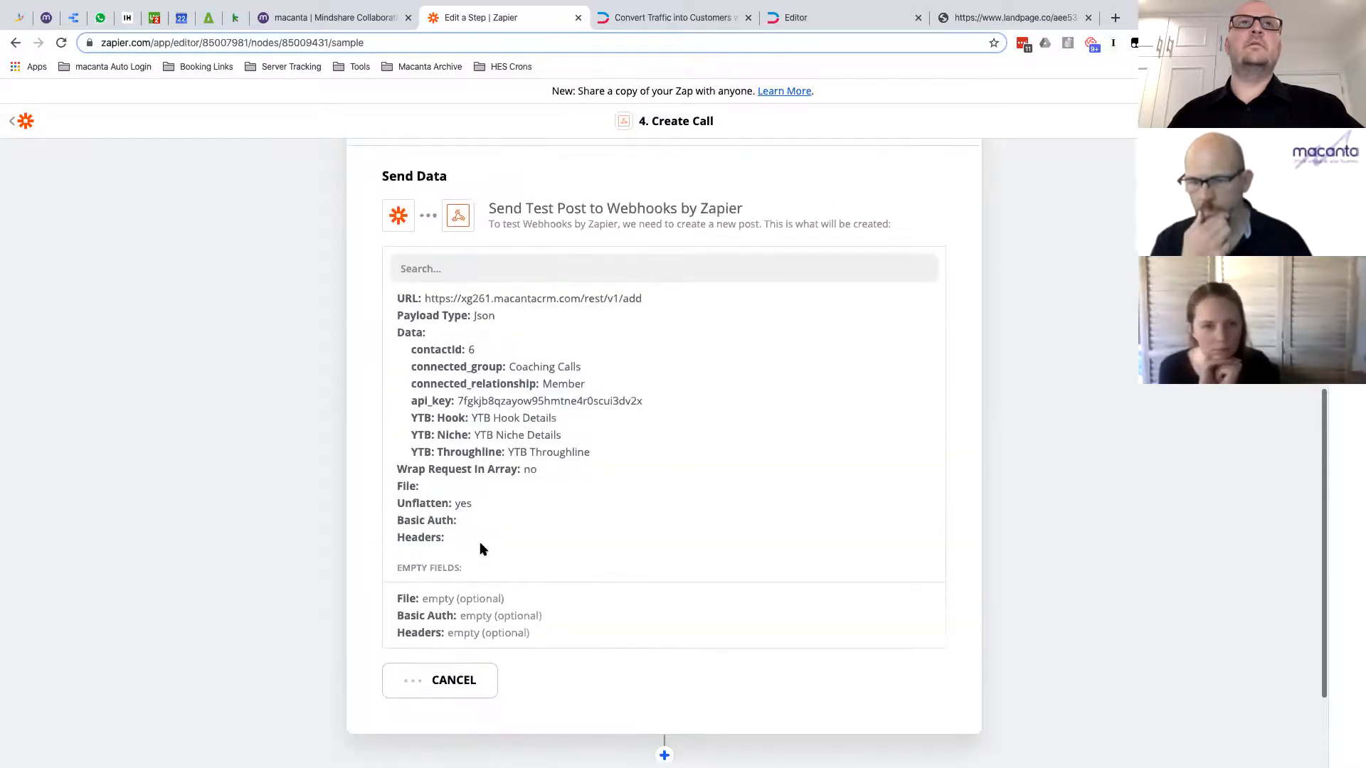
scroll(481, 544, "down", 2)
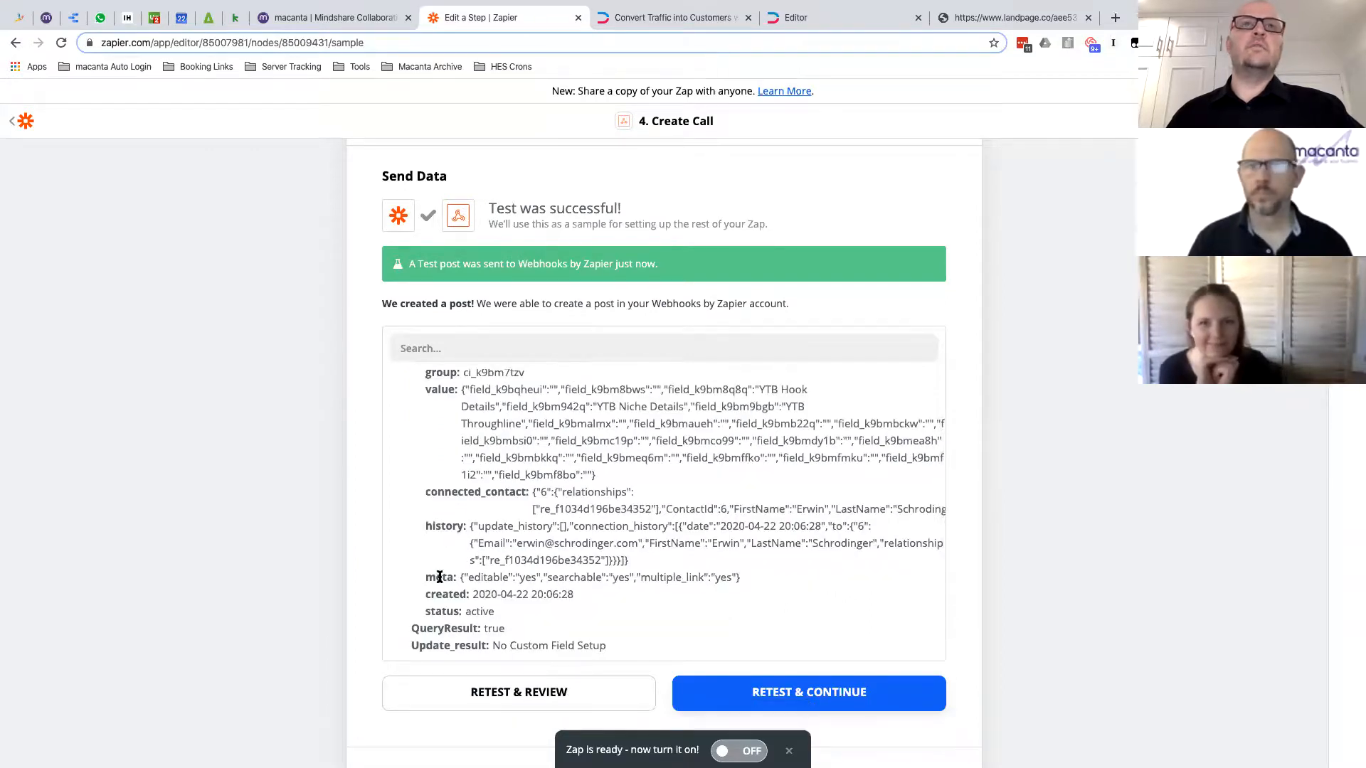
Search Macanta CRM for the test contact by name
left_click(291, 22)
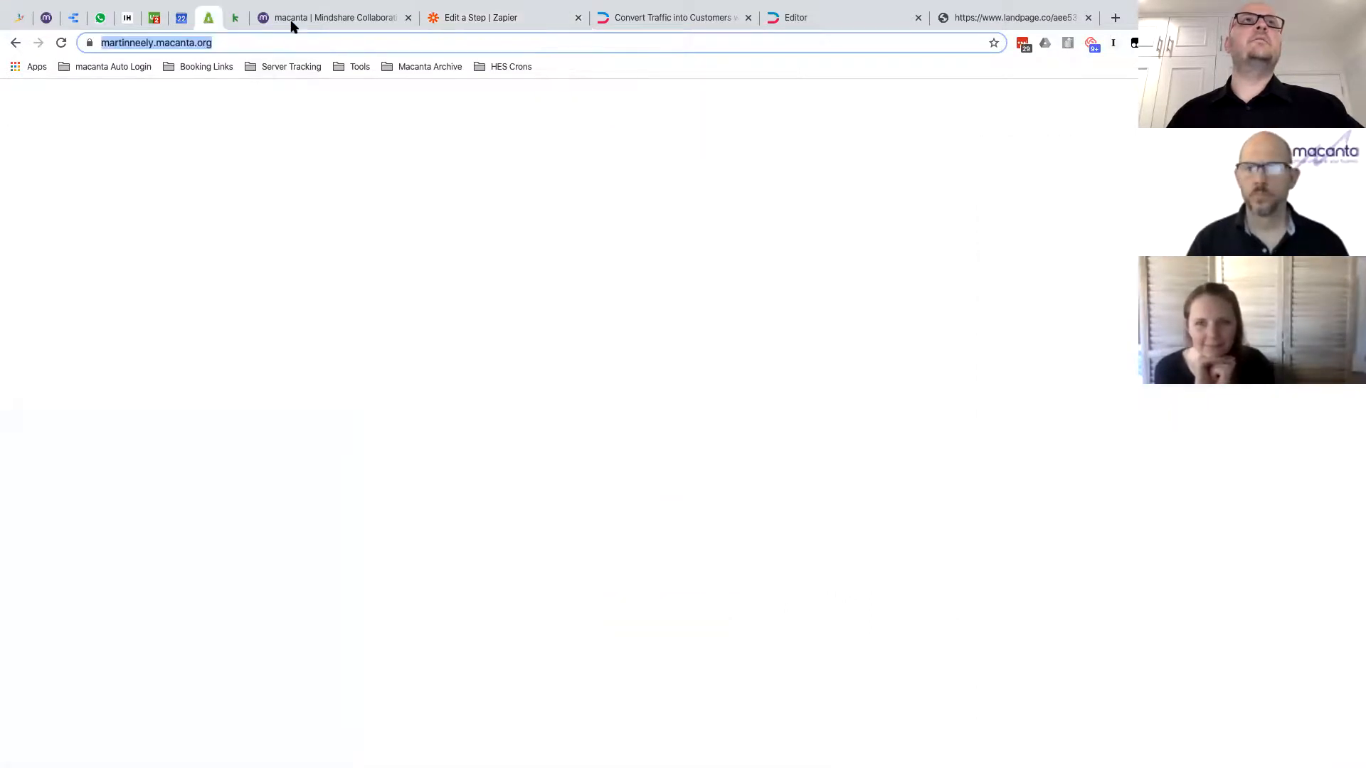
scroll(152, 388, "up", 2)
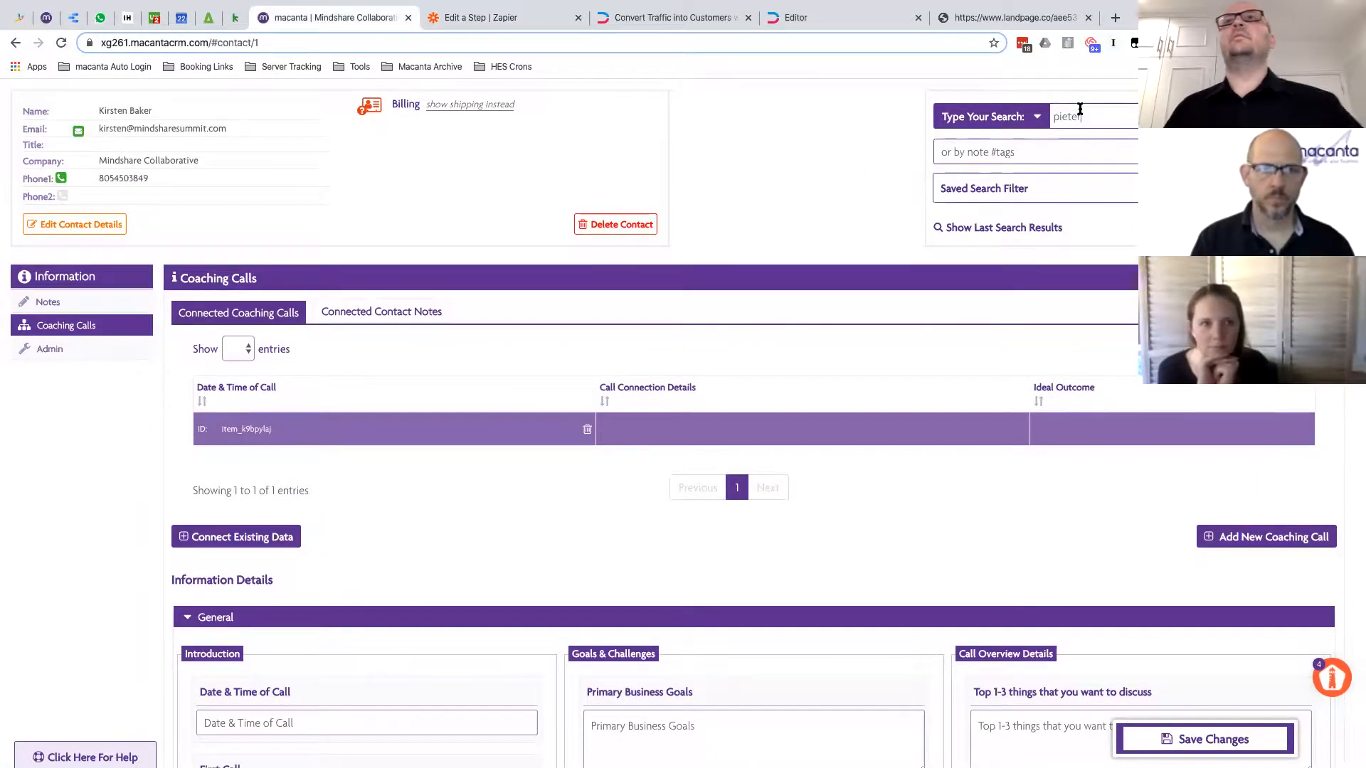
double_click(1080, 111)
type("erwin")
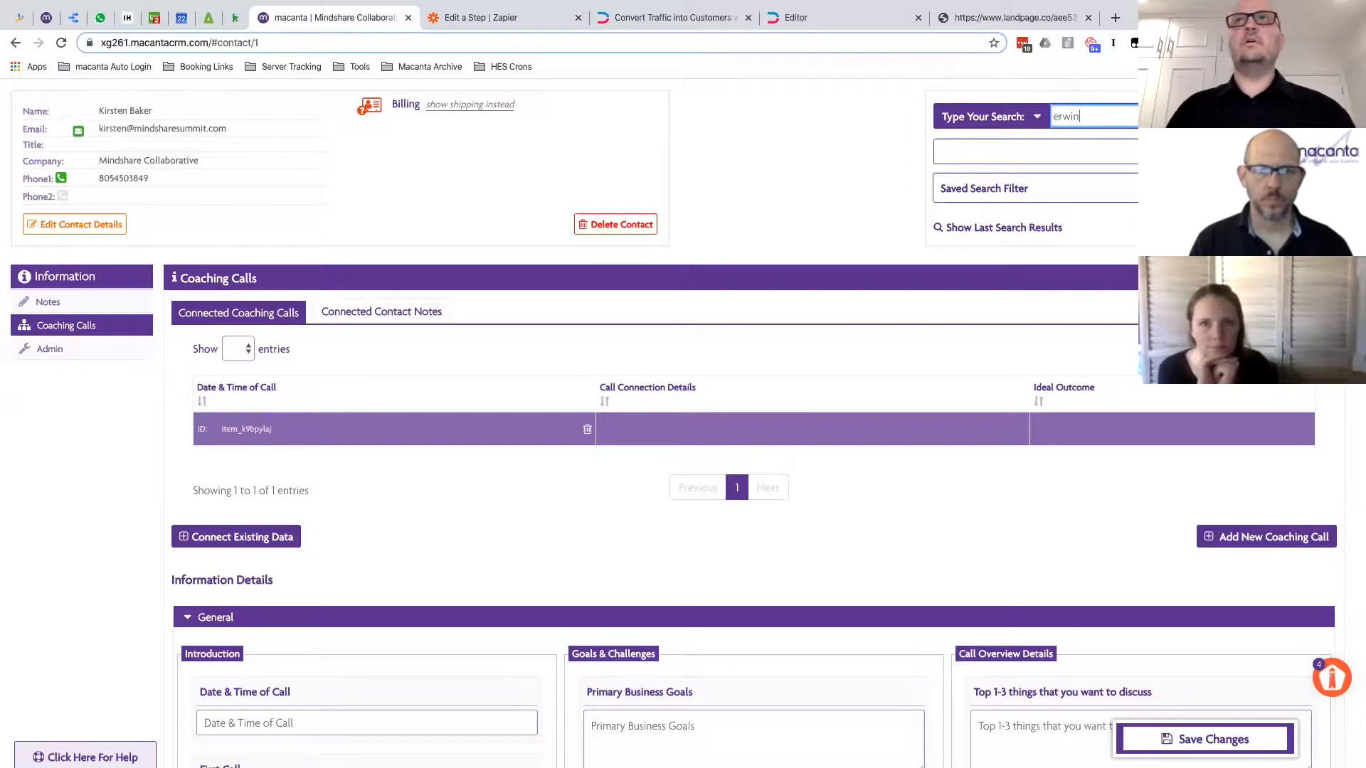
key("Return")
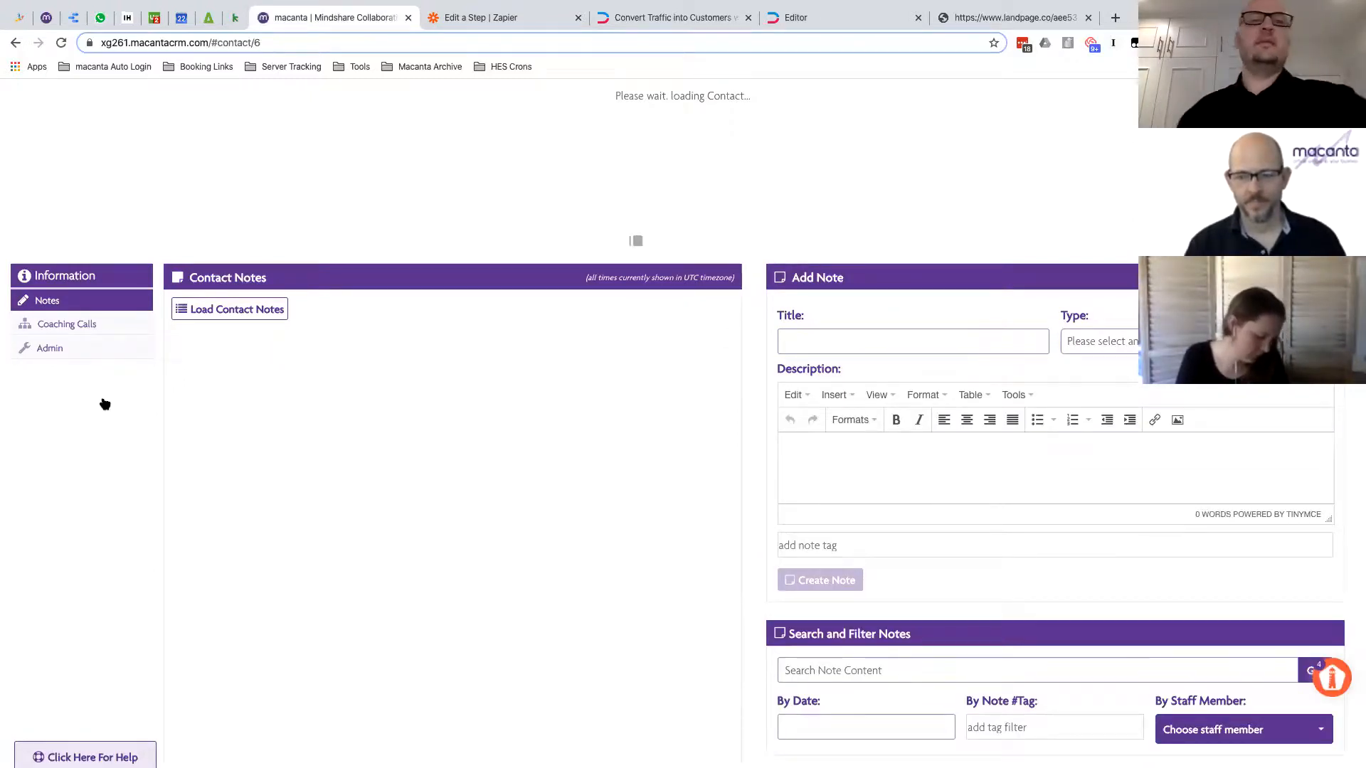
Open the contact's new coaching call, check its blank YTB fields, then return to Zapier
left_click(76, 324)
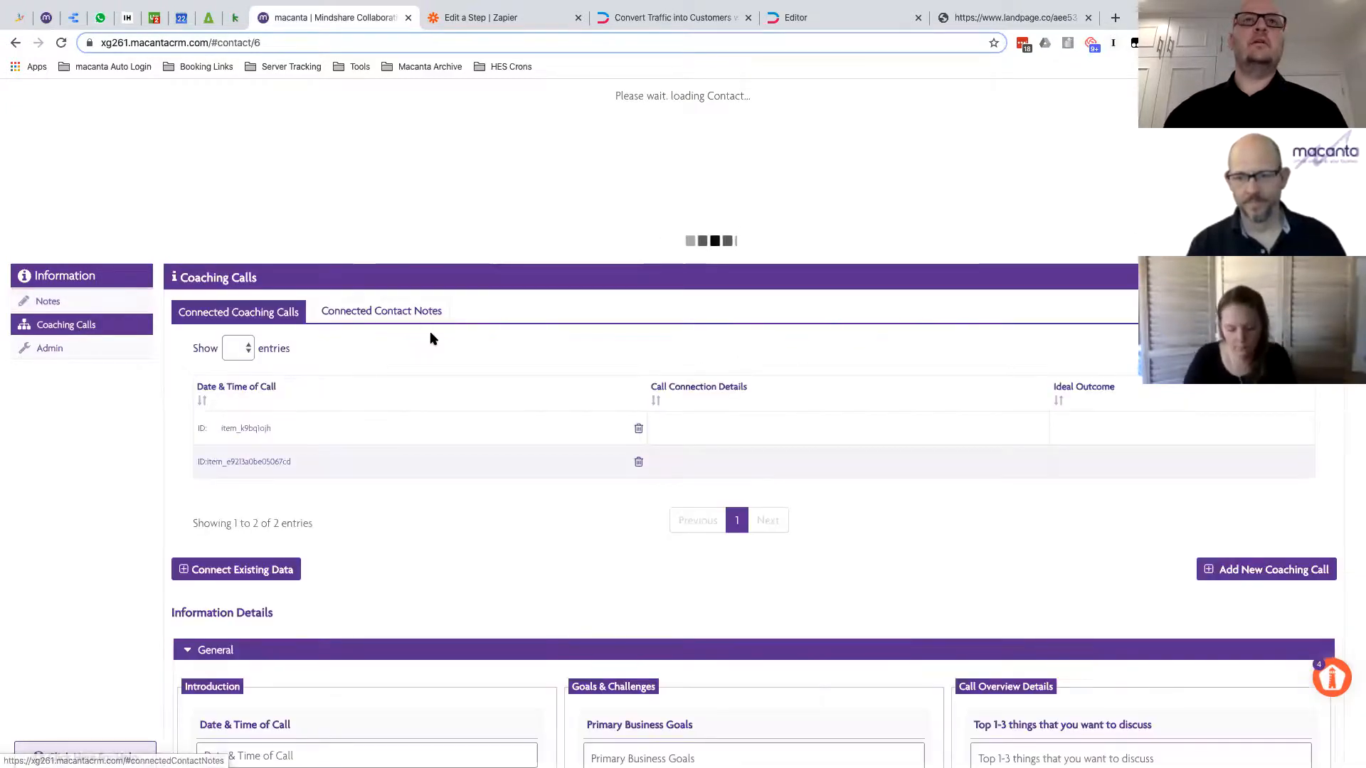
scroll(403, 360, "down", 3)
left_click(404, 358)
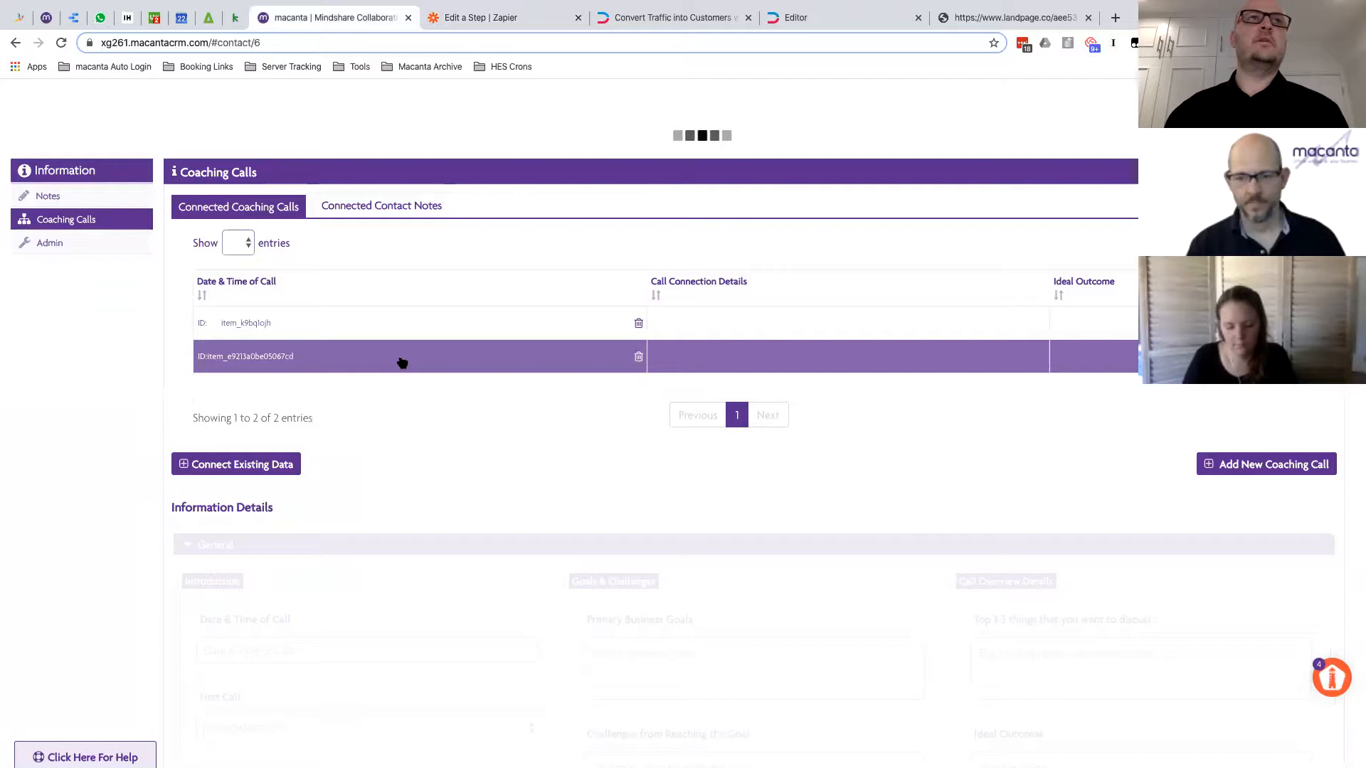
scroll(400, 361, "up", 8)
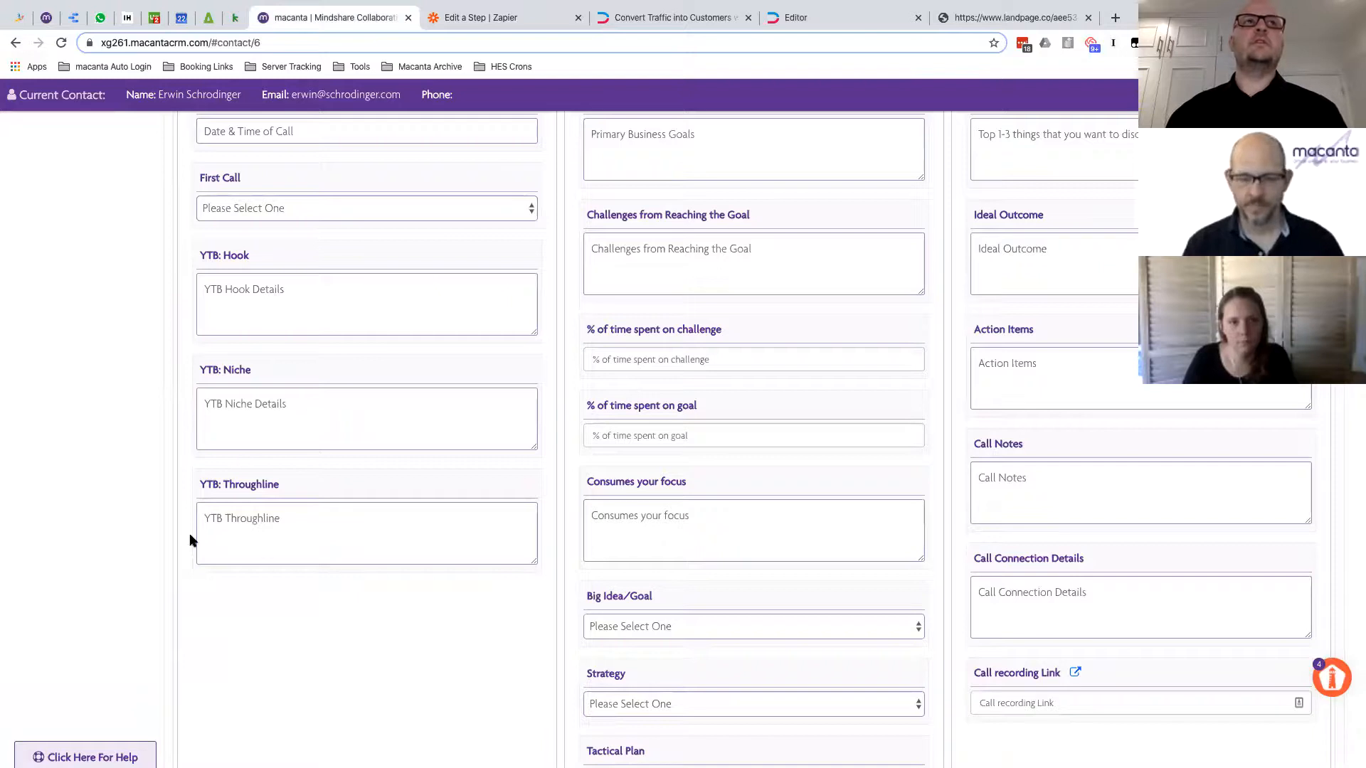
left_click(493, 21)
scroll(464, 307, "up", 3)
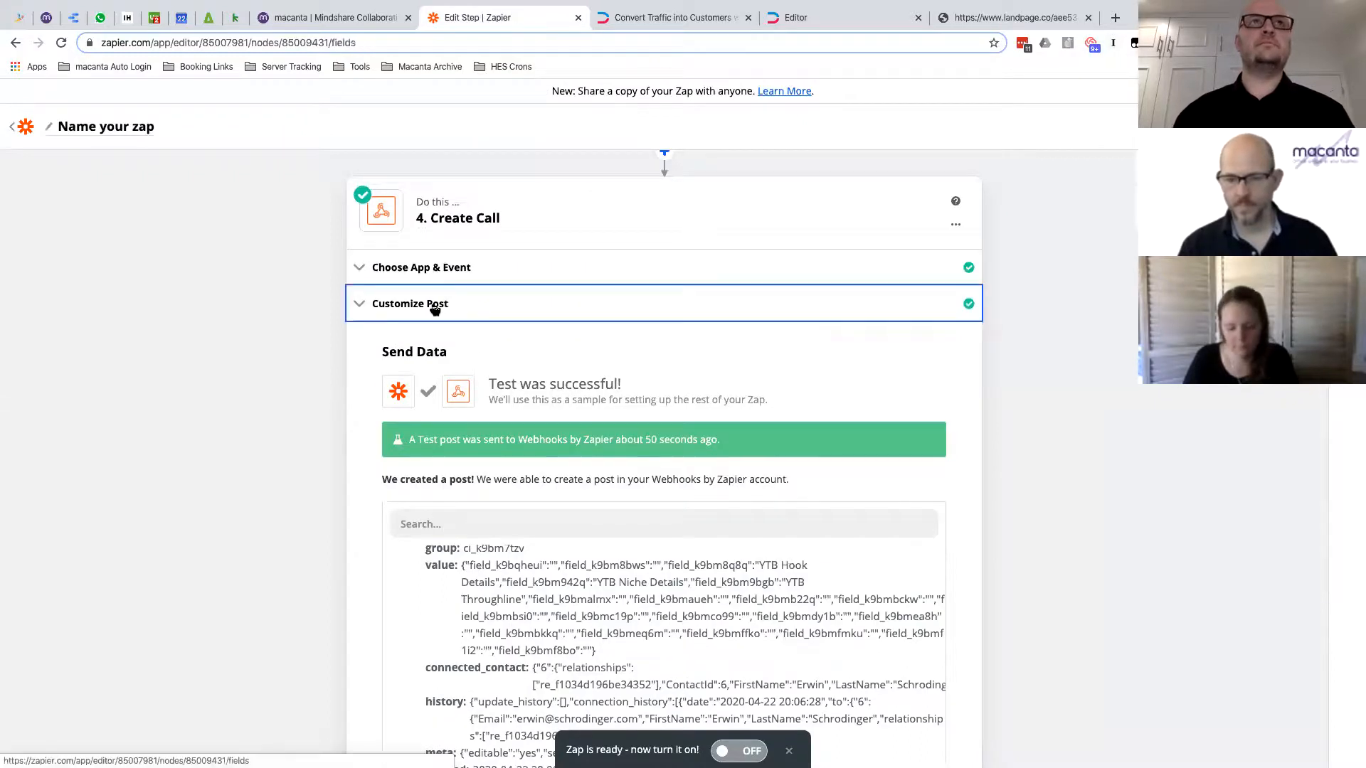
Expand the Create Call post settings and copy the Date & Time of Call label from Macanta
left_click(435, 306)
scroll(387, 573, "down", 3)
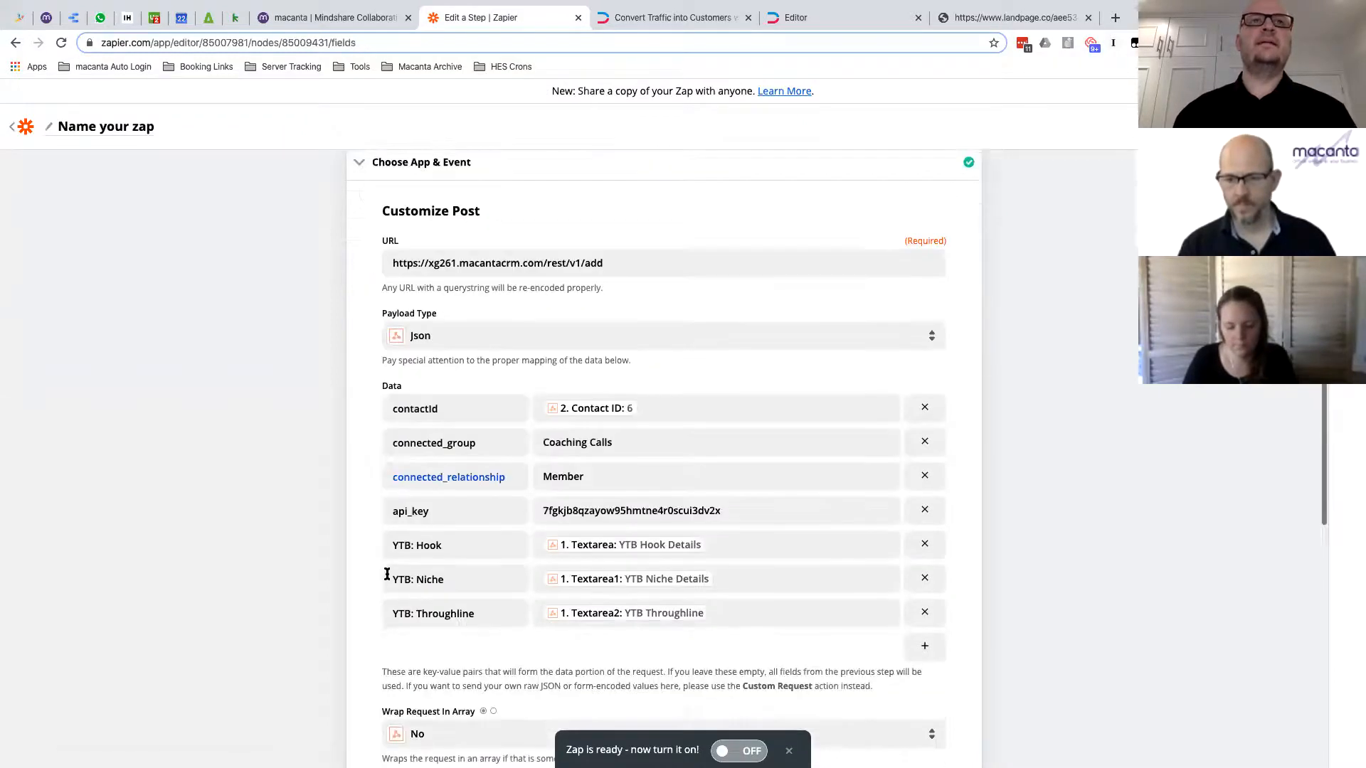
left_click(315, 19)
scroll(313, 243, "up", 3)
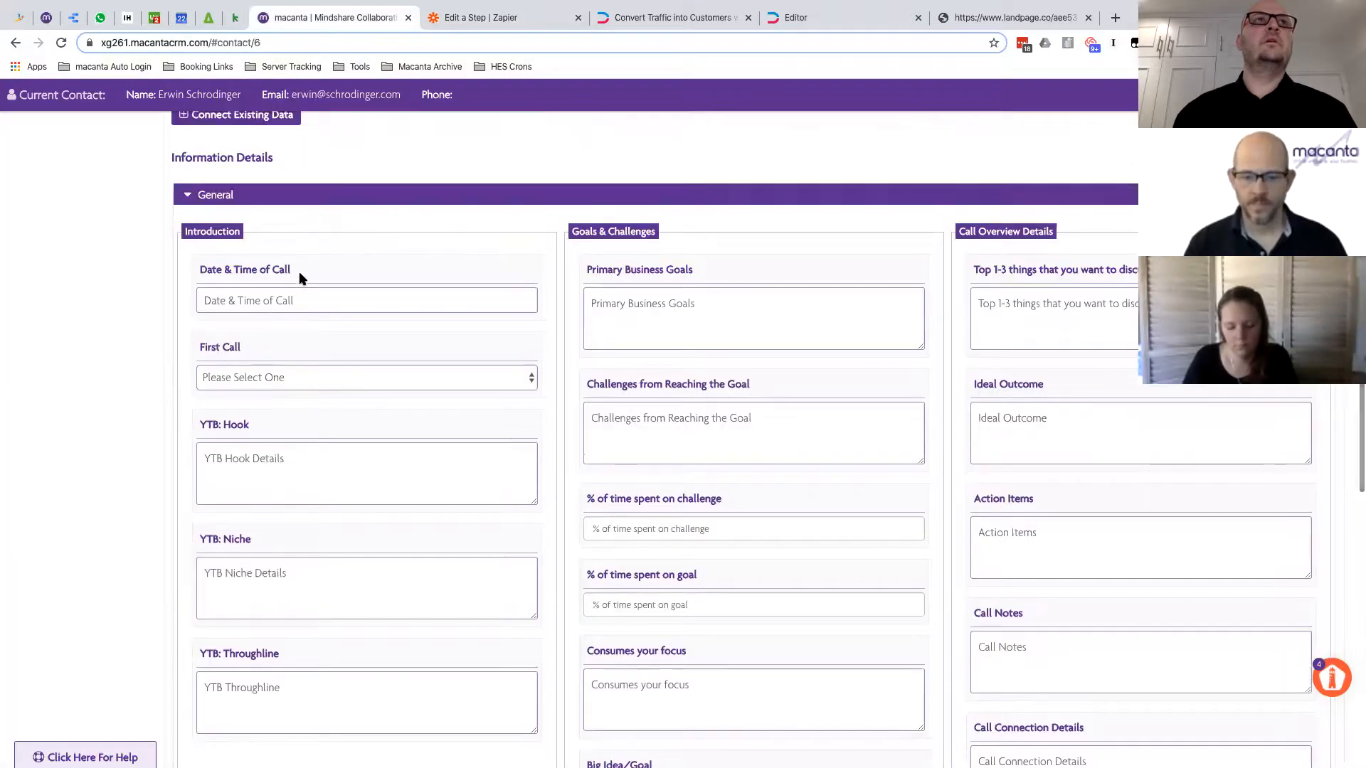
left_click_drag(290, 269, 212, 274)
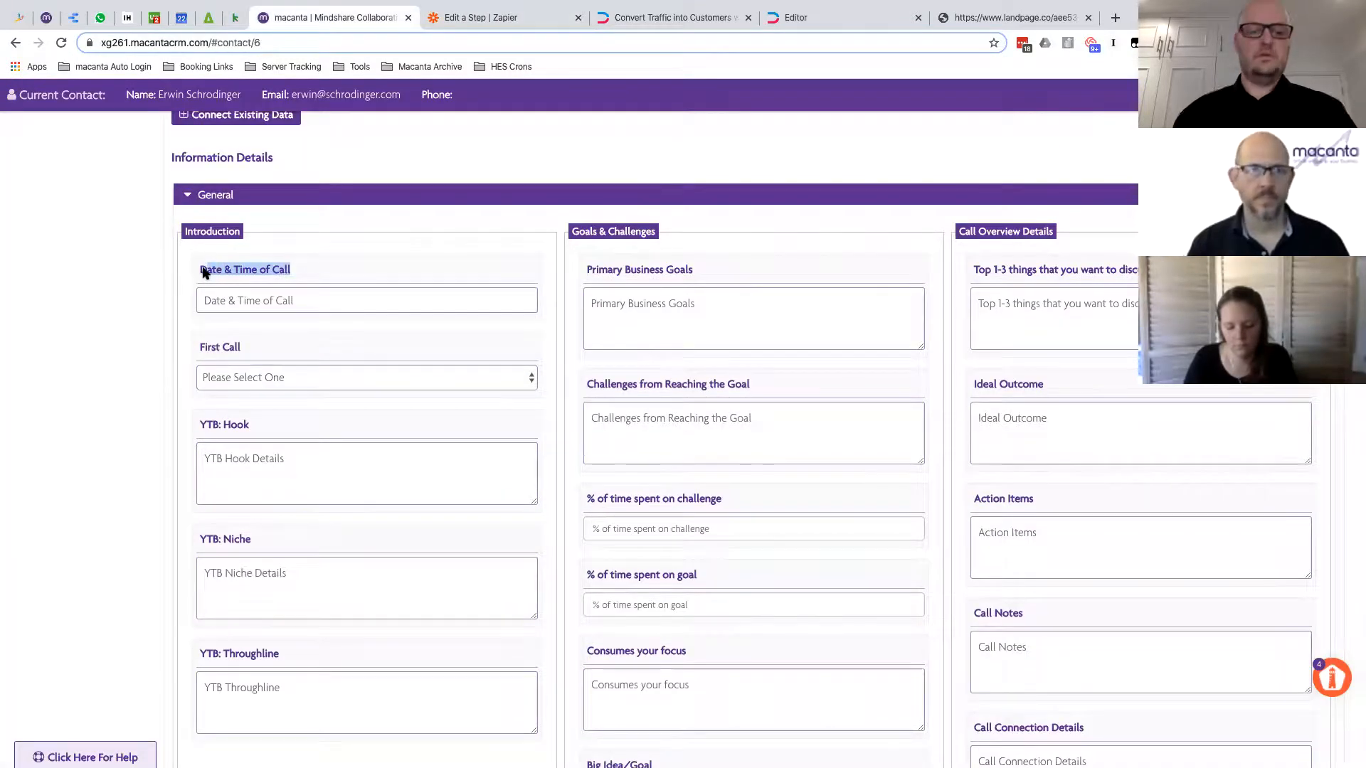
left_click(478, 19)
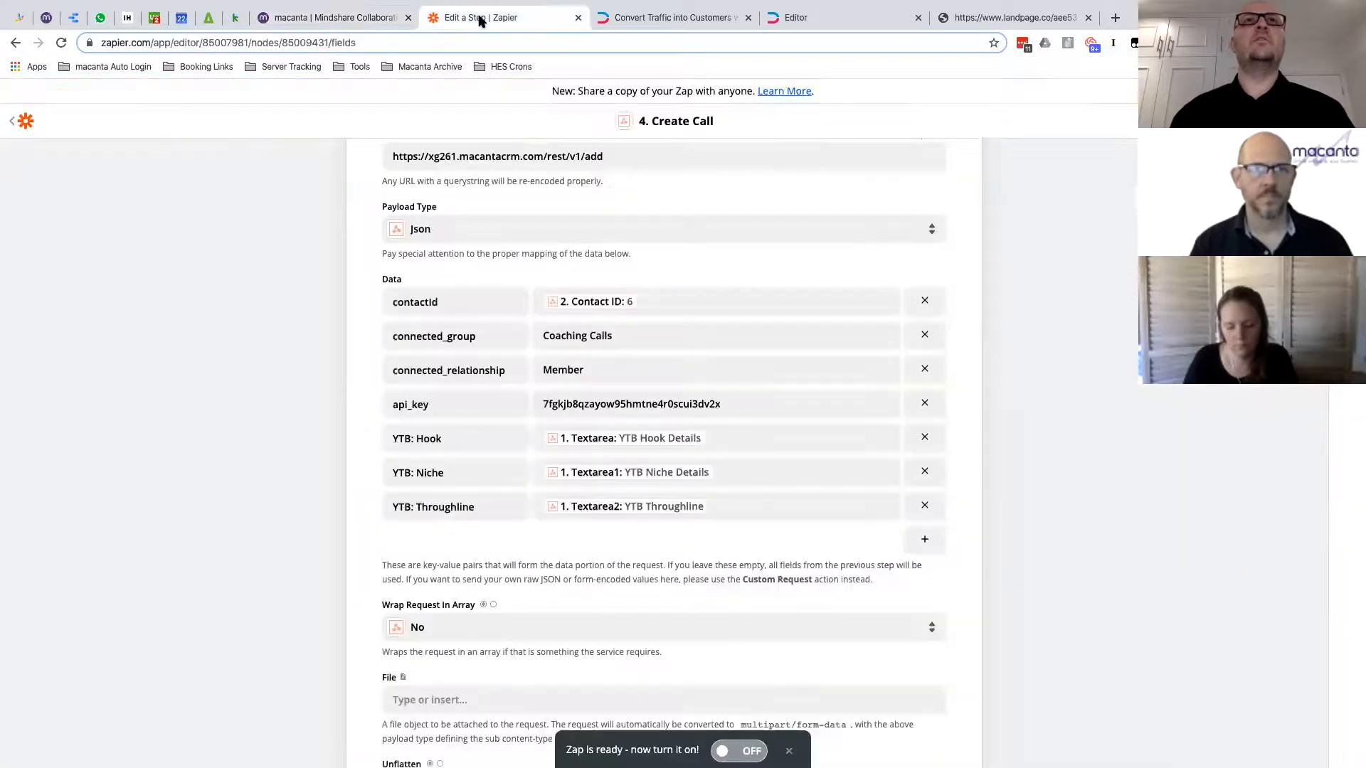
Add a Date & Time of Call data key mapped to Catch Hook's submitted Date
left_click(919, 535)
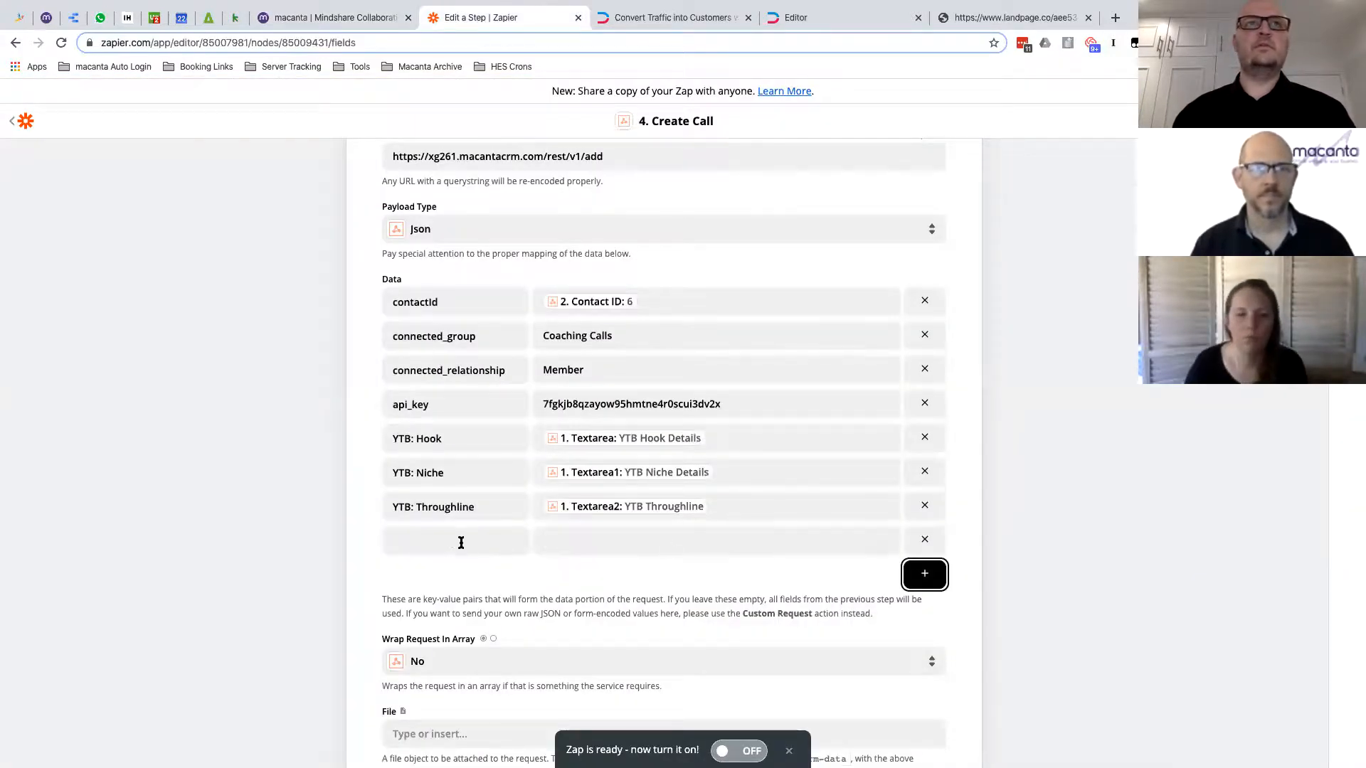
left_click(455, 541)
type("ate & Time of Call")
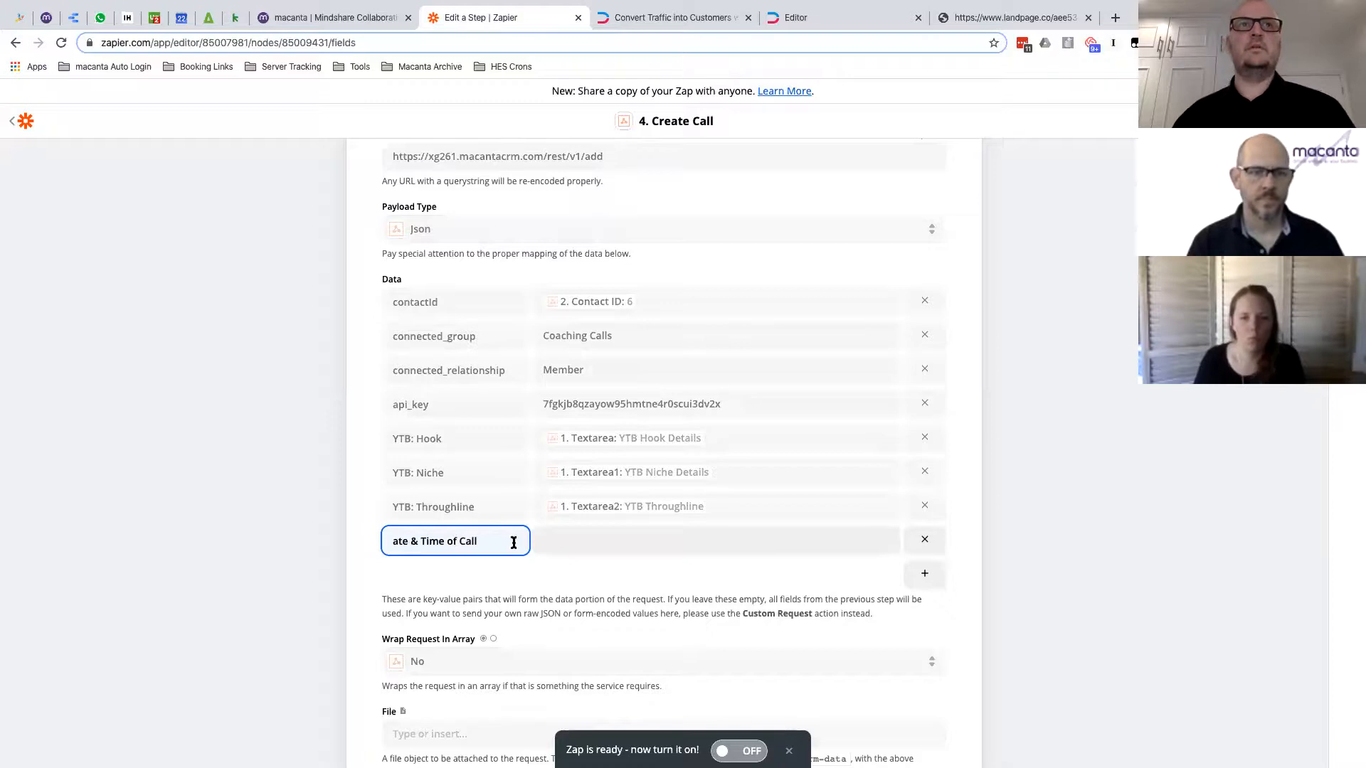
left_click(572, 541)
scroll(606, 605, "down", 2)
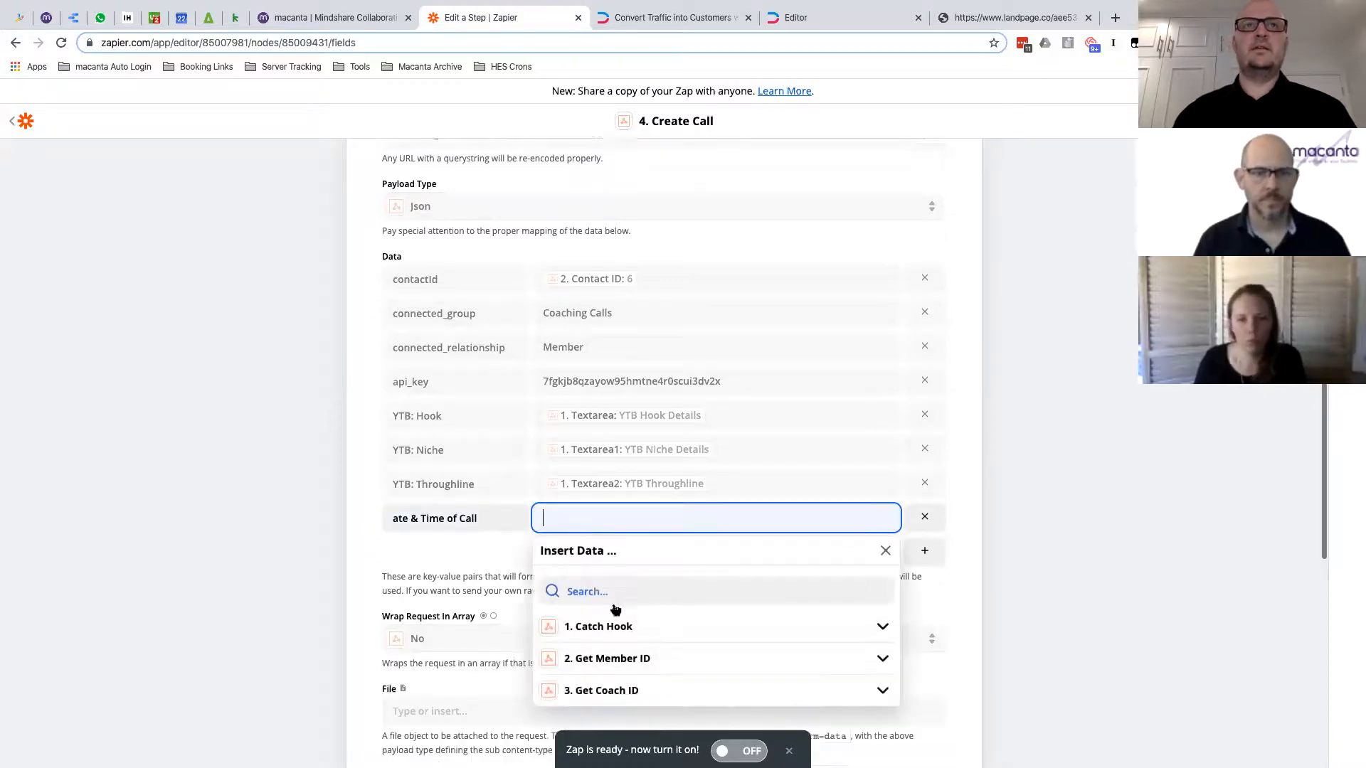
left_click(600, 585)
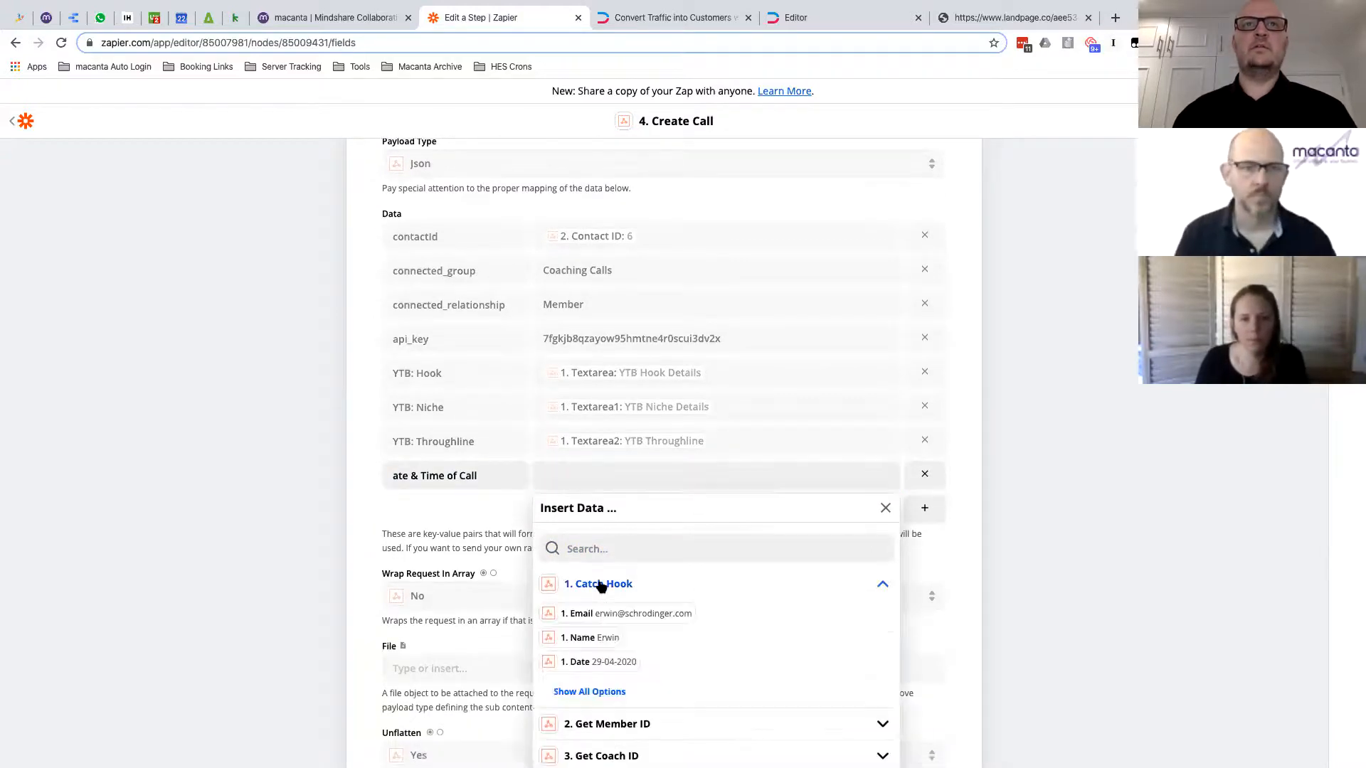
left_click(597, 662)
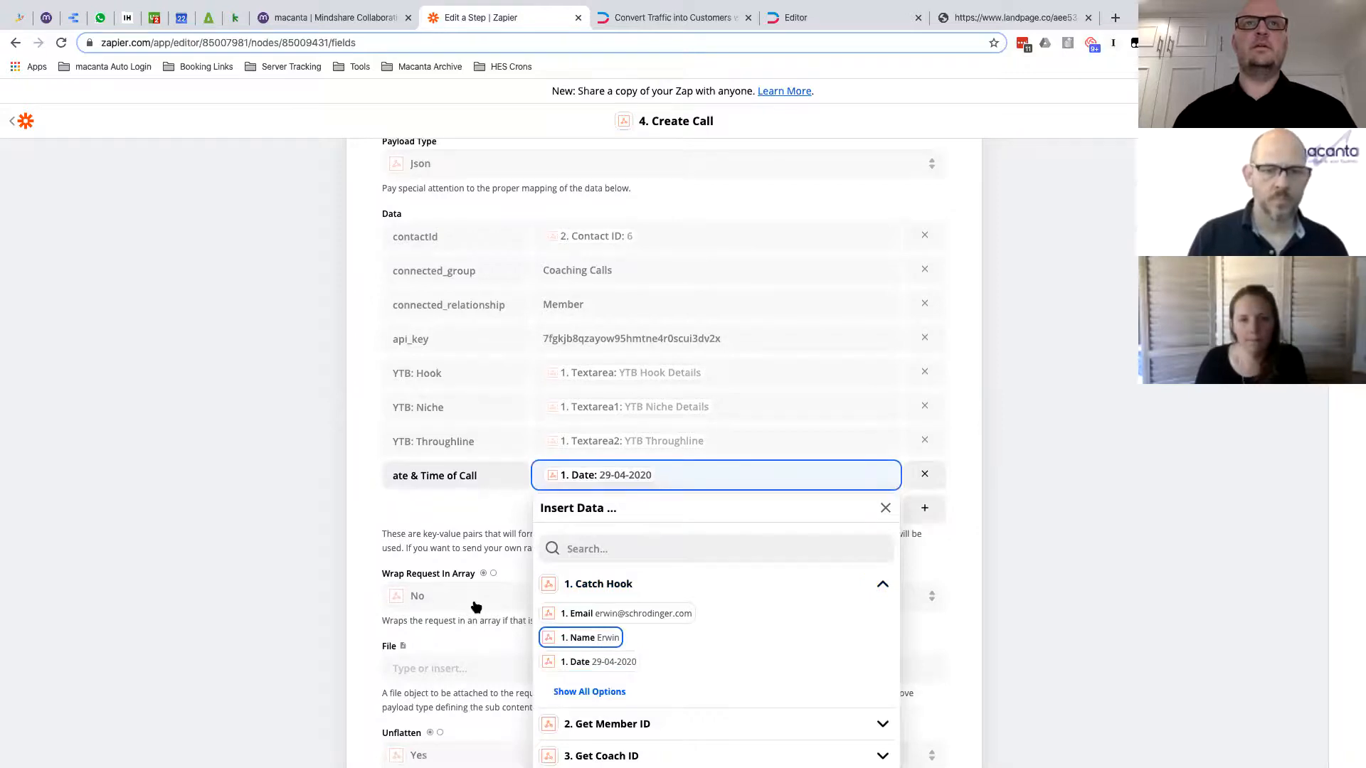
left_click(366, 496)
scroll(367, 500, "down", 7)
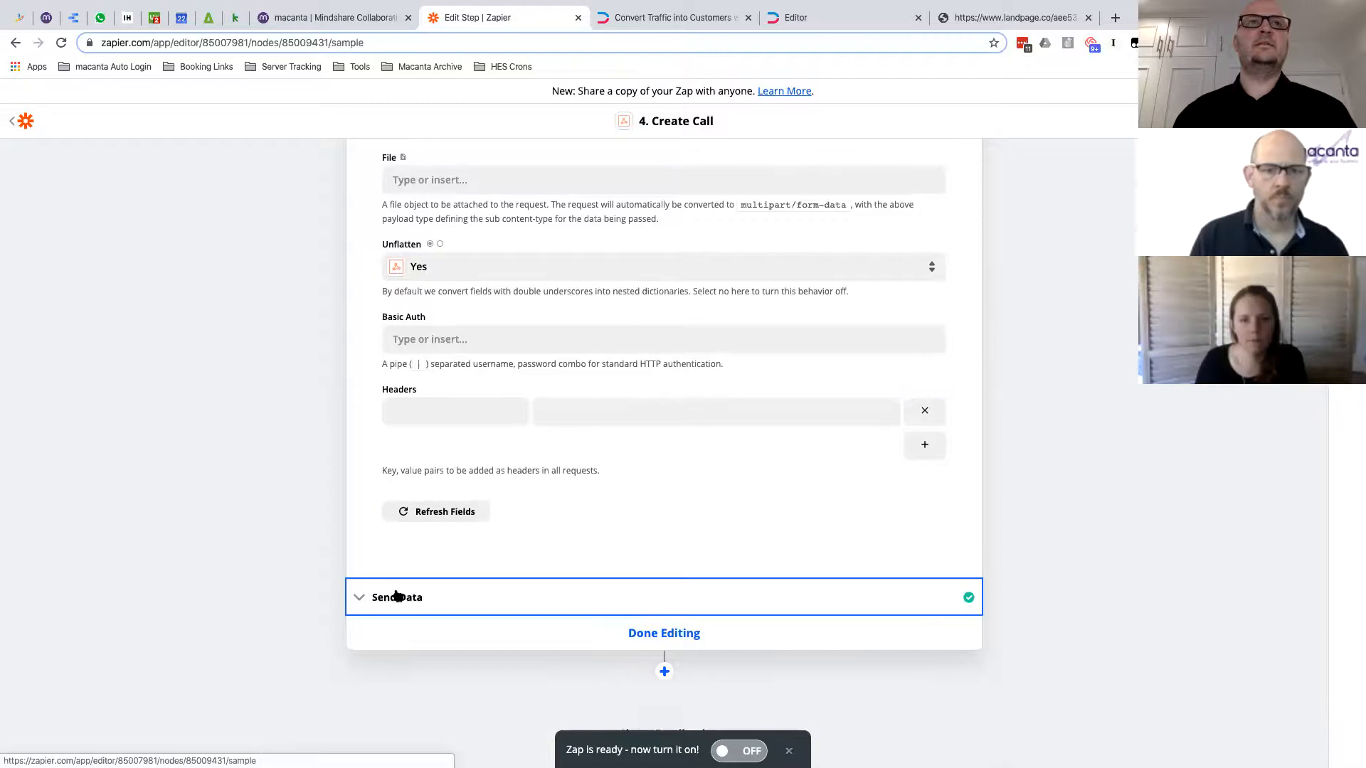
Retest the Create Call post with the date field, then reload the Macanta contact page
left_click(397, 597)
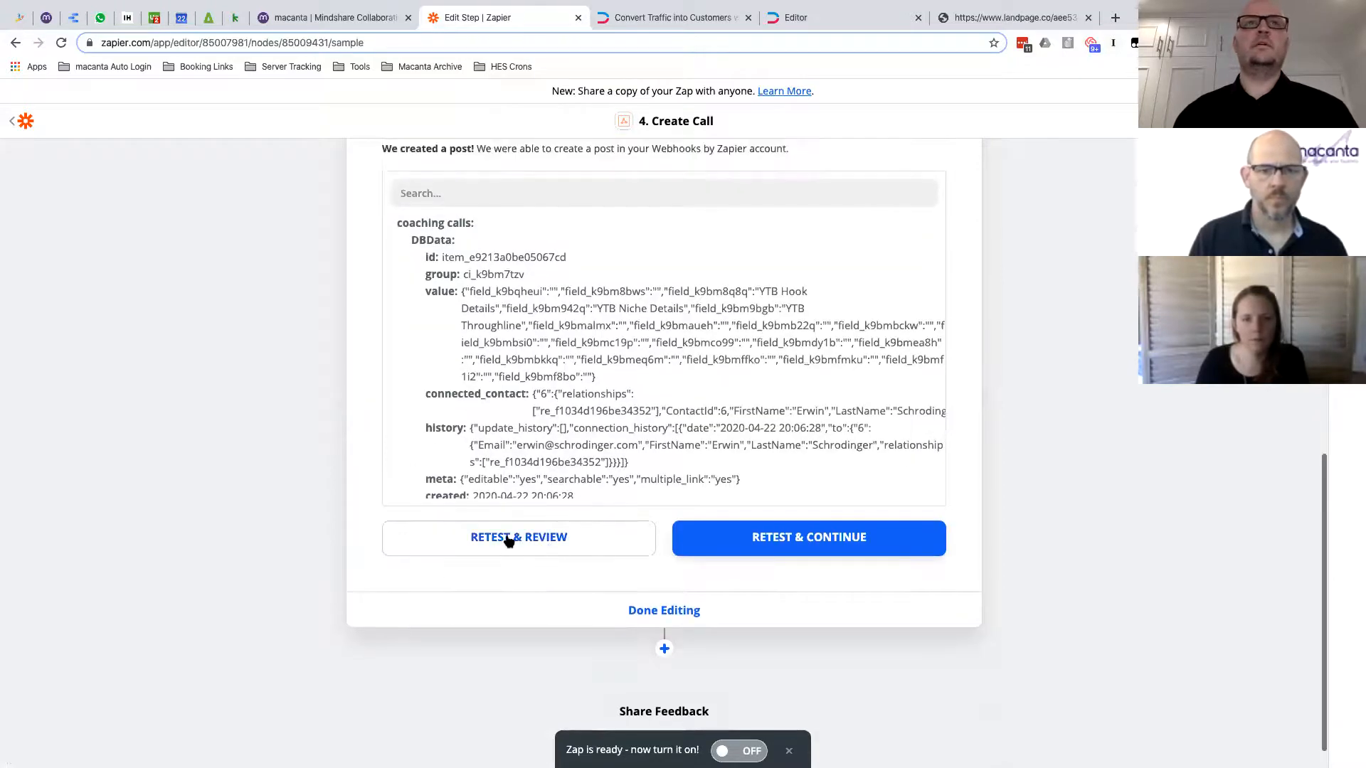
left_click(506, 538)
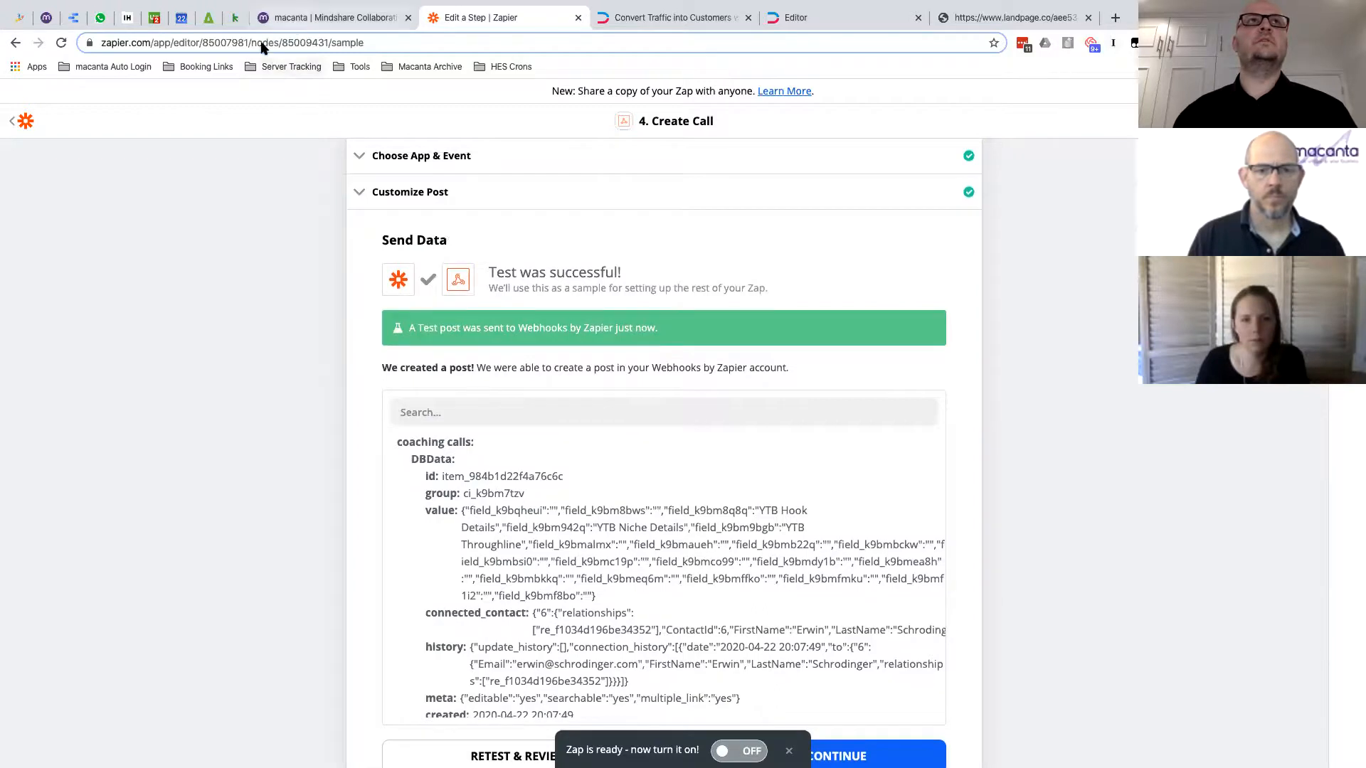
key("ctrl+shift+Tab")
left_click(62, 43)
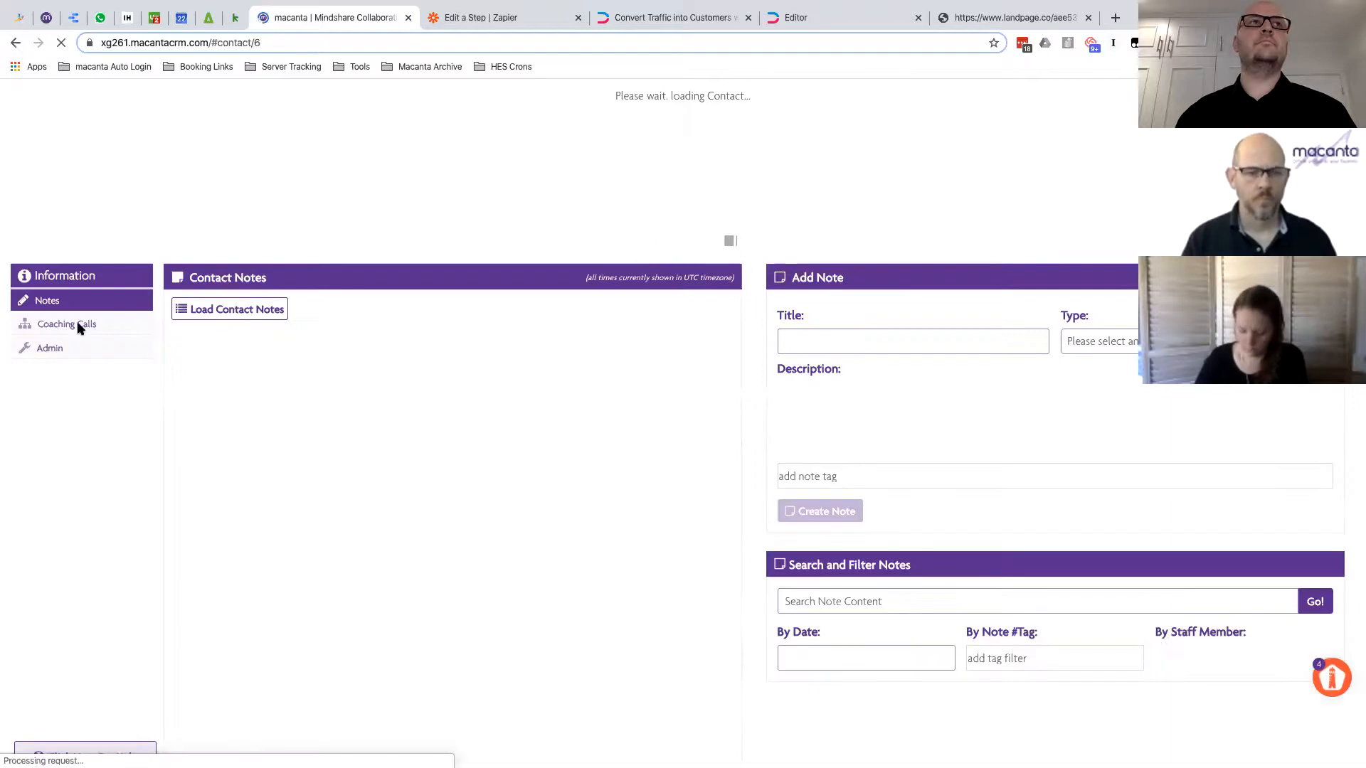
Open the contact's Coaching Calls and inspect the newest call, whose call date is blank
scroll(68, 322, "down", 5)
scroll(174, 366, "up", 5)
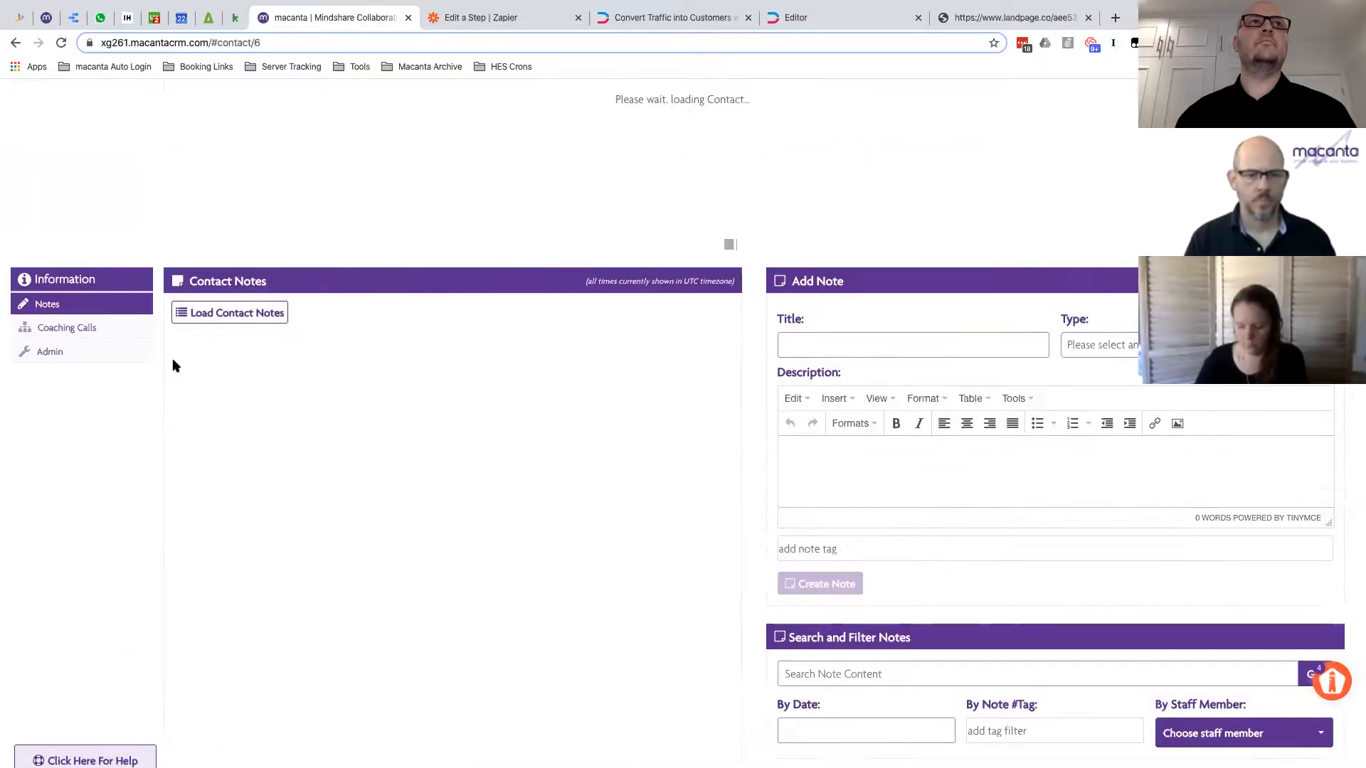
left_click(77, 324)
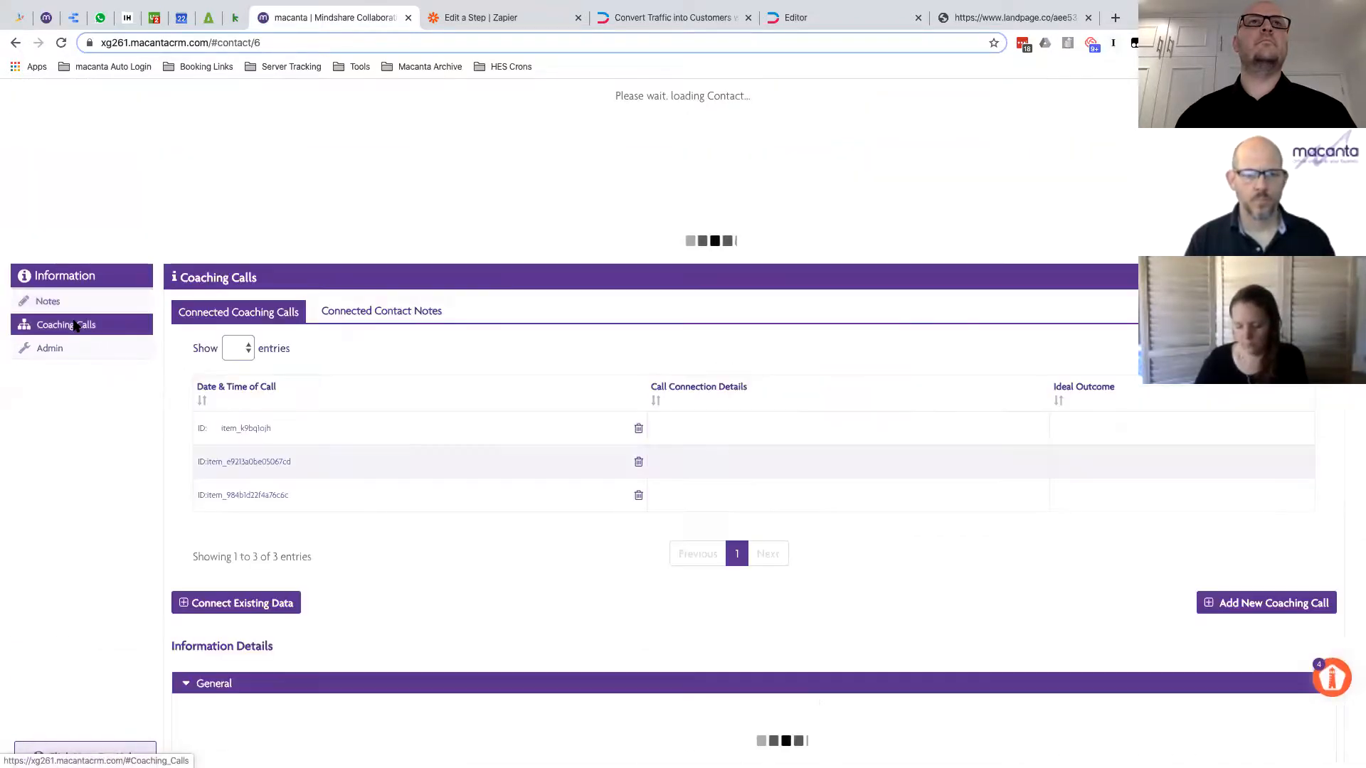
left_click(363, 500)
scroll(253, 482, "up", 2)
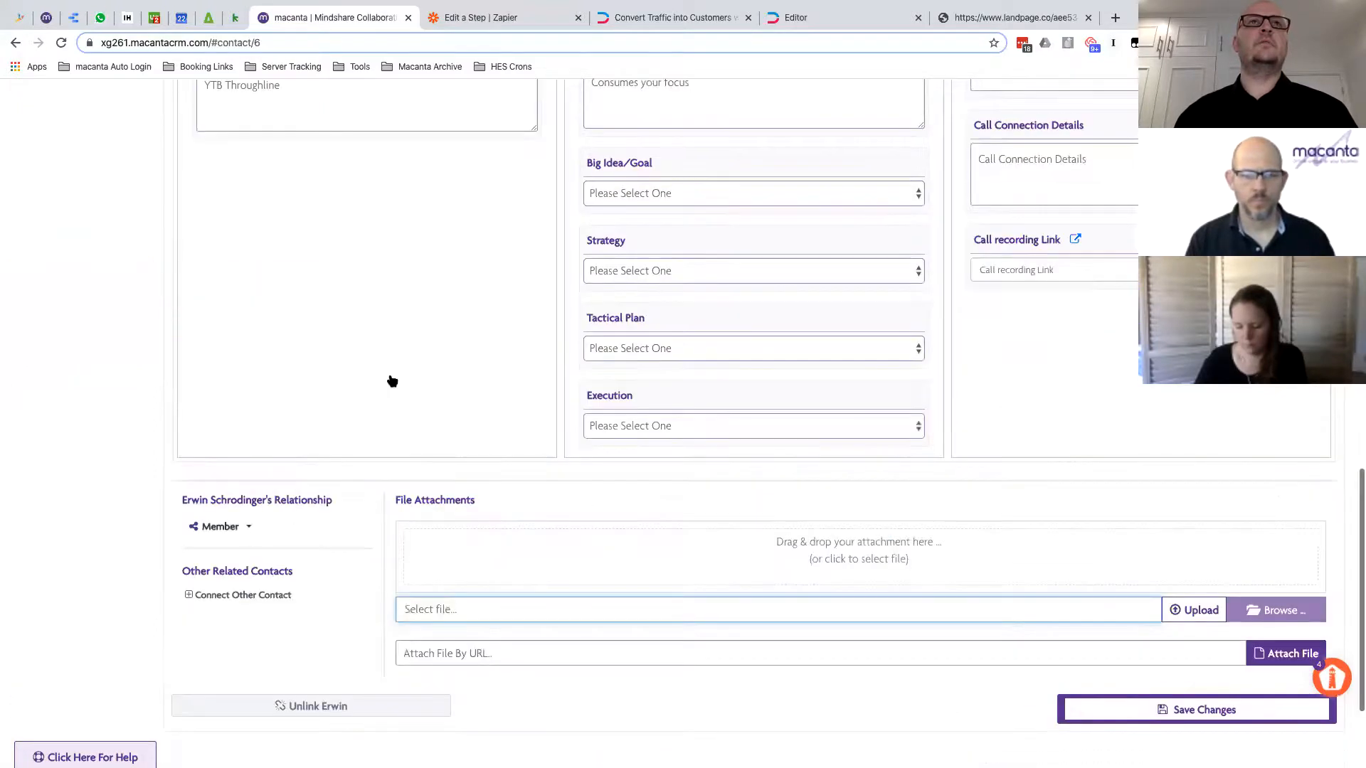
scroll(390, 381, "up", 3)
scroll(322, 231, "up", 6)
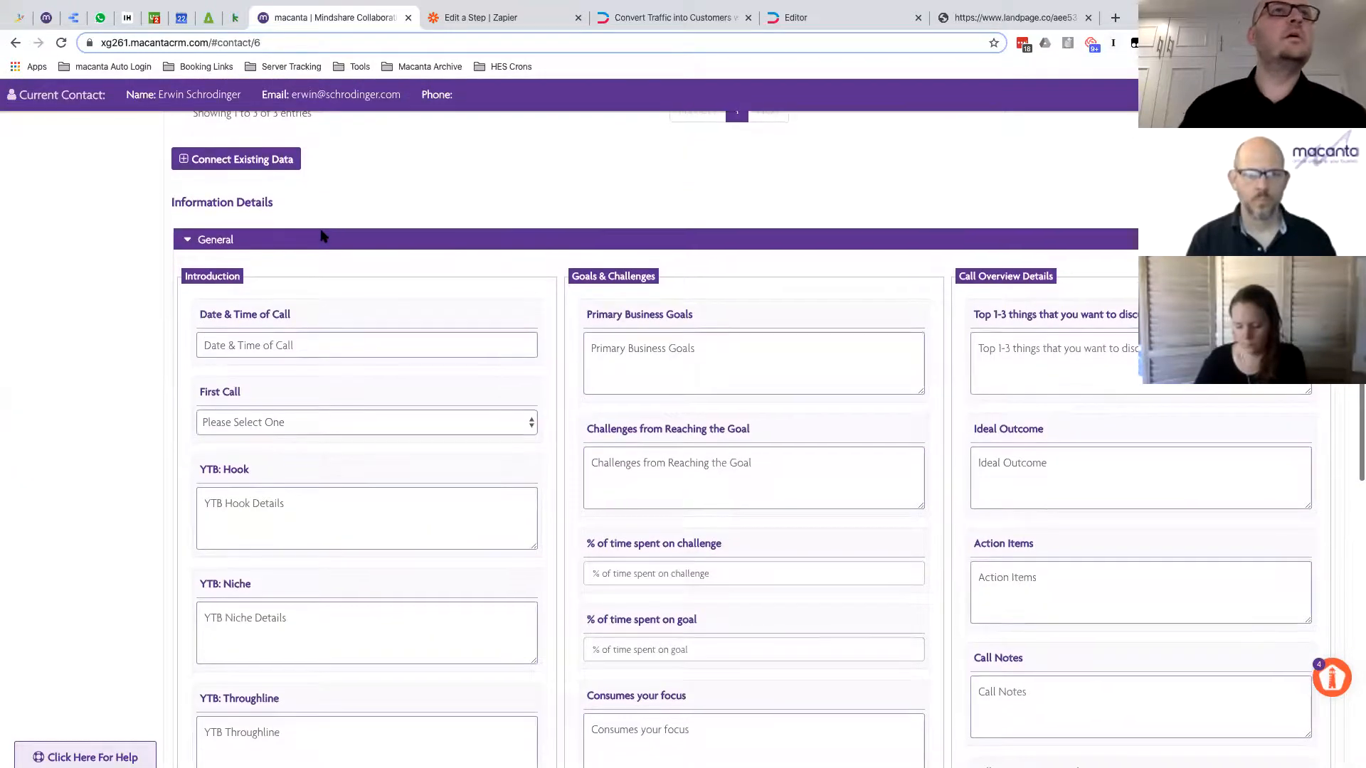
scroll(321, 235, "up", 1)
scroll(320, 235, "up", 4)
Open the earlier test call to compare its fields, then return to the Zapier editor
left_click(324, 198)
scroll(323, 192, "down", 12)
scroll(322, 192, "up", 5)
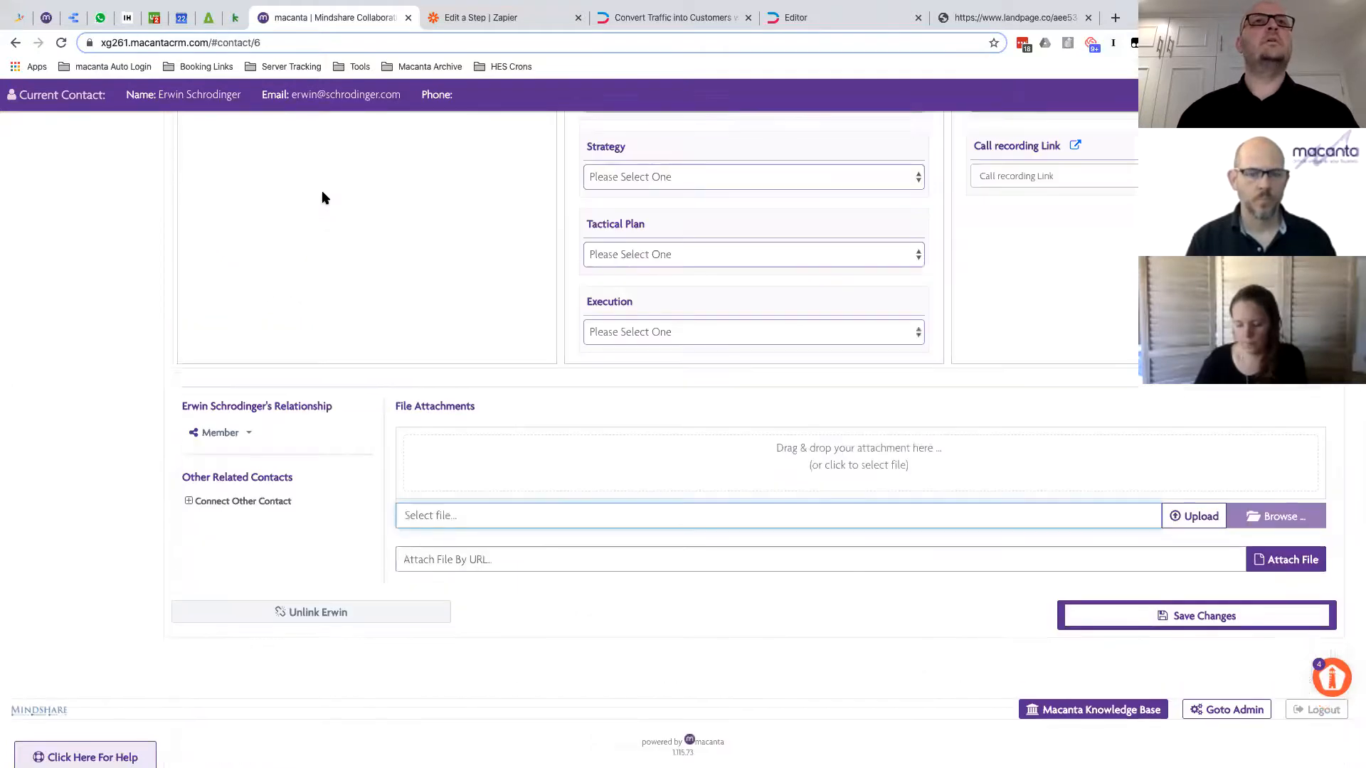
scroll(323, 194, "up", 5)
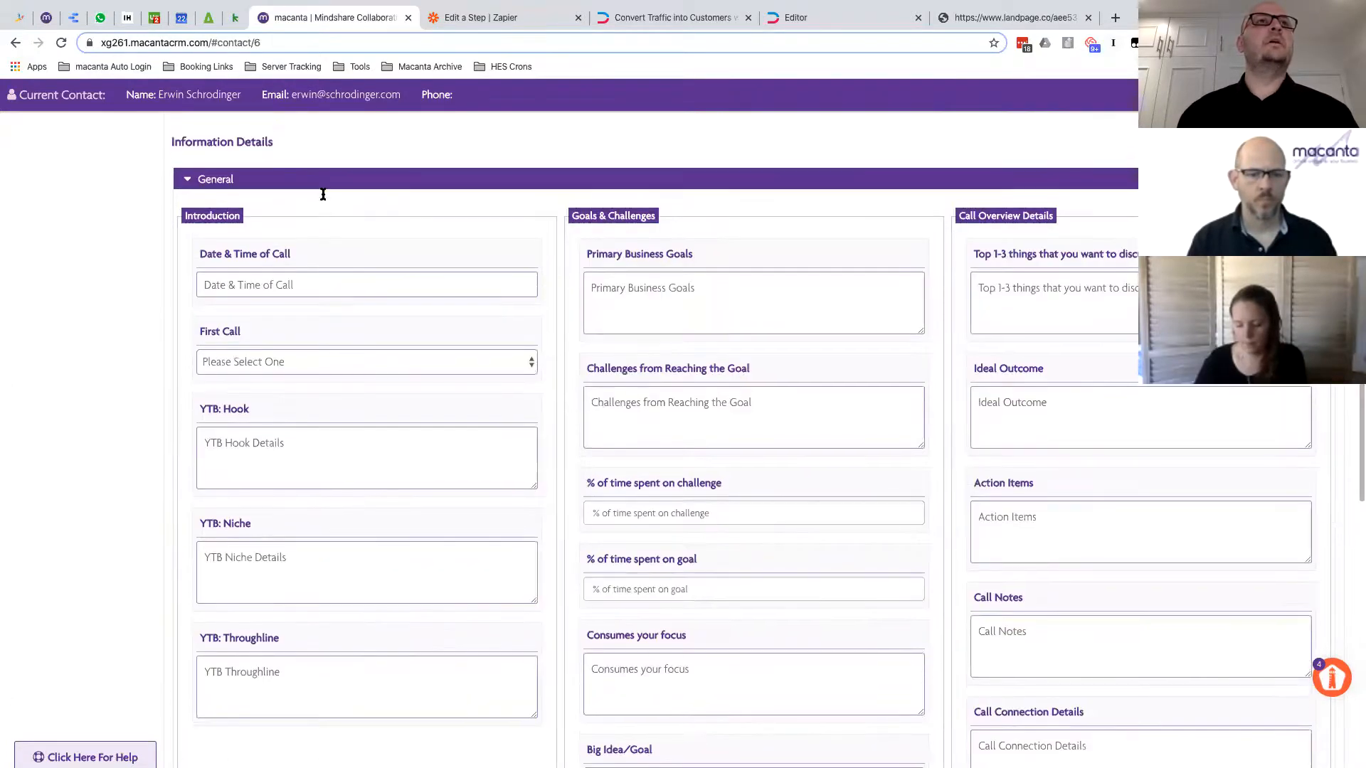
scroll(322, 195, "up", 1)
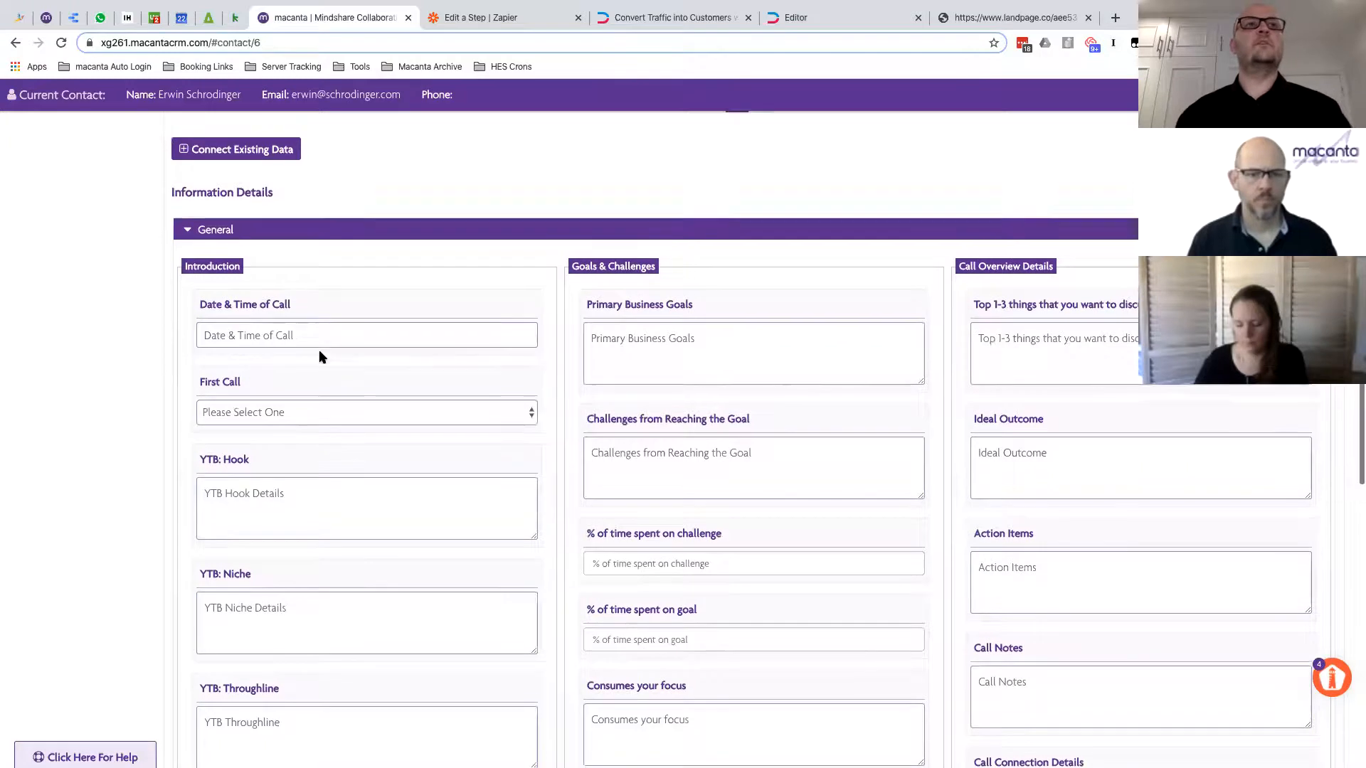
scroll(322, 355, "up", 1)
scroll(322, 356, "up", 2)
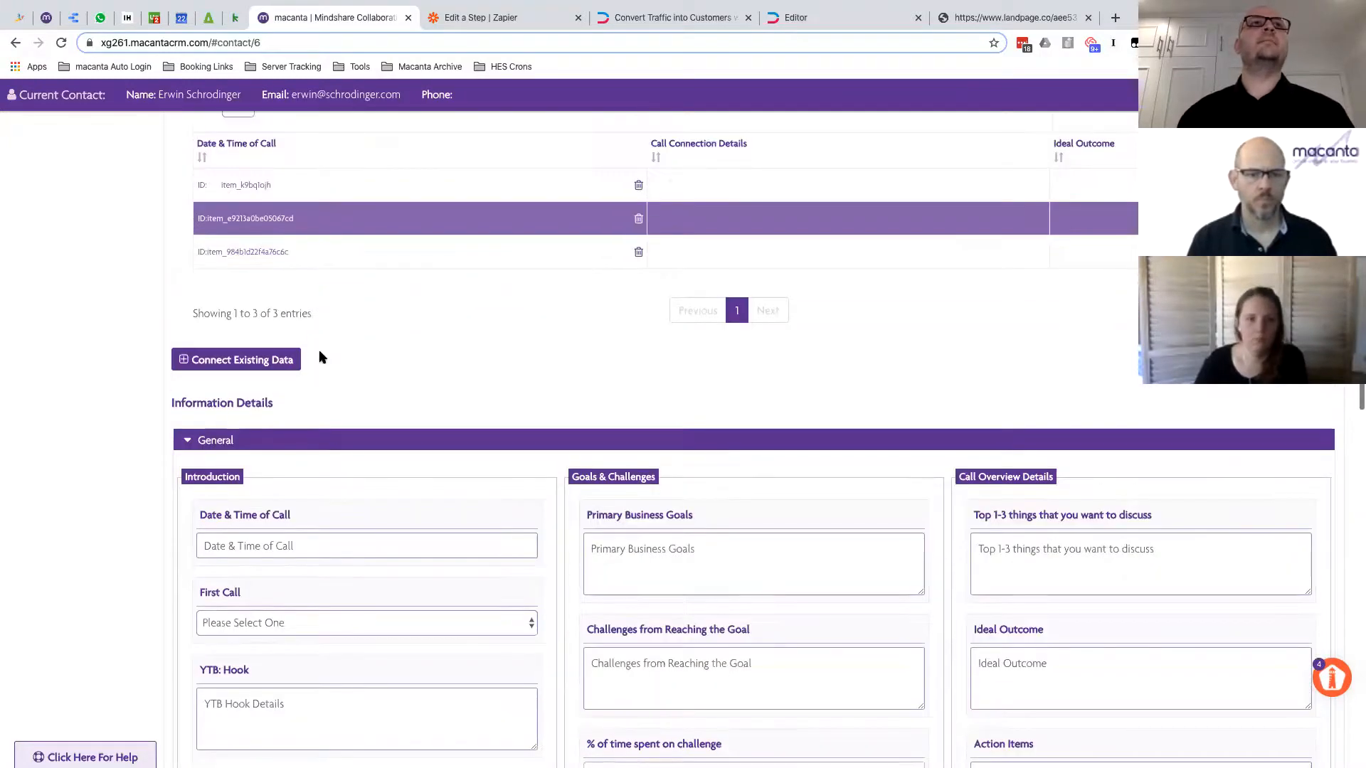
scroll(321, 357, "down", 3)
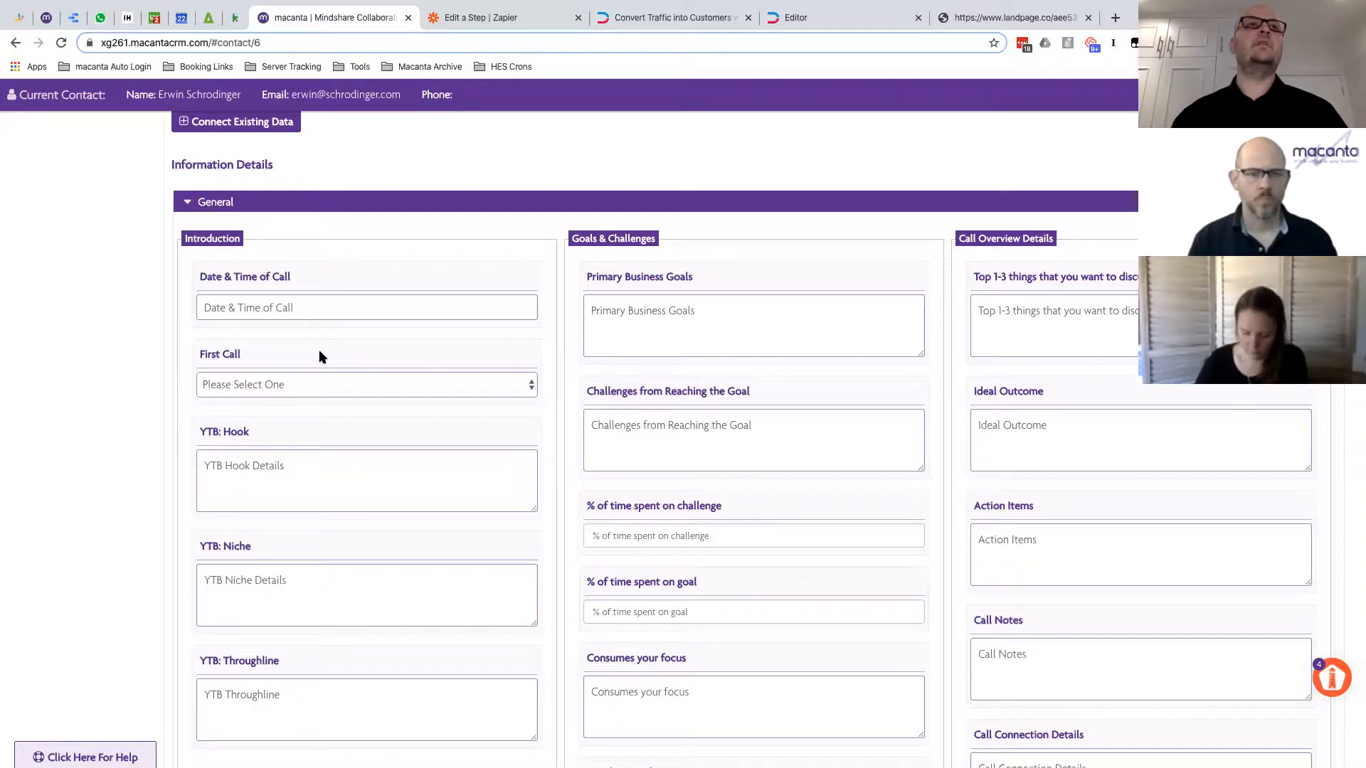
left_click(503, 21)
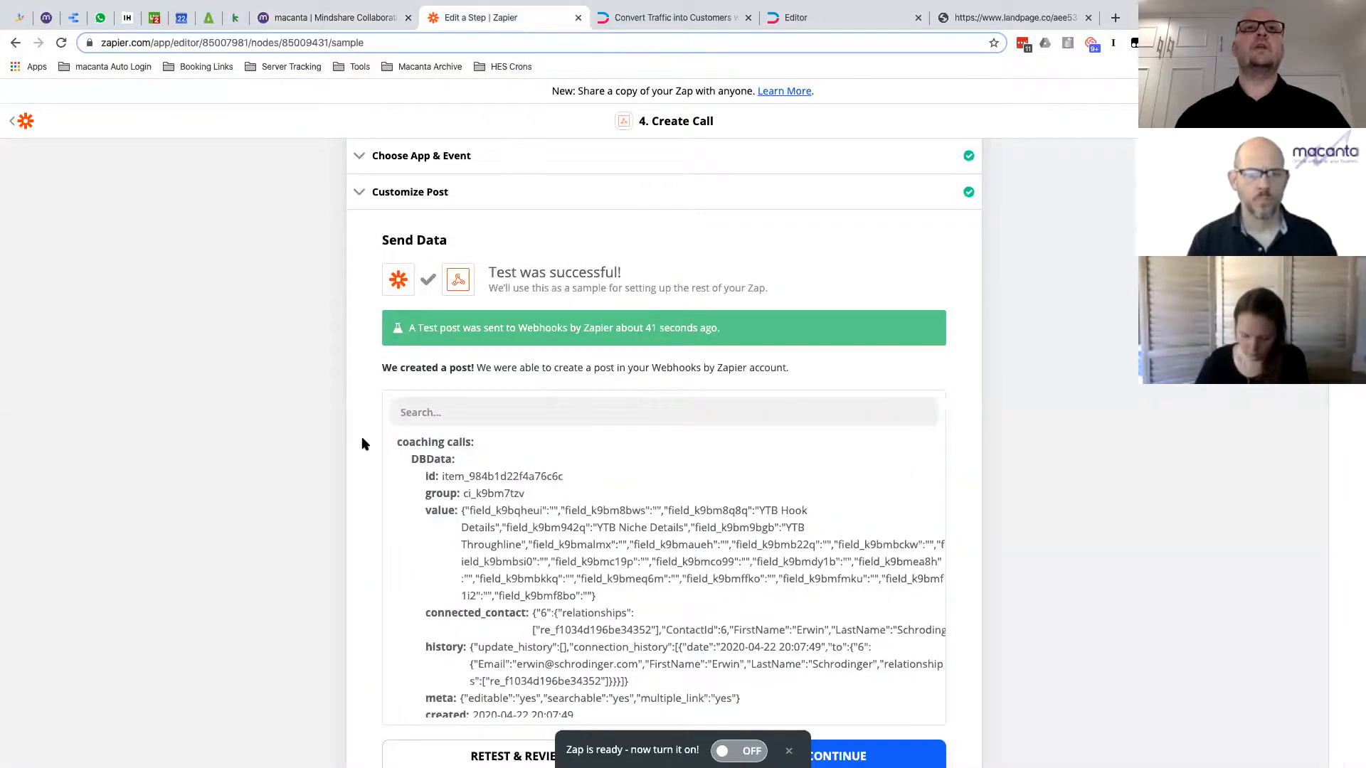
Finish editing via Done Editing and reopen step 4, Create Call, from the Zap overview
scroll(363, 444, "down", 4)
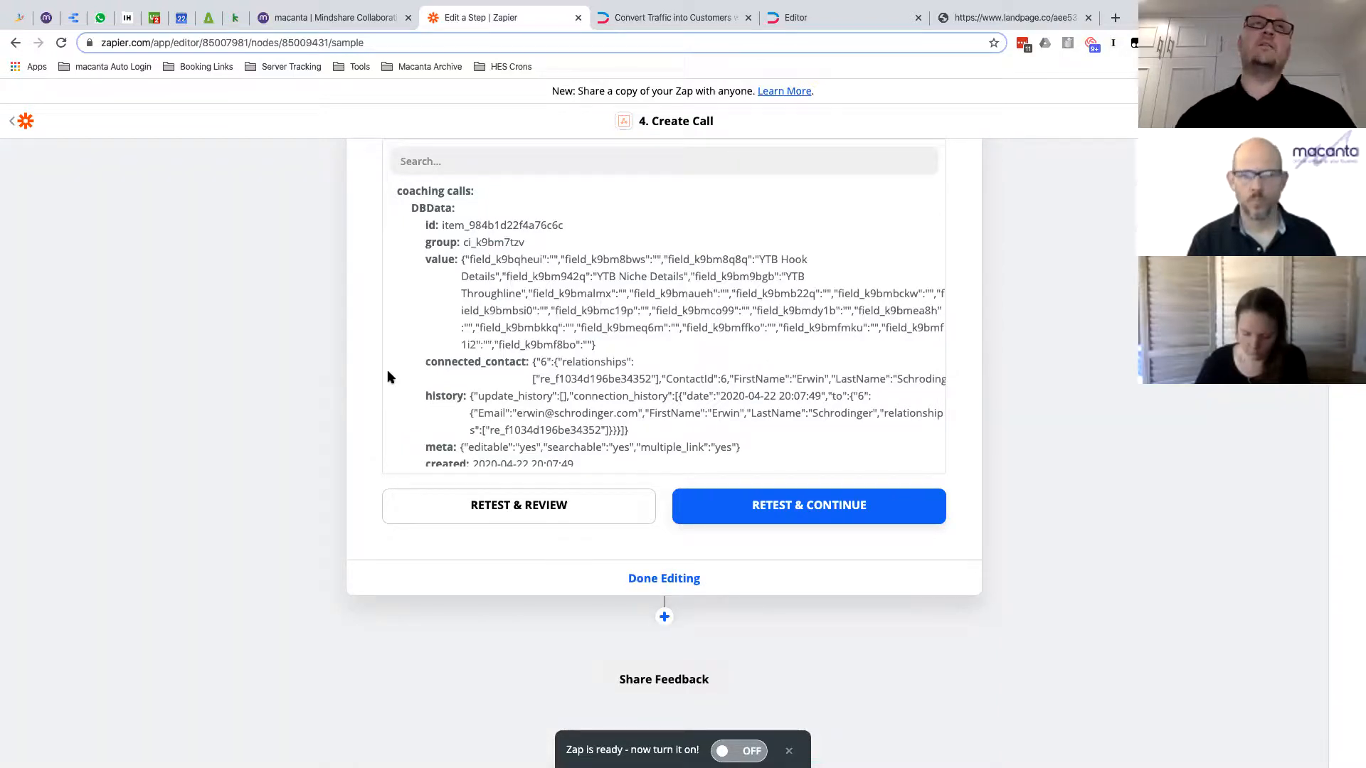
scroll(387, 377, "up", 5)
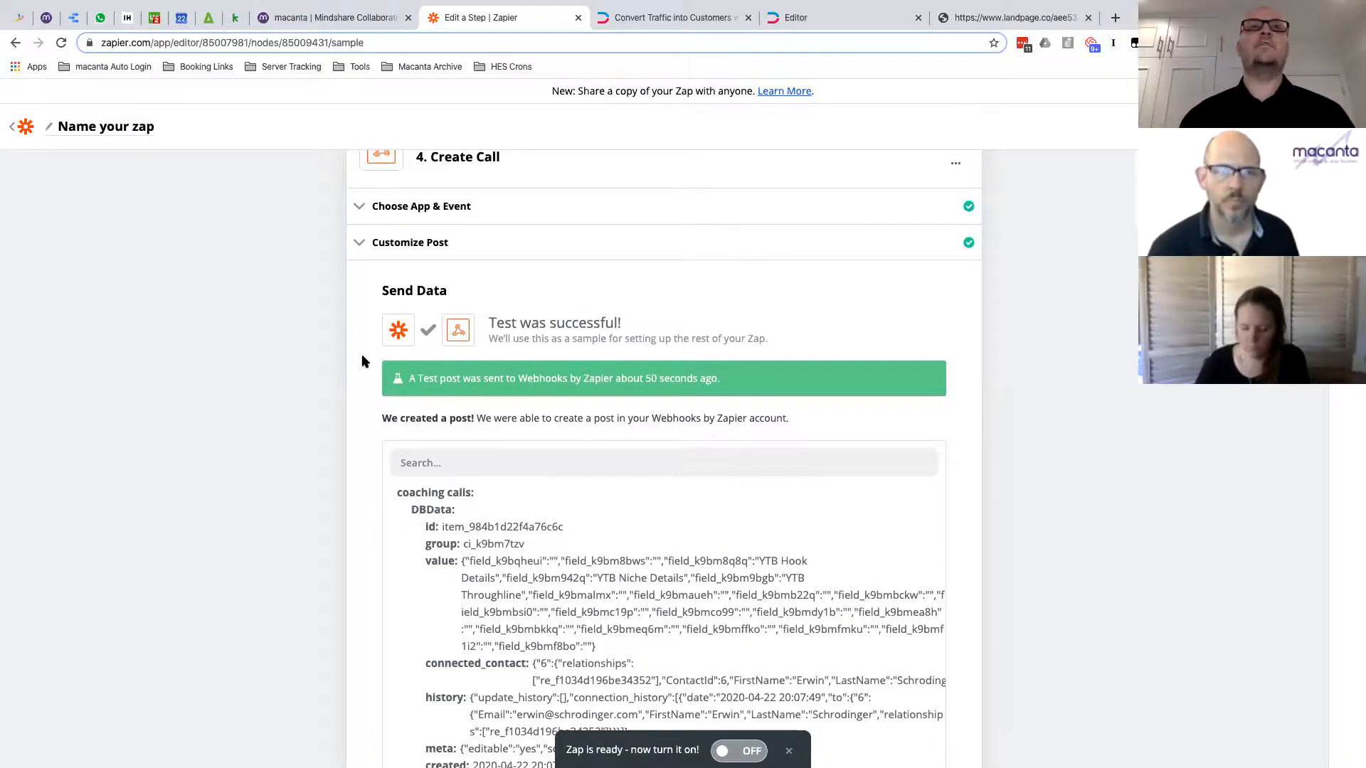
scroll(362, 362, "down", 5)
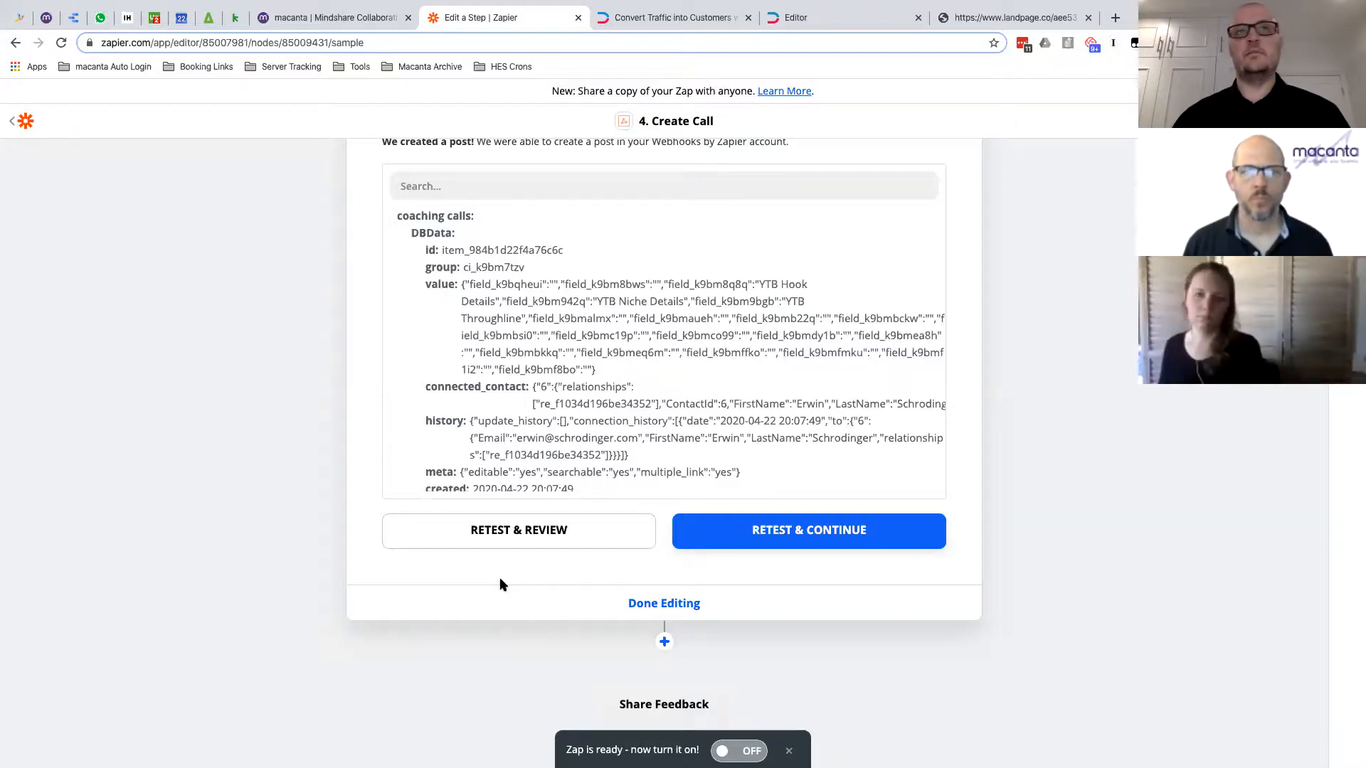
left_click(643, 603)
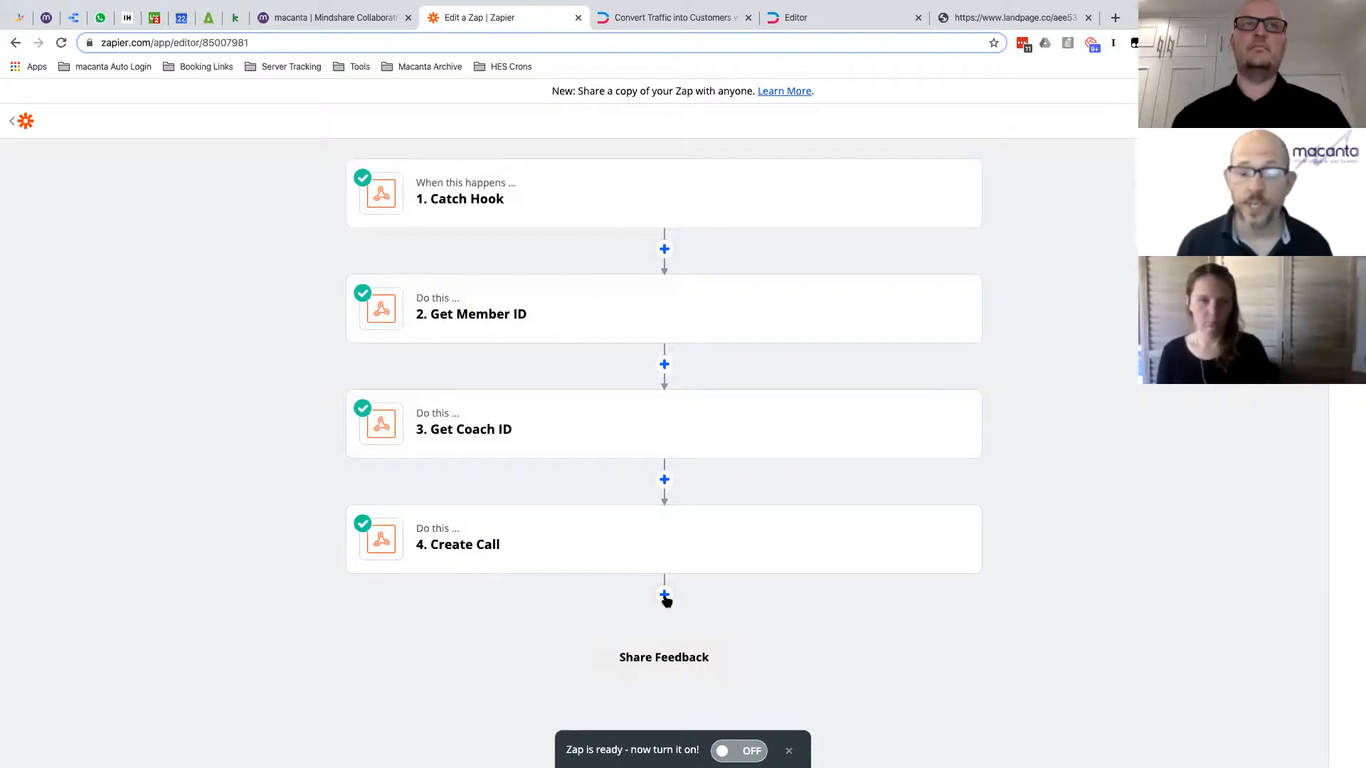
left_click(454, 544)
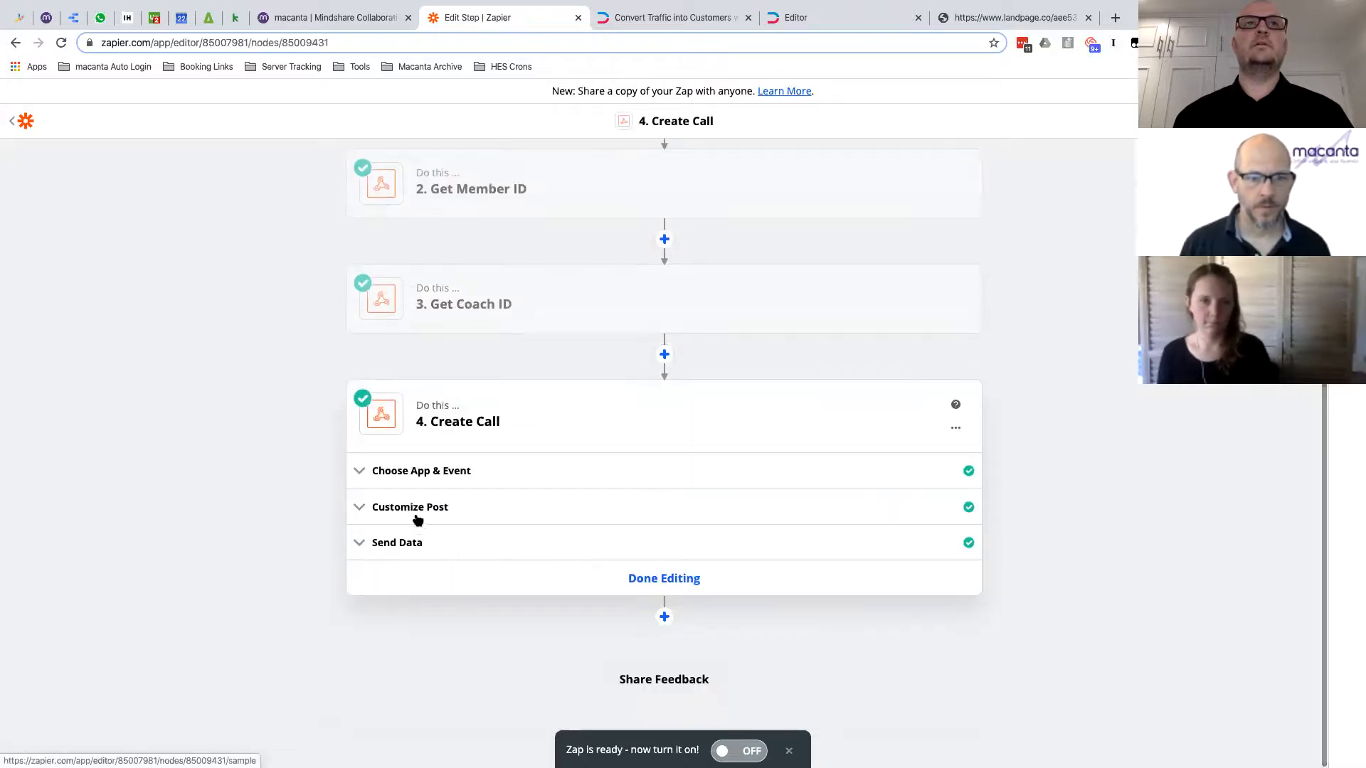
Correct the misspelled Create Call data key to 'Date & Time of Call'
left_click(399, 514)
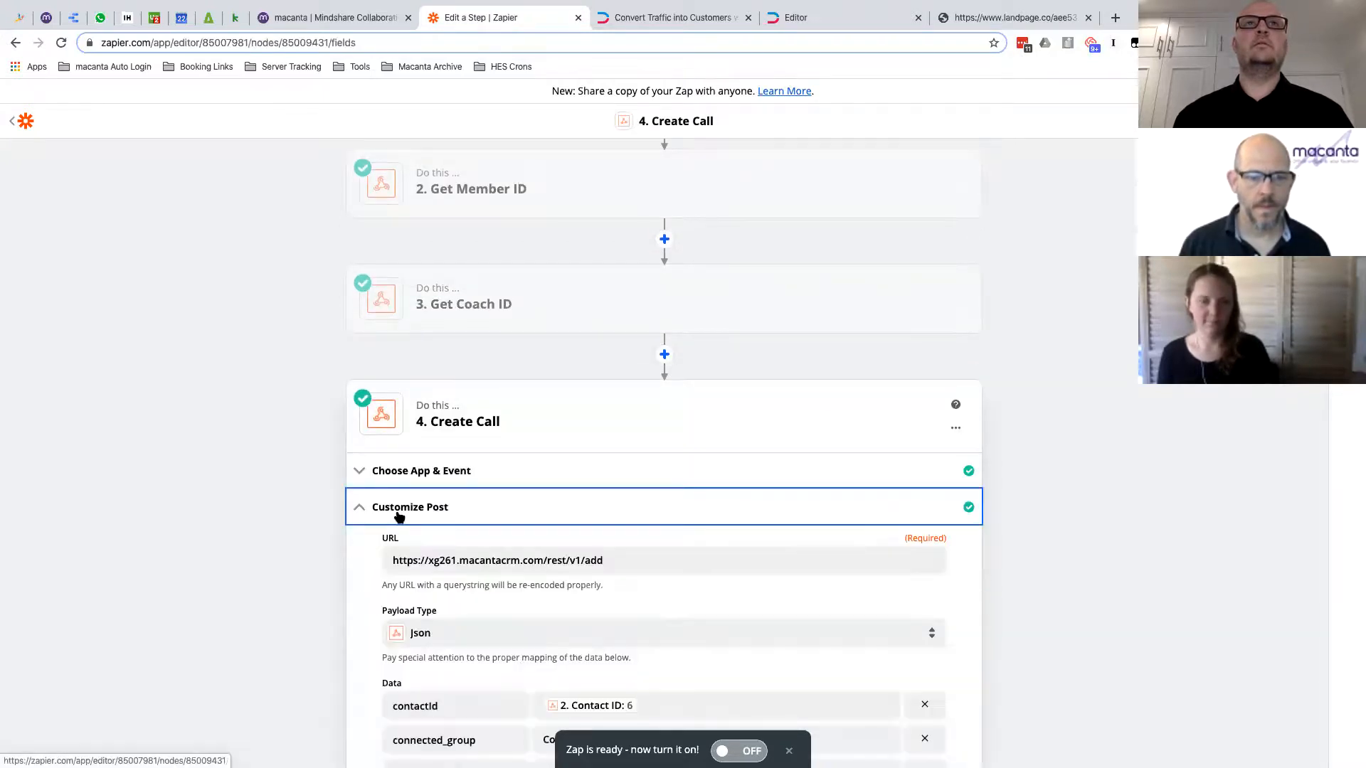
scroll(399, 518, "down", 6)
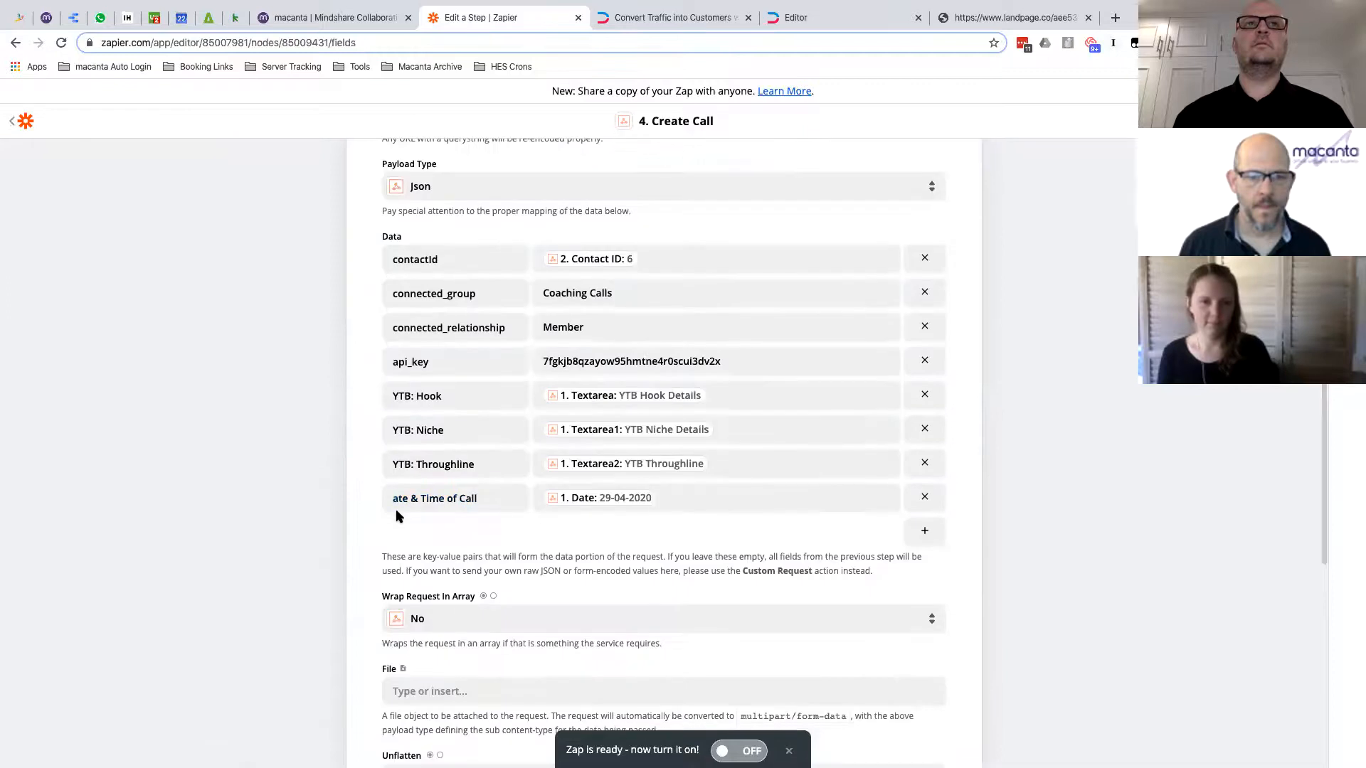
left_click(391, 498)
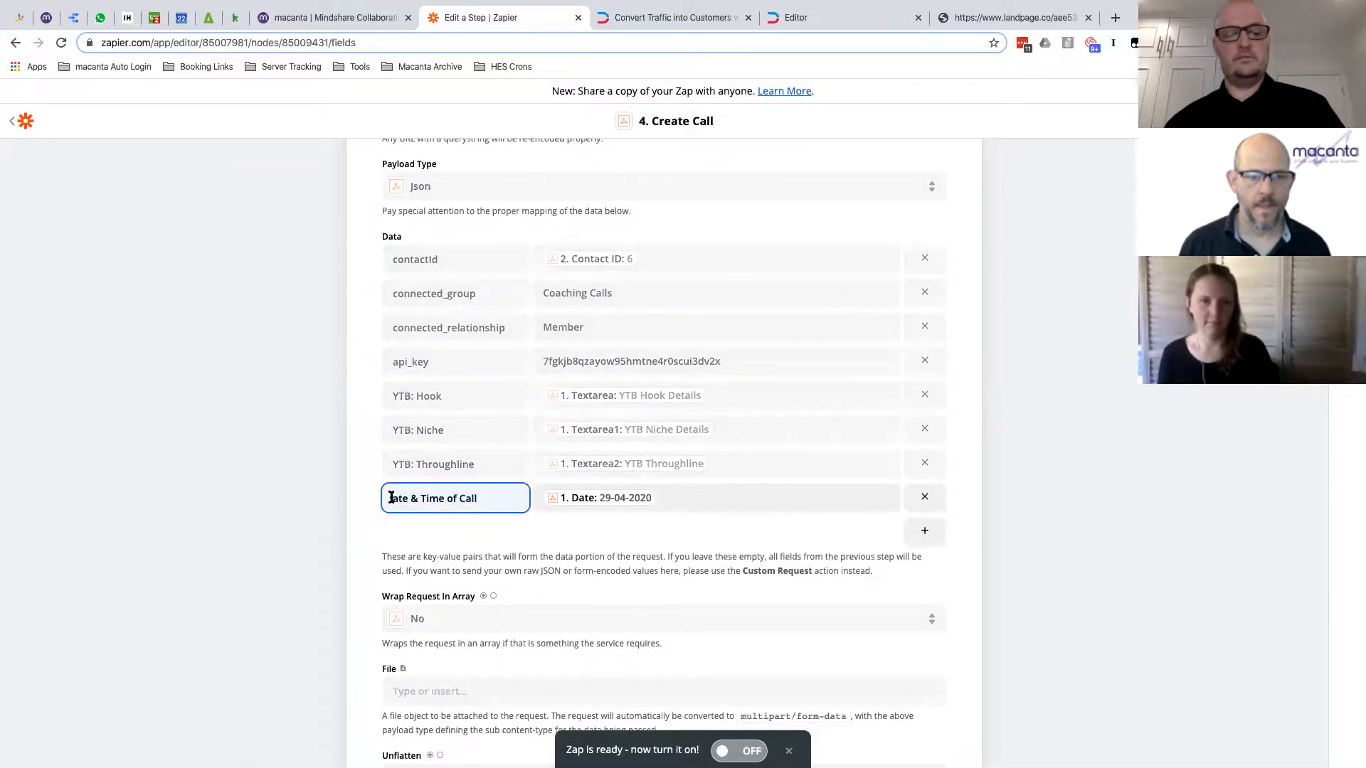
type("D")
Retest the Create Call step so it now passes 29-04-2020 successfully
scroll(403, 544, "down", 8)
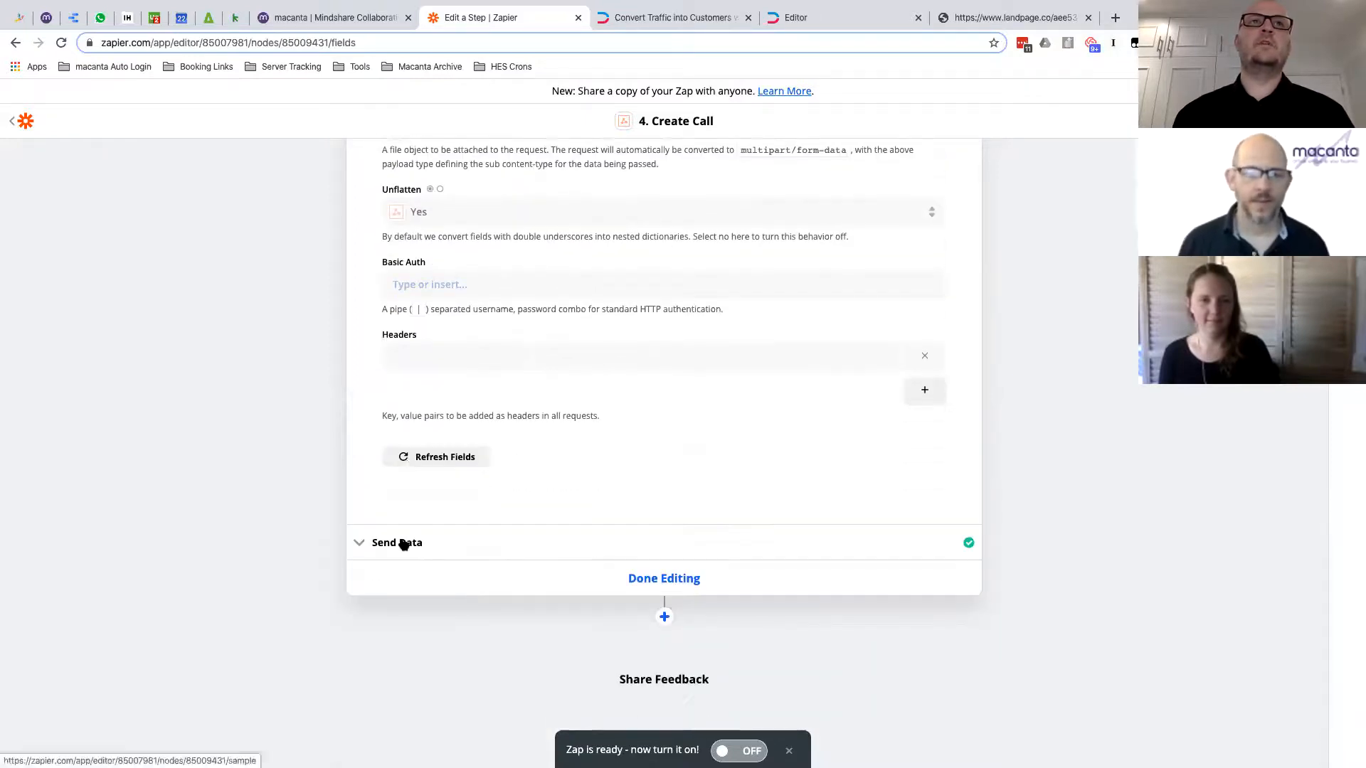
left_click(404, 545)
scroll(404, 544, "down", 6)
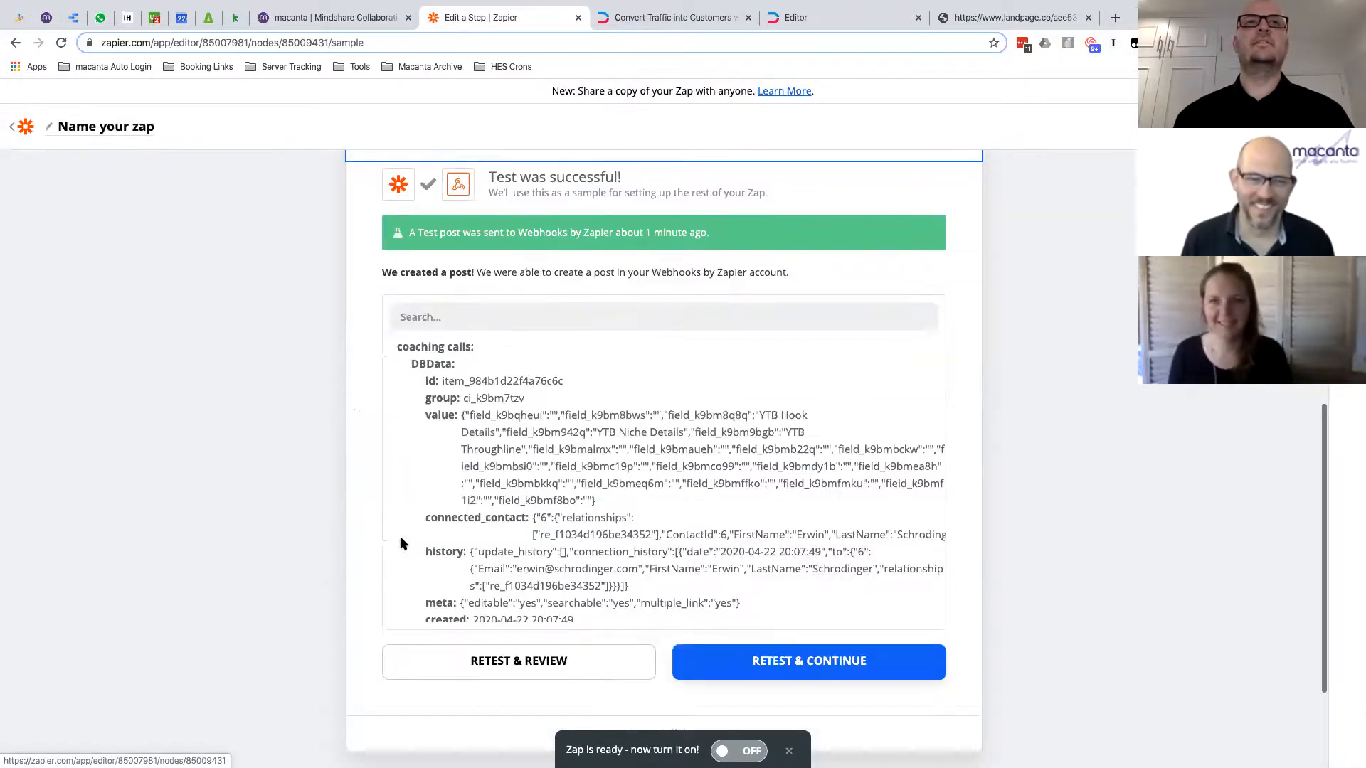
left_click(503, 588)
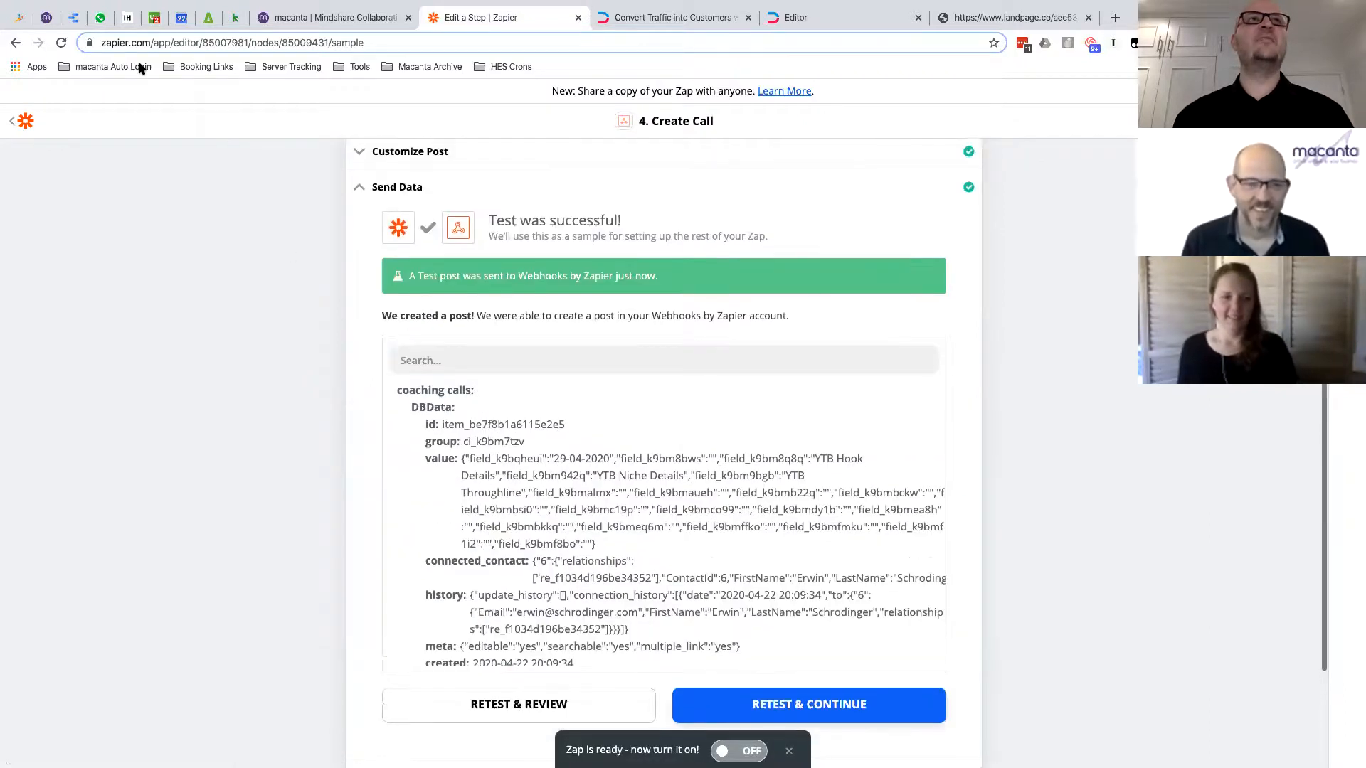
left_click(285, 19)
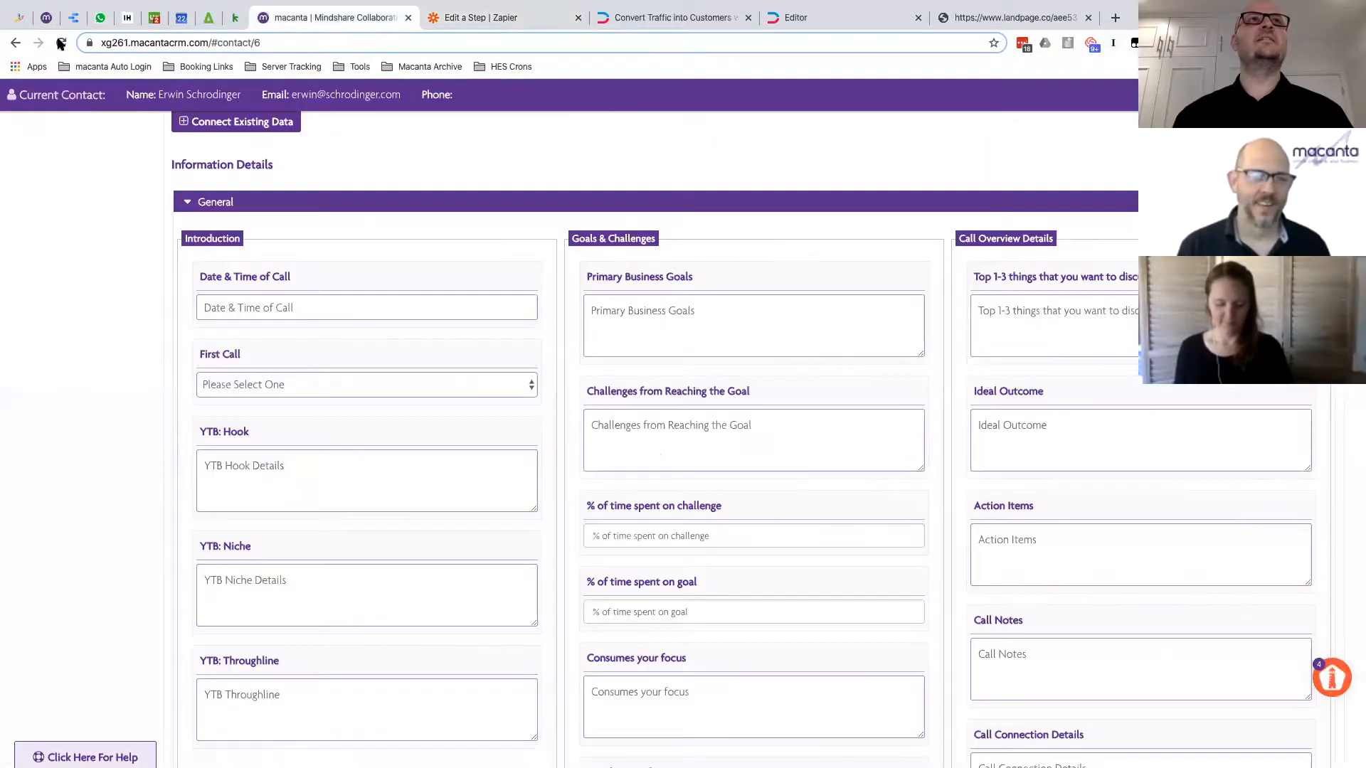
Reload the Macanta contact and check the new fourth coaching call dated 29-04-2020
left_click(60, 43)
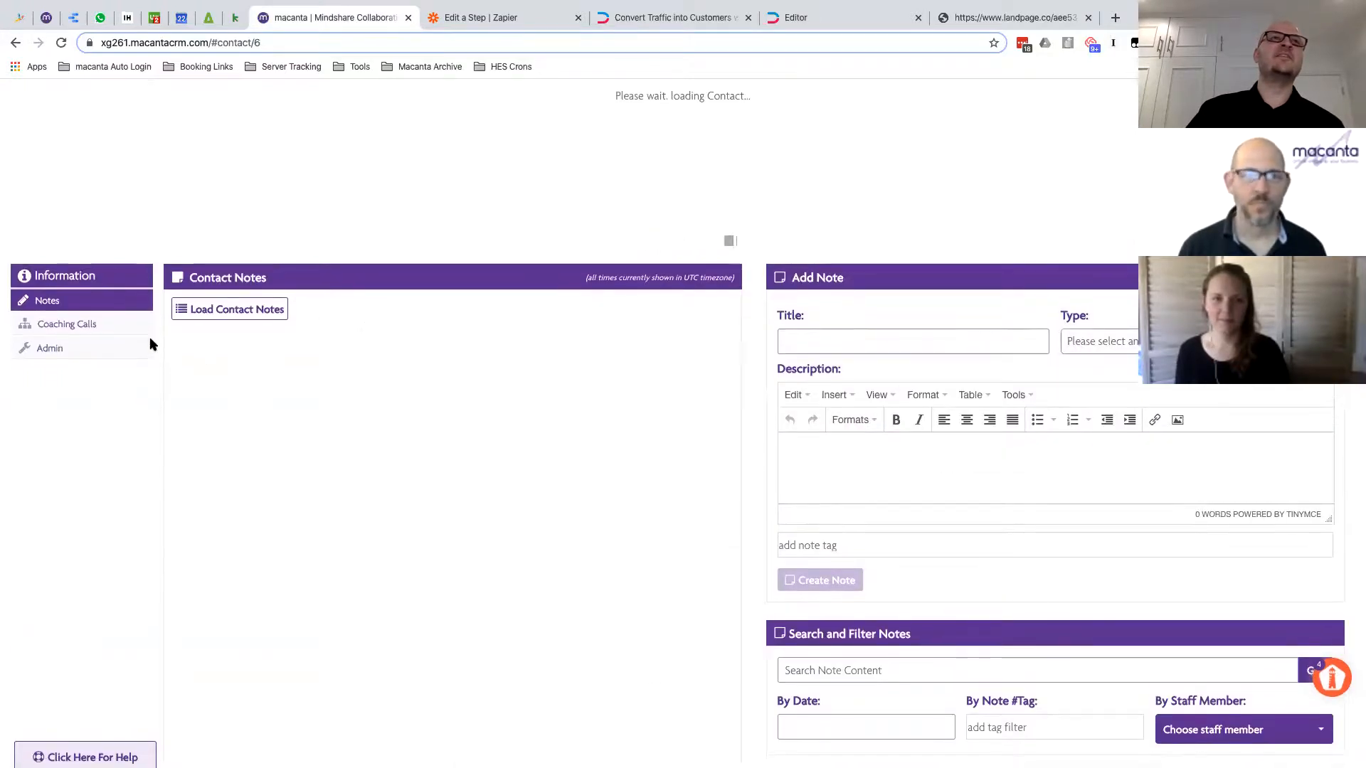
left_click(81, 326)
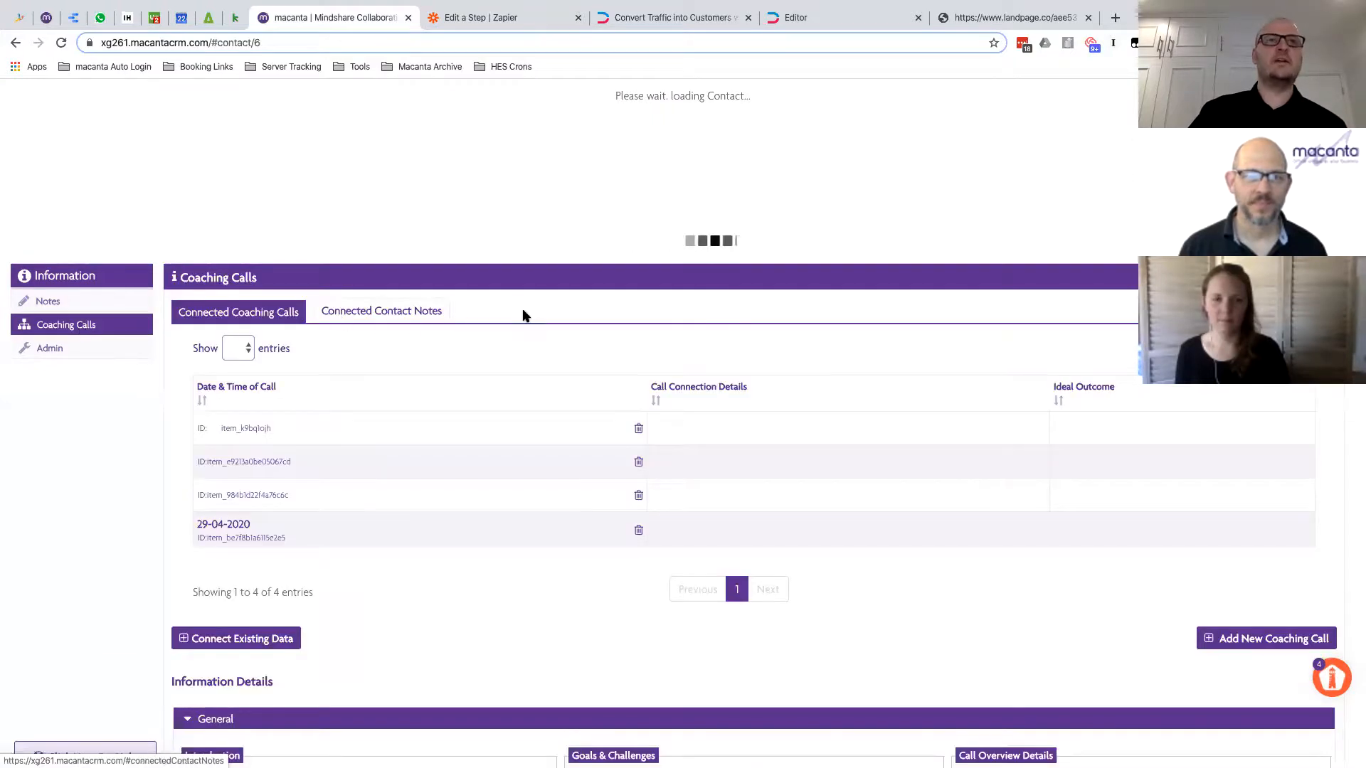
scroll(522, 315, "down", 3)
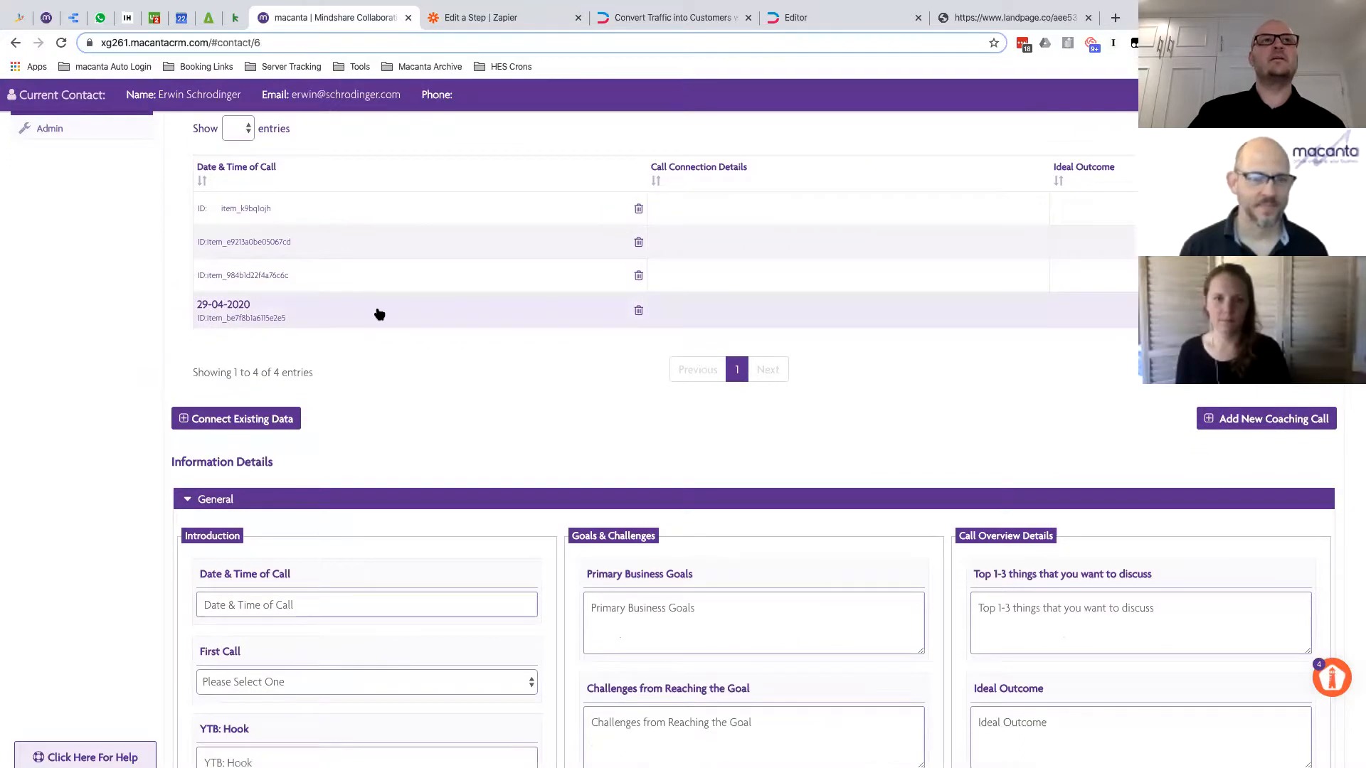
left_click(379, 314)
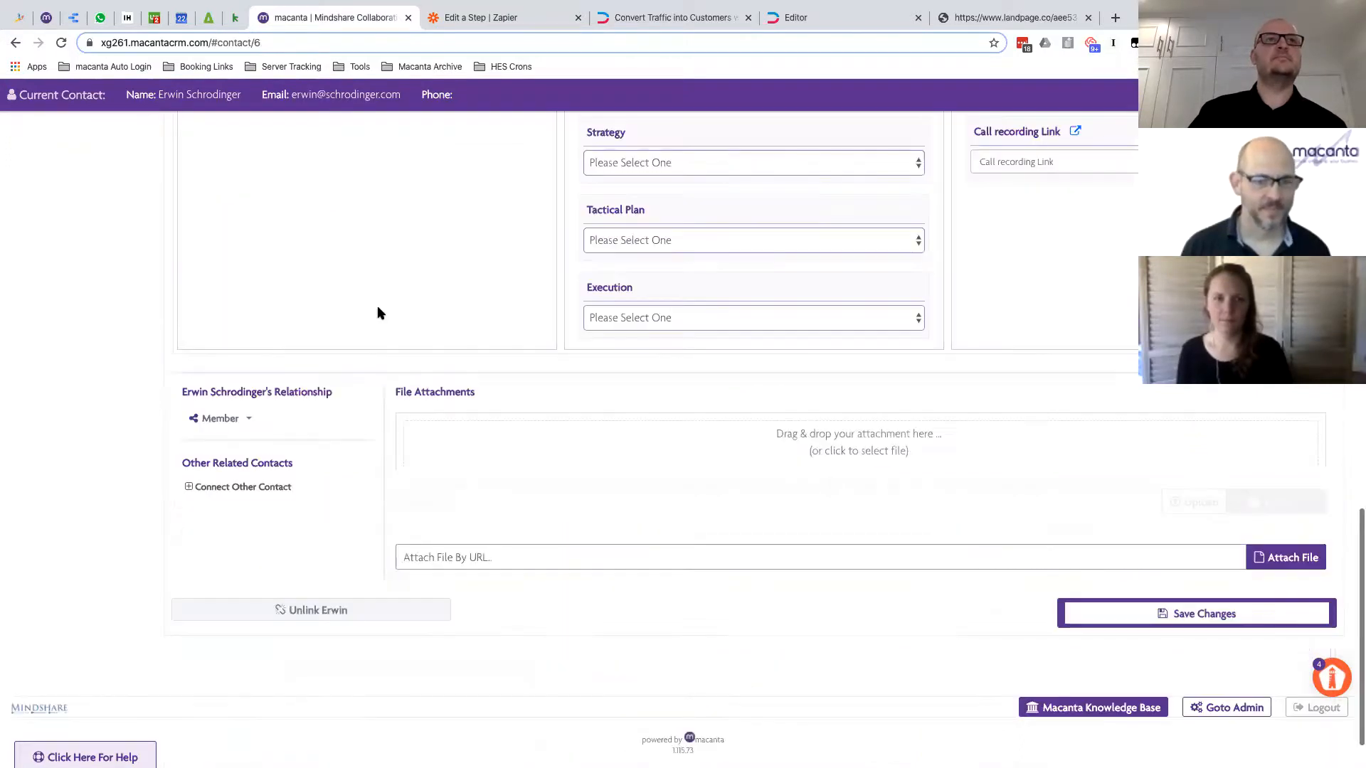
scroll(381, 313, "up", 3)
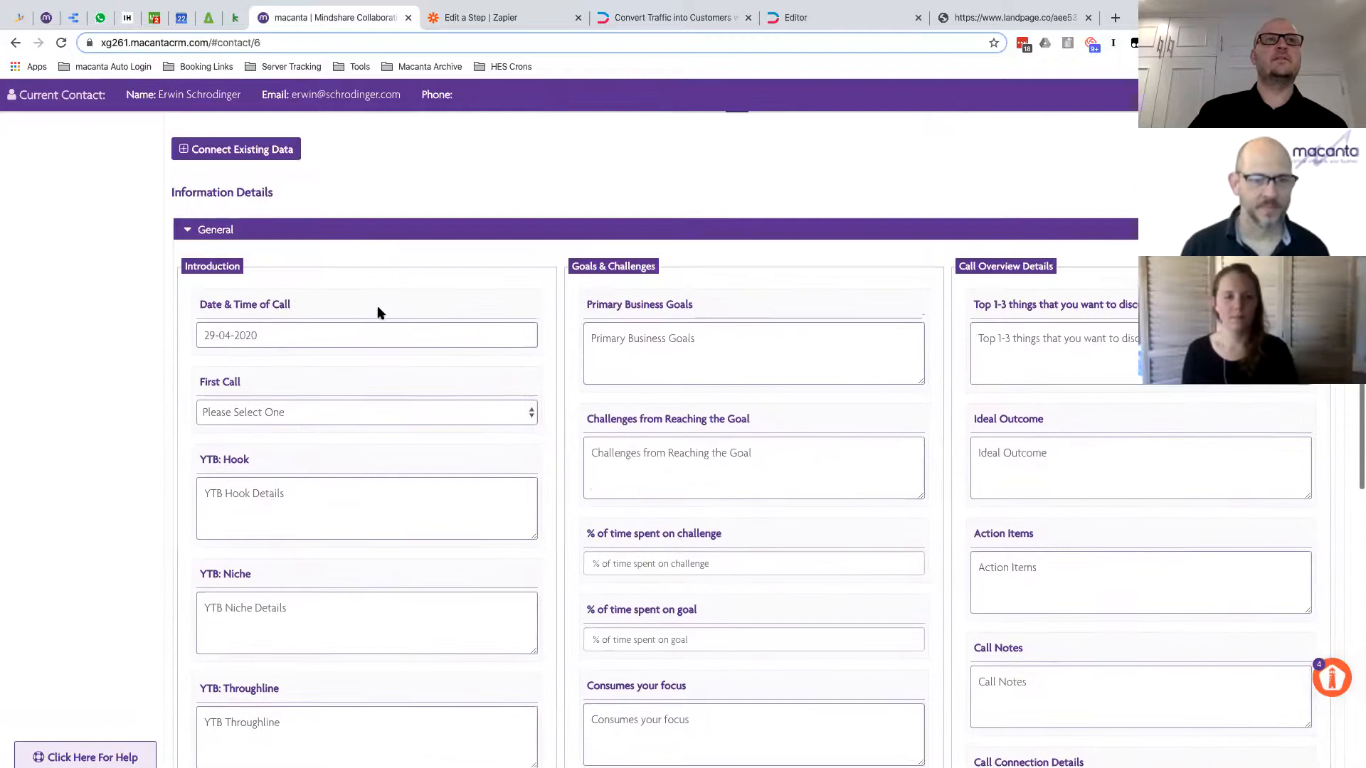
scroll(381, 314, "down", 1)
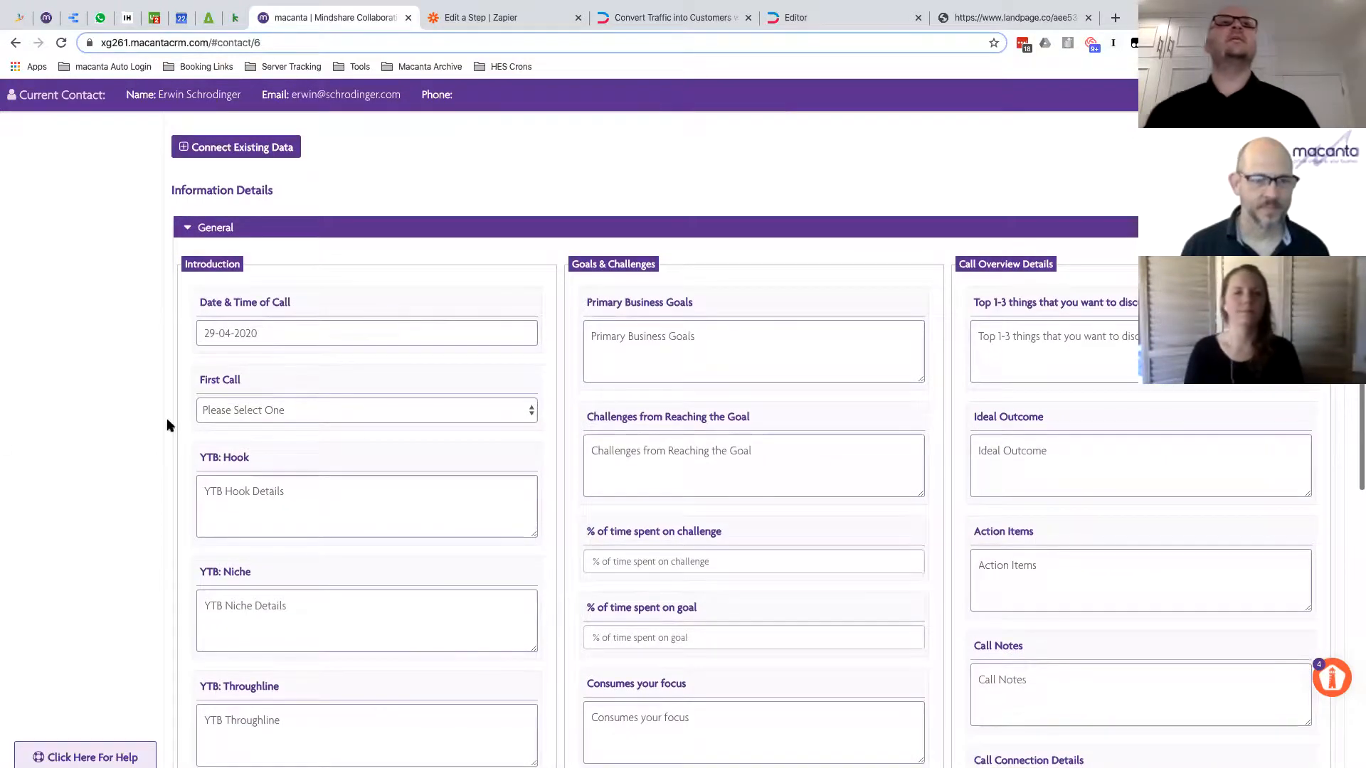
left_click(514, 20)
scroll(358, 491, "down", 3)
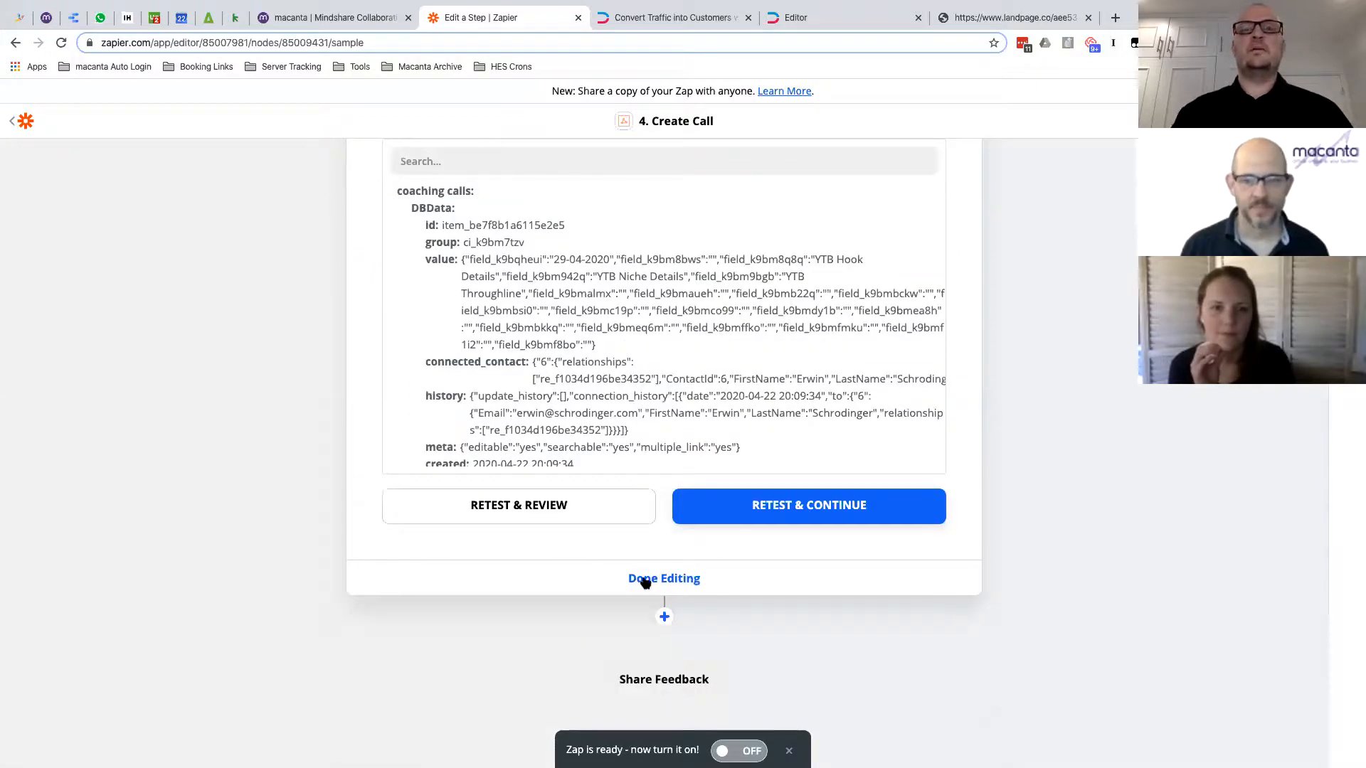
Add a fifth step after Create Call using Webhooks by Zapier with the POST action event
left_click(644, 580)
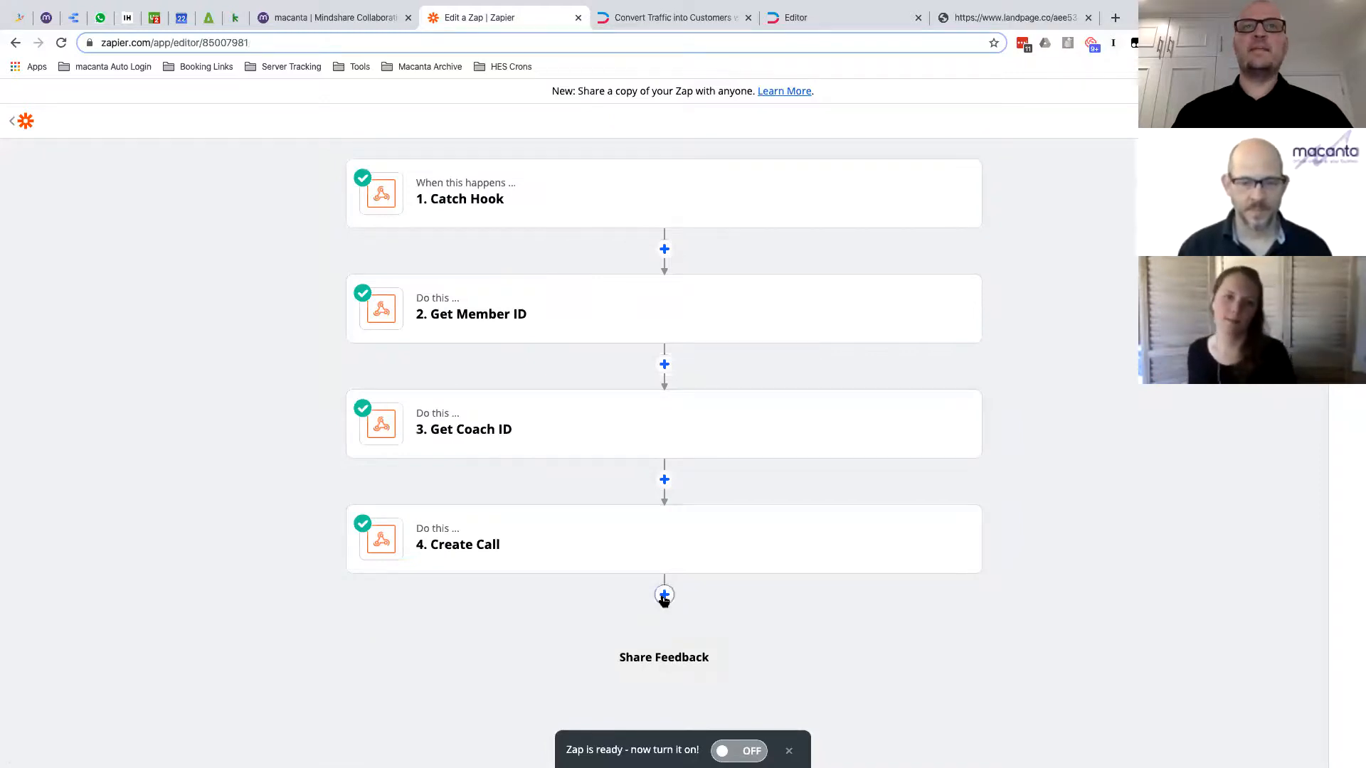
left_click(664, 596)
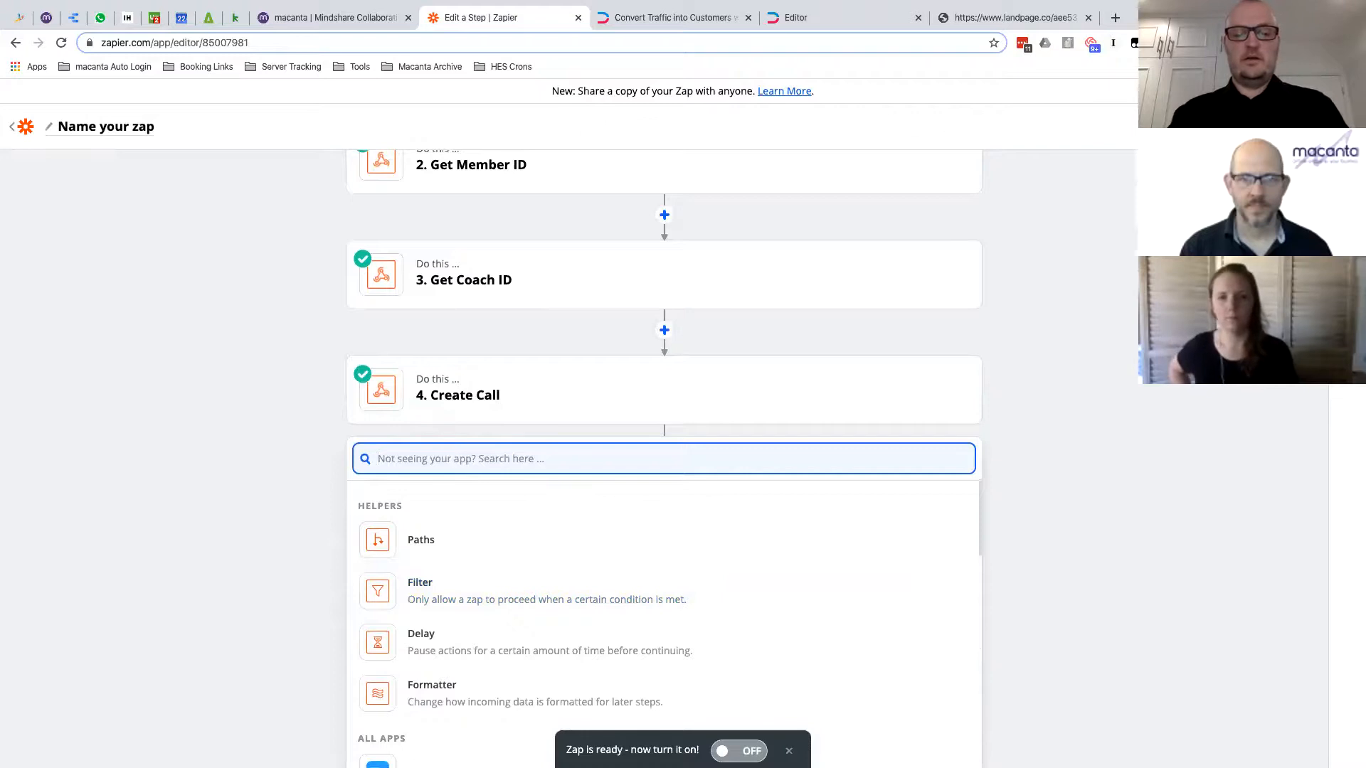
type("web")
left_click(456, 518)
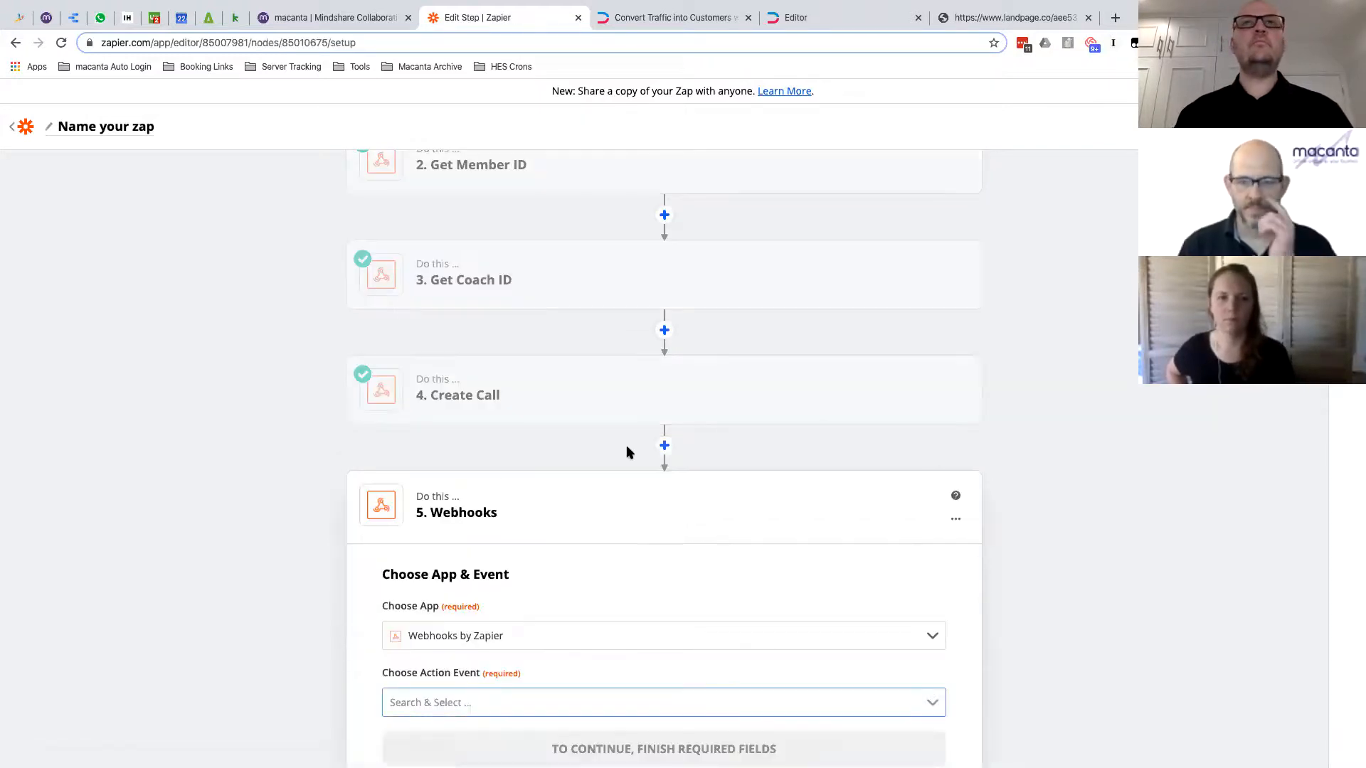
scroll(641, 475, "down", 3)
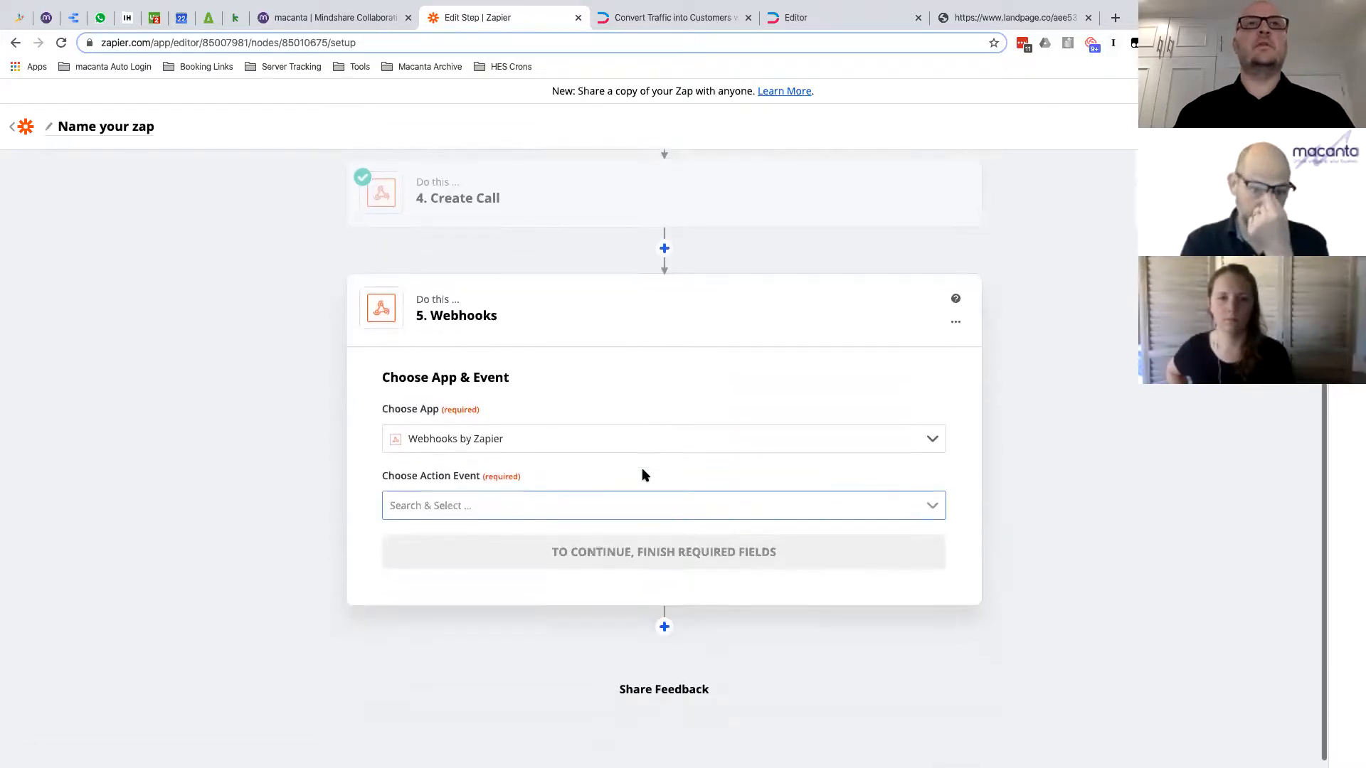
left_click(483, 505)
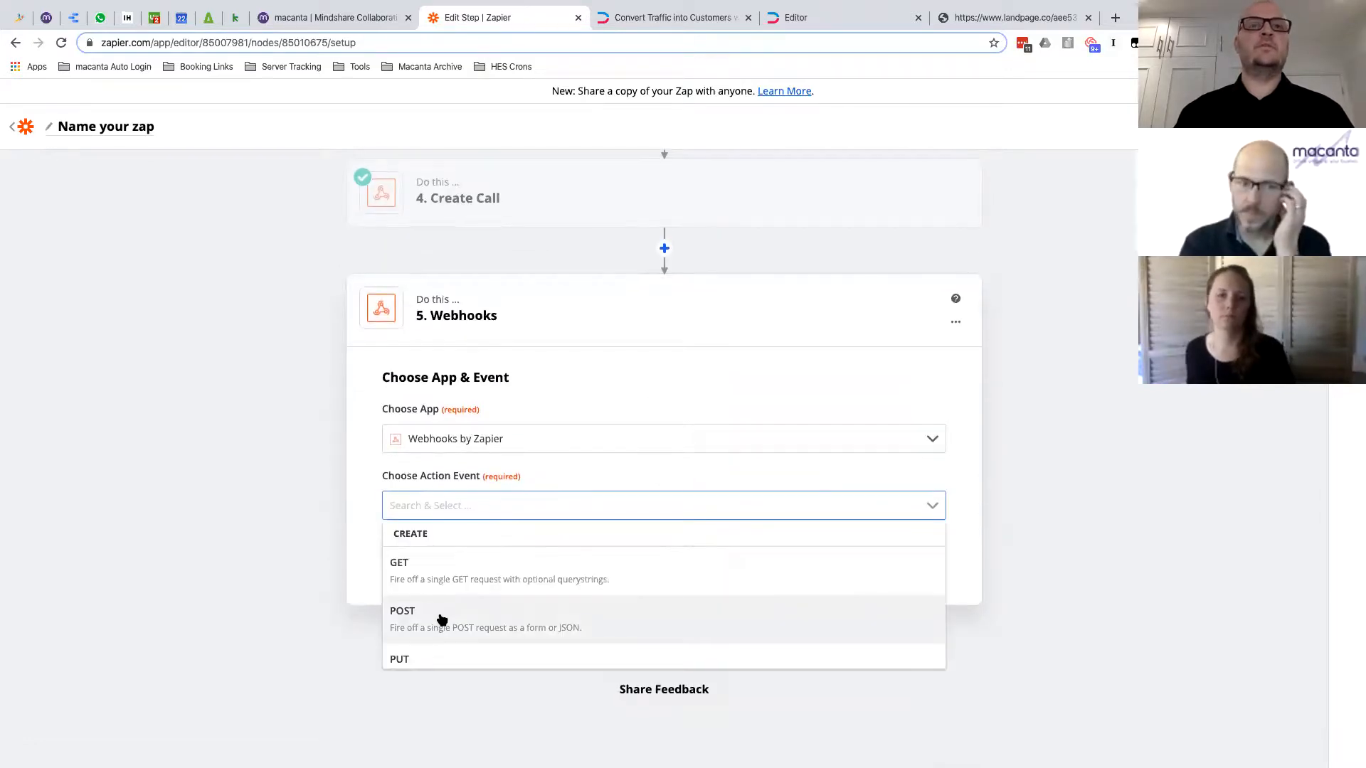
left_click(439, 612)
left_click(567, 556)
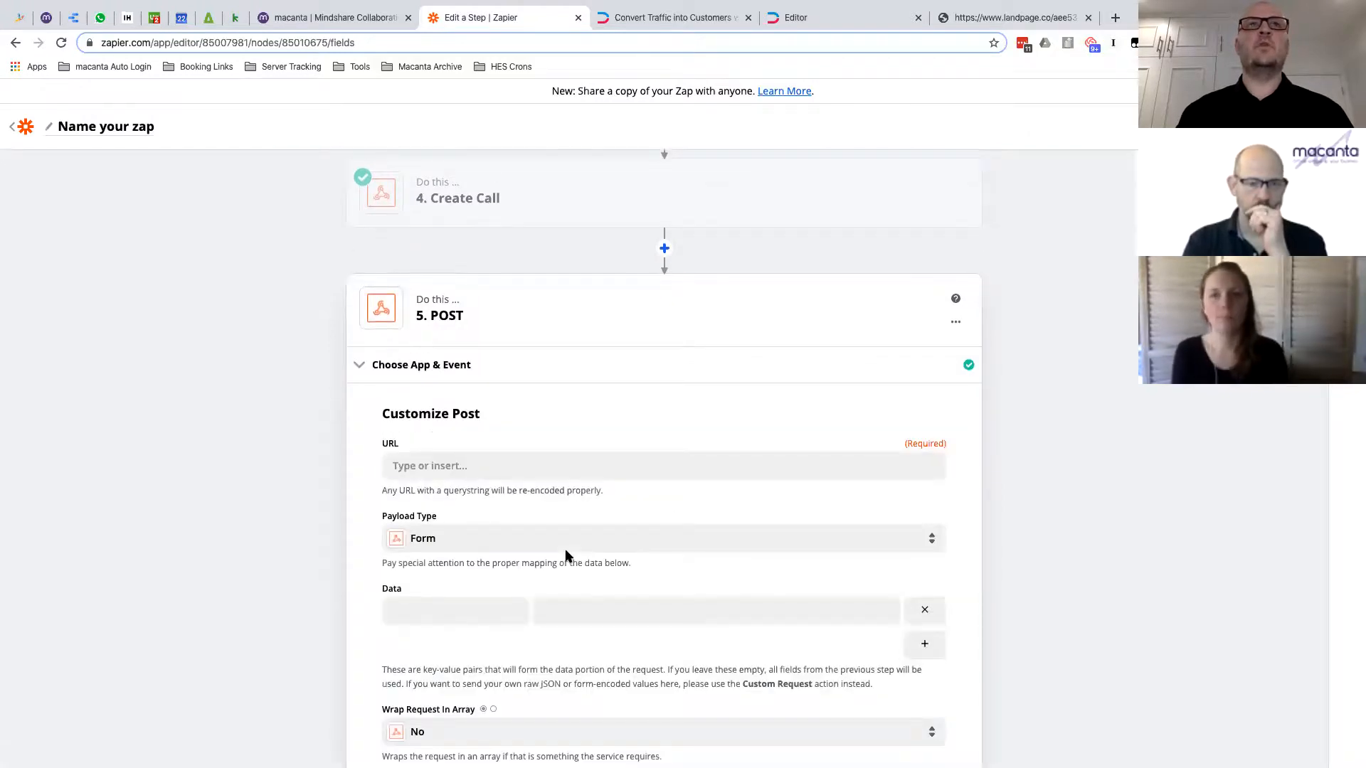
left_click(442, 468)
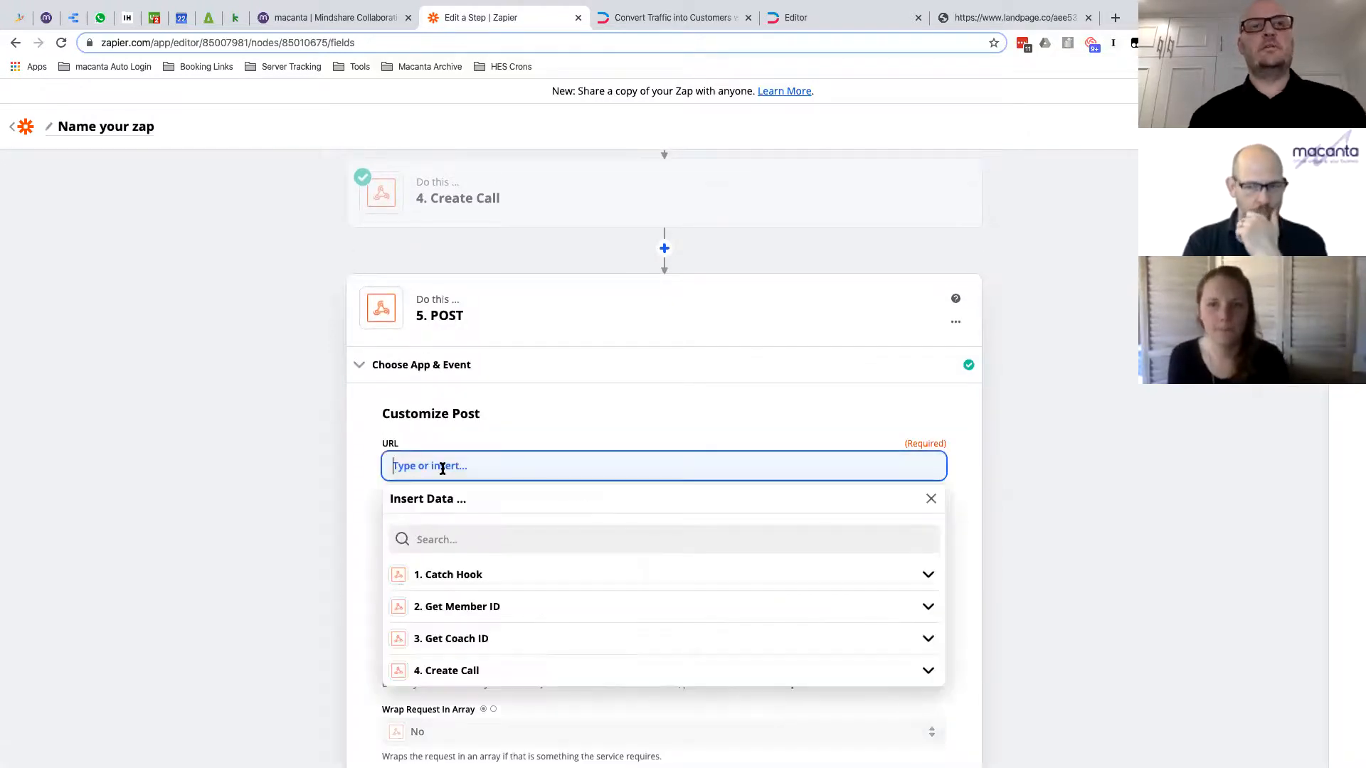
type("https://xx.macantacrm.com")
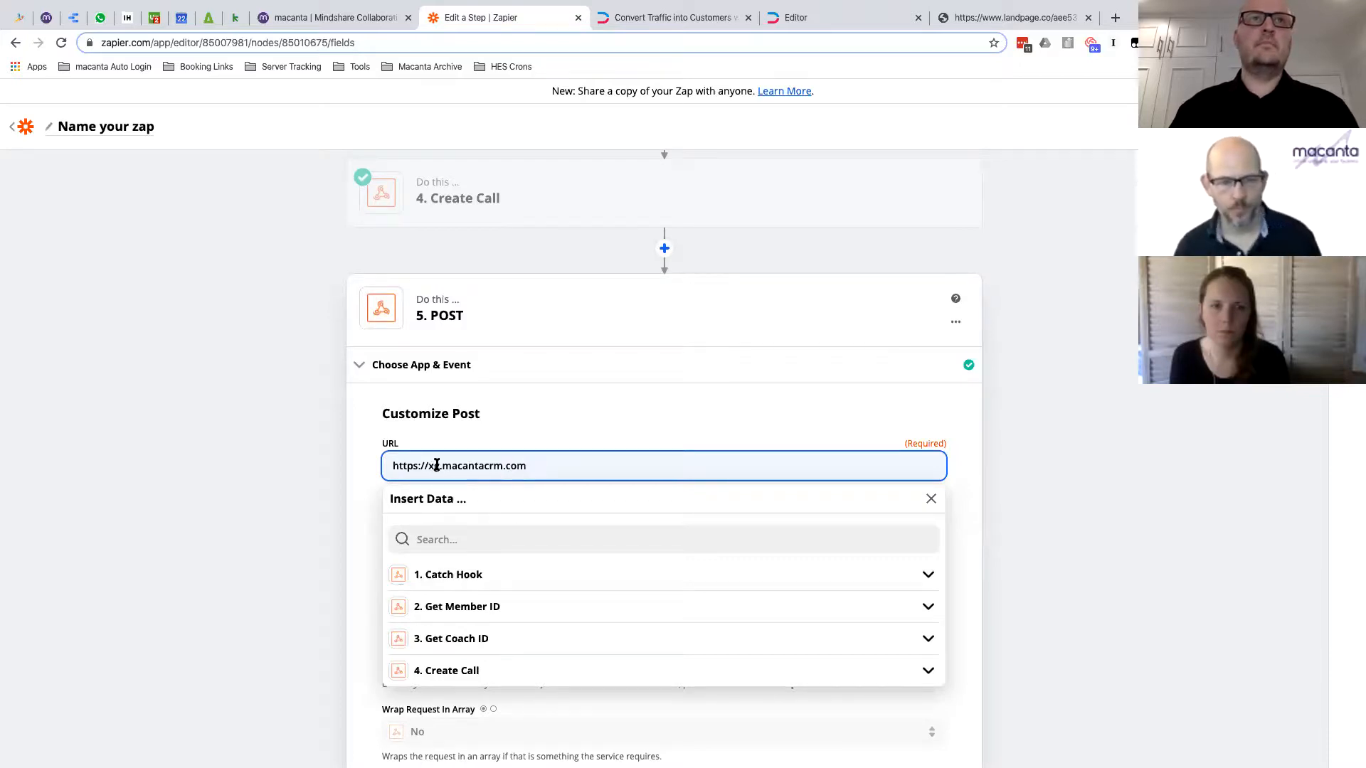
type("261")
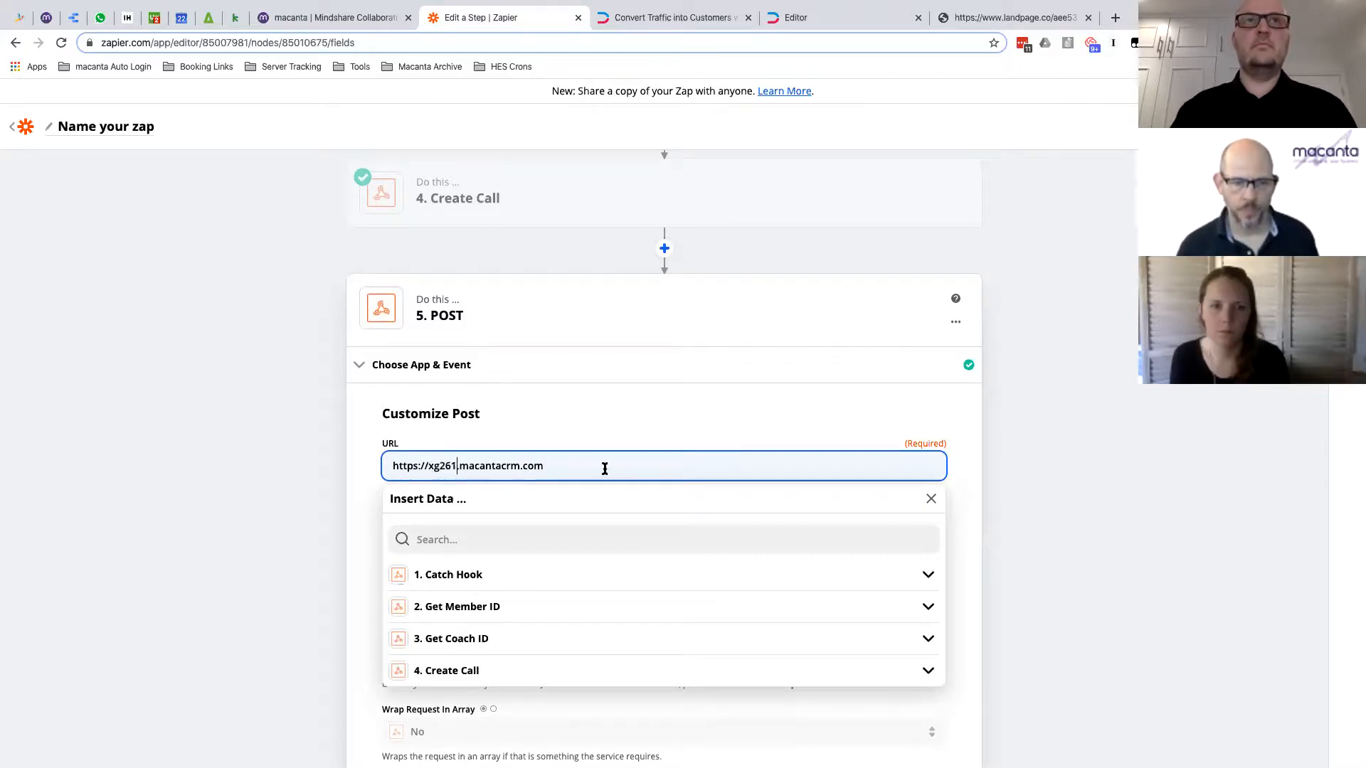
type("/rest/v1")
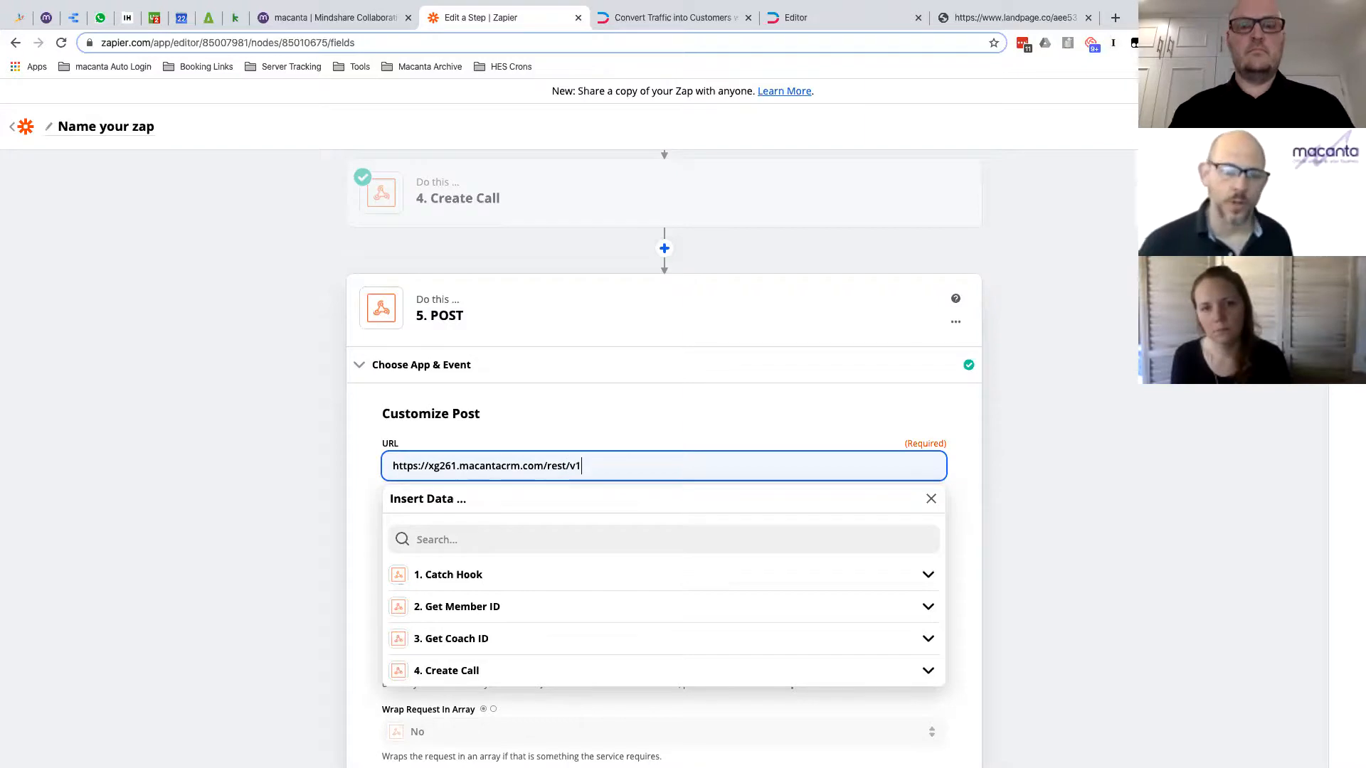
type("/edit")
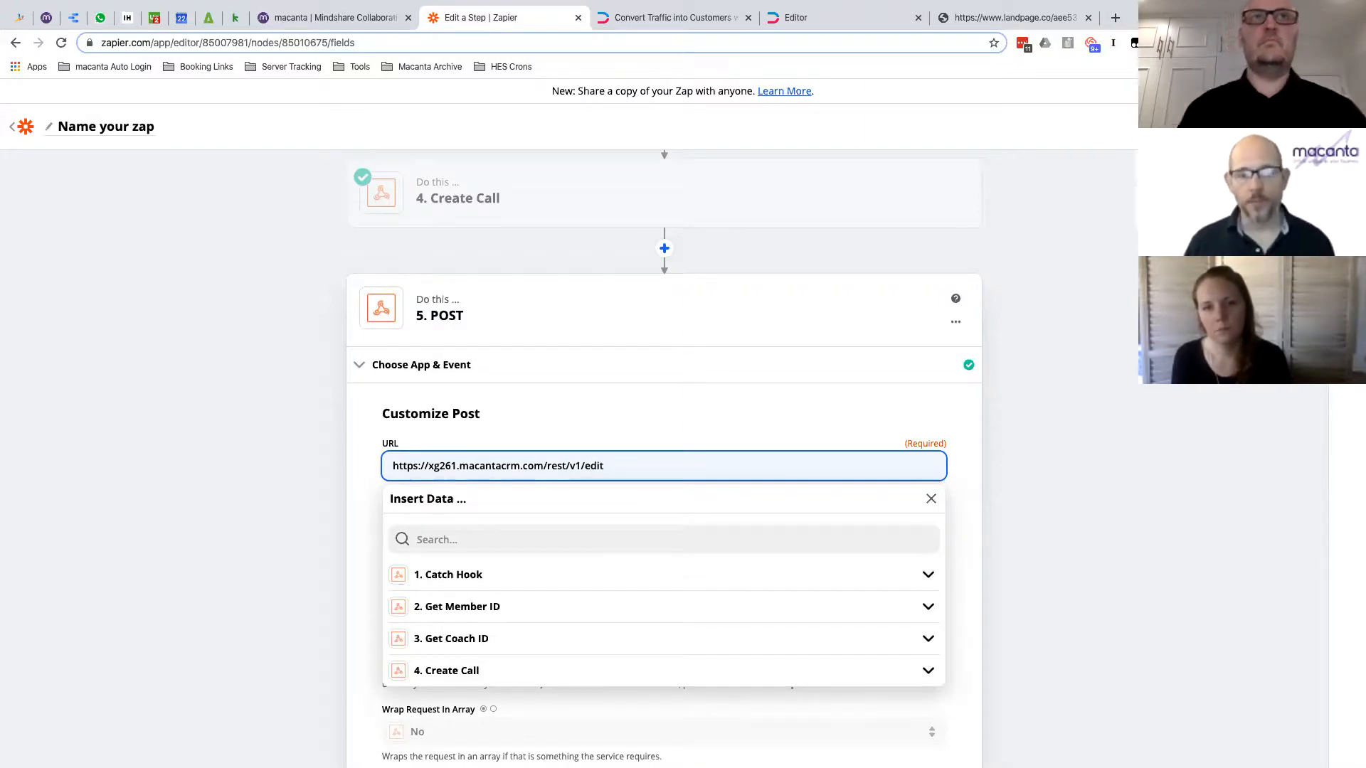
left_click(359, 508)
Change the POST step's Payload Type from Form to Json
scroll(360, 506, "down", 3)
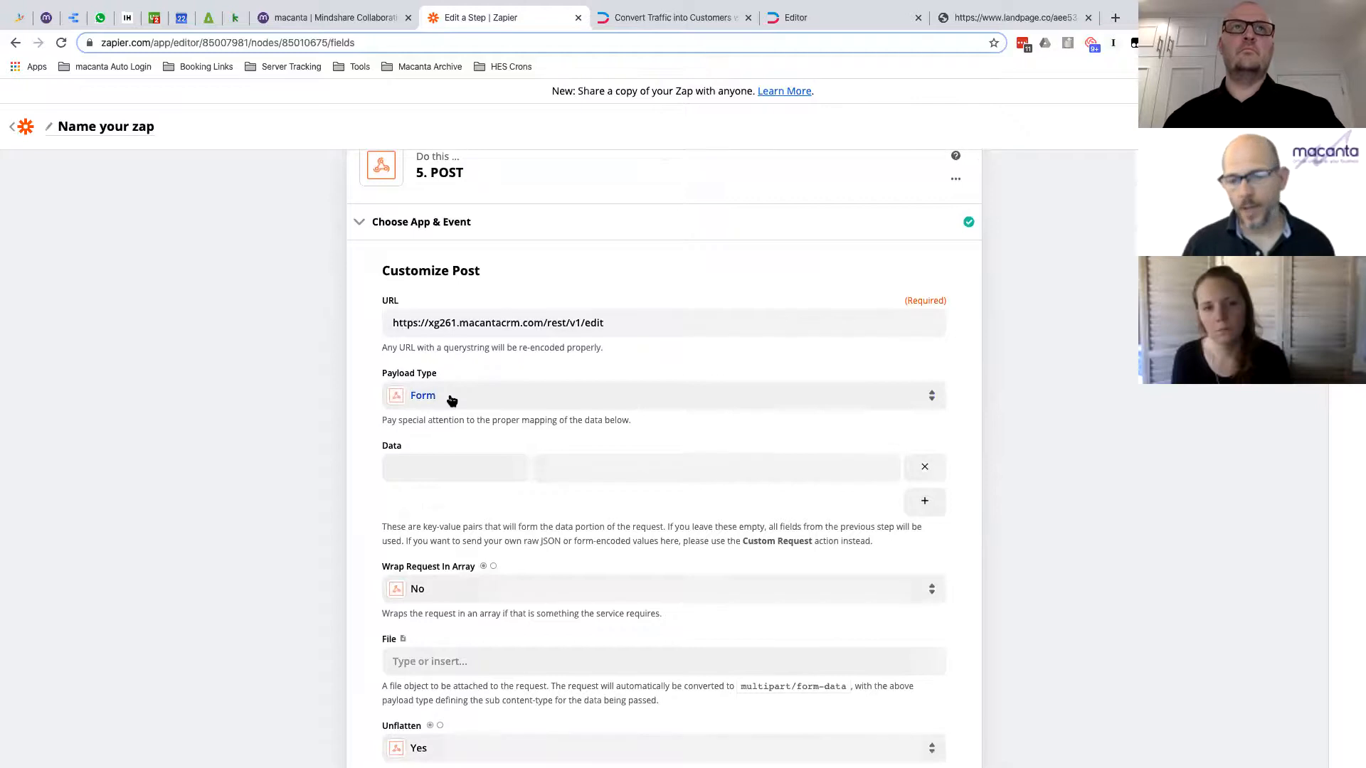
left_click(458, 404)
left_click(432, 556)
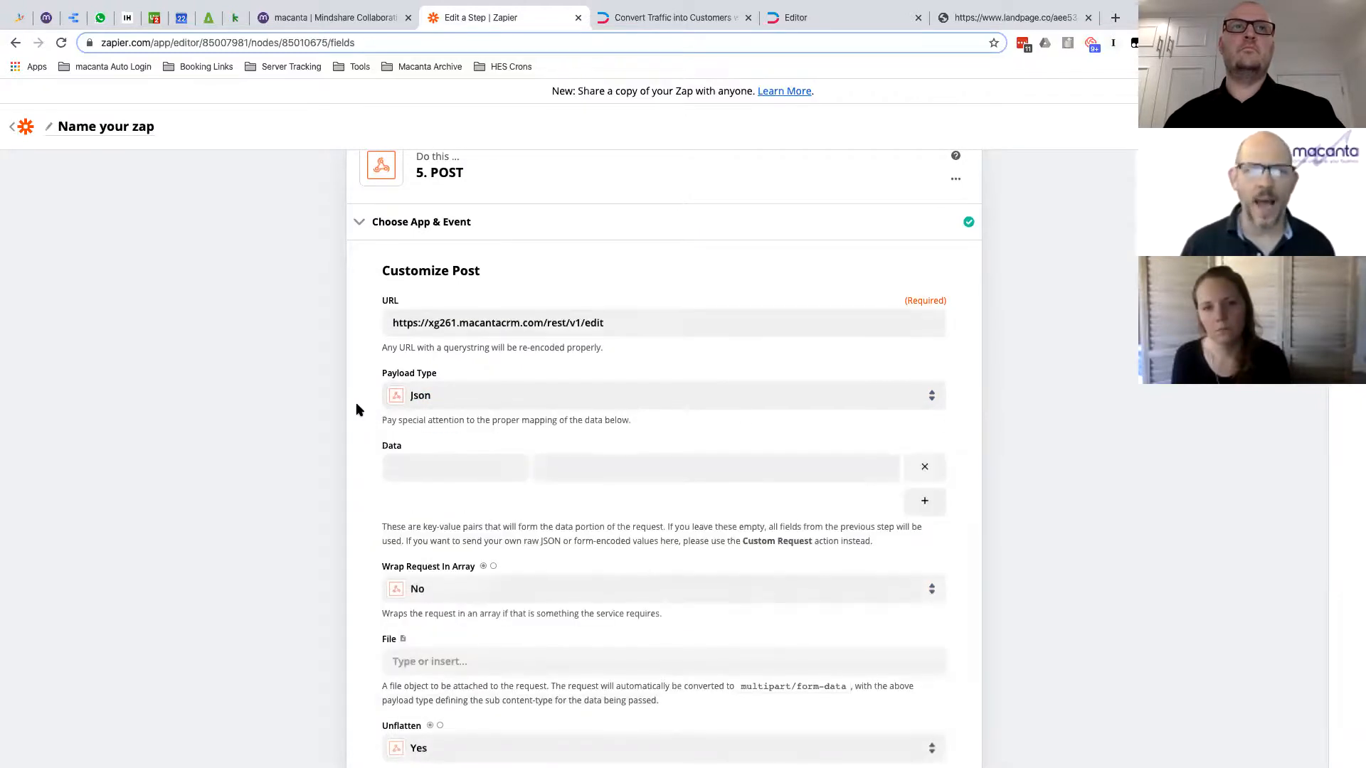
scroll(358, 410, "down", 2)
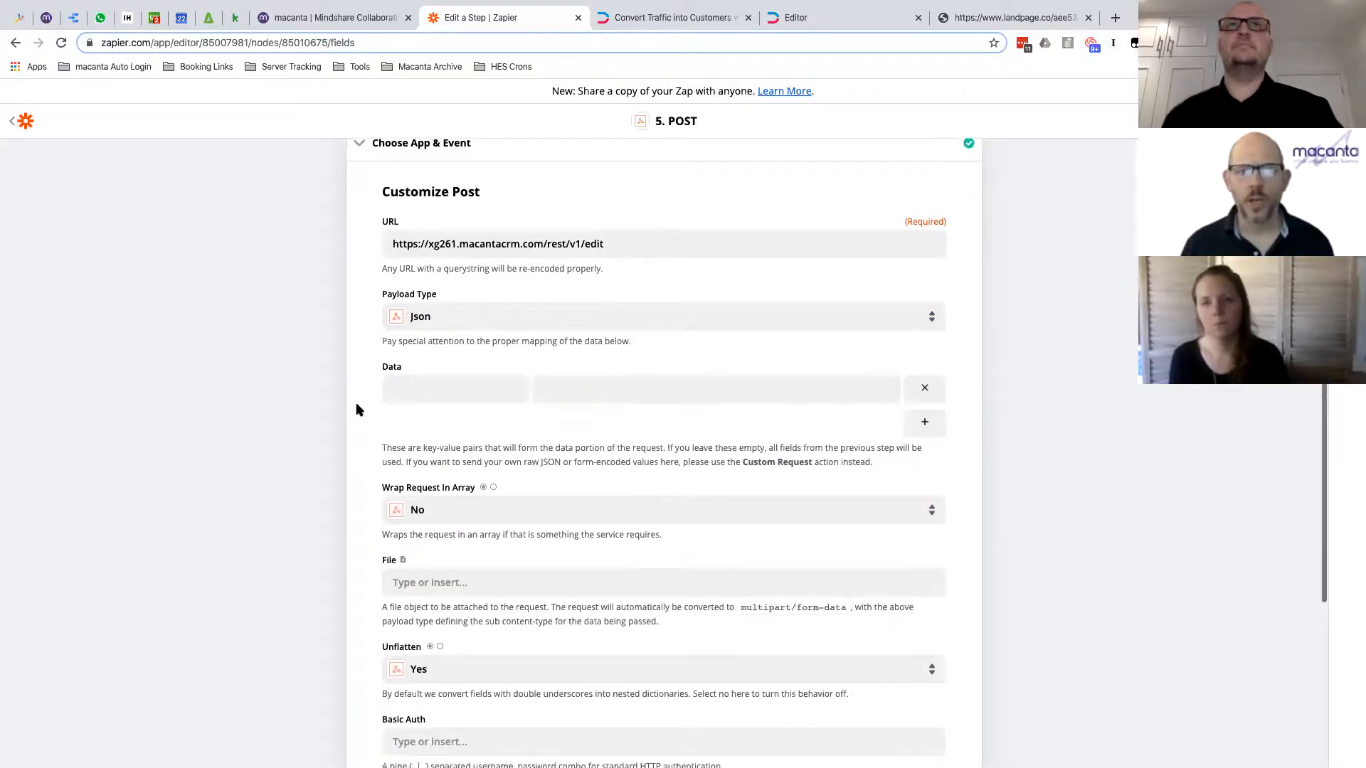
left_click(475, 388)
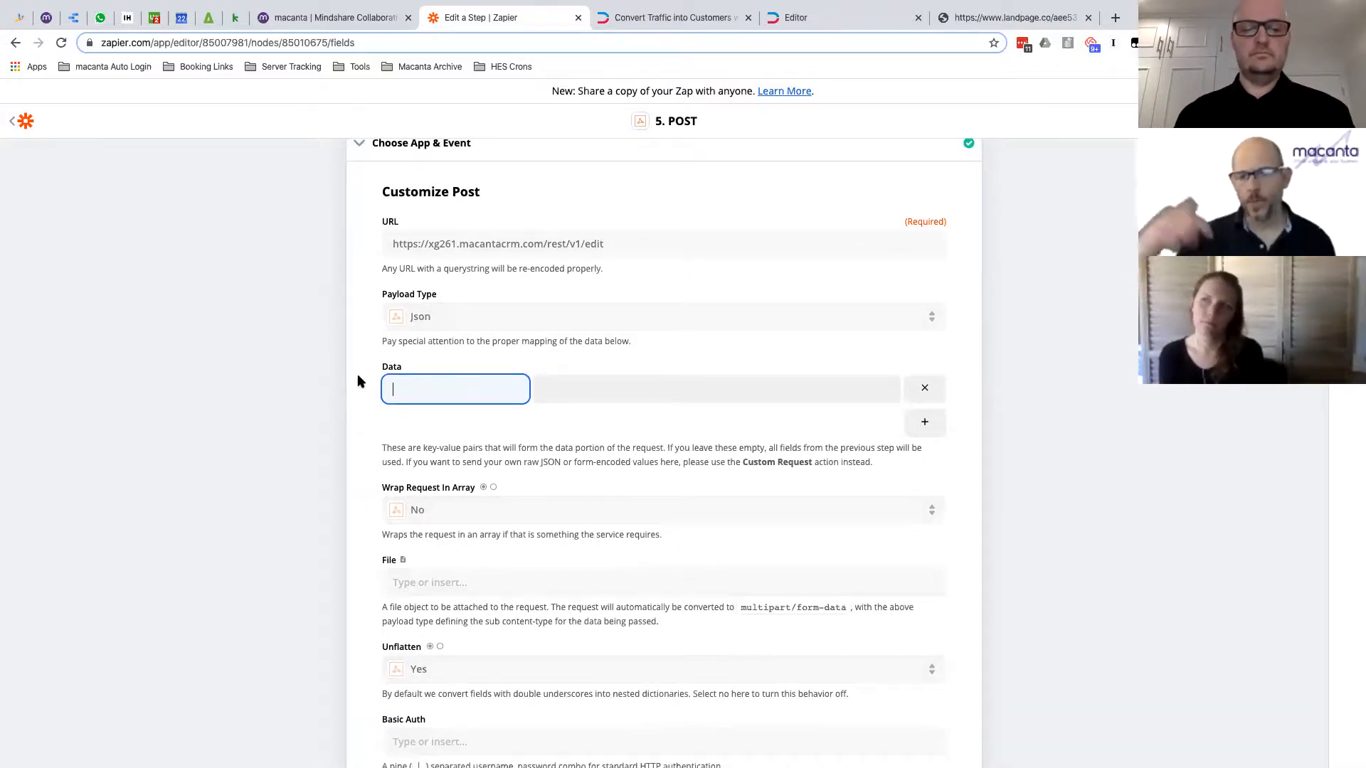
Add data keys contactId, connected_group, connected_relationship, api_key and cd_guid, one row each
type("tactId")
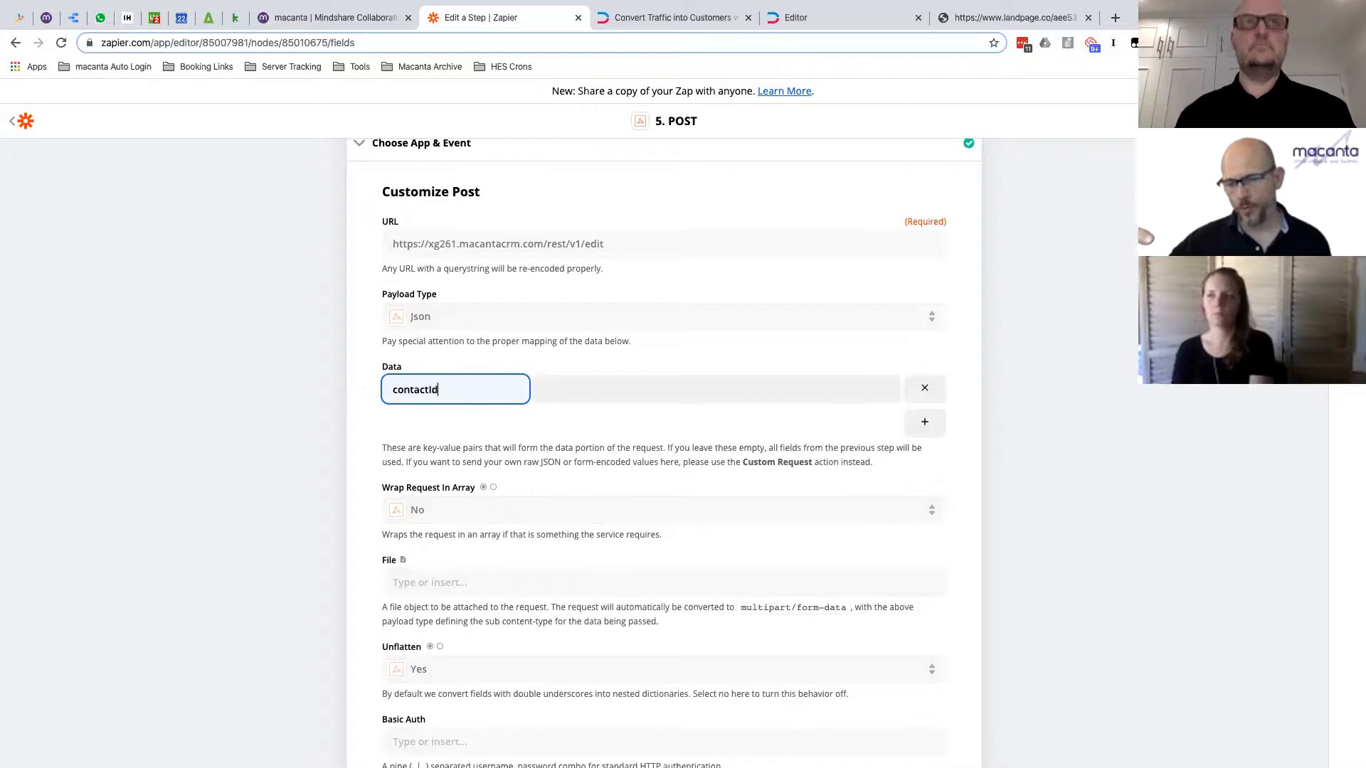
left_click(925, 422)
left_click(455, 422)
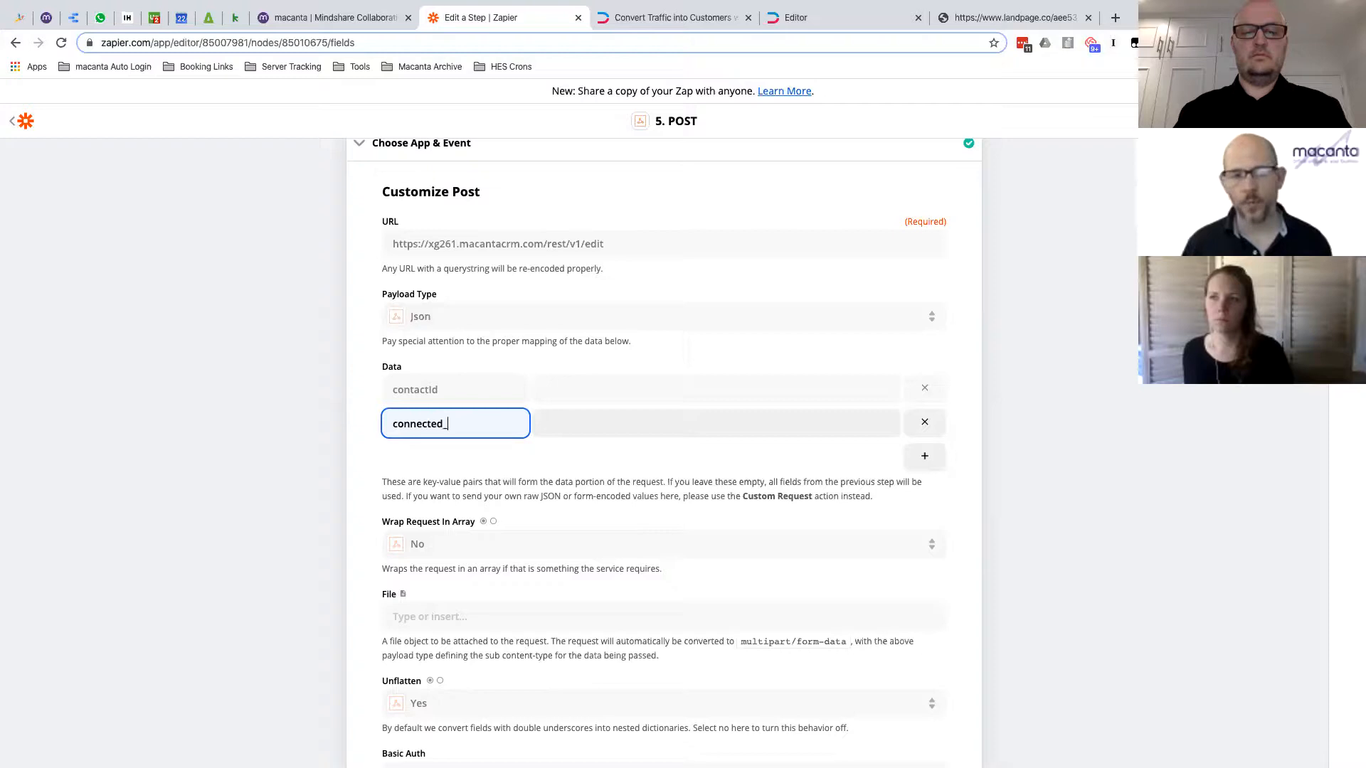
left_click(925, 456)
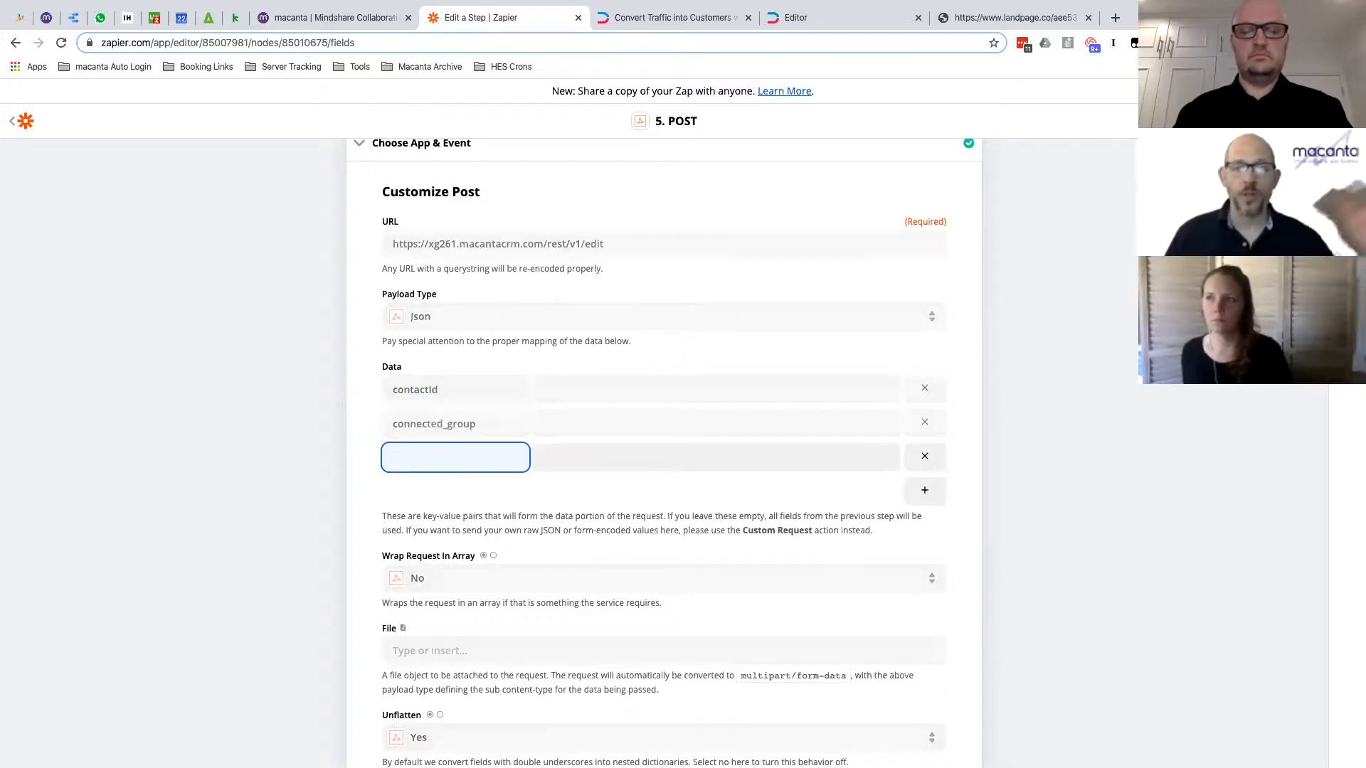
type("connected_r")
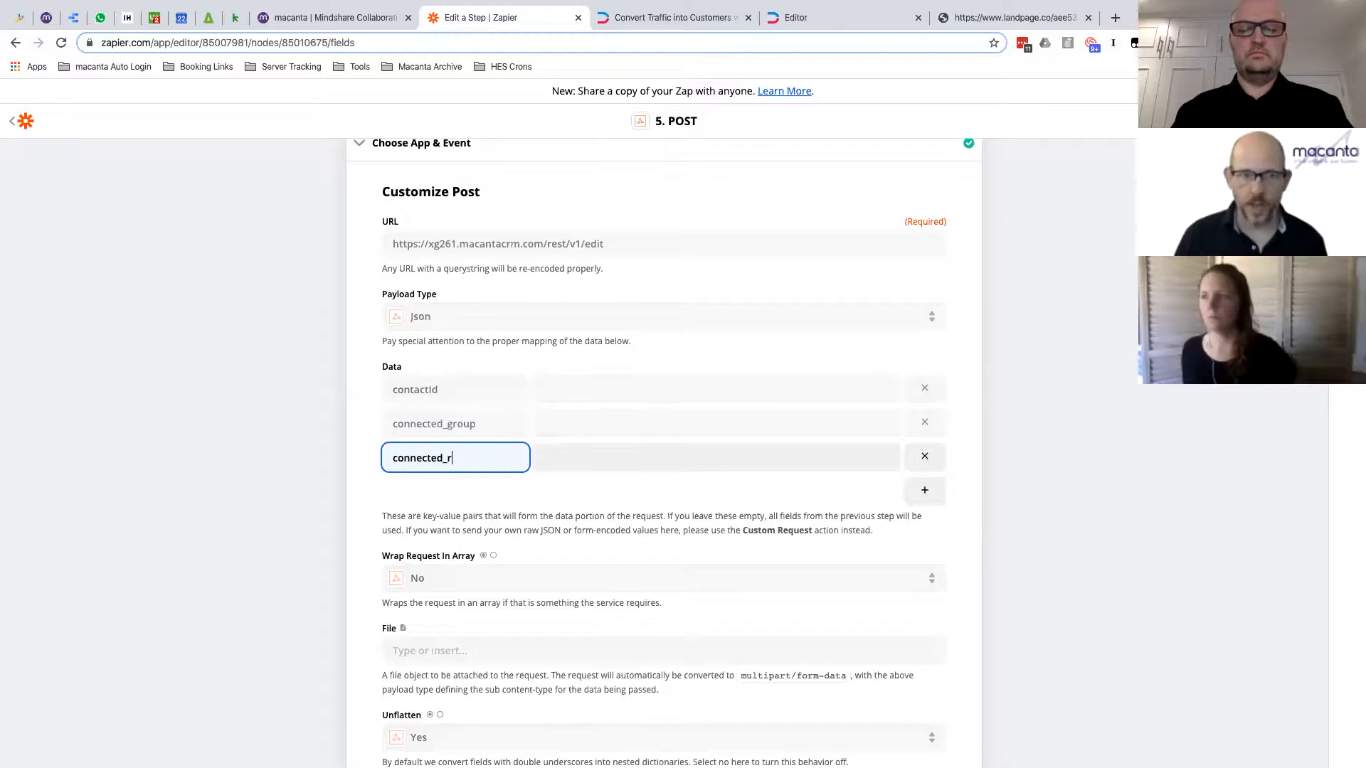
type("elationship")
left_click(924, 491)
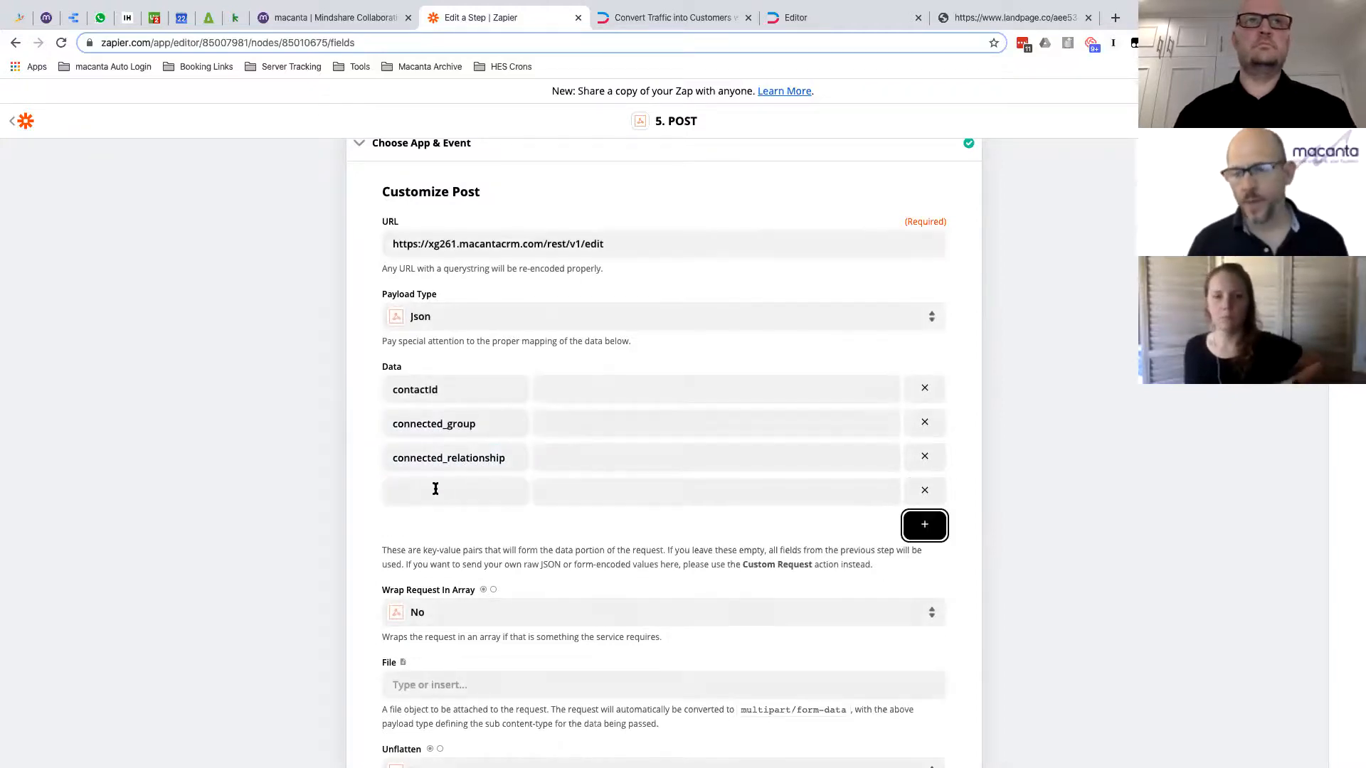
left_click(435, 489)
type("api_k")
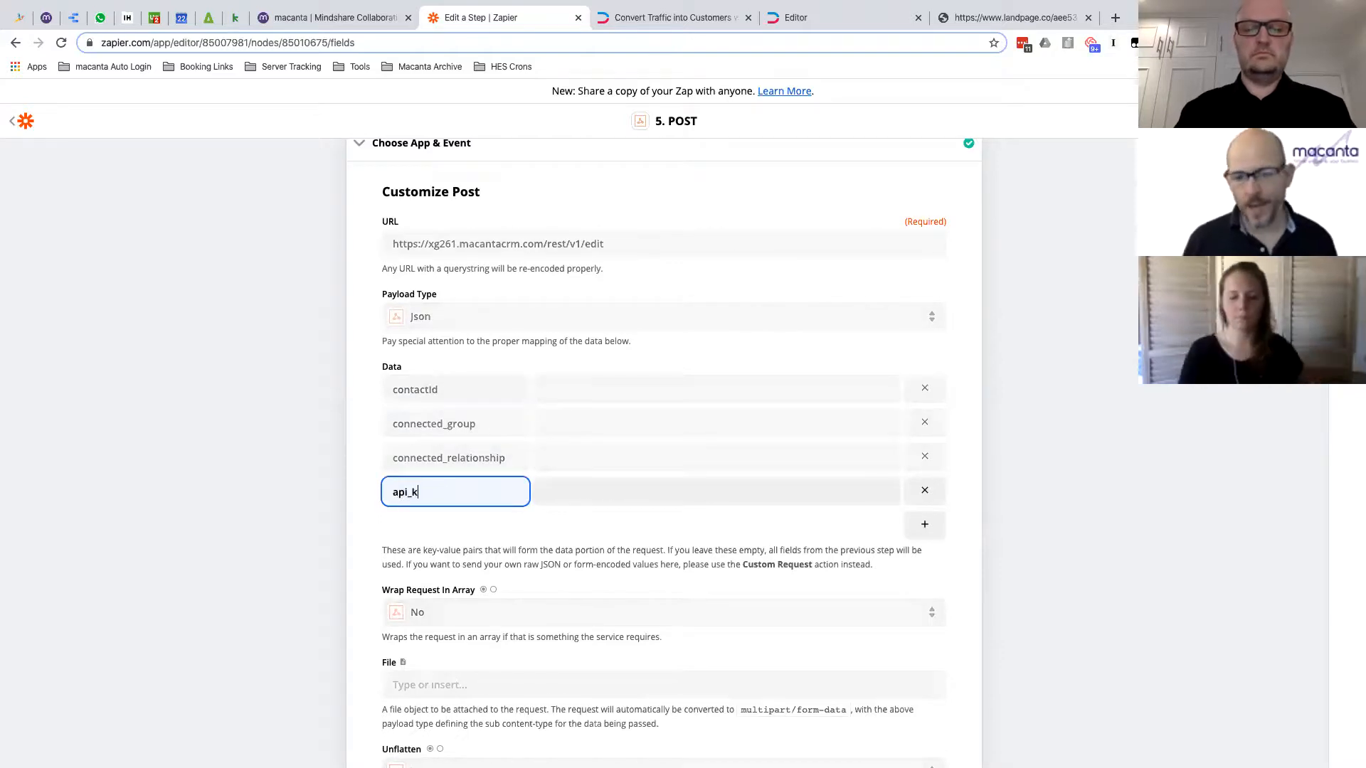
type("ey")
left_click(924, 525)
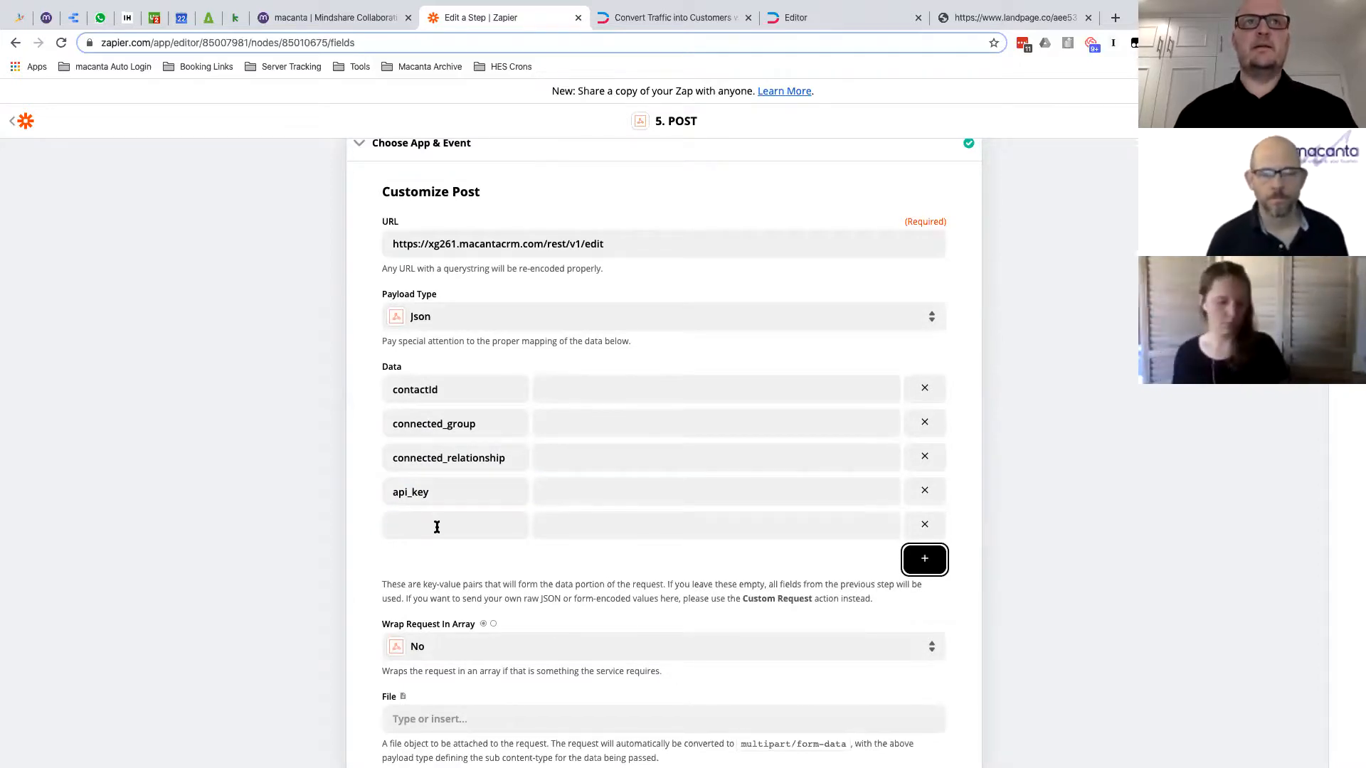
left_click(437, 526)
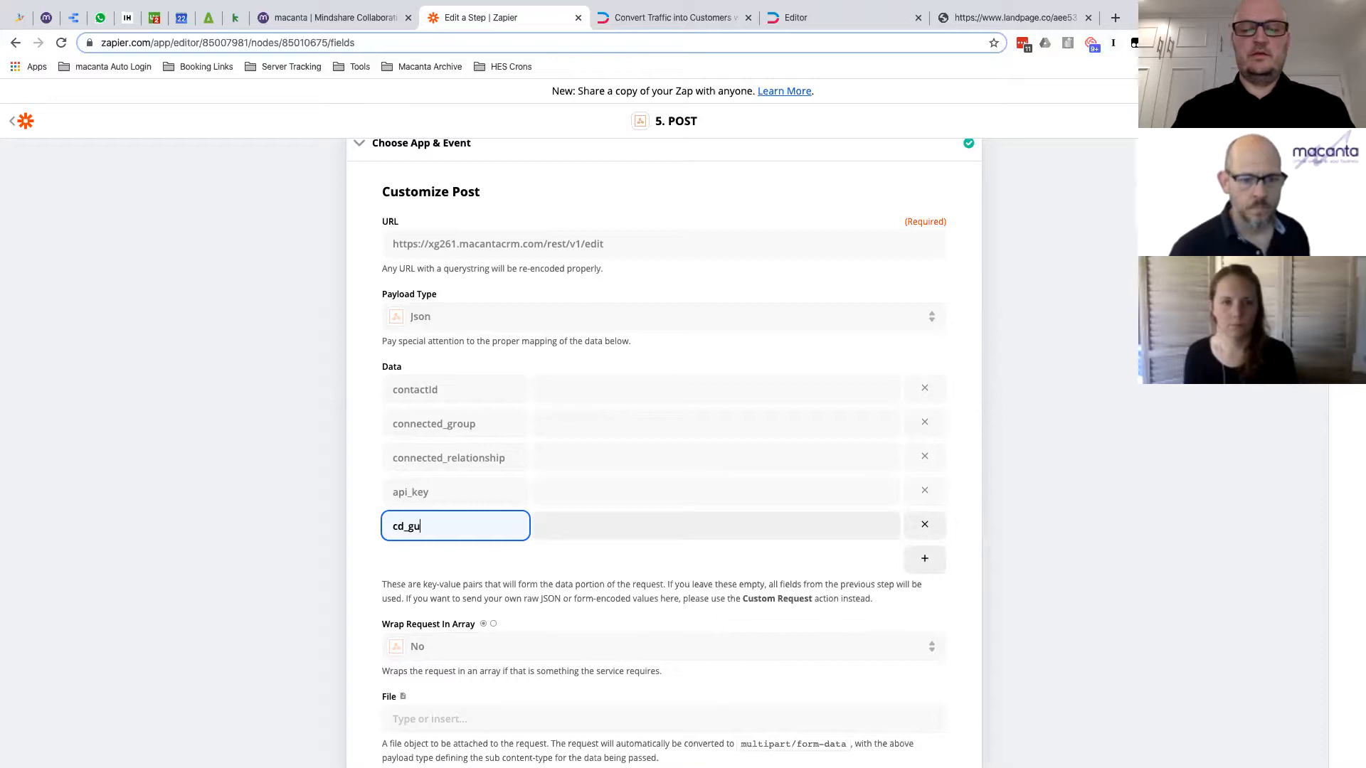
left_click(608, 576)
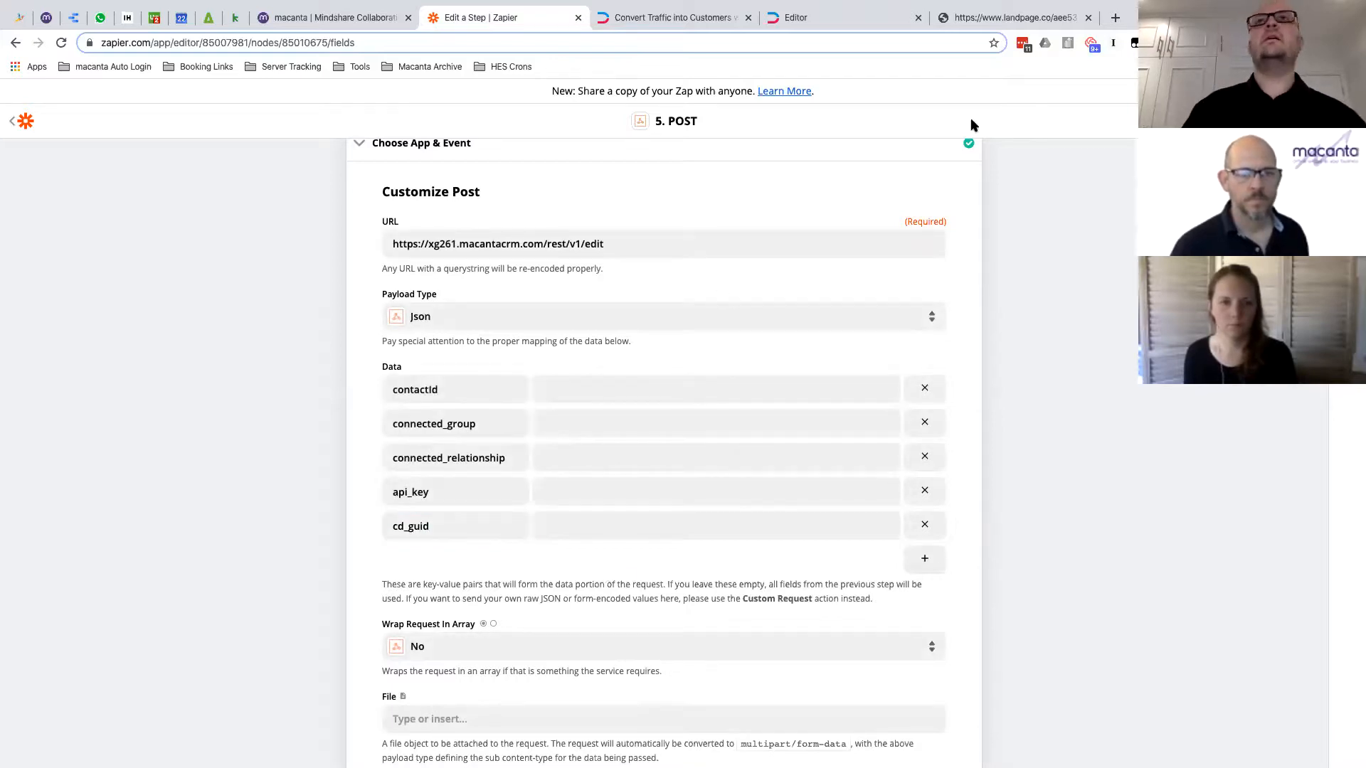
Paste the saved API key into api_key and map contactId to the coach's Contact ID
mouse_move(976, 5)
left_click(1028, 9)
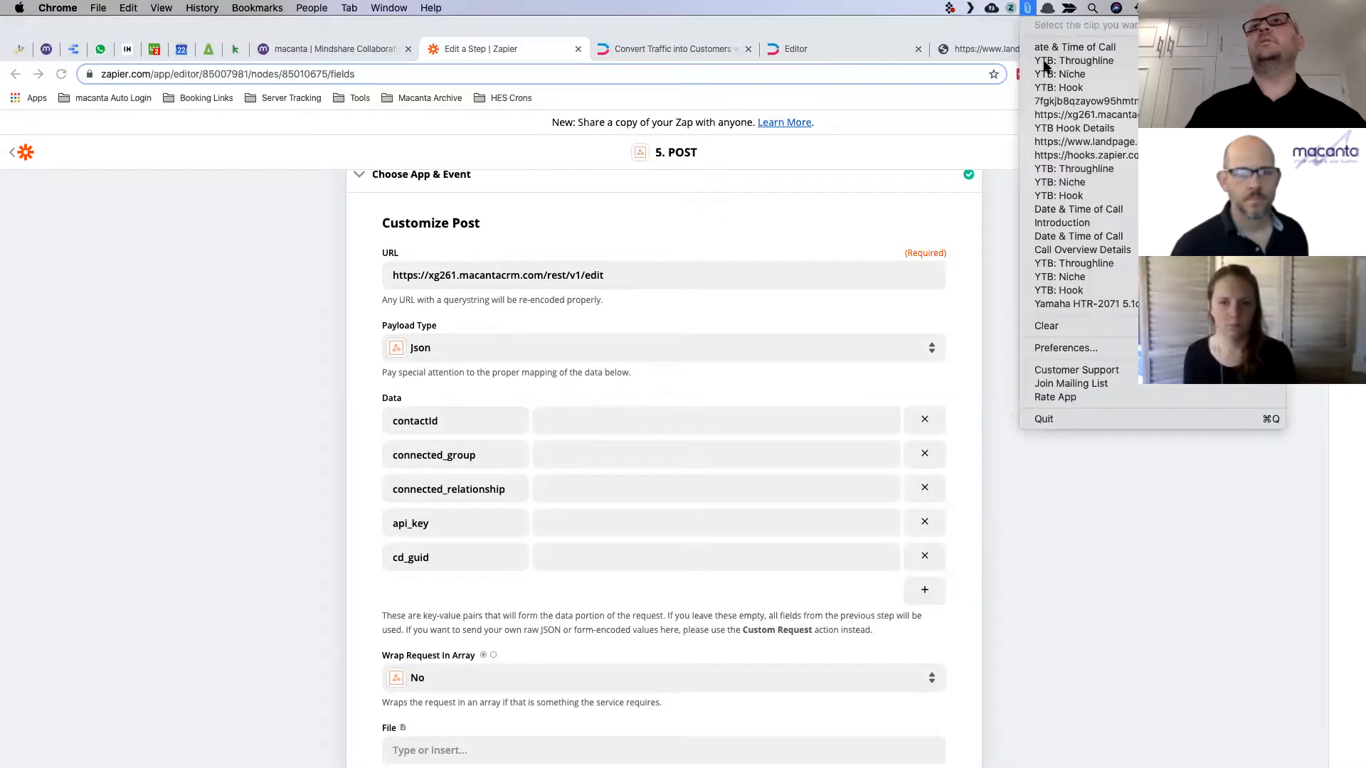
left_click(1051, 102)
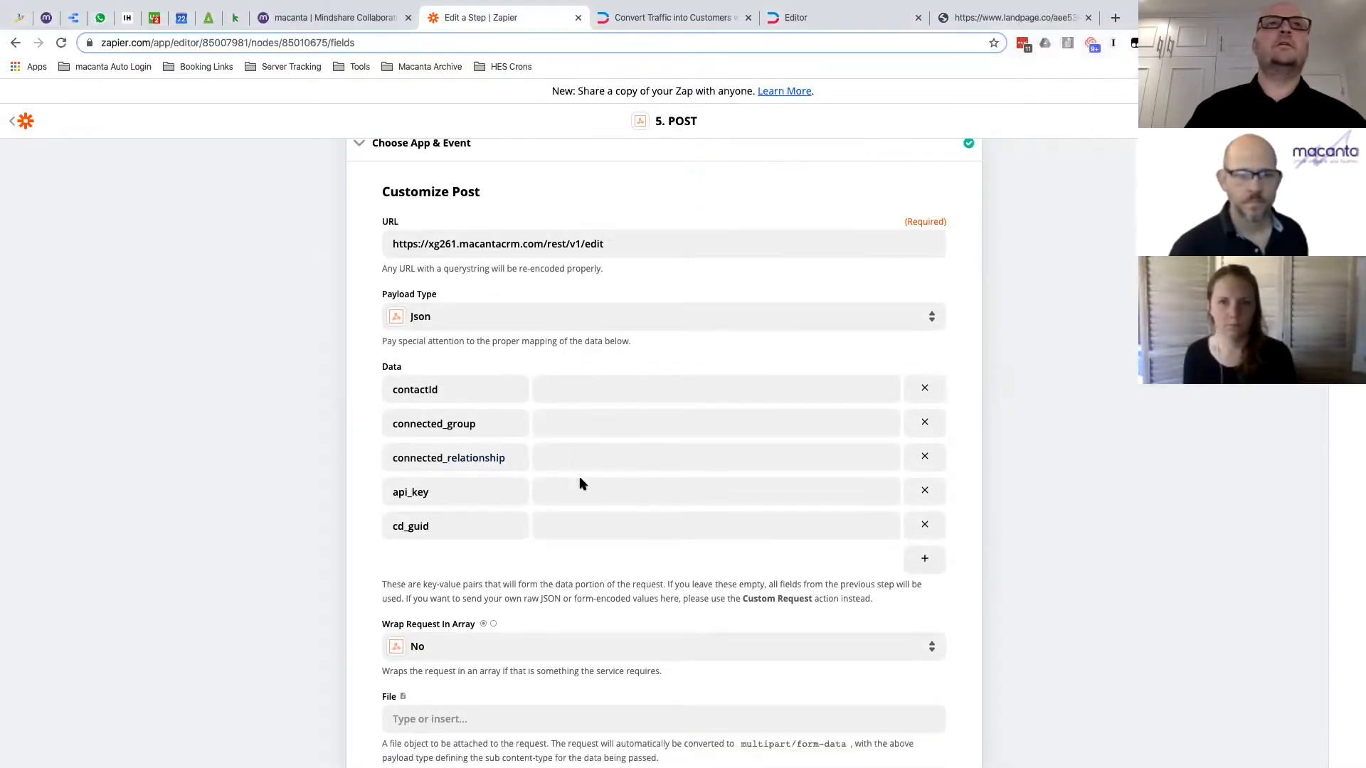
left_click(581, 489)
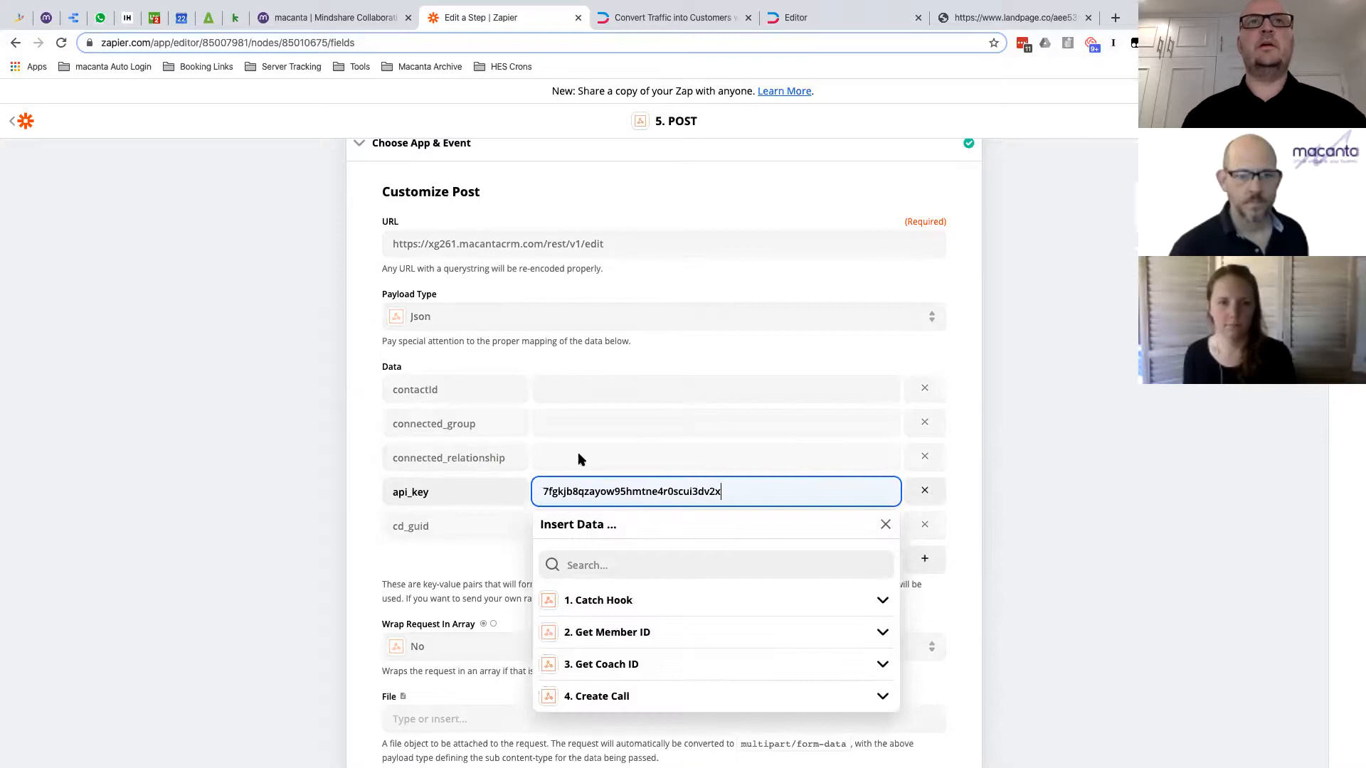
left_click(568, 389)
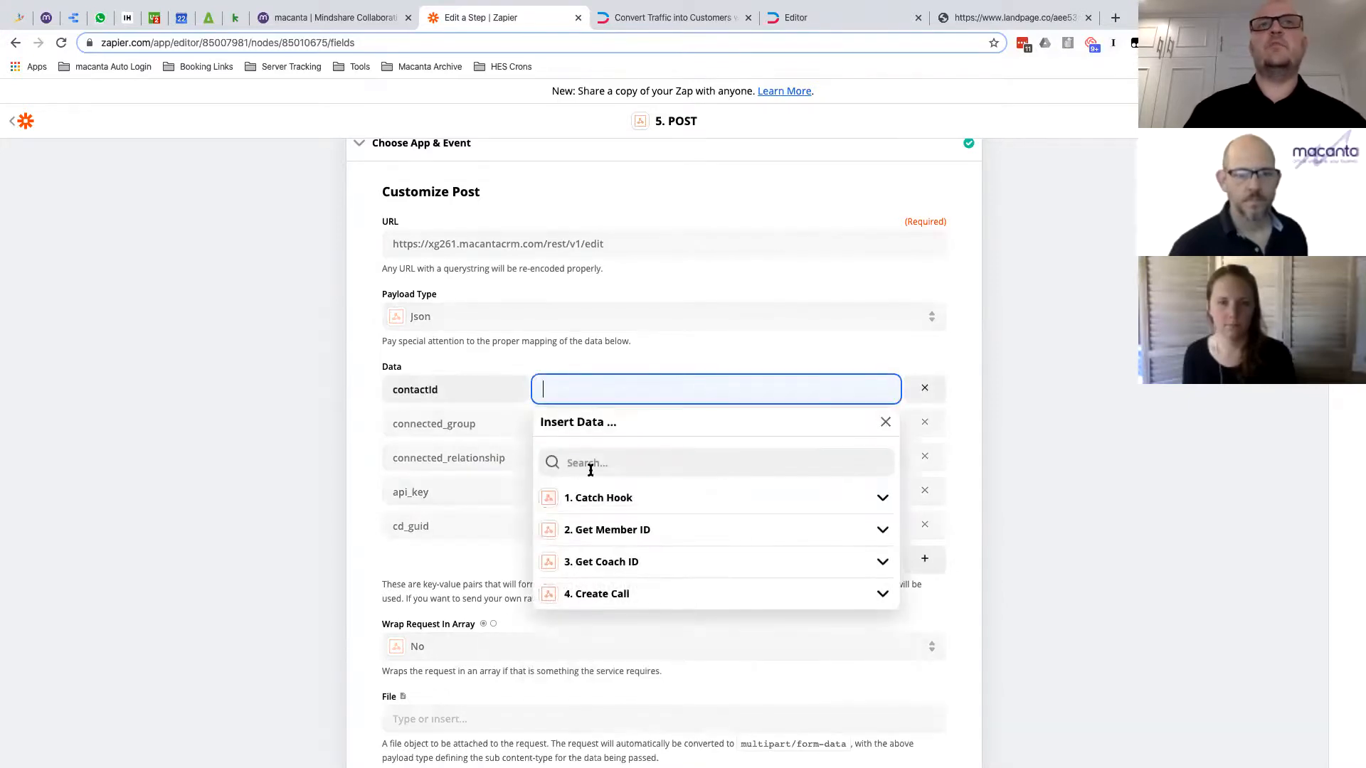
left_click(596, 563)
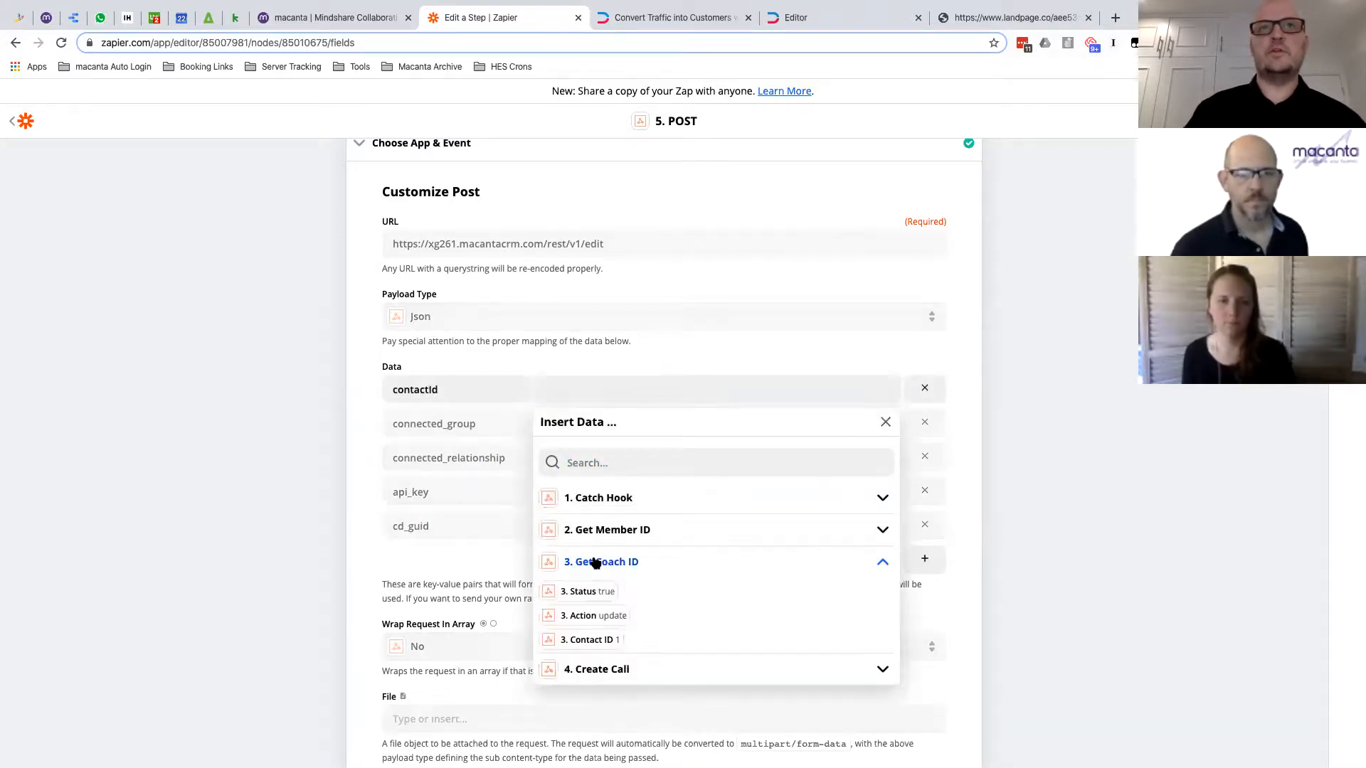
left_click(591, 640)
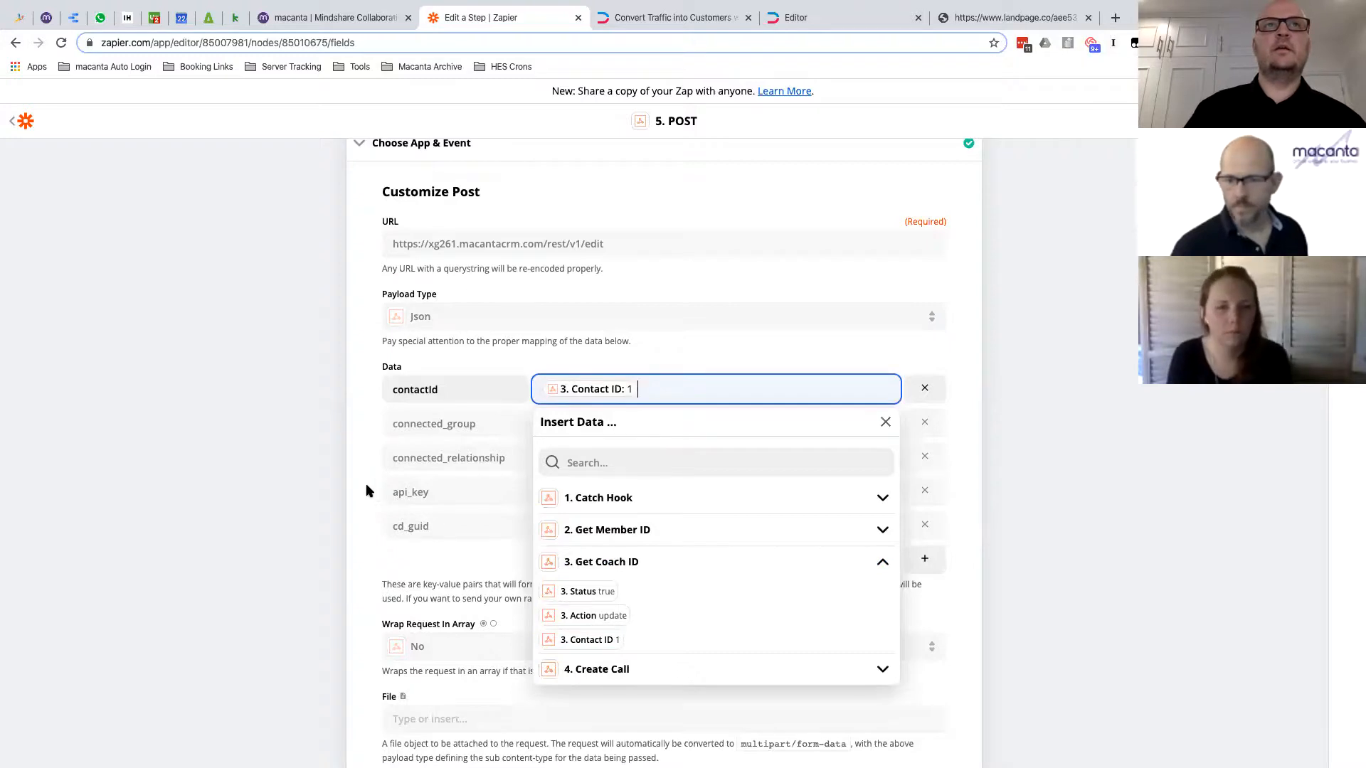
Set connected_group to 'Coaching Calls' and connected_relationship to 'Coach'
left_click(562, 425)
type("C")
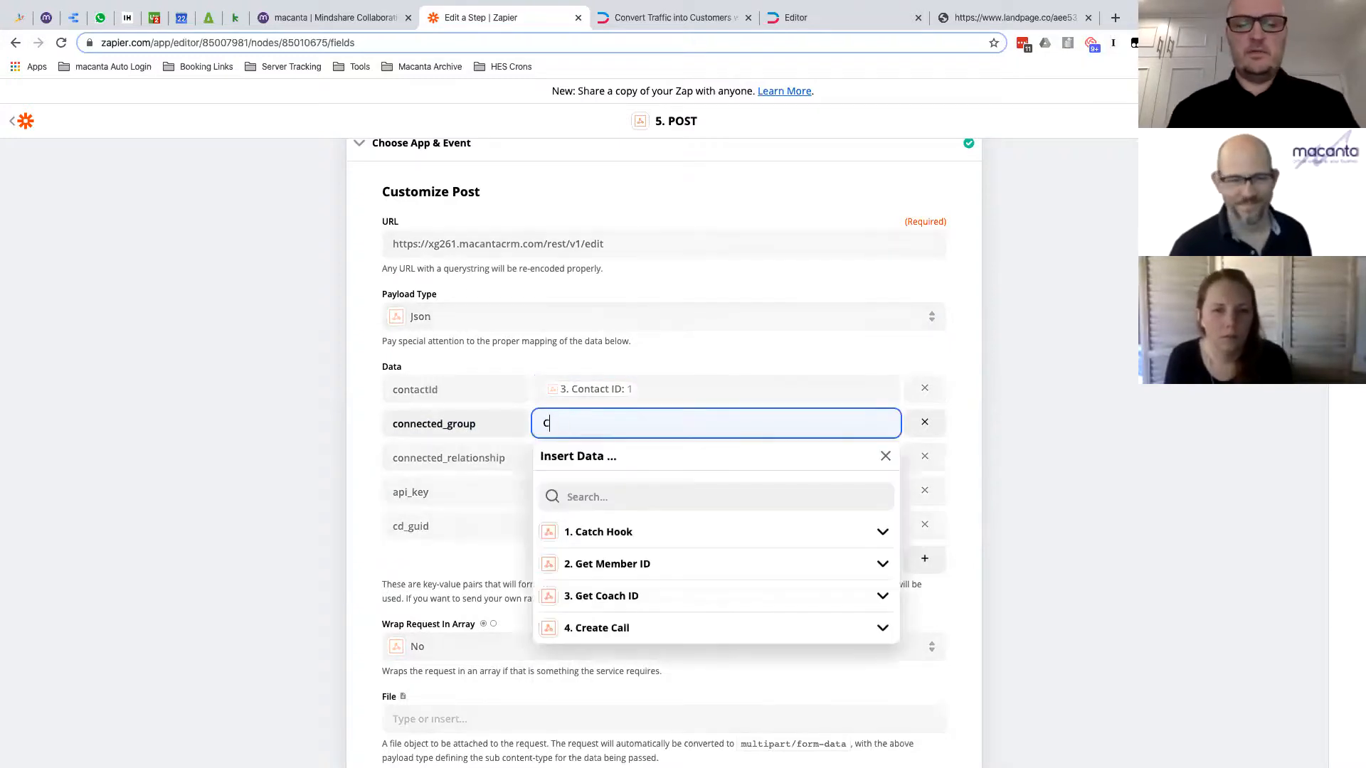
type("oaching Calls")
left_click(472, 437)
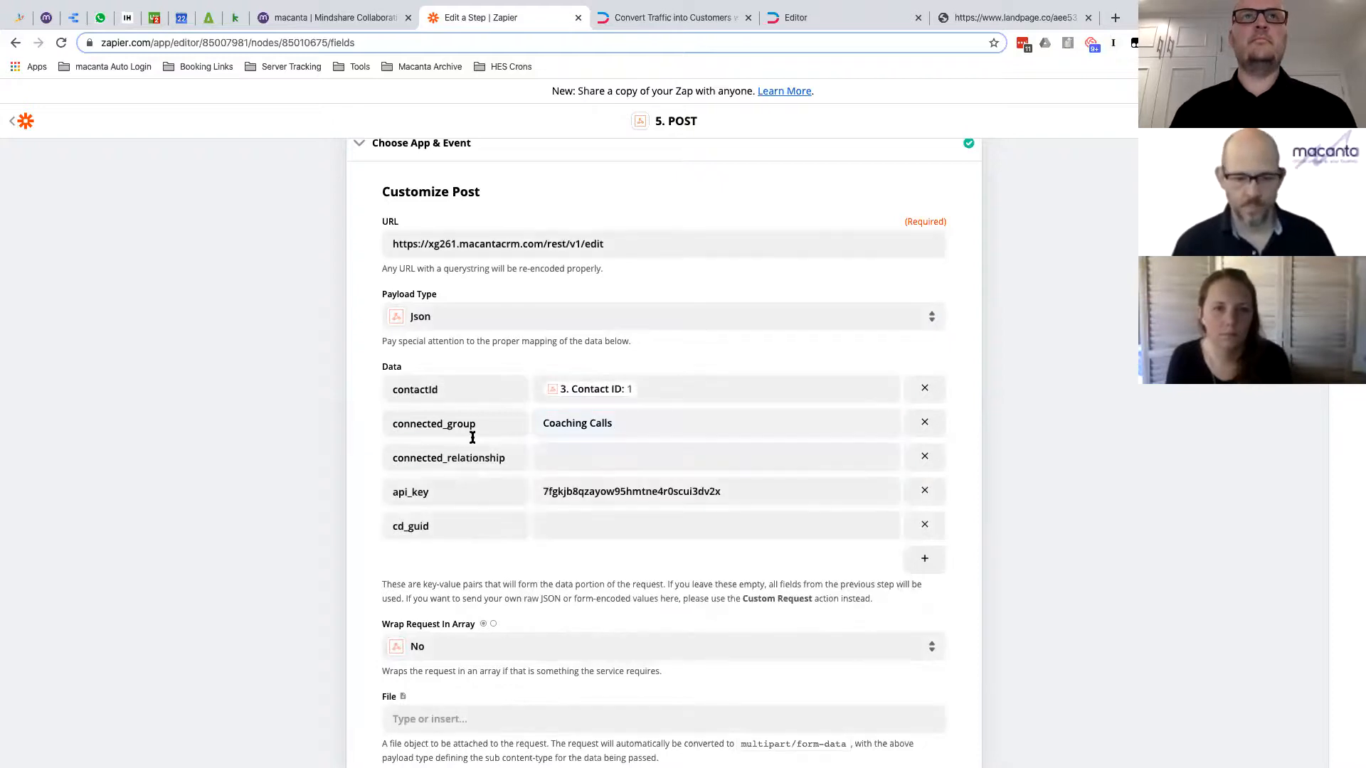
left_click(576, 456)
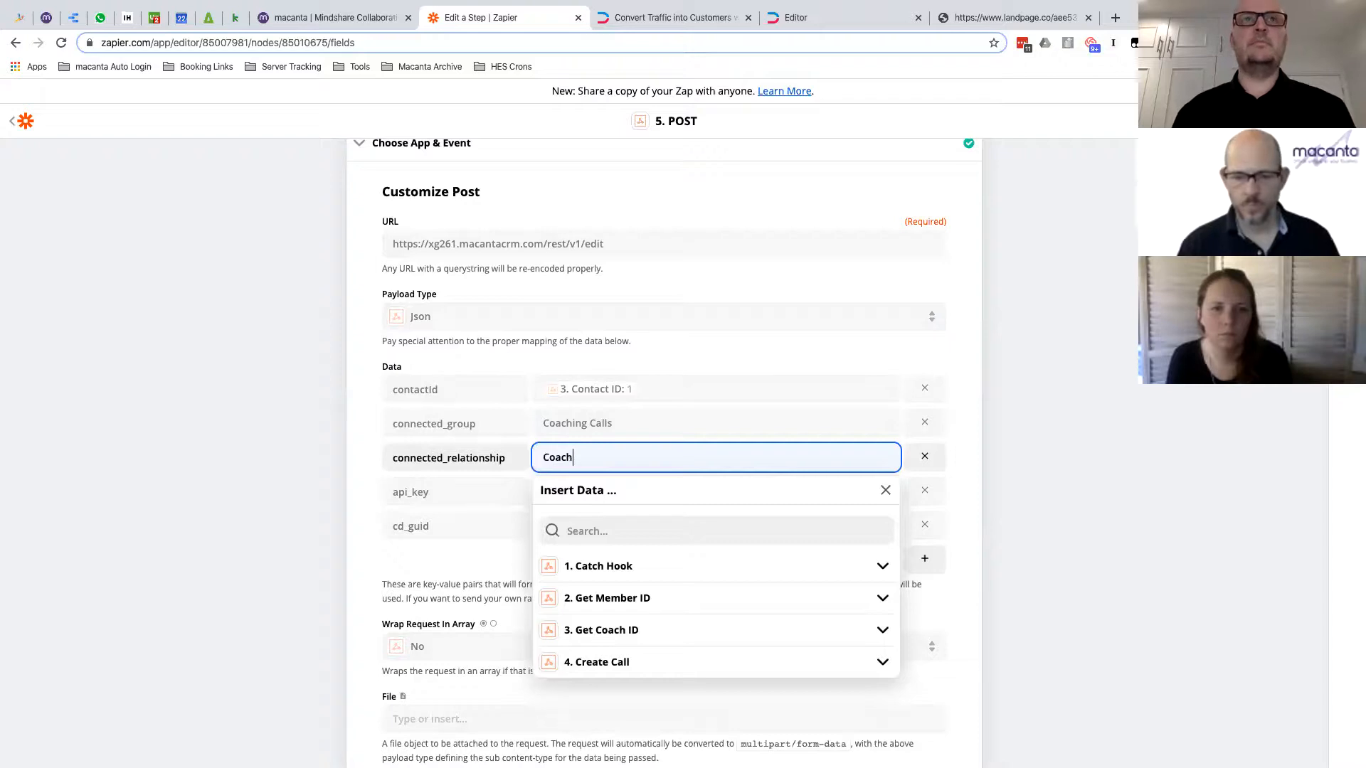
type("Coach")
left_click(389, 460)
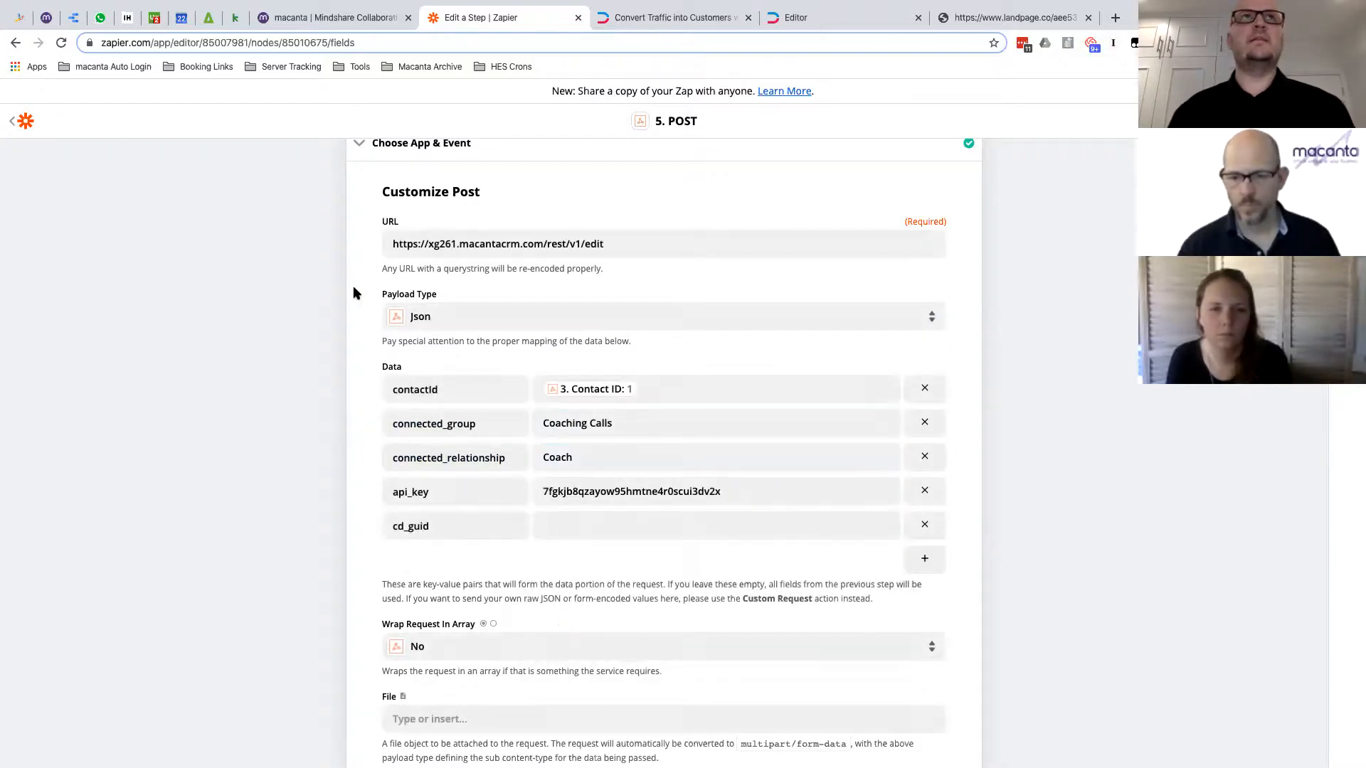
left_click(324, 21)
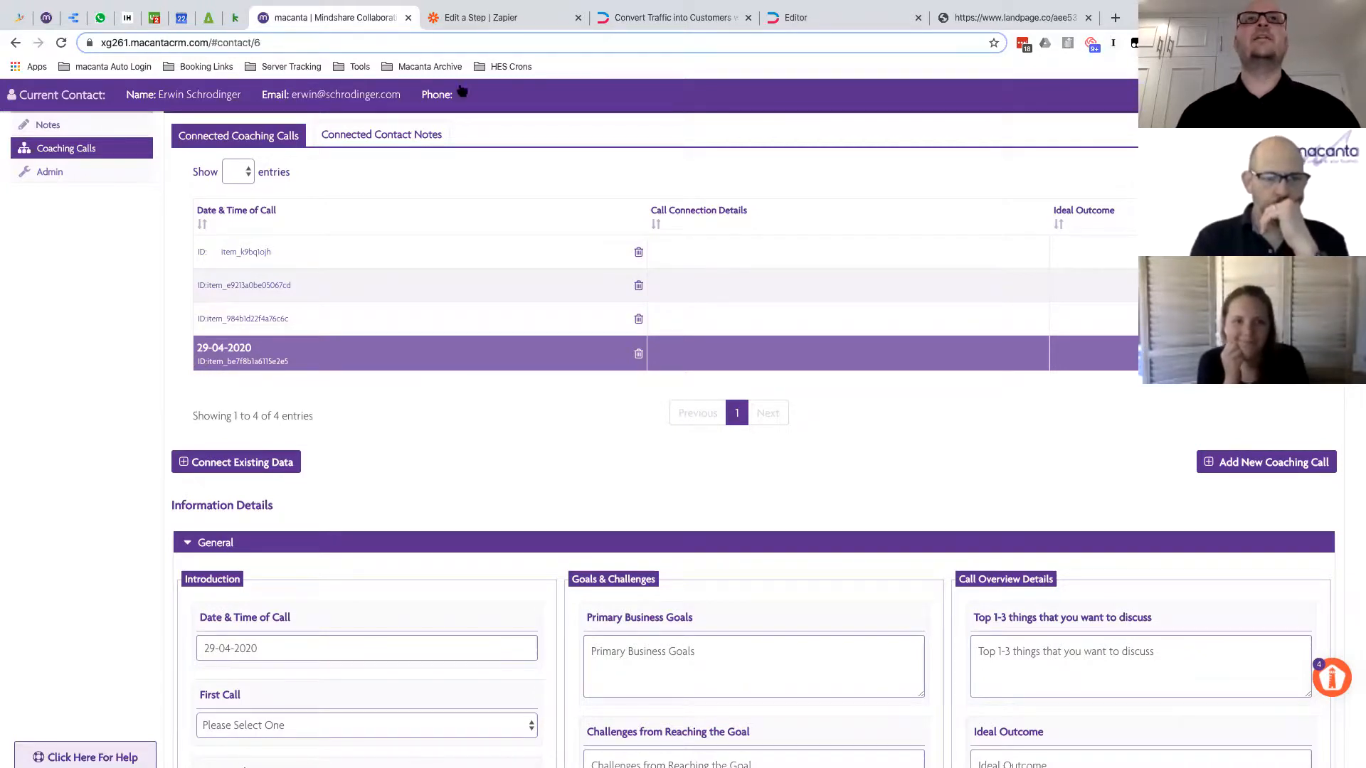
Map cd_guid to the Coaching Calls Dbdata ID from step 4, Create Call
left_click(488, 18)
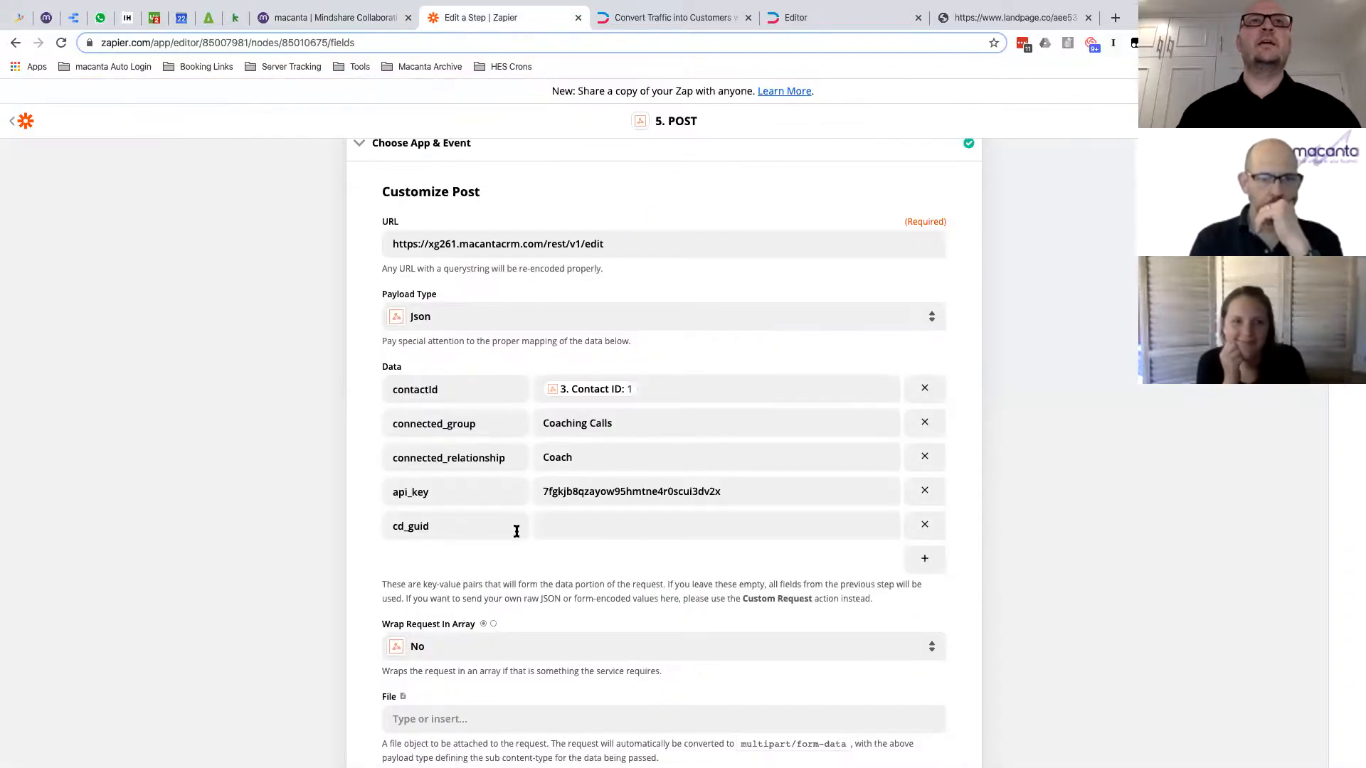
left_click(572, 526)
scroll(572, 527, "down", 3)
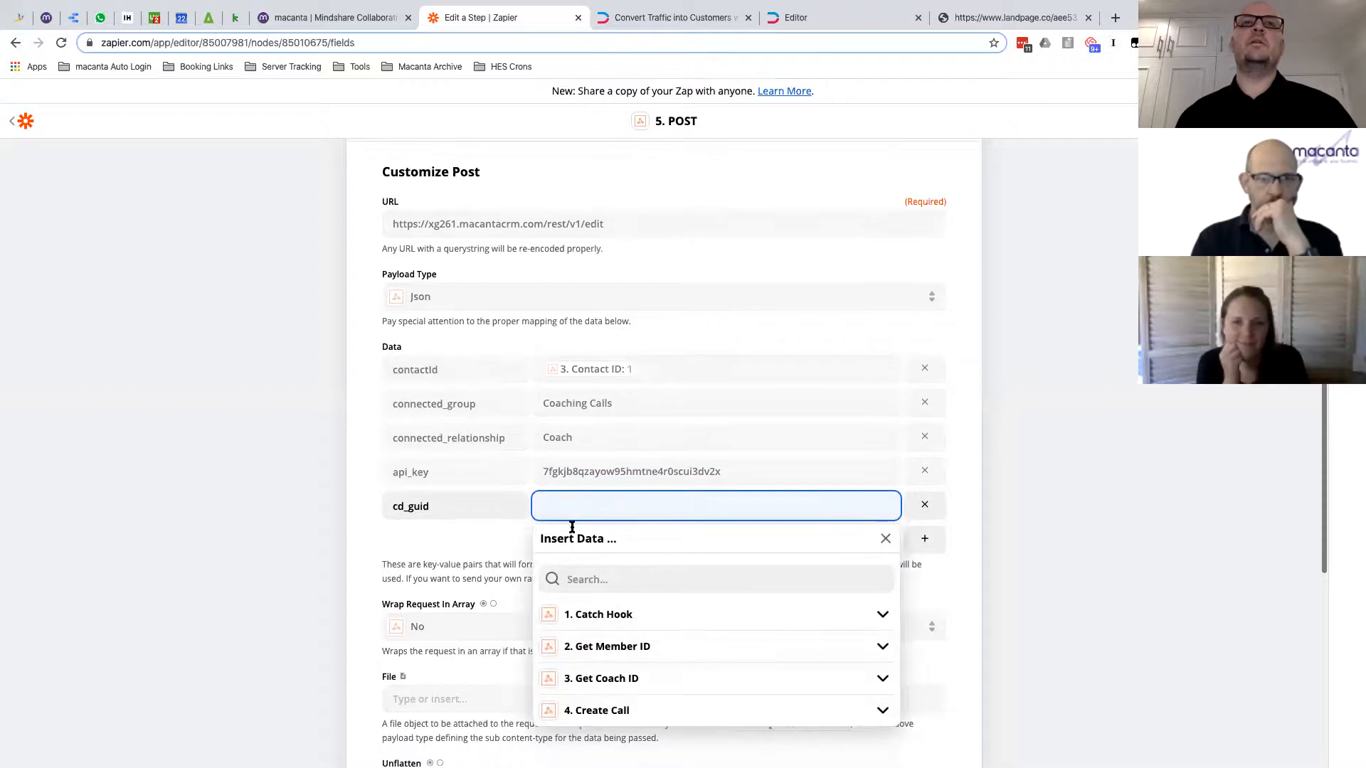
left_click(599, 634)
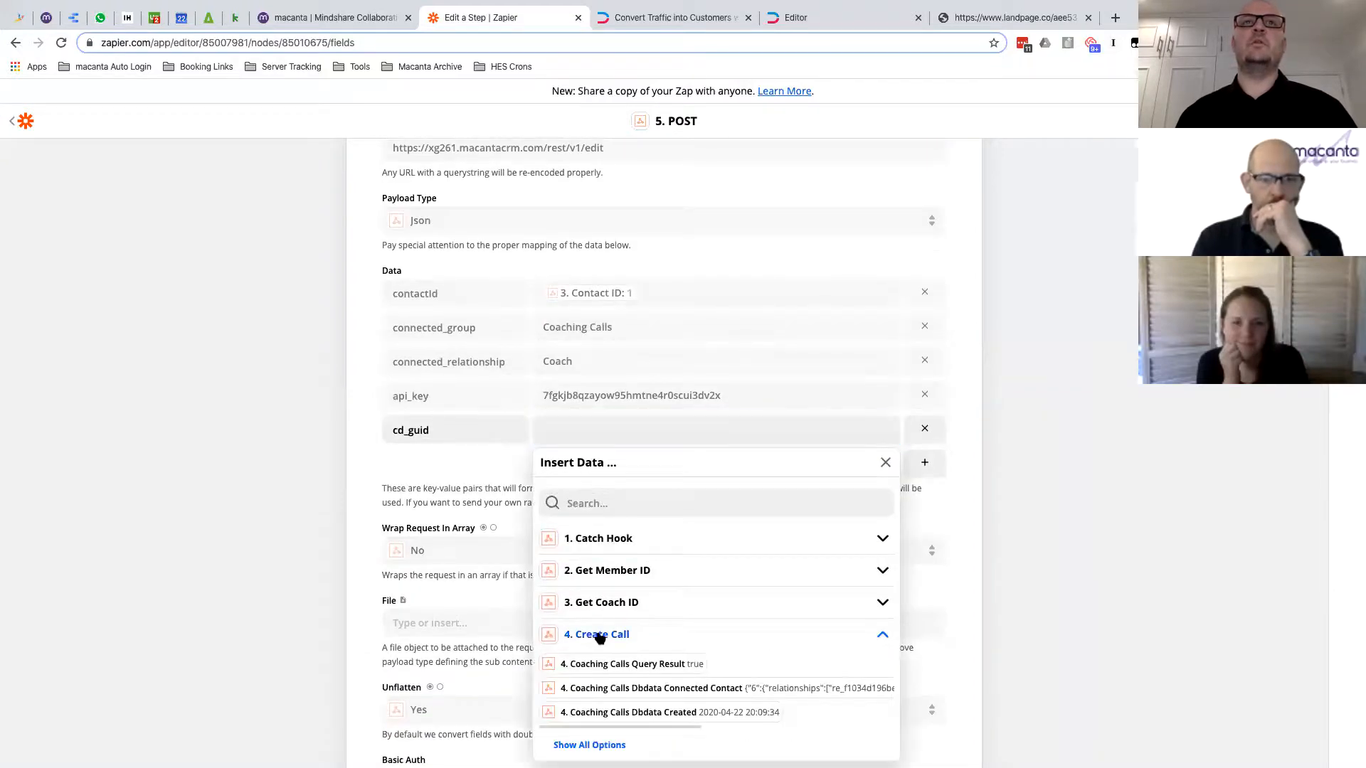
scroll(600, 638, "down", 2)
scroll(600, 639, "down", 1)
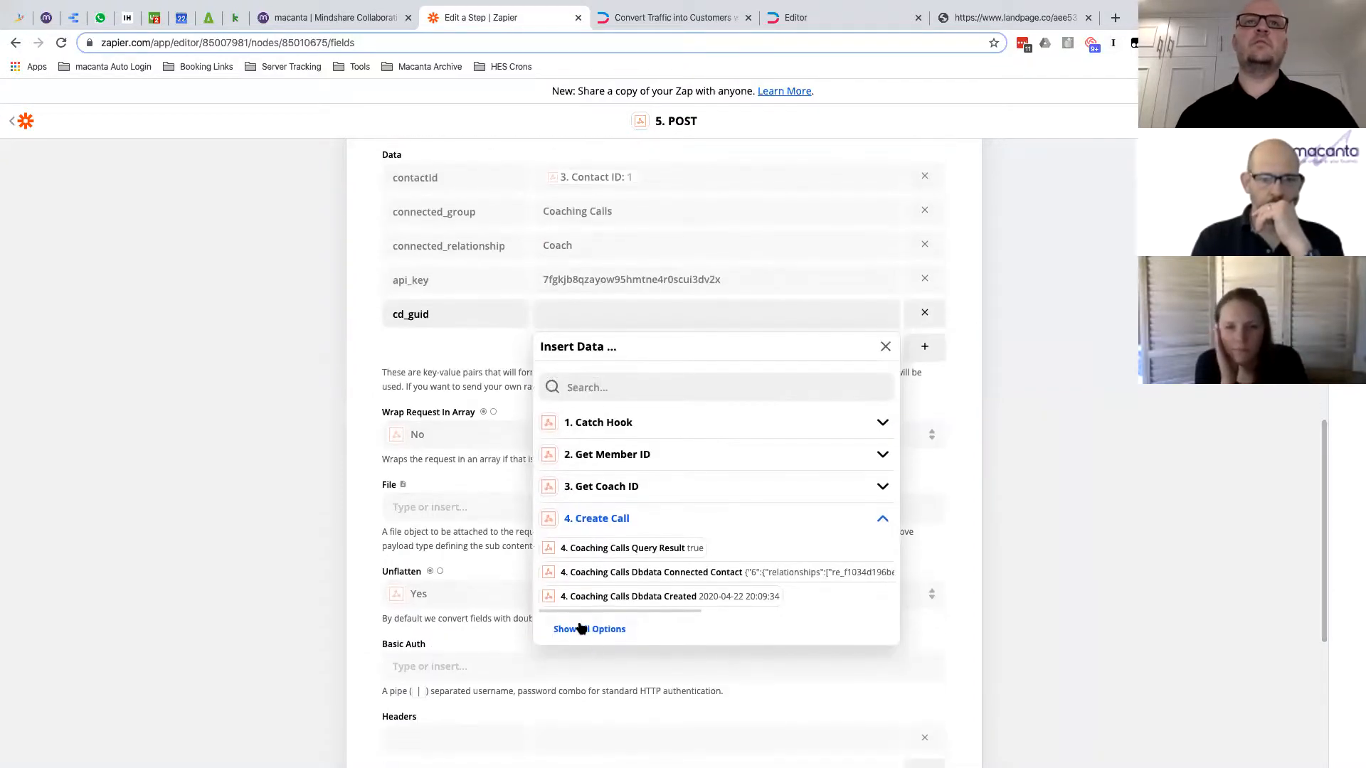
left_click(580, 626)
scroll(581, 628, "down", 1)
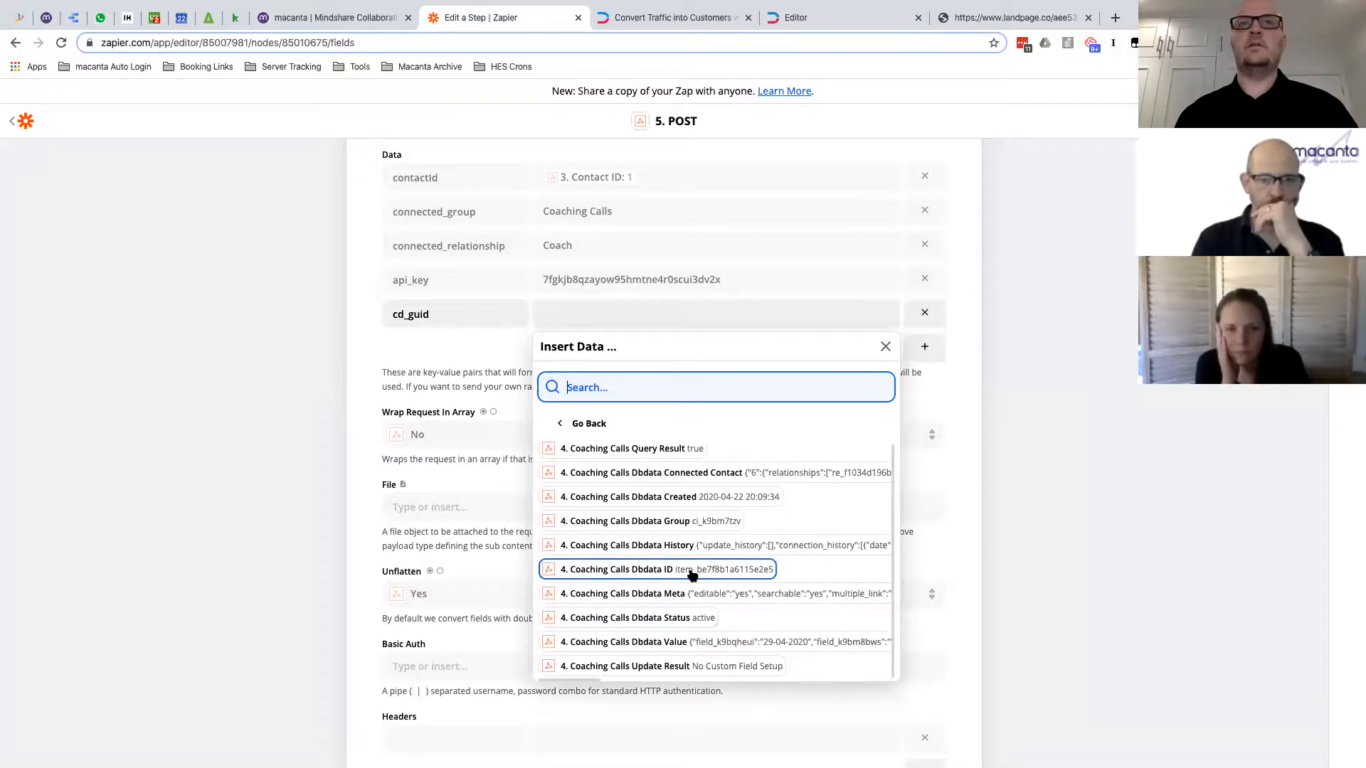
left_click(616, 573)
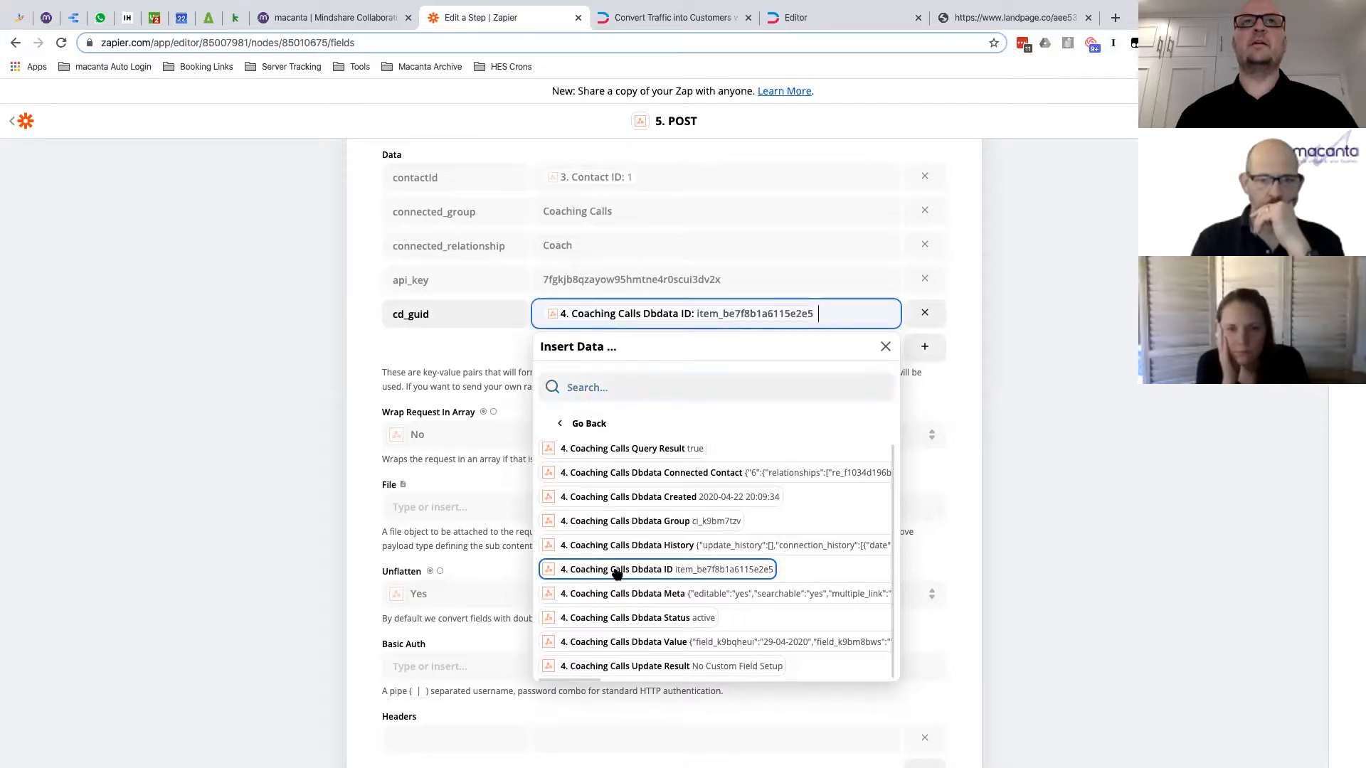
left_click(363, 376)
scroll(363, 374, "up", 1)
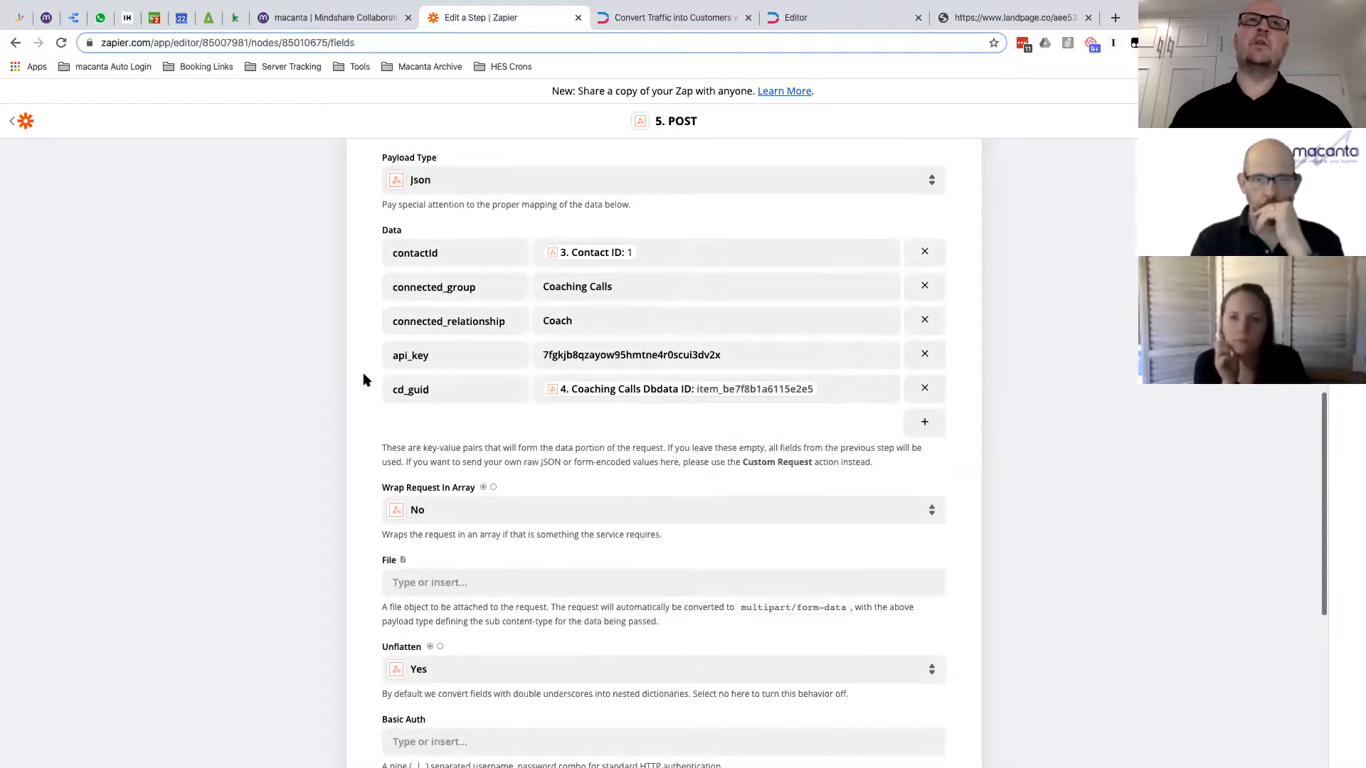
scroll(363, 375, "down", 1)
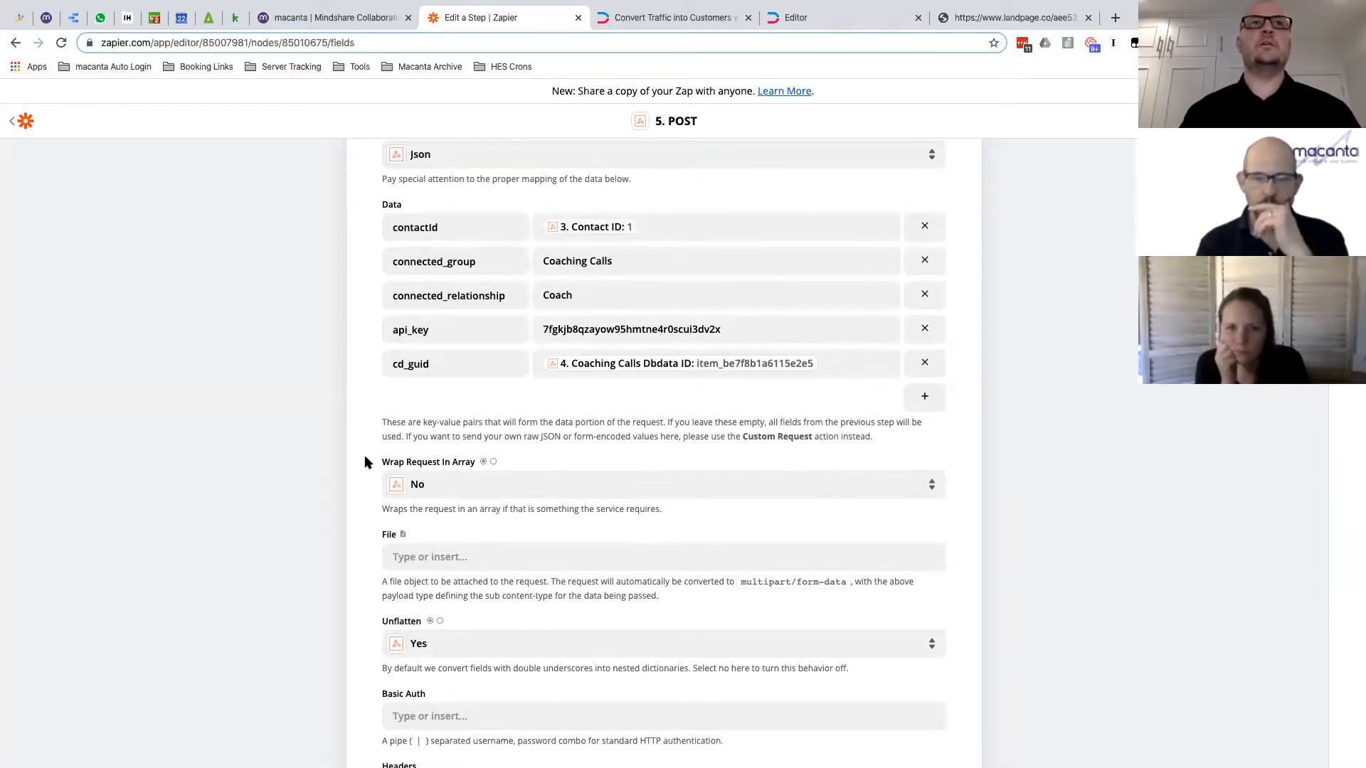
scroll(364, 462, "down", 5)
scroll(364, 462, "up", 7)
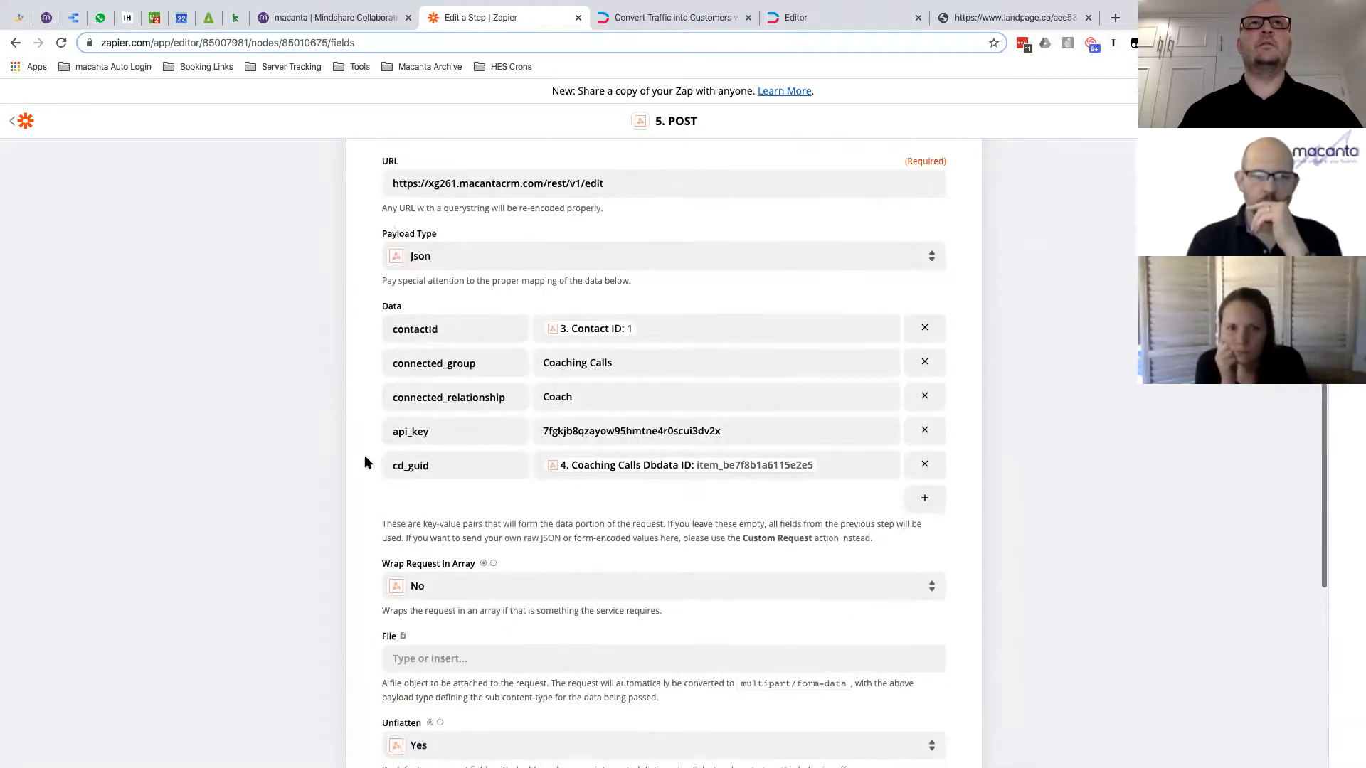
scroll(364, 462, "up", 4)
Rename the fifth step to 'Connect Coach'
left_click(955, 344)
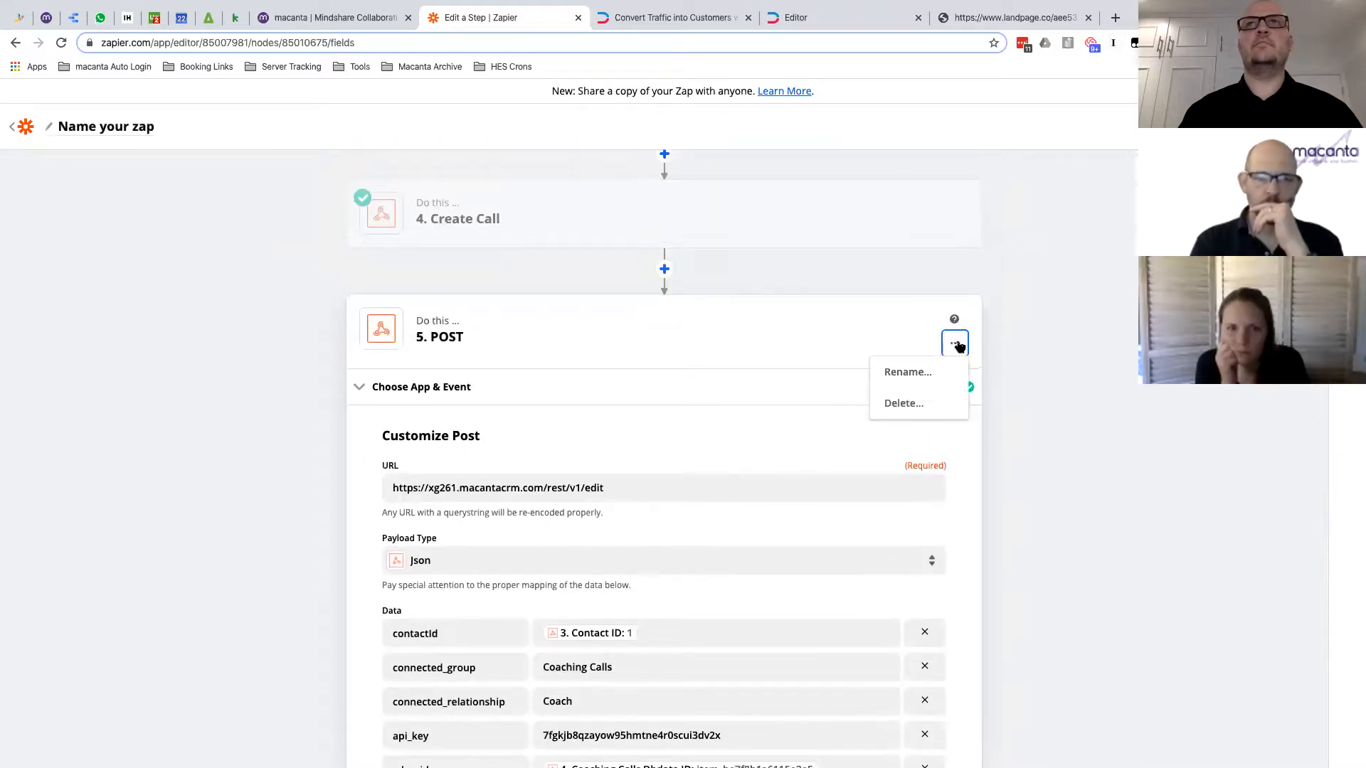
left_click(908, 372)
type("Connect C")
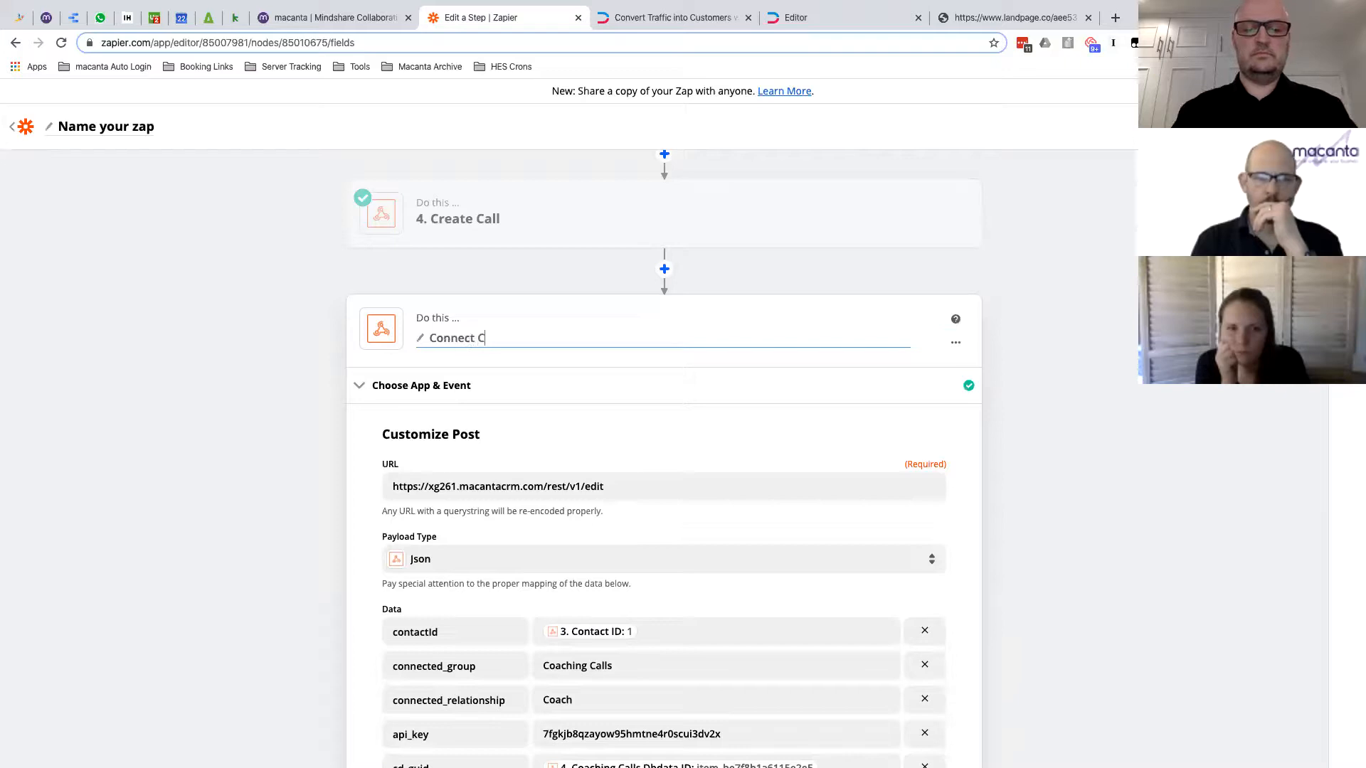
type("oach")
key("Return")
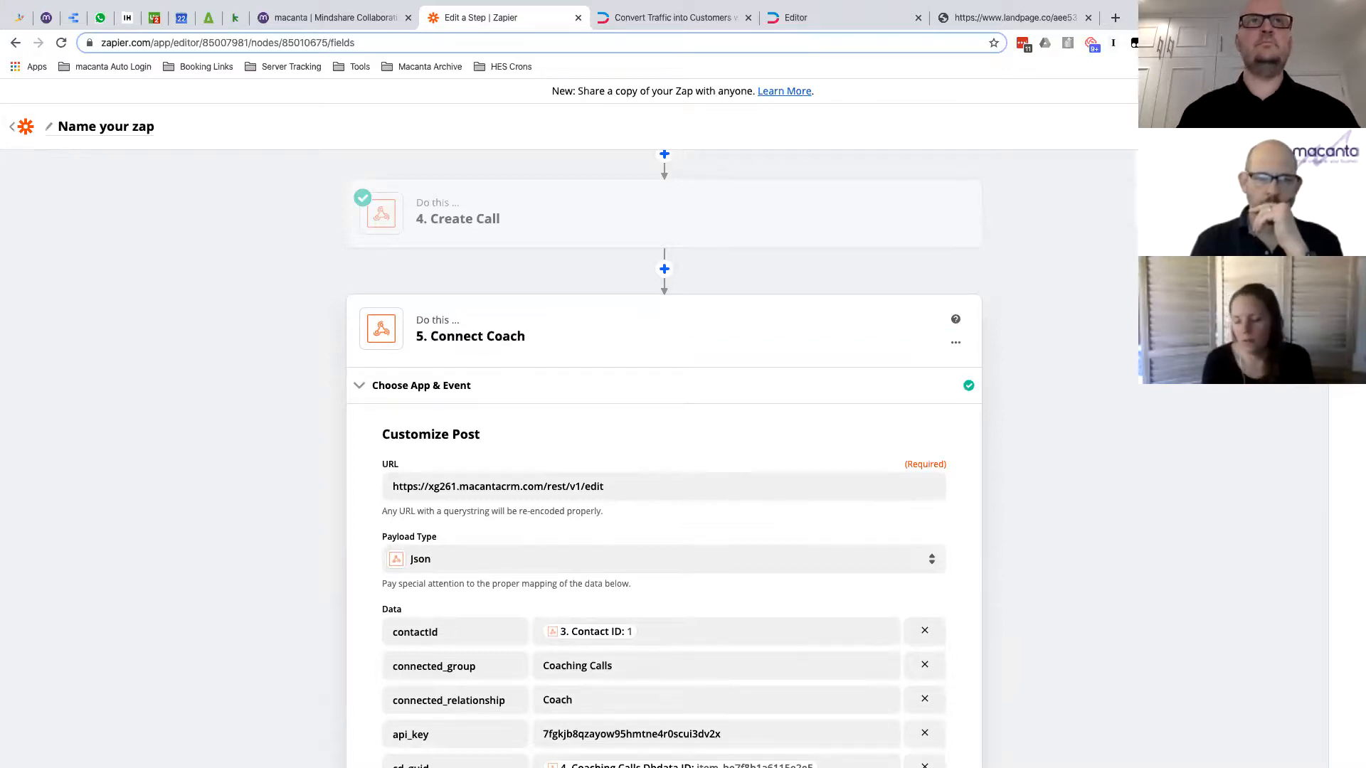
Run the Connect Coach test post, returning the call with connected contacts
scroll(371, 509, "down", 5)
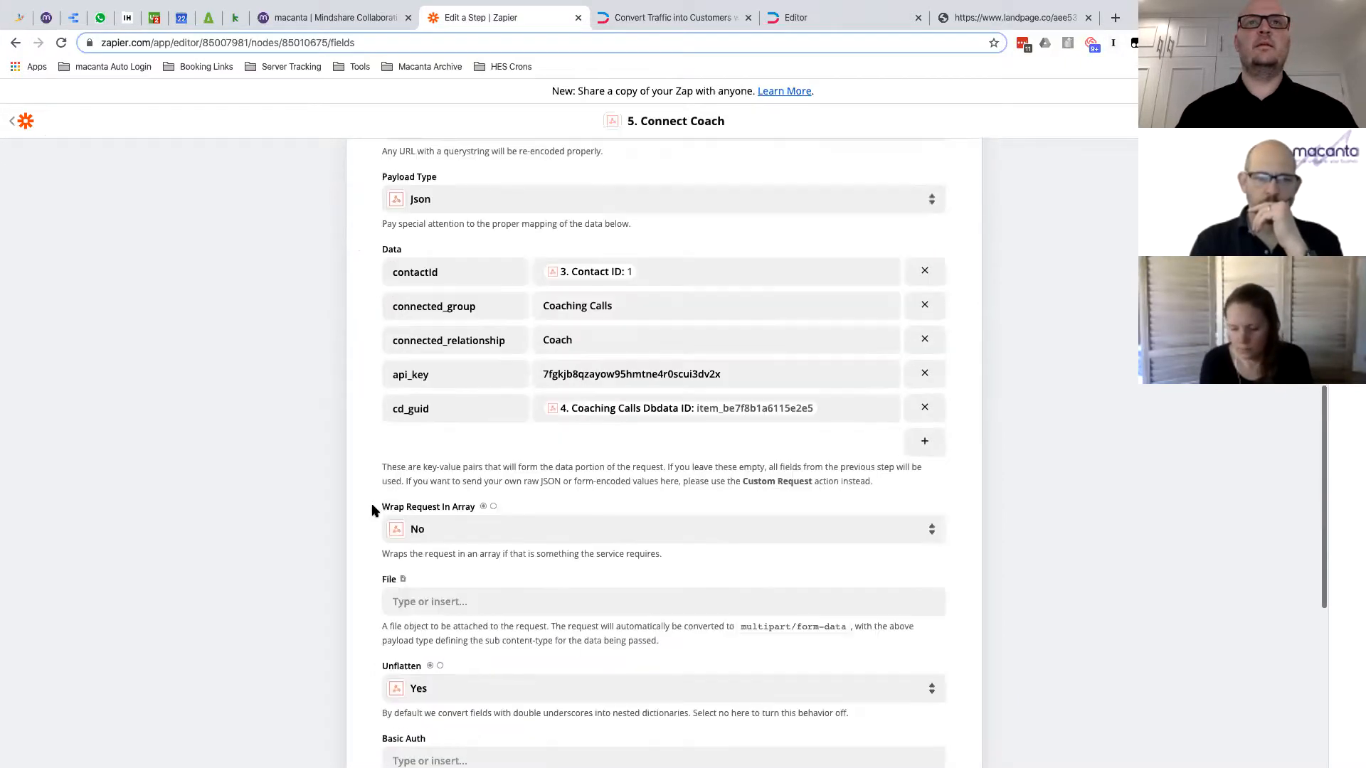
scroll(371, 509, "down", 6)
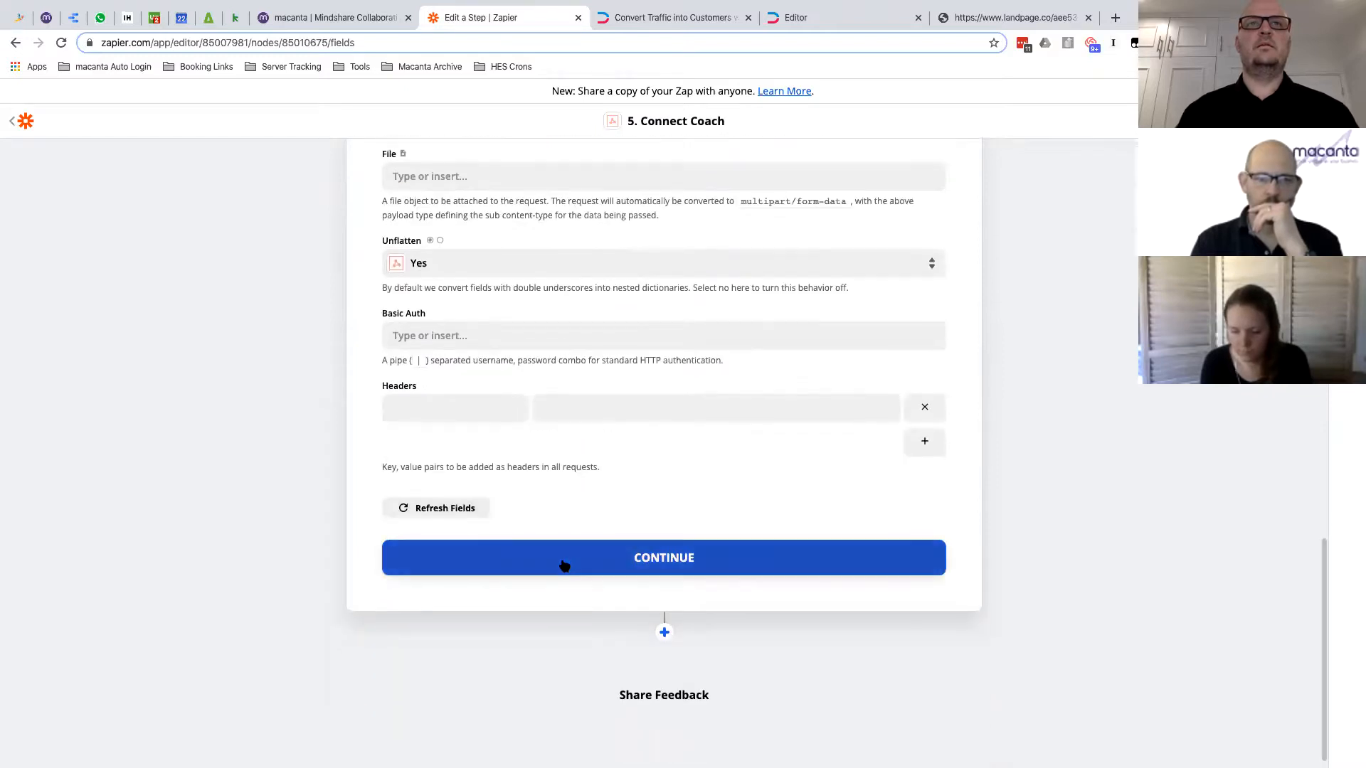
left_click(564, 566)
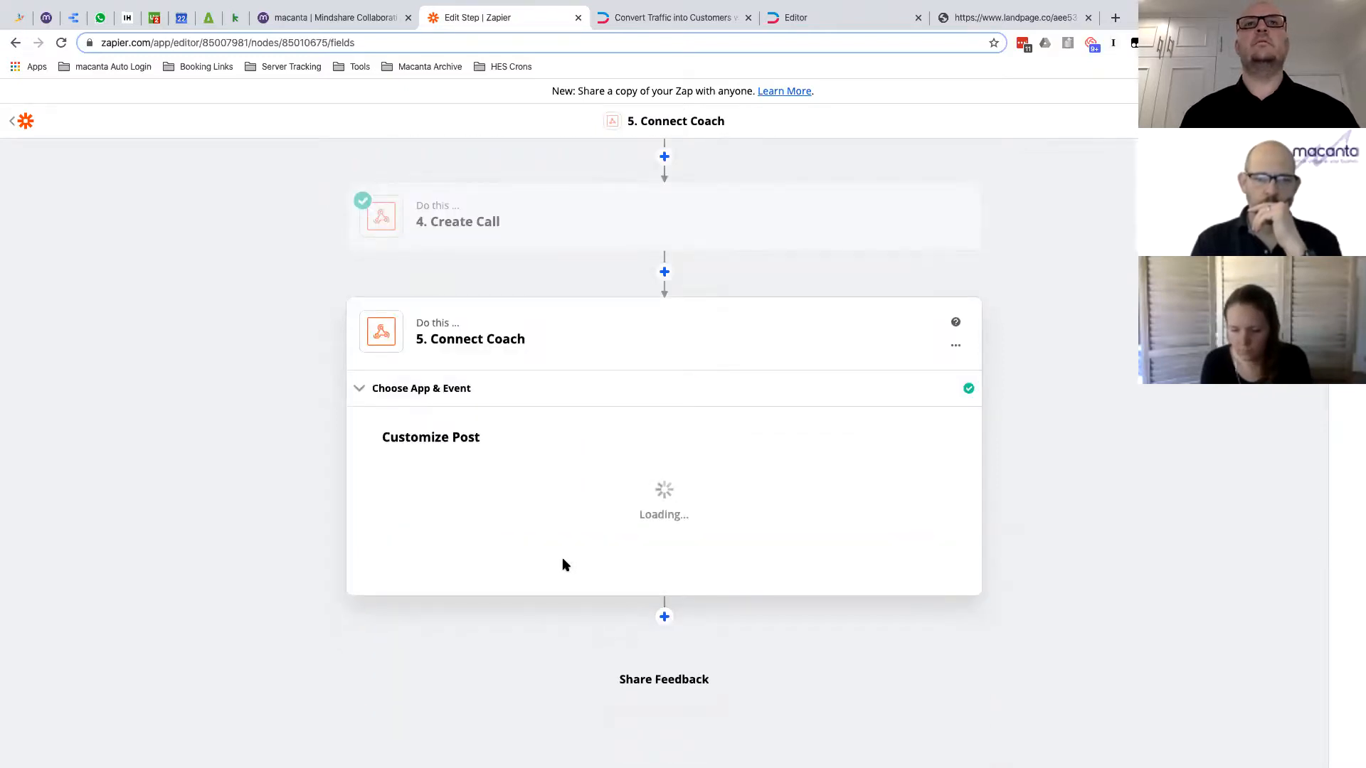
left_click(519, 540)
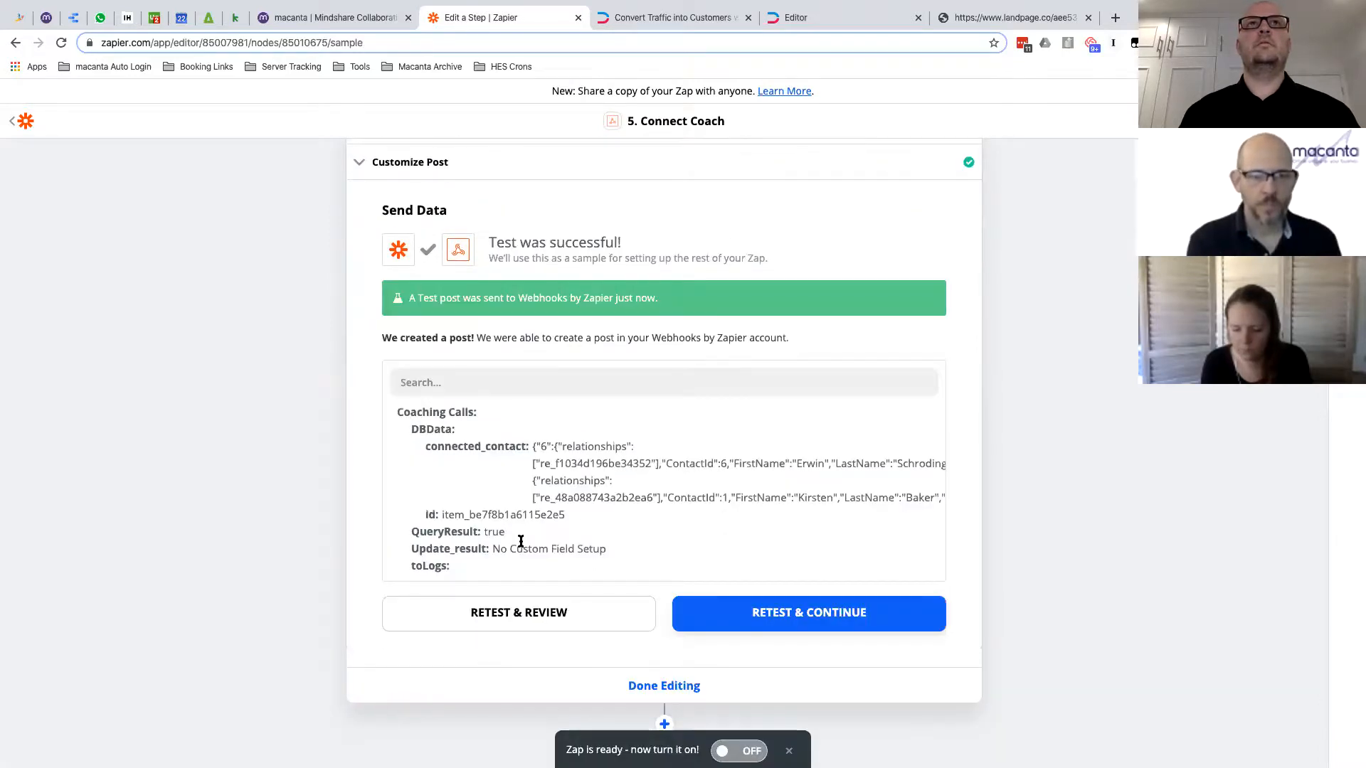
Reload Macanta and verify the 29-04-2020 coaching call lists the coach with relationship Coach
left_click(338, 18)
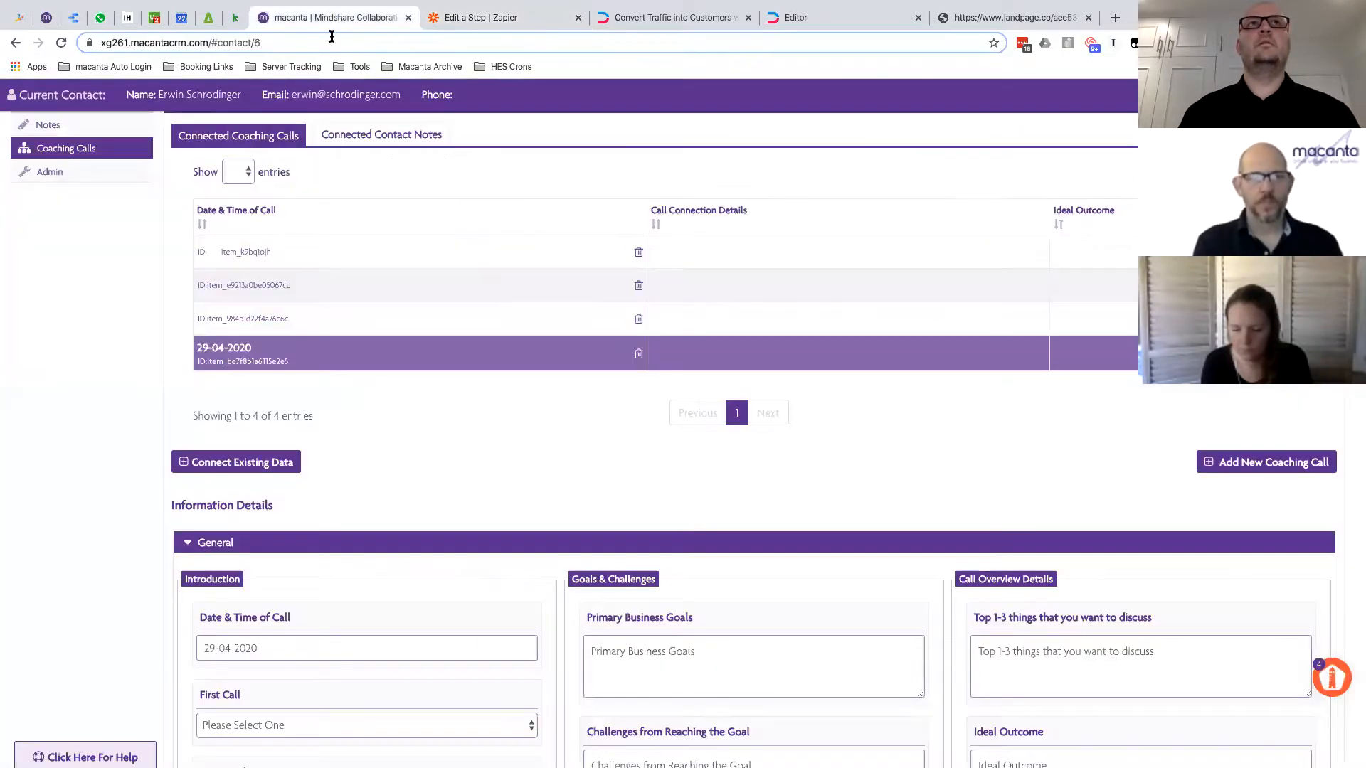
left_click(61, 43)
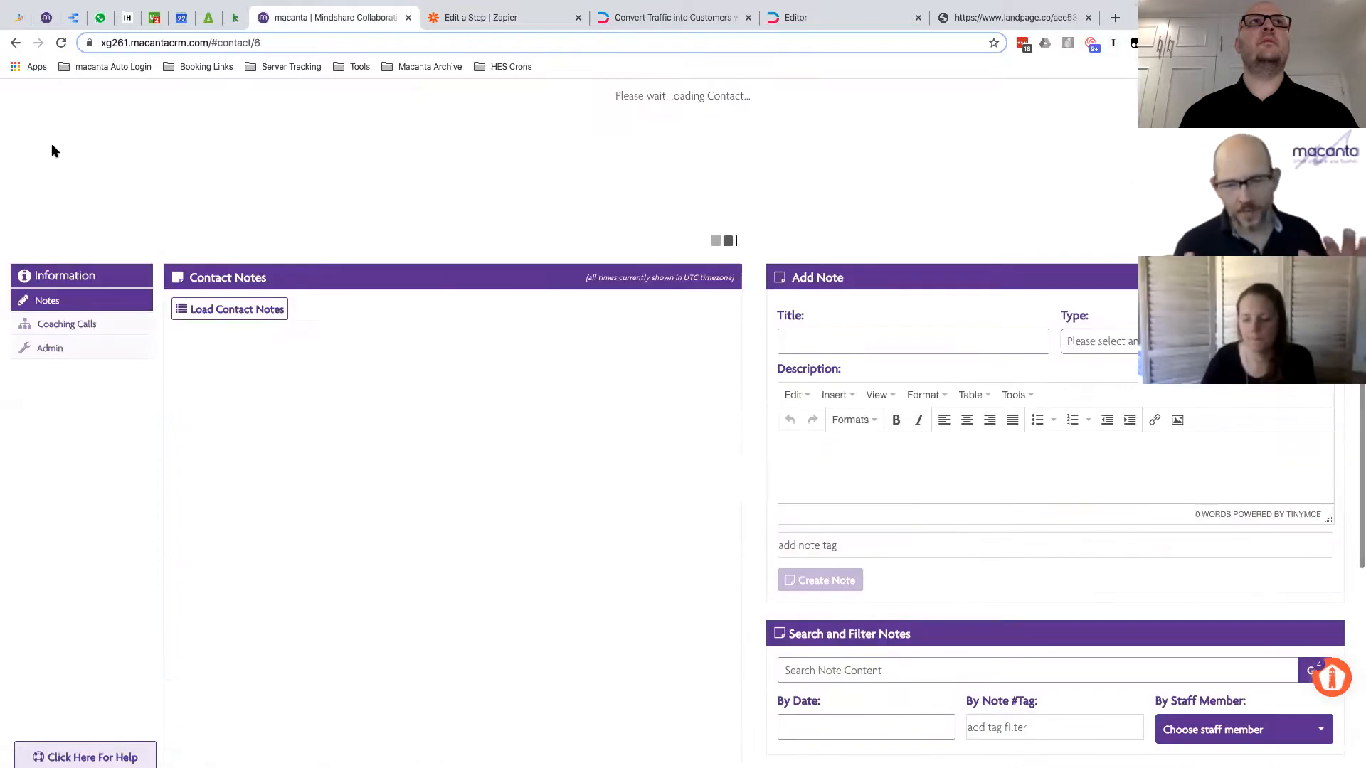
left_click(70, 326)
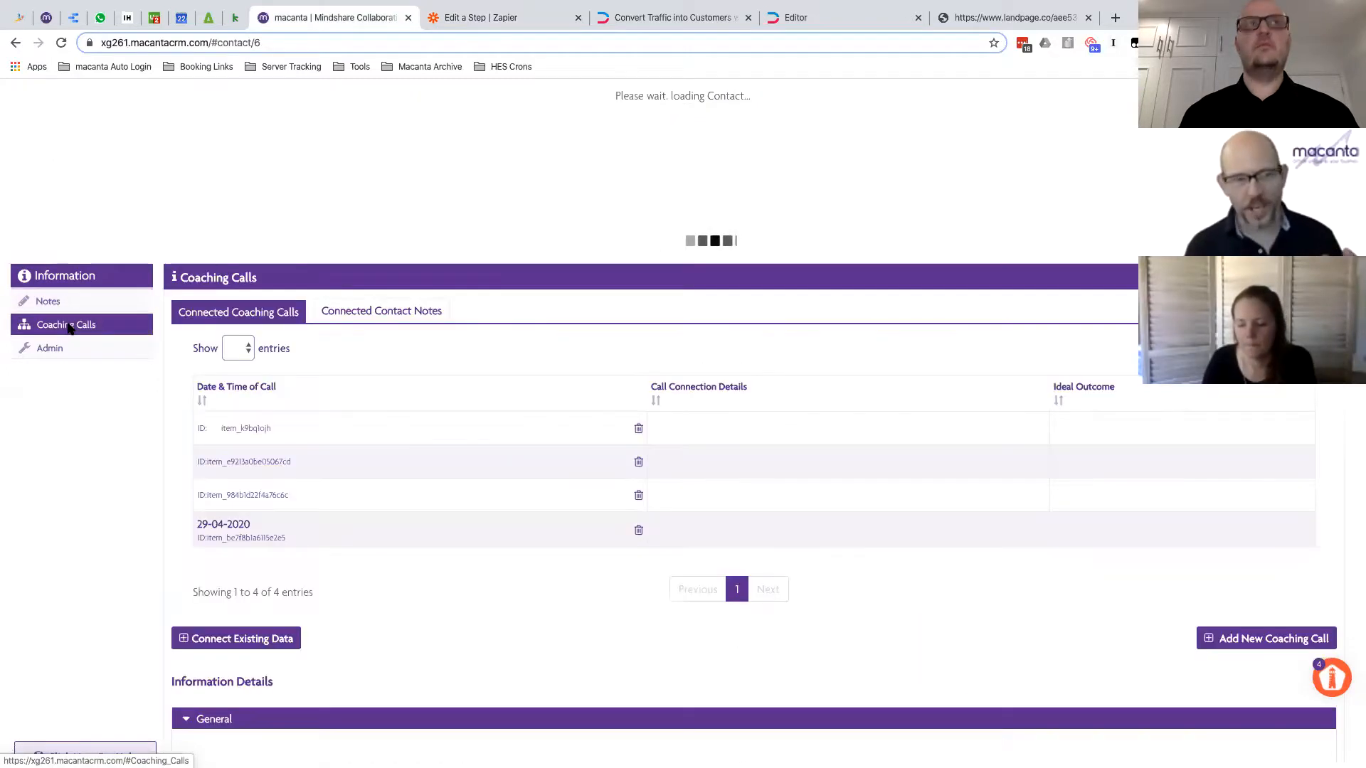
left_click(355, 525)
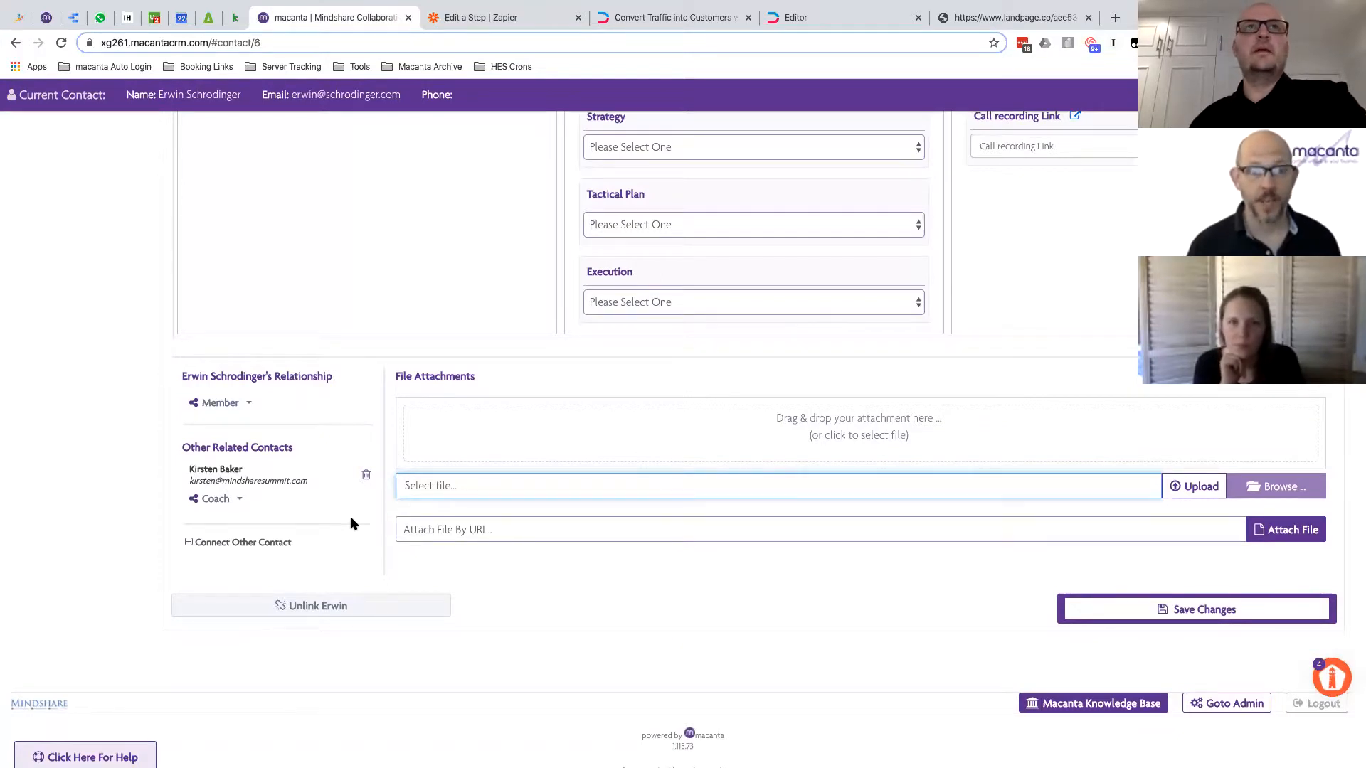
scroll(351, 524, "up", 10)
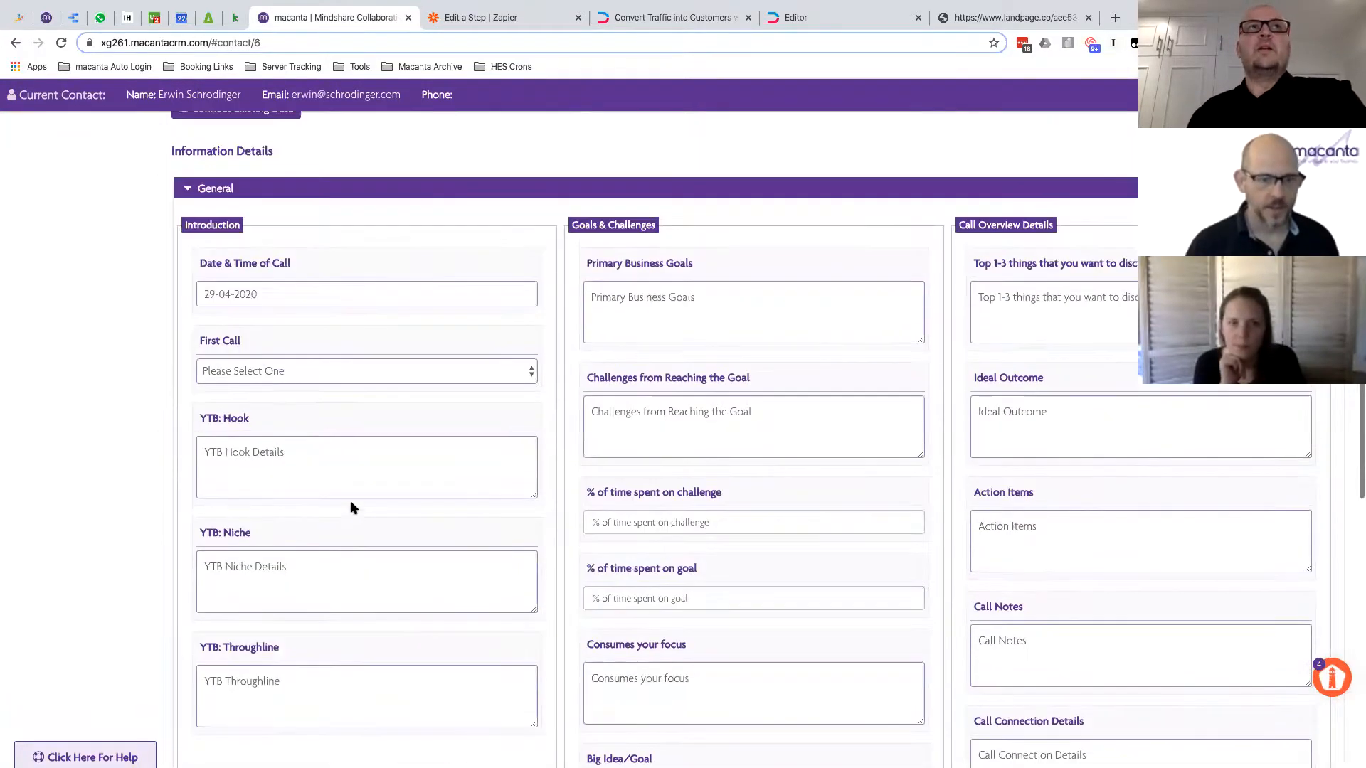
scroll(455, 475, "down", 5)
scroll(455, 476, "up", 3)
scroll(455, 476, "up", 4)
scroll(456, 476, "down", 13)
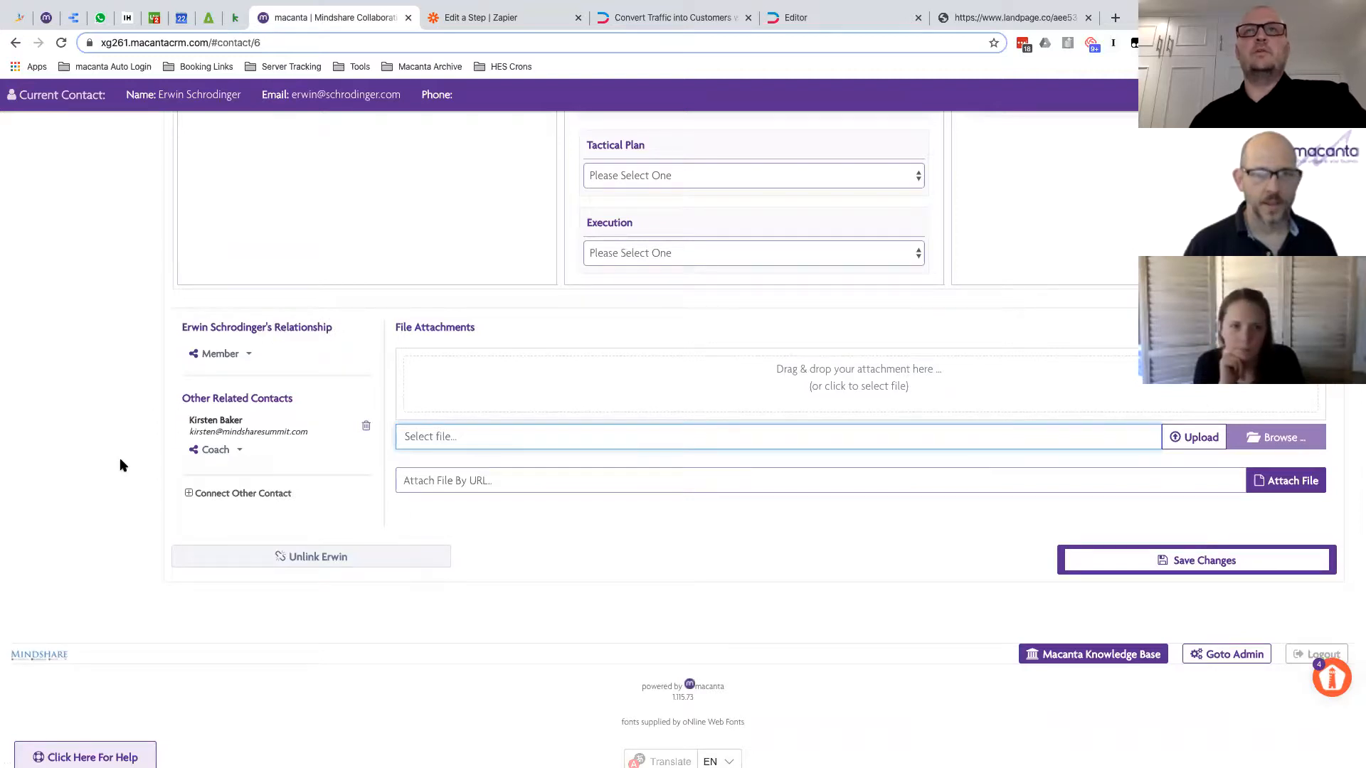
scroll(119, 459, "up", 5)
Finish editing Connect Coach and name the zap 'Coach Calls'
left_click(476, 17)
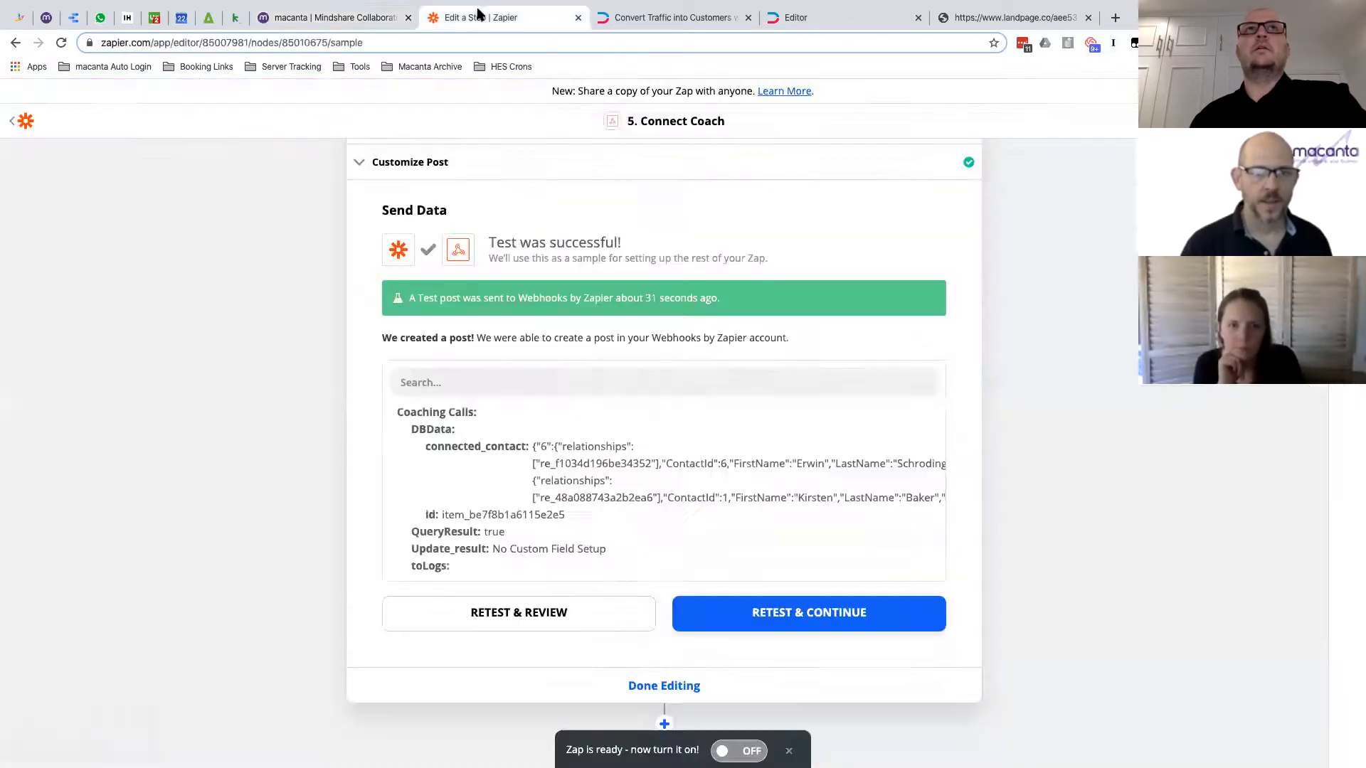
left_click(654, 687)
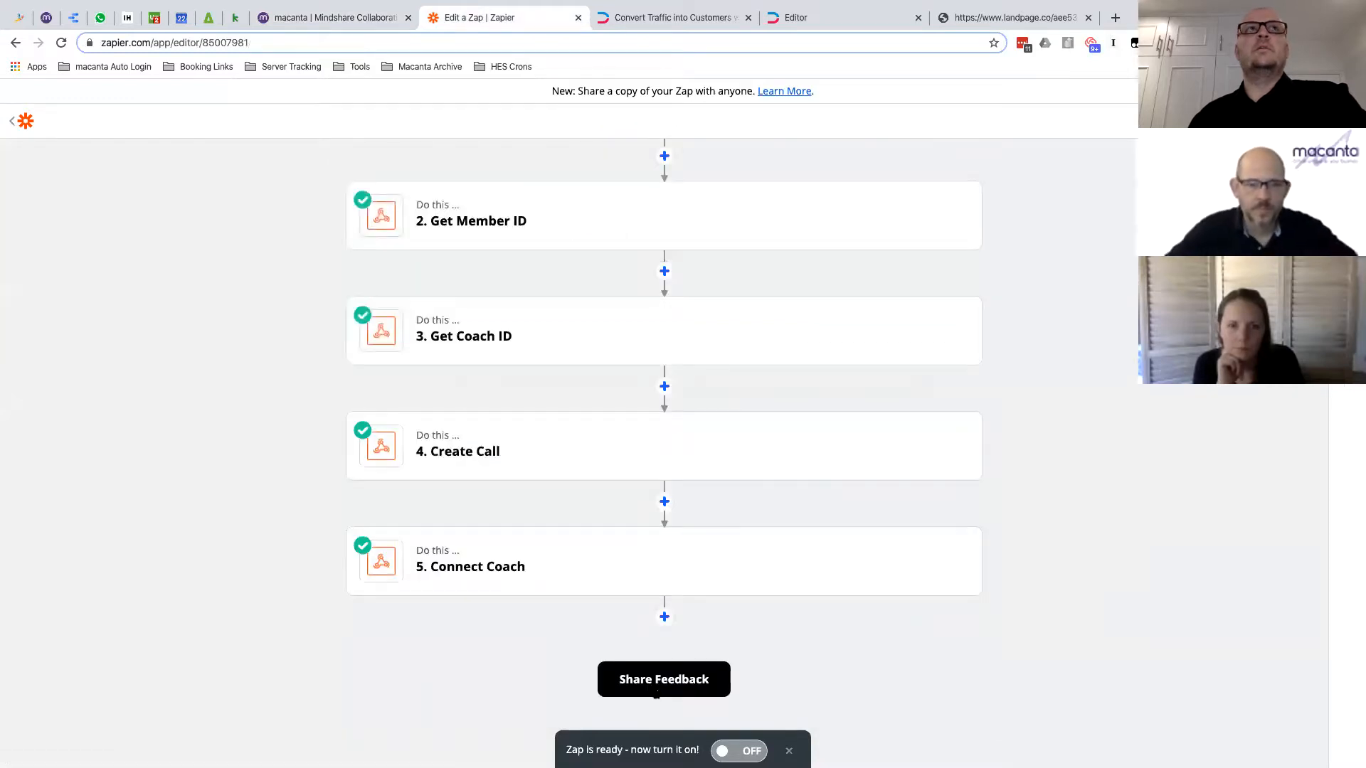
scroll(144, 232, "up", 3)
left_click(104, 128)
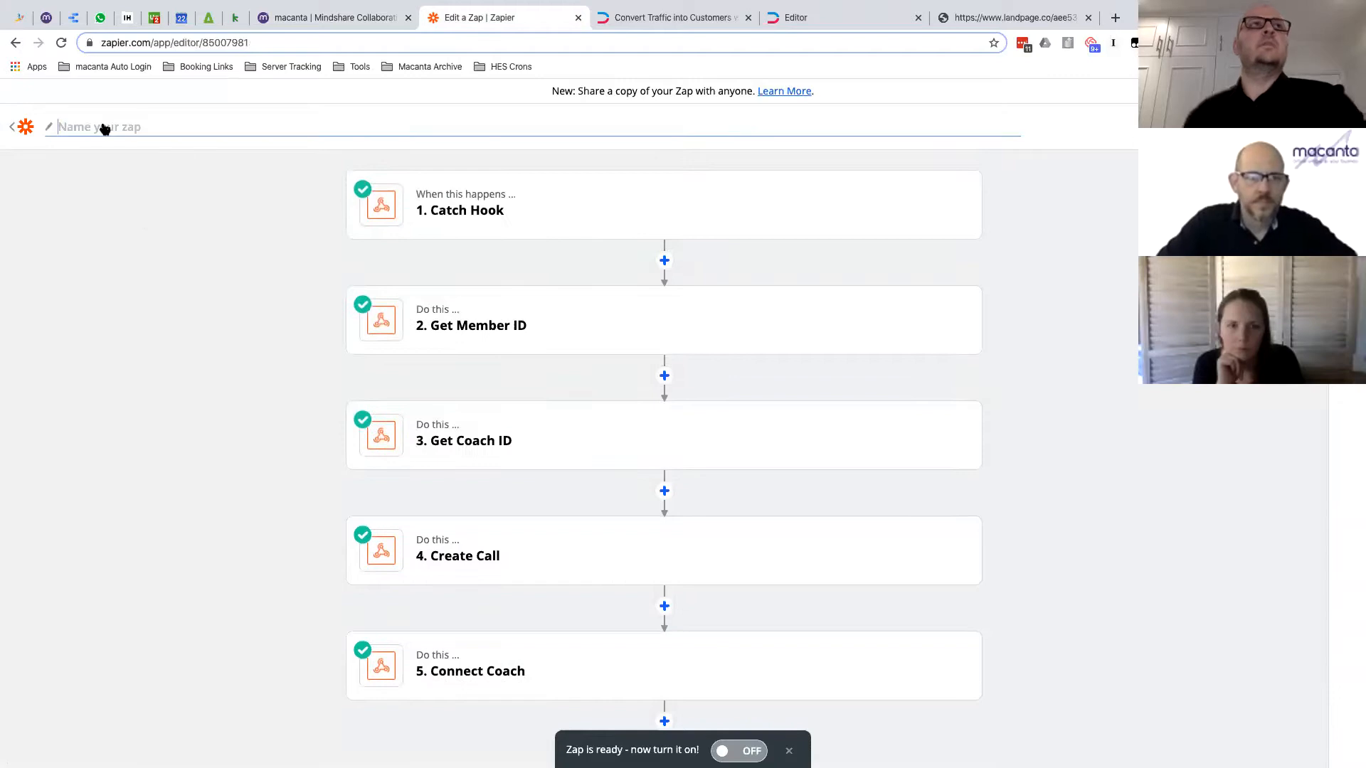
type("Coach Calls")
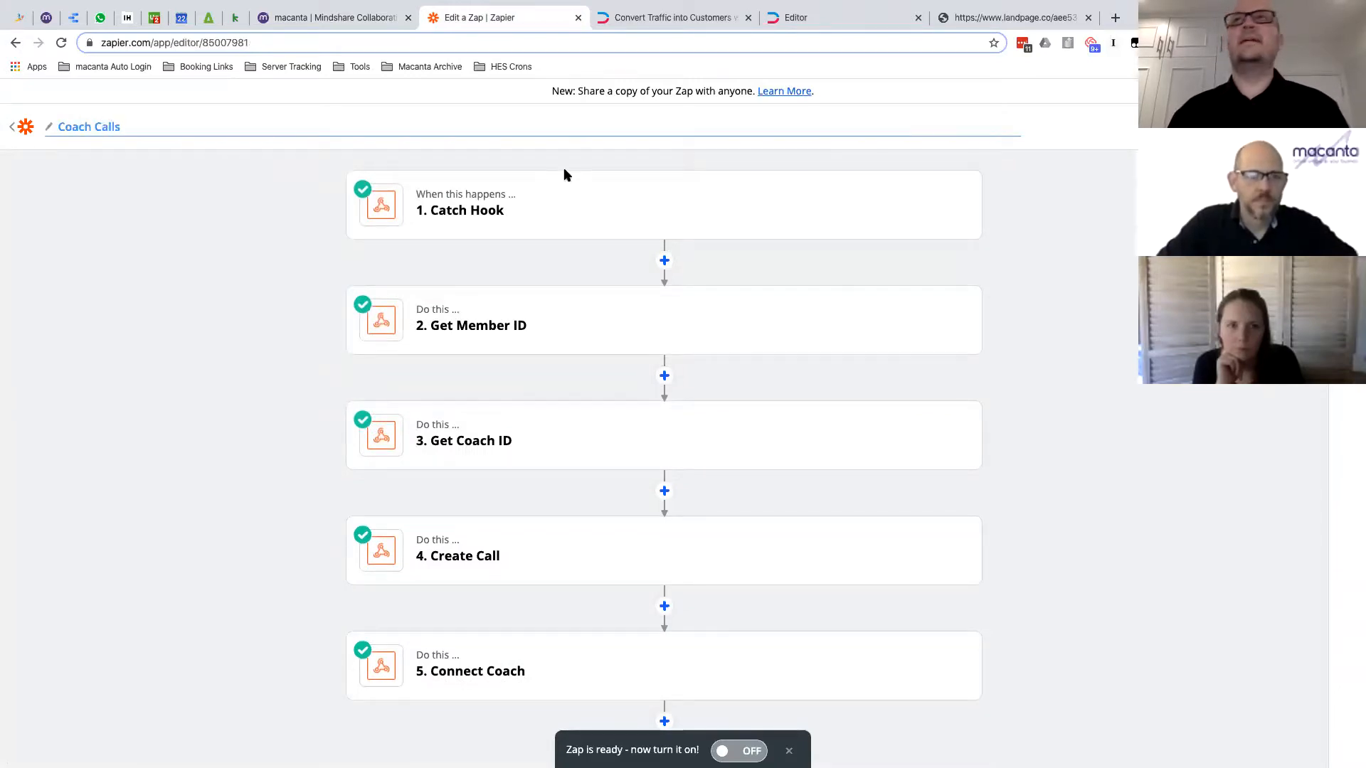
key("Return")
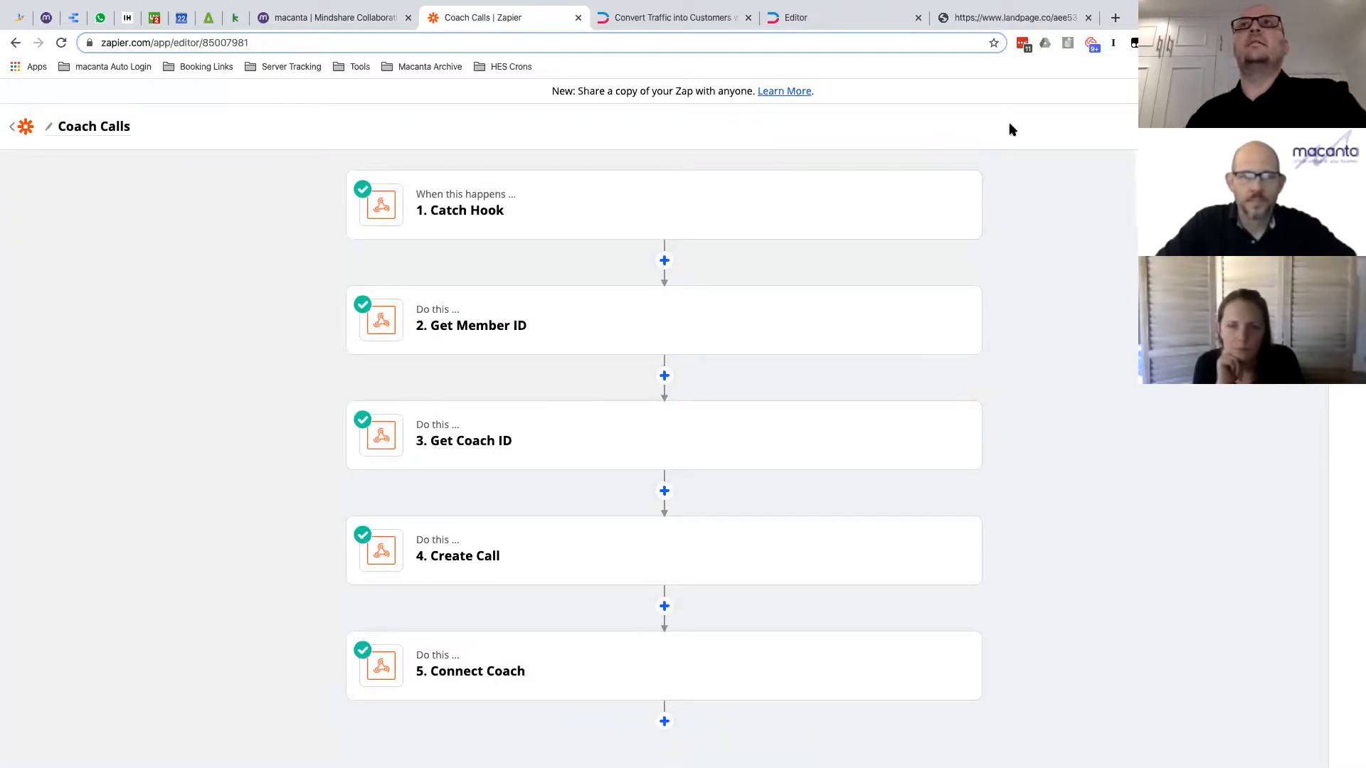
On the Landpage coach call form, replace the member's first name and member email with new values
left_click(997, 18)
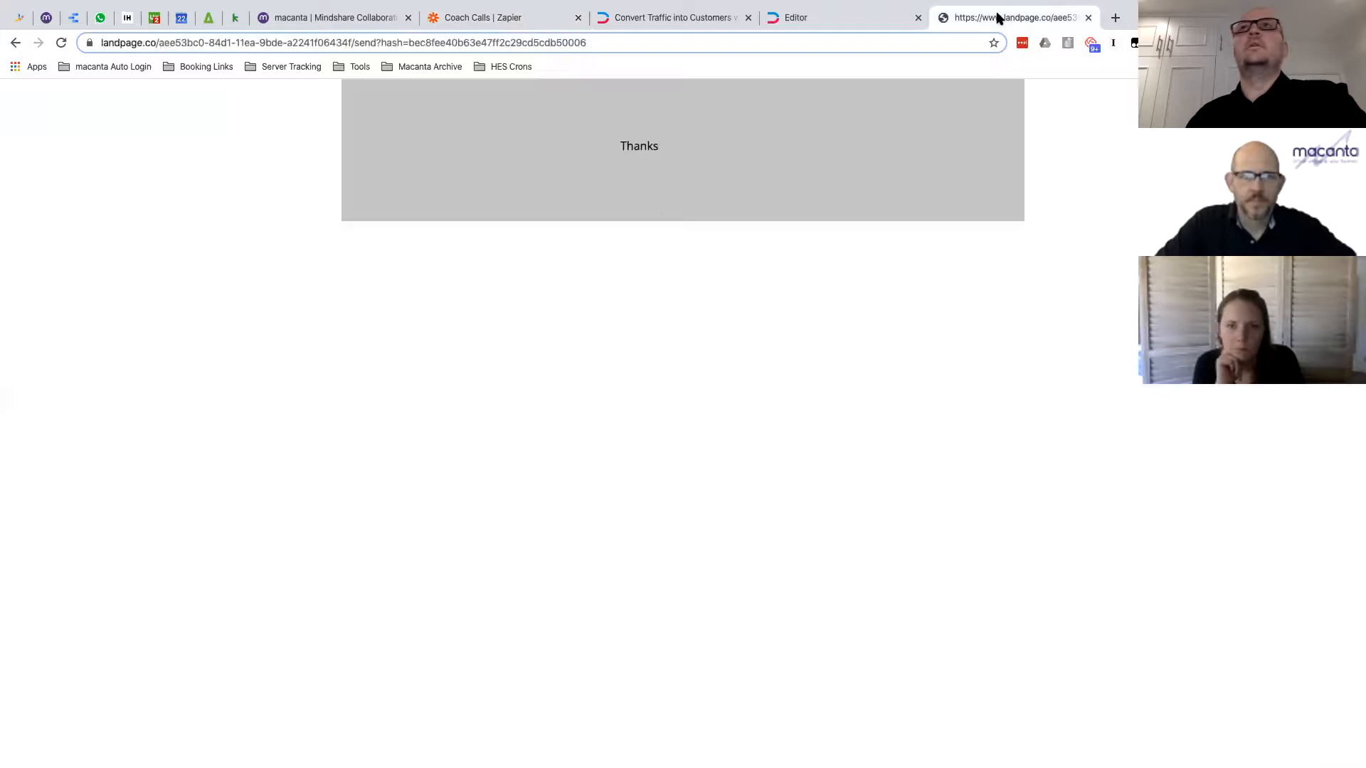
left_click(16, 43)
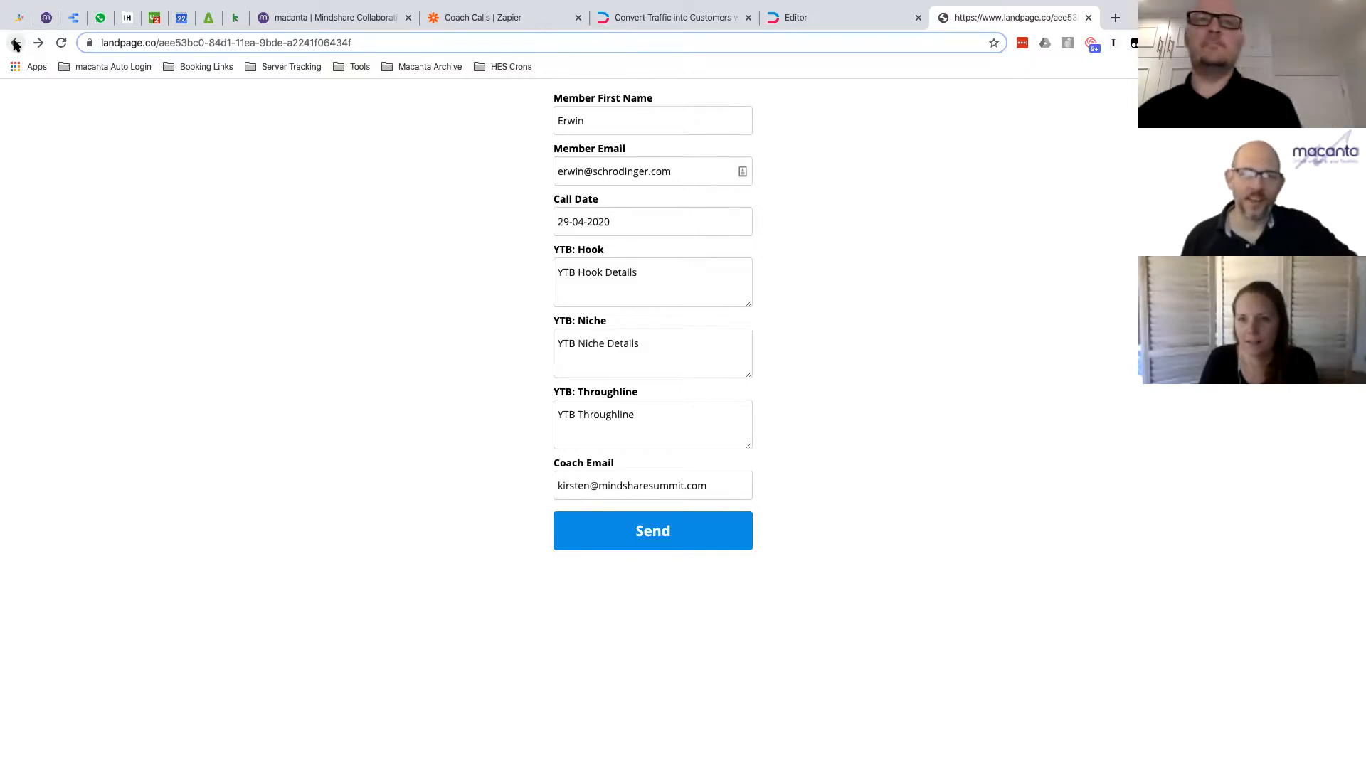
scroll(907, 314, "up", 1)
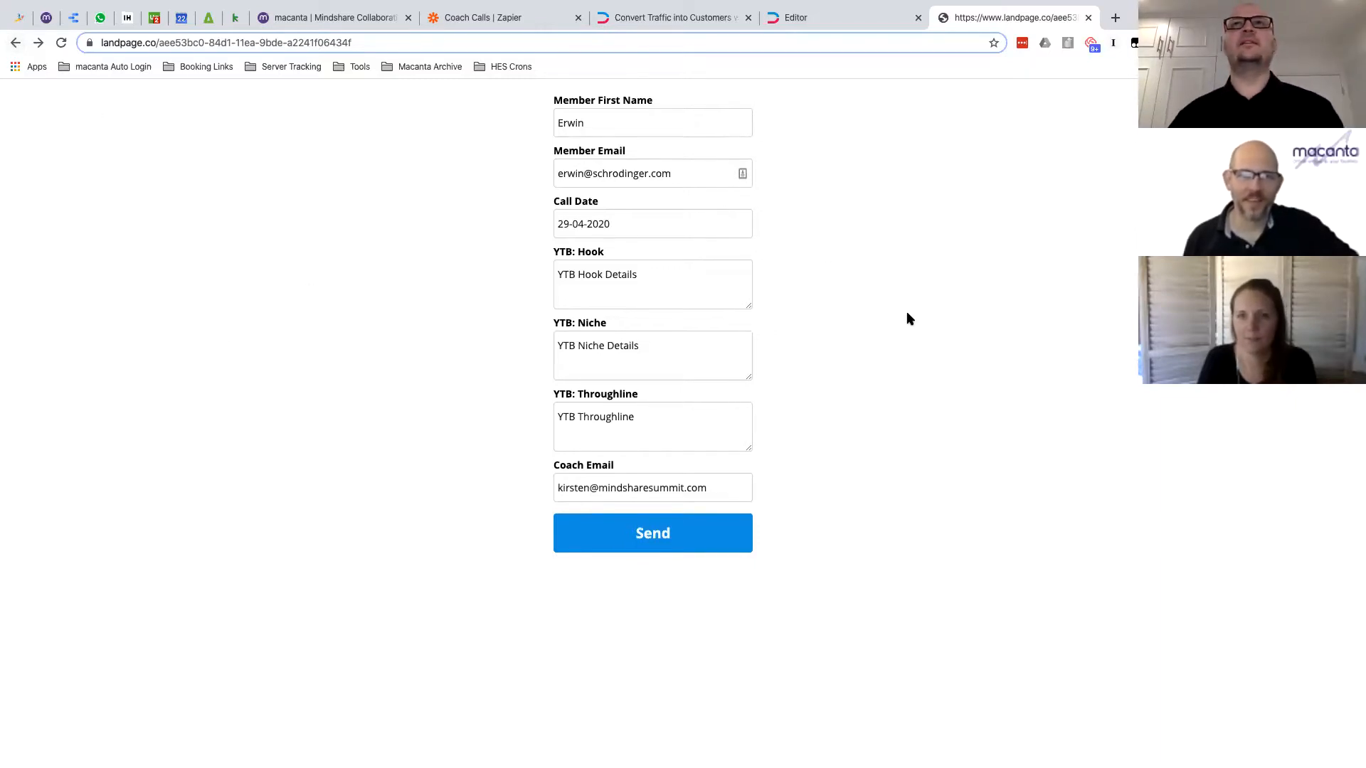
double_click(599, 123)
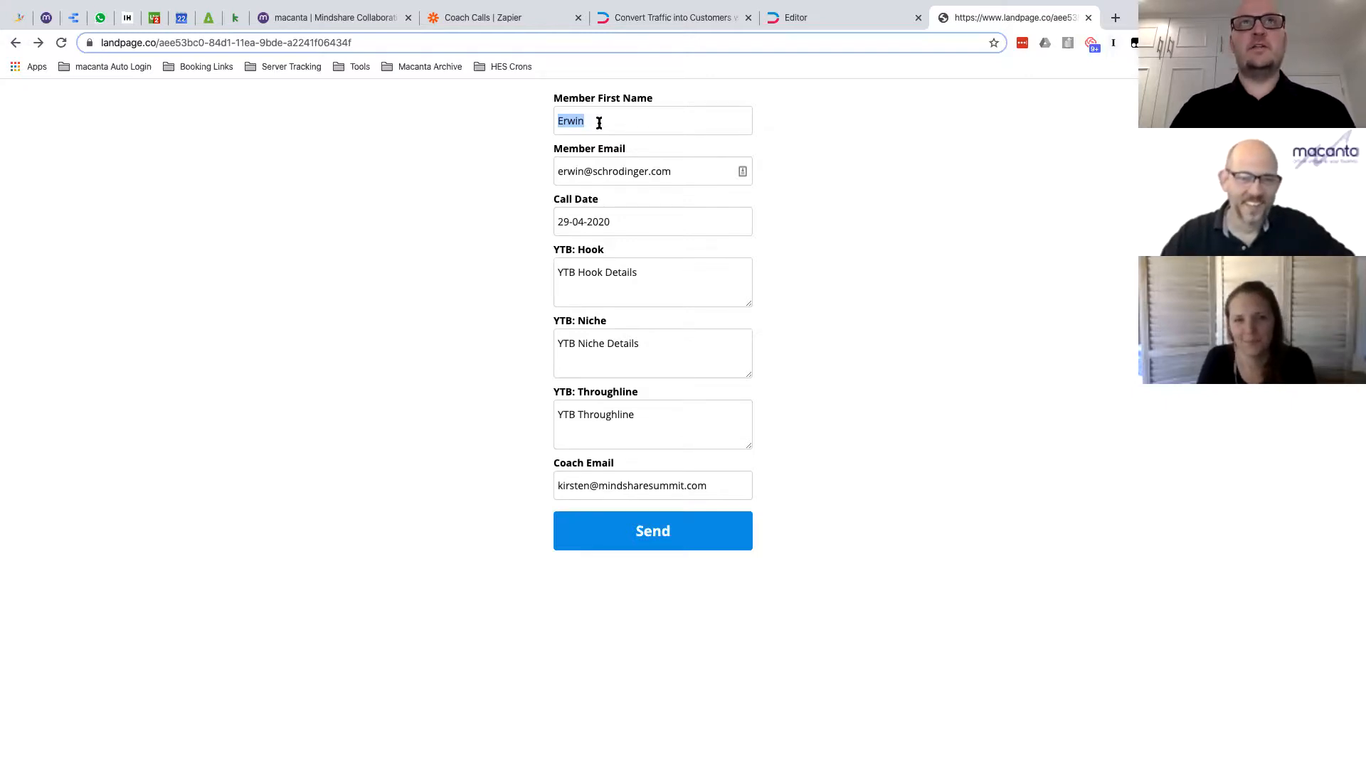
type("Pieter")
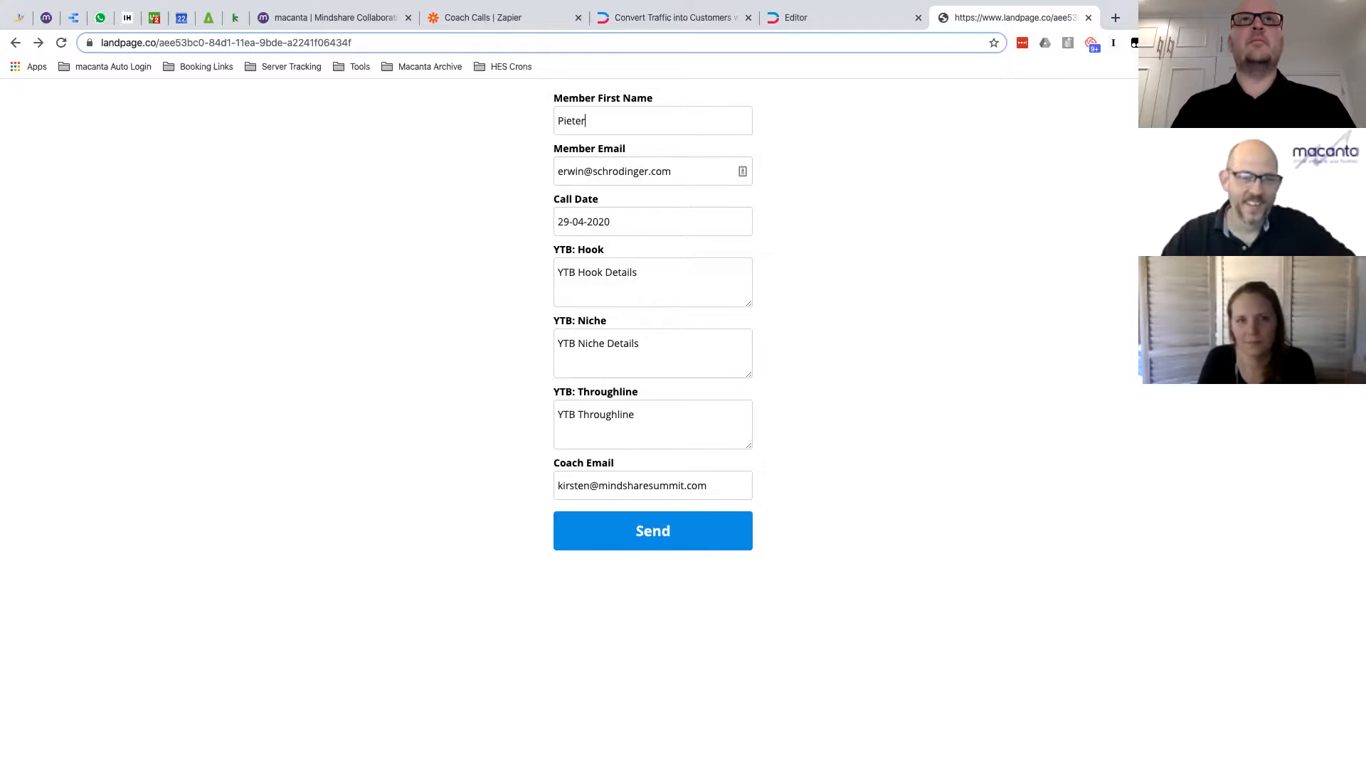
left_click(690, 168)
left_click_drag(690, 166, 507, 165)
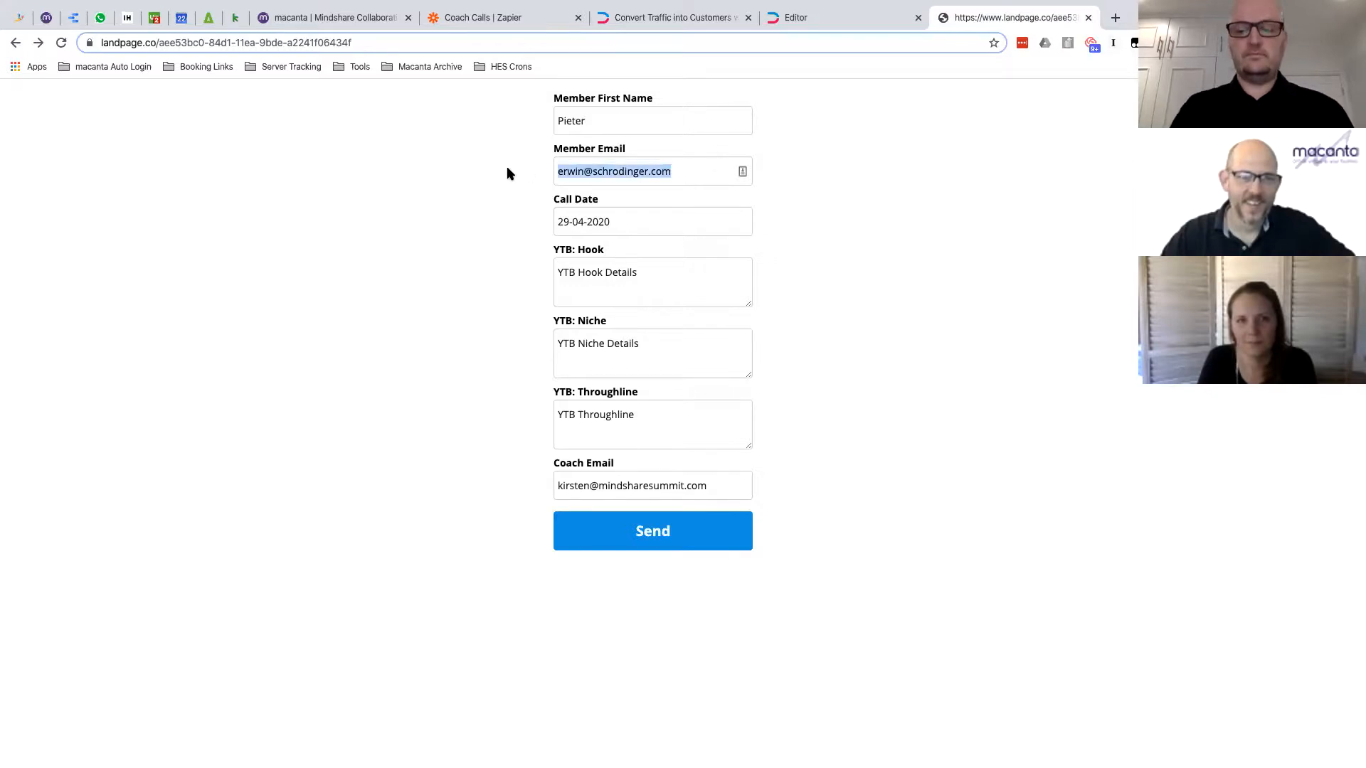
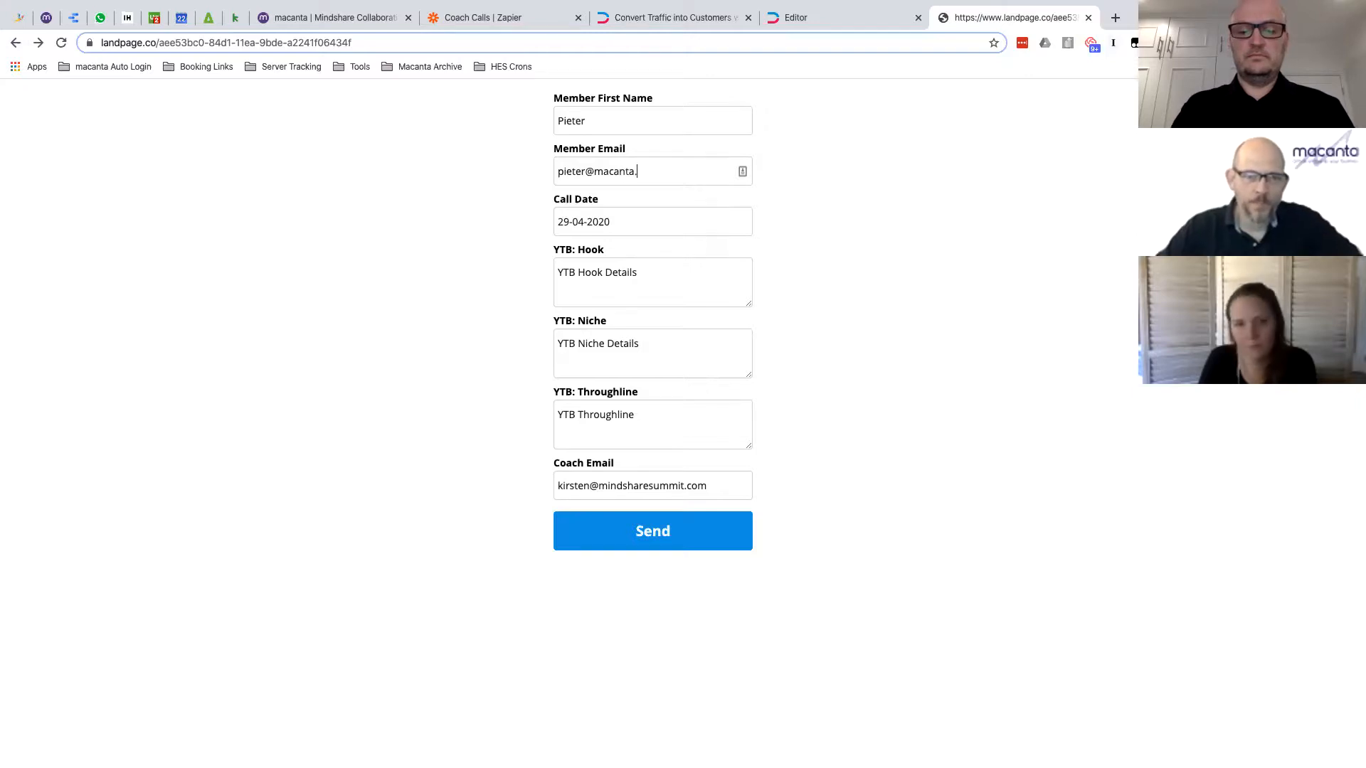
Set the call date to 30-04-2020 and submit the coach call form
left_click(628, 221)
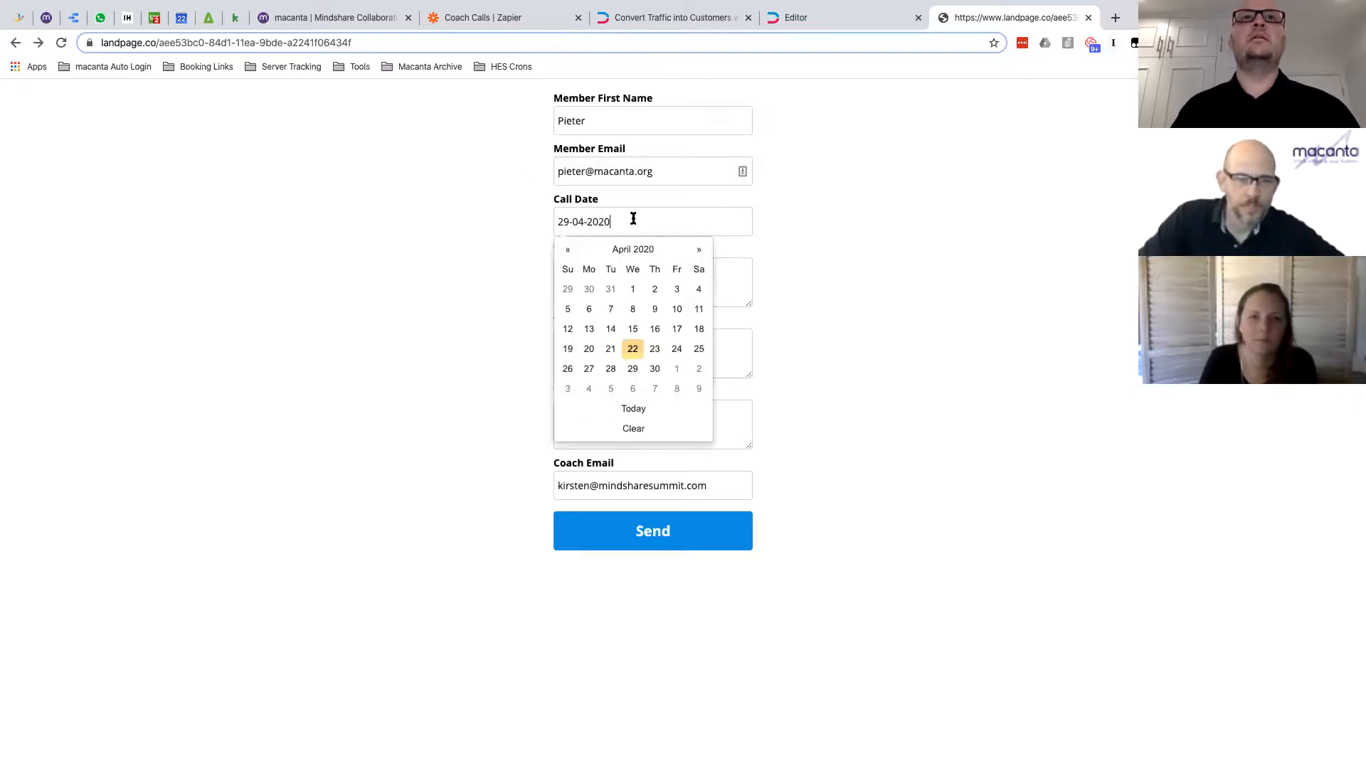
left_click(655, 369)
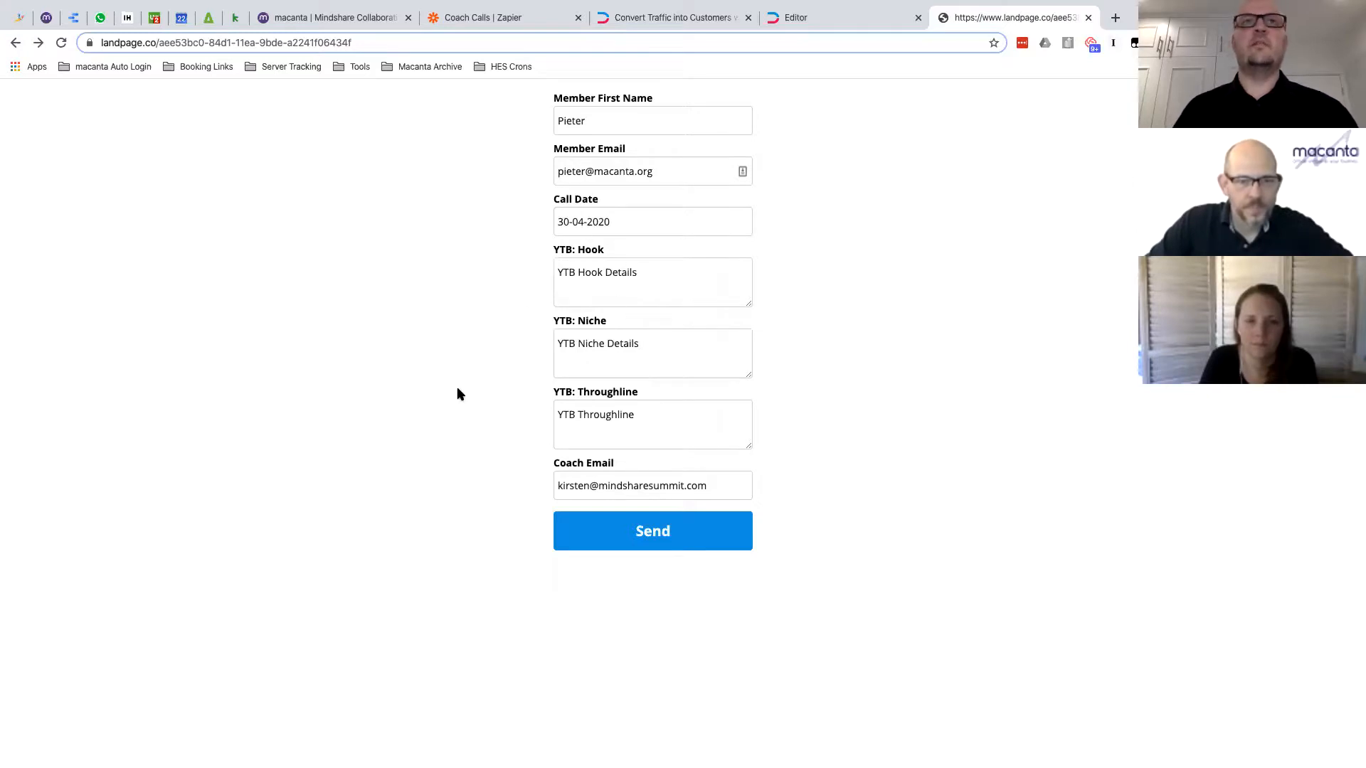
left_click(648, 535)
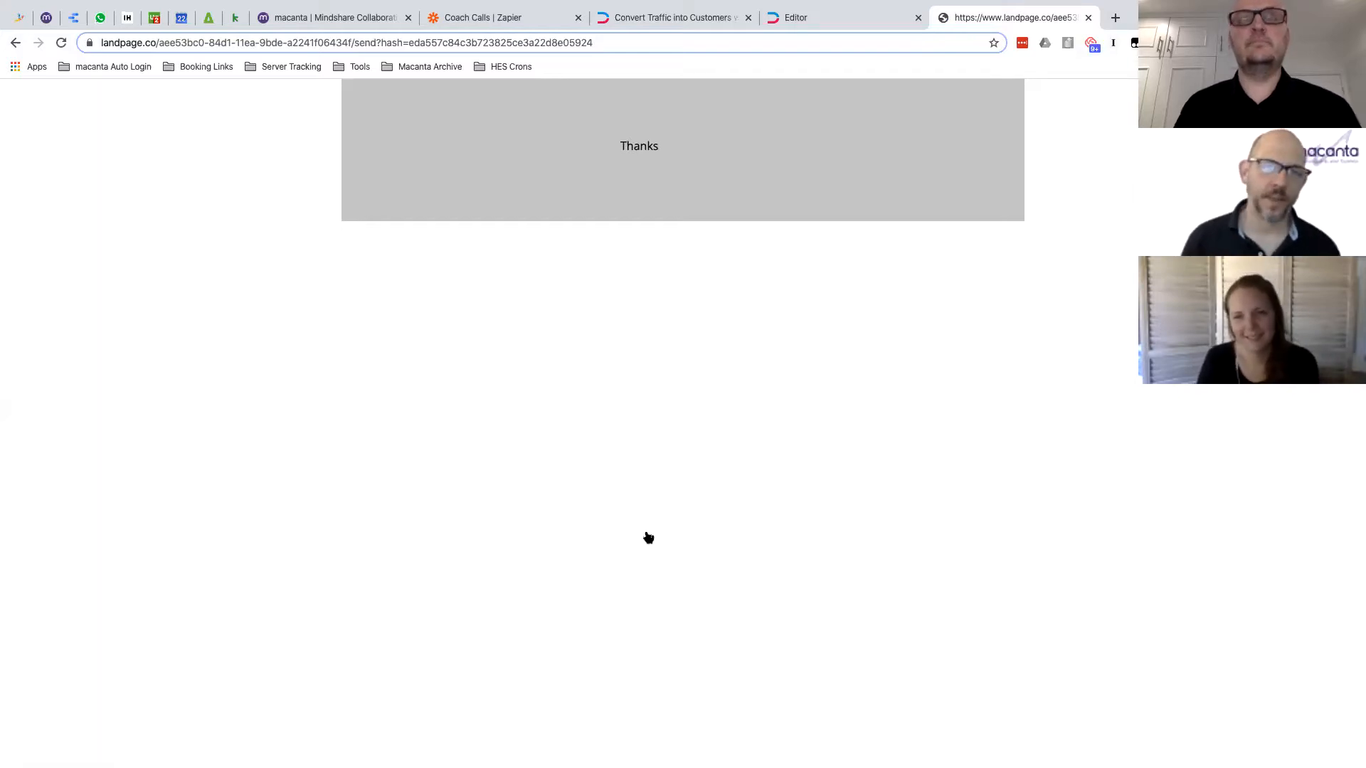
Review the Macanta contact's Coaching Calls table, then return to the Coach Calls zap
left_click(325, 19)
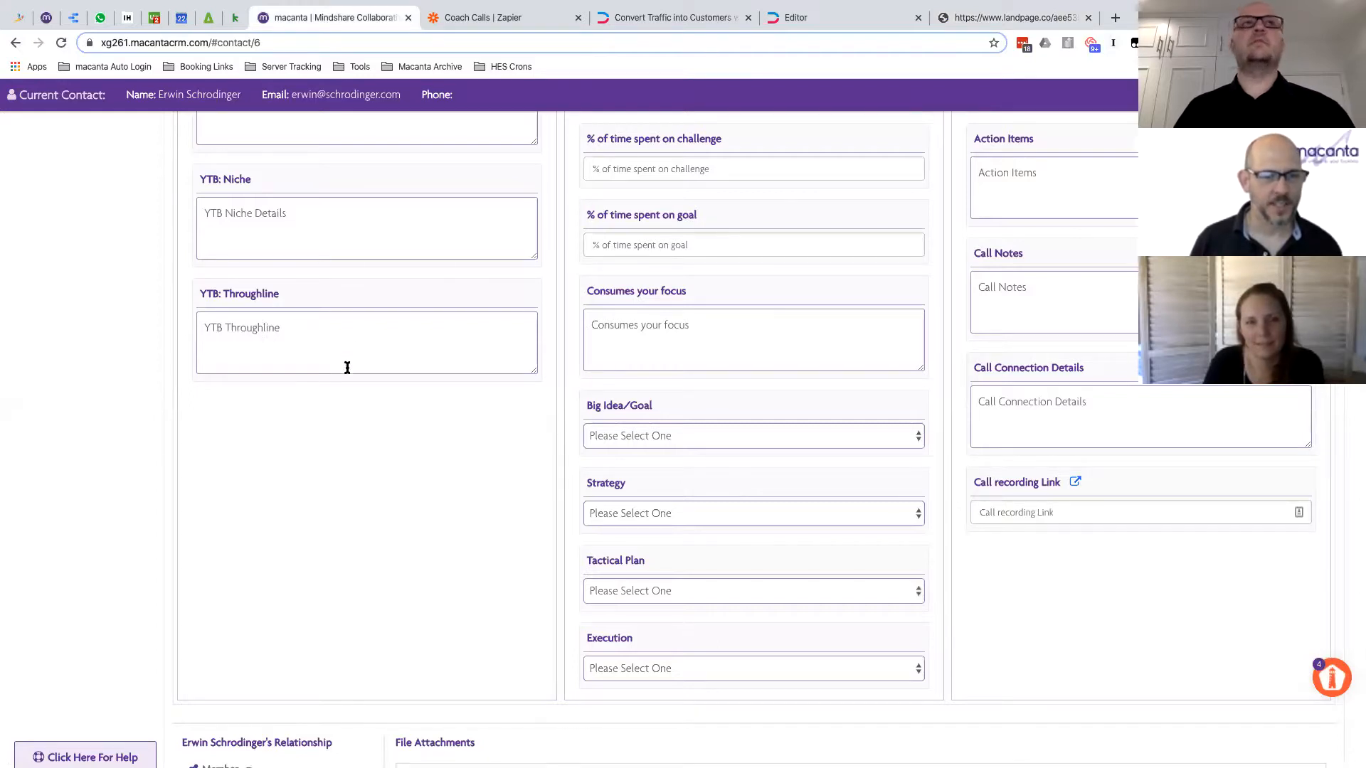
scroll(344, 365, "up", 10)
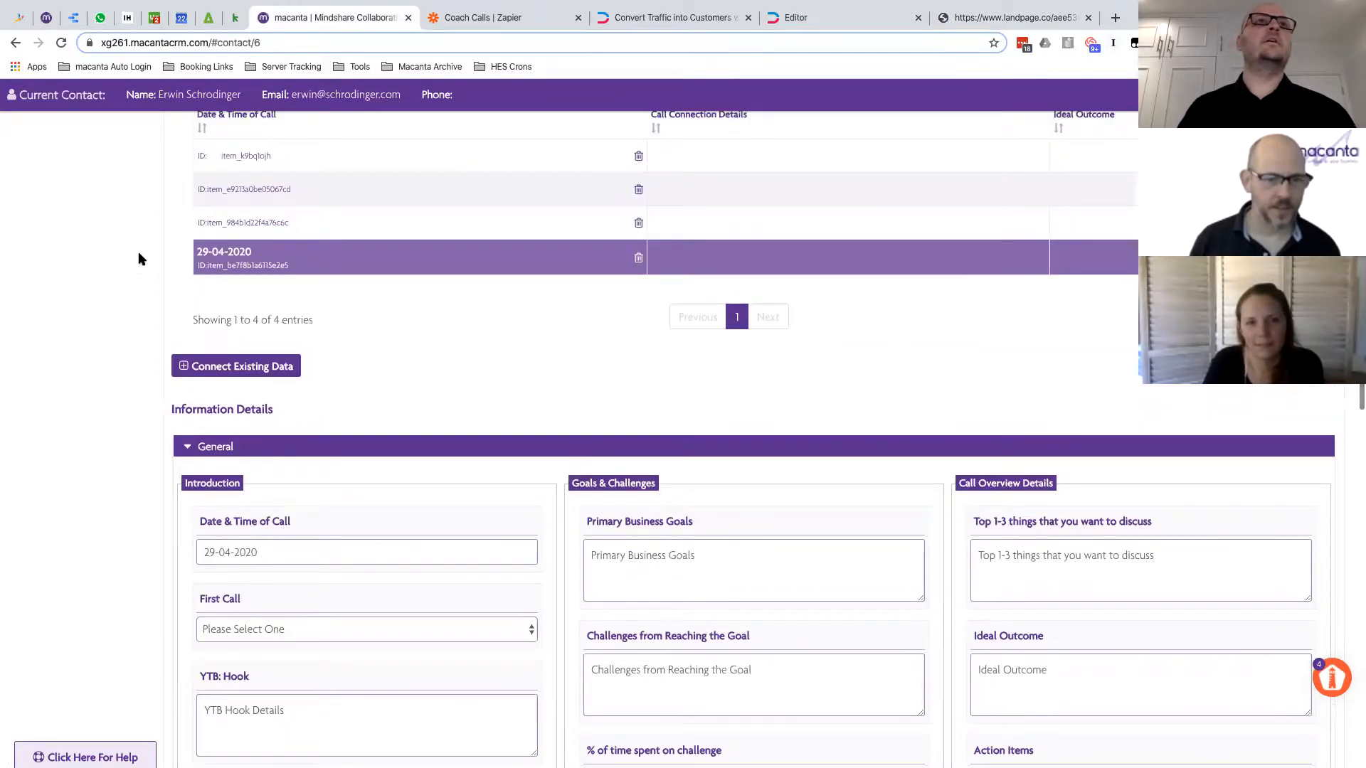
scroll(137, 256, "up", 4)
scroll(862, 168, "up", 1)
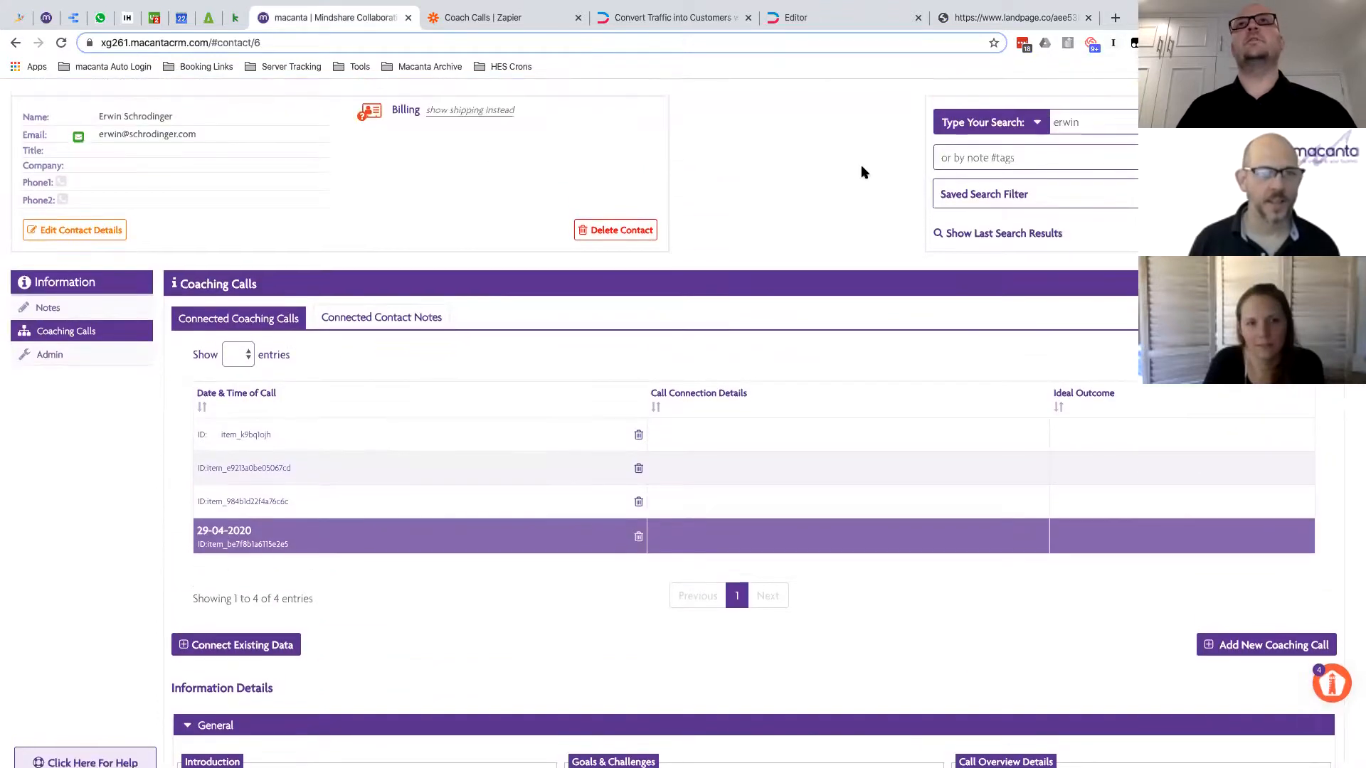
left_click(497, 19)
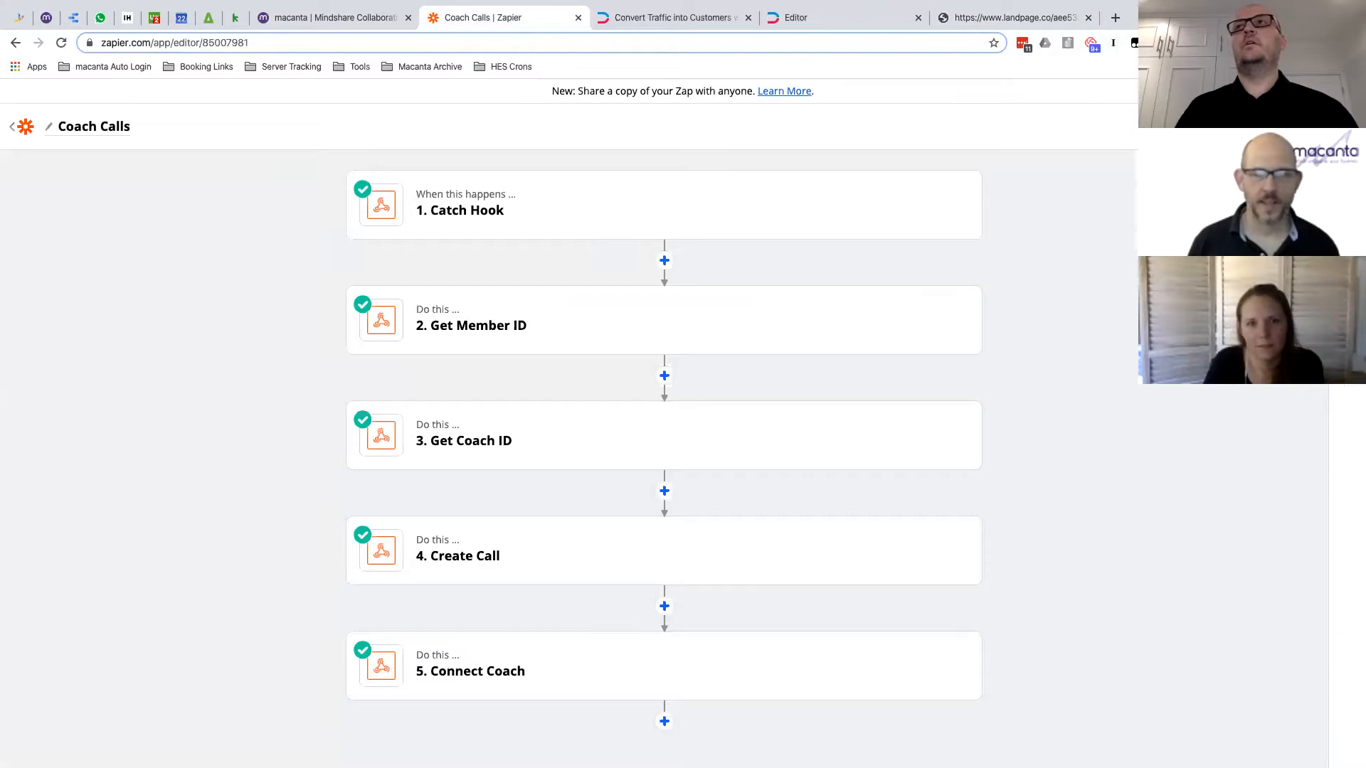
Check the Coach Calls Task History, still empty, then return to the Macanta contact page
left_click(1347, 249)
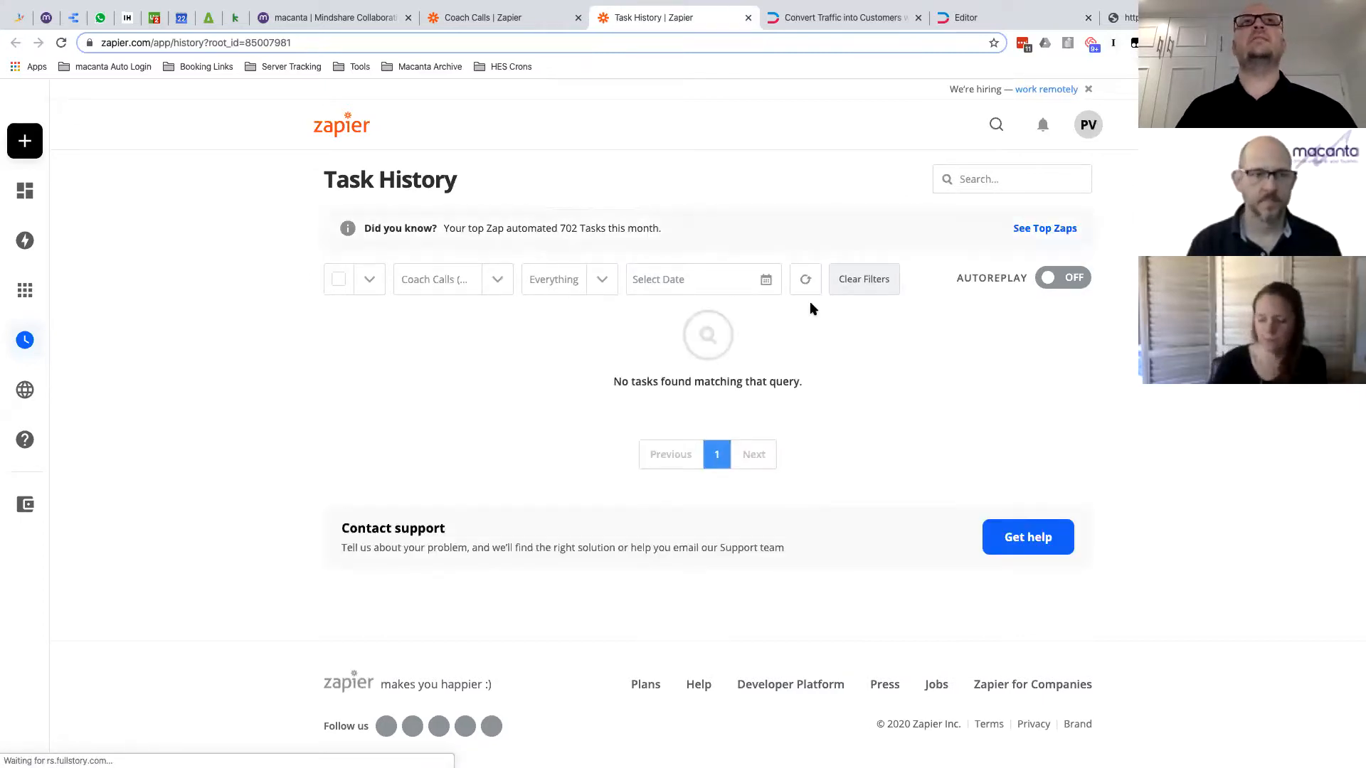
left_click(320, 18)
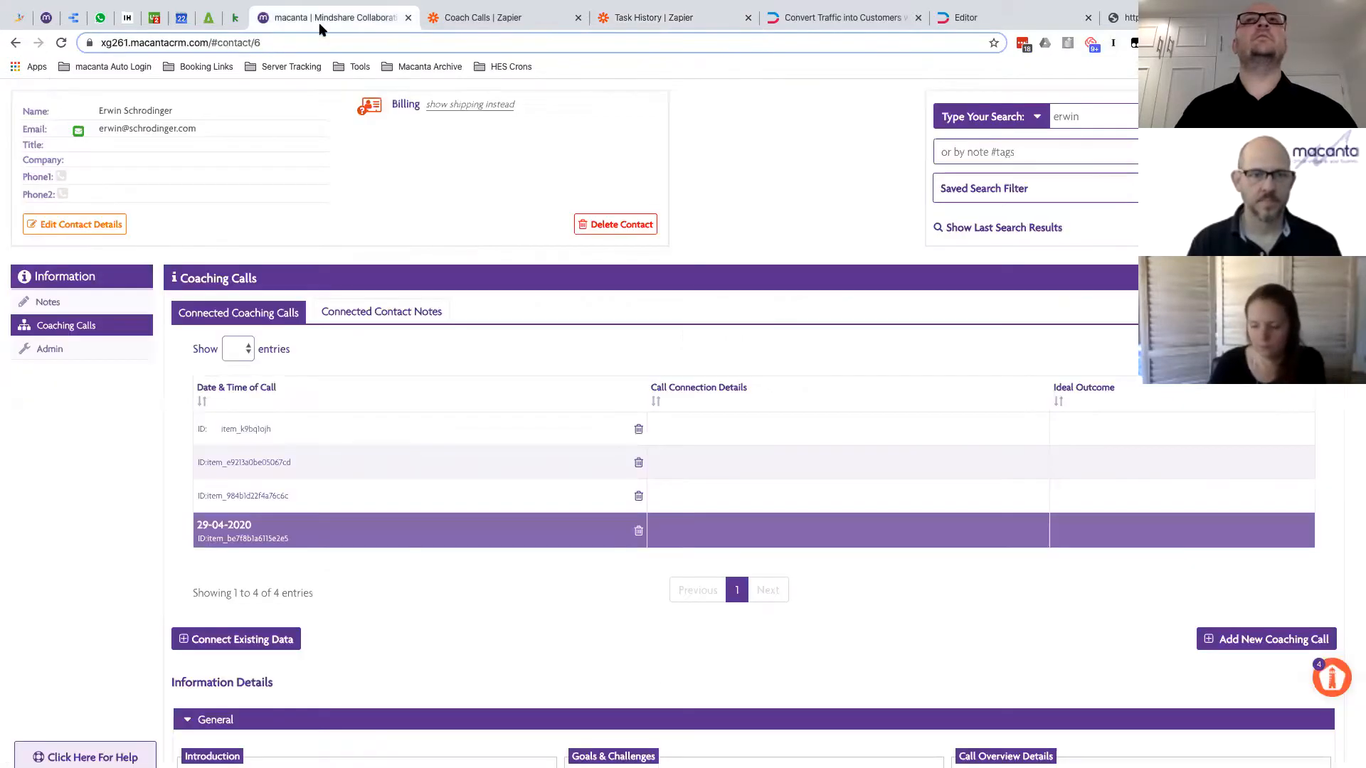
Search Macanta contacts for the member's first name, then reload the Zapier task history
double_click(1081, 116)
type("pieter")
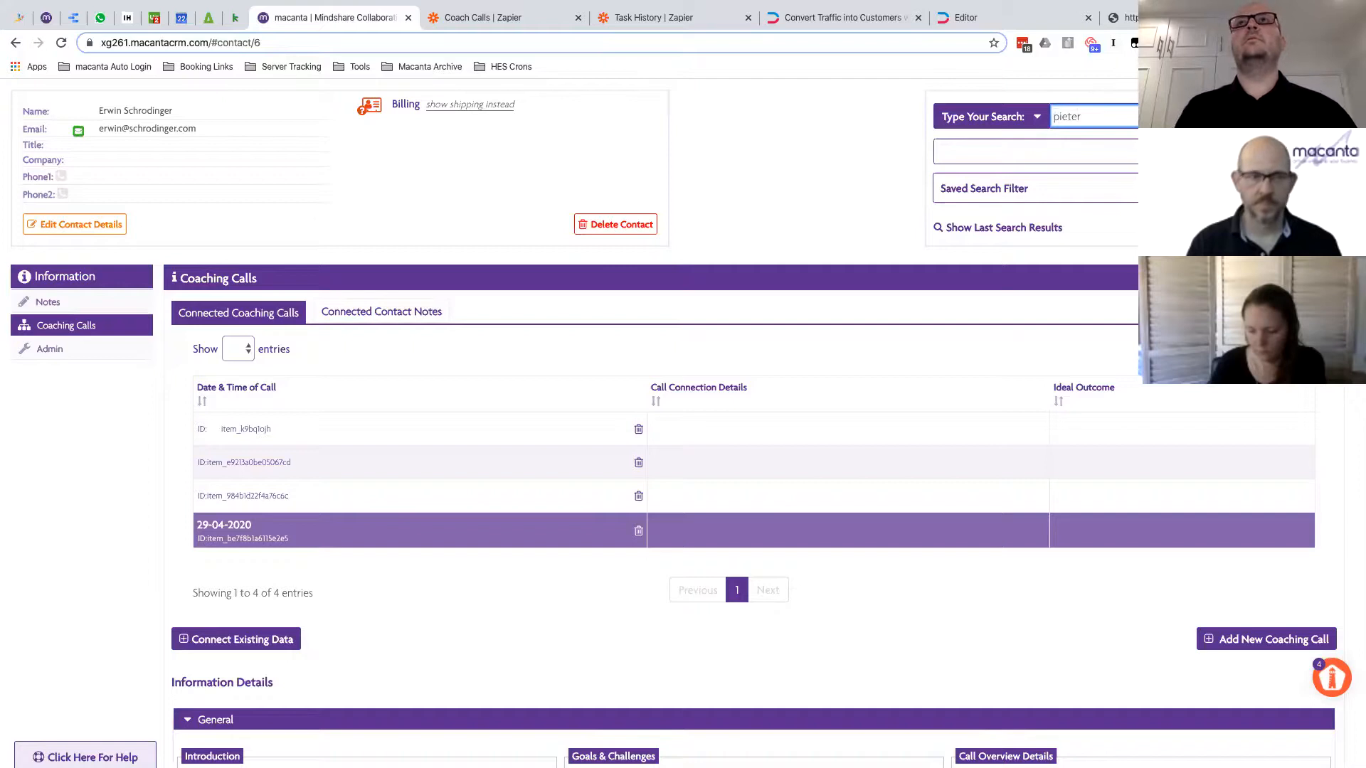
key("Return")
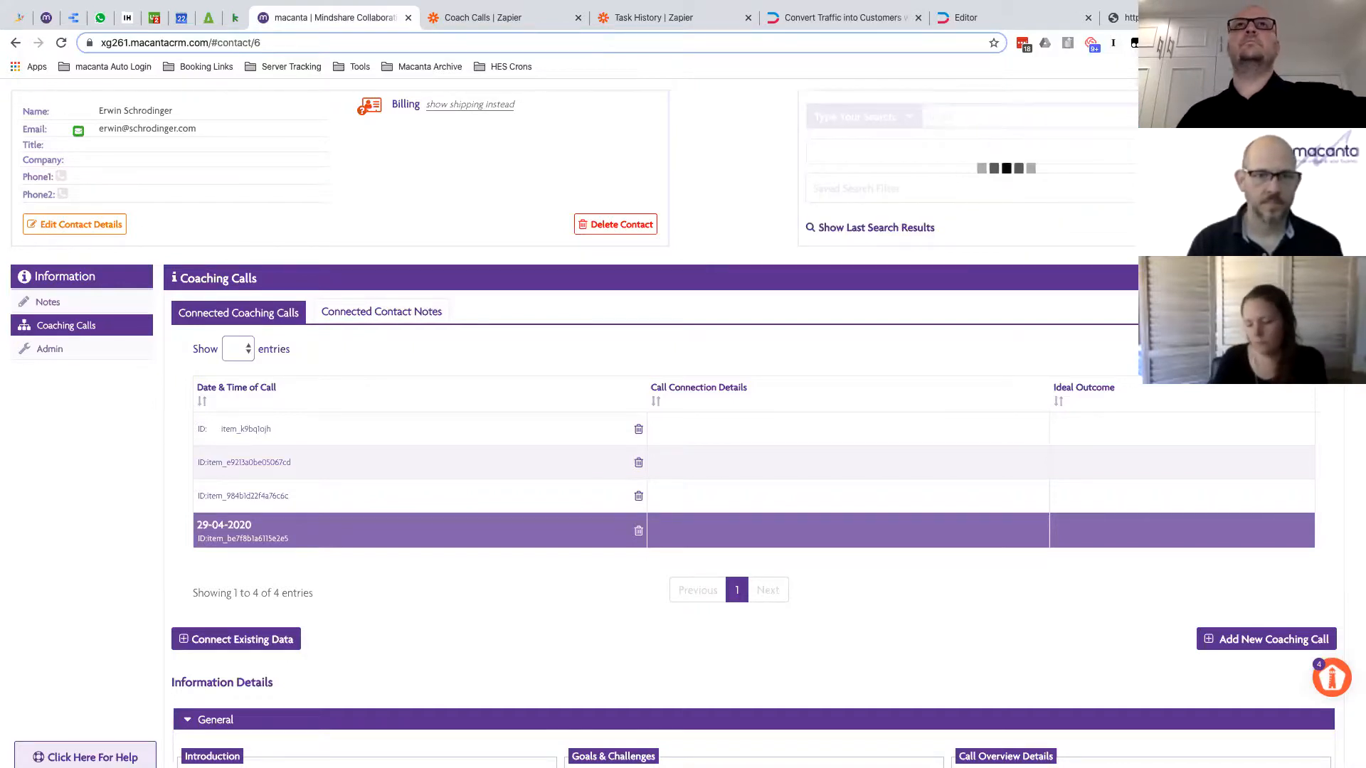
left_click(656, 17)
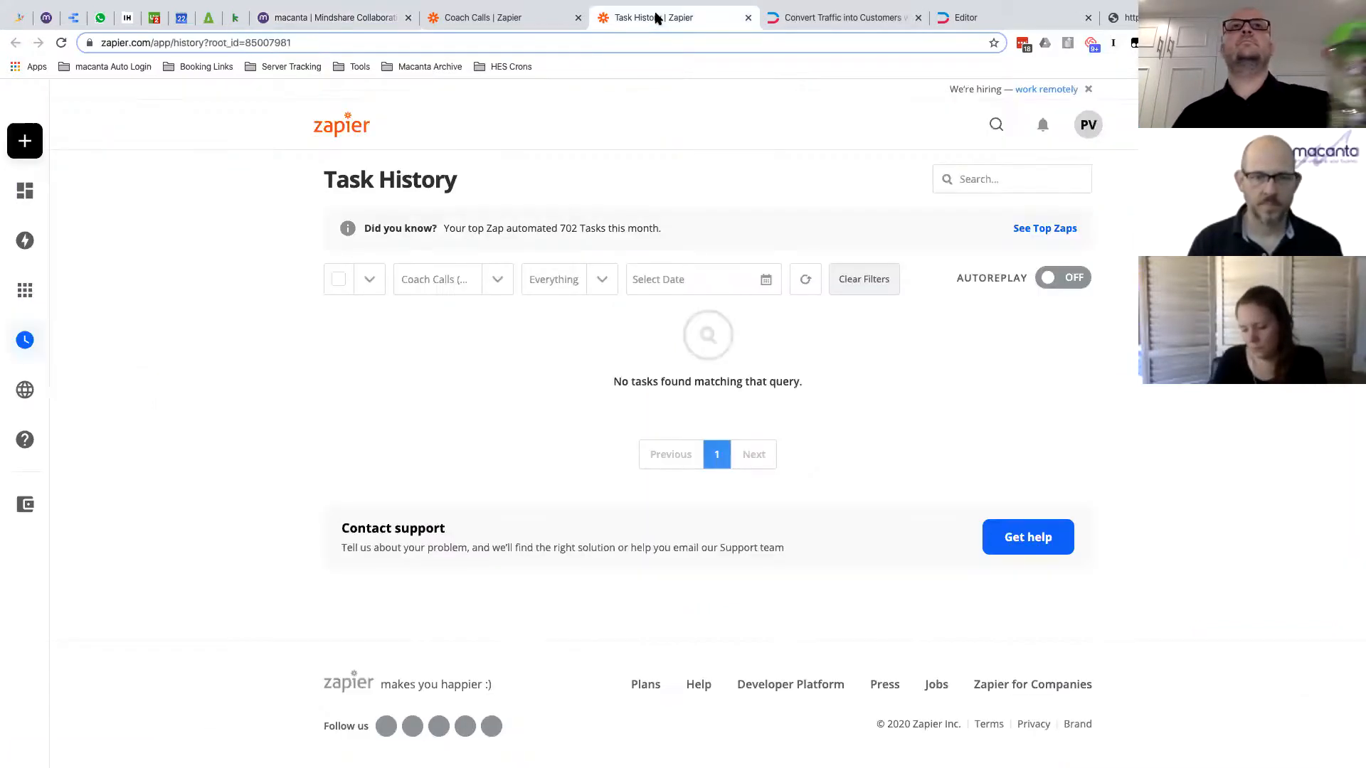
left_click(804, 280)
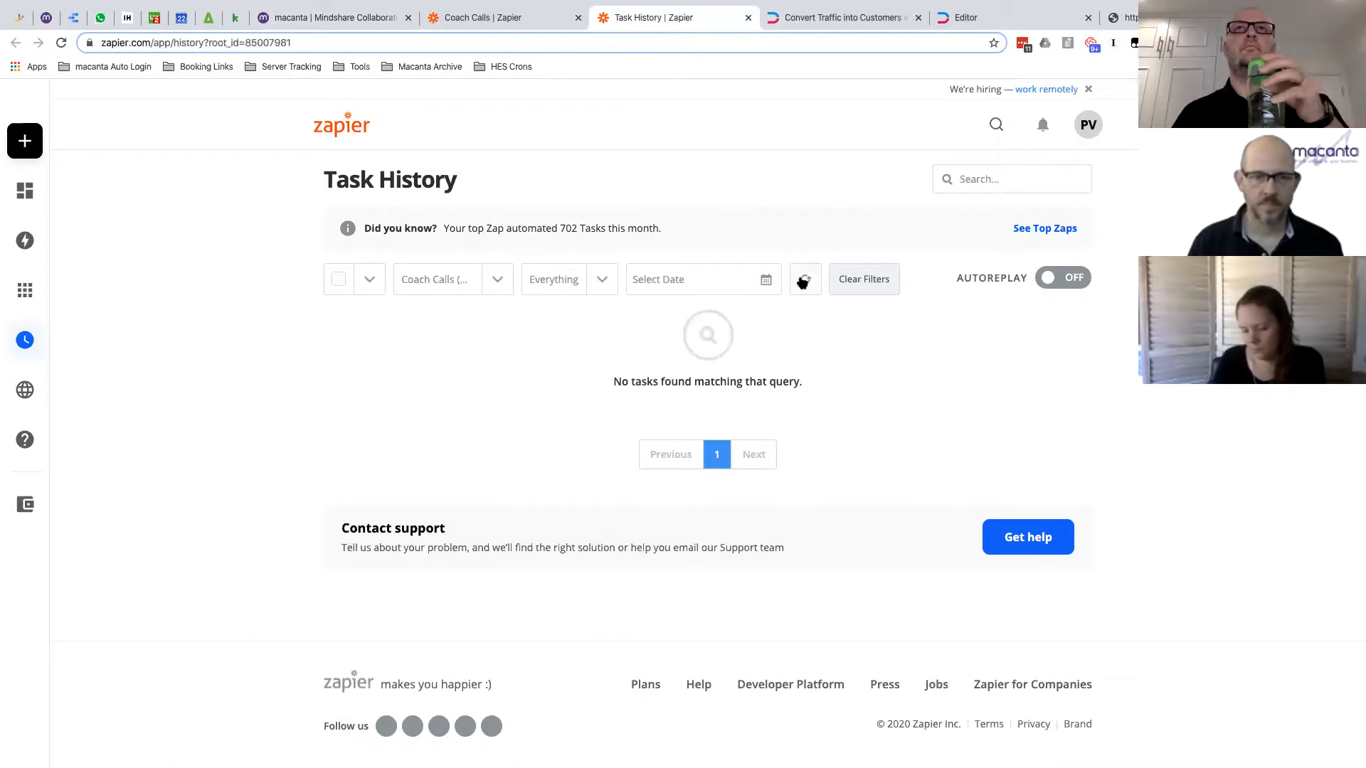
Open the newly found member contact in Macanta, then go back to the task history
left_click(307, 24)
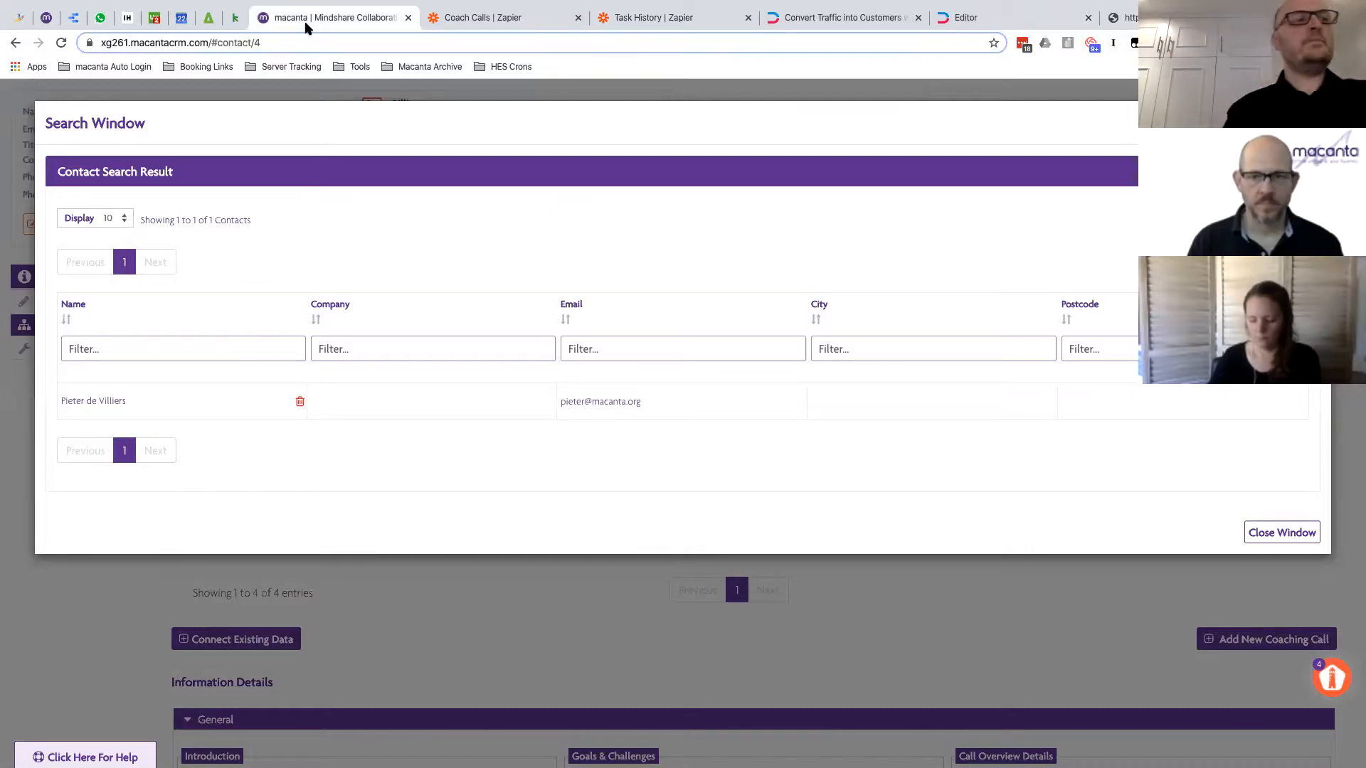
left_click(82, 403)
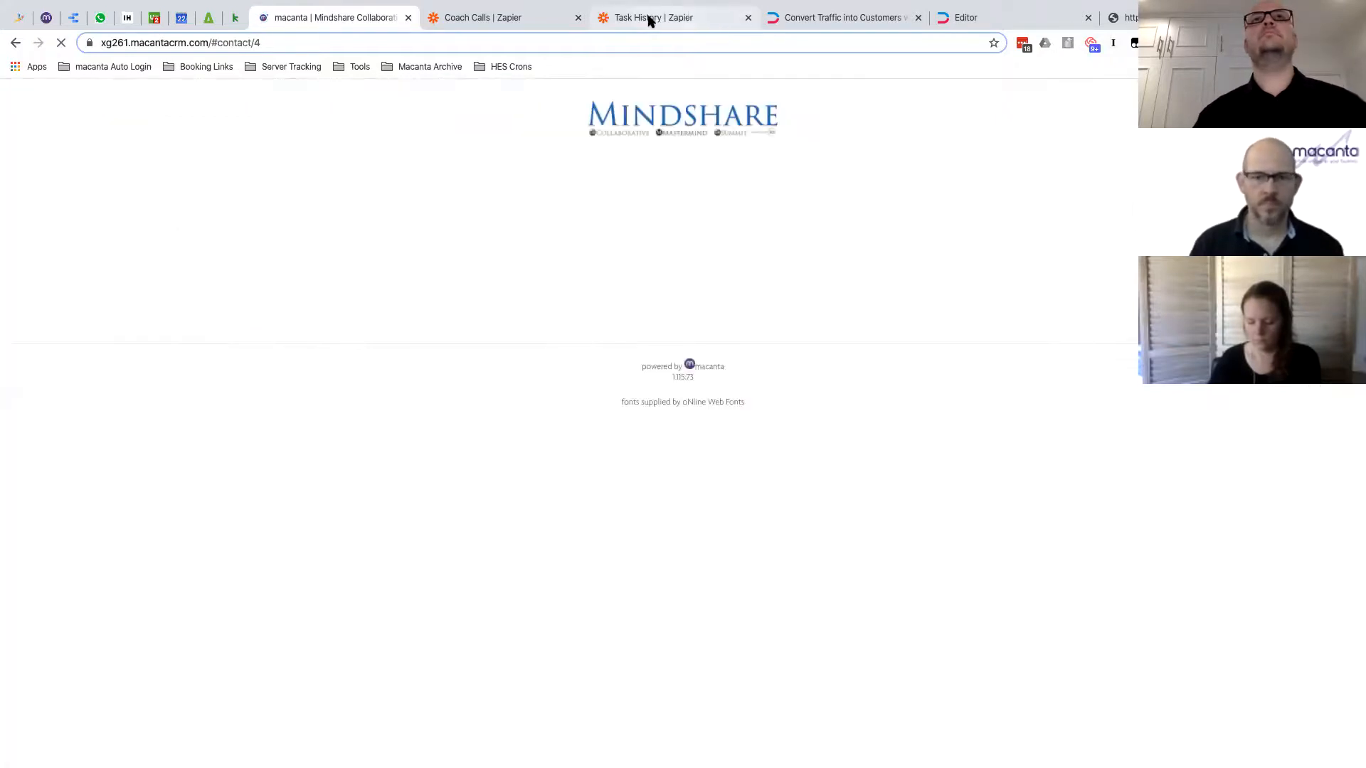
left_click(650, 19)
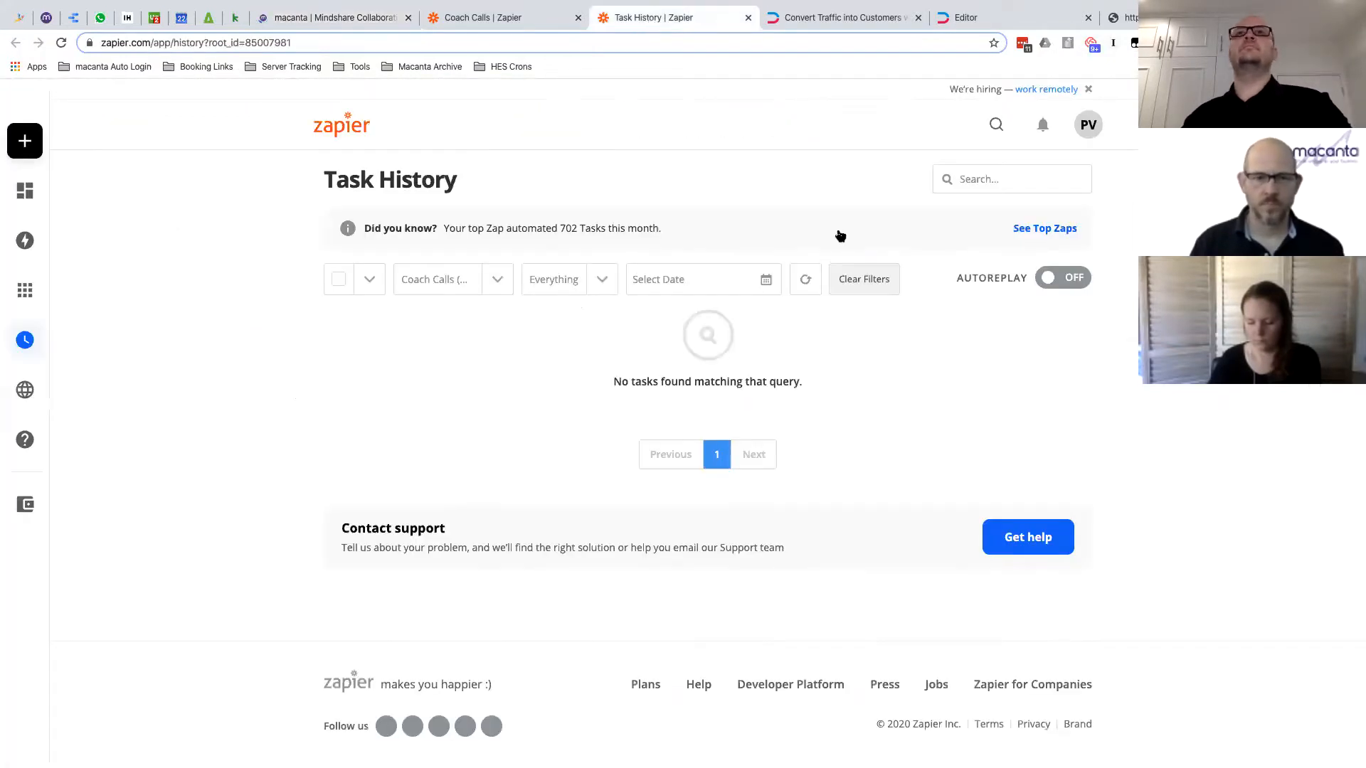
Refresh Task History and inspect the successful Coach Calls run's 30-04-2020 step data
left_click(806, 280)
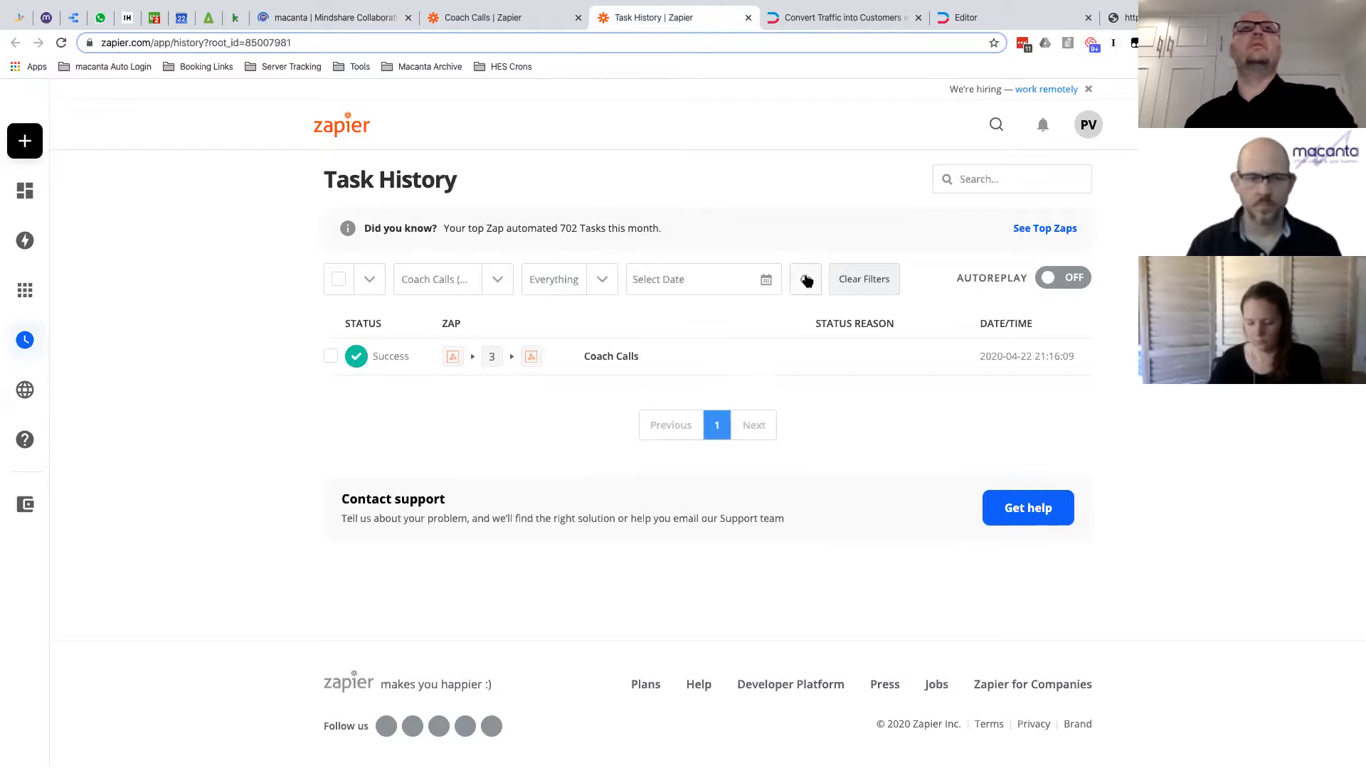
left_click(667, 361)
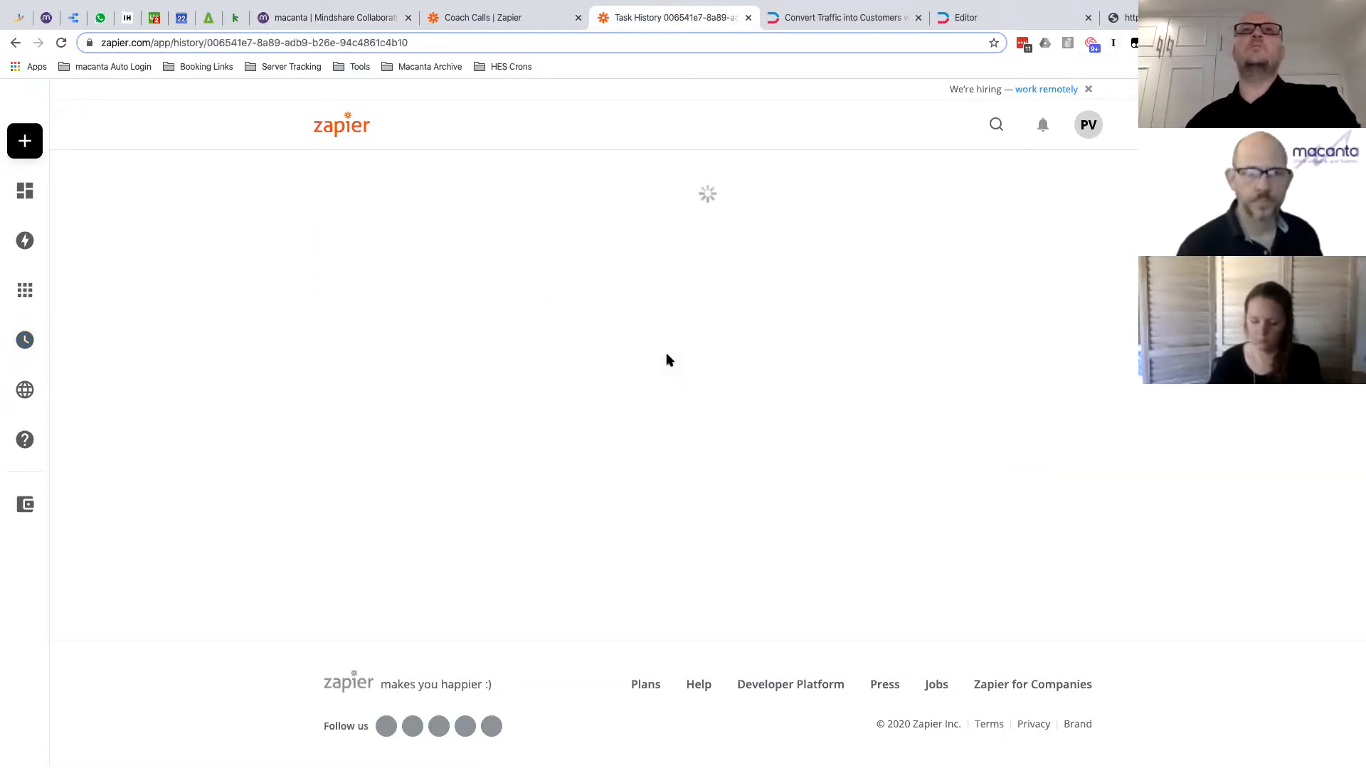
scroll(565, 503, "down", 12)
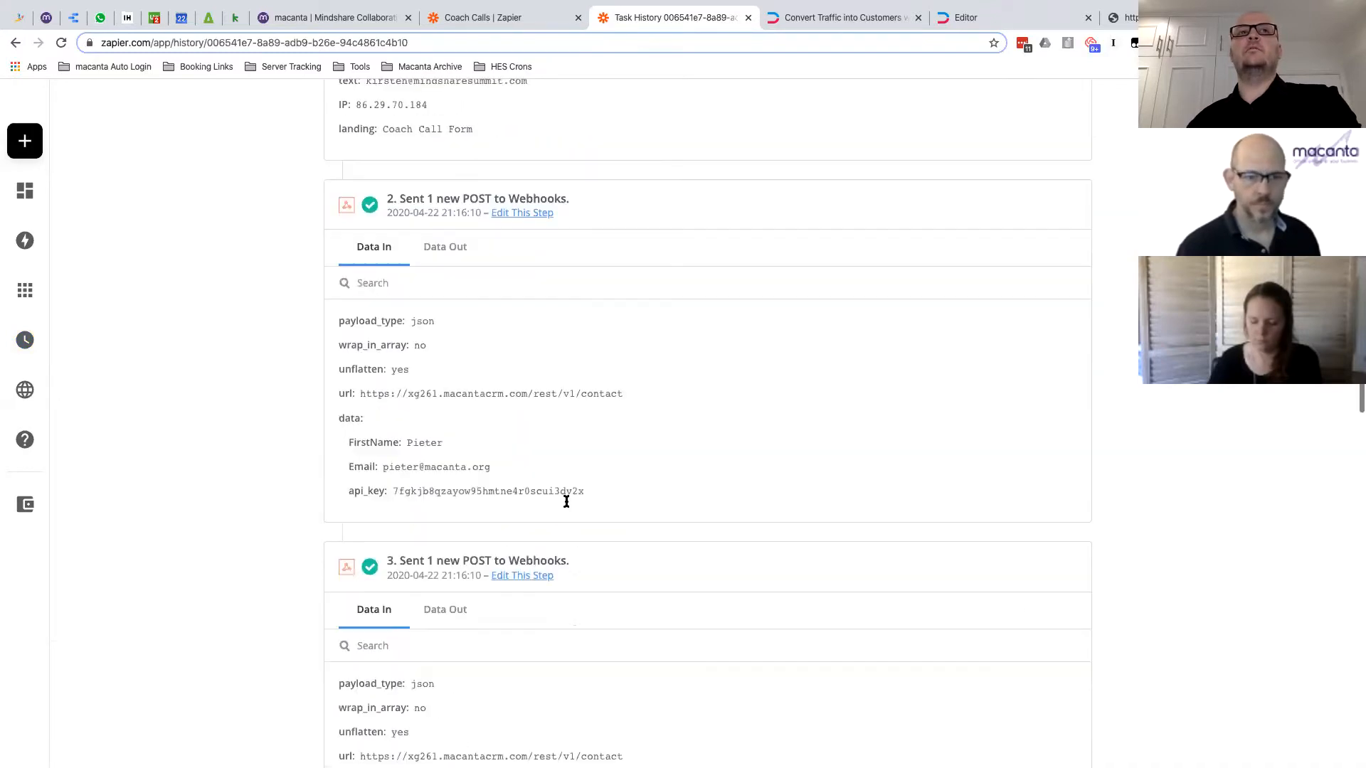
scroll(566, 503, "down", 5)
scroll(567, 503, "up", 17)
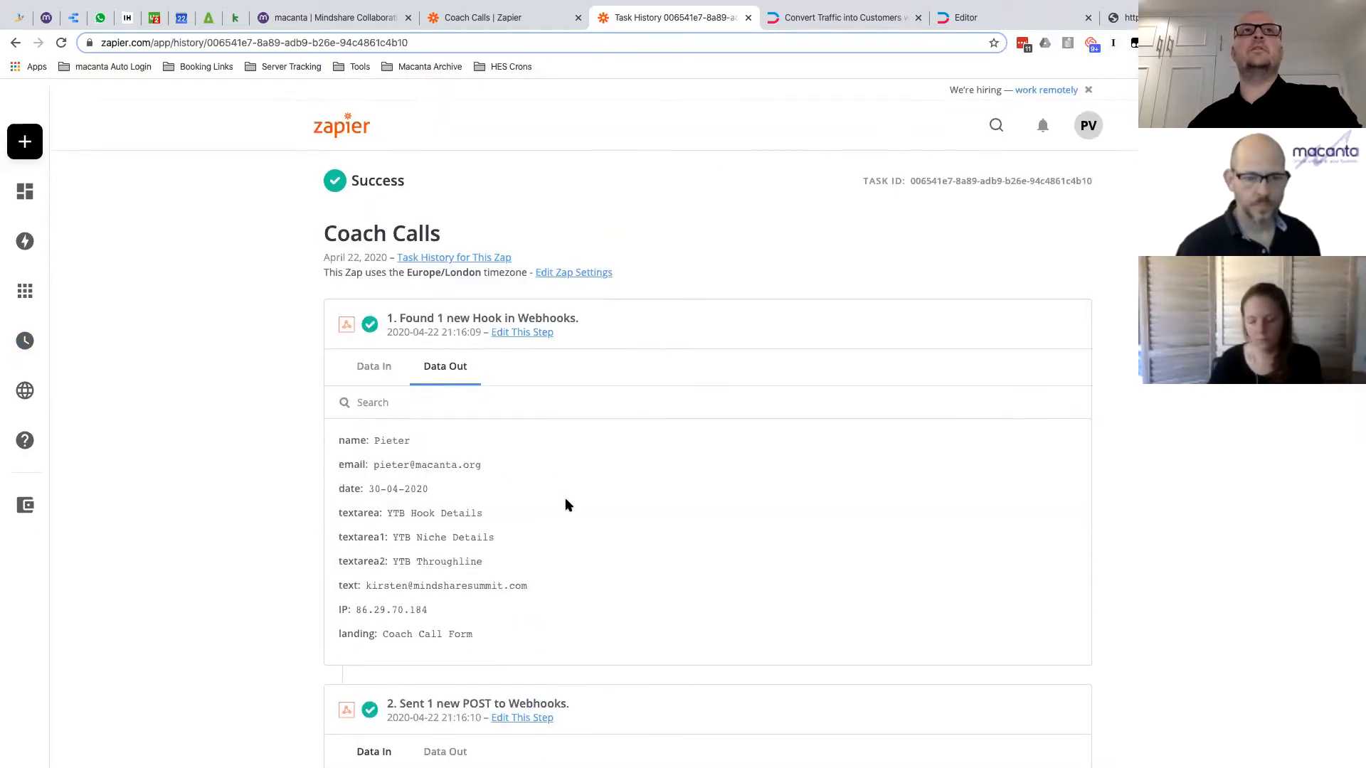
left_click(308, 16)
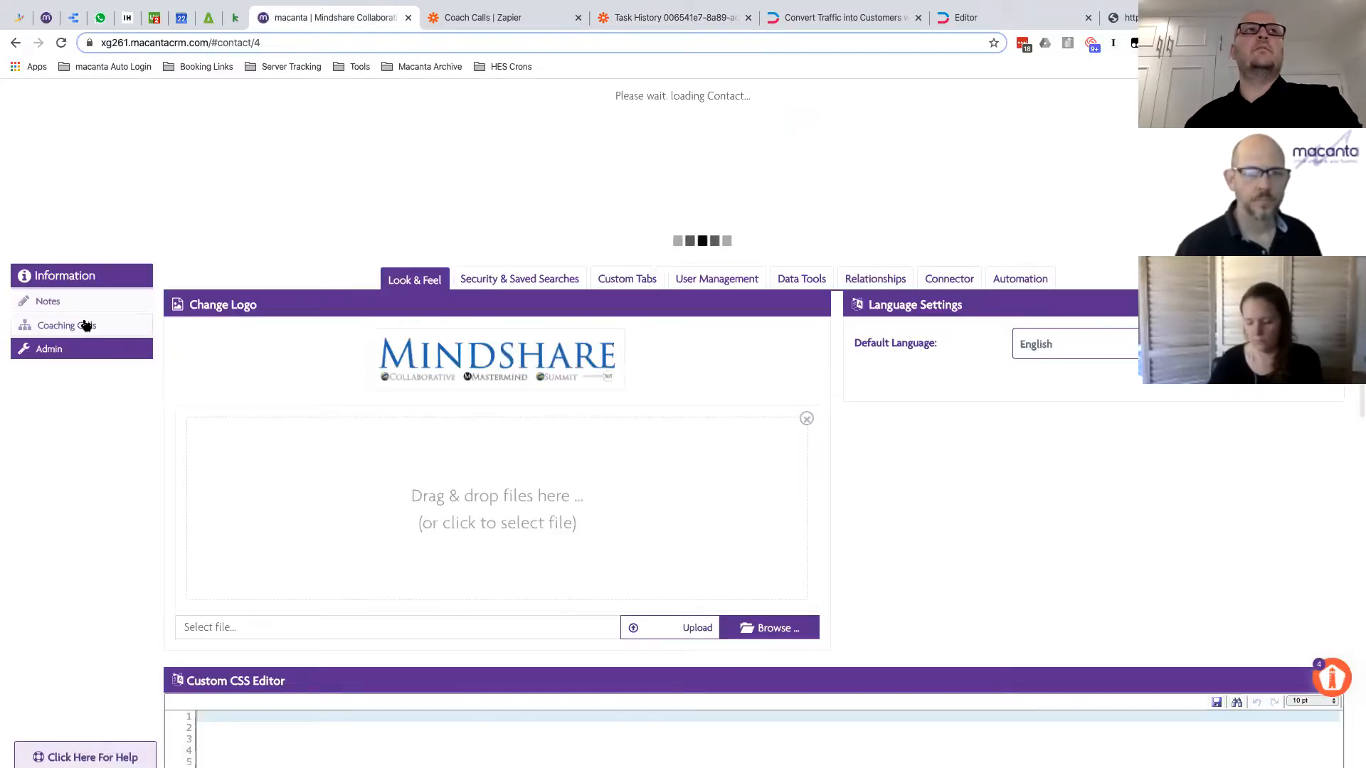
Open the contact's 30-04-2020 coaching call and review its fields, member relationship and linked coach
left_click(81, 326)
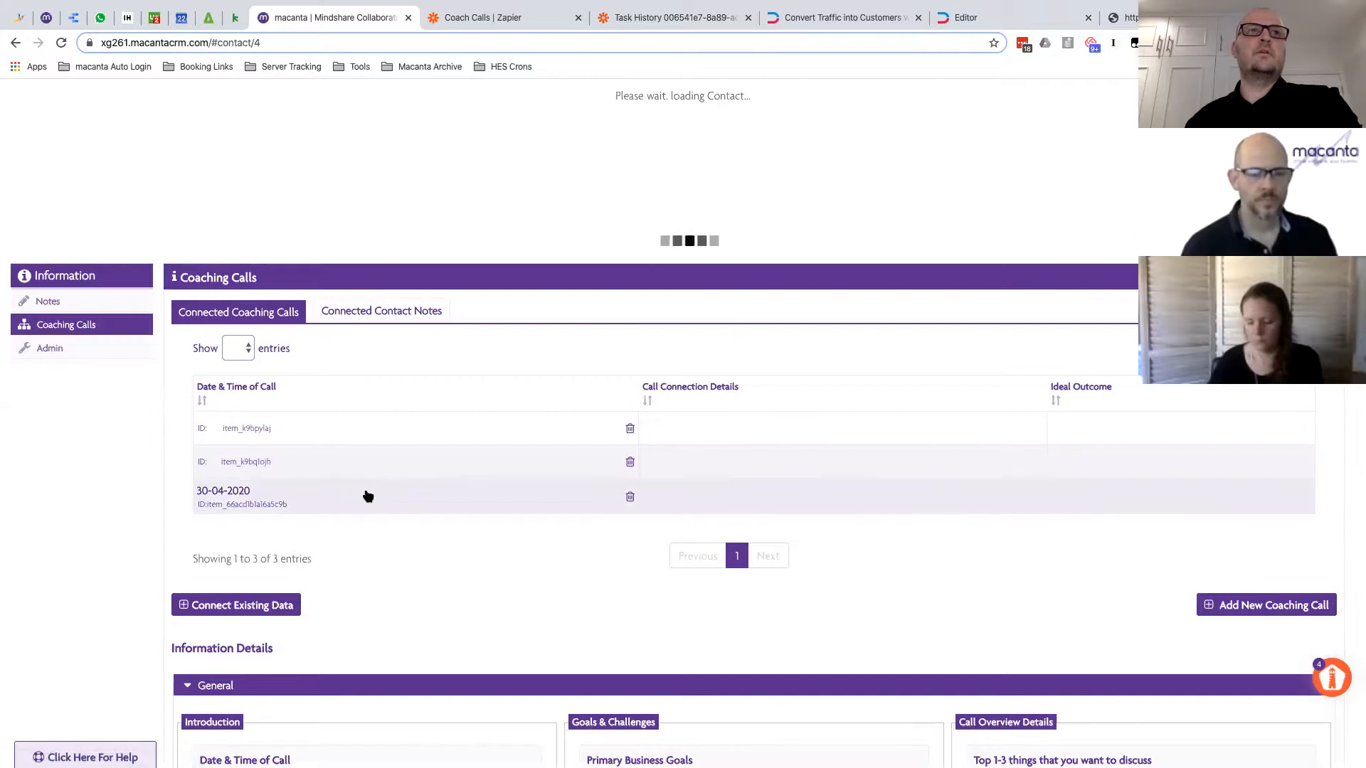
left_click(368, 496)
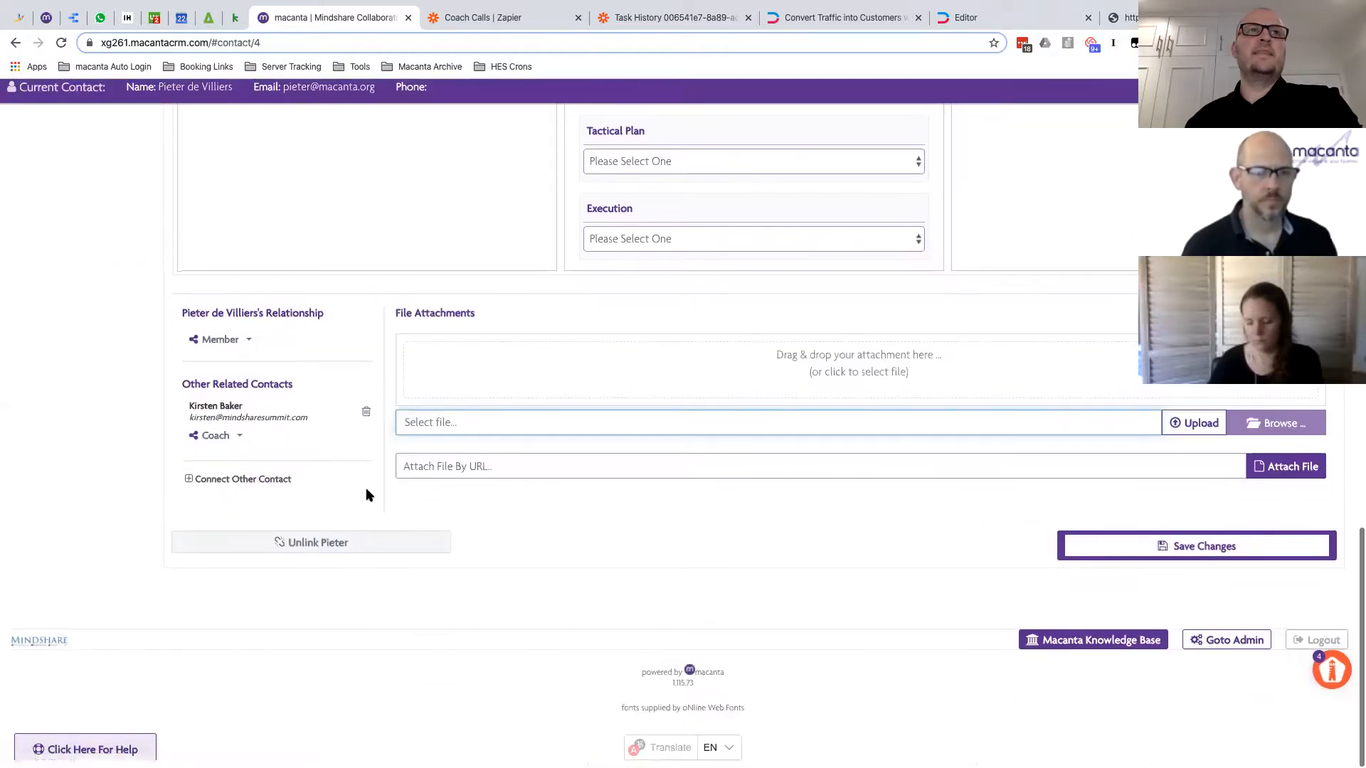
scroll(368, 496, "up", 2)
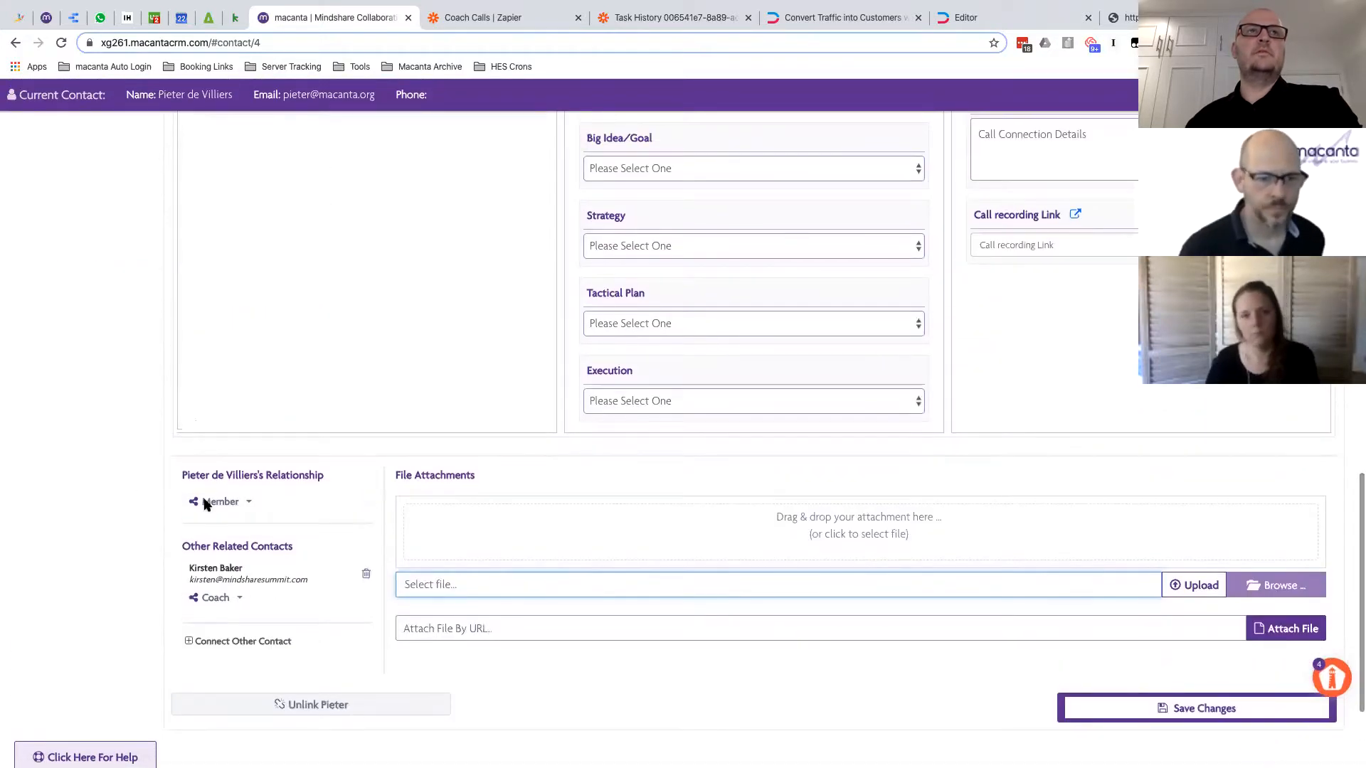
scroll(74, 452, "up", 4)
scroll(75, 452, "up", 7)
scroll(74, 452, "up", 2)
scroll(75, 452, "down", 5)
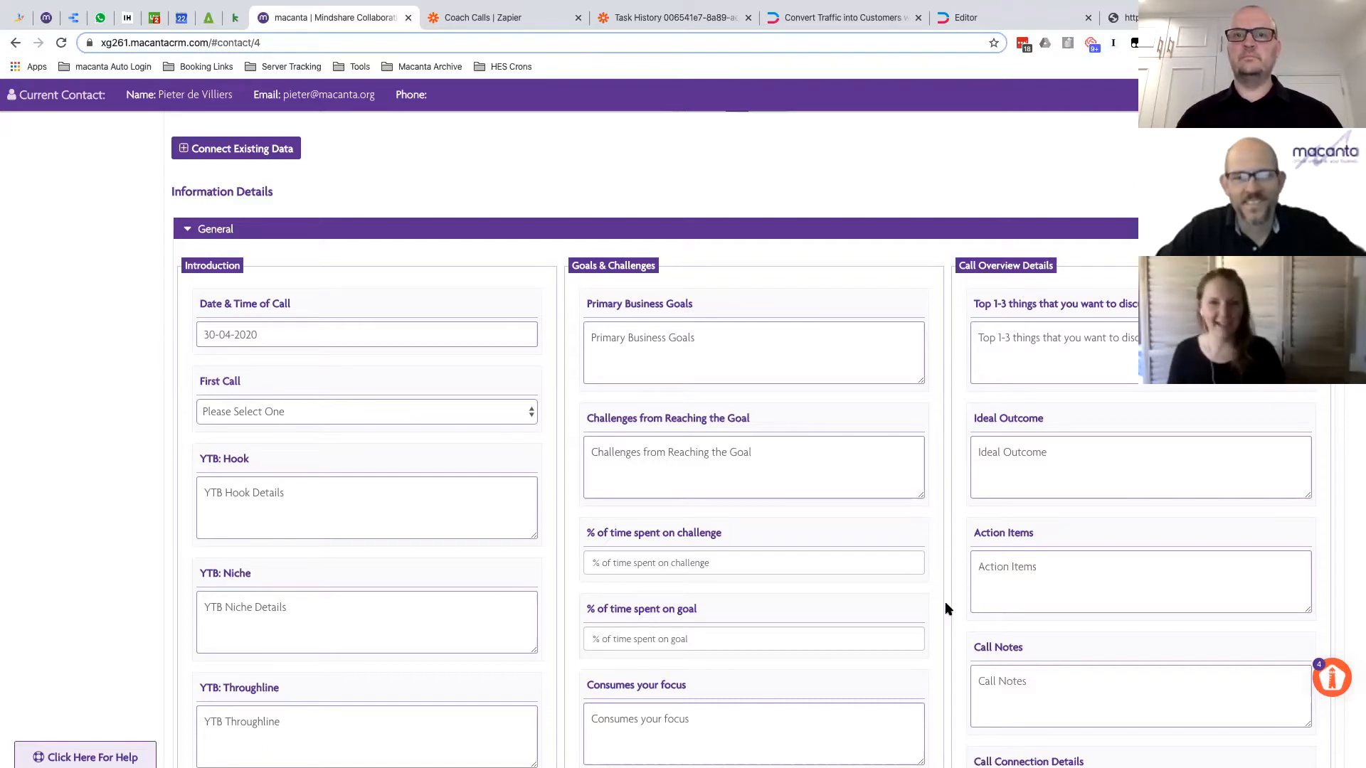
scroll(947, 608, "down", 1)
scroll(947, 608, "down", 2)
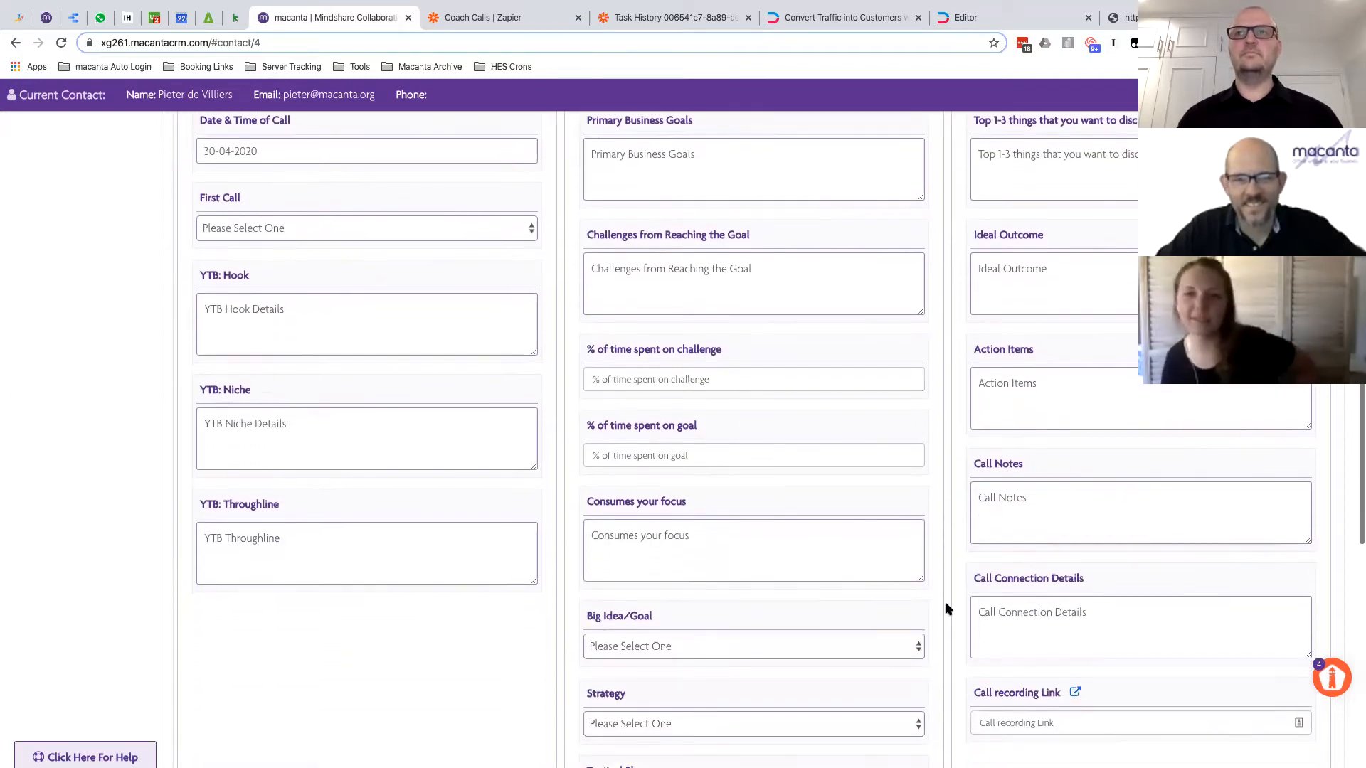
scroll(947, 608, "down", 1)
scroll(947, 609, "up", 1)
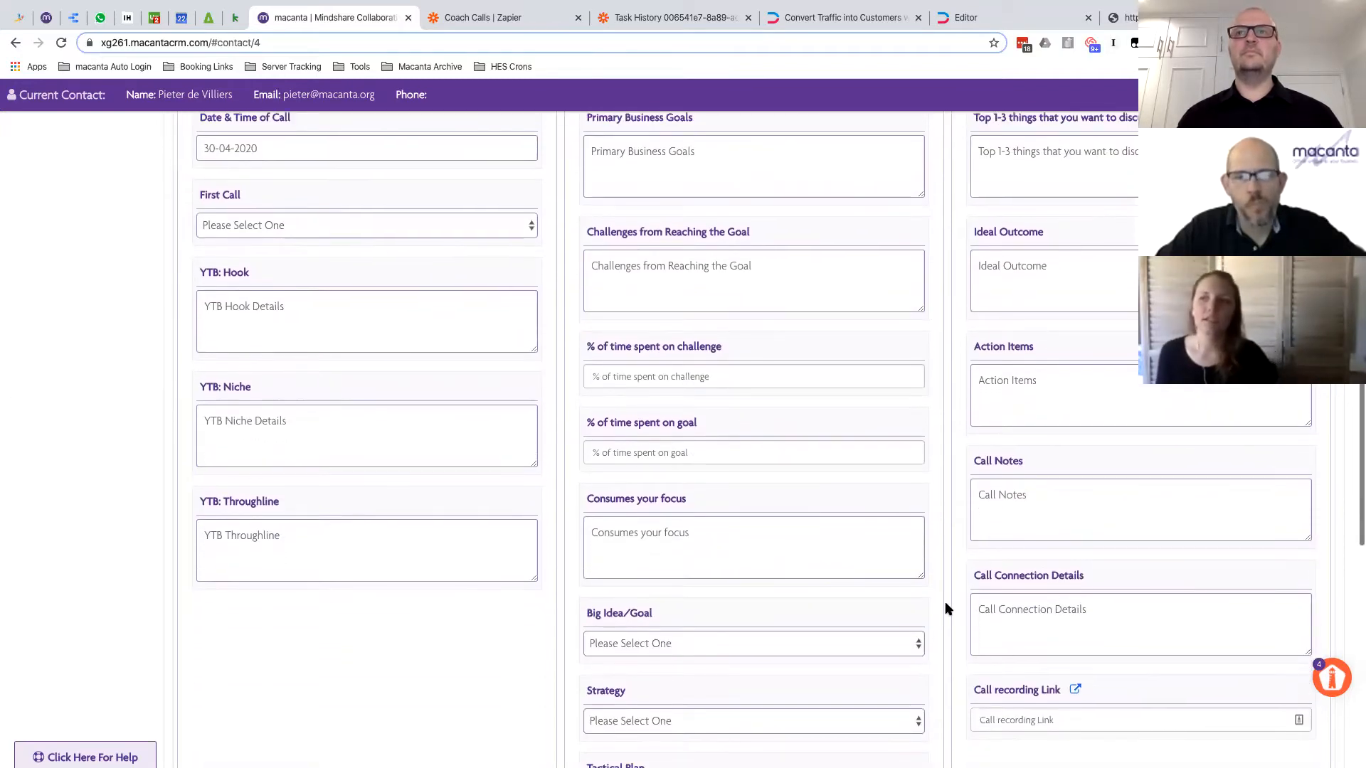
scroll(947, 609, "down", 1)
scroll(947, 608, "down", 2)
scroll(947, 608, "up", 2)
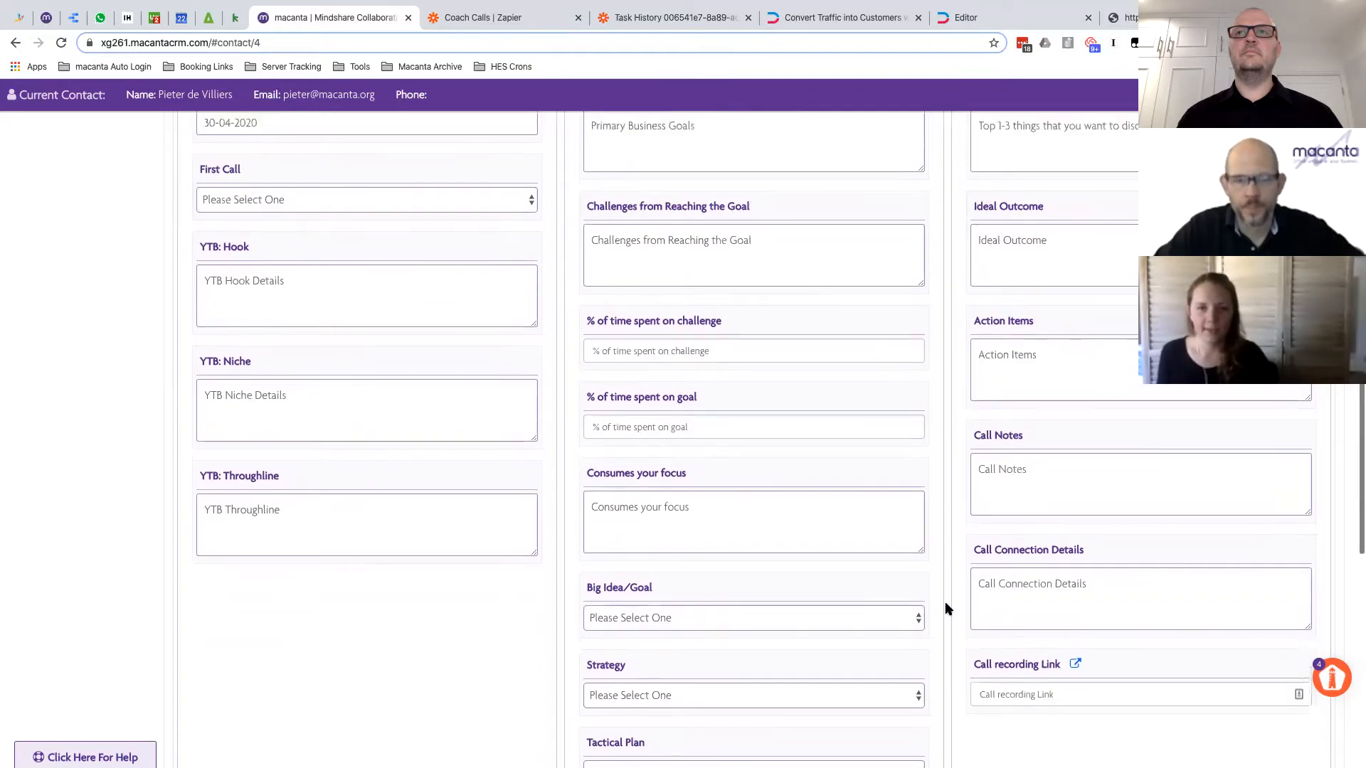